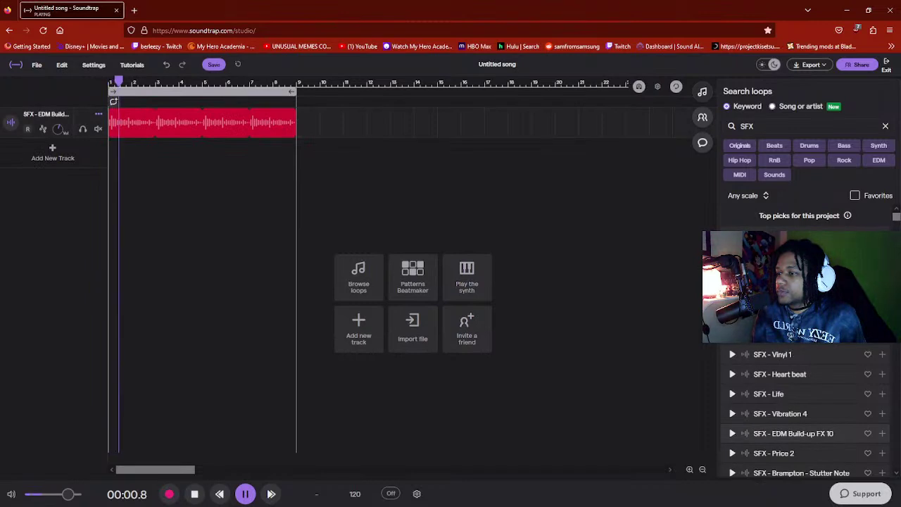
# - Delete the SFX - EDM Build-up track from the song
pyautogui.click(95, 116)
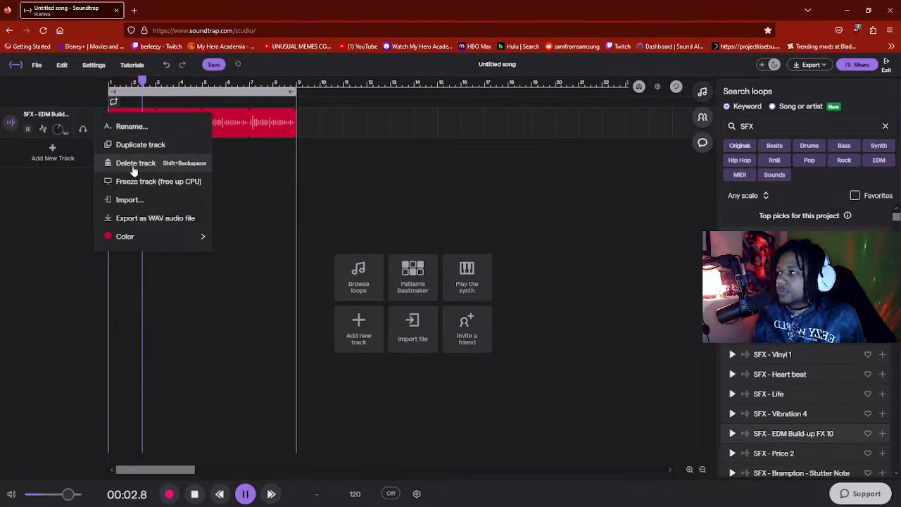
pyautogui.click(135, 162)
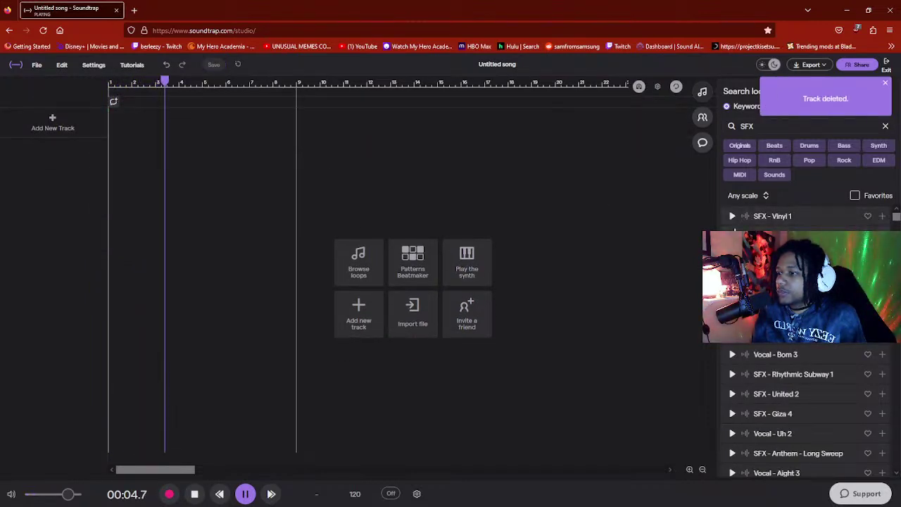
# - Stop the song's playback and audition SFX loops, including Vinyl 1, United 2, Giza 4 and Anthem - Long Sweep, browsing further down the results
pyautogui.click(732, 216)
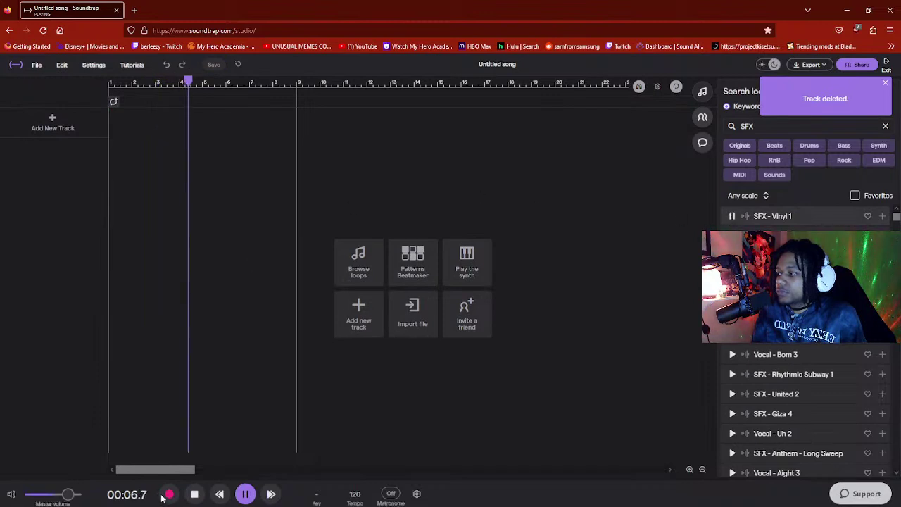
pyautogui.press('space')
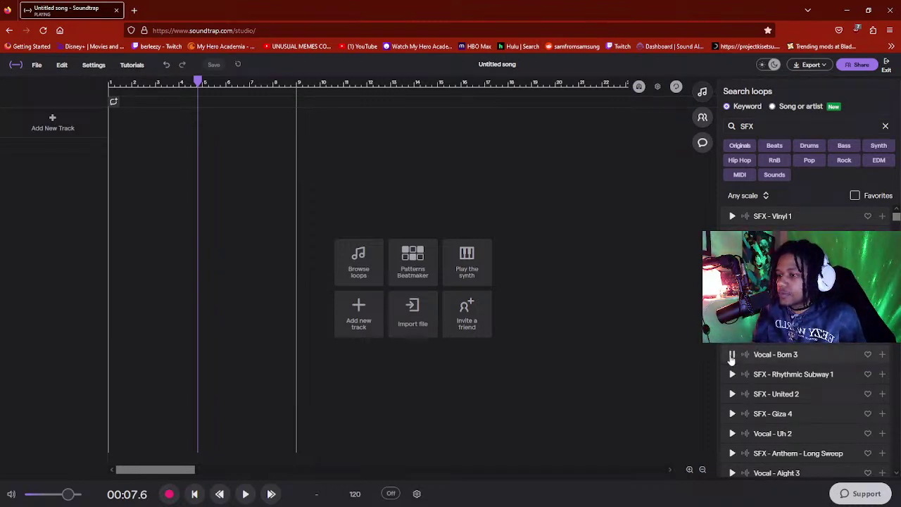
pyautogui.click(732, 394)
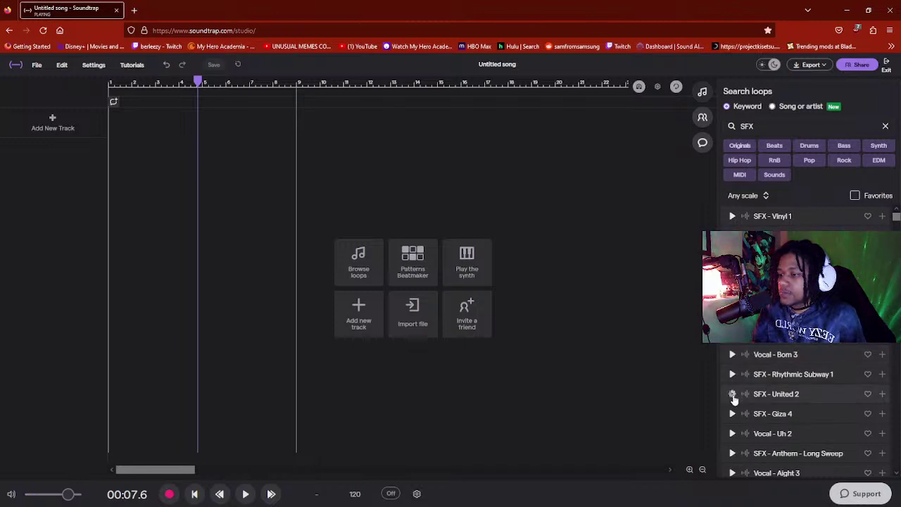
pyautogui.click(731, 414)
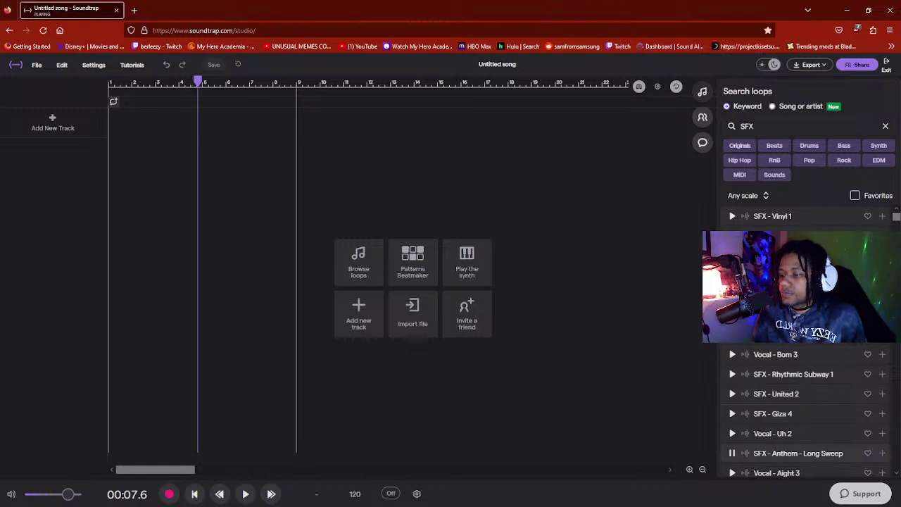
pyautogui.click(732, 473)
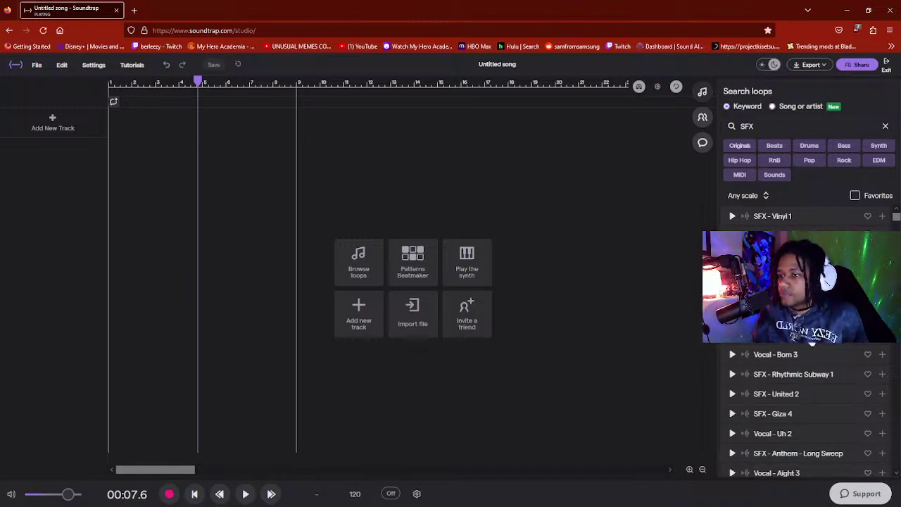
pyautogui.scroll(-5, 818, 361)
pyautogui.scroll(-3, 818, 360)
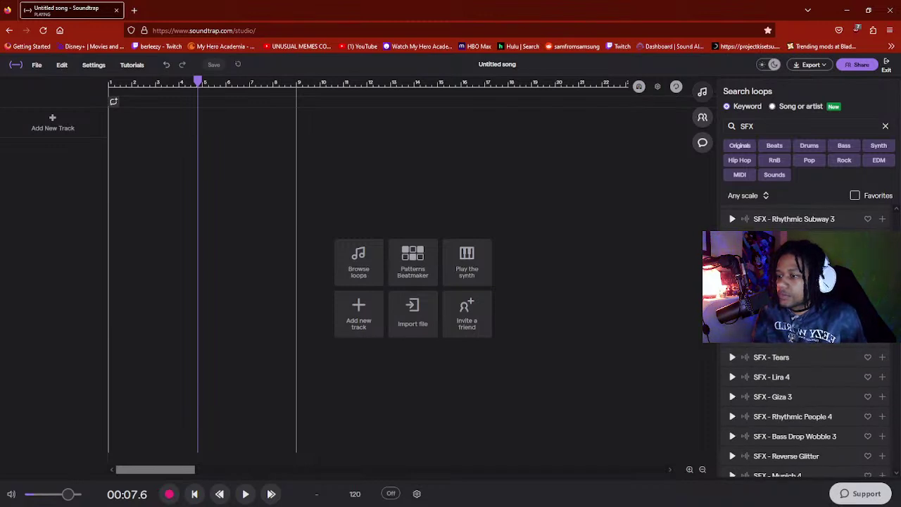
pyautogui.scroll(-3, 818, 360)
pyautogui.scroll(-3, 818, 360)
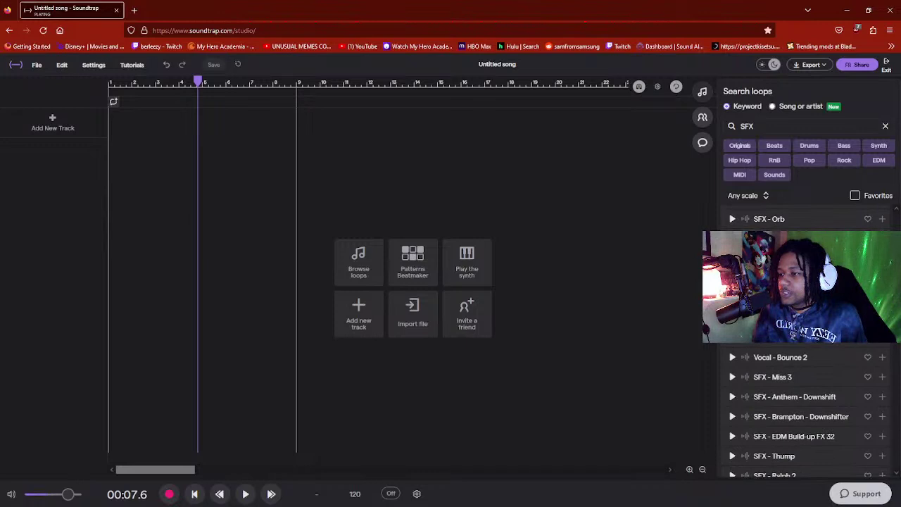
pyautogui.scroll(-3, 810, 360)
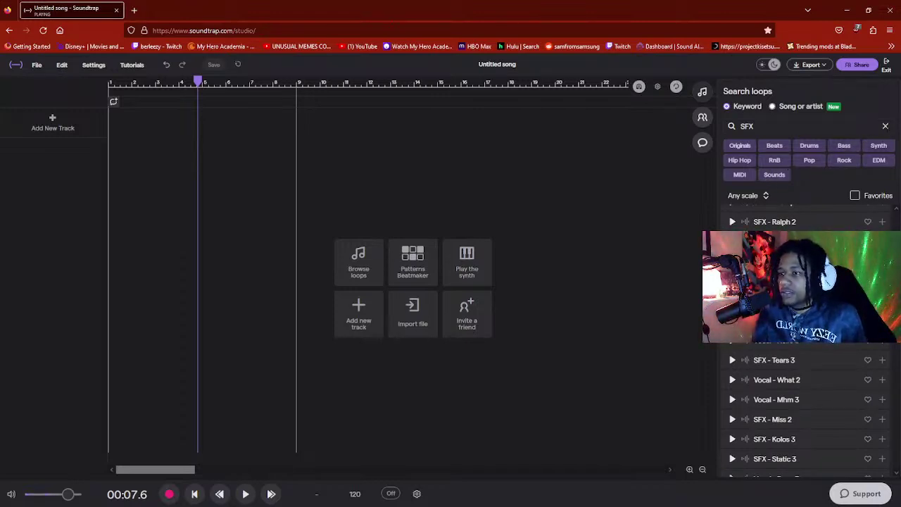
# - Replace the SFX loop filter with MIDI and browse the MIDI loops
pyautogui.click(884, 126)
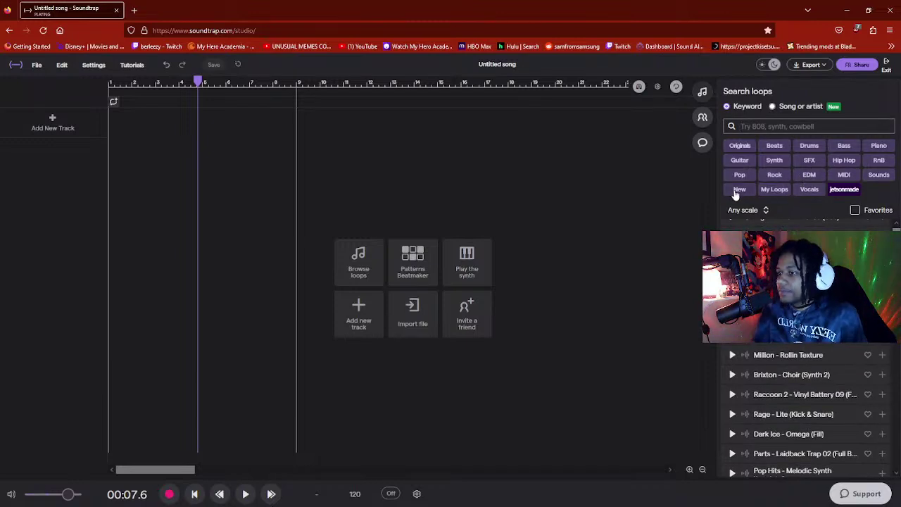
pyautogui.click(847, 180)
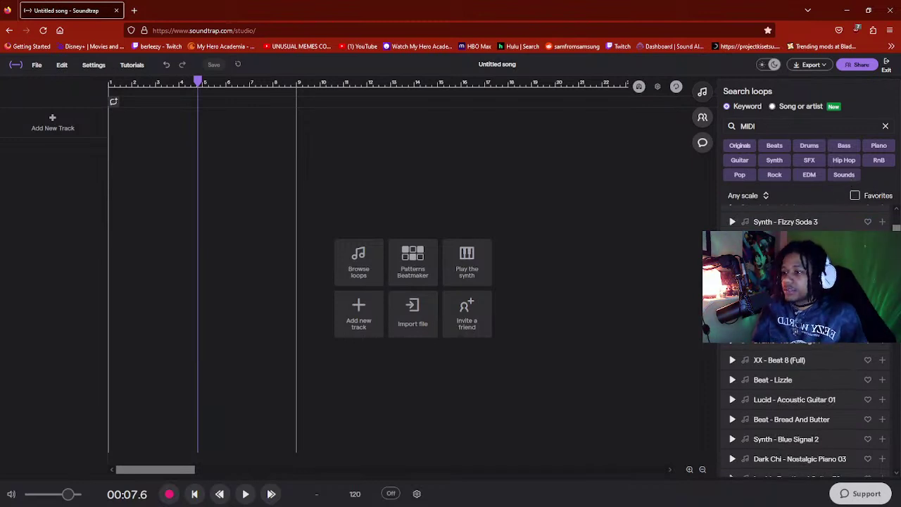
pyautogui.scroll(4, 802, 352)
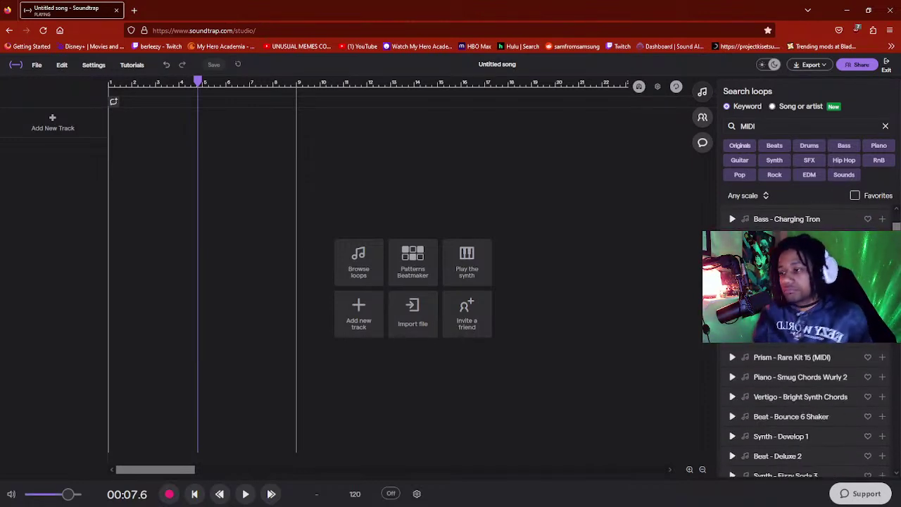
pyautogui.scroll(-3, 802, 352)
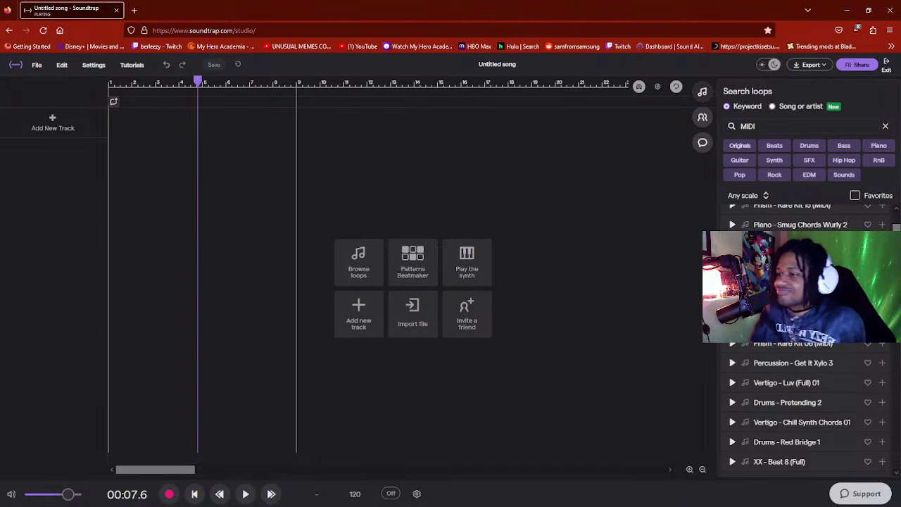
pyautogui.scroll(3, 802, 337)
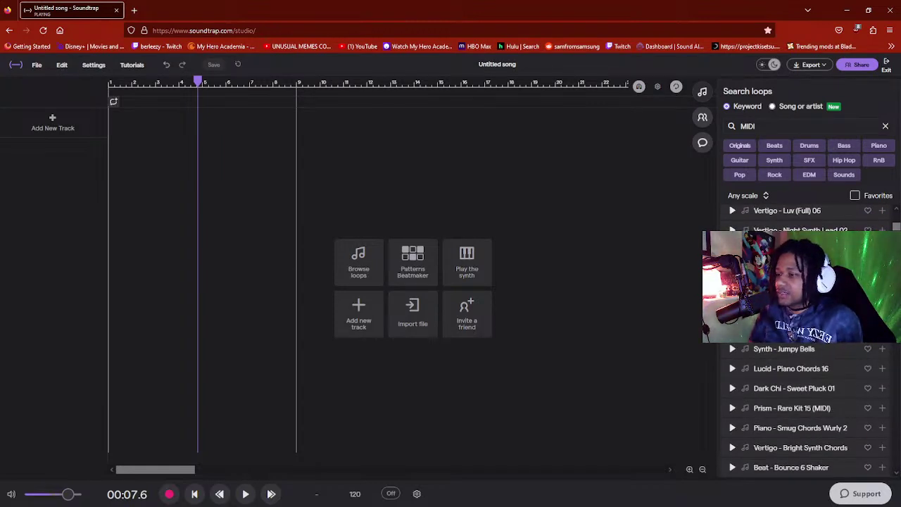
pyautogui.scroll(5, 802, 338)
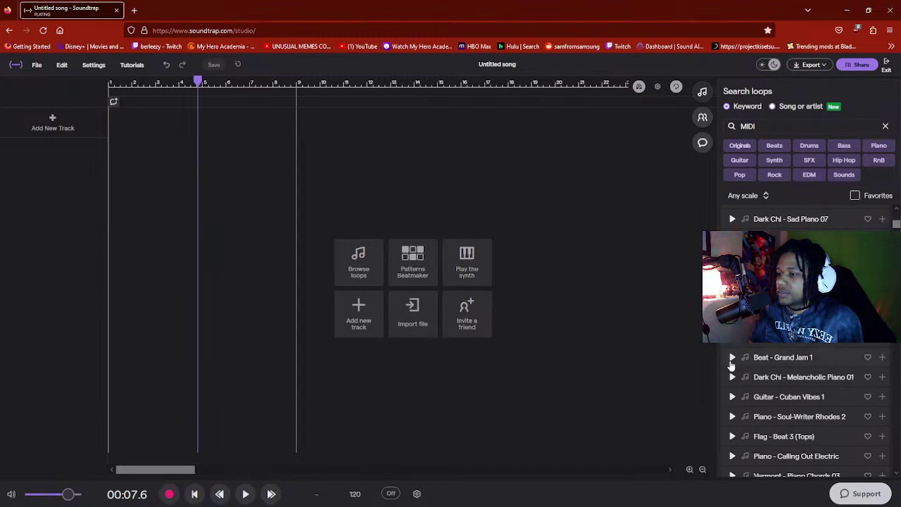
# - Preview the MIDI loops Vermont - Piano Chords 03, Vertigo - Luv (Full) 06 and Flag - Horn Voice 1
pyautogui.scroll(-1, 731, 360)
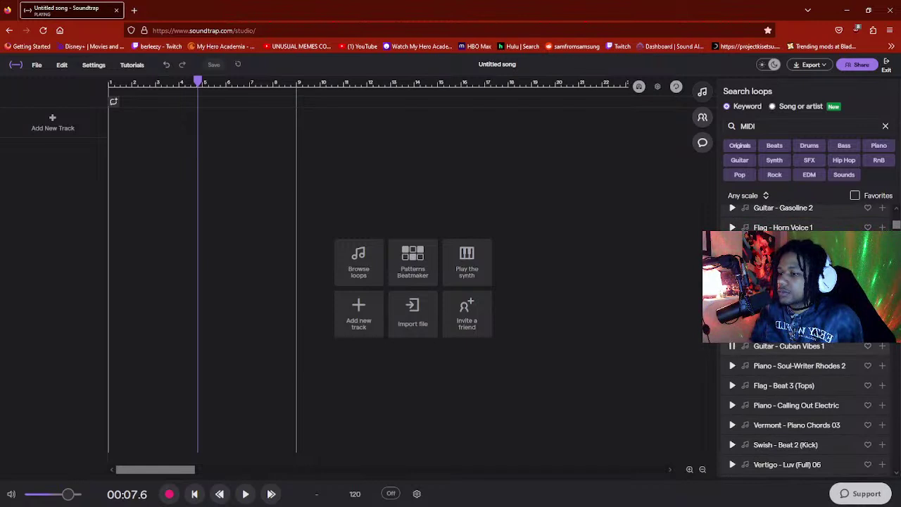
pyautogui.click(732, 424)
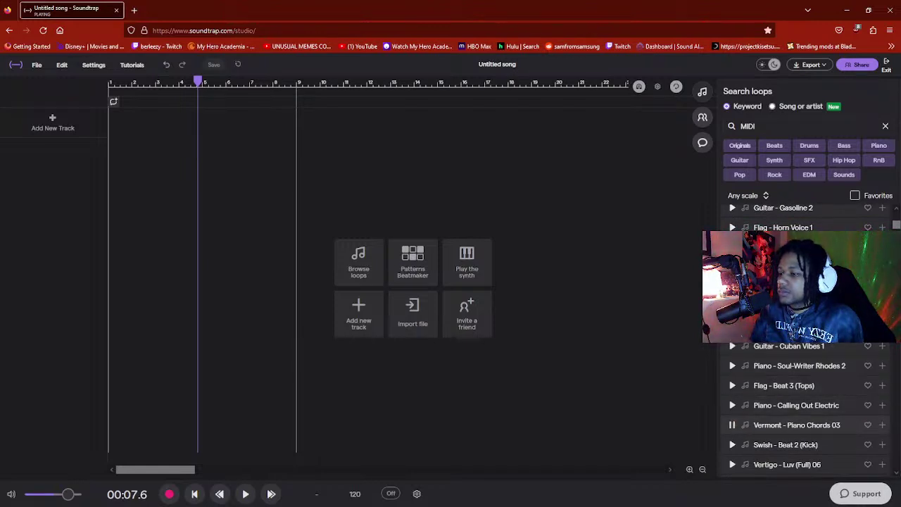
pyautogui.click(732, 464)
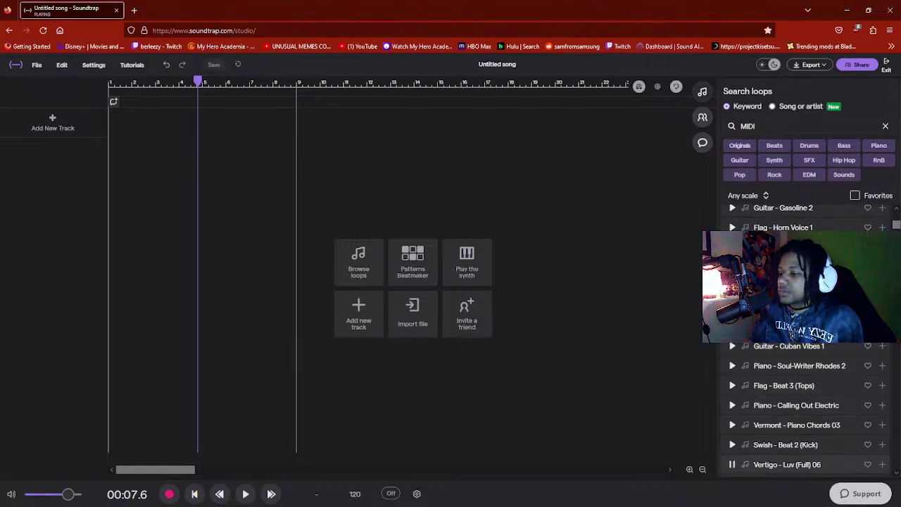
pyautogui.click(731, 227)
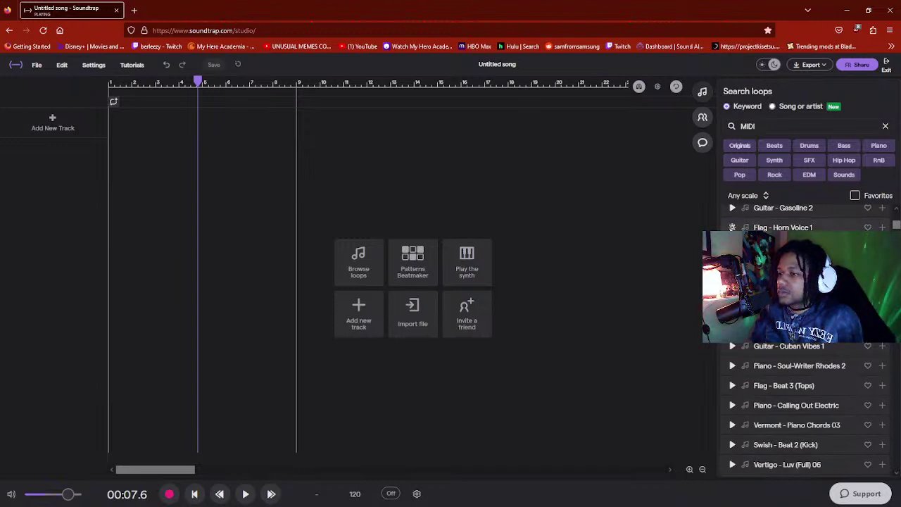
# - Switch the loop filter to Synth and preview Synth - Run Legato and Knock - Pump Synth 01
pyautogui.click(884, 126)
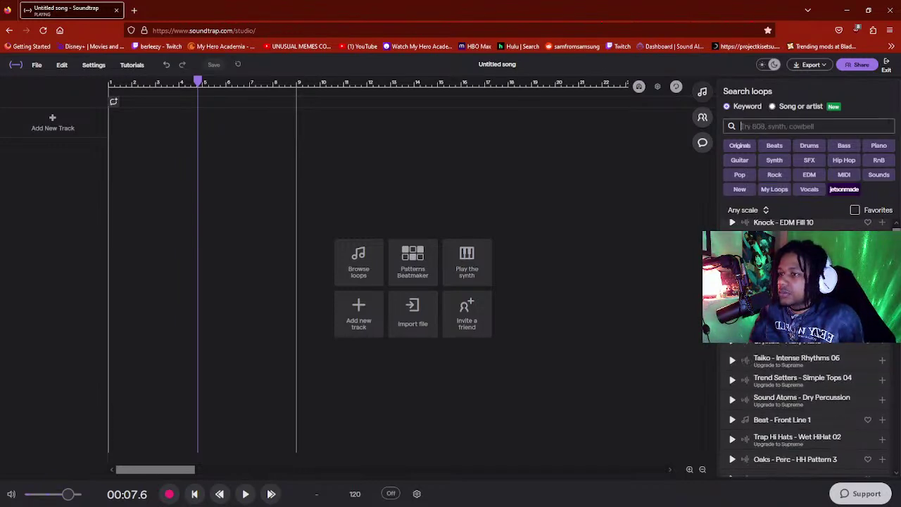
pyautogui.click(788, 164)
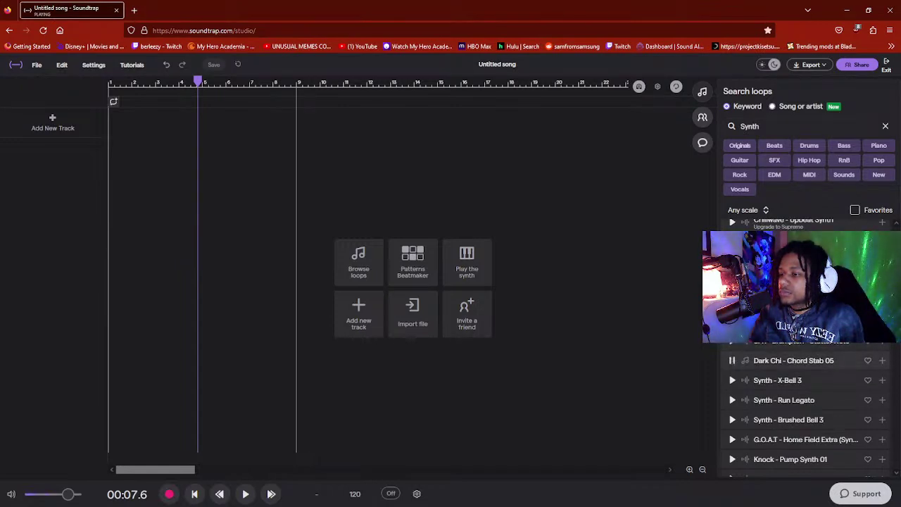
pyautogui.click(732, 399)
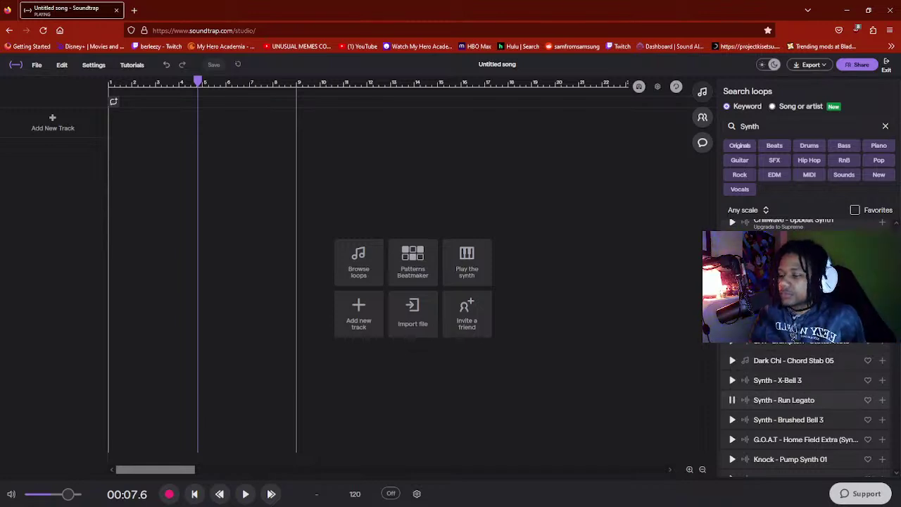
pyautogui.click(732, 459)
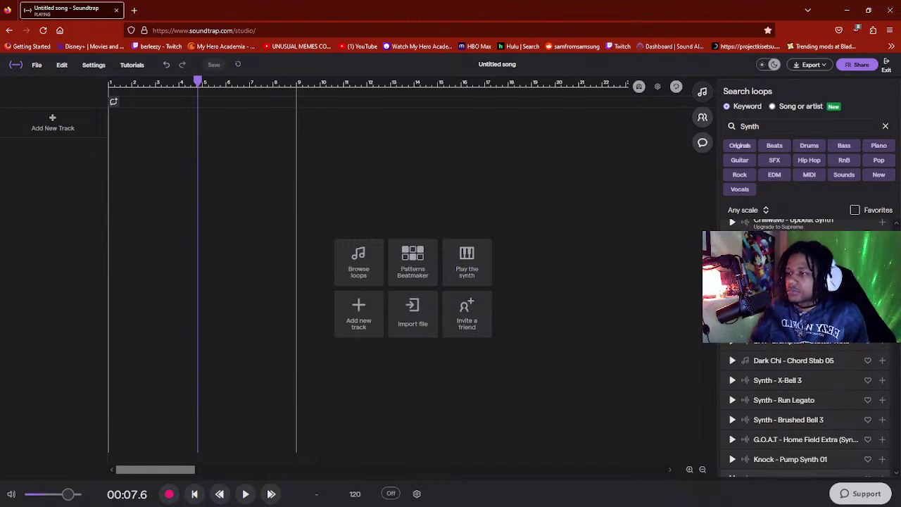
# - Search the loops for 8bit and preview Plateau Texture - Nintendo Coin
pyautogui.doubleClick(749, 126)
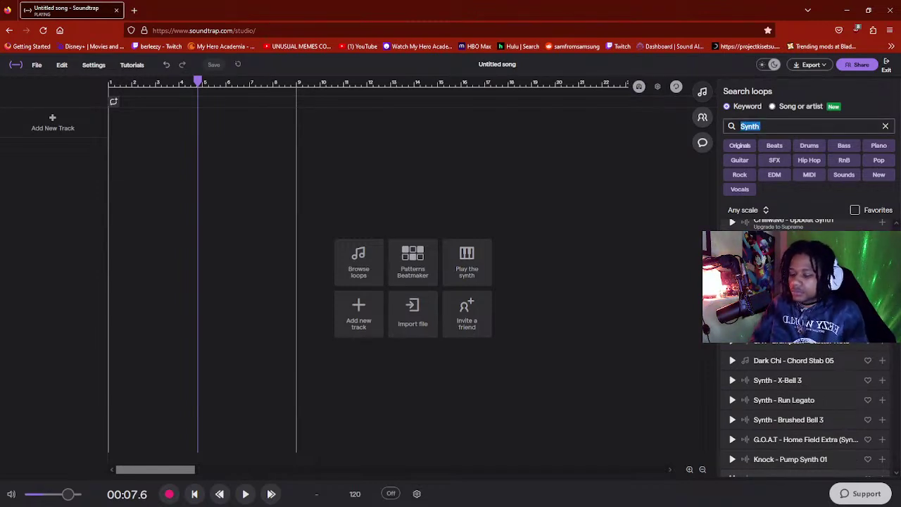
pyautogui.write('B')
pyautogui.write('bit')
pyautogui.press('Return')
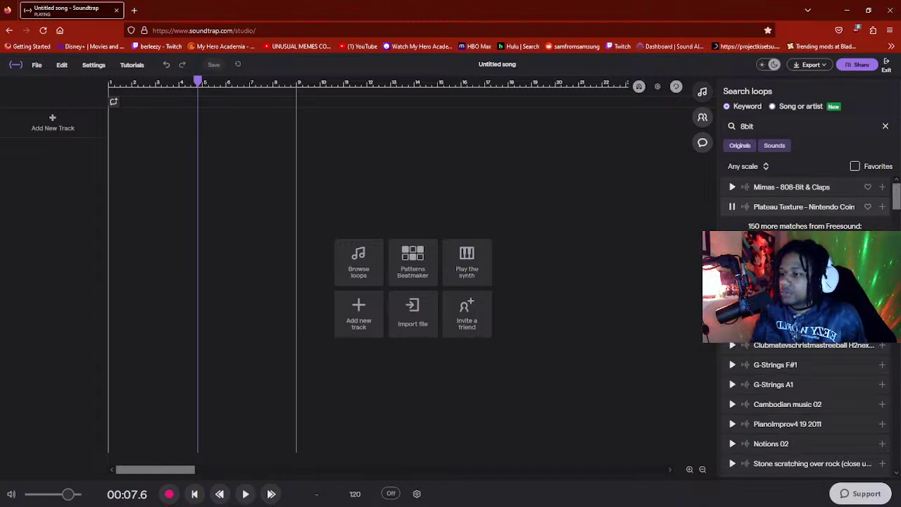
pyautogui.click(732, 206)
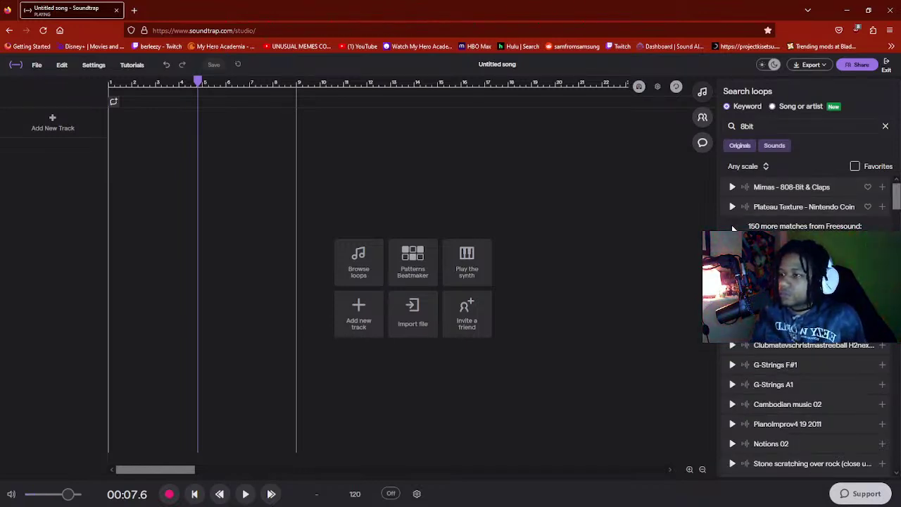
# - Preview successive Freesound matches for 8bit, including G-Strings A1 and Notions 02, and browse further results
pyautogui.press('Down')
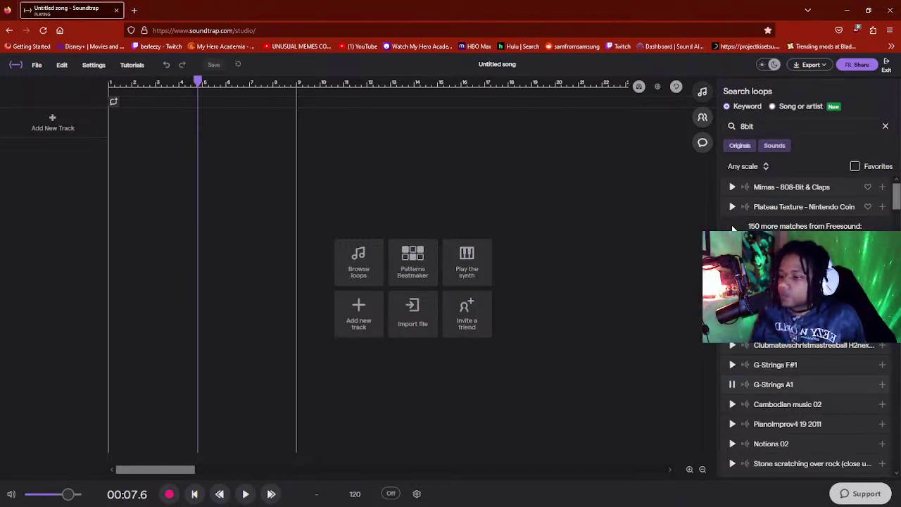
pyautogui.press('Down')
pyautogui.press('Down')
pyautogui.press('Down')
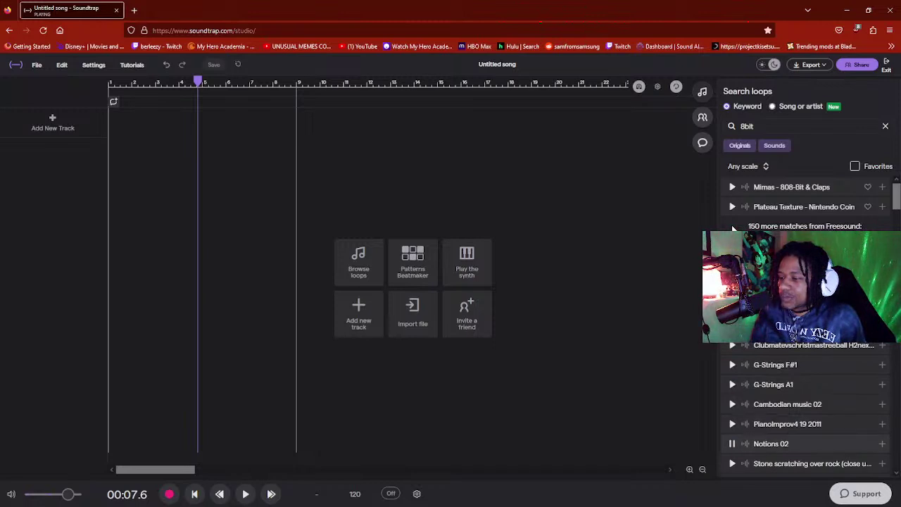
pyautogui.press('Down')
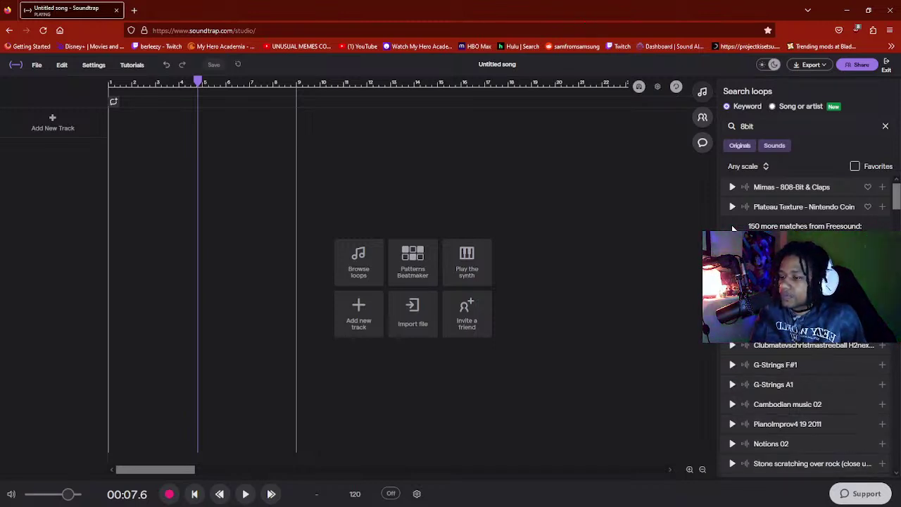
pyautogui.scroll(-10, 736, 228)
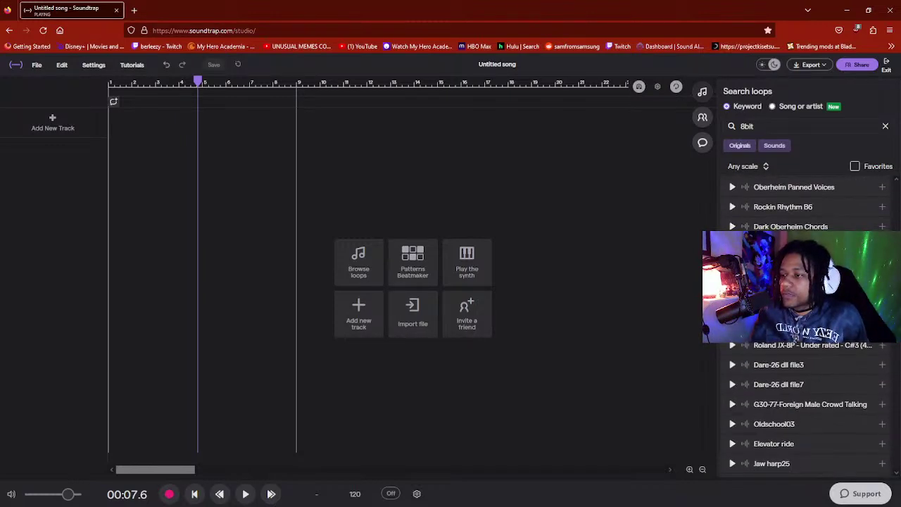
# - Search the loops for retro and audition the Detroit - Retro loops one after another
pyautogui.doubleClick(746, 126)
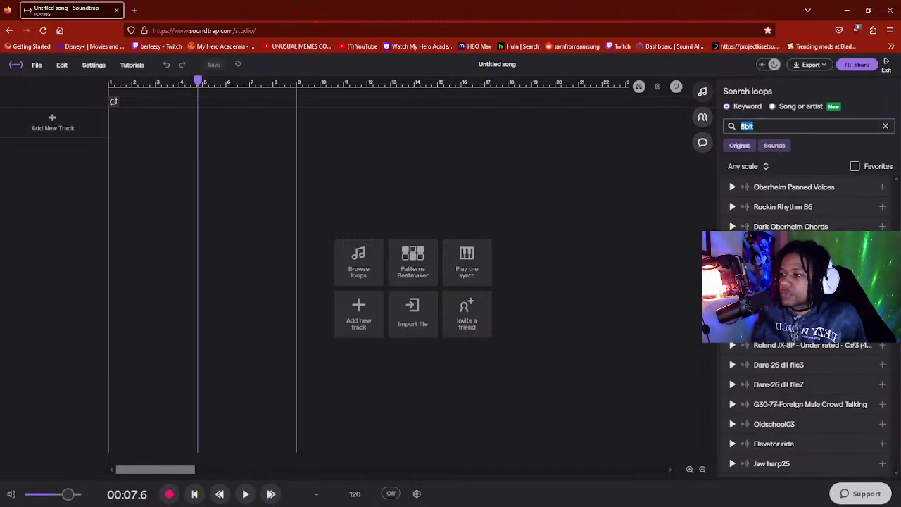
pyautogui.write('retro')
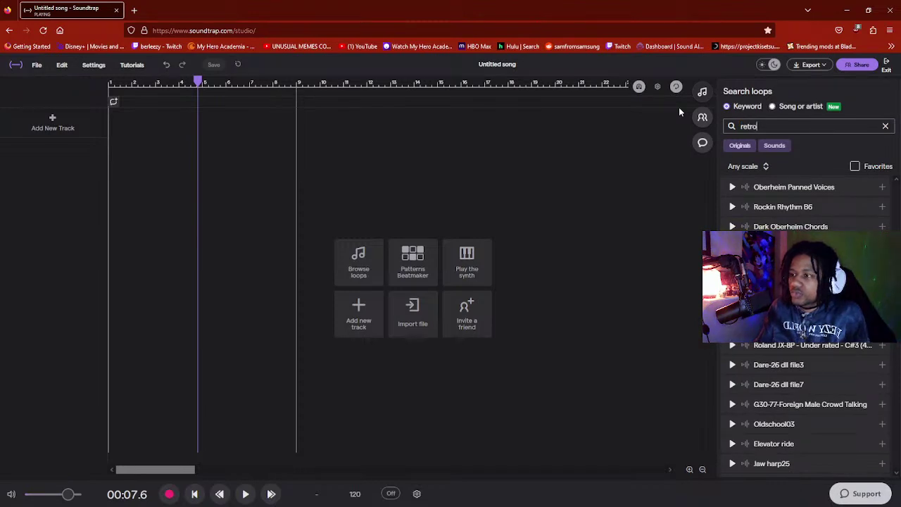
pyautogui.press('Return')
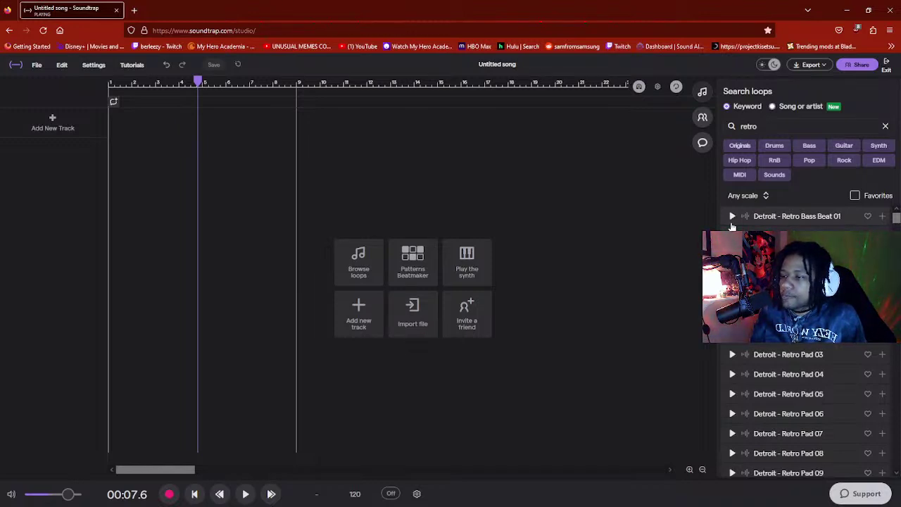
pyautogui.press('Down')
pyautogui.press('Down')
pyautogui.press('Down')
pyautogui.press('Down')
pyautogui.press('Down')
pyautogui.press('Down')
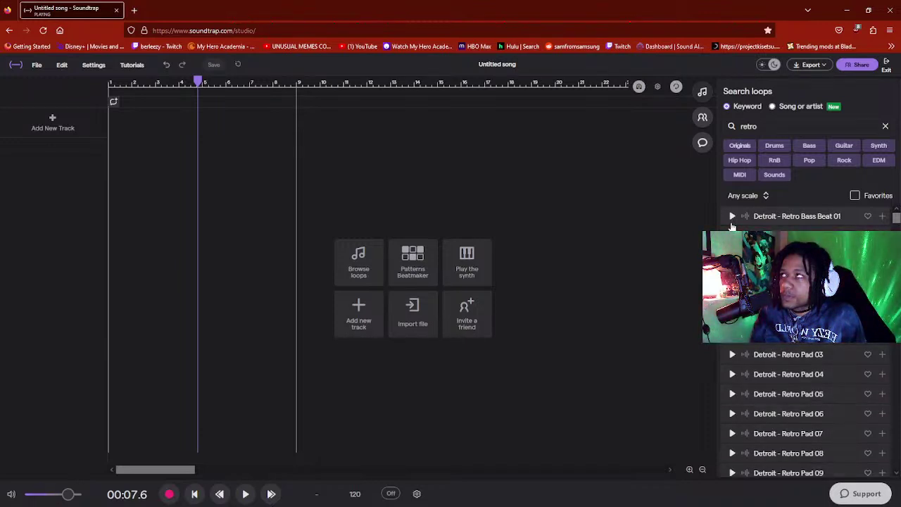
# - Add the Detroit - Tender Retro Groove 02 loop at bar 1 and preview Detroit - Tender Retro Groove 03 over it
pyautogui.scroll(-3, 803, 344)
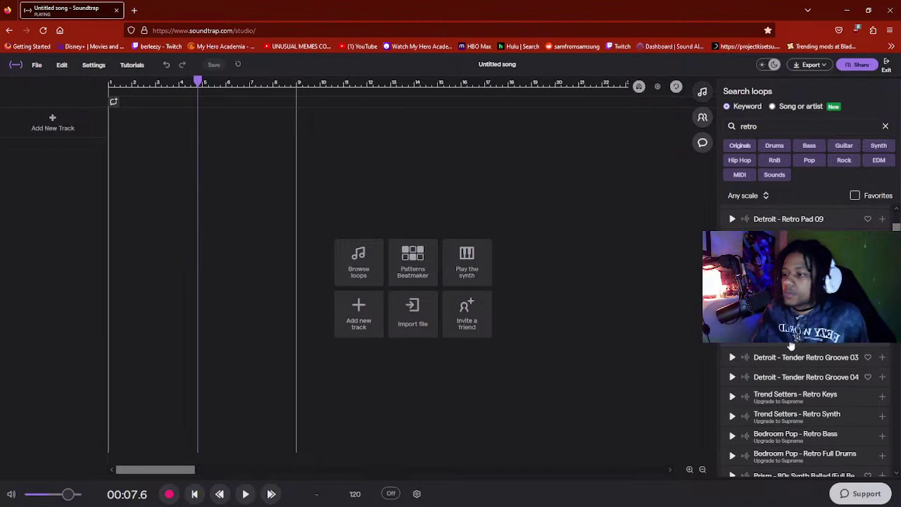
pyautogui.moveTo(786, 347); pyautogui.dragTo(112, 149)
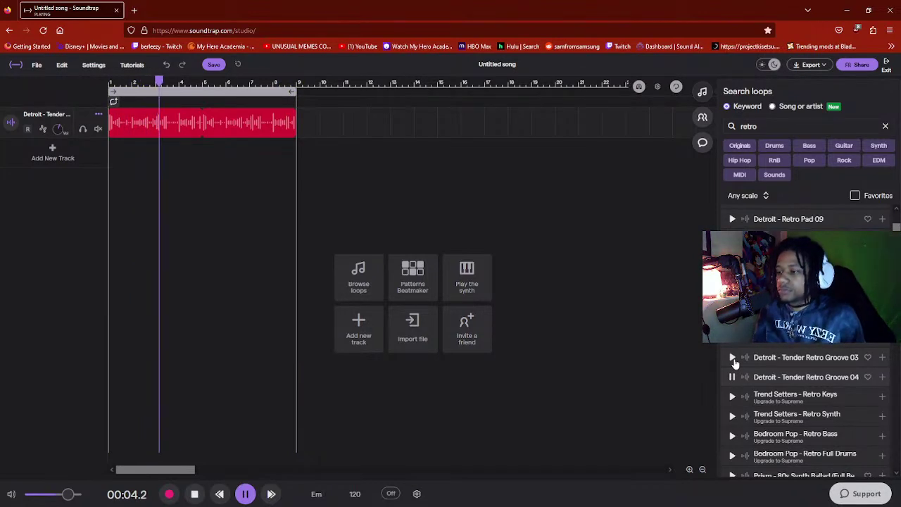
pyautogui.click(732, 357)
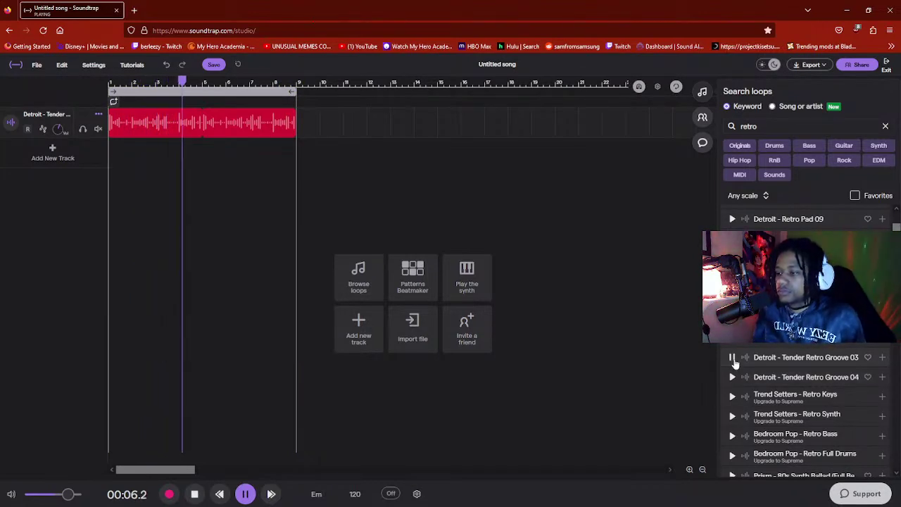
pyautogui.click(732, 357)
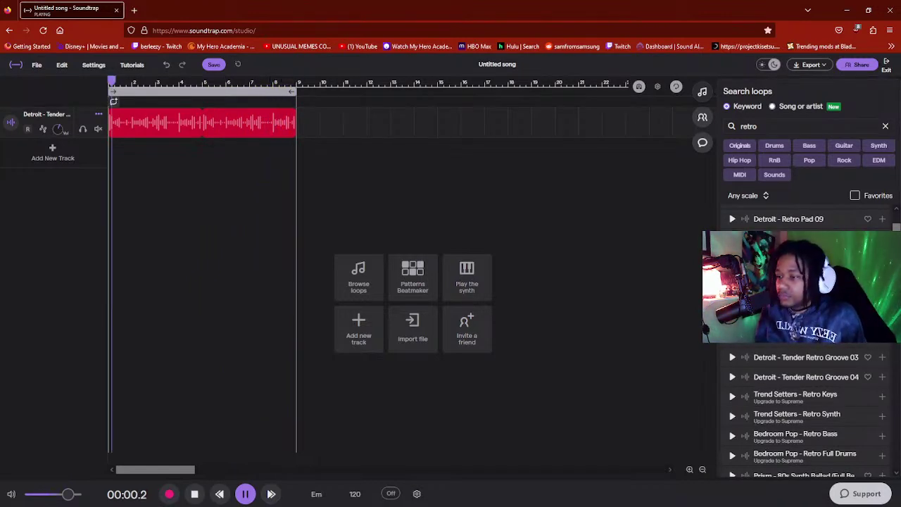
# - Place Detroit - Tender Retro Groove 03 on a new track at bar 5 and repeat both groove clips up to bar 25
pyautogui.moveTo(806, 356); pyautogui.dragTo(201, 233)
pyautogui.moveTo(294, 111); pyautogui.dragTo(591, 111)
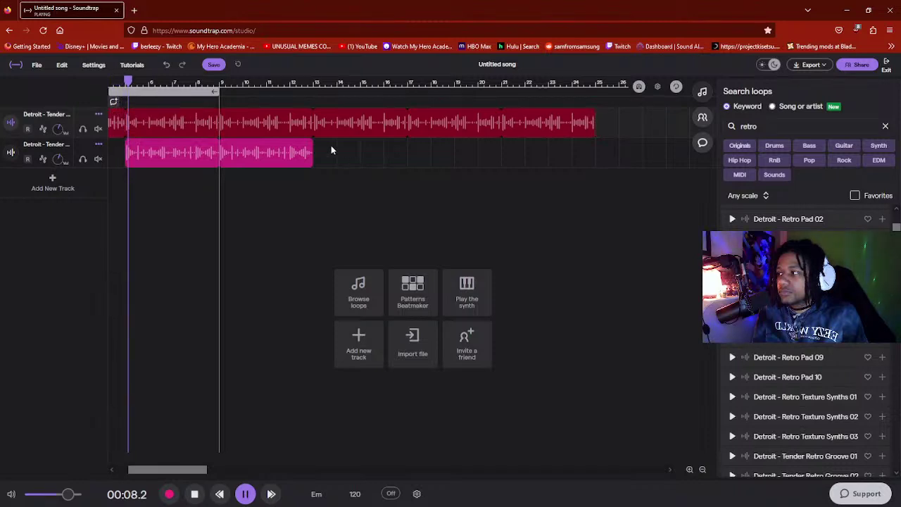
pyautogui.click(307, 143)
pyautogui.moveTo(562, 141); pyautogui.dragTo(595, 143)
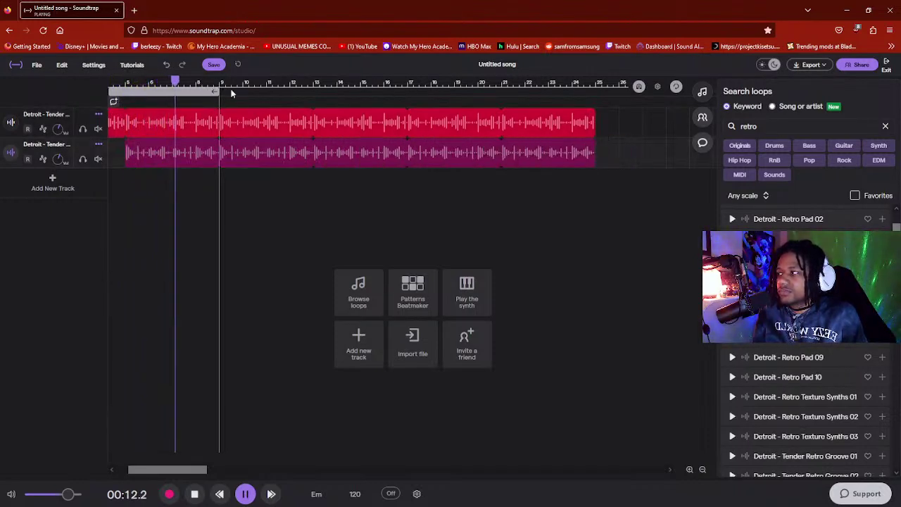
# - Extend the playback cycle region to bar 25, stop playback and return the playhead to the song start
pyautogui.moveTo(216, 91); pyautogui.dragTo(595, 90)
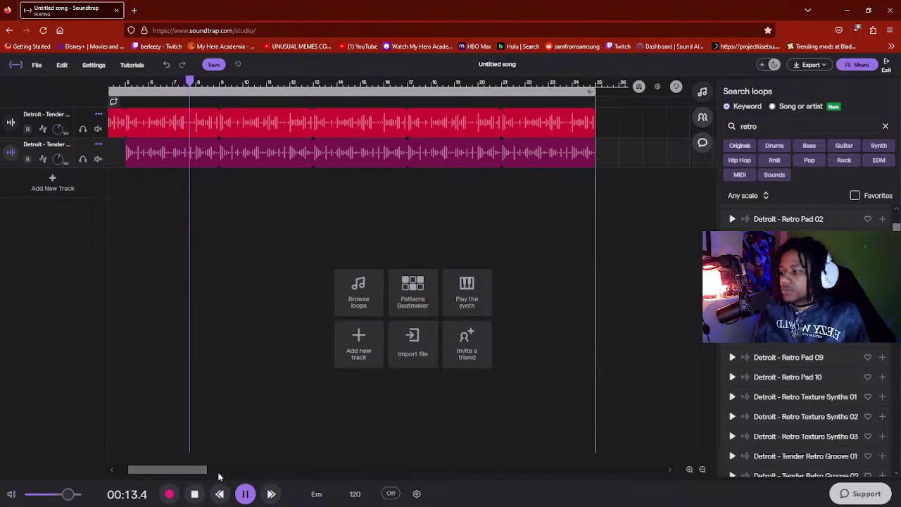
pyautogui.press('space')
pyautogui.moveTo(181, 467); pyautogui.dragTo(153, 472)
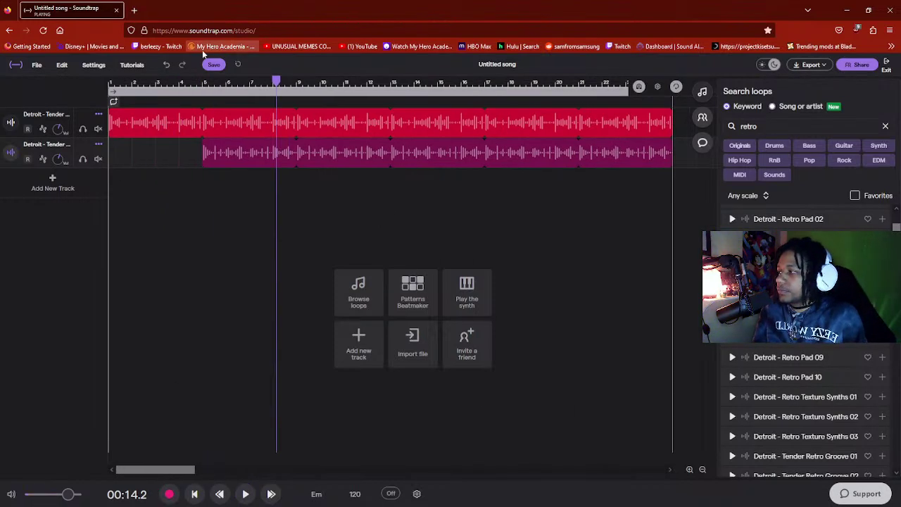
pyautogui.click(143, 87)
pyautogui.press('Return')
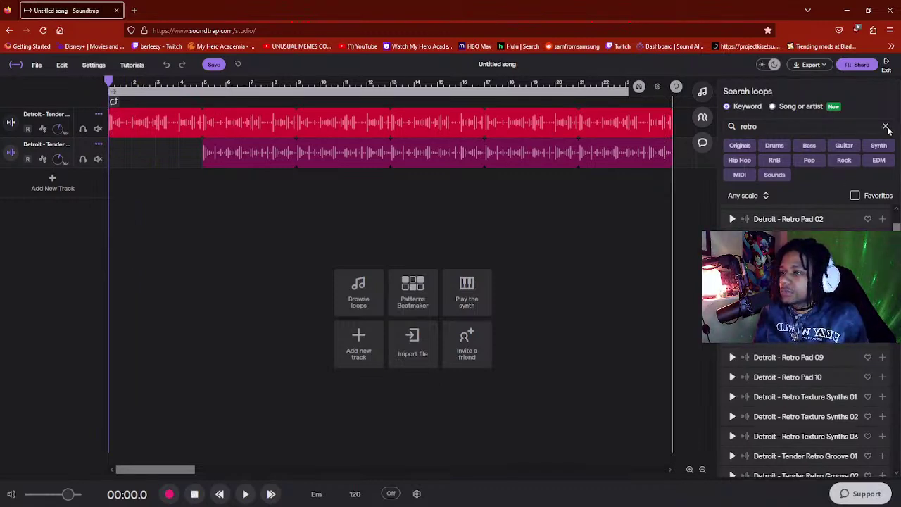
# - Filter the loops by EDM, add the Bass - Kolos 4 loop on a new track at bar 5 and lower its volume during playback
pyautogui.click(885, 128)
pyautogui.click(808, 175)
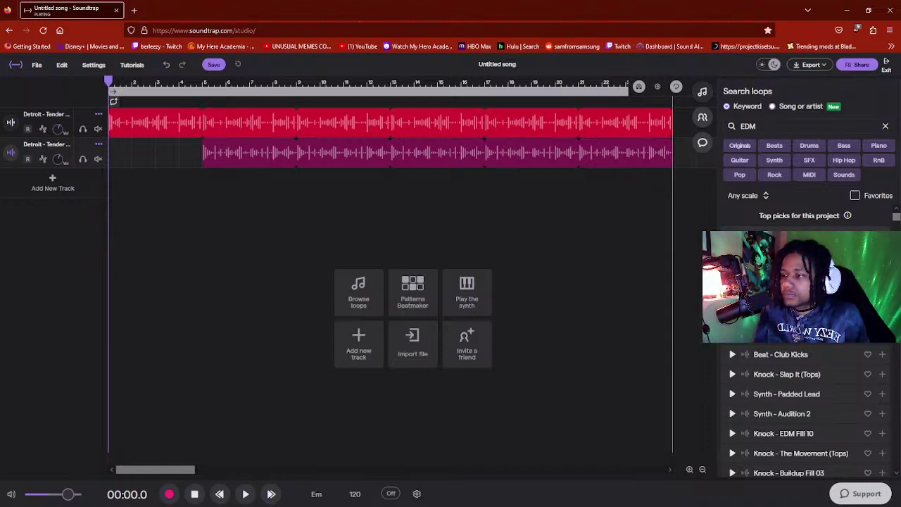
pyautogui.moveTo(774, 331); pyautogui.dragTo(202, 243)
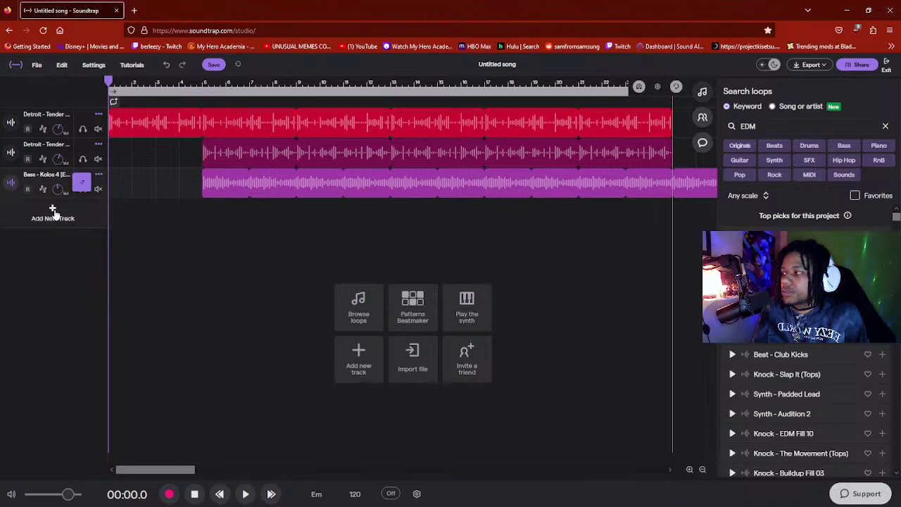
pyautogui.press('space')
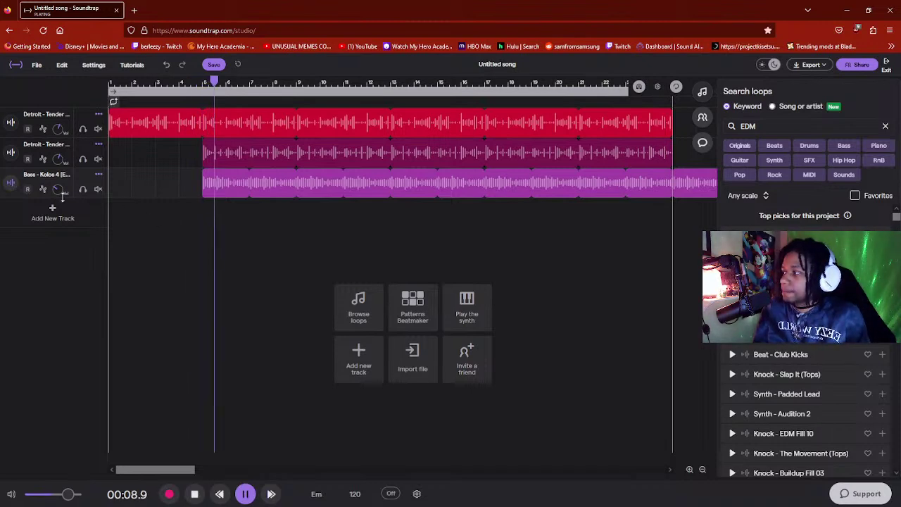
pyautogui.moveTo(58, 190)
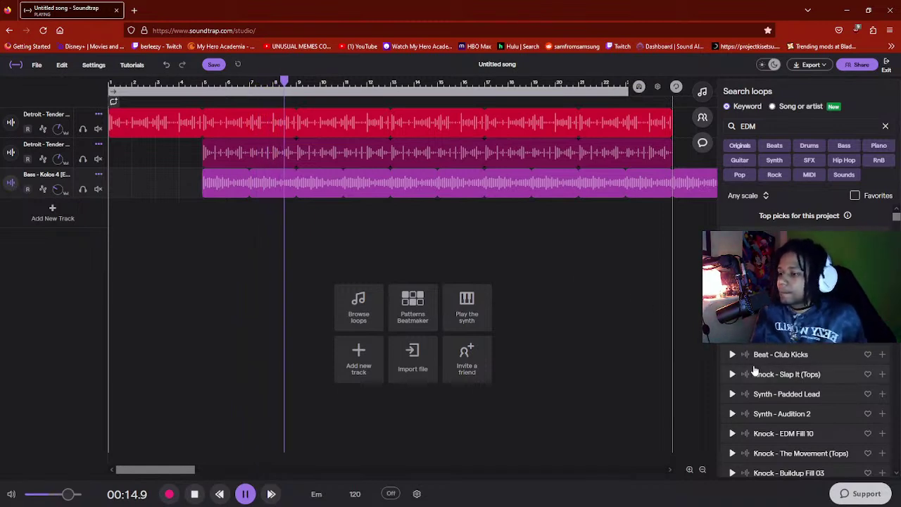
# - Clear the EDM filter, stop playback and add the Synth - Lead Purple loop on a new track at bar 9
pyautogui.click(885, 126)
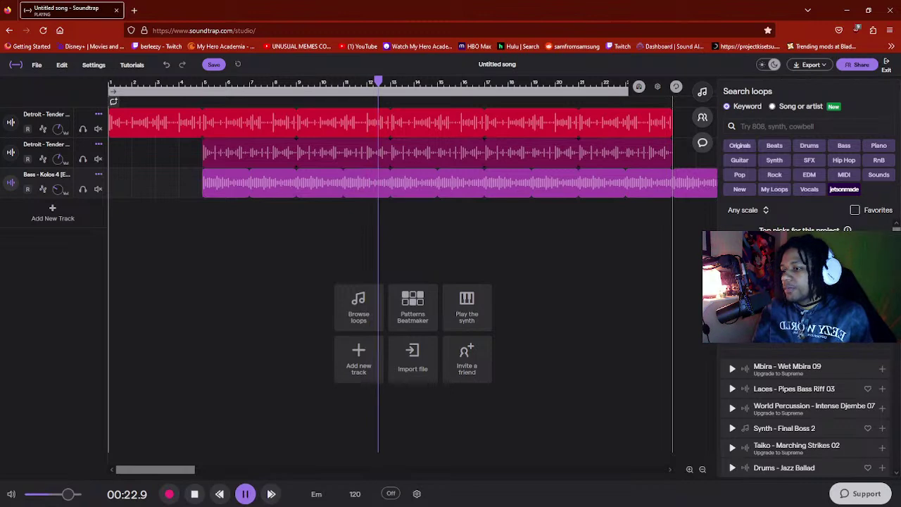
pyautogui.press('space')
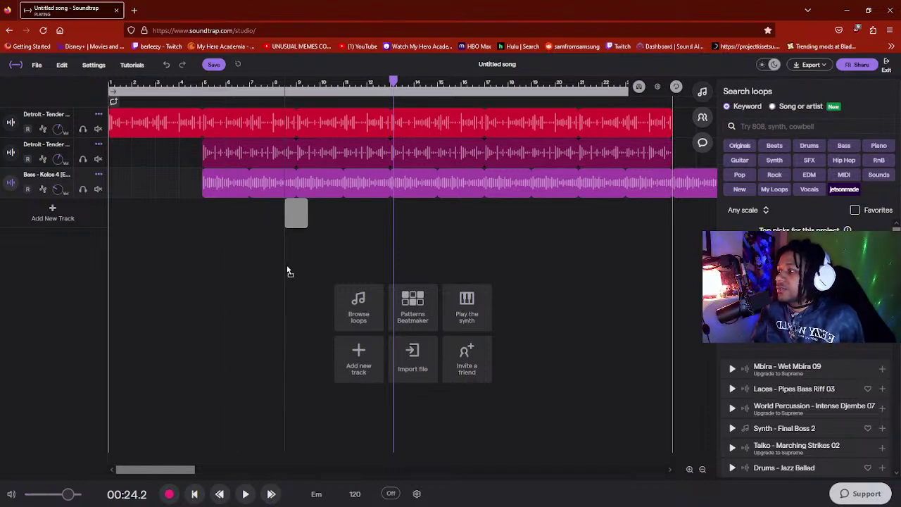
pyautogui.moveTo(295, 270); pyautogui.dragTo(297, 269)
# - Play the song from about bar 8 and lower the volume of the Synth - Lead Purple track
pyautogui.click(274, 90)
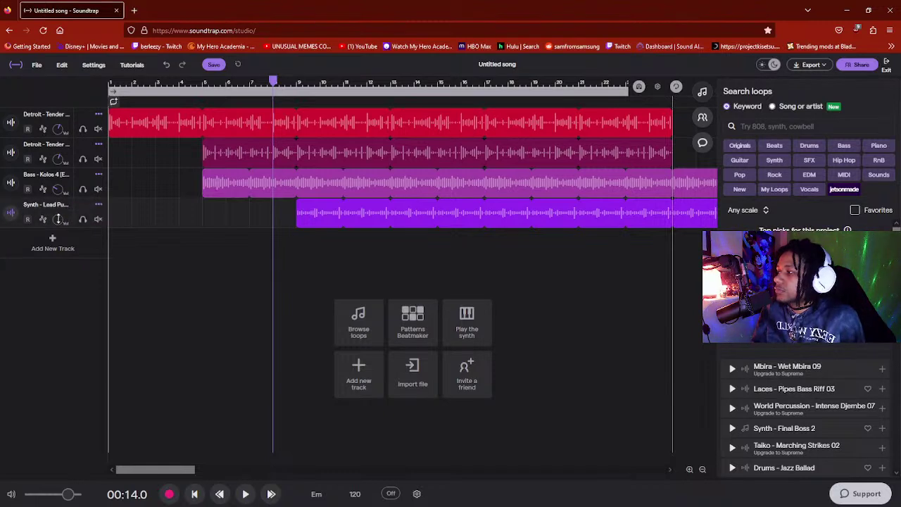
pyautogui.press('space')
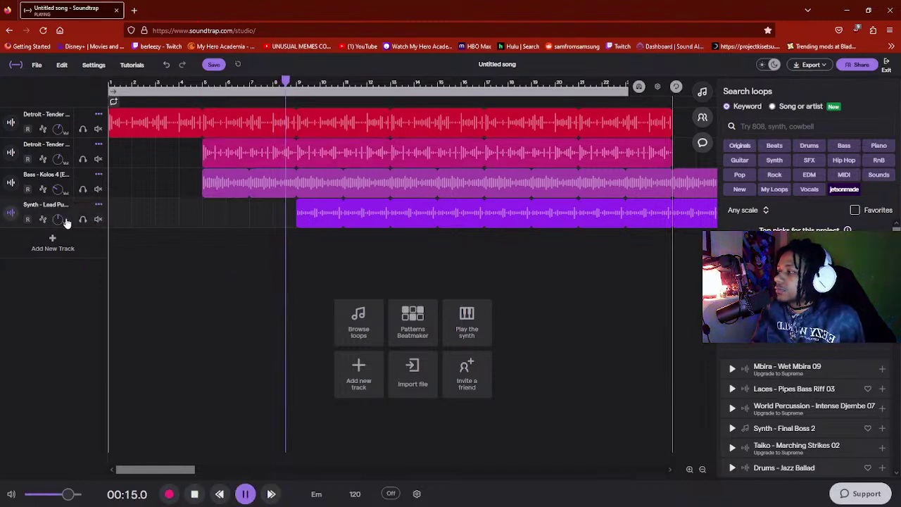
pyautogui.moveTo(58, 219); pyautogui.dragTo(58, 223)
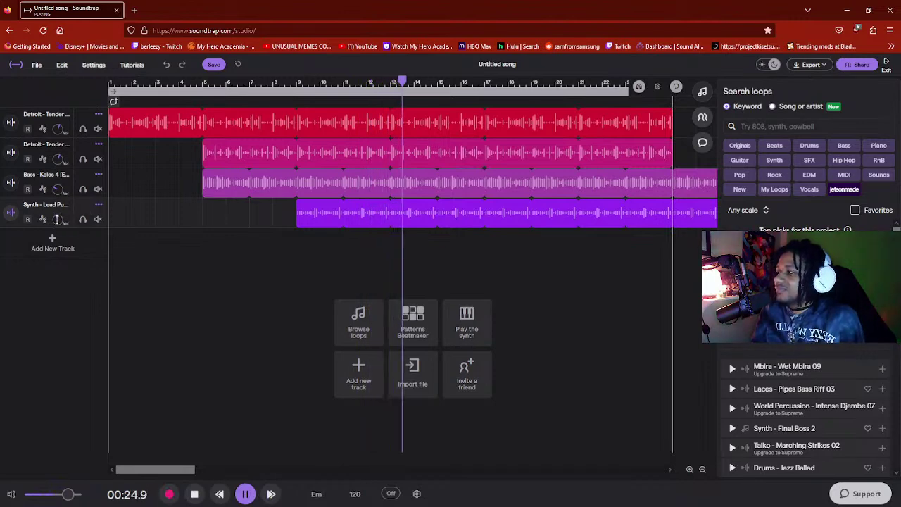
pyautogui.moveTo(58, 225); pyautogui.dragTo(57, 226)
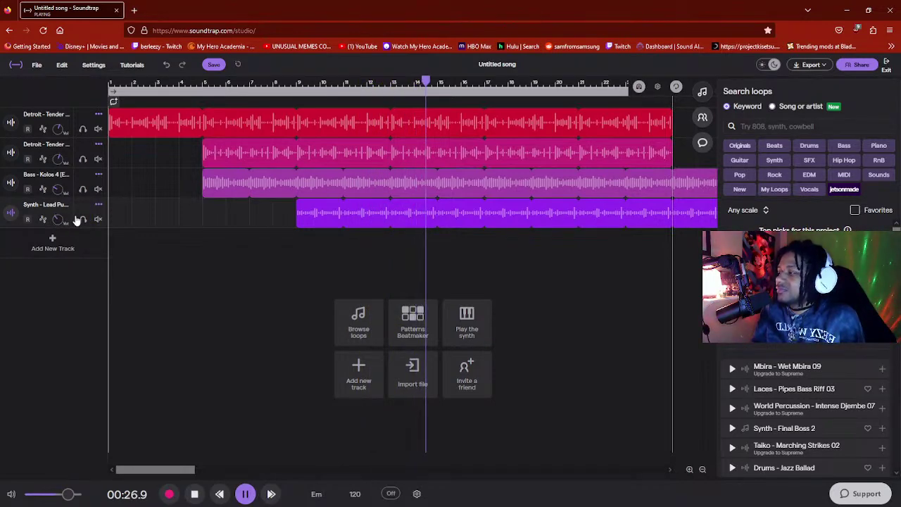
# - Open the Synth - Lead Purple track's sound controls, raise its reverb and bass, and reduce its volume further
pyautogui.click(99, 204)
pyautogui.click(232, 250)
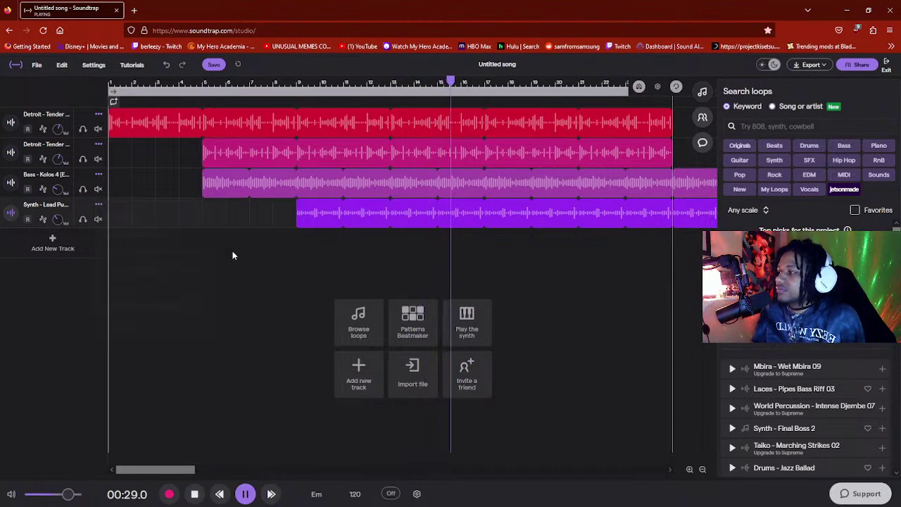
pyautogui.click(11, 213)
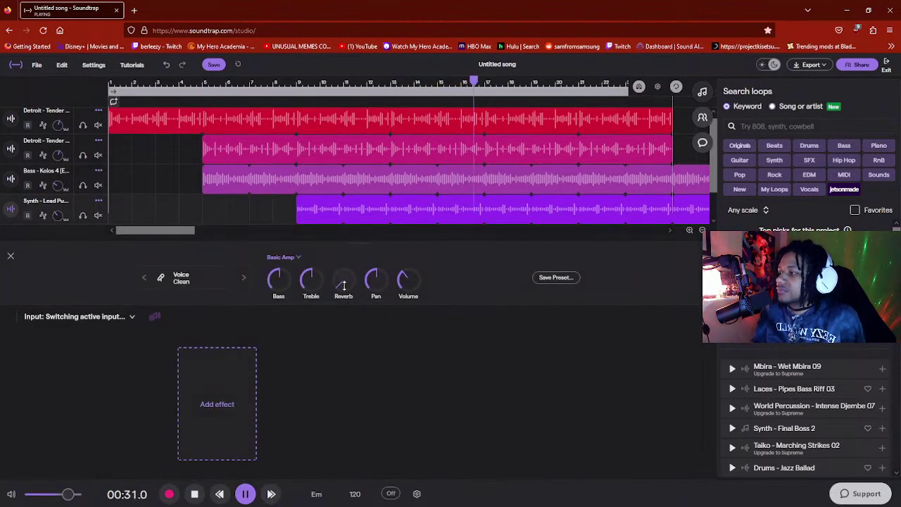
pyautogui.moveTo(369, 214)
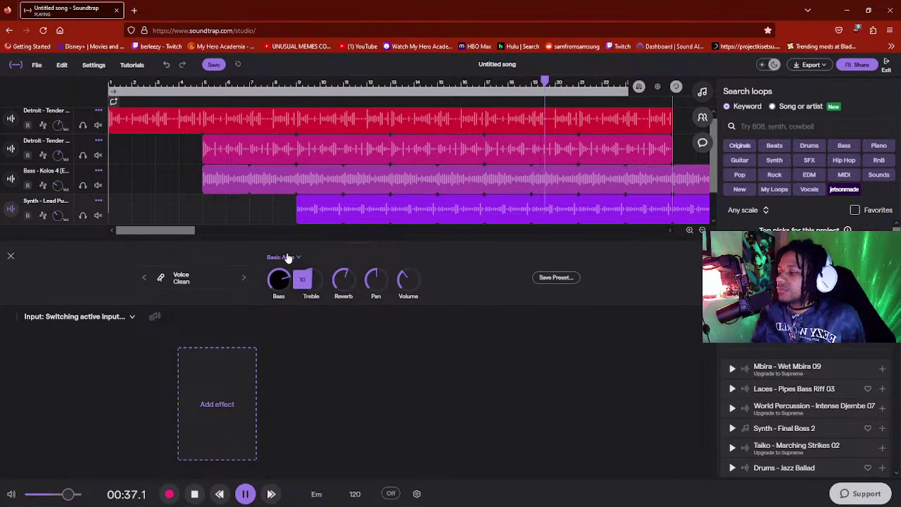
pyautogui.moveTo(287, 261); pyautogui.dragTo(282, 273)
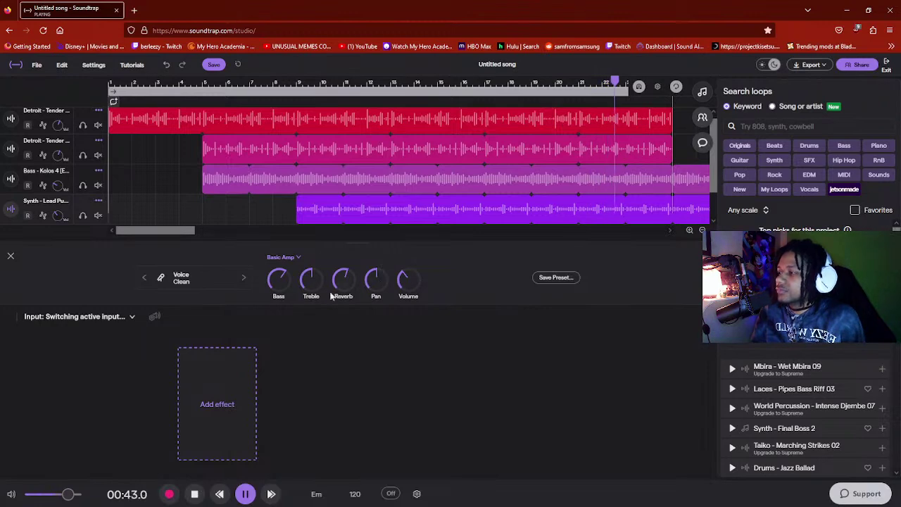
pyautogui.moveTo(59, 215)
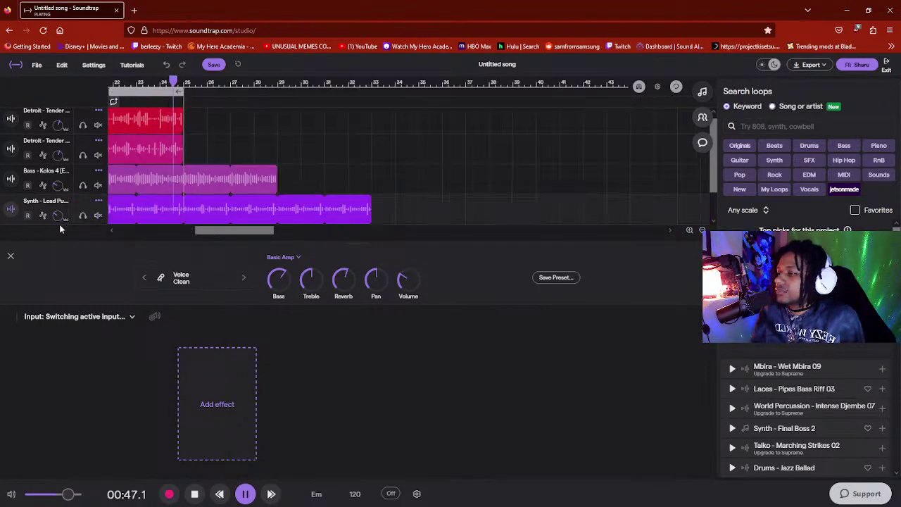
# - Listen through the four-track arrangement, preview Synth - Final Boss 2 alongside it and stop playback
pyautogui.press('space')
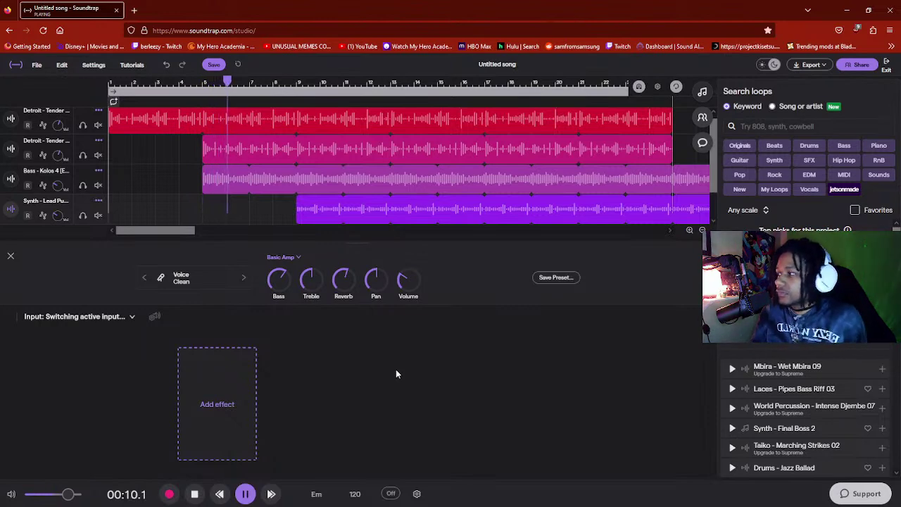
pyautogui.scroll(-1, 484, 178)
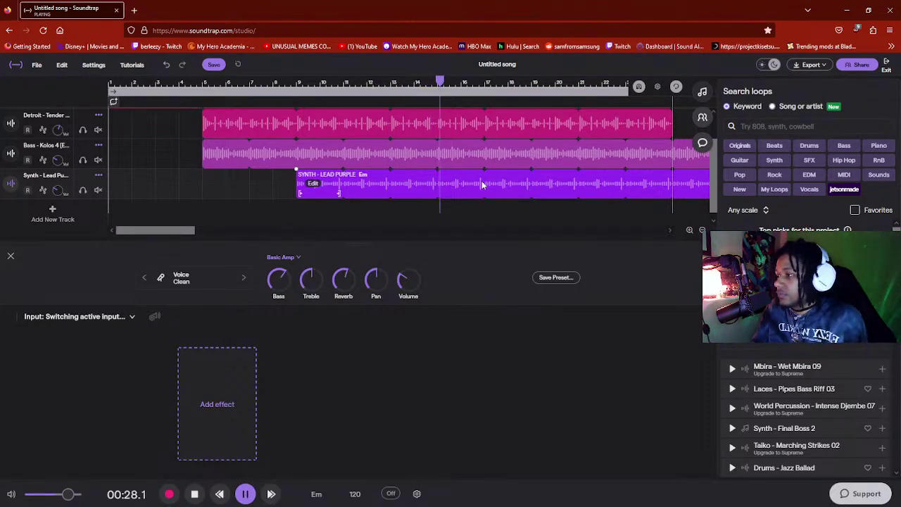
pyautogui.scroll(-1, 465, 184)
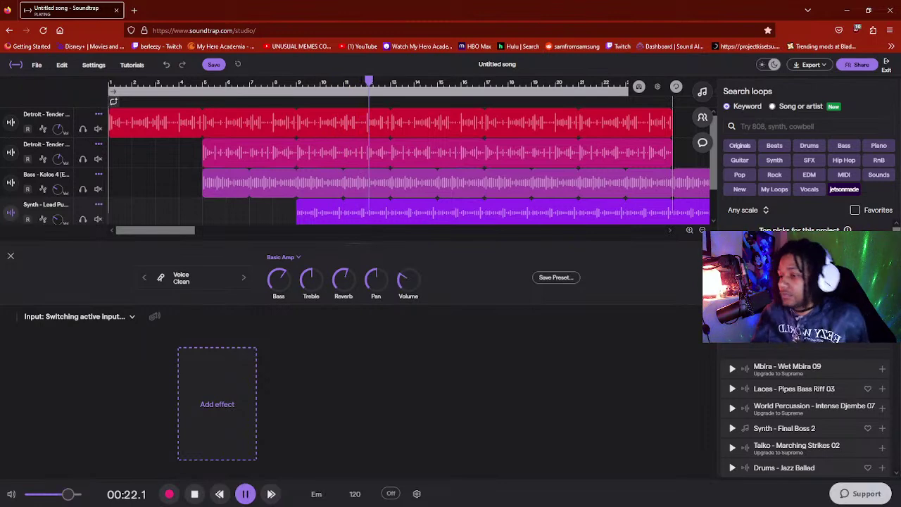
pyautogui.click(732, 427)
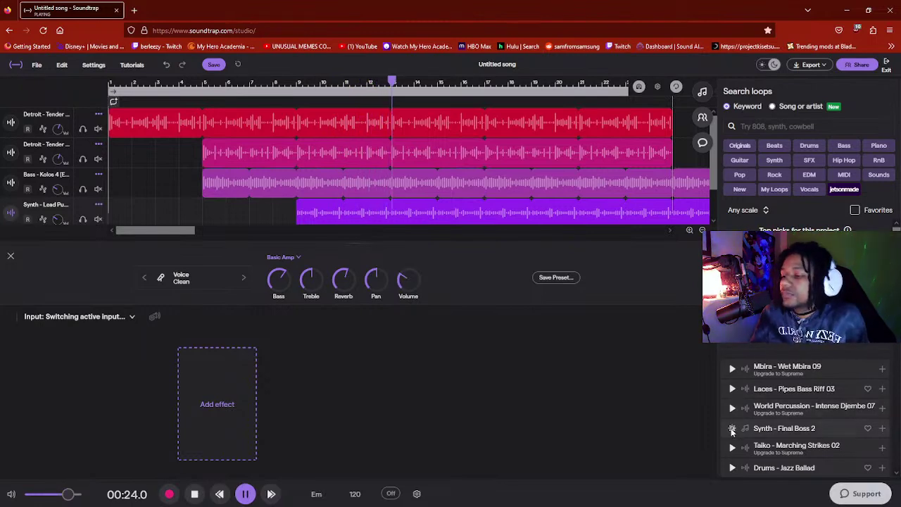
pyautogui.scroll(-2, 621, 193)
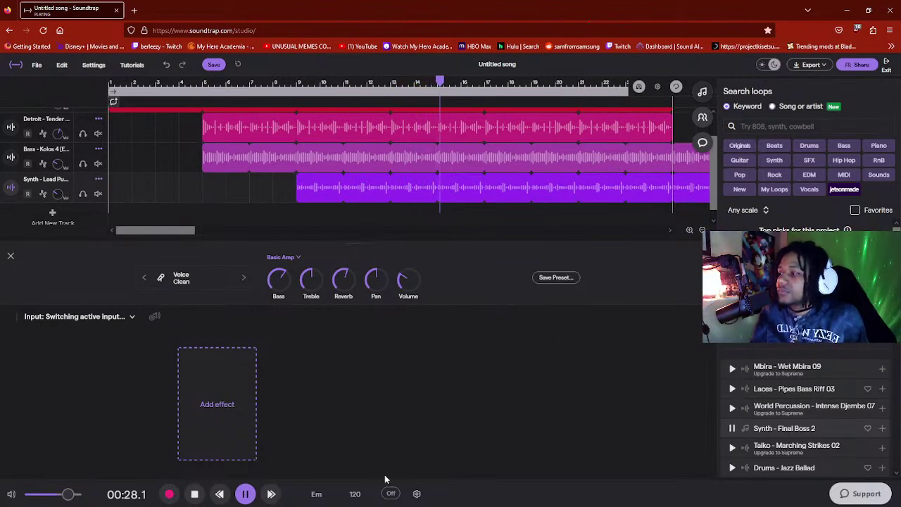
pyautogui.press('space')
# - Shorten the repeated Synth - Lead Purple clip so that it ends at bar 17
pyautogui.scroll(2, 583, 142)
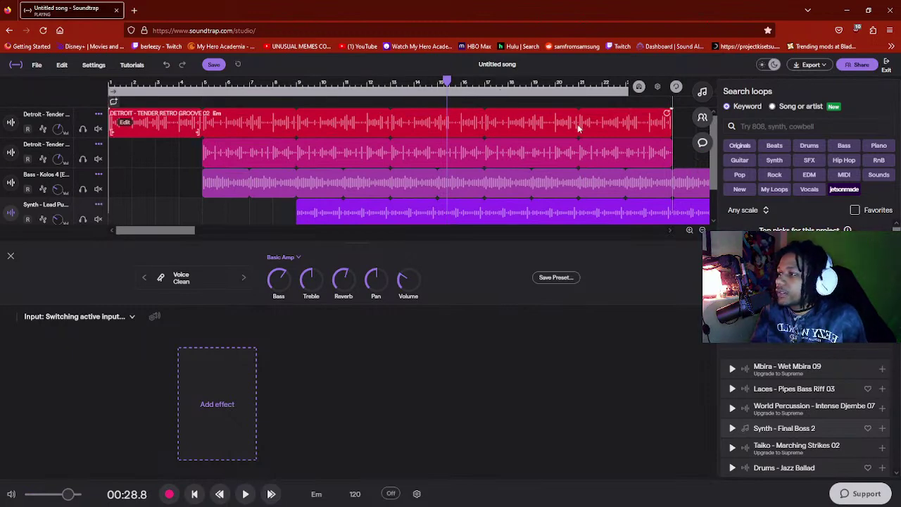
pyautogui.scroll(-2, 655, 154)
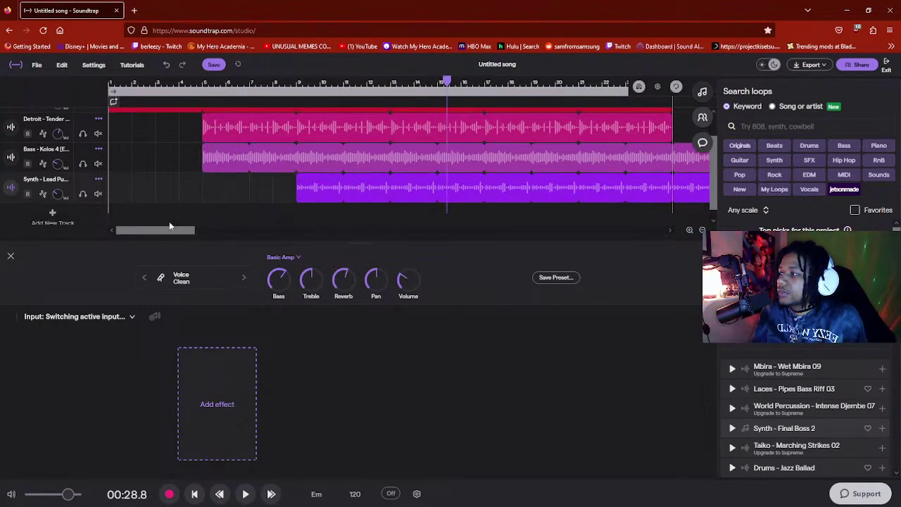
pyautogui.moveTo(172, 230); pyautogui.dragTo(193, 229)
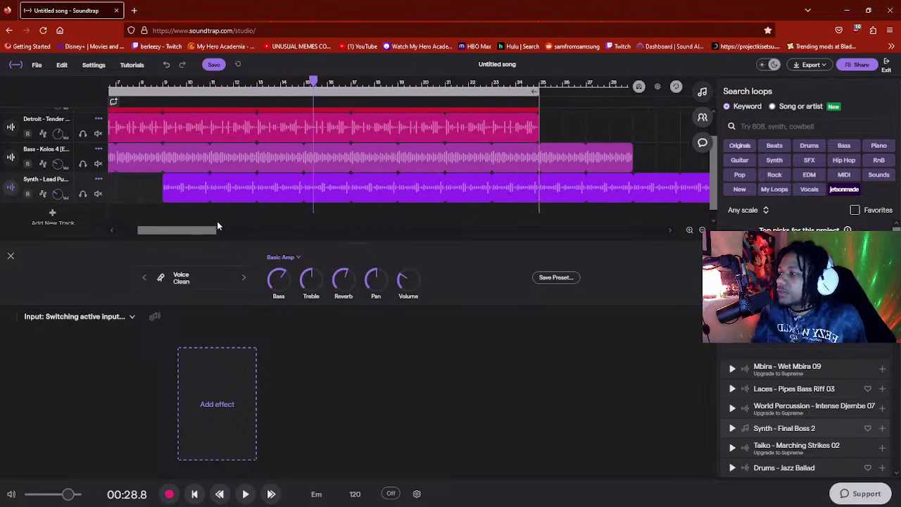
pyautogui.hscroll(2, 308, 219)
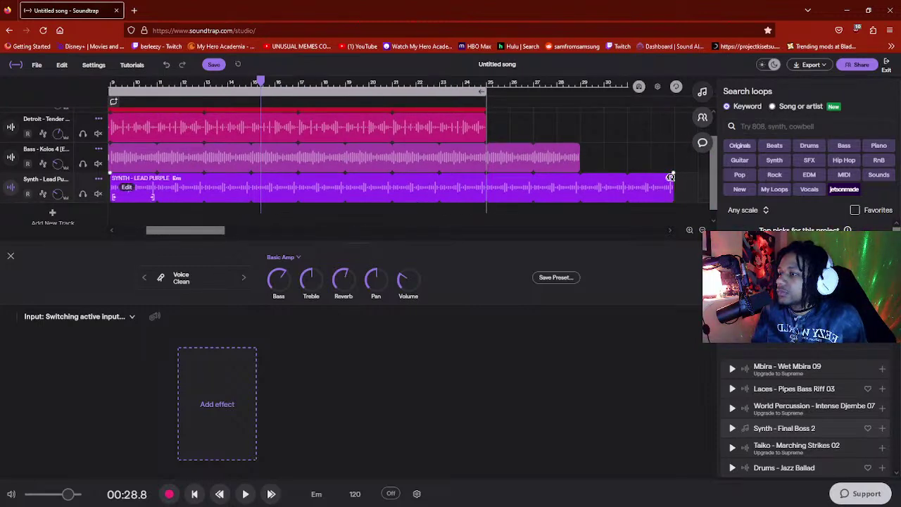
pyautogui.moveTo(674, 185); pyautogui.dragTo(322, 180)
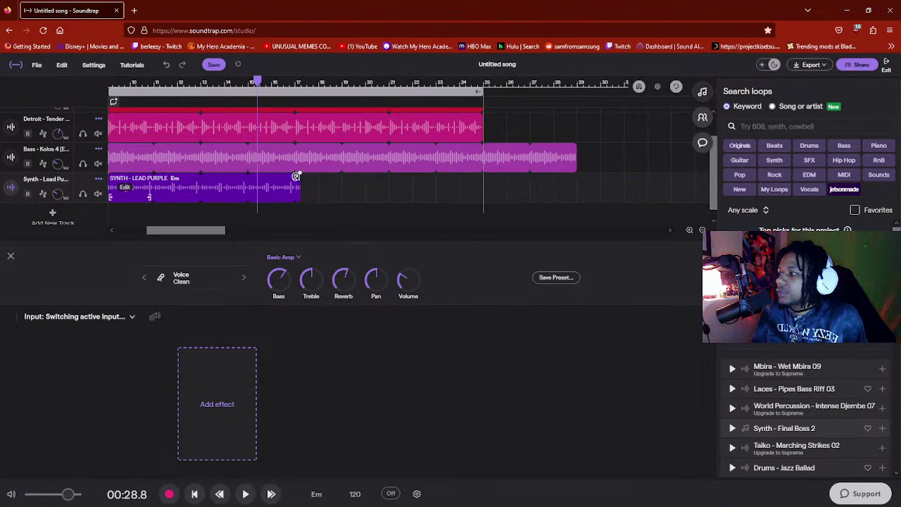
pyautogui.scroll(1, 305, 175)
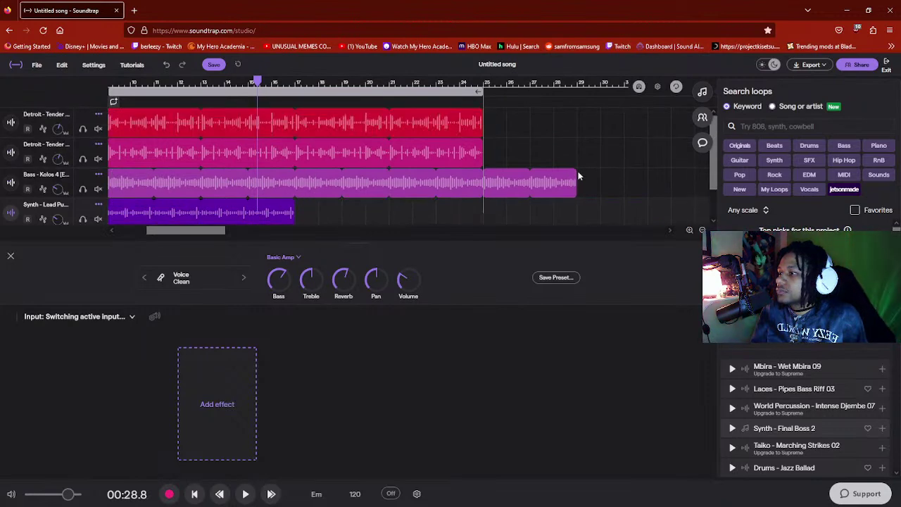
# - Shorten the repeated Bass - Kolos 4 clip to end at bar 17 and add the Synth - Final Boss 2 loop on a new track from bar 17
pyautogui.moveTo(577, 176); pyautogui.dragTo(275, 177)
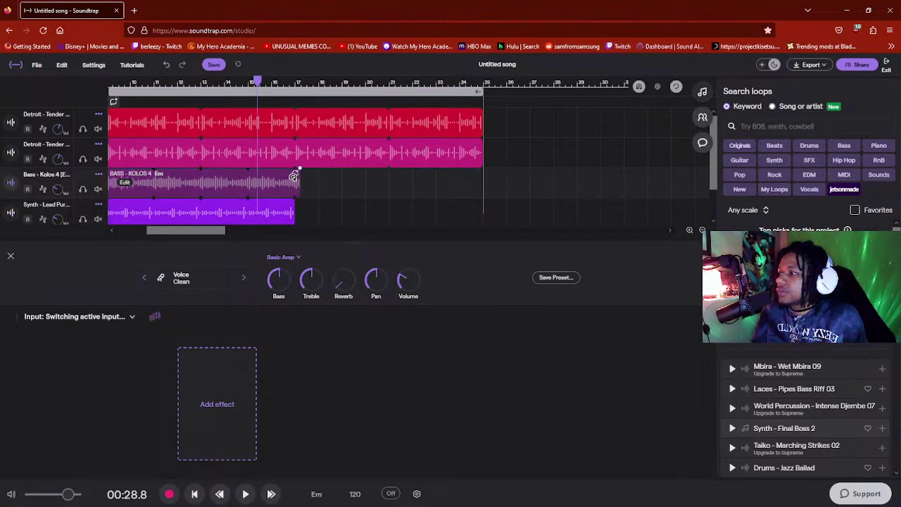
pyautogui.click(323, 175)
pyautogui.scroll(-1, 358, 172)
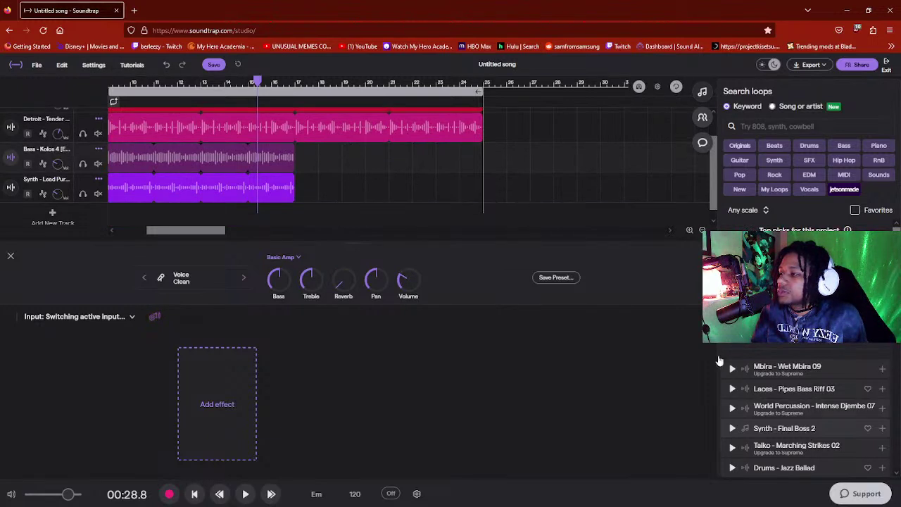
pyautogui.scroll(-1, 533, 192)
pyautogui.moveTo(780, 435); pyautogui.dragTo(298, 270)
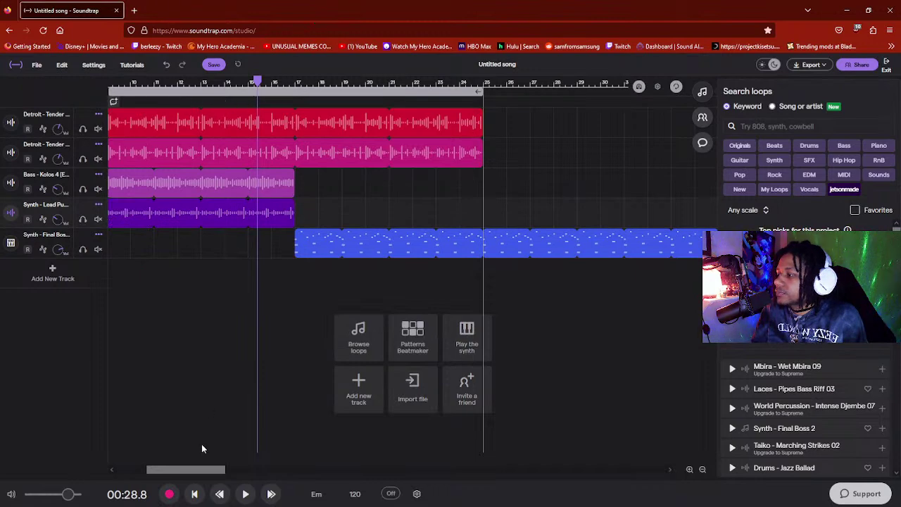
# - Play the arrangement from about bar 9 through the new Synth - Final Boss 2 section and stop playback before bar 25
pyautogui.hscroll(-3, 207, 470)
pyautogui.click(328, 84)
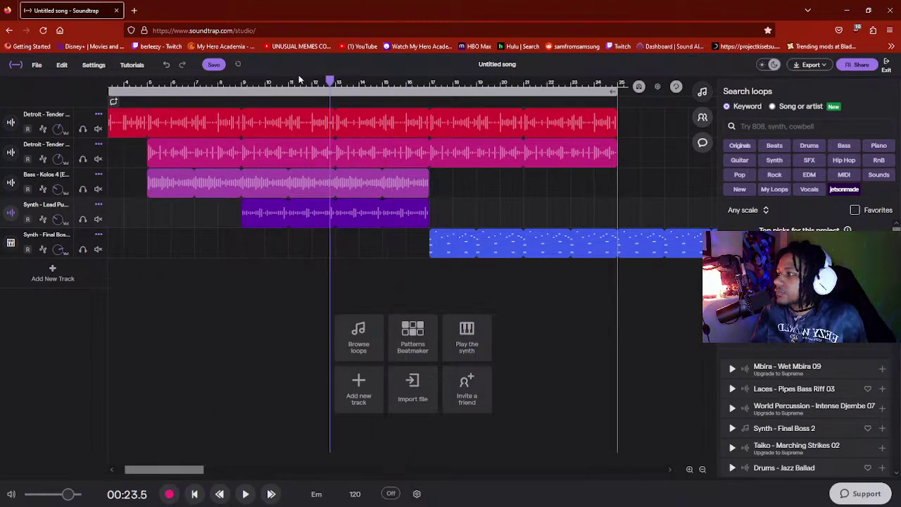
pyautogui.click(246, 85)
pyautogui.press('space')
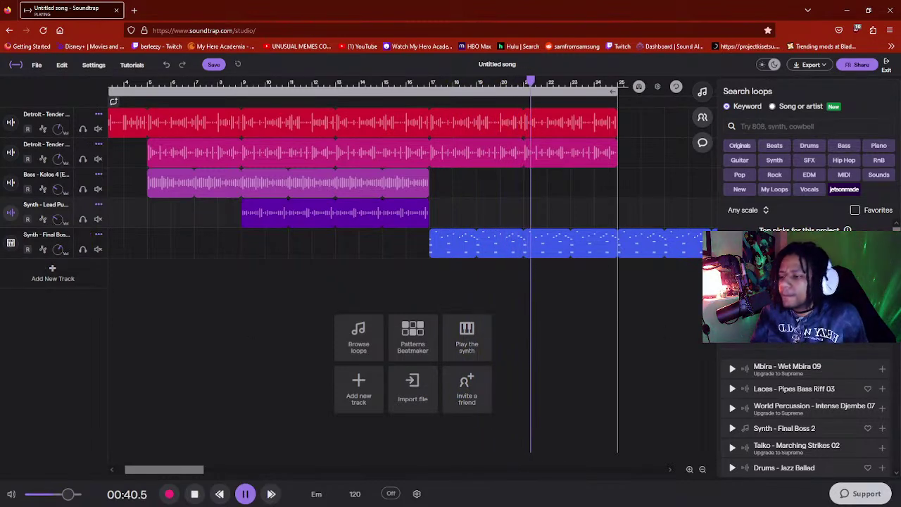
pyautogui.click(601, 342)
pyautogui.press('space')
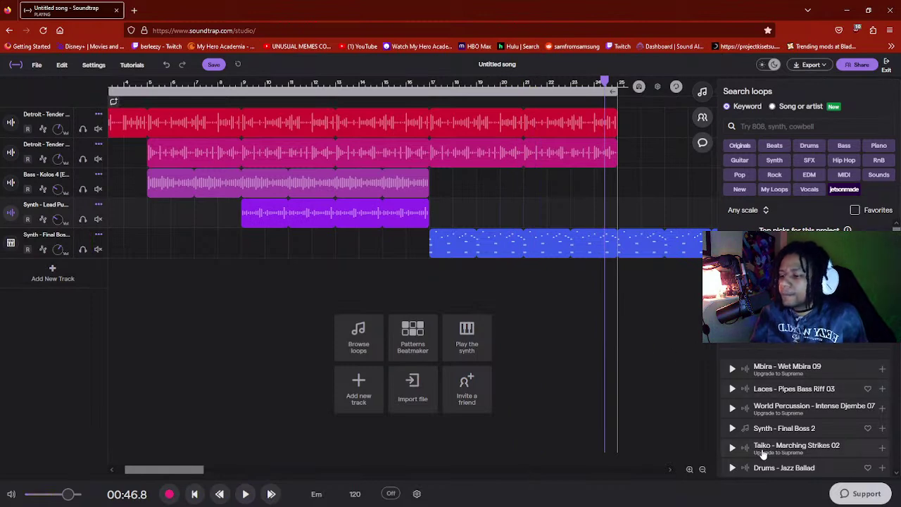
# - Add the Beat - Club Kicks loop on a new track from bar 21 and listen to its entry by playing from bar 17
pyautogui.scroll(-3, 762, 454)
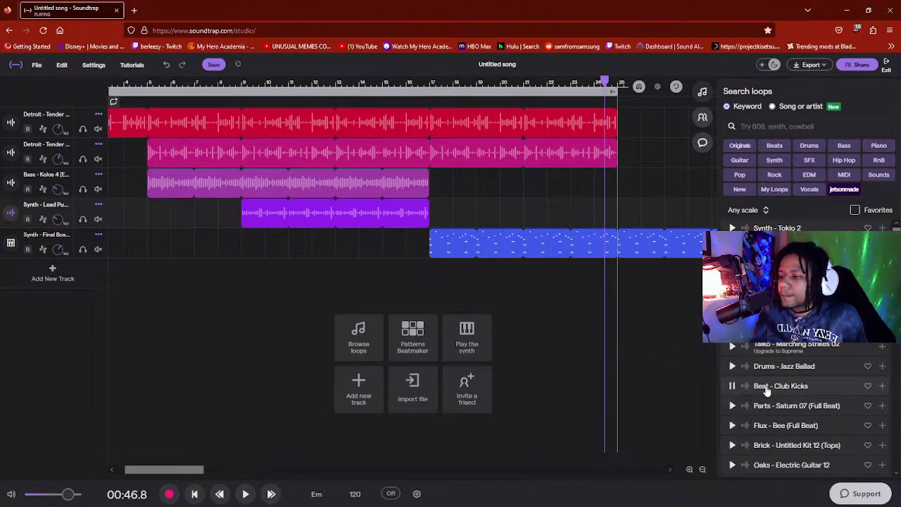
pyautogui.moveTo(766, 390); pyautogui.dragTo(523, 310)
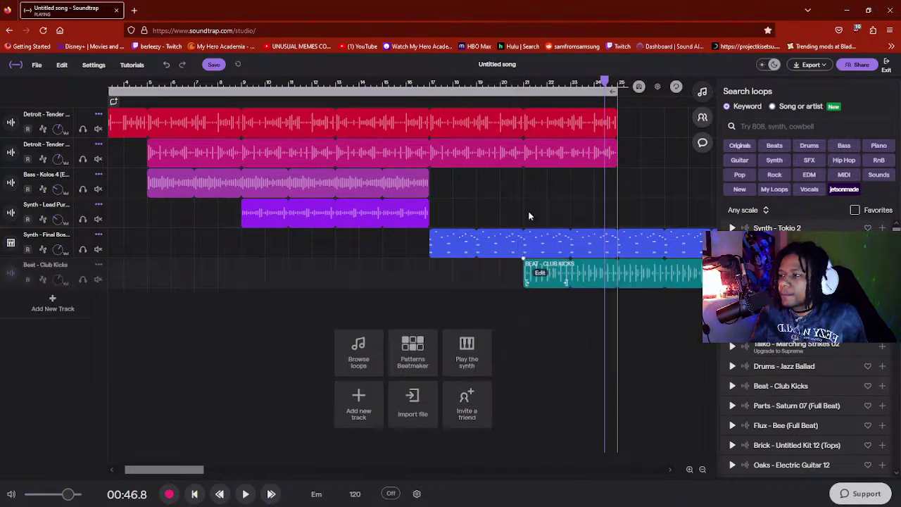
pyautogui.click(505, 90)
pyautogui.click(431, 98)
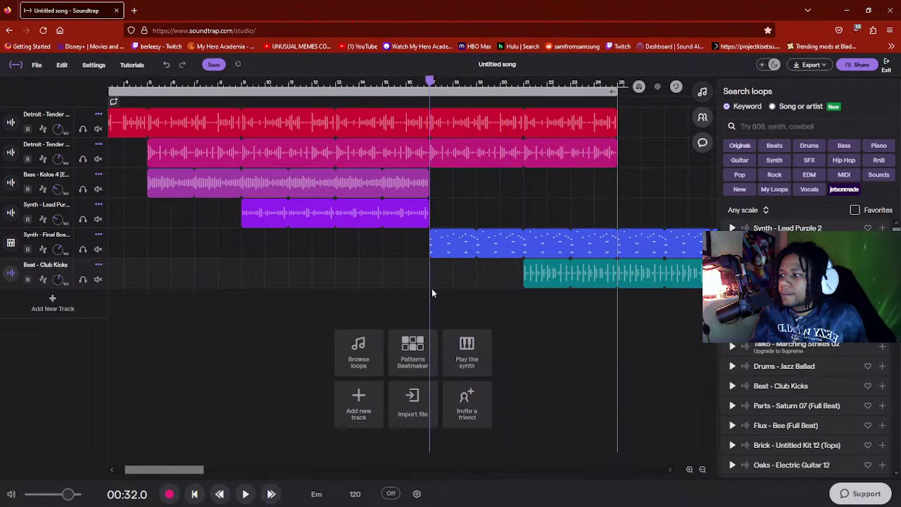
pyautogui.press('space')
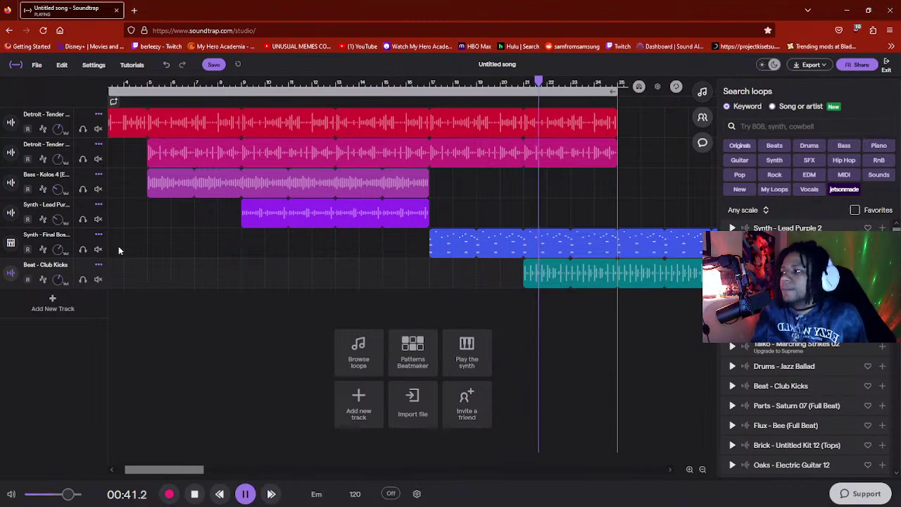
pyautogui.press('space')
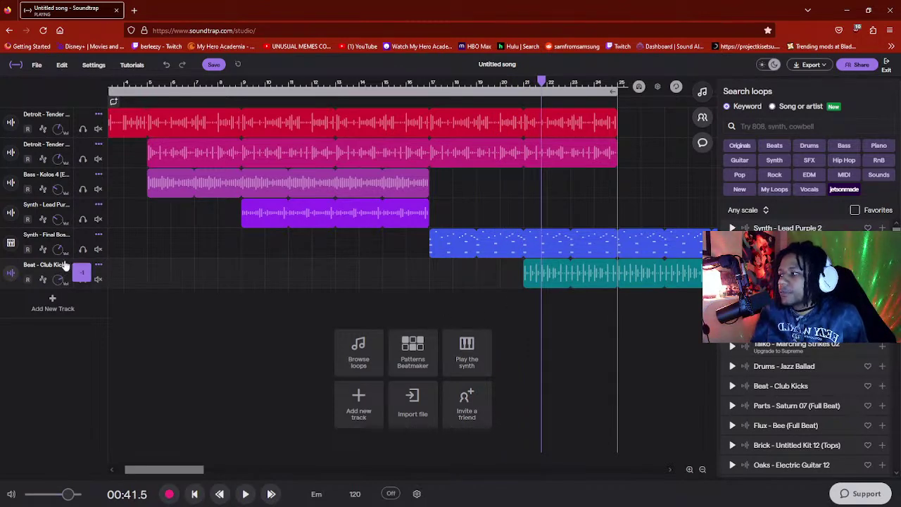
# - Raise the Beat - Club Kicks track's bass, reverb and volume, and extend the playback cycle range past bar 36
pyautogui.click(12, 274)
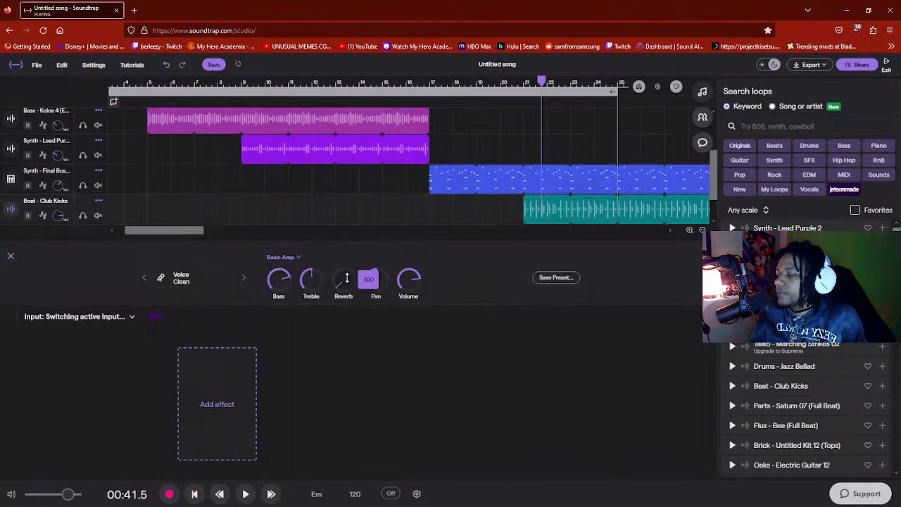
pyautogui.press('space')
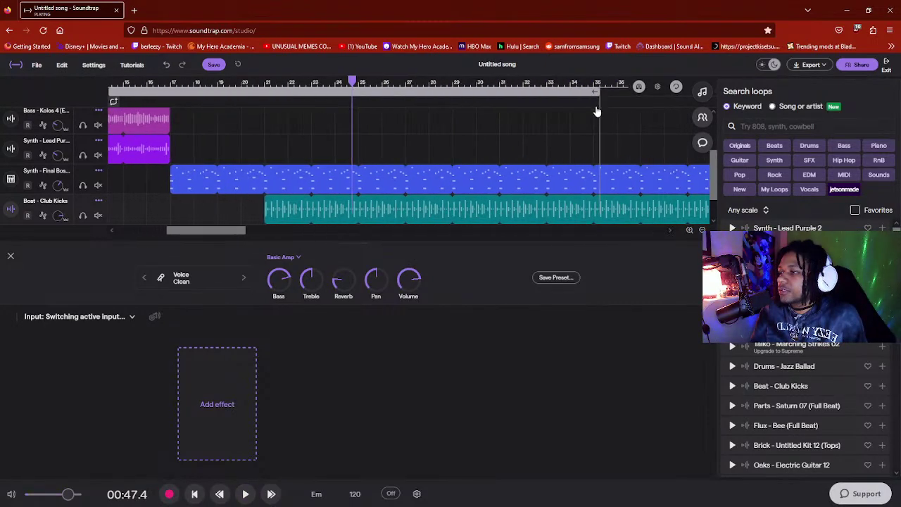
pyautogui.scroll(2, 334, 166)
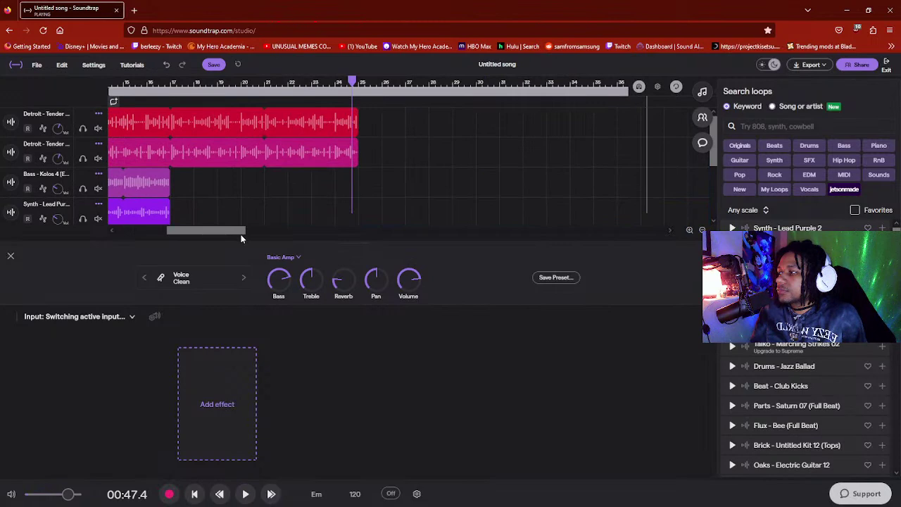
# - Replay the section leading up to bar 25 and shrink the sound controls area so that all six tracks are in view
pyautogui.moveTo(240, 233); pyautogui.dragTo(211, 231)
pyautogui.scroll(-1, 458, 146)
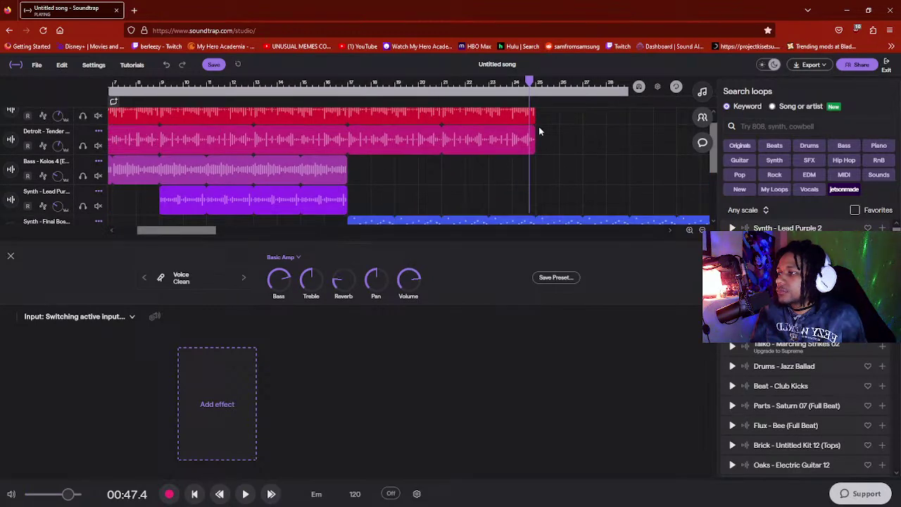
pyautogui.scroll(-2, 534, 151)
pyautogui.press('space')
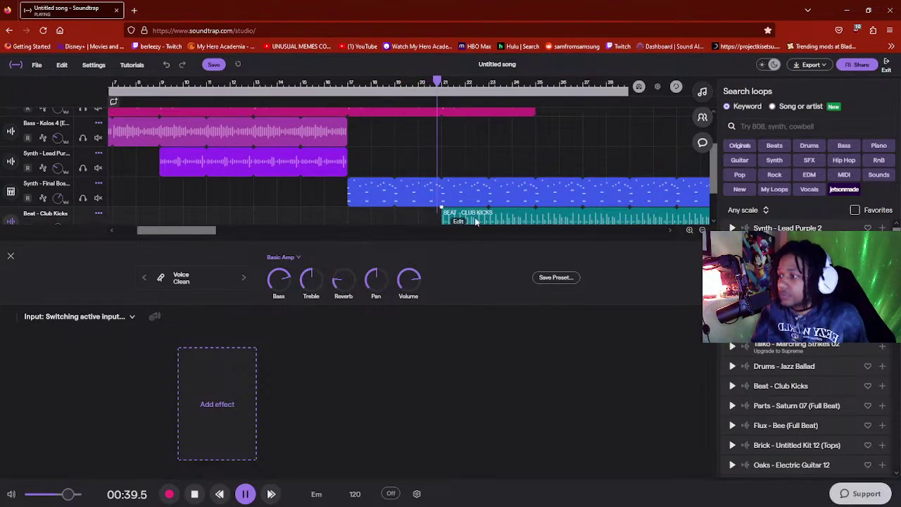
pyautogui.moveTo(361, 244); pyautogui.dragTo(333, 375)
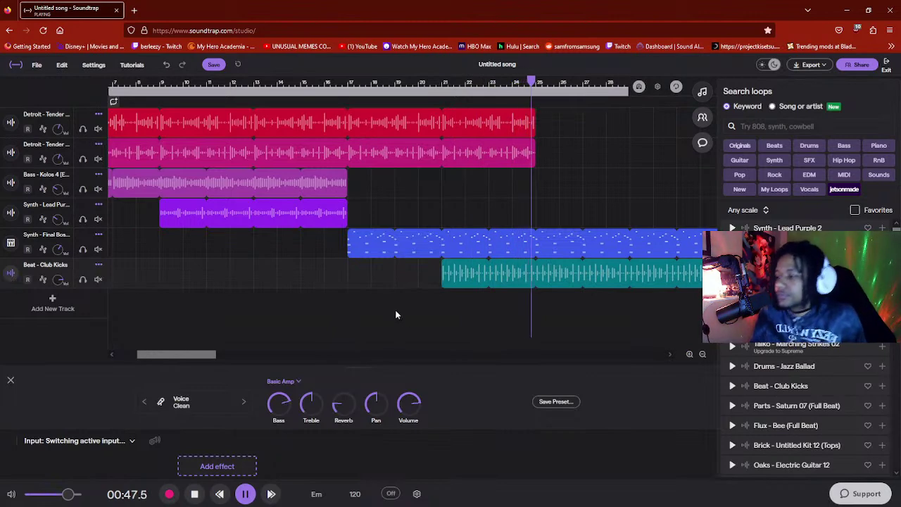
pyautogui.press('space')
# - Add the Cream - Very Simple Synth loop on a new track from bar 25 and extend both Detroit - Tender Retro Groove clips to bar 33
pyautogui.scroll(-3, 821, 375)
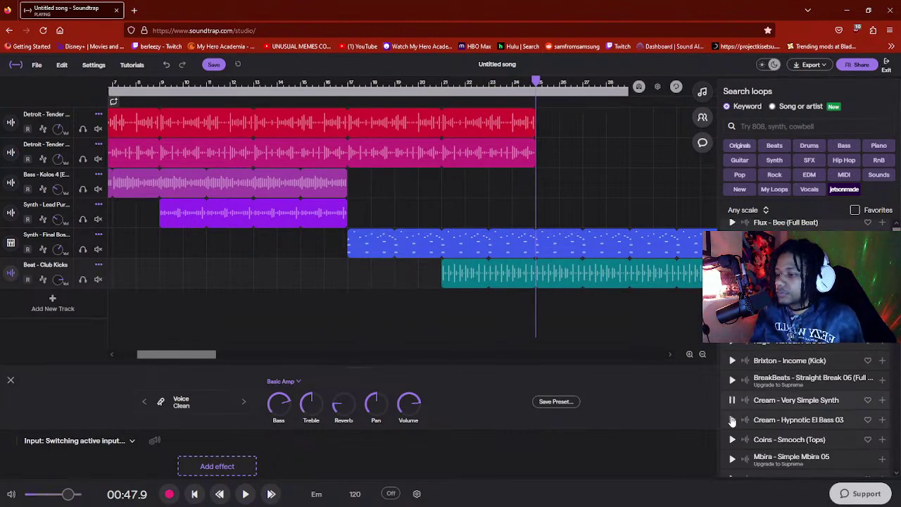
pyautogui.moveTo(760, 395); pyautogui.dragTo(539, 306)
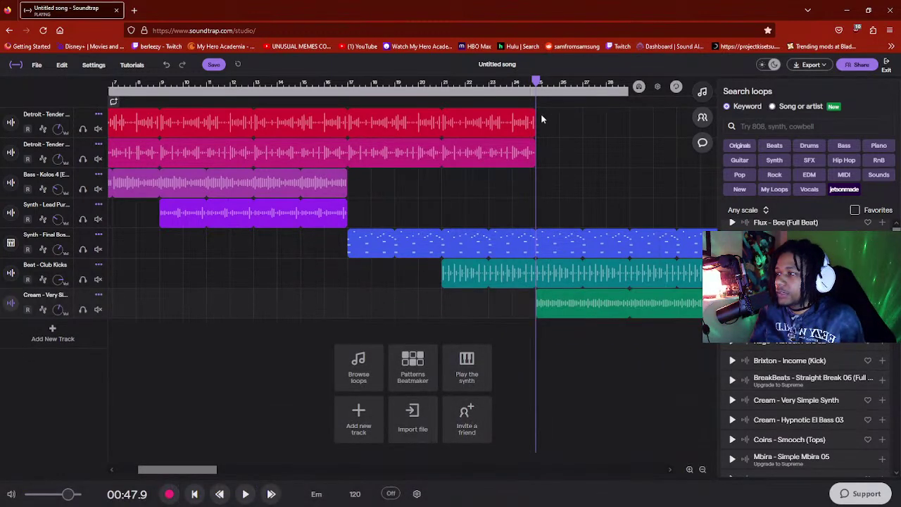
pyautogui.moveTo(540, 112); pyautogui.dragTo(514, 162)
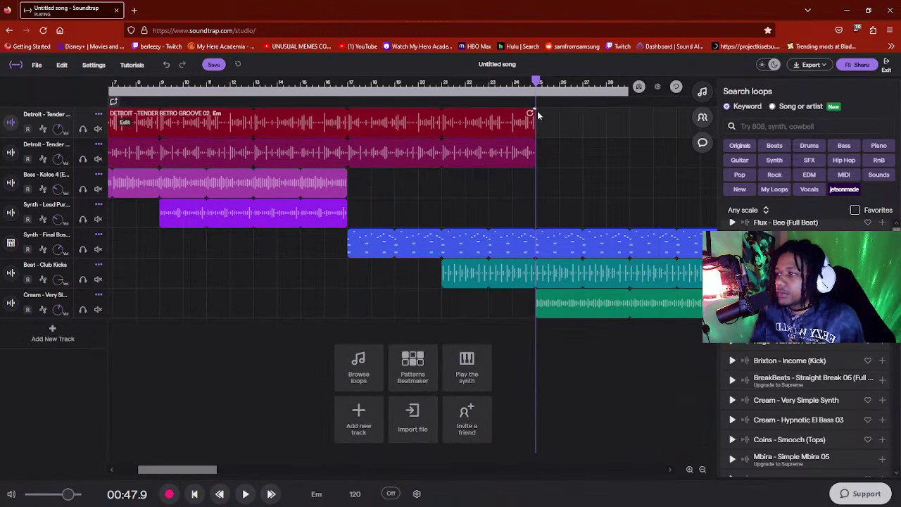
pyautogui.moveTo(529, 112); pyautogui.dragTo(593, 111)
# - Play the song from about bar 23 to hear the Cream - Very Simple Synth entry, and stop before bar 29
pyautogui.click(368, 83)
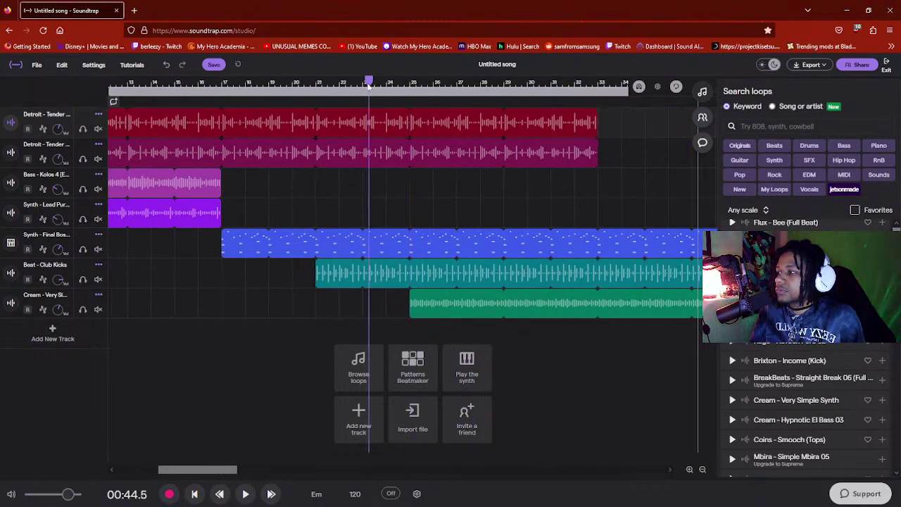
pyautogui.press('space')
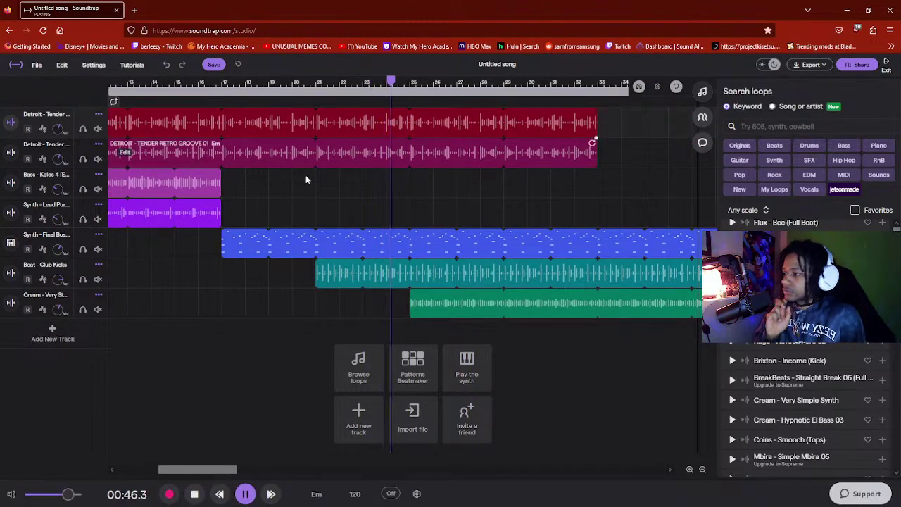
pyautogui.moveTo(235, 255)
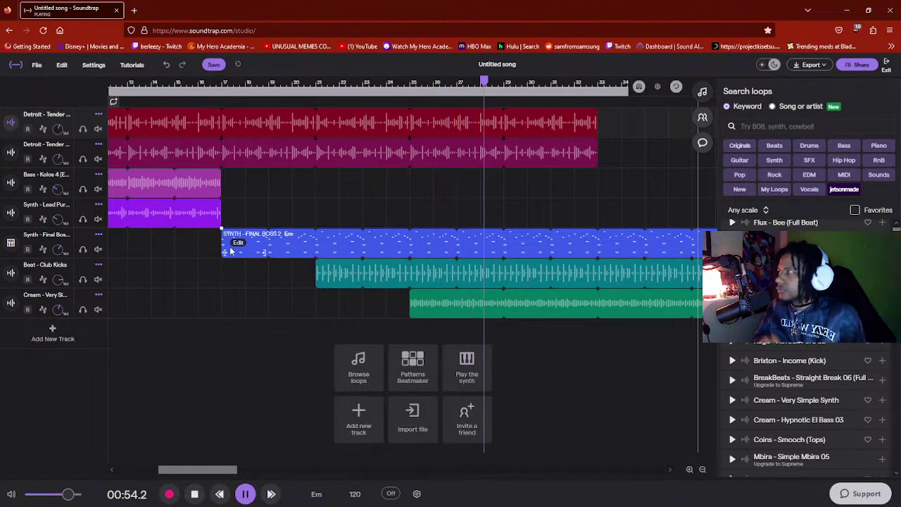
pyautogui.press('space')
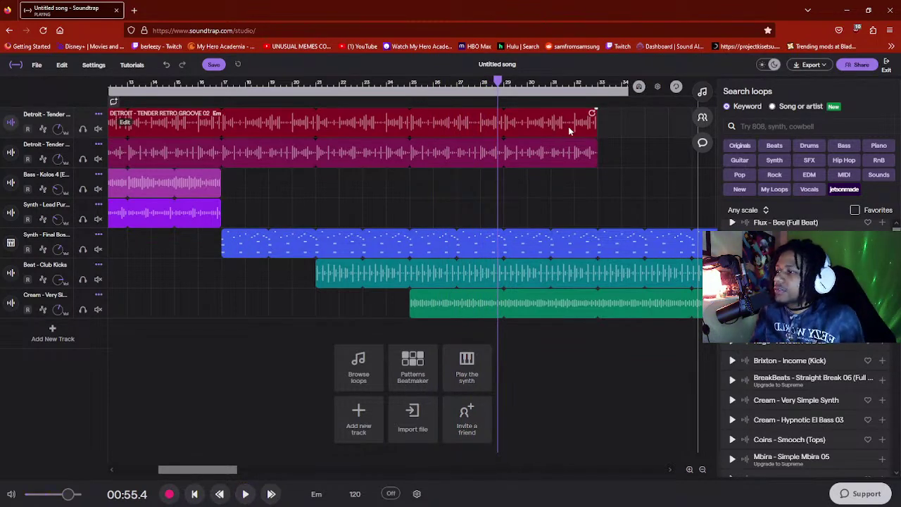
# - Shorten the Detroit - Tender Retro Groove 01 clip so that it ends at bar 25
pyautogui.moveTo(595, 143)
pyautogui.mouseDown()
pyautogui.moveTo(450, 141)
pyautogui.moveTo(603, 130)
pyautogui.mouseUp()
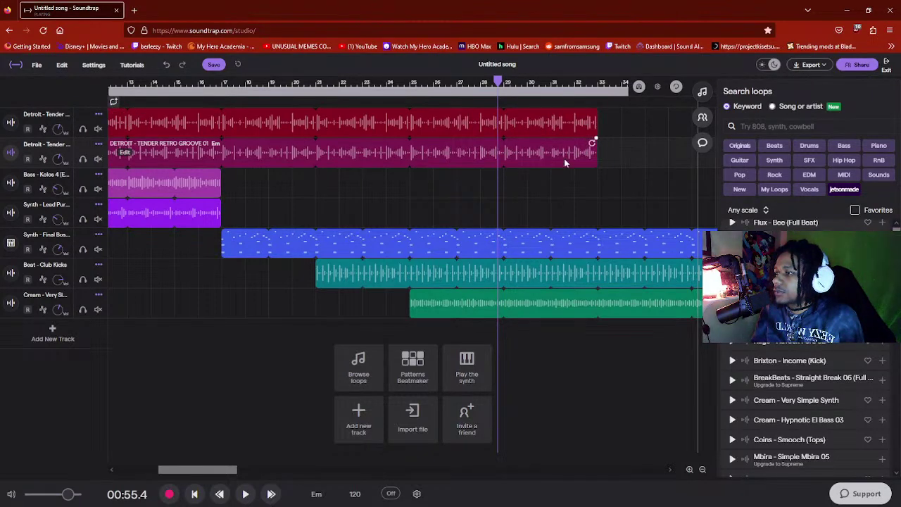
pyautogui.moveTo(589, 145); pyautogui.dragTo(486, 143)
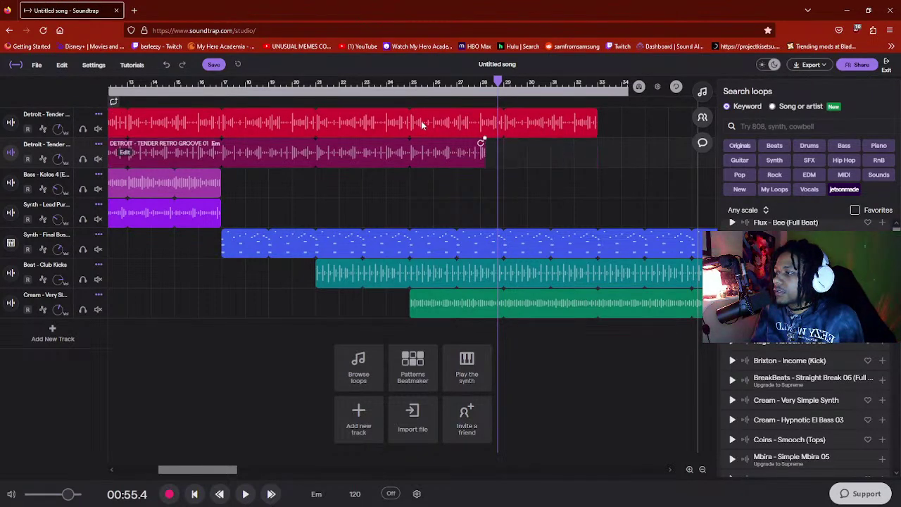
pyautogui.moveTo(421, 125); pyautogui.dragTo(405, 125)
# - Listen twice to the section from around bar 24 without the Detroit - Tender Retro Groove 01 loop and stop playback
pyautogui.click(405, 83)
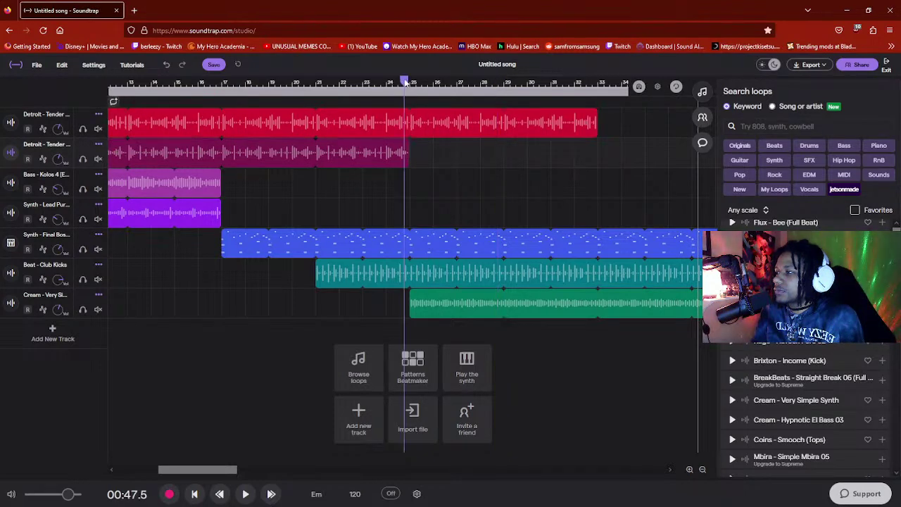
pyautogui.press('space')
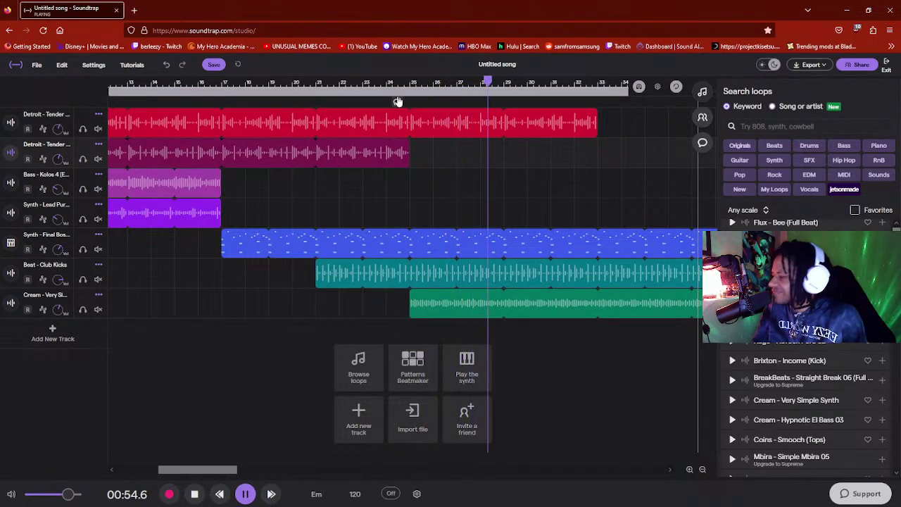
pyautogui.press('space')
pyautogui.click(415, 85)
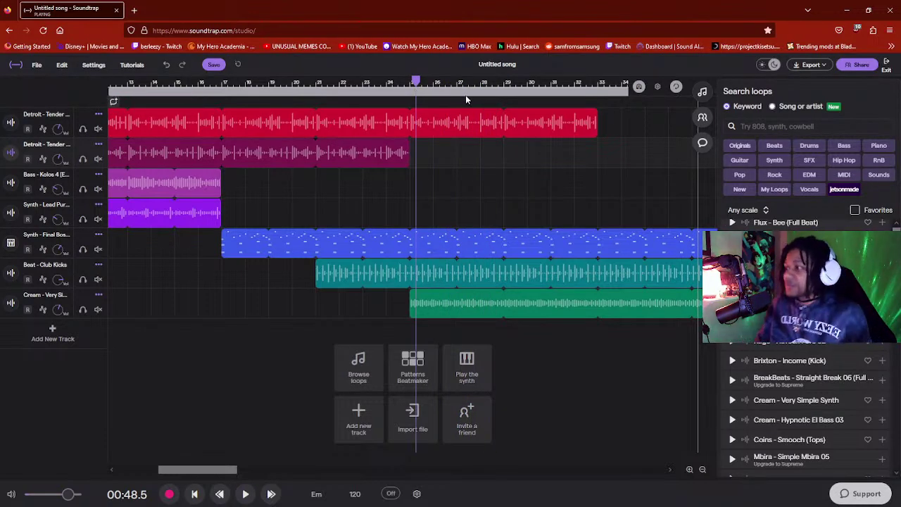
pyautogui.click(392, 84)
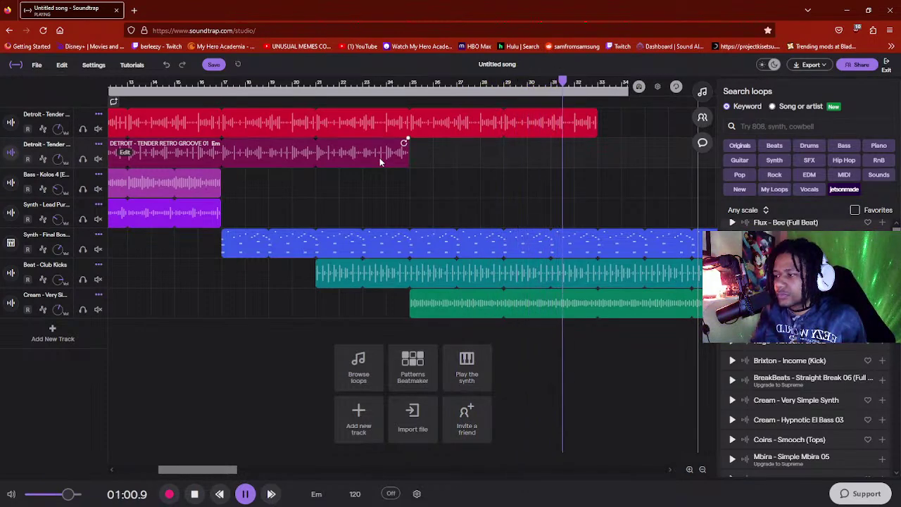
pyautogui.press('space')
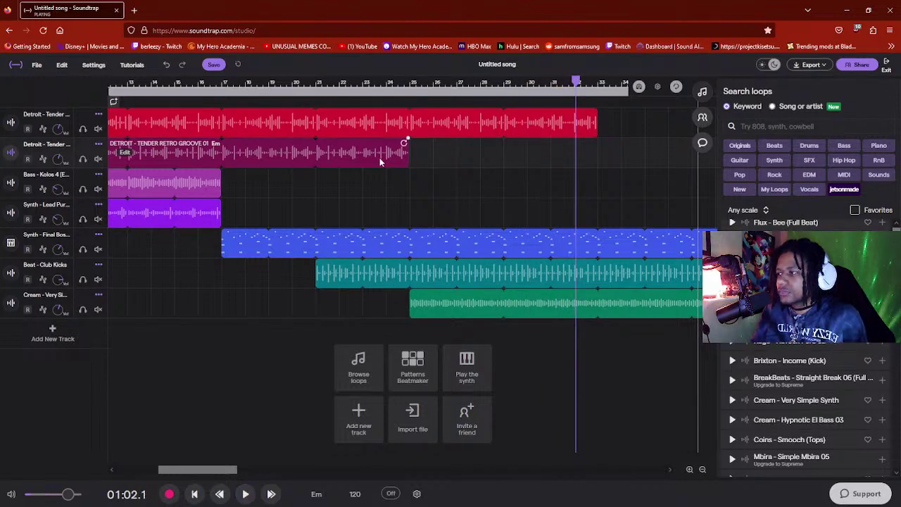
# - Audition the section from about bar 24 with the Detroit - Tender Retro Groove 02 track temporarily muted, and shorten its clip to end at bar 25
pyautogui.click(98, 129)
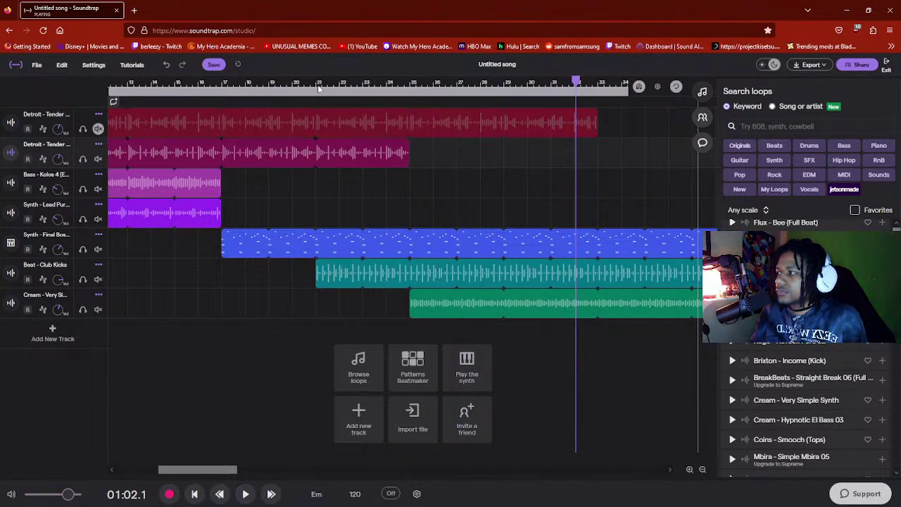
pyautogui.click(385, 83)
pyautogui.press('space')
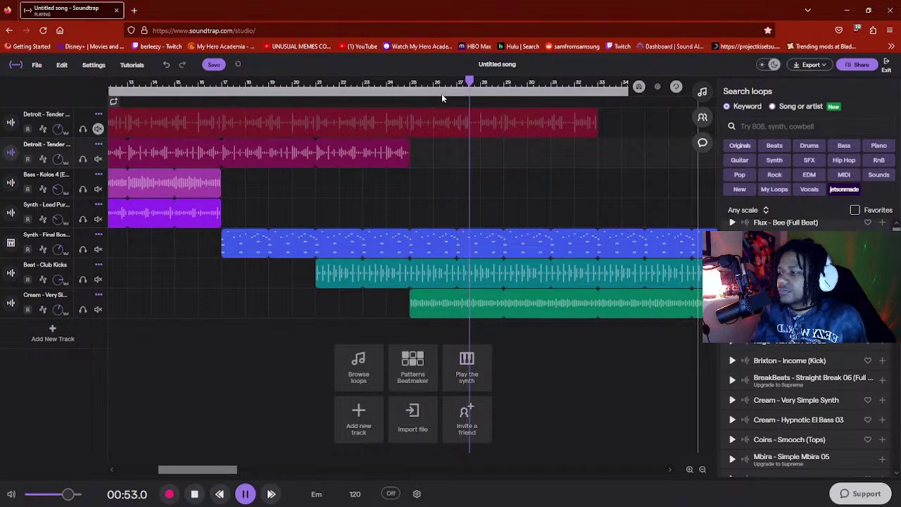
pyautogui.press('space')
pyautogui.click(98, 129)
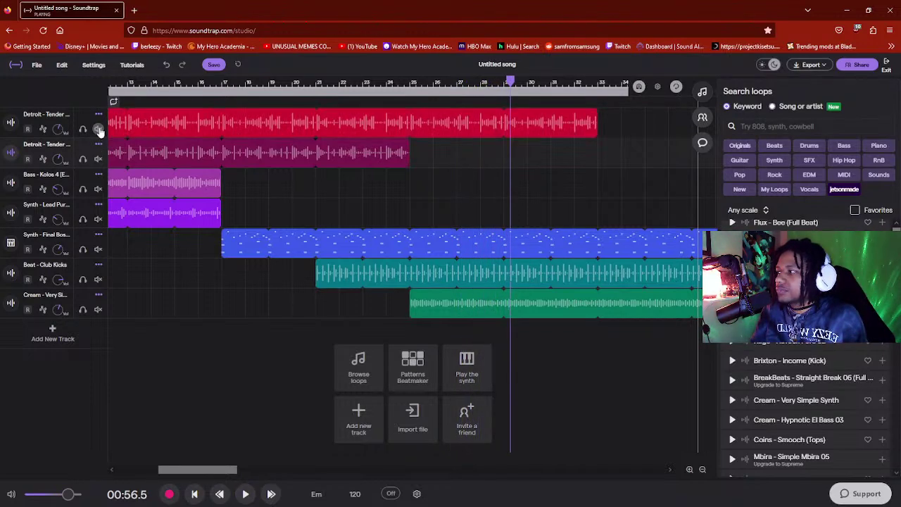
pyautogui.moveTo(595, 121); pyautogui.dragTo(418, 122)
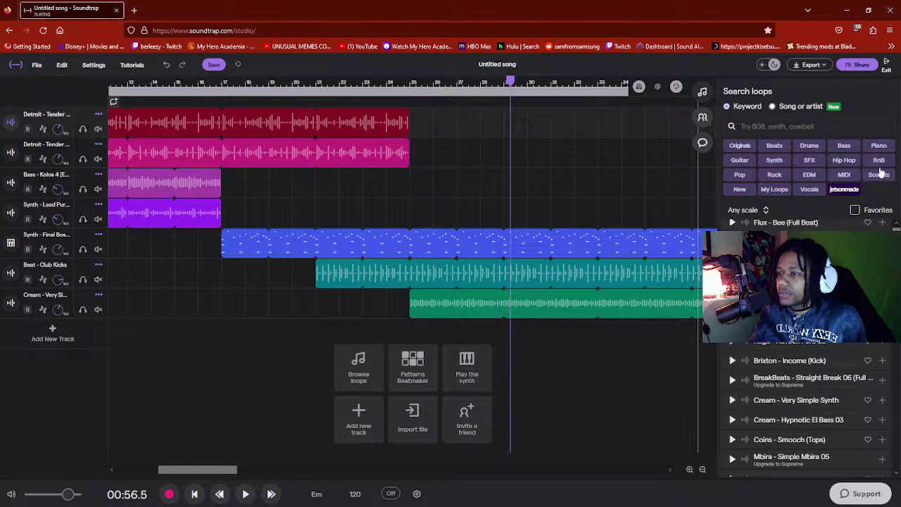
# - Filter the loop library by MIDI and add the Vertigo - Pop Synth Chords 01 loop on a new track starting at bar 29
pyautogui.click(843, 174)
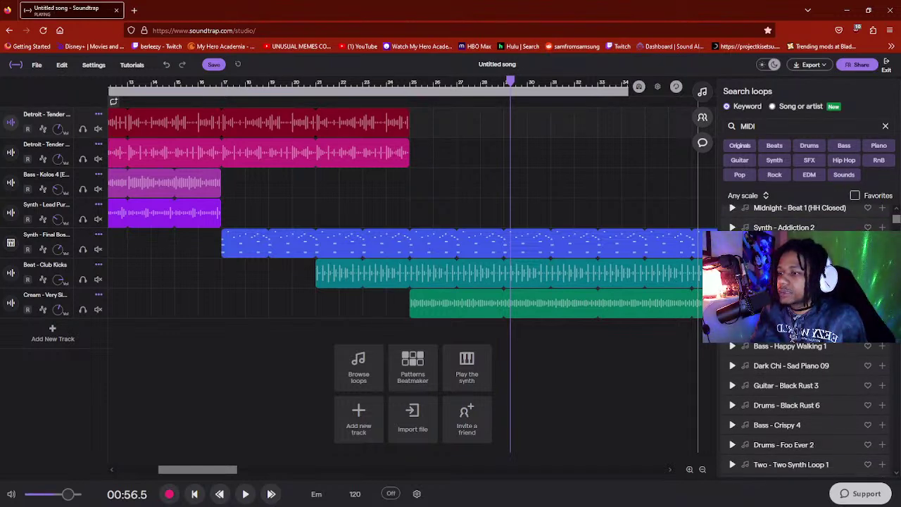
pyautogui.scroll(3, 748, 345)
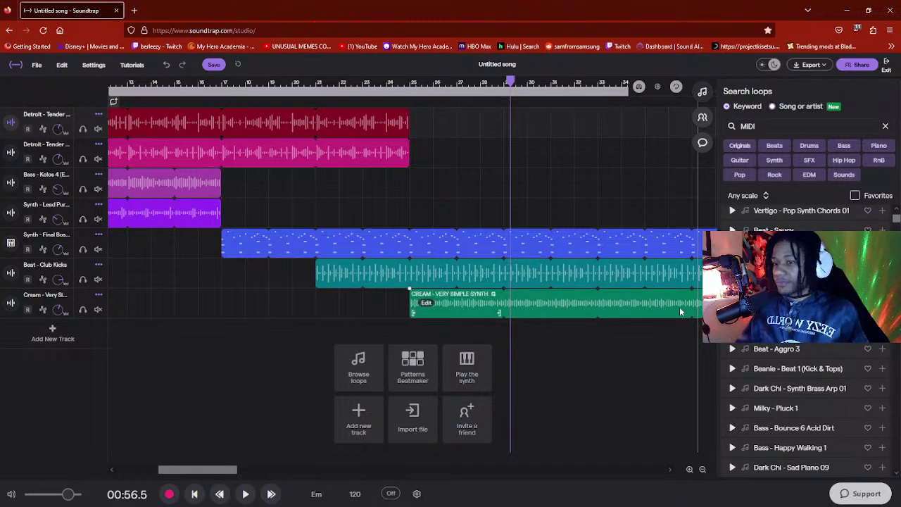
pyautogui.click(392, 86)
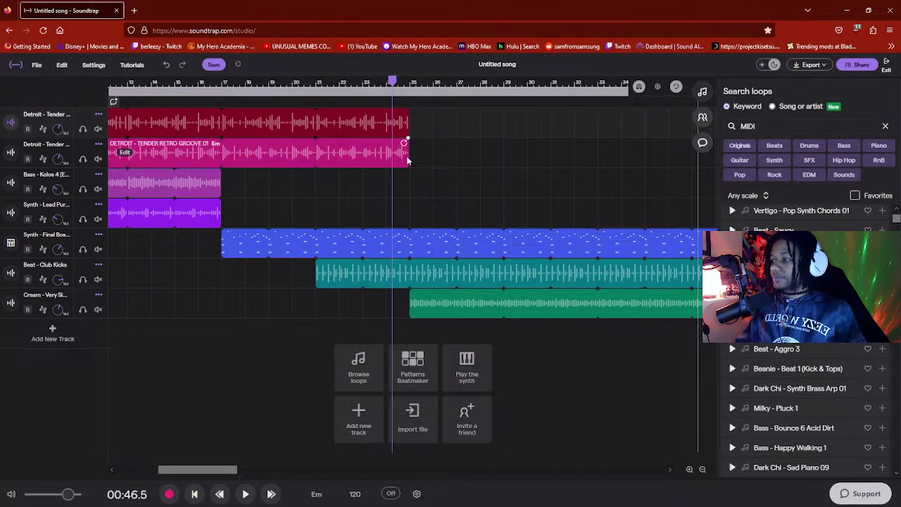
pyautogui.press('space')
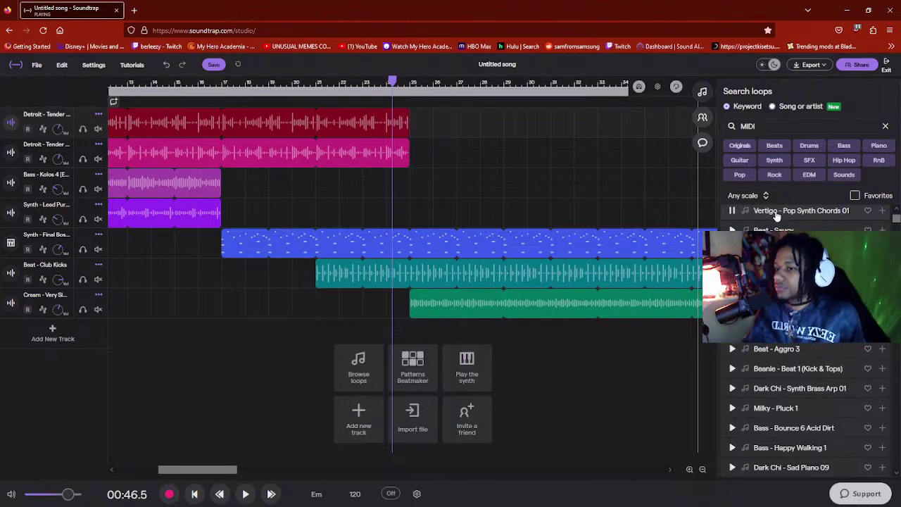
pyautogui.moveTo(786, 216); pyautogui.dragTo(505, 350)
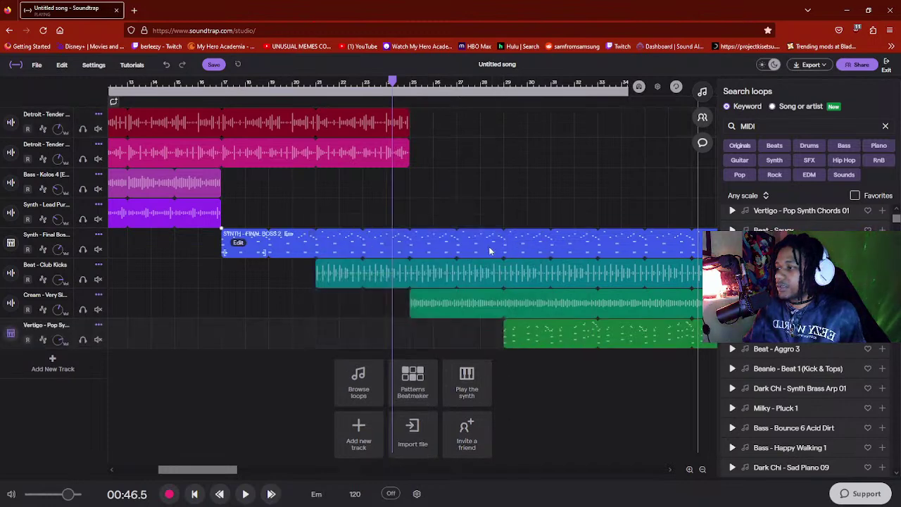
# - Play the song from about bar 24 to hear the Vertigo - Pop Synth Chords 01 entry, and stop before bar 33
pyautogui.click(382, 86)
pyautogui.press('space')
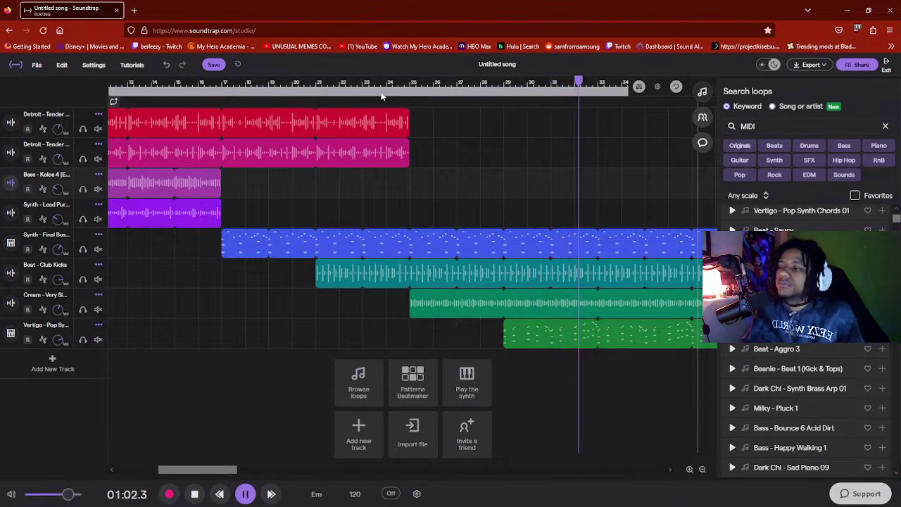
pyautogui.press('space')
# - Preview MIDI loops including Synth - Trap Flute 5, Lucid - Beat 11 (Tops 3) and Beat - Trappy Hat 4
pyautogui.scroll(5, 797, 373)
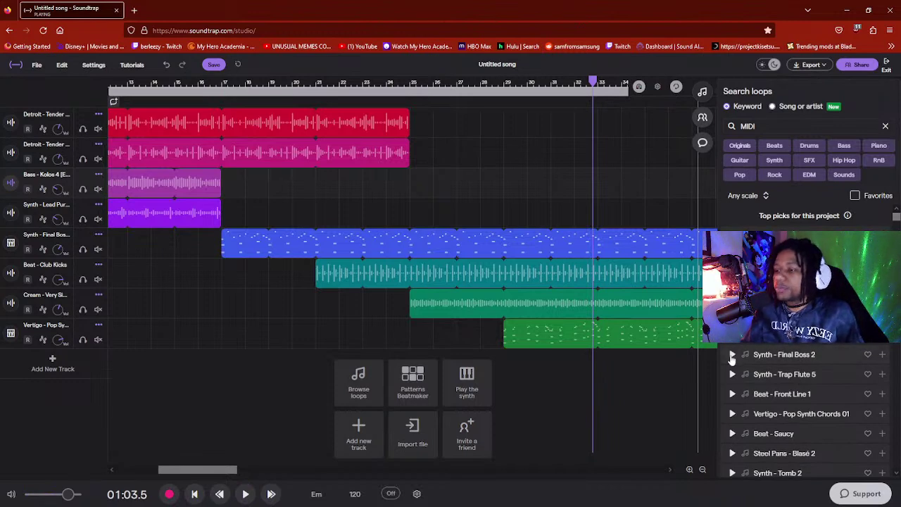
pyautogui.click(732, 375)
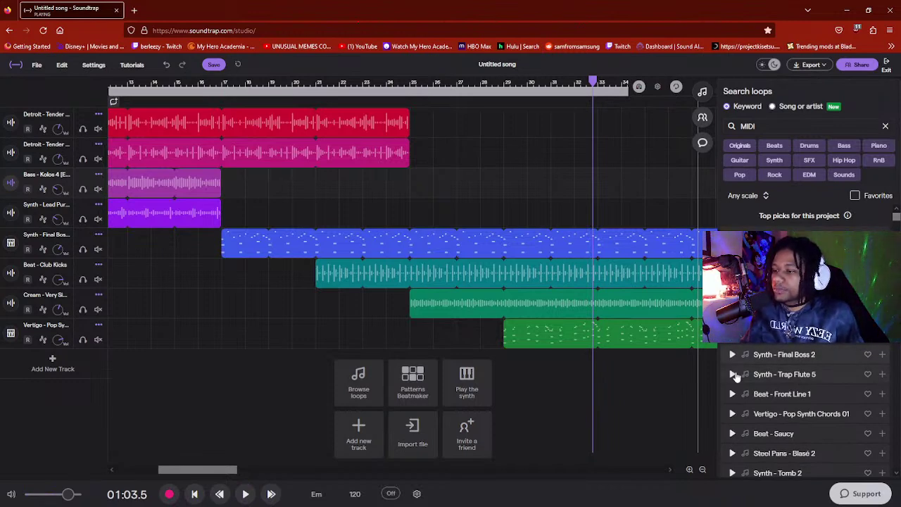
pyautogui.click(733, 374)
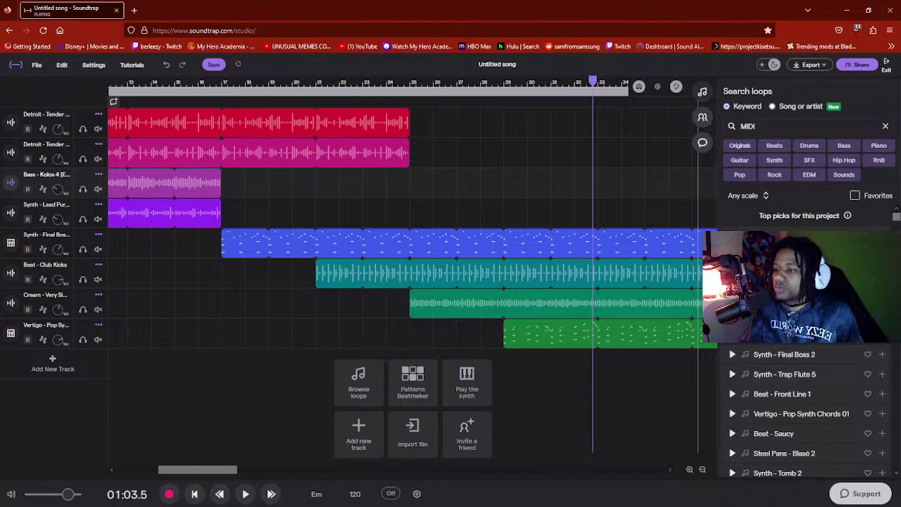
pyautogui.scroll(-10, 802, 415)
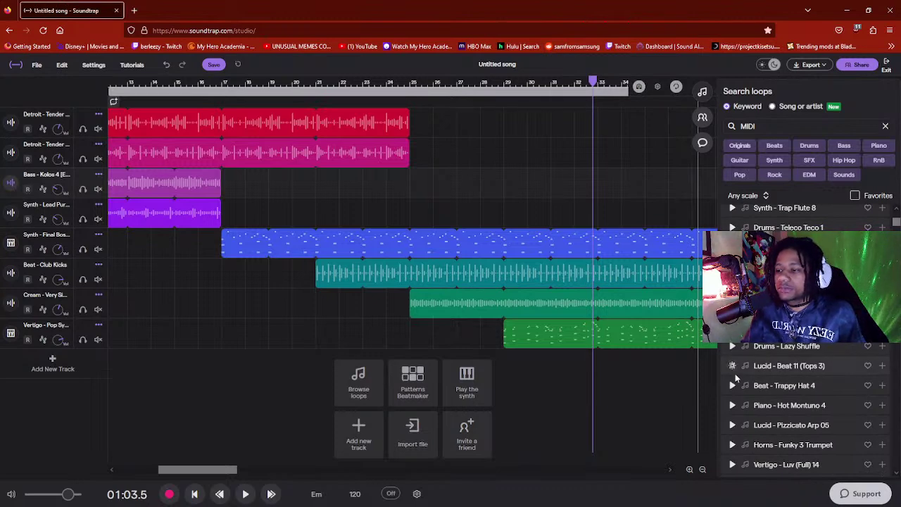
pyautogui.click(732, 366)
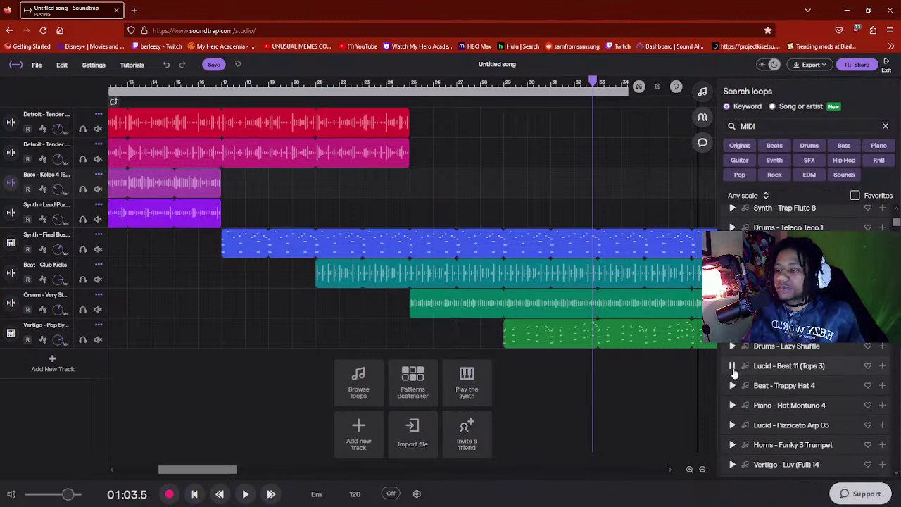
pyautogui.click(731, 385)
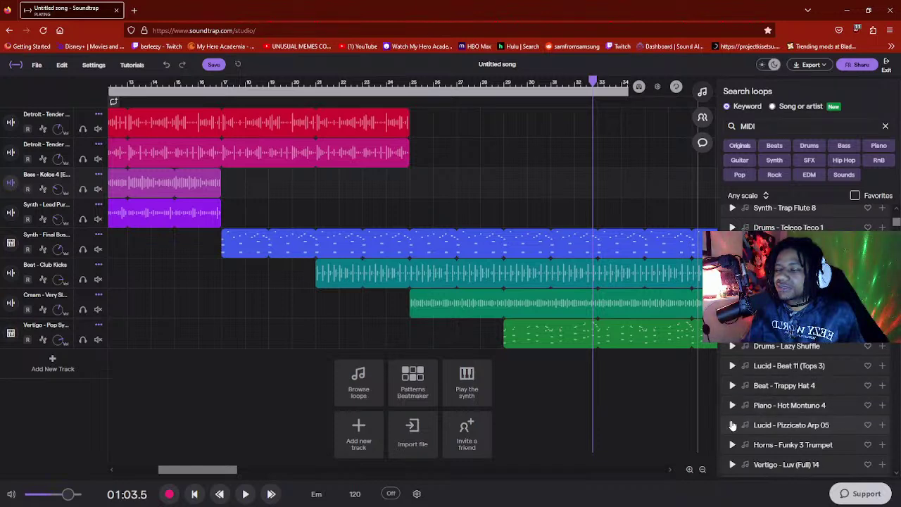
# - Browse further through the MIDI loops and add the Beat - Steamy loop on a new track starting at bar 33
pyautogui.scroll(-4, 732, 422)
pyautogui.scroll(-3, 733, 408)
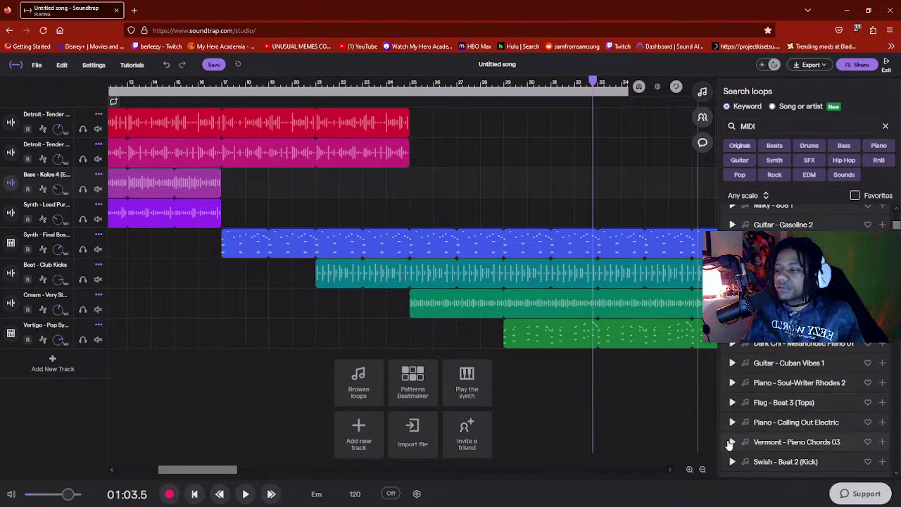
pyautogui.click(733, 363)
pyautogui.click(733, 363)
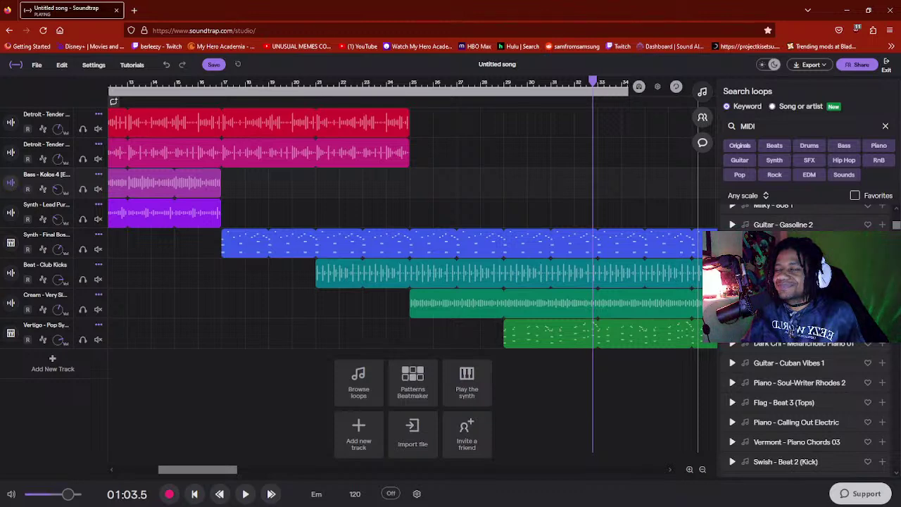
pyautogui.moveTo(710, 366); pyautogui.dragTo(597, 381)
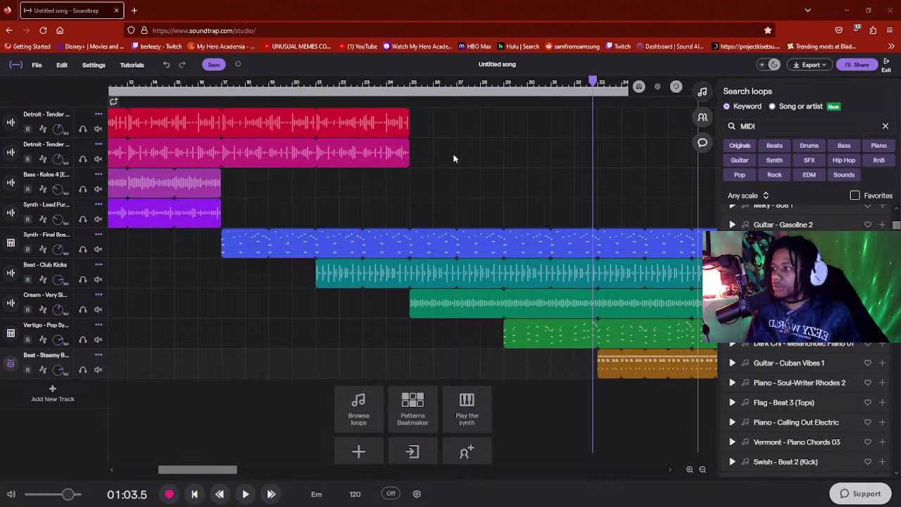
# - Play the whole arrangement from the beginning to past the Beat - Steamy entry at bar 33 and stop playback
pyautogui.click(194, 493)
pyautogui.click(243, 493)
pyautogui.click(242, 494)
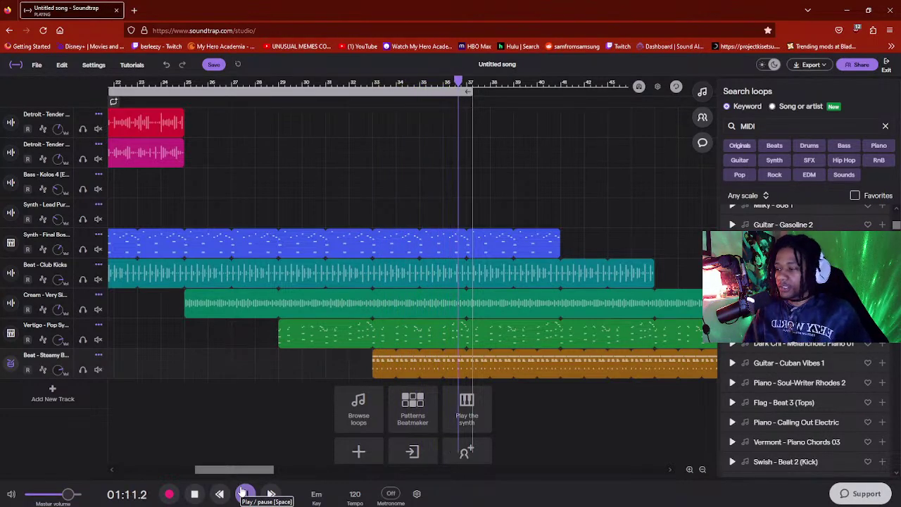
pyautogui.press('space')
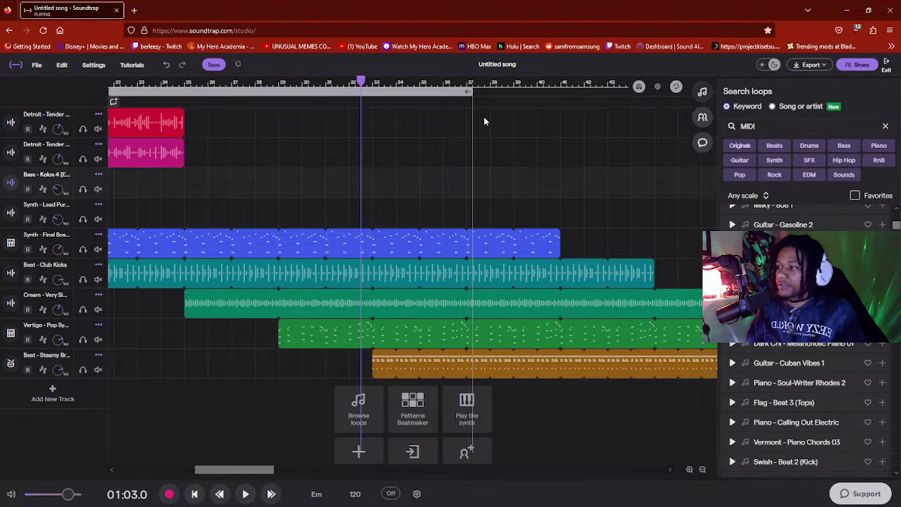
# - Extend the end of the playback cycle region to just before bar 41 and listen from about bar 32 to past bar 37
pyautogui.moveTo(470, 90); pyautogui.dragTo(554, 90)
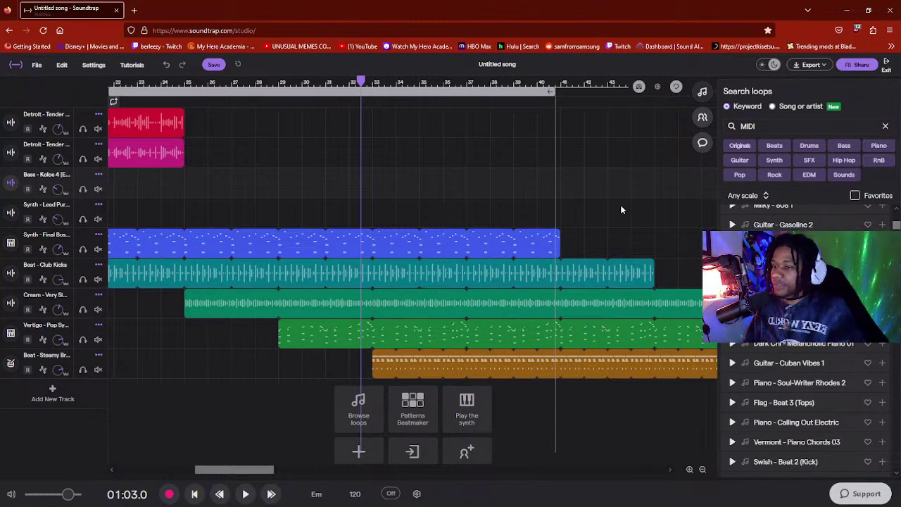
pyautogui.moveTo(361, 83); pyautogui.dragTo(349, 83)
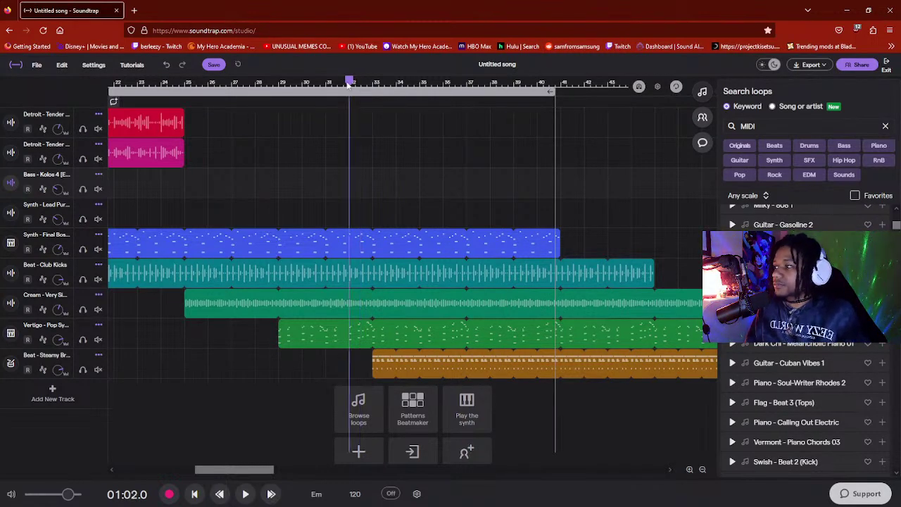
pyautogui.press('space')
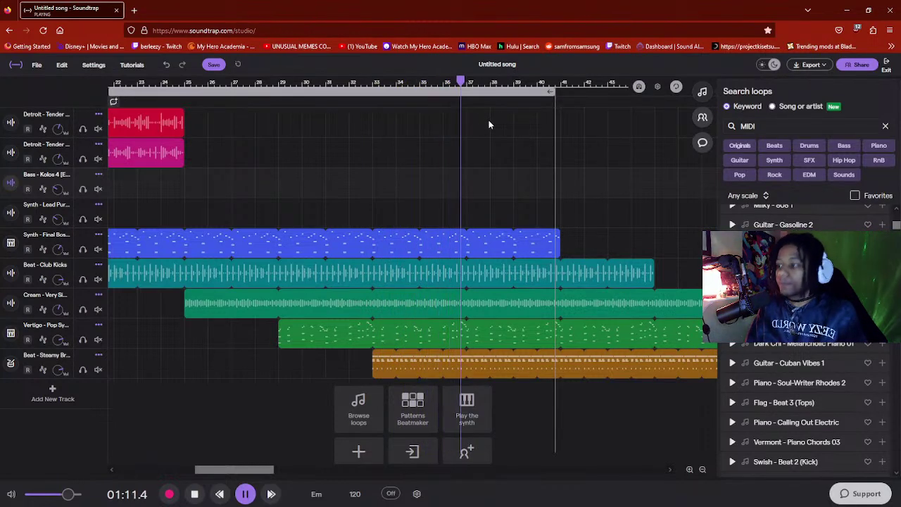
pyautogui.press('space')
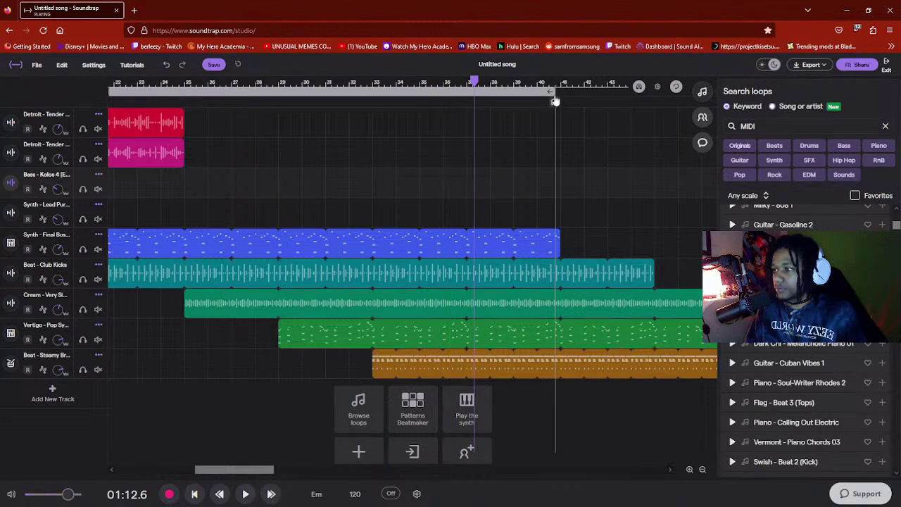
# - Extend the end of the playback cycle region to bar 45, where the Beat - Club Kicks clip ends
pyautogui.click(556, 96)
pyautogui.moveTo(551, 92); pyautogui.dragTo(650, 97)
pyautogui.click(446, 83)
pyautogui.press('space')
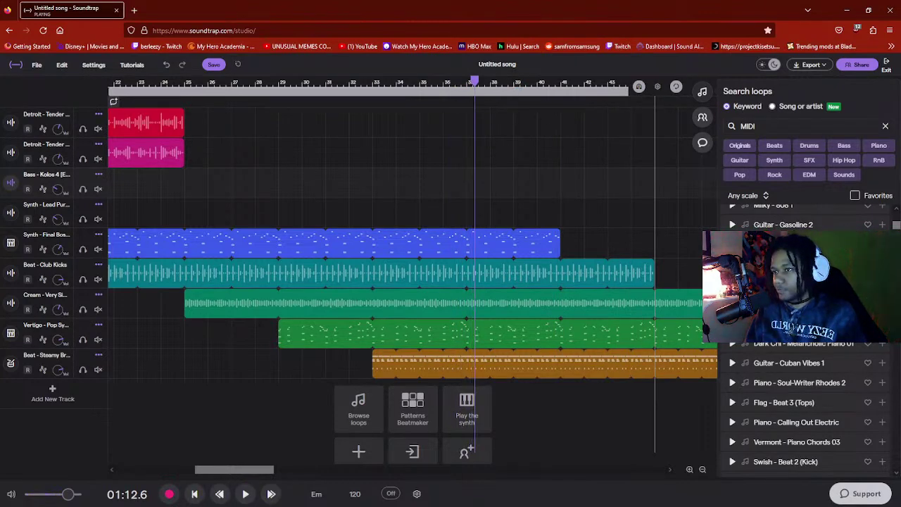
# - Clear the MIDI loop search and move the playhead to just before bar 28
pyautogui.click(884, 127)
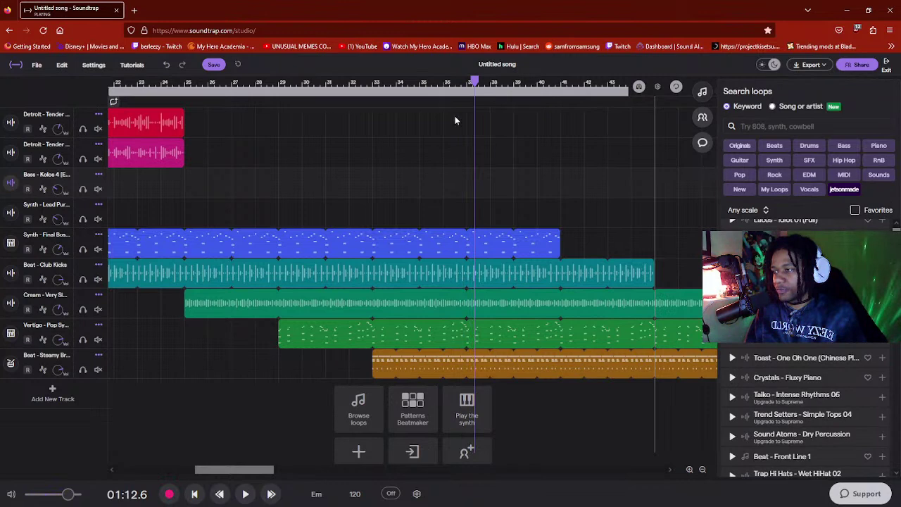
pyautogui.click(452, 85)
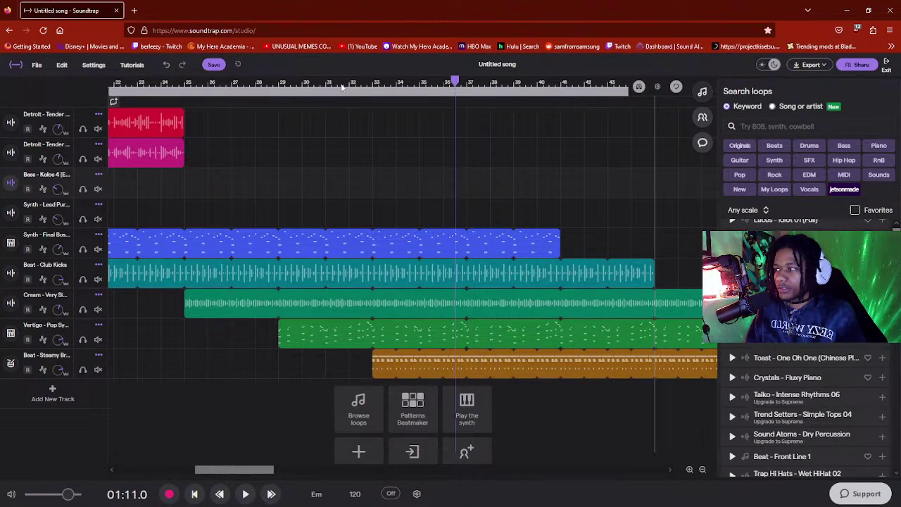
pyautogui.click(249, 84)
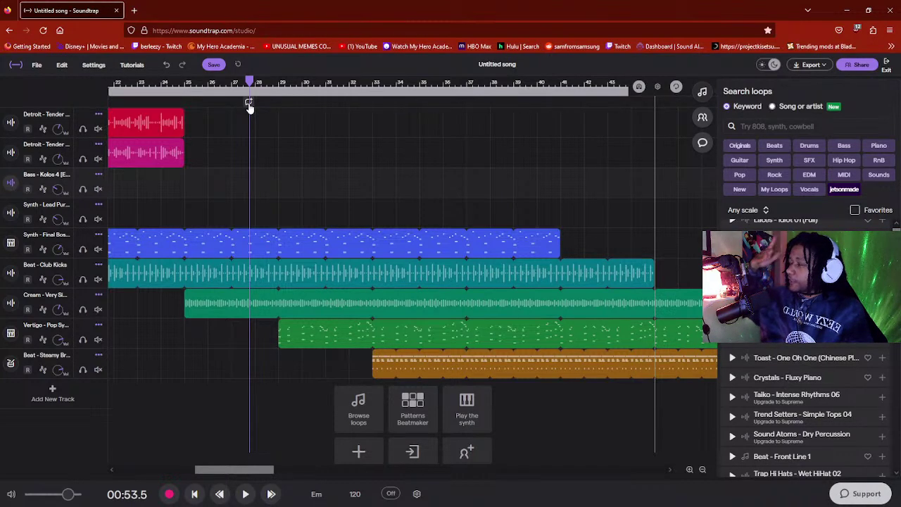
# - Add a new microphone track to the song and allow the site to use the Analogue 1 + 2 (Focusrite Usb Audio) input
pyautogui.click(57, 396)
pyautogui.click(350, 212)
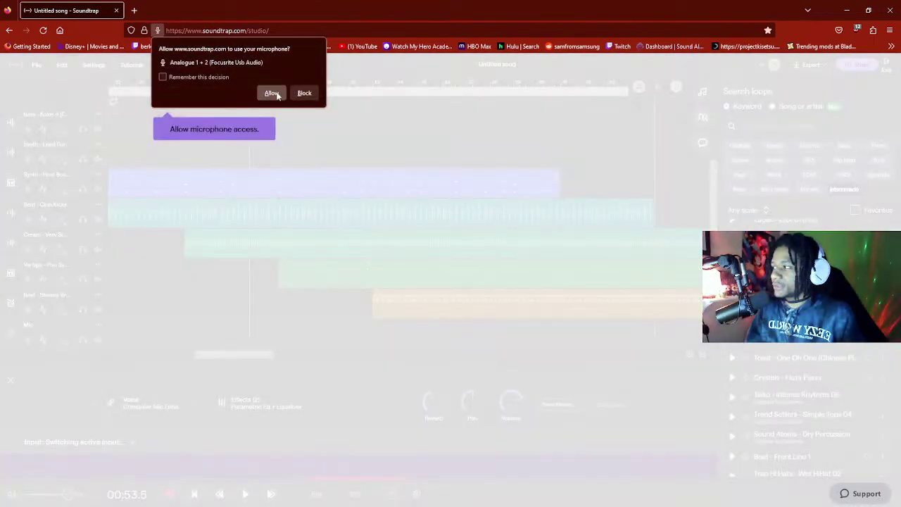
pyautogui.click(271, 94)
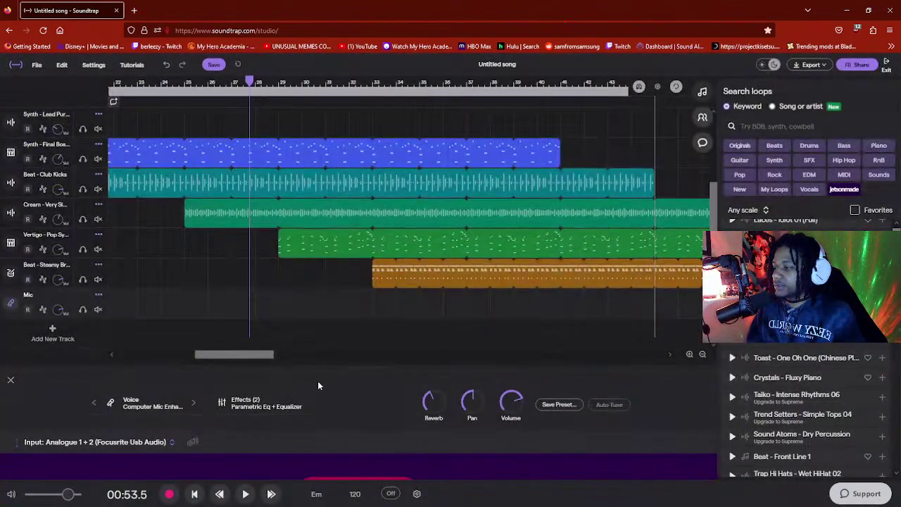
# - Enlarge the microphone track's recording area and acknowledge the monitoring notice
pyautogui.moveTo(341, 366); pyautogui.dragTo(354, 316)
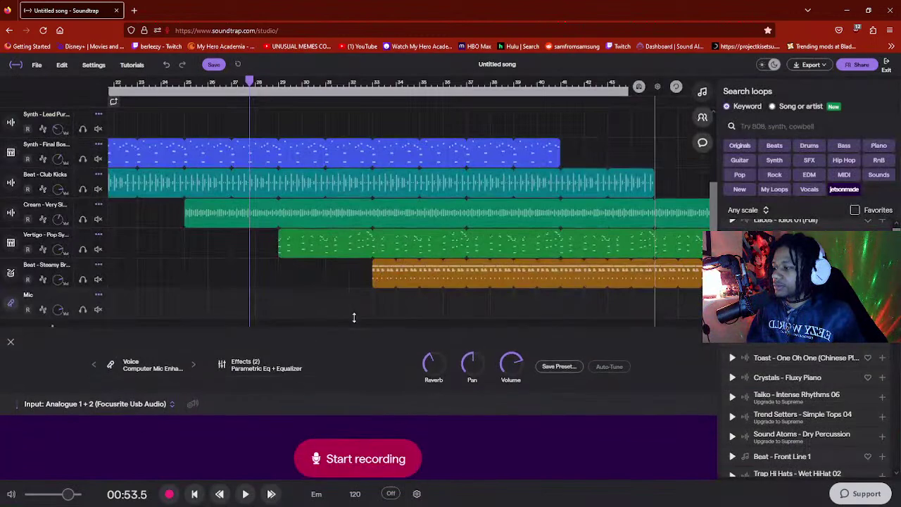
pyautogui.click(351, 452)
pyautogui.click(420, 330)
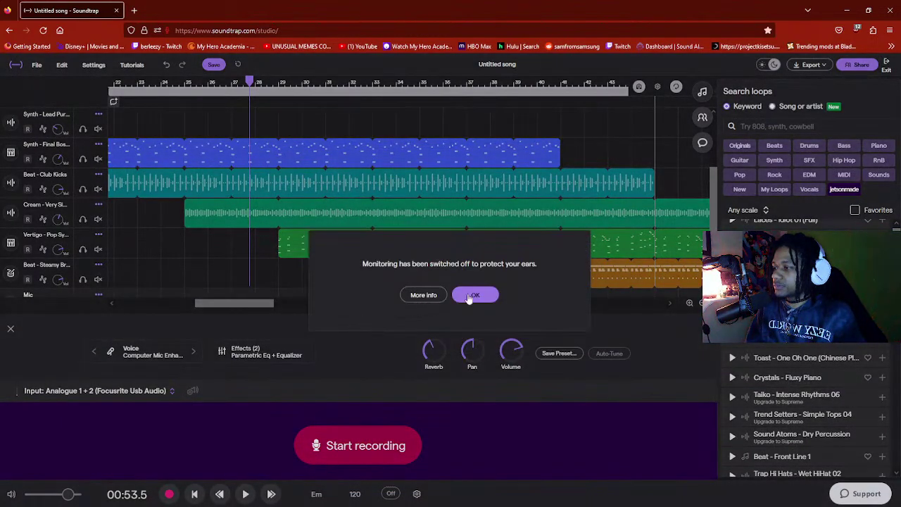
pyautogui.click(468, 296)
# - Move the start of the playback cycle region to about bar 18.5 and start playback from about bar 17.5
pyautogui.click(194, 493)
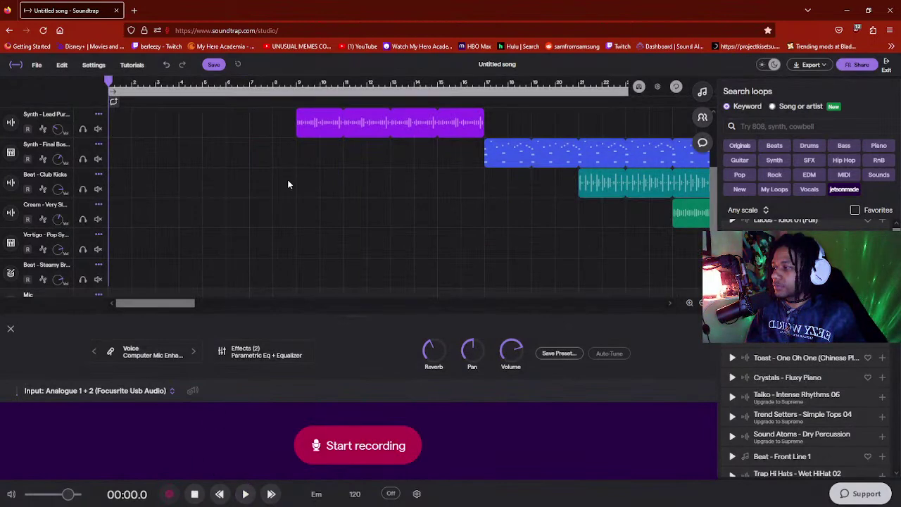
pyautogui.scroll(-2, 361, 226)
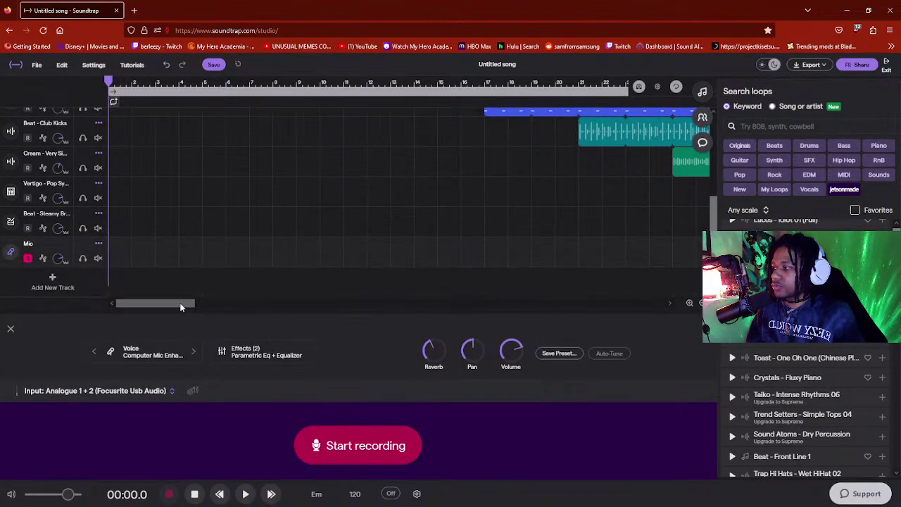
pyautogui.moveTo(181, 304)
pyautogui.mouseDown()
pyautogui.moveTo(237, 304)
pyautogui.moveTo(163, 304)
pyautogui.mouseUp()
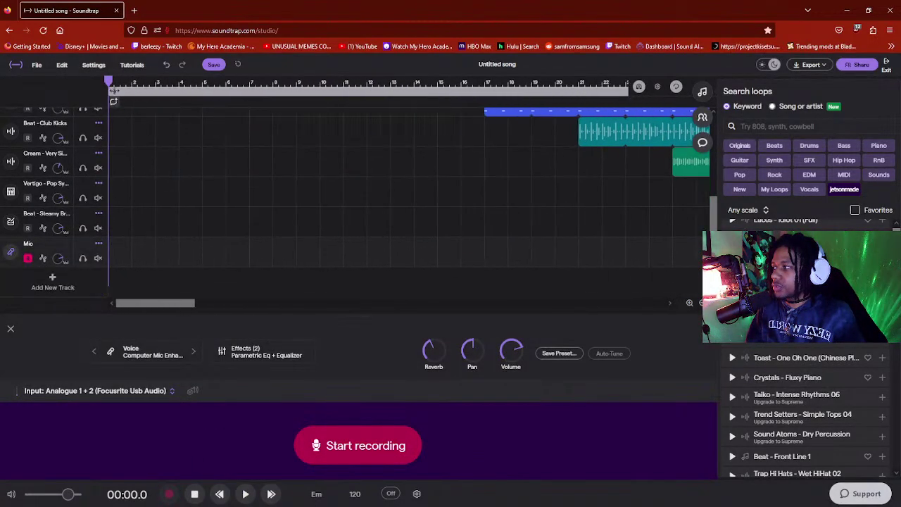
pyautogui.moveTo(114, 90); pyautogui.dragTo(697, 90)
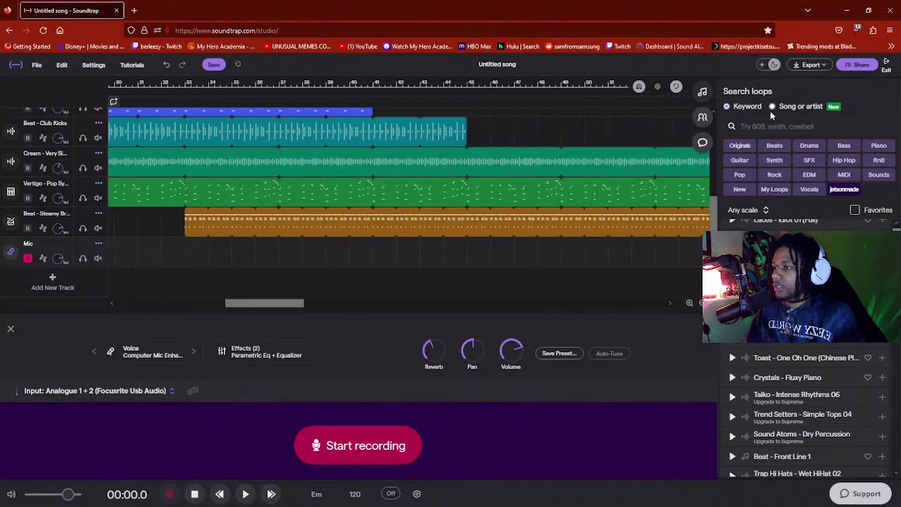
pyautogui.moveTo(771, 115); pyautogui.dragTo(283, 123)
pyautogui.moveTo(254, 154); pyautogui.dragTo(237, 118)
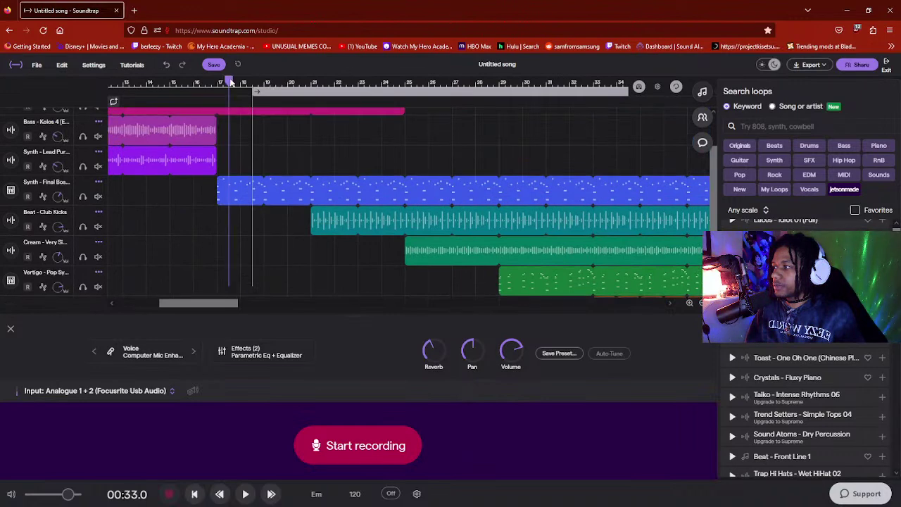
pyautogui.press('space')
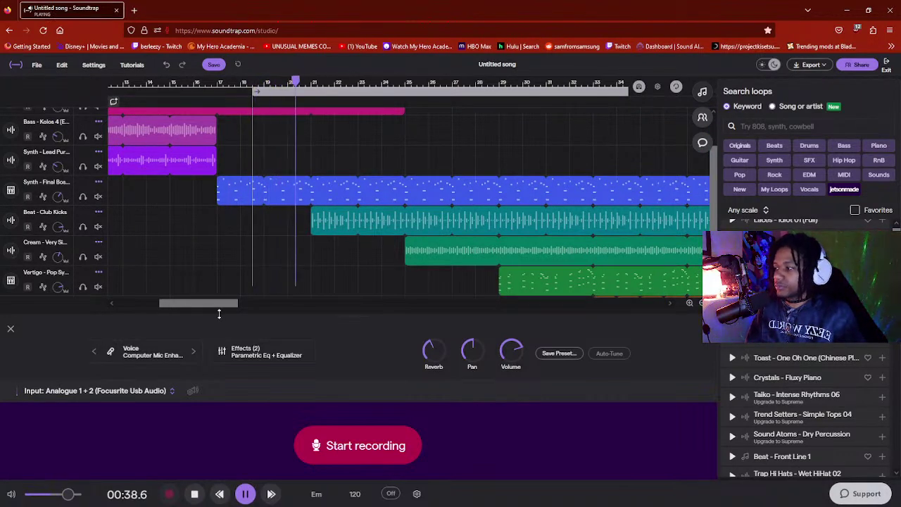
# - Listen to the arrangement up to about bar 37.5 and stop playback
pyautogui.moveTo(221, 302); pyautogui.dragTo(231, 304)
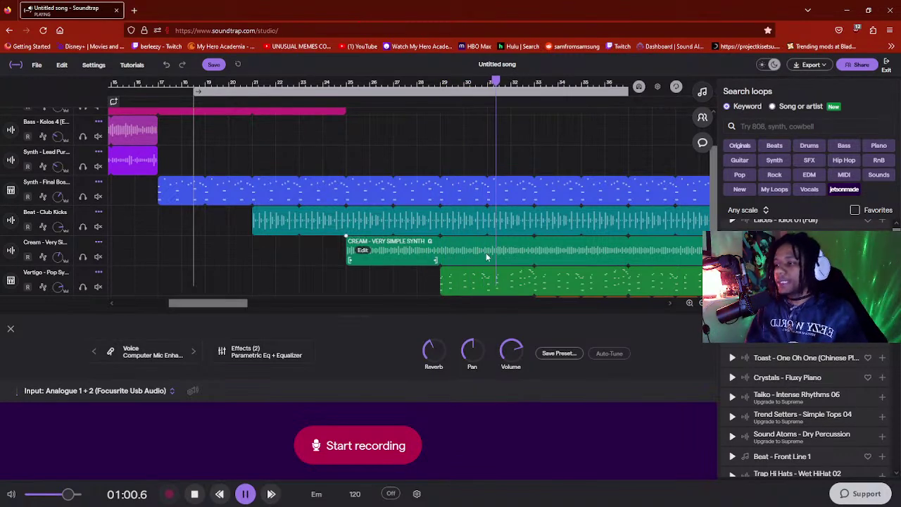
pyautogui.scroll(-1, 549, 261)
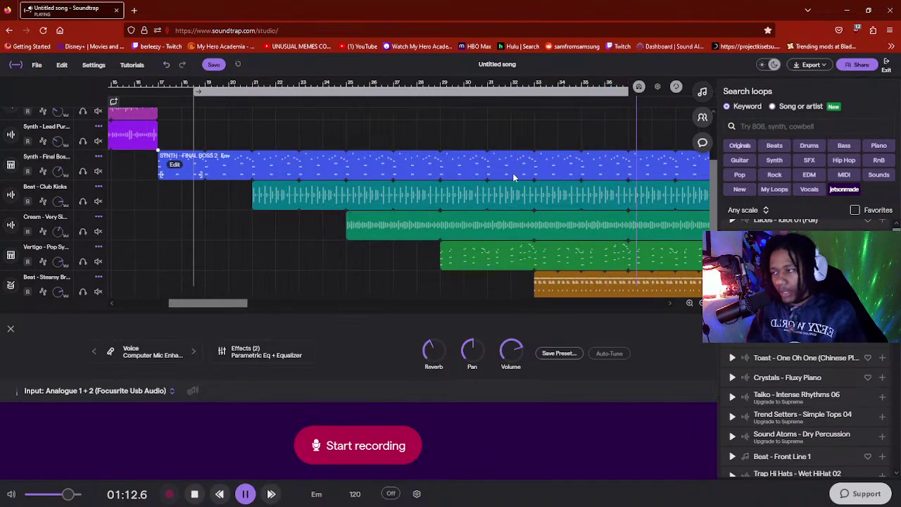
pyautogui.press('space')
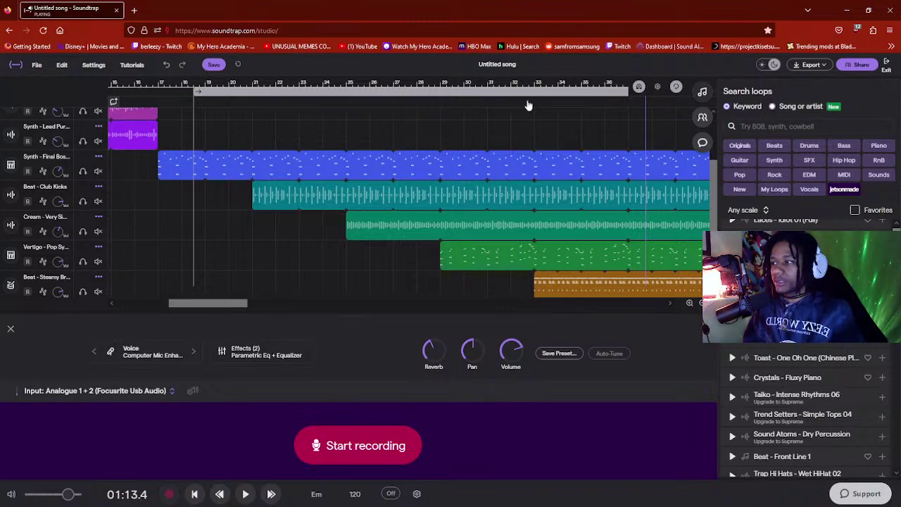
# - Replay the arrangement from about bar 20 to about bar 38
pyautogui.click(541, 82)
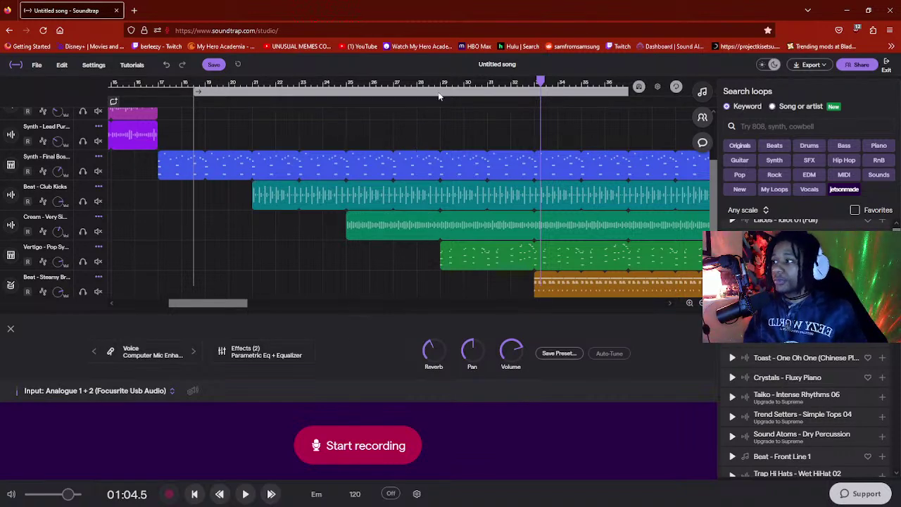
pyautogui.click(317, 83)
pyautogui.click(541, 83)
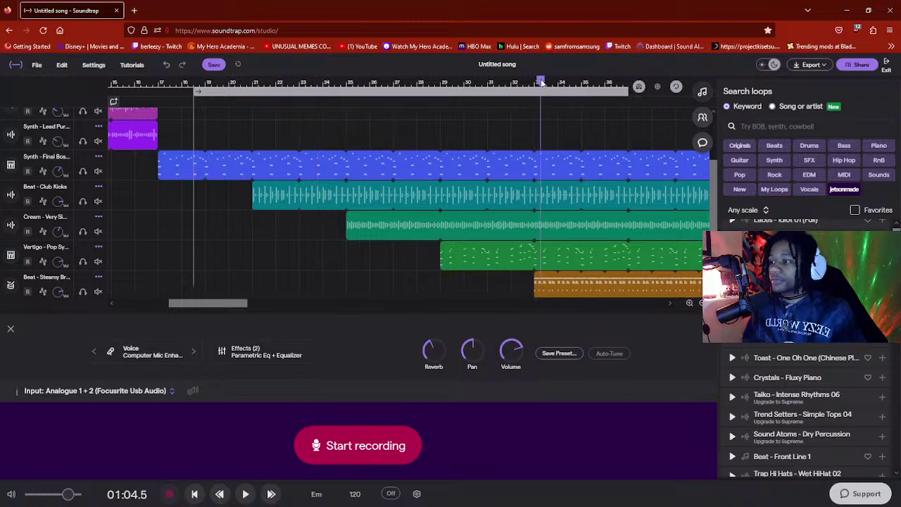
pyautogui.click(231, 84)
pyautogui.press('space')
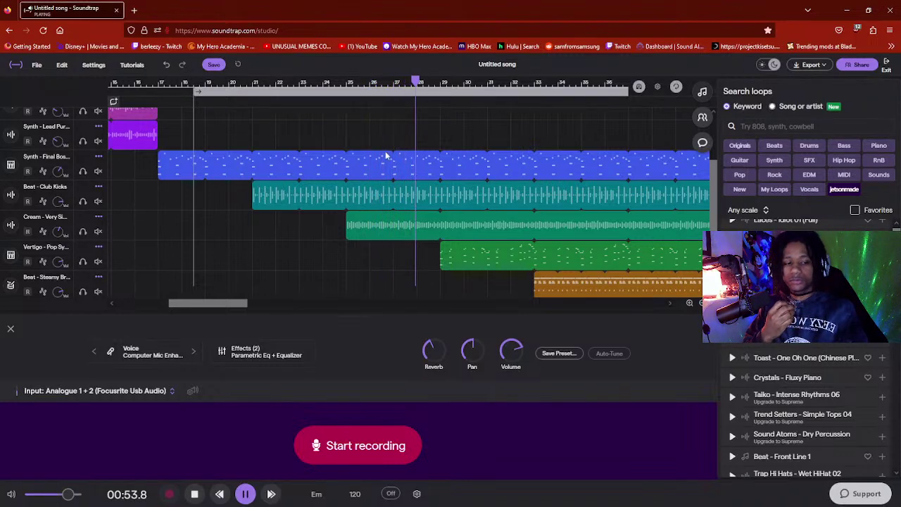
pyautogui.moveTo(384, 158)
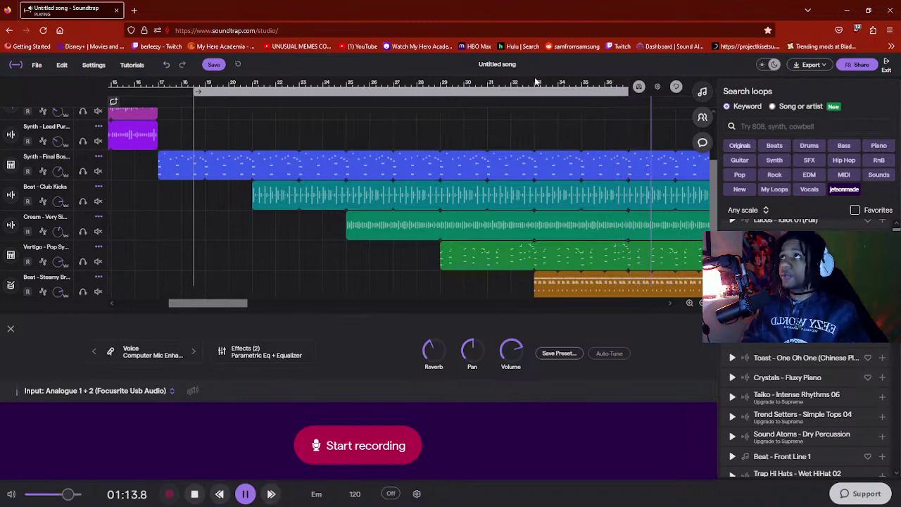
pyautogui.press('space')
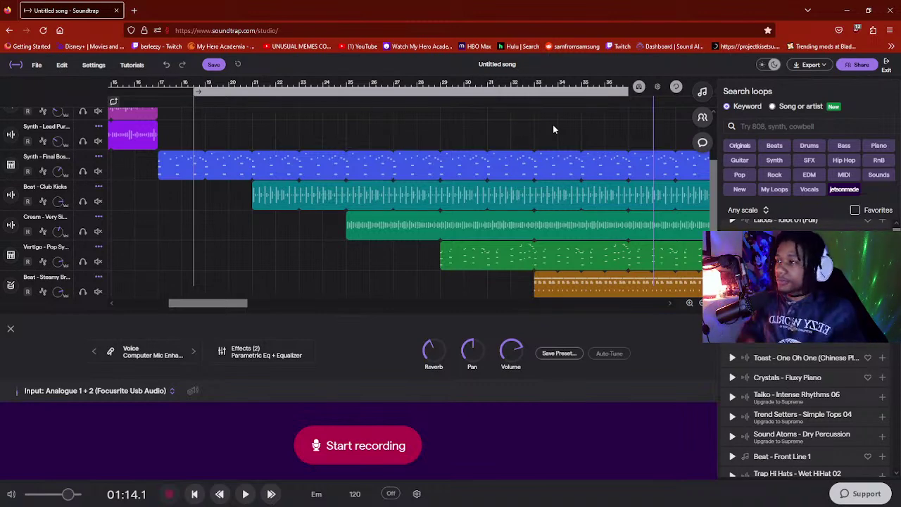
# - Replay the short passage around bar 33, where the Beat - Steamy loop enters, and stop playback
pyautogui.click(546, 85)
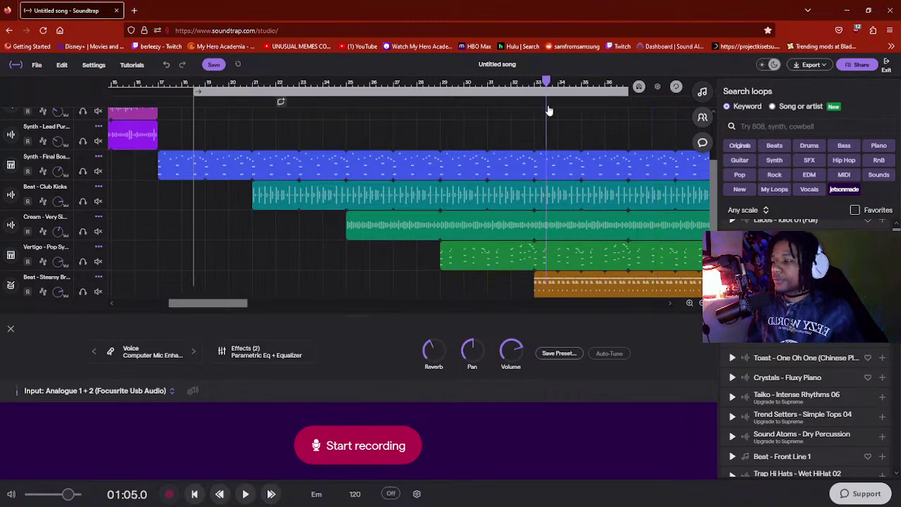
pyautogui.press('space')
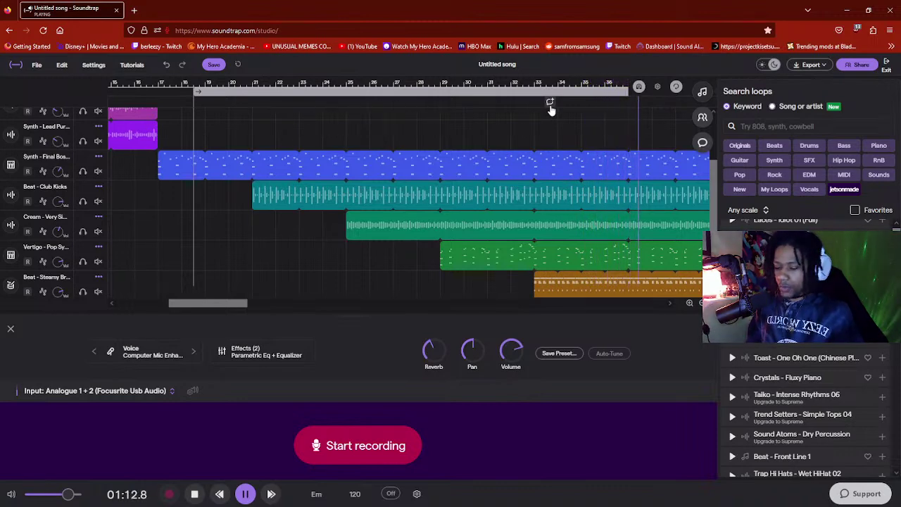
pyautogui.press('space')
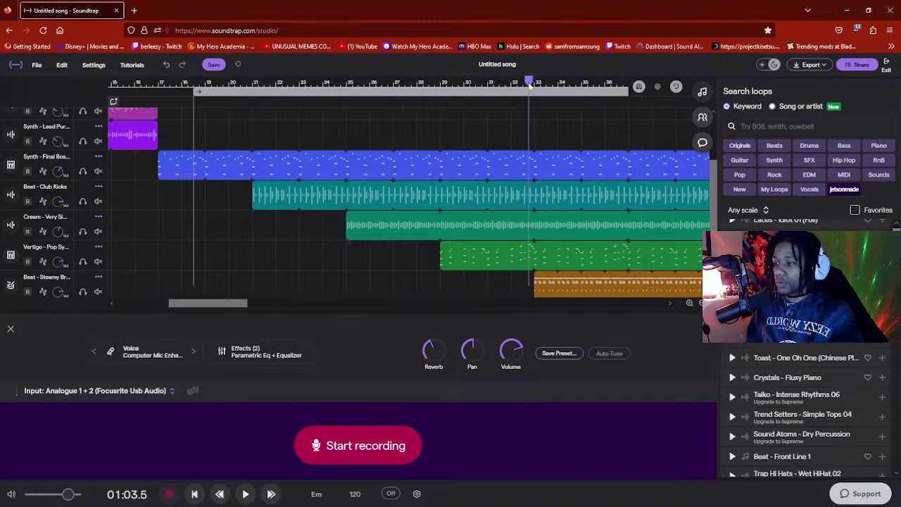
pyautogui.press('space')
pyautogui.press('space')
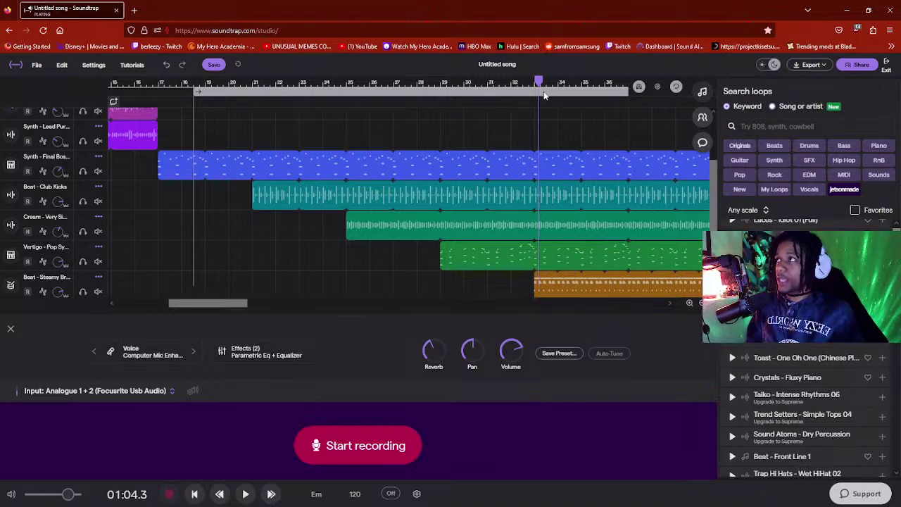
# - Move the playhead to bar 27 and turn off the playback cycle
pyautogui.click(394, 83)
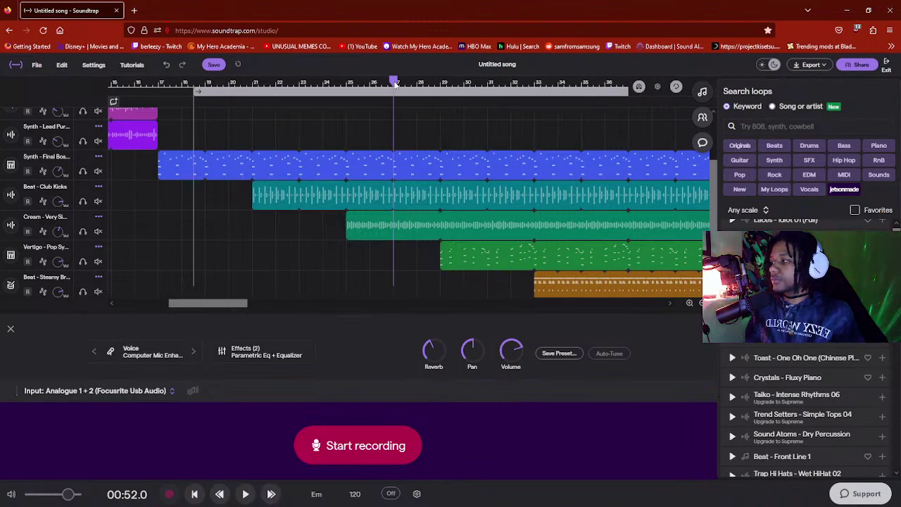
pyautogui.click(220, 92)
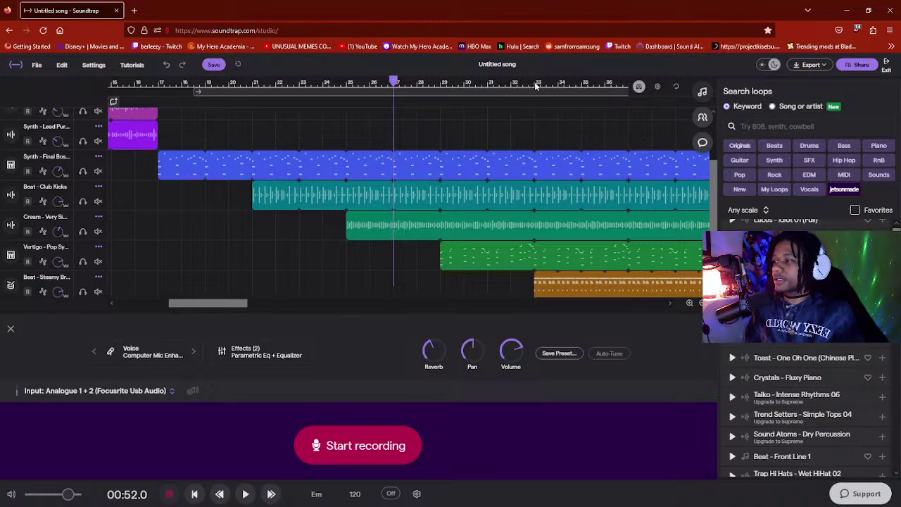
# - Shorten the Cream - Very Simple Synth and Vertigo - Pop Synth Chords loops to end at bar 45, level with the Club Kicks loop
pyautogui.moveTo(247, 304); pyautogui.dragTo(286, 302)
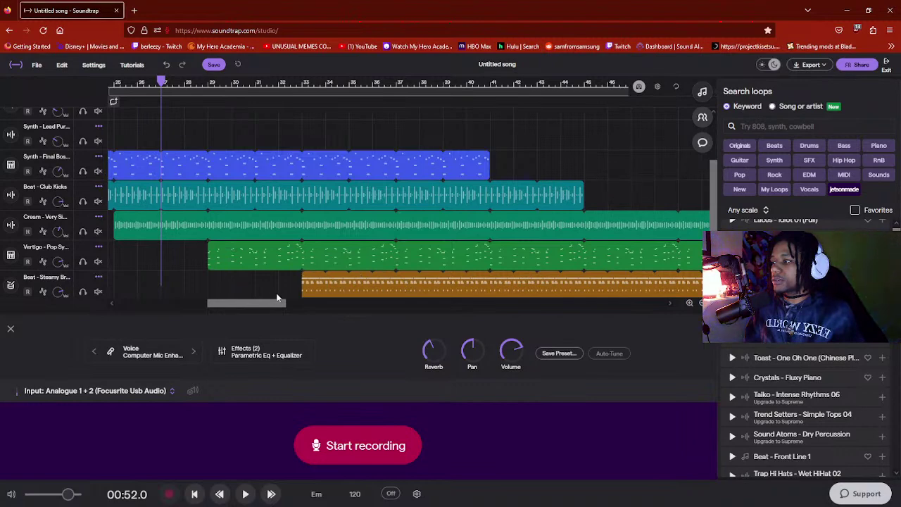
pyautogui.moveTo(269, 304); pyautogui.dragTo(301, 304)
pyautogui.click(502, 275)
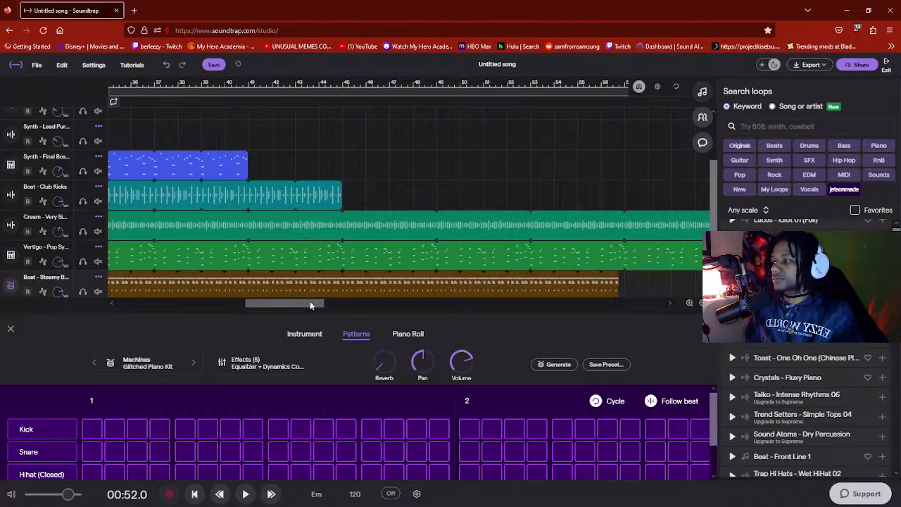
pyautogui.moveTo(310, 305); pyautogui.dragTo(350, 301)
pyautogui.moveTo(572, 247); pyautogui.dragTo(233, 288)
pyautogui.moveTo(360, 307); pyautogui.dragTo(307, 309)
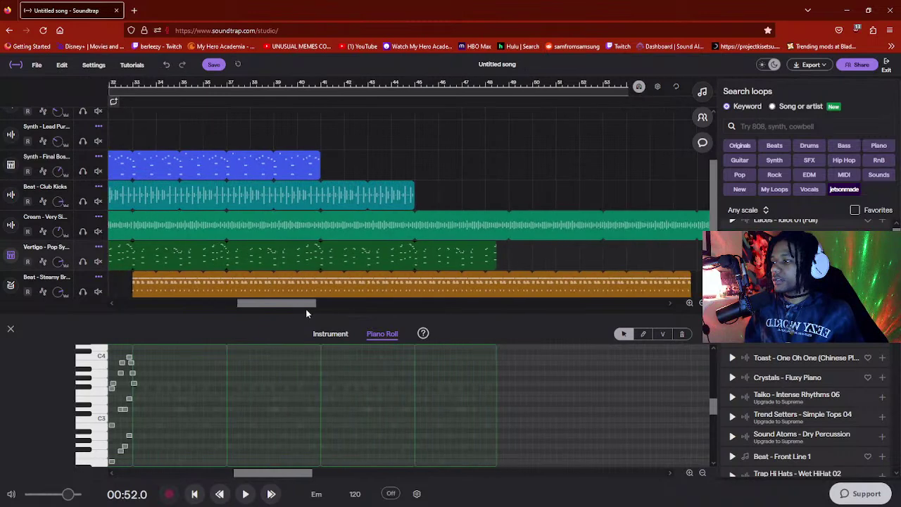
pyautogui.moveTo(655, 218); pyautogui.dragTo(298, 217)
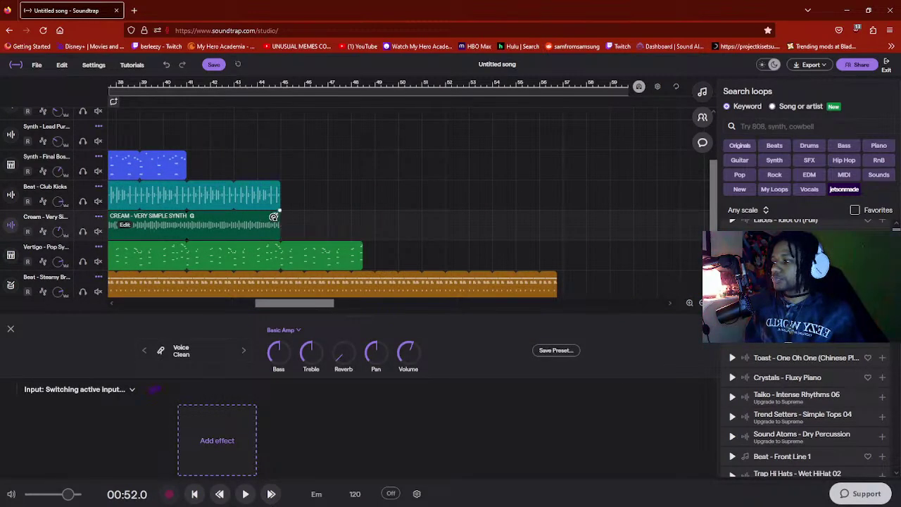
pyautogui.moveTo(357, 245); pyautogui.dragTo(285, 246)
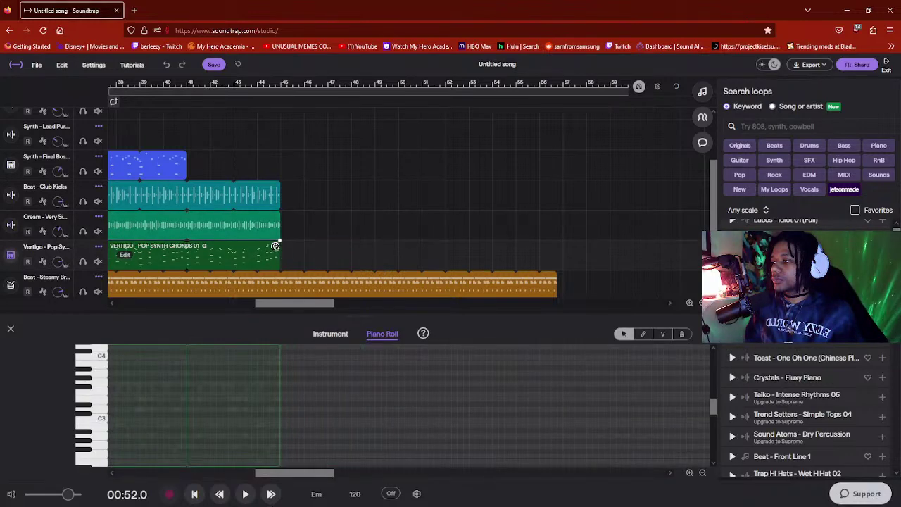
# - Play the song from about bar 38.5 past the end of the shortened loops at bar 45
pyautogui.moveTo(315, 306); pyautogui.dragTo(251, 303)
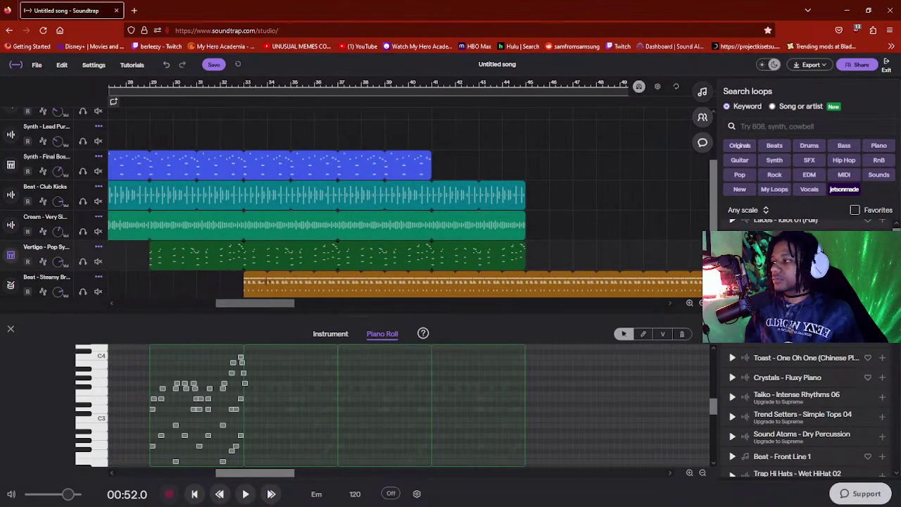
pyautogui.click(377, 86)
pyautogui.press('space')
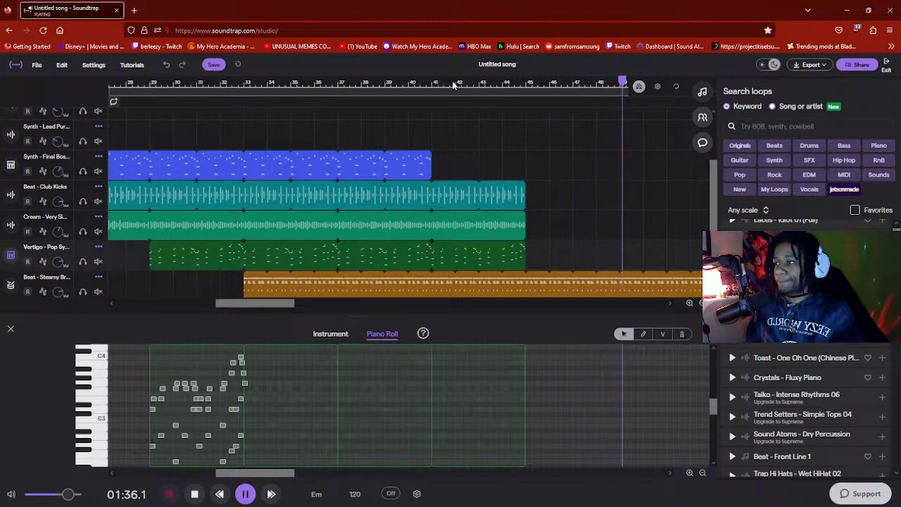
pyautogui.scroll(-1, 463, 165)
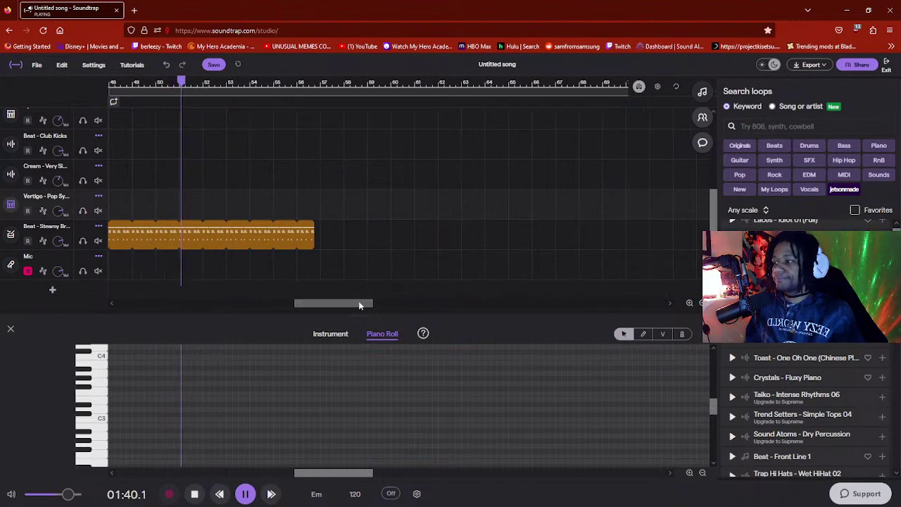
pyautogui.moveTo(359, 304); pyautogui.dragTo(297, 303)
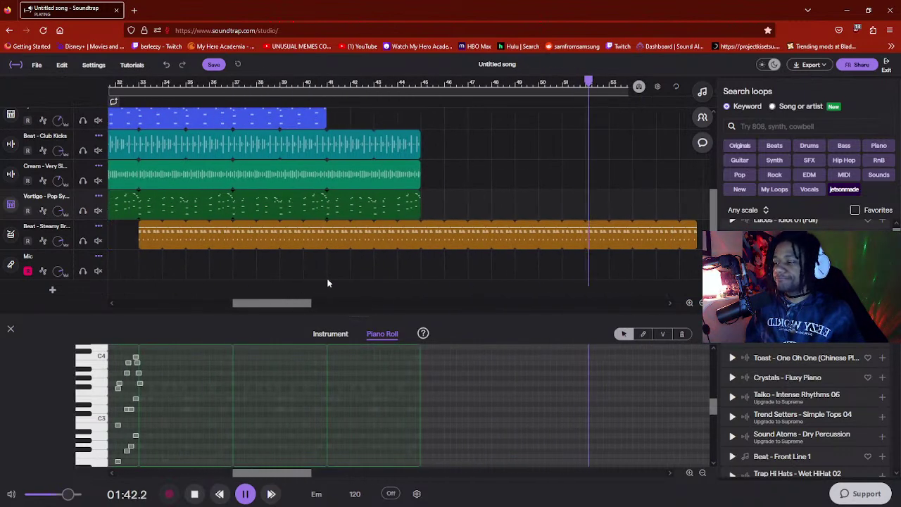
# - Replay the transition at bar 45 from about bars 44, 42 and 40, and stop playback
pyautogui.click(403, 83)
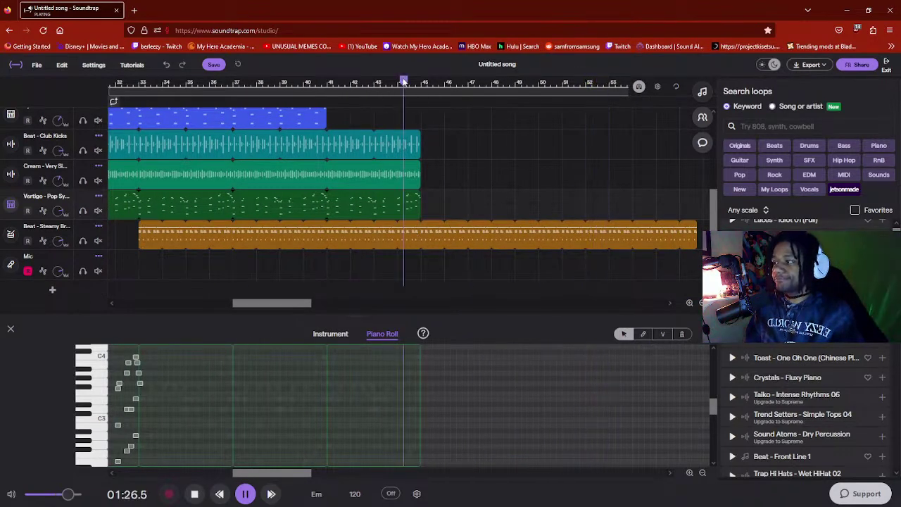
pyautogui.press('space')
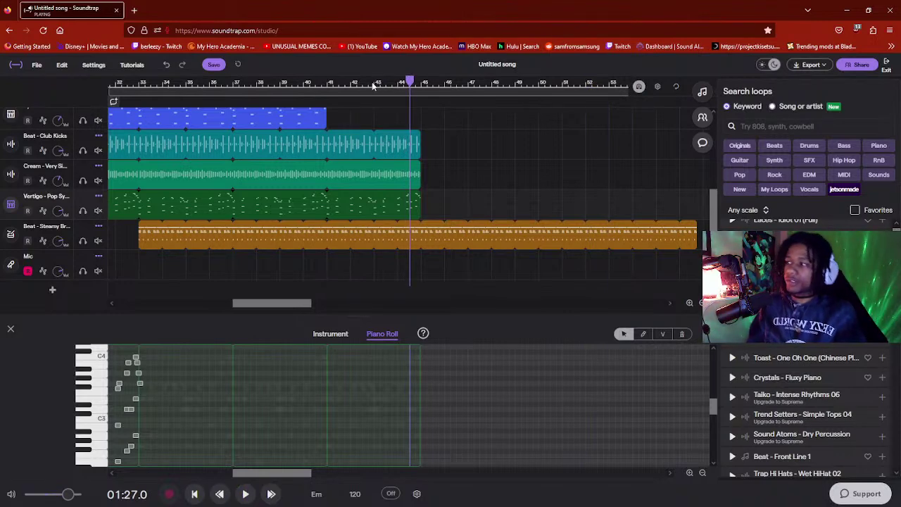
pyautogui.press('space')
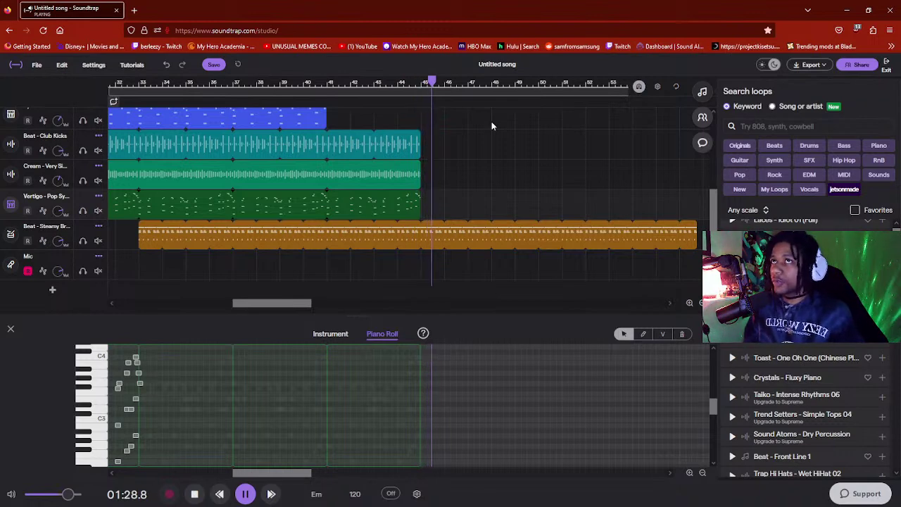
pyautogui.click(352, 85)
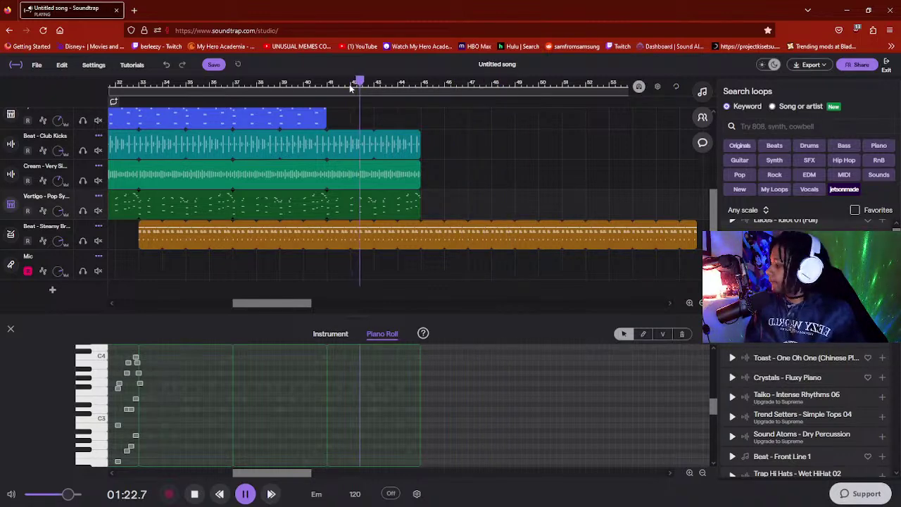
pyautogui.click(310, 83)
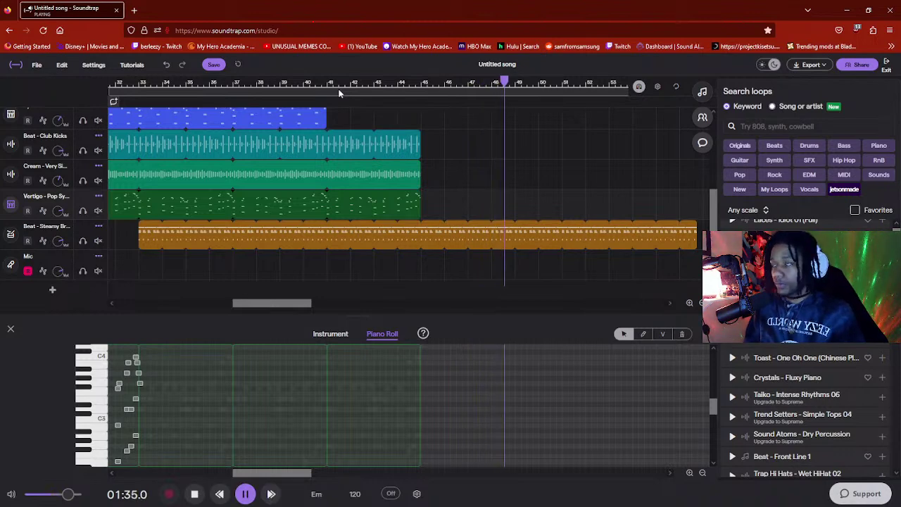
pyautogui.press('space')
# - Place the playhead at bar 45 and move the start of the playback cycle region there
pyautogui.click(421, 85)
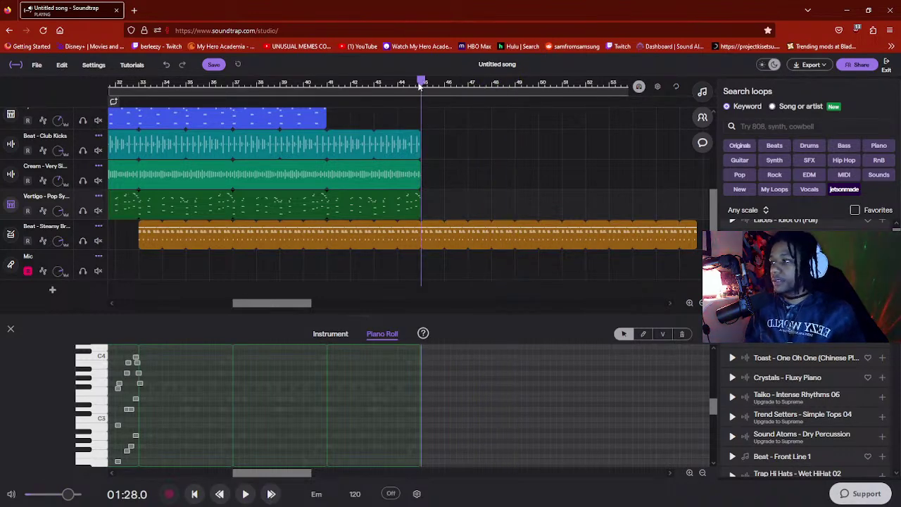
pyautogui.scroll(-1, 78, 301)
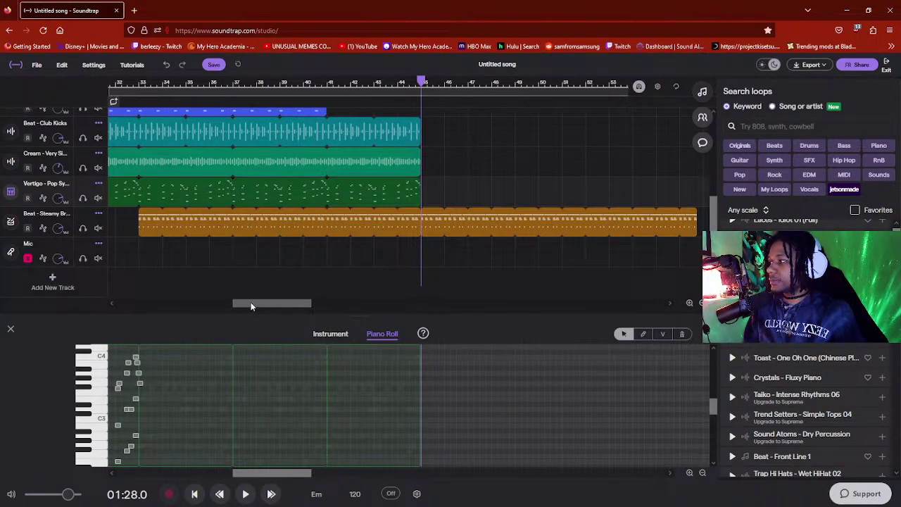
pyautogui.moveTo(251, 302); pyautogui.dragTo(173, 305)
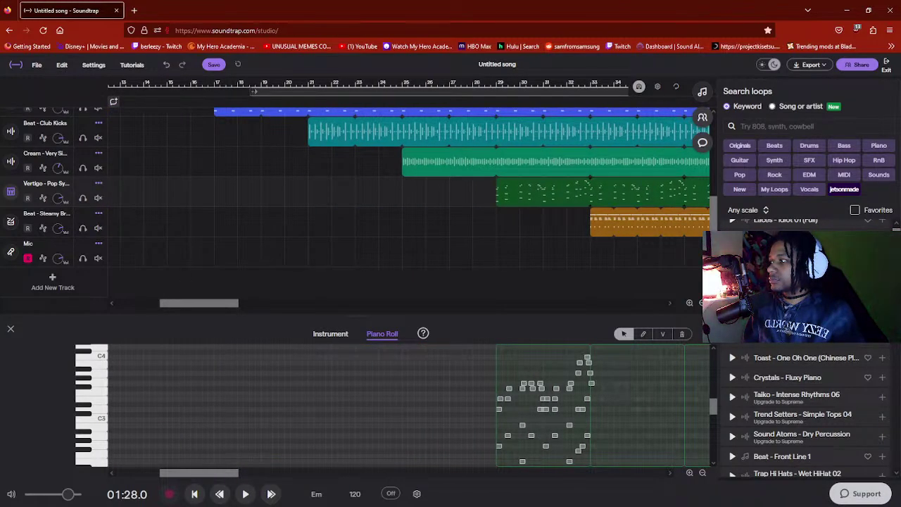
pyautogui.moveTo(248, 91); pyautogui.dragTo(618, 132)
pyautogui.moveTo(228, 303); pyautogui.dragTo(302, 303)
pyautogui.moveTo(171, 91); pyautogui.dragTo(455, 118)
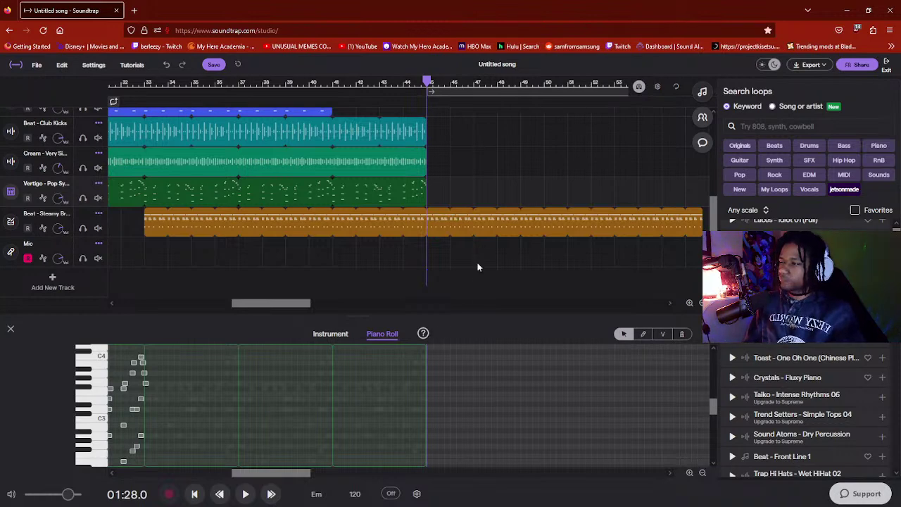
# - Turn on the playback cycle, play from about bar 44, restart from bar 45 and stop just past it
pyautogui.click(475, 91)
pyautogui.click(408, 83)
pyautogui.press('space')
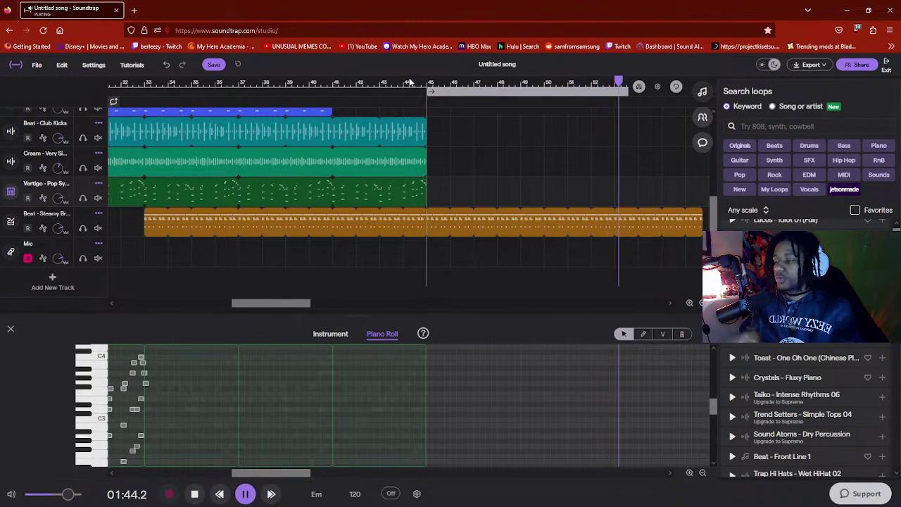
pyautogui.click(428, 84)
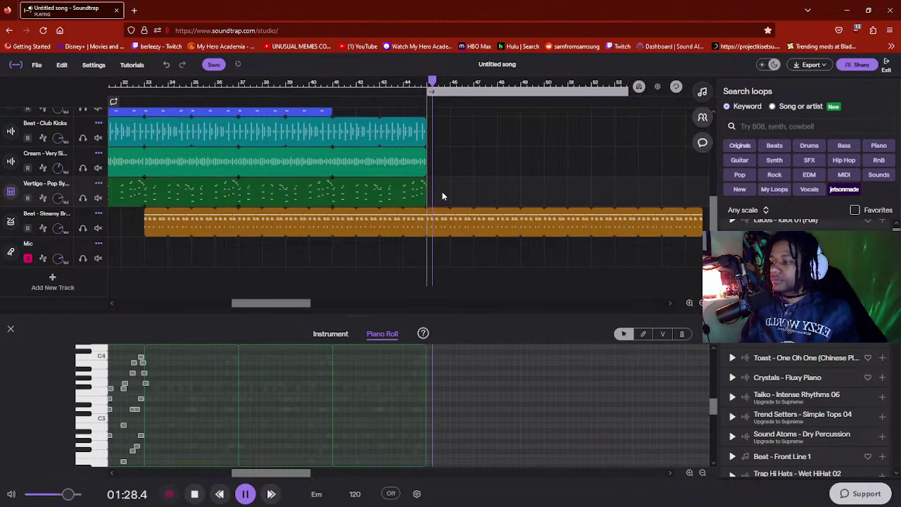
pyautogui.press('space')
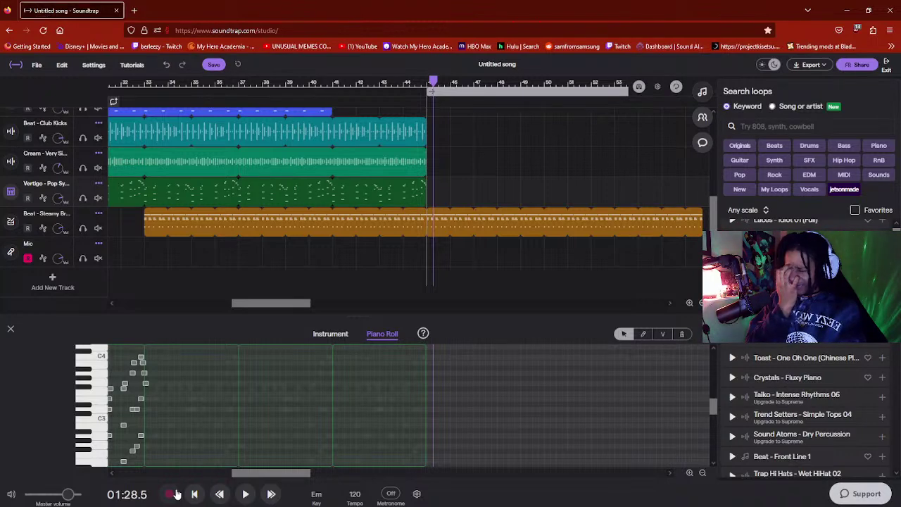
pyautogui.click(174, 493)
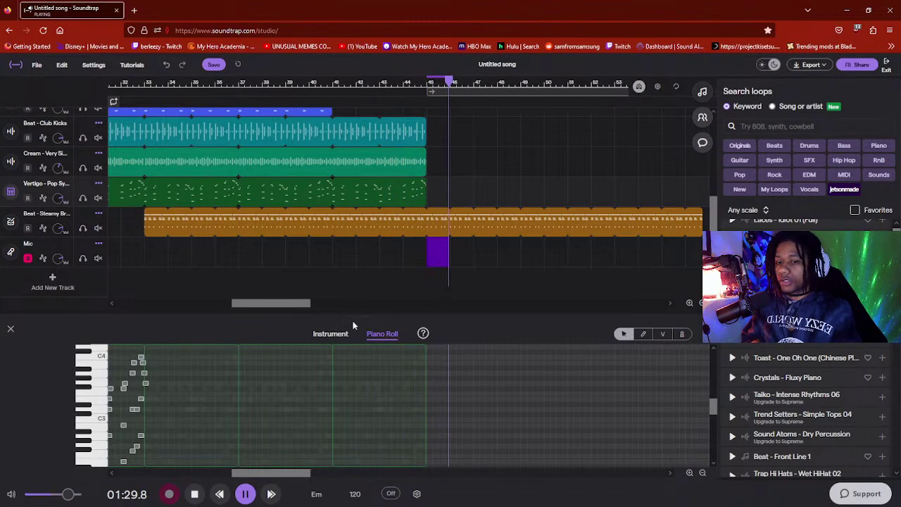
pyautogui.press('space')
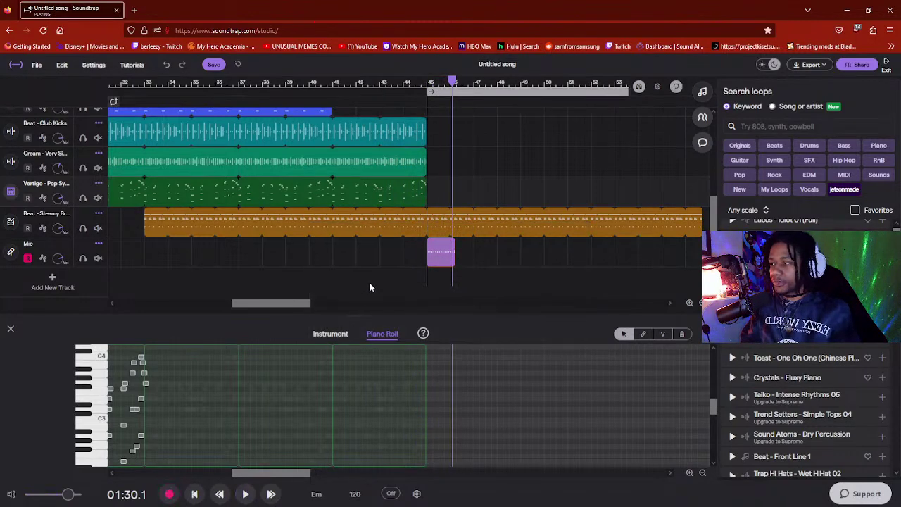
pyautogui.rightClick(434, 253)
pyautogui.click(477, 379)
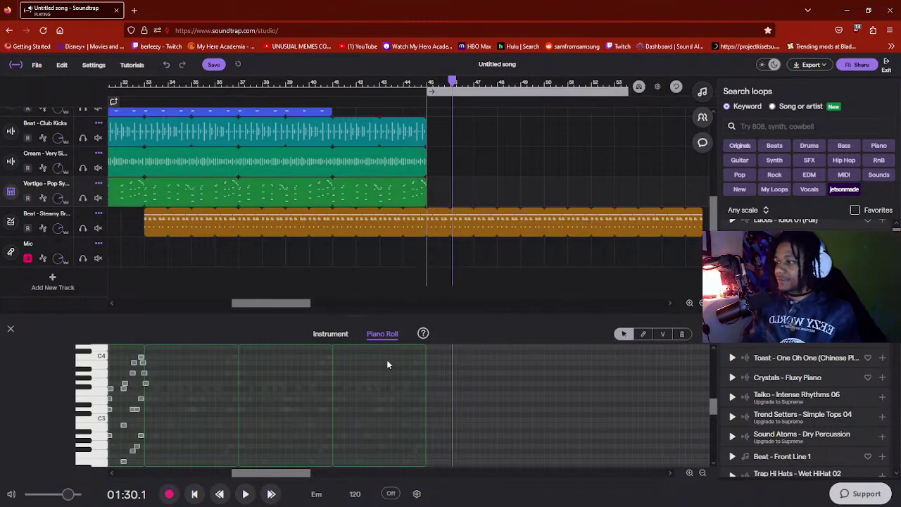
# - Record a take on the Mic track from bar 45 to about bar 49.5 and let Auto-Tune process it
pyautogui.click(169, 494)
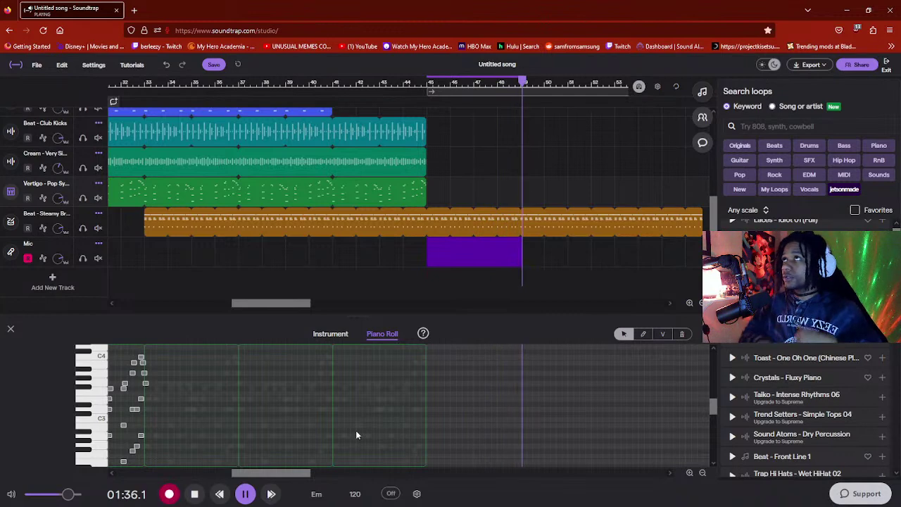
pyautogui.press('space')
pyautogui.click(528, 403)
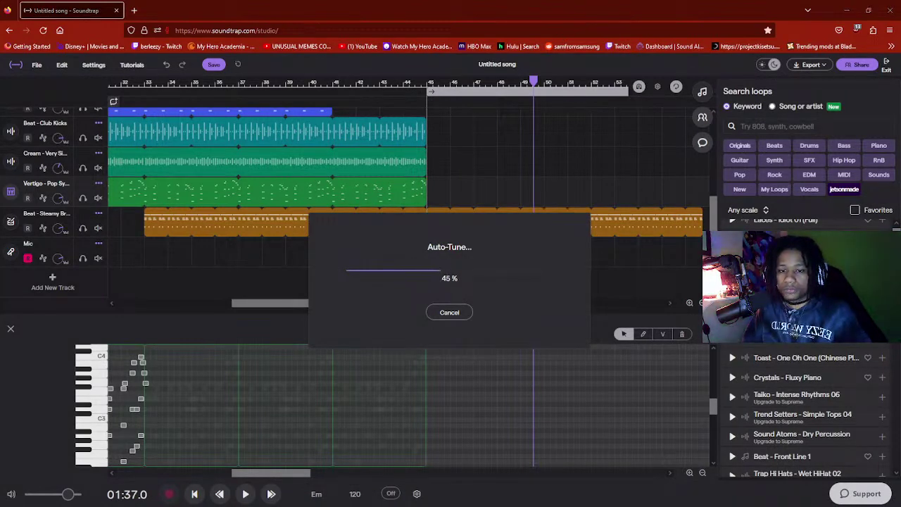
pyautogui.hotkey('alt', 'Tab')
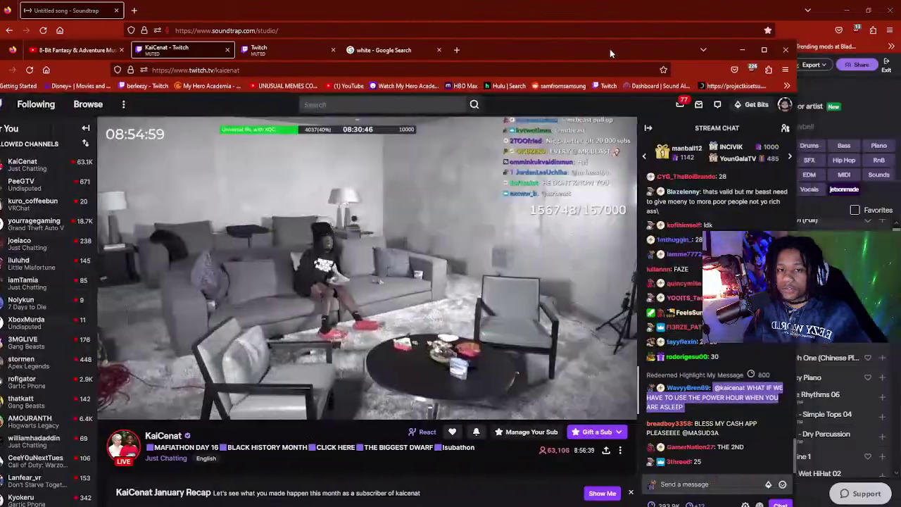
pyautogui.hotkey('alt', 'Tab')
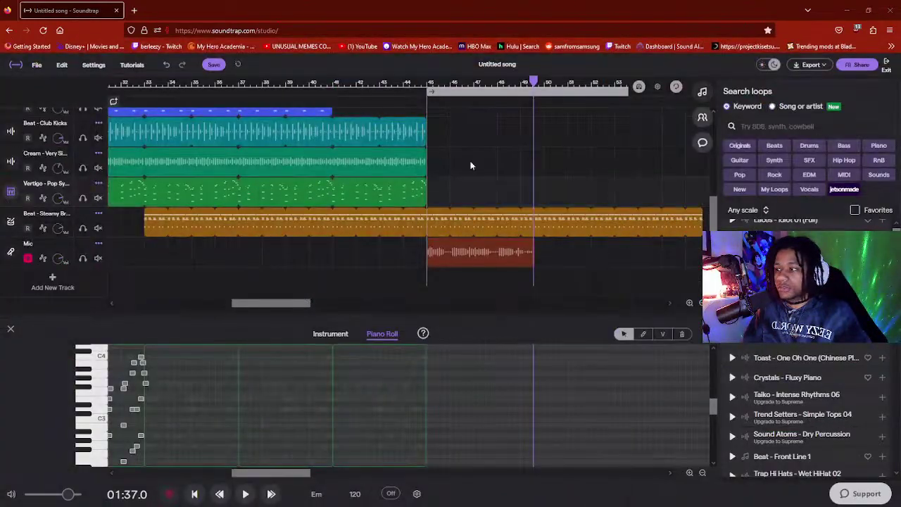
# - Play the new Mic take from bar 45 and stop just past its start
pyautogui.click(426, 85)
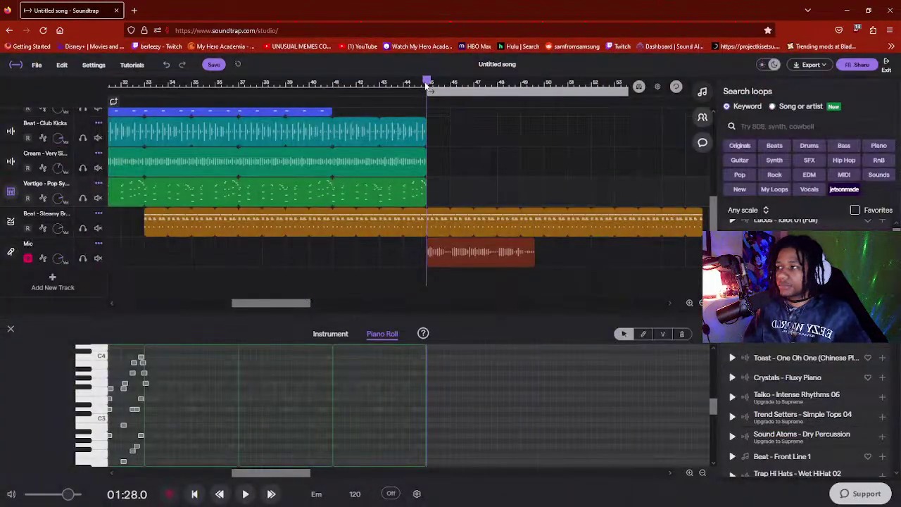
pyautogui.press('space')
pyautogui.press('space')
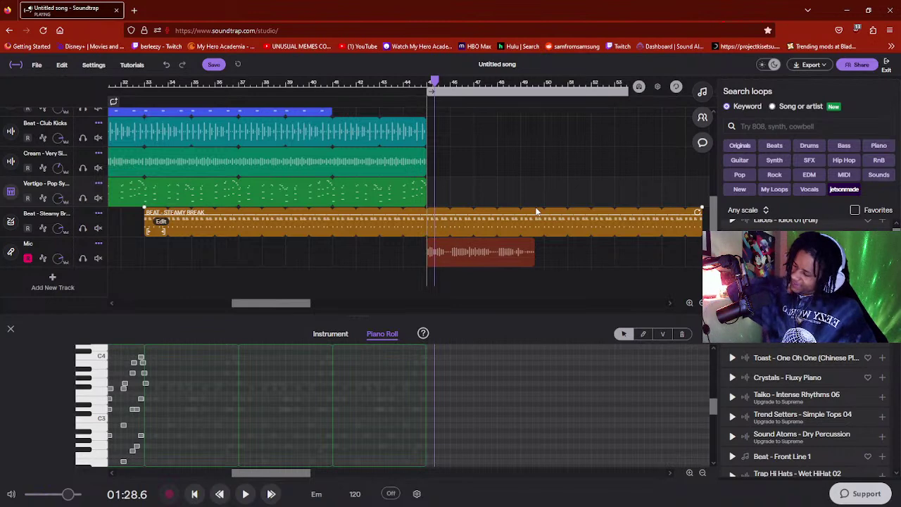
# - Raise the Mic track's reverb and boost the lowest bands of its Equalizer effect
pyautogui.click(12, 254)
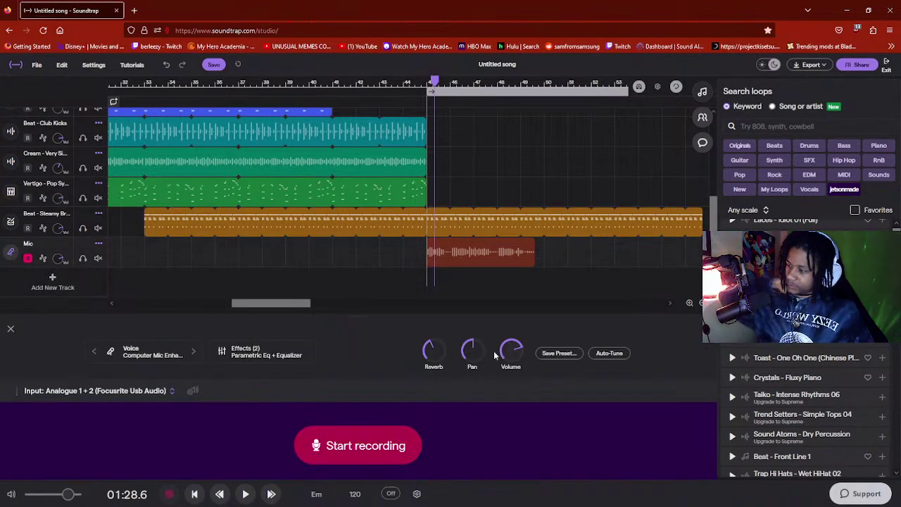
pyautogui.moveTo(445, 348); pyautogui.dragTo(445, 327)
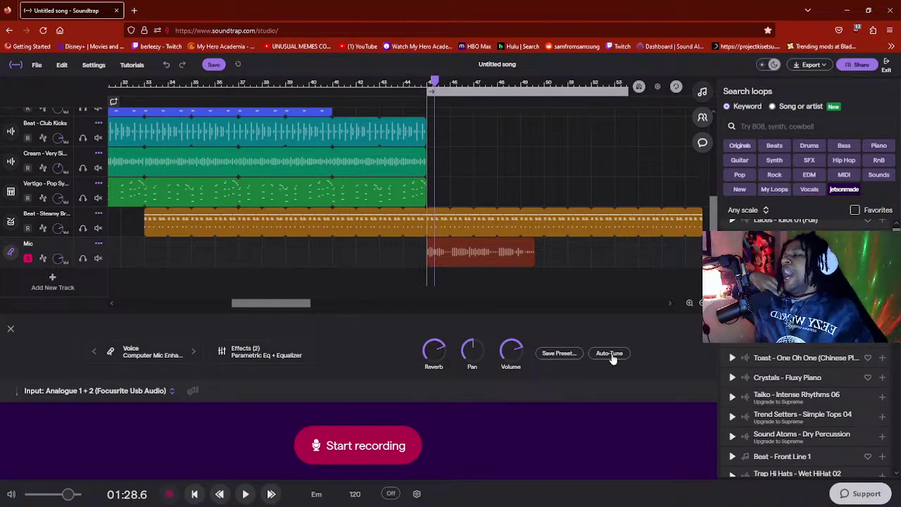
pyautogui.click(281, 357)
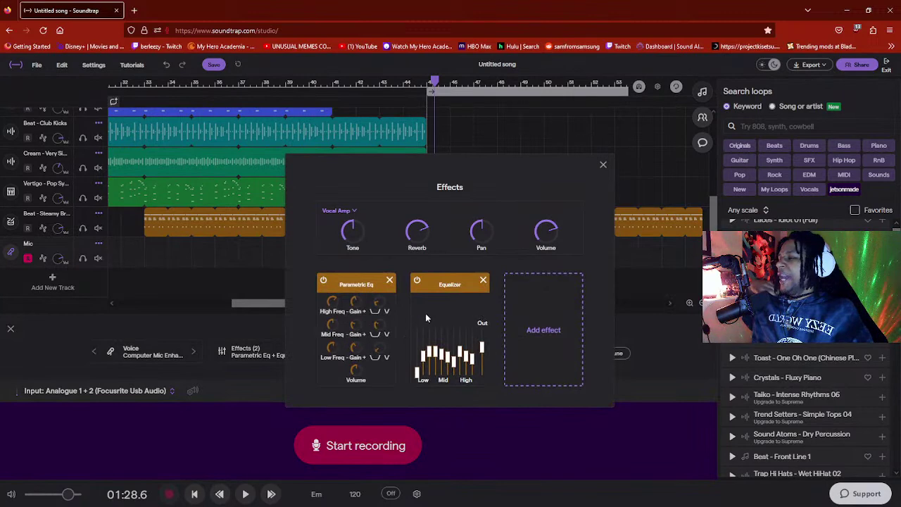
pyautogui.moveTo(422, 363); pyautogui.dragTo(429, 311)
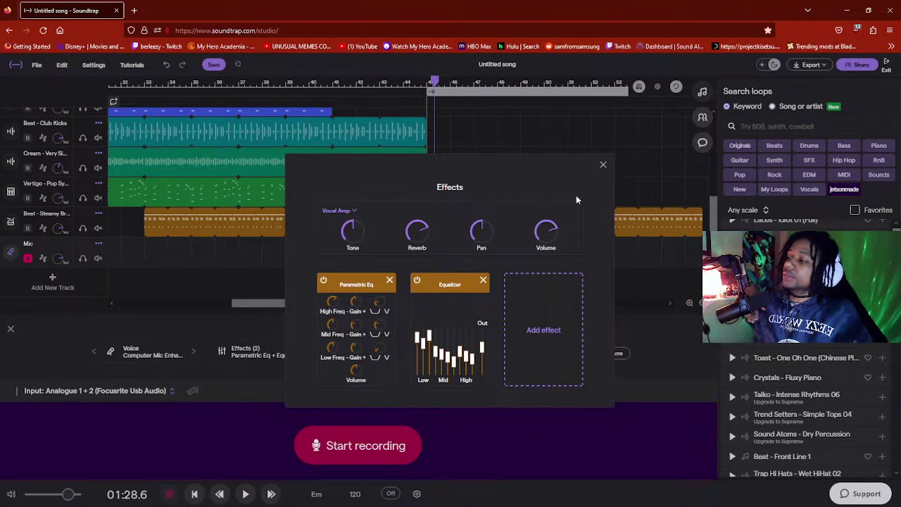
pyautogui.click(603, 166)
# - Play the Mic take to about bar 49, and replay it from bar 45 to about bar 47
pyautogui.press('space')
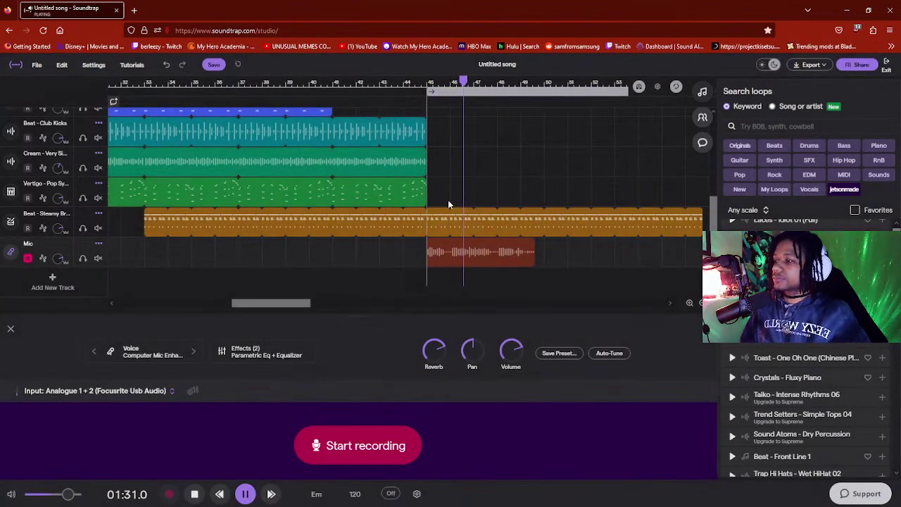
pyautogui.press('space')
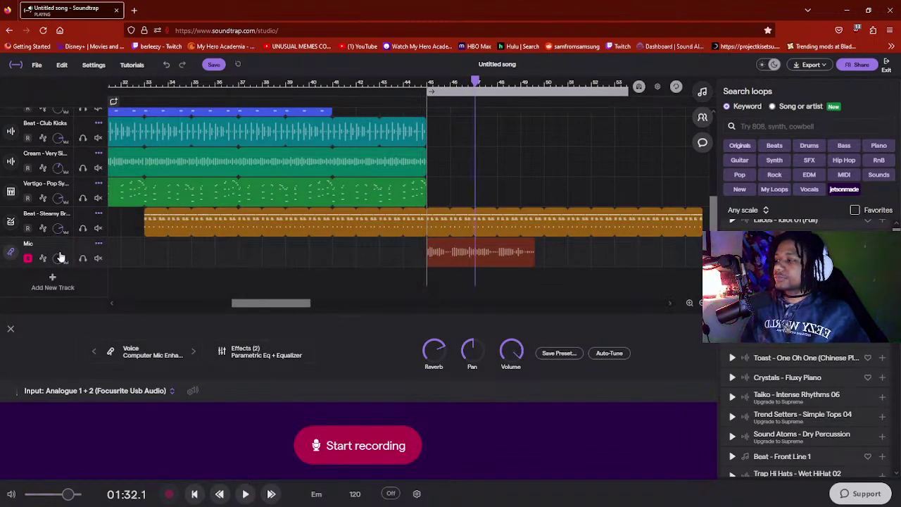
pyautogui.press('space')
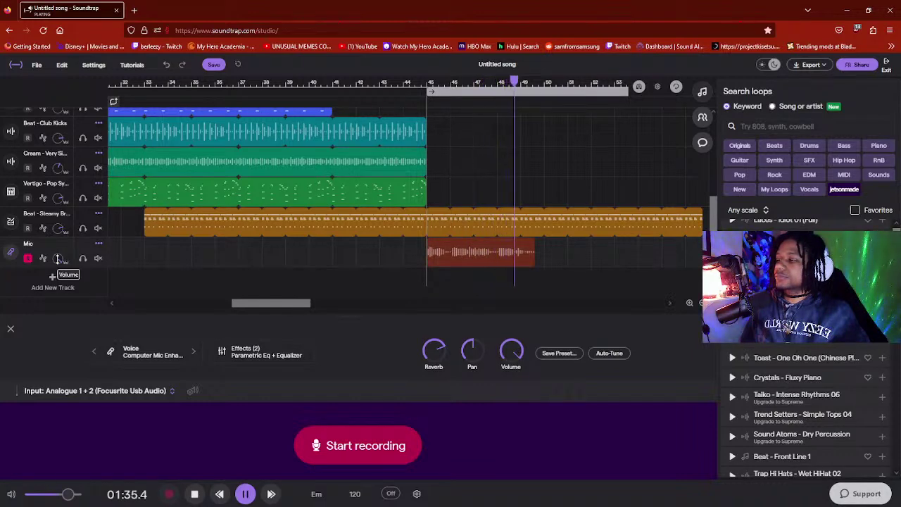
pyautogui.press('space')
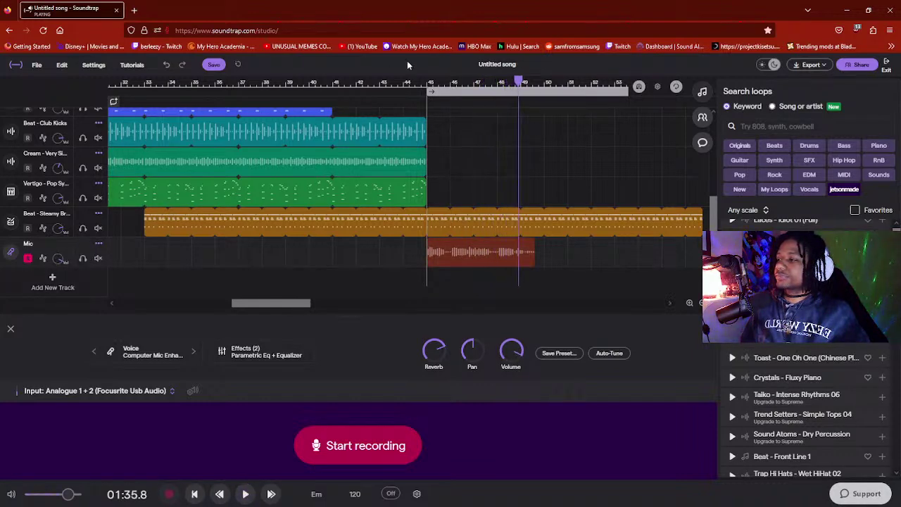
pyautogui.click(427, 85)
pyautogui.press('space')
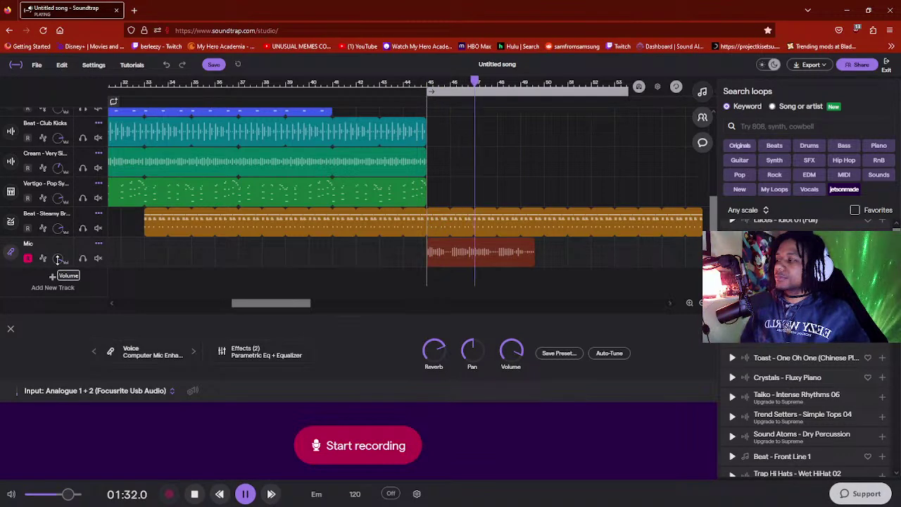
pyautogui.press('space')
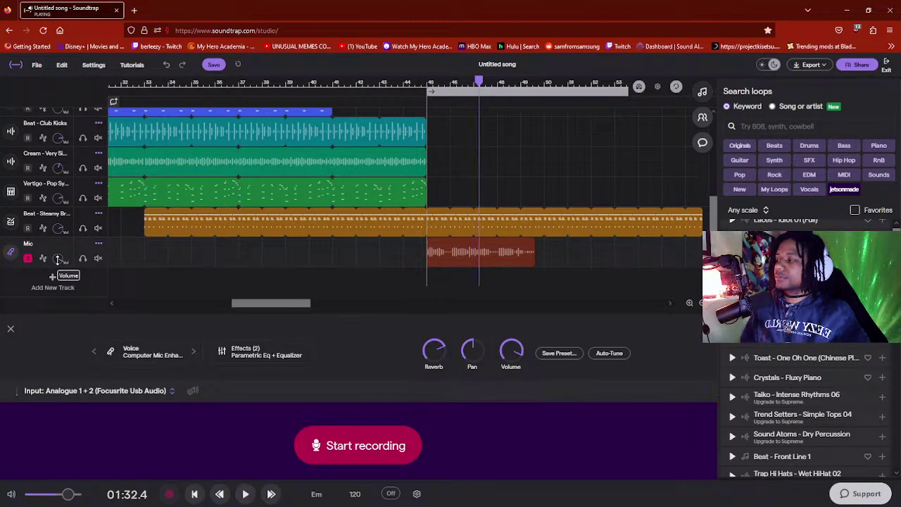
# - Delete the Mic track together with its recorded take
pyautogui.rightClick(457, 261)
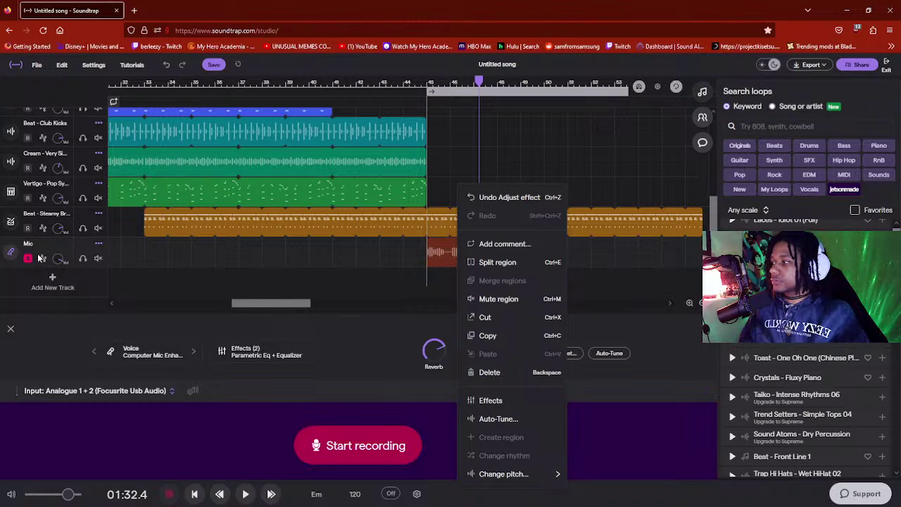
pyautogui.click(107, 250)
pyautogui.click(99, 243)
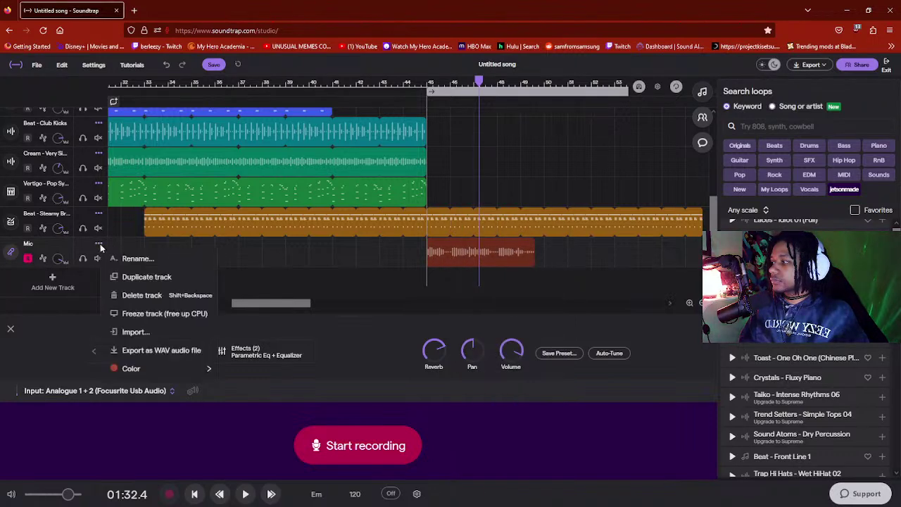
pyautogui.click(127, 294)
# - Add a Synth track, sound a couple of its keys and lower the master volume slightly
pyautogui.click(58, 283)
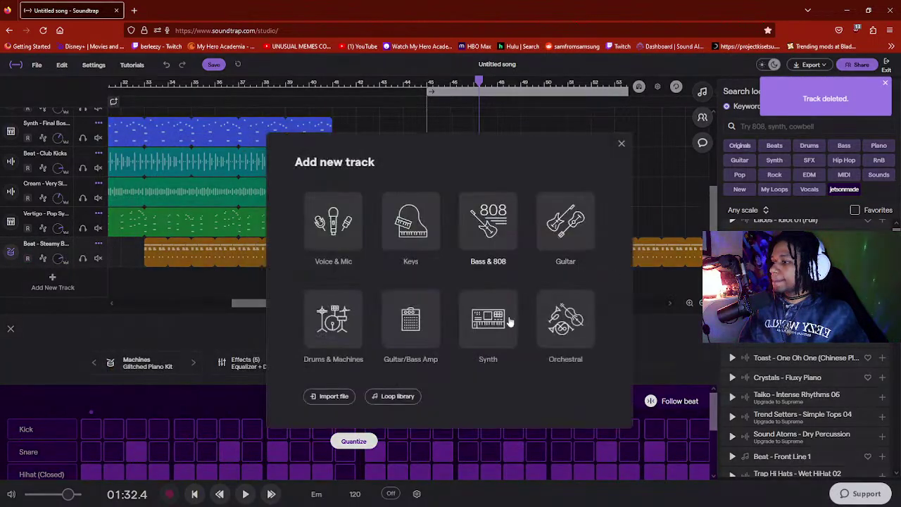
pyautogui.click(487, 323)
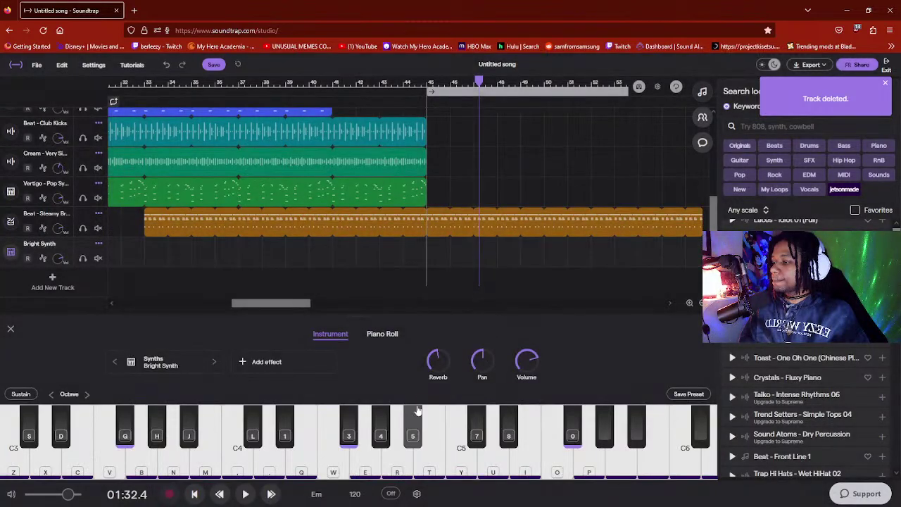
pyautogui.click(450, 416)
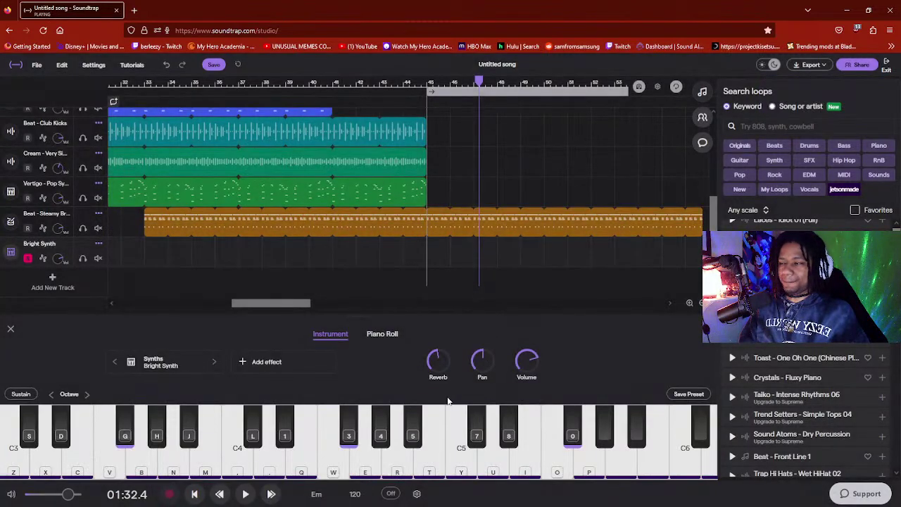
pyautogui.click(224, 450)
pyautogui.moveTo(68, 494); pyautogui.dragTo(57, 494)
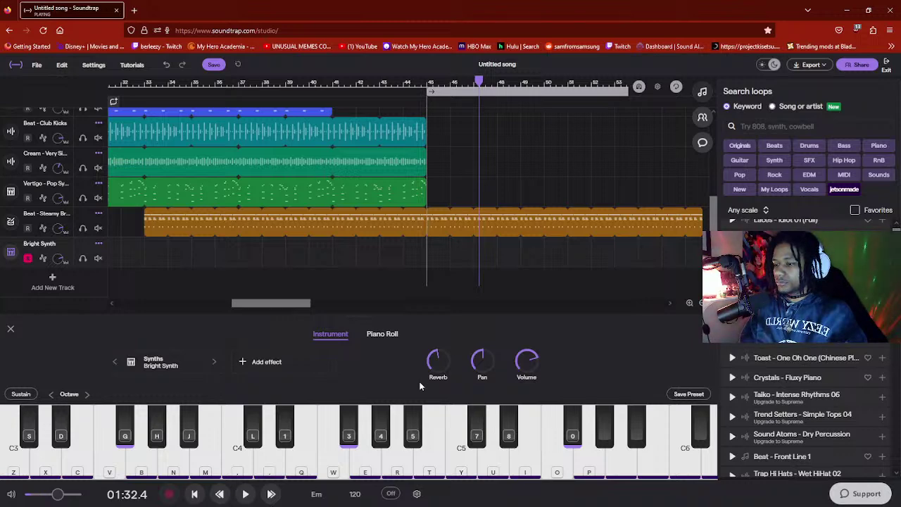
# - Try out melody ideas with single notes between G3 and C4 on the Bright Synth without recording
pyautogui.press('n')
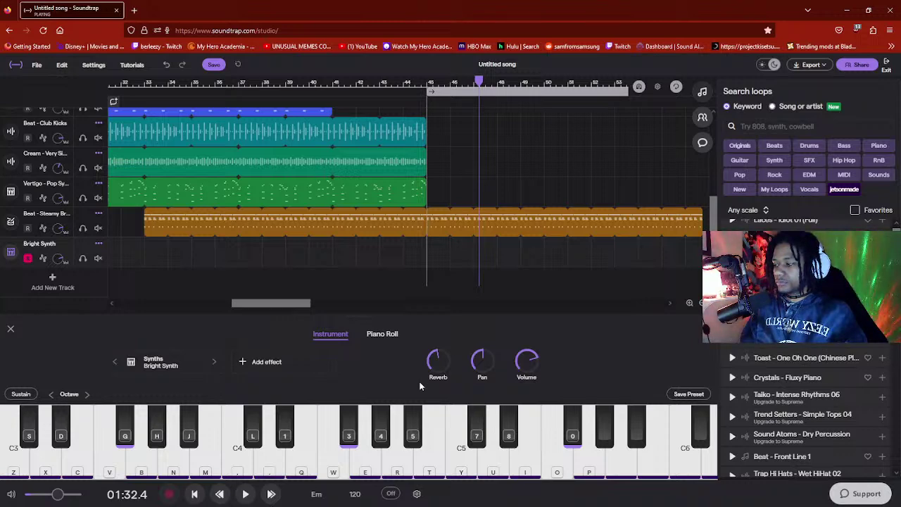
pyautogui.press('b')
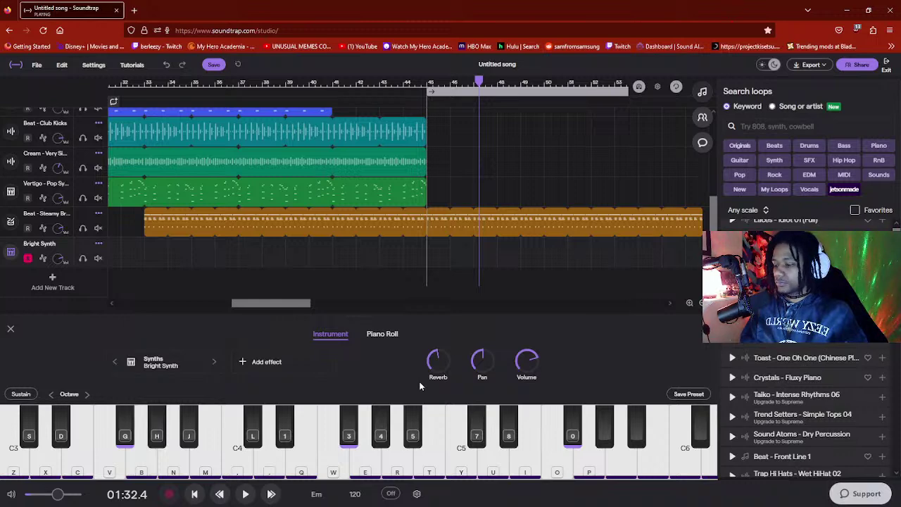
pyautogui.press('h')
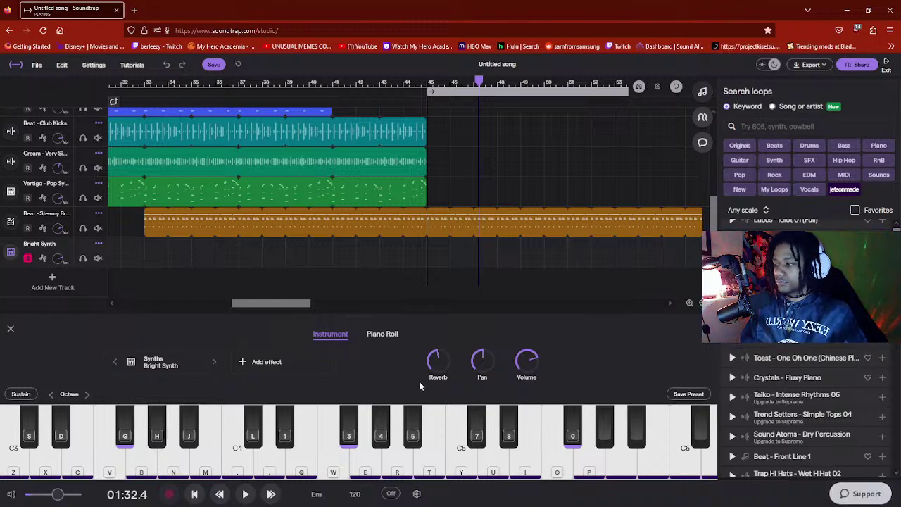
pyautogui.press('m')
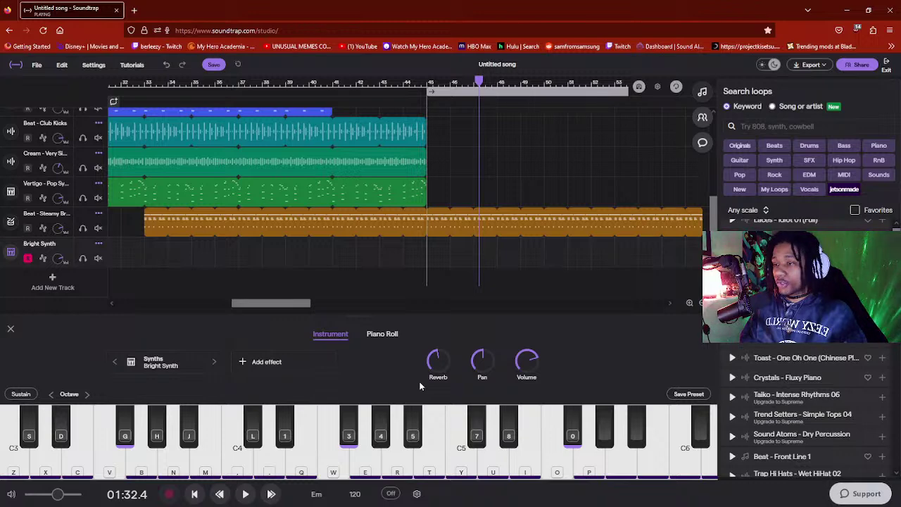
pyautogui.press('h')
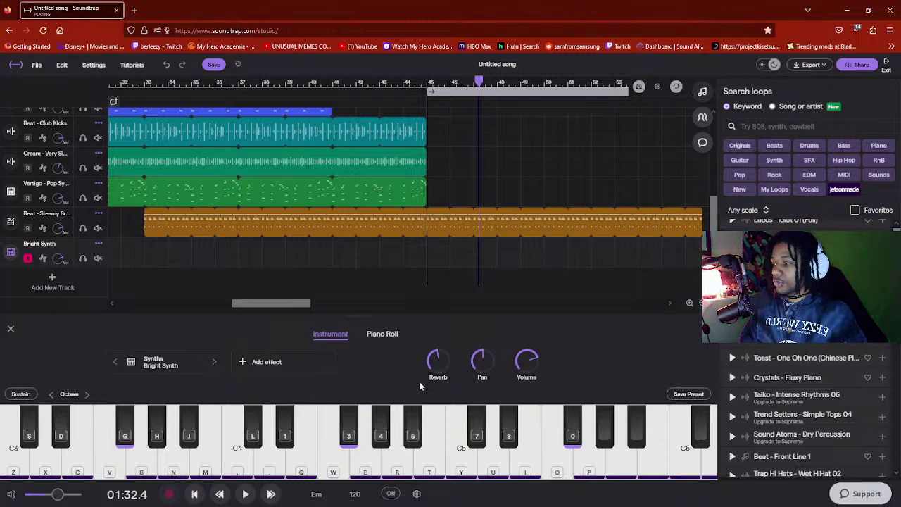
pyautogui.press('b')
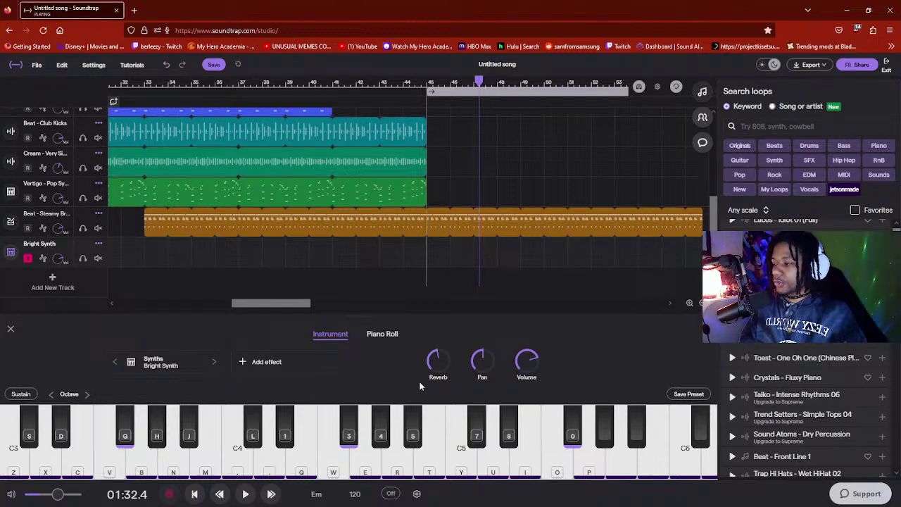
pyautogui.press('h')
pyautogui.press('b')
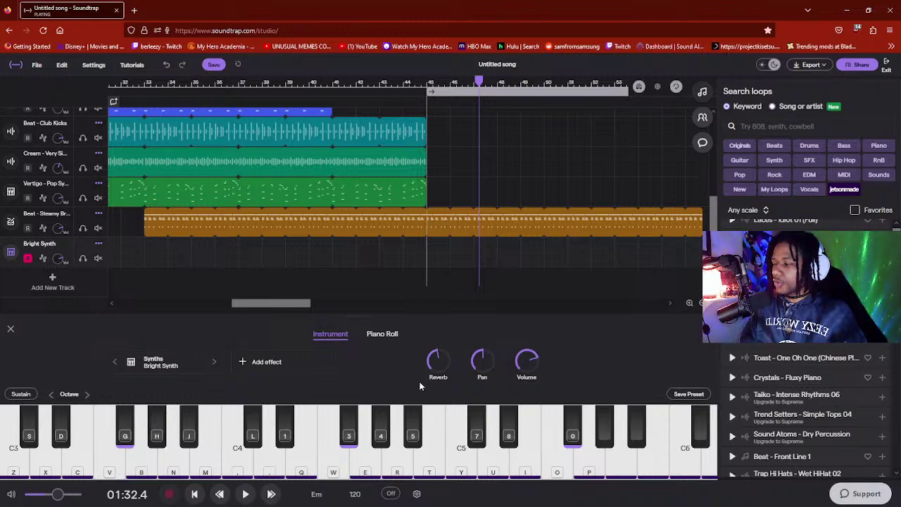
pyautogui.press('b')
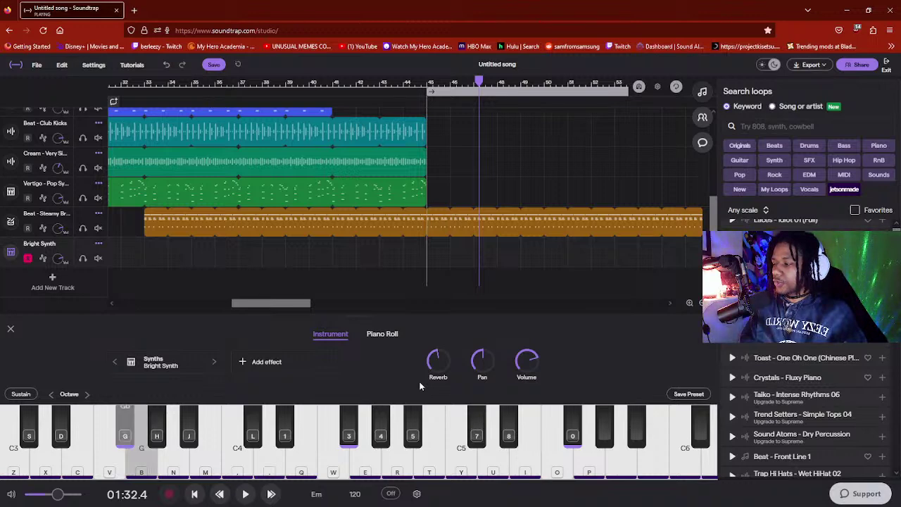
pyautogui.press('j')
pyautogui.press('b')
pyautogui.press('h')
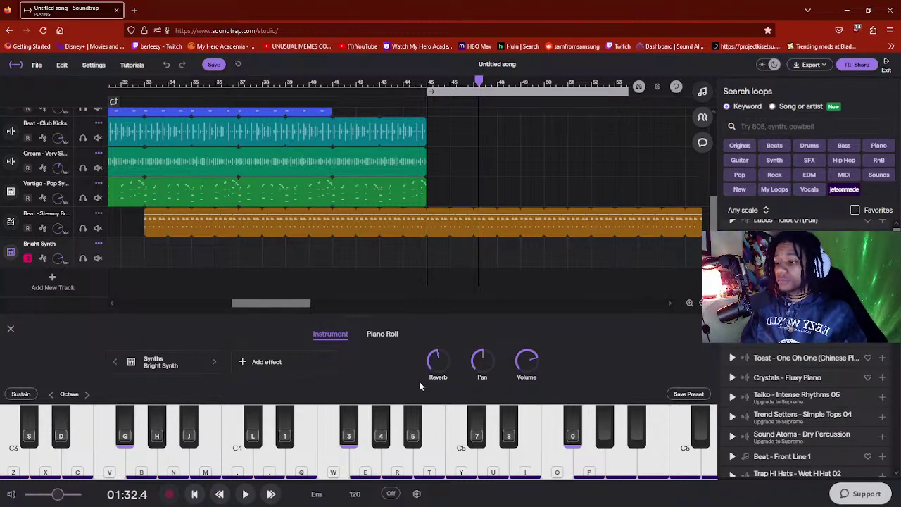
pyautogui.press('j')
pyautogui.press(',')
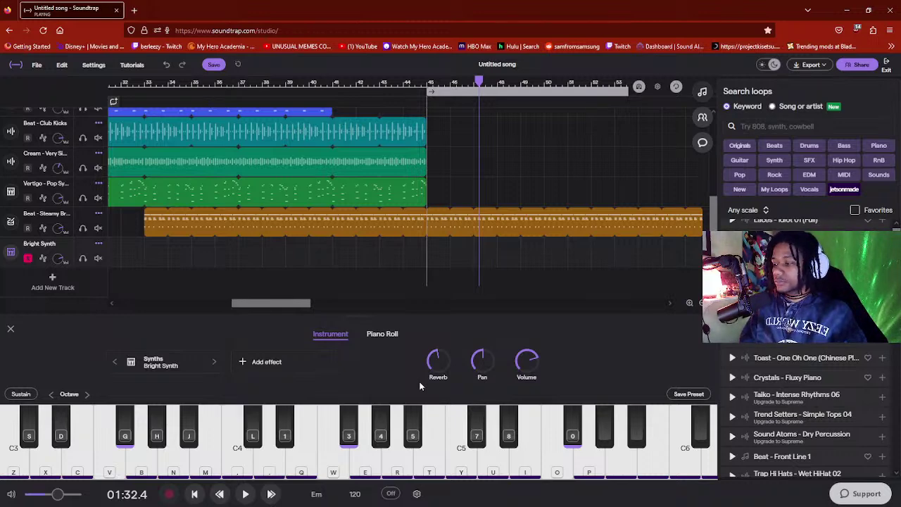
# - Try out more melody ideas with single notes between F3 and F4 on the Bright Synth while the song is stopped
pyautogui.press('.')
pyautogui.press('w')
pyautogui.press('q')
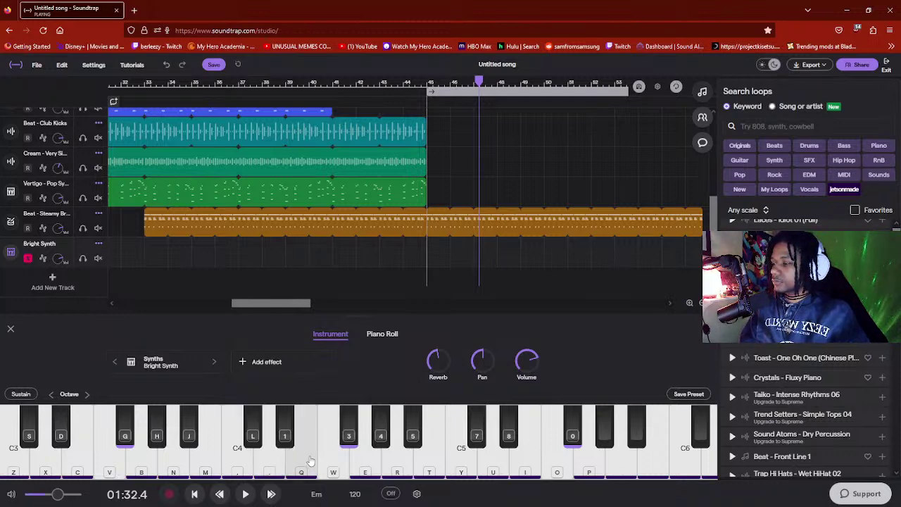
pyautogui.press('1')
pyautogui.click(141, 464)
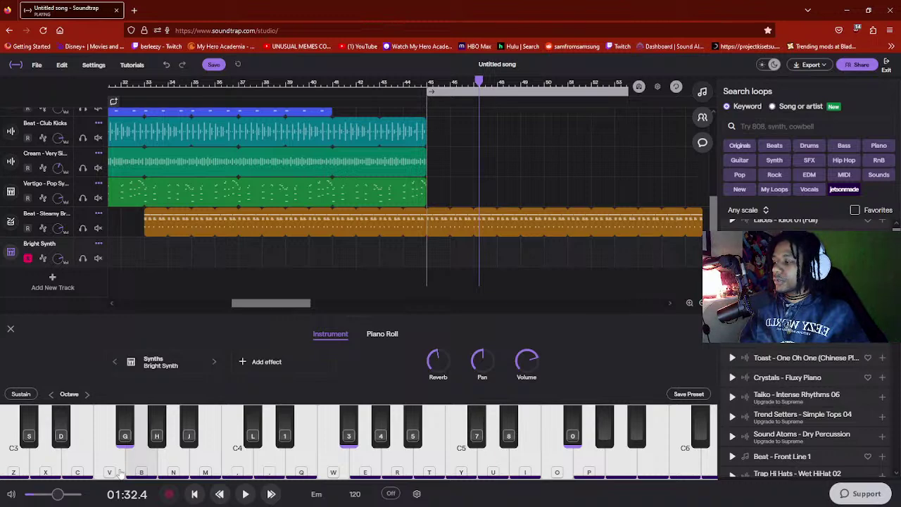
pyautogui.click(109, 470)
pyautogui.click(140, 461)
pyautogui.click(187, 432)
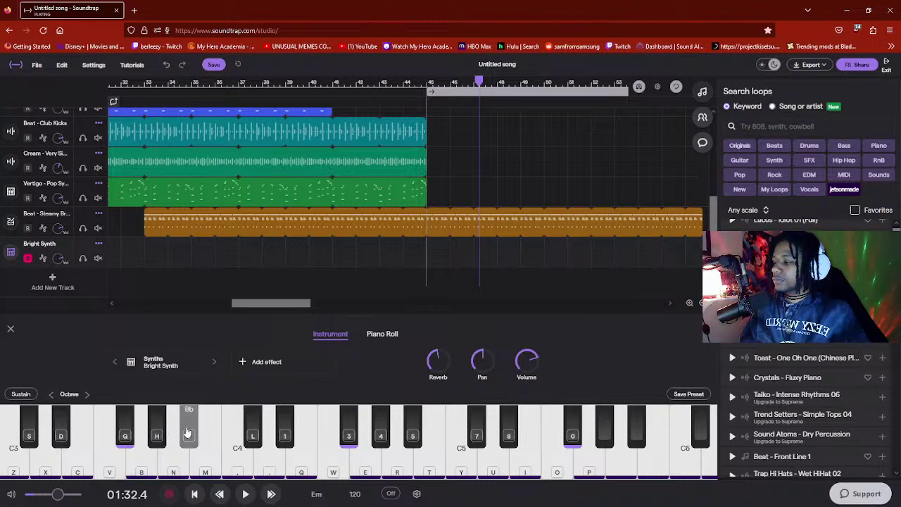
pyautogui.click(239, 452)
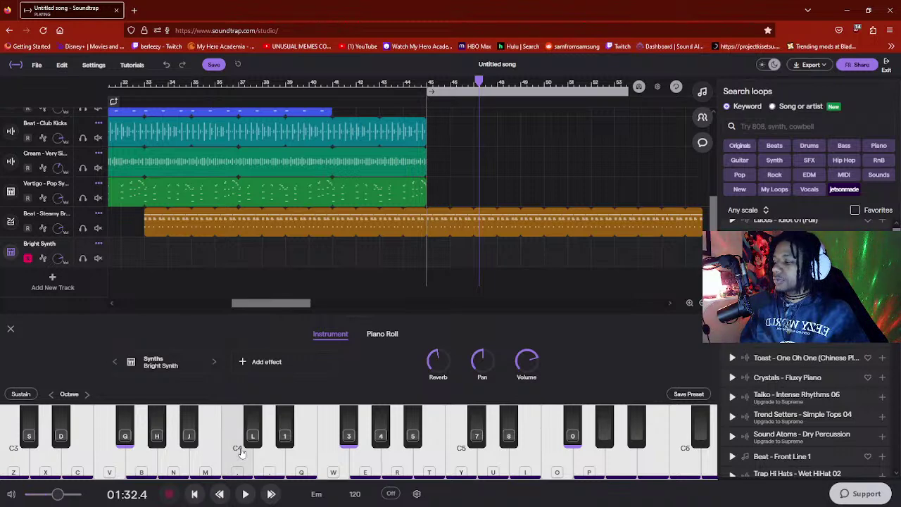
pyautogui.click(141, 459)
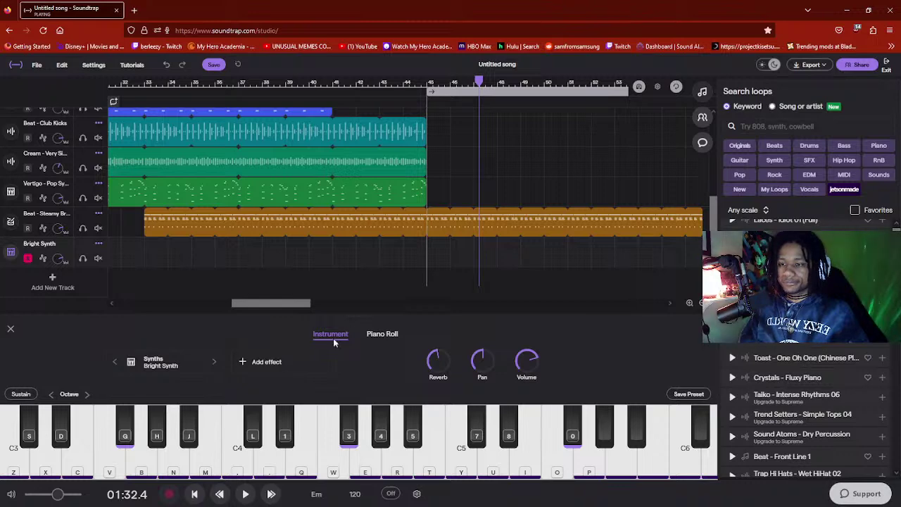
# - Play the song from bar 45 and try the notes A3, G3 and B3 on the Bright Synth along with it
pyautogui.press('space')
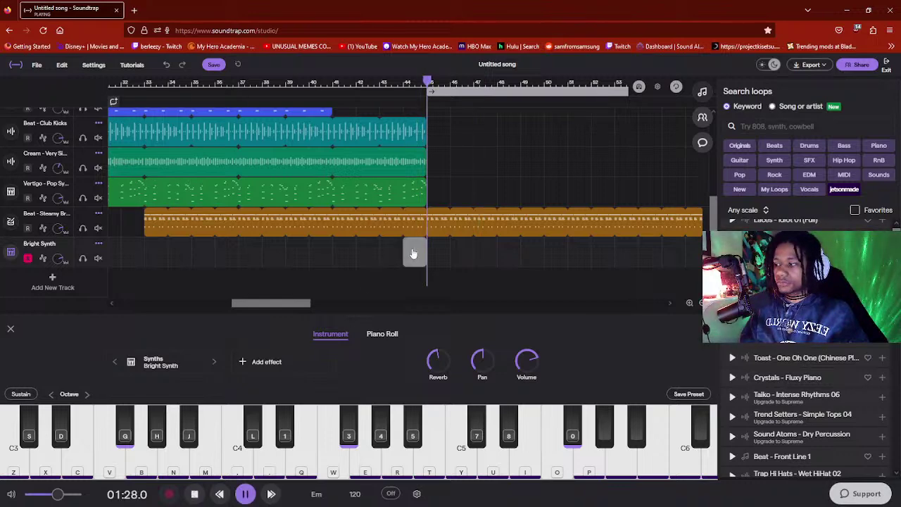
pyautogui.press('n')
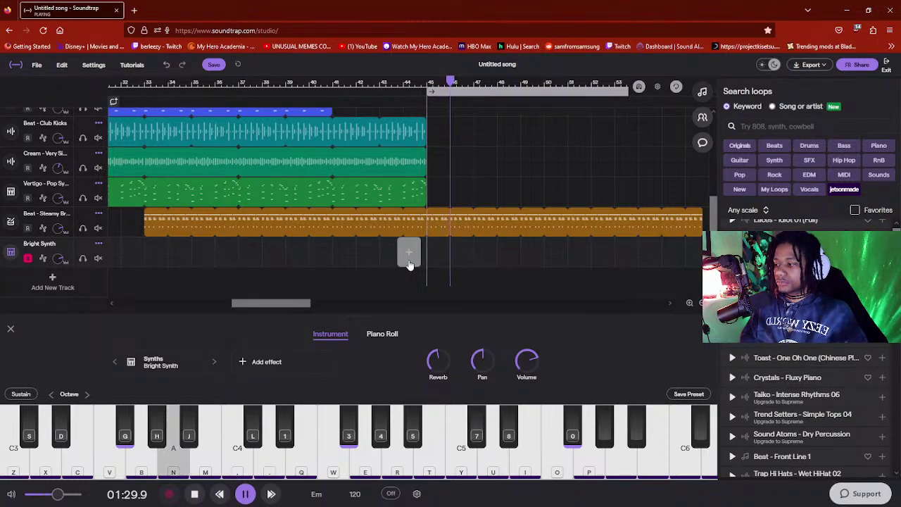
pyautogui.press('b')
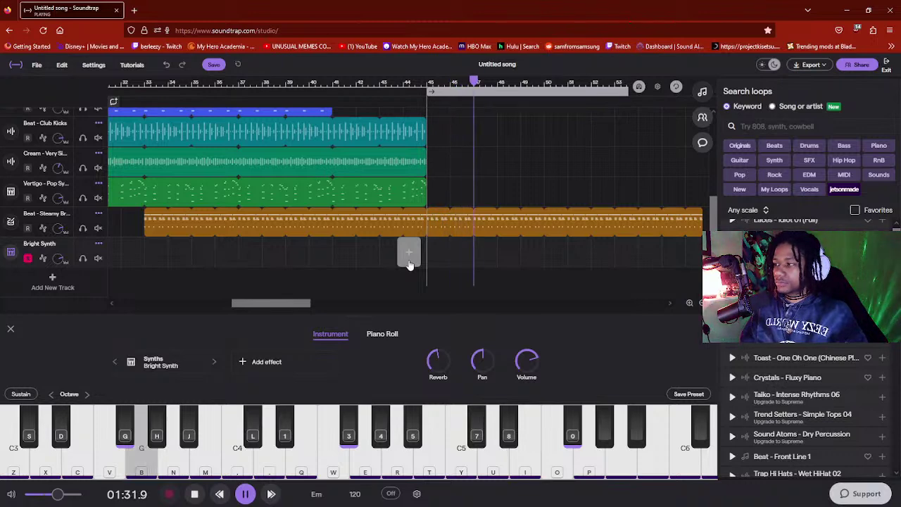
pyautogui.press('m')
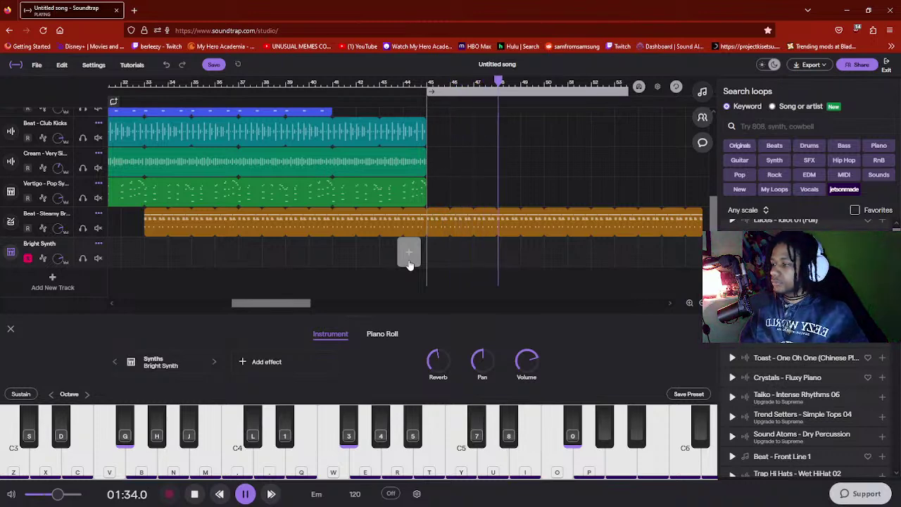
# - Lower the Bright Synth's reverb, try low notes around F3 up to about bar 51, and stop after returning to bar 45
pyautogui.moveTo(436, 359); pyautogui.dragTo(429, 366)
pyautogui.press('t')
pyautogui.press('v')
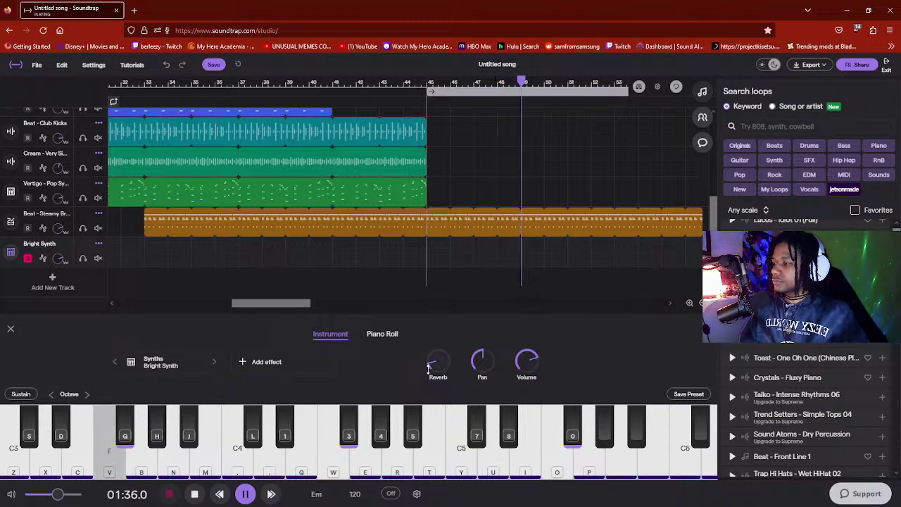
pyautogui.press('c')
pyautogui.press('v')
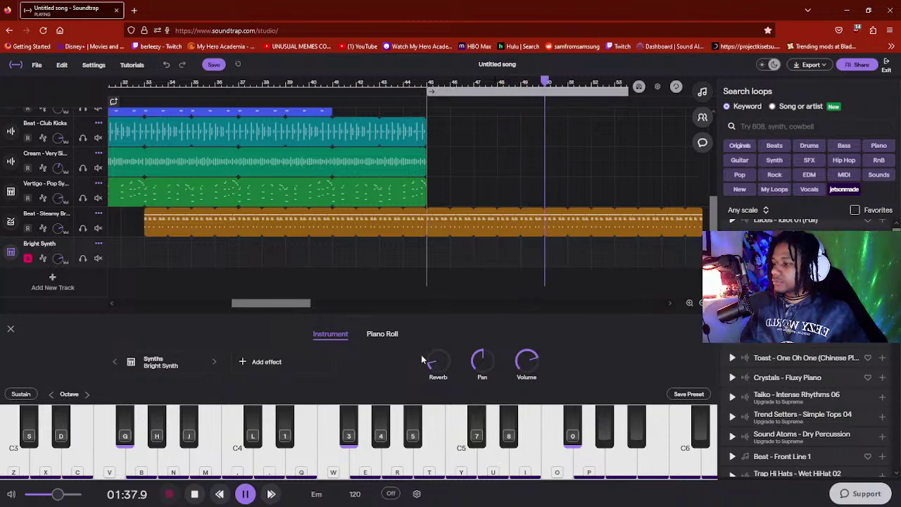
pyautogui.press('v')
pyautogui.press('s')
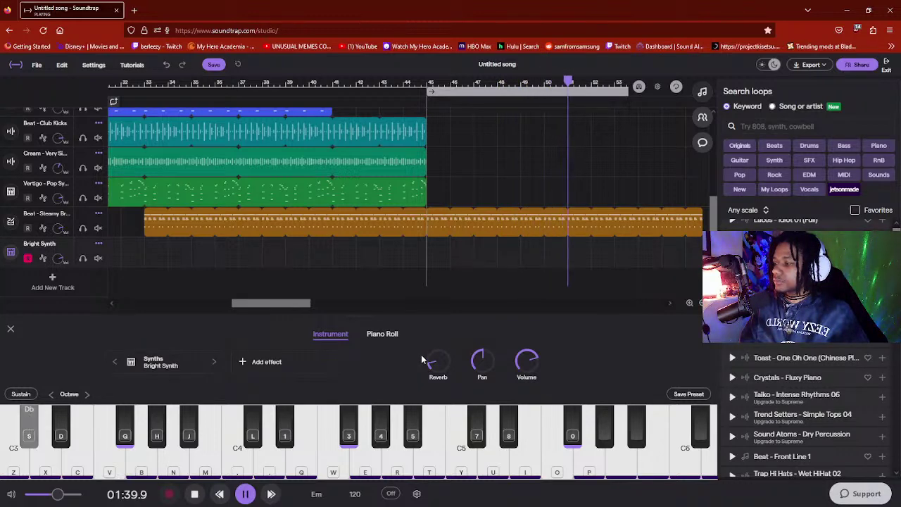
pyautogui.press('b')
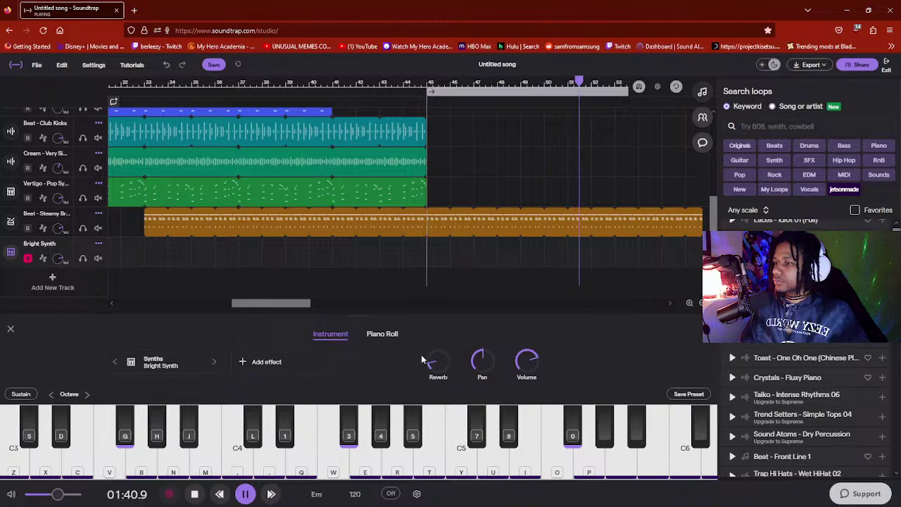
pyautogui.click(427, 82)
pyautogui.press('space')
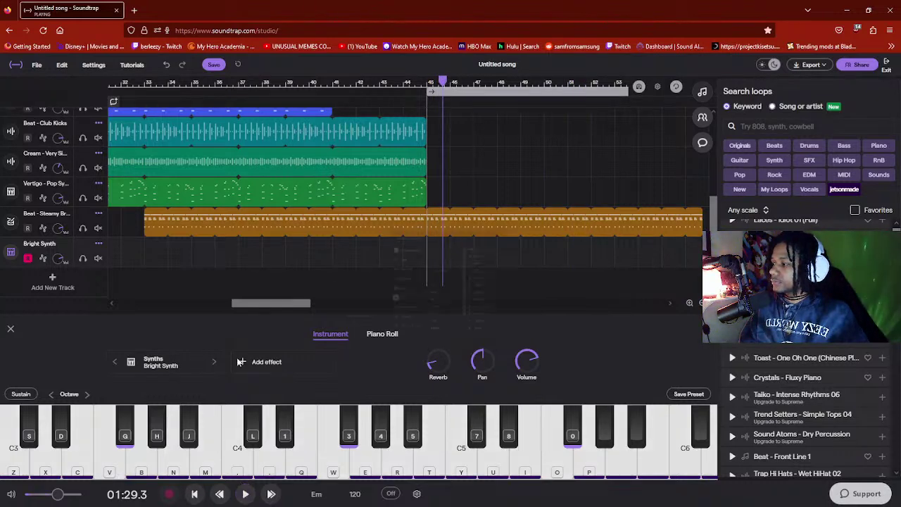
# - Advance the synth track's preset through Caramel Stabs and Chicago Chord to Club Fifths, and test it with F3 and G3
pyautogui.click(217, 364)
pyautogui.click(215, 362)
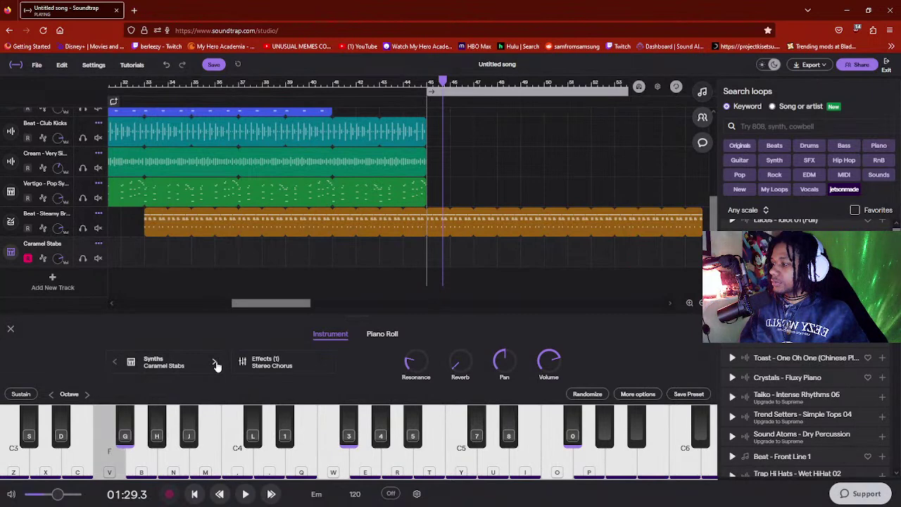
pyautogui.click(215, 363)
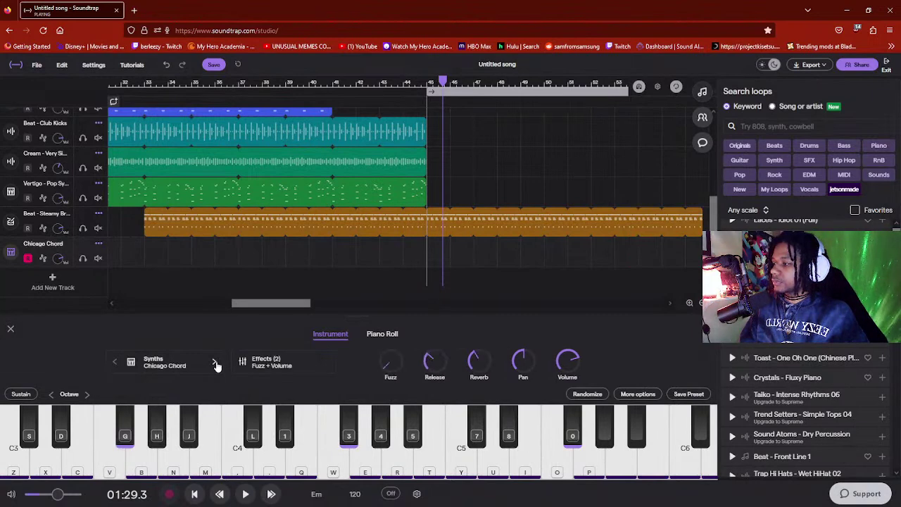
pyautogui.click(215, 363)
pyautogui.press('v')
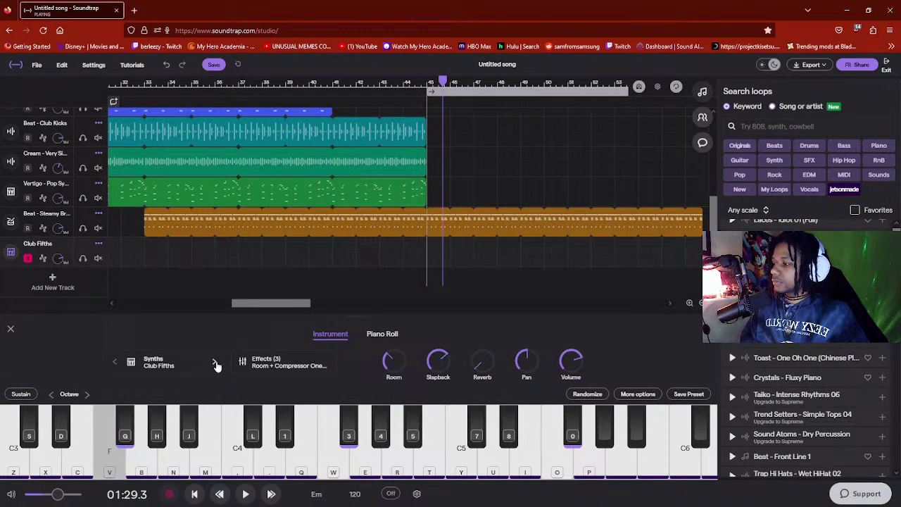
pyautogui.press('b')
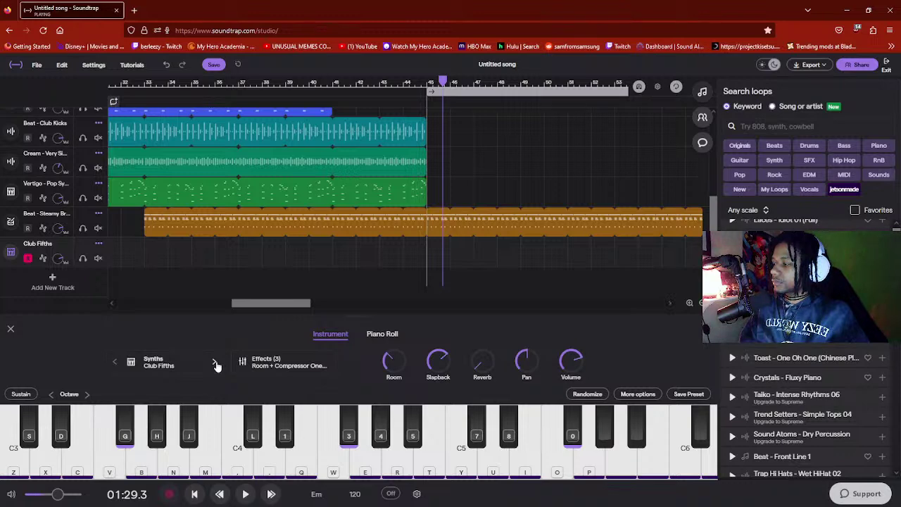
pyautogui.press('v')
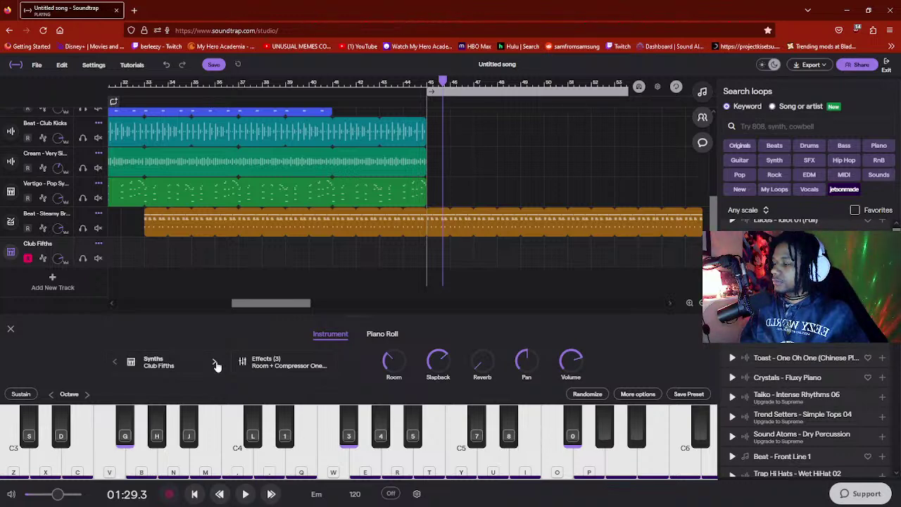
# - Play the song to about bar 49 while trying an F3 and G3 pattern on Club Fifths
pyautogui.press('space')
pyautogui.press('b')
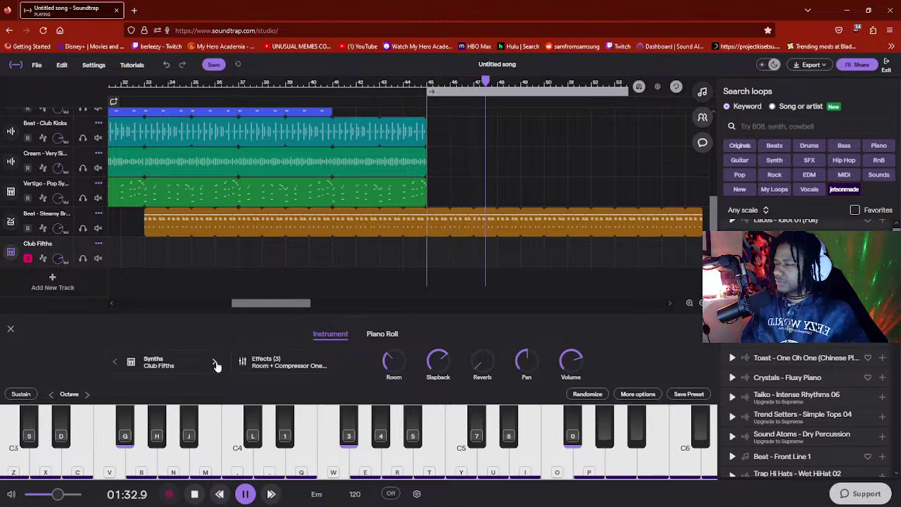
pyautogui.press('v')
pyautogui.press('v')
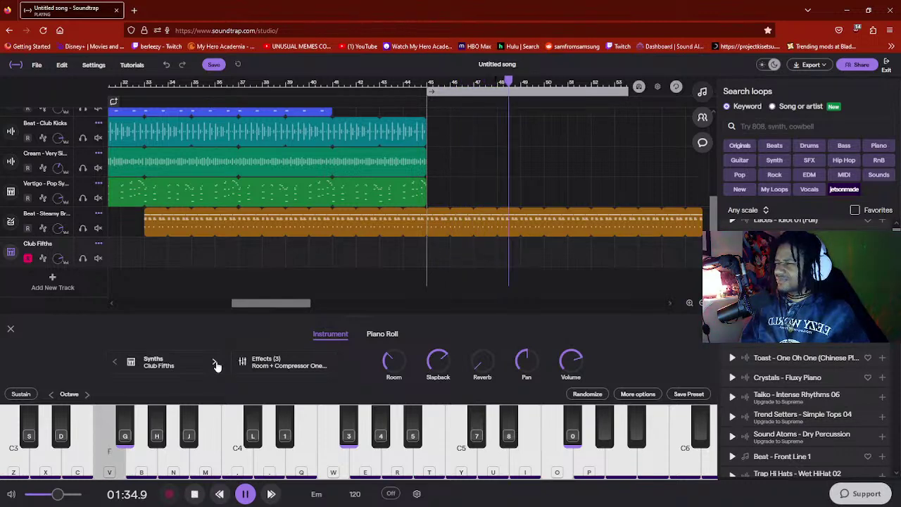
pyautogui.press('b')
pyautogui.press('v')
pyautogui.press('v')
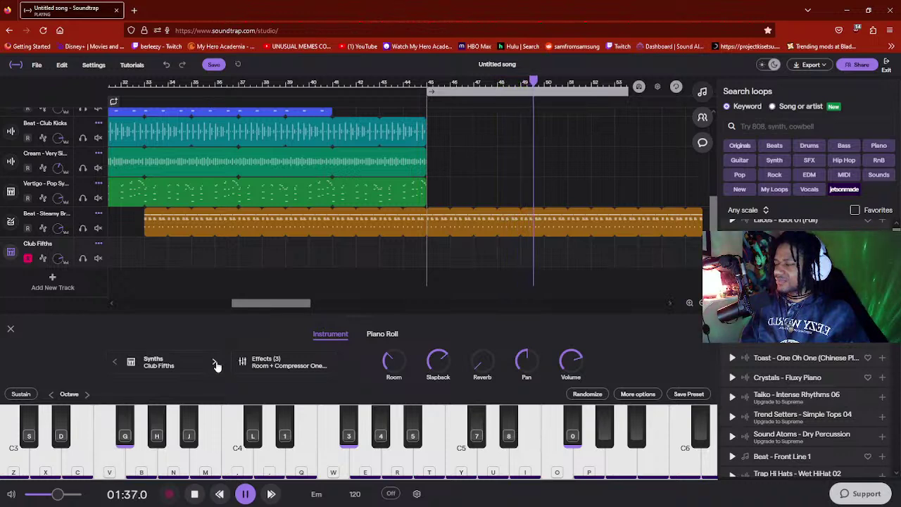
# - Audition the Cobalt Mallets, Cobra and Console Choir presets with F3 and G3 over the playback from bar 45
pyautogui.click(215, 363)
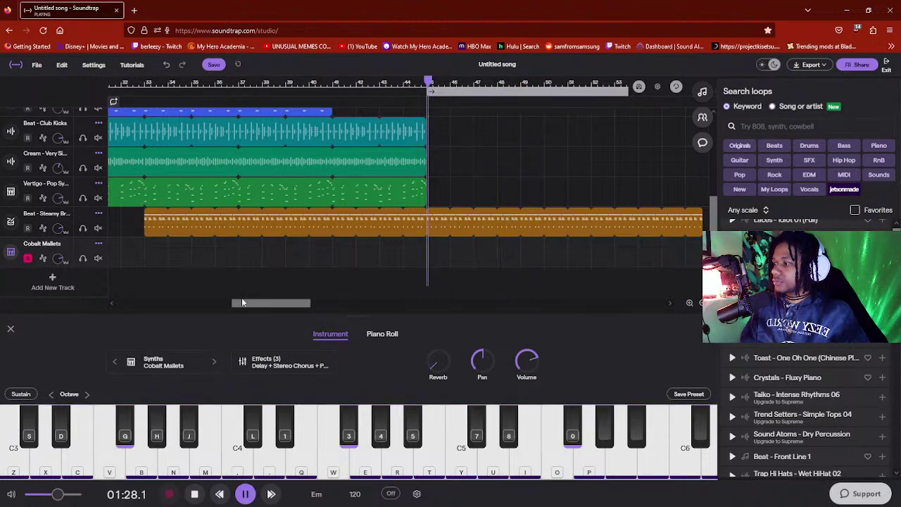
pyautogui.press('b')
pyautogui.click(215, 363)
pyautogui.press('v')
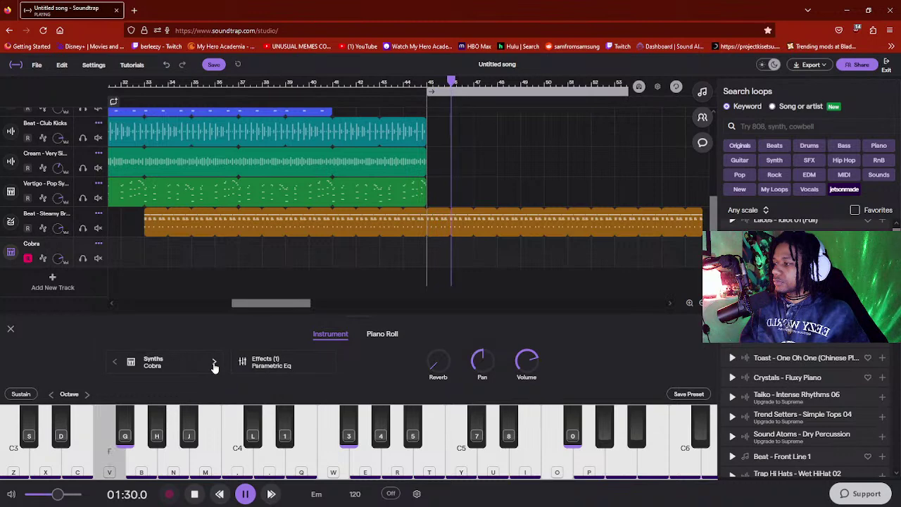
pyautogui.press('b')
pyautogui.click(214, 363)
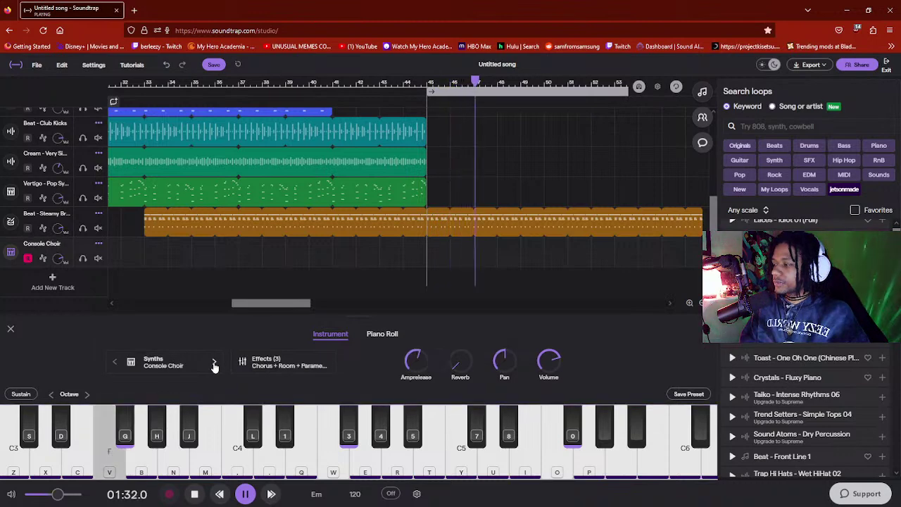
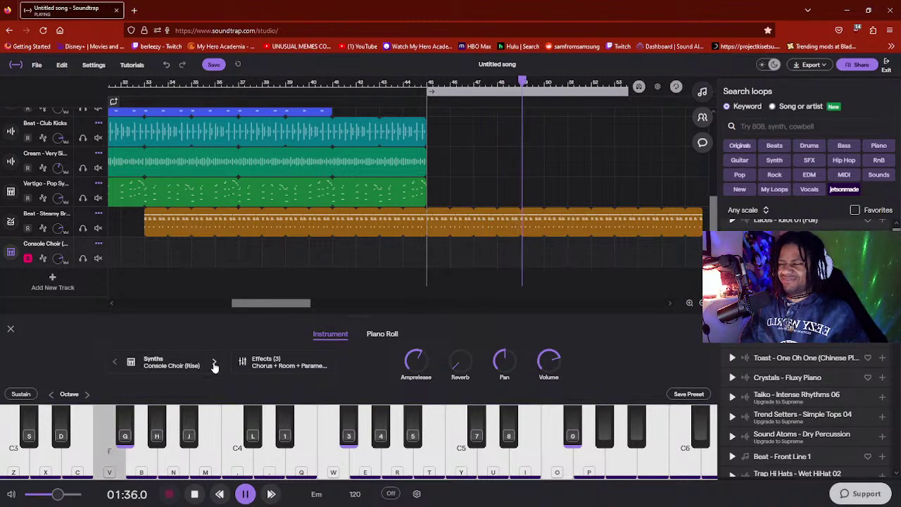
# - Audition the Crescent Rise, Cushy and Detuned Lo-fi presets over the beat, sounding F3 on Cushy and Detuned Lo-fi
pyautogui.click(214, 364)
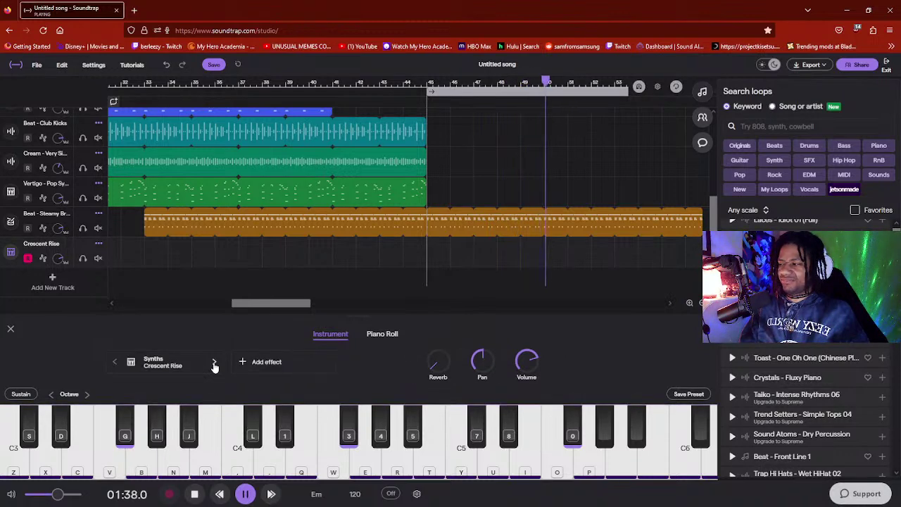
pyautogui.click(214, 364)
pyautogui.press('v')
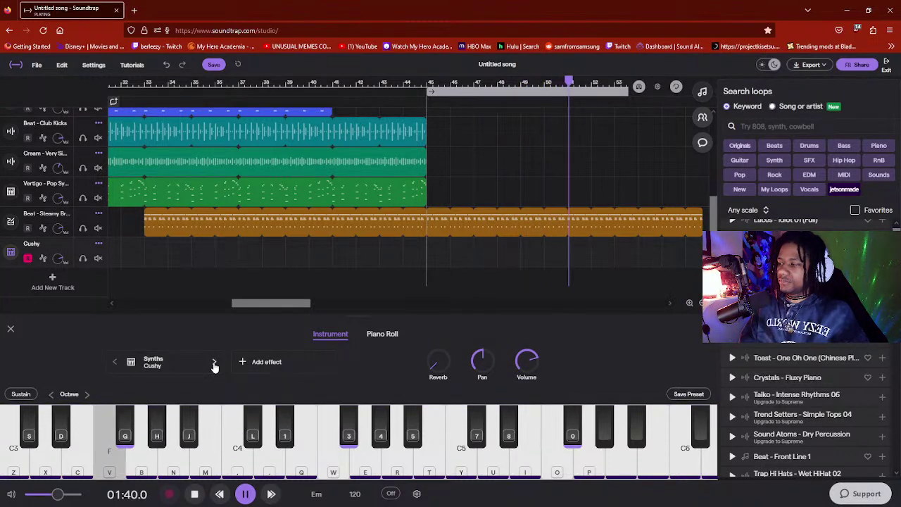
pyautogui.click(214, 363)
pyautogui.press('v')
pyautogui.press('v')
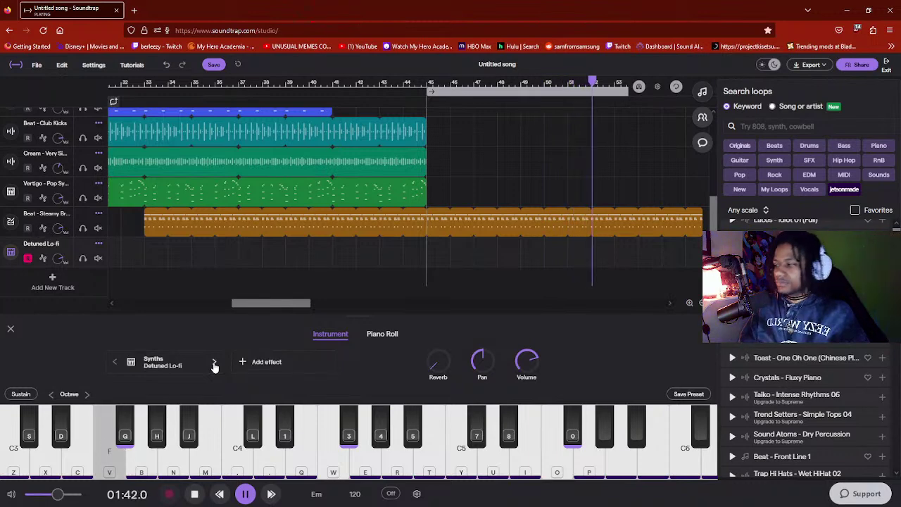
pyautogui.press('v')
# - Advance the preset through Elevator Piano to Fifth Stabs, test it with F3 and stop the playback
pyautogui.click(214, 363)
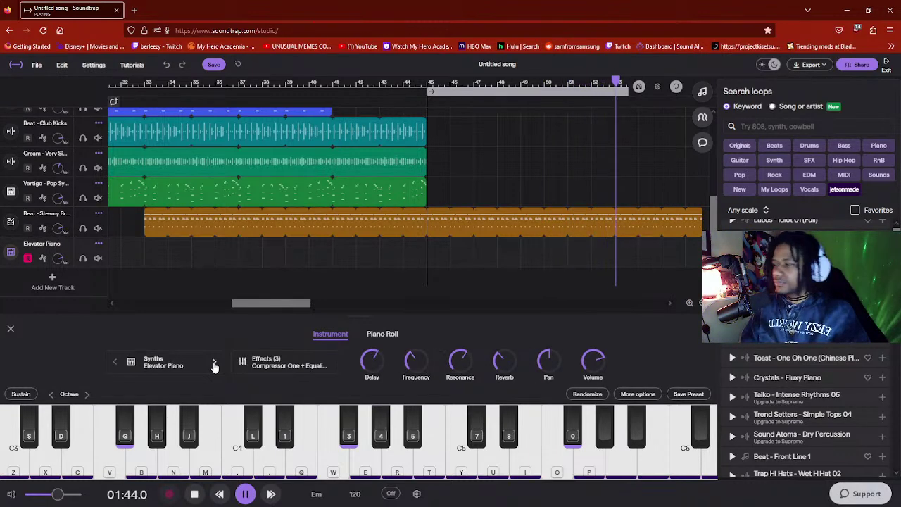
pyautogui.click(214, 364)
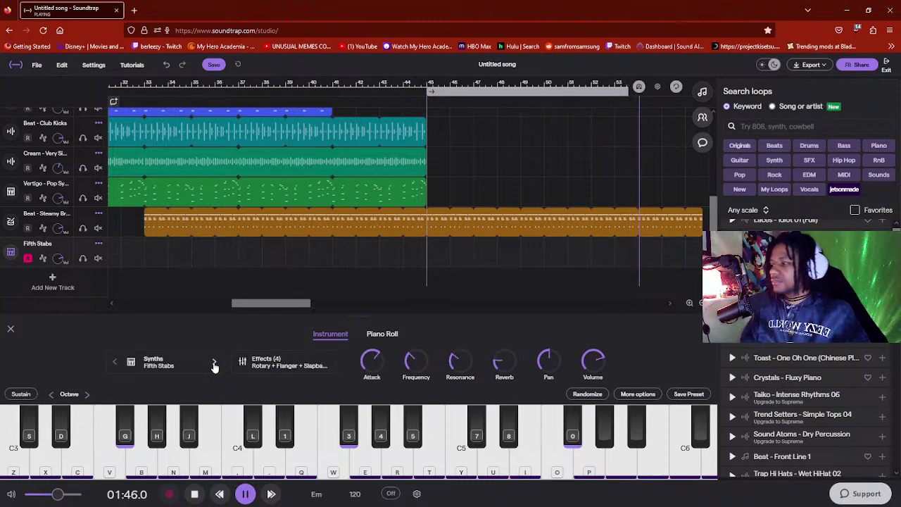
pyautogui.press('v')
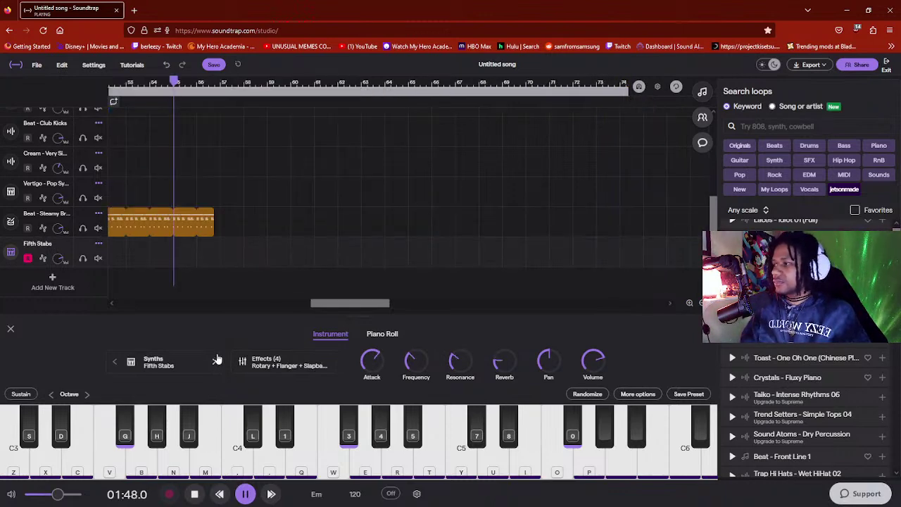
pyautogui.press('space')
# - Restart playback from bar 45 and advance the synth track's preset through Flopp to Flute Pizzish
pyautogui.moveTo(326, 302); pyautogui.dragTo(265, 304)
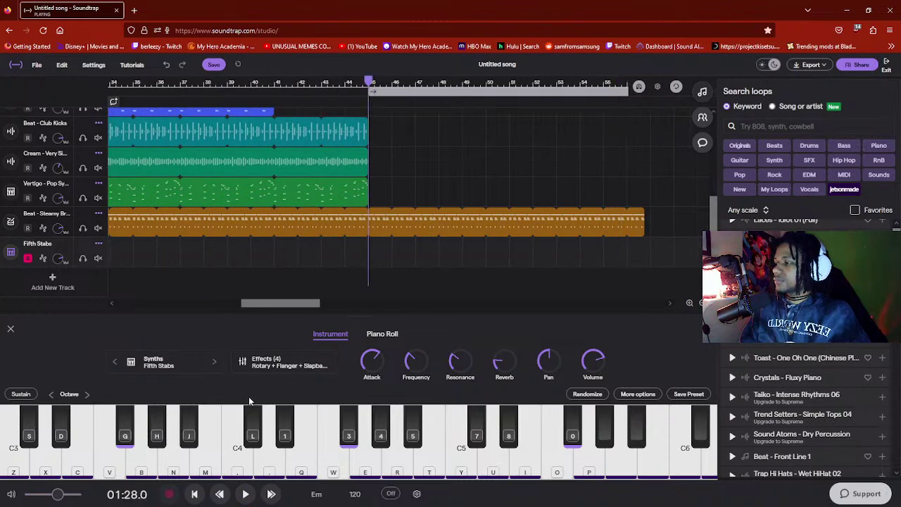
pyautogui.press('space')
pyautogui.click(214, 363)
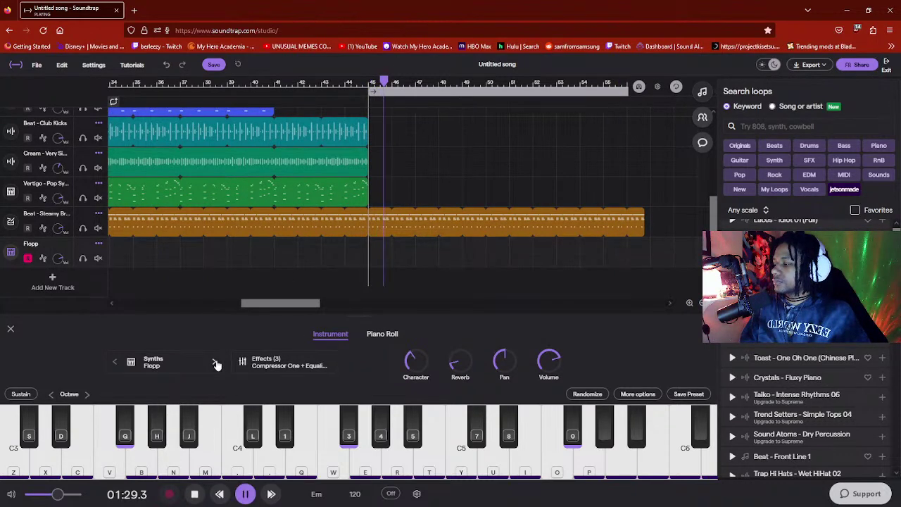
pyautogui.click(214, 363)
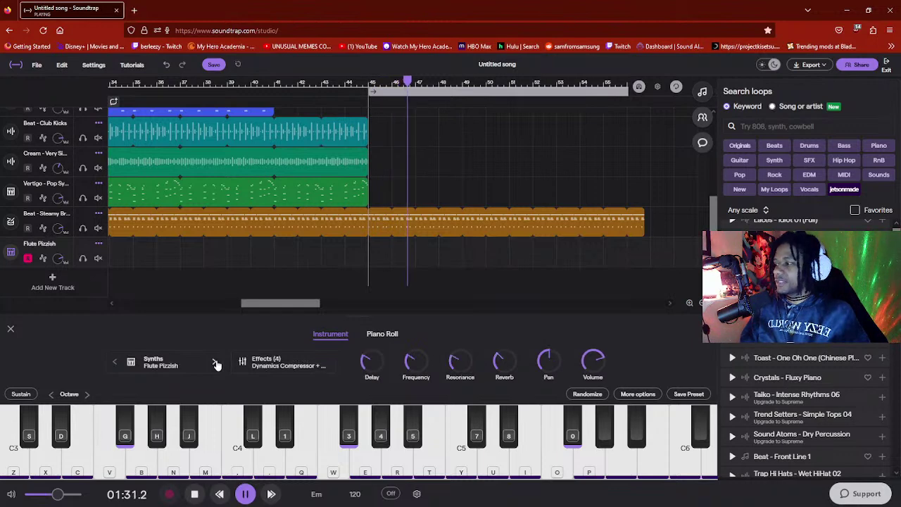
# - Advance the synth track's preset to Flutter Wave and audition it with F3 over the playback
pyautogui.click(215, 363)
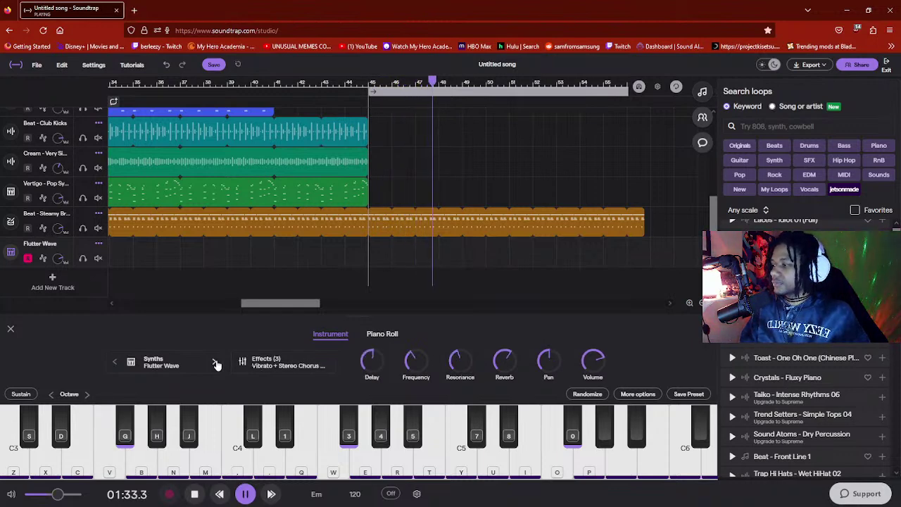
pyautogui.press('v')
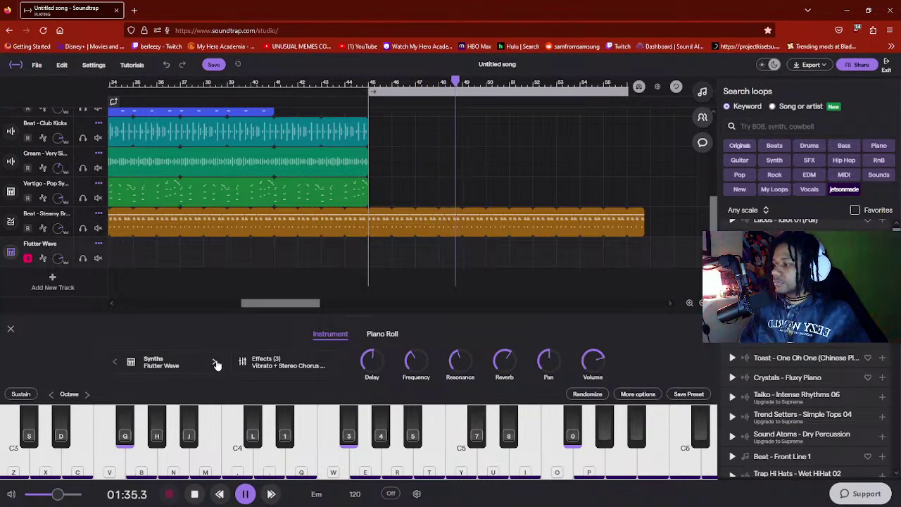
pyautogui.press('v')
pyautogui.press('v')
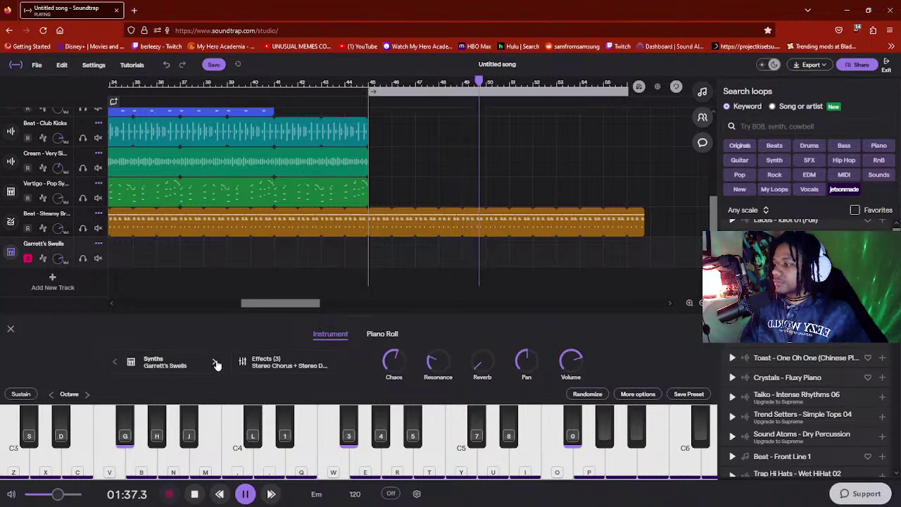
# - Advance the preset past Garrett's Swells to Harpish Heaven and test it with F3 and G3 over the beat
pyautogui.click(215, 363)
pyautogui.press('v')
pyautogui.press('v')
pyautogui.click(214, 364)
pyautogui.press('v')
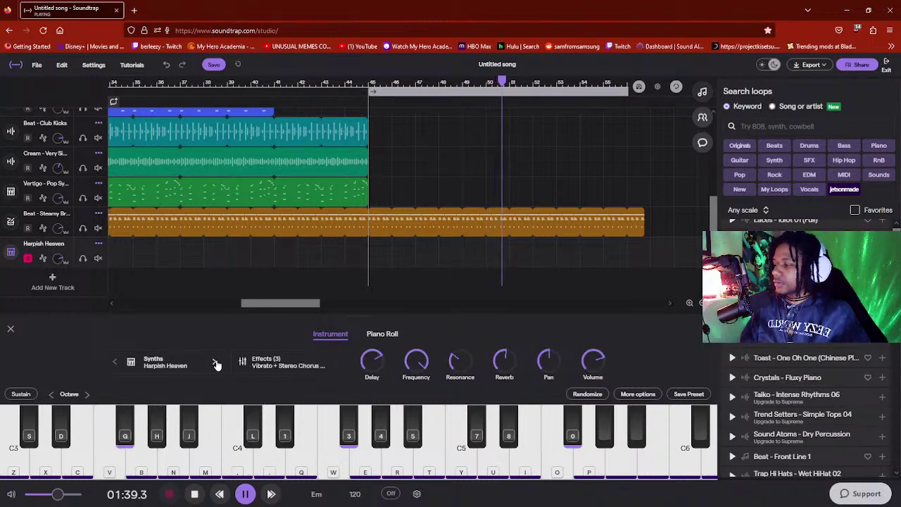
pyautogui.press('v')
pyautogui.press('v')
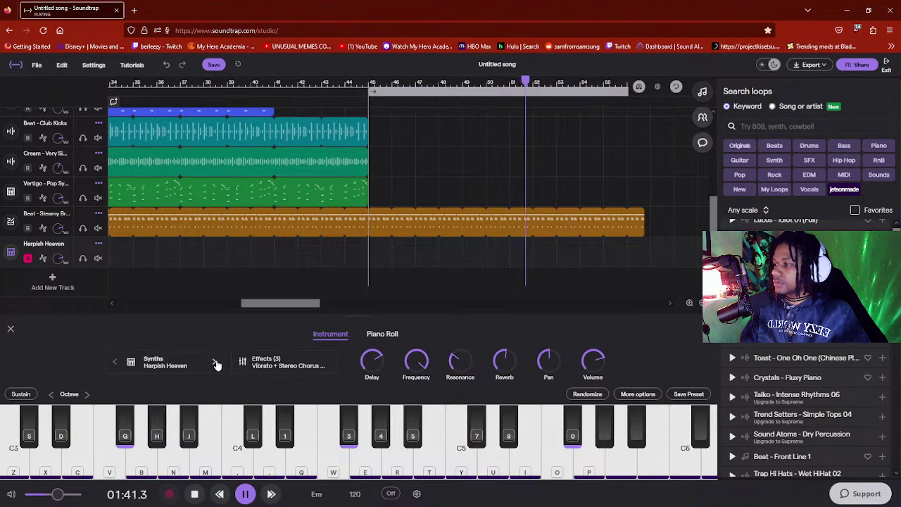
pyautogui.press('v')
pyautogui.press('b')
pyautogui.press('b')
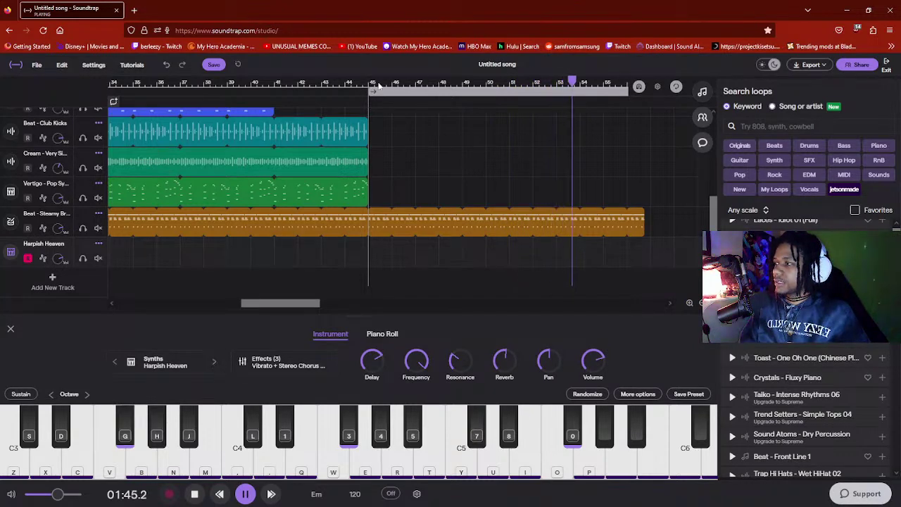
# - Try a Harpish Heaven melody using B3, G3, A3, F3 and Bb3 over the playback from bar 45
pyautogui.press('m')
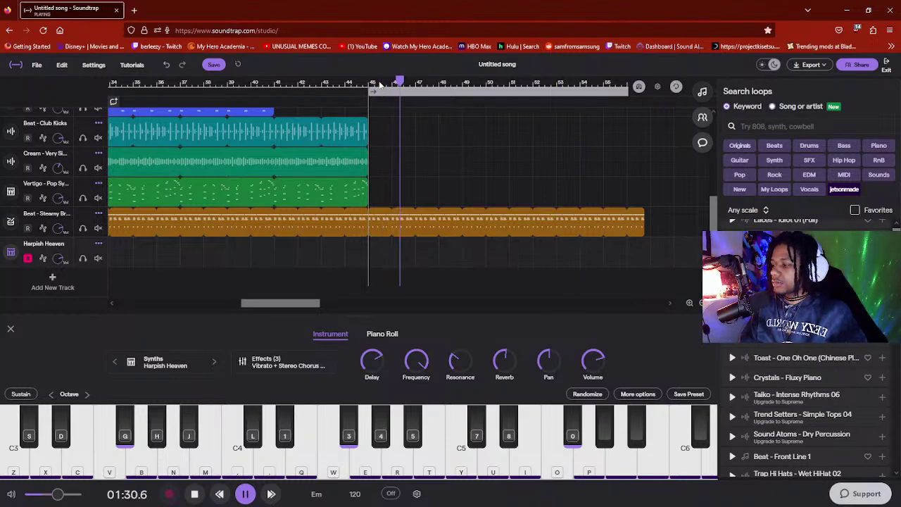
pyautogui.press('b')
pyautogui.press('m')
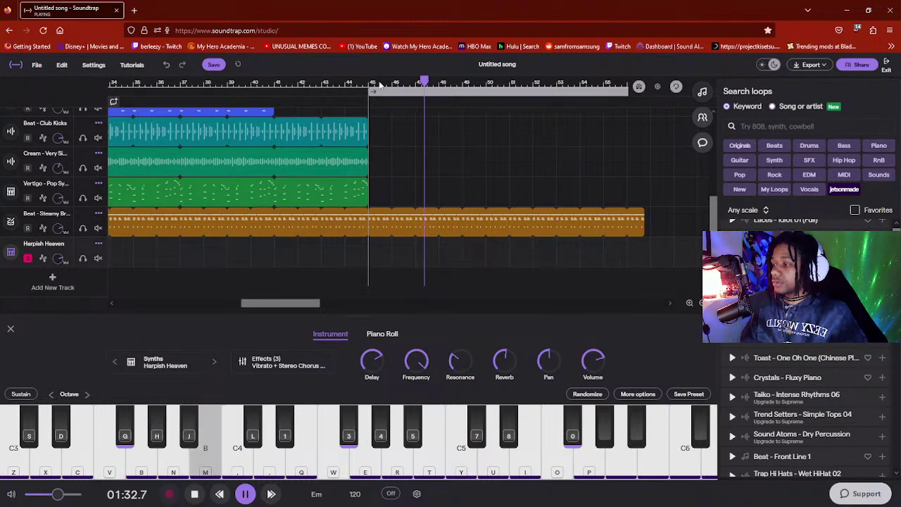
pyautogui.press('n')
pyautogui.press('v')
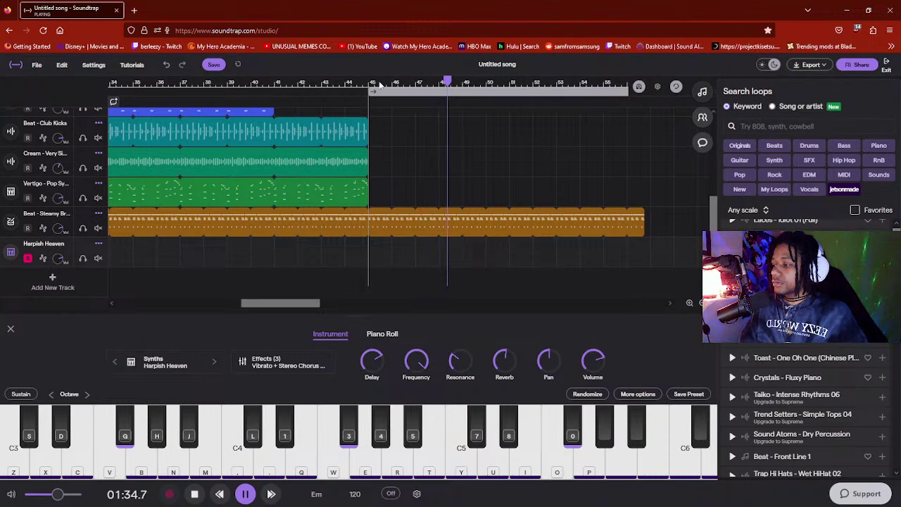
pyautogui.press('m')
pyautogui.press('j')
pyautogui.press('j')
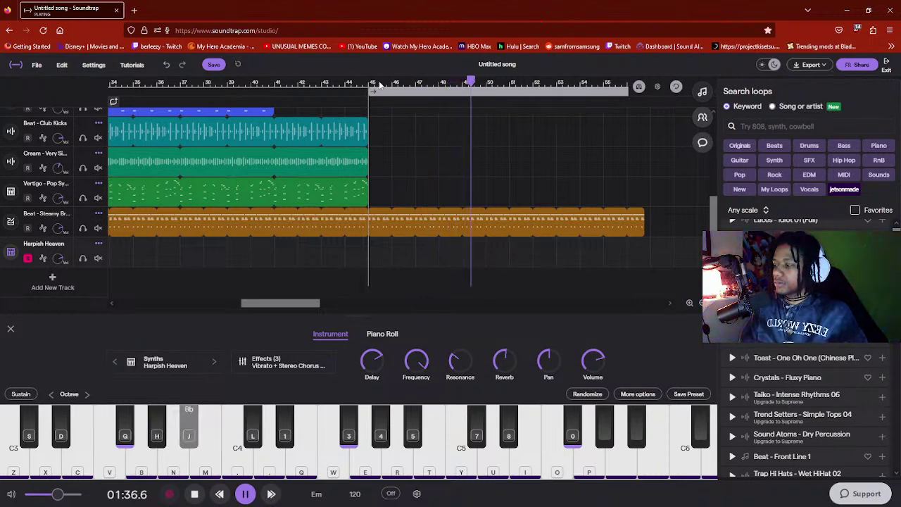
# - Continue the melody with Ab3, G3 and B3, then descend through F3 and E3 to D3
pyautogui.press('h')
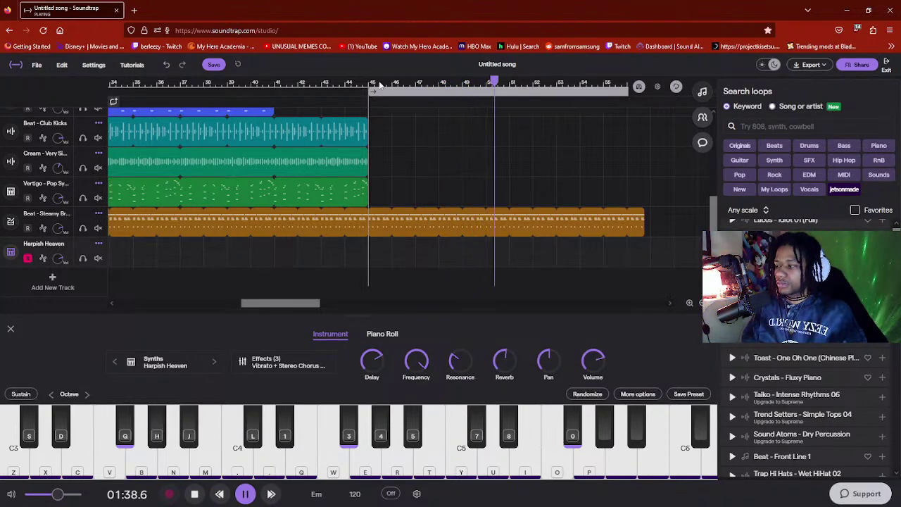
pyautogui.press('h')
pyautogui.press('b')
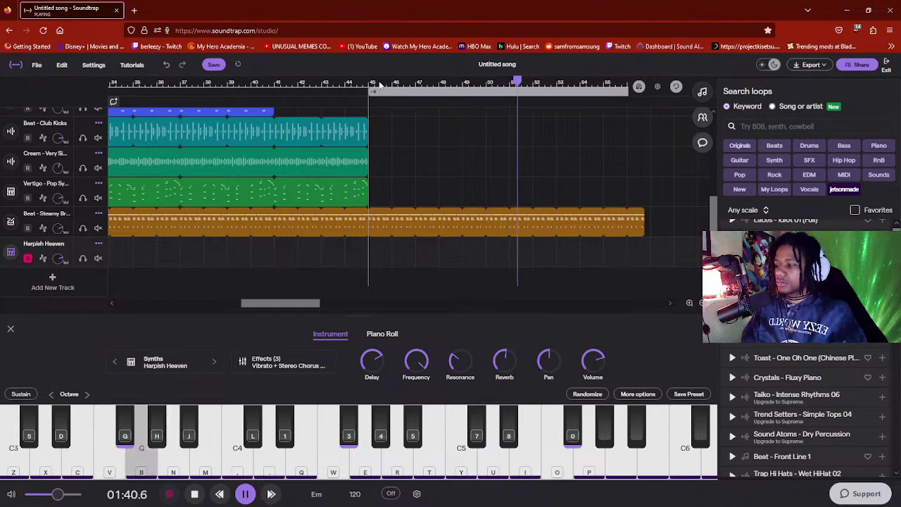
pyautogui.press('h')
pyautogui.press('b')
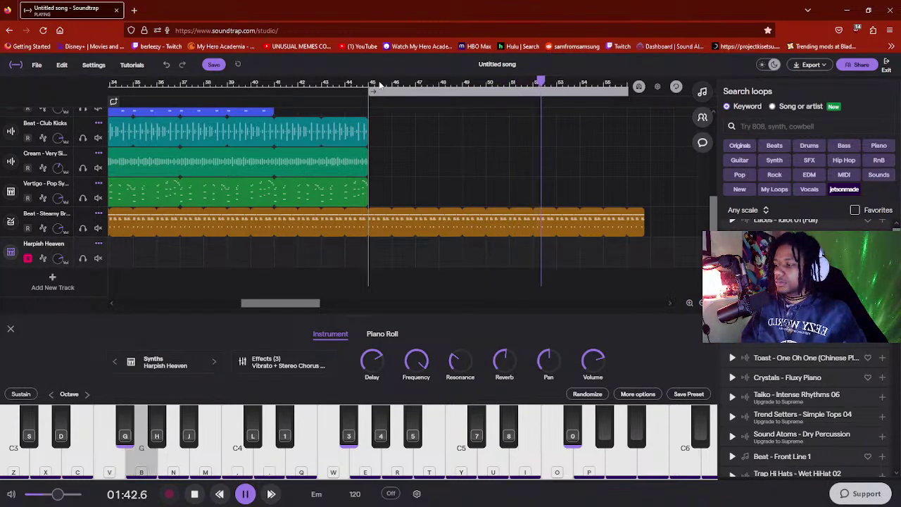
pyautogui.press('m')
pyautogui.press('h')
pyautogui.press('v')
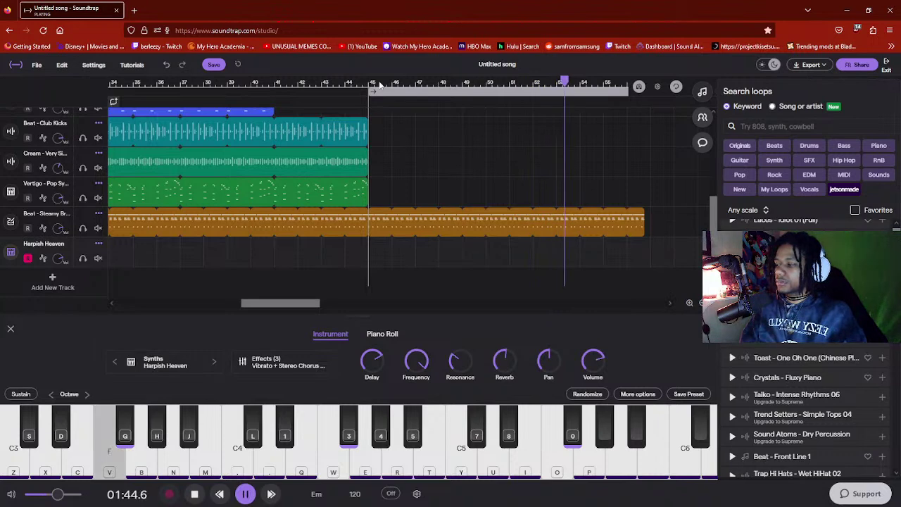
pyautogui.press('c')
pyautogui.press('x')
pyautogui.press('c')
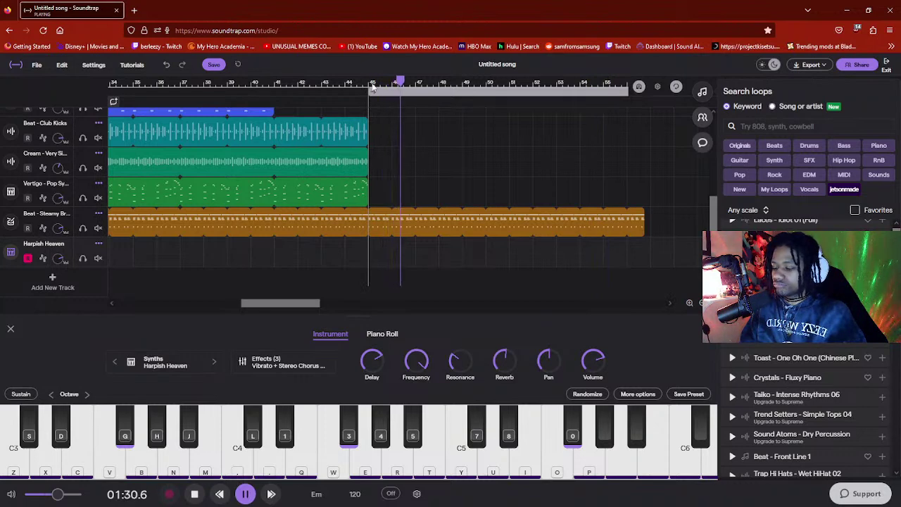
# - Restart playback from bar 45 and try higher notes A4, C5, G4, E5 and D5 with low A3, F3 and E3
pyautogui.press('r')
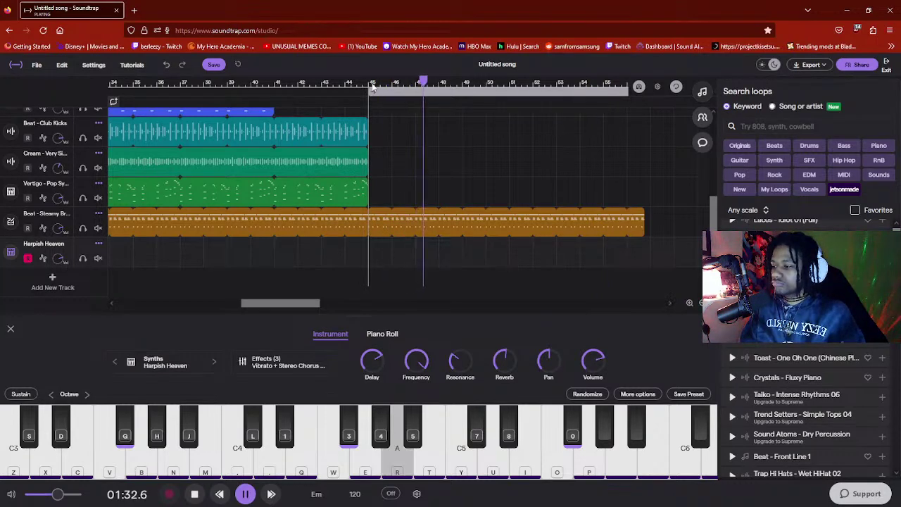
pyautogui.press('y')
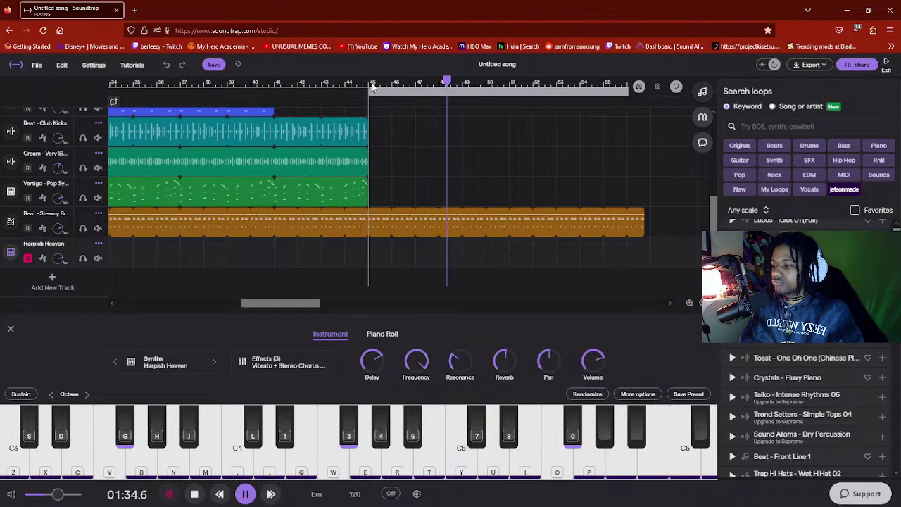
pyautogui.press('r')
pyautogui.press('e')
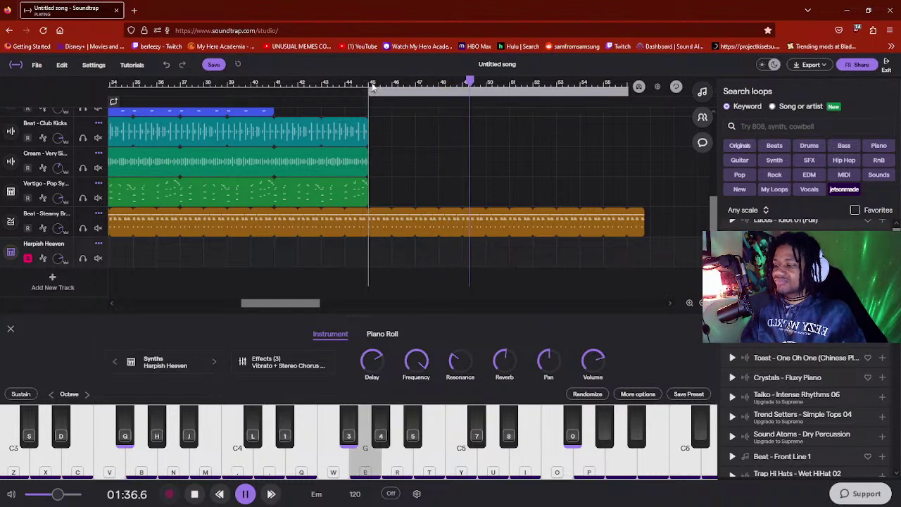
pyautogui.press('i')
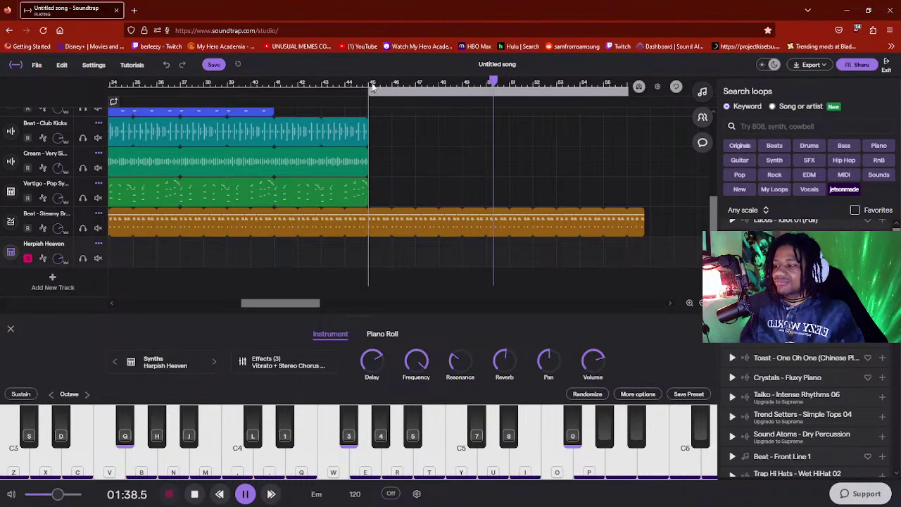
pyautogui.press('n')
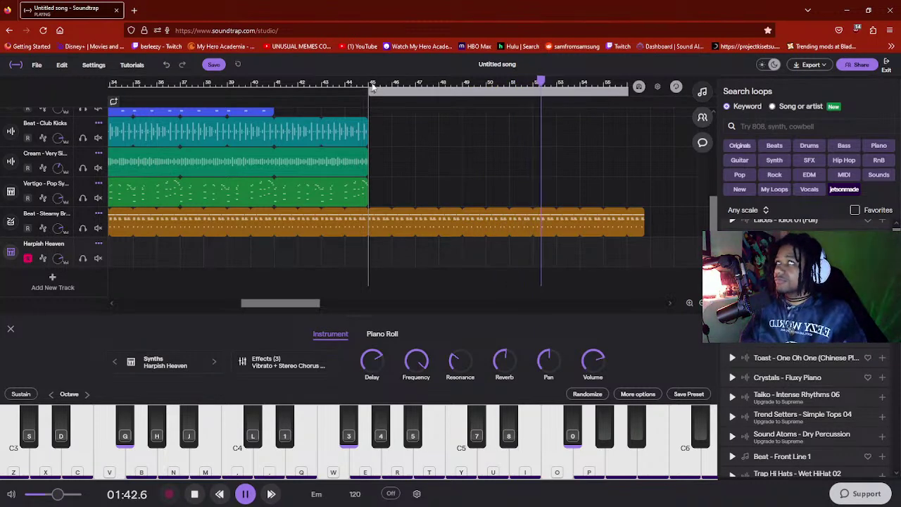
pyautogui.press('e')
pyautogui.press('u')
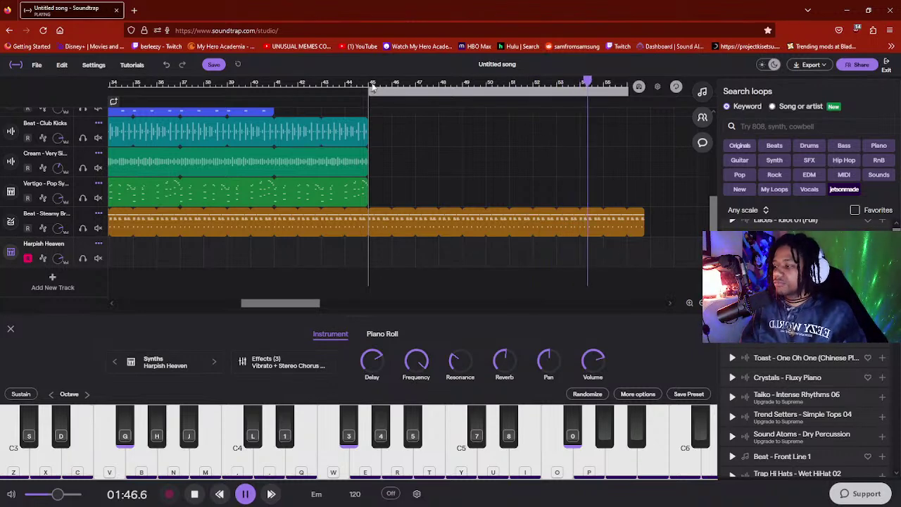
pyautogui.press('v')
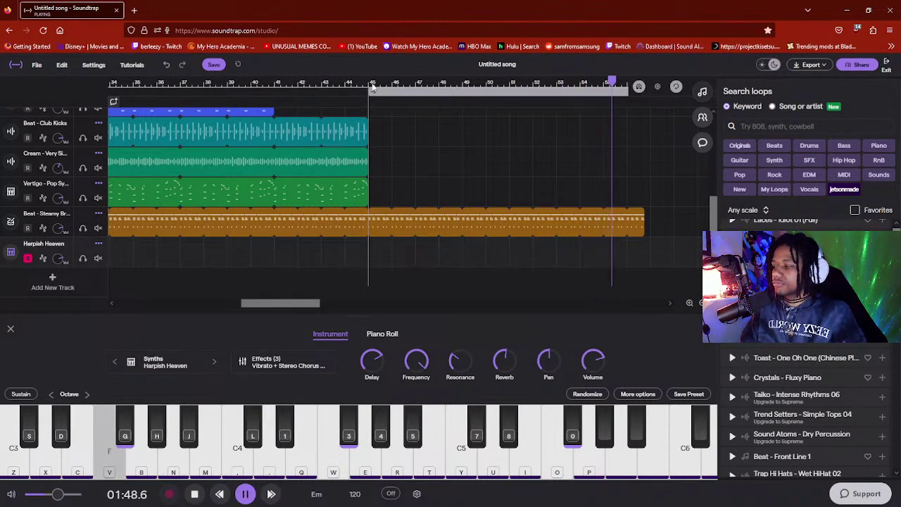
pyautogui.press('c')
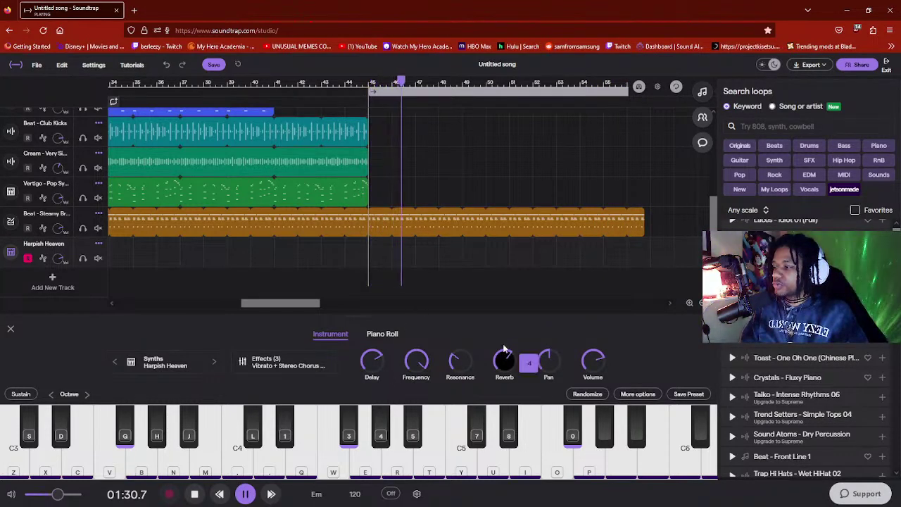
# - Raise Harpish Heaven's reverb and try E3–A3 and F3–A3 chords with E5 and D5 accents from bar 45
pyautogui.press('c')
pyautogui.press('n')
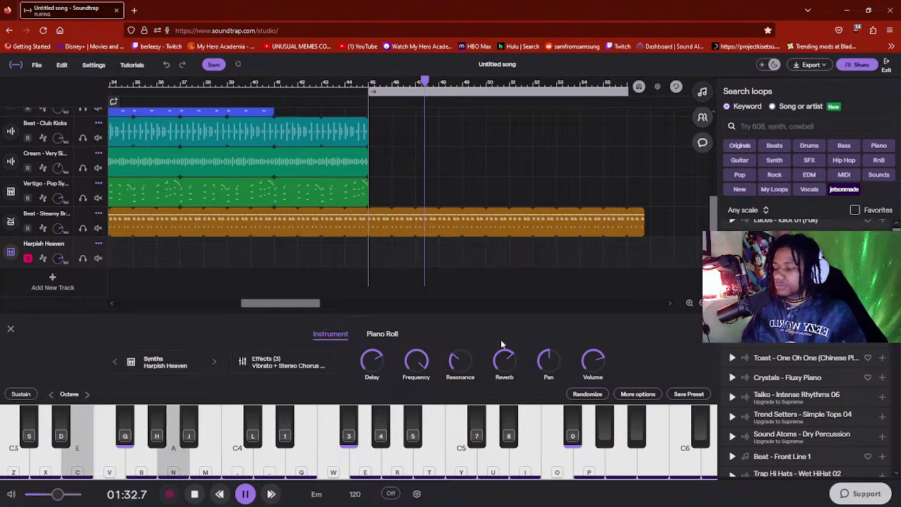
pyautogui.press('v')
pyautogui.press('n')
pyautogui.press('n')
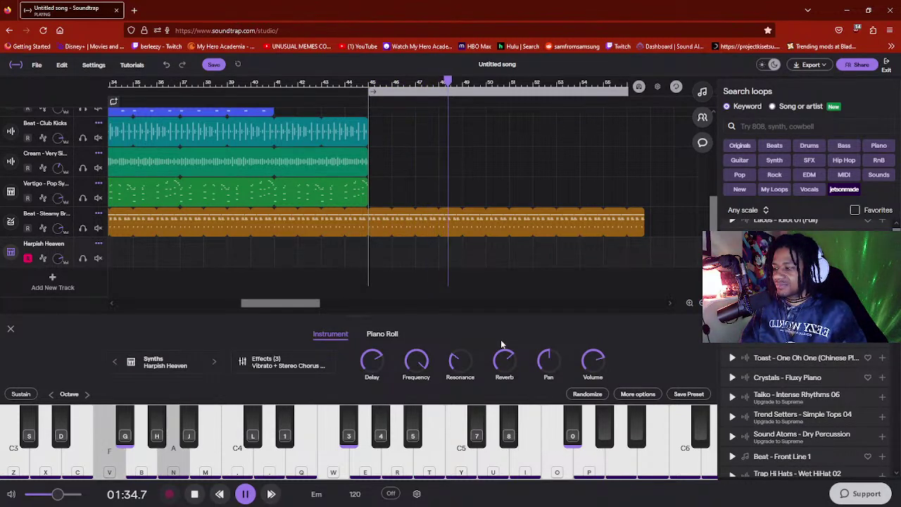
pyautogui.press('i')
pyautogui.press('n')
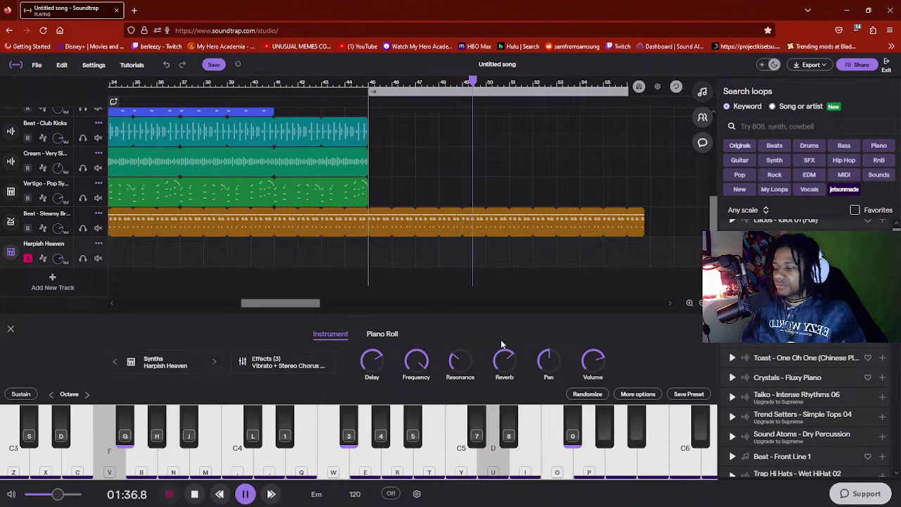
pyautogui.press('u')
pyautogui.press('v')
pyautogui.press('n')
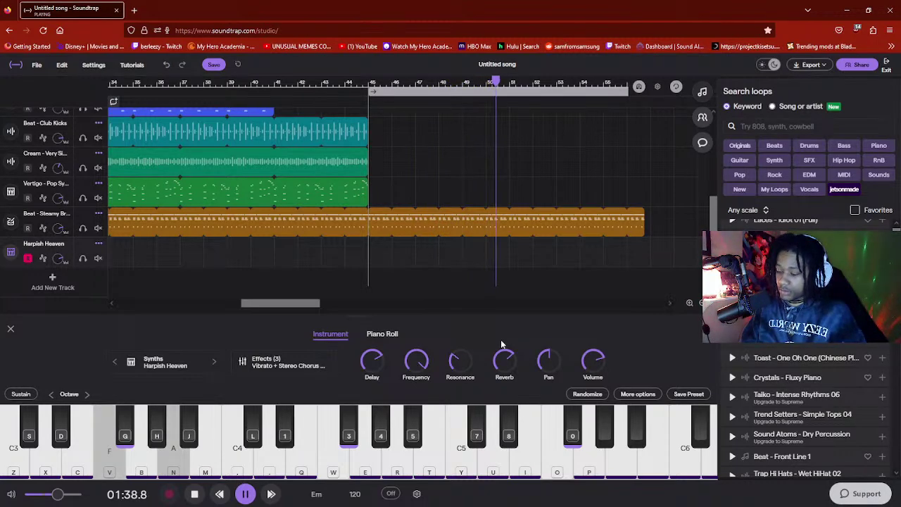
# - Vary the chords over the beat by pairing F3 with B3, Ab3 and A3, adding E3 in between
pyautogui.press('m')
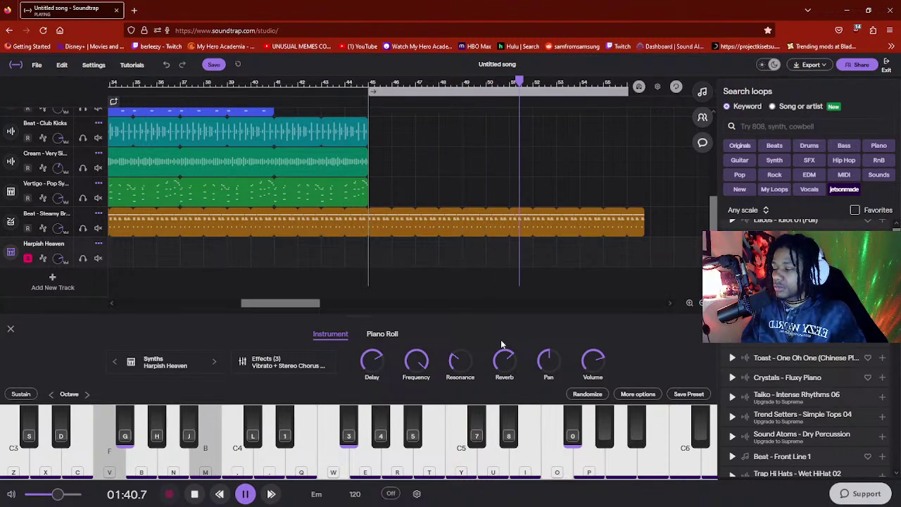
pyautogui.press('h')
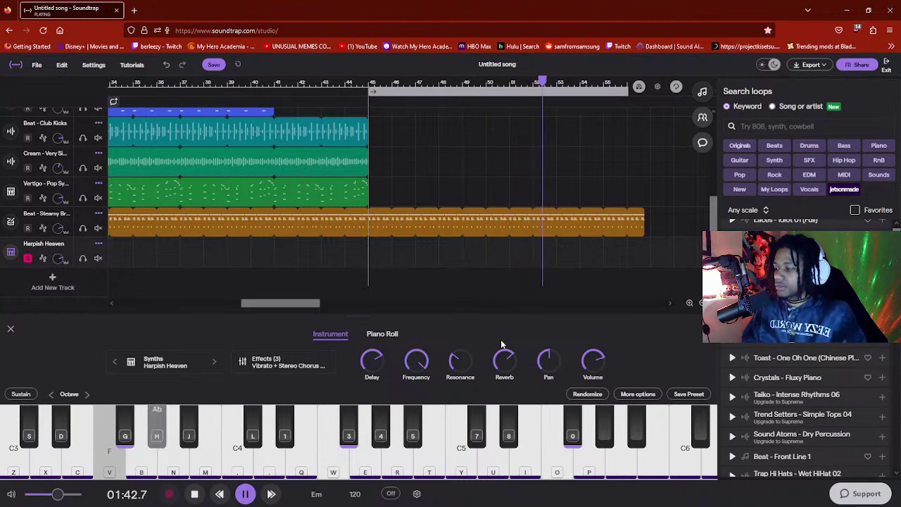
pyautogui.press('v')
pyautogui.press('h')
pyautogui.press('n')
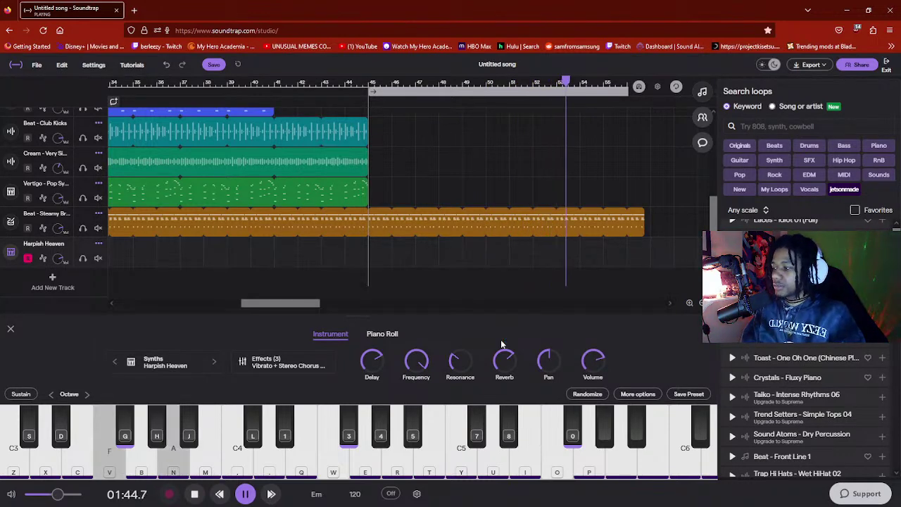
pyautogui.press('c')
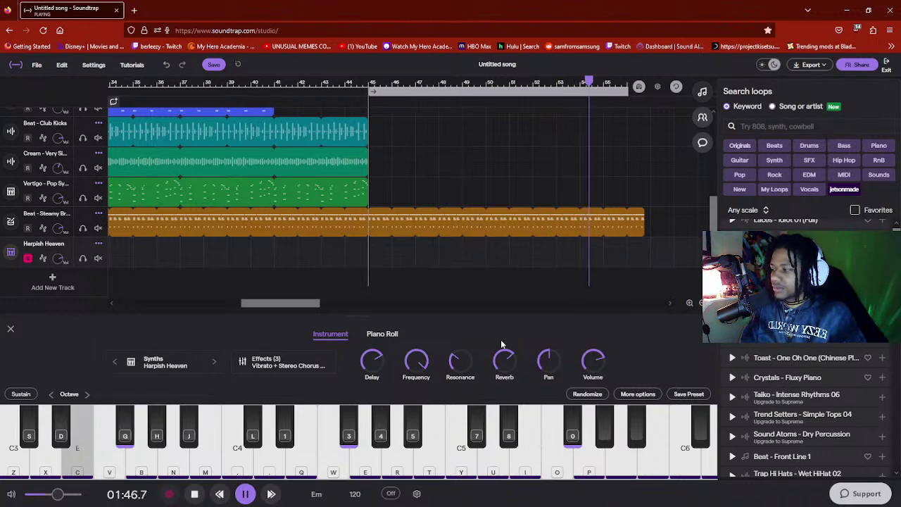
pyautogui.press('v')
pyautogui.press('h')
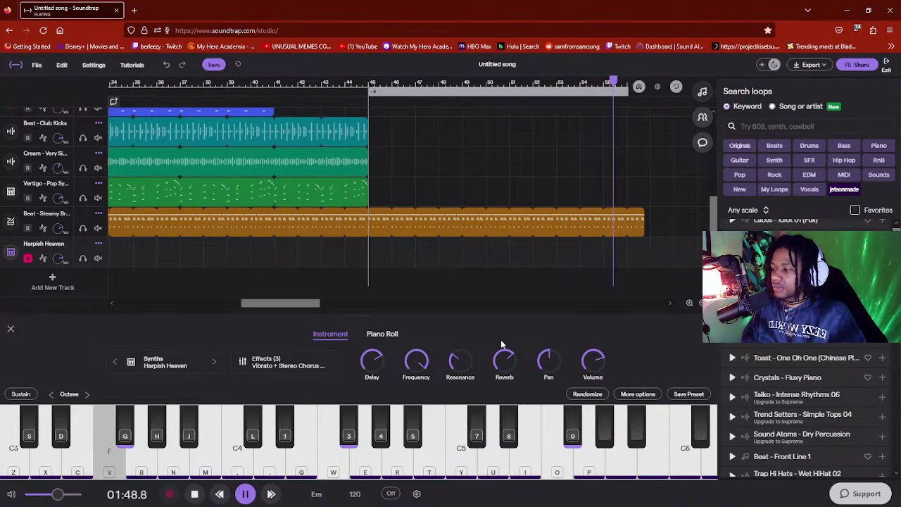
# - Alternate E3–A3 and F3–A3 chords on Harpish Heaven through the end of the beat
pyautogui.press('n')
pyautogui.press('c')
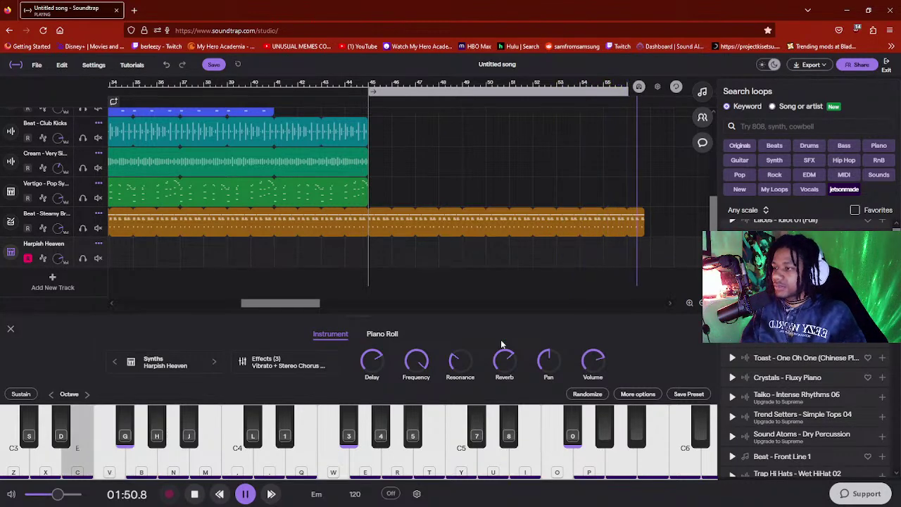
pyautogui.press('n')
pyautogui.press('v')
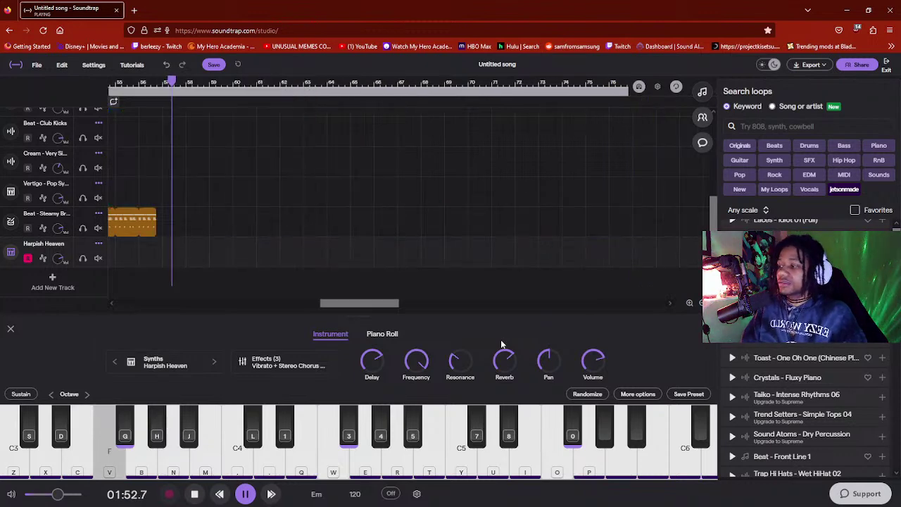
pyautogui.press('n')
pyautogui.press('c')
pyautogui.press('n')
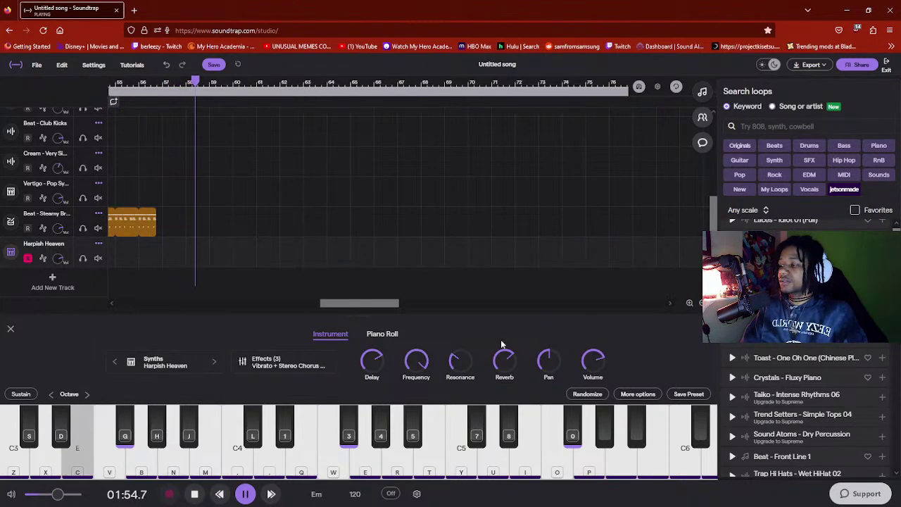
# - Play F3, A3 and E3 on Harpish Heaven past the end of the beat and stop playback
pyautogui.press('v')
pyautogui.press('n')
pyautogui.press('c')
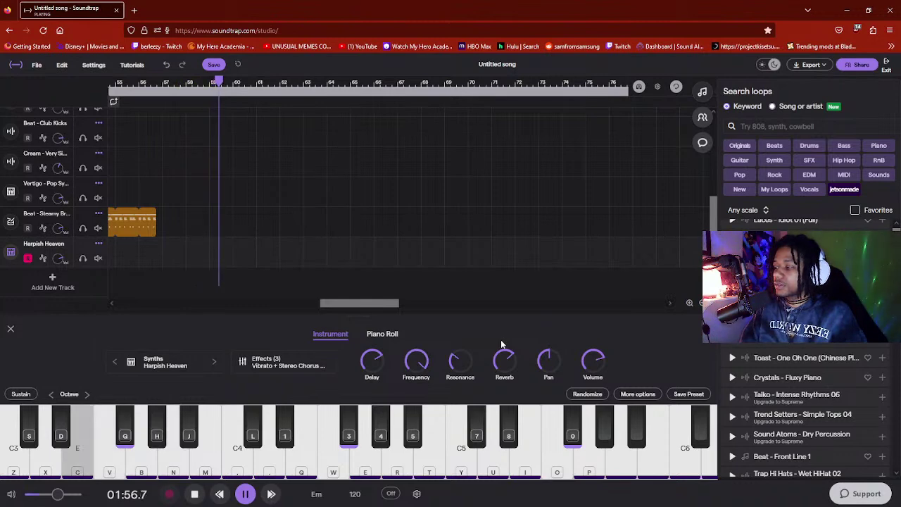
pyautogui.press('n')
pyautogui.press('c')
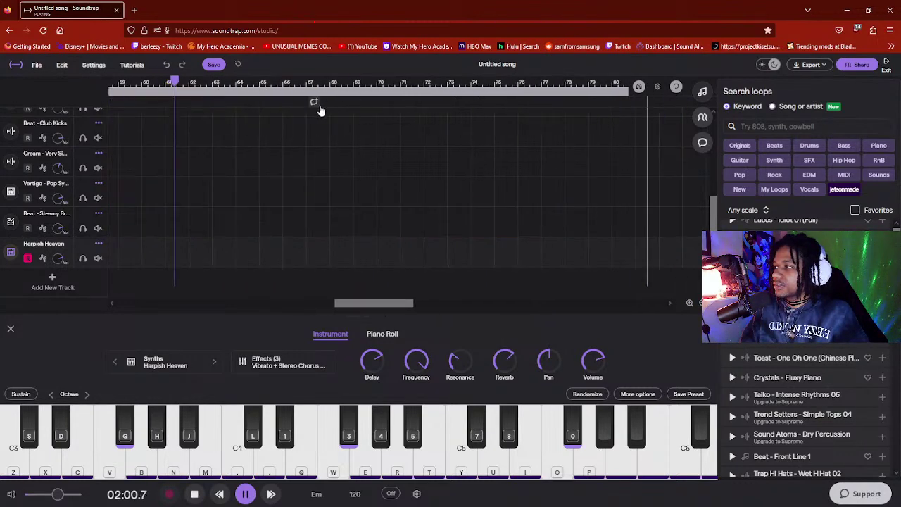
pyautogui.press('space')
# - Restart playback from bar 45 and audition the Humdrum and Ice Organ synth presets with F3 and E3
pyautogui.moveTo(361, 302); pyautogui.dragTo(284, 302)
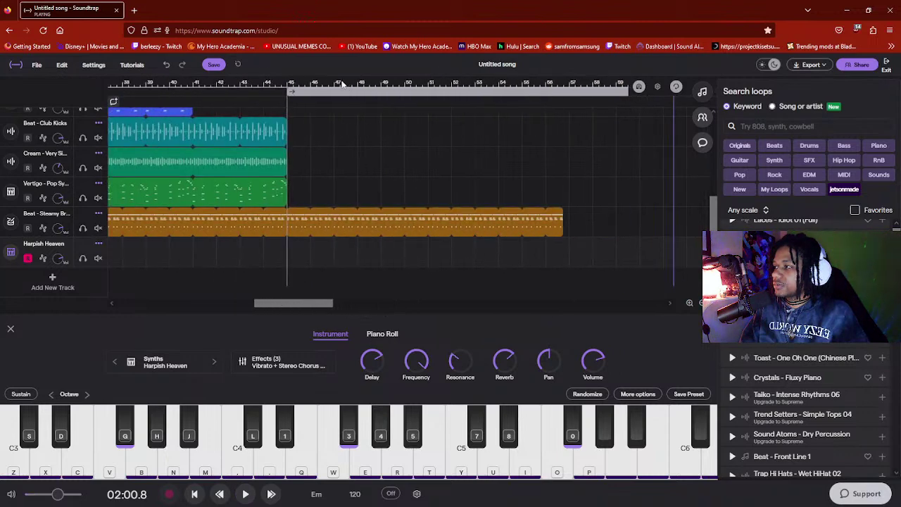
pyautogui.click(229, 361)
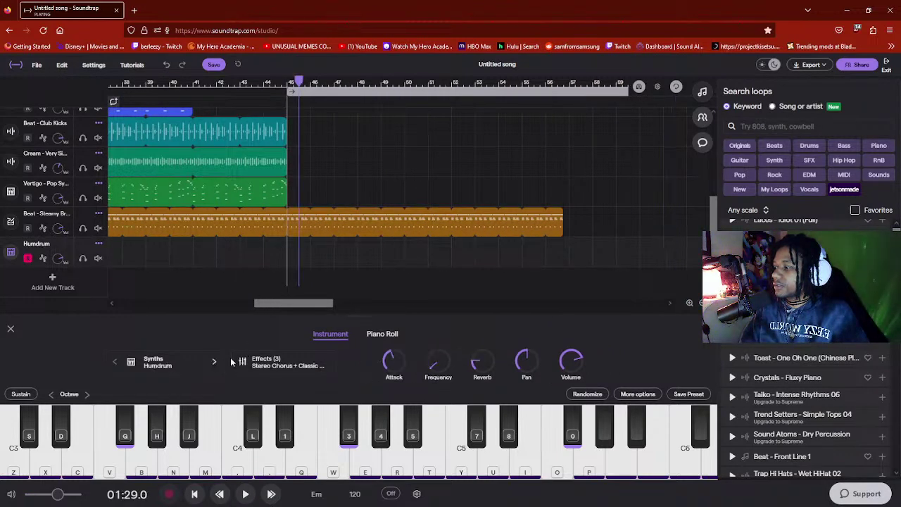
pyautogui.press('v')
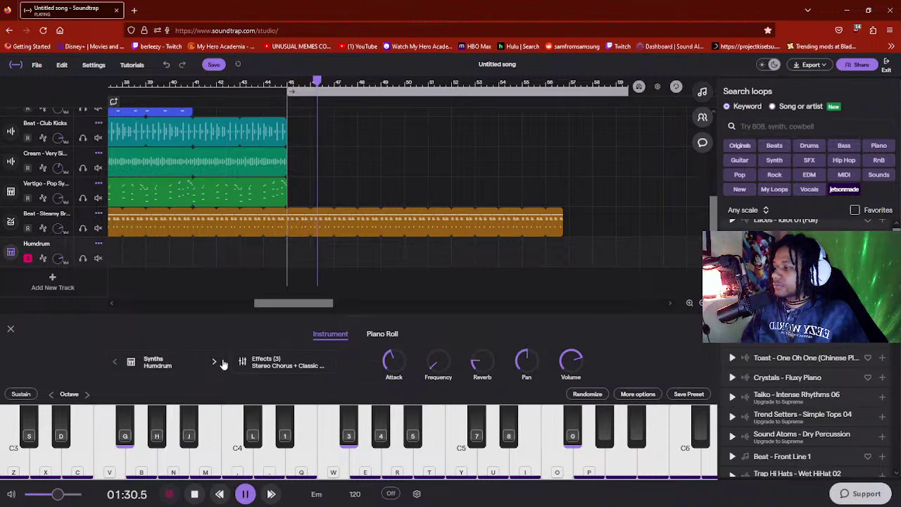
pyautogui.press('c')
pyautogui.click(215, 362)
pyautogui.press('v')
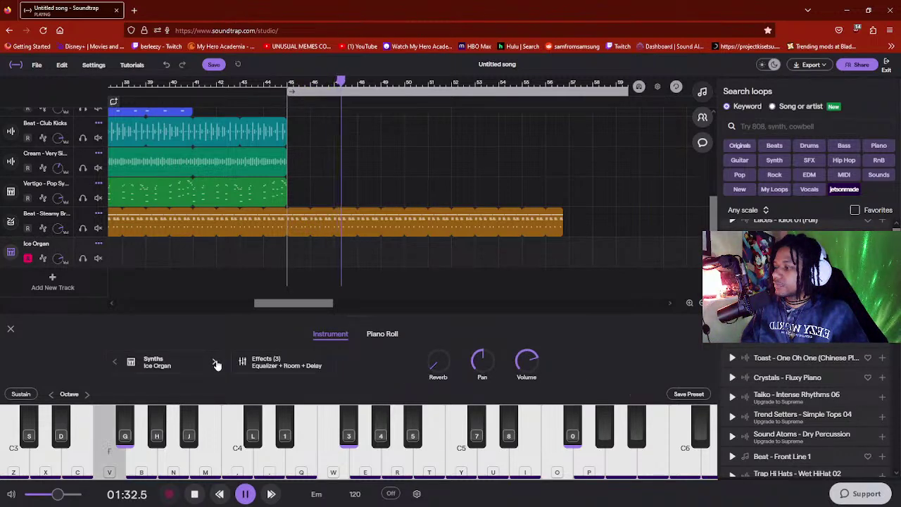
pyautogui.press('c')
pyautogui.press('v')
# - Audition the King Cobra preset and the one following it with E3 over the beat
pyautogui.click(216, 362)
pyautogui.press('c')
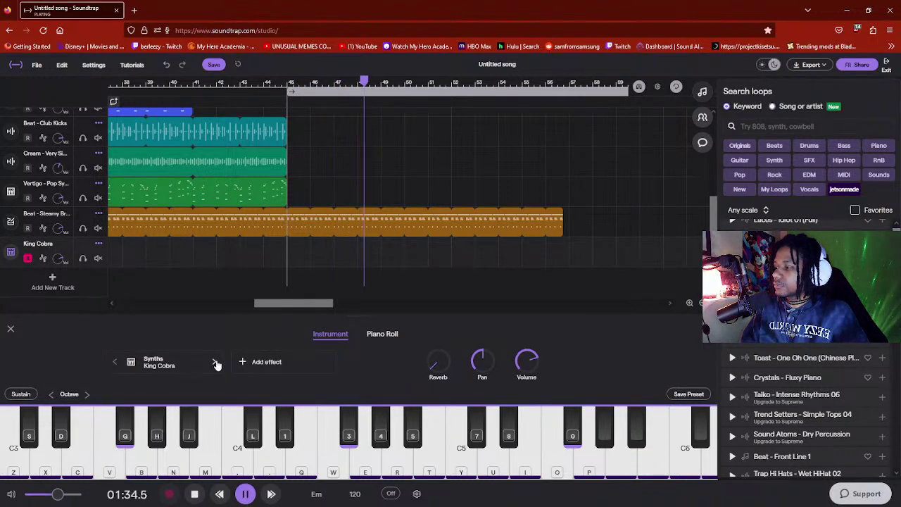
pyautogui.click(215, 362)
pyautogui.press('c')
# - Switch the synth to Love Parade and try low F3, E3 and A3 with E5 accents over the beat
pyautogui.click(215, 362)
pyautogui.press('v')
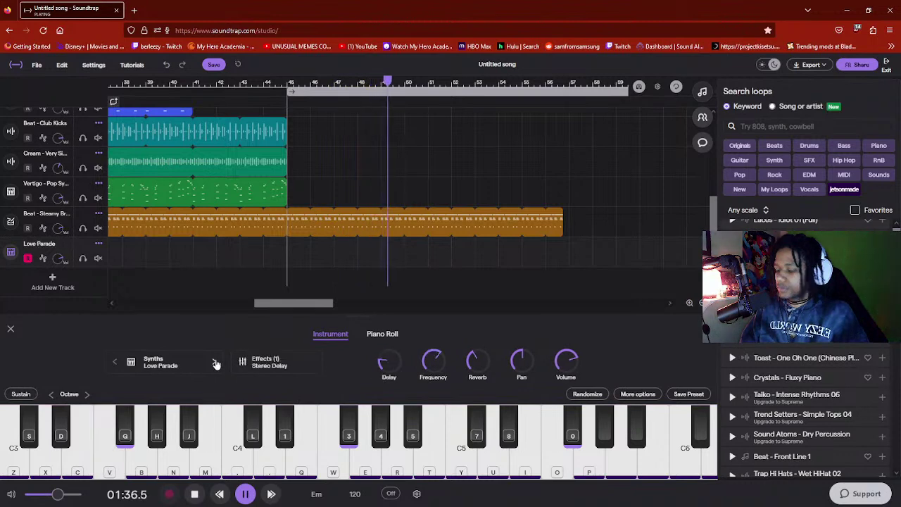
pyautogui.press('c')
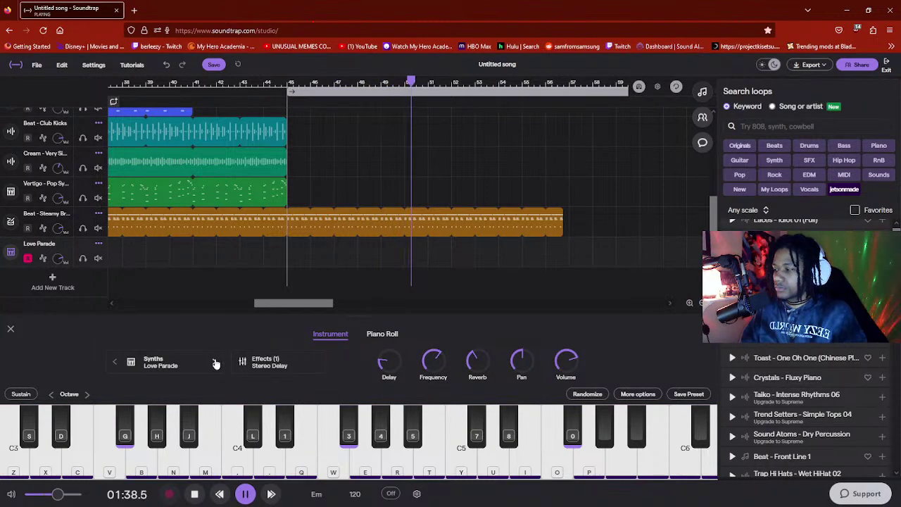
pyautogui.press('i')
pyautogui.press('n')
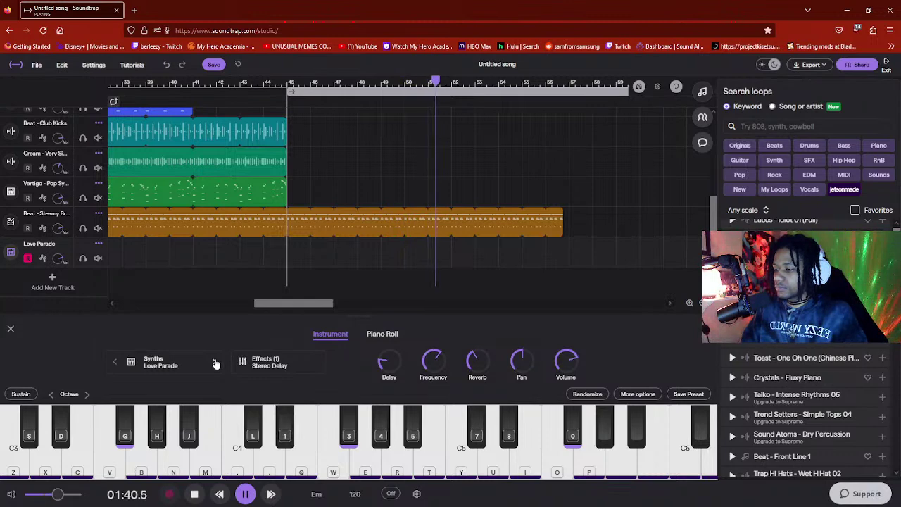
pyautogui.press('c')
pyautogui.press('i')
pyautogui.press('n')
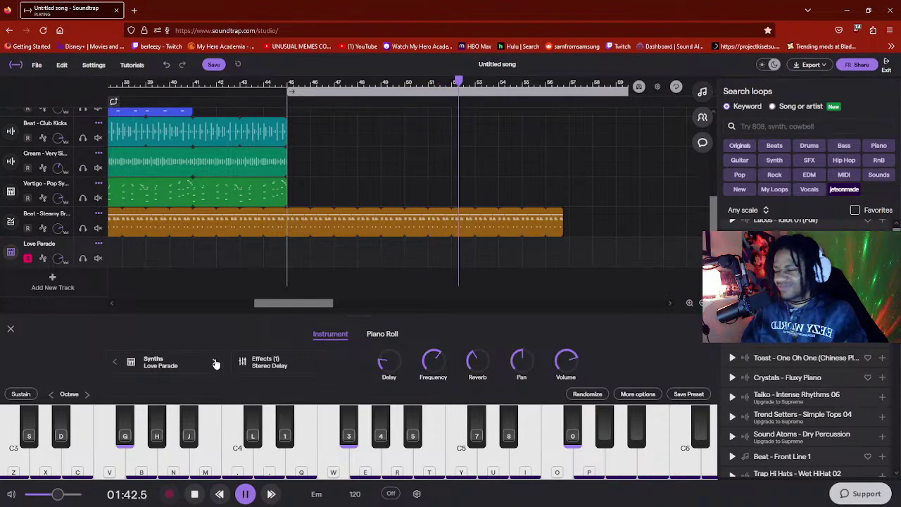
# - Try an E5–D5 melody on Love Parade, followed by low A3, F3 and E3
pyautogui.press('i')
pyautogui.press('u')
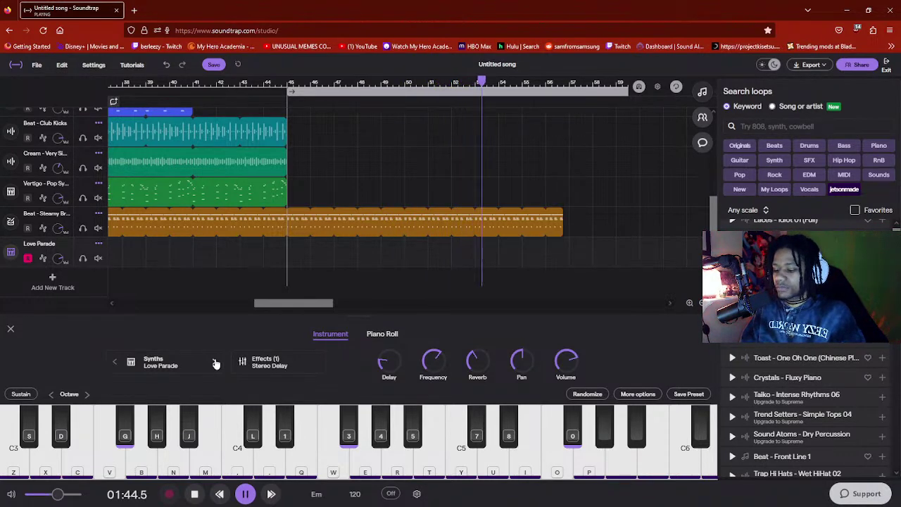
pyautogui.press('u')
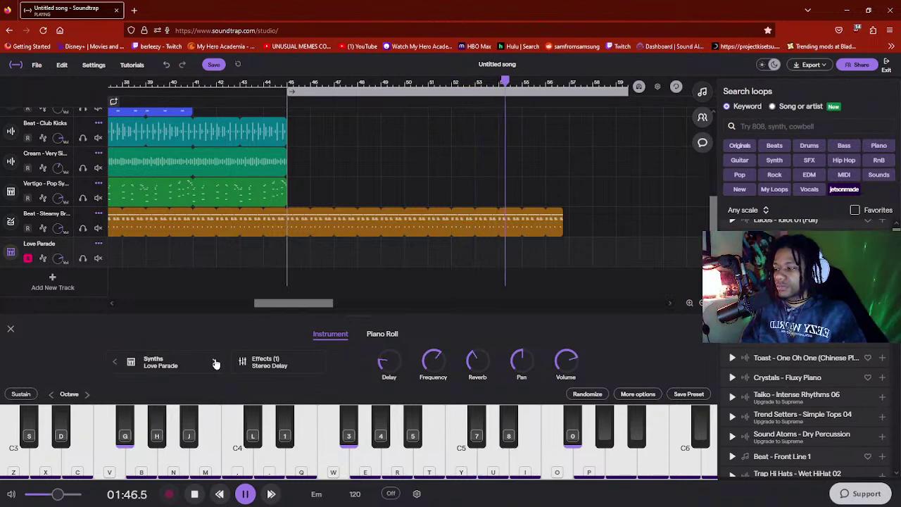
pyautogui.press('n')
pyautogui.press('v')
pyautogui.press('c')
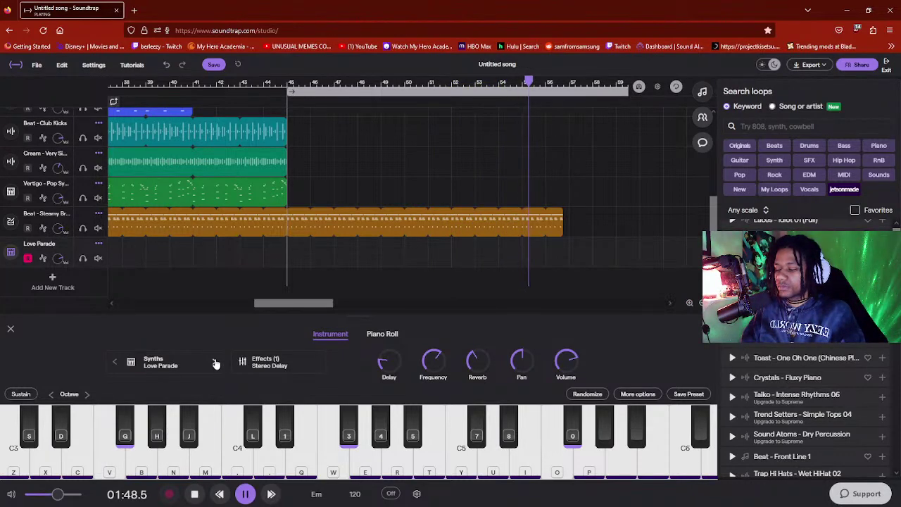
# - Try mid-range A4, G4 and B4 notes on Love Parade up to the end of the beat
pyautogui.press('r')
pyautogui.press('r')
pyautogui.press('e')
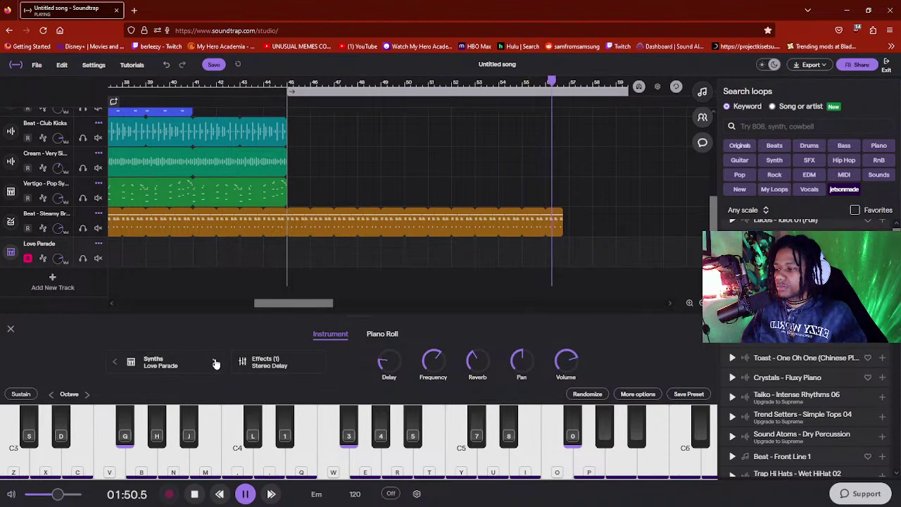
pyautogui.press('r')
pyautogui.press('t')
pyautogui.press('e')
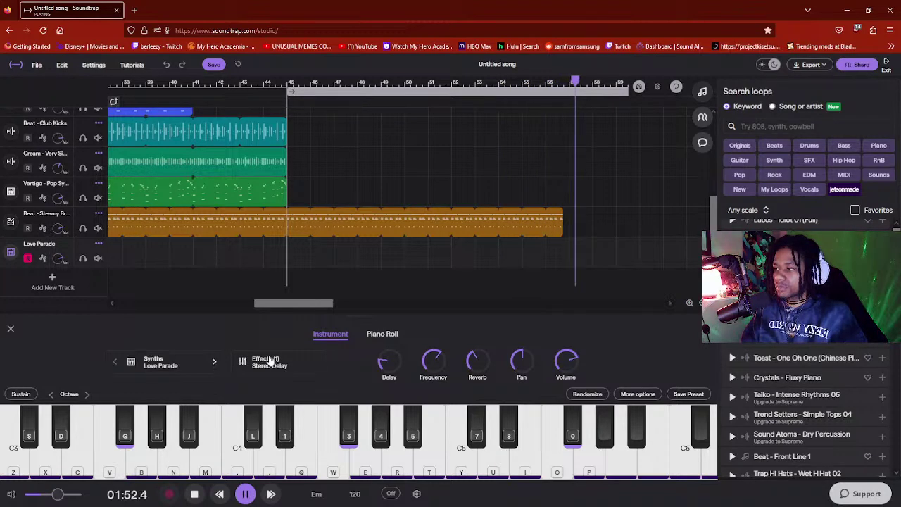
# - Switch the synth to Lunar Leisure and alternate F3 and E3 over the beat from bar 45
pyautogui.click(215, 361)
pyautogui.press('v')
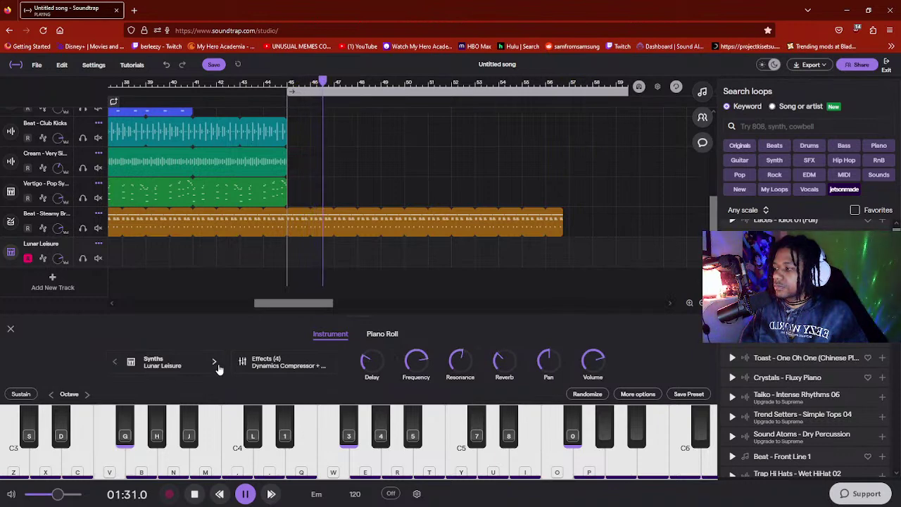
pyautogui.press('c')
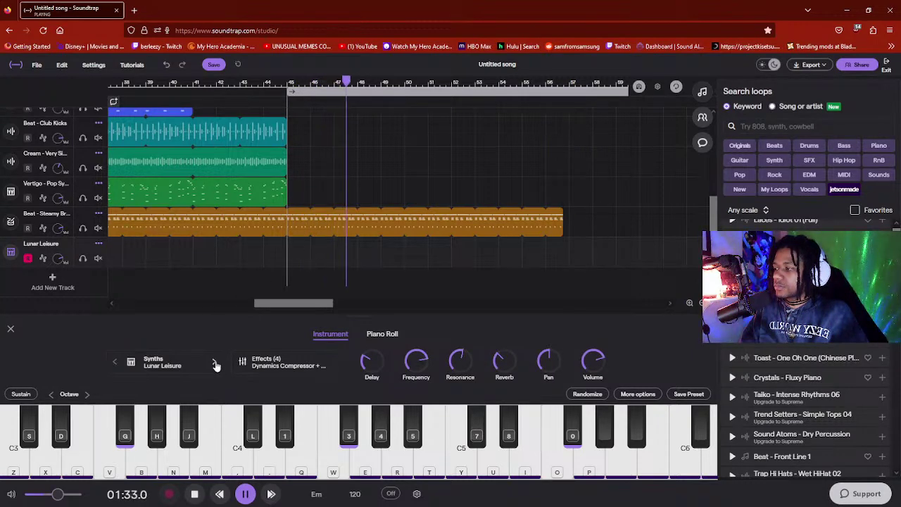
pyautogui.press('v')
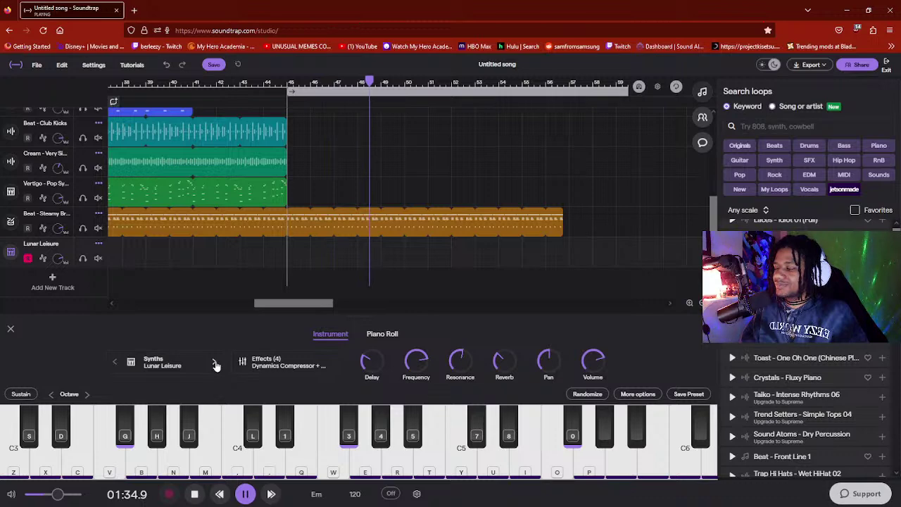
pyautogui.press('c')
# - Audition the Mellonite, Monarque and Moses Synth presets with E3 and F3
pyautogui.click(215, 361)
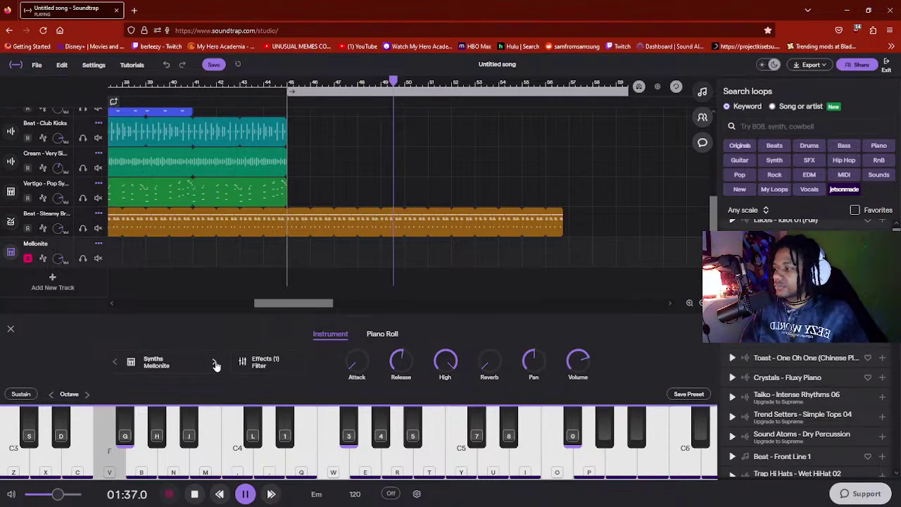
pyautogui.press('c')
pyautogui.click(215, 362)
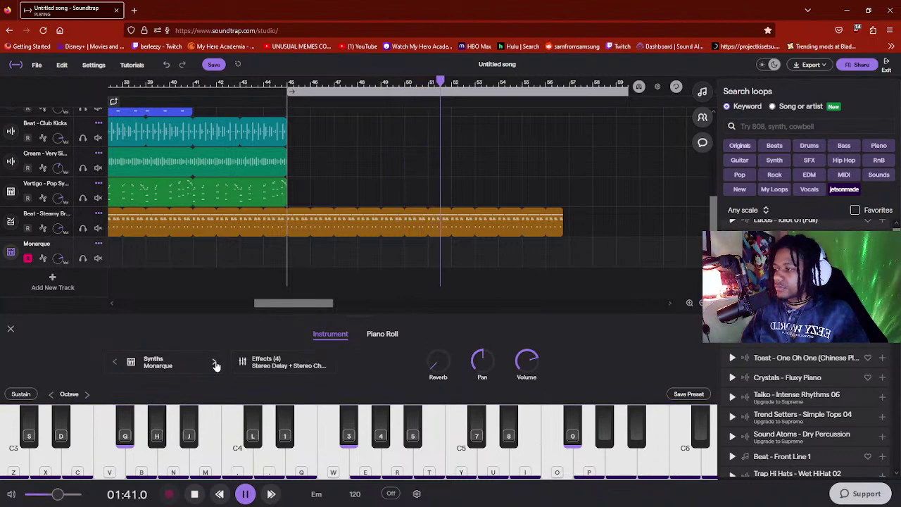
pyautogui.click(215, 362)
pyautogui.press('v')
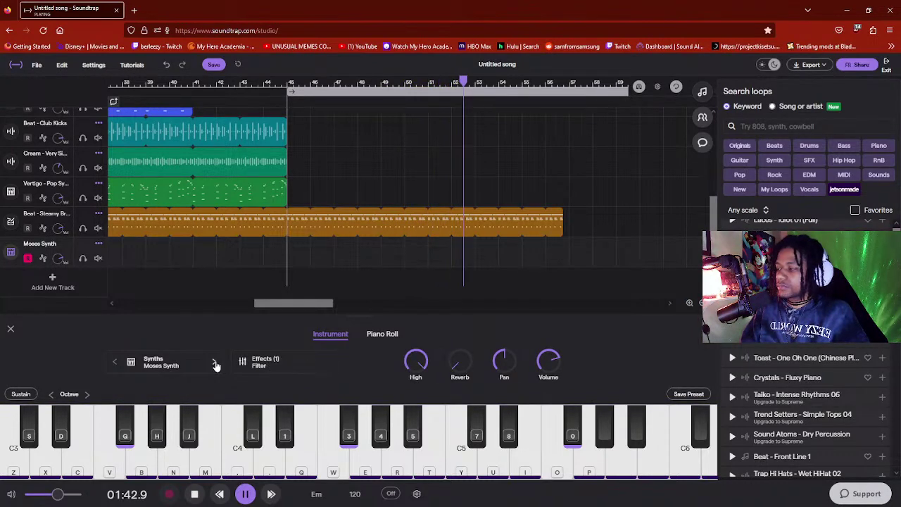
# - Switch the synth to Multi Detune Saw and test it with repeated F3 notes
pyautogui.click(215, 361)
pyautogui.press('v')
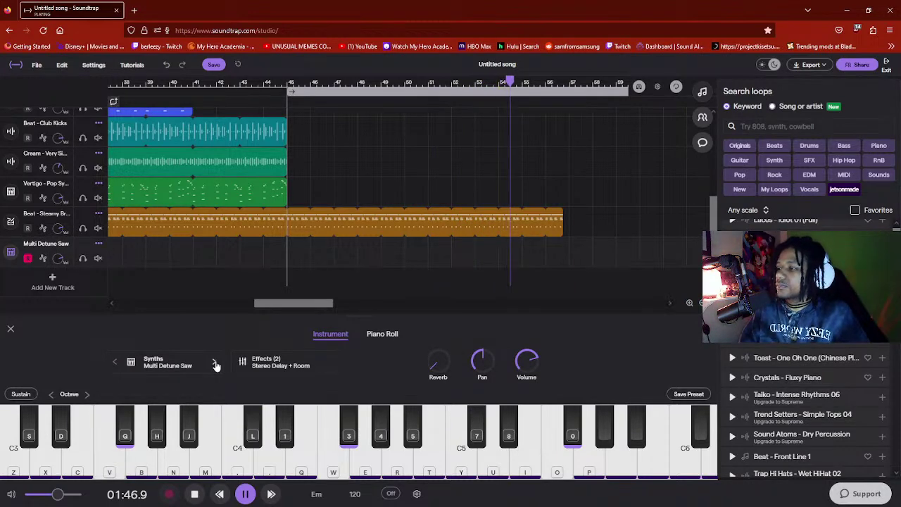
pyautogui.press('v')
# - Restart from bar 45, try F3 with high E5, D5 and C5 on Multi Detune Saw, and stop playback
pyautogui.click(296, 85)
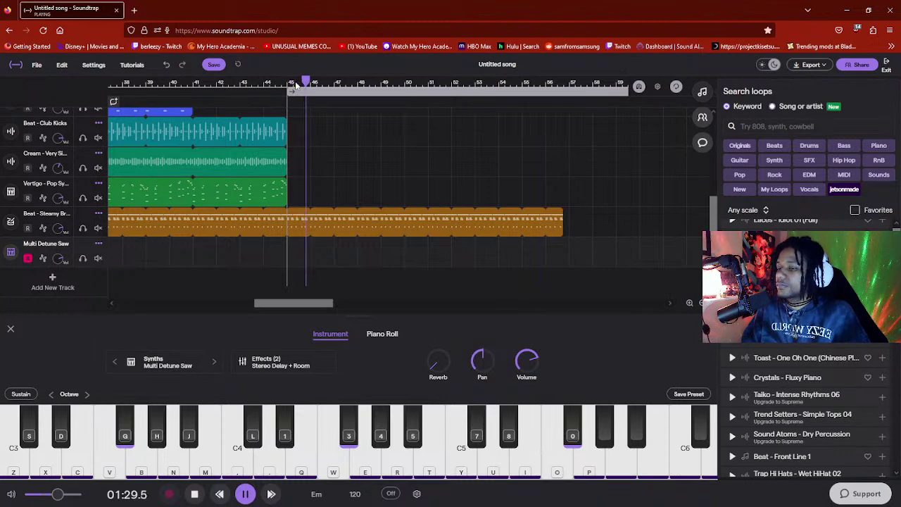
pyautogui.press('v')
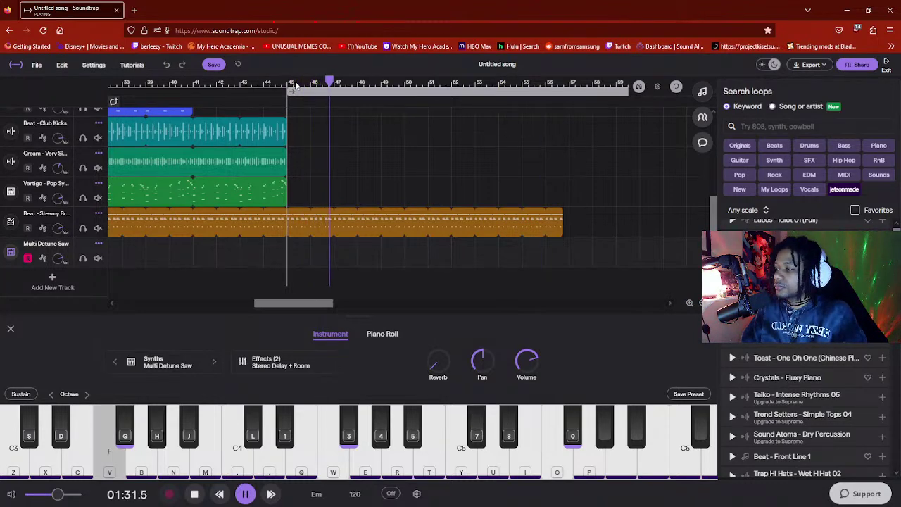
pyautogui.press('i')
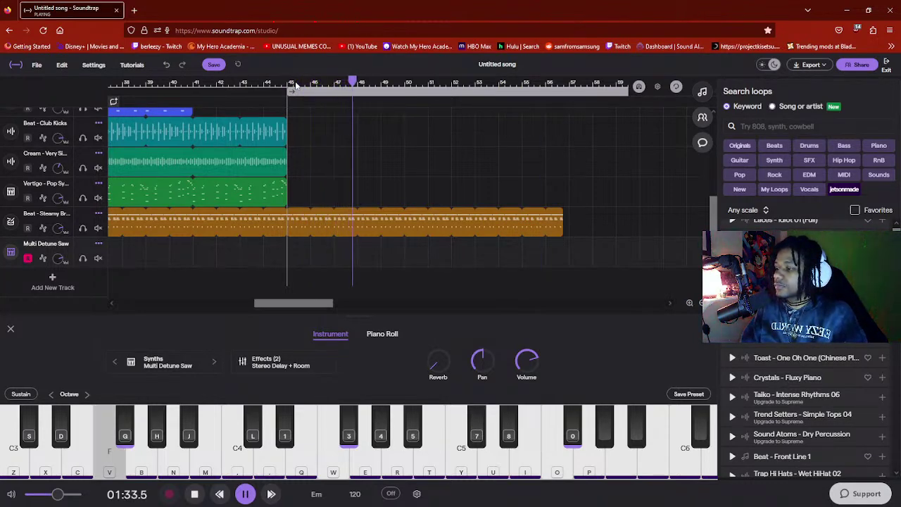
pyautogui.press('u')
pyautogui.press('v')
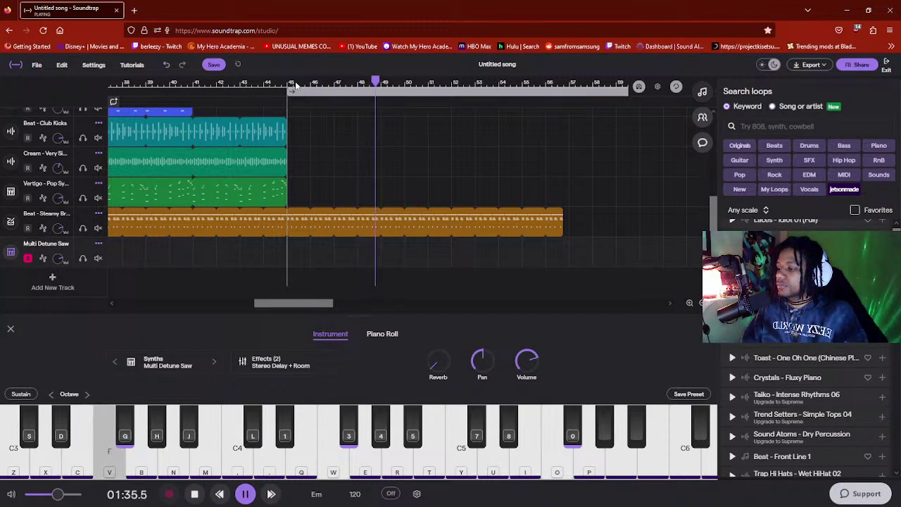
pyautogui.press('u')
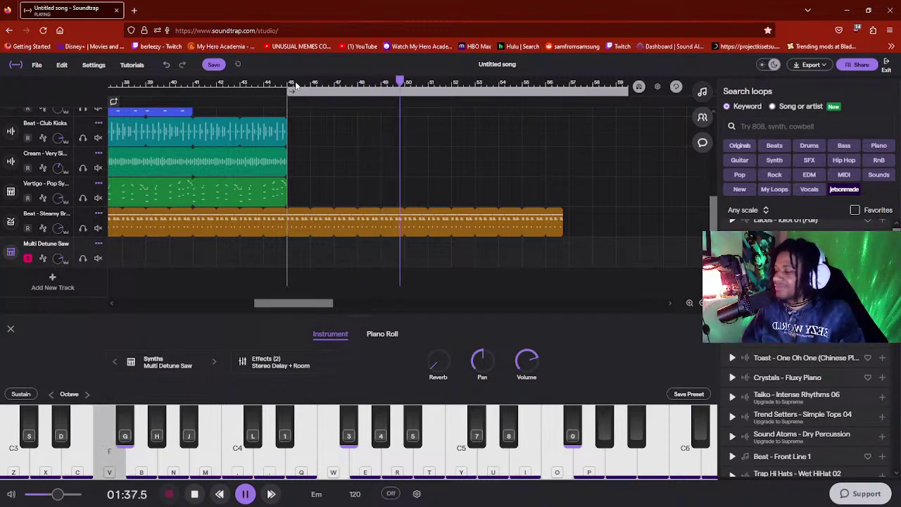
pyautogui.press('y')
pyautogui.press('space')
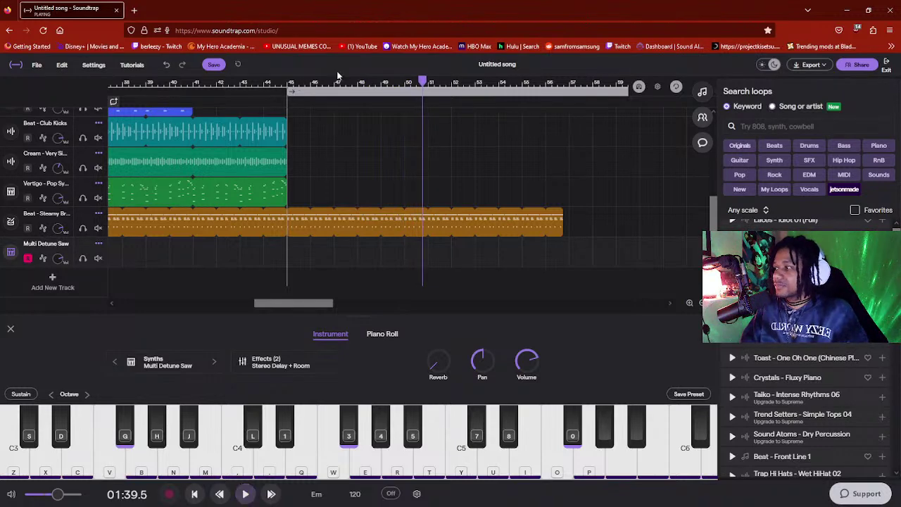
# - Replay F3 and E3 from bar 45 and switch the synth to Prime Ice
pyautogui.click(292, 85)
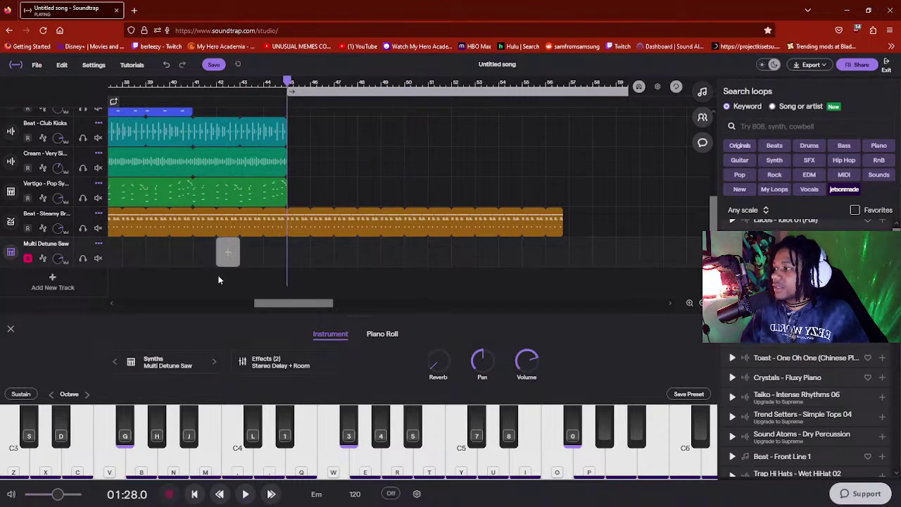
pyautogui.press('v')
pyautogui.press('c')
pyautogui.press('v')
pyautogui.click(214, 361)
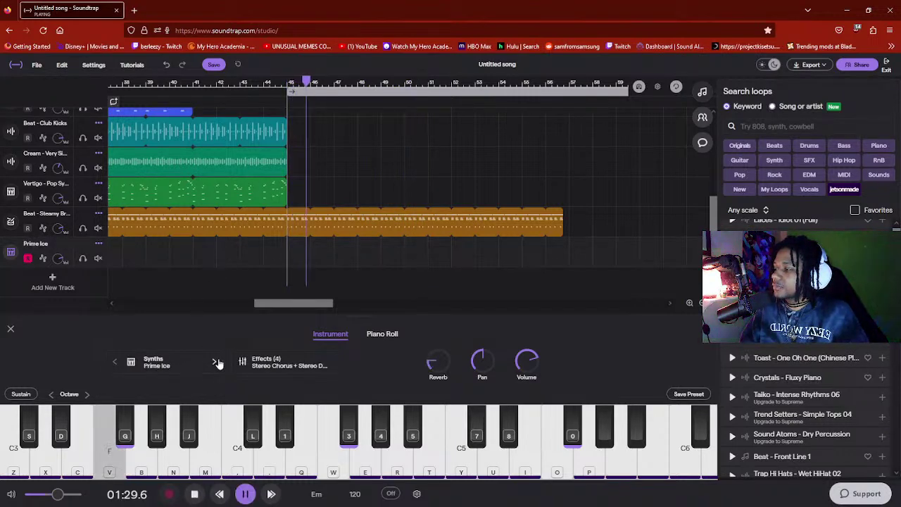
# - Switch the synth to Punch Poly and alternate E3 and F3 over the beat
pyautogui.click(214, 362)
pyautogui.press('c')
pyautogui.press('v')
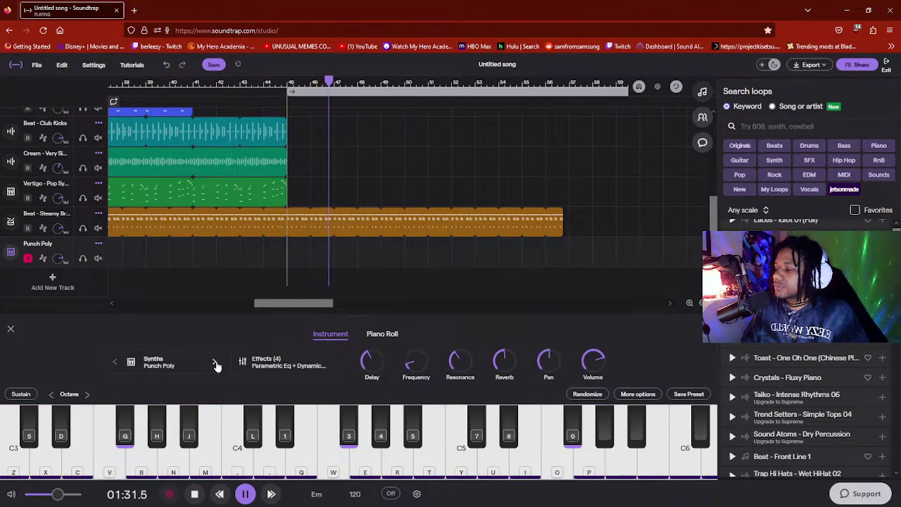
pyautogui.press('c')
pyautogui.press('v')
pyautogui.press('c')
# - Switch the synth to Reversed Guitar and test it with E3 and F3
pyautogui.click(214, 361)
pyautogui.press('c')
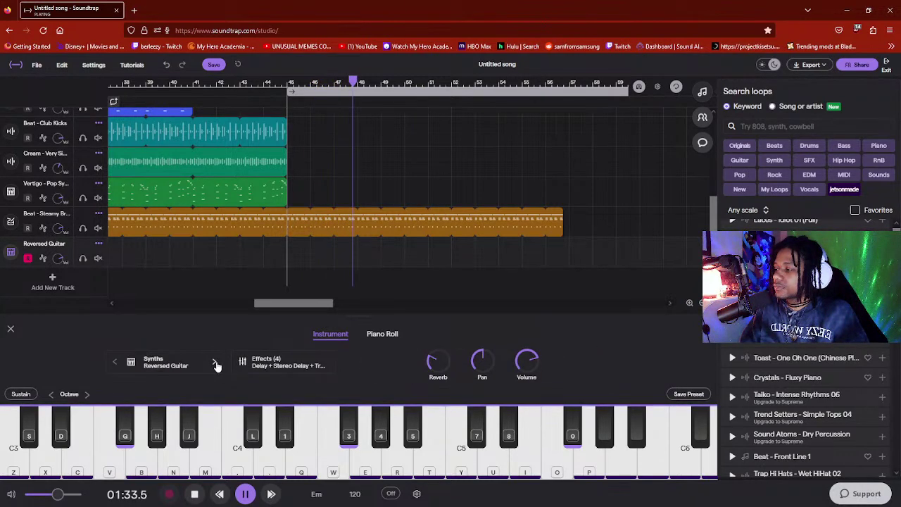
pyautogui.press('v')
# - Switch the synth to Sizer and test it with E3 and F#3 over the beat
pyautogui.click(214, 362)
pyautogui.press('c')
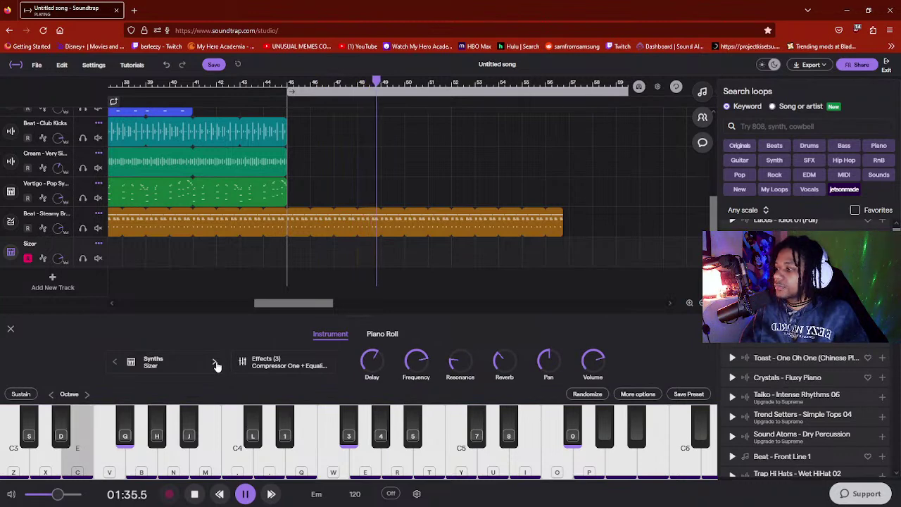
pyautogui.press('c')
pyautogui.press('g')
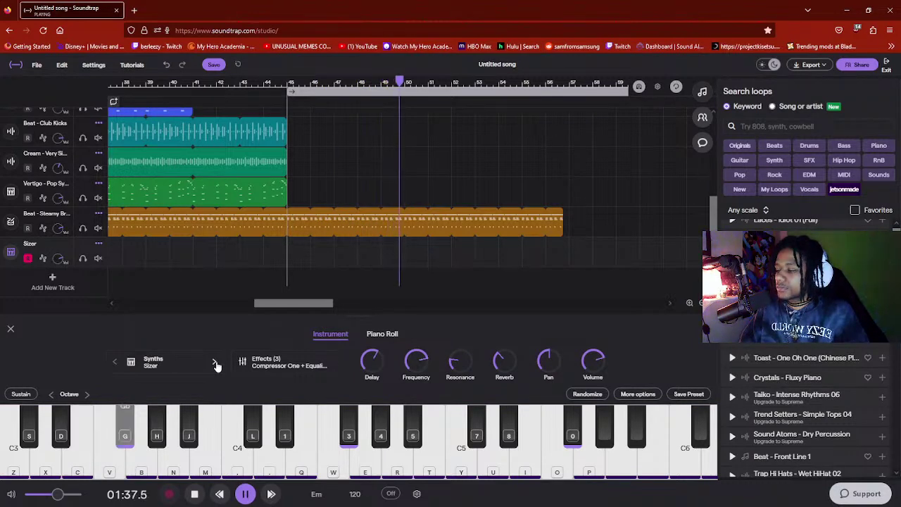
# - Switch the synth to Solo Detune Saw, try E3 and F3, and stop playback
pyautogui.click(215, 362)
pyautogui.press('c')
pyautogui.press('v')
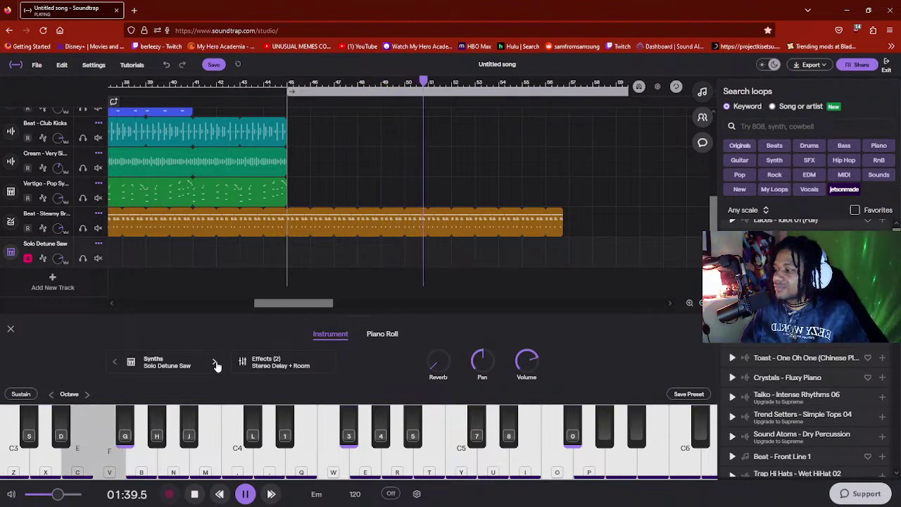
pyautogui.click(246, 494)
# - Delete the Solo Detune Saw track and dismiss the instrument editor and the deletion notice
pyautogui.scroll(-5, 802, 415)
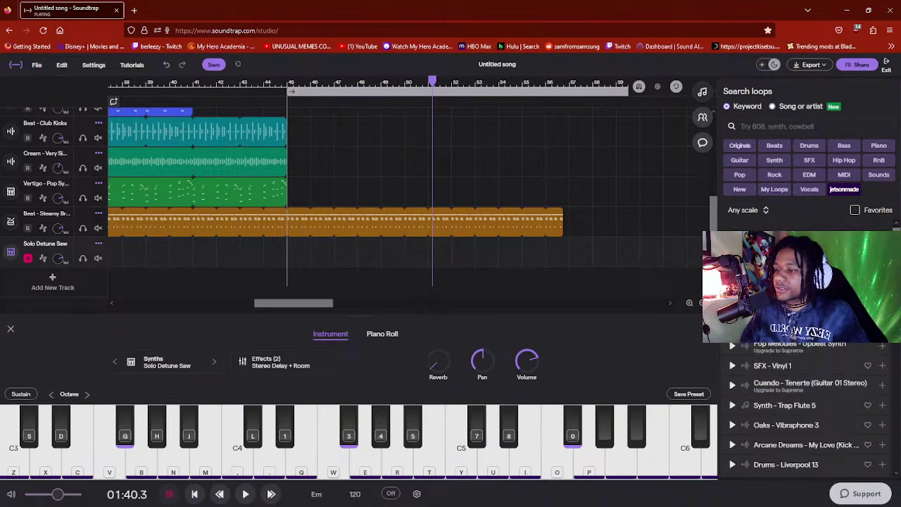
pyautogui.scroll(3, 802, 416)
pyautogui.scroll(2, 615, 284)
pyautogui.scroll(-2, 456, 209)
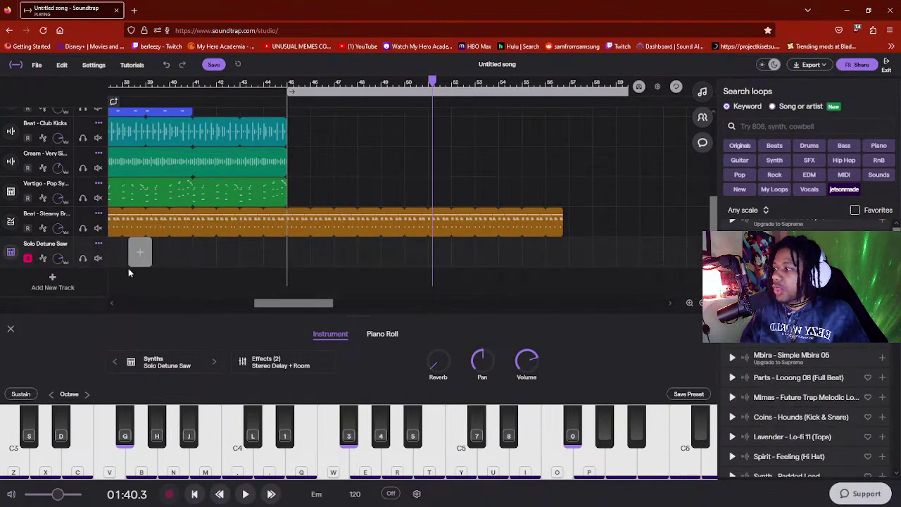
pyautogui.click(99, 243)
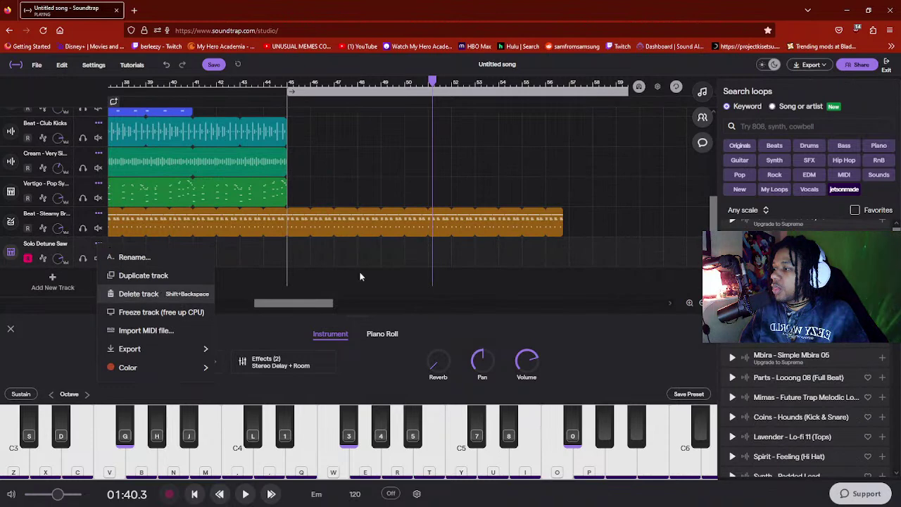
pyautogui.click(160, 294)
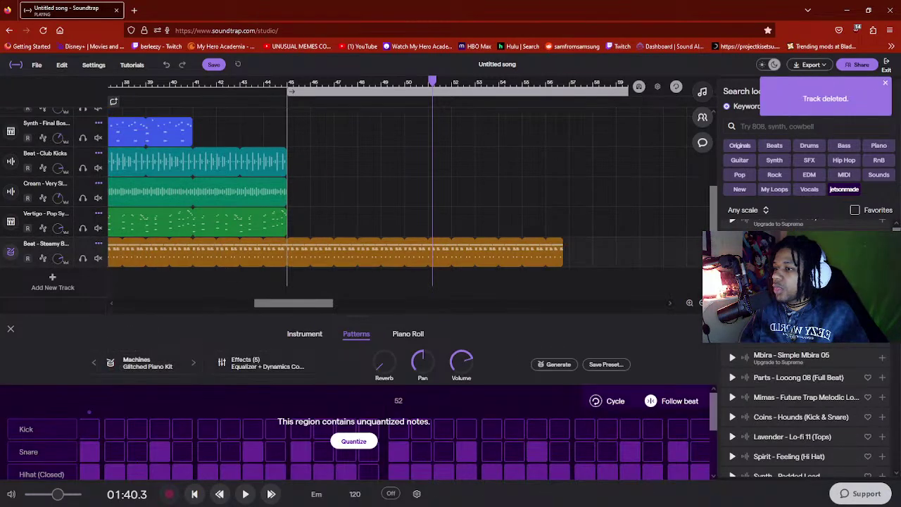
pyautogui.click(10, 329)
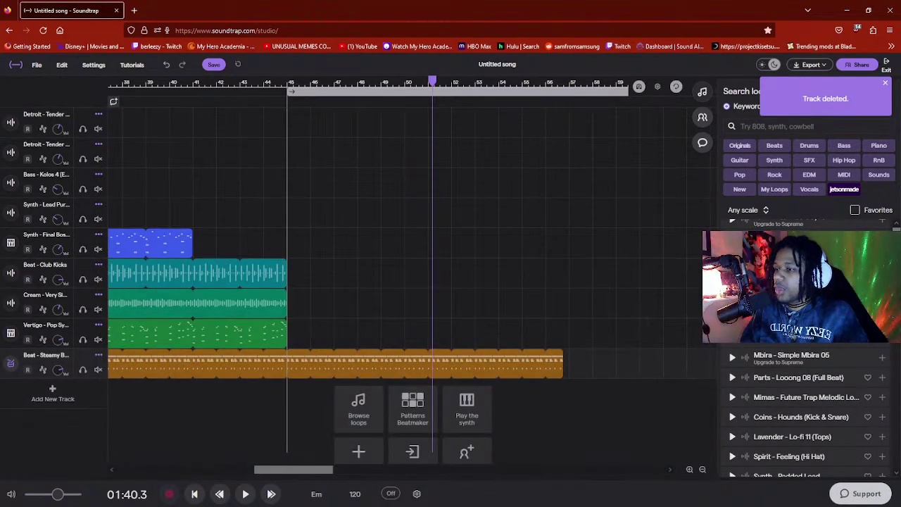
pyautogui.click(885, 83)
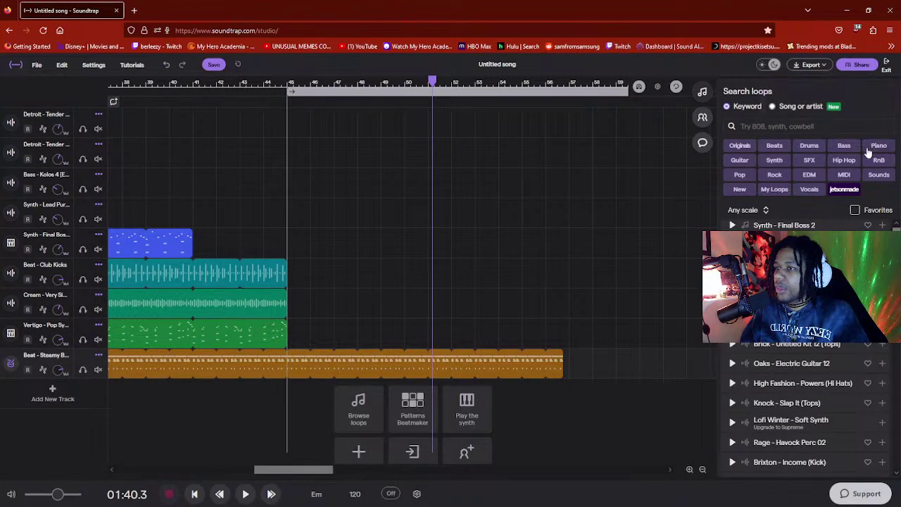
# - Browse the SFX loops for a suitable sound and clear the search
pyautogui.click(810, 161)
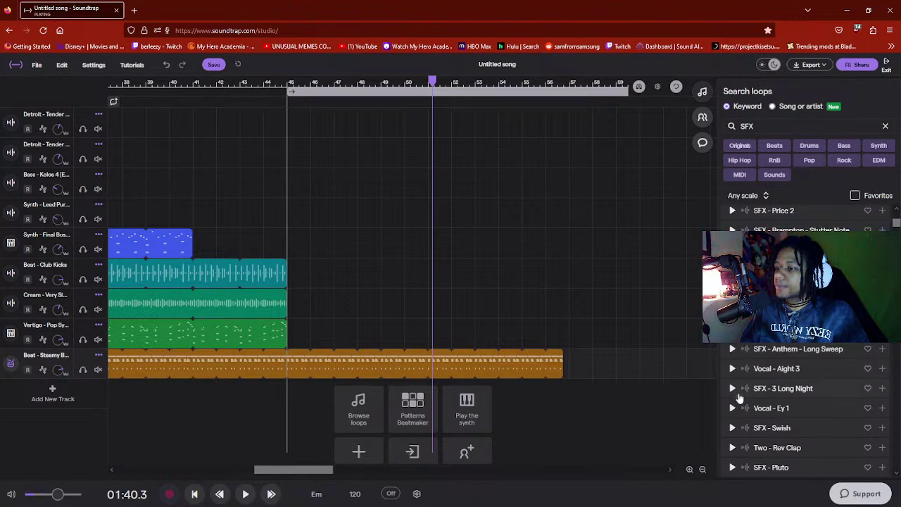
pyautogui.scroll(-3, 732, 417)
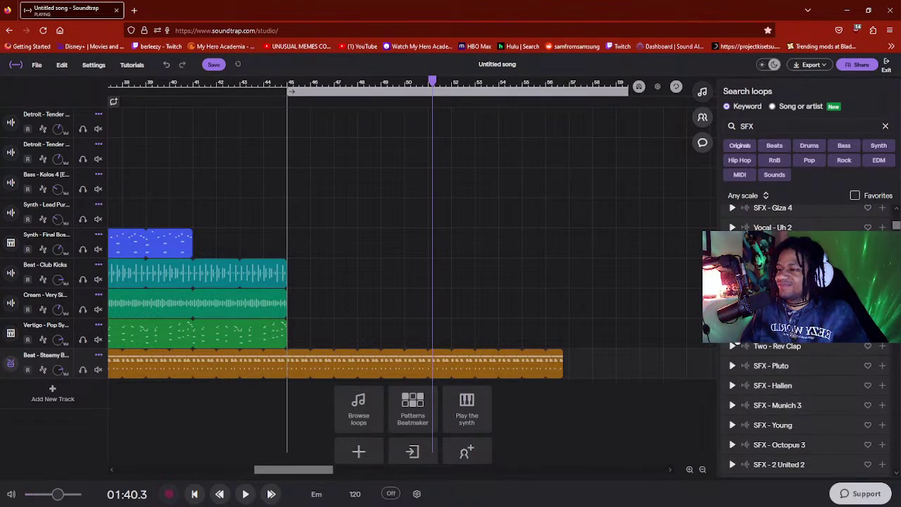
pyautogui.click(886, 127)
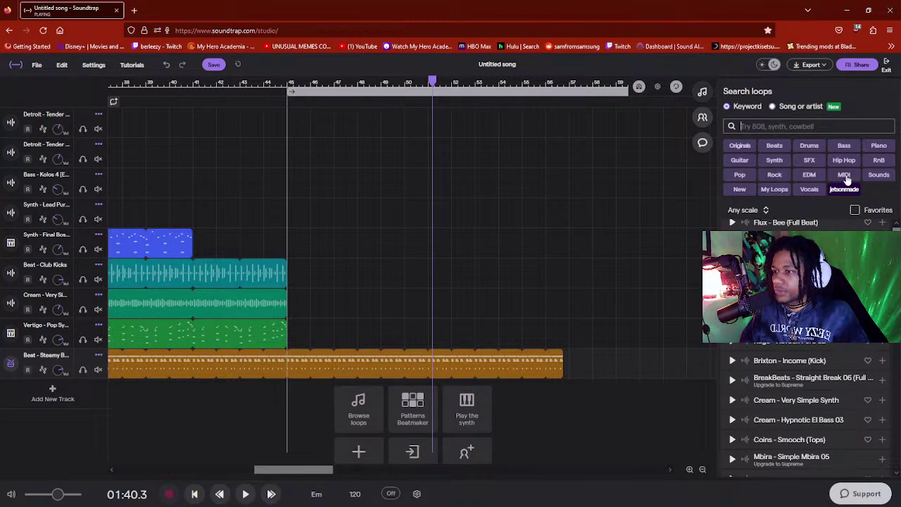
# - Browse the Vocals loops and add Monarch - Vocal Ah on a new track starting at bar 47
pyautogui.click(809, 190)
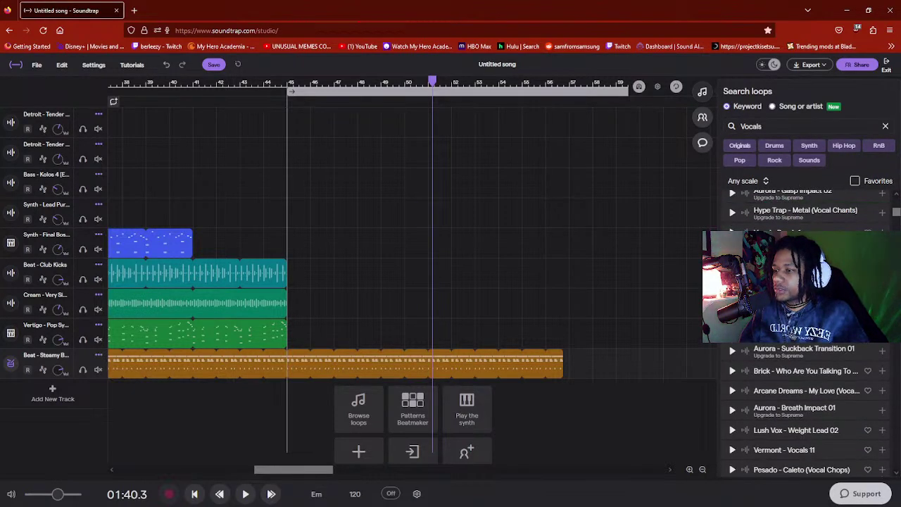
pyautogui.scroll(-3, 802, 331)
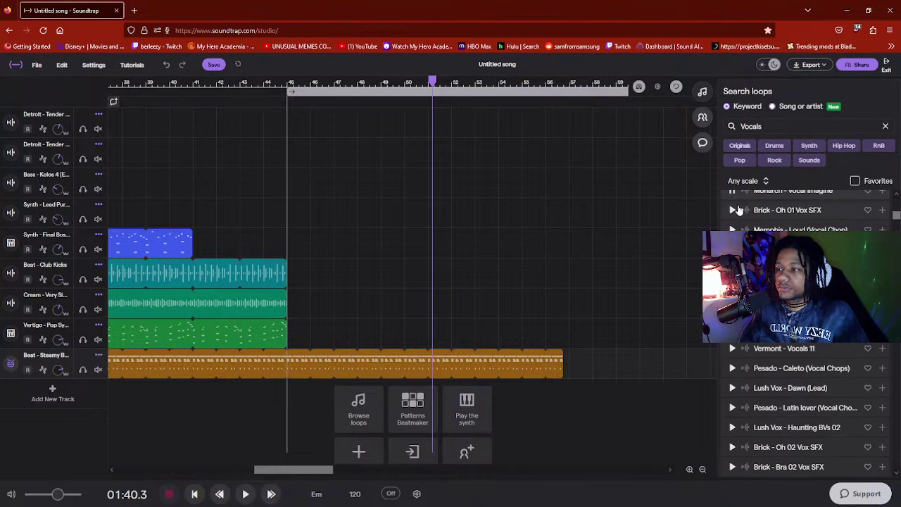
pyautogui.scroll(2, 746, 219)
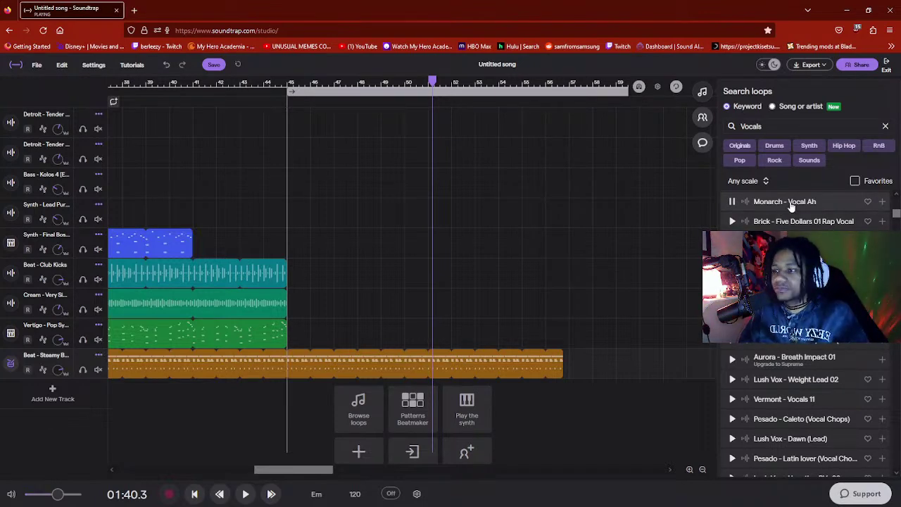
pyautogui.moveTo(800, 205); pyautogui.dragTo(335, 415)
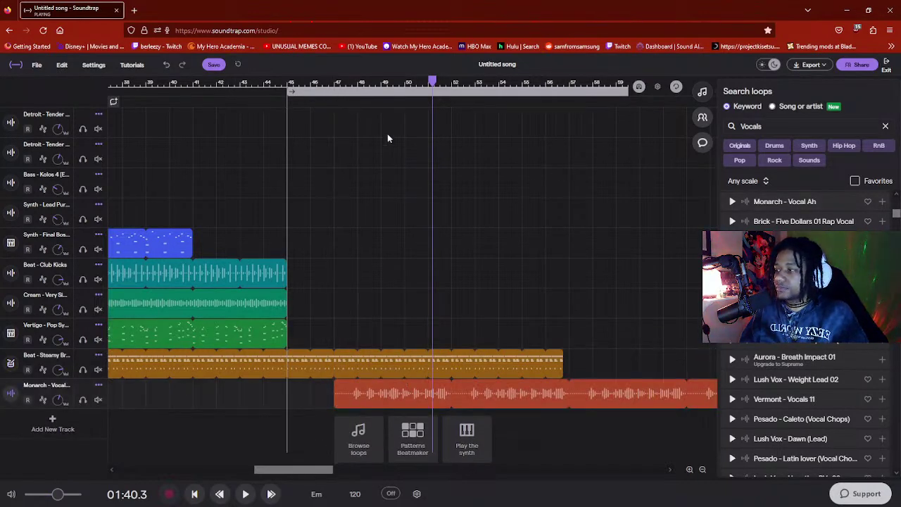
# - Audition the vocal with the beat from bar 45 and move its region to start halfway through bar 45
pyautogui.click(294, 86)
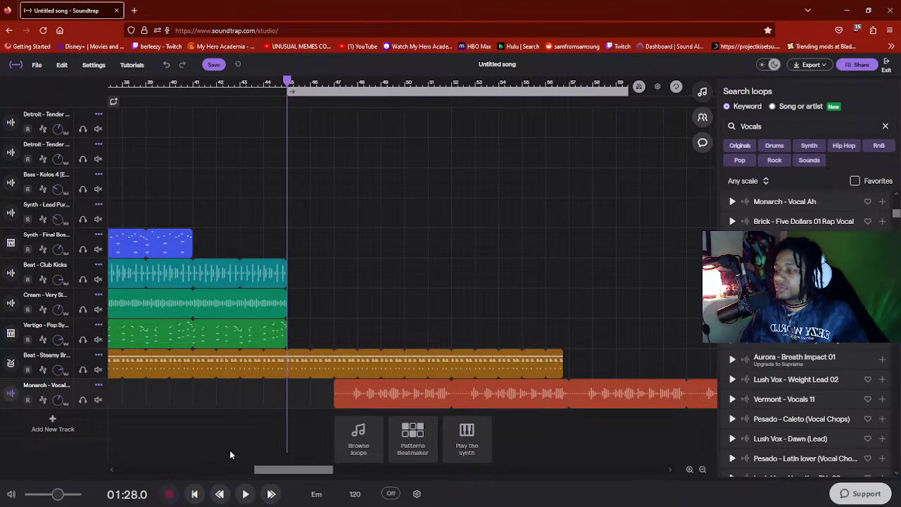
pyautogui.press('space')
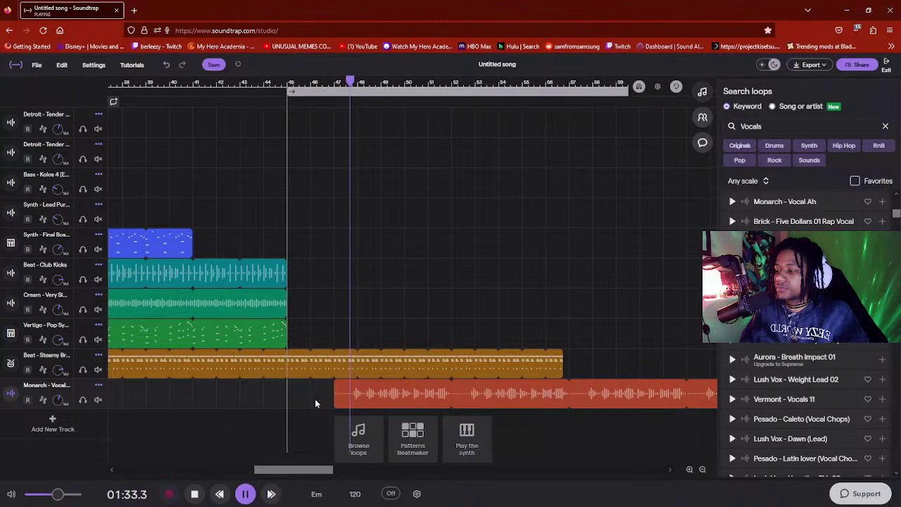
pyautogui.press('space')
pyautogui.click(411, 394)
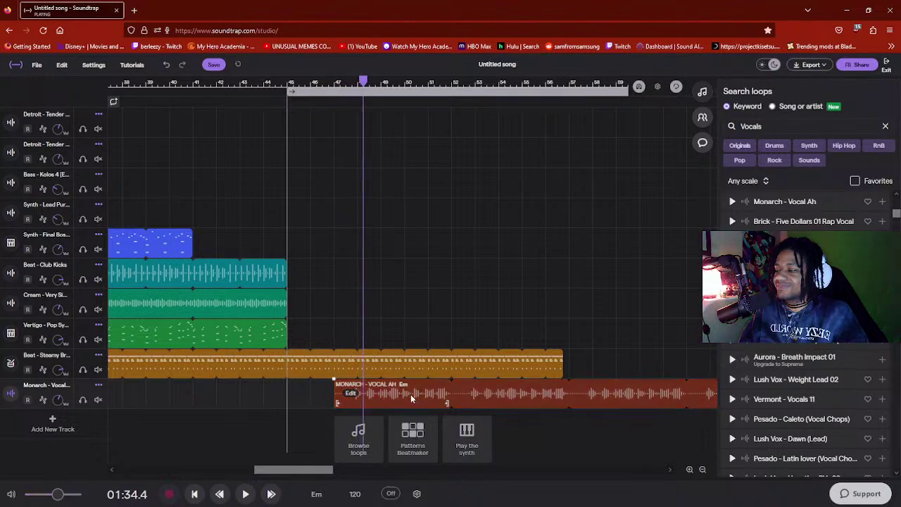
pyautogui.moveTo(410, 394); pyautogui.dragTo(385, 400)
pyautogui.click(305, 128)
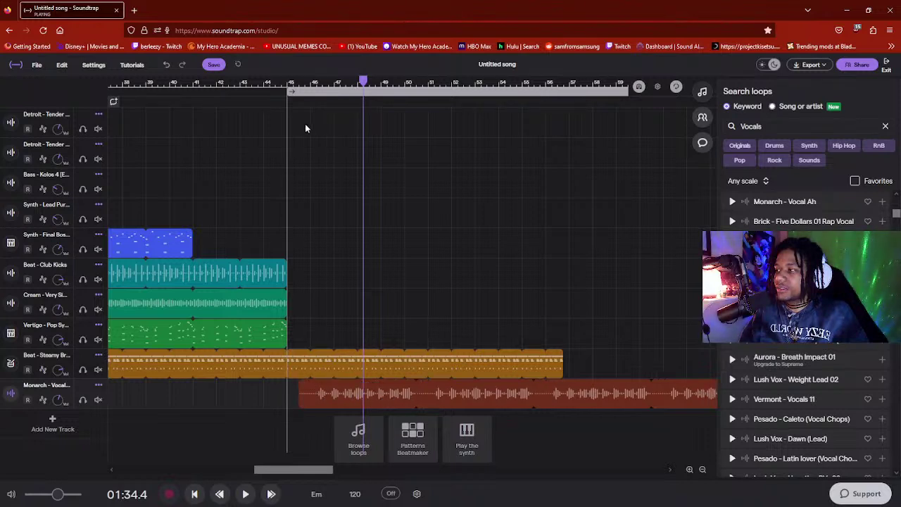
# - Replay the vocal from bar 46, and align the cycle start and the vocal region about a quarter into bar 45
pyautogui.click(314, 83)
pyautogui.press('space')
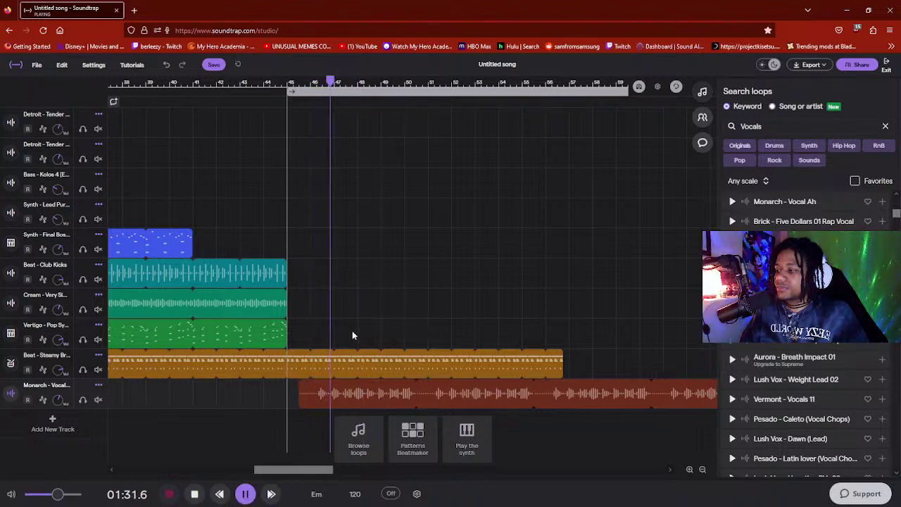
pyautogui.press('space')
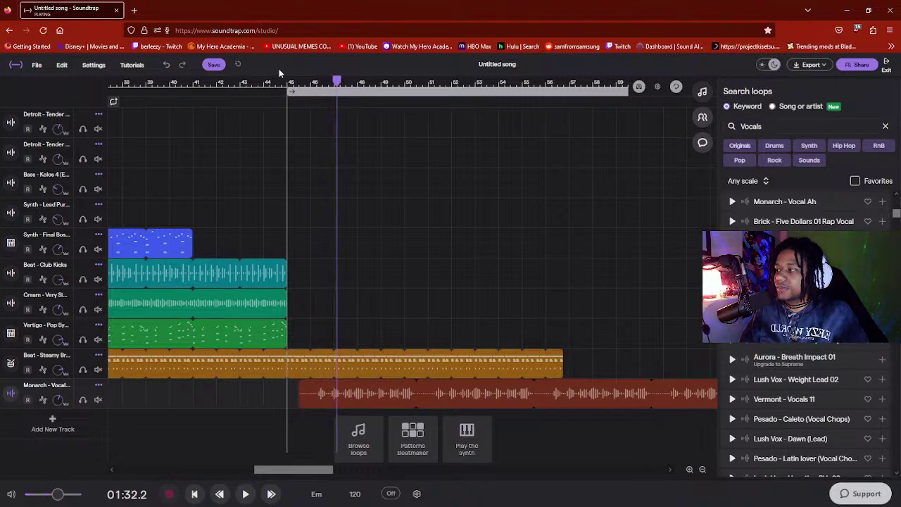
pyautogui.moveTo(291, 91); pyautogui.dragTo(297, 93)
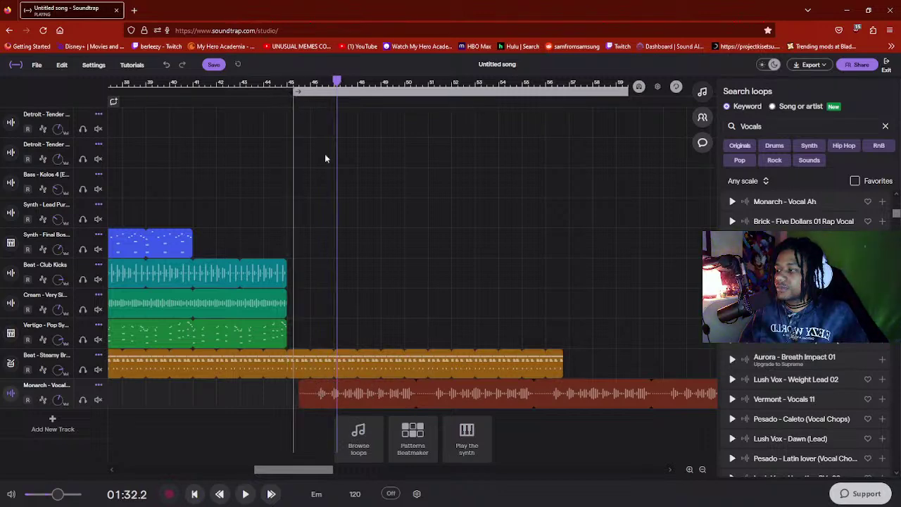
pyautogui.moveTo(344, 387); pyautogui.dragTo(339, 387)
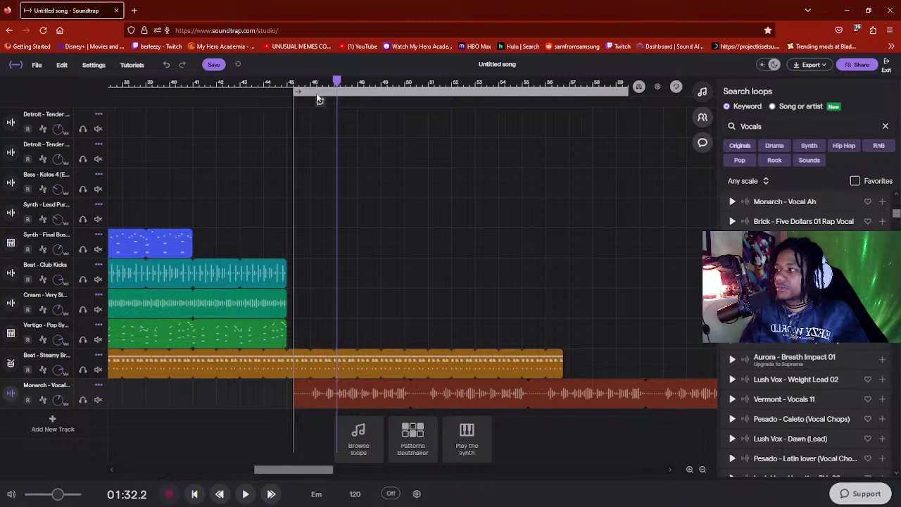
# - Play the vocal over the beat, move its region earlier to start about halfway through bar 44, and replay from the cycle start
pyautogui.press('space')
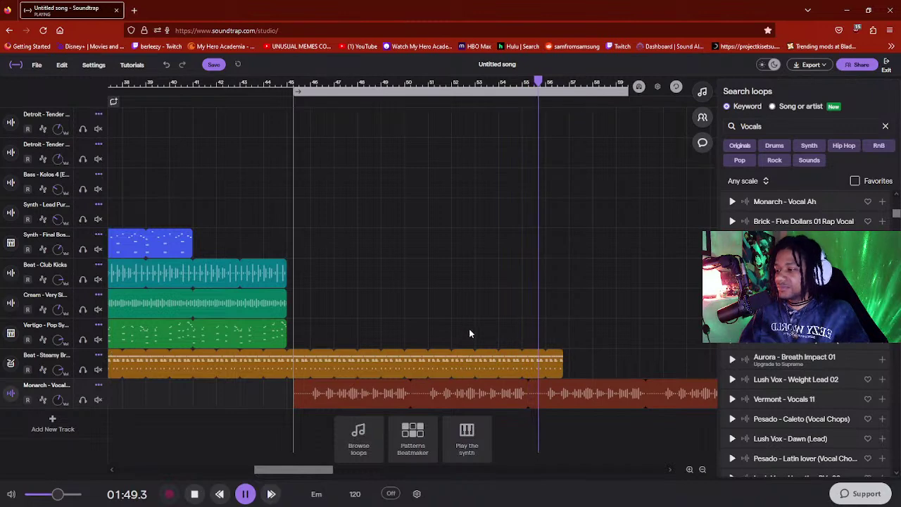
pyautogui.press('space')
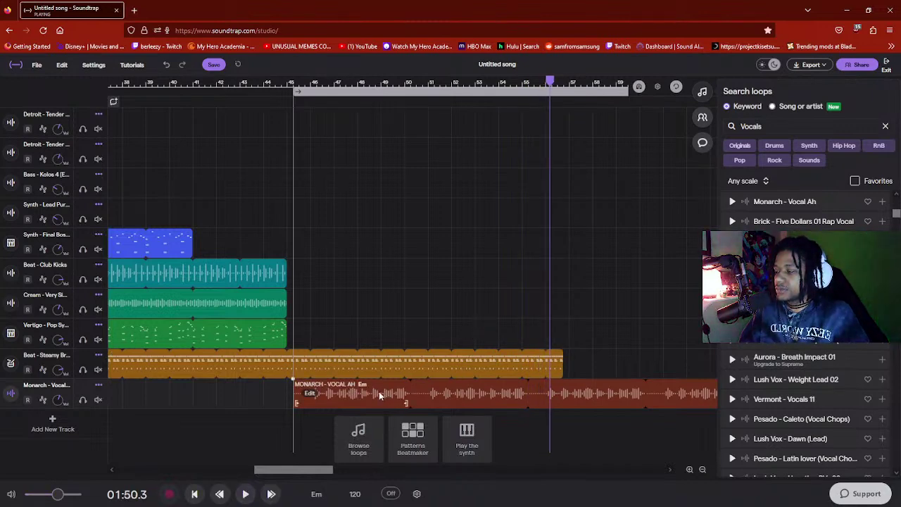
pyautogui.moveTo(420, 391); pyautogui.dragTo(404, 396)
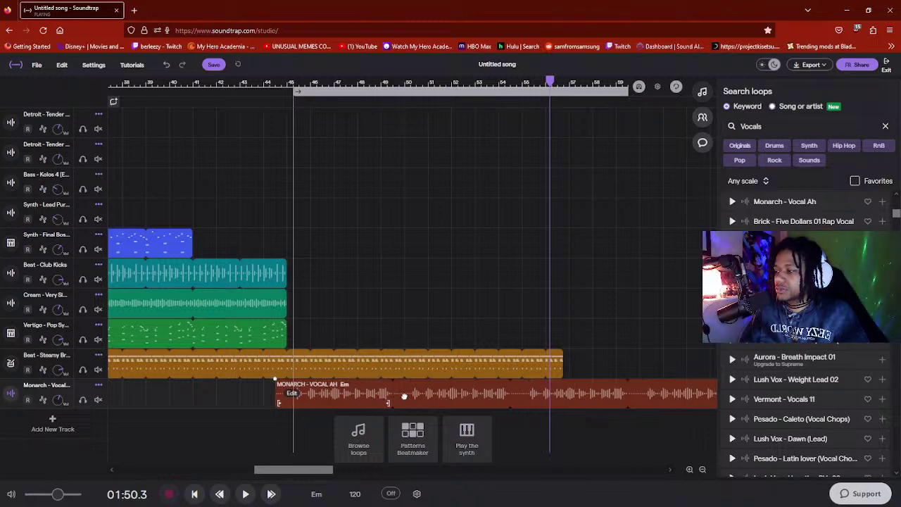
pyautogui.click(293, 84)
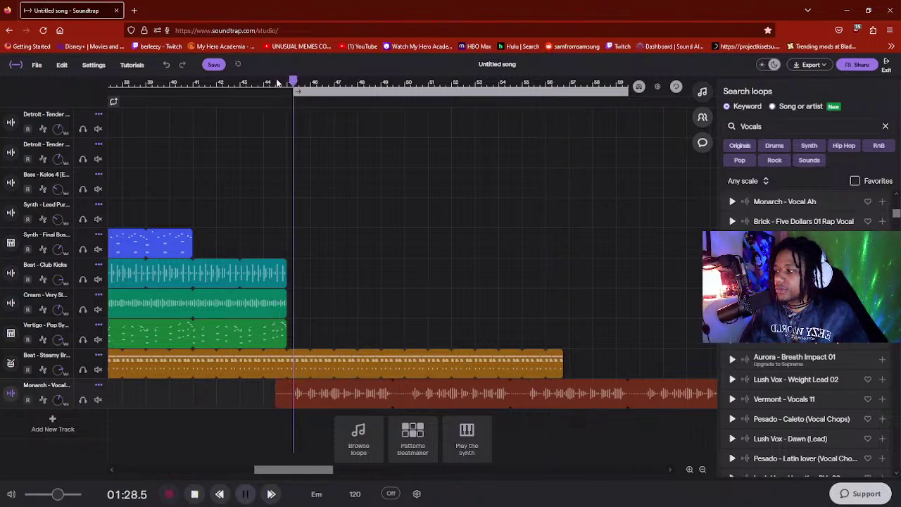
pyautogui.press('space')
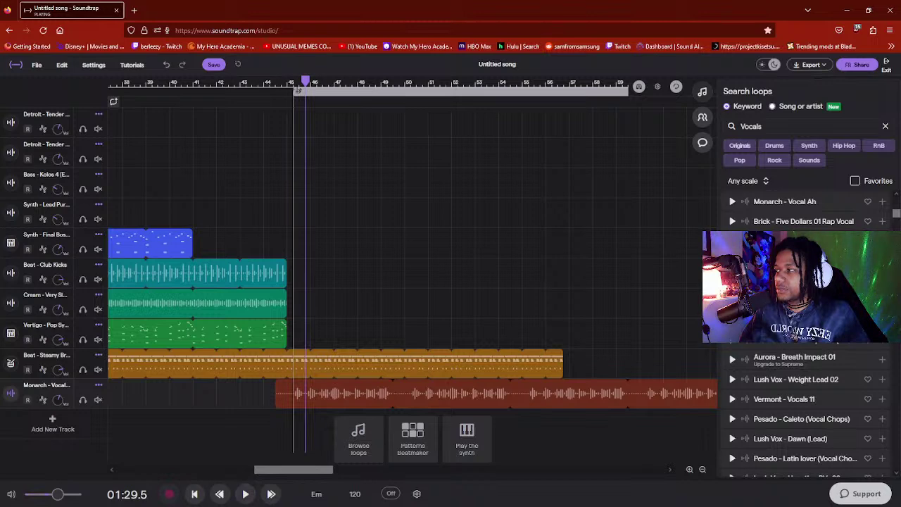
# - Set the loop range to start at bar 41 and play back the section leading into the Monarch vocal
pyautogui.moveTo(298, 90); pyautogui.dragTo(197, 91)
pyautogui.press('space')
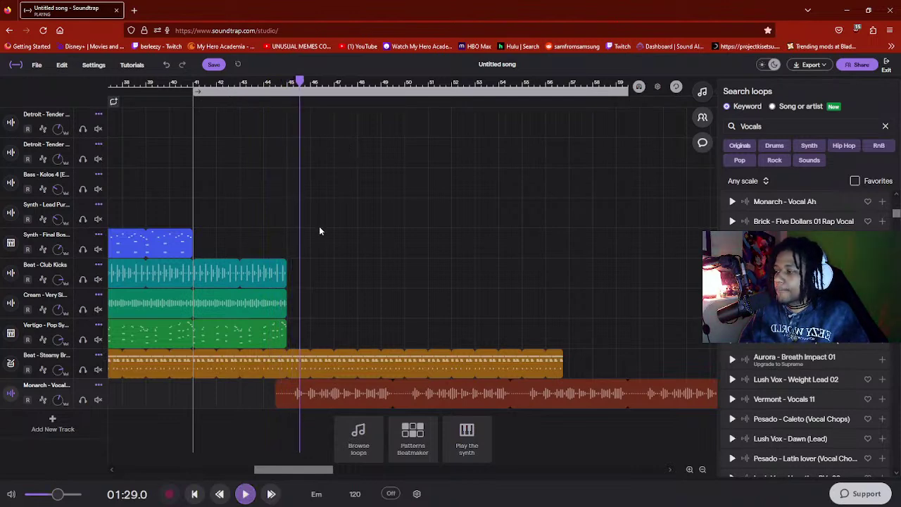
pyautogui.press('space')
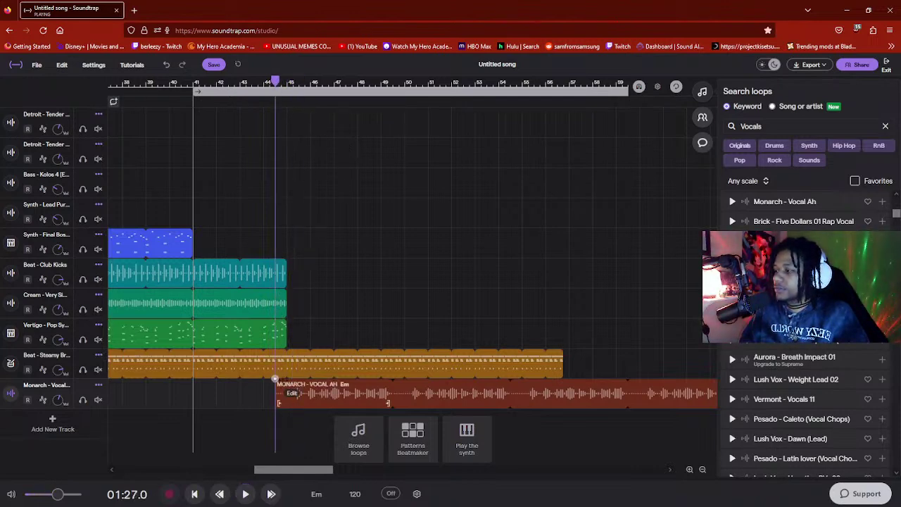
# - Shift the Monarch - Vocal Ah region slightly earlier so it starts at 01:26.5, and play back its entry
pyautogui.moveTo(273, 81); pyautogui.dragTo(270, 81)
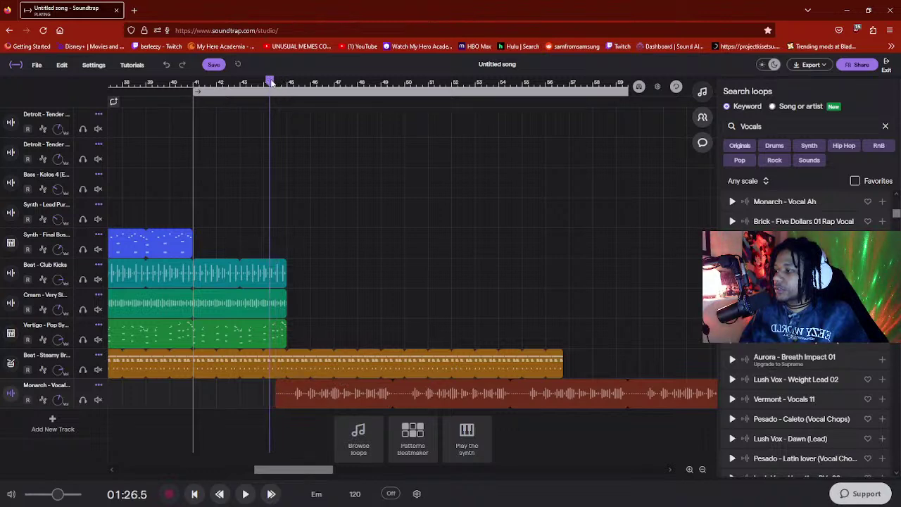
pyautogui.moveTo(326, 392)
pyautogui.mouseDown()
pyautogui.moveTo(315, 391)
pyautogui.moveTo(321, 396)
pyautogui.mouseUp()
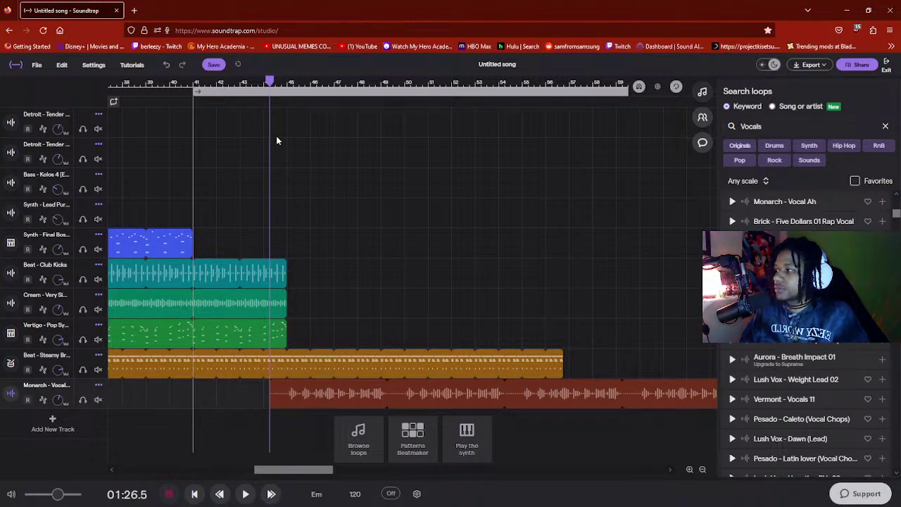
pyautogui.moveTo(270, 82); pyautogui.dragTo(261, 81)
pyautogui.press('space')
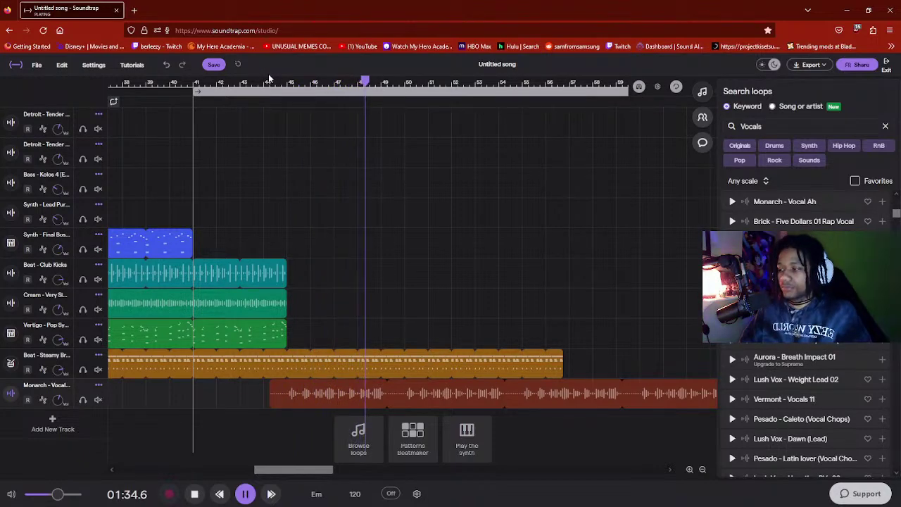
pyautogui.press('space')
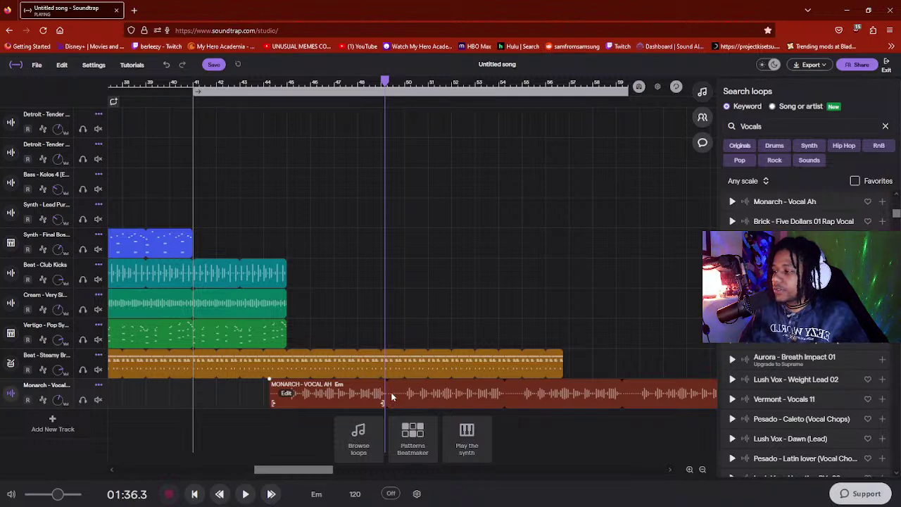
# - Split the looped Monarch vocal region at 01:38.0 and place the piece after the cut flush against the first loop, discarding the sliver between
pyautogui.moveTo(310, 470)
pyautogui.mouseDown()
pyautogui.moveTo(331, 474)
pyautogui.moveTo(310, 472)
pyautogui.moveTo(318, 475)
pyautogui.mouseUp()
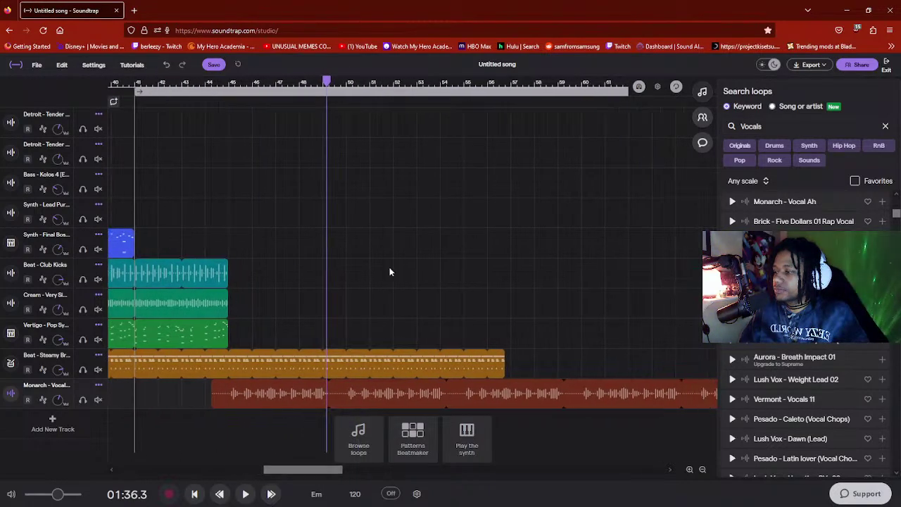
pyautogui.click(347, 82)
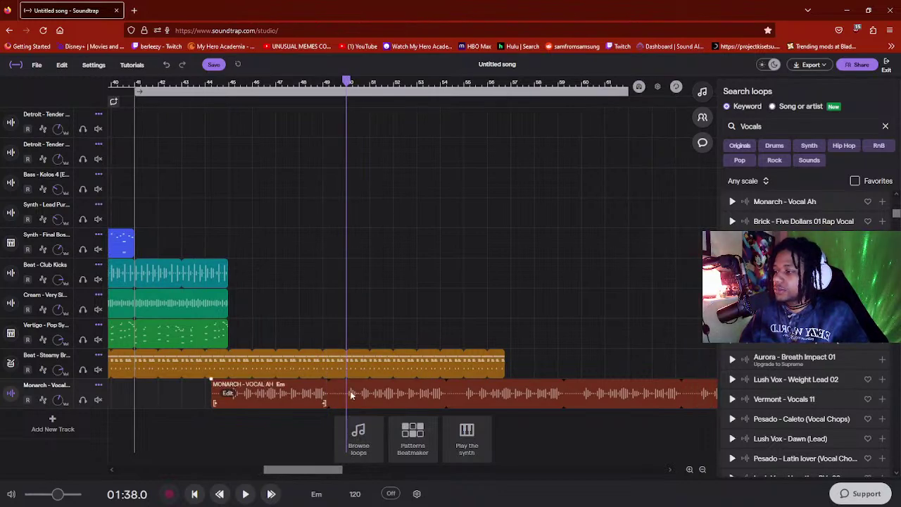
pyautogui.hotkey('ctrl', 'b')
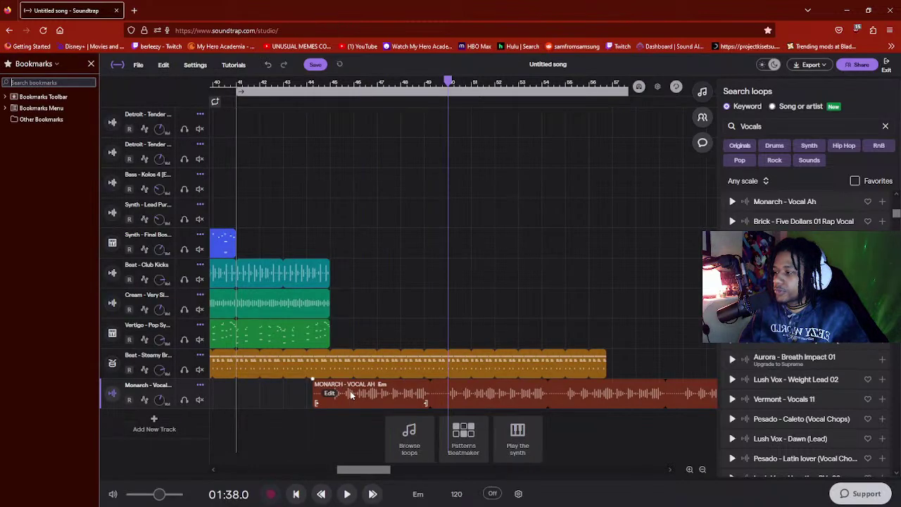
pyautogui.hotkey('ctrl', 'b')
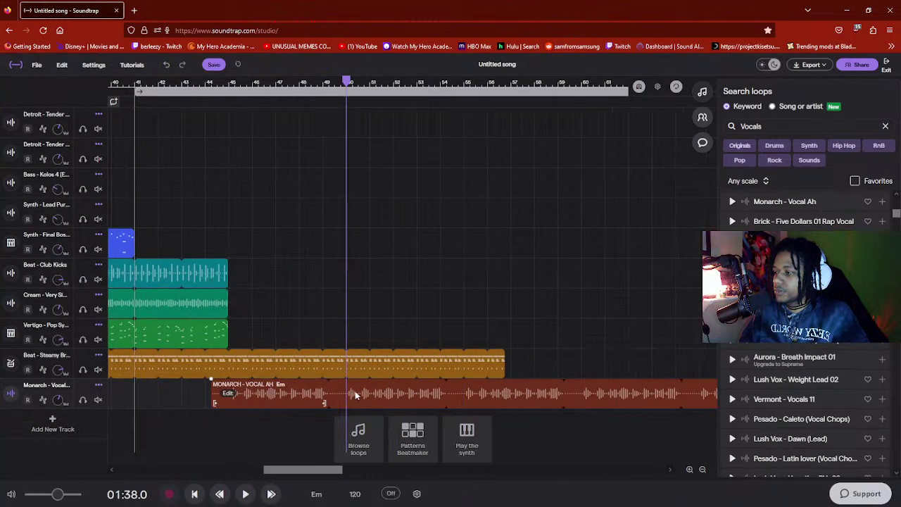
pyautogui.rightClick(355, 395)
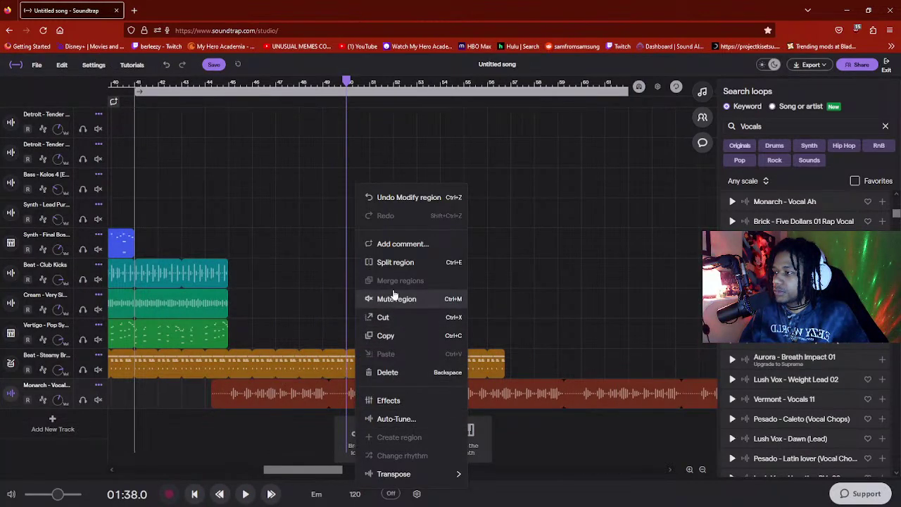
pyautogui.click(501, 395)
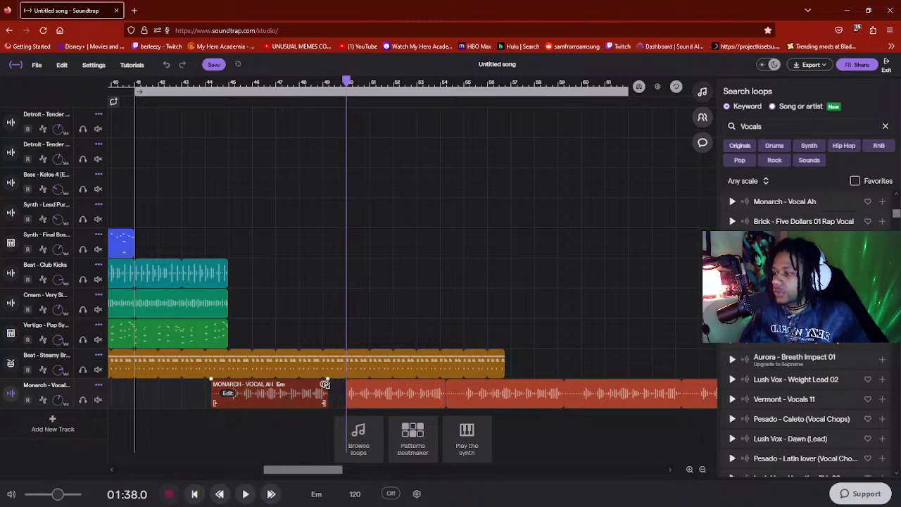
pyautogui.moveTo(324, 384); pyautogui.dragTo(428, 384)
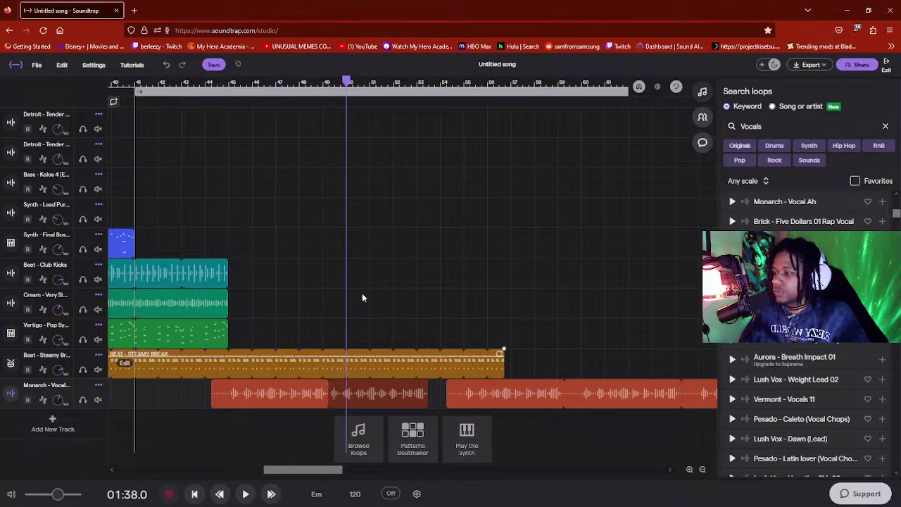
# - Play back the join between the first two Monarch vocal pieces around bar 49 several times
pyautogui.click(329, 84)
pyautogui.click(311, 84)
pyautogui.press('space')
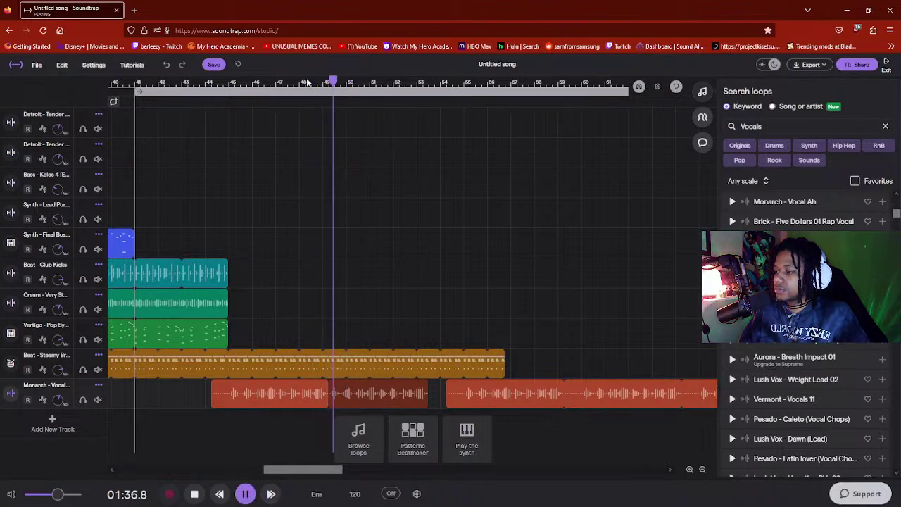
pyautogui.press('space')
pyautogui.click(296, 83)
pyautogui.press('space')
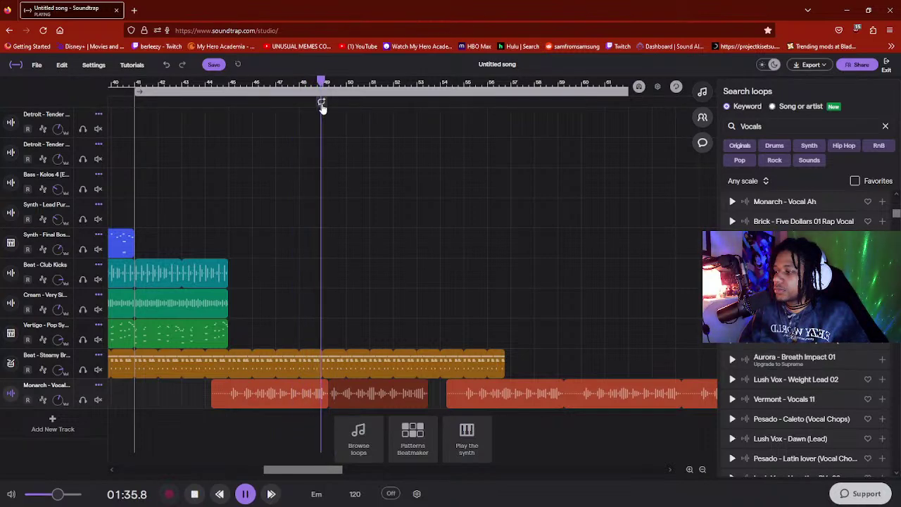
pyautogui.press('space')
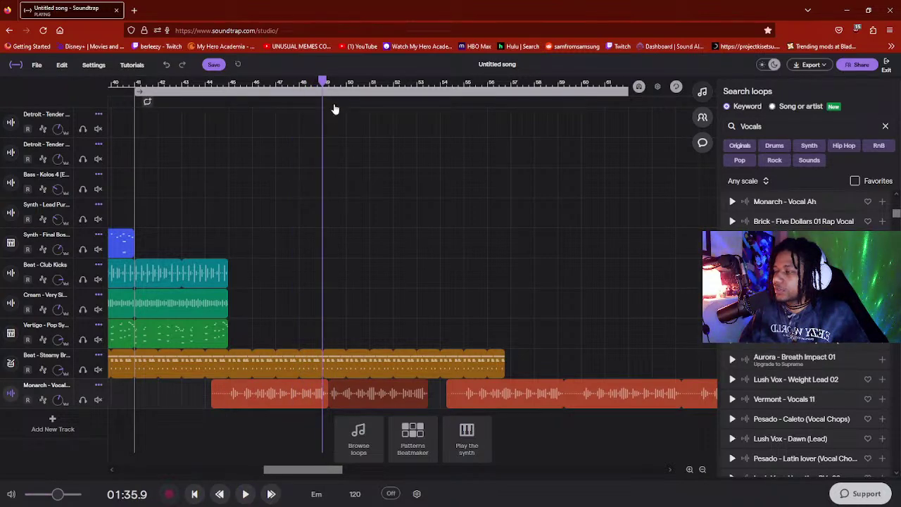
pyautogui.click(306, 83)
pyautogui.press('space')
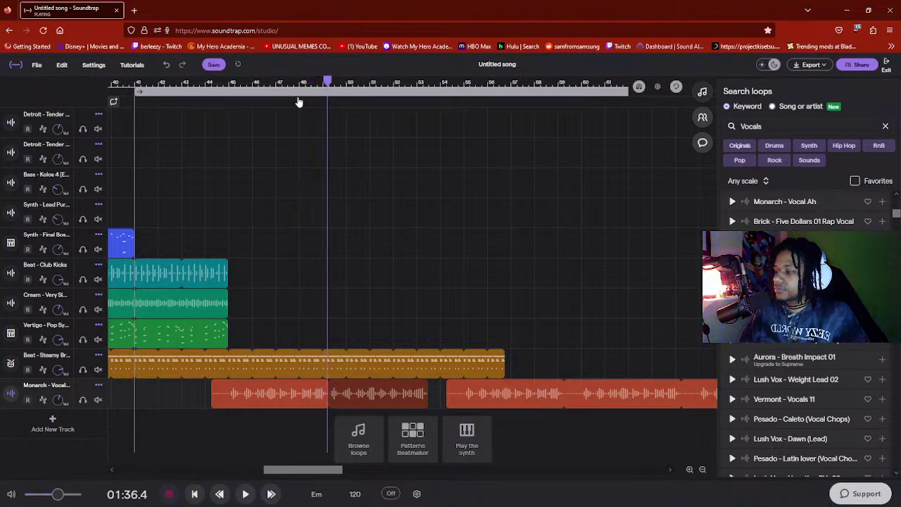
pyautogui.click(350, 402)
pyautogui.click(306, 83)
pyautogui.press('space')
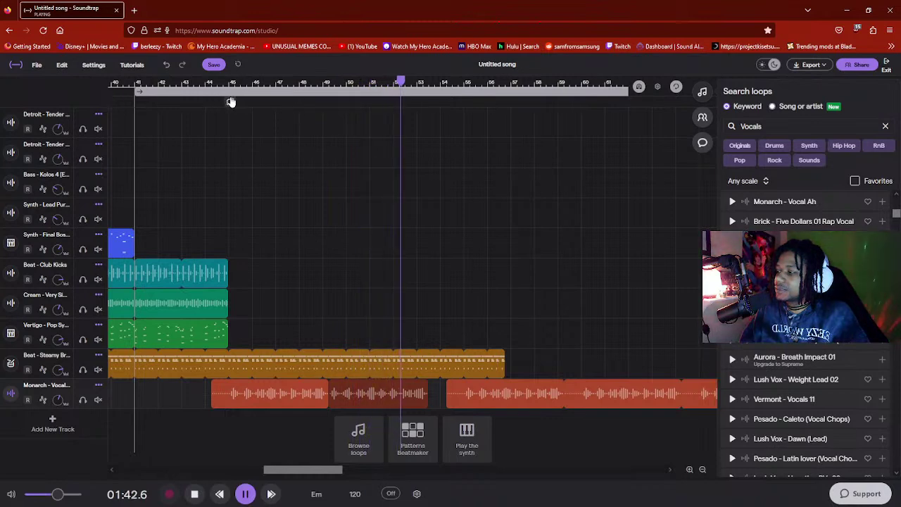
pyautogui.press('space')
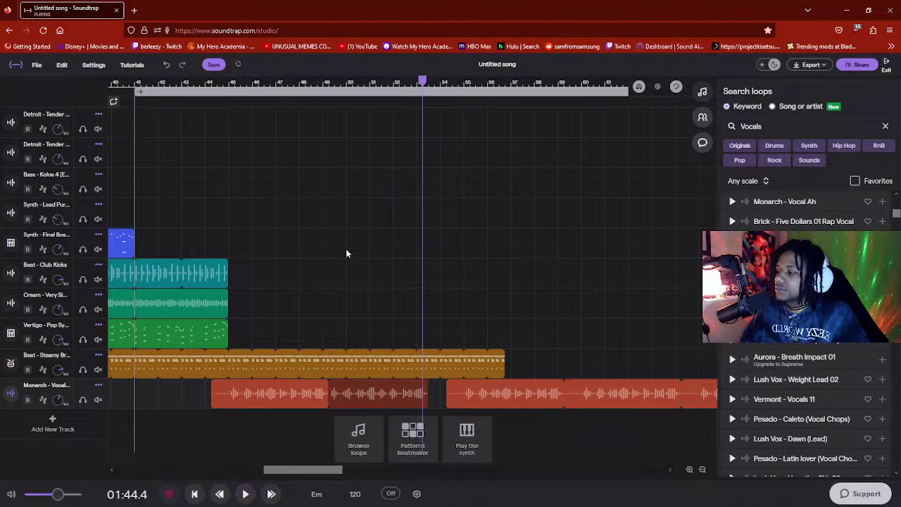
# - Trim the end of the first Monarch vocal piece slightly, move the second piece flush against it, and play back the join
pyautogui.click(325, 398)
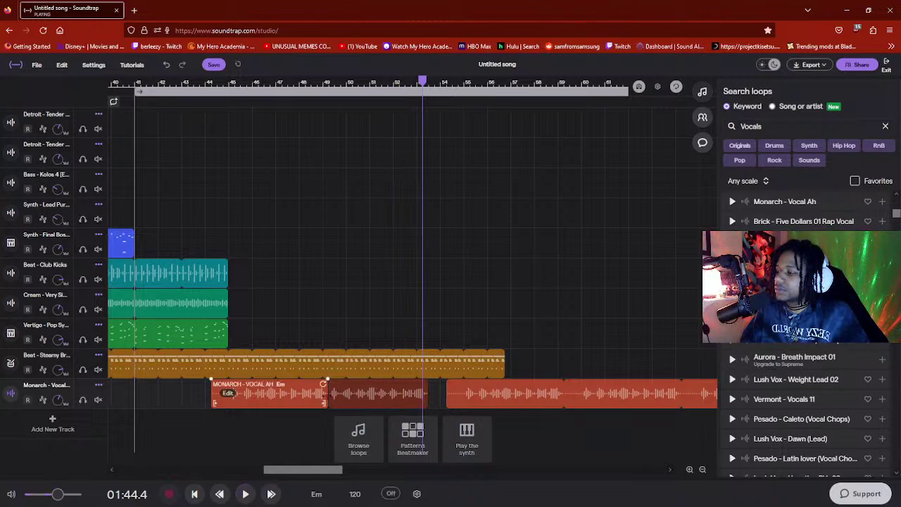
pyautogui.click(329, 398)
pyautogui.click(323, 398)
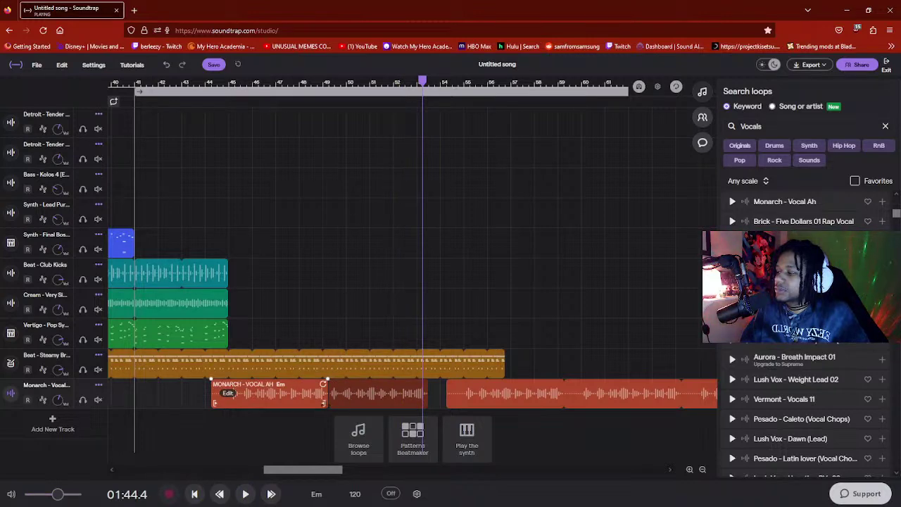
pyautogui.click(329, 398)
pyautogui.click(331, 398)
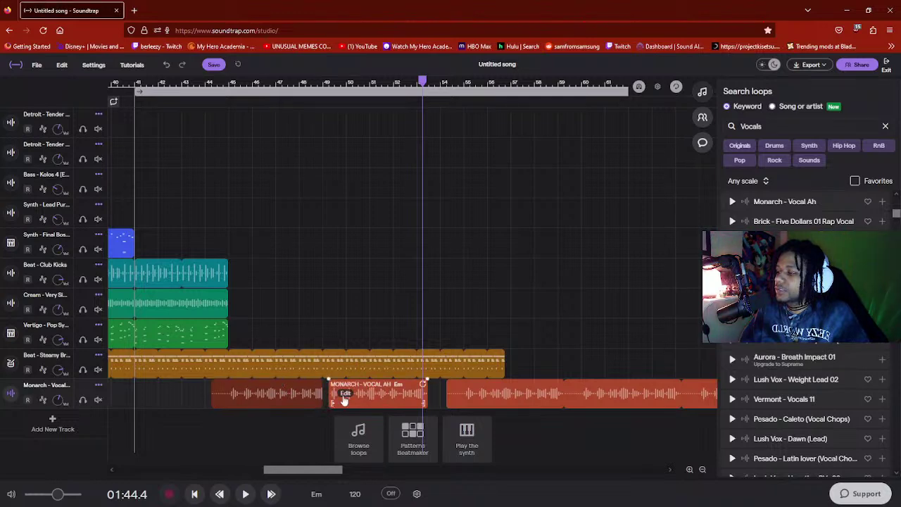
pyautogui.moveTo(363, 398); pyautogui.dragTo(358, 398)
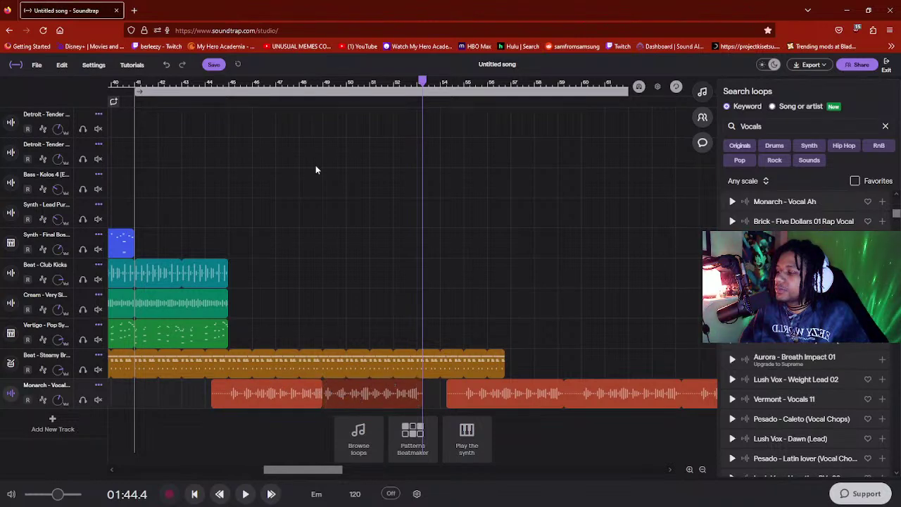
pyautogui.click(317, 83)
pyautogui.press('space')
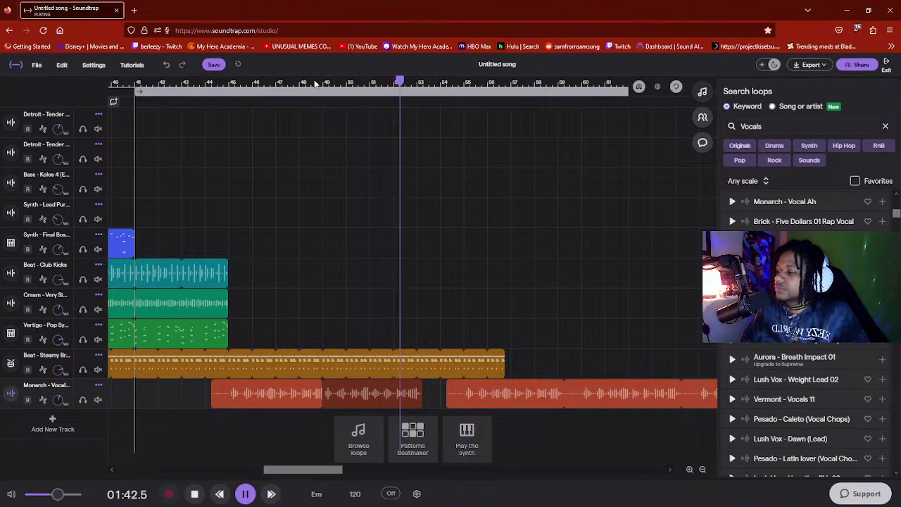
pyautogui.press('space')
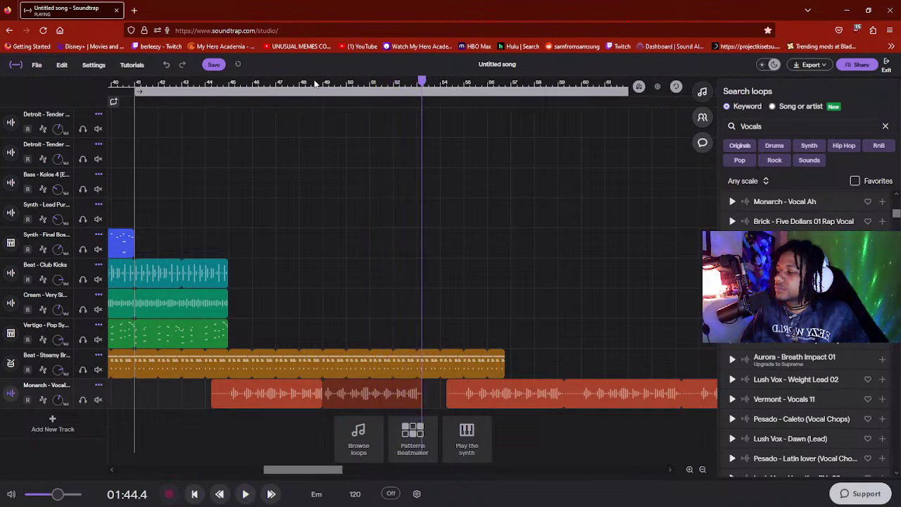
pyautogui.click(195, 83)
pyautogui.press('space')
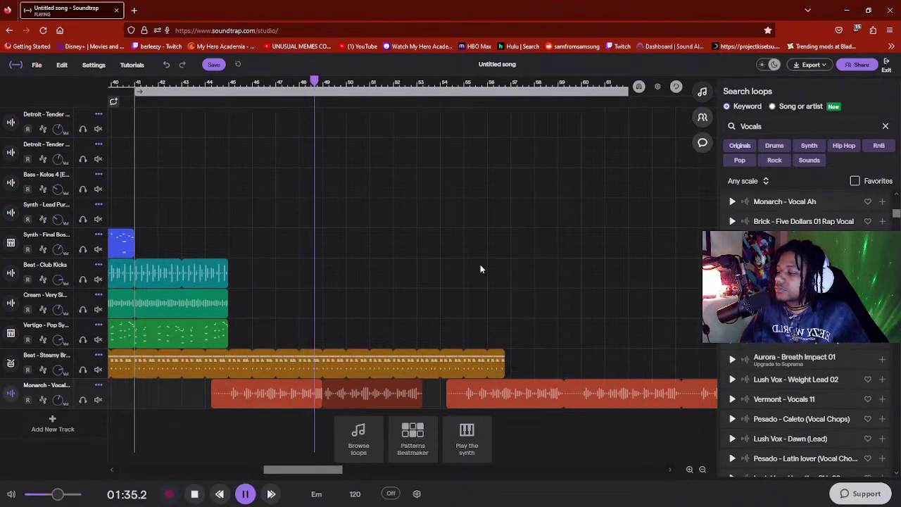
pyautogui.press('space')
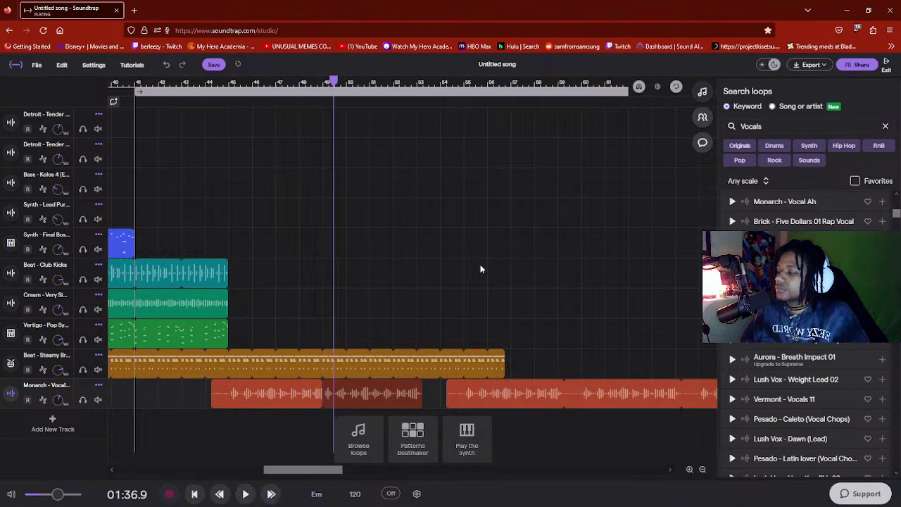
# - Delete the second Monarch vocal piece and the remaining looped vocal region after it, keeping only the first piece
pyautogui.moveTo(390, 396)
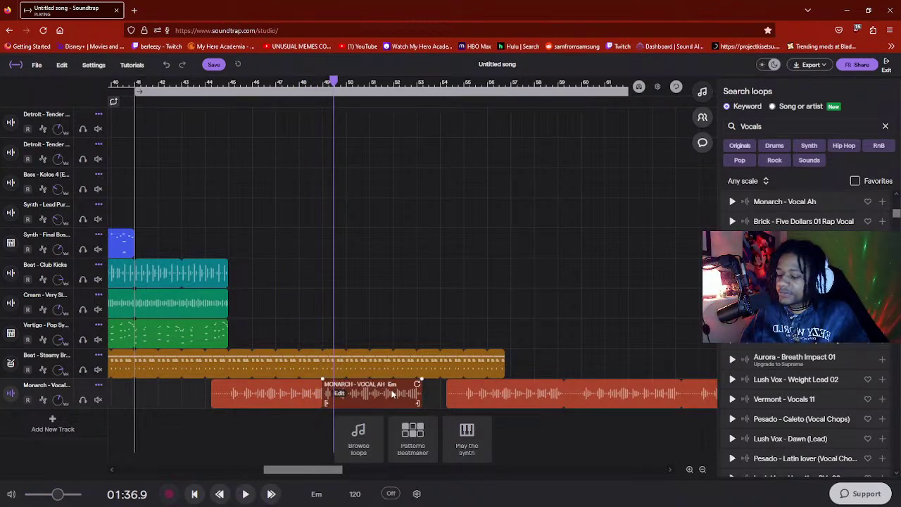
pyautogui.press('Delete')
pyautogui.click(534, 391)
pyautogui.press('Delete')
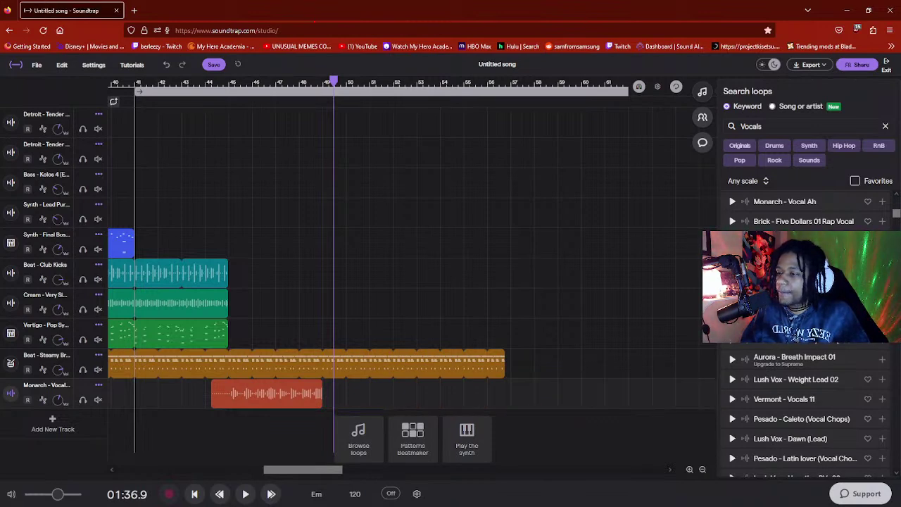
# - Browse the Guitar loops and add Laces - Graduation Lead Pluck on a new track, starting where the Monarch vocal piece ends
pyautogui.scroll(5, 842, 204)
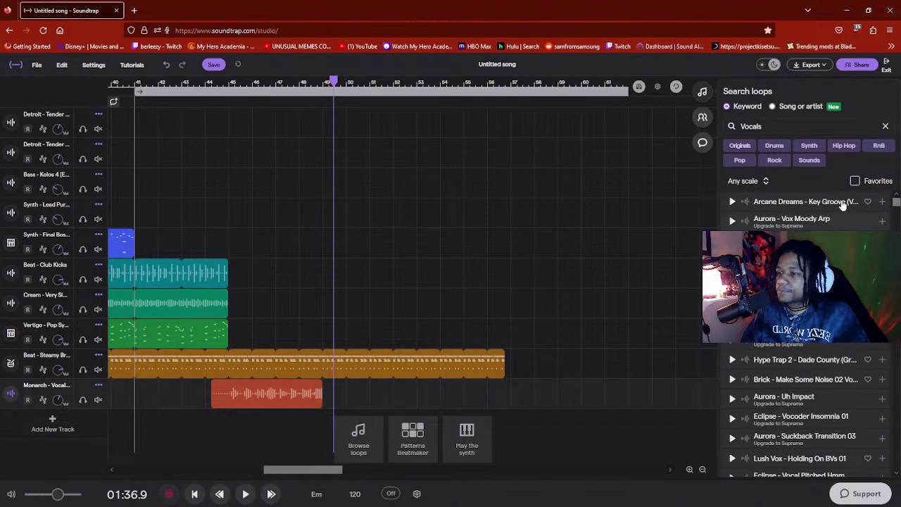
pyautogui.click(884, 126)
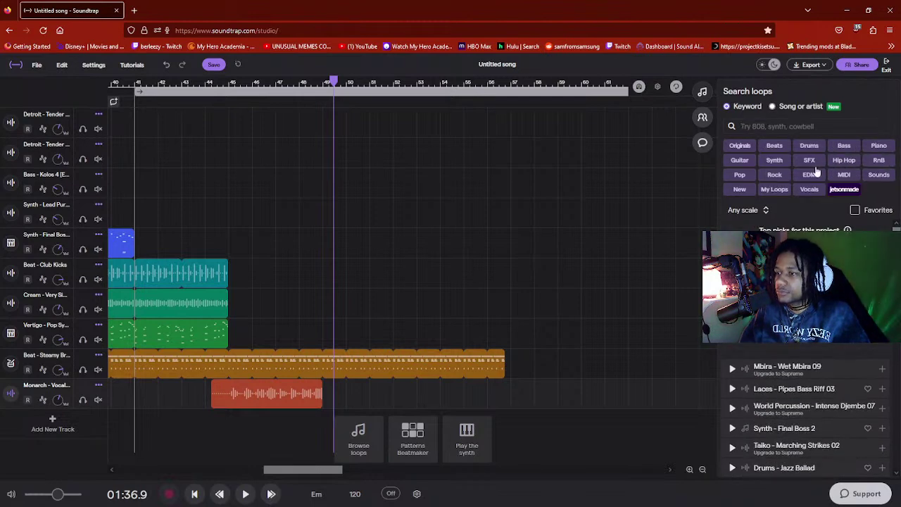
pyautogui.click(739, 160)
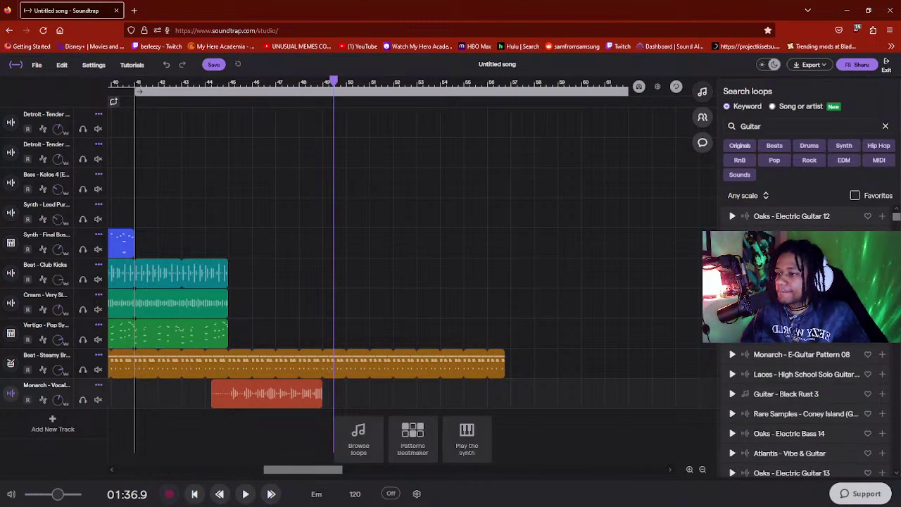
pyautogui.scroll(-2, 809, 387)
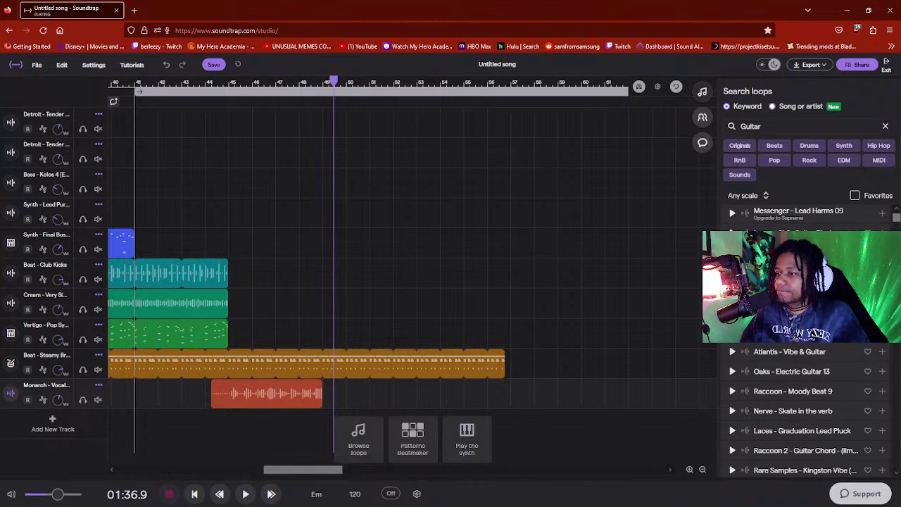
pyautogui.scroll(-3, 809, 387)
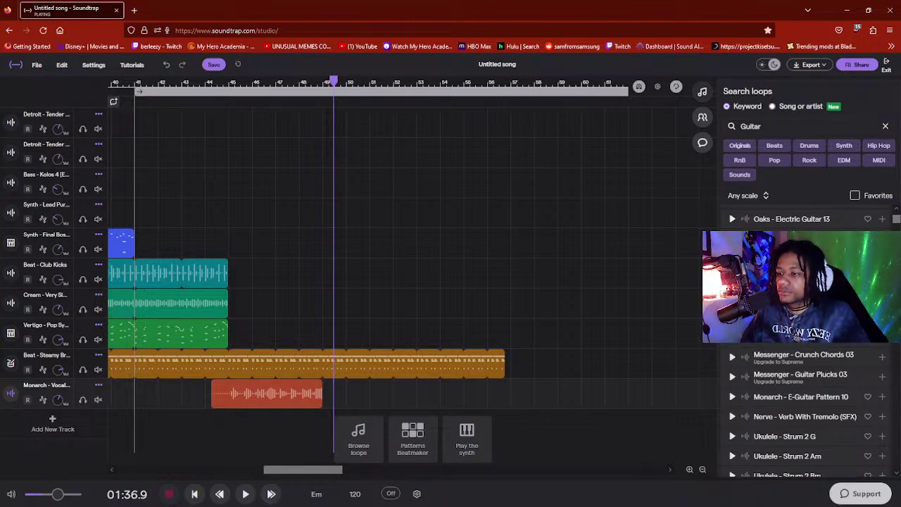
pyautogui.scroll(-1, 810, 387)
pyautogui.moveTo(774, 239); pyautogui.dragTo(323, 438)
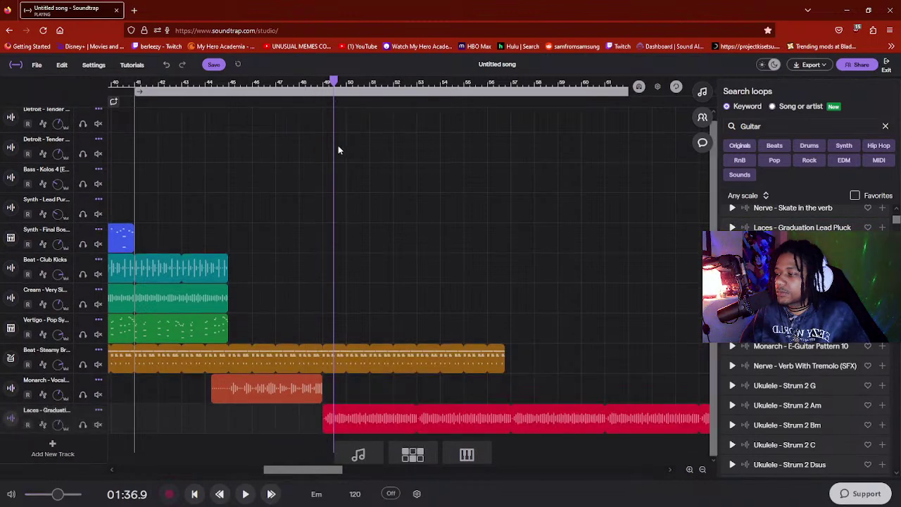
# - Play back the transition from the Monarch vocal piece into the Laces - Graduation Lead Pluck loop
pyautogui.click(312, 83)
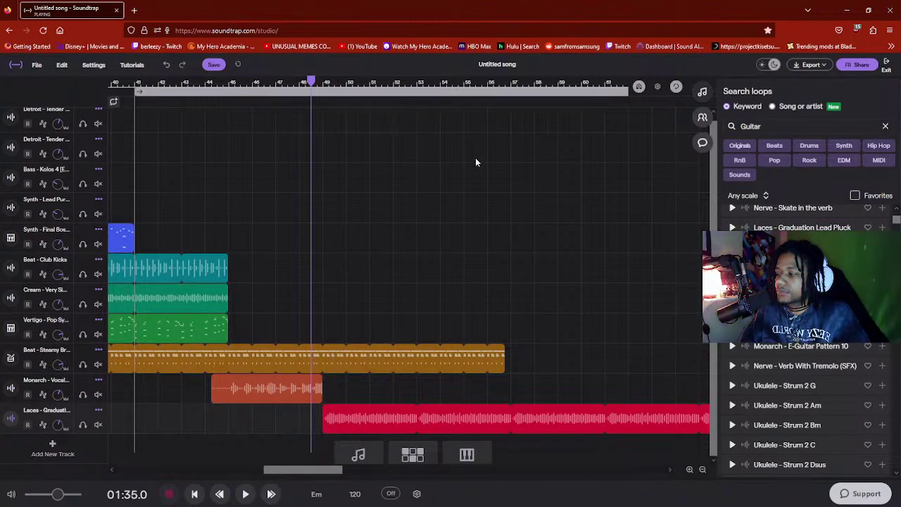
pyautogui.click(298, 281)
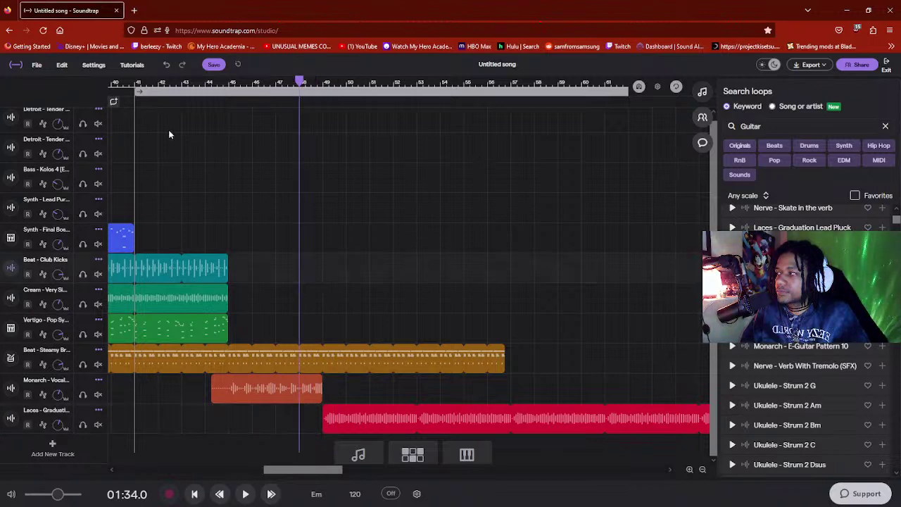
pyautogui.hscroll(-1, 289, 116)
pyautogui.press('space')
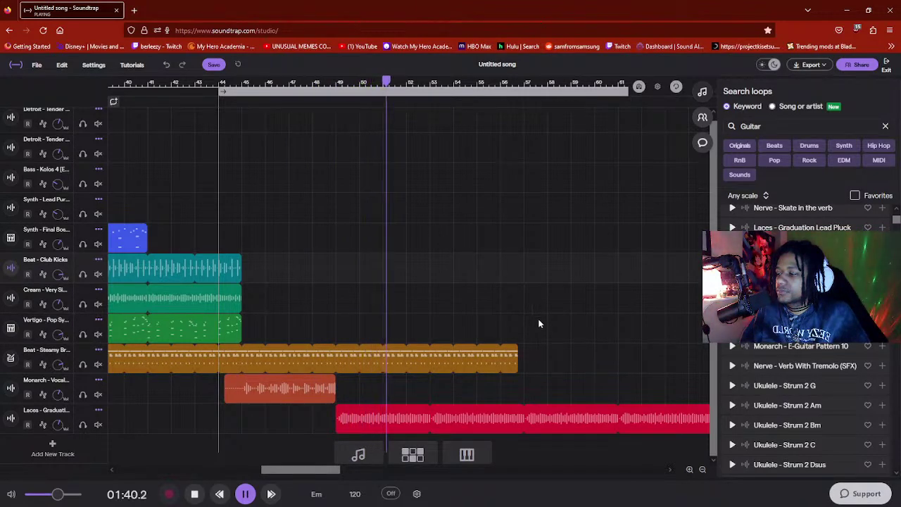
pyautogui.press('space')
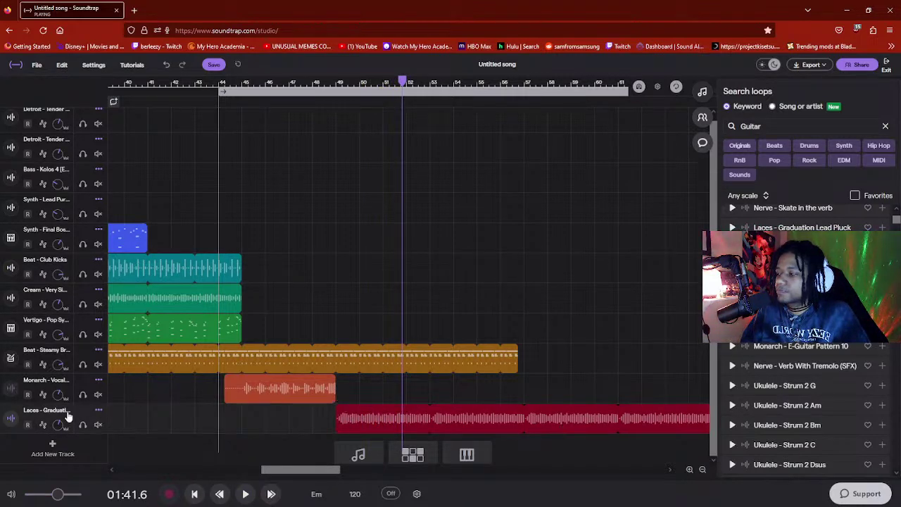
# - Delete the Laces - Graduation Lead Pluck track, audition Laces - Graduation Solo Guitar 03 and add it on a new track starting at bar 50
pyautogui.click(96, 412)
pyautogui.click(144, 400)
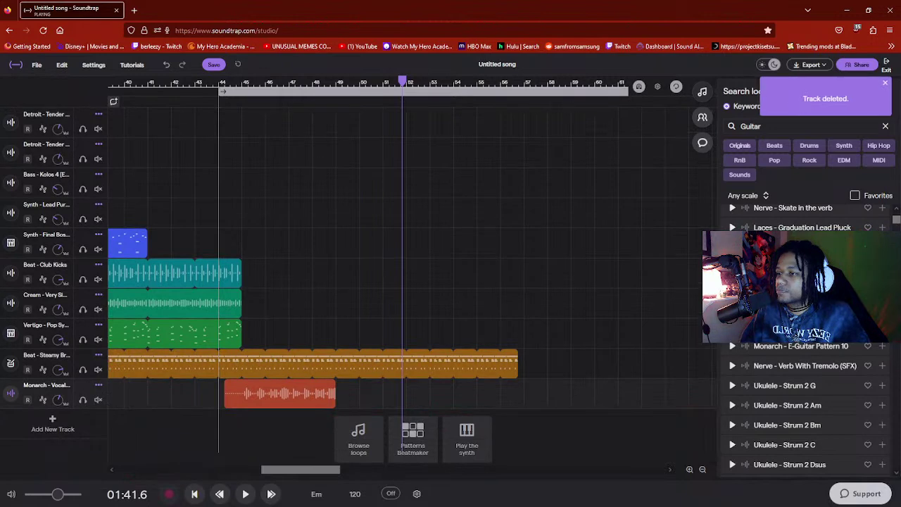
pyautogui.scroll(-3, 802, 394)
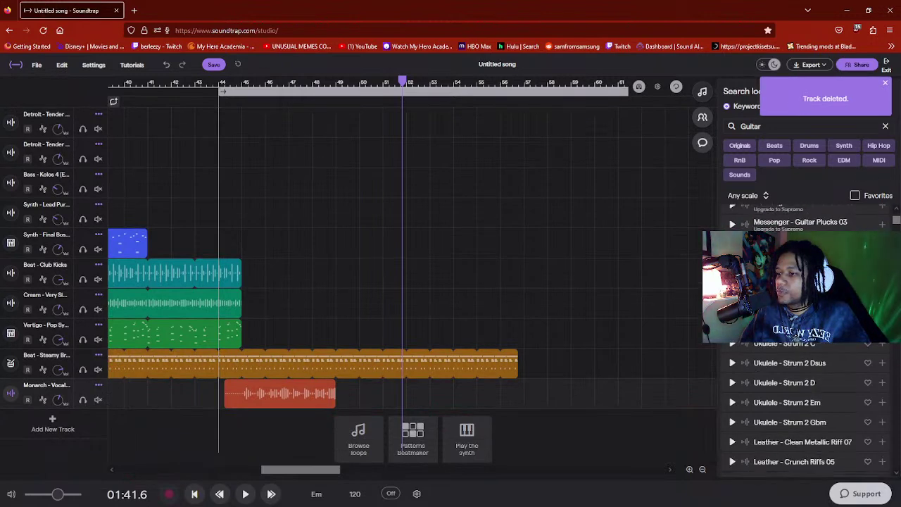
pyautogui.scroll(-10, 802, 394)
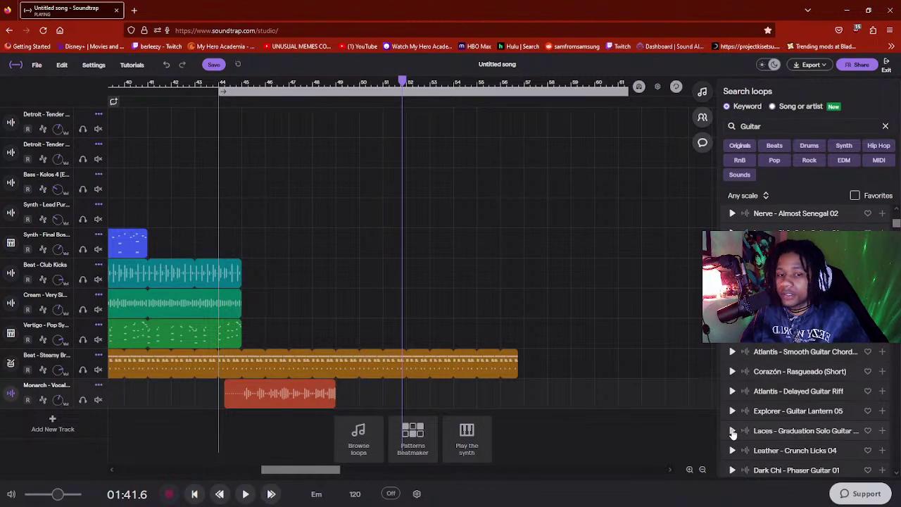
pyautogui.click(732, 431)
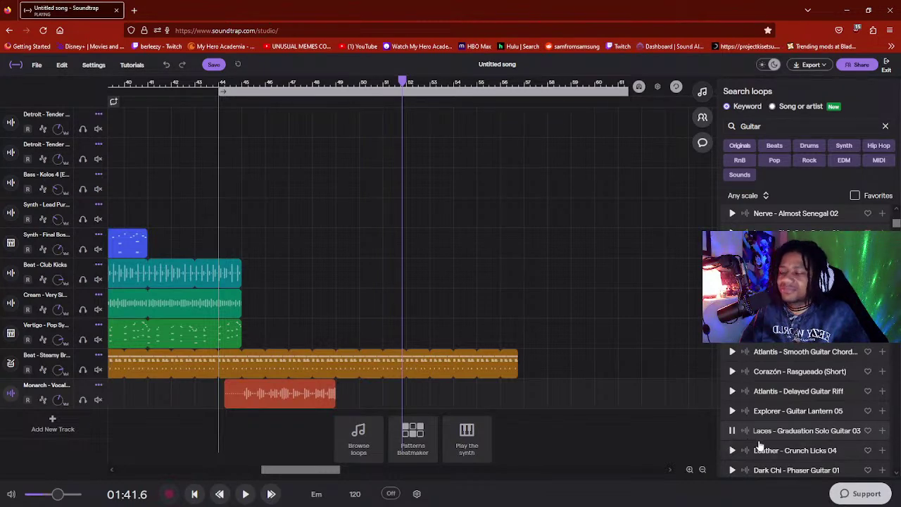
pyautogui.moveTo(774, 438); pyautogui.dragTo(360, 453)
# - Extend the end of the Monarch - Vocal Ah region to bar 50, where the guitar solo starts, and play back from bar 44
pyautogui.click(333, 377)
pyautogui.moveTo(334, 377); pyautogui.dragTo(340, 378)
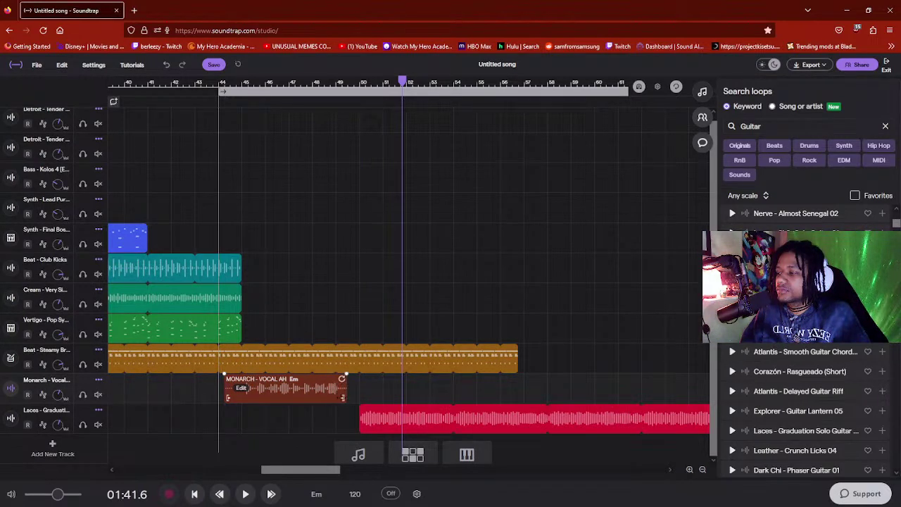
pyautogui.moveTo(343, 396); pyautogui.dragTo(368, 395)
pyautogui.click(367, 396)
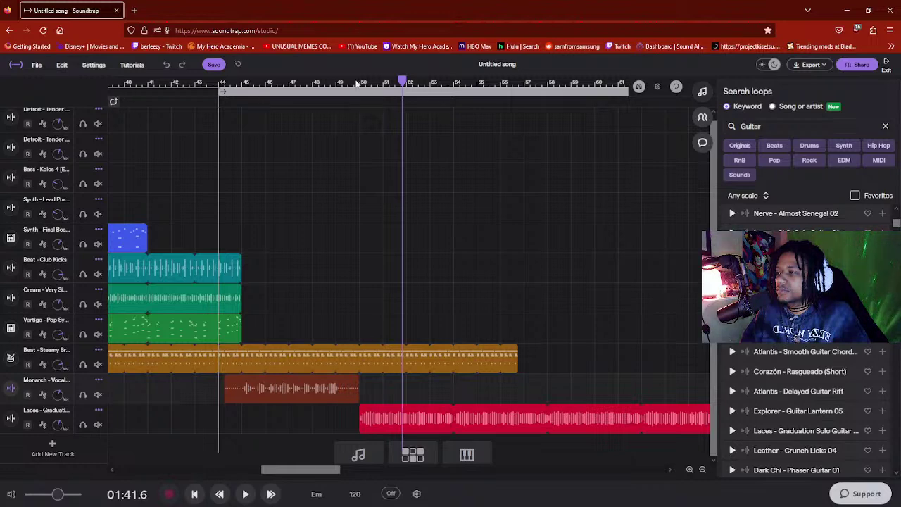
pyautogui.click(221, 90)
pyautogui.press('space')
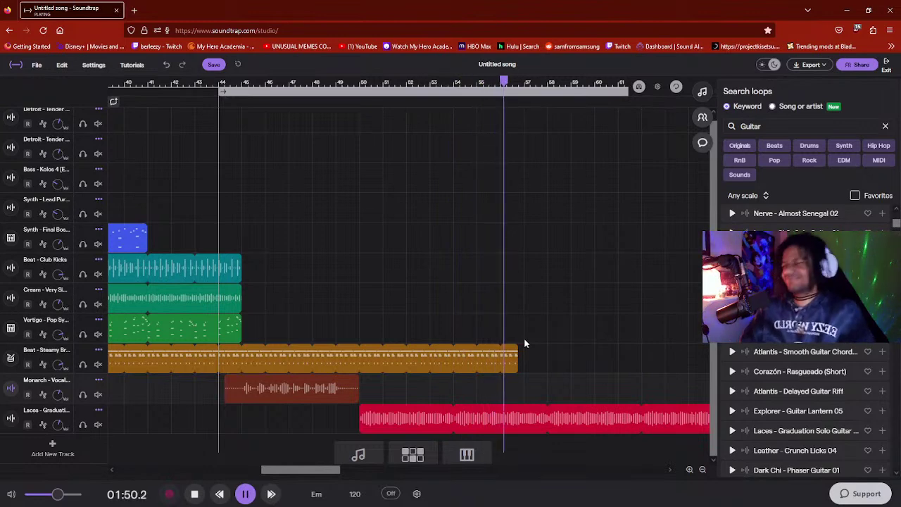
pyautogui.press('space')
# - Extend the Beat - Steamy Break region to bar 62 and play back the guitar solo from around bar 49
pyautogui.moveTo(513, 346); pyautogui.dragTo(588, 333)
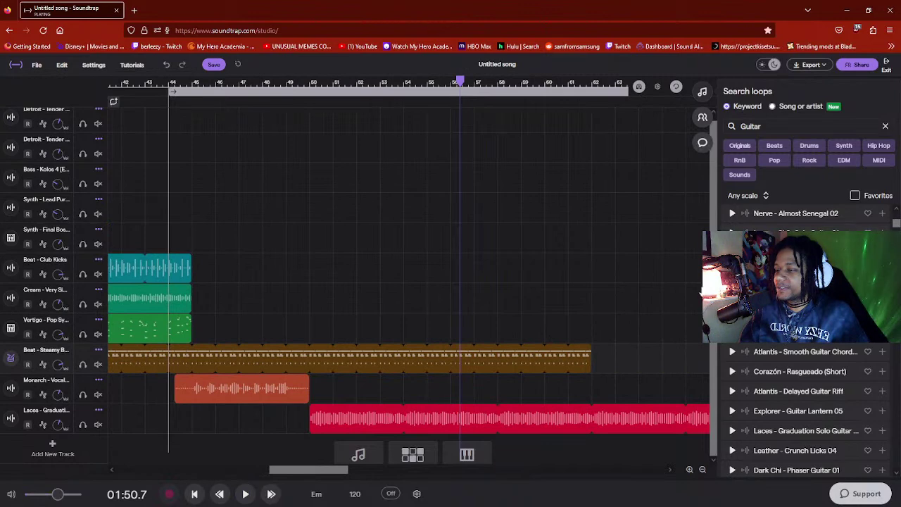
pyautogui.click(299, 85)
pyautogui.press('space')
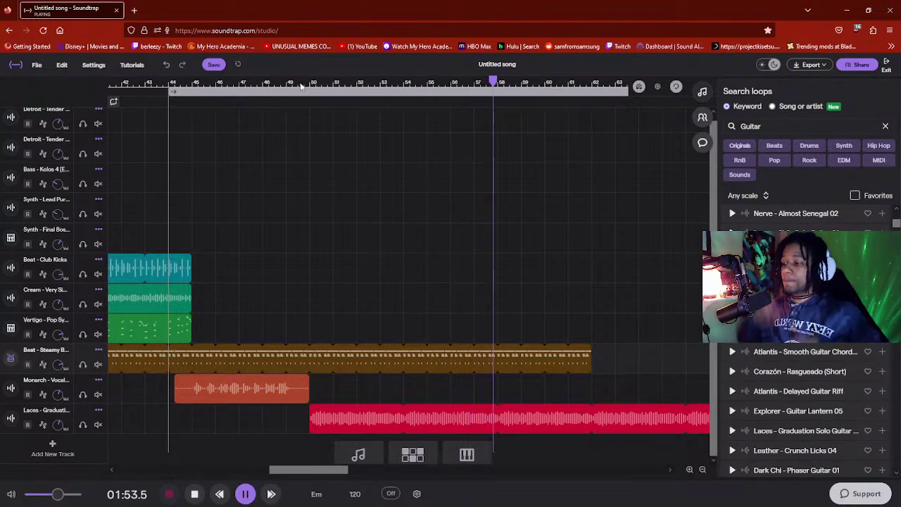
pyautogui.press('space')
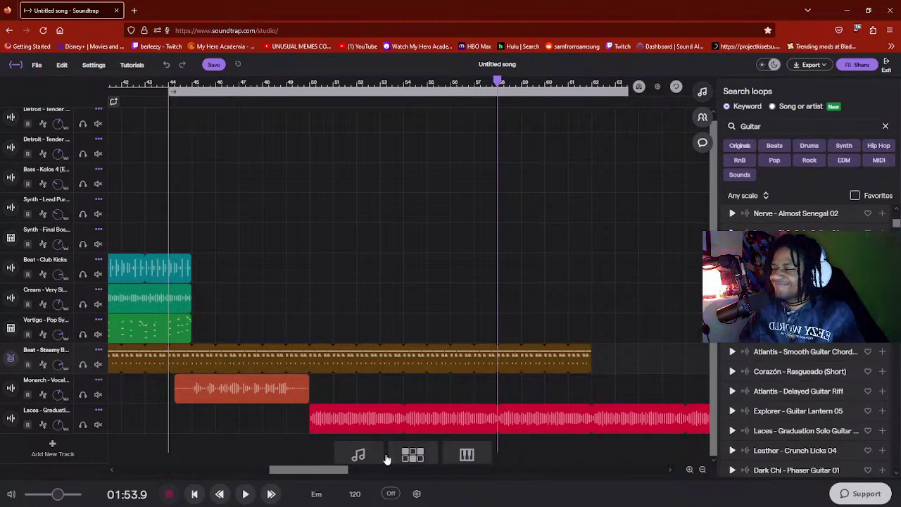
# - Split the Laces - Graduation Solo Guitar 03 region at bar 58
pyautogui.moveTo(332, 468); pyautogui.dragTo(354, 470)
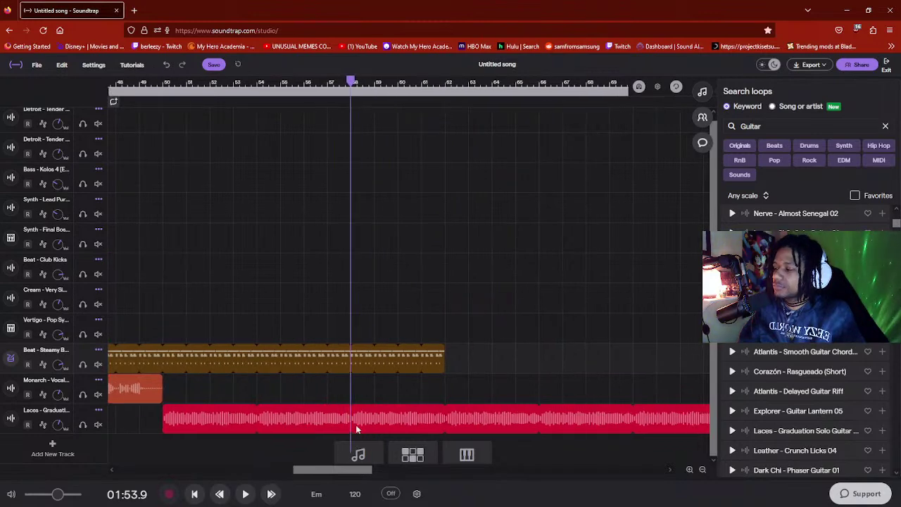
pyautogui.hotkey('ctrl', 'e')
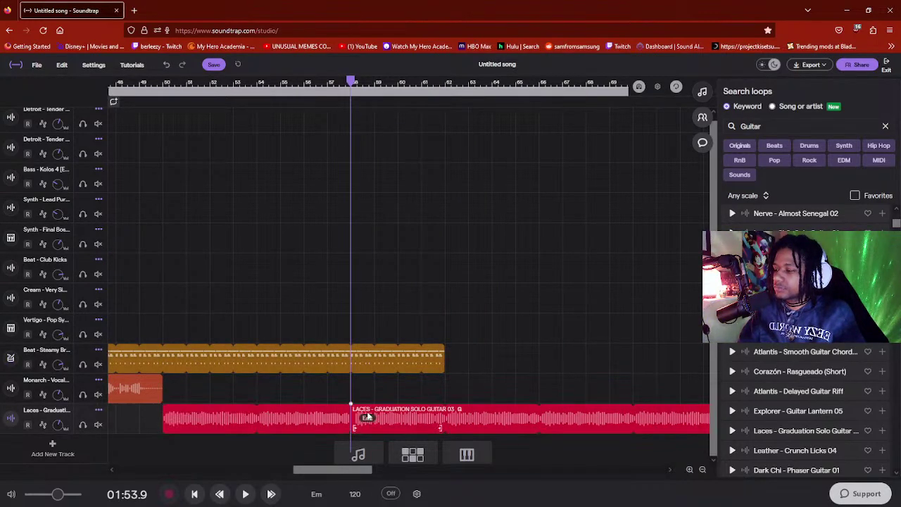
pyautogui.moveTo(420, 419); pyautogui.dragTo(461, 389)
pyautogui.moveTo(441, 461); pyautogui.dragTo(417, 482)
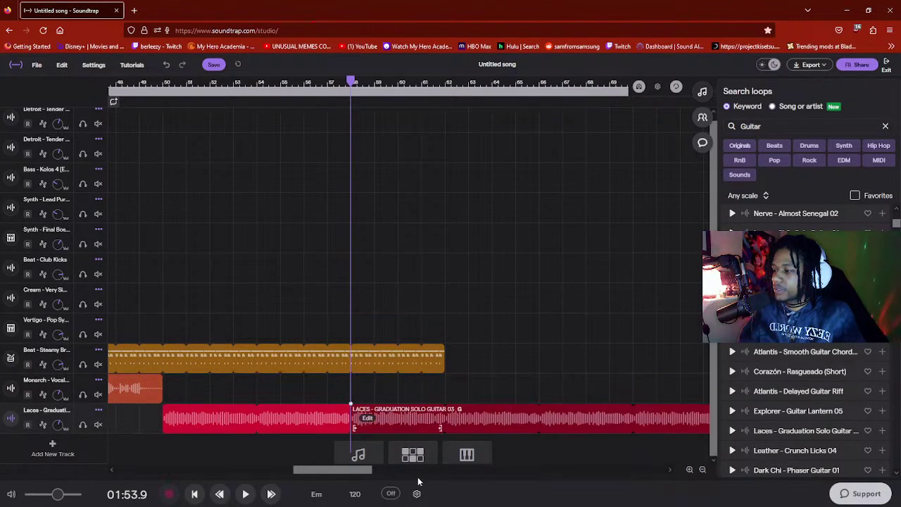
pyautogui.click(475, 370)
pyautogui.moveTo(354, 415); pyautogui.dragTo(414, 438)
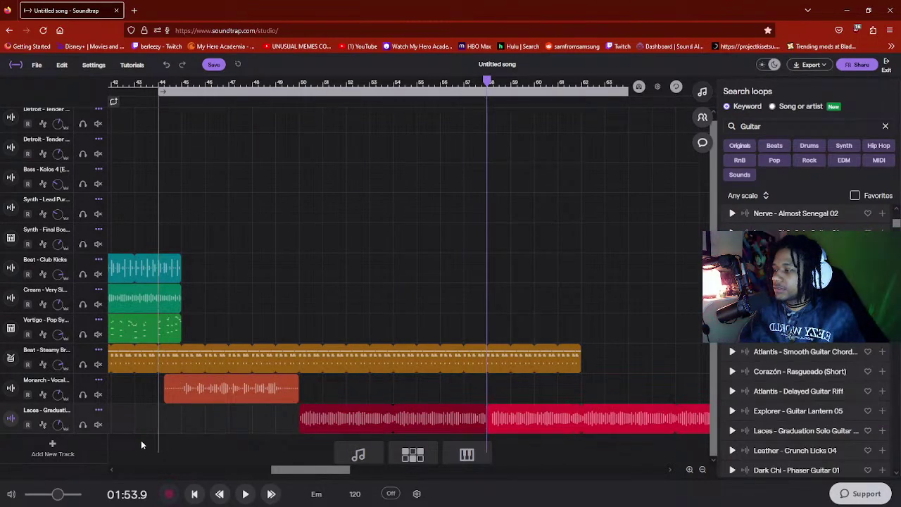
# - Duplicate the Graduation Solo Guitar track, keeping only the part before bar 58 on the original and the part after it on the copy
pyautogui.click(52, 448)
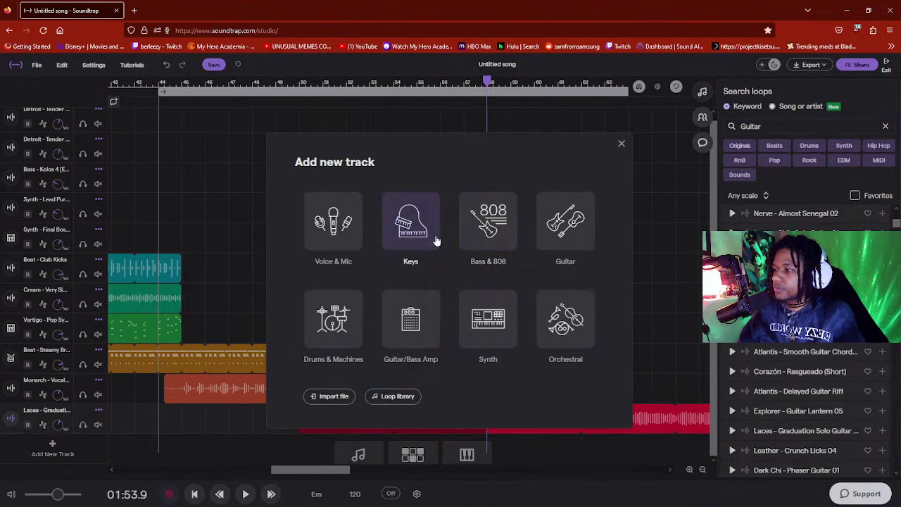
pyautogui.click(621, 145)
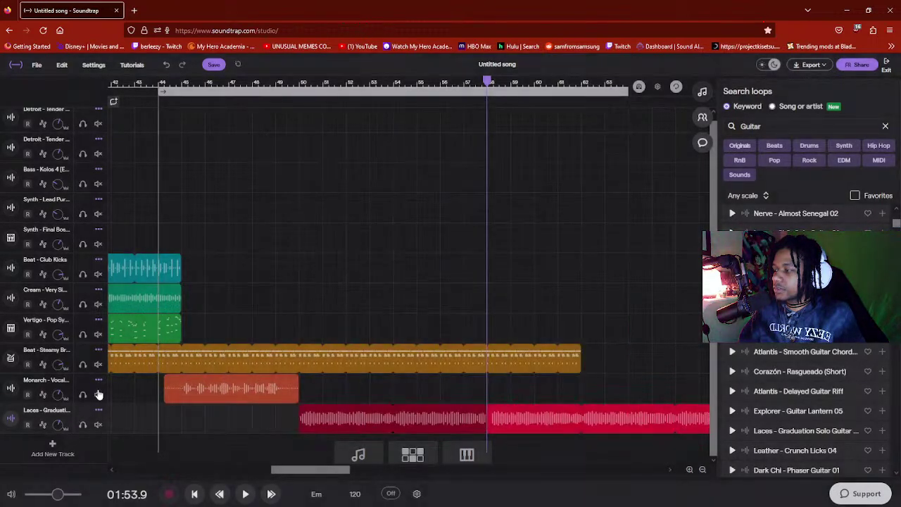
pyautogui.click(99, 411)
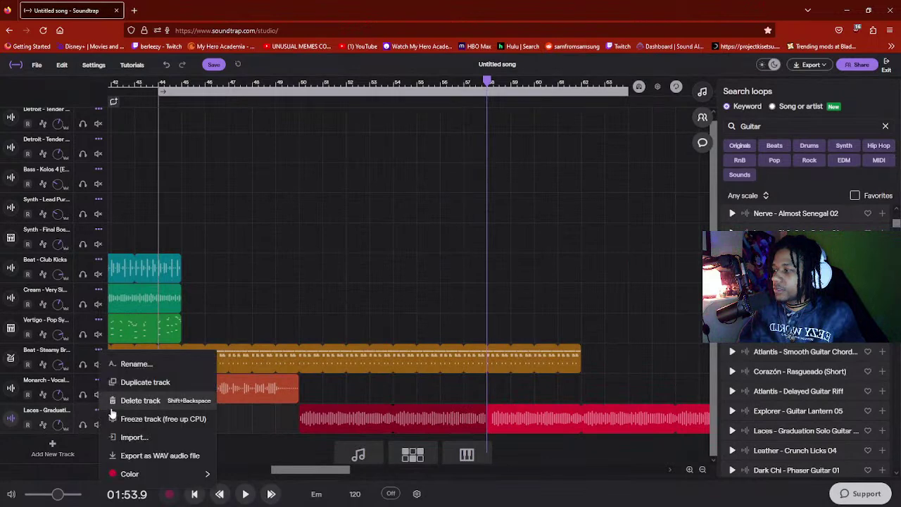
pyautogui.click(171, 383)
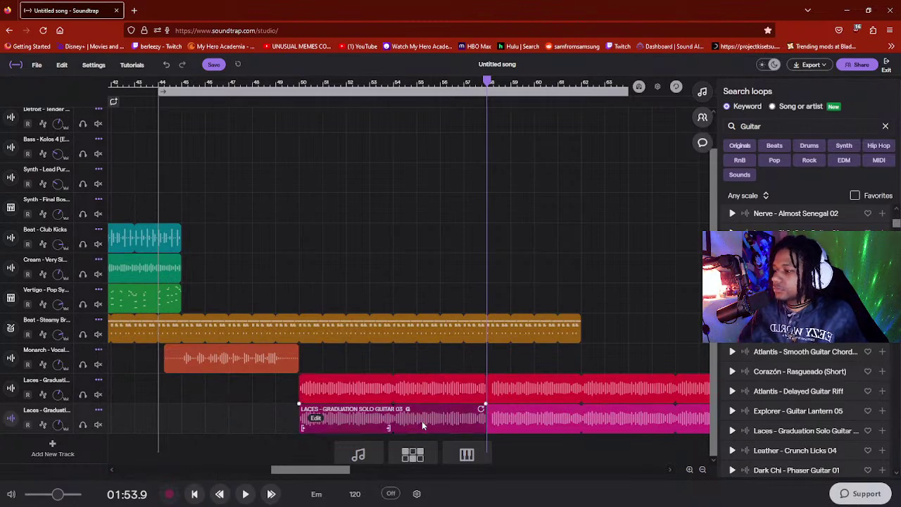
pyautogui.moveTo(422, 421); pyautogui.dragTo(566, 388)
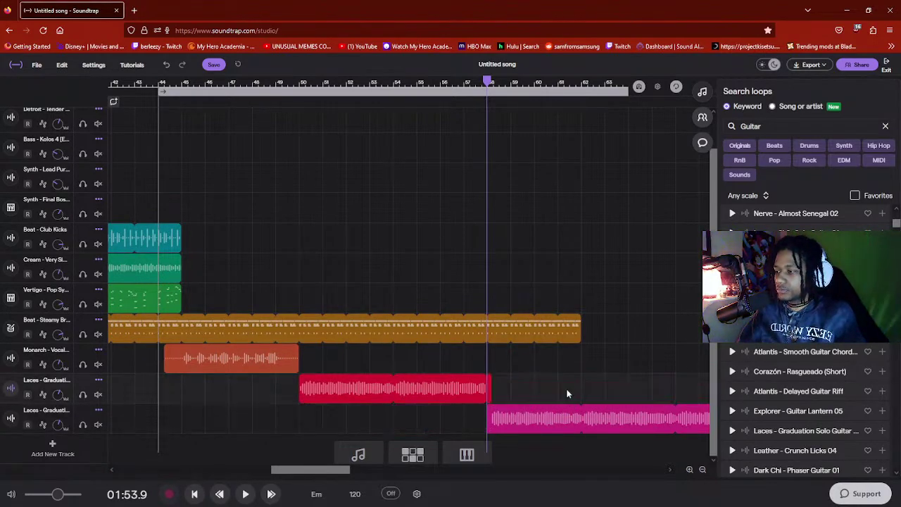
pyautogui.click(490, 387)
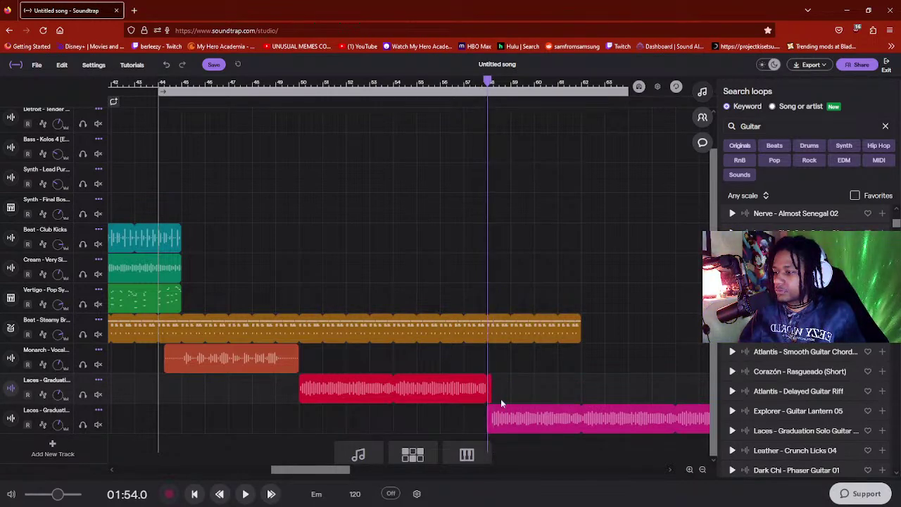
# - Transpose the guitar solo region on the duplicated track to A♭
pyautogui.click(520, 418)
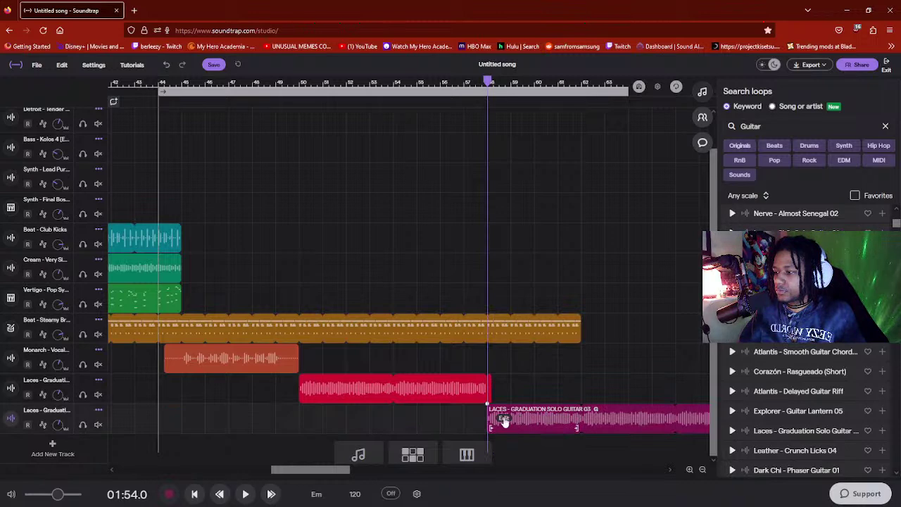
pyautogui.rightClick(504, 420)
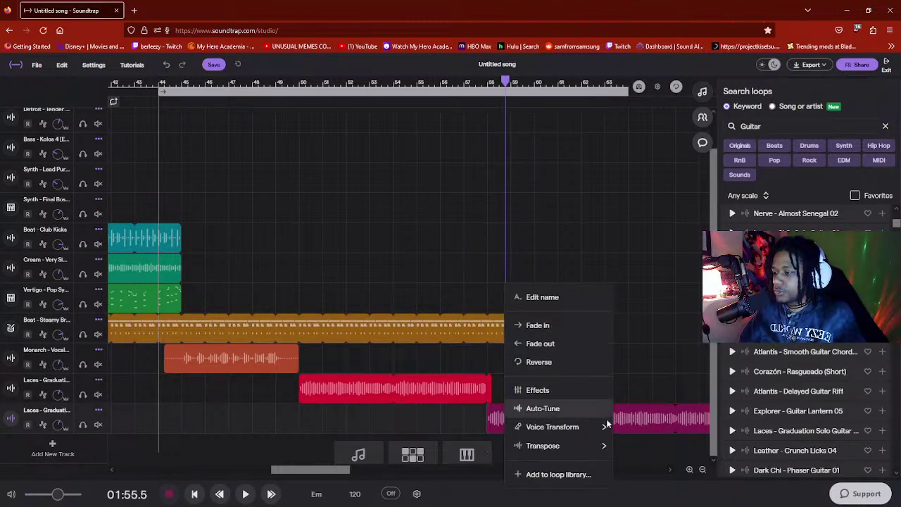
pyautogui.moveTo(591, 427)
pyautogui.click(470, 420)
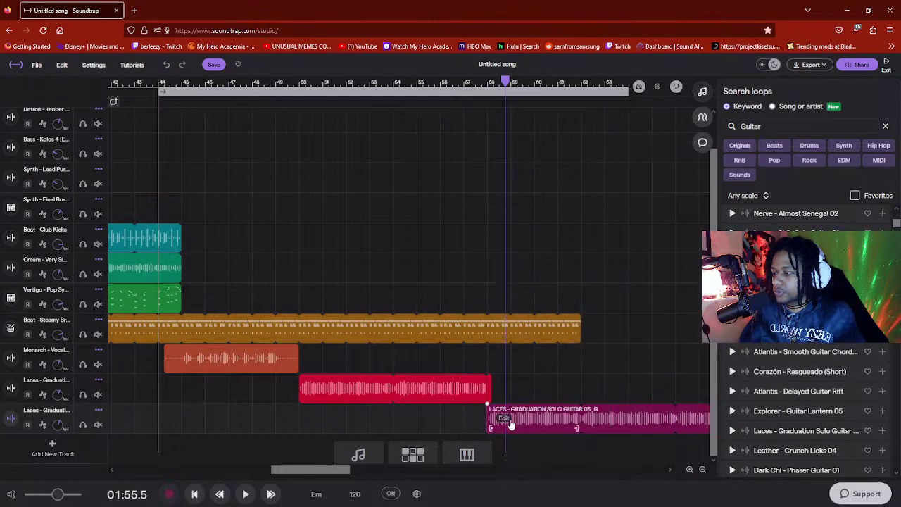
pyautogui.rightClick(511, 425)
pyautogui.click(479, 427)
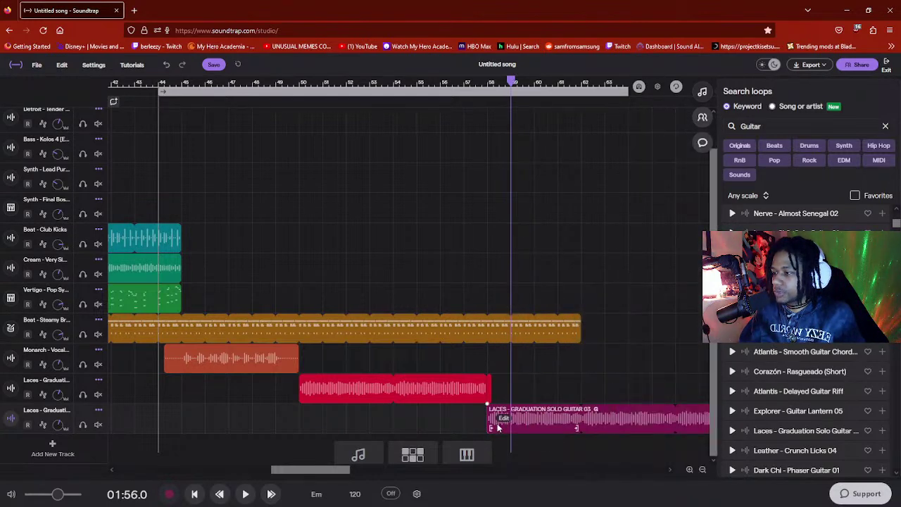
pyautogui.rightClick(529, 427)
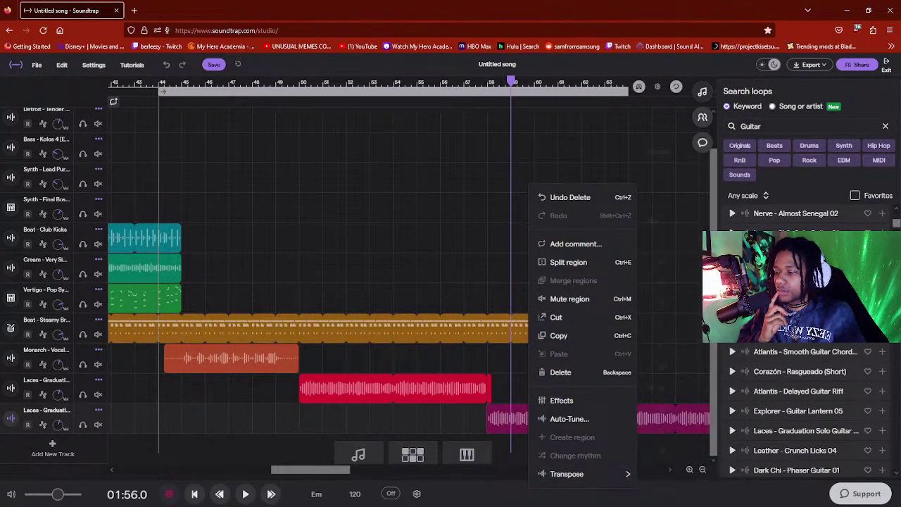
pyautogui.moveTo(627, 474)
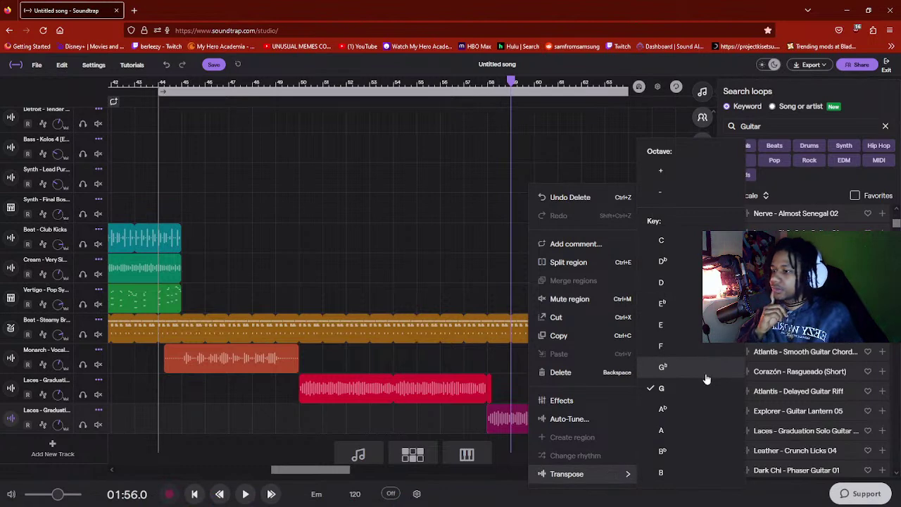
pyautogui.click(702, 412)
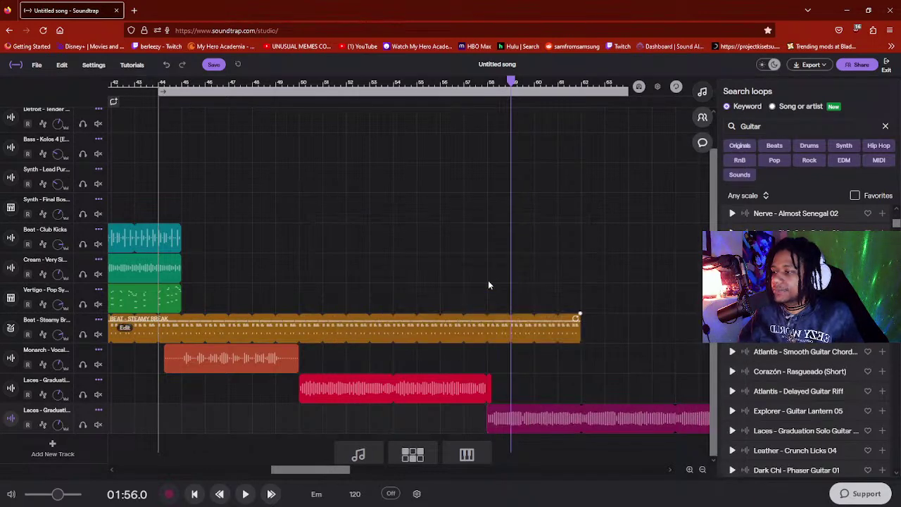
# - Play back the join between the original and the transposed guitar solo regions around bar 58
pyautogui.click(475, 83)
pyautogui.press('space')
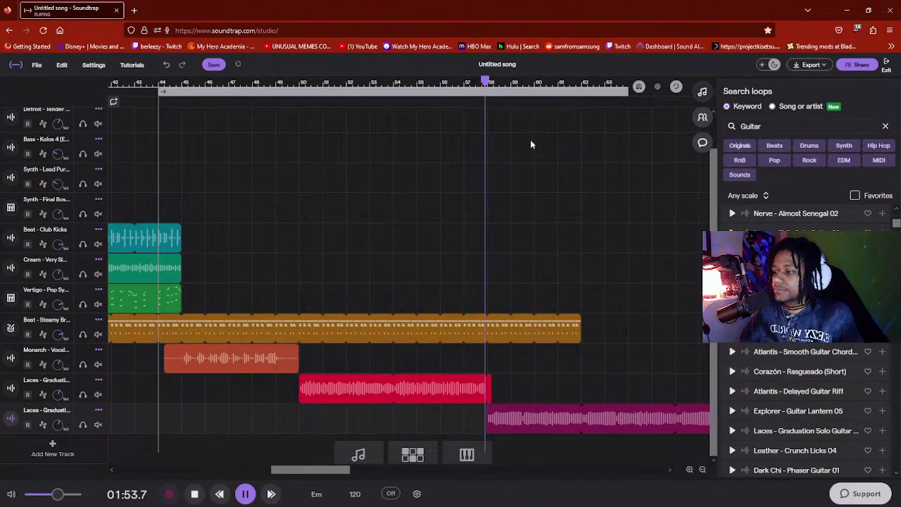
pyautogui.click(529, 417)
pyautogui.press('space')
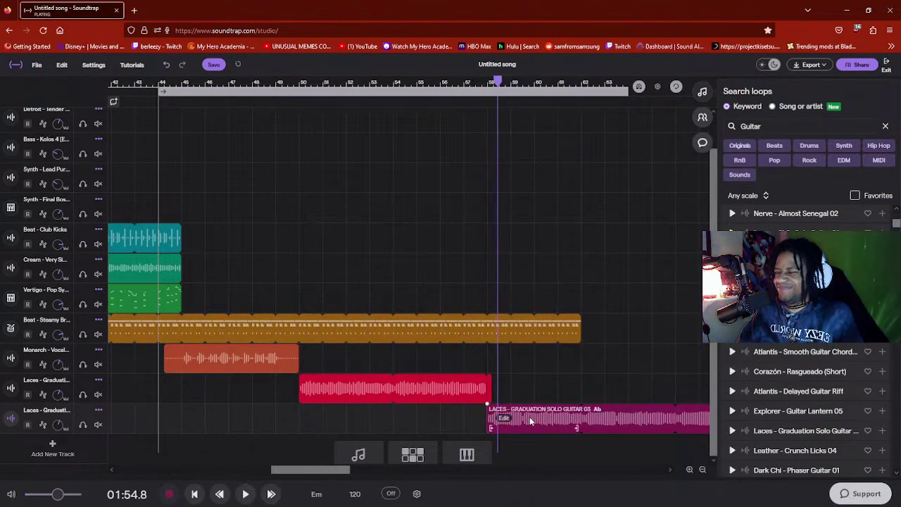
# - Try transposing the guitar solo region on the duplicated track to A and play back the join around bar 58
pyautogui.rightClick(515, 419)
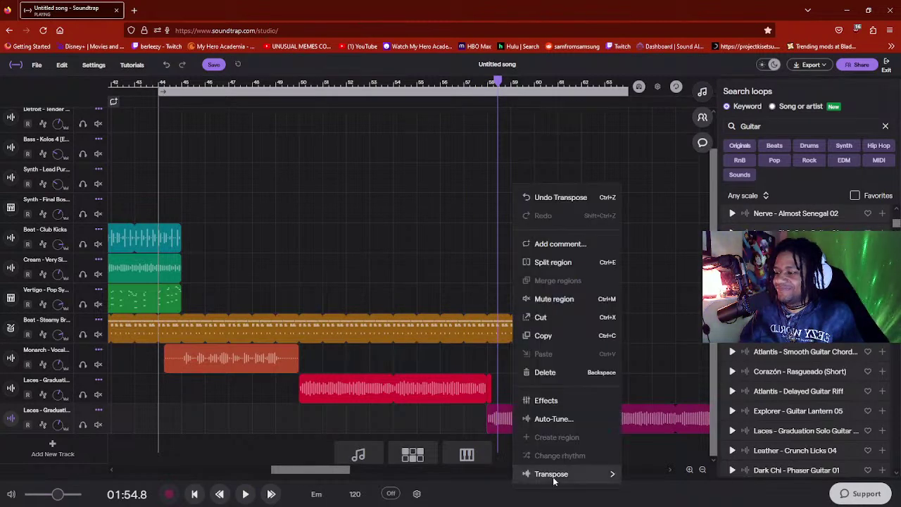
pyautogui.moveTo(585, 475)
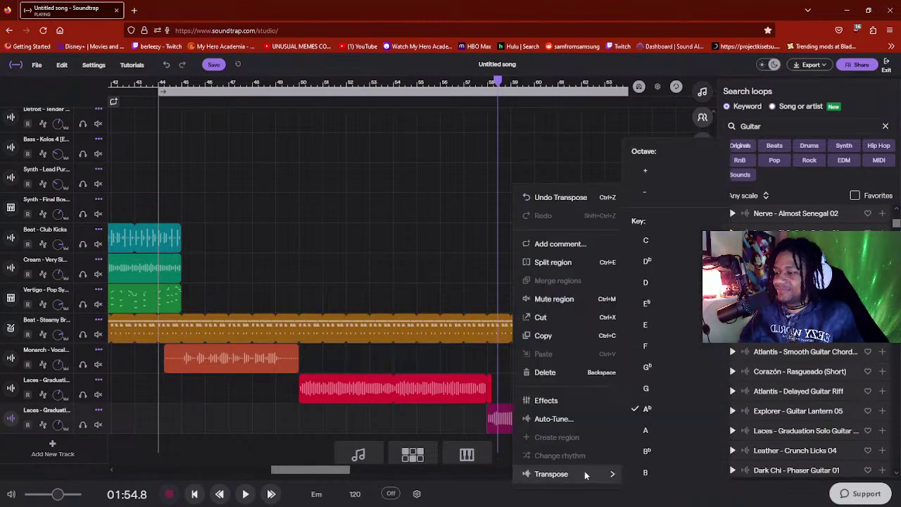
pyautogui.click(645, 429)
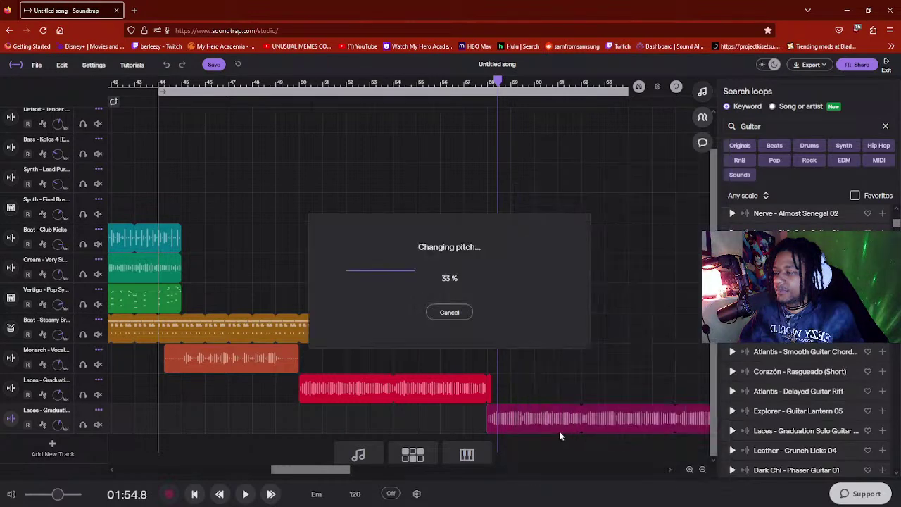
pyautogui.press('space')
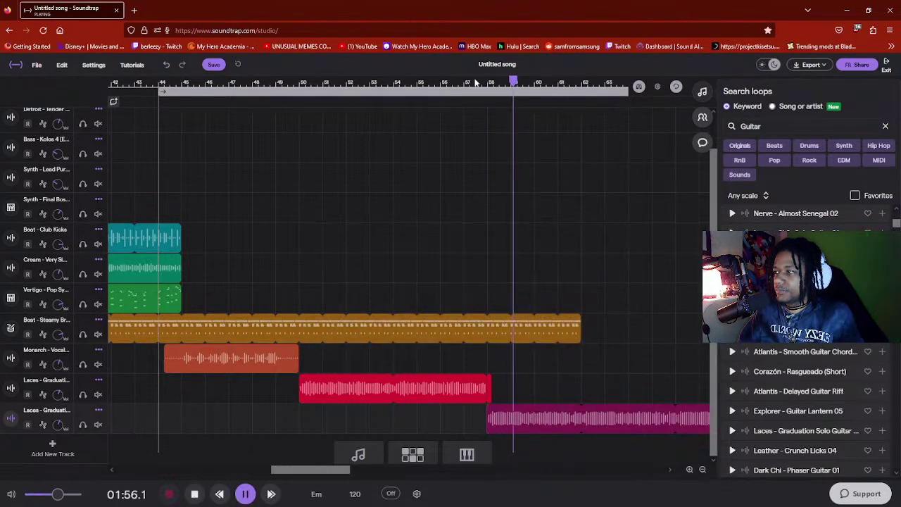
pyautogui.press('space')
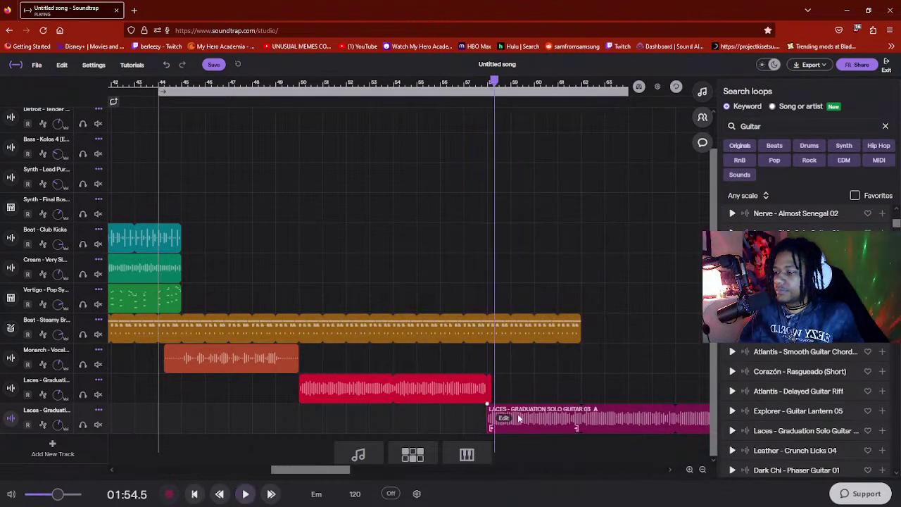
# - Try transposing the second guitar solo region once more and replay its transition from the original part
pyautogui.rightClick(519, 420)
pyautogui.moveTo(603, 472)
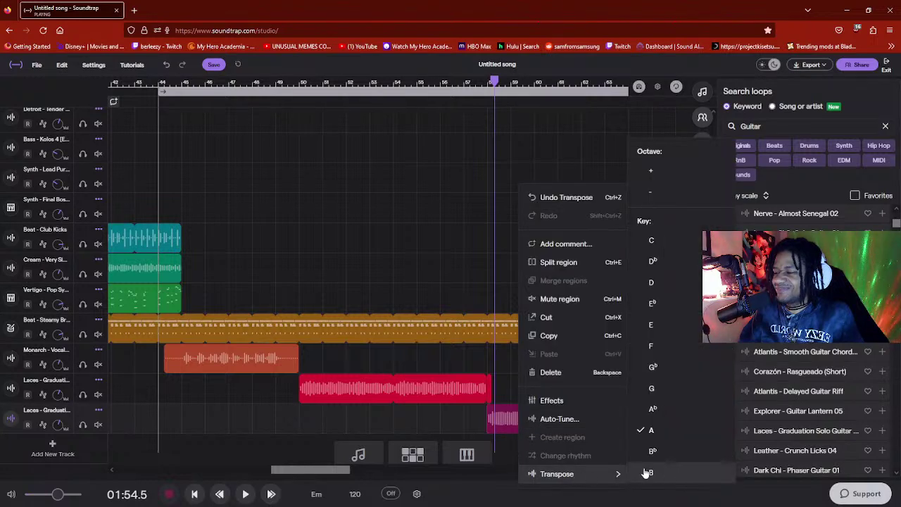
pyautogui.click(645, 429)
pyautogui.press('space')
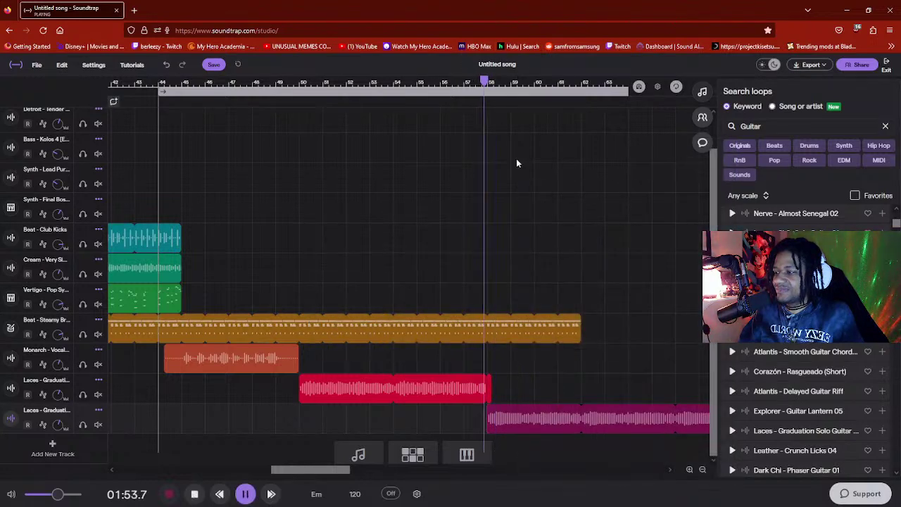
pyautogui.press('space')
# - Try transposing the second guitar solo region to B♭ and play back from about bar 57
pyautogui.rightClick(516, 413)
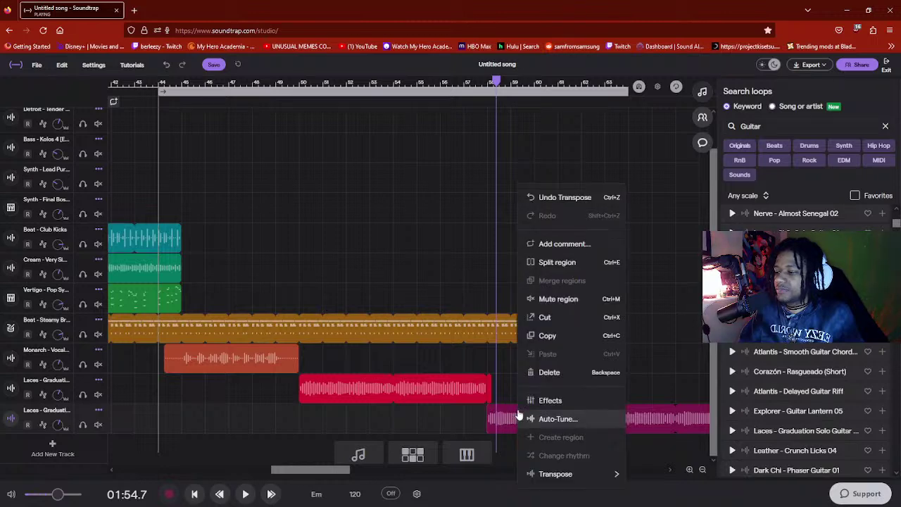
pyautogui.moveTo(616, 473)
pyautogui.click(653, 455)
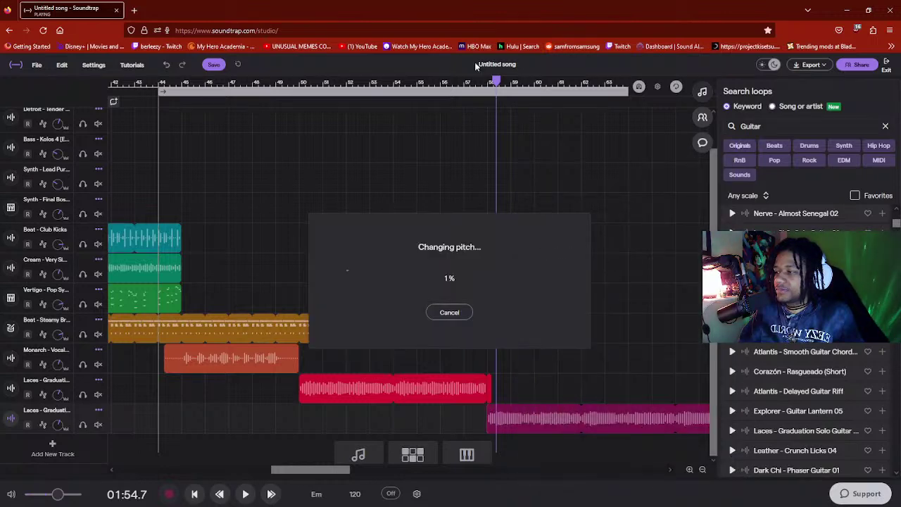
pyautogui.click(474, 85)
pyautogui.press('space')
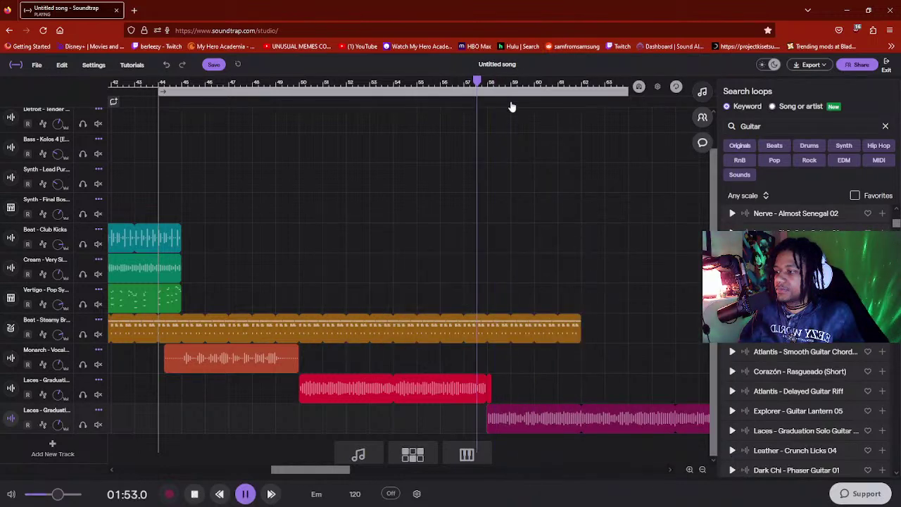
pyautogui.press('space')
# - Try transposing the second guitar solo region to C and play back the join at bar 58
pyautogui.rightClick(530, 417)
pyautogui.moveTo(619, 473)
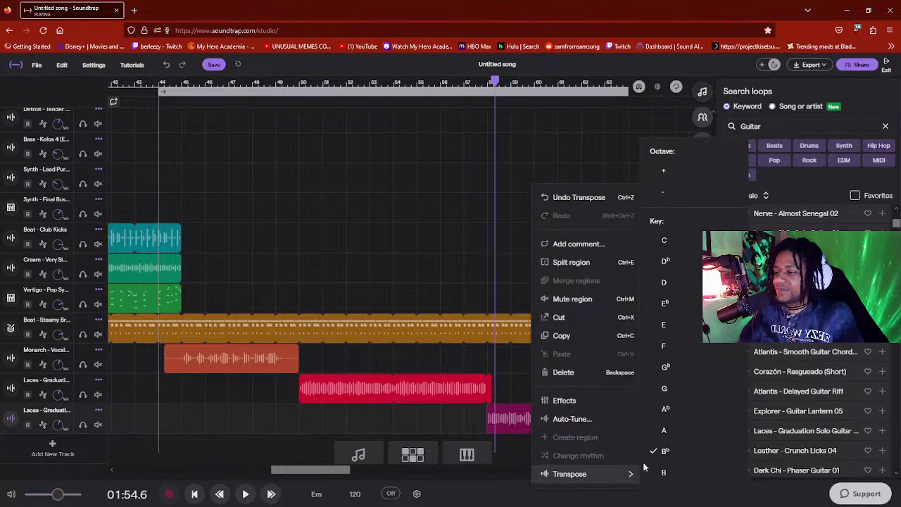
pyautogui.click(674, 245)
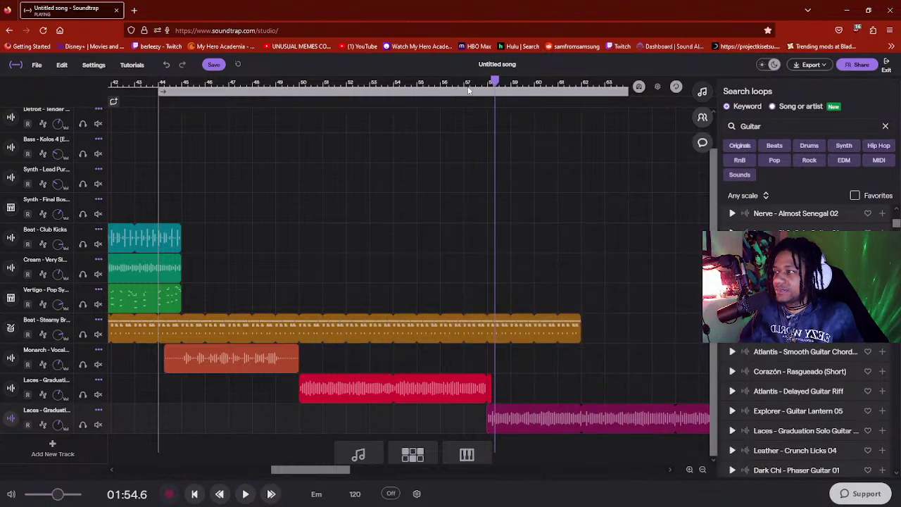
pyautogui.click(470, 87)
pyautogui.press('space')
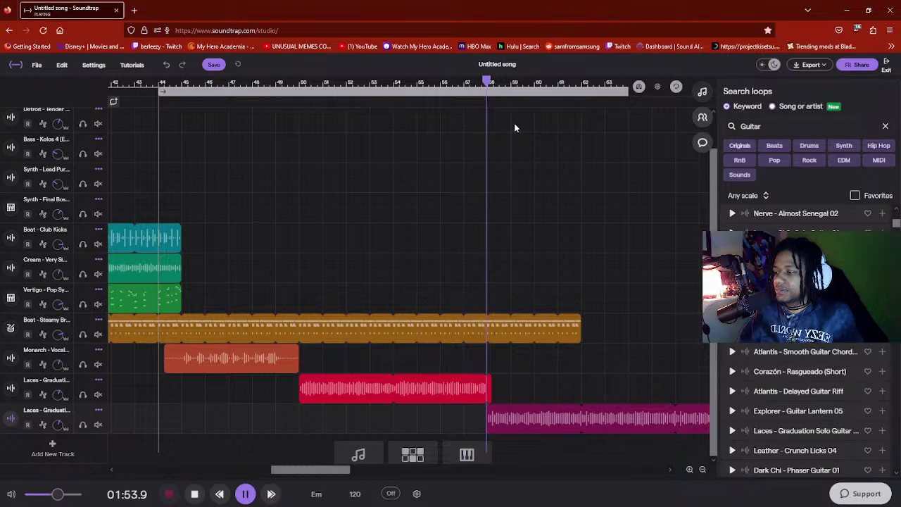
pyautogui.press('space')
# - Try transposing the second guitar solo region to F and listen to the join at bar 58
pyautogui.rightClick(532, 418)
pyautogui.moveTo(605, 474)
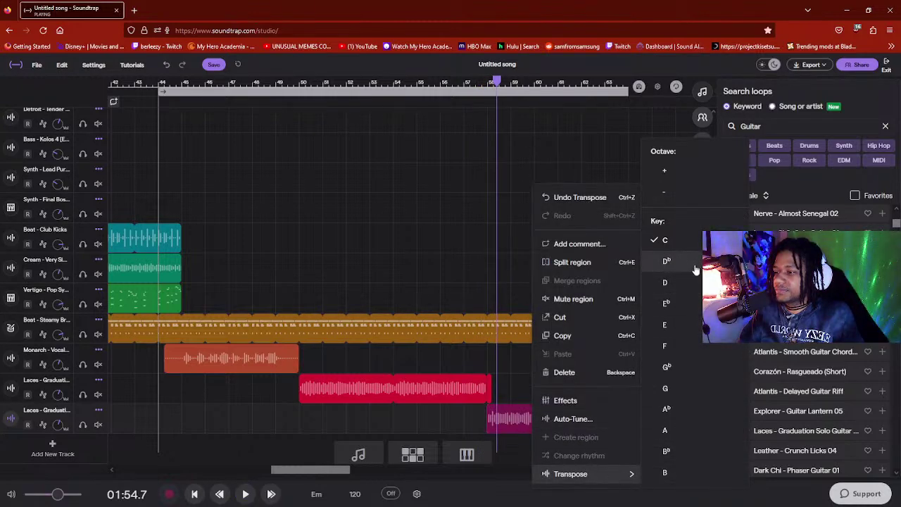
pyautogui.click(685, 346)
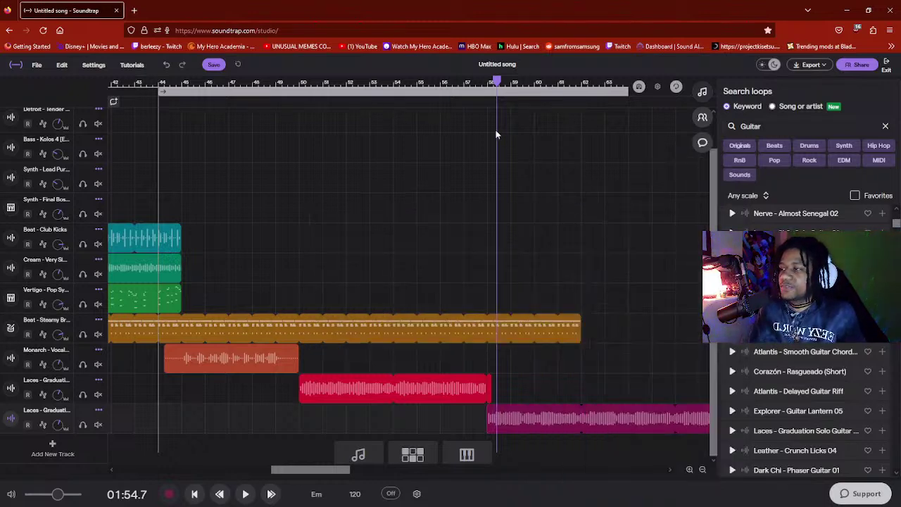
pyautogui.click(475, 86)
pyautogui.press('space')
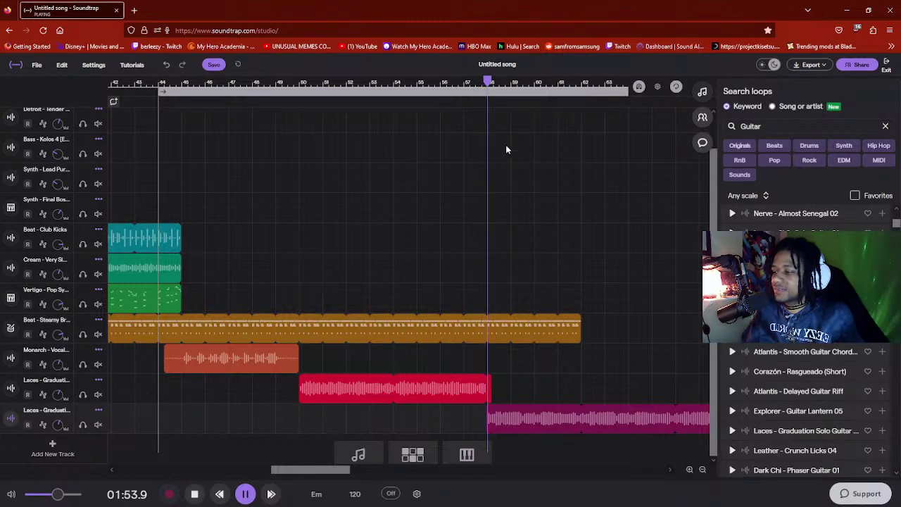
pyautogui.press('space')
# - Transpose the second guitar solo region to G and raise it by one octave
pyautogui.rightClick(532, 423)
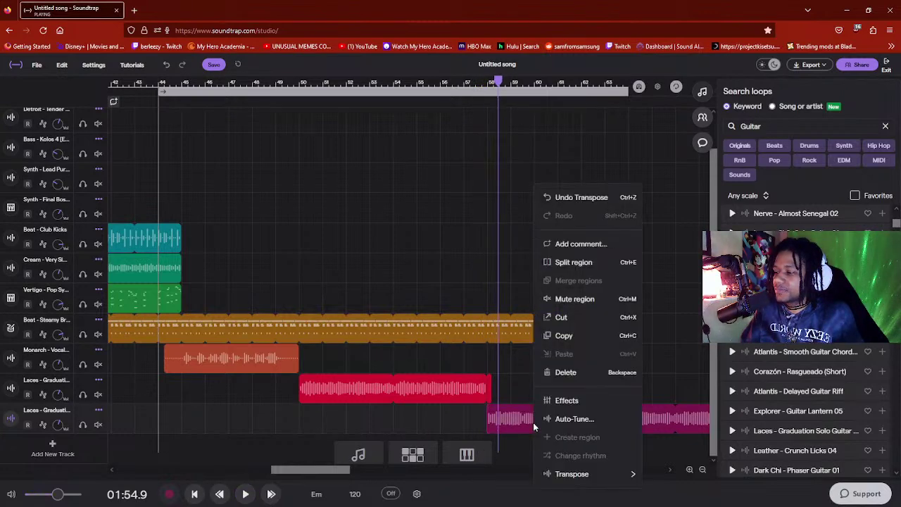
pyautogui.moveTo(596, 478)
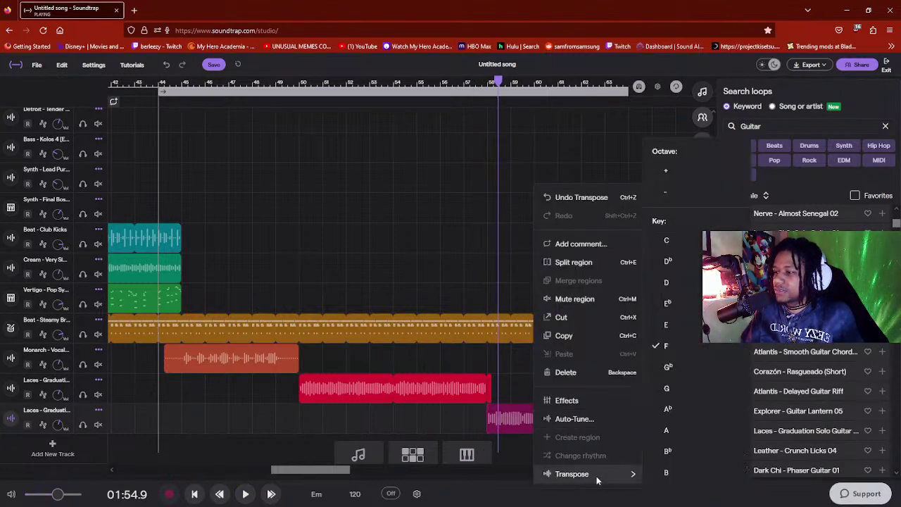
pyautogui.click(686, 389)
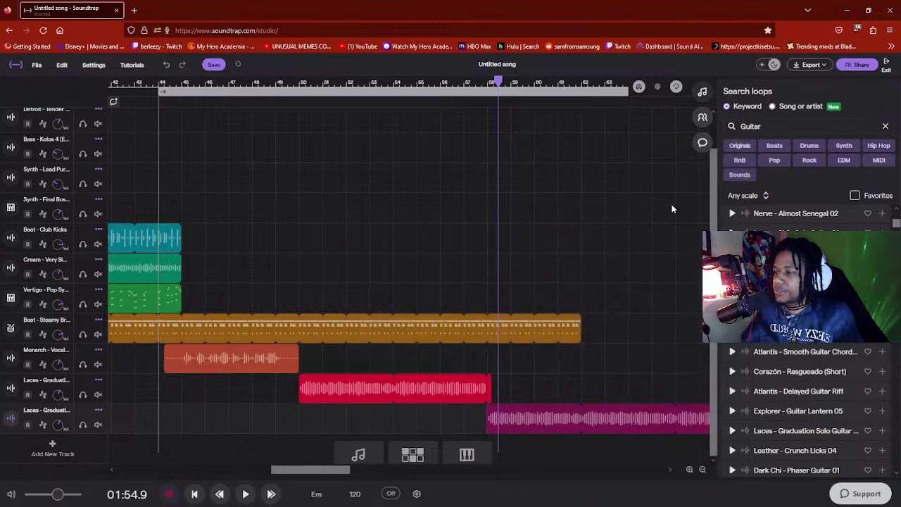
pyautogui.rightClick(527, 420)
pyautogui.moveTo(598, 474)
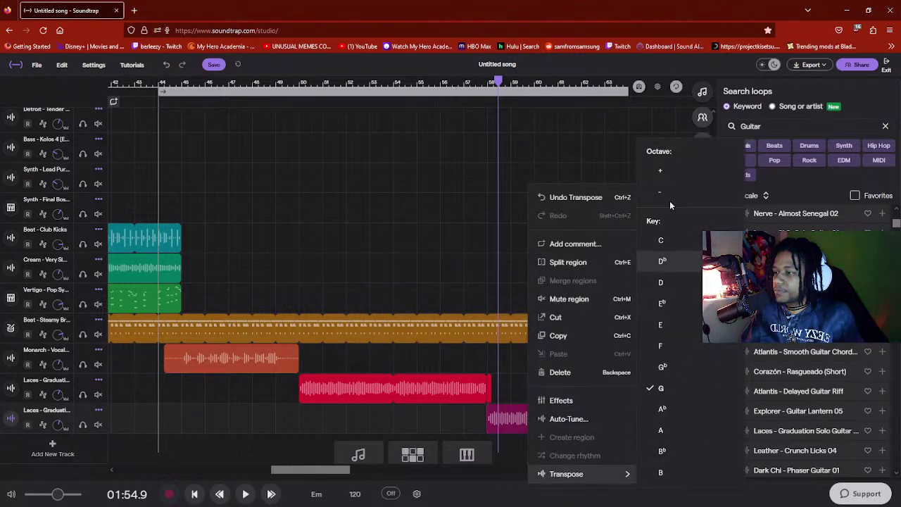
pyautogui.click(661, 174)
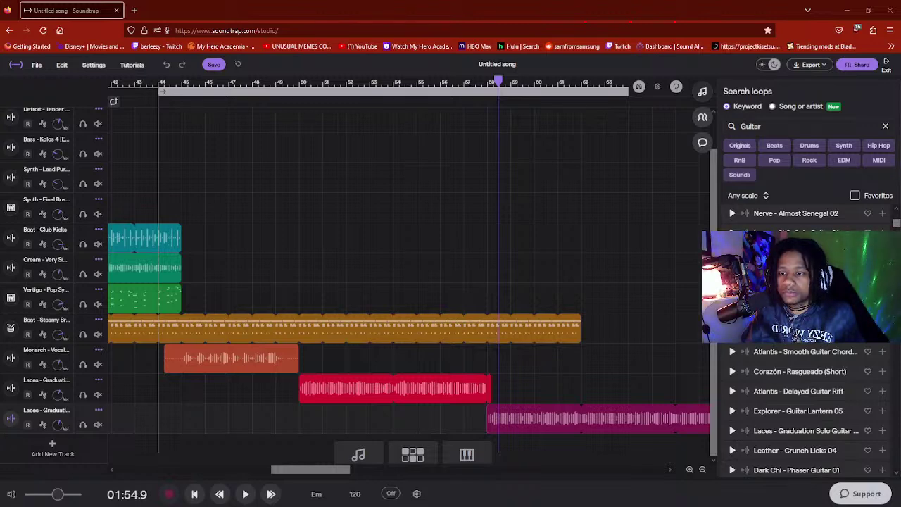
# - Play the song from about bar 57 to bar 62 and lower the duplicated guitar track's volume
pyautogui.click(465, 84)
pyautogui.press('space')
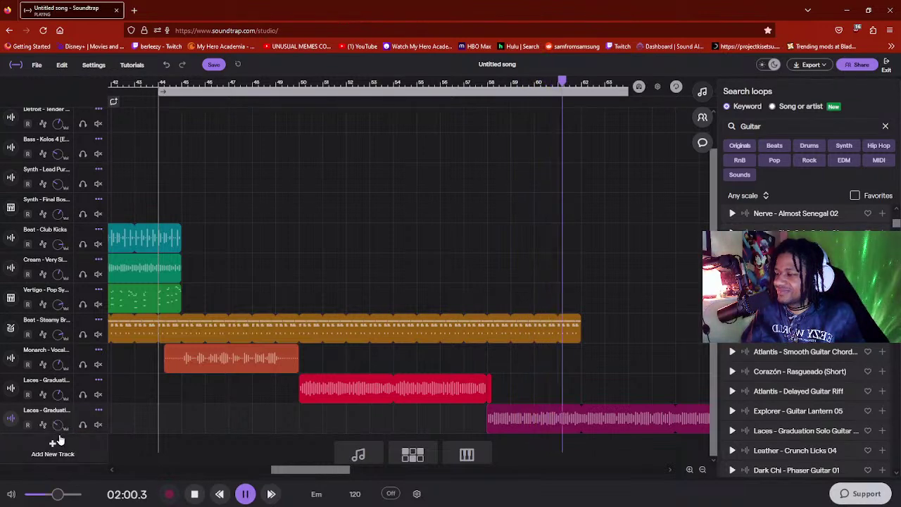
pyautogui.press('space')
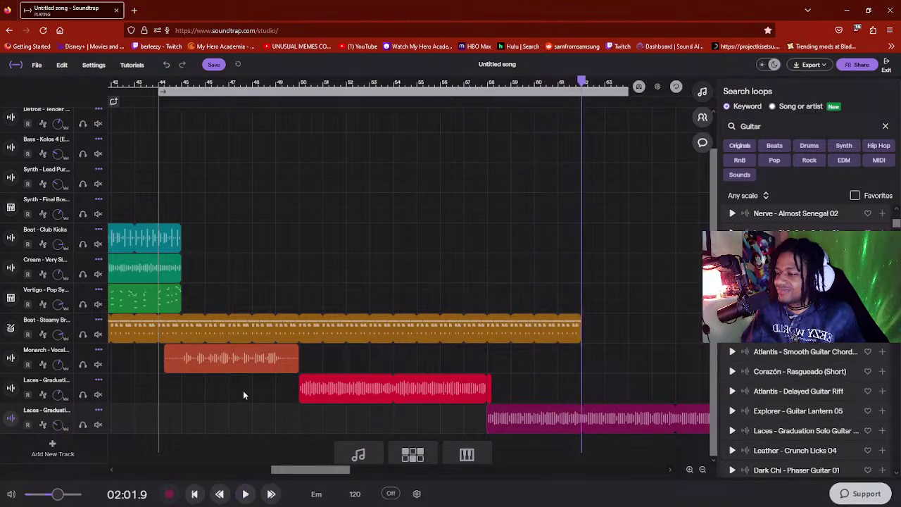
# - Raise the Bass in the Basic Amp effects of the duplicated guitar solo track
pyautogui.click(422, 390)
pyautogui.click(511, 410)
pyautogui.rightClick(537, 411)
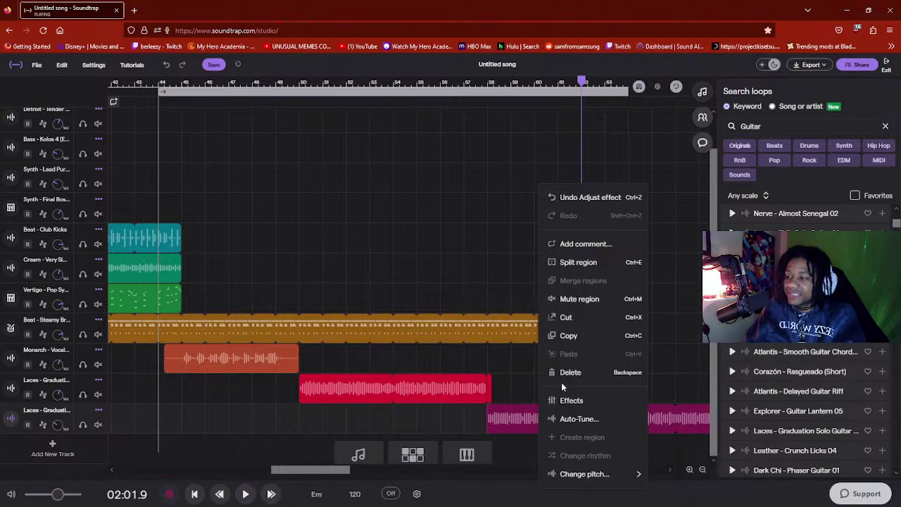
pyautogui.click(597, 401)
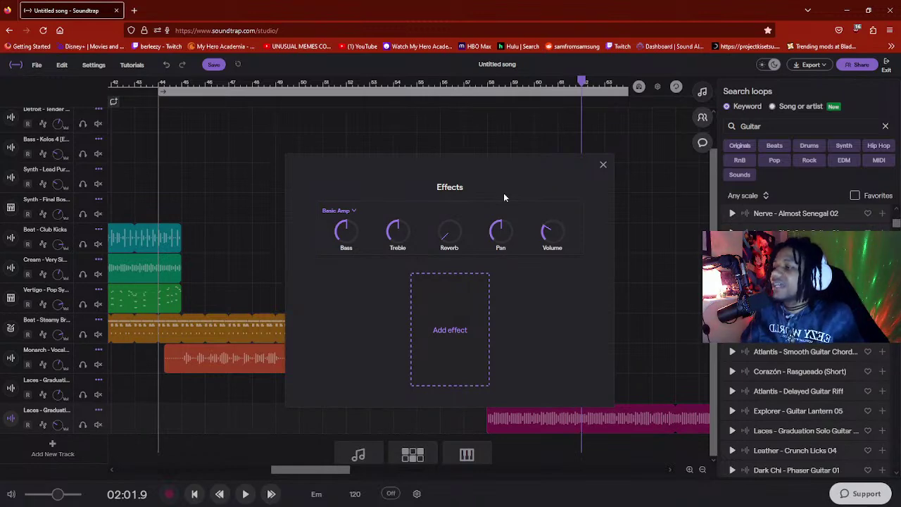
pyautogui.moveTo(340, 231); pyautogui.dragTo(355, 194)
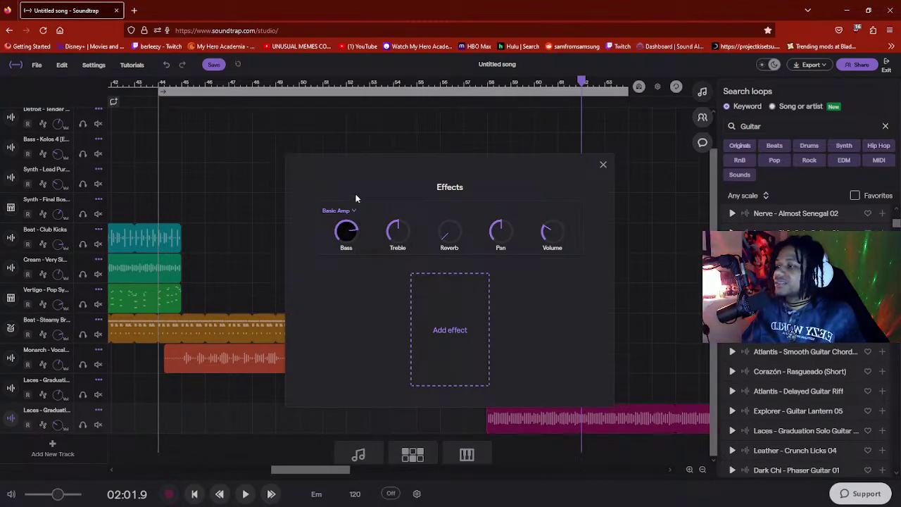
pyautogui.click(603, 165)
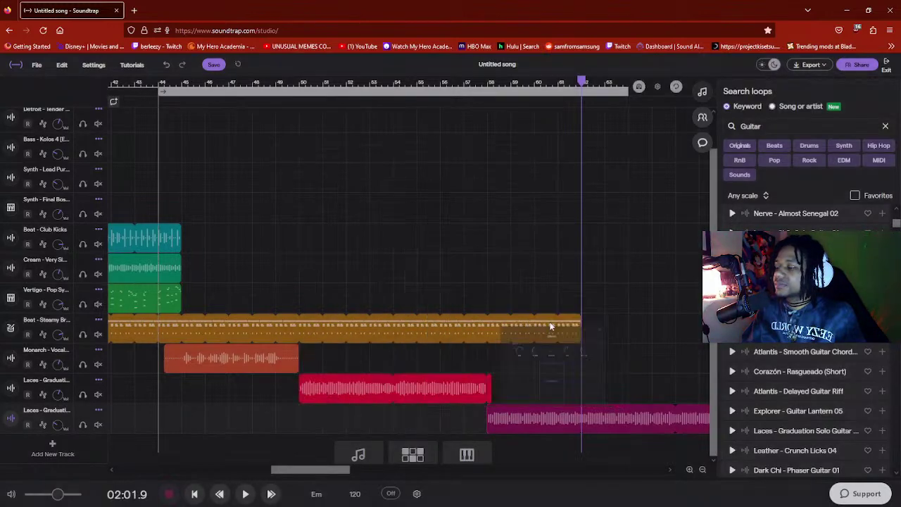
# - Change the pitch of the second guitar solo region by +1 and play it back, including the join at bar 58
pyautogui.rightClick(541, 415)
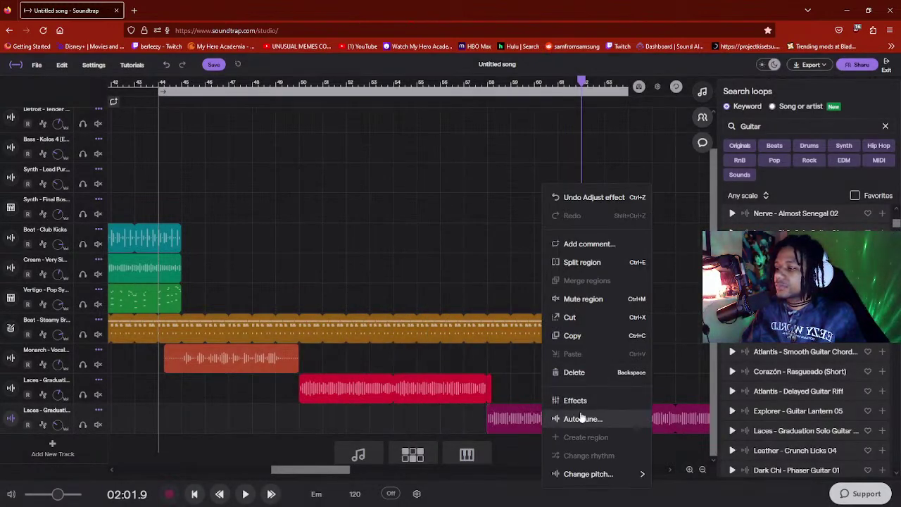
pyautogui.moveTo(581, 480)
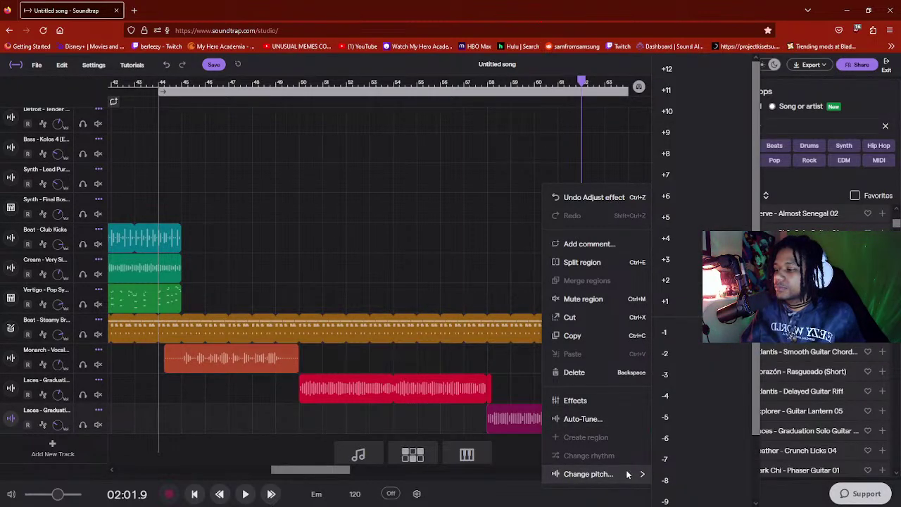
pyautogui.click(680, 303)
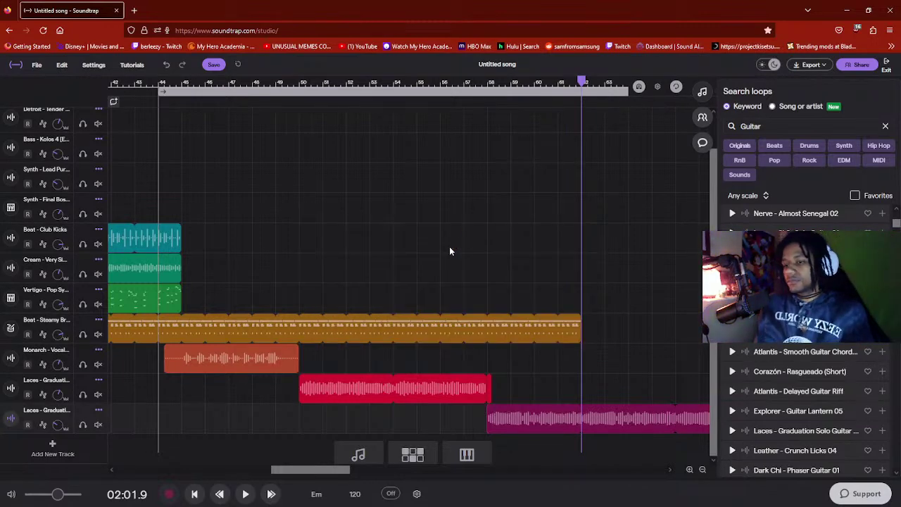
pyautogui.click(512, 84)
pyautogui.press('space')
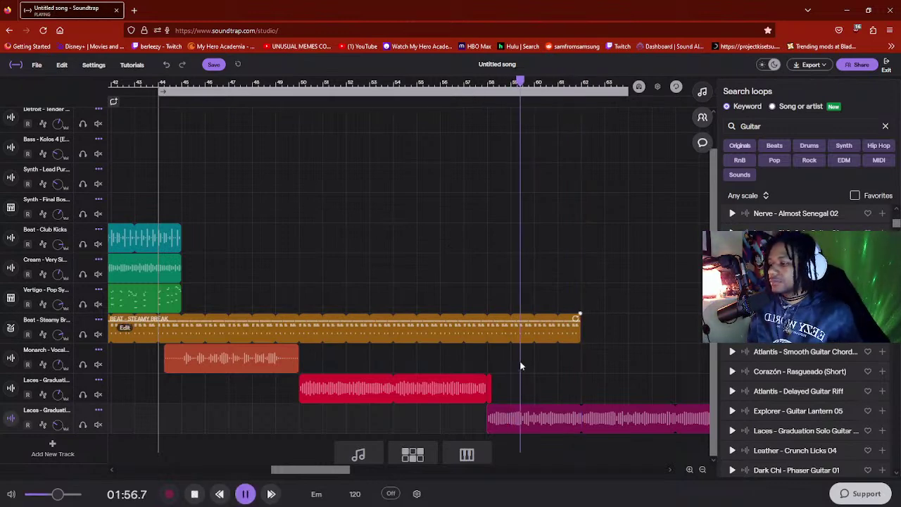
pyautogui.press('space')
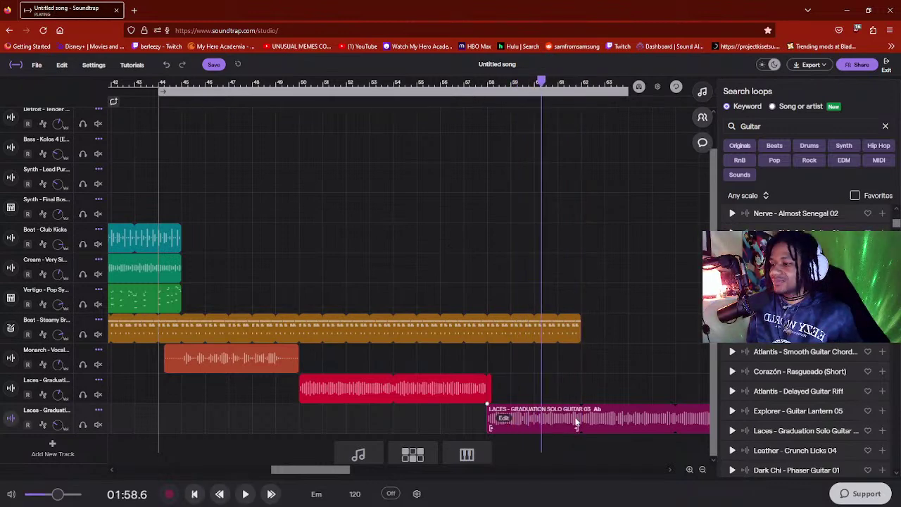
pyautogui.click(476, 88)
pyautogui.press('space')
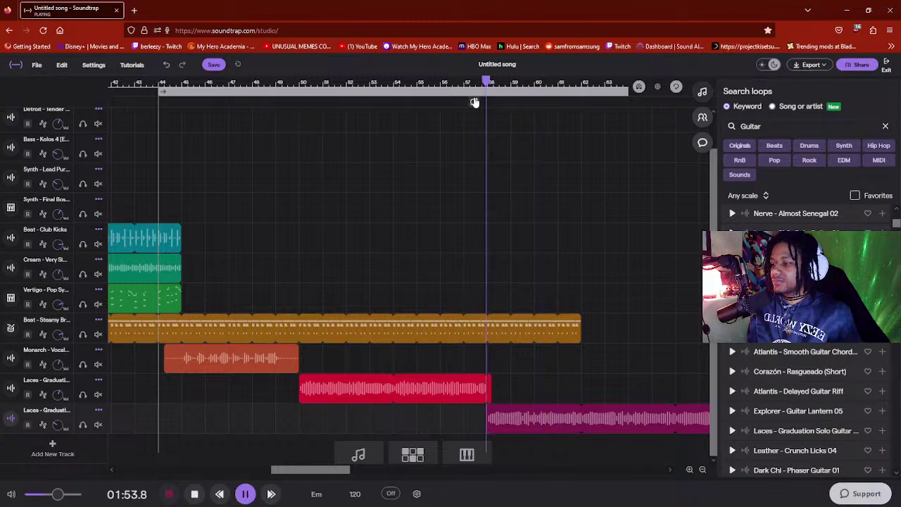
pyautogui.press('space')
# - Change the pitch of the second guitar solo region by -9
pyautogui.rightClick(539, 421)
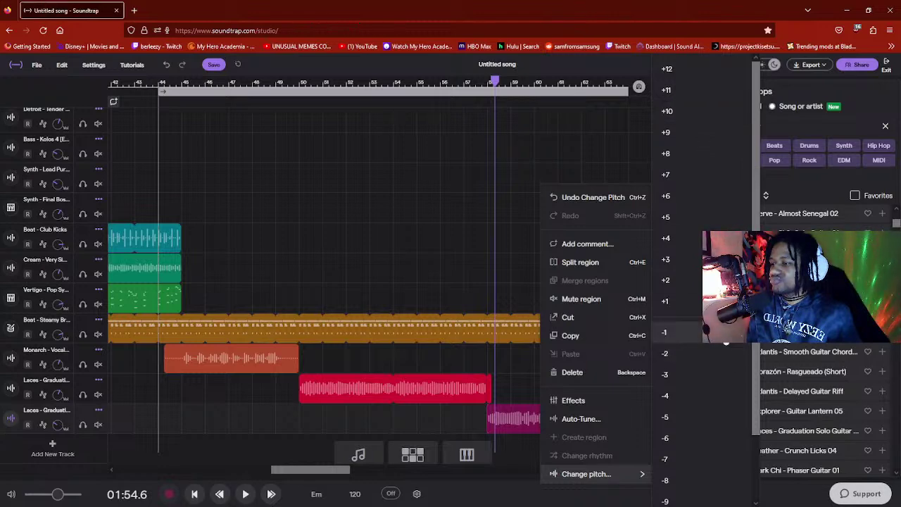
pyautogui.click(664, 500)
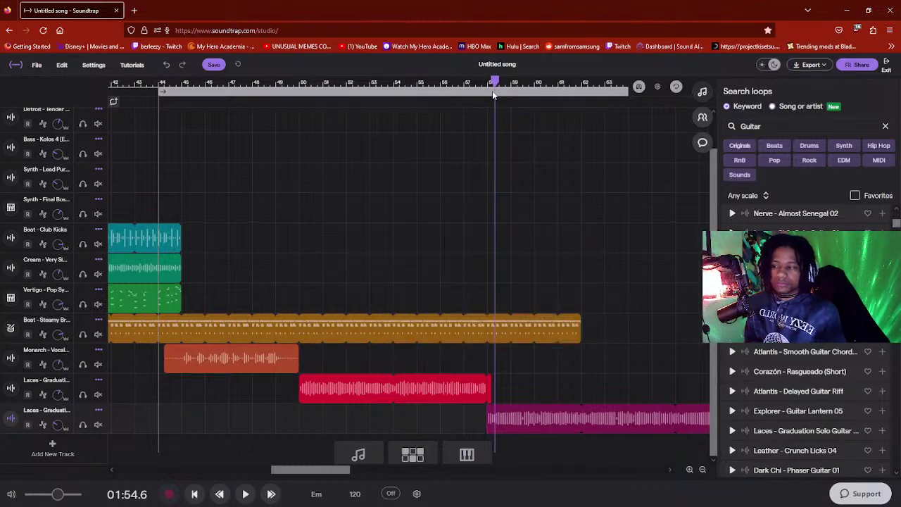
# - Play back the join between the two guitar solo regions near bar 58, and delete the second guitar solo track
pyautogui.click(476, 85)
pyautogui.press('space')
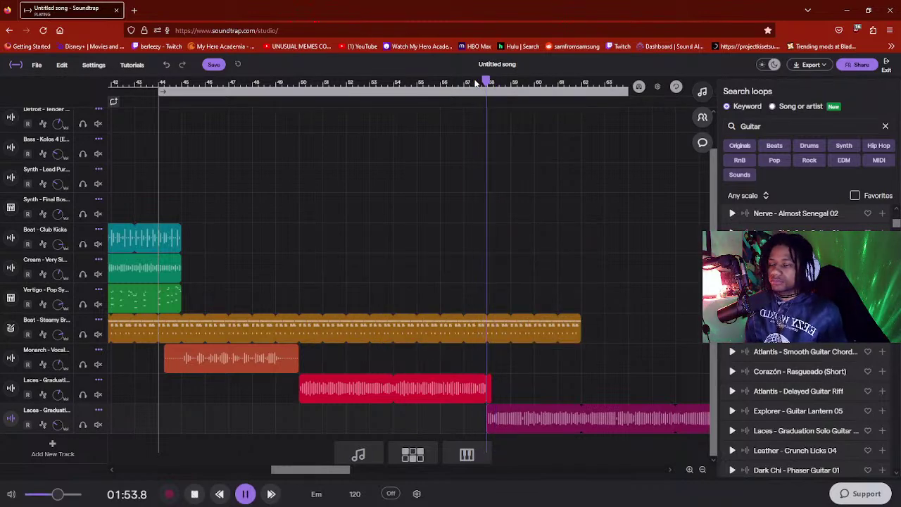
pyautogui.press('space')
pyautogui.moveTo(557, 414)
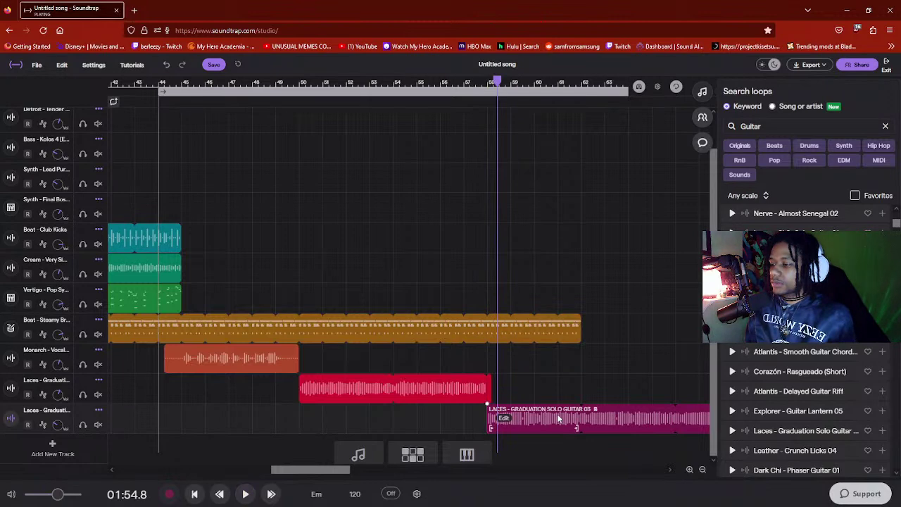
pyautogui.click(99, 410)
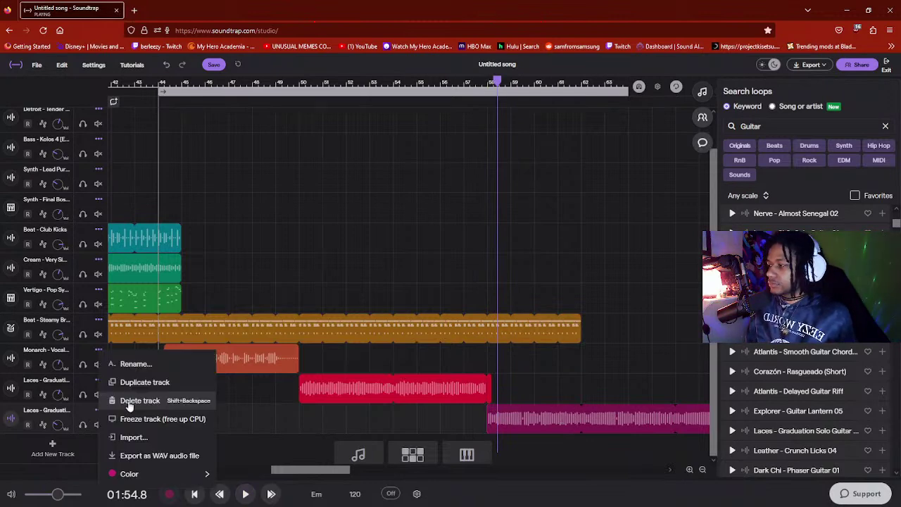
pyautogui.click(140, 400)
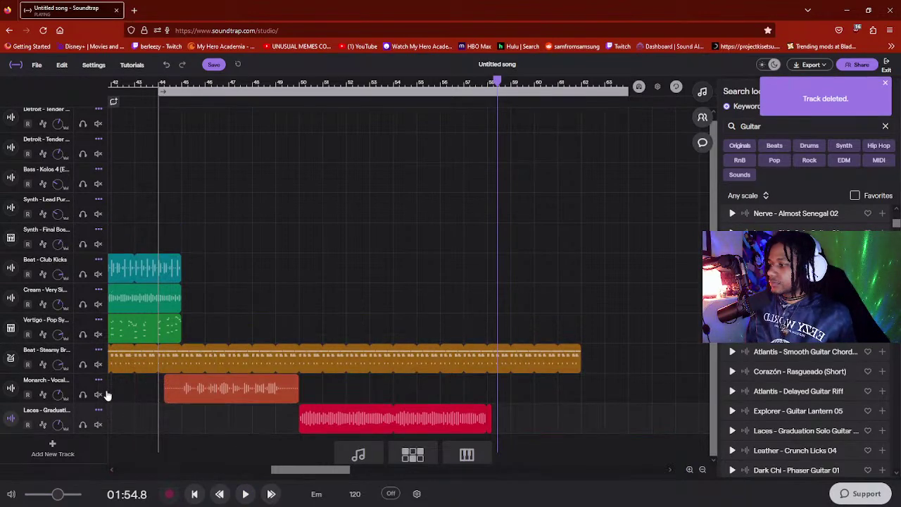
# - Duplicate the remaining Laces guitar solo track and move the copied region to start at bar 58
pyautogui.click(98, 410)
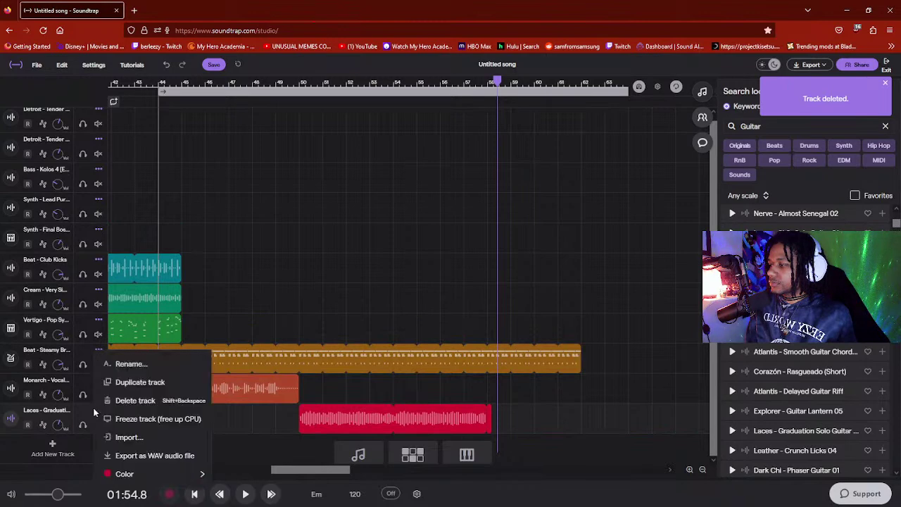
pyautogui.click(123, 382)
pyautogui.moveTo(433, 419); pyautogui.dragTo(598, 420)
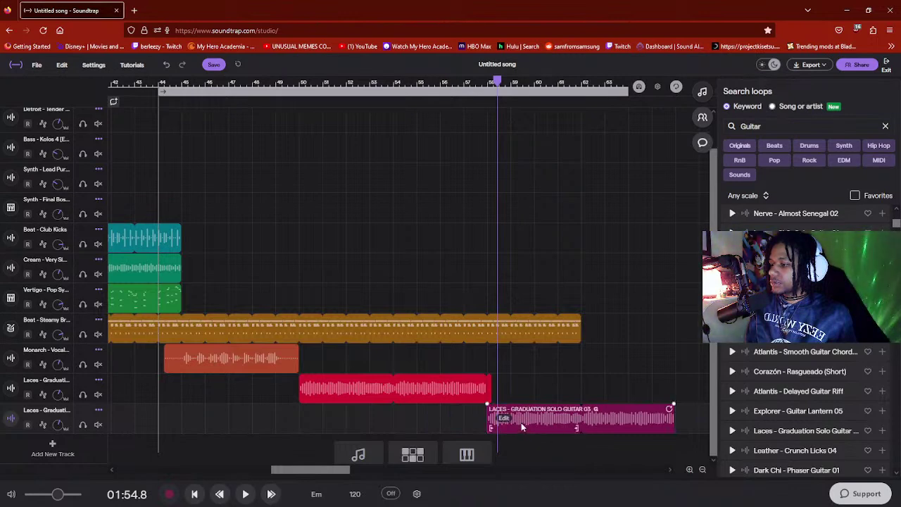
# - Apply Auto-Tune in G Major to the duplicated guitar solo region
pyautogui.rightClick(521, 422)
pyautogui.click(586, 422)
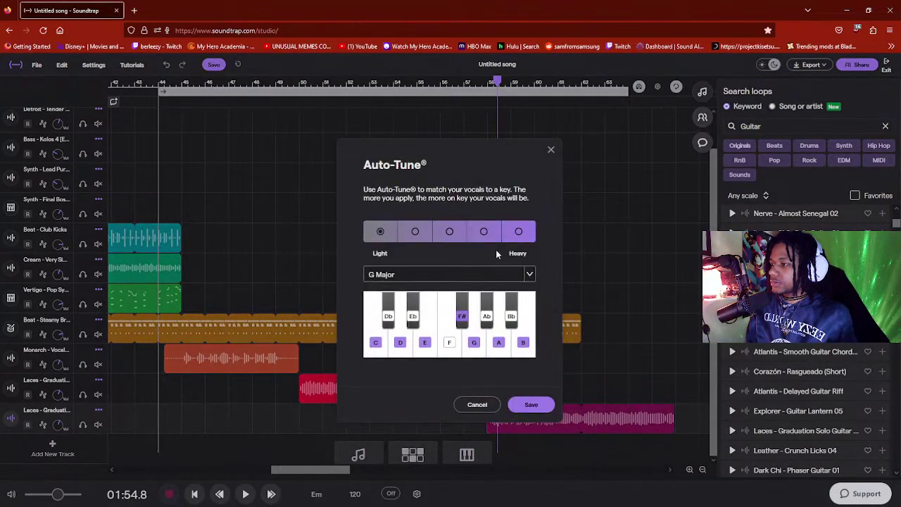
pyautogui.click(530, 404)
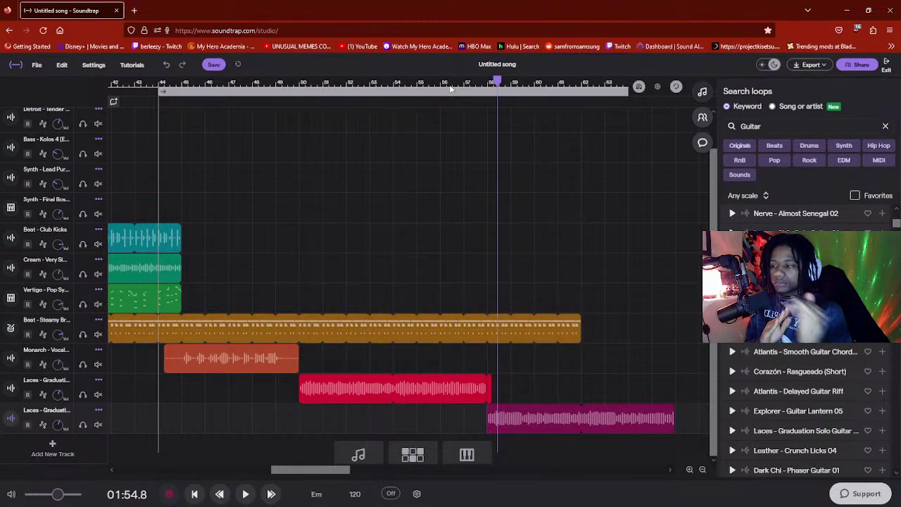
# - Play back the auto-tuned guitar solo region up to about bar 63, comparing it with the first solo and the join at bar 58
pyautogui.click(475, 86)
pyautogui.press('space')
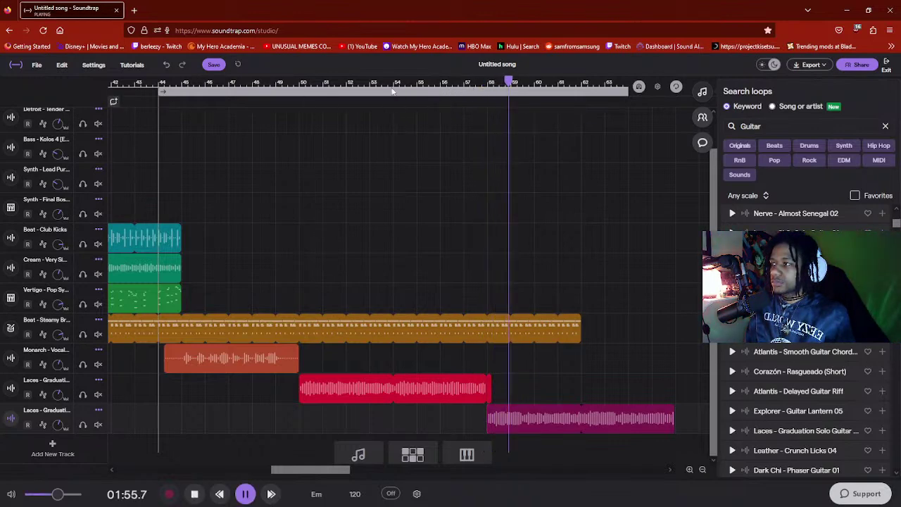
pyautogui.click(371, 86)
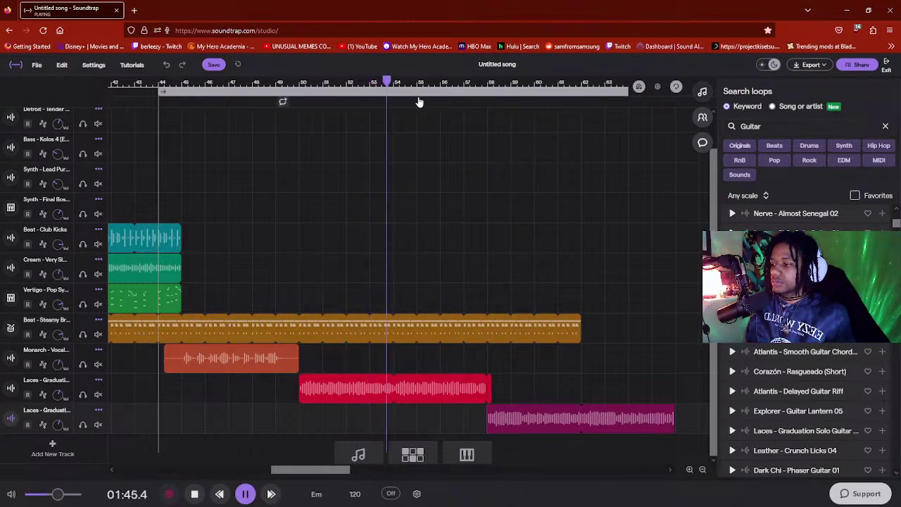
pyautogui.click(510, 86)
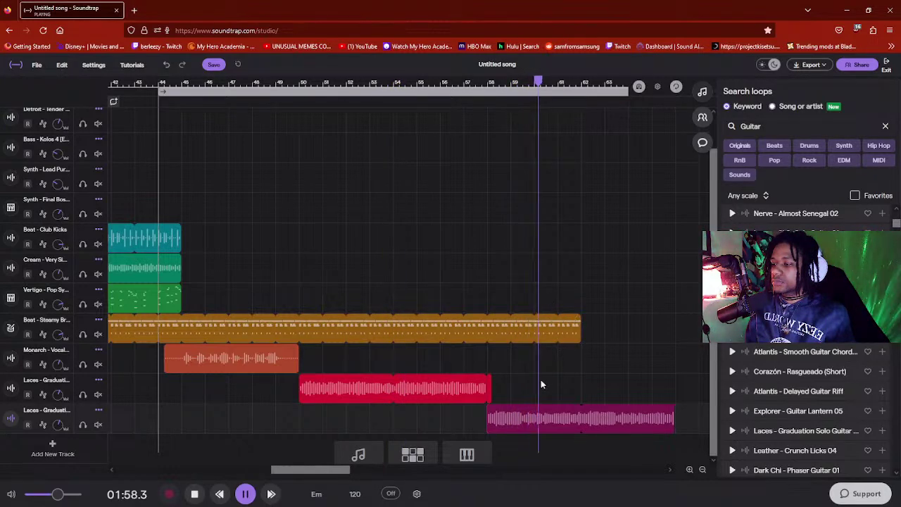
pyautogui.press('space')
pyautogui.rightClick(540, 417)
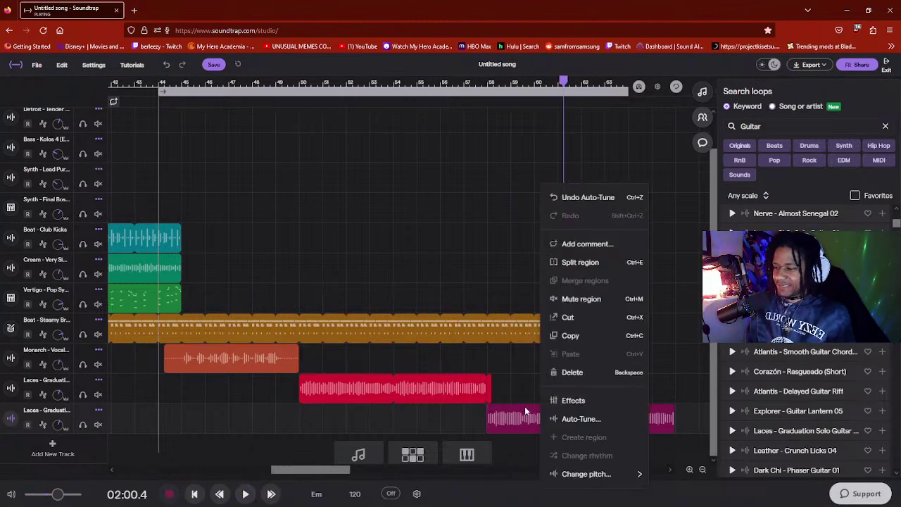
pyautogui.click(518, 400)
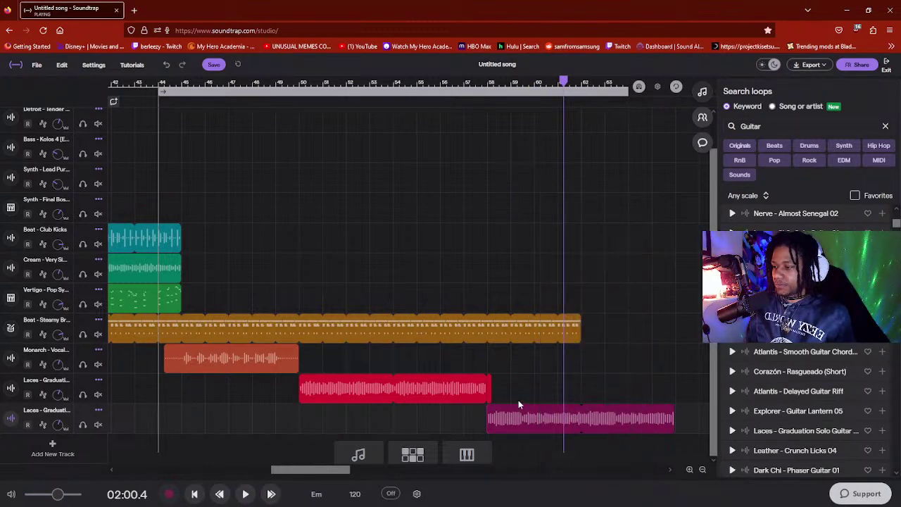
pyautogui.press('space')
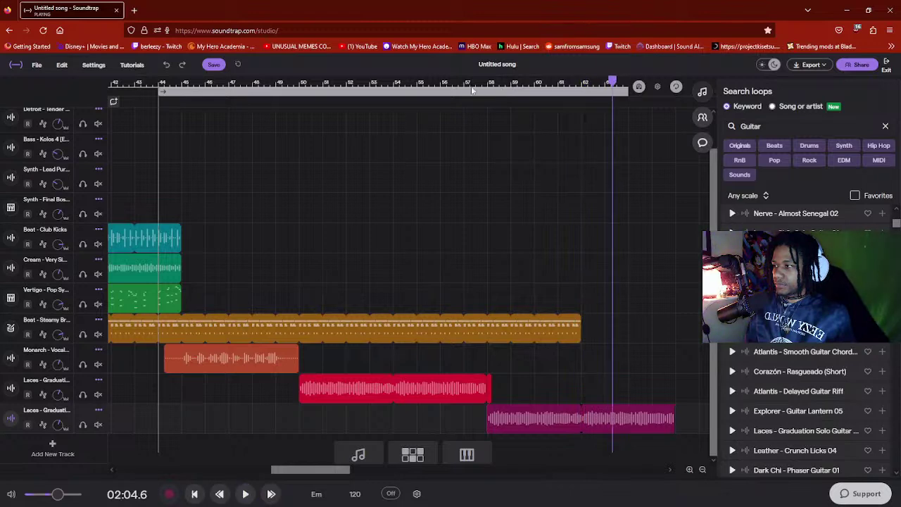
pyautogui.click(441, 83)
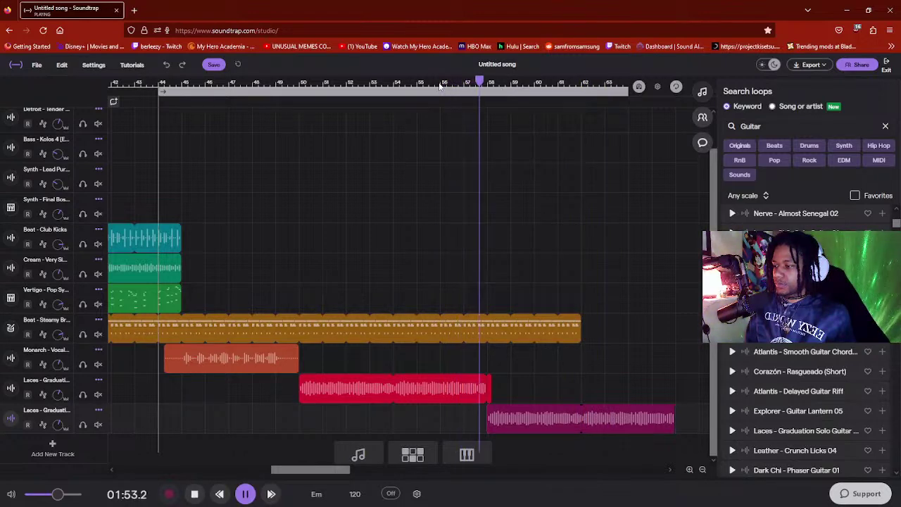
pyautogui.press('space')
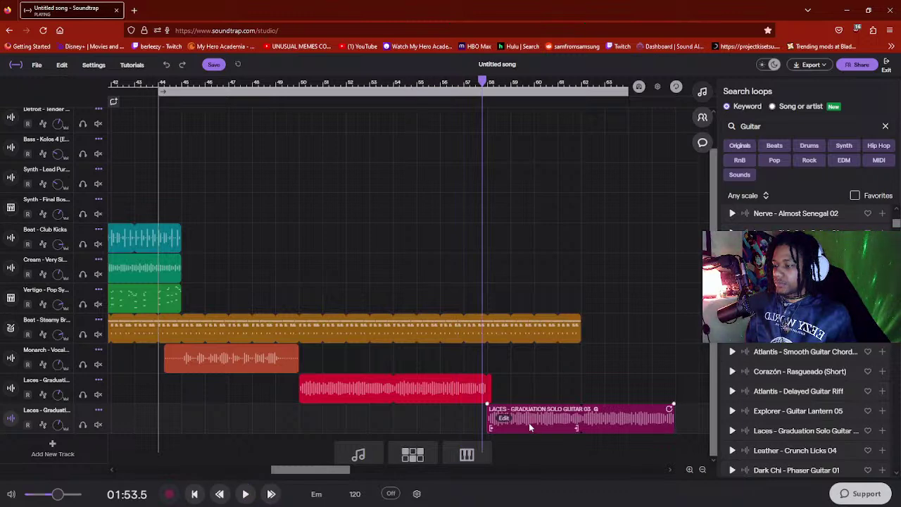
# - Undo the Auto-Tune and move the duplicated guitar solo region back to start at bar 58
pyautogui.hotkey('ctrl', 'z')
pyautogui.moveTo(427, 426); pyautogui.dragTo(598, 416)
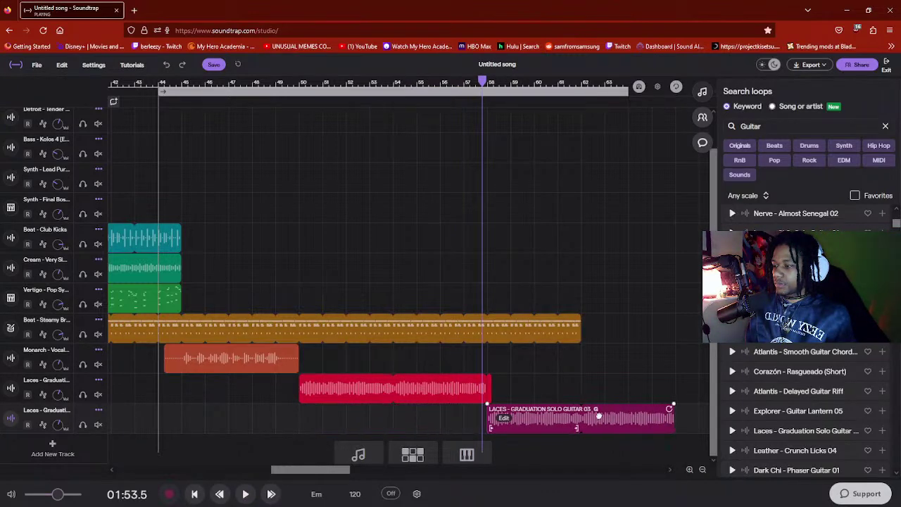
pyautogui.rightClick(518, 418)
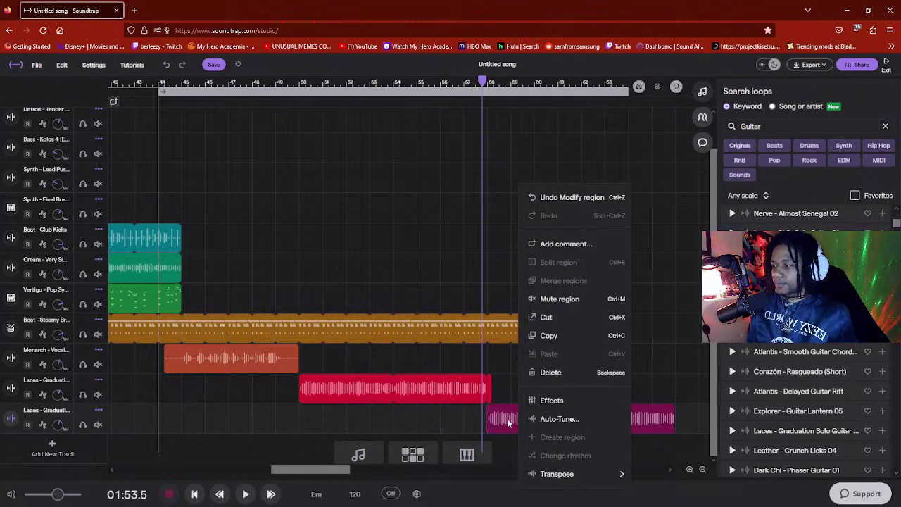
pyautogui.press('Escape')
# - Add a Vibrato effect to the duplicated guitar solo track and lower its Depth during playback
pyautogui.click(10, 421)
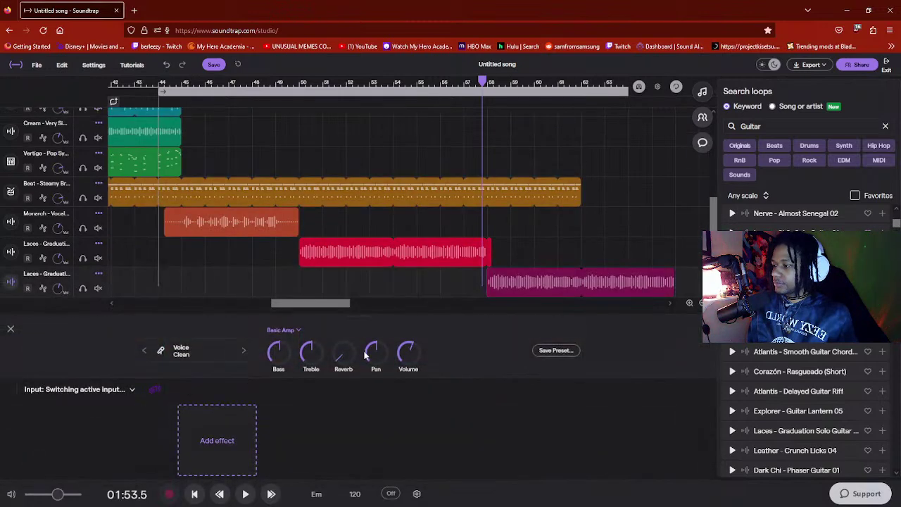
pyautogui.click(237, 445)
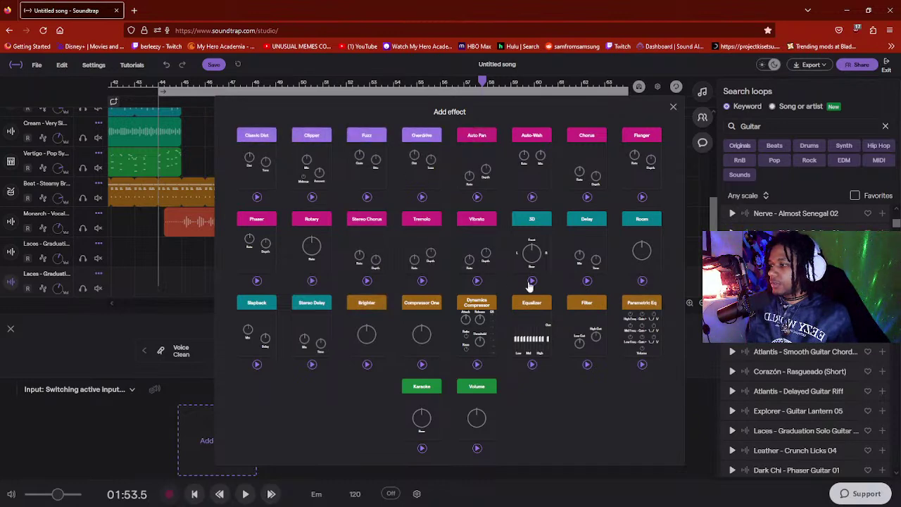
pyautogui.click(477, 243)
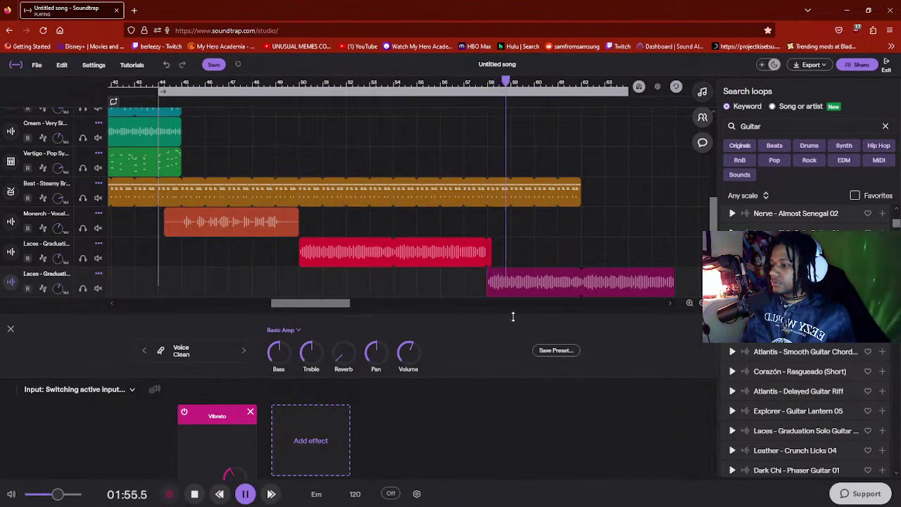
pyautogui.moveTo(513, 316); pyautogui.dragTo(512, 277)
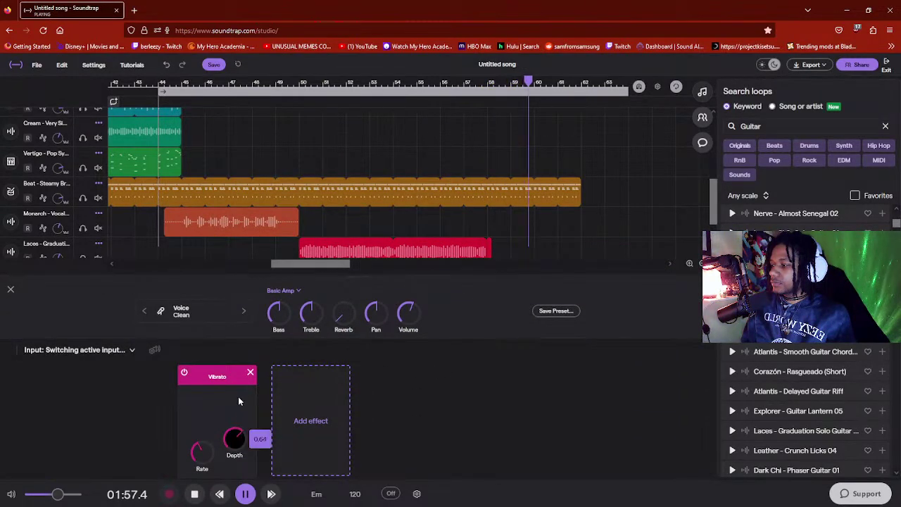
pyautogui.moveTo(238, 401); pyautogui.dragTo(238, 457)
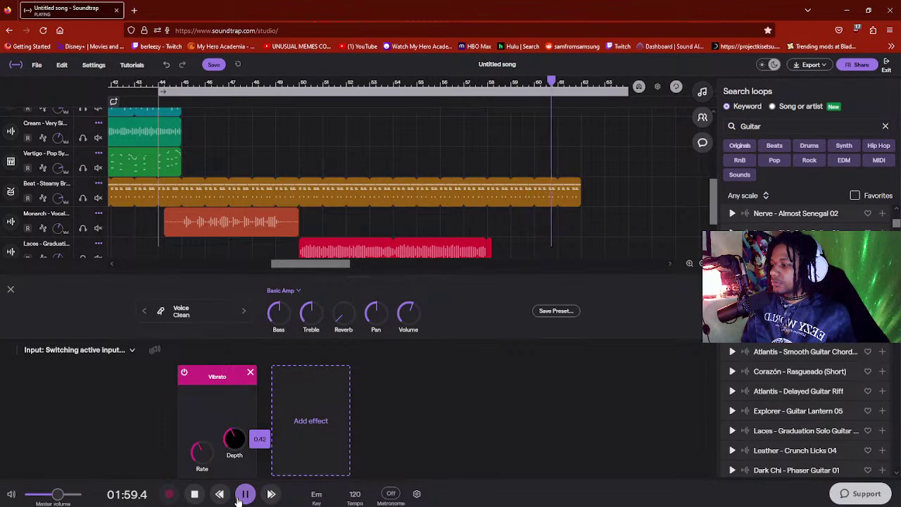
pyautogui.moveTo(237, 498); pyautogui.dragTo(238, 504)
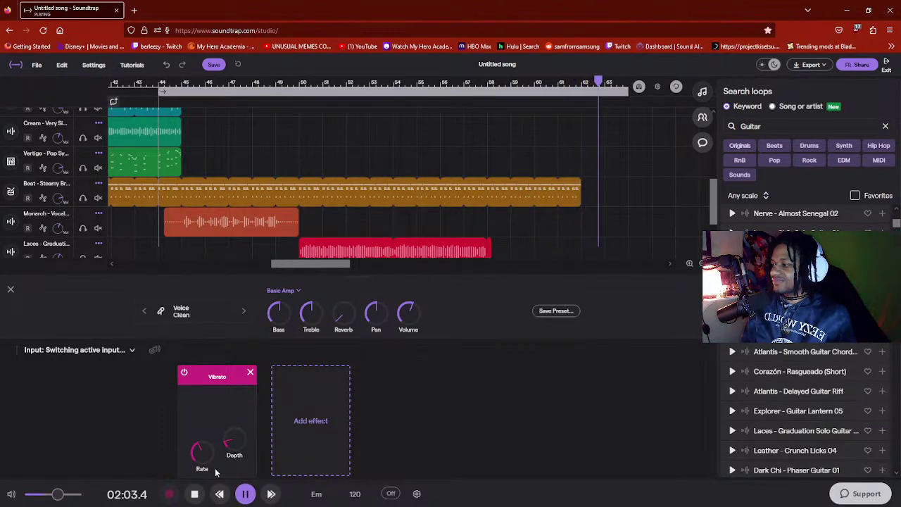
# - Raise the Vibrato's Rate to its maximum, and remove the Vibrato effect from the duplicated guitar track
pyautogui.moveTo(201, 454); pyautogui.dragTo(218, 361)
pyautogui.moveTo(232, 445); pyautogui.dragTo(235, 435)
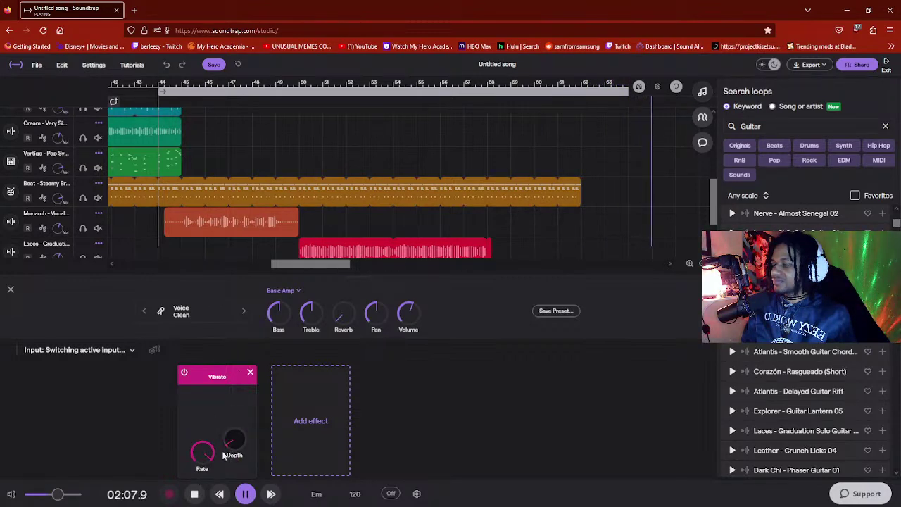
pyautogui.click(250, 371)
pyautogui.press('space')
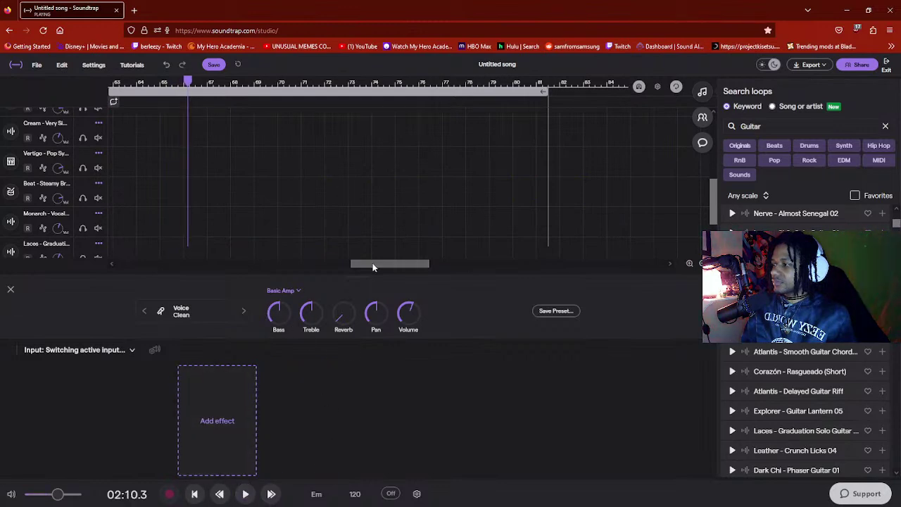
# - Add an Equalizer to the duplicated guitar track, boosting the low bands and the highest band and cutting some middle and high bands
pyautogui.moveTo(373, 267); pyautogui.dragTo(264, 266)
pyautogui.scroll(-1, 469, 169)
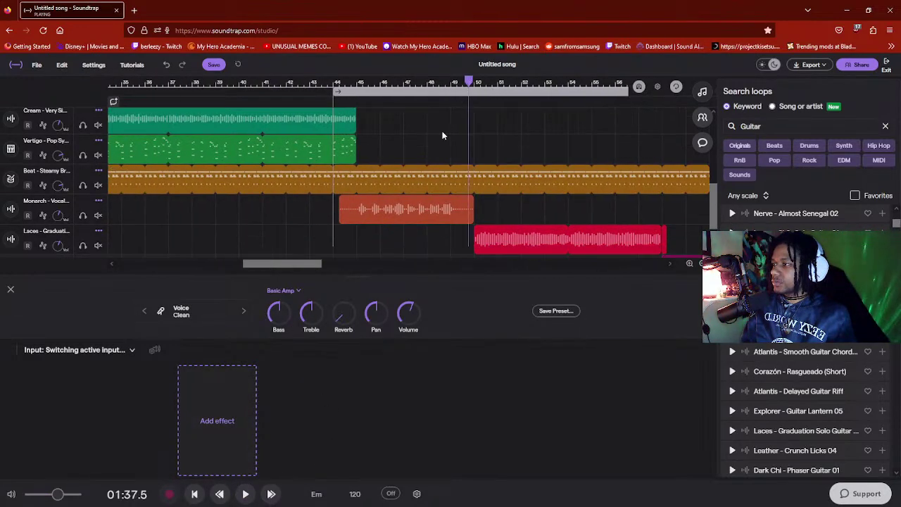
pyautogui.click(480, 84)
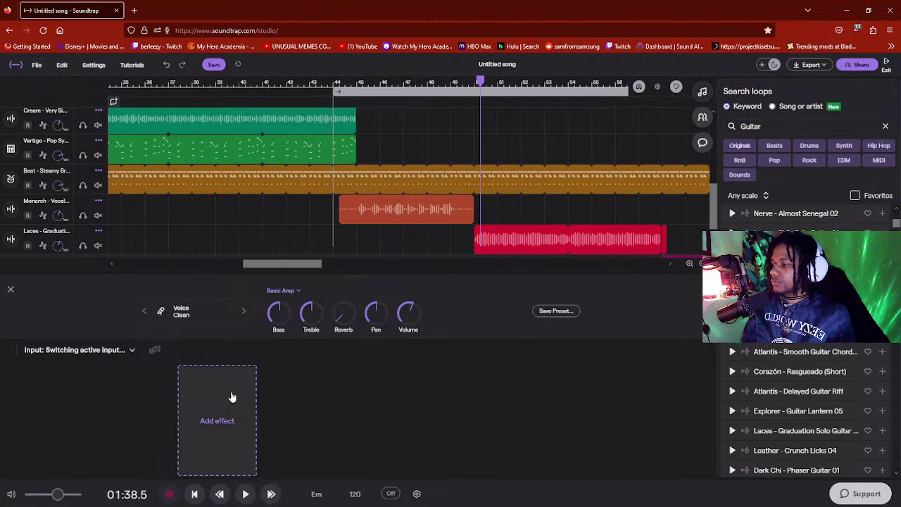
pyautogui.click(217, 420)
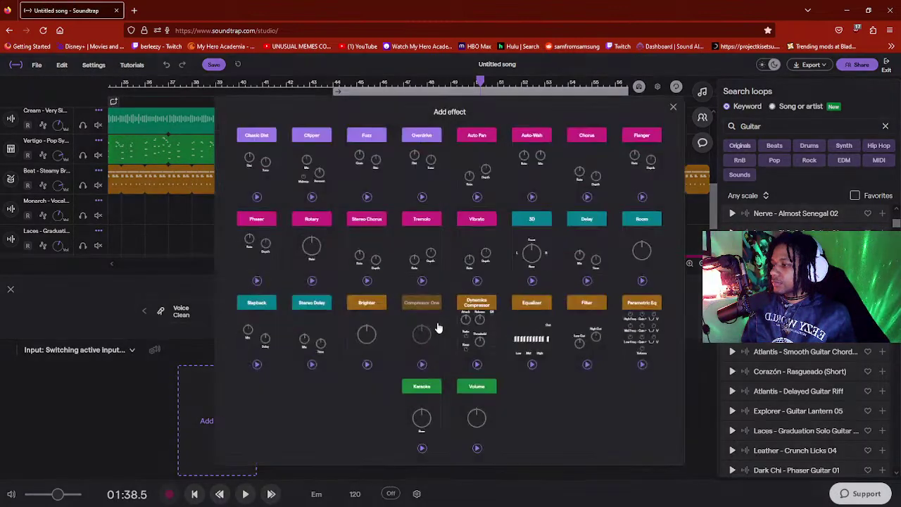
pyautogui.click(519, 334)
pyautogui.press('space')
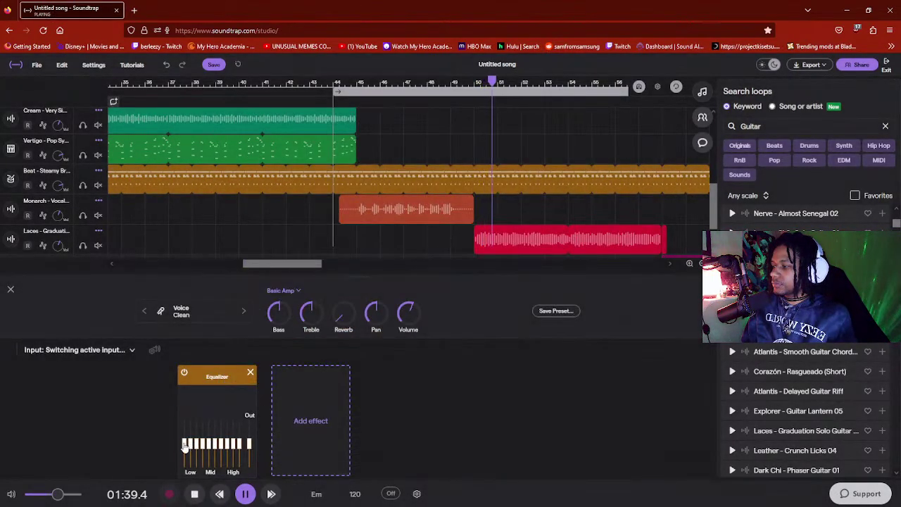
pyautogui.moveTo(184, 447); pyautogui.dragTo(185, 426)
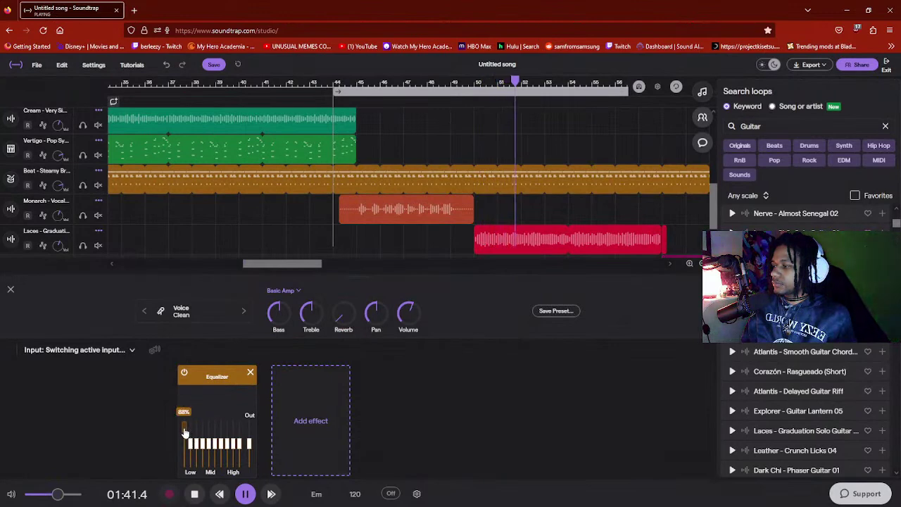
pyautogui.moveTo(194, 428); pyautogui.dragTo(238, 430)
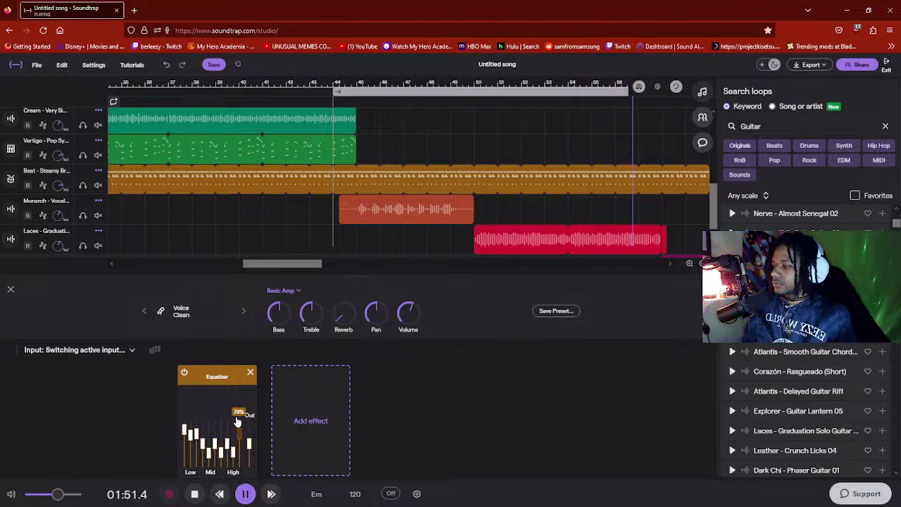
# - Rebalance the Equalizer's low, middle and high bands on the duplicated guitar track while playing it back from bar 58
pyautogui.moveTo(228, 441)
pyautogui.press('space')
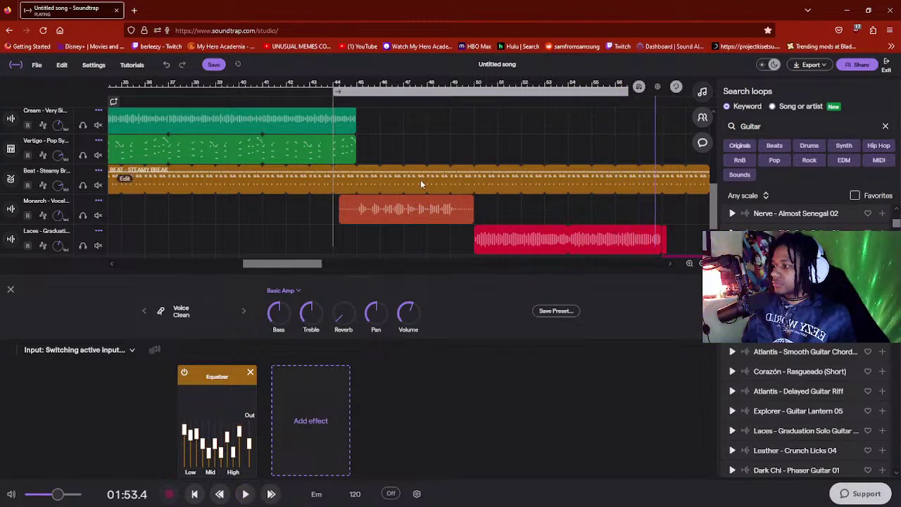
pyautogui.scroll(-2, 421, 179)
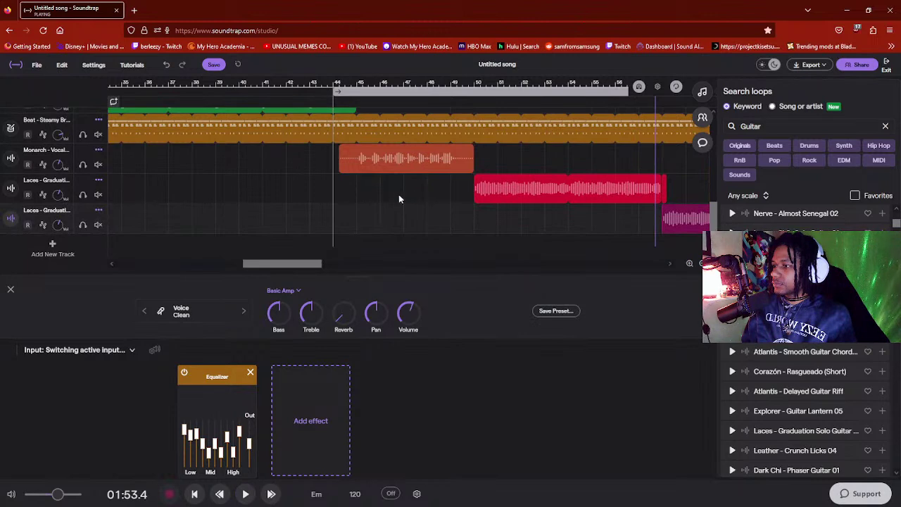
pyautogui.scroll(1, 399, 199)
pyautogui.moveTo(296, 264); pyautogui.dragTo(337, 266)
pyautogui.press('space')
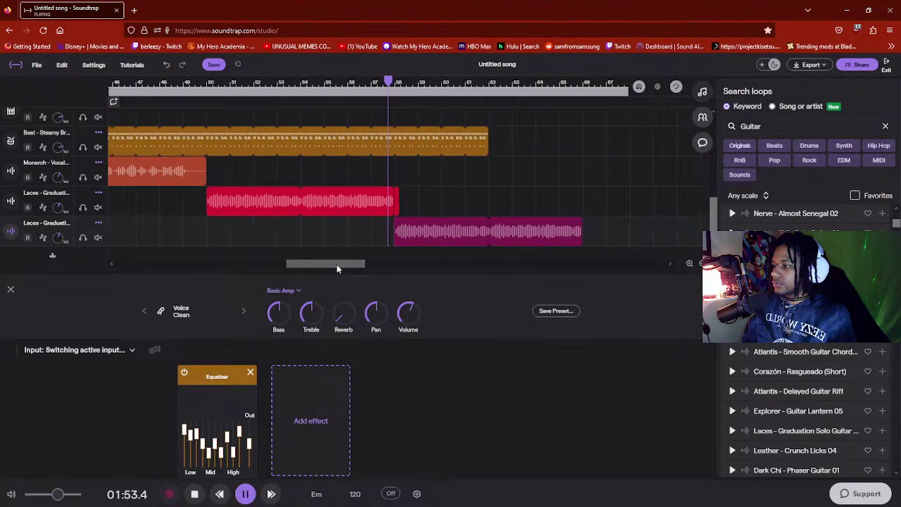
pyautogui.moveTo(197, 457)
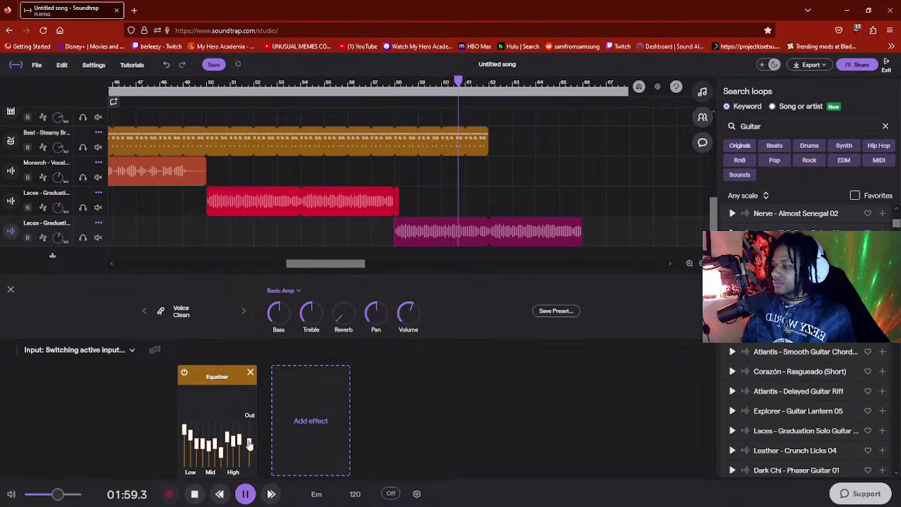
pyautogui.moveTo(250, 427); pyautogui.dragTo(250, 443)
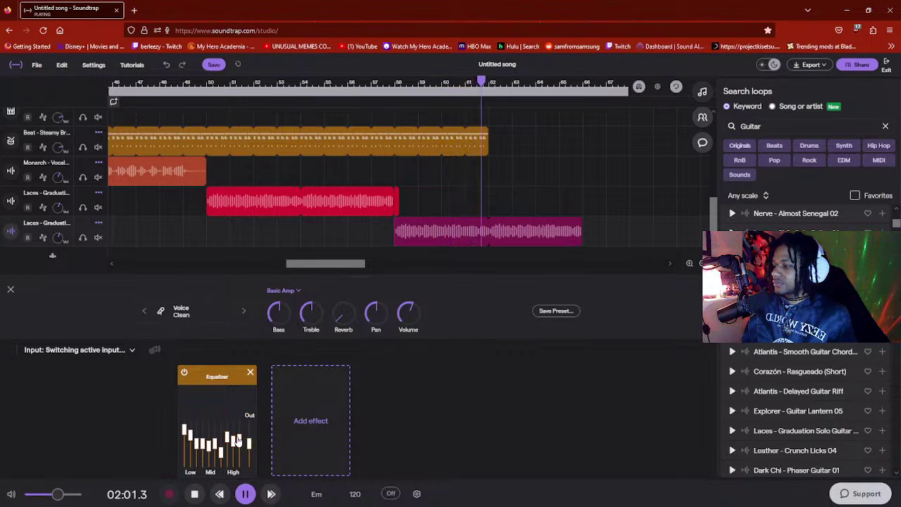
pyautogui.press('space')
# - Add a Filter effect to the duplicated guitar track and set its High Cut to 1126 Hz during playback
pyautogui.click(310, 404)
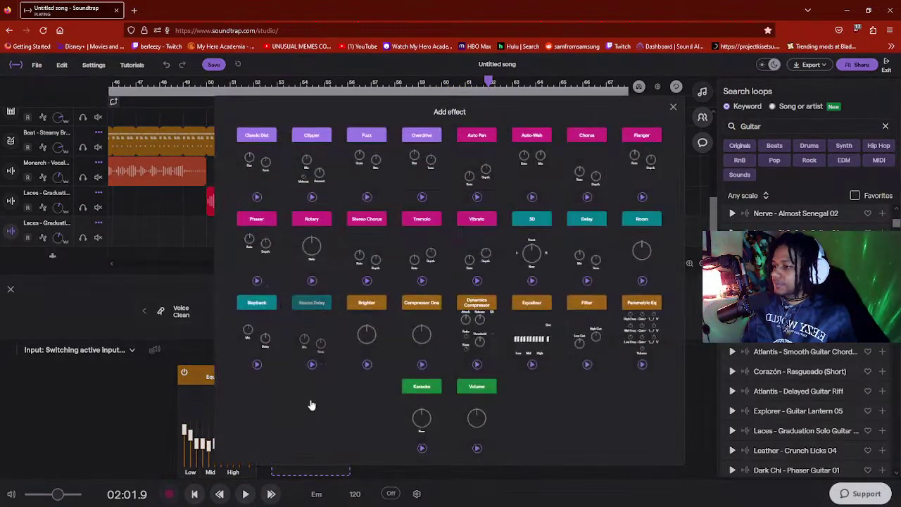
pyautogui.click(592, 341)
pyautogui.press('space')
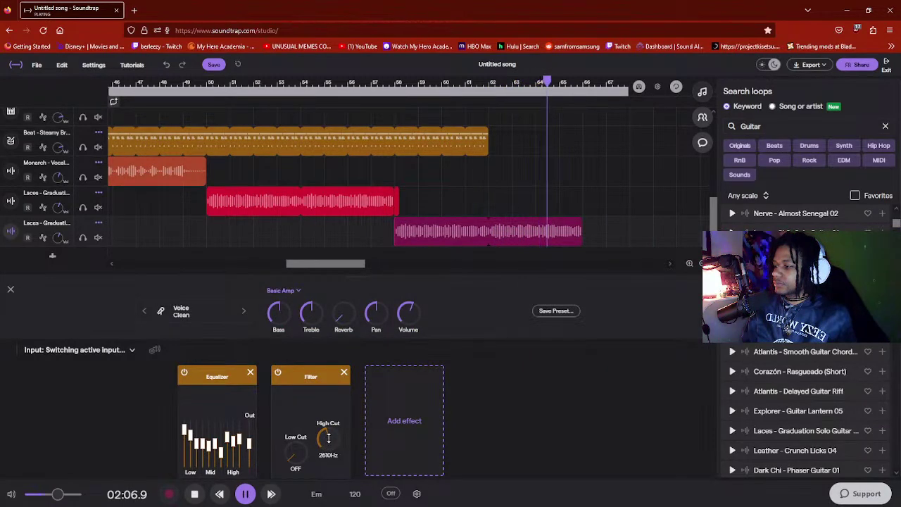
pyautogui.moveTo(334, 429); pyautogui.dragTo(328, 469)
pyautogui.press('space')
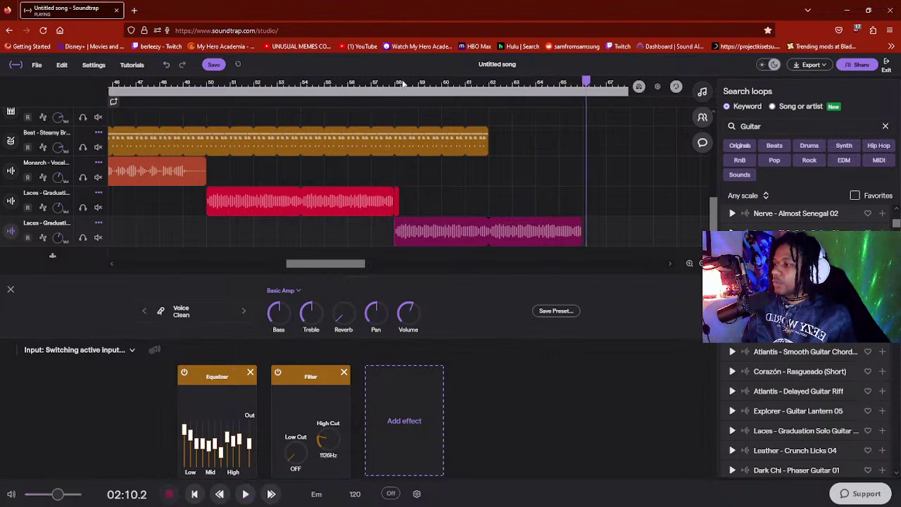
# - Set the Filter's Low Cut to 261 Hz and High Cut to 3888 Hz while replaying the duplicated guitar solo
pyautogui.press('space')
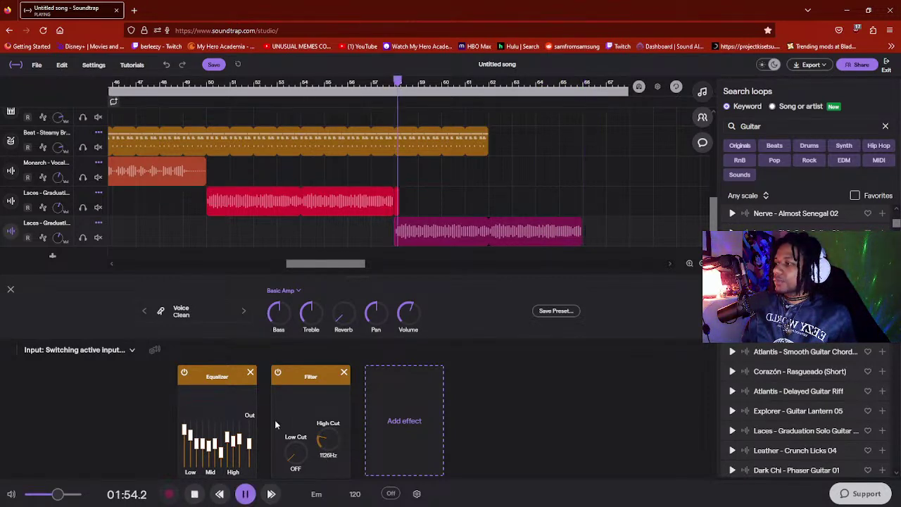
pyautogui.moveTo(291, 453); pyautogui.dragTo(307, 389)
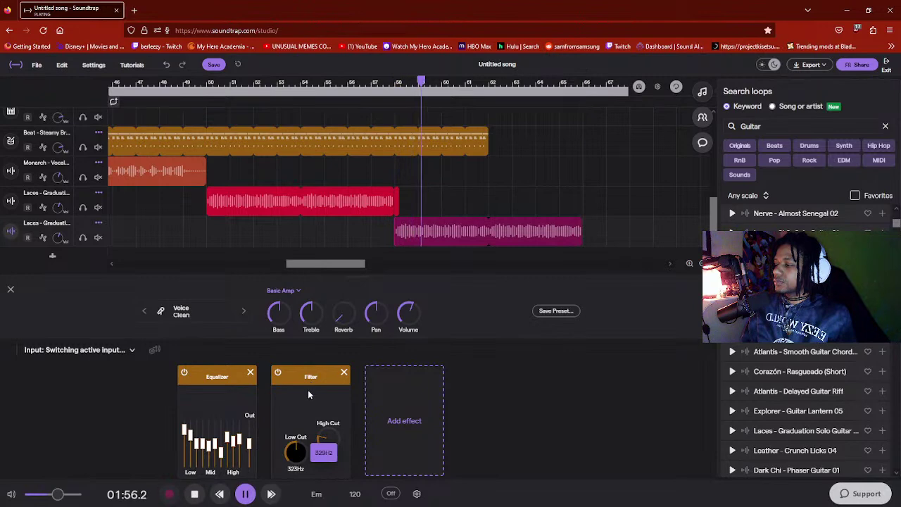
pyautogui.moveTo(319, 431); pyautogui.dragTo(324, 419)
pyautogui.moveTo(330, 382)
pyautogui.mouseDown()
pyautogui.moveTo(326, 414)
pyautogui.moveTo(334, 380)
pyautogui.moveTo(322, 384)
pyautogui.mouseUp()
pyautogui.press('space')
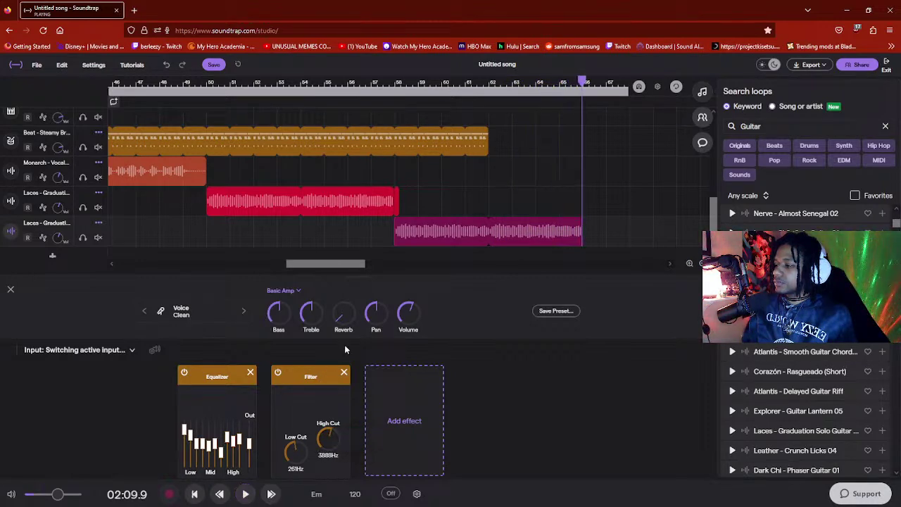
# - Set the Filter's Low Cut to 83.6 Hz and High Cut to 2163 Hz while listening to the duplicated guitar solo
pyautogui.click(401, 102)
pyautogui.press('space')
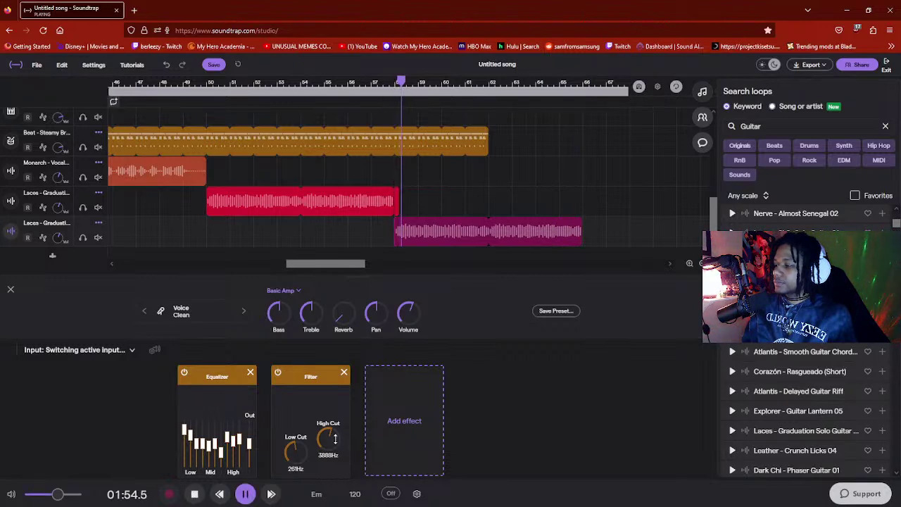
pyautogui.moveTo(335, 438); pyautogui.dragTo(296, 446)
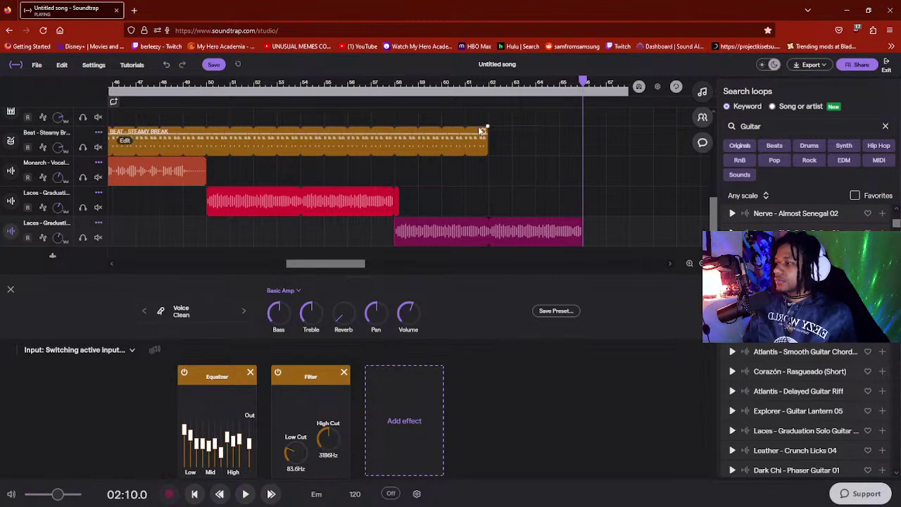
pyautogui.click(342, 84)
pyautogui.press('space')
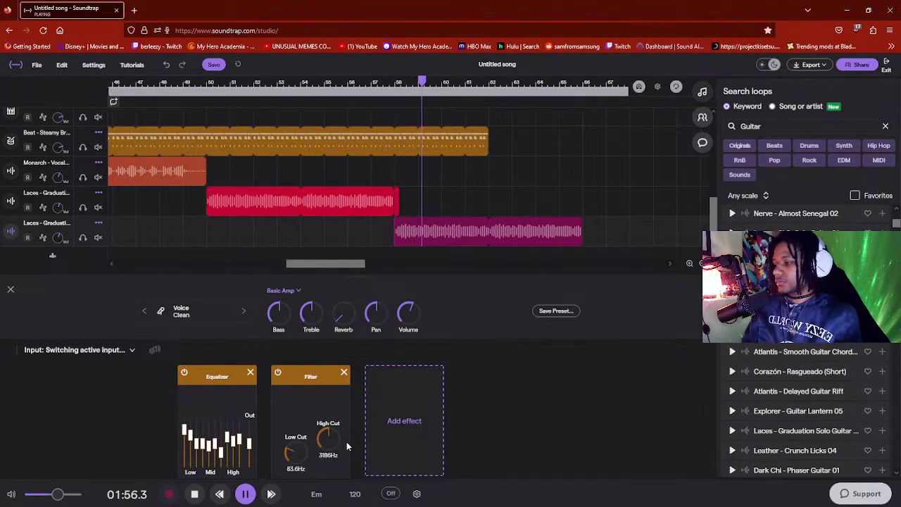
pyautogui.moveTo(328, 437)
pyautogui.mouseDown()
pyautogui.moveTo(327, 451)
pyautogui.moveTo(326, 442)
pyautogui.mouseUp()
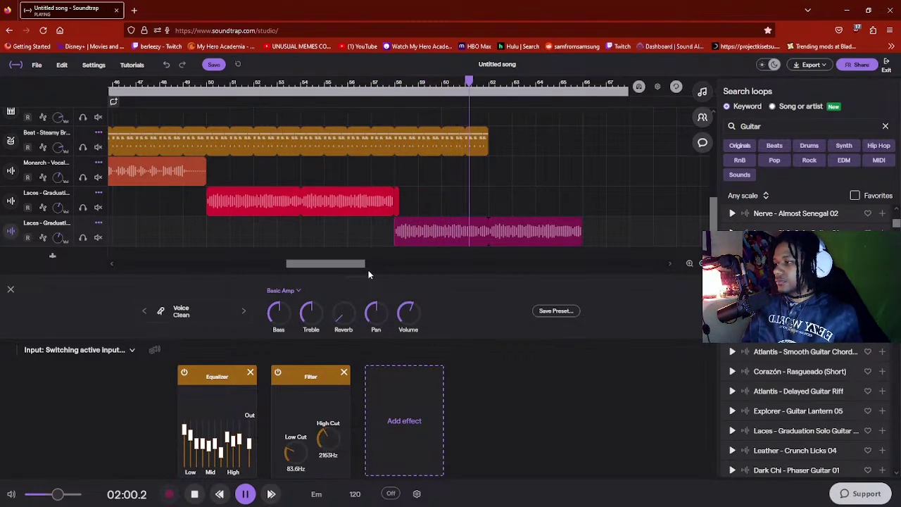
pyautogui.press('space')
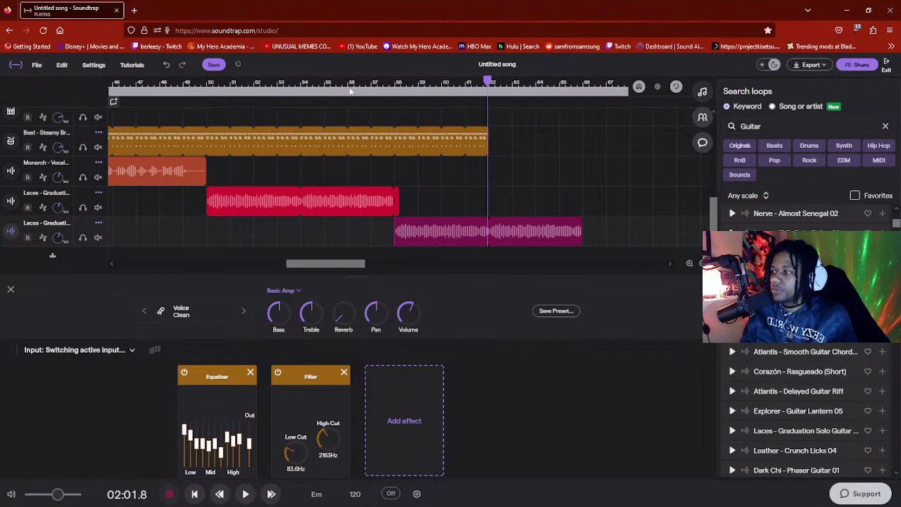
# - Filter the loop library by Vocals and place the Vermont - Vocals 3 loop on a new track at bar 50
pyautogui.click(884, 127)
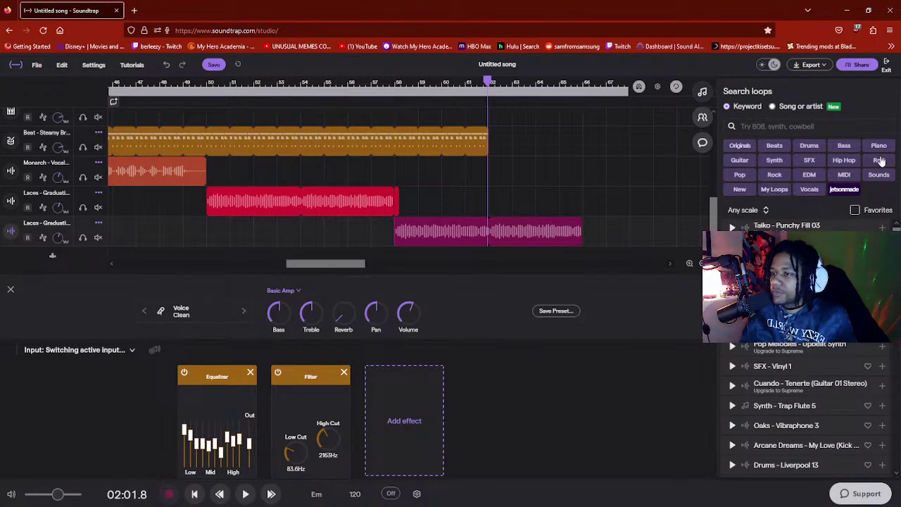
pyautogui.click(806, 191)
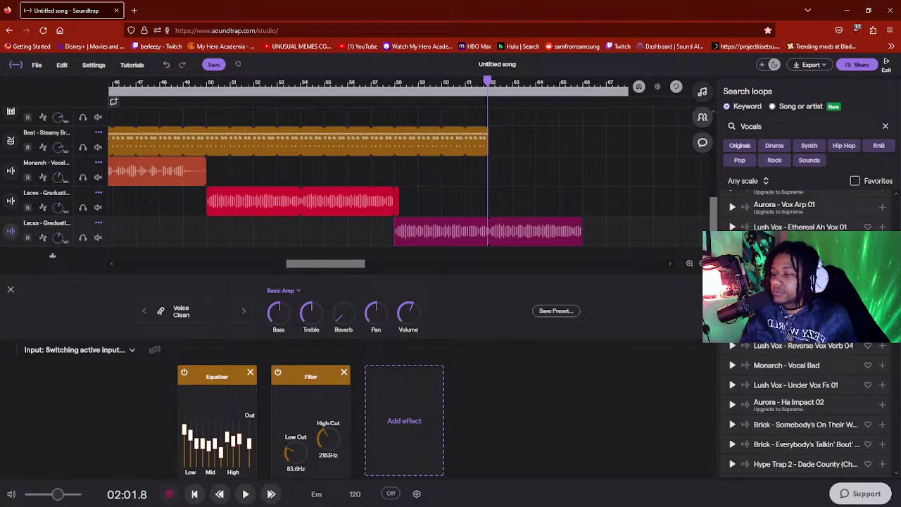
pyautogui.scroll(-5, 802, 352)
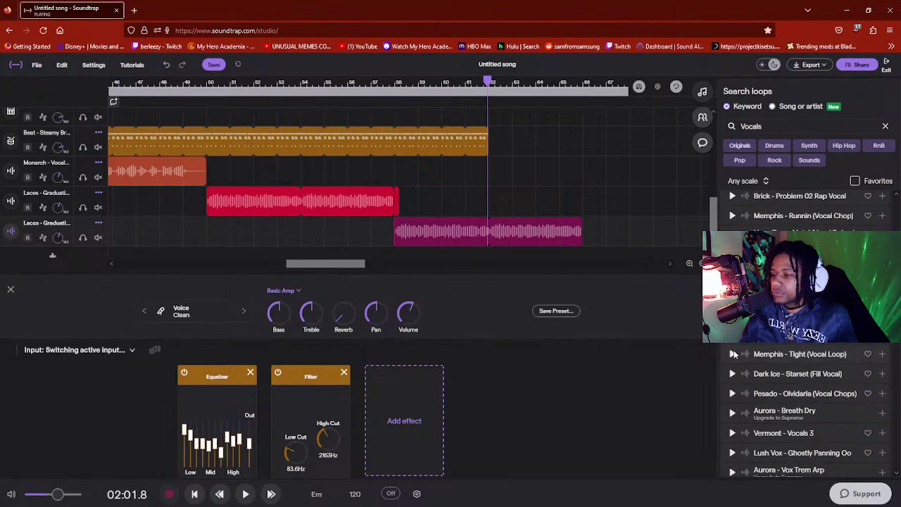
pyautogui.scroll(-2, 735, 377)
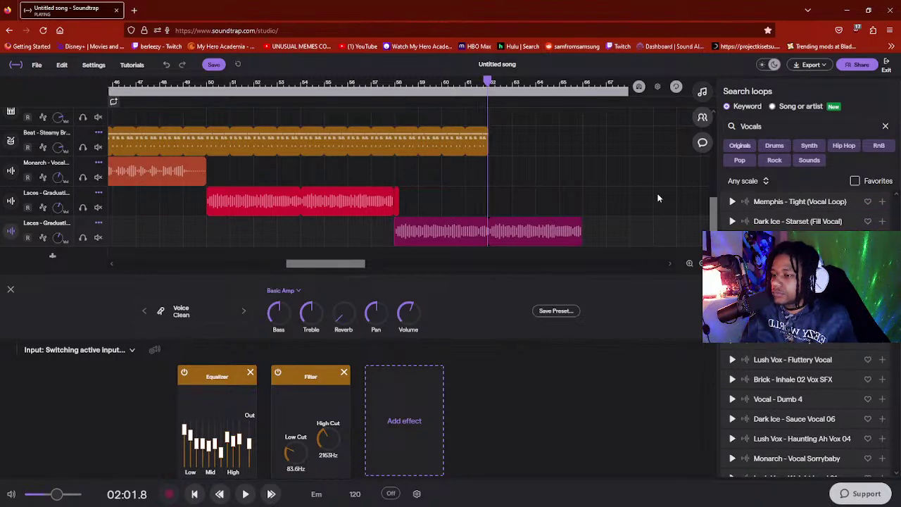
pyautogui.scroll(-1, 656, 199)
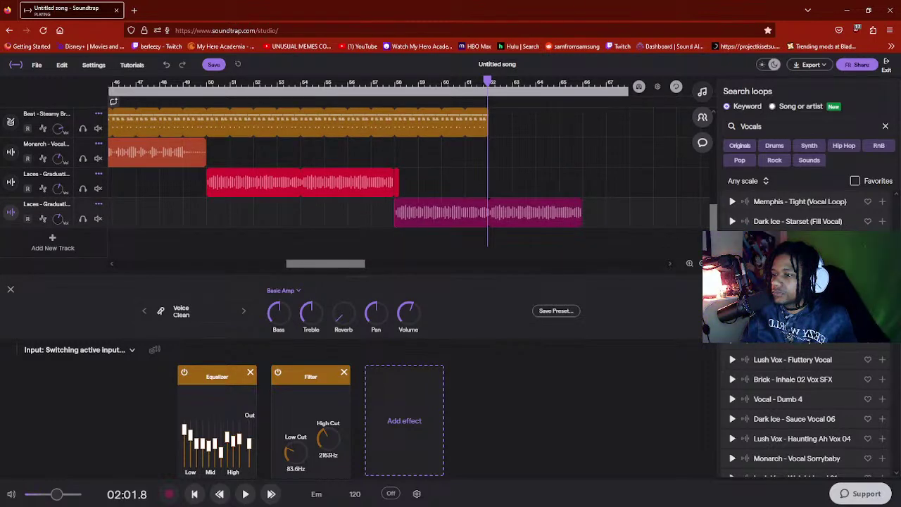
pyautogui.click(457, 248)
pyautogui.moveTo(219, 291); pyautogui.dragTo(208, 455)
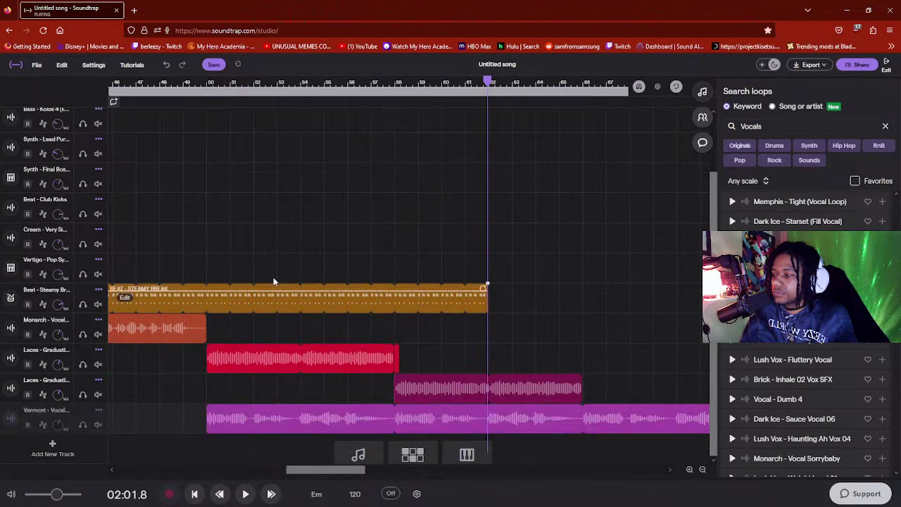
# - Lower the first guitar solo track's volume during playback from bar 49, and extend the Steamy Break beat past bar 67
pyautogui.click(185, 83)
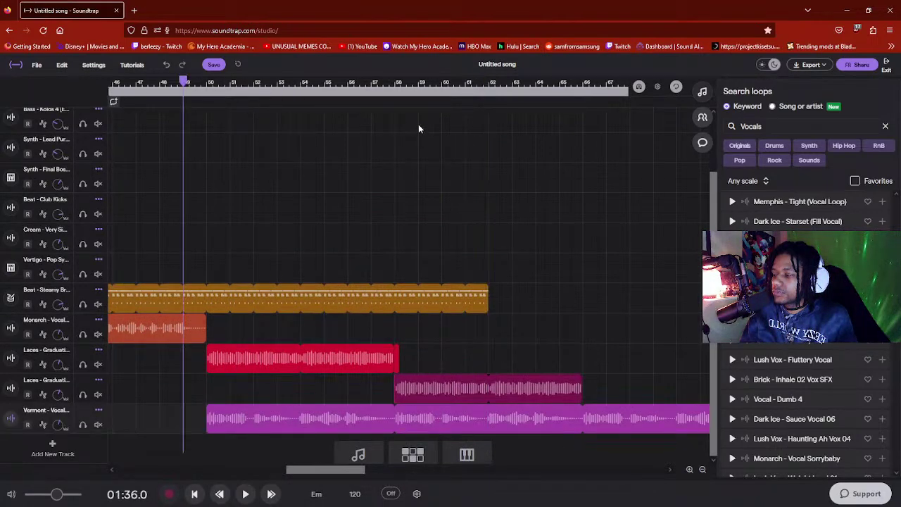
pyautogui.press('space')
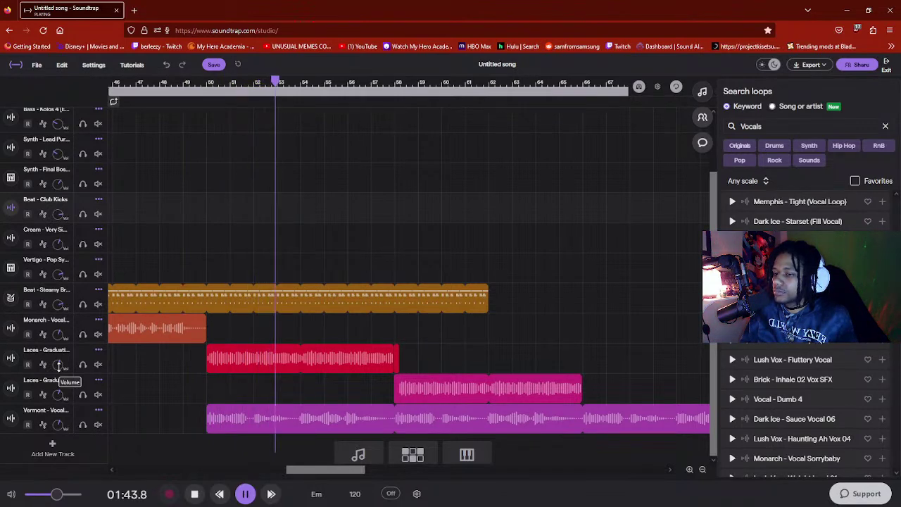
pyautogui.moveTo(59, 365); pyautogui.dragTo(57, 380)
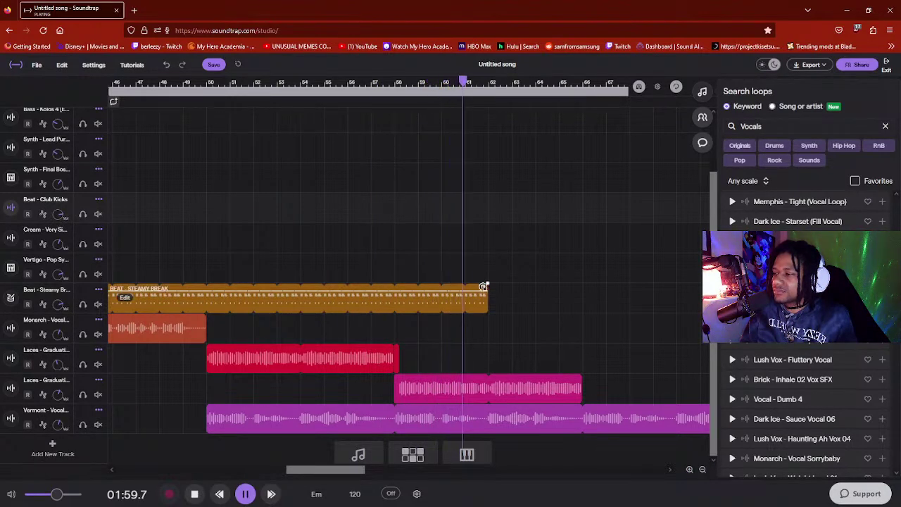
pyautogui.moveTo(486, 297); pyautogui.dragTo(696, 297)
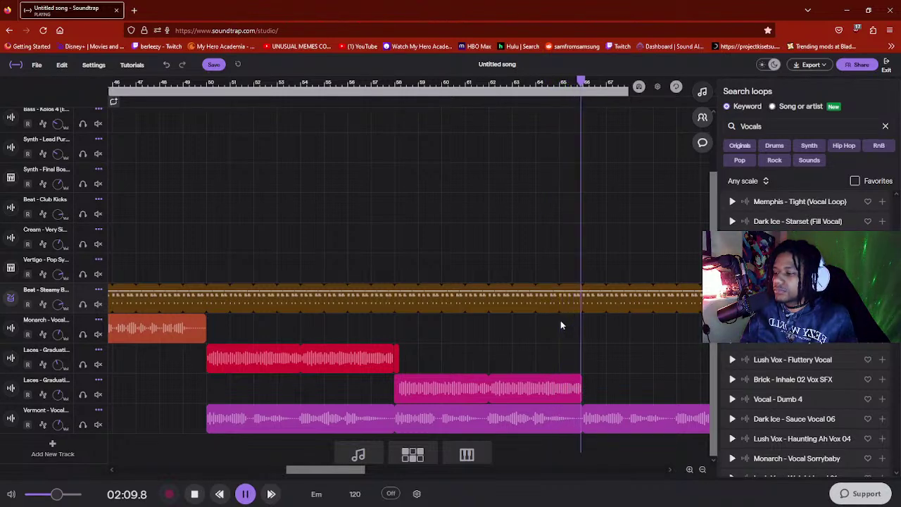
pyautogui.press('space')
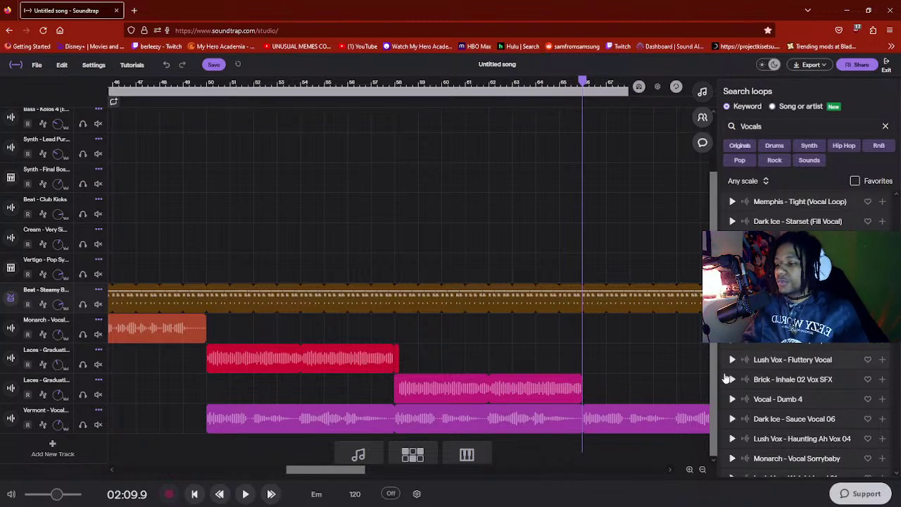
# - Preview several vocal loops and place Lush Vox - Ghostly Panning Oo on a new track at bar 54
pyautogui.click(732, 399)
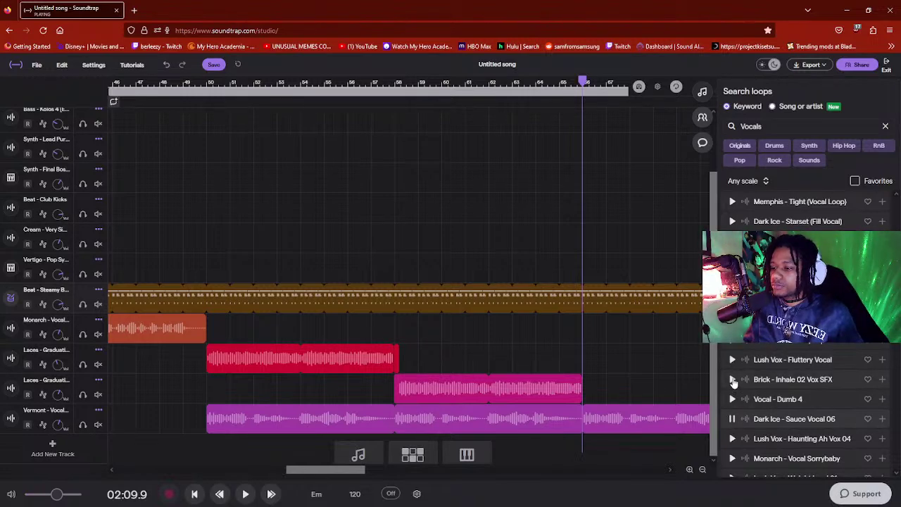
pyautogui.click(732, 380)
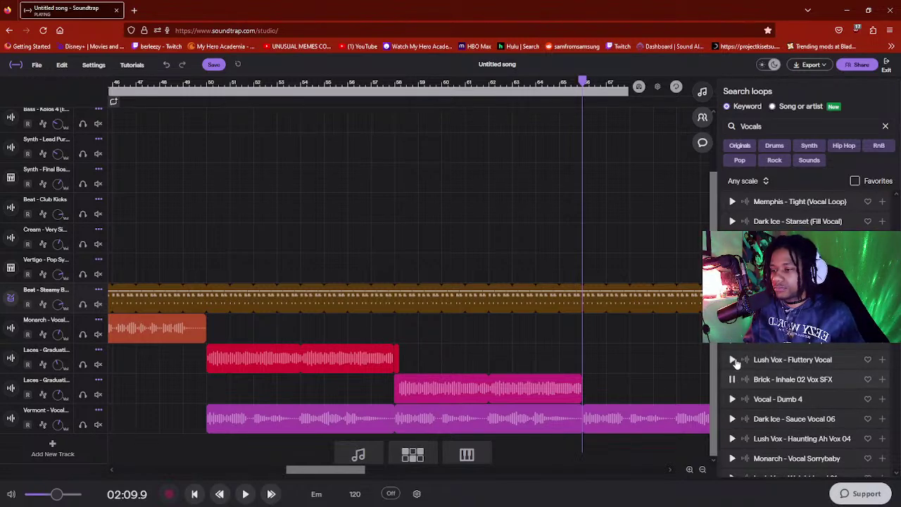
pyautogui.click(732, 359)
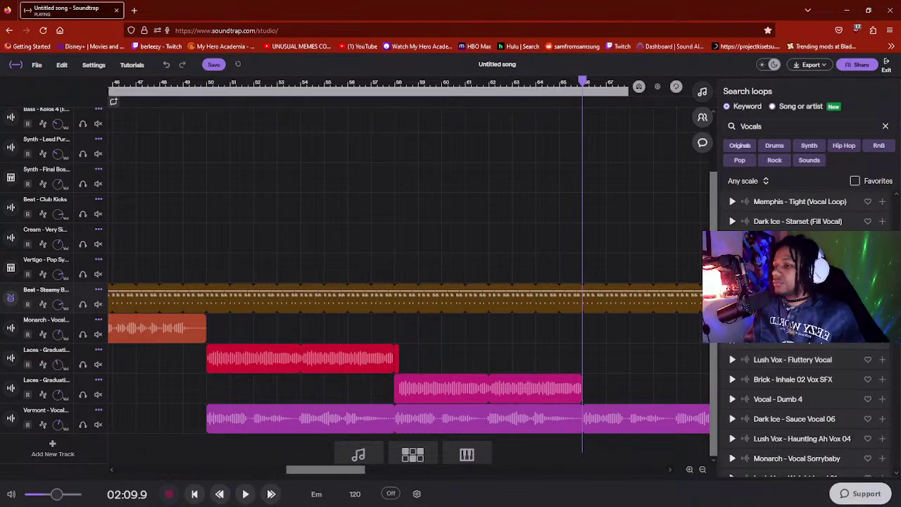
pyautogui.scroll(-3, 802, 338)
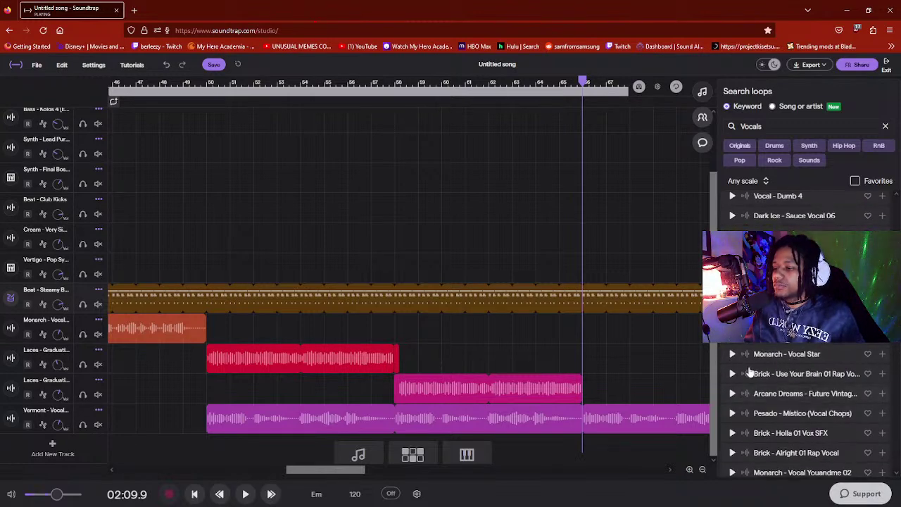
pyautogui.scroll(2, 750, 369)
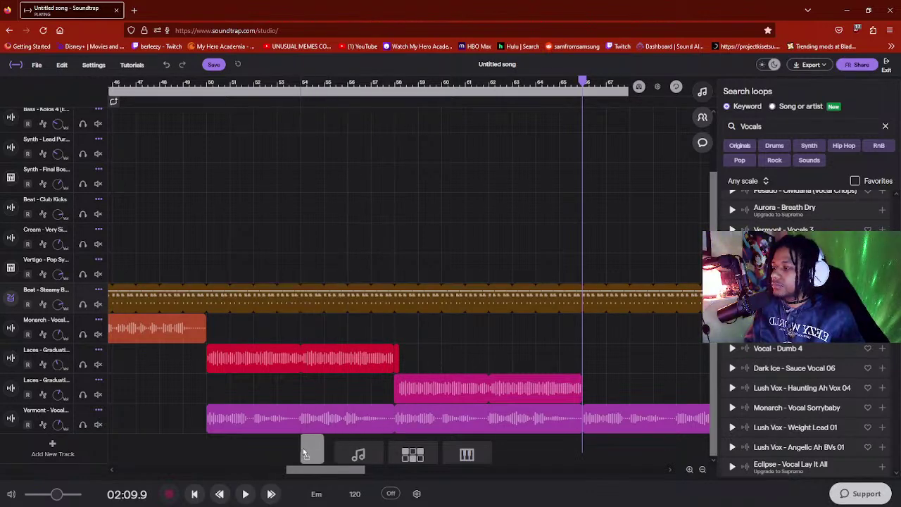
pyautogui.moveTo(303, 448); pyautogui.dragTo(302, 448)
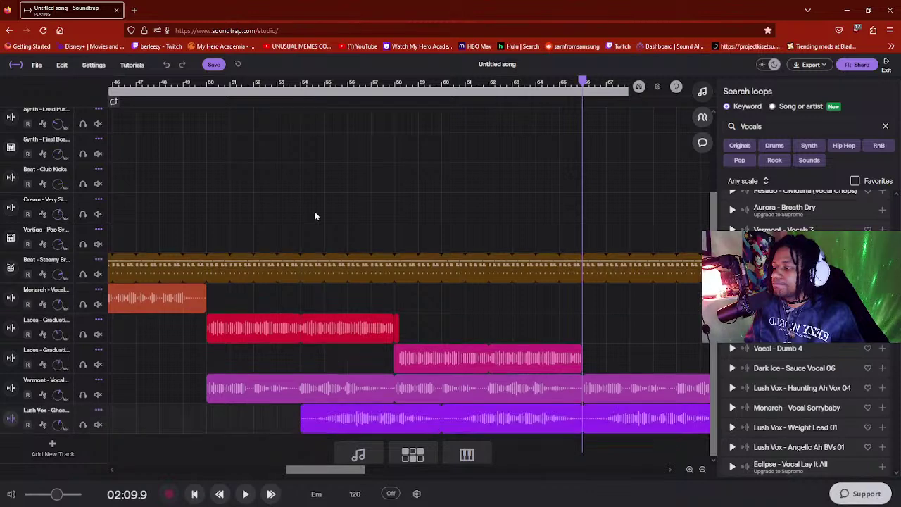
# - Listen briefly from around bar 50 and raise the reverb on the Steamy Break beat track
pyautogui.click(272, 83)
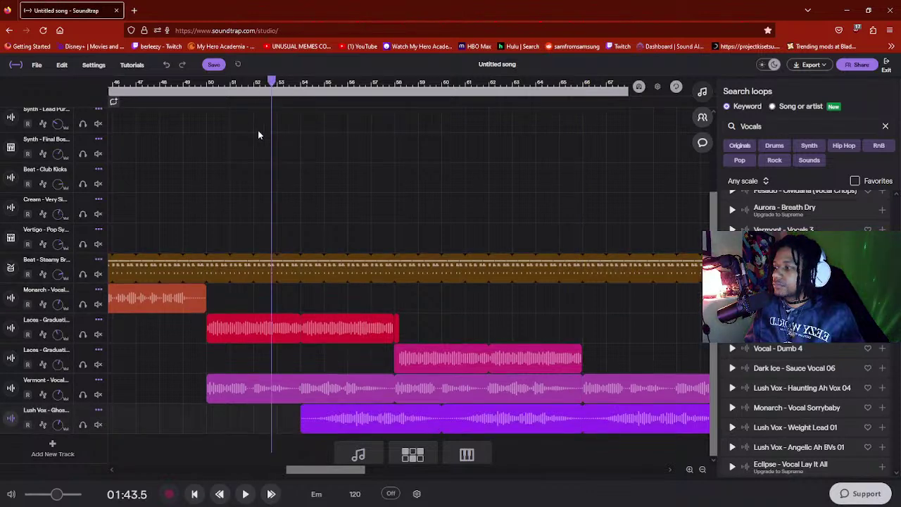
pyautogui.click(202, 192)
pyautogui.press('space')
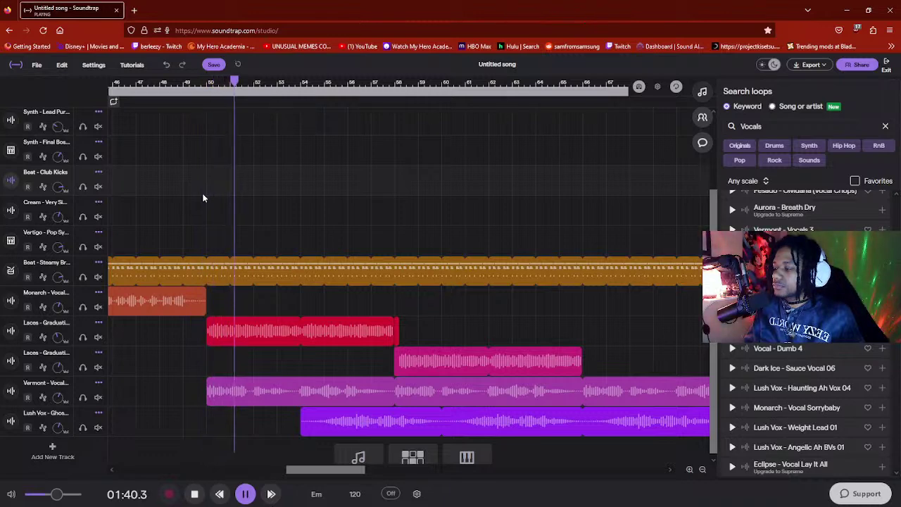
pyautogui.press('space')
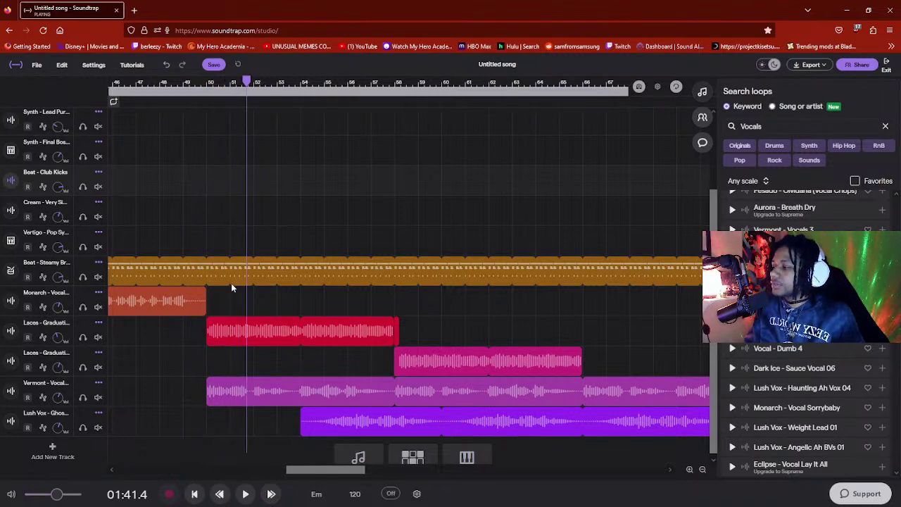
pyautogui.click(10, 272)
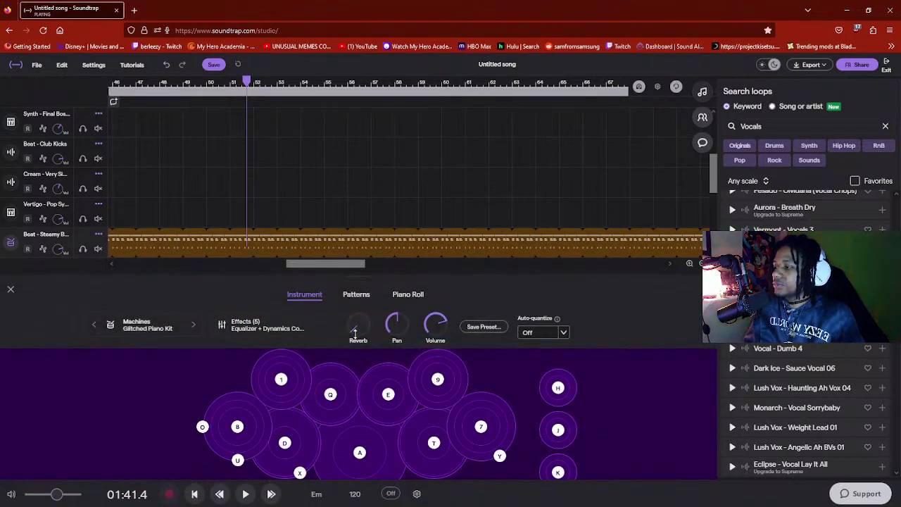
pyautogui.moveTo(355, 333); pyautogui.dragTo(359, 304)
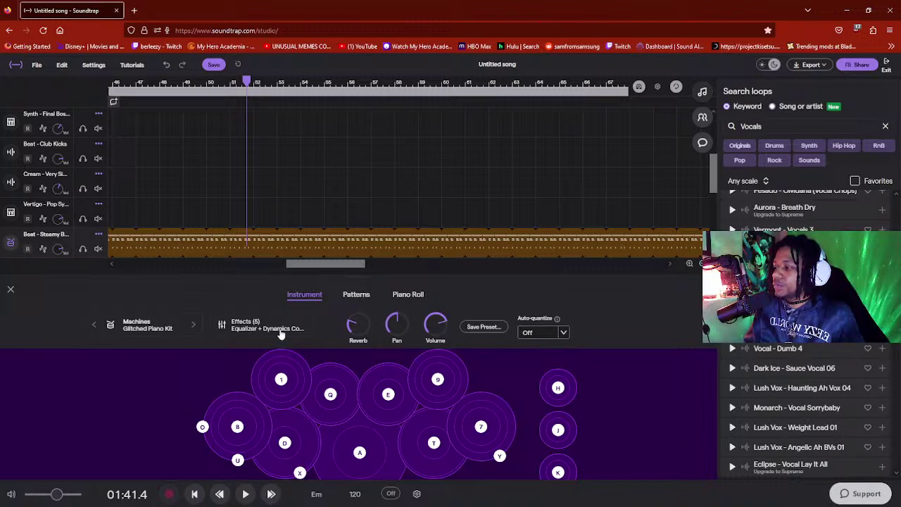
pyautogui.moveTo(359, 325); pyautogui.dragTo(374, 342)
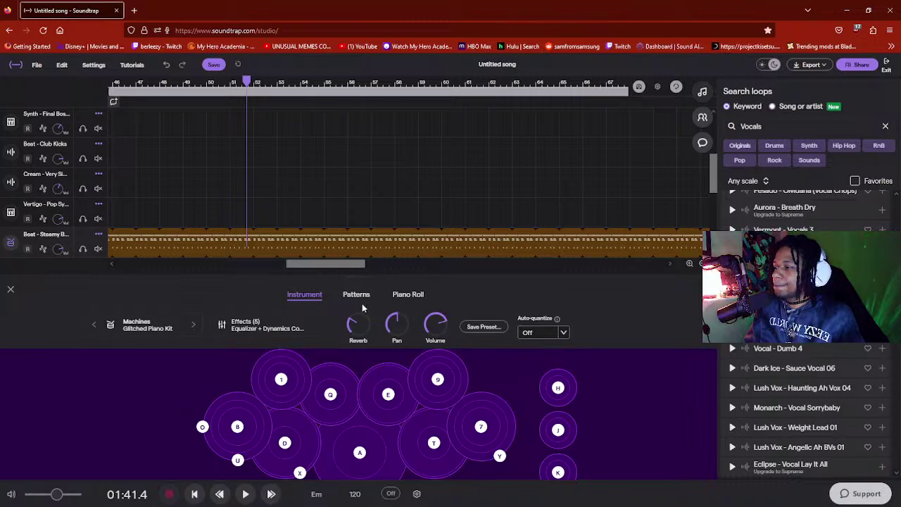
# - Look through the Steamy Break beat's piano roll and patterns, and raise the Basic Amp bass in its effects
pyautogui.click(405, 295)
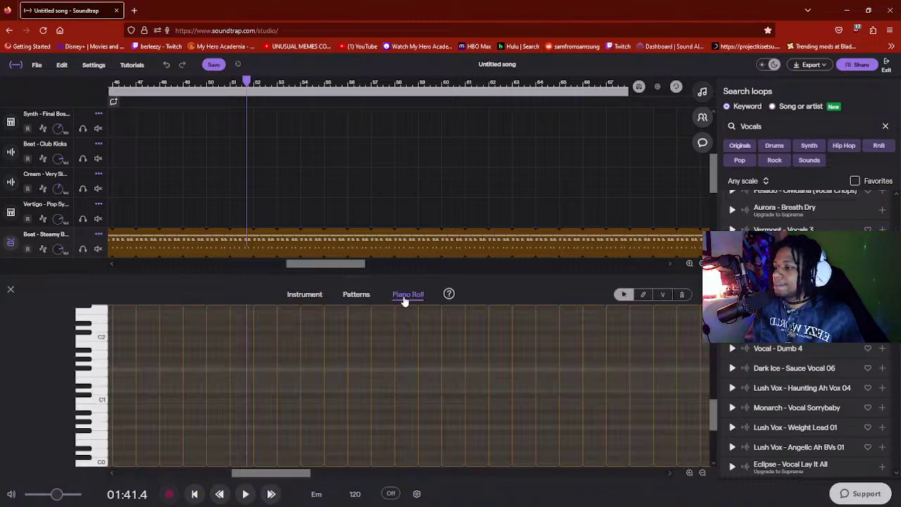
pyautogui.click(350, 295)
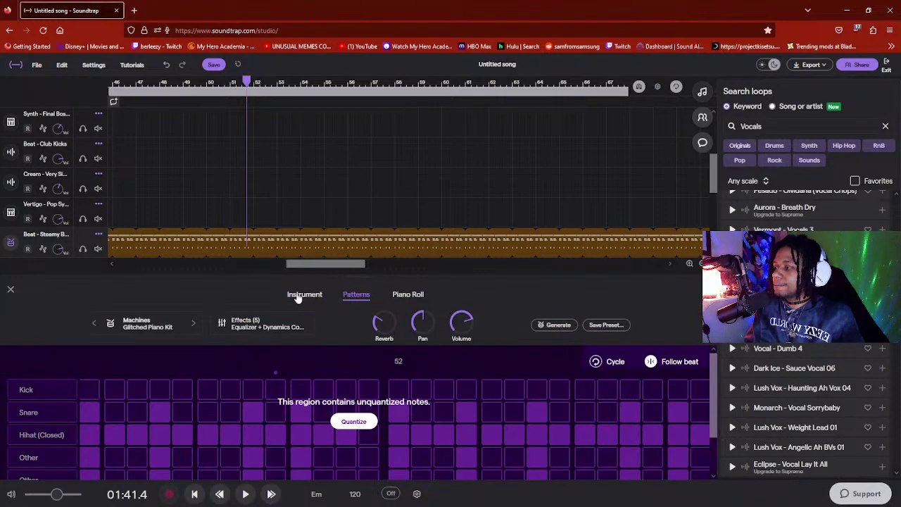
pyautogui.click(298, 298)
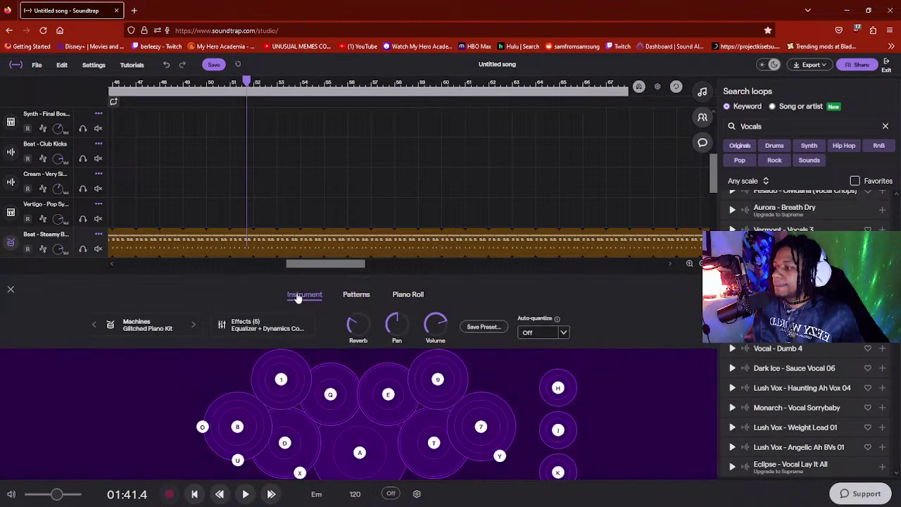
pyautogui.click(356, 299)
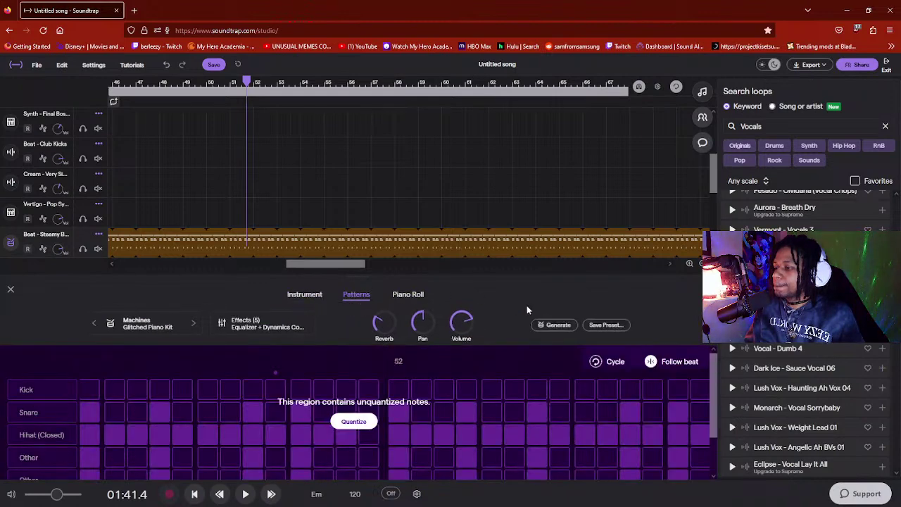
pyautogui.click(282, 328)
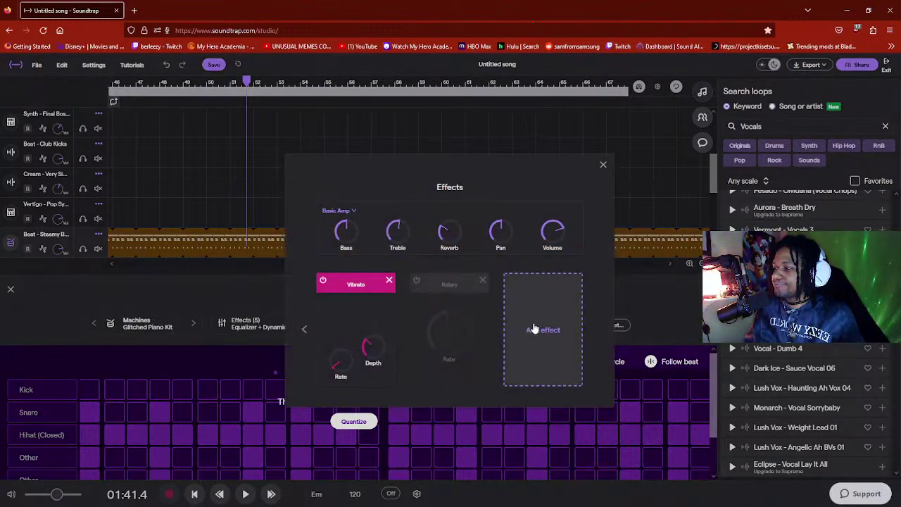
pyautogui.moveTo(345, 231); pyautogui.dragTo(345, 187)
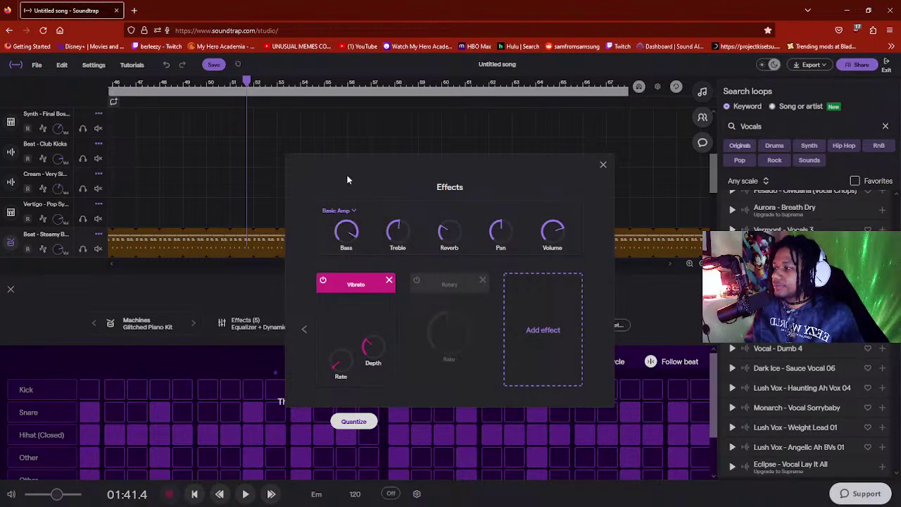
pyautogui.click(603, 166)
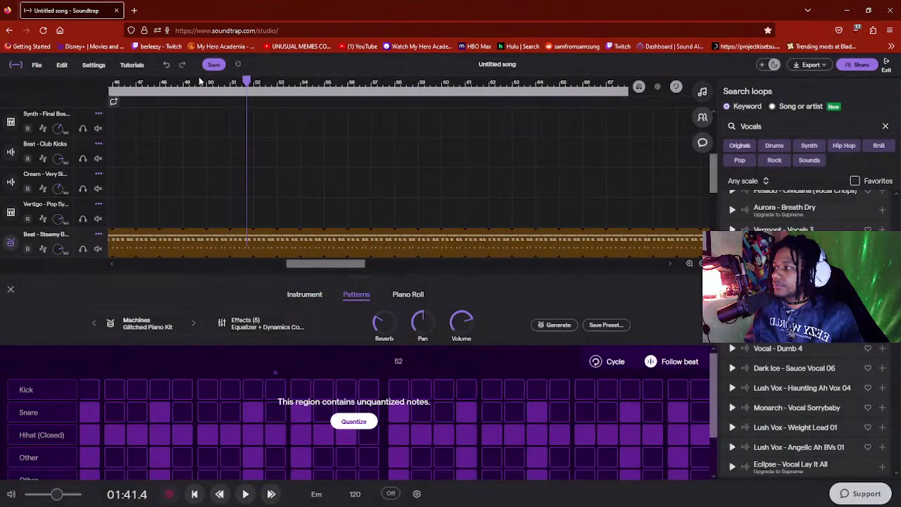
# - Listen to the arrangement from bar 50 to about bar 71 with the adjusted beat
pyautogui.click(201, 82)
pyautogui.click(9, 289)
pyautogui.press('space')
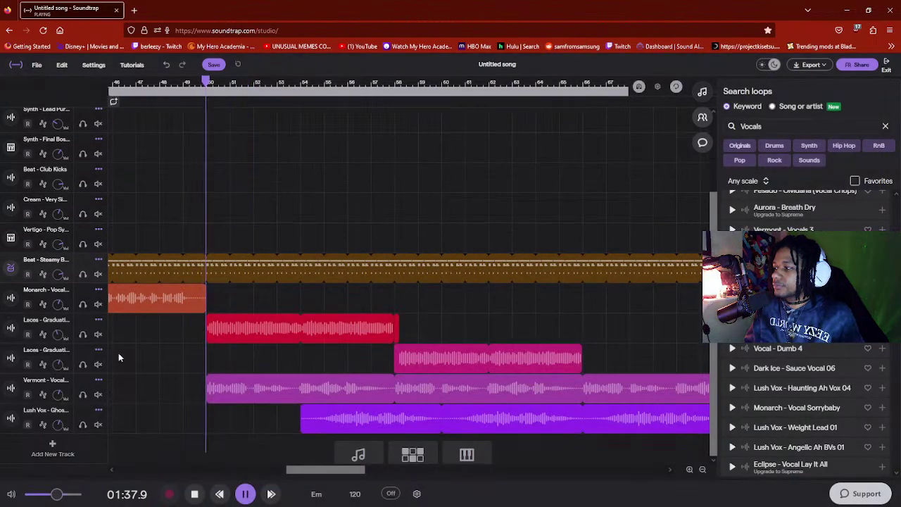
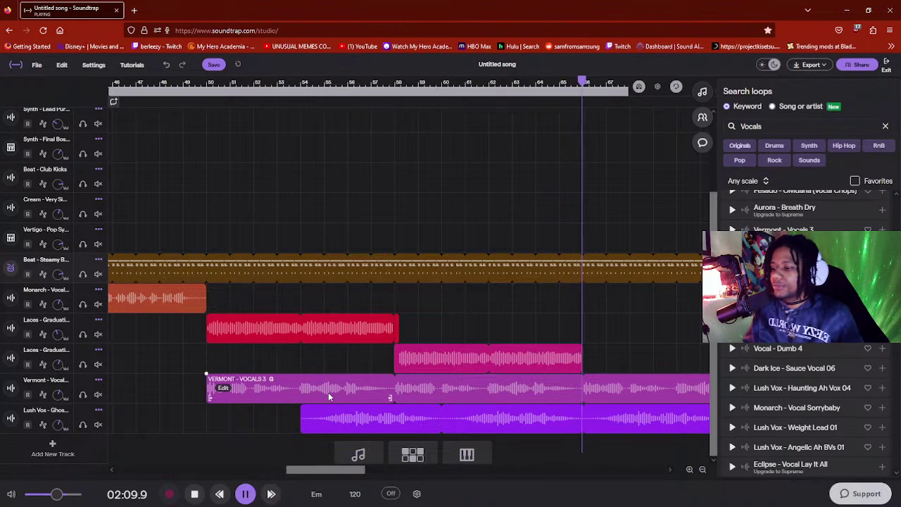
pyautogui.moveTo(328, 466); pyautogui.dragTo(356, 466)
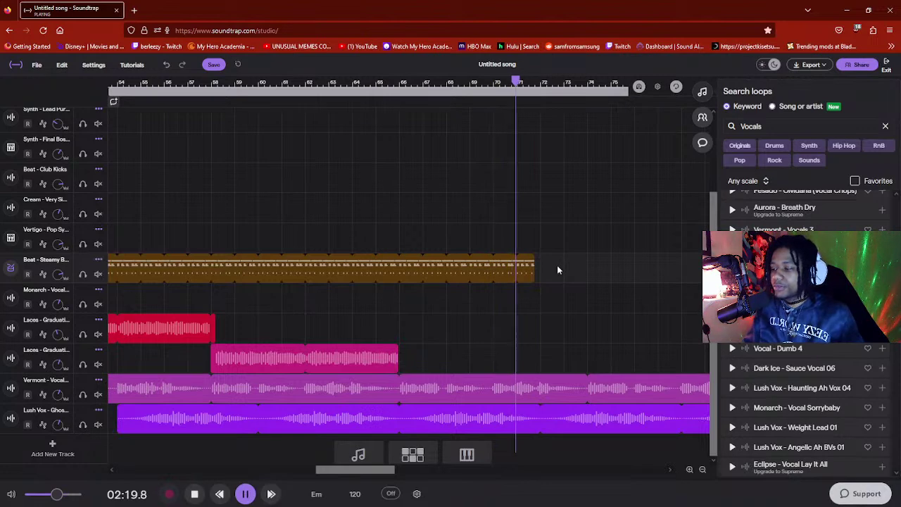
pyautogui.press('space')
# - Preview further vocal loops and place Monarch - Vocal Youandme 02 on a new track at bar 66
pyautogui.scroll(-3, 809, 396)
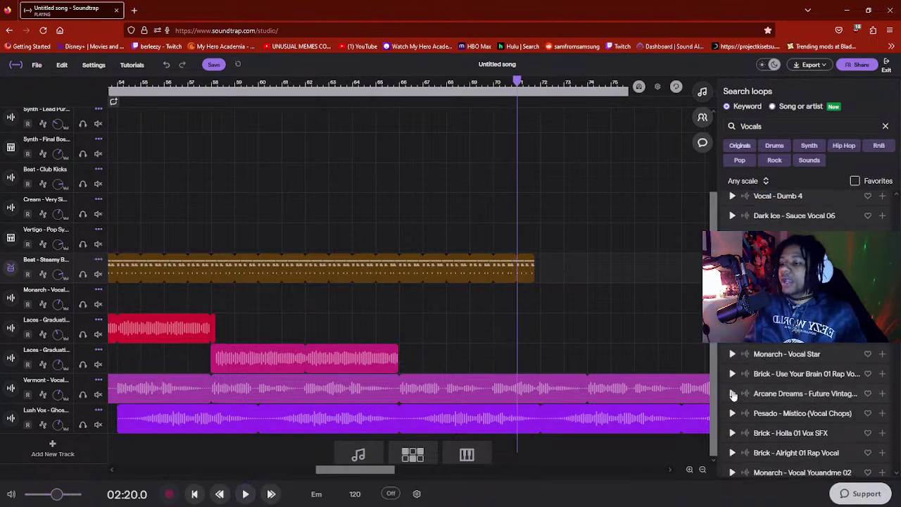
pyautogui.click(732, 394)
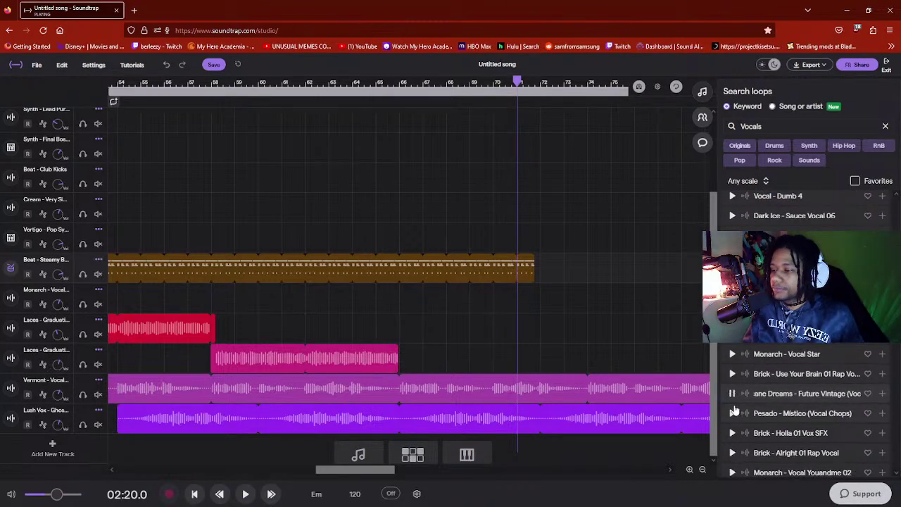
pyautogui.click(732, 413)
pyautogui.click(732, 432)
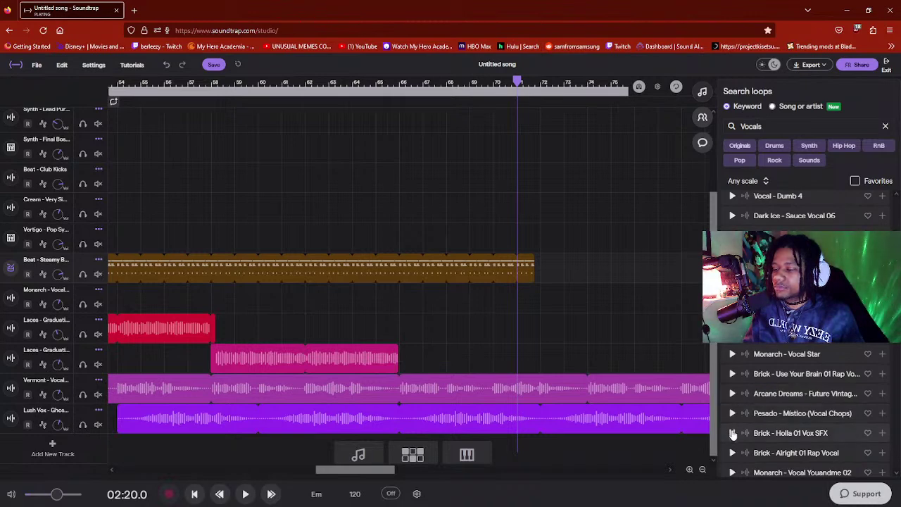
pyautogui.scroll(-2, 739, 423)
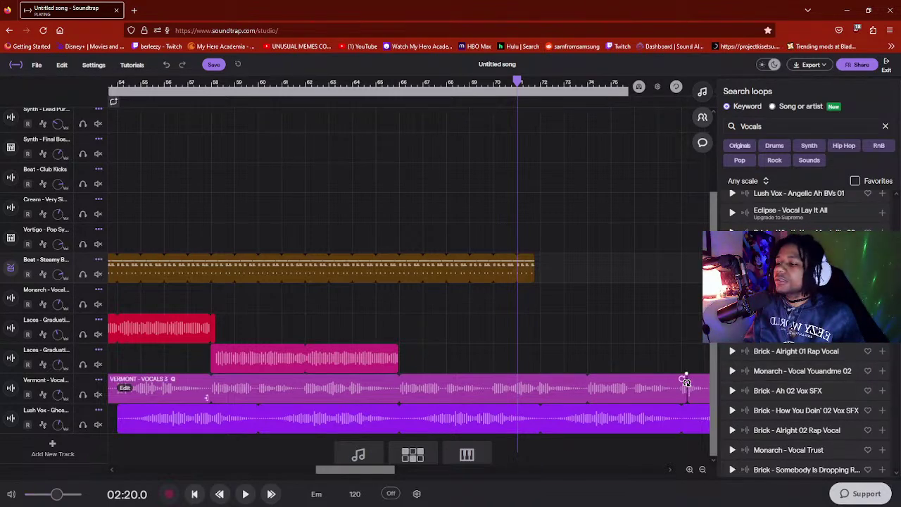
pyautogui.moveTo(380, 469); pyautogui.dragTo(394, 469)
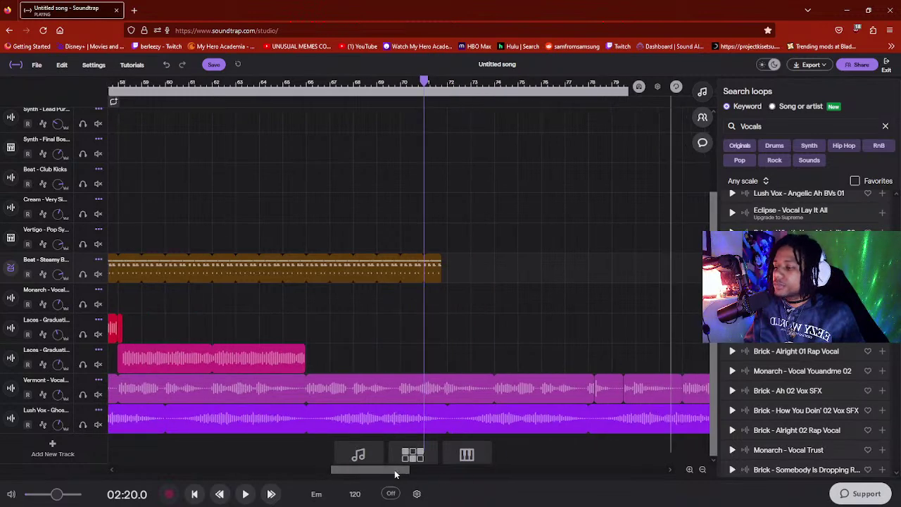
pyautogui.click(734, 391)
pyautogui.click(732, 372)
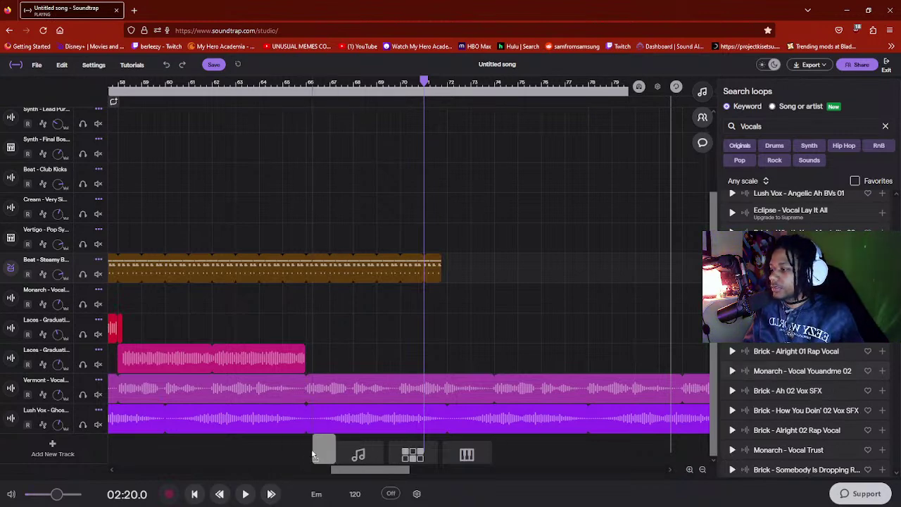
pyautogui.moveTo(236, 452); pyautogui.dragTo(307, 449)
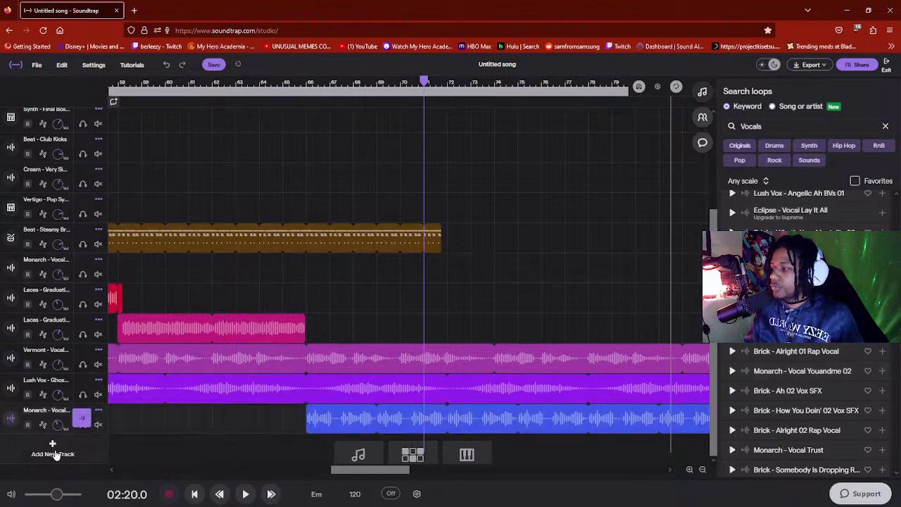
# - Lower the new Monarch vocal track's volume and listen to the section from bar 66
pyautogui.click(299, 83)
pyautogui.press('space')
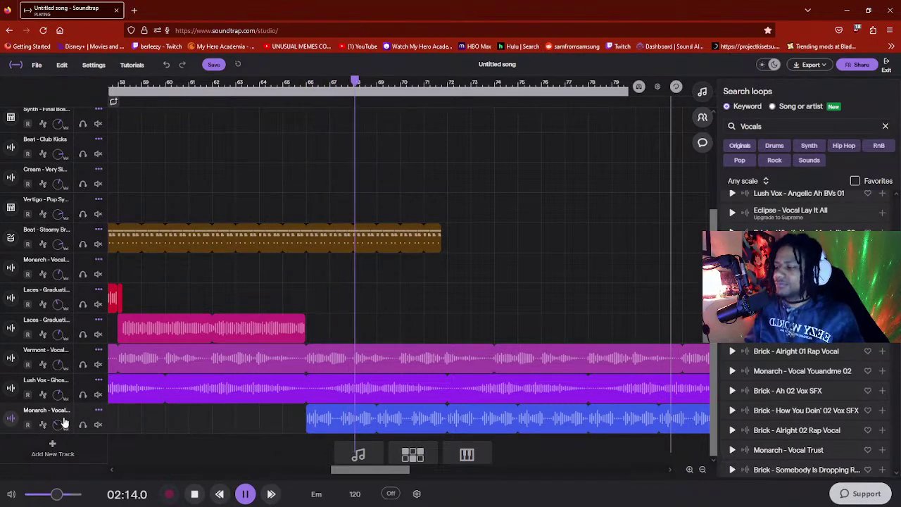
pyautogui.press('space')
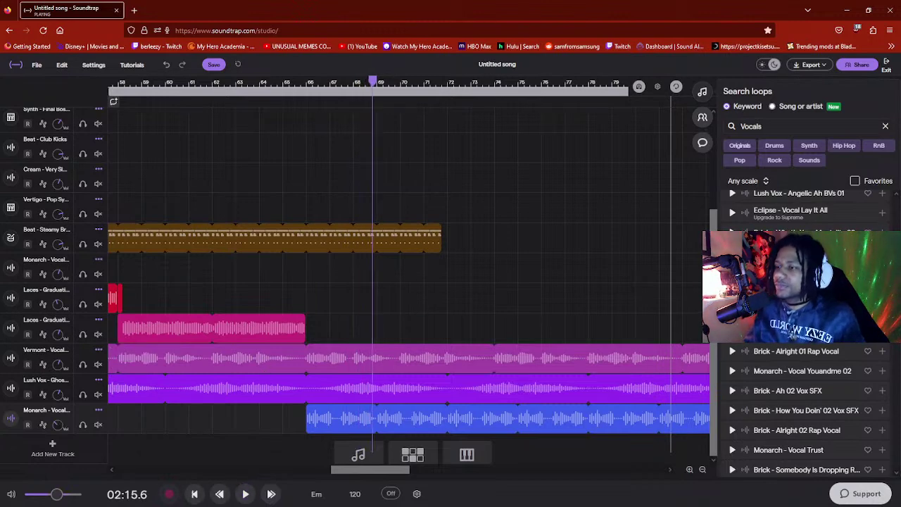
# - Search the loop library for "choir" and preview loops such as Memphis - Runnin (Reverse Choir) and Memphis - Tight (Choir)
pyautogui.click(804, 120)
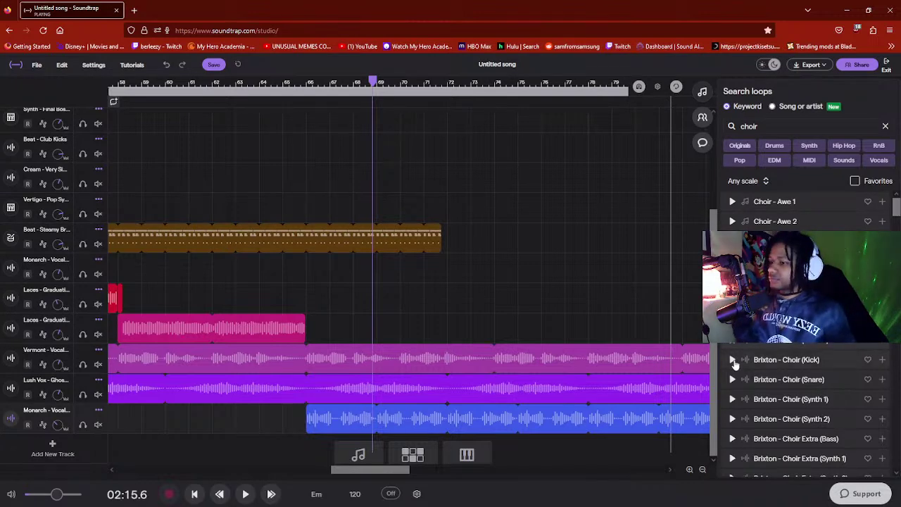
pyautogui.scroll(-3, 734, 366)
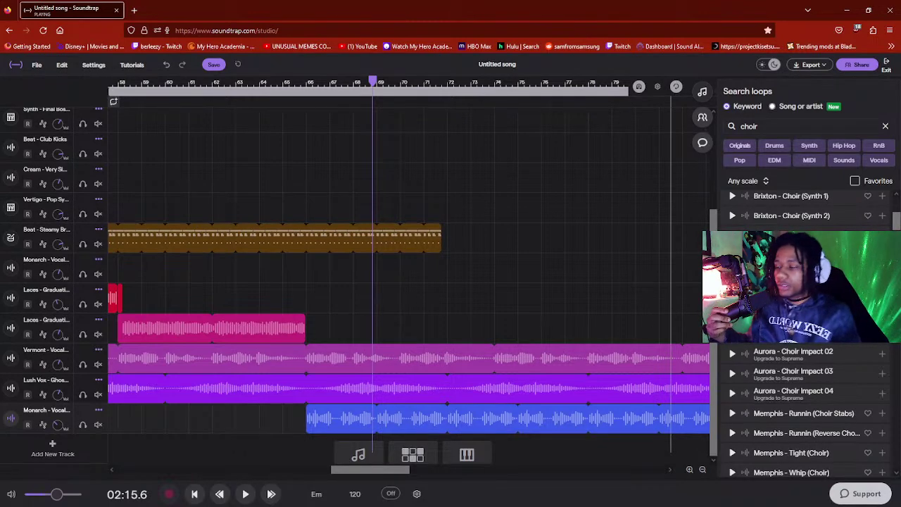
pyautogui.click(731, 434)
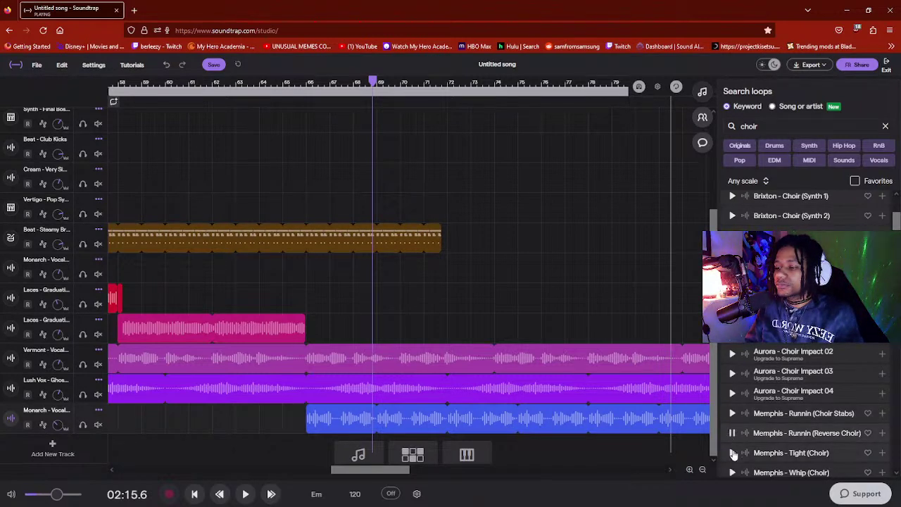
pyautogui.click(733, 454)
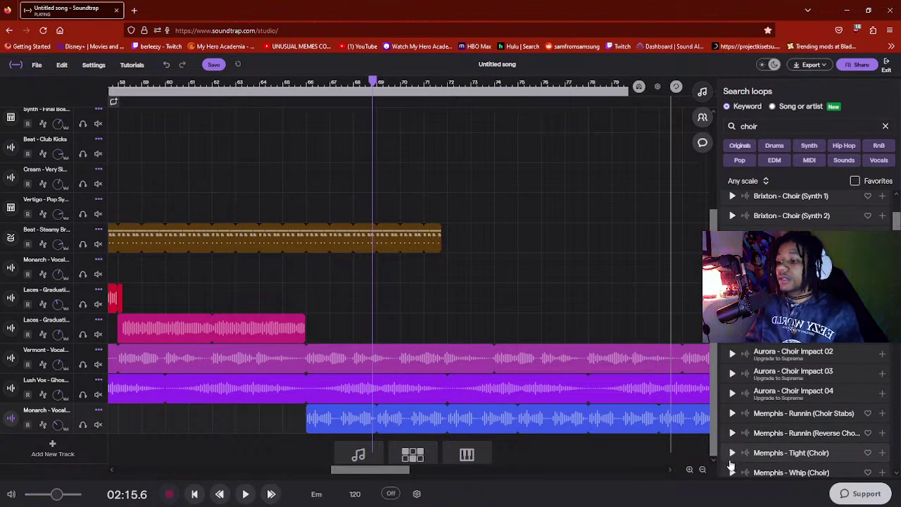
# - Return to the Choir - Awe loops and place Choir - Awe 2 on a new track at bar 78
pyautogui.scroll(3, 777, 345)
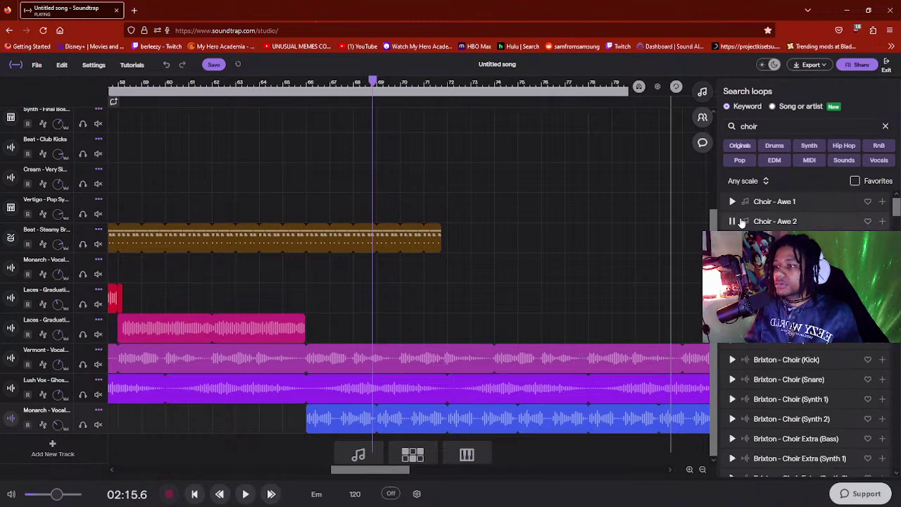
pyautogui.scroll(-1, 791, 281)
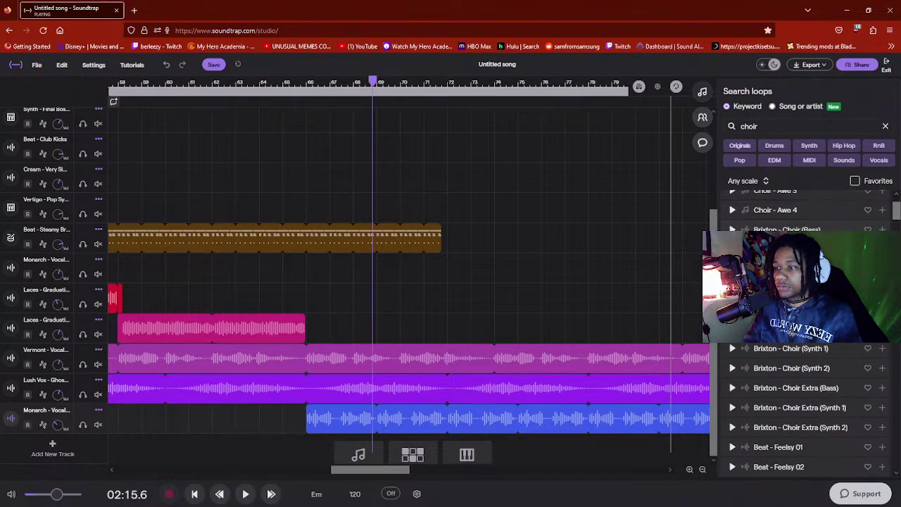
pyautogui.scroll(1, 791, 226)
pyautogui.moveTo(774, 221); pyautogui.dragTo(590, 447)
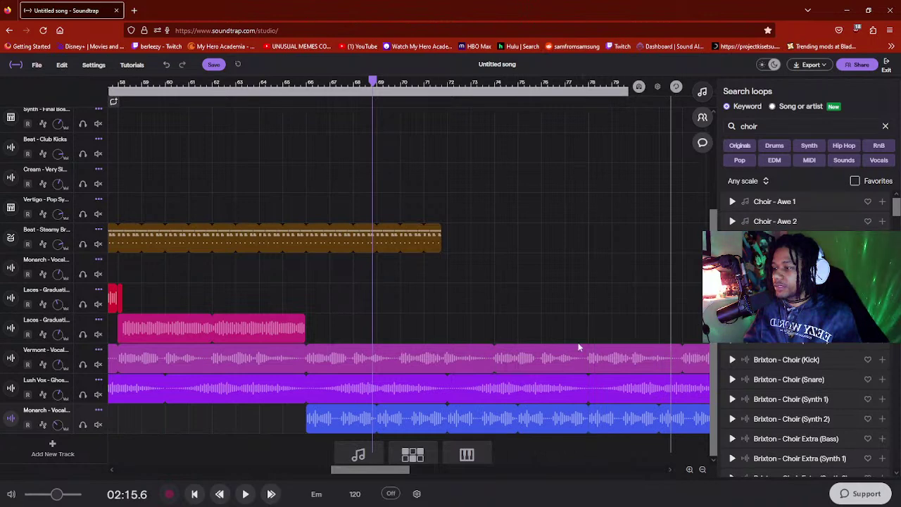
pyautogui.moveTo(579, 346); pyautogui.dragTo(578, 346)
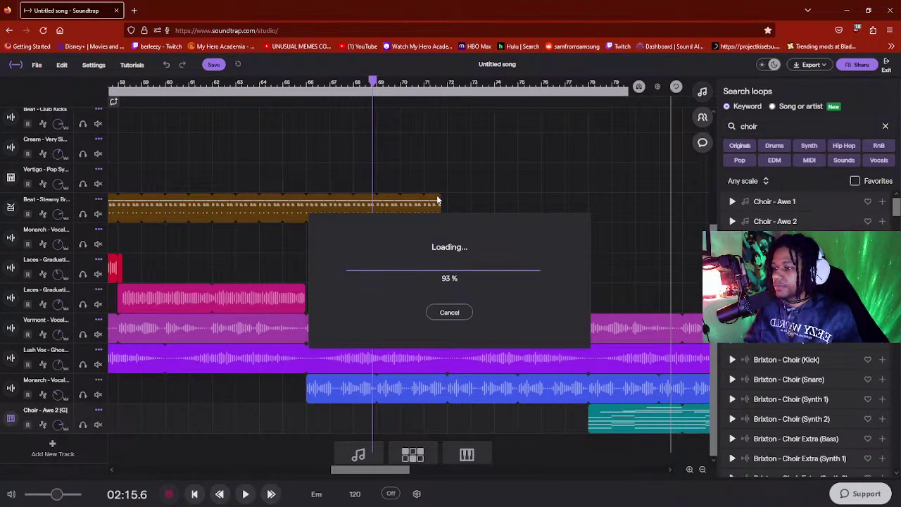
# - Extend the Steamy Break beat to bar 85 and play the arrangement on towards the choir entry
pyautogui.moveTo(442, 201); pyautogui.dragTo(708, 199)
pyautogui.press('space')
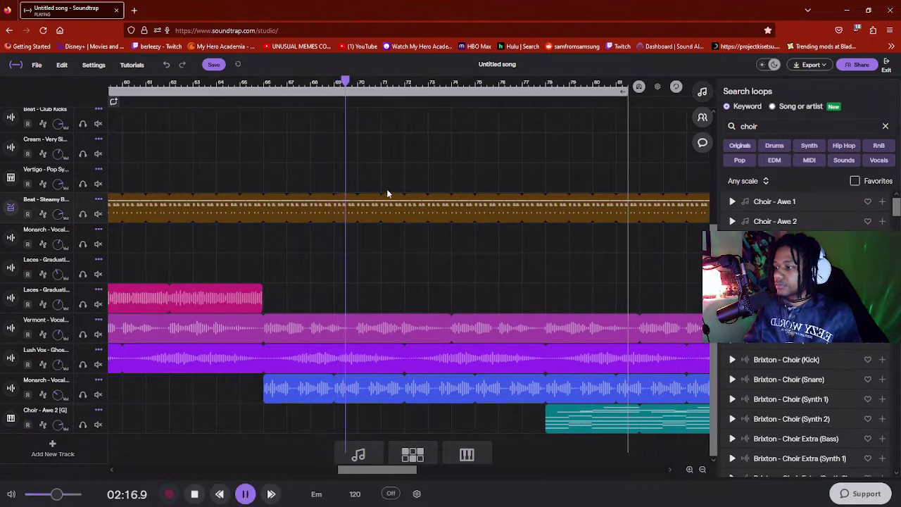
pyautogui.moveTo(400, 470); pyautogui.dragTo(419, 470)
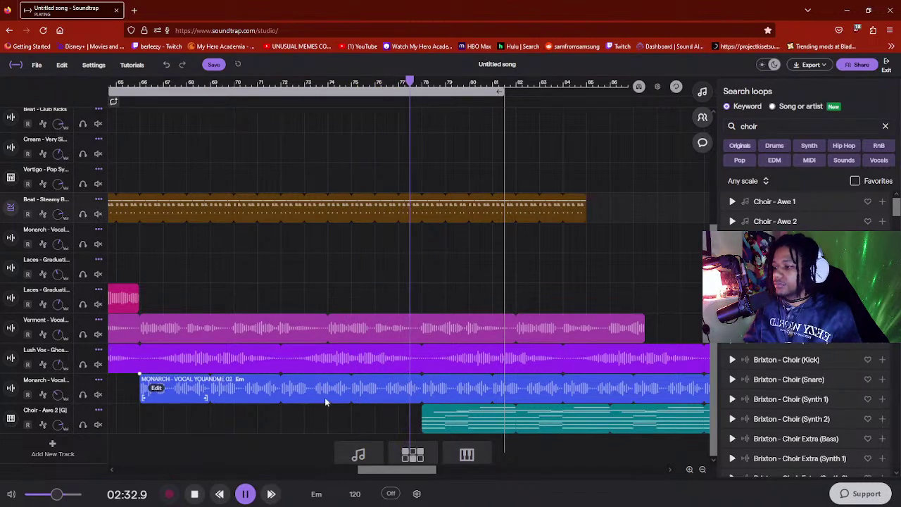
# - Listen through the choir entry from about bar 78 and extend the playback loop range to about bar 87
pyautogui.press('space')
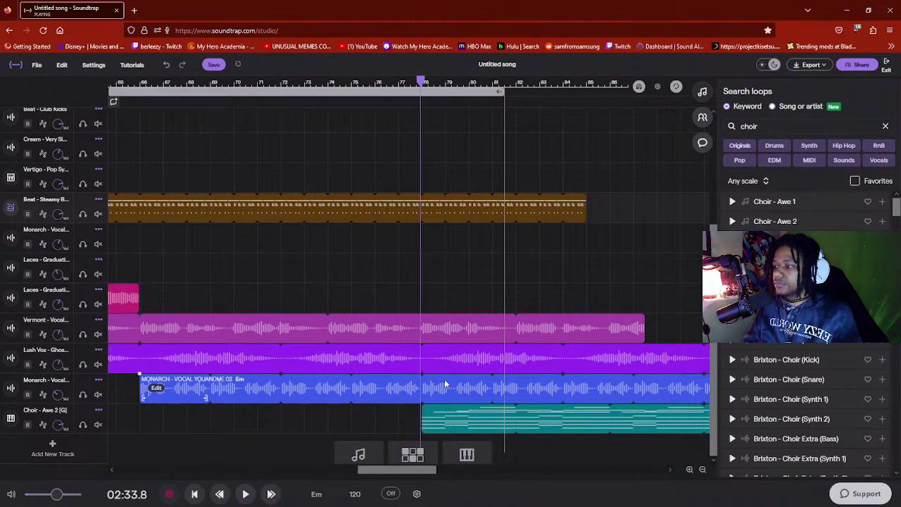
pyautogui.press('space')
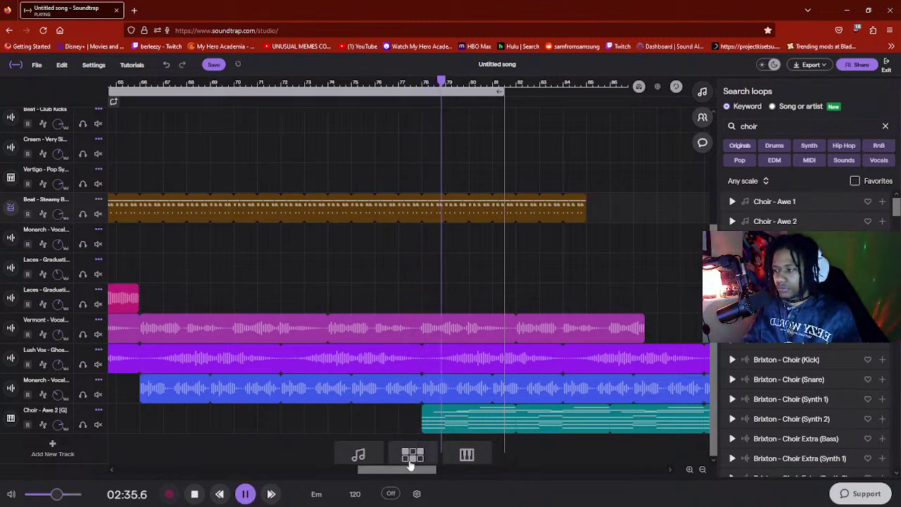
pyautogui.hscroll(3, 409, 469)
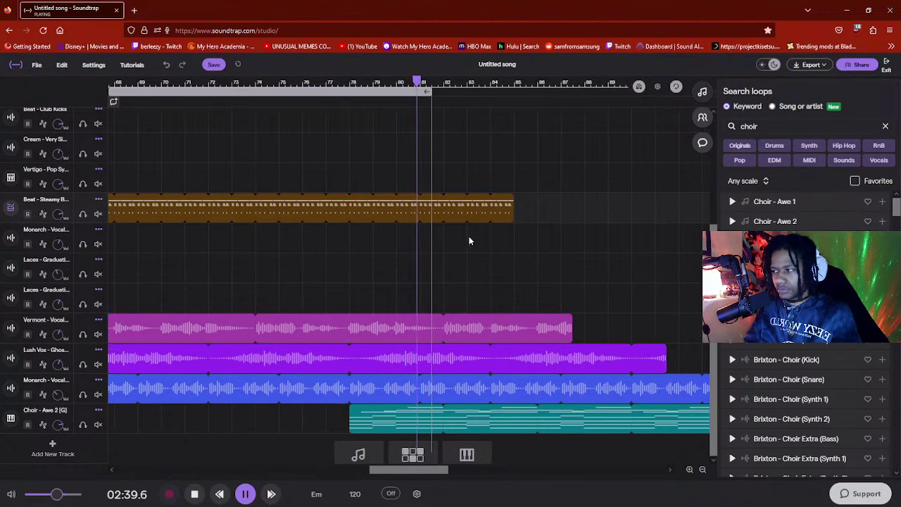
pyautogui.press('space')
pyautogui.moveTo(427, 91); pyautogui.dragTo(567, 104)
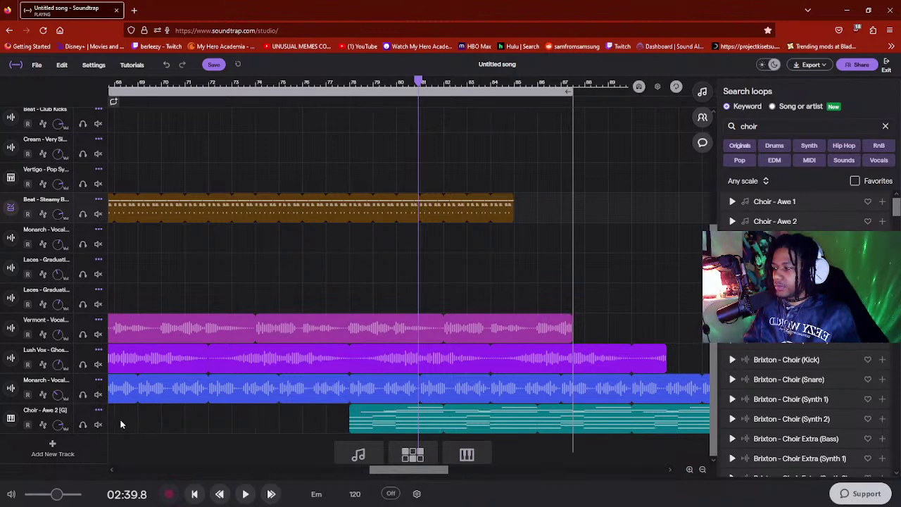
# - Duplicate the lowest Monarch vocal track, split the copy's region at bar 81 and delete the part before it
pyautogui.click(99, 381)
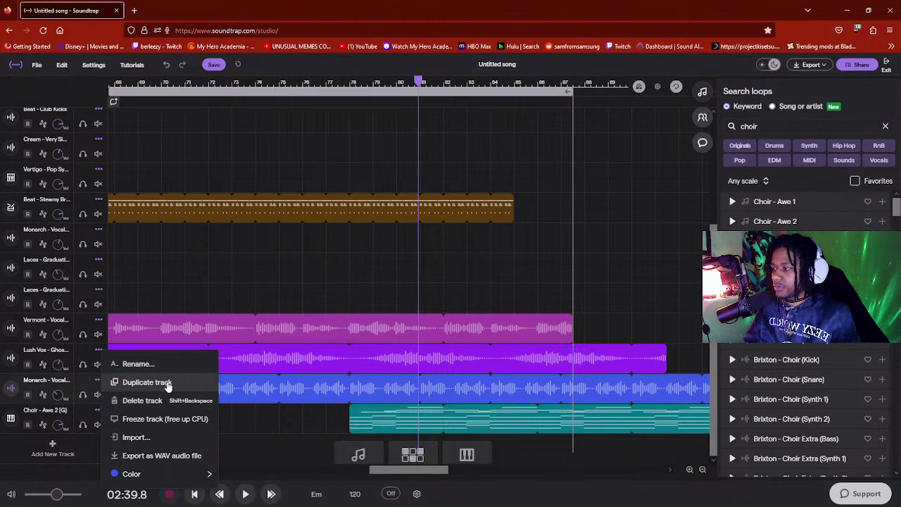
pyautogui.click(146, 382)
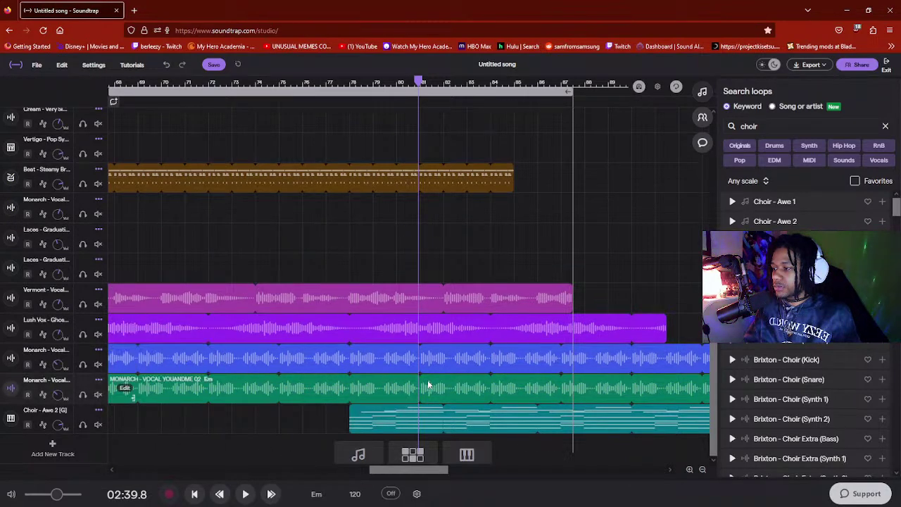
pyautogui.click(453, 388)
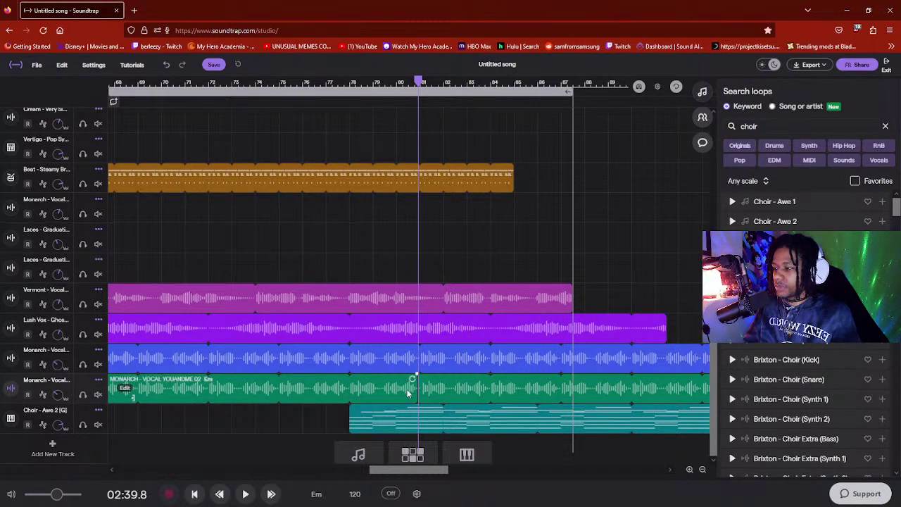
pyautogui.click(383, 394)
pyautogui.press('Delete')
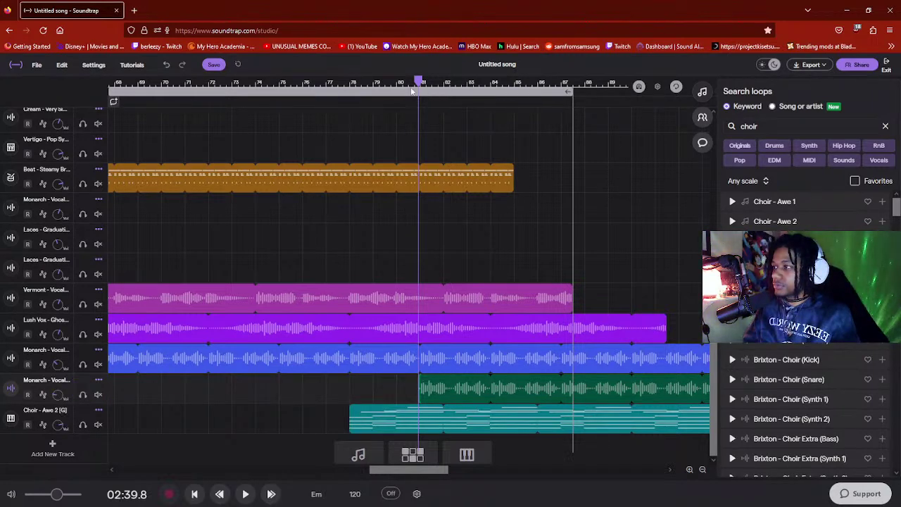
# - Split the original blue Monarch vocal region at bar 81 and delete everything after the split
pyautogui.click(447, 365)
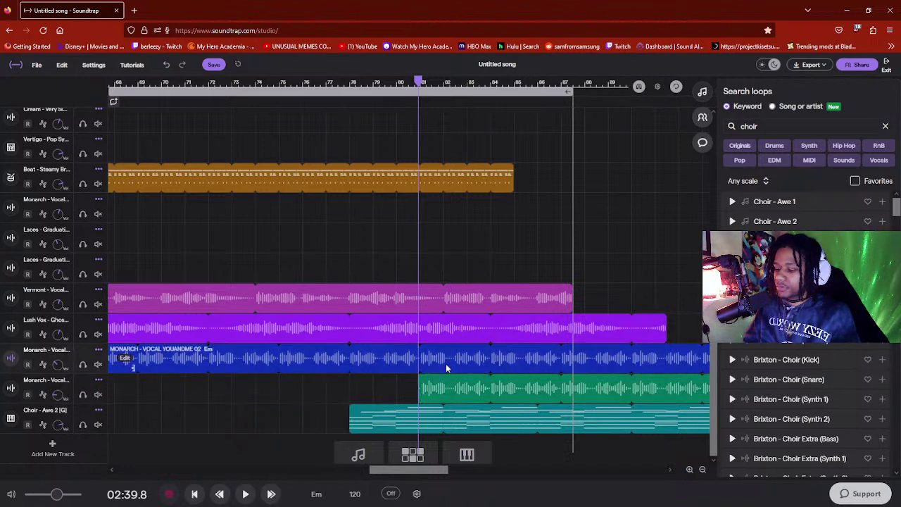
pyautogui.hotkey('ctrl', 'e')
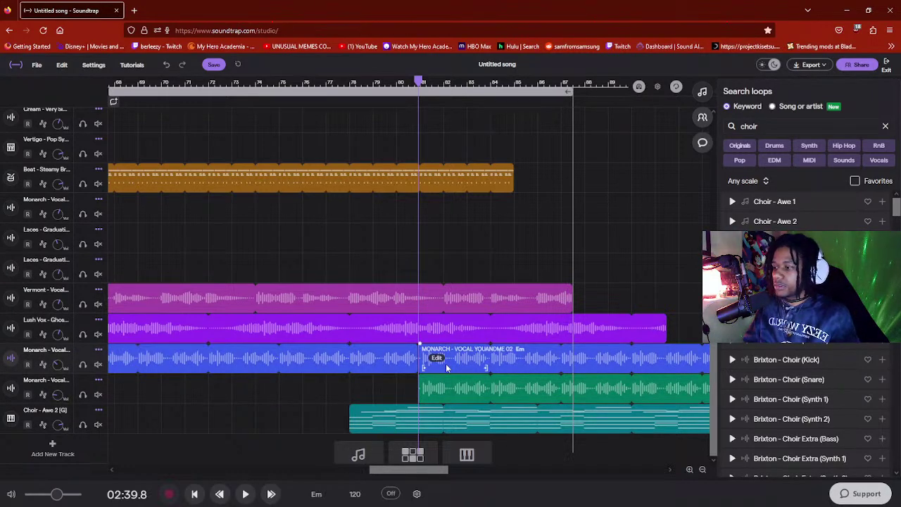
pyautogui.click(447, 367)
pyautogui.press('Delete')
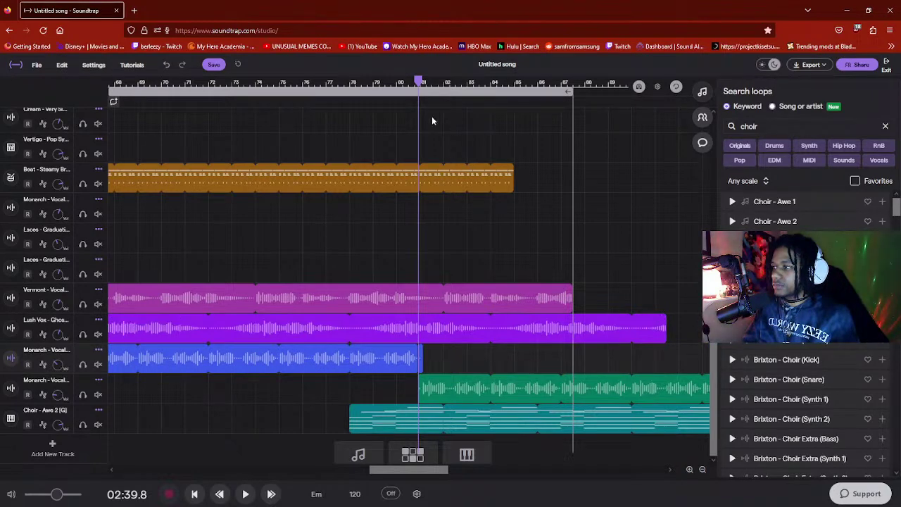
# - Play the handover between the two Monarch vocal regions and shorten the Lush Vox region so it ends at bar 81
pyautogui.click(406, 85)
pyautogui.press('space')
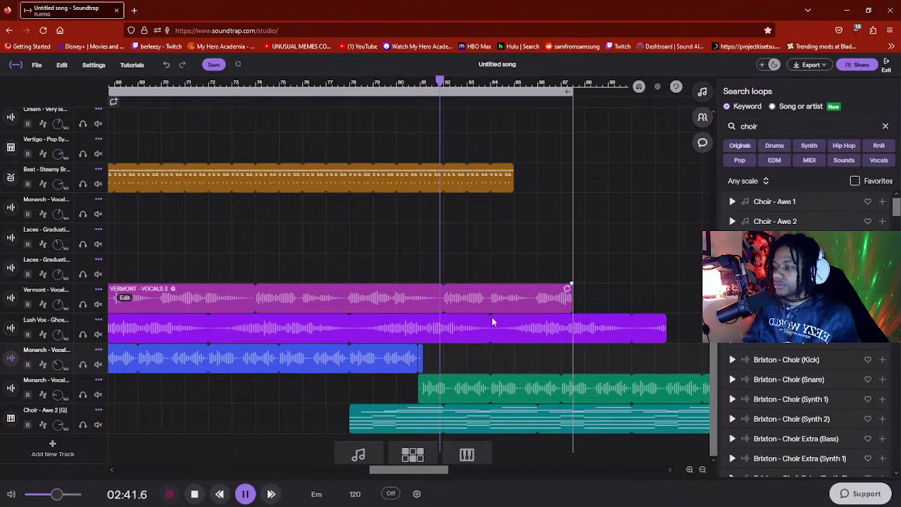
pyautogui.hscroll(3, 430, 464)
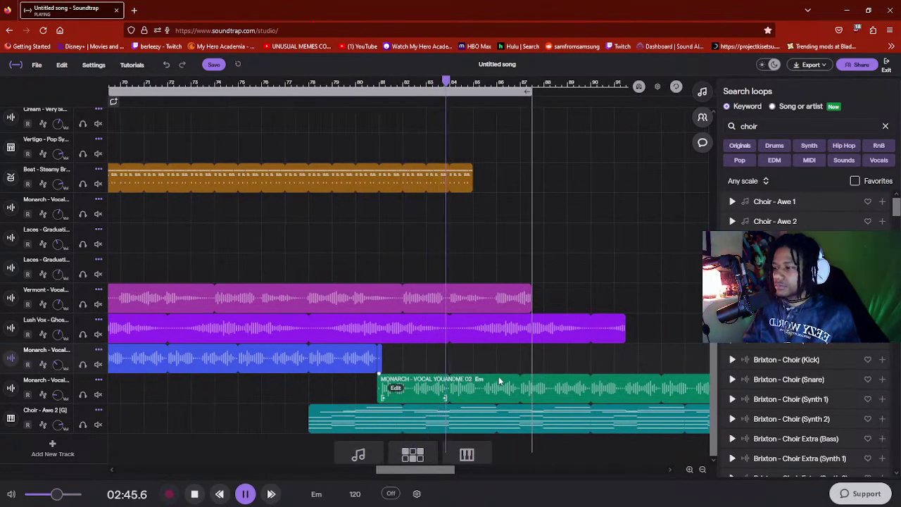
pyautogui.click(585, 322)
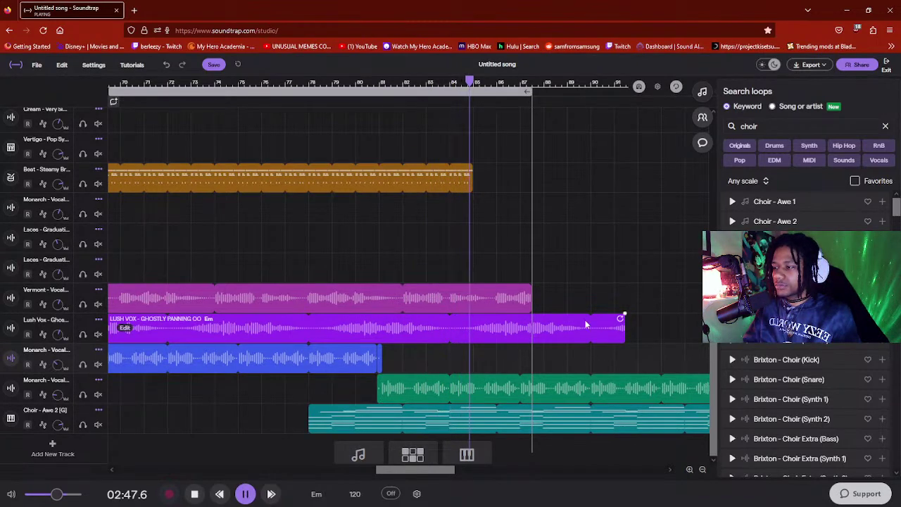
pyautogui.press('space')
pyautogui.moveTo(622, 319); pyautogui.dragTo(606, 318)
pyautogui.moveTo(425, 327); pyautogui.dragTo(368, 323)
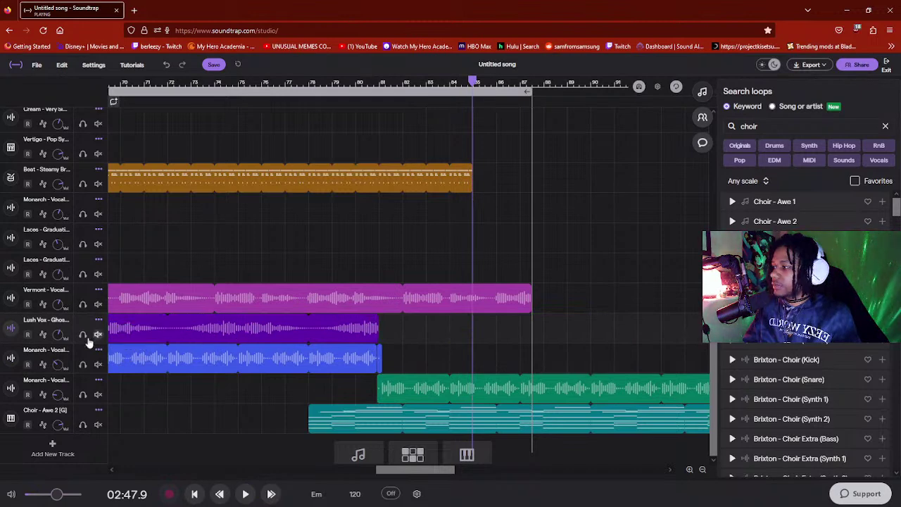
# - Raise the reverb and bass on the Lush Vox track's Voice Clean sound and close its settings
pyautogui.click(13, 329)
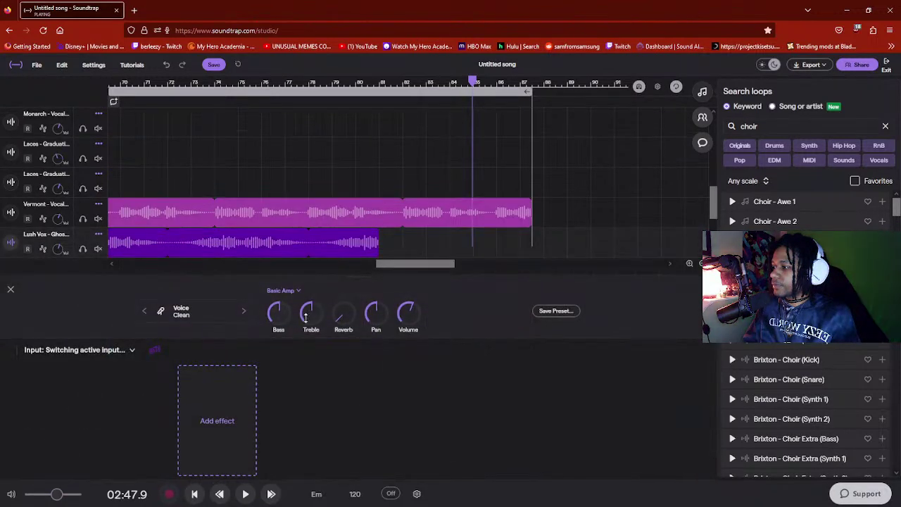
pyautogui.moveTo(345, 311); pyautogui.dragTo(349, 263)
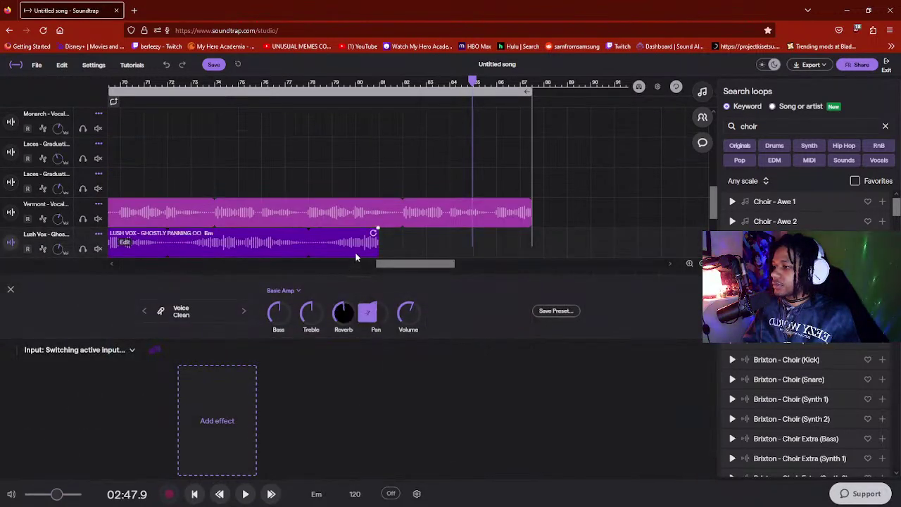
pyautogui.moveTo(299, 304); pyautogui.dragTo(295, 294)
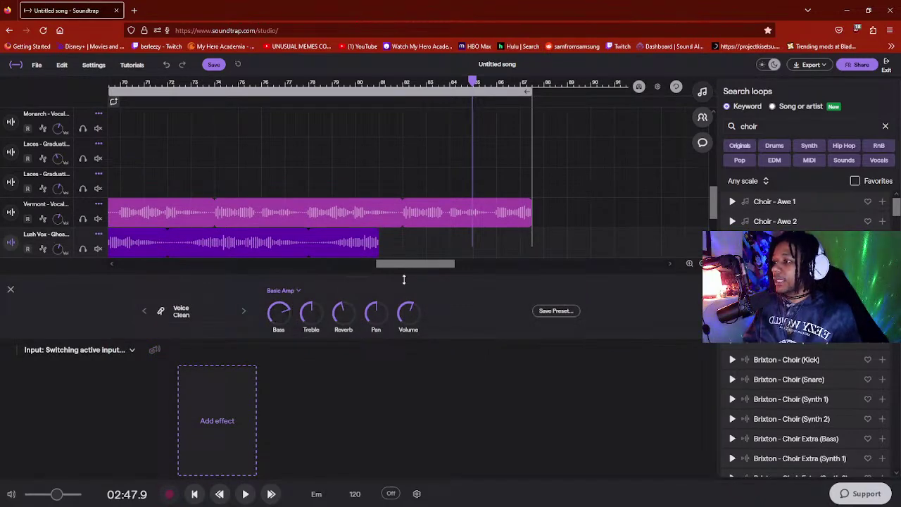
pyautogui.click(10, 290)
# - Play from about bar 80 and extend both the Steamy Break beat and the Vermont vocals past bar 90
pyautogui.click(366, 86)
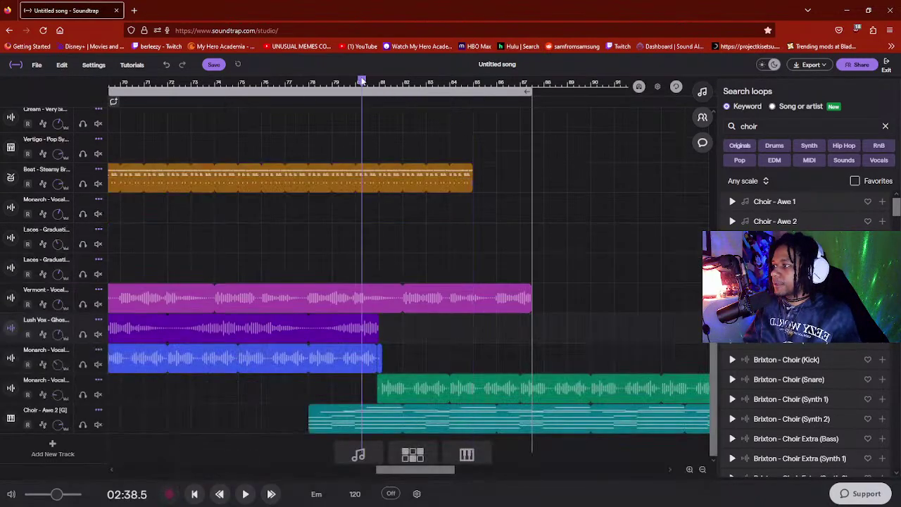
pyautogui.press('space')
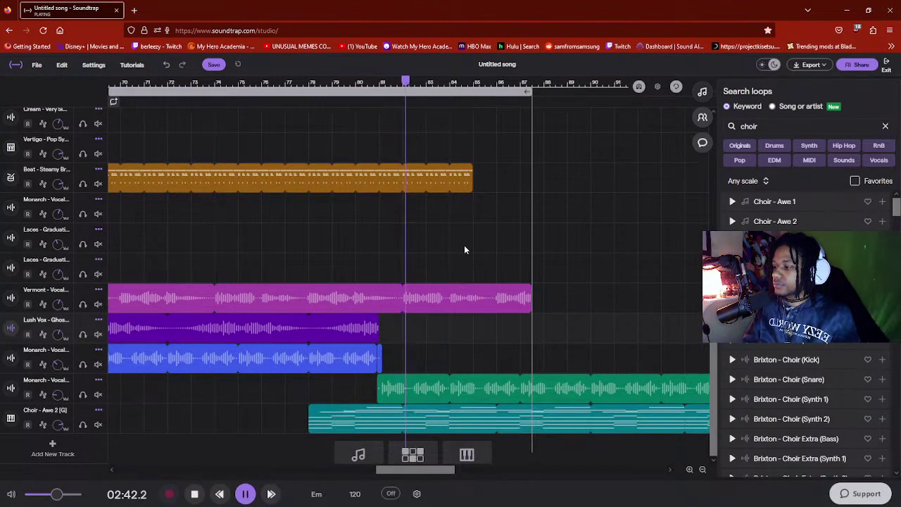
pyautogui.hscroll(3, 430, 272)
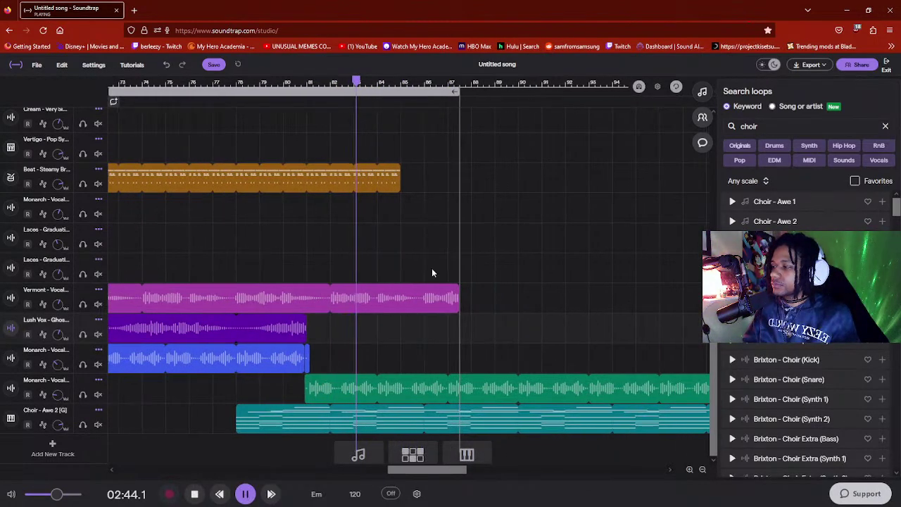
pyautogui.moveTo(394, 168); pyautogui.dragTo(528, 166)
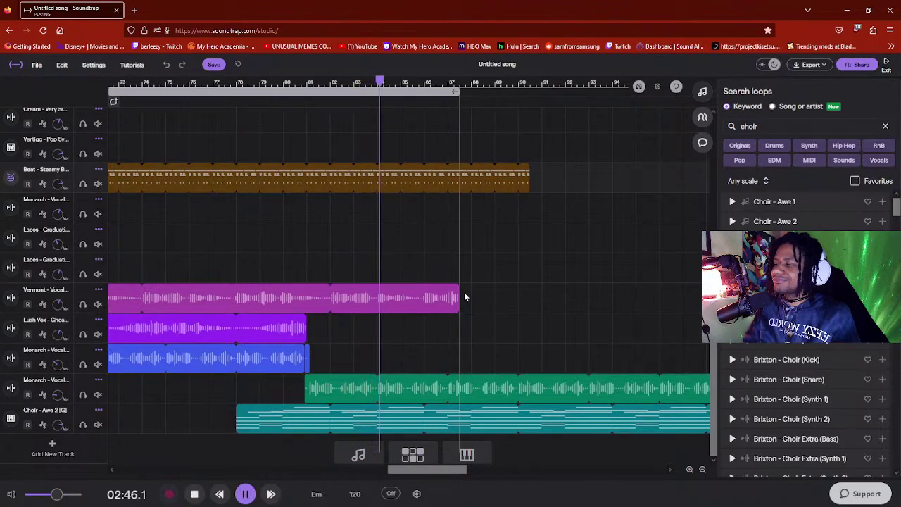
pyautogui.moveTo(454, 288); pyautogui.dragTo(526, 279)
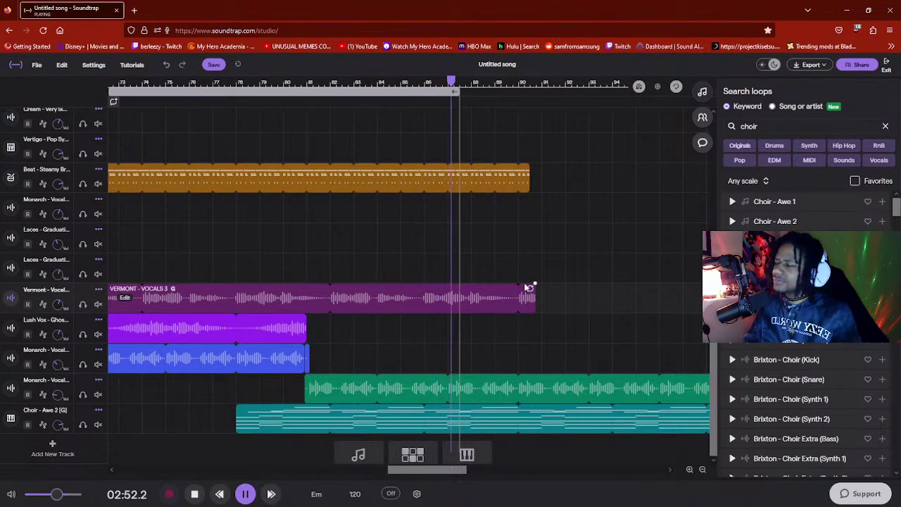
# - Extend the playback loop range beyond bar 103 and listen to the arrangement from about bar 83 to bar 90
pyautogui.press('space')
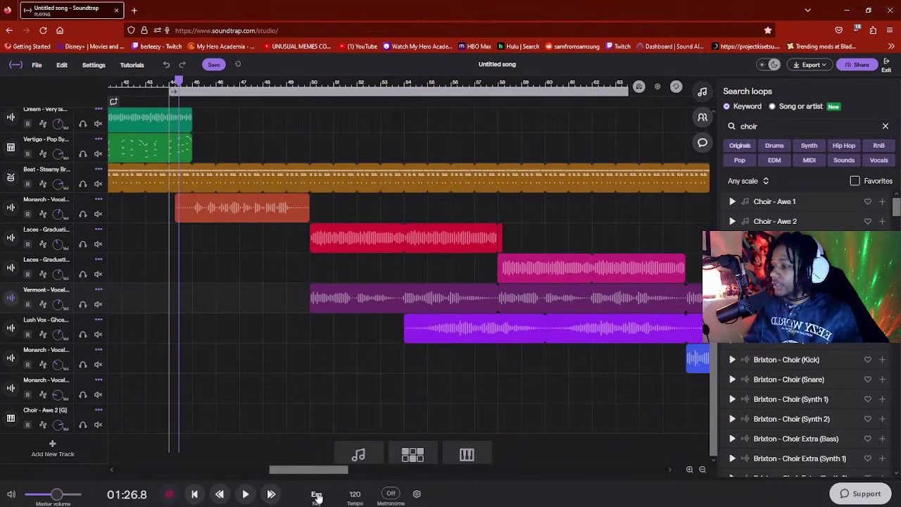
pyautogui.hscroll(10, 617, 402)
pyautogui.hscroll(-5, 564, 434)
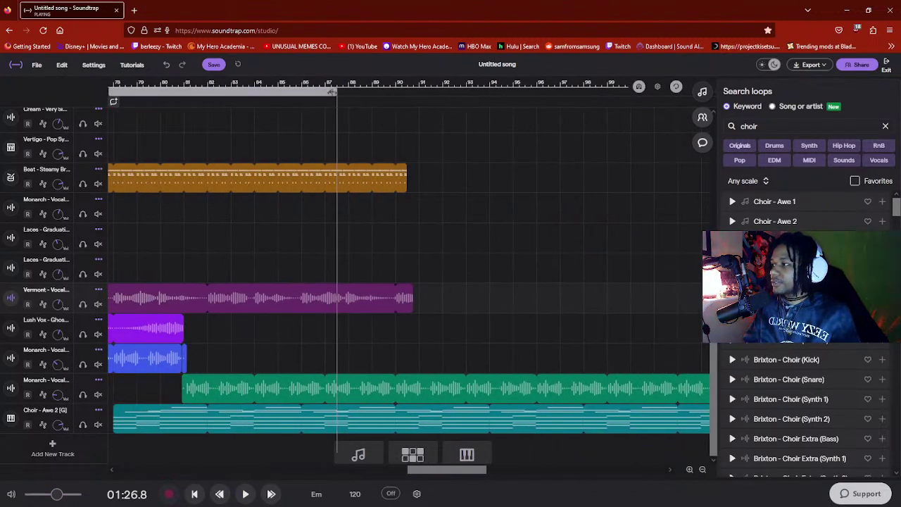
pyautogui.hscroll(4, 542, 110)
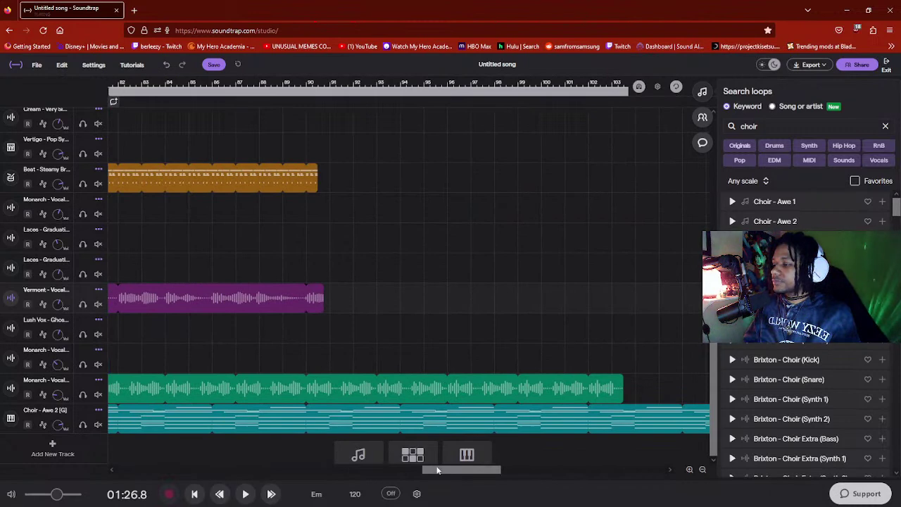
pyautogui.hscroll(-4, 443, 470)
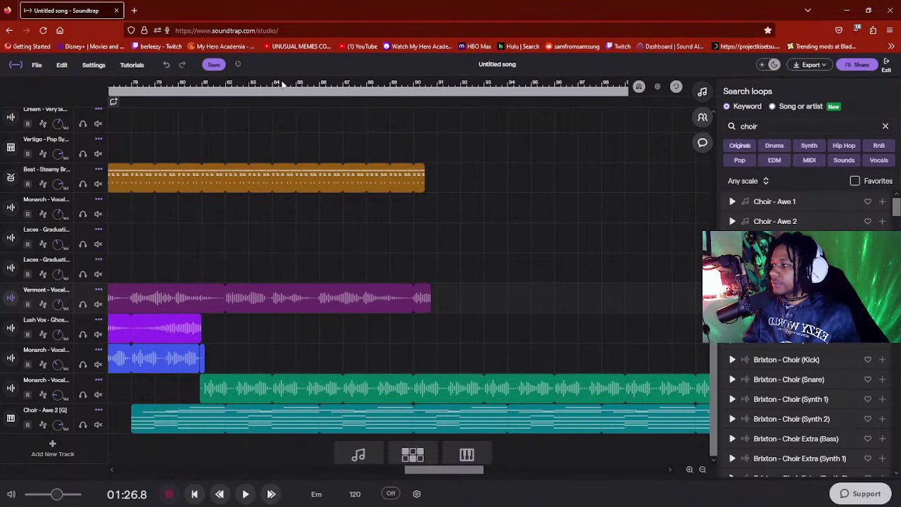
pyautogui.click(255, 88)
pyautogui.press('space')
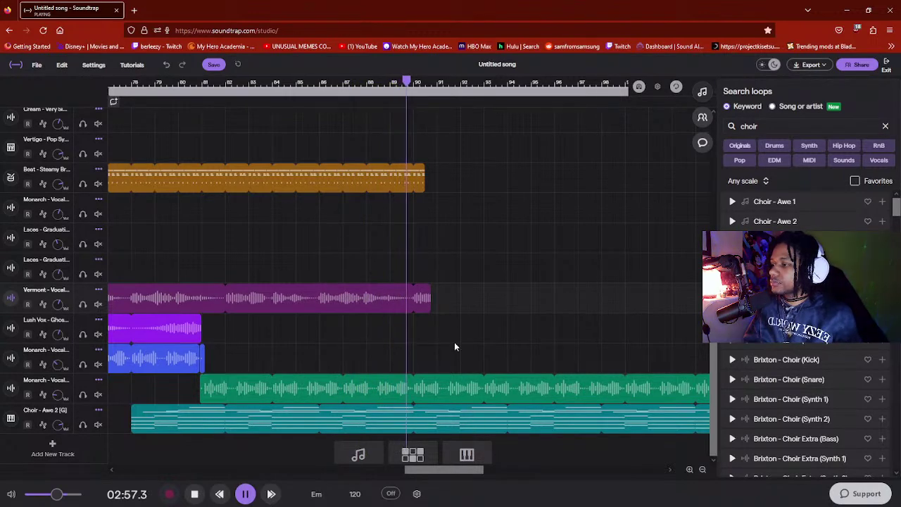
pyautogui.press('space')
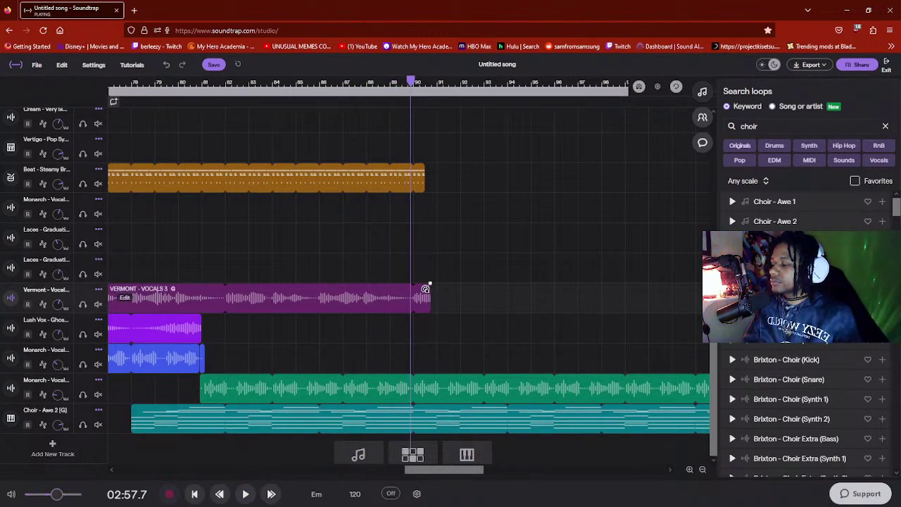
# - Extend the Vermont vocals to bar 98 and replay the section from about bar 78
pyautogui.moveTo(432, 288); pyautogui.dragTo(602, 285)
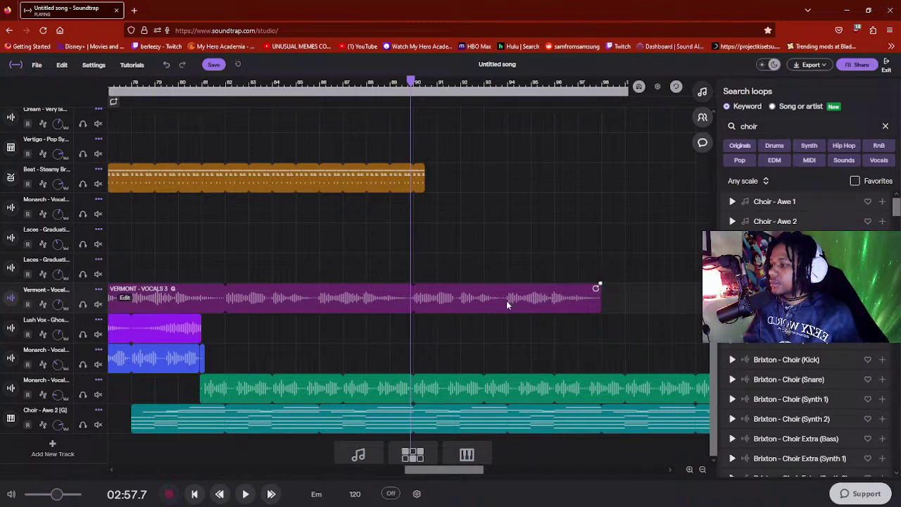
pyautogui.click(139, 86)
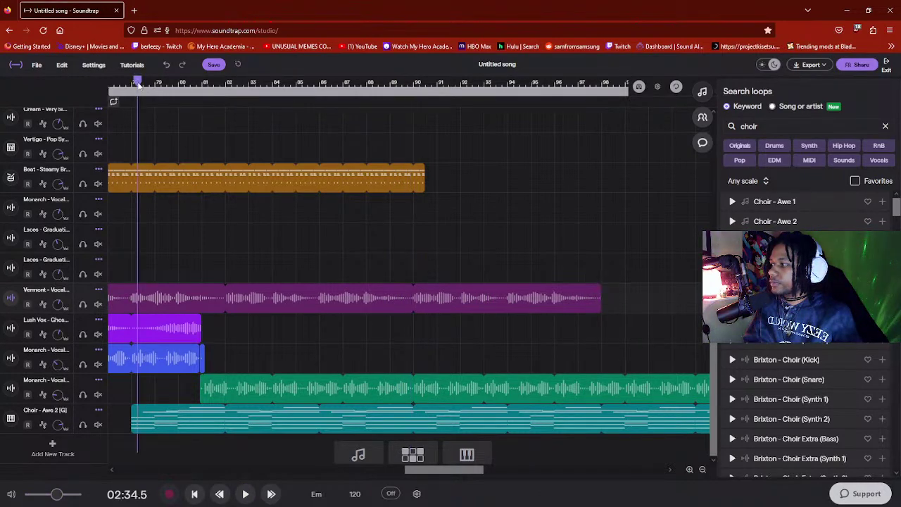
pyautogui.press('space')
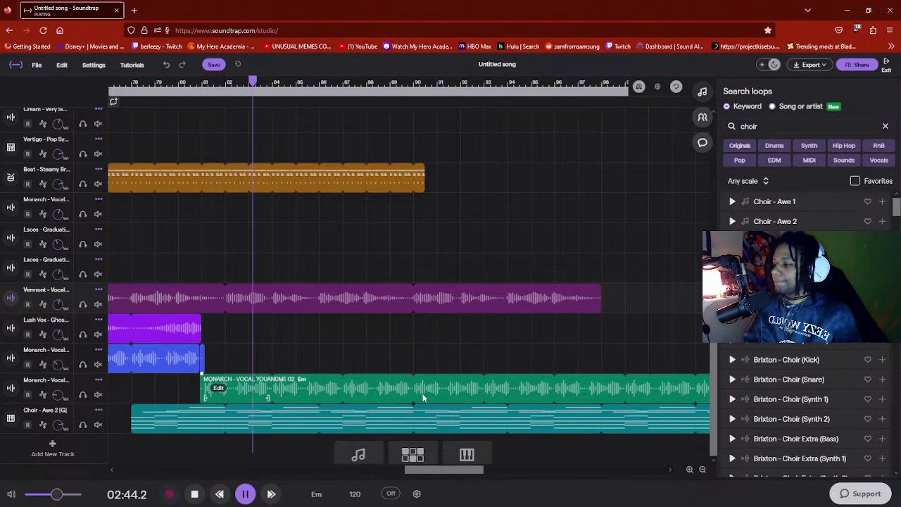
pyautogui.press('space')
# - Duplicate the Choir - Awe 2 track, split the copy at bar 86 and delete its part before that bar
pyautogui.click(98, 410)
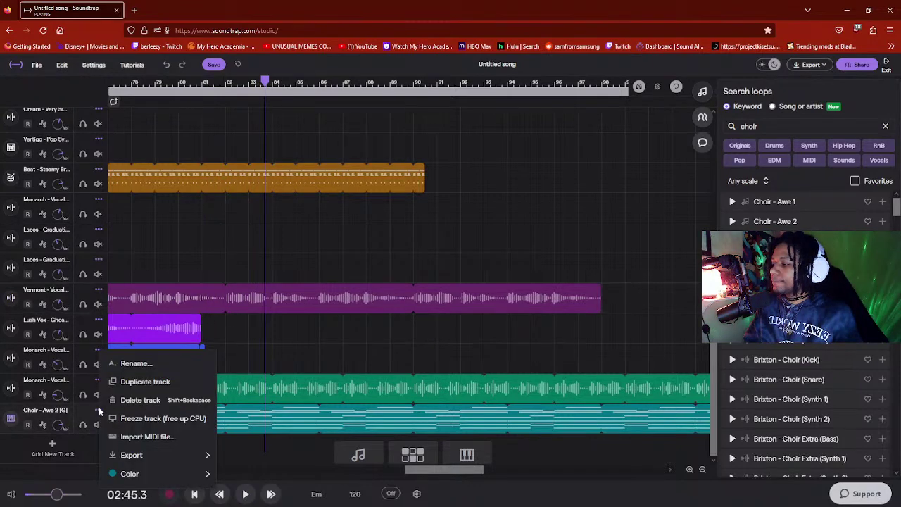
pyautogui.click(145, 381)
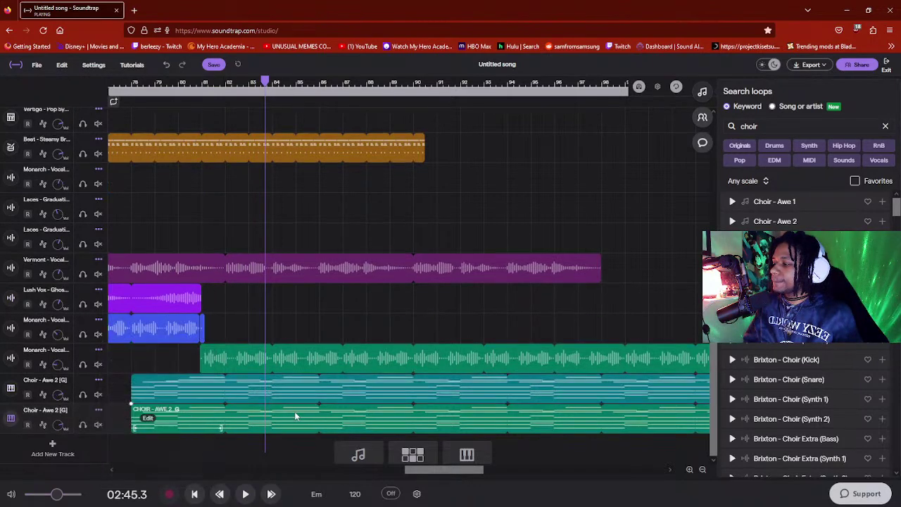
pyautogui.click(313, 82)
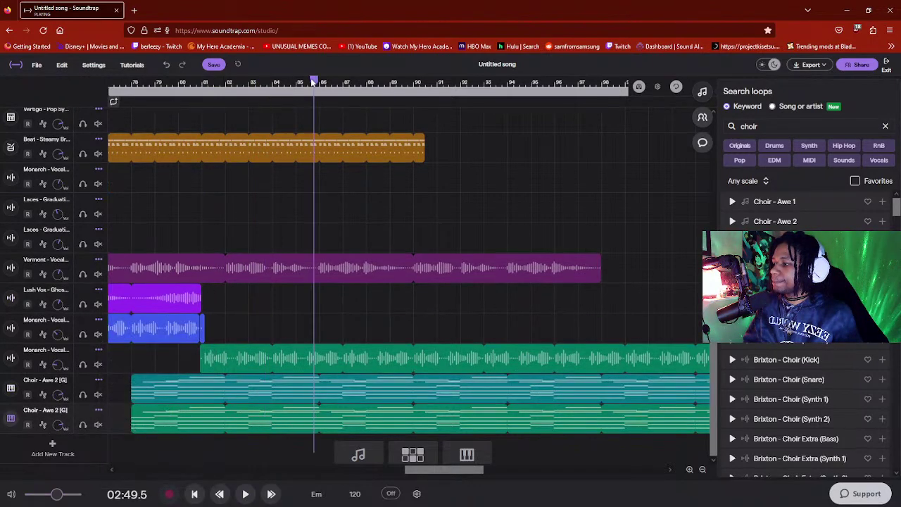
pyautogui.click(331, 420)
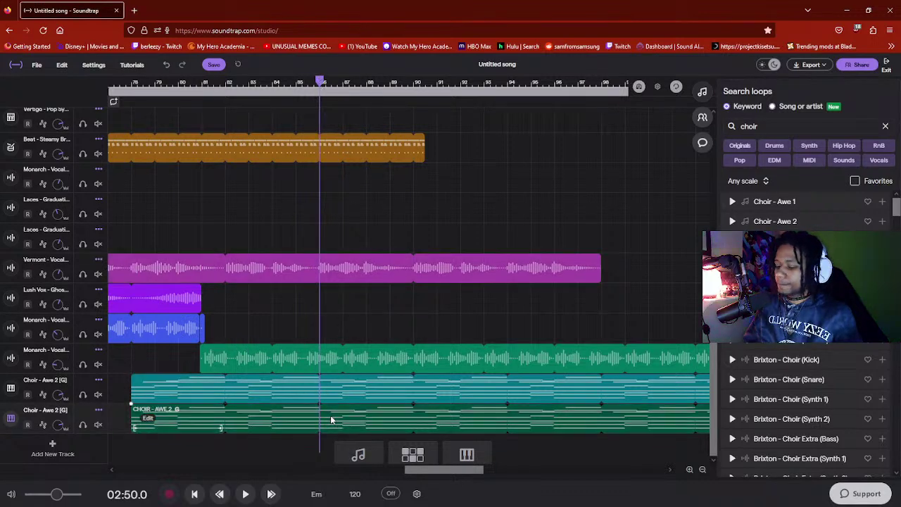
pyautogui.hotkey('ctrl', 'e')
pyautogui.click(291, 420)
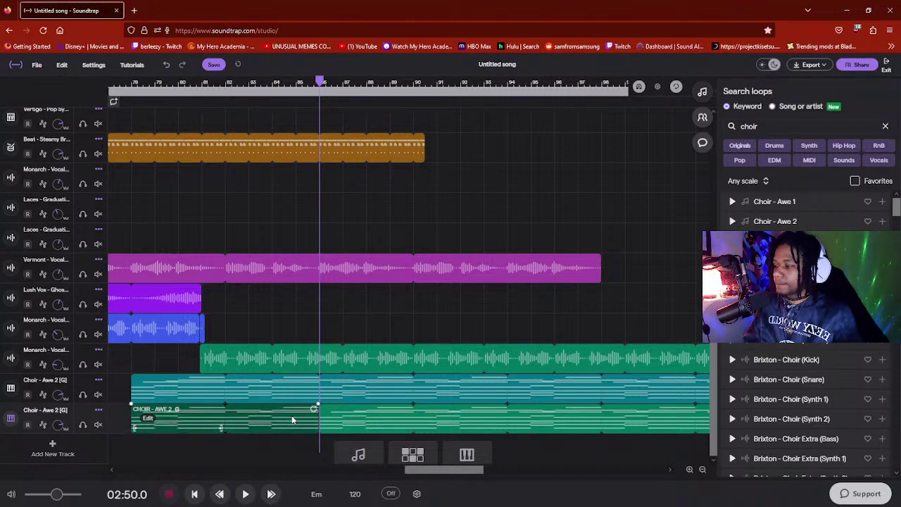
pyautogui.press('Delete')
# - Split the original Choir - Awe 2 region at bar 86 and delete the part after it
pyautogui.click(353, 392)
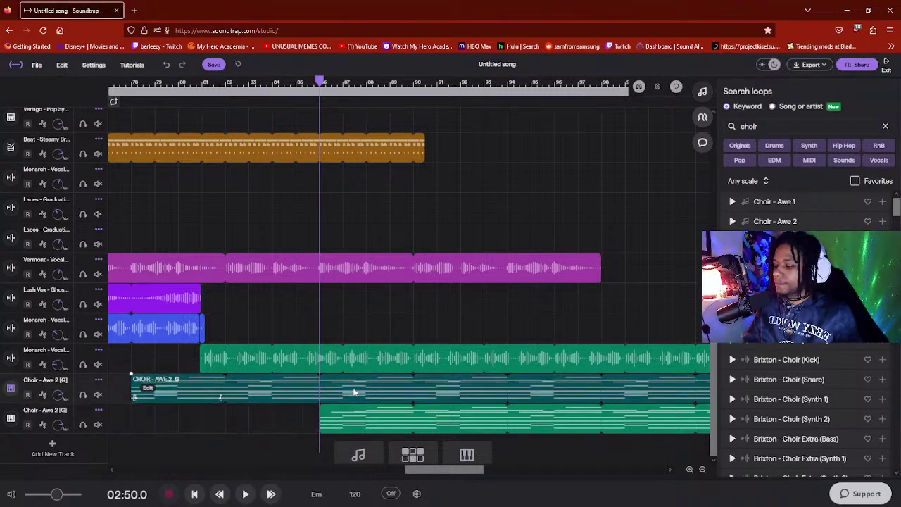
pyautogui.hotkey('ctrl', 'e')
pyautogui.click(354, 392)
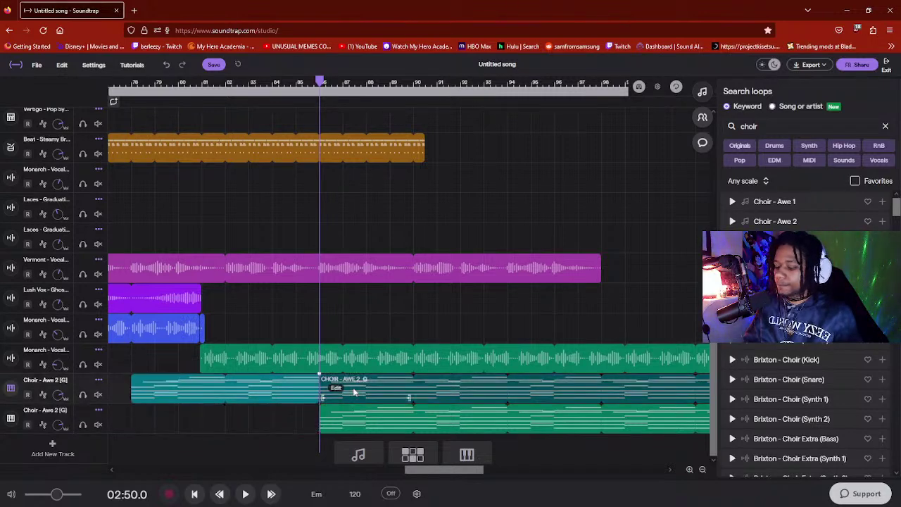
pyautogui.press('Delete')
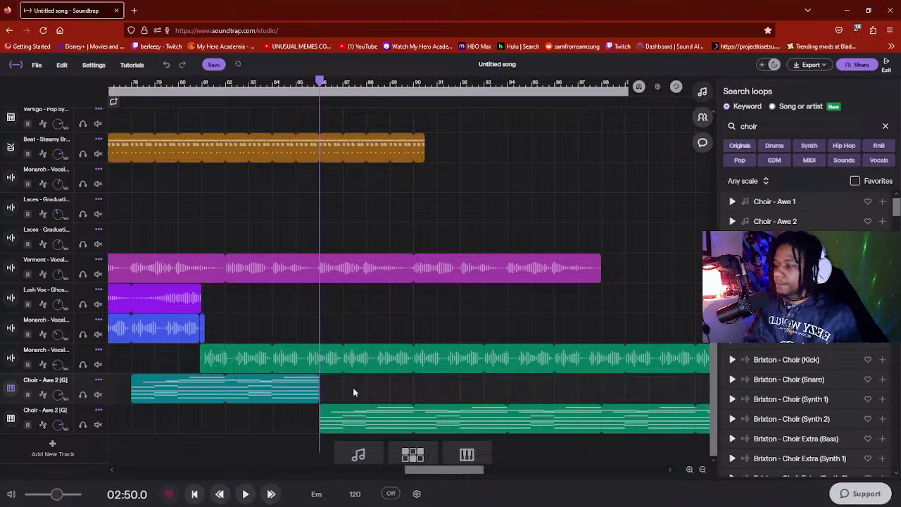
# - Add an Equalizer with boosted low bands to the duplicated choir track's effects
pyautogui.click(73, 412)
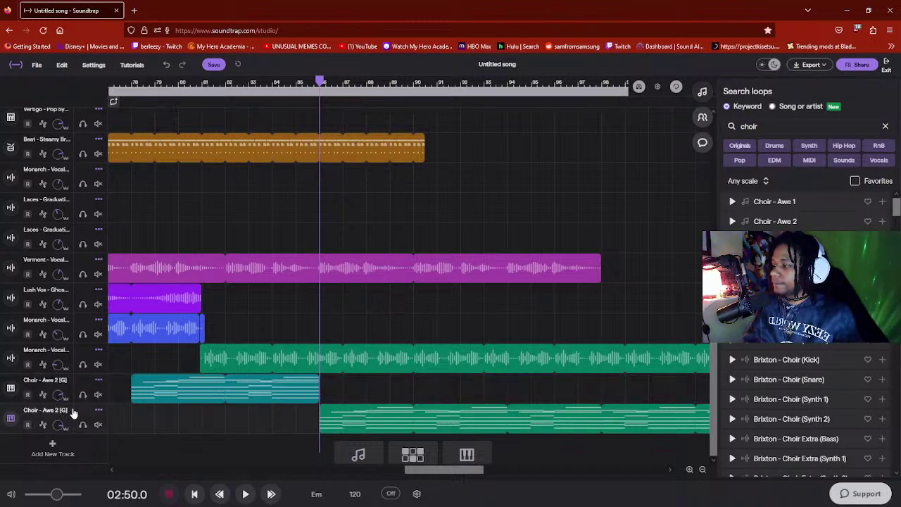
pyautogui.click(12, 421)
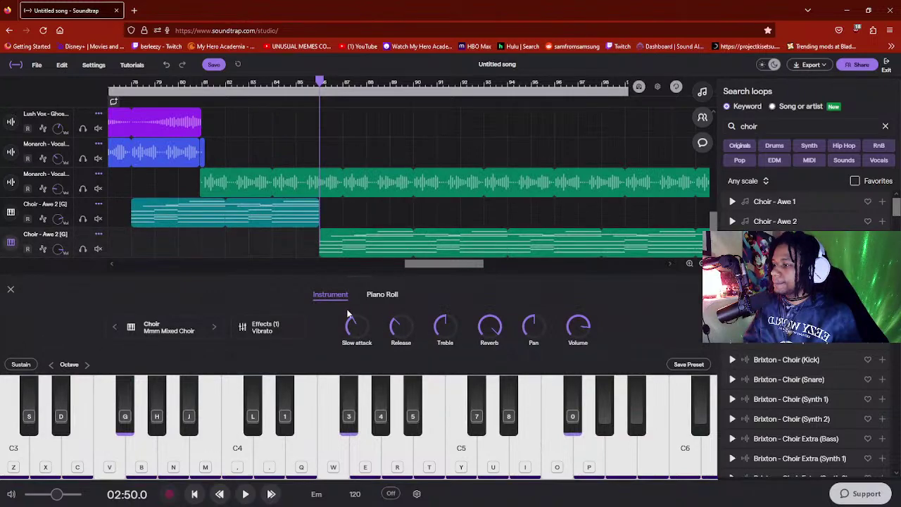
pyautogui.click(267, 327)
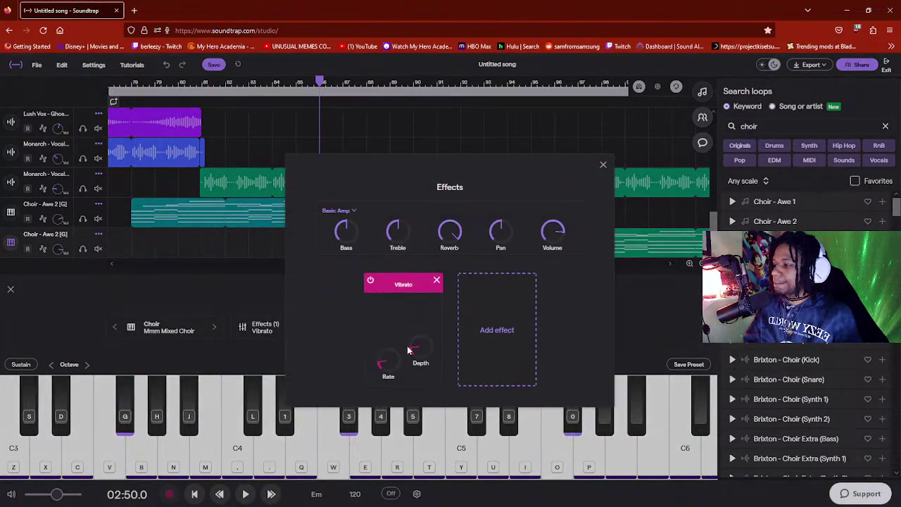
pyautogui.click(486, 333)
pyautogui.click(531, 331)
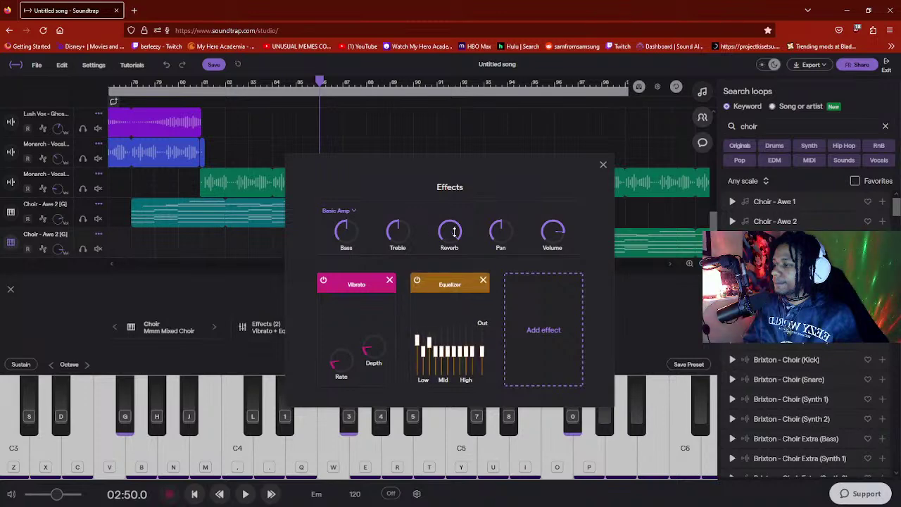
pyautogui.click(605, 165)
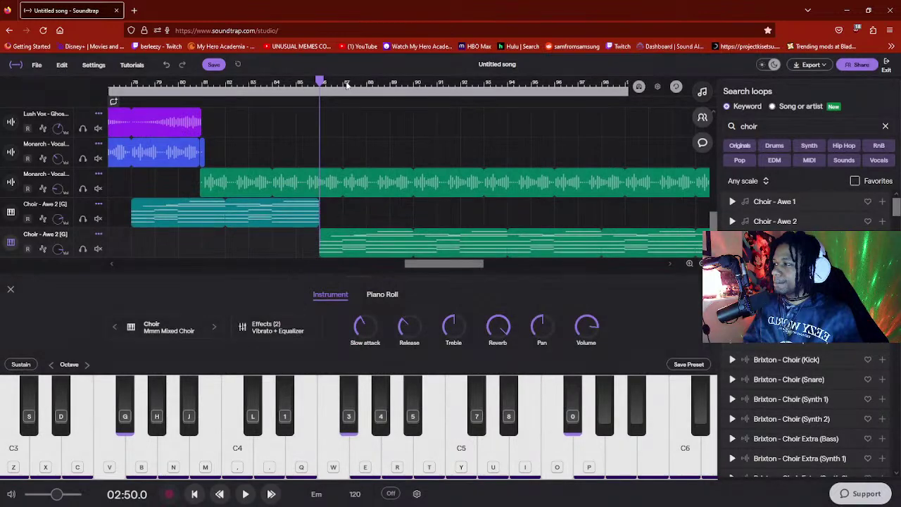
# - Play from just before bar 86 and raise the second low band of the duplicated choir track's Equalizer
pyautogui.click(308, 84)
pyautogui.press('space')
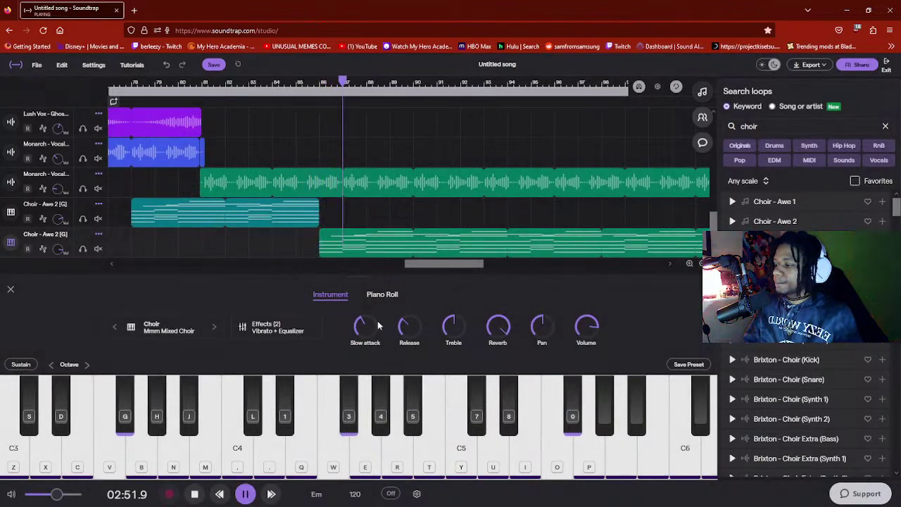
pyautogui.click(280, 328)
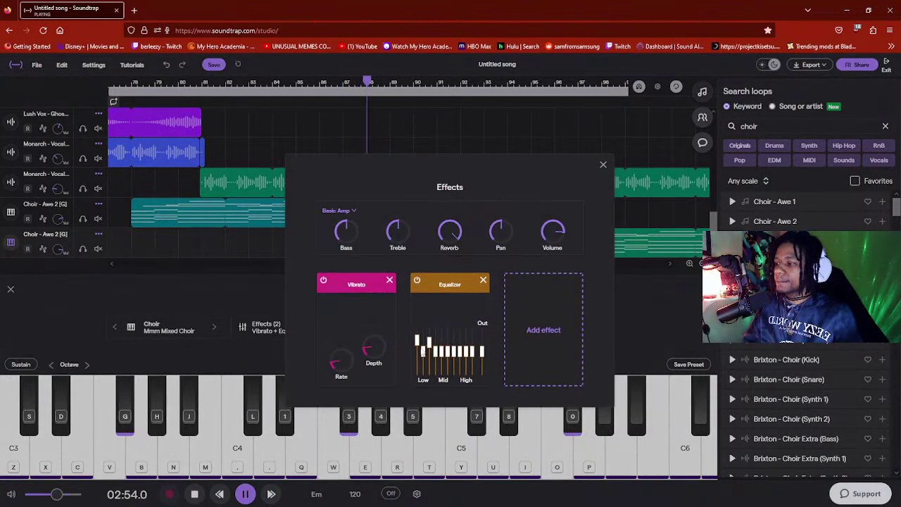
pyautogui.moveTo(420, 327)
pyautogui.moveTo(420, 326)
pyautogui.mouseDown()
pyautogui.moveTo(417, 320)
pyautogui.moveTo(420, 339)
pyautogui.mouseUp()
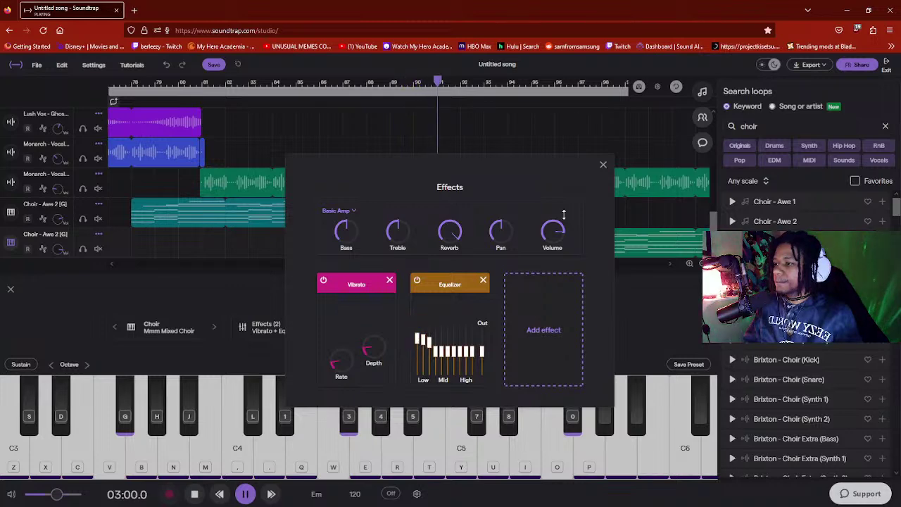
pyautogui.click(601, 165)
pyautogui.press('space')
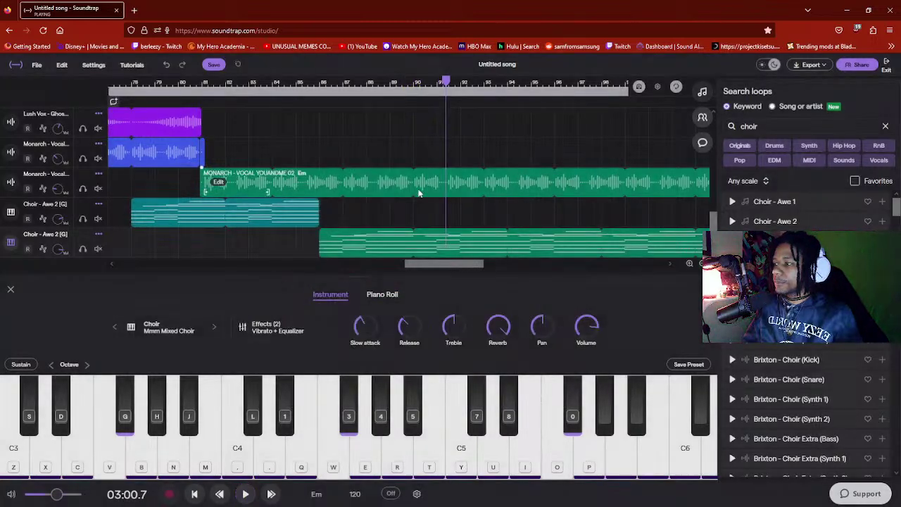
# - Listen to the arrangement from about bar 83 to bar 86 and review the vocal and choir tracks
pyautogui.click(242, 84)
pyautogui.press('space')
pyautogui.scroll(2, 396, 235)
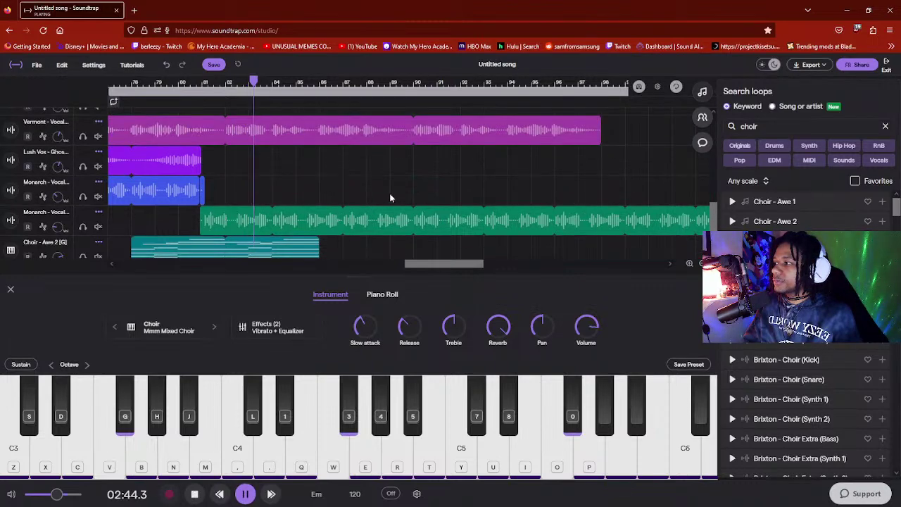
pyautogui.scroll(-1, 390, 197)
pyautogui.scroll(1, 390, 197)
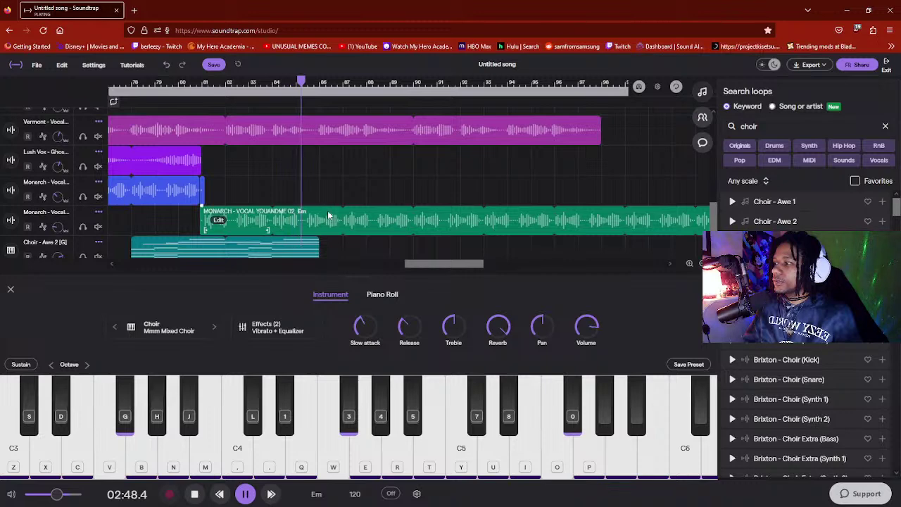
pyautogui.scroll(-1, 313, 214)
pyautogui.scroll(-1, 392, 209)
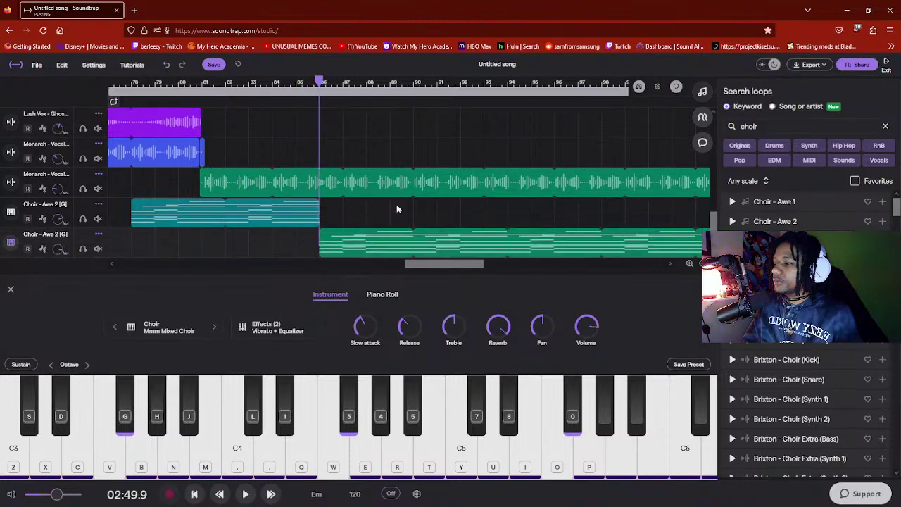
pyautogui.scroll(1, 397, 209)
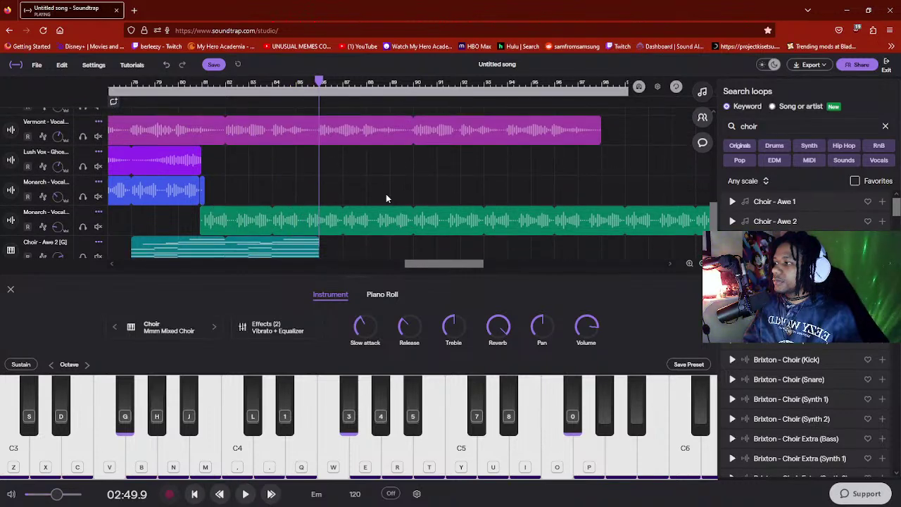
pyautogui.scroll(-1, 380, 187)
pyautogui.scroll(-2, 338, 118)
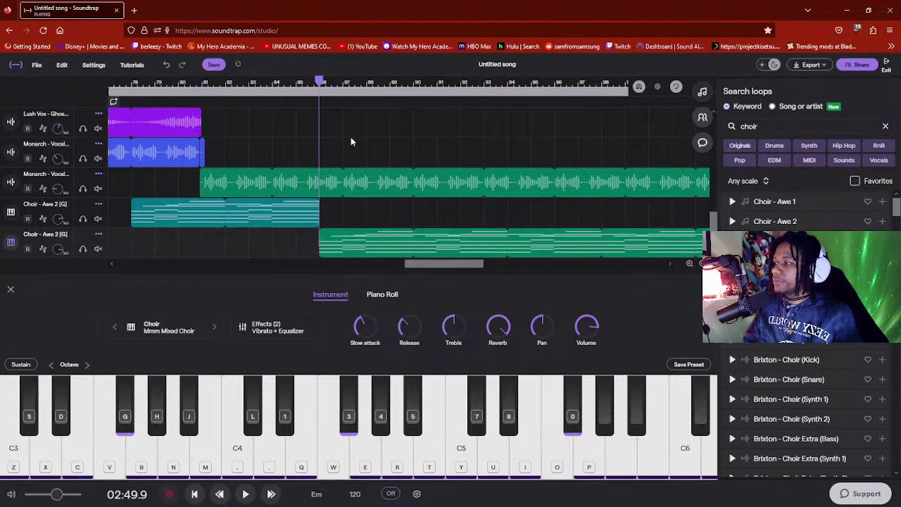
# - Place the playhead at bar 87 and duplicate the Monarch vocal track that starts at bar 81
pyautogui.scroll(2, 331, 120)
pyautogui.moveTo(319, 83); pyautogui.dragTo(343, 83)
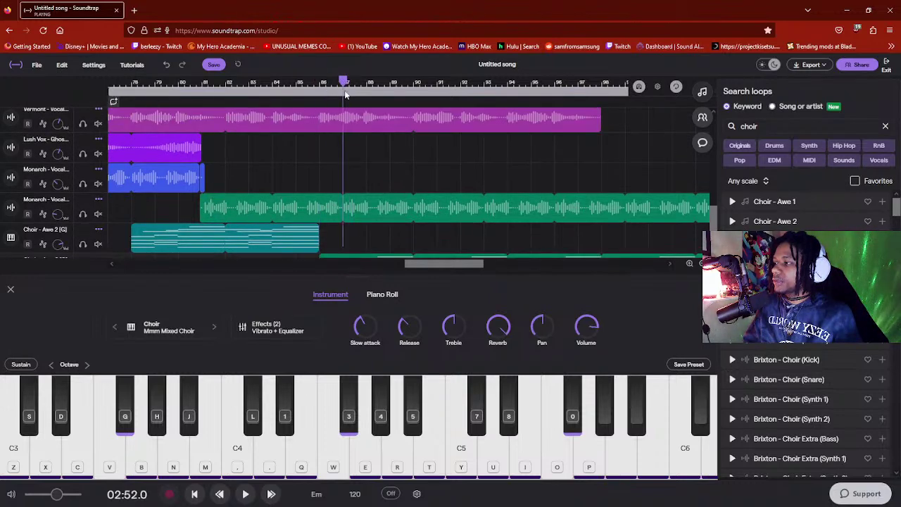
pyautogui.click(355, 219)
pyautogui.click(86, 205)
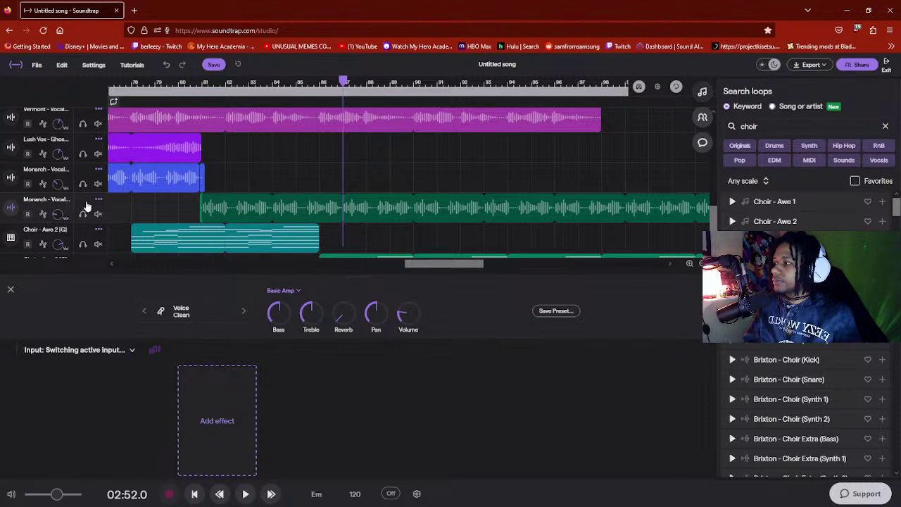
pyautogui.click(99, 201)
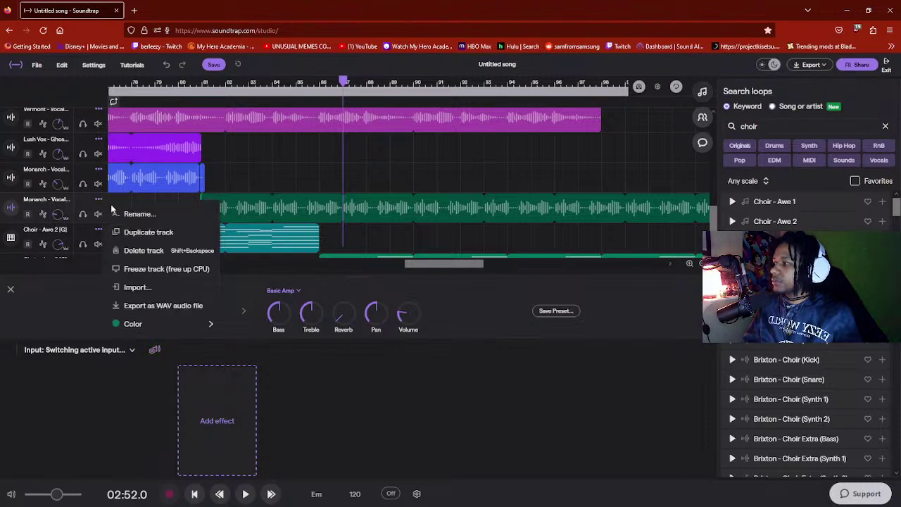
pyautogui.click(147, 232)
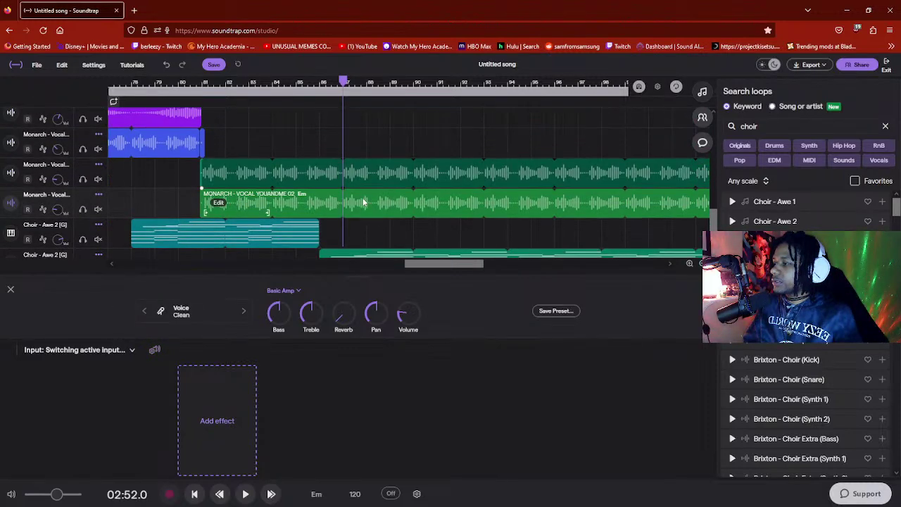
# - Split both Monarch vocal copies at bar 87, keeping the original before that bar and the duplicate after it
pyautogui.click(363, 203)
pyautogui.moveTo(368, 137); pyautogui.dragTo(364, 206)
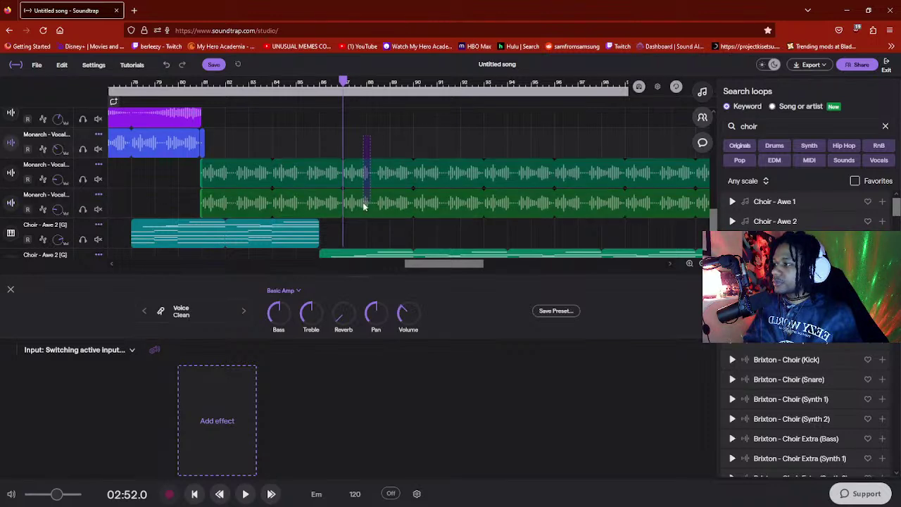
pyautogui.hotkey('ctrl', 'e')
pyautogui.click(310, 211)
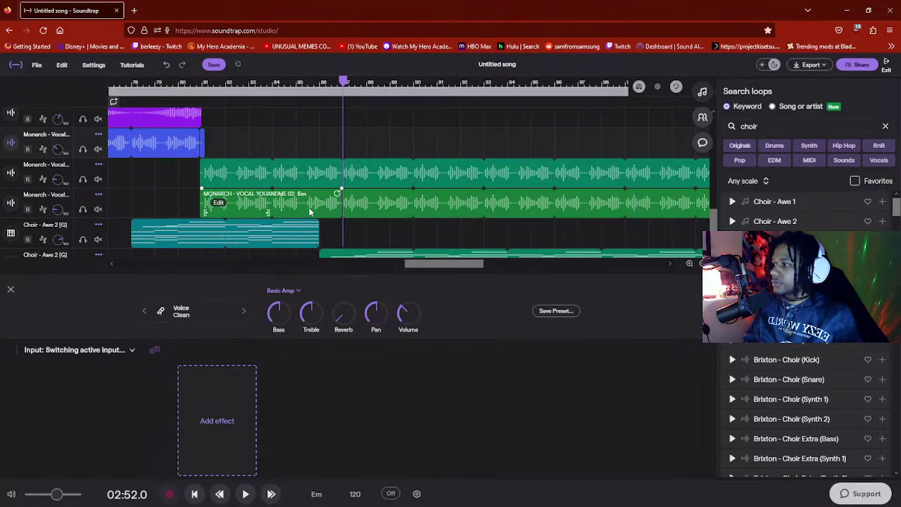
pyautogui.click(310, 211)
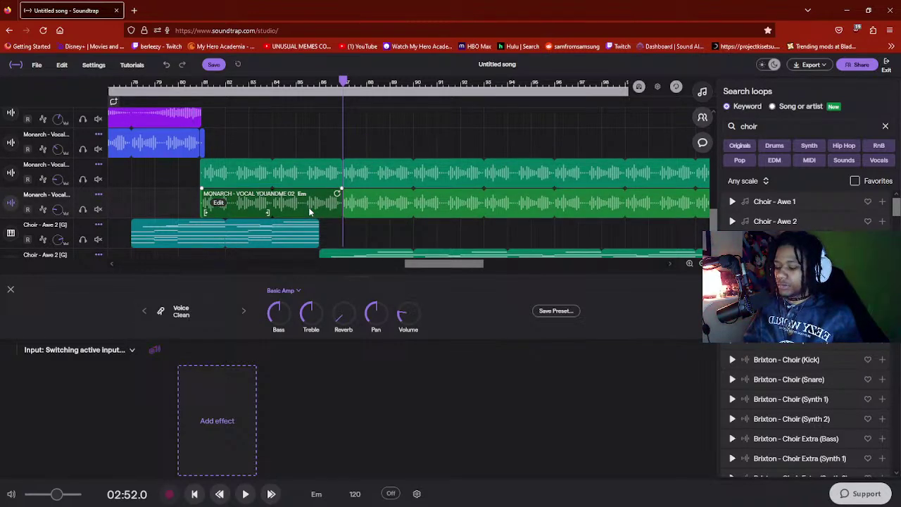
pyautogui.press('Delete')
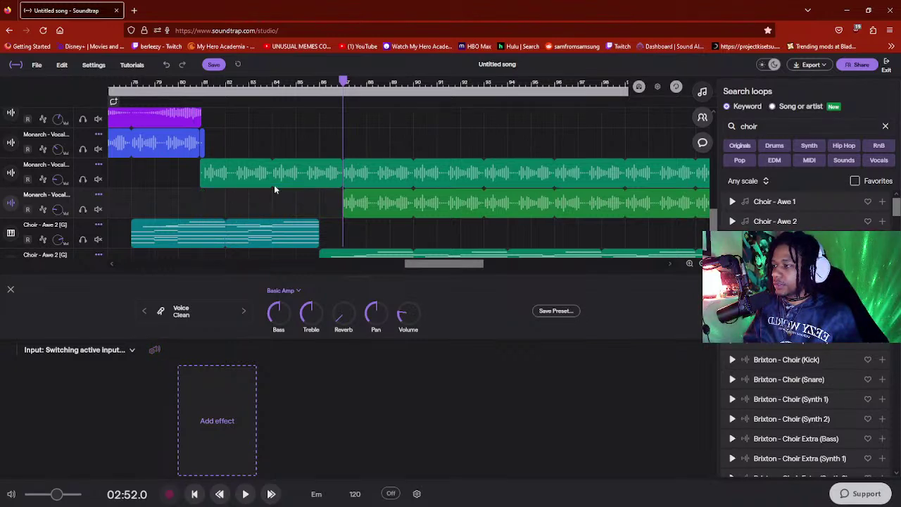
pyautogui.click(408, 182)
pyautogui.press('Delete')
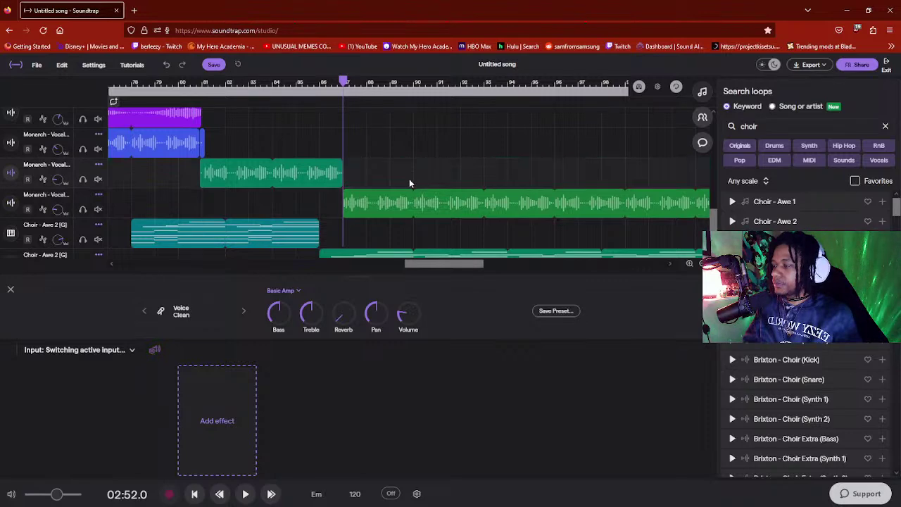
# - Raise the bass on the duplicated Monarch vocal track and add an Equalizer with boosted low bands
pyautogui.click(9, 205)
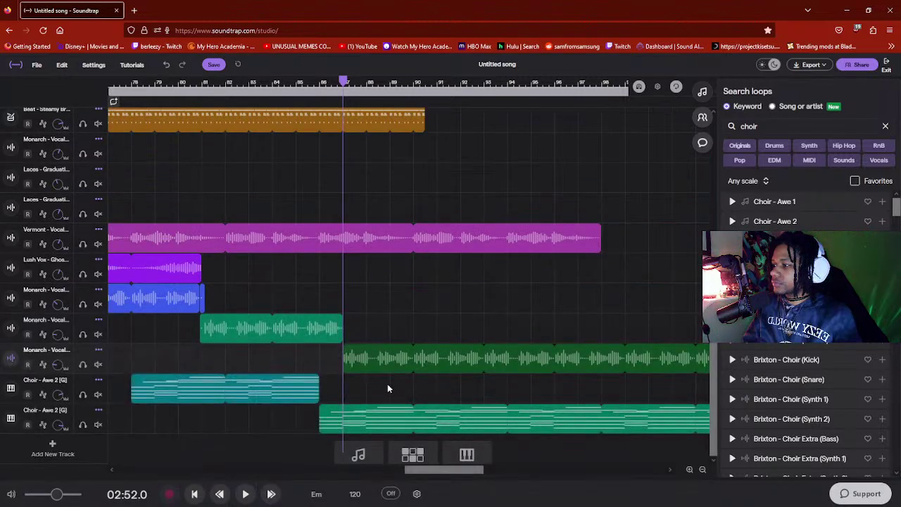
pyautogui.click(11, 360)
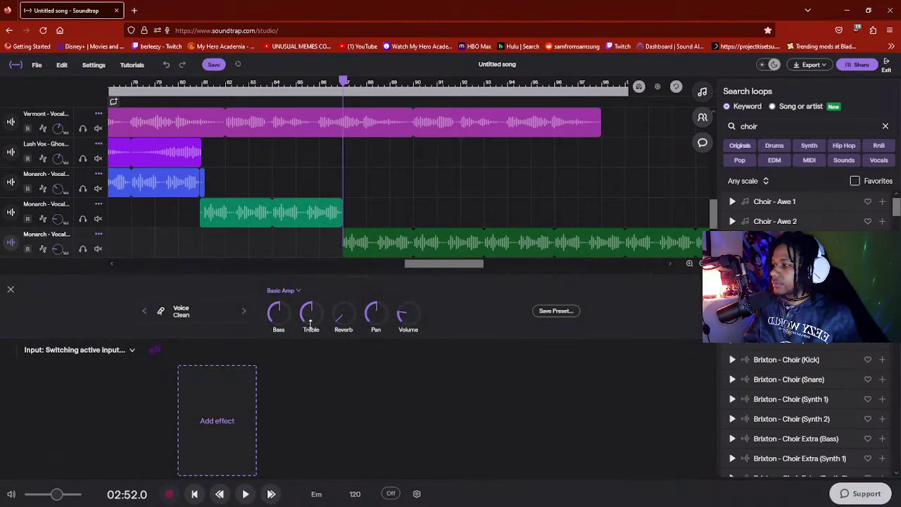
pyautogui.moveTo(320, 325); pyautogui.dragTo(281, 299)
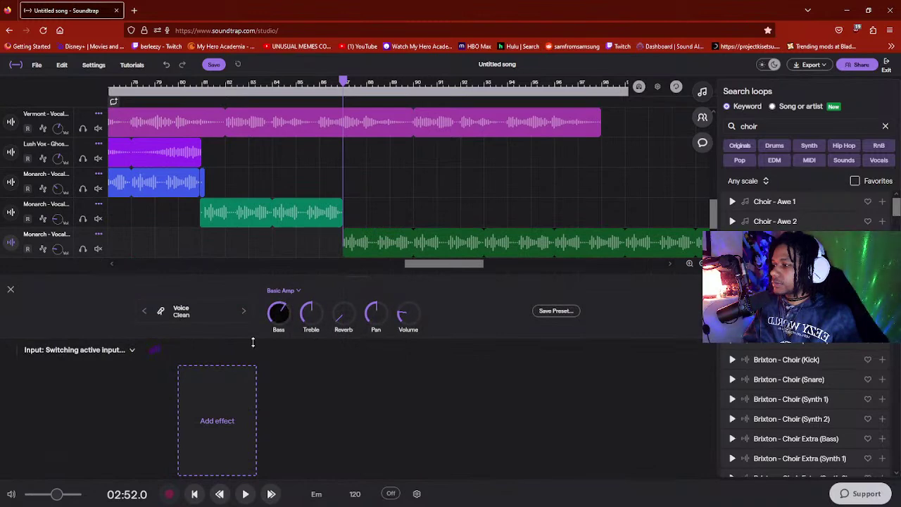
pyautogui.click(217, 420)
pyautogui.click(476, 304)
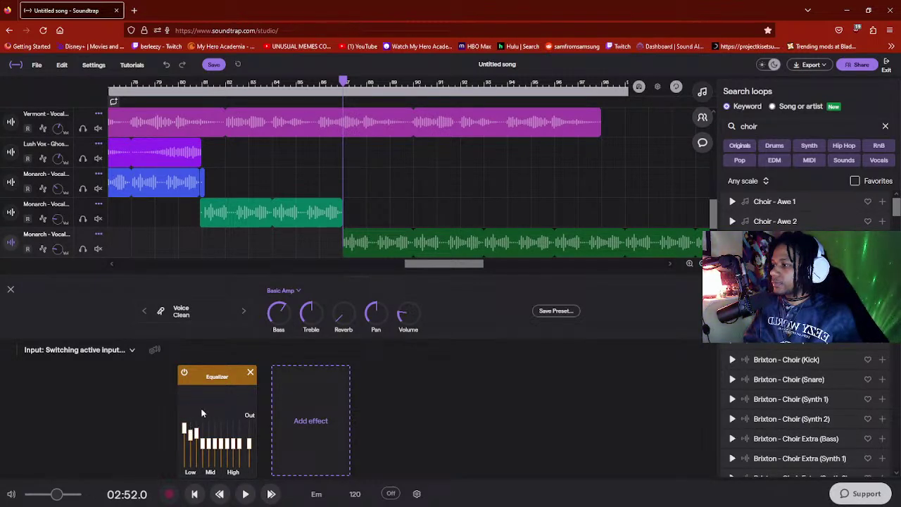
# - Listen to the arrangement through bar 90 and review the duplicated Monarch vocal and choir tracks
pyautogui.click(201, 86)
pyautogui.press('space')
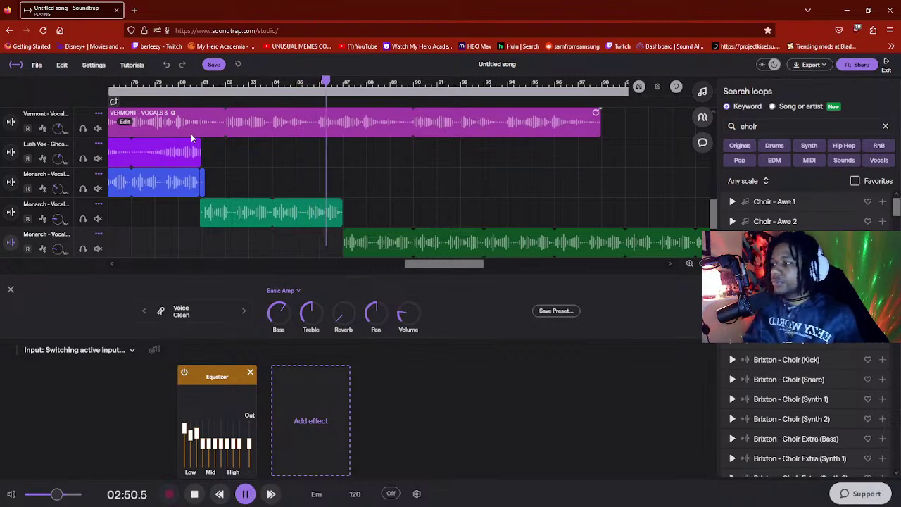
pyautogui.scroll(-1, 395, 163)
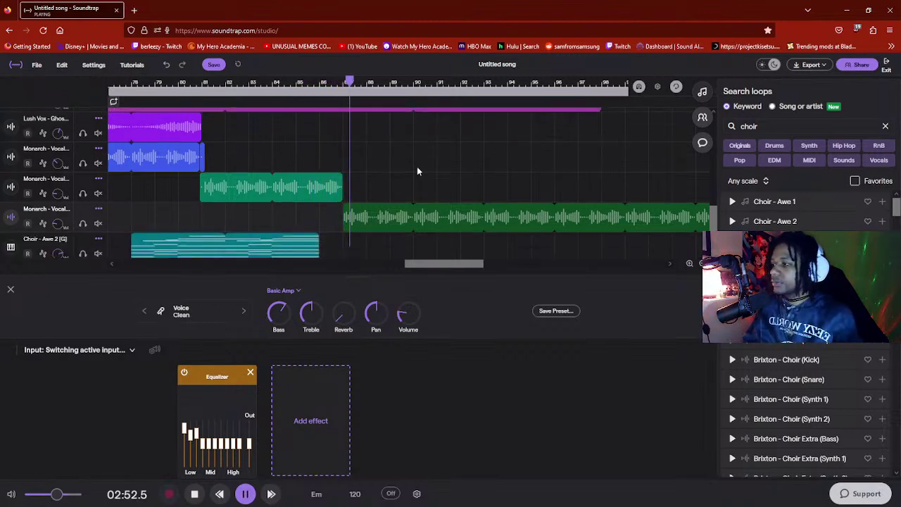
pyautogui.scroll(-1, 425, 188)
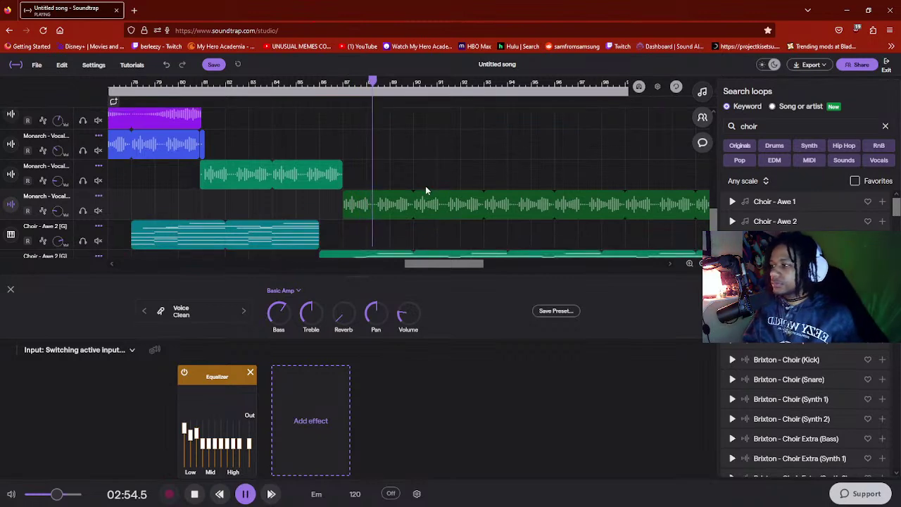
pyautogui.scroll(-1, 425, 186)
pyautogui.scroll(1, 434, 185)
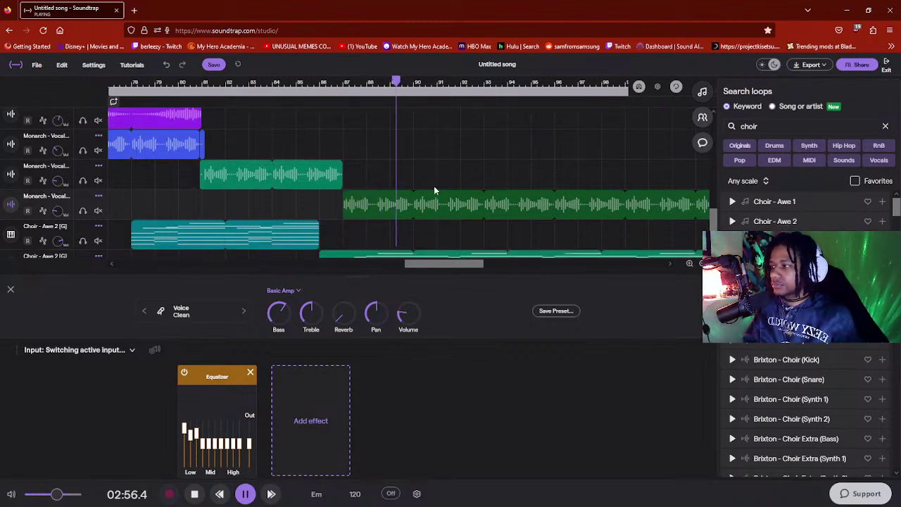
pyautogui.scroll(3, 455, 185)
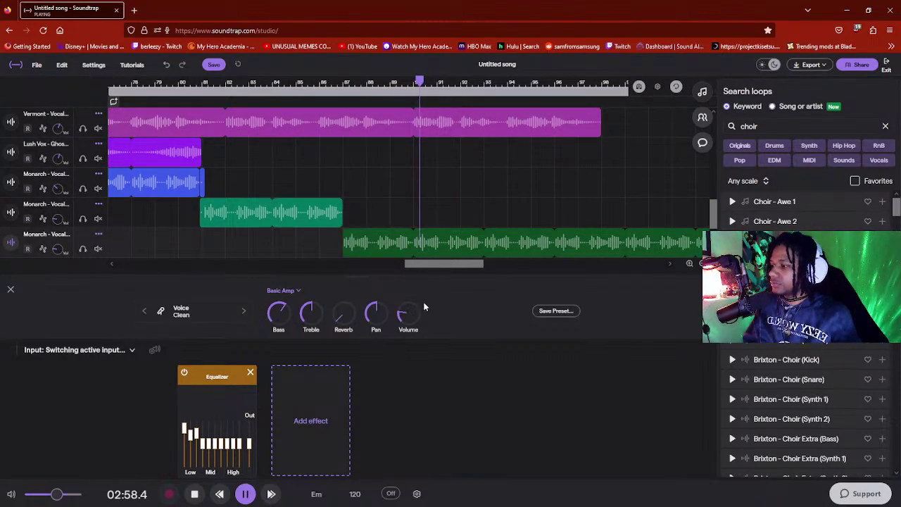
# - Raise the volume on the Monarch vocal track that starts at bar 87 and replay it from before bar 90
pyautogui.moveTo(408, 315)
pyautogui.press('space')
pyautogui.click(409, 90)
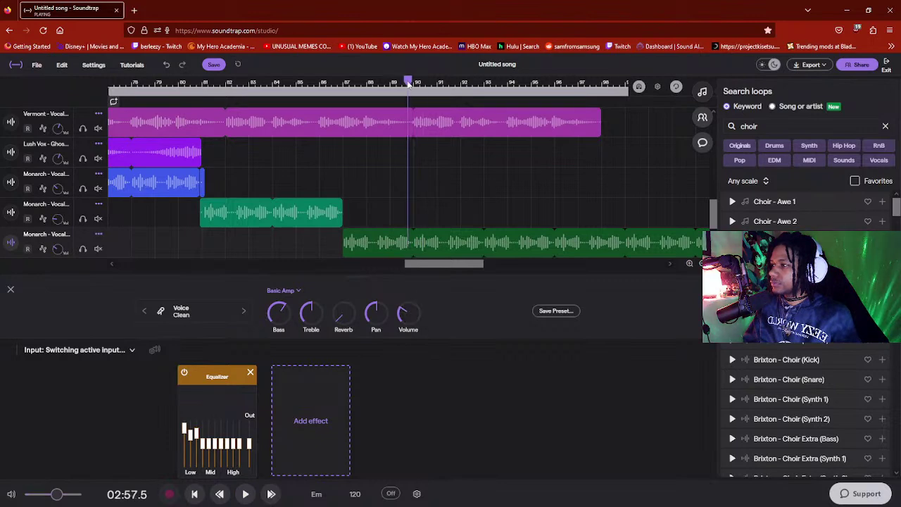
pyautogui.press('space')
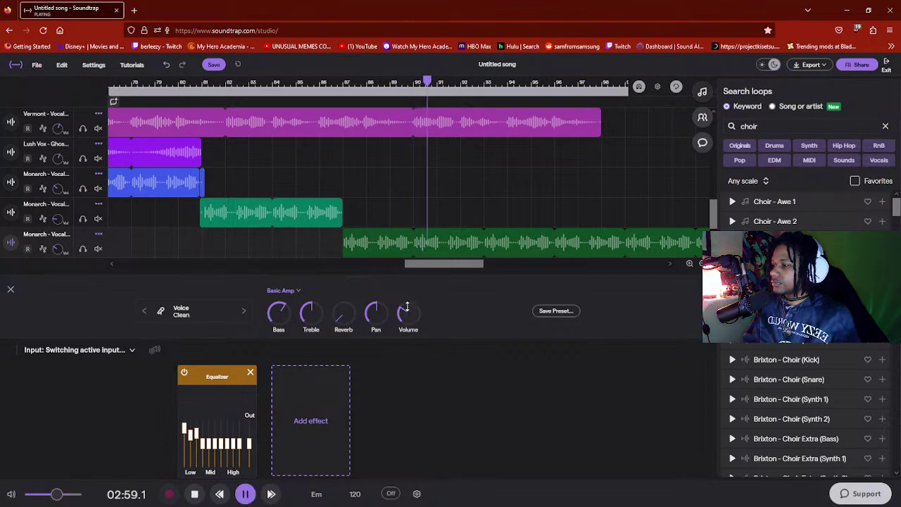
pyautogui.press('space')
pyautogui.scroll(1, 391, 153)
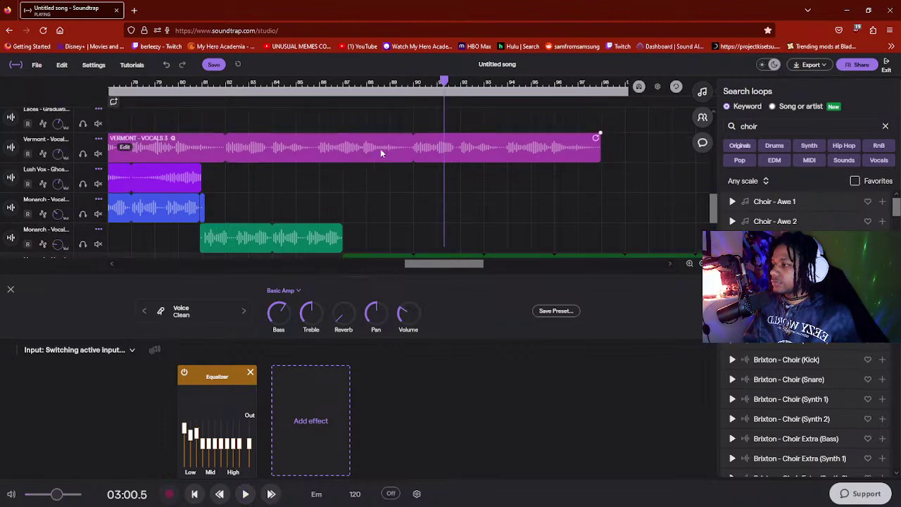
# - Raise the bass in the effects of the Choir - Awe 2 track that starts at bar 86
pyautogui.scroll(-3, 289, 173)
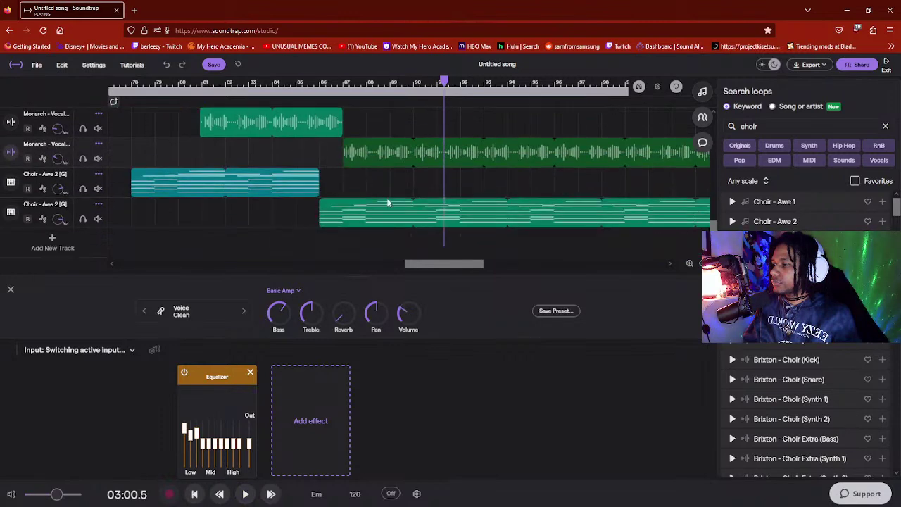
pyautogui.doubleClick(363, 219)
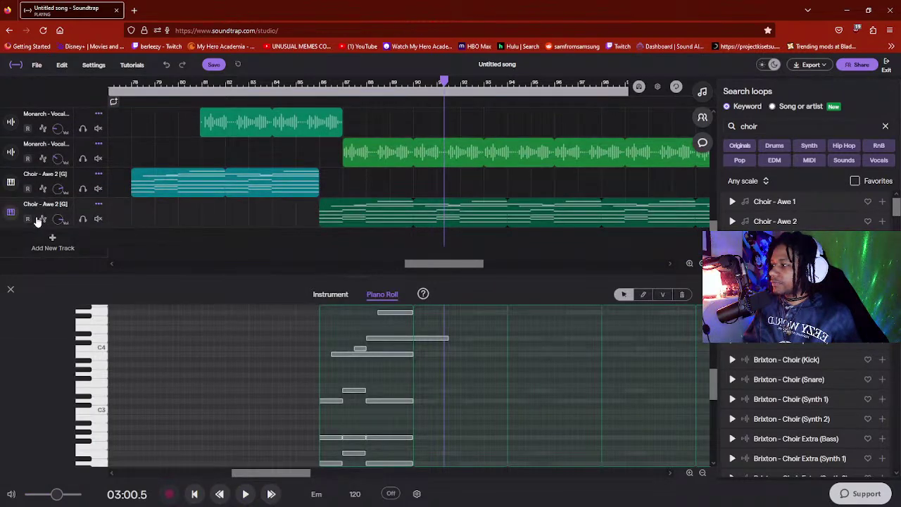
pyautogui.click(11, 213)
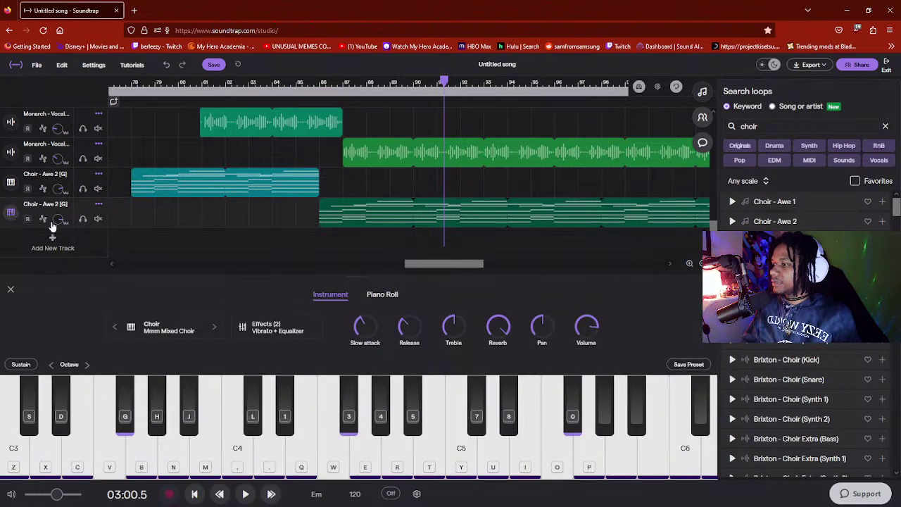
pyautogui.click(283, 322)
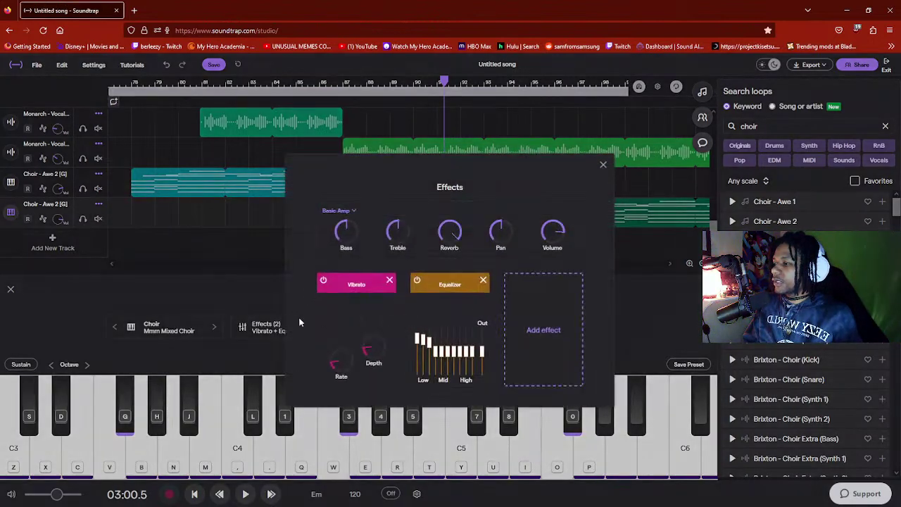
pyautogui.moveTo(350, 237); pyautogui.dragTo(366, 208)
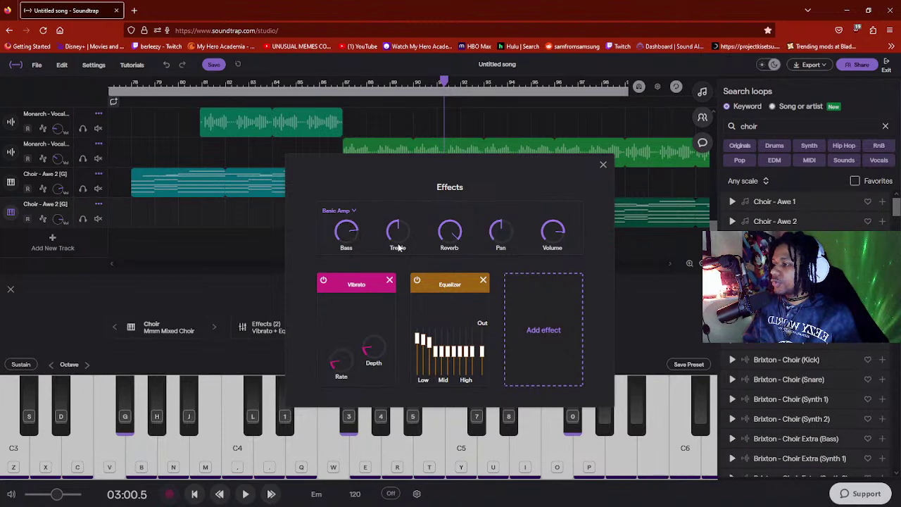
pyautogui.click(602, 164)
# - Play from just before bar 86 while adjusting the slow attack and raising the volume of the later Choir - Awe 2 track
pyautogui.click(314, 83)
pyautogui.press('space')
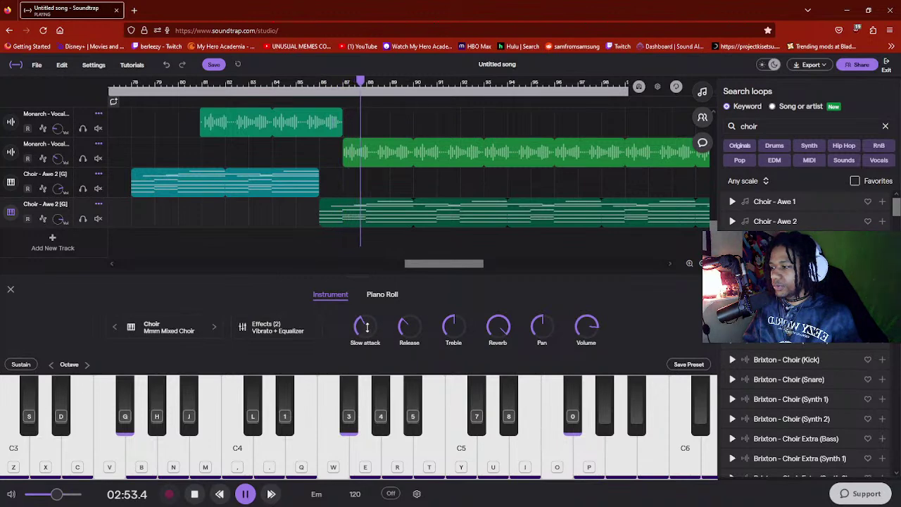
pyautogui.moveTo(363, 328)
pyautogui.mouseDown()
pyautogui.moveTo(374, 361)
pyautogui.moveTo(366, 310)
pyautogui.moveTo(367, 326)
pyautogui.mouseUp()
pyautogui.moveTo(583, 323); pyautogui.dragTo(581, 316)
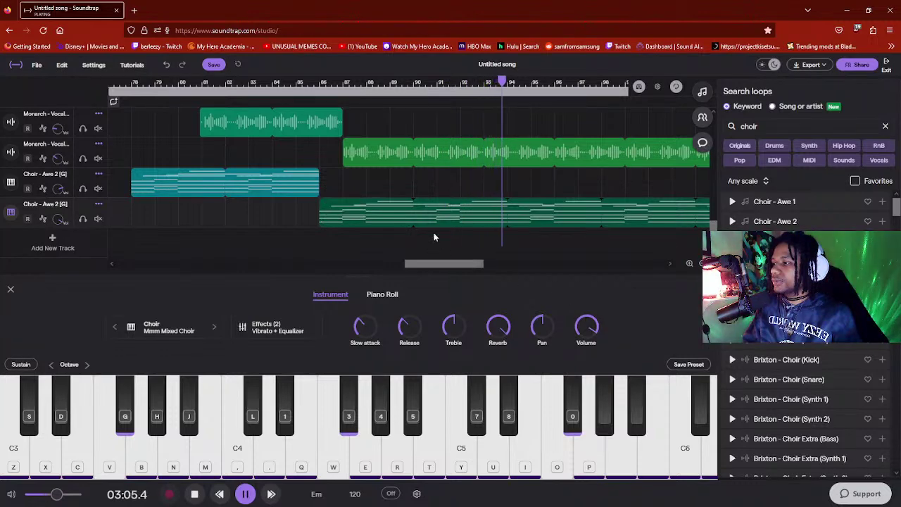
pyautogui.press('space')
# - Extend the looped Beat - Steamy Break region to bar 99
pyautogui.scroll(5, 435, 184)
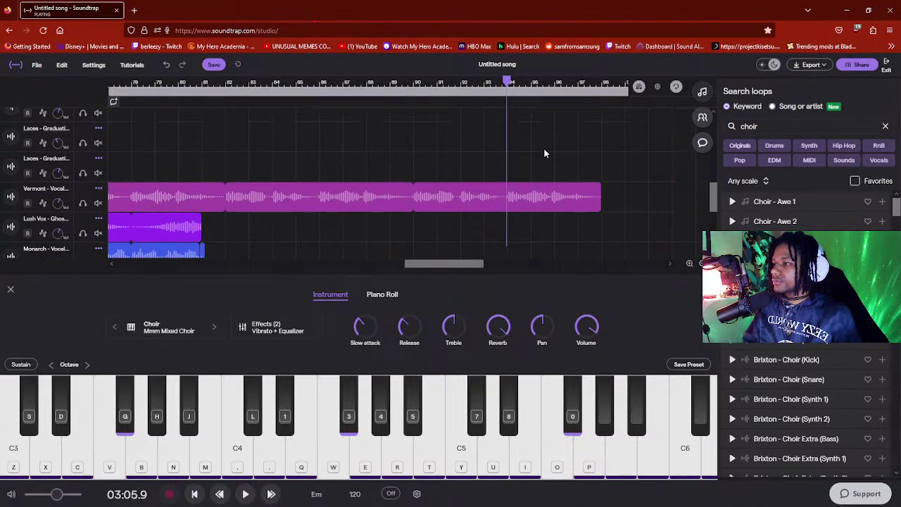
pyautogui.moveTo(427, 174); pyautogui.dragTo(622, 172)
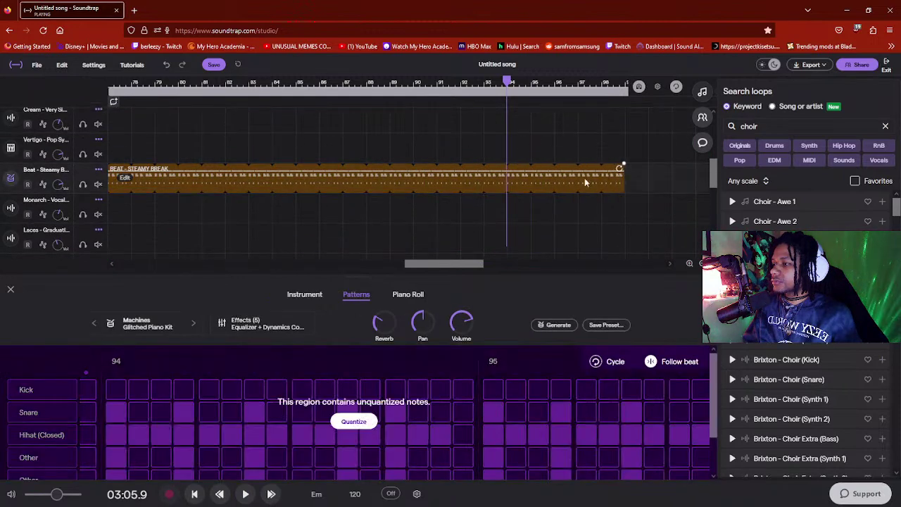
pyautogui.scroll(-5, 463, 207)
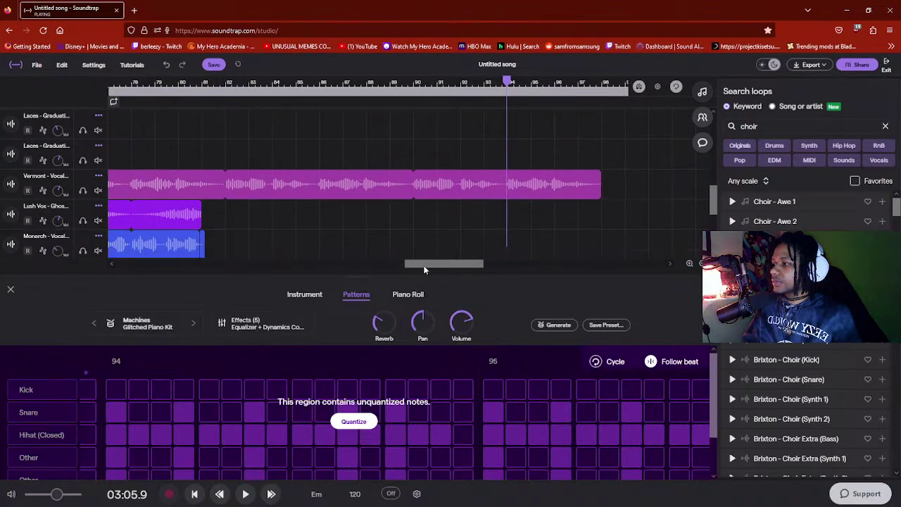
# - Enlarge the track area and replay the transition from just before bar 86 to bar 87
pyautogui.moveTo(354, 278); pyautogui.dragTo(354, 331)
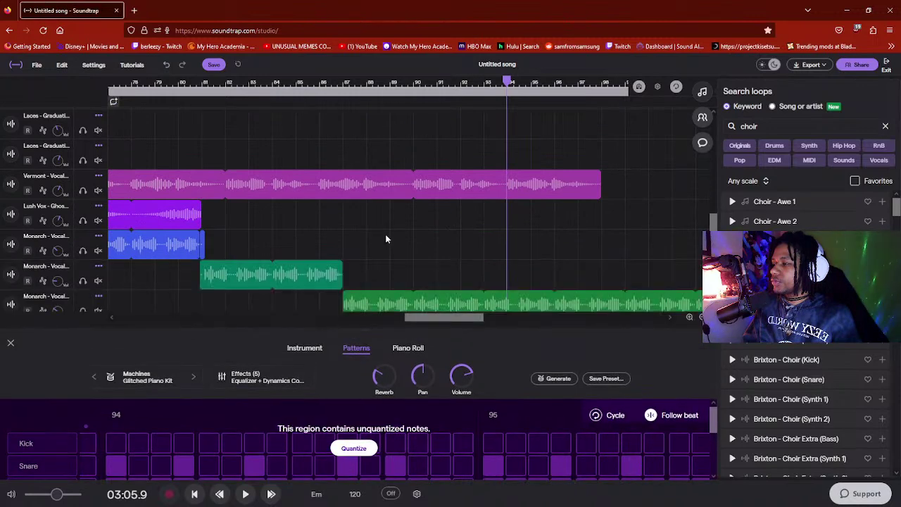
pyautogui.scroll(-3, 385, 234)
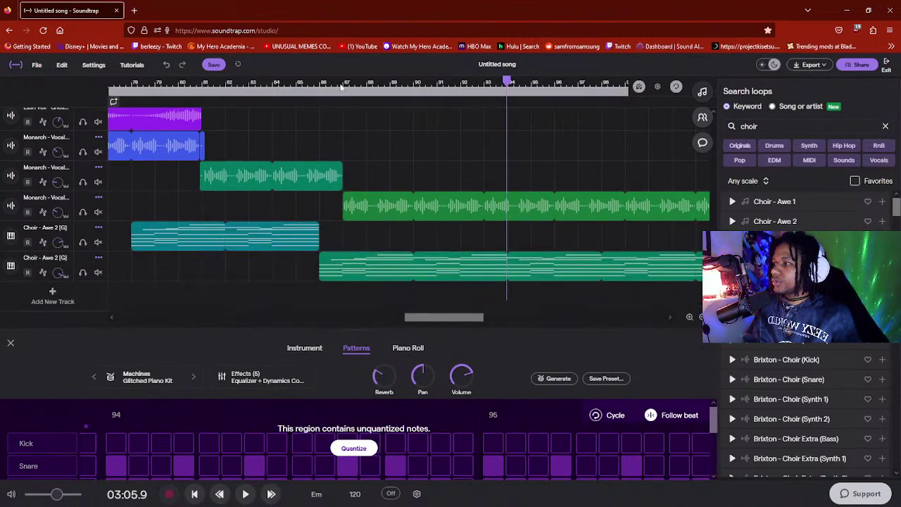
pyautogui.click(342, 85)
pyautogui.scroll(3, 397, 141)
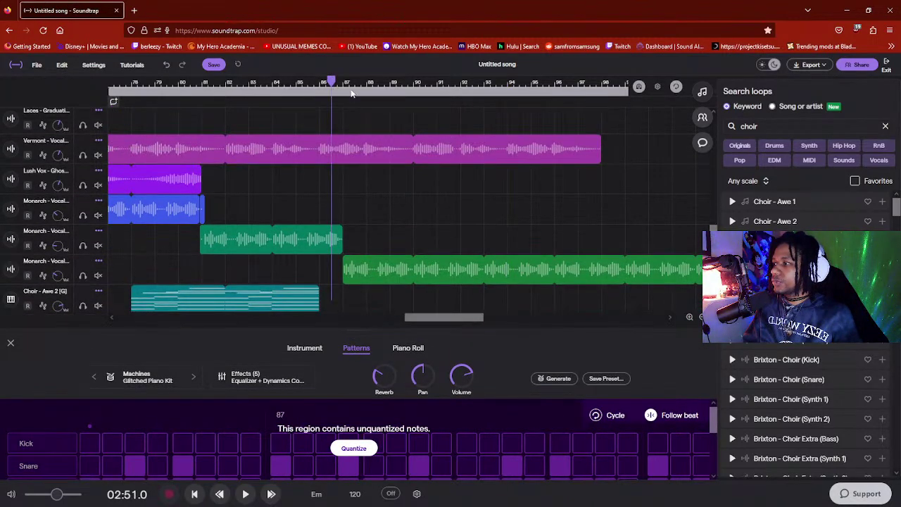
pyautogui.moveTo(331, 83); pyautogui.dragTo(314, 83)
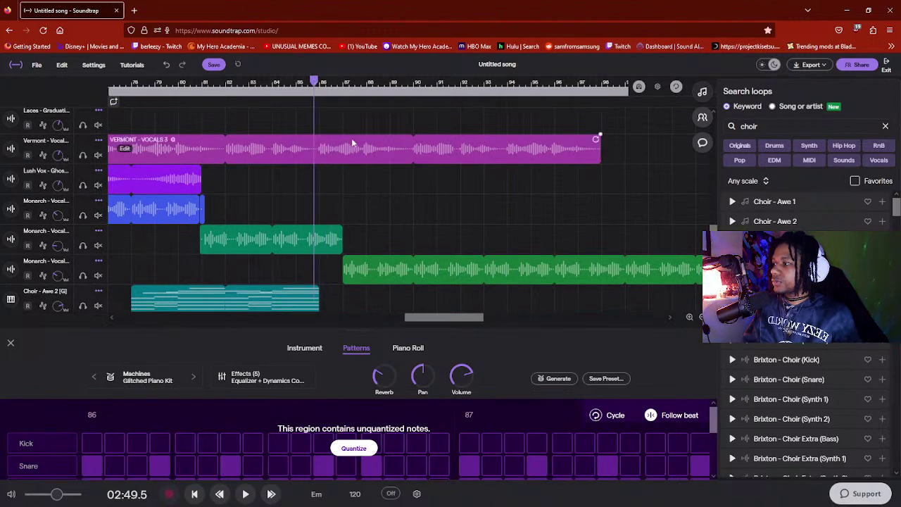
pyautogui.press('space')
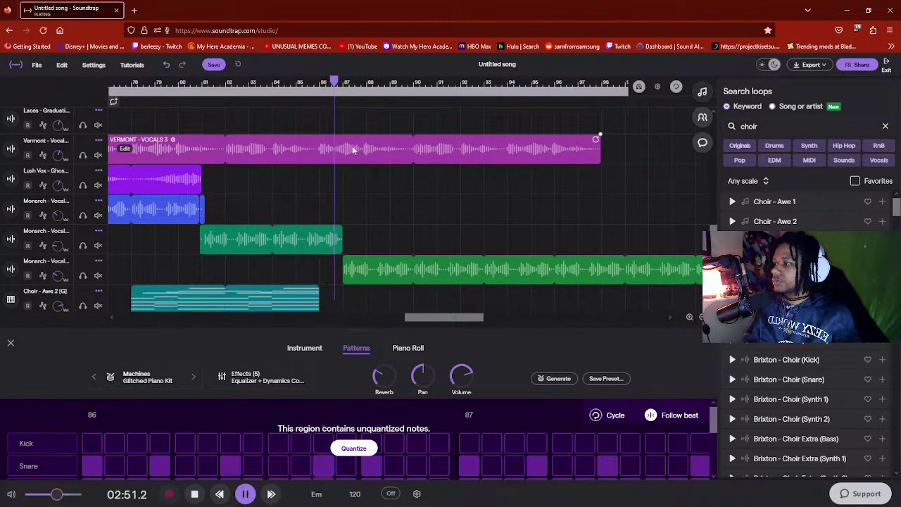
pyautogui.press('space')
# - Mute the Choir - Awe 2 track that starts at bar 86
pyautogui.scroll(-1, 353, 187)
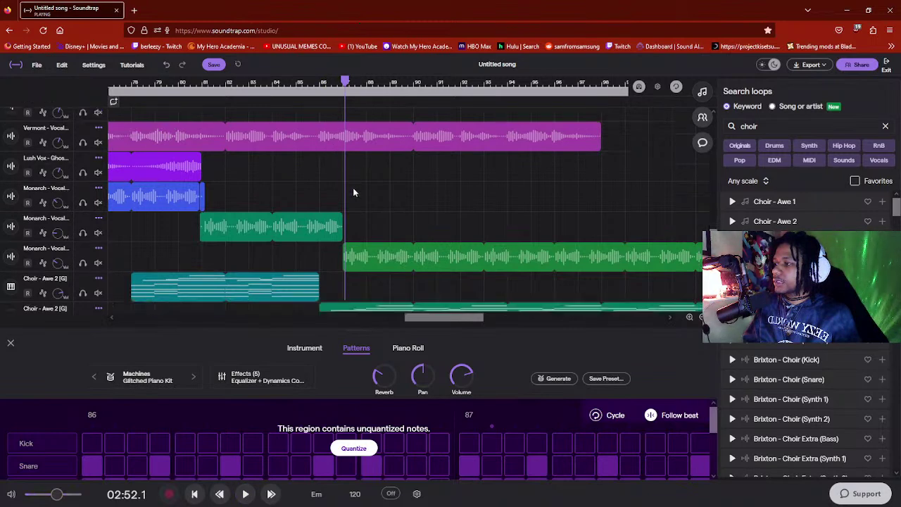
pyautogui.scroll(-3, 323, 216)
pyautogui.scroll(2, 169, 252)
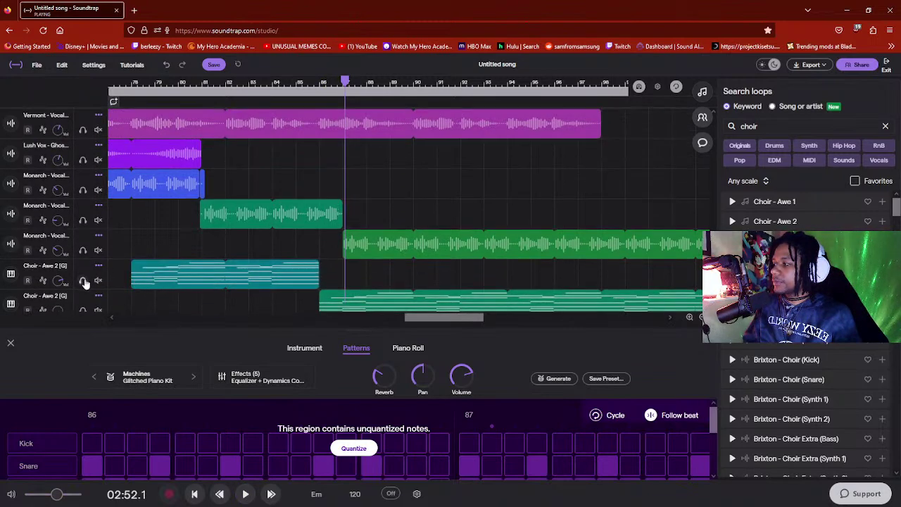
pyautogui.scroll(-2, 80, 296)
pyautogui.scroll(2, 418, 238)
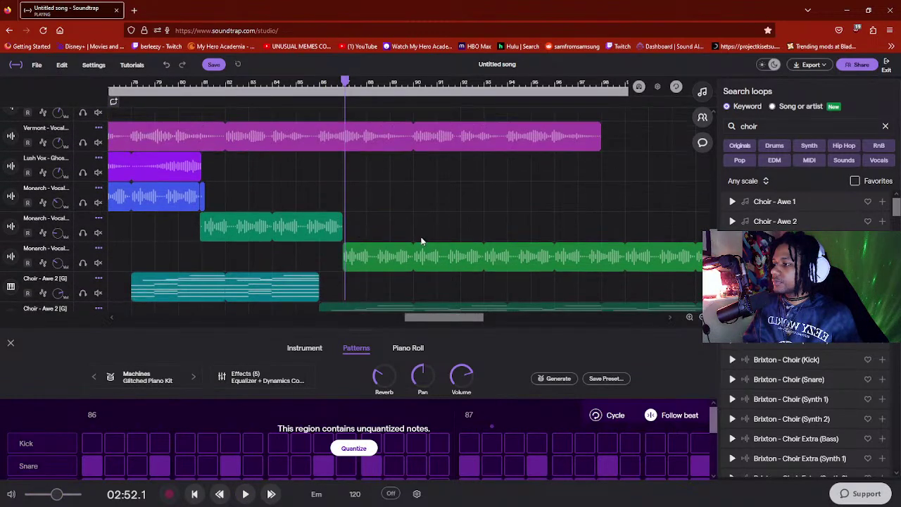
pyautogui.scroll(-2, 395, 279)
pyautogui.scroll(3, 395, 278)
# - Listen from bar 87 to about bar 96 with the later choir muted, reviewing the vocal tracks
pyautogui.click(402, 206)
pyautogui.press('space')
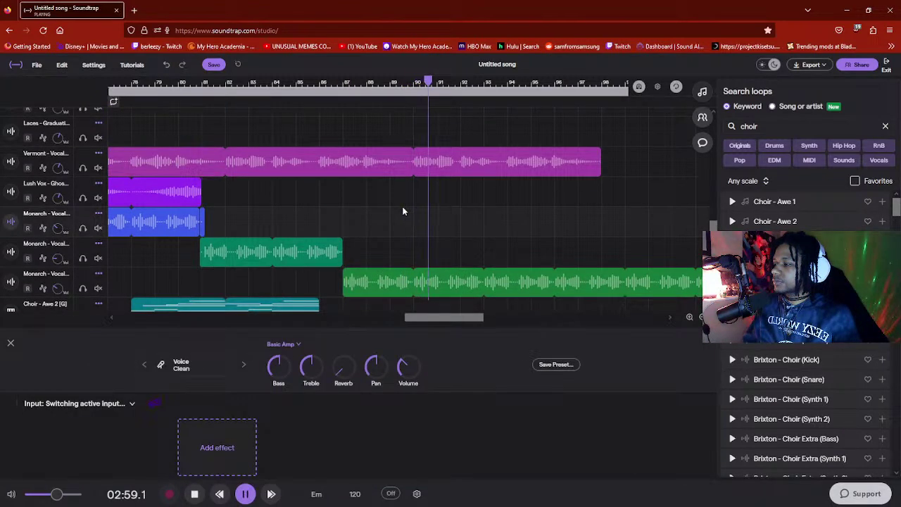
pyautogui.scroll(-1, 403, 210)
pyautogui.scroll(-4, 403, 206)
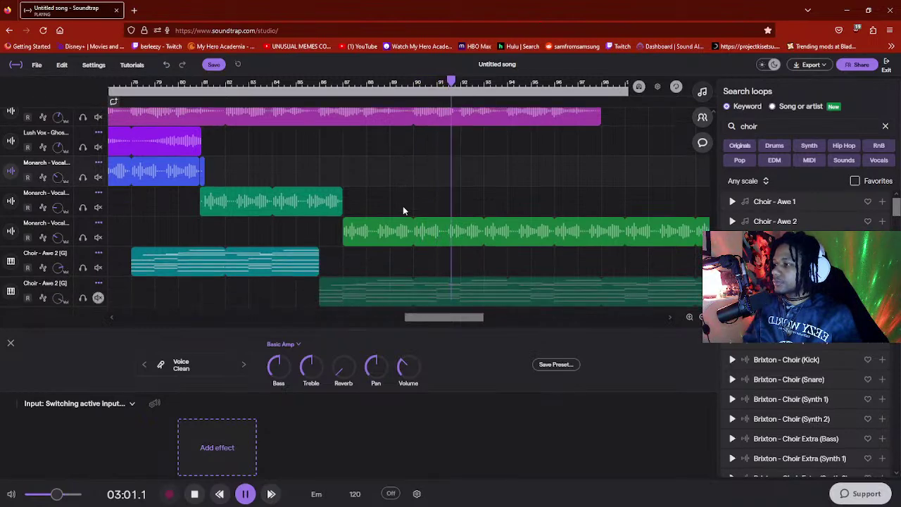
pyautogui.scroll(3, 404, 210)
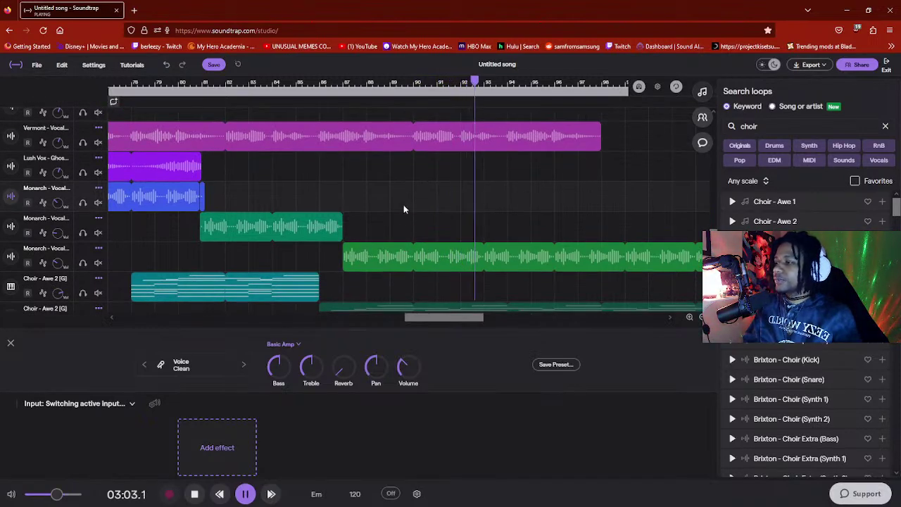
pyautogui.scroll(-2, 403, 204)
pyautogui.scroll(2, 384, 198)
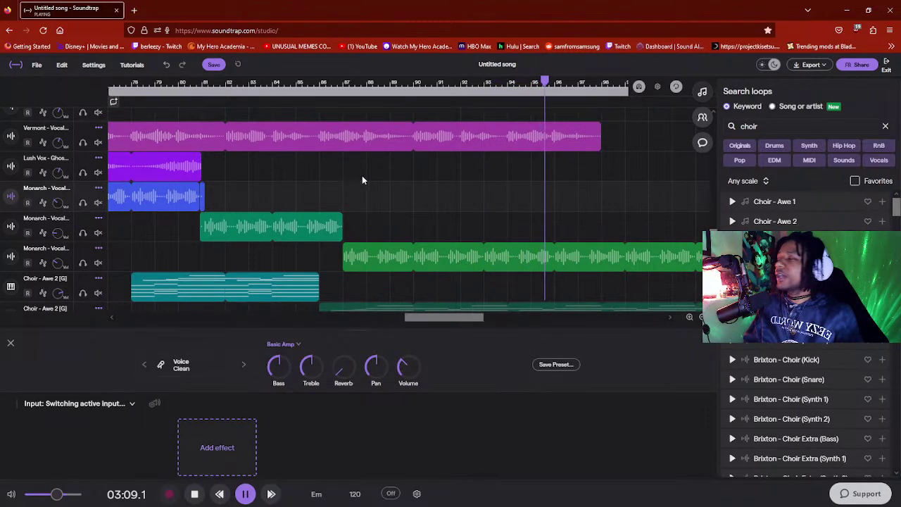
pyautogui.press('space')
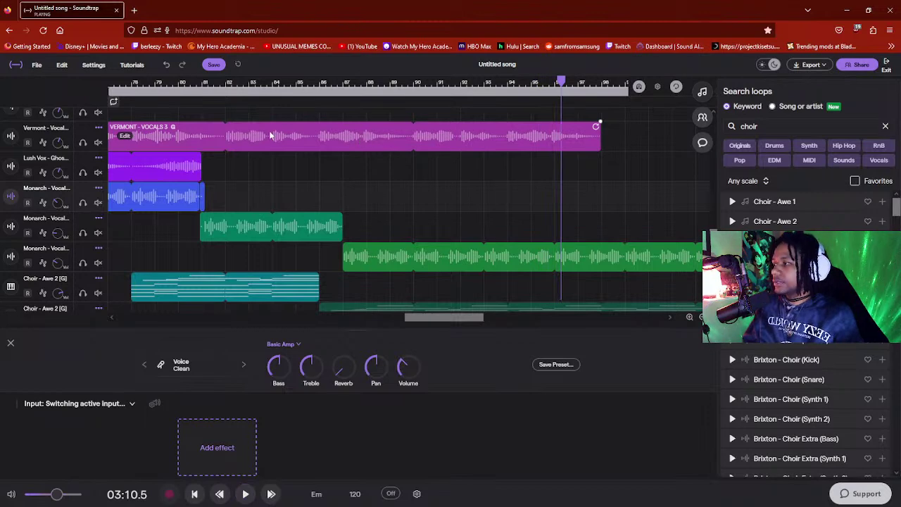
# - Place the playhead at bar 82 and duplicate the Vermont vocal track
pyautogui.click(215, 84)
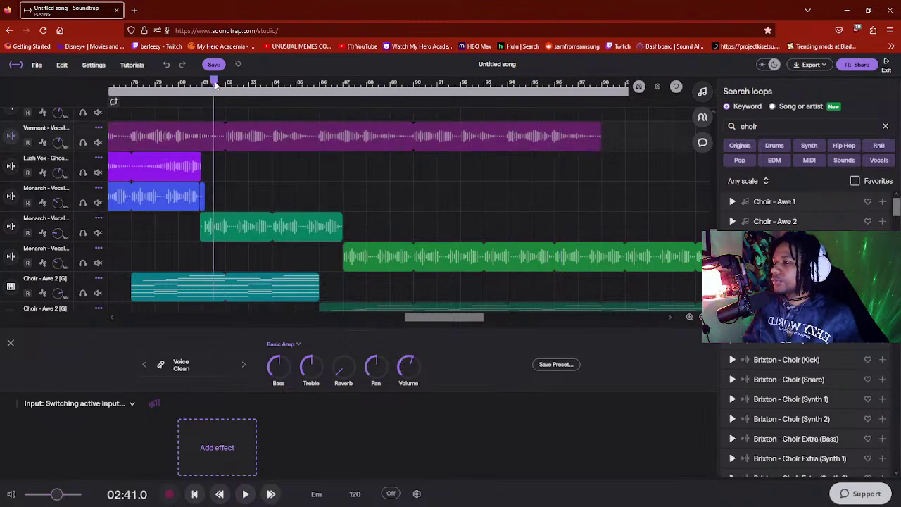
pyautogui.moveTo(218, 83); pyautogui.dragTo(225, 83)
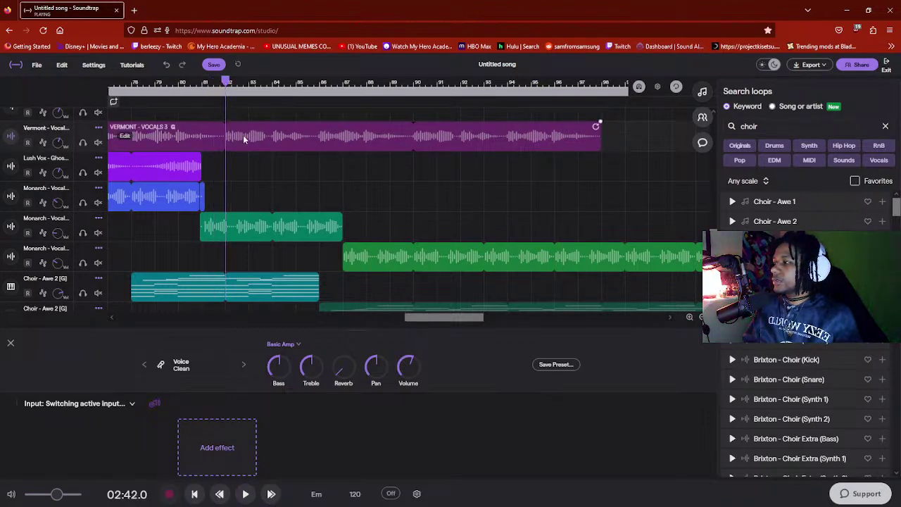
pyautogui.click(98, 127)
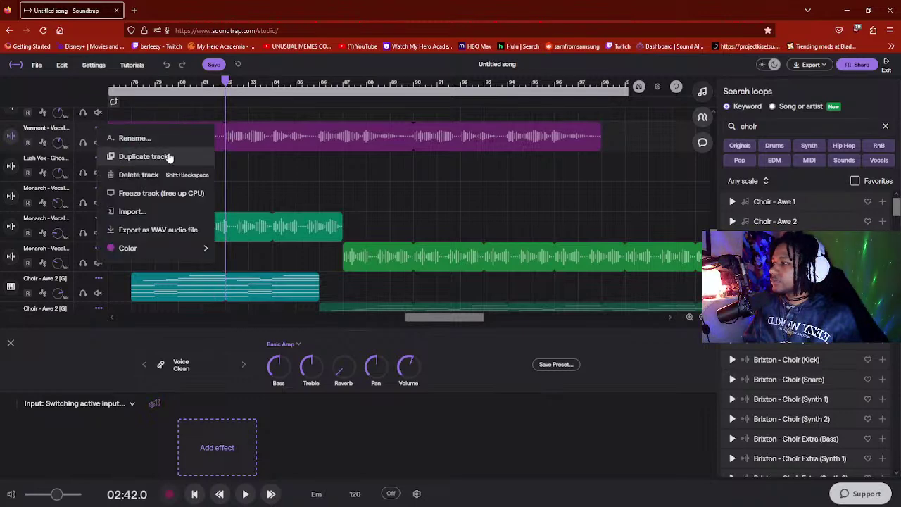
pyautogui.click(157, 156)
pyautogui.scroll(5, 352, 178)
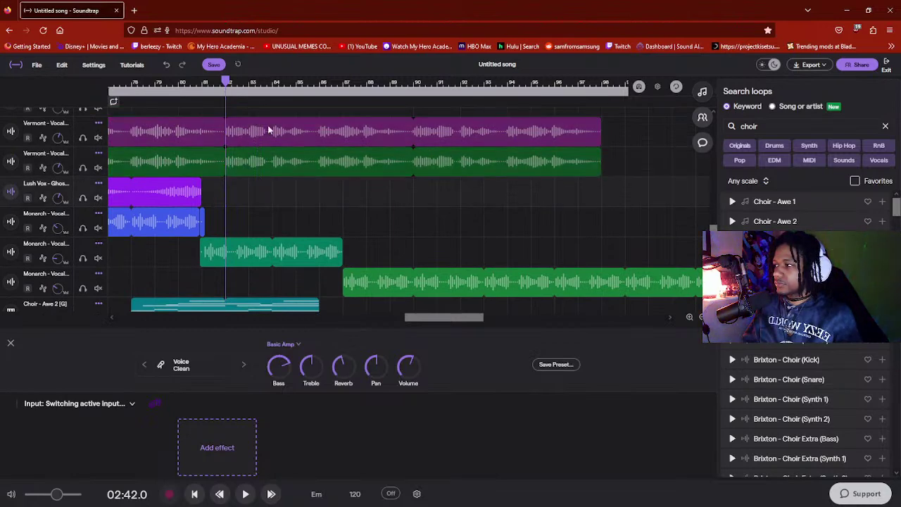
# - Delete the part of the duplicated Vermont vocal before bar 82 and the part of the original Vermont vocal after bar 82
pyautogui.click(200, 163)
pyautogui.press('Delete')
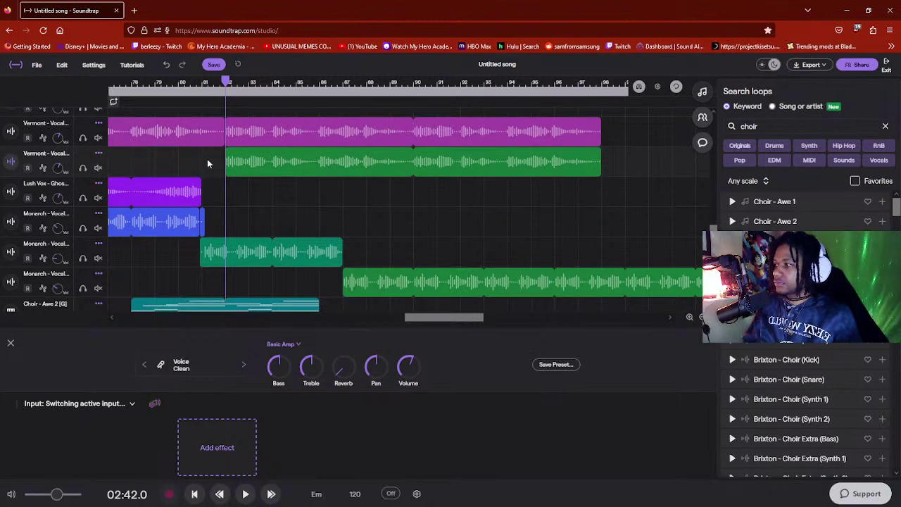
pyautogui.click(287, 132)
pyautogui.press('Delete')
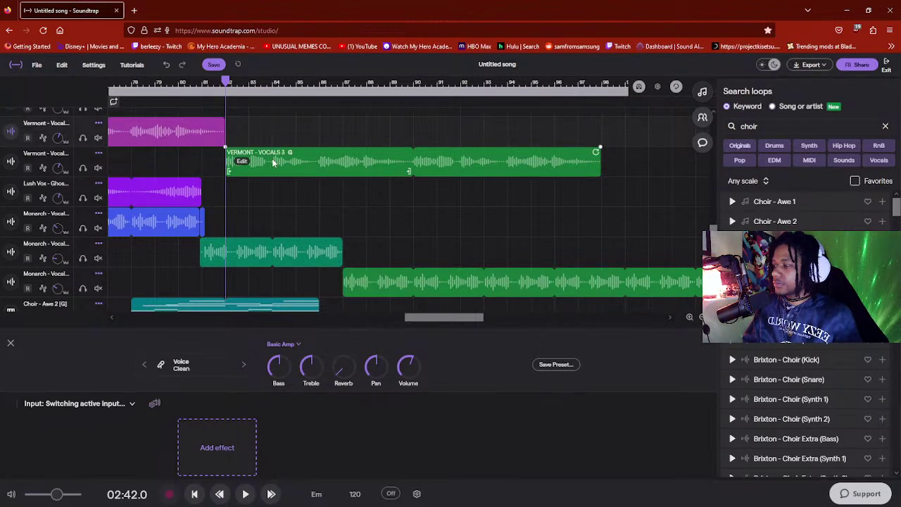
# - Add an Equalizer effect to the Vermont vocal track that starts at bar 82 and raise its lowest band and one mid band
pyautogui.click(13, 160)
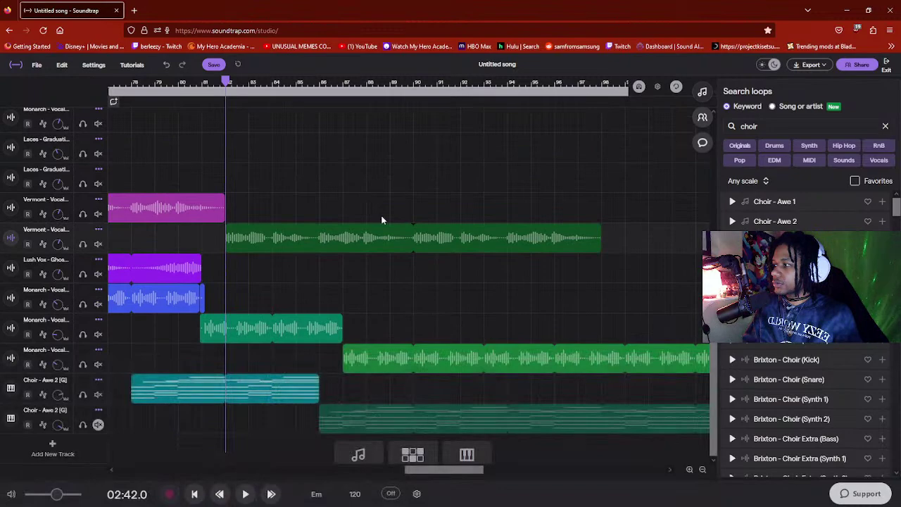
pyautogui.click(10, 239)
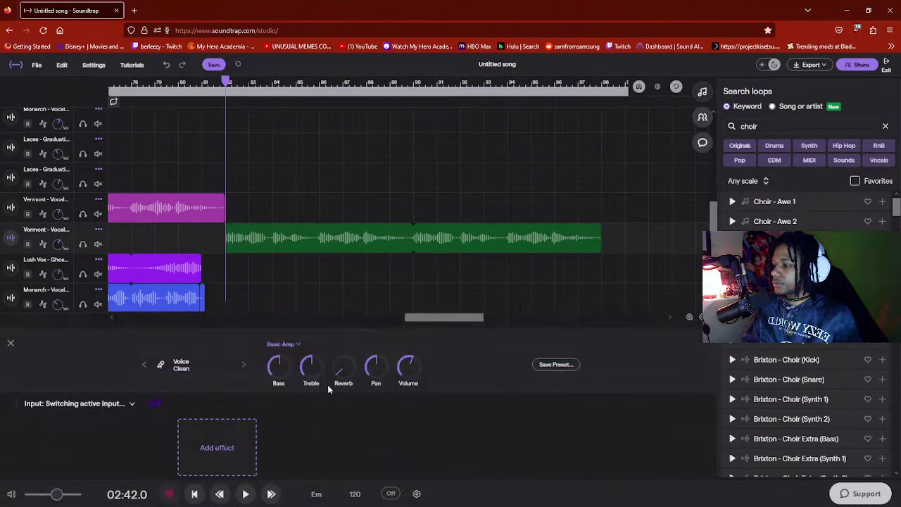
pyautogui.click(247, 440)
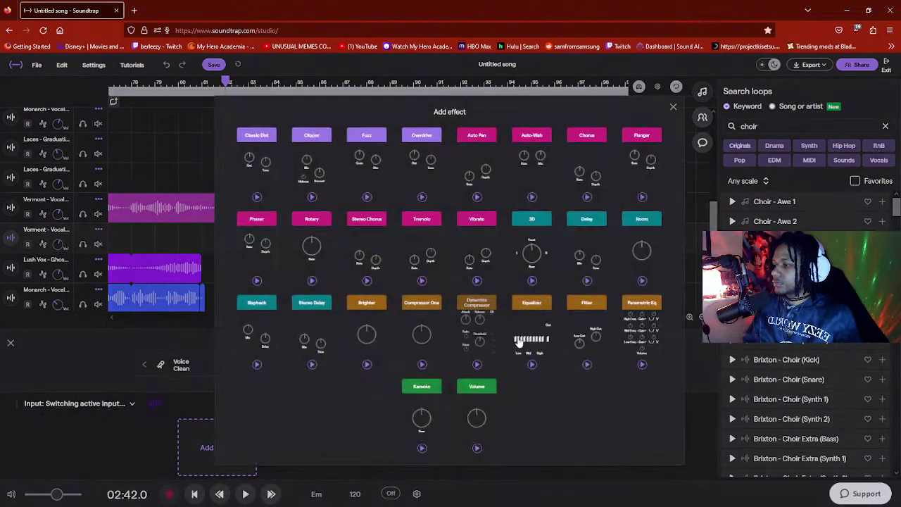
pyautogui.click(476, 302)
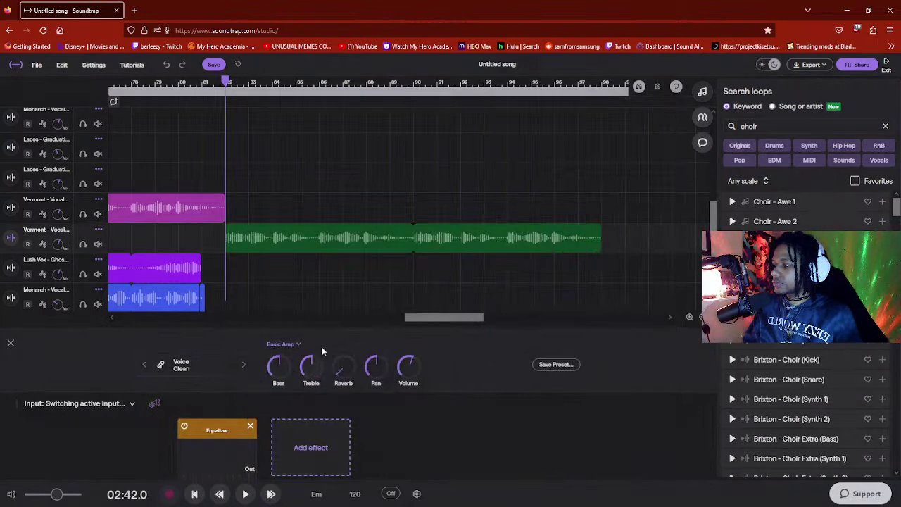
pyautogui.moveTo(354, 334); pyautogui.dragTo(366, 252)
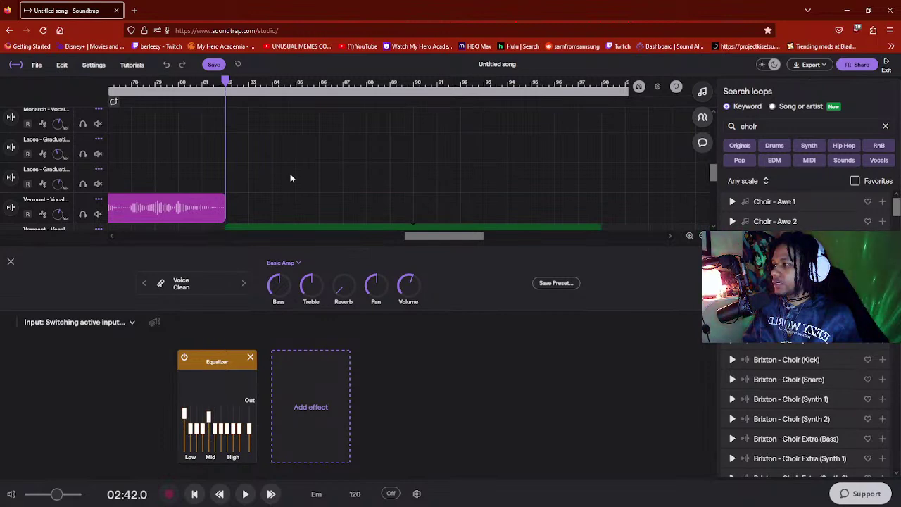
# - Play from about bar 81 and raise the Bass and Reverb of the later Vermont vocal track while listening
pyautogui.click(215, 83)
pyautogui.press('space')
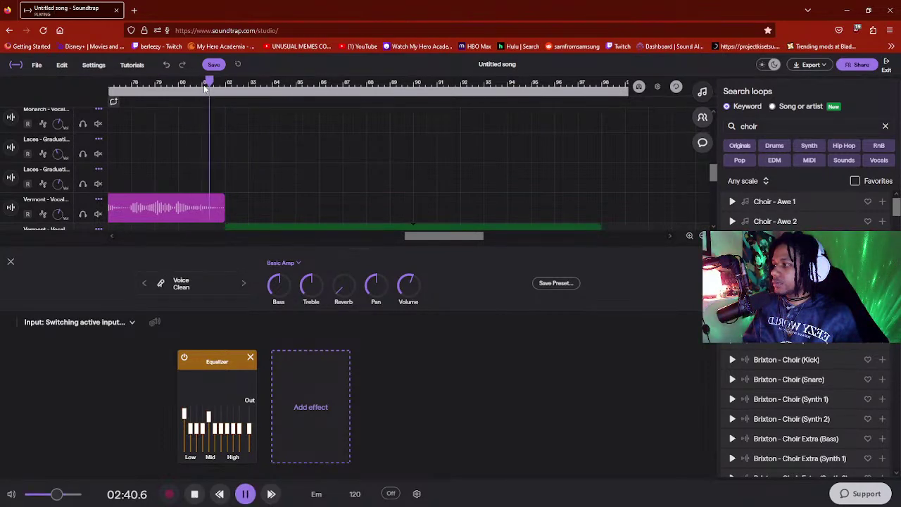
pyautogui.scroll(-1, 324, 196)
pyautogui.scroll(-1, 315, 194)
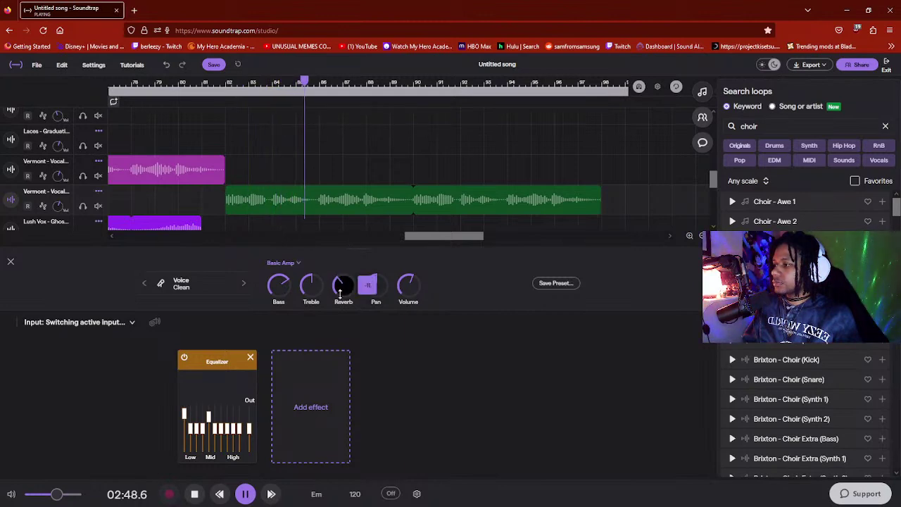
pyautogui.scroll(-3, 418, 176)
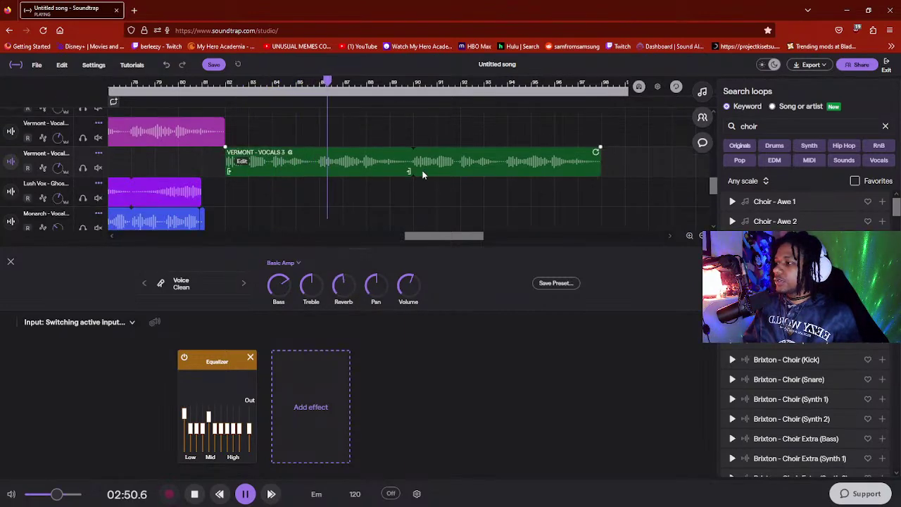
pyautogui.scroll(-4, 396, 184)
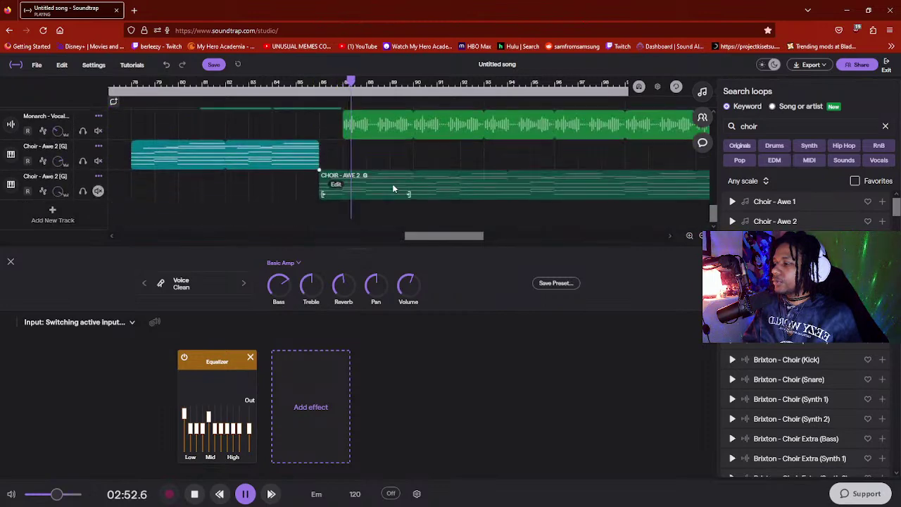
pyautogui.scroll(5, 392, 185)
pyautogui.scroll(5, 392, 184)
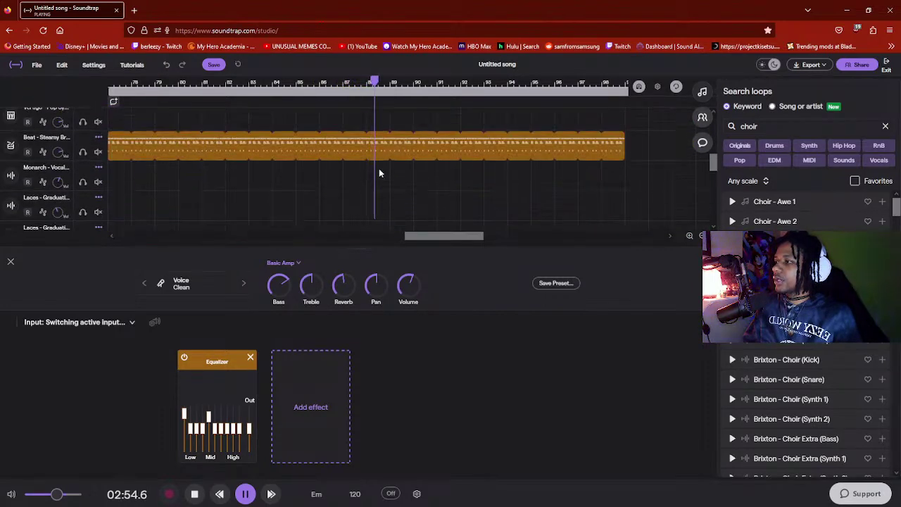
pyautogui.scroll(-2, 366, 152)
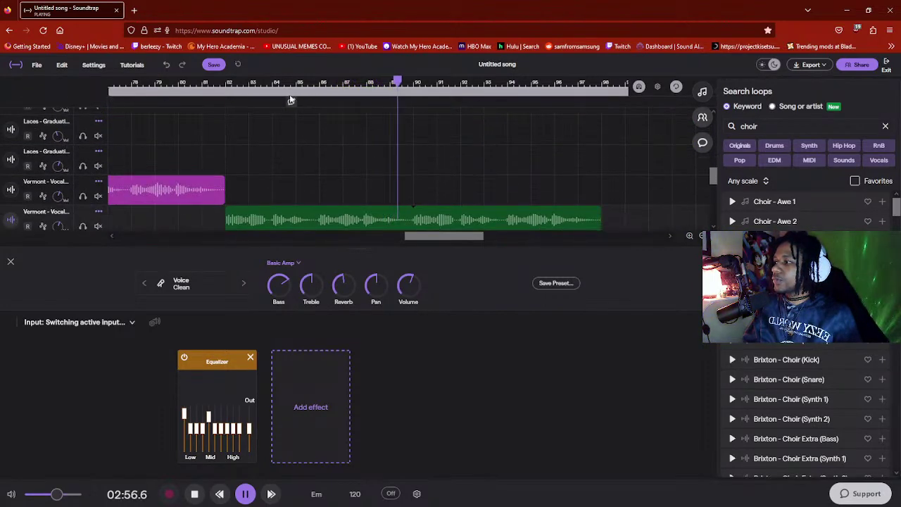
# - Enlarge the track area and listen from about bar 77 to bar 89, reviewing how the vocal and choir clips follow each other
pyautogui.click(238, 85)
pyautogui.scroll(-5, 360, 171)
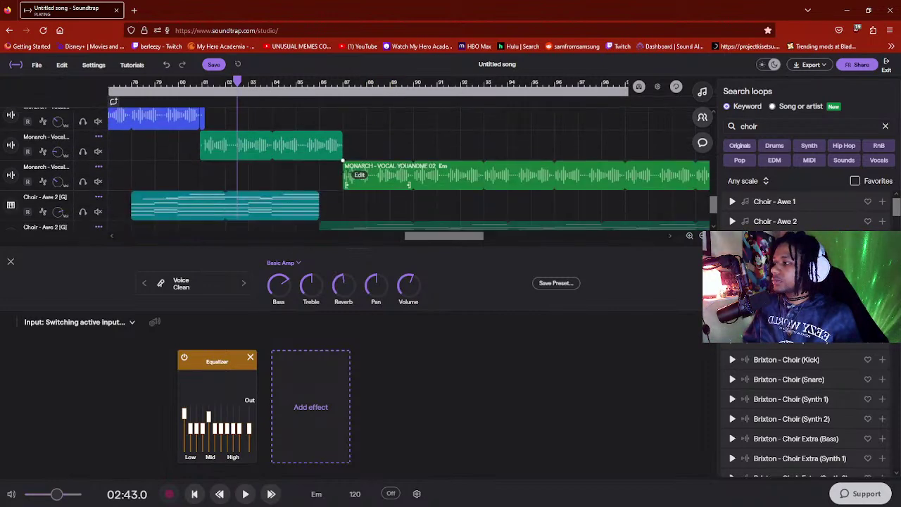
pyautogui.scroll(1, 328, 169)
pyautogui.scroll(-1, 328, 168)
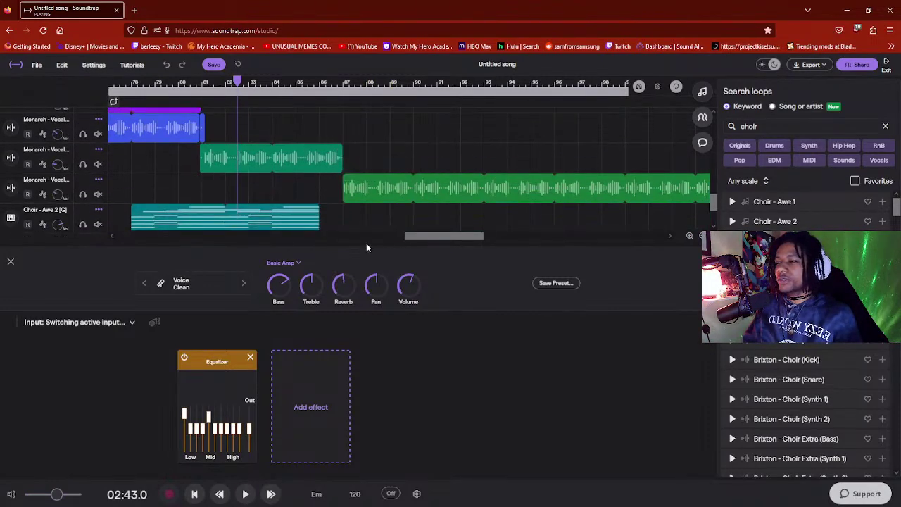
pyautogui.moveTo(358, 252); pyautogui.dragTo(344, 328)
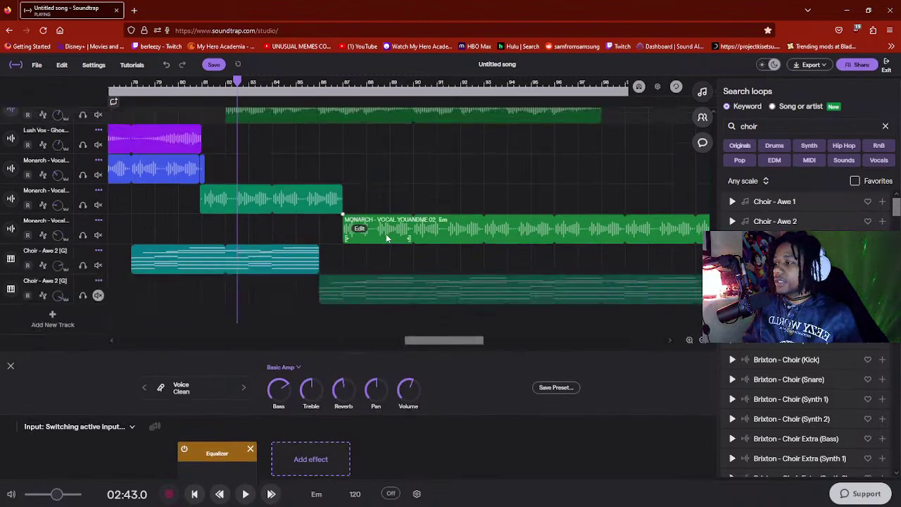
pyautogui.scroll(2, 386, 233)
pyautogui.scroll(-1, 362, 237)
pyautogui.press('space')
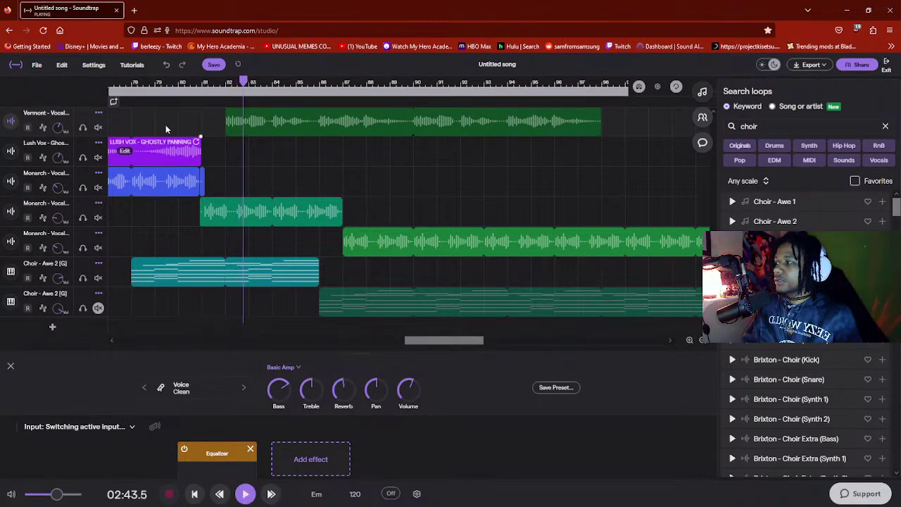
pyautogui.press('space')
pyautogui.click(111, 83)
pyautogui.moveTo(488, 239)
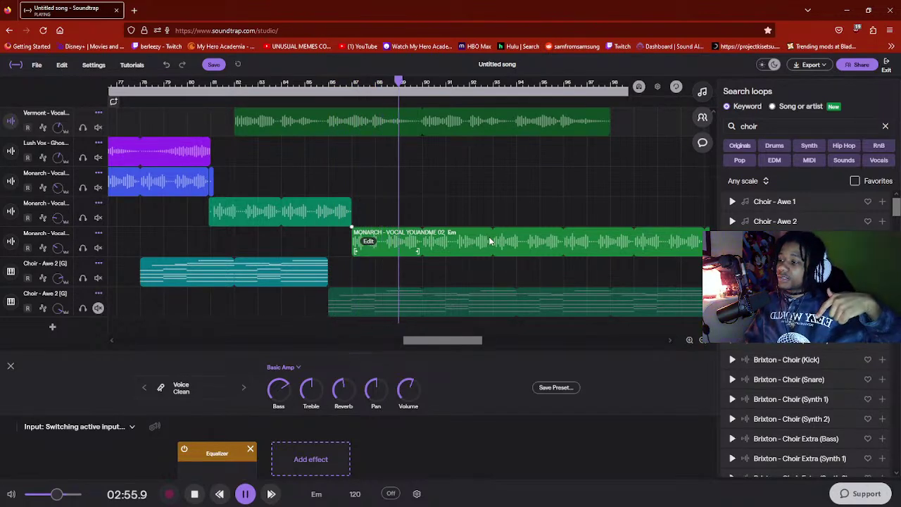
# - Move the later Choir - Awe 2 clip so it starts at bar 90, and unmute its track
pyautogui.press('space')
pyautogui.moveTo(454, 313); pyautogui.dragTo(546, 297)
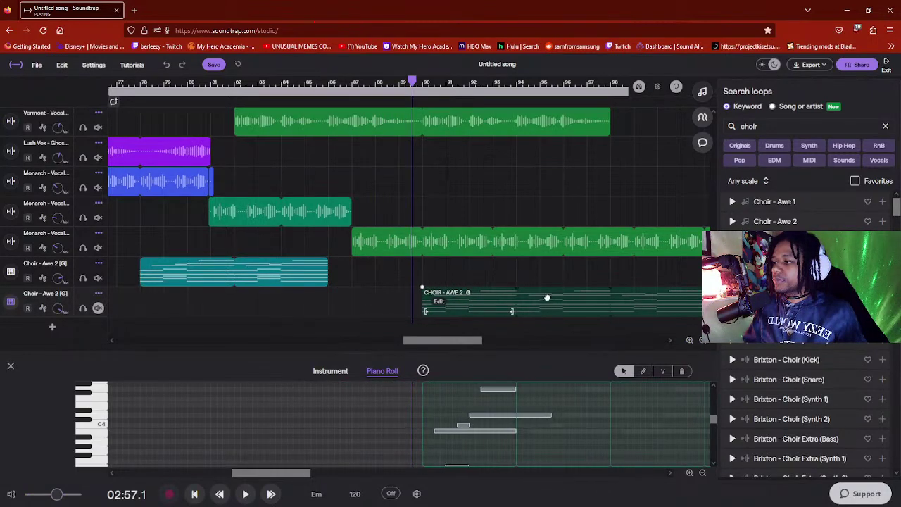
pyautogui.click(98, 308)
# - Listen from just before bar 90 to about bar 98 with the choir playing, reviewing where the vocal and beat clips end
pyautogui.press('space')
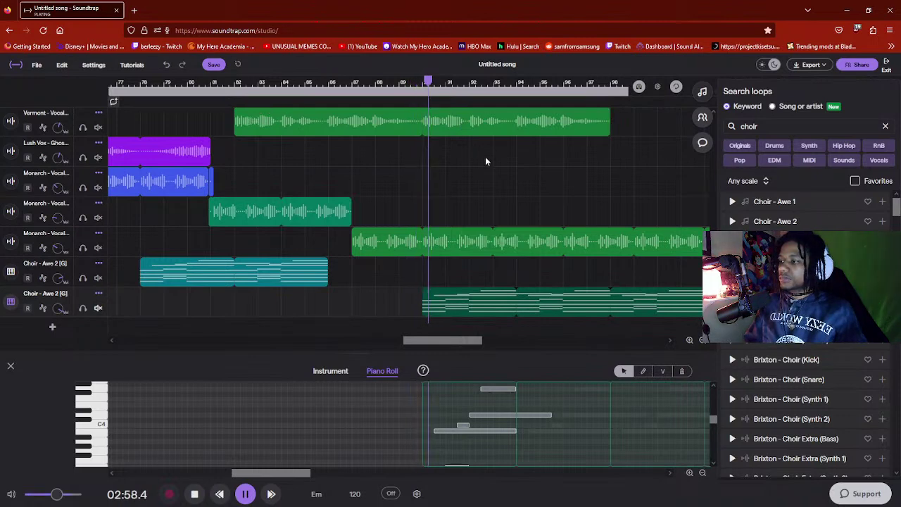
pyautogui.moveTo(470, 340); pyautogui.dragTo(511, 294)
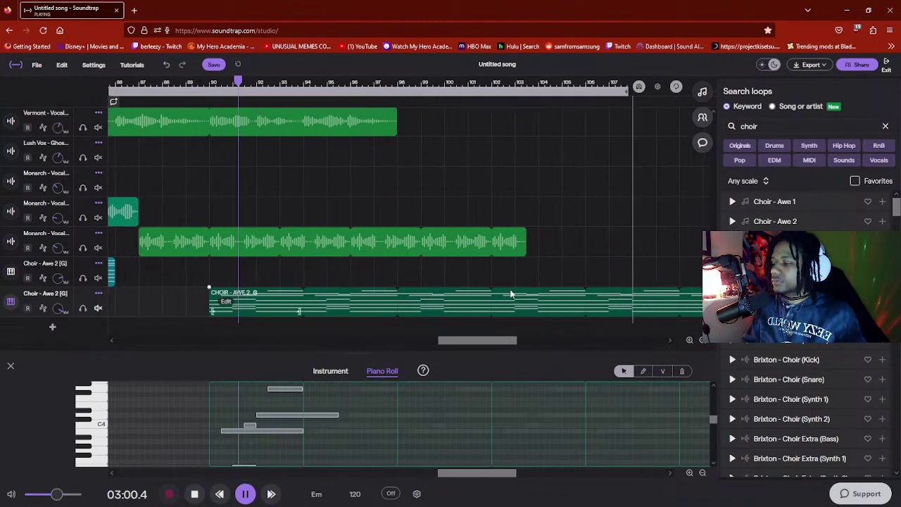
pyautogui.scroll(-1, 511, 294)
pyautogui.scroll(5, 510, 276)
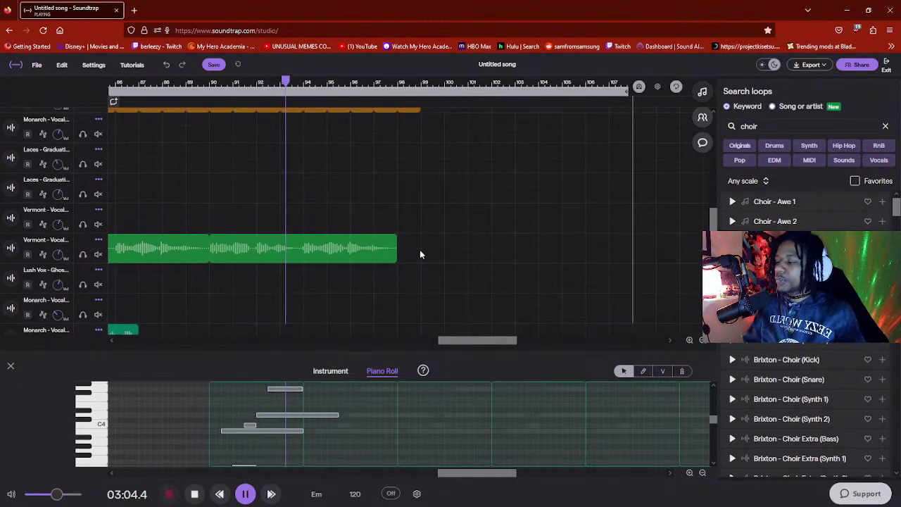
pyautogui.scroll(1, 420, 255)
pyautogui.scroll(-2, 420, 255)
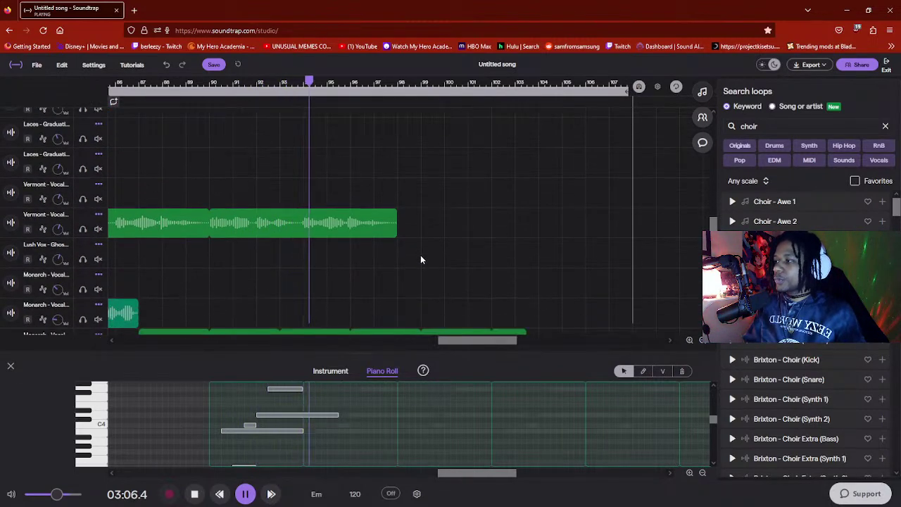
pyautogui.scroll(1, 420, 257)
pyautogui.scroll(-2, 420, 257)
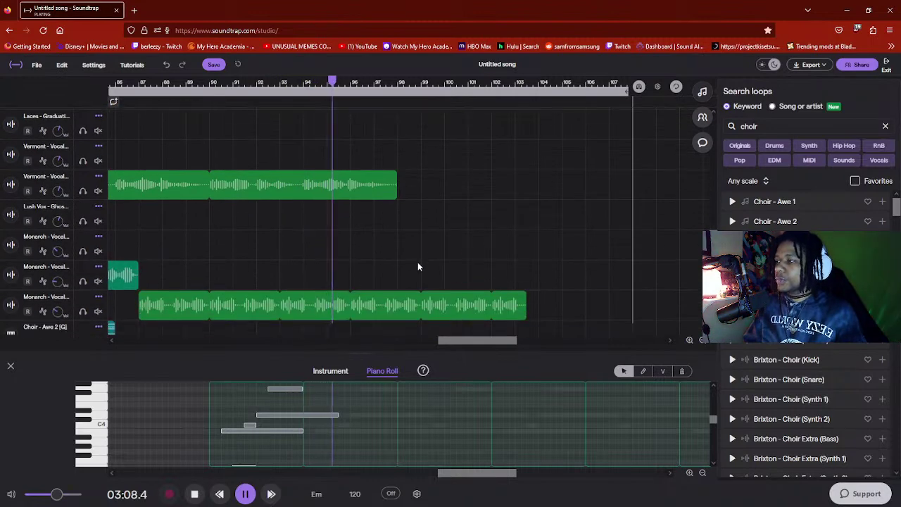
pyautogui.scroll(-2, 417, 266)
pyautogui.scroll(4, 417, 266)
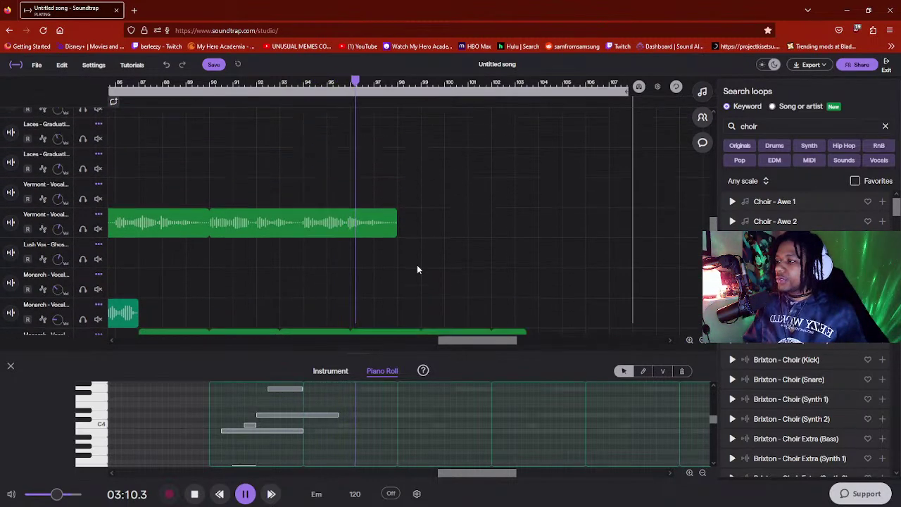
pyautogui.scroll(2, 416, 268)
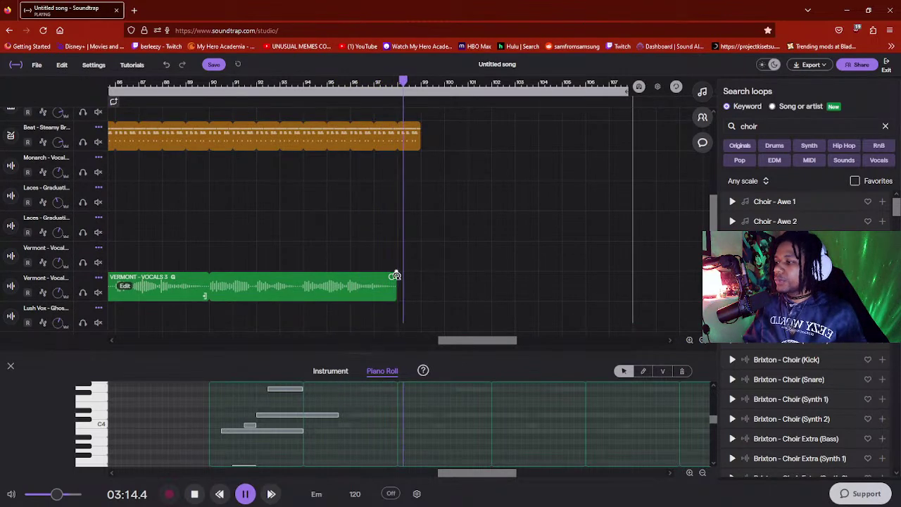
# - Extend the looped Beat - Steamy Break clip to bar 107
pyautogui.press('space')
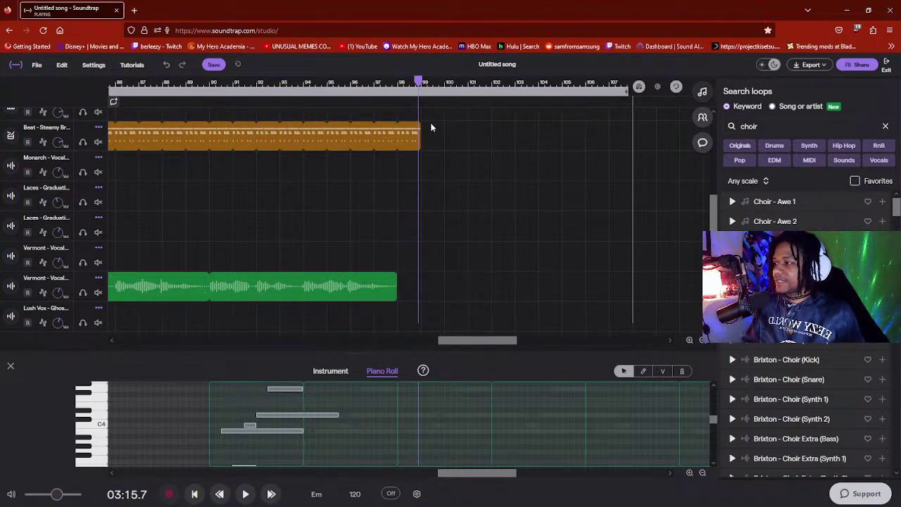
pyautogui.moveTo(416, 124); pyautogui.dragTo(575, 126)
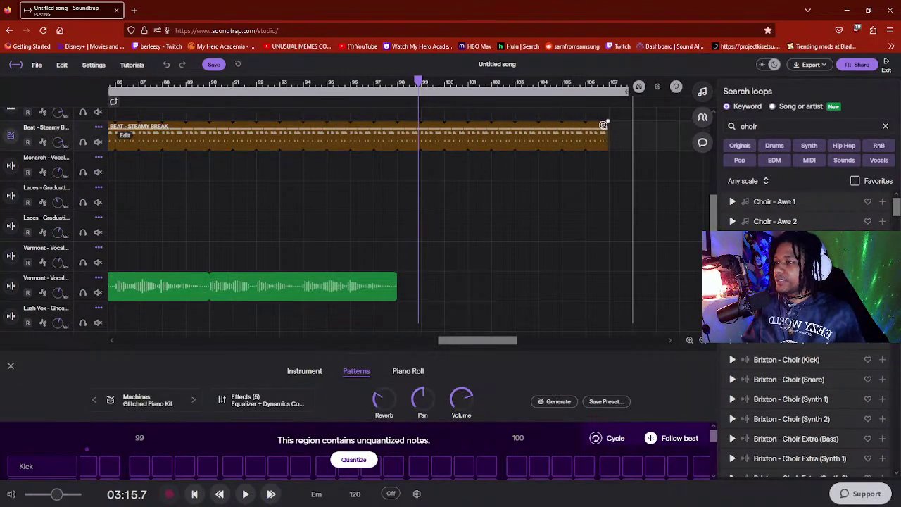
pyautogui.scroll(-3, 518, 233)
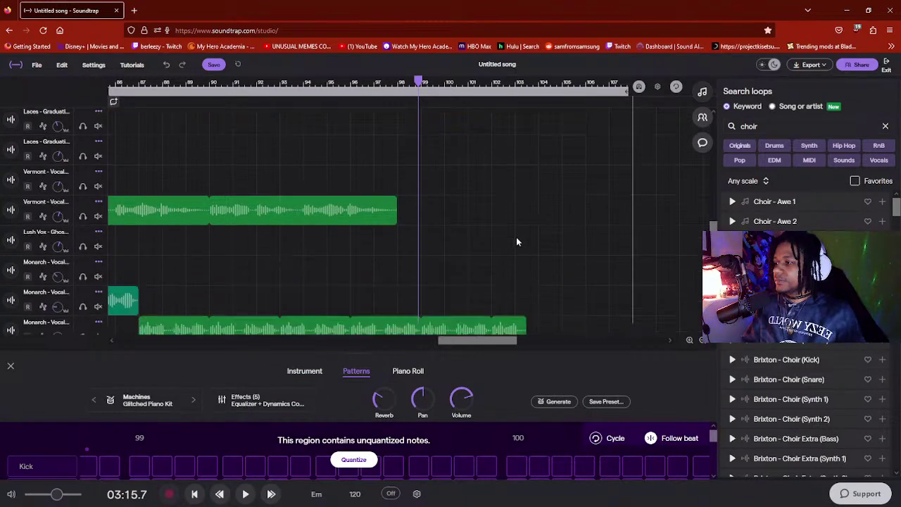
# - Play on briefly from bar 99 and extend the last looped Monarch vocal clip to bar 108
pyautogui.press('space')
pyautogui.scroll(-2, 493, 278)
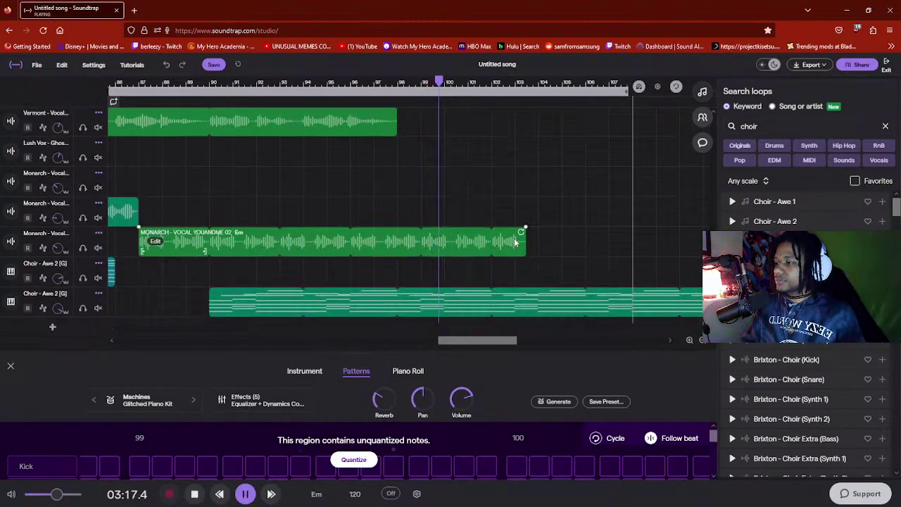
pyautogui.press('space')
pyautogui.moveTo(524, 231); pyautogui.dragTo(622, 229)
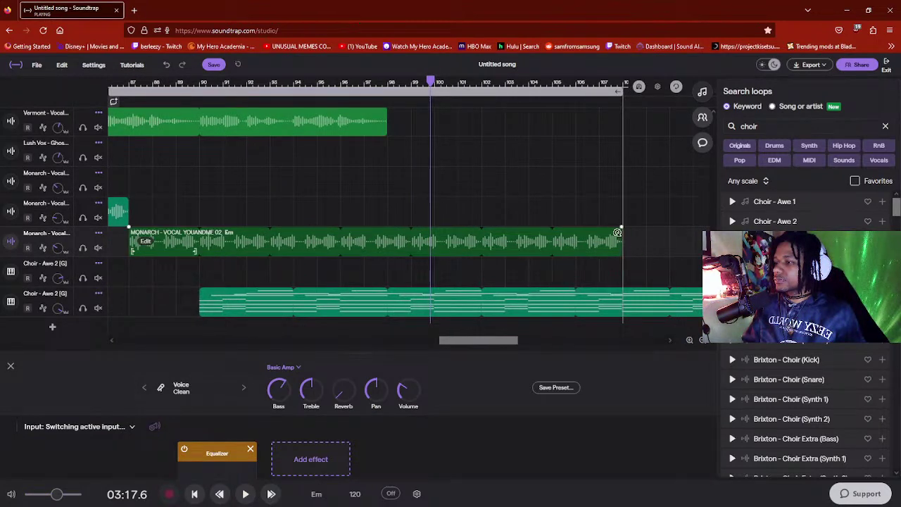
# - Compare where the vocal and choir clips end, and listen on from about bar 100
pyautogui.scroll(1, 587, 192)
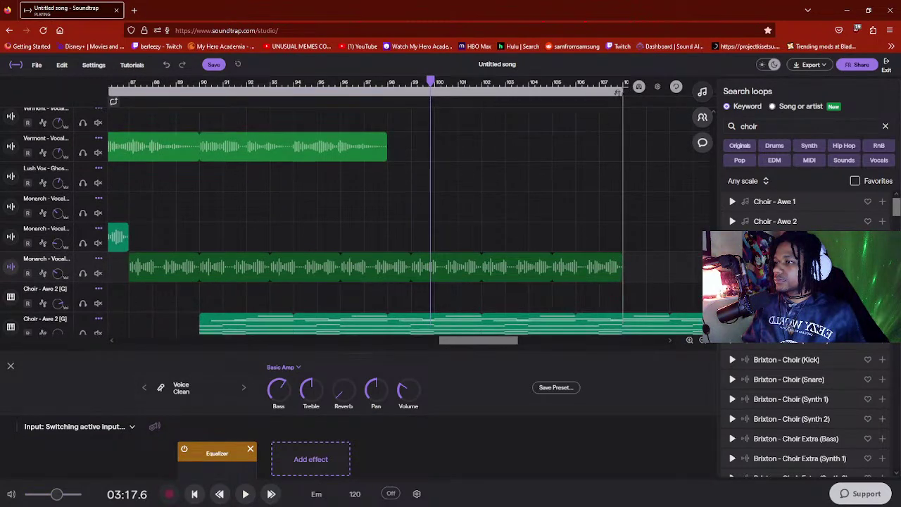
pyautogui.hscroll(5, 491, 312)
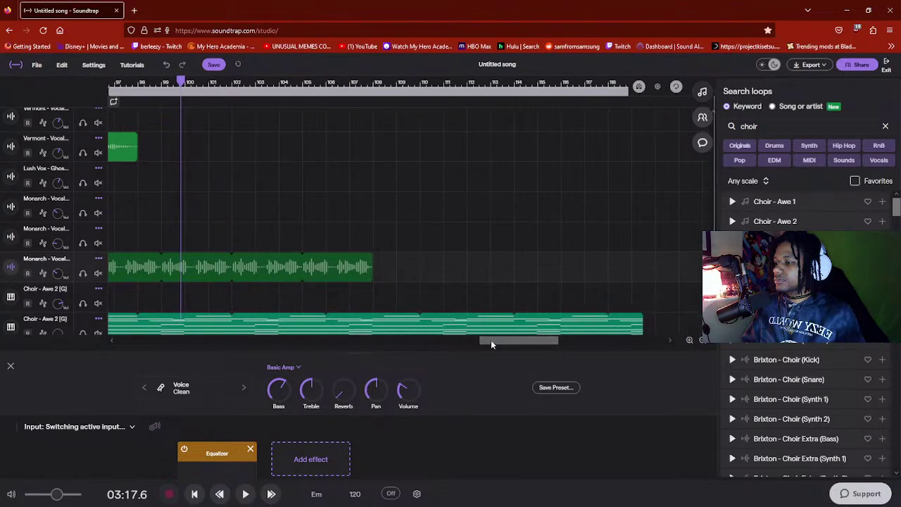
pyautogui.hscroll(-10, 490, 340)
pyautogui.scroll(1, 490, 340)
pyautogui.press('space')
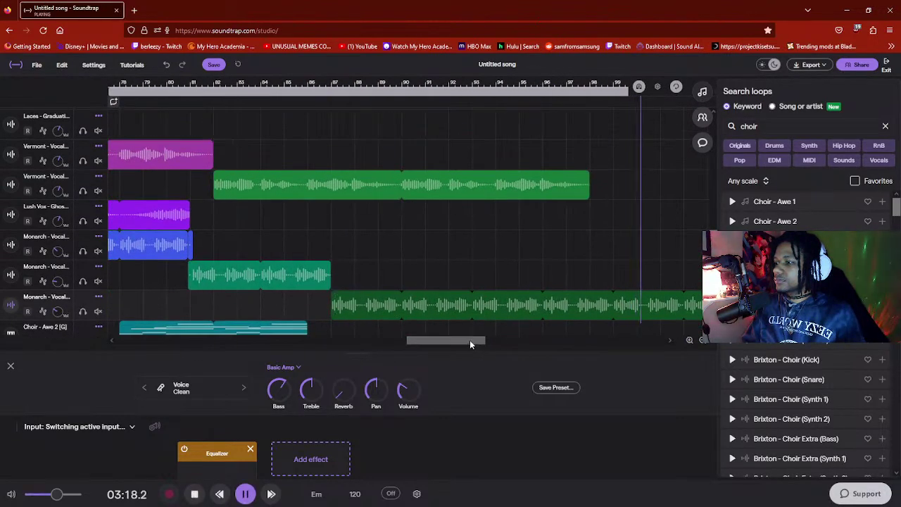
pyautogui.hscroll(5, 469, 340)
pyautogui.scroll(-2, 539, 268)
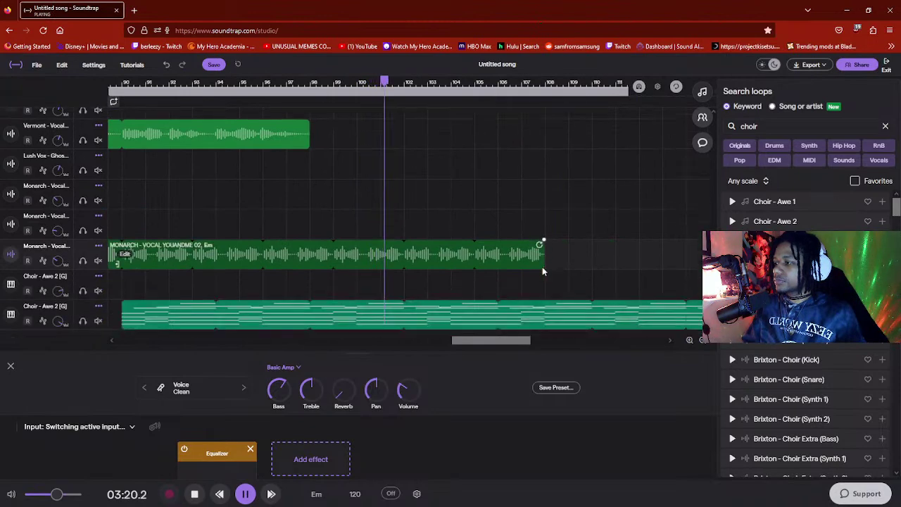
pyautogui.scroll(-1, 542, 268)
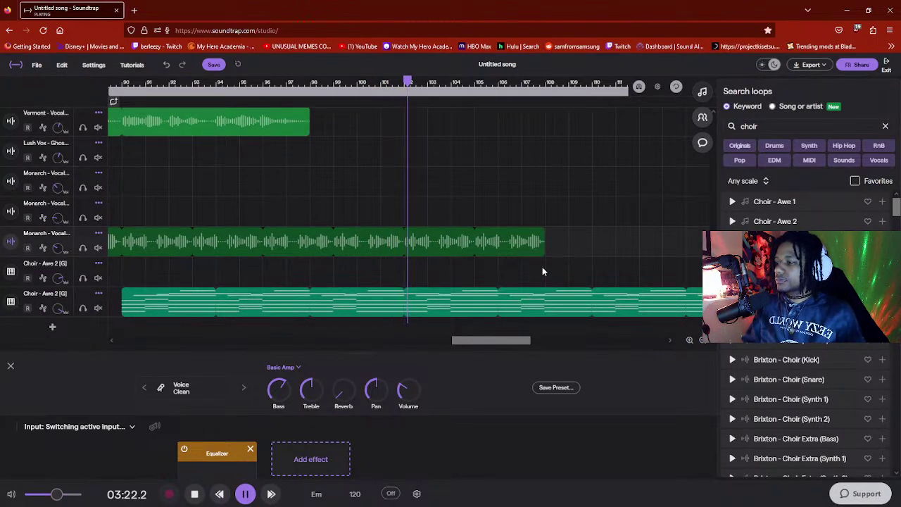
# - Listen to the song's ending while checking the vocal tracks, and stop playback just past bar 108, after the last Monarch vocal region
pyautogui.scroll(3, 542, 269)
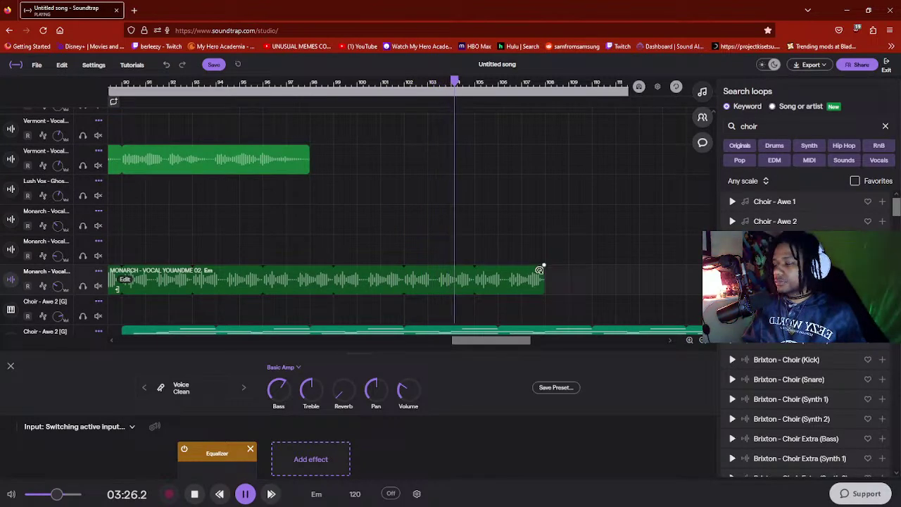
pyautogui.scroll(1, 539, 270)
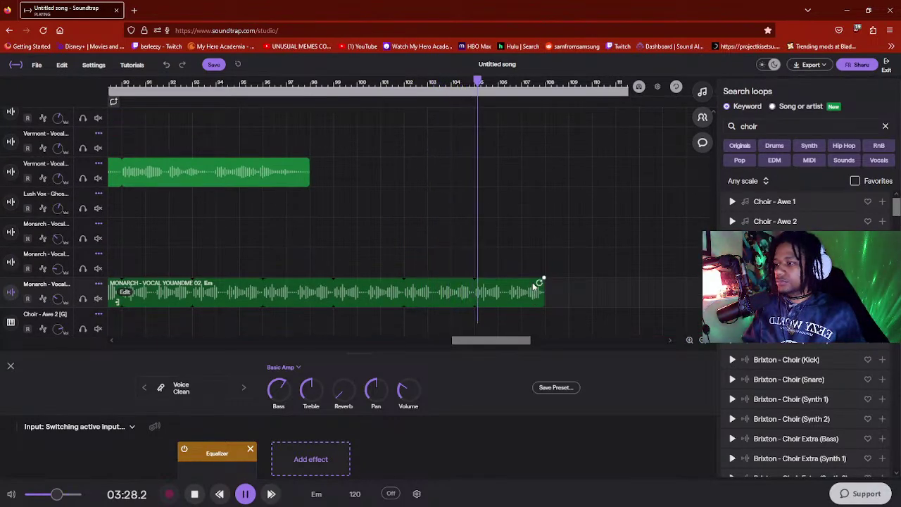
pyautogui.scroll(3, 533, 285)
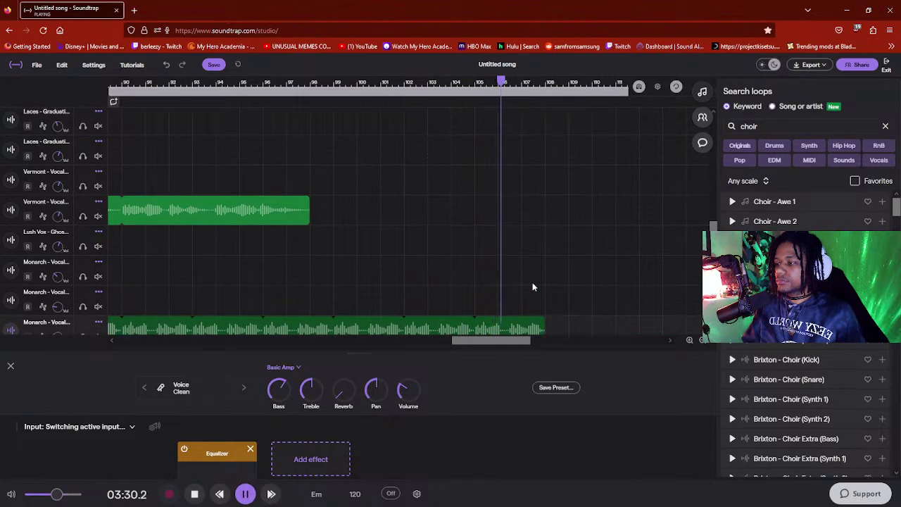
pyautogui.scroll(-2, 532, 285)
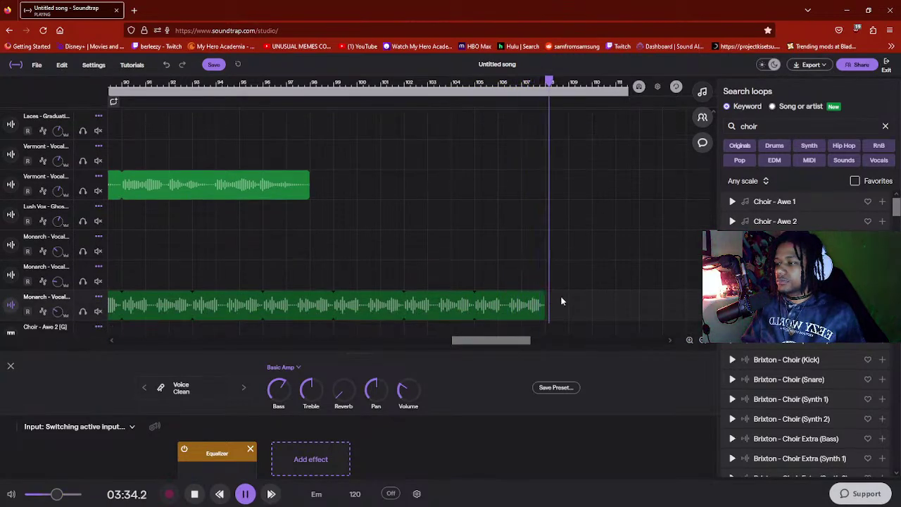
pyautogui.click(543, 302)
pyautogui.press('space')
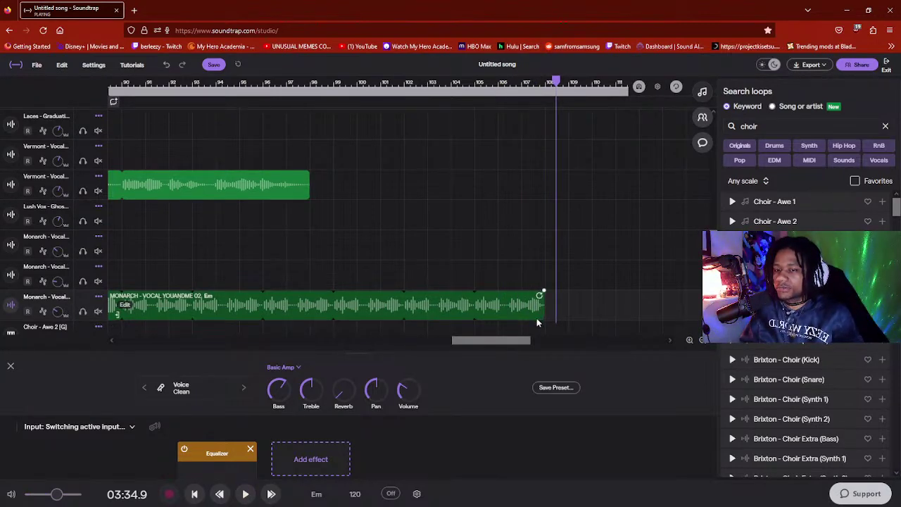
pyautogui.click(536, 323)
# - Browse the loops found for "choir" and preview Beat - Feelsy 01
pyautogui.scroll(-3, 809, 338)
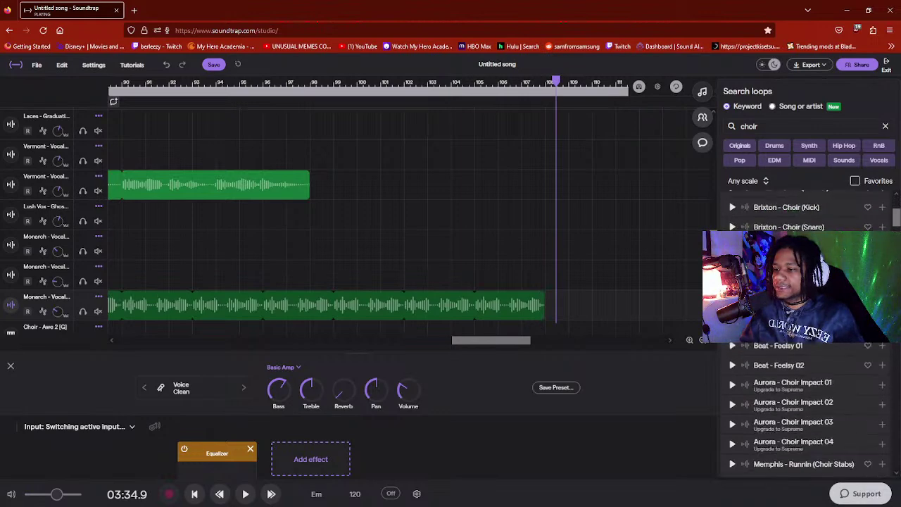
pyautogui.scroll(-2, 809, 338)
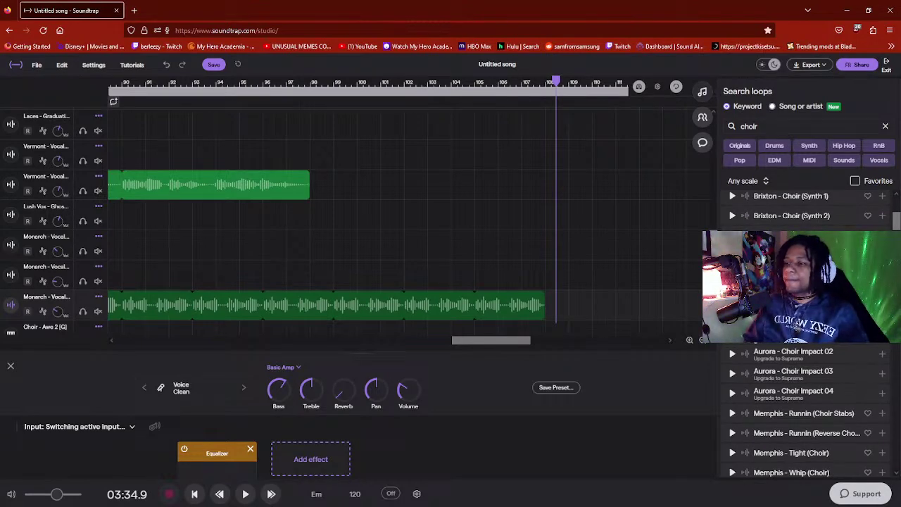
pyautogui.scroll(4, 809, 338)
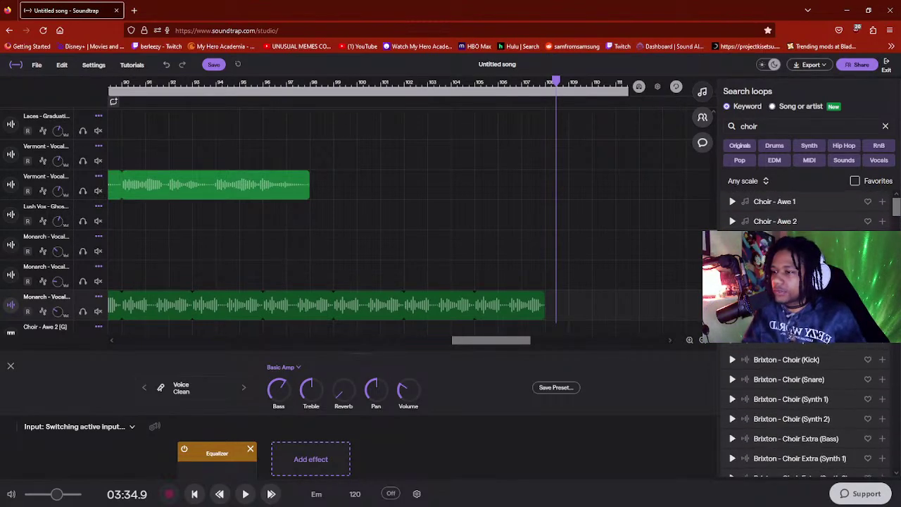
pyautogui.scroll(-4, 822, 358)
pyautogui.scroll(1, 752, 359)
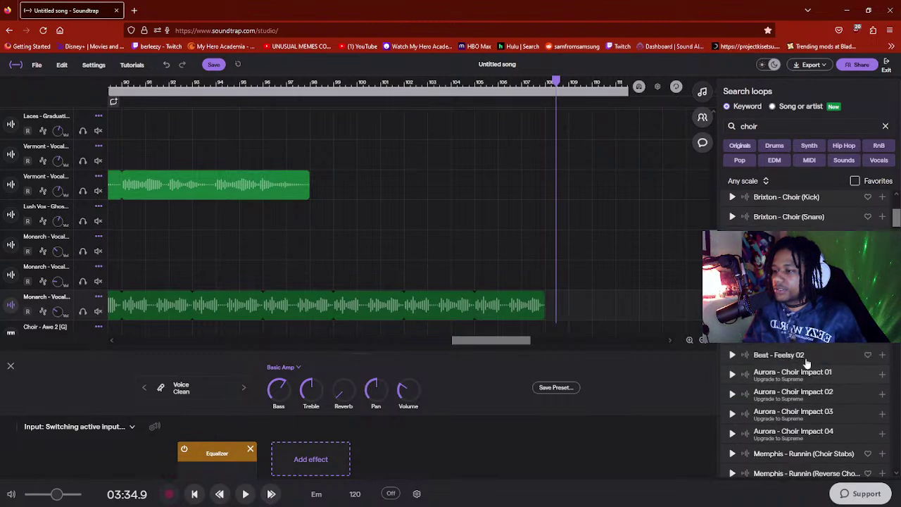
pyautogui.scroll(-1, 454, 247)
pyautogui.scroll(1, 439, 221)
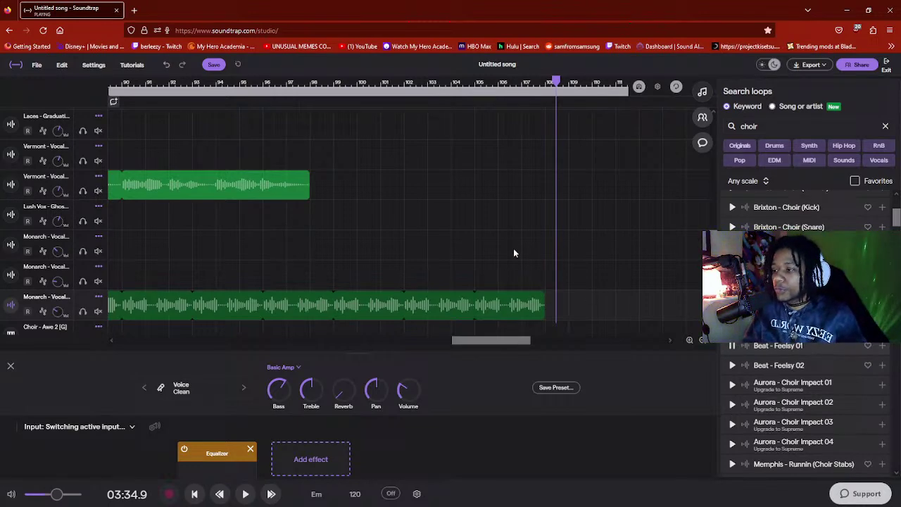
# - Play the arrangement from about bar 95 and check which tracks sound leading up to bar 98
pyautogui.click(244, 87)
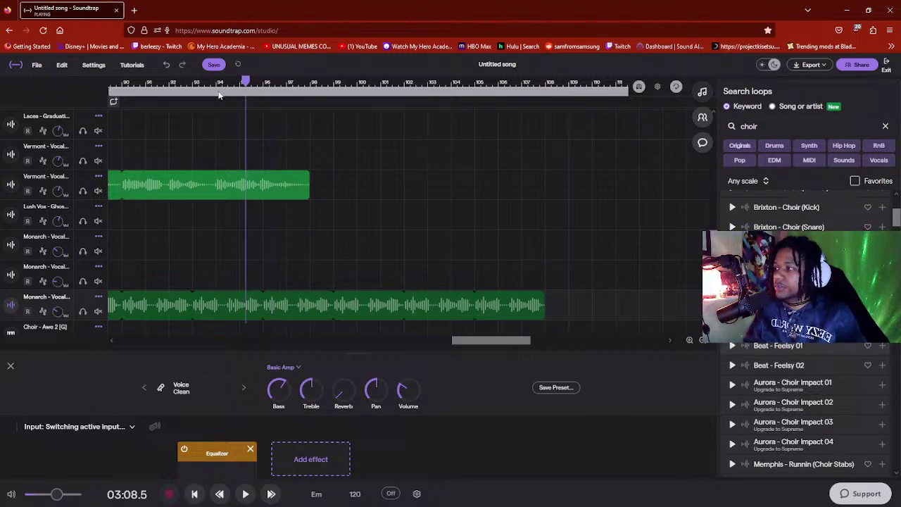
pyautogui.scroll(3, 321, 175)
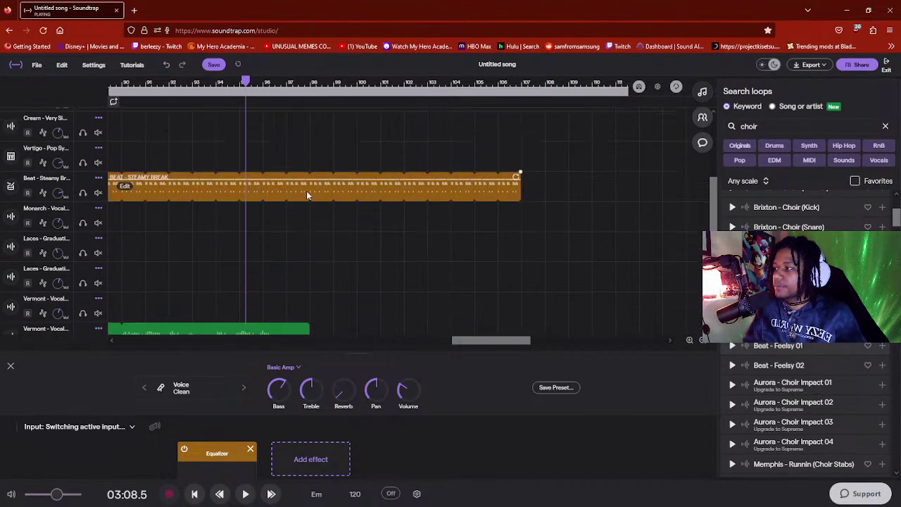
pyautogui.click(247, 312)
pyautogui.press('space')
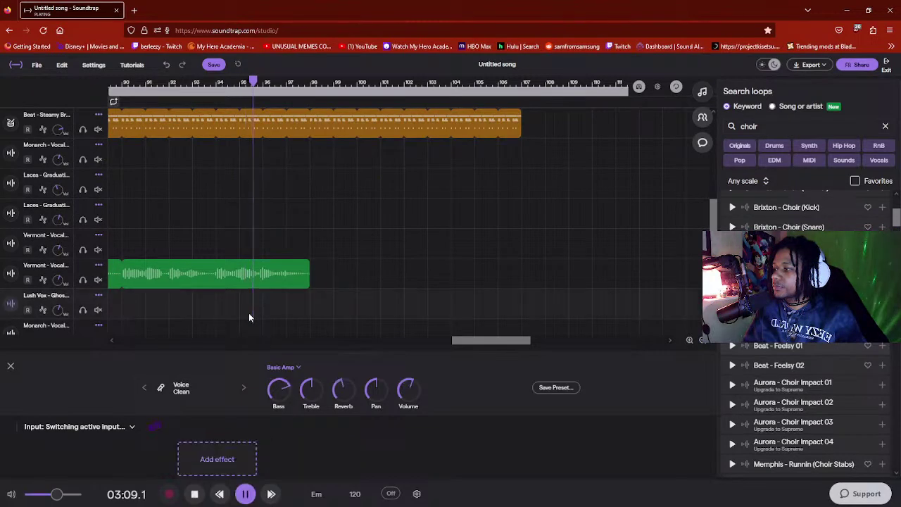
pyautogui.scroll(-3, 428, 302)
pyautogui.scroll(-1, 467, 264)
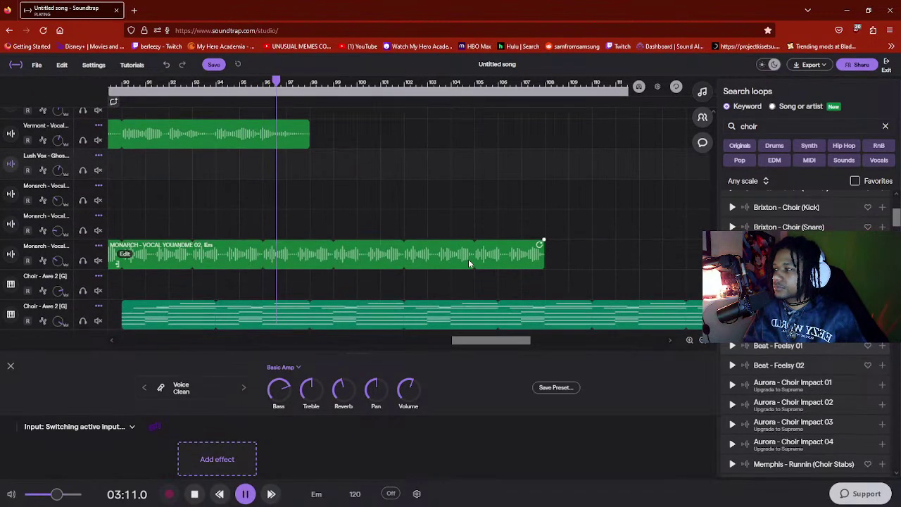
pyautogui.scroll(-1, 424, 210)
pyautogui.scroll(1, 425, 211)
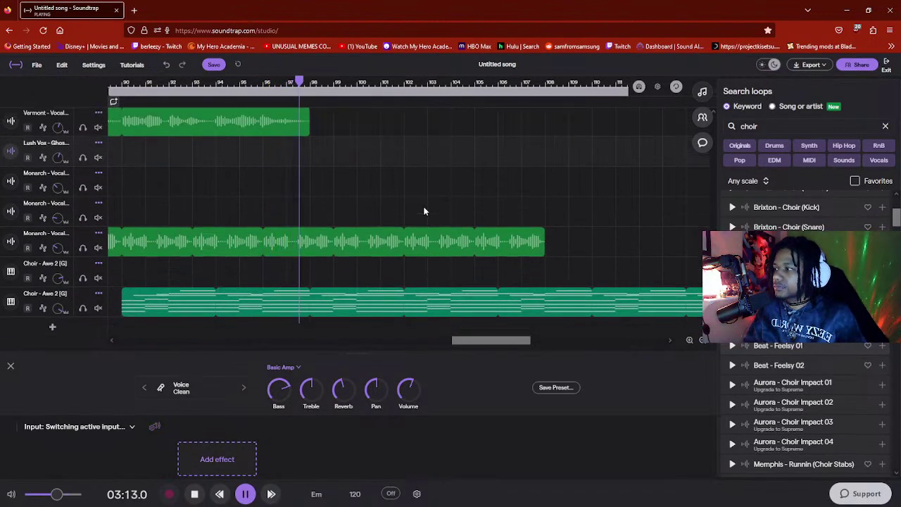
# - Add the Beat - Feelsy 01 loop on a new track below the choir tracks, starting at bar 98
pyautogui.scroll(-1, 417, 236)
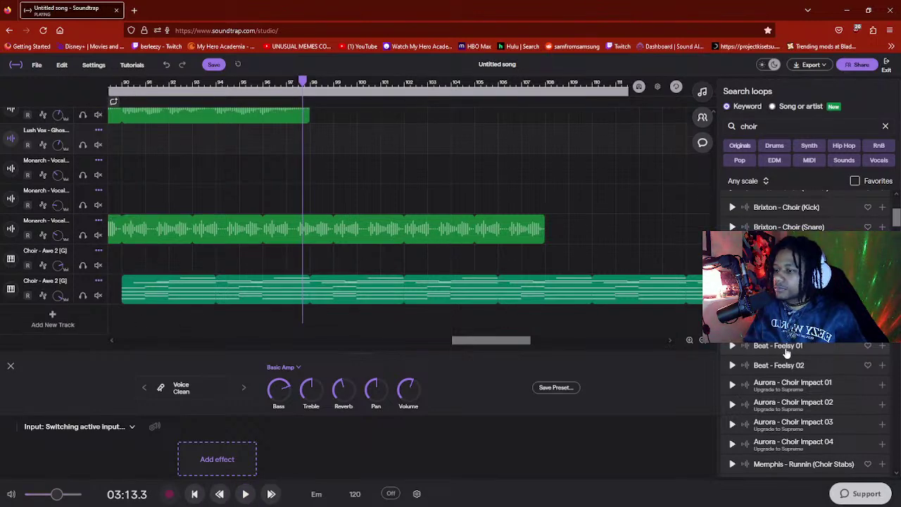
pyautogui.click(322, 352)
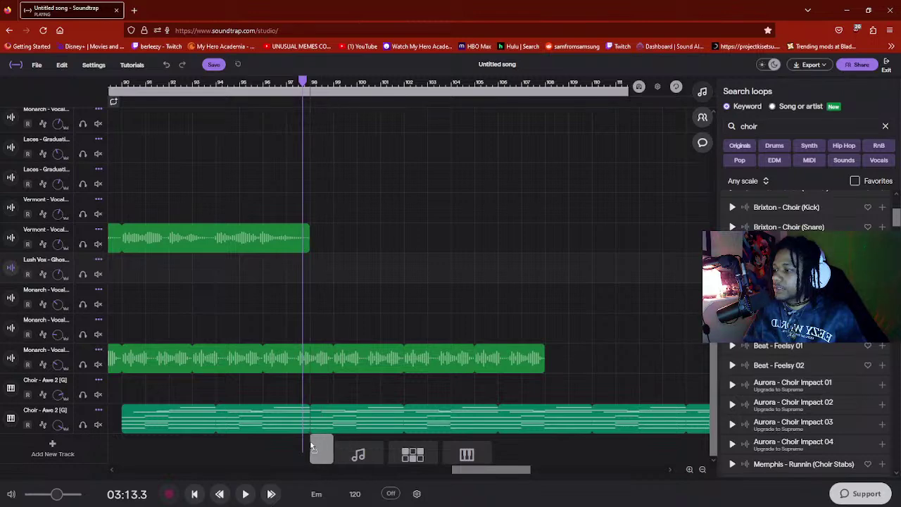
pyautogui.moveTo(307, 446); pyautogui.dragTo(310, 443)
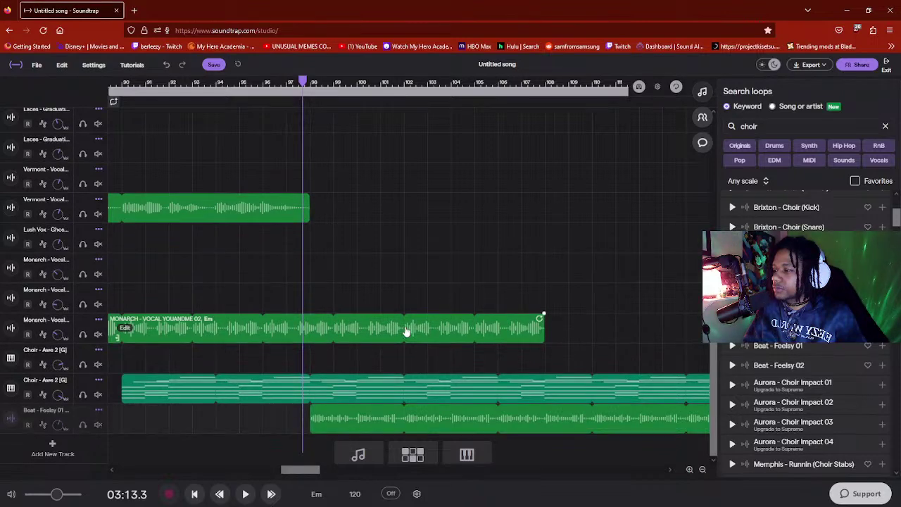
# - Play back from just before bar 96 and lower the volume of the Beat - Feelsy 01 track
pyautogui.moveTo(299, 86); pyautogui.dragTo(252, 91)
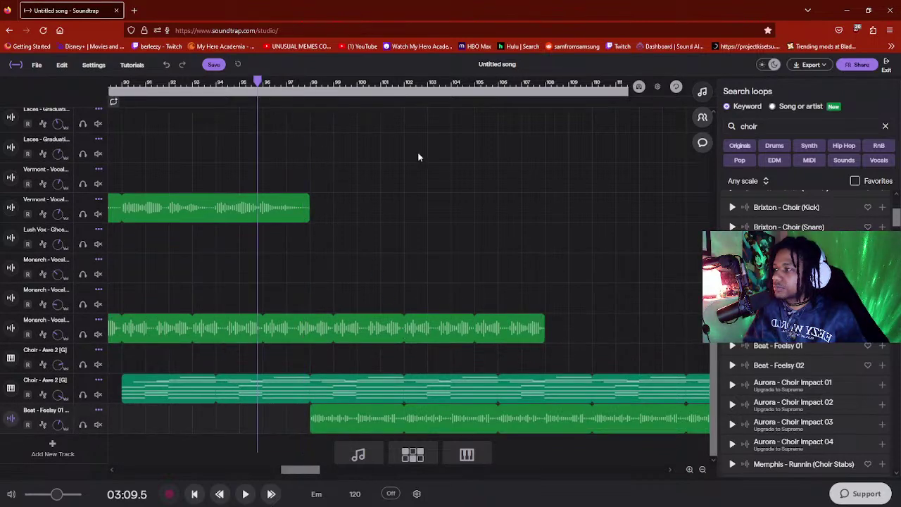
pyautogui.press('space')
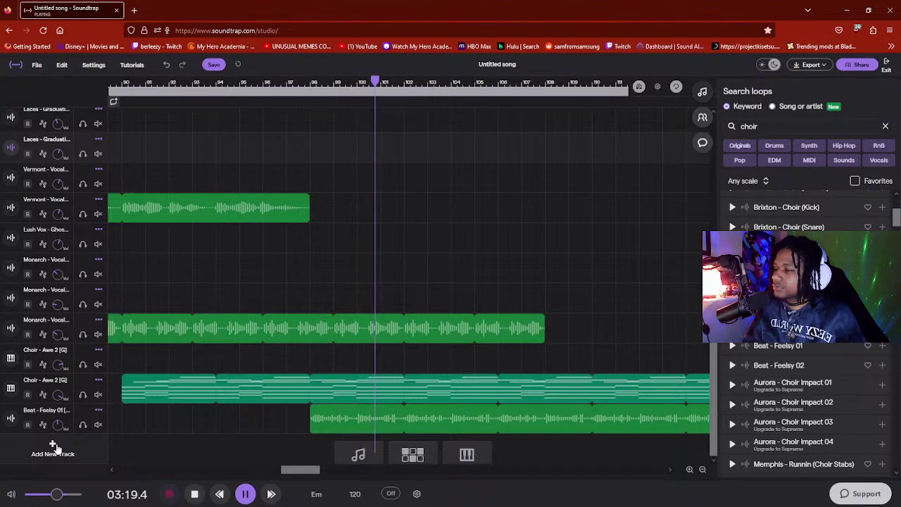
pyautogui.moveTo(58, 424)
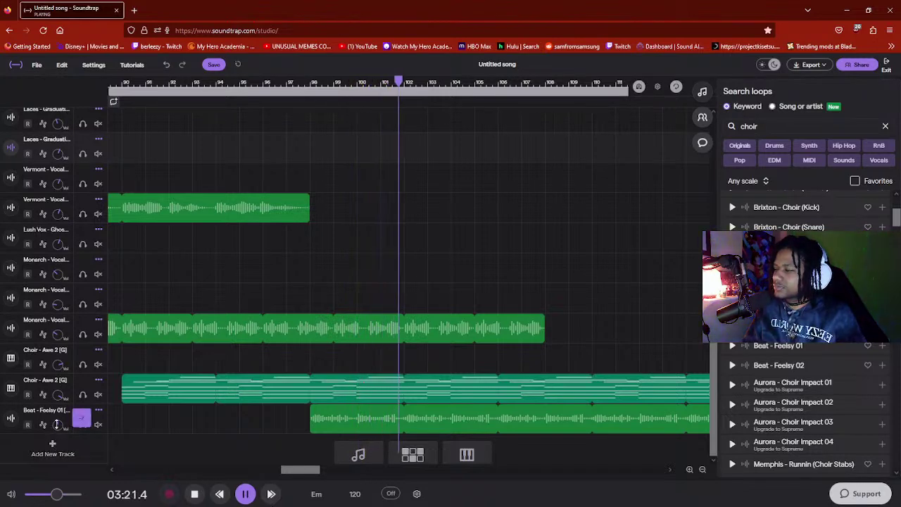
pyautogui.press('space')
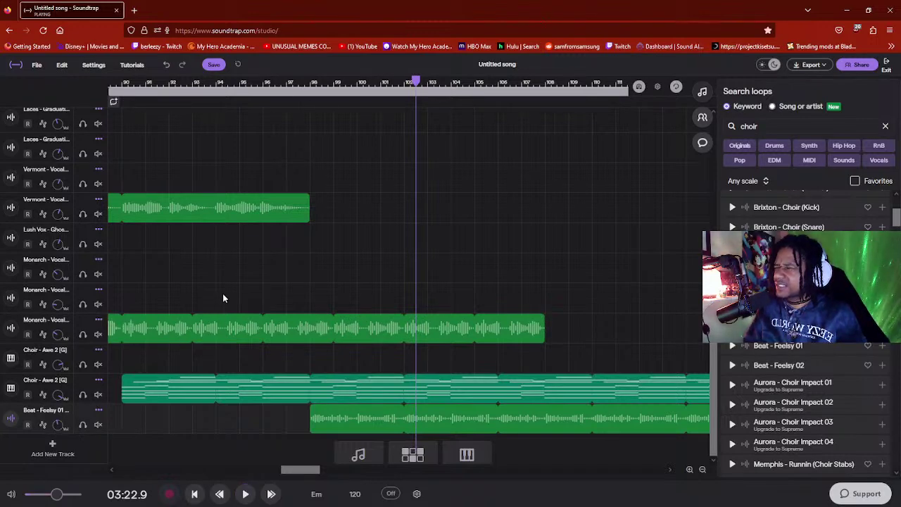
# - Listen to the arrangement from bar 98 to about bar 109 and inspect the Steamy Break beat region
pyautogui.click(311, 82)
pyautogui.press('space')
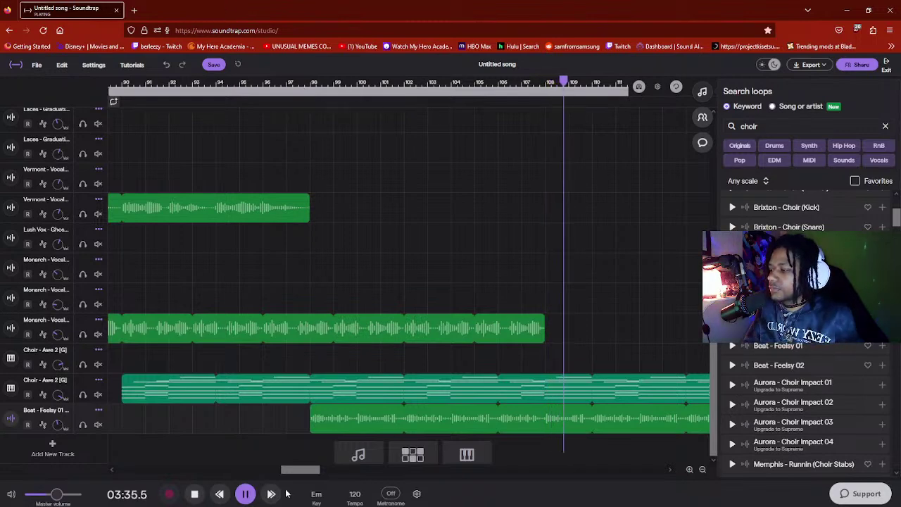
pyautogui.press('space')
pyautogui.scroll(3, 483, 257)
pyautogui.scroll(1, 470, 207)
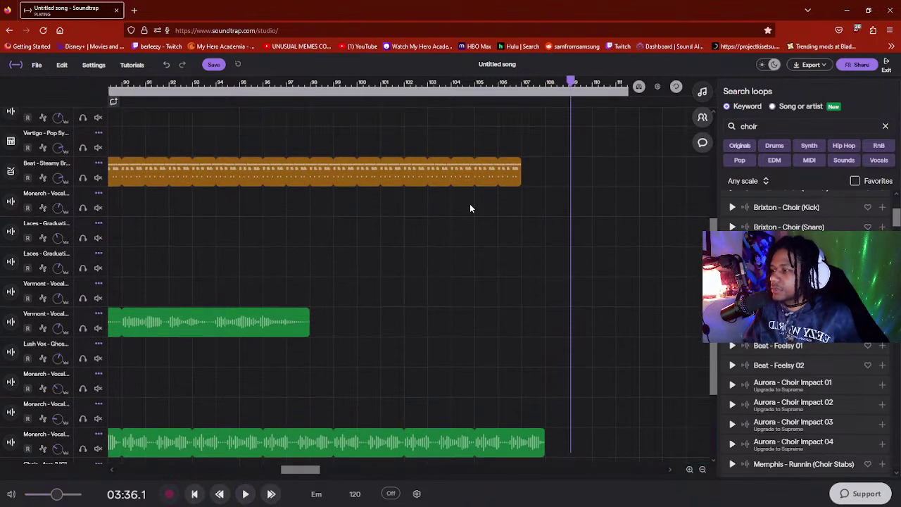
pyautogui.scroll(-2, 465, 205)
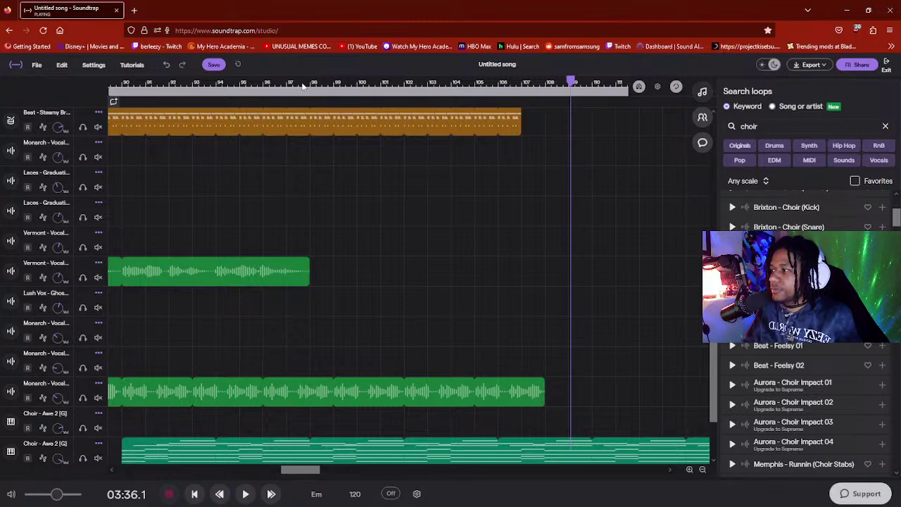
# - Replay the transition from about bar 96 past bar 98, and stop with the playhead returned to just before bar 98
pyautogui.click(274, 83)
pyautogui.press('space')
pyautogui.scroll(-2, 465, 218)
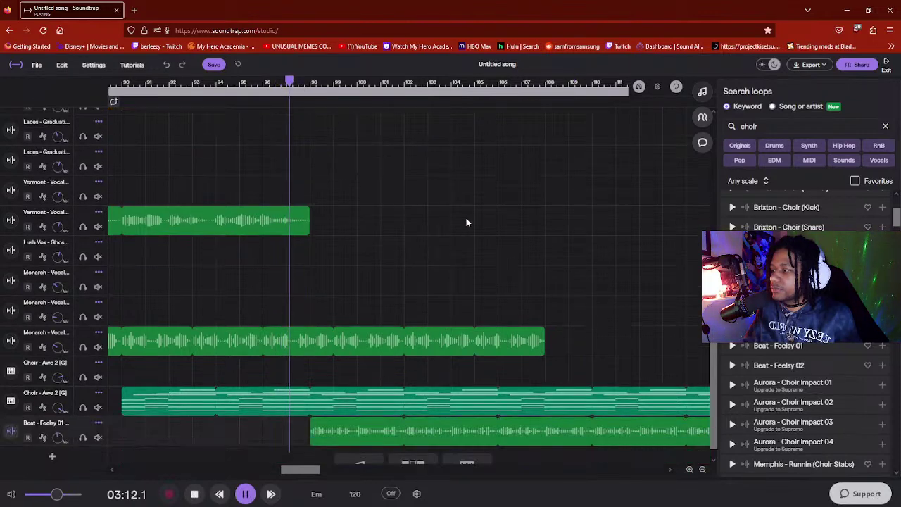
pyautogui.scroll(1, 465, 221)
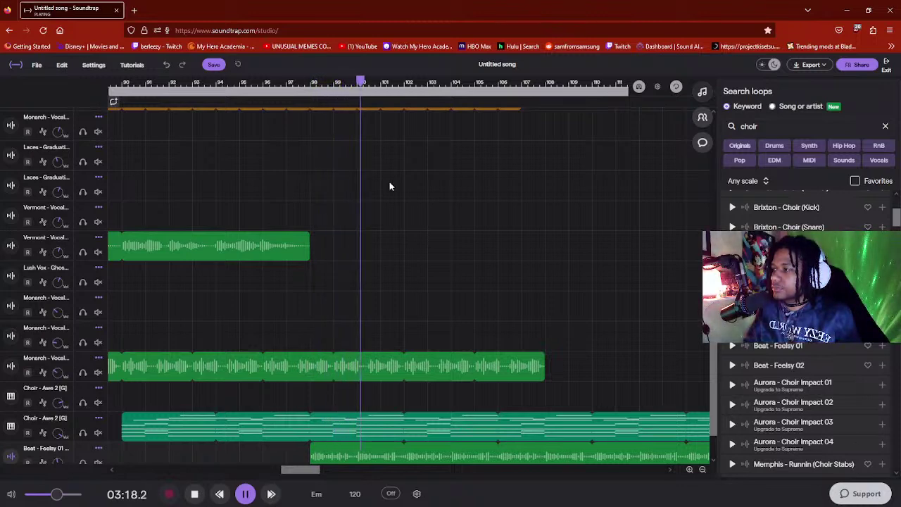
pyautogui.click(305, 82)
pyautogui.press('space')
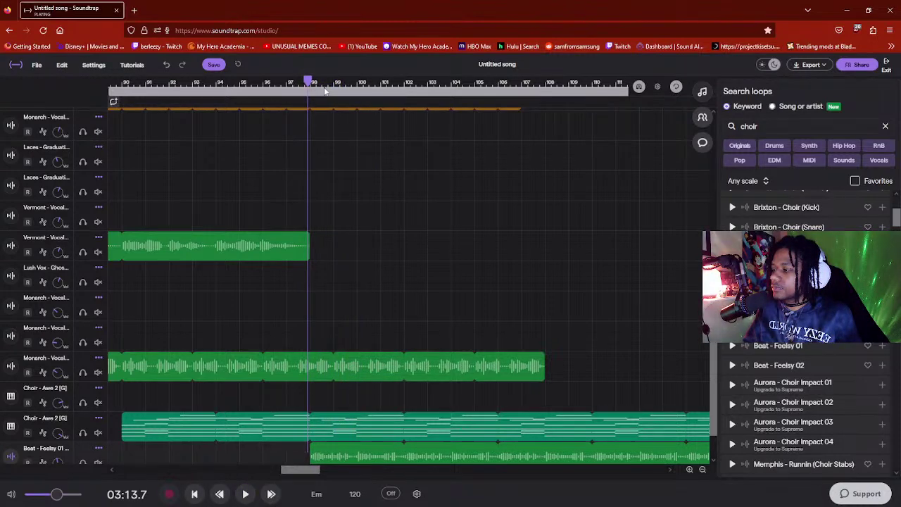
# - Align the playhead exactly with bar 98 and duplicate the Beat - Steamy Break track
pyautogui.scroll(1, 334, 129)
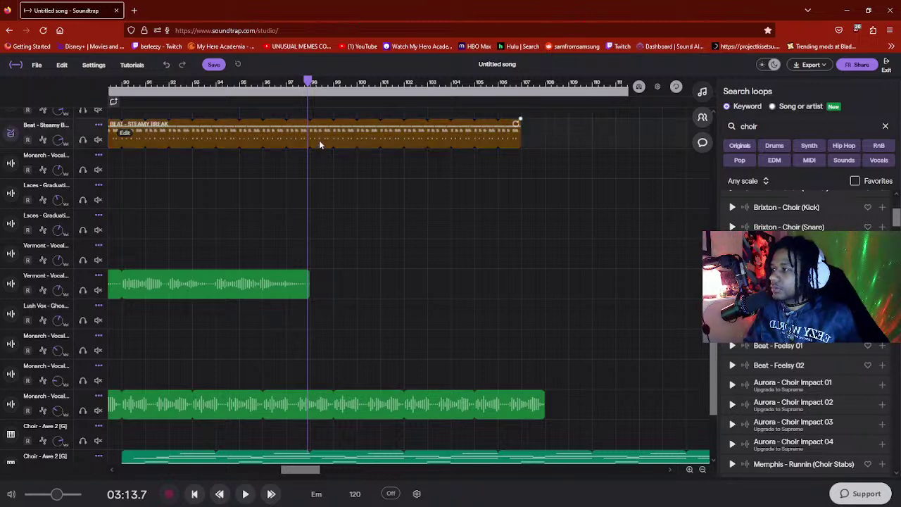
pyautogui.click(309, 81)
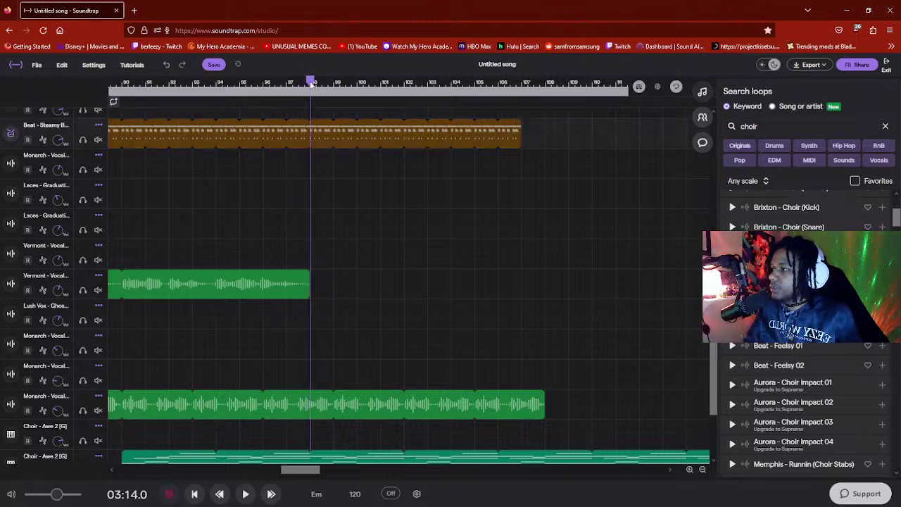
pyautogui.click(98, 125)
pyautogui.click(128, 153)
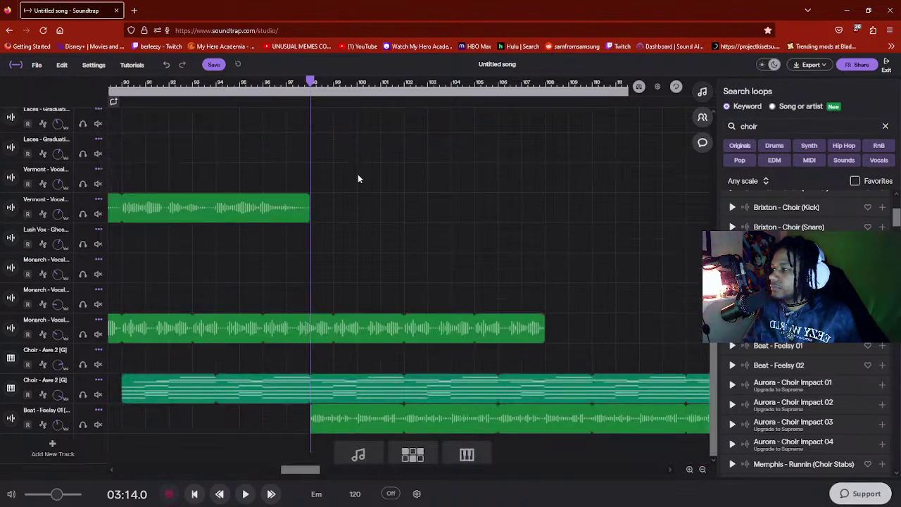
# - Split both Steamy Break regions at bar 98, deleting the duplicate's part before it and the original's part after it
pyautogui.scroll(3, 358, 179)
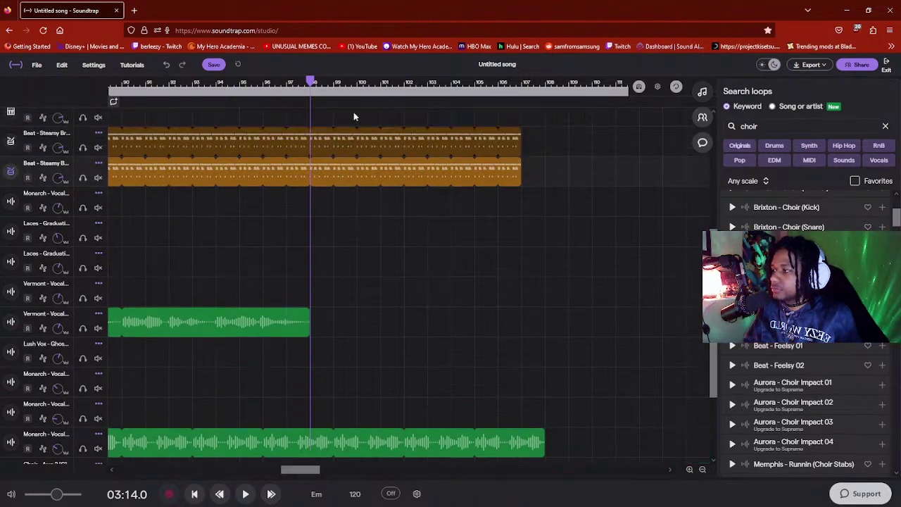
pyautogui.moveTo(354, 112); pyautogui.dragTo(325, 204)
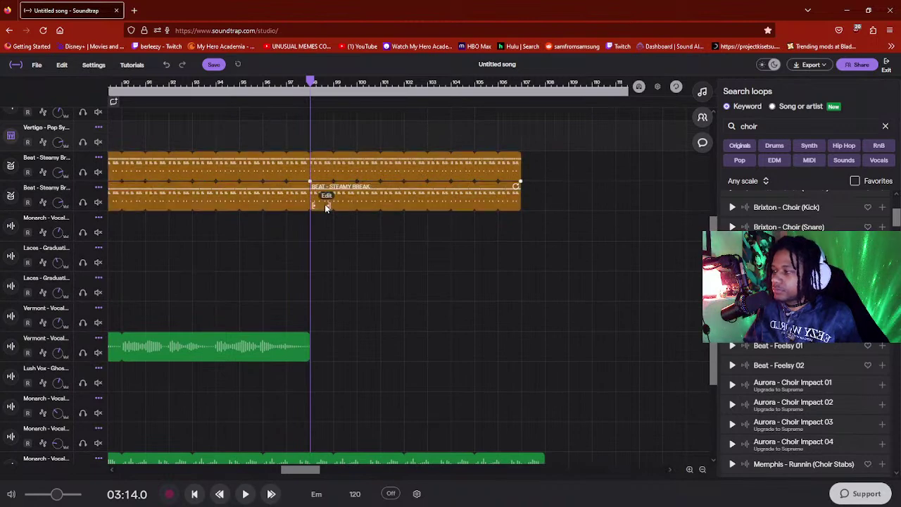
pyautogui.press('Delete')
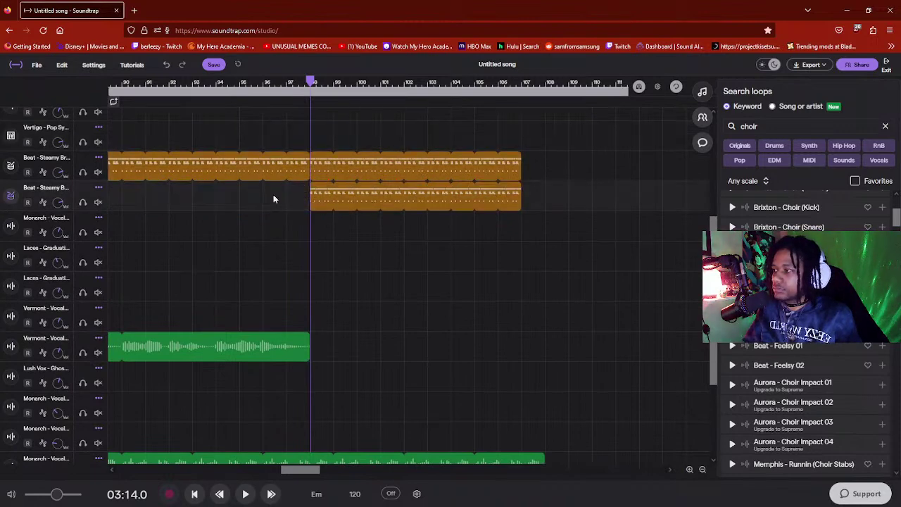
pyautogui.click(394, 169)
pyautogui.press('Delete')
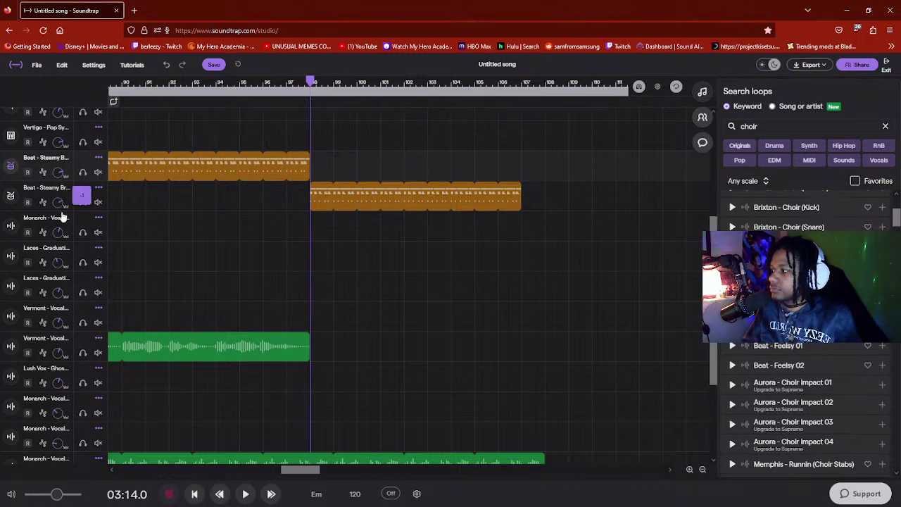
# - Play from just before bar 98 while lowering the duplicated Steamy Break track's volume to about -9, and stop playback
pyautogui.click(298, 83)
pyautogui.press('space')
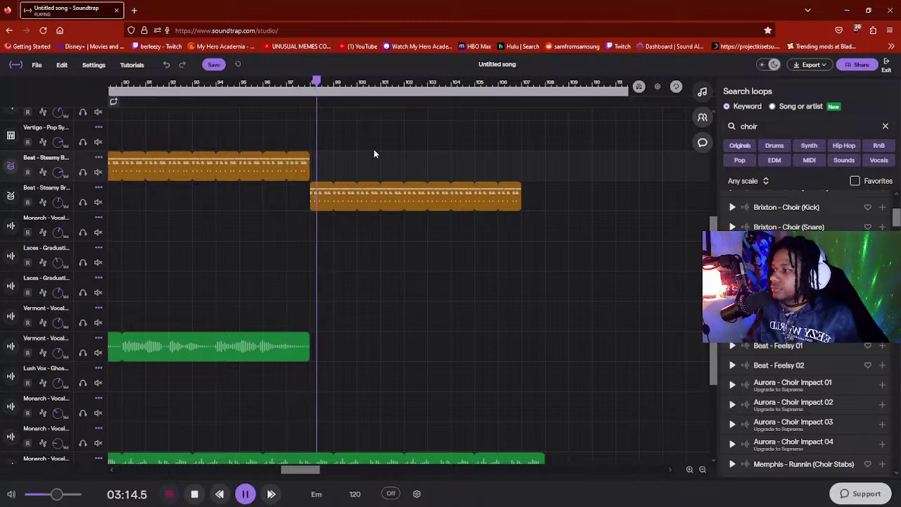
pyautogui.scroll(-1, 394, 169)
pyautogui.moveTo(58, 177)
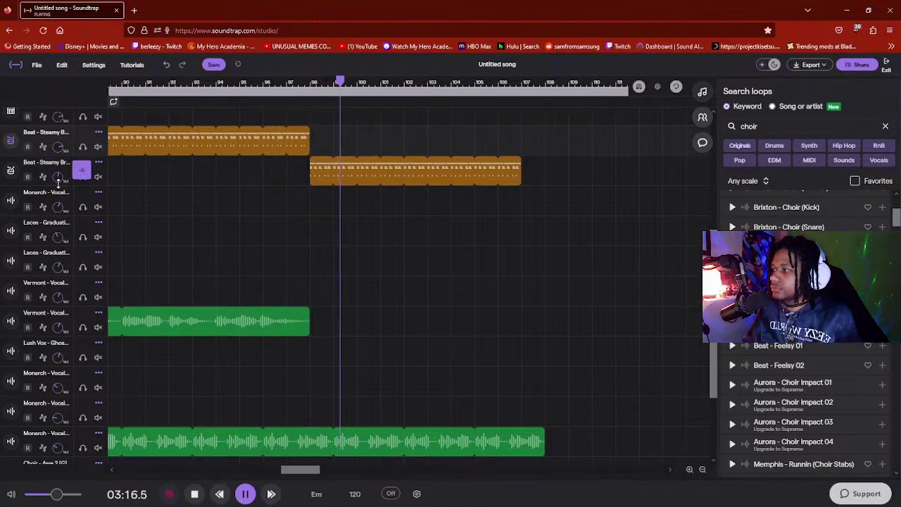
pyautogui.moveTo(59, 181); pyautogui.dragTo(61, 202)
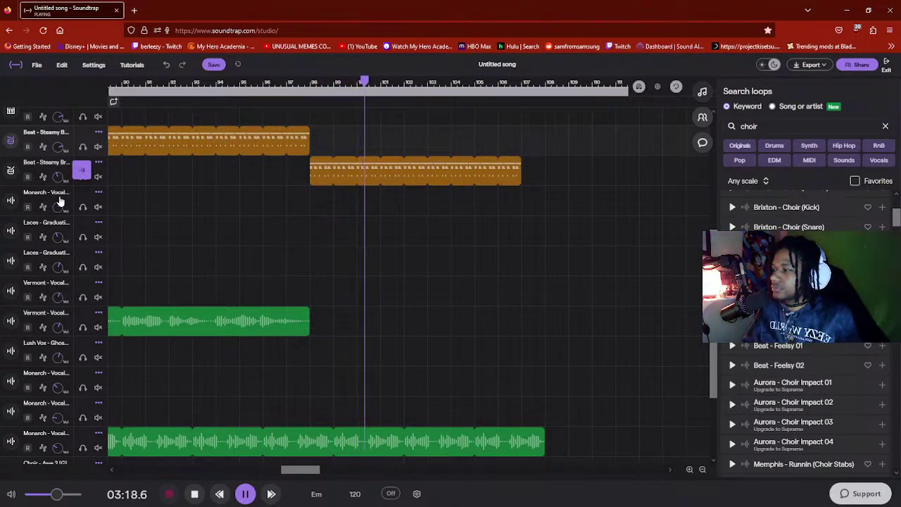
pyautogui.press('space')
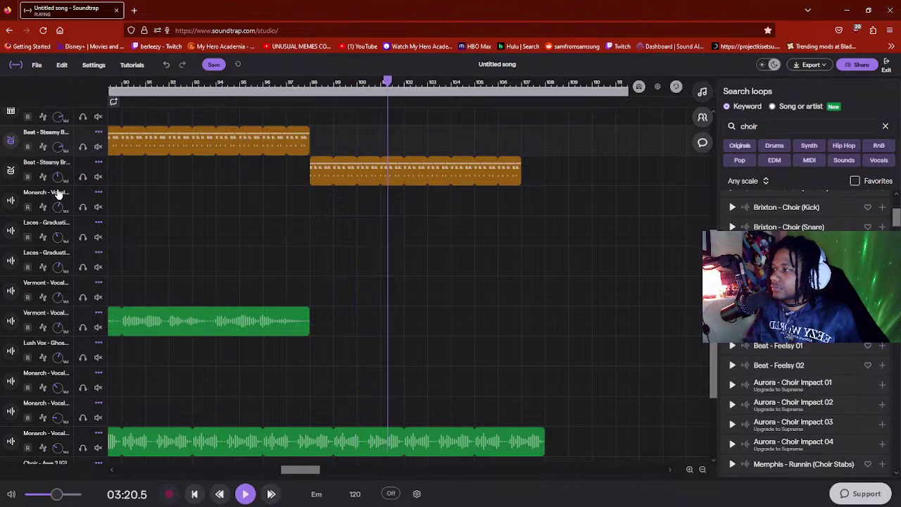
# - Add an Equalizer effect to the duplicated Steamy Break track and cut its mid and high bands during playback, leaving the highest band up
pyautogui.click(13, 172)
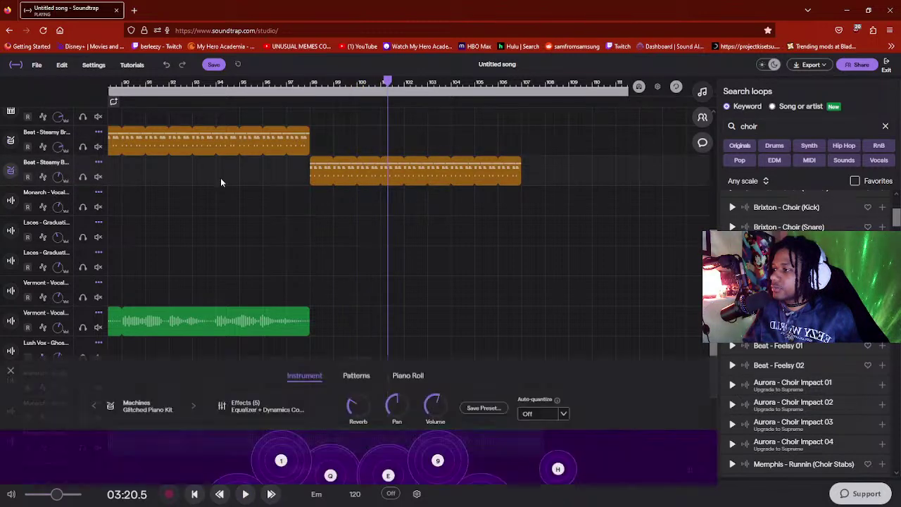
pyautogui.click(294, 398)
pyautogui.click(529, 313)
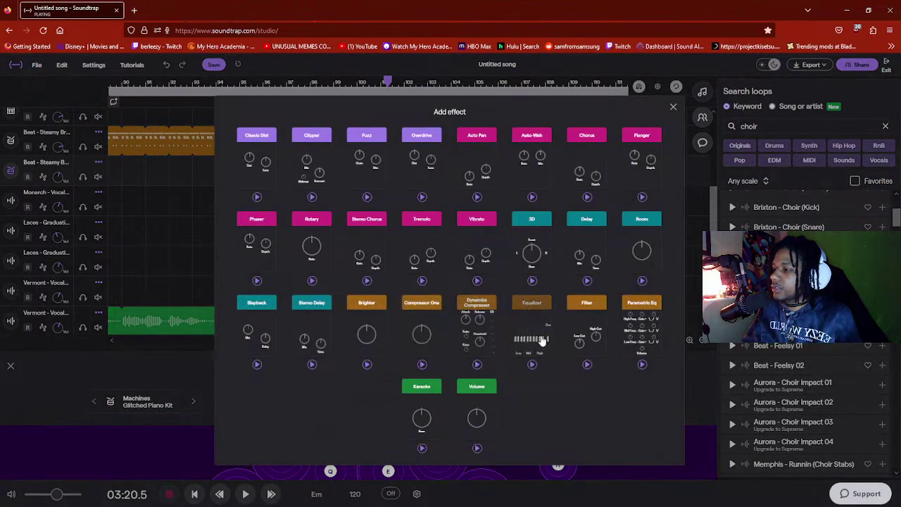
pyautogui.click(541, 341)
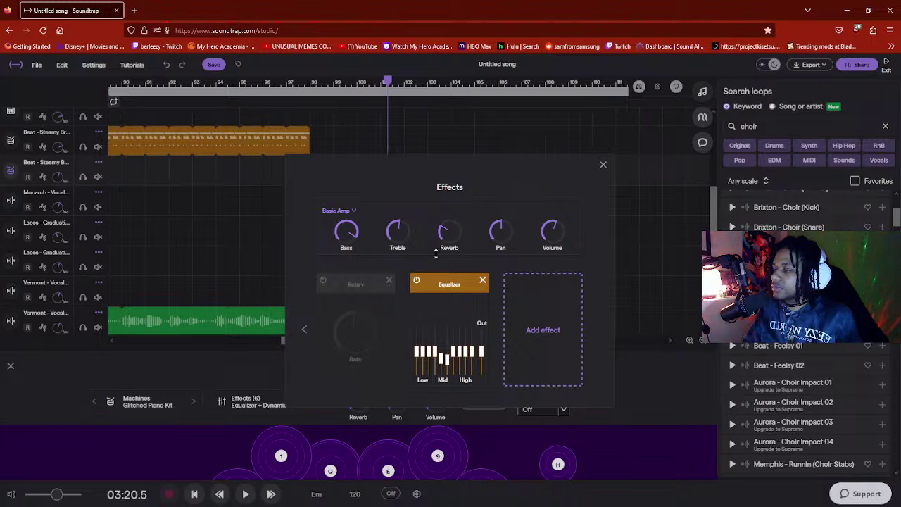
pyautogui.press('space')
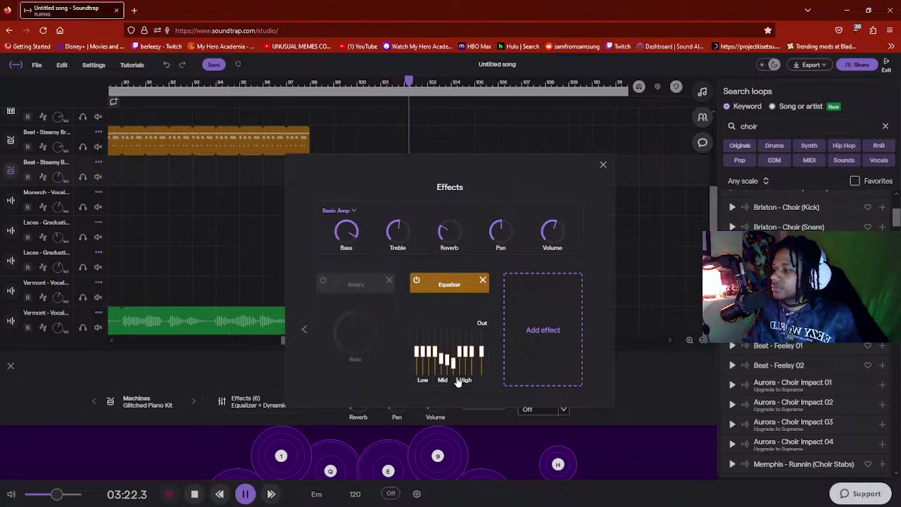
pyautogui.moveTo(461, 370)
pyautogui.mouseDown()
pyautogui.moveTo(459, 363)
pyautogui.moveTo(473, 371)
pyautogui.mouseUp()
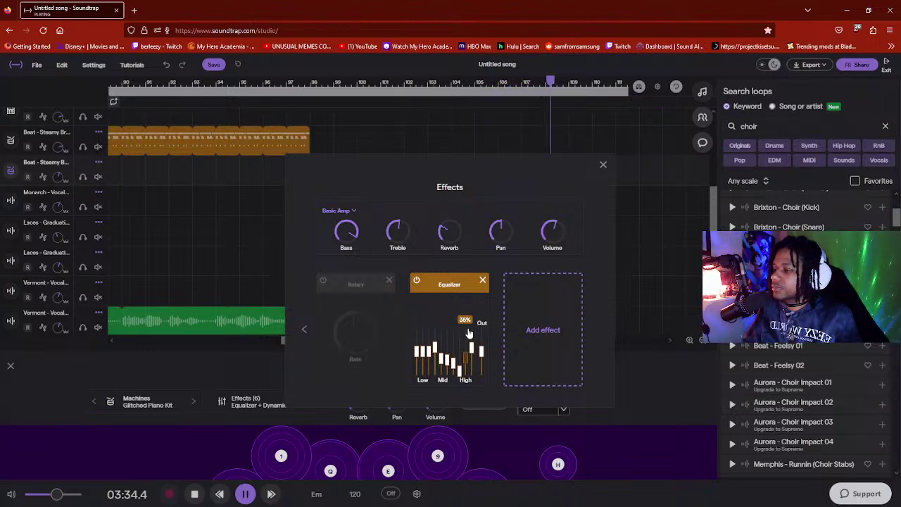
pyautogui.press('space')
pyautogui.click(603, 165)
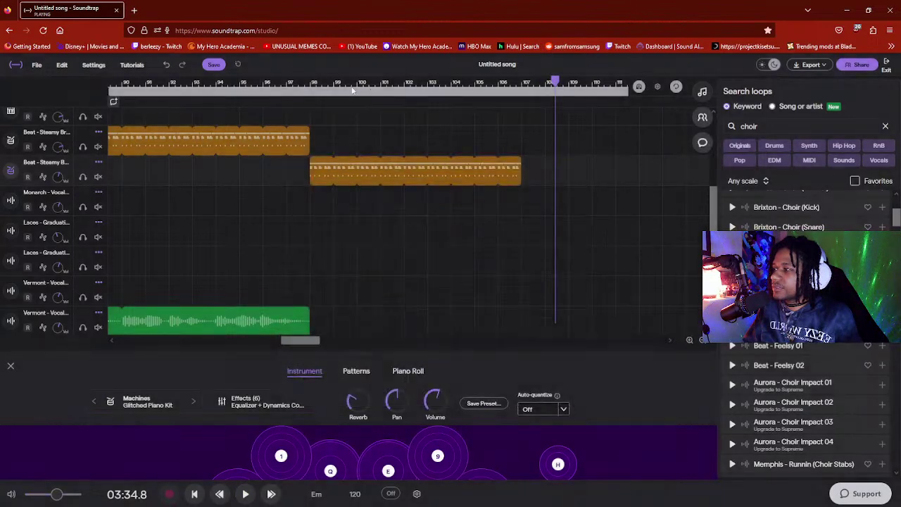
# - Replay from just after bar 98 and boost the Equalizer's low bands, setting the third band to about 62%
pyautogui.click(324, 83)
pyautogui.press('space')
pyautogui.click(262, 401)
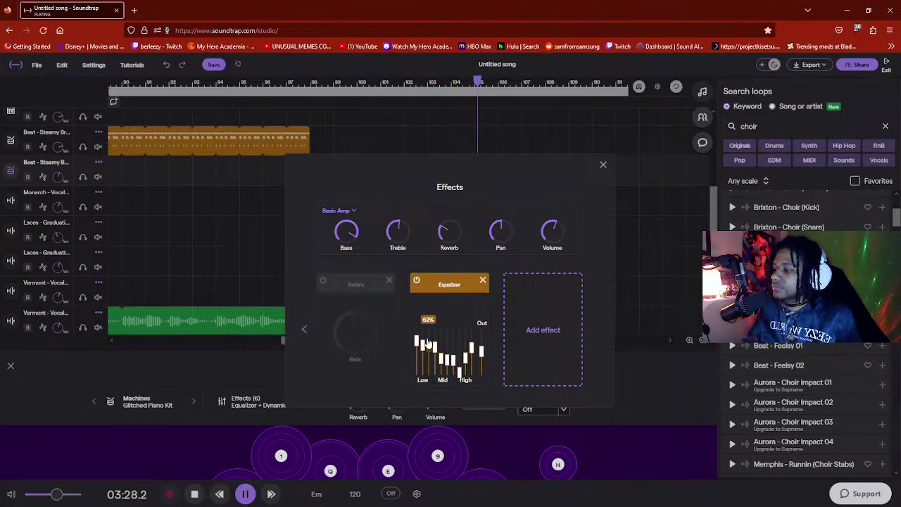
pyautogui.click(603, 166)
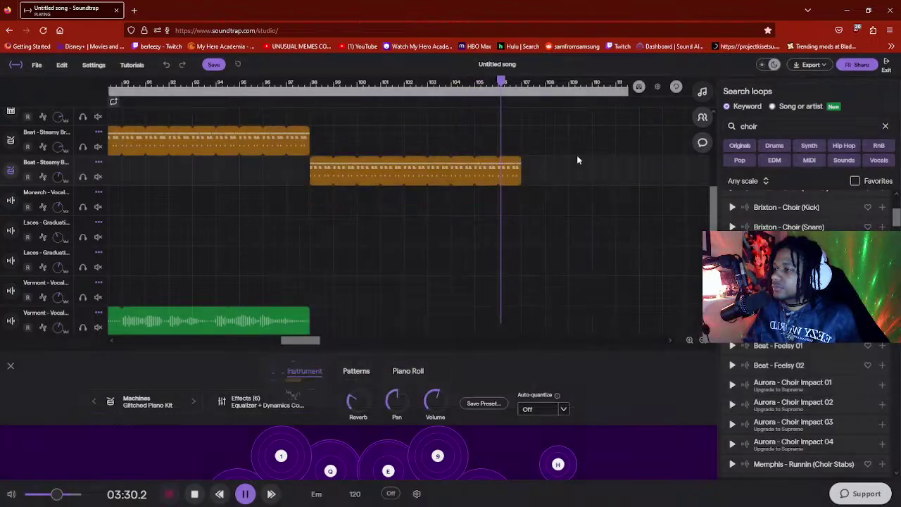
pyautogui.scroll(-1, 430, 190)
pyautogui.press('space')
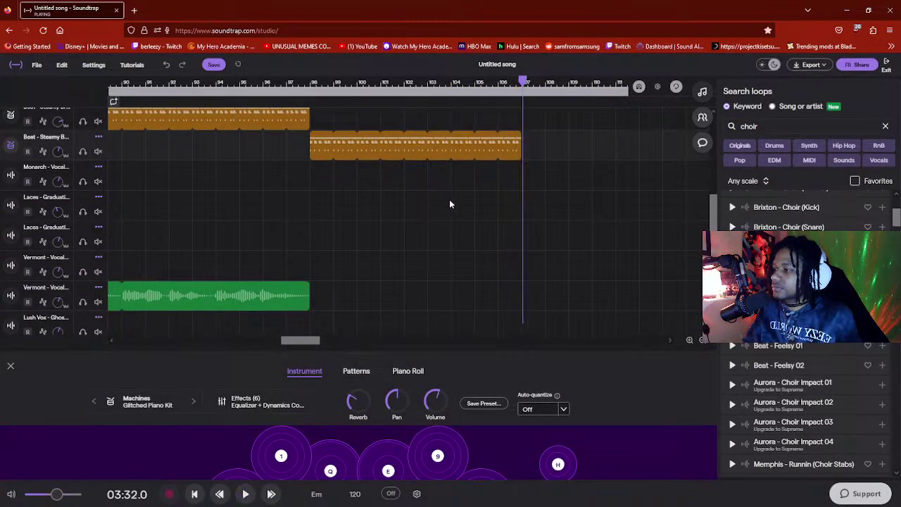
# - Loop the duplicated Steamy Break region out to bar 111
pyautogui.moveTo(518, 137); pyautogui.dragTo(613, 135)
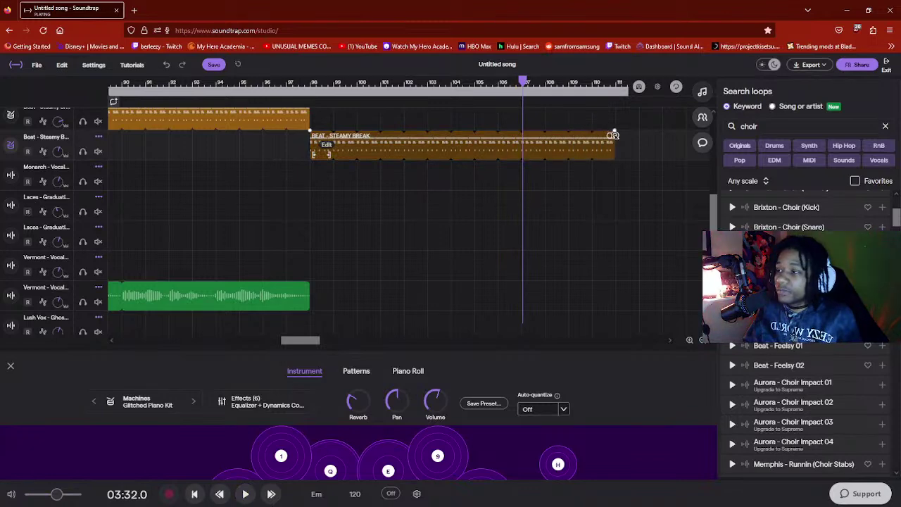
pyautogui.scroll(-5, 389, 264)
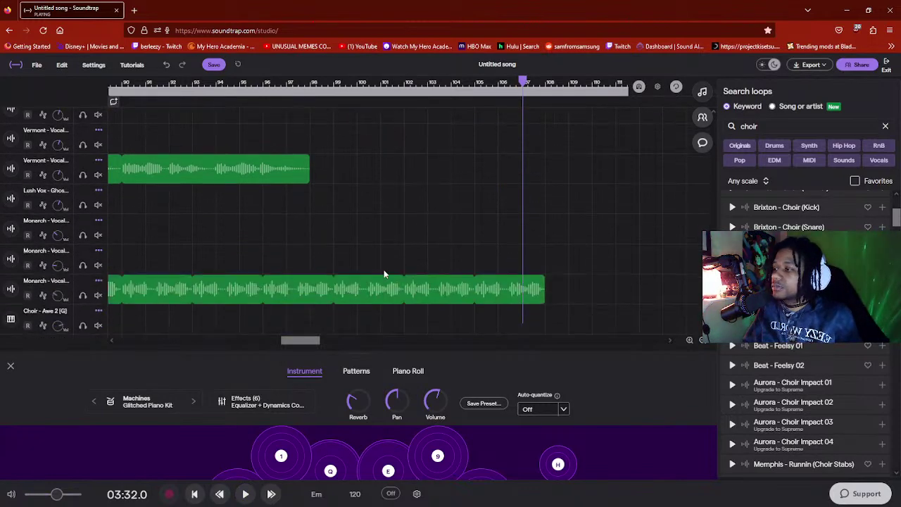
pyautogui.scroll(2, 385, 270)
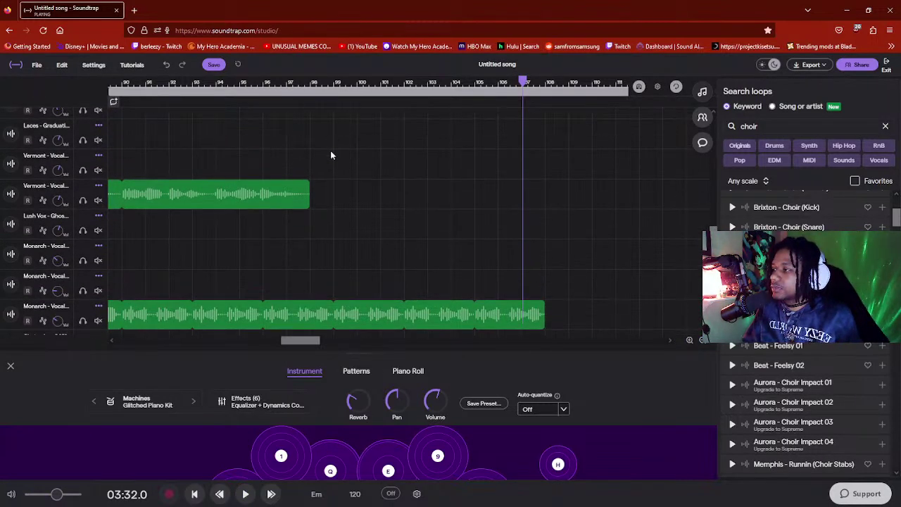
# - Play the ending from just before bar 98, review the vocal, choir and Feelsy tracks, and raise the master volume
pyautogui.click(304, 81)
pyautogui.press('space')
pyautogui.scroll(-3, 565, 251)
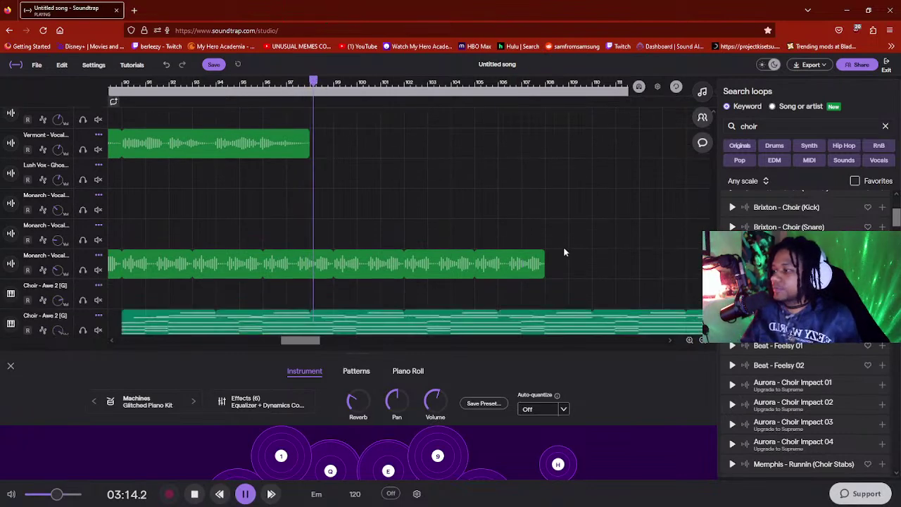
pyautogui.scroll(-1, 562, 253)
pyautogui.scroll(2, 561, 253)
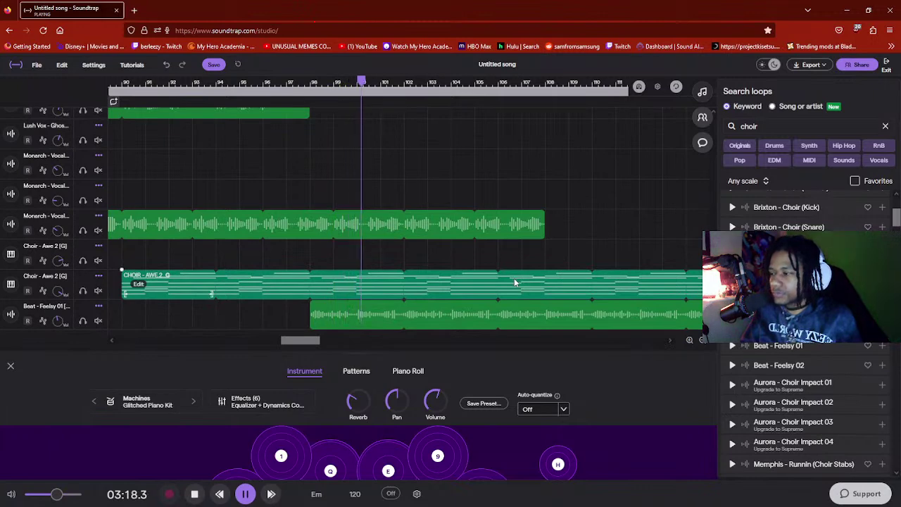
pyautogui.scroll(1, 504, 283)
pyautogui.scroll(1, 499, 282)
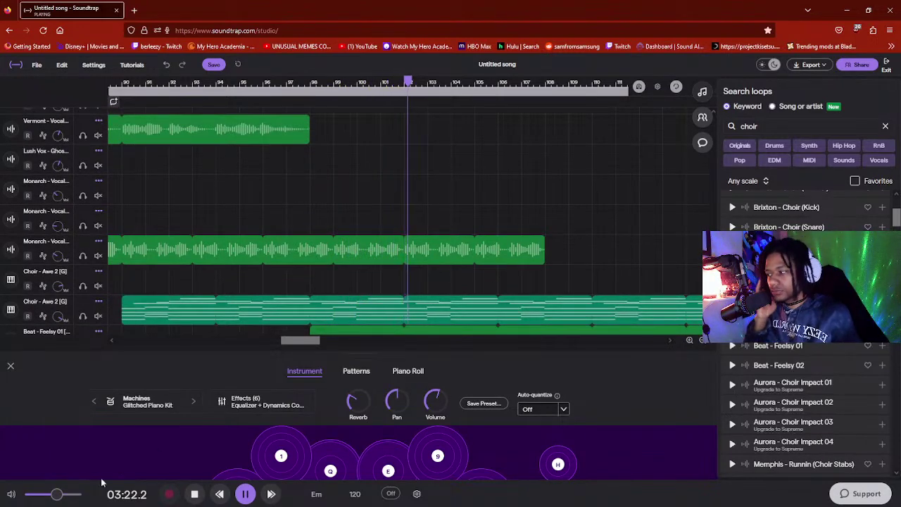
pyautogui.moveTo(62, 495); pyautogui.dragTo(76, 497)
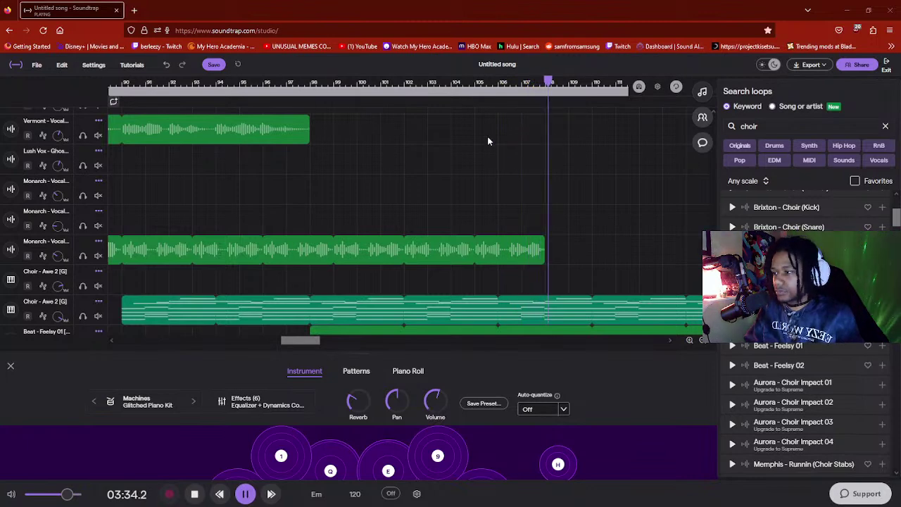
# - Replay from about bar 97 to bar 104, following the vocal, choir and Feelsy regions through bar 119
pyautogui.scroll(-2, 438, 209)
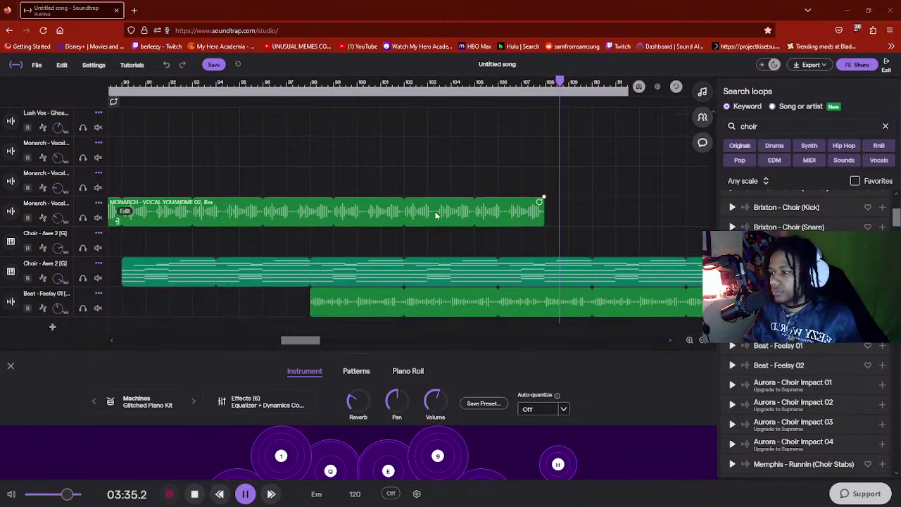
pyautogui.click(282, 86)
pyautogui.scroll(-1, 479, 204)
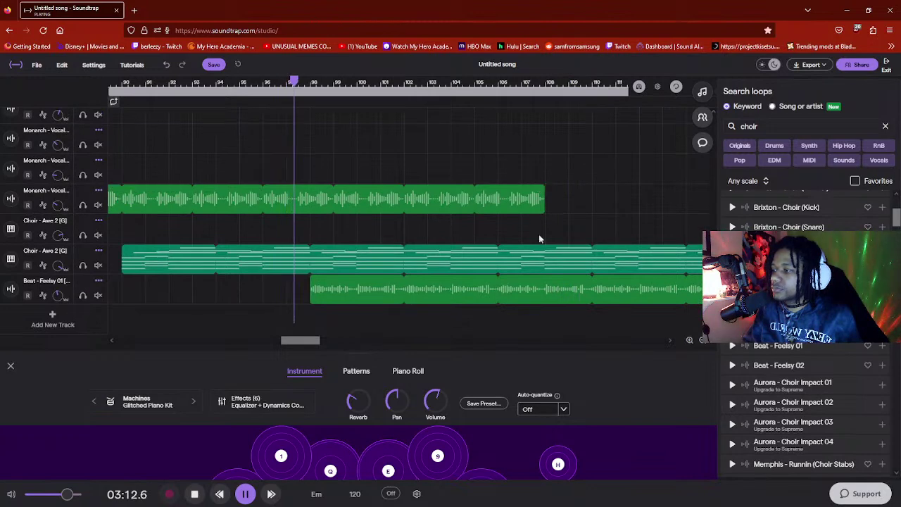
pyautogui.moveTo(318, 343); pyautogui.dragTo(321, 341)
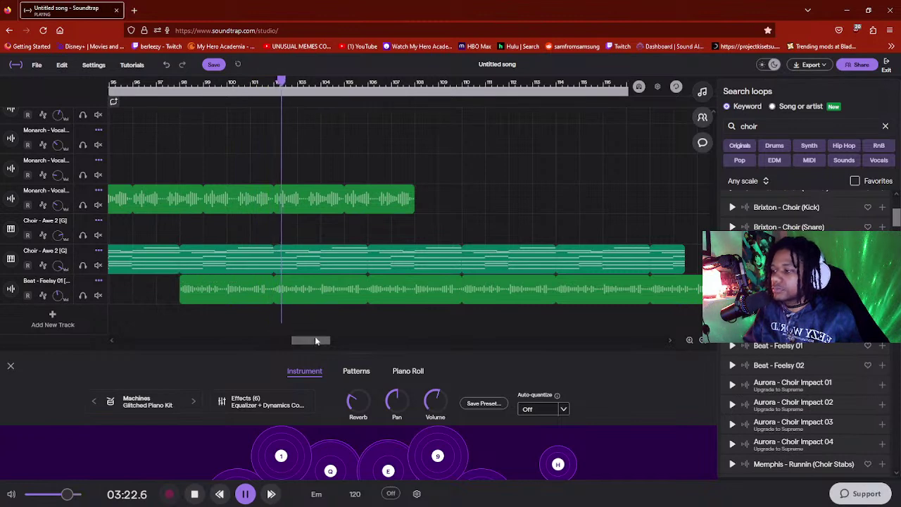
pyautogui.moveTo(315, 341); pyautogui.dragTo(319, 342)
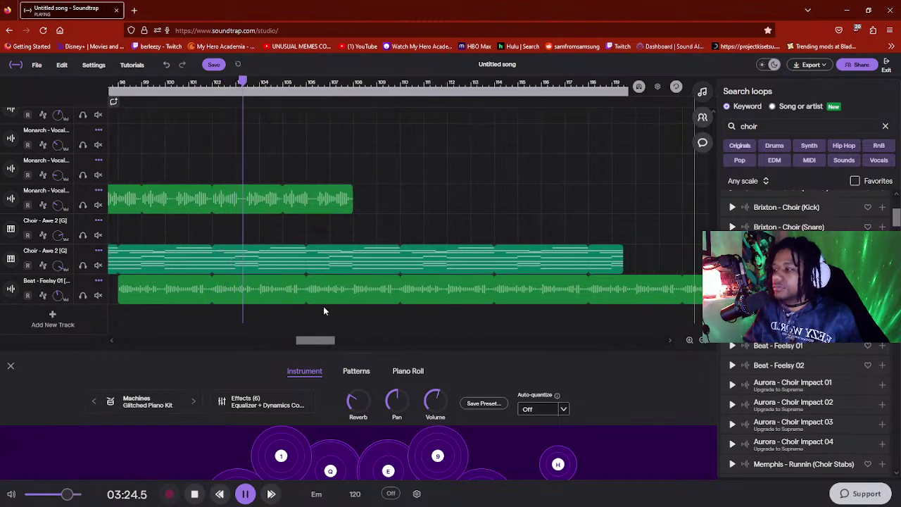
pyautogui.scroll(4, 323, 306)
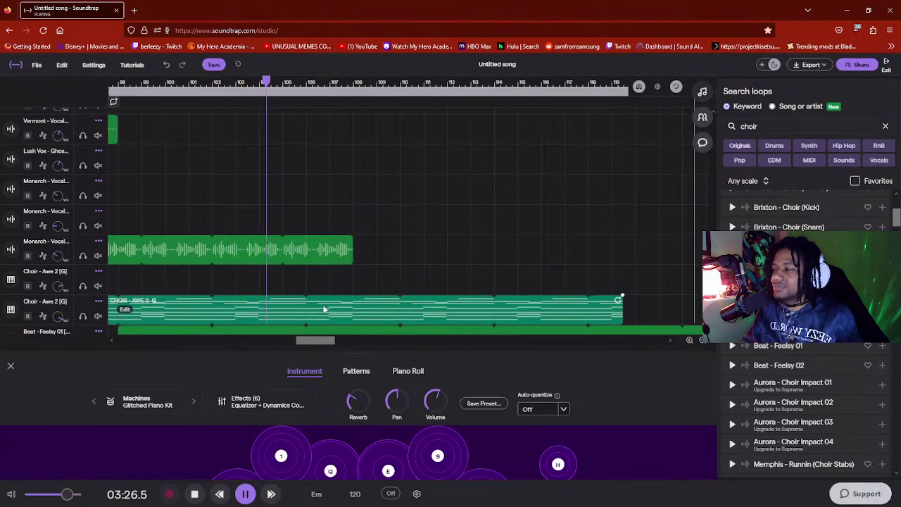
pyautogui.press('space')
# - Turn up the Basic Amp's Bass on the duplicated Steamy Break track while playing from bar 104
pyautogui.scroll(5, 306, 273)
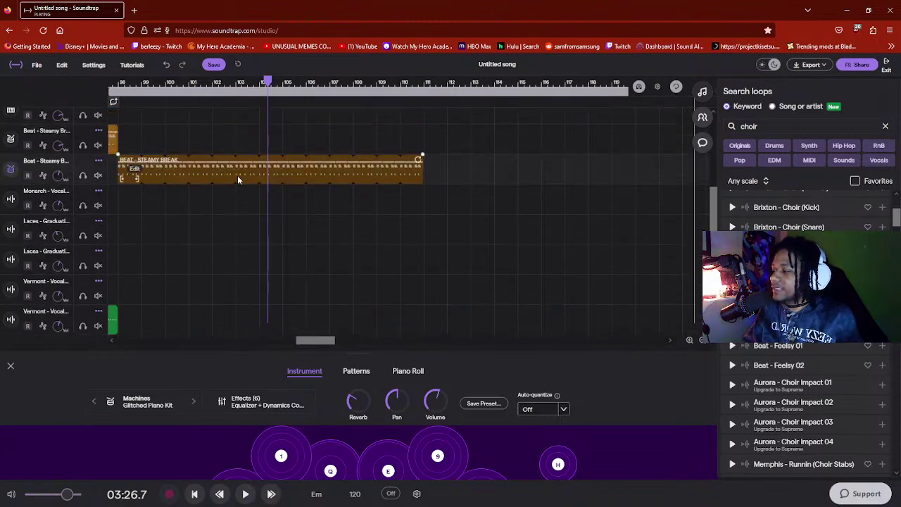
pyautogui.click(274, 402)
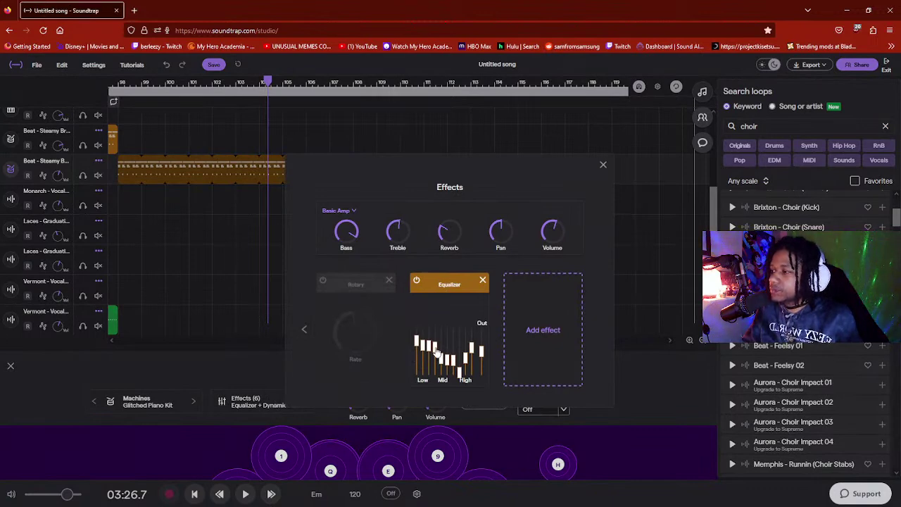
pyautogui.press('space')
pyautogui.click(346, 233)
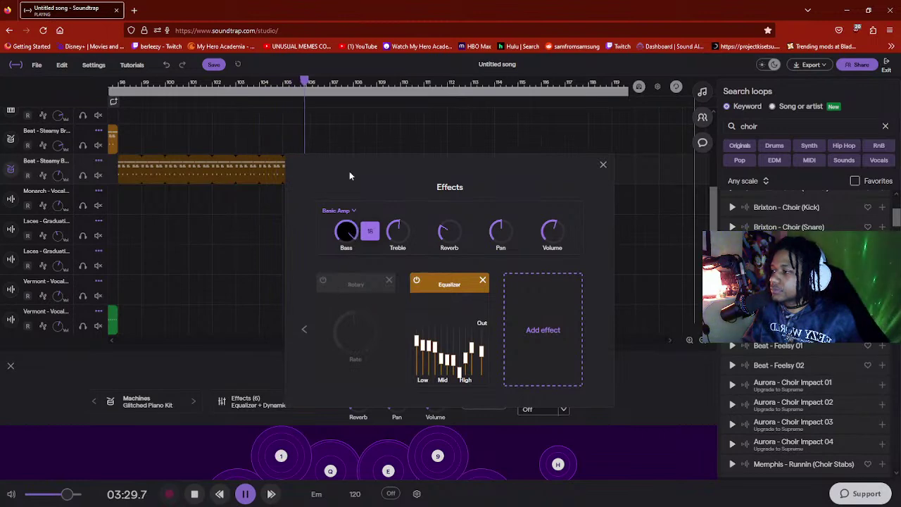
pyautogui.press('space')
pyautogui.click(603, 164)
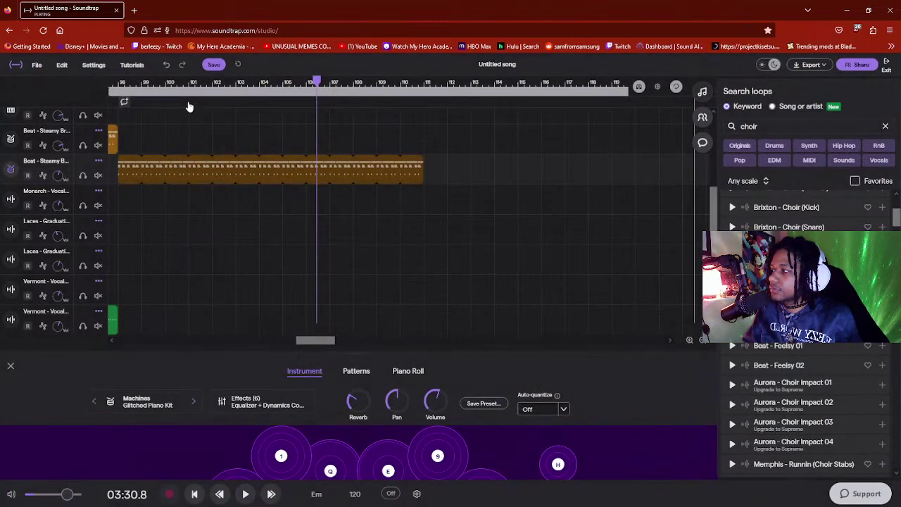
# - Replay from about bar 100 and drop the Equalizer's second-highest band to its minimum on the duplicated Steamy Break track
pyautogui.click(171, 84)
pyautogui.press('space')
pyautogui.click(264, 401)
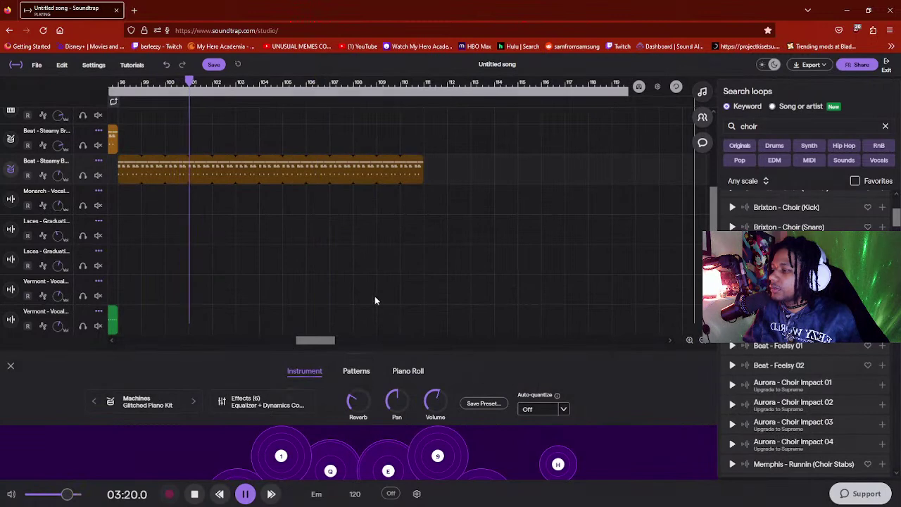
pyautogui.moveTo(357, 316); pyautogui.dragTo(365, 162)
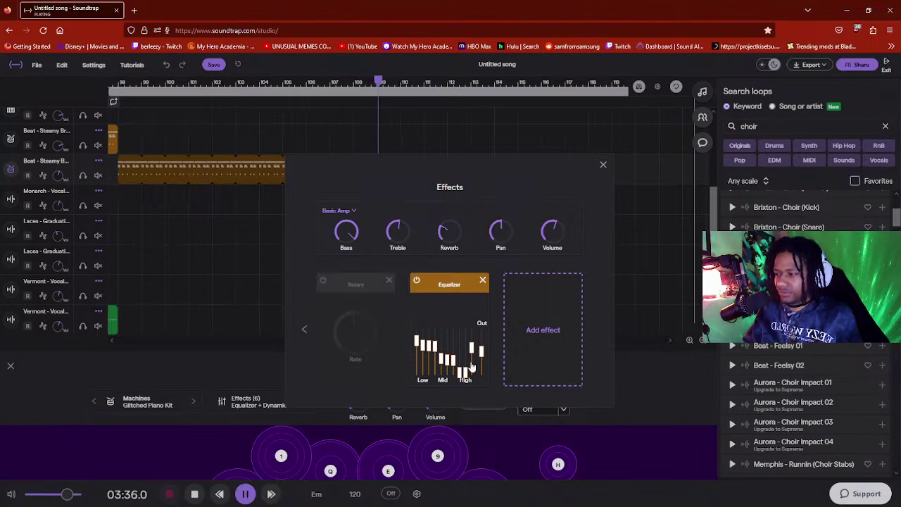
pyautogui.click(602, 166)
# - Replay from bar 102 and lower the Equalizer's highest band and the uppermost mid band to 0%
pyautogui.click(209, 83)
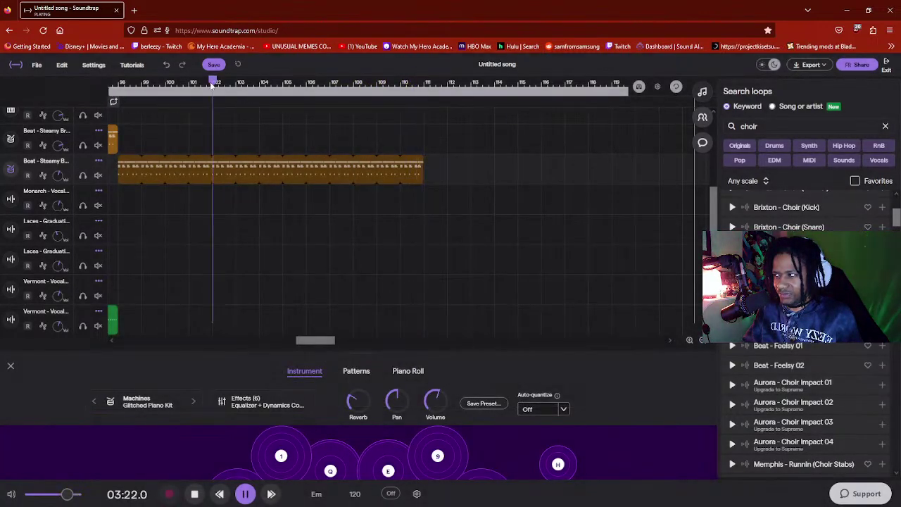
pyautogui.click(275, 402)
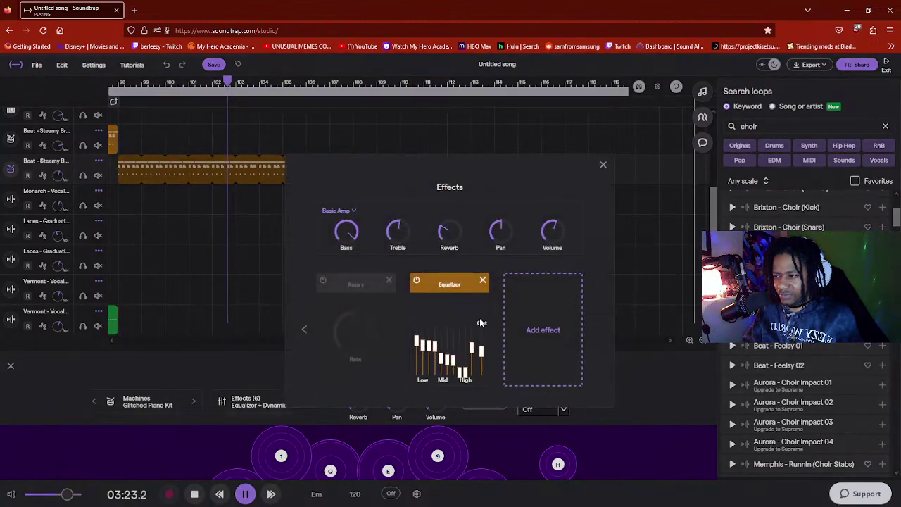
pyautogui.moveTo(479, 348); pyautogui.dragTo(465, 409)
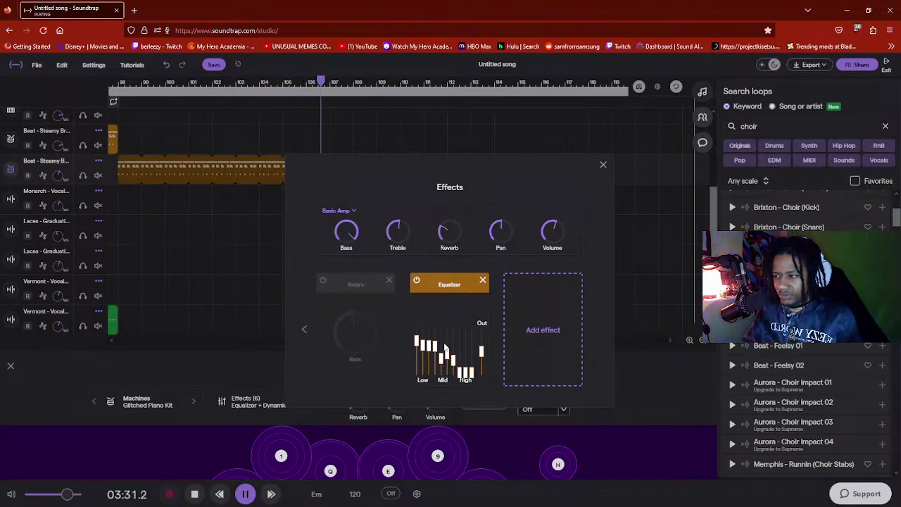
pyautogui.moveTo(447, 387); pyautogui.dragTo(452, 397)
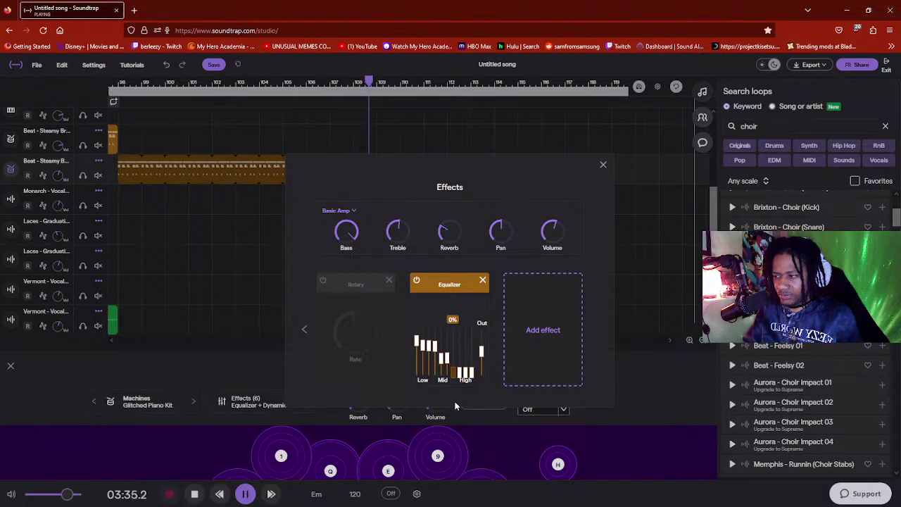
# - Raise the lowest mid band of the Equalizer slightly on the duplicated Steamy Break track and close its effects
pyautogui.click(444, 358)
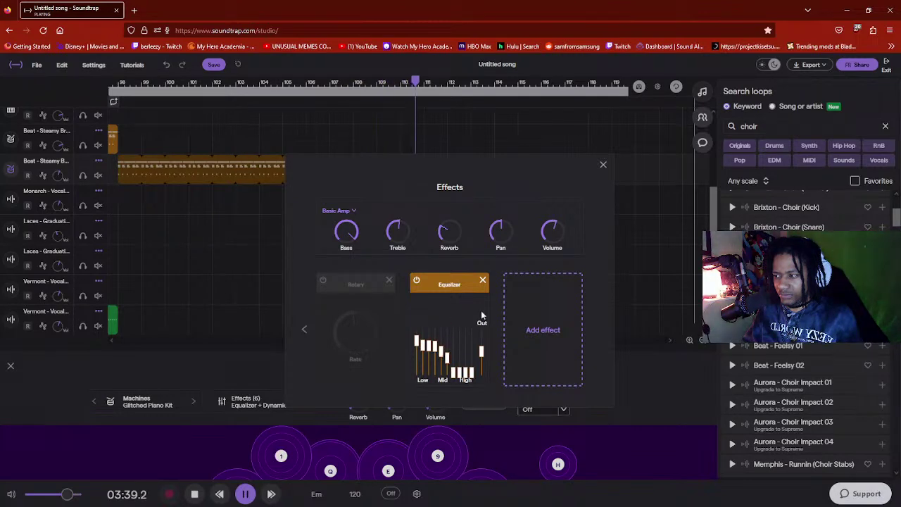
pyautogui.click(602, 166)
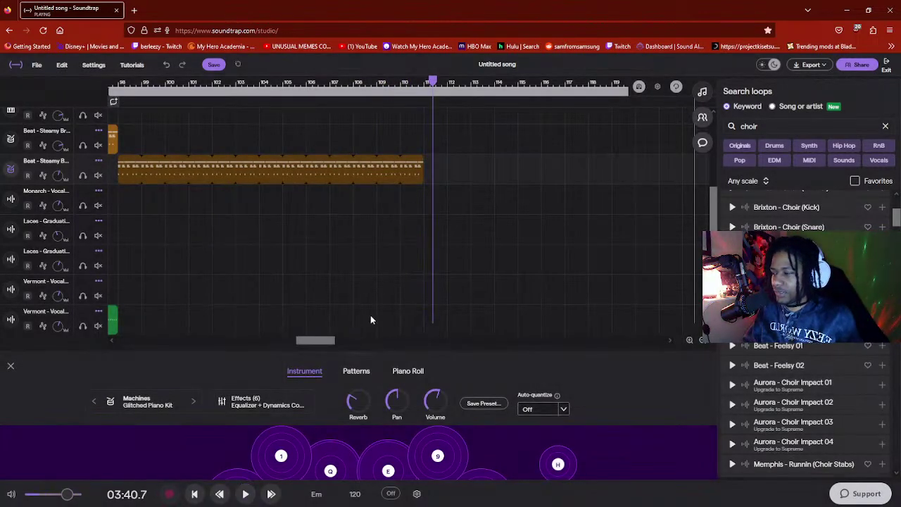
# - Replay from about bar 100 to the end of the Monarch vocal loop at bar 108
pyautogui.scroll(-8, 437, 266)
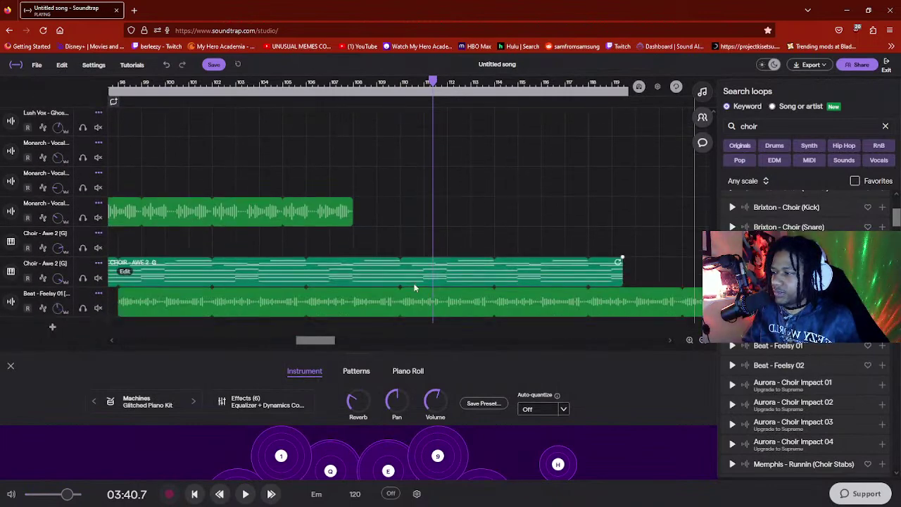
pyautogui.scroll(2, 414, 285)
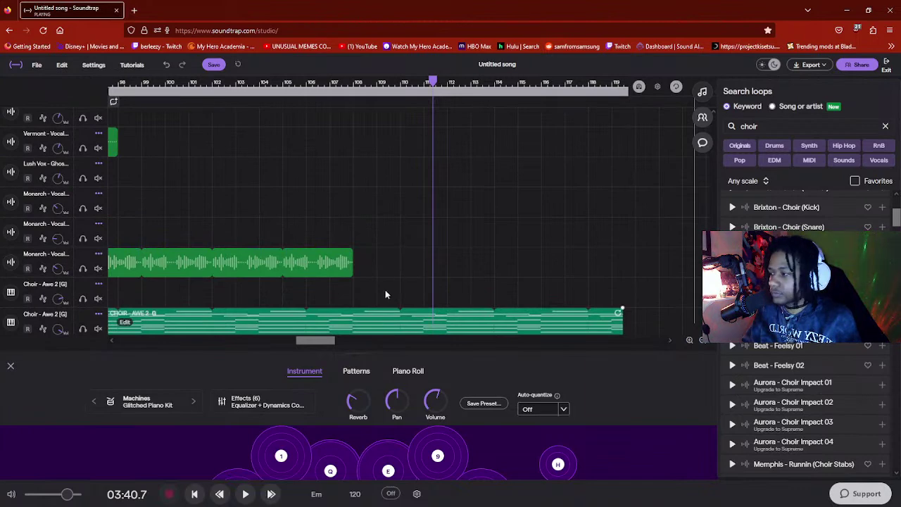
pyautogui.scroll(-2, 394, 282)
pyautogui.scroll(1, 412, 254)
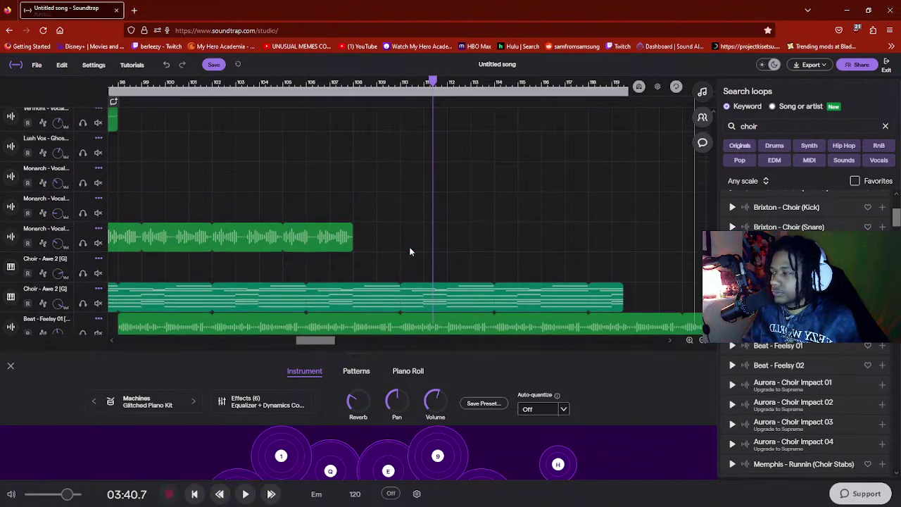
pyautogui.click(172, 83)
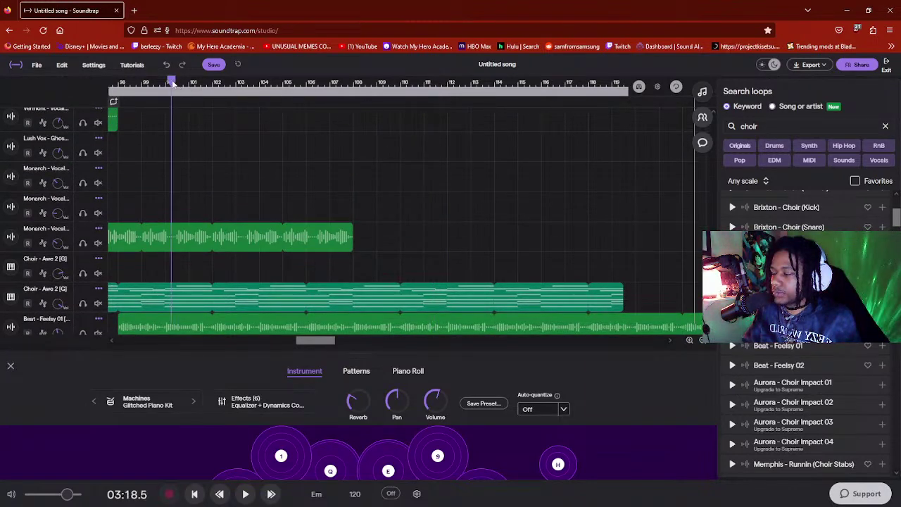
pyautogui.scroll(-1, 541, 234)
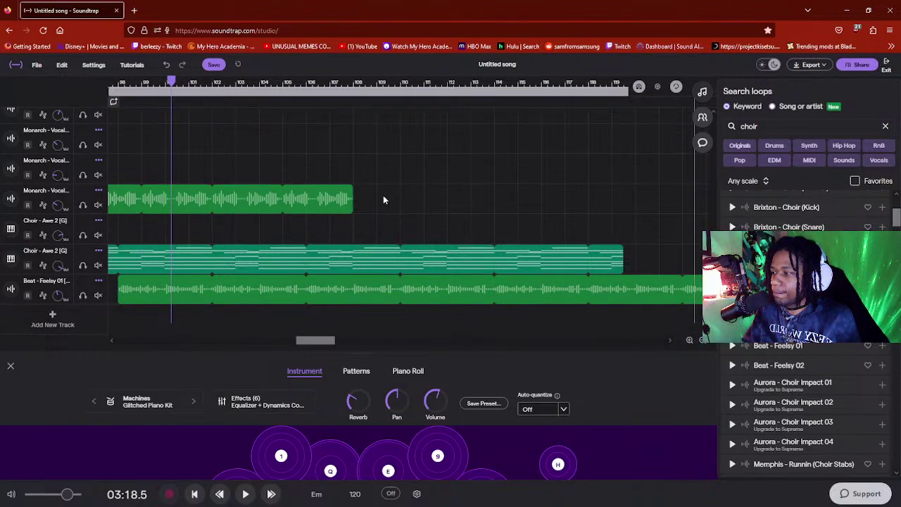
pyautogui.press('space')
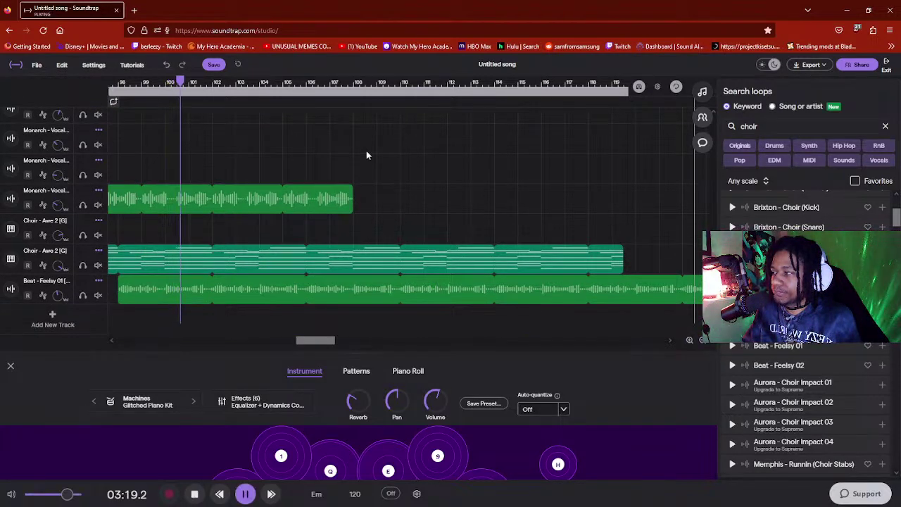
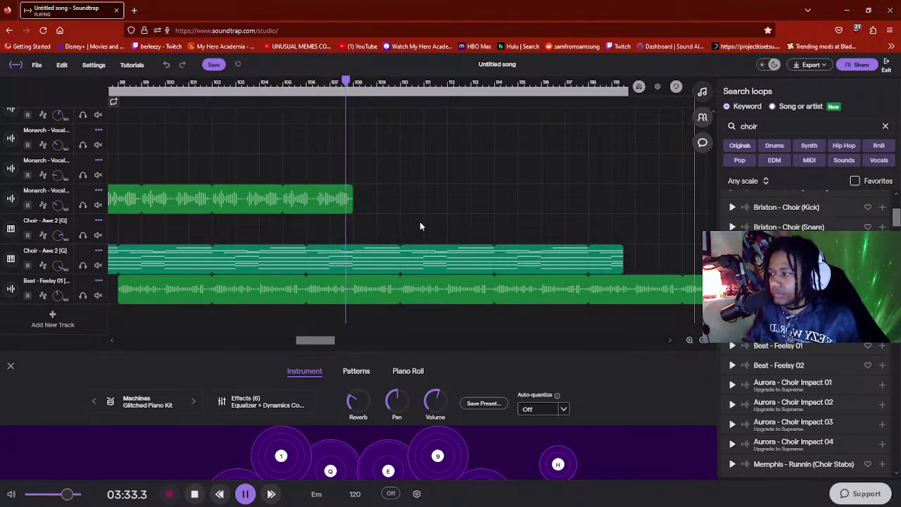
pyautogui.press('space')
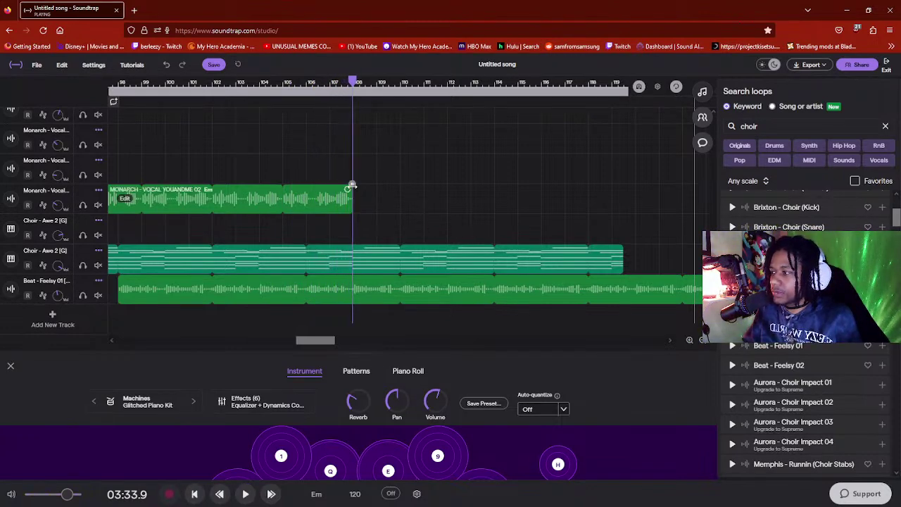
# - Extend the Monarch - Vocal Youandme 02 loop to bar 114 and check it by replaying from about bar 107
pyautogui.moveTo(348, 189); pyautogui.dragTo(486, 190)
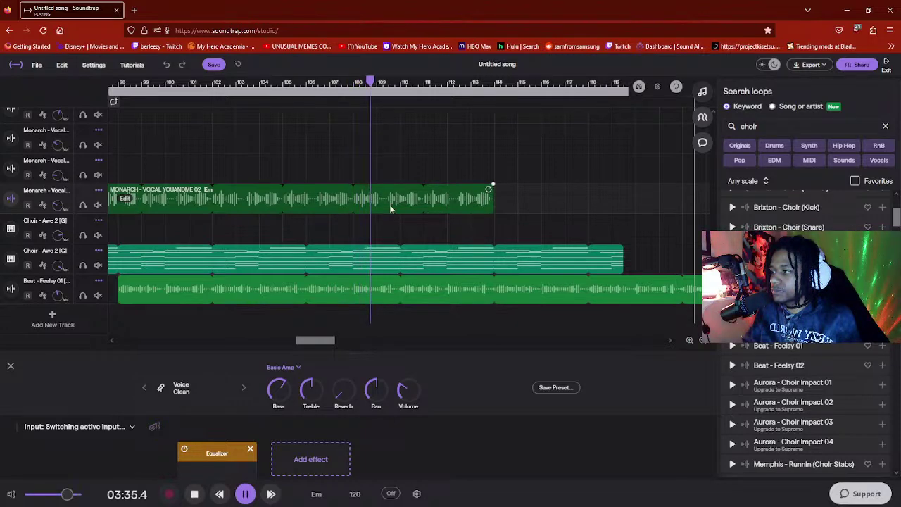
pyautogui.press('space')
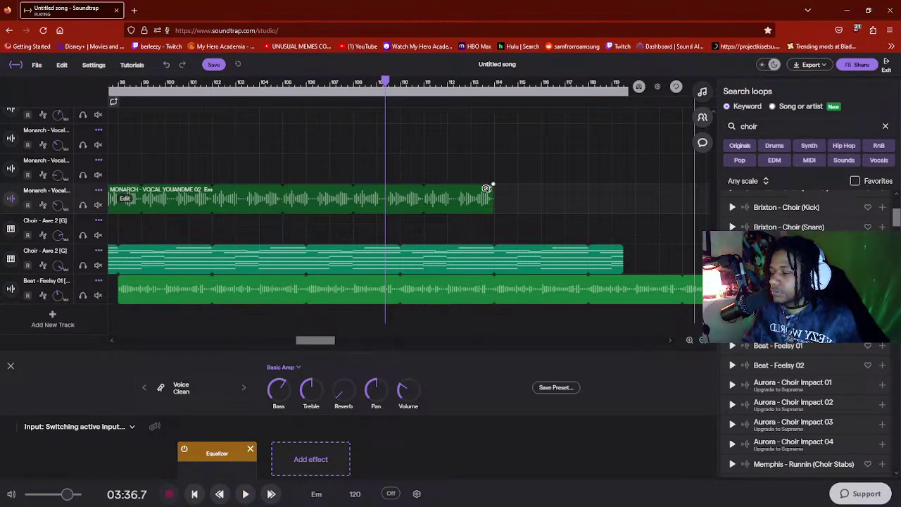
pyautogui.click(325, 84)
pyautogui.press('space')
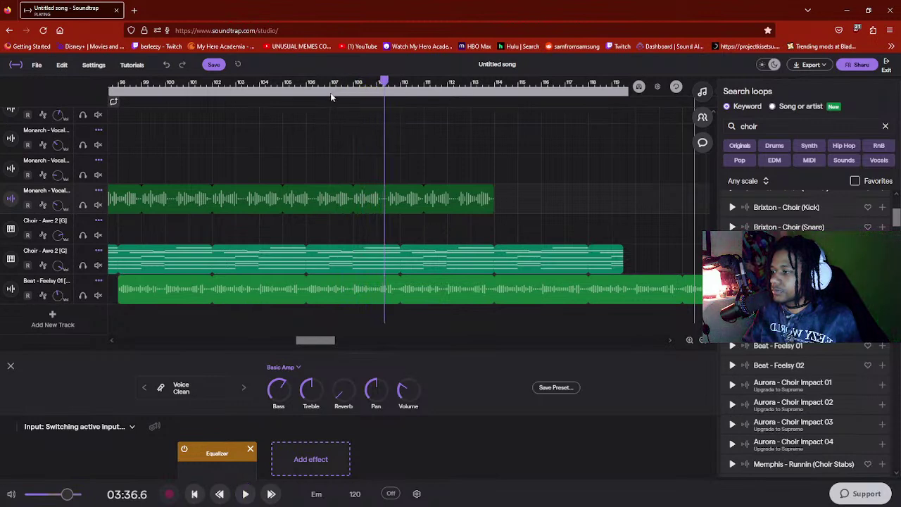
# - Replay from about bar 103 to bar 109, pausing near bar 108 to judge the extended vocal
pyautogui.click(253, 83)
pyautogui.press('space')
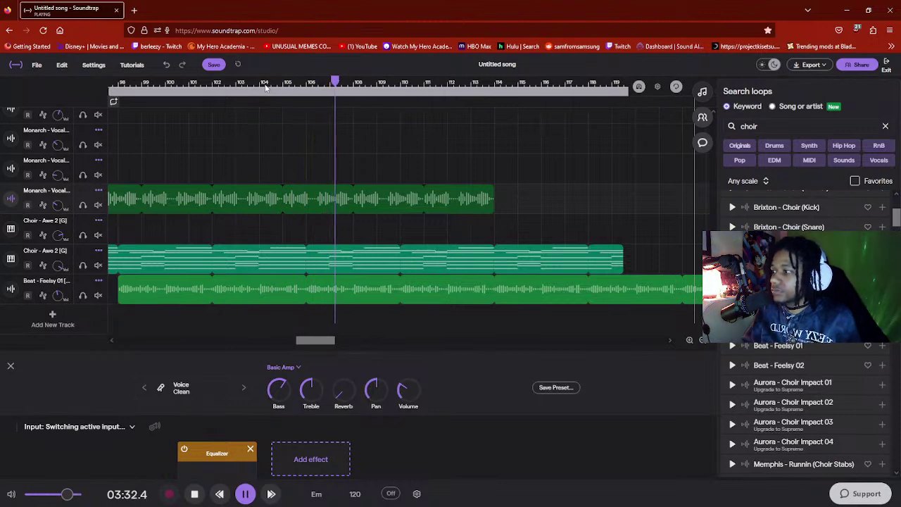
pyautogui.press('space')
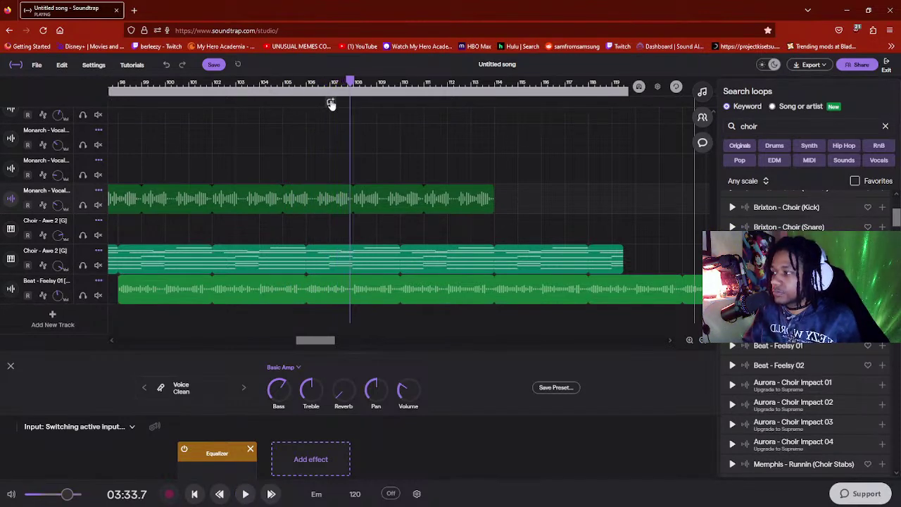
pyautogui.press('space')
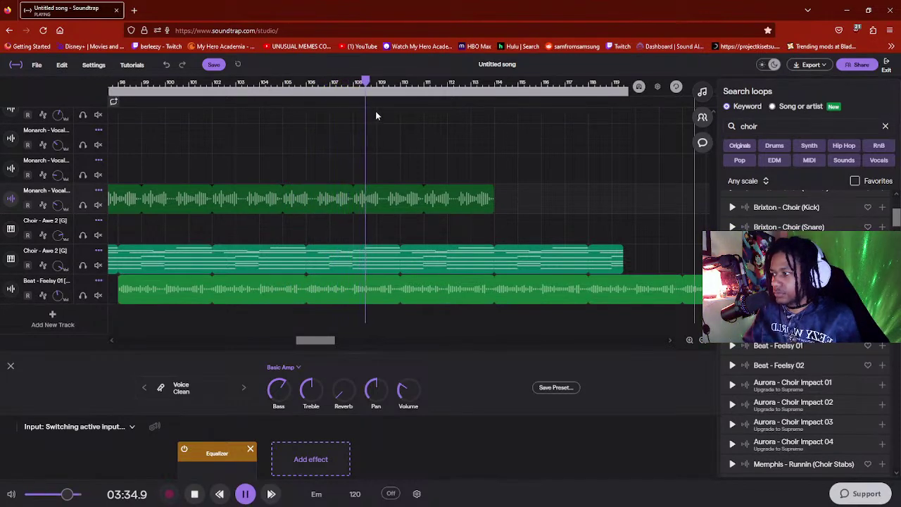
pyautogui.press('space')
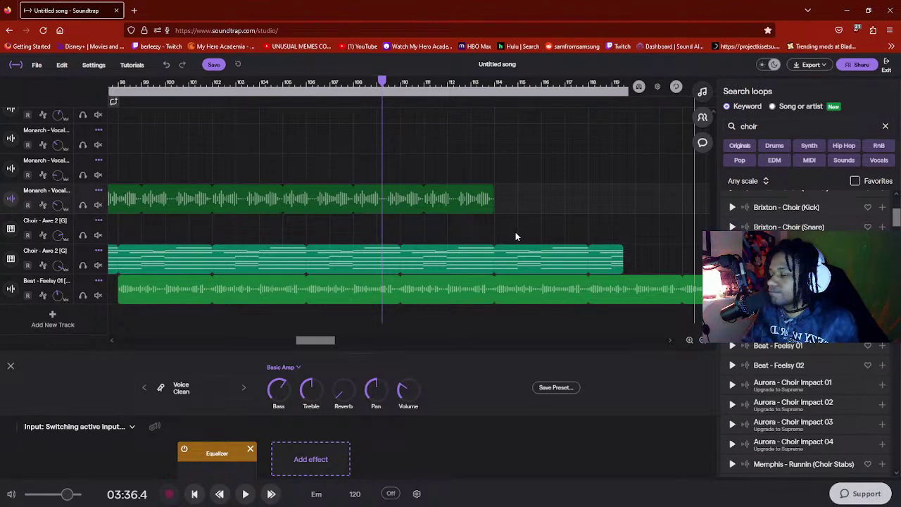
# - Look over the Steamy Break and vocal tracks, and replay the ending from about bar 98 to bar 102
pyautogui.scroll(8, 507, 221)
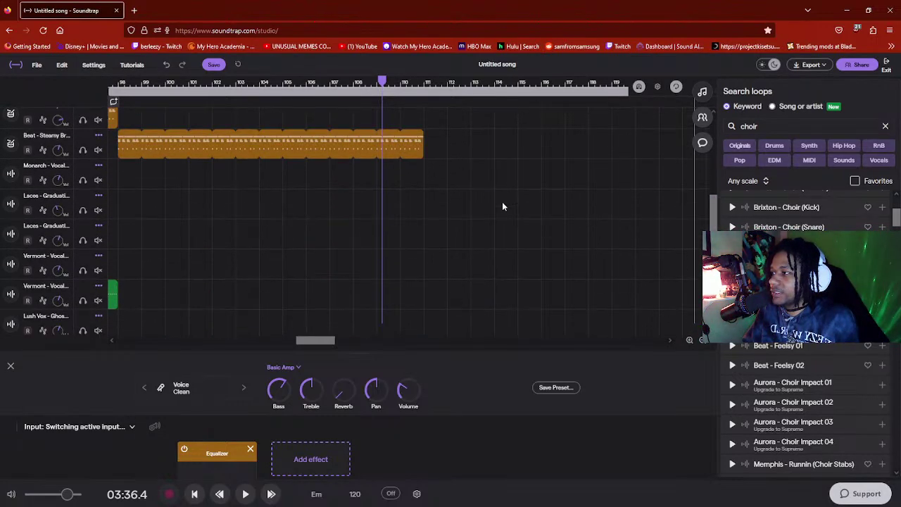
pyautogui.scroll(-5, 501, 206)
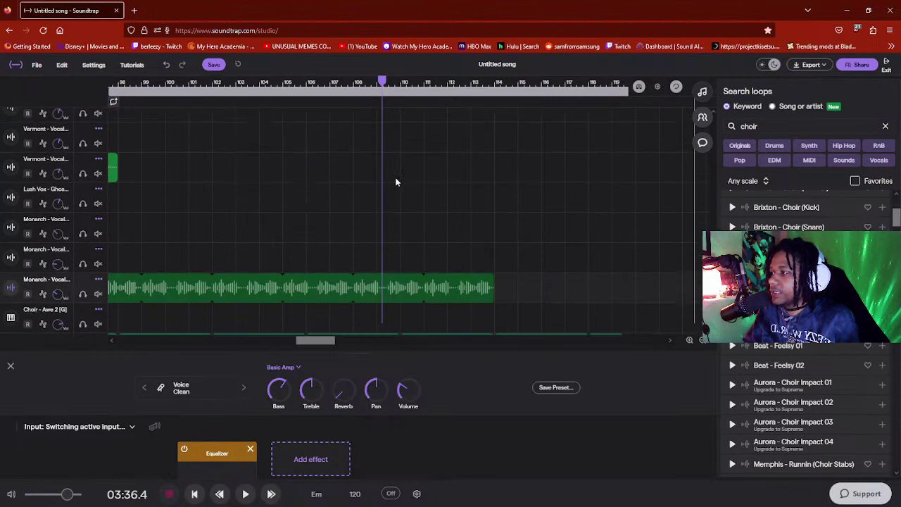
pyautogui.scroll(-2, 262, 182)
pyautogui.click(116, 84)
pyautogui.press('space')
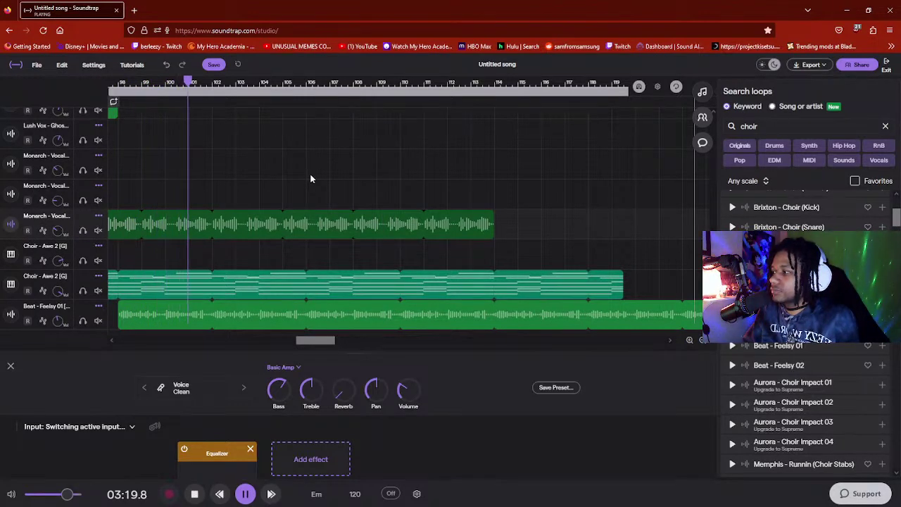
pyautogui.press('space')
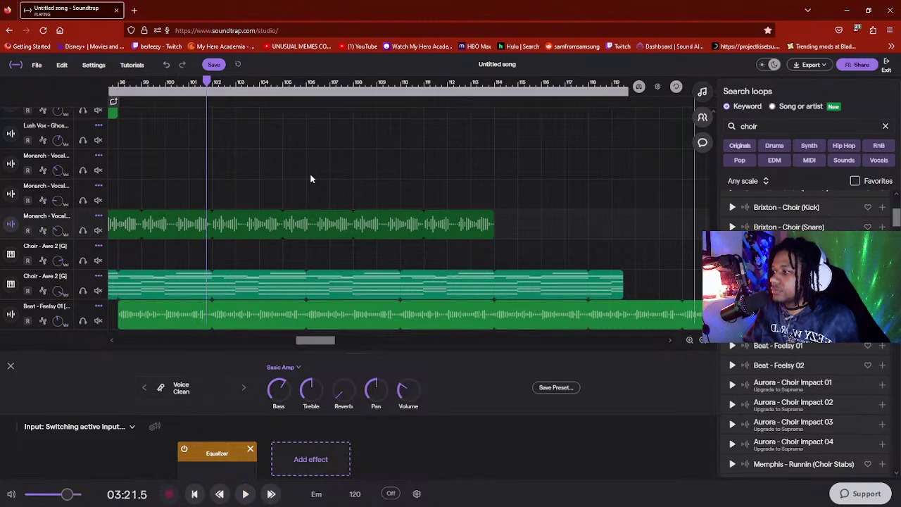
pyautogui.press('space')
pyautogui.press('space')
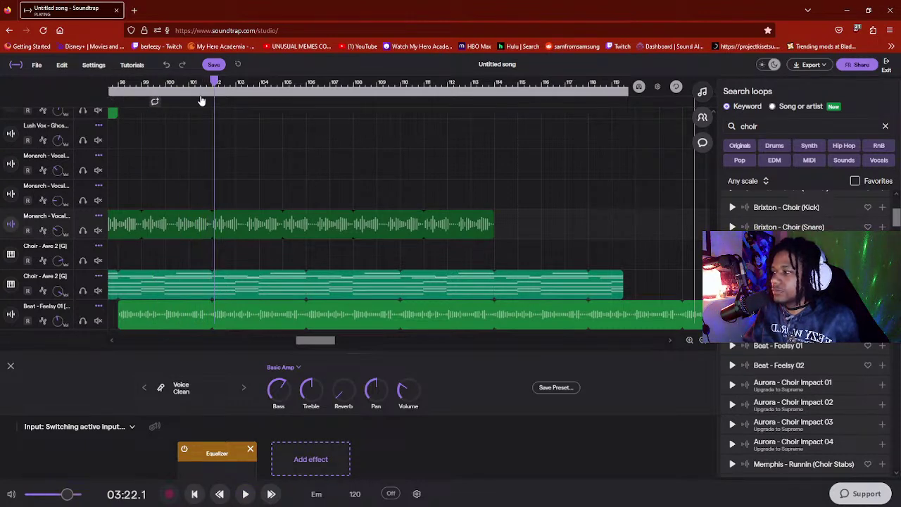
# - Replay the layered vocal, choir and Feelsy beat from about bar 99 to bar 103
pyautogui.click(153, 86)
pyautogui.press('space')
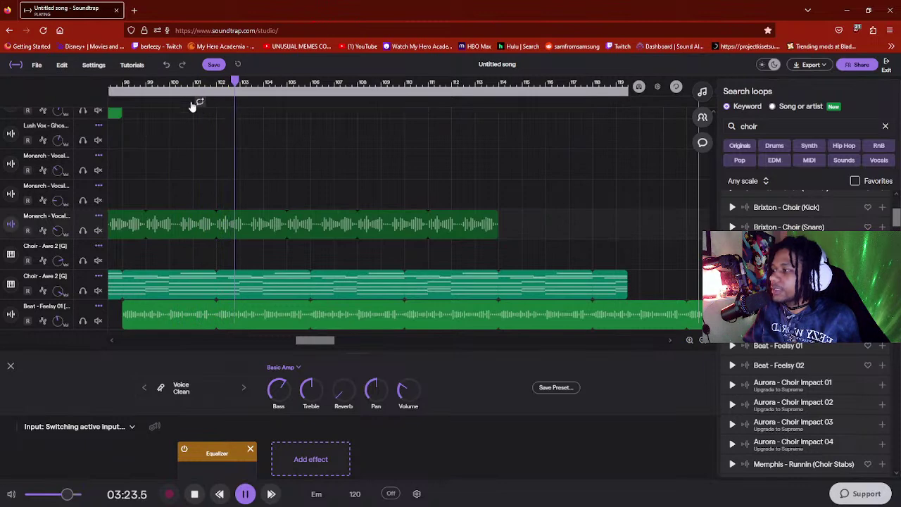
pyautogui.press('space')
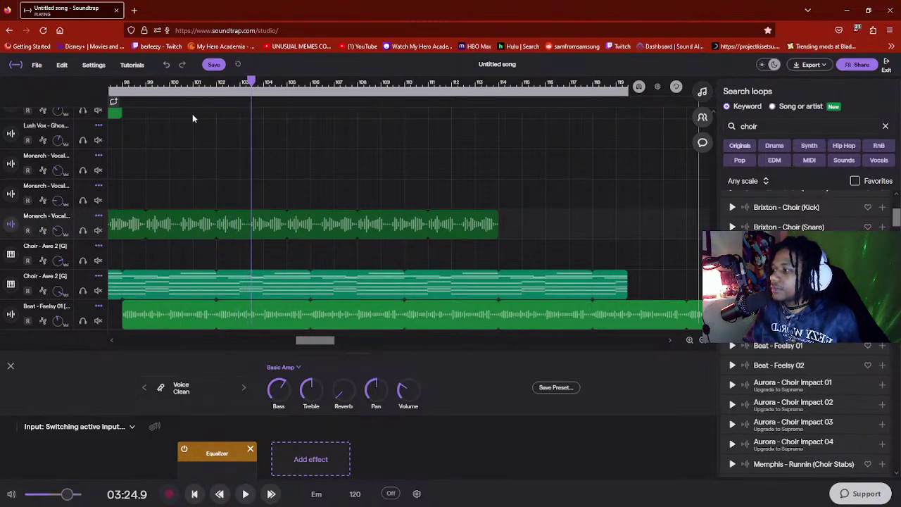
# - Replay the transition into the ending from about bar 97 to bar 106, following the vocal, choir and Feelsy regions
pyautogui.moveTo(304, 340); pyautogui.dragTo(293, 338)
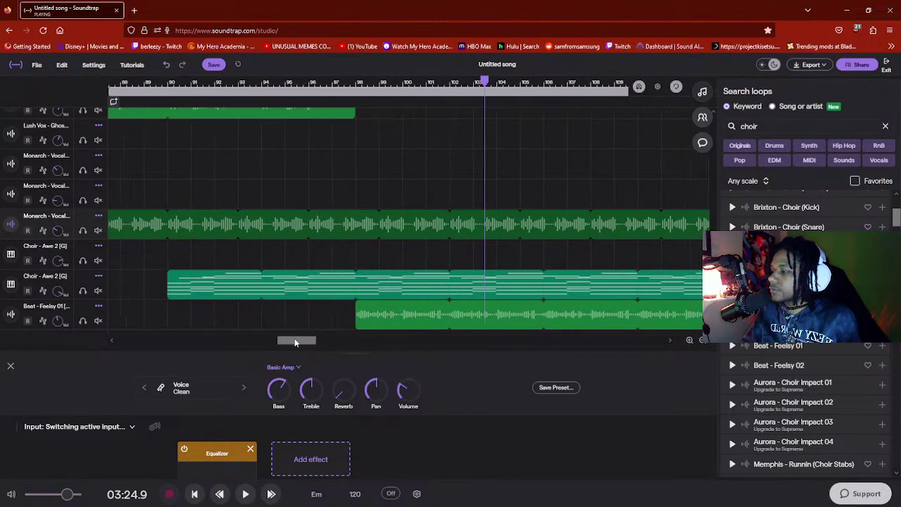
pyautogui.scroll(5, 332, 247)
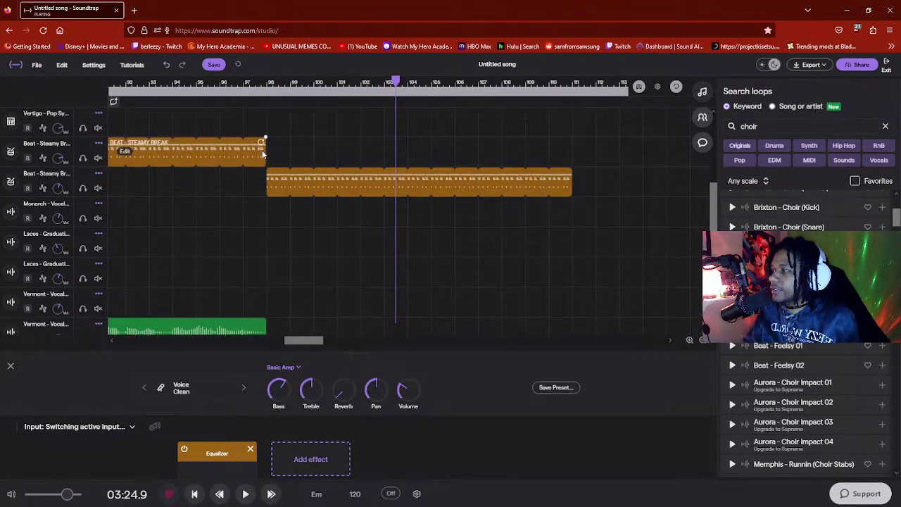
pyautogui.click(238, 84)
pyautogui.scroll(-6, 380, 321)
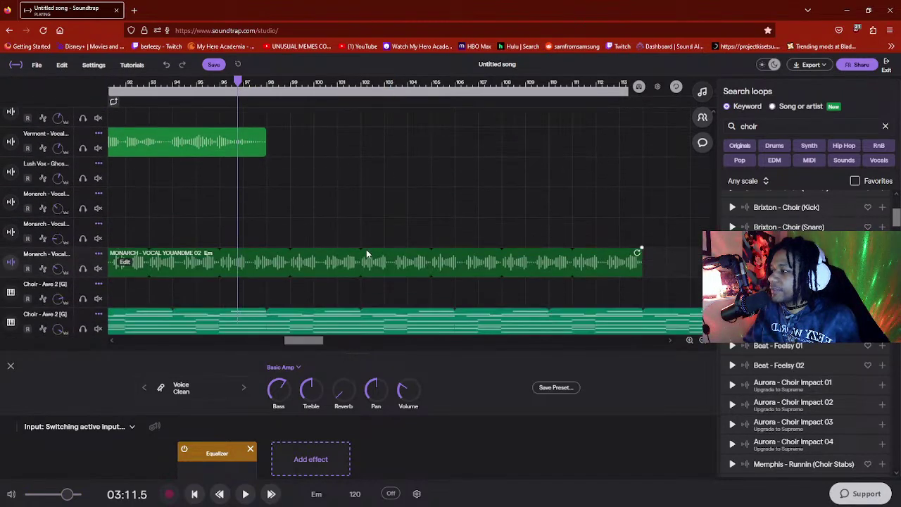
pyautogui.press('space')
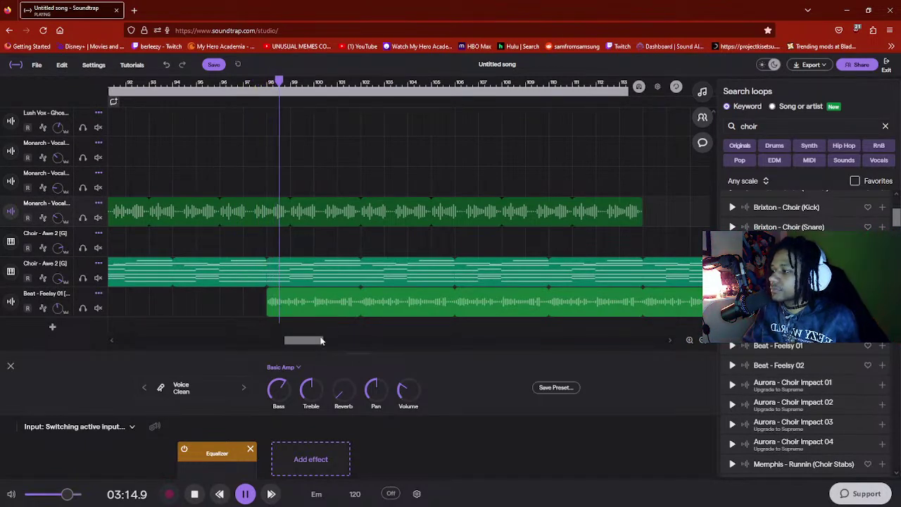
pyautogui.moveTo(312, 342); pyautogui.dragTo(315, 340)
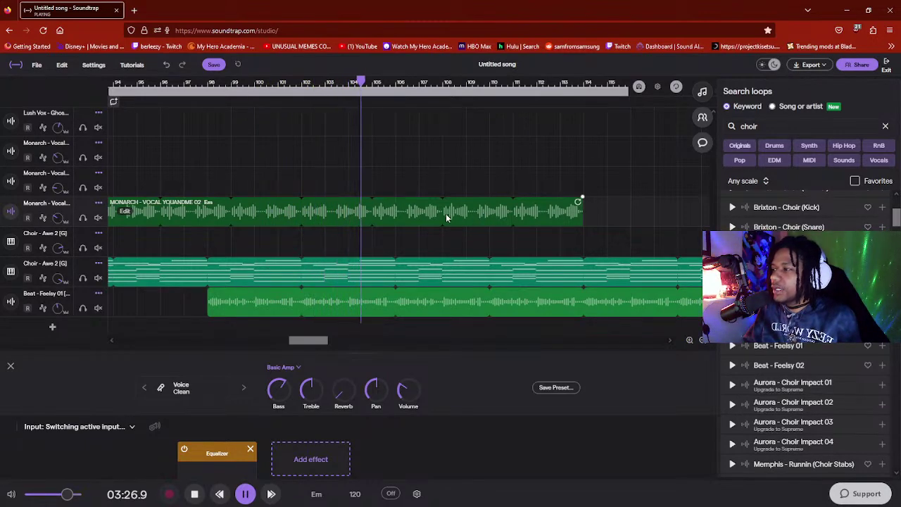
pyautogui.press('space')
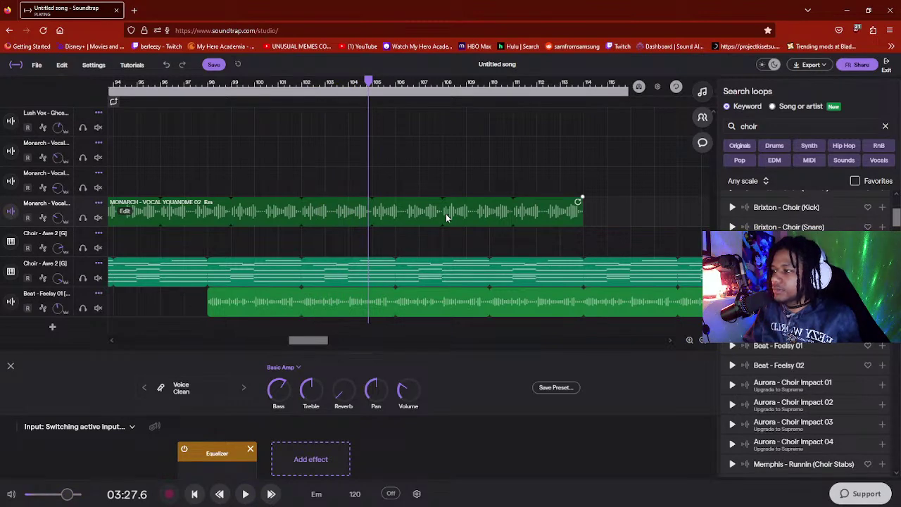
pyautogui.press('space')
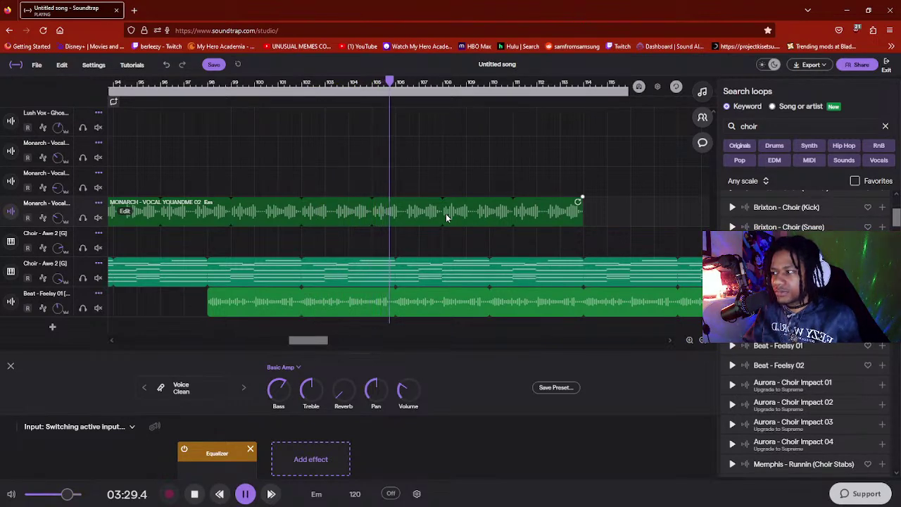
pyautogui.press('space')
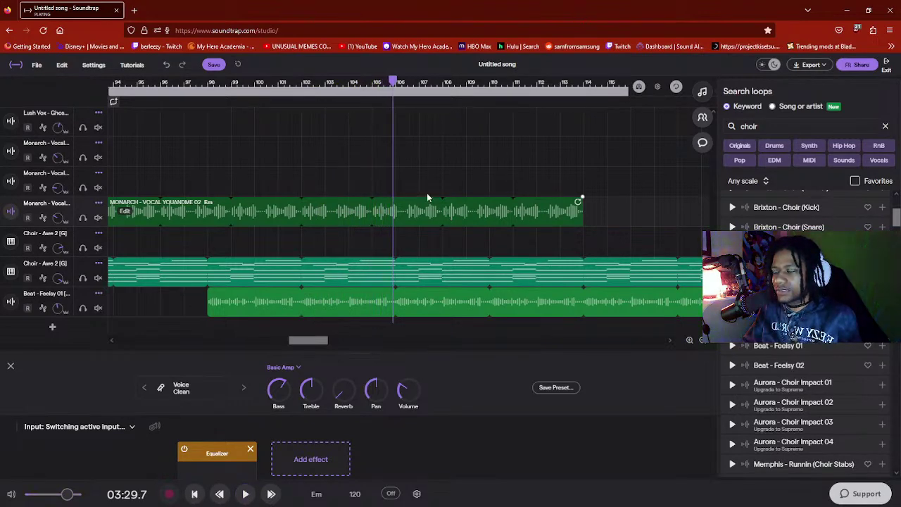
# - Replay the ending from about bar 99 to bar 104
pyautogui.click(237, 84)
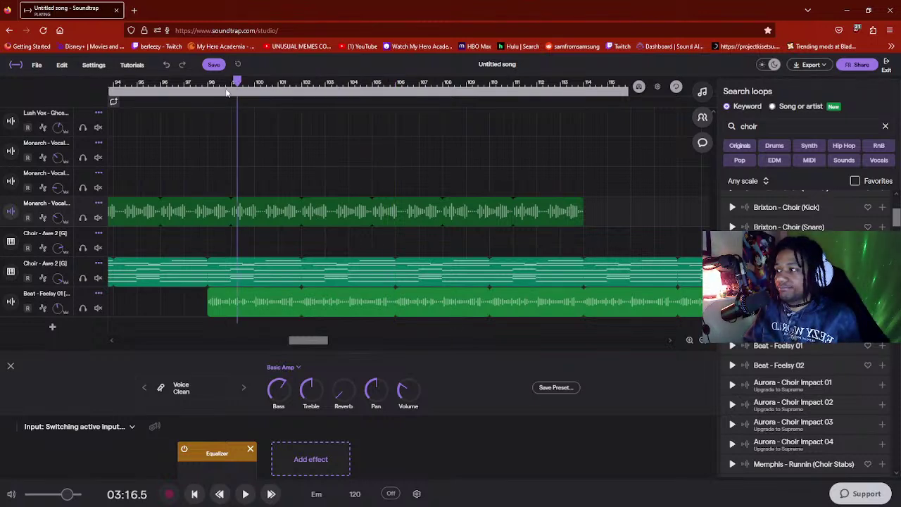
pyautogui.press('space')
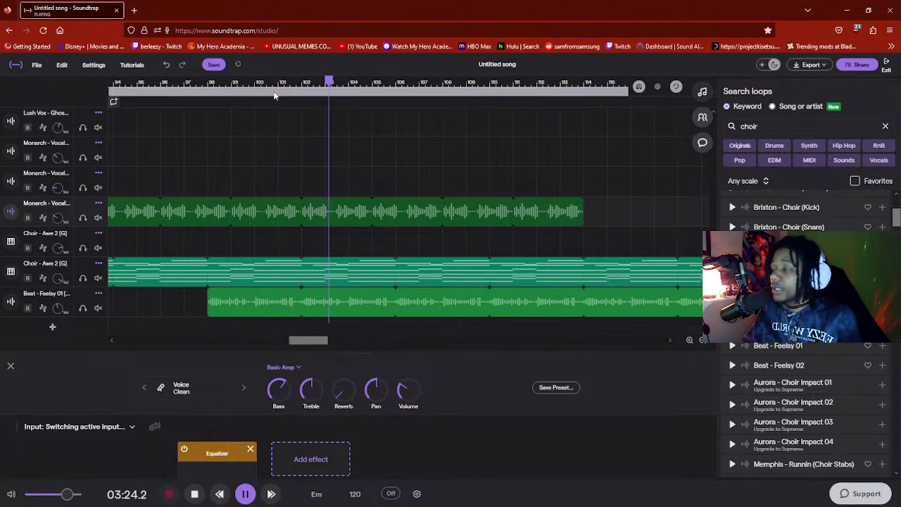
pyautogui.press('space')
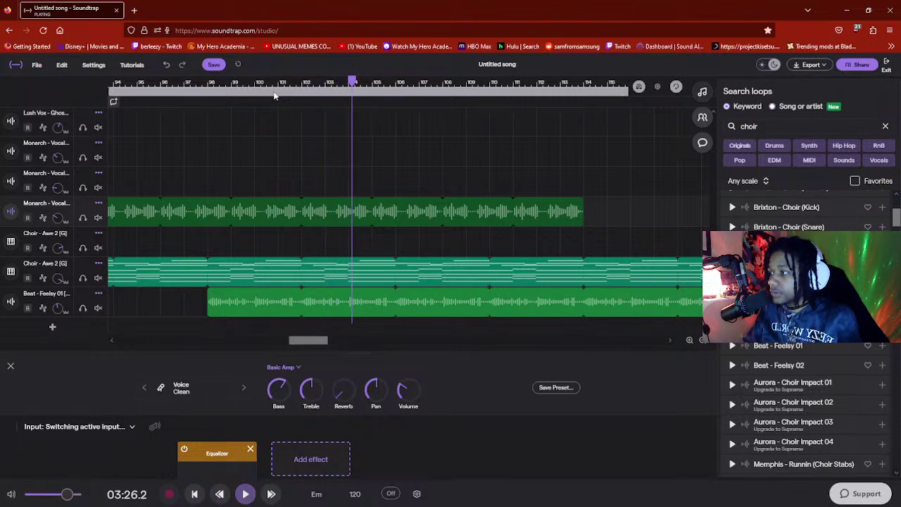
# - Split the Monarch vocal at bar 105 and trim the first part's end back to just after bar 103
pyautogui.press('space')
pyautogui.click(304, 85)
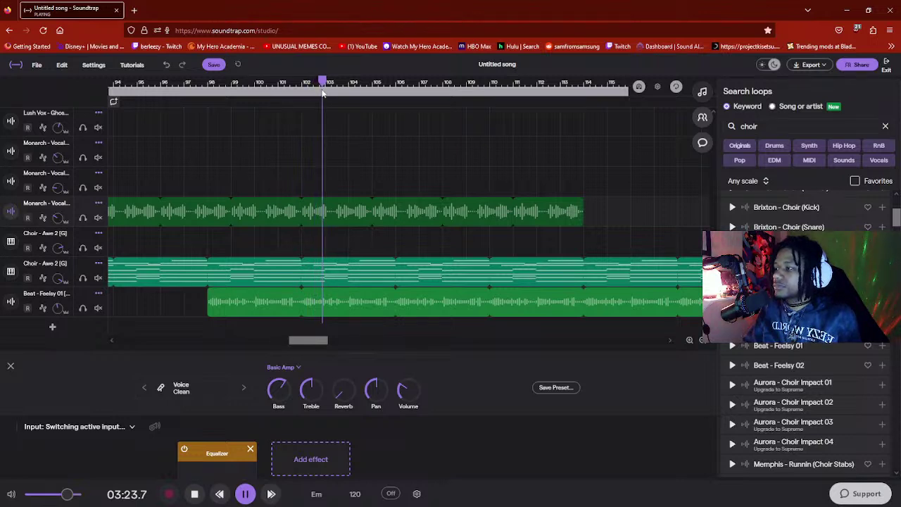
pyautogui.press('space')
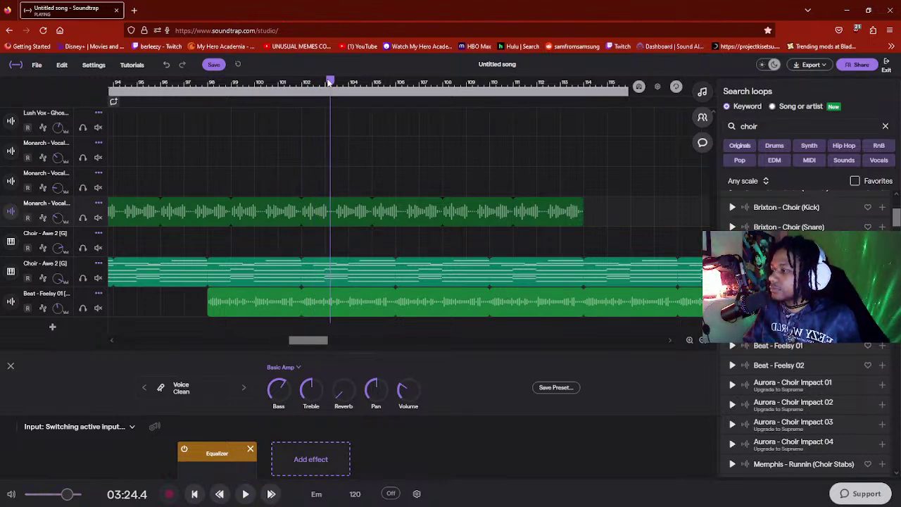
pyautogui.click(326, 82)
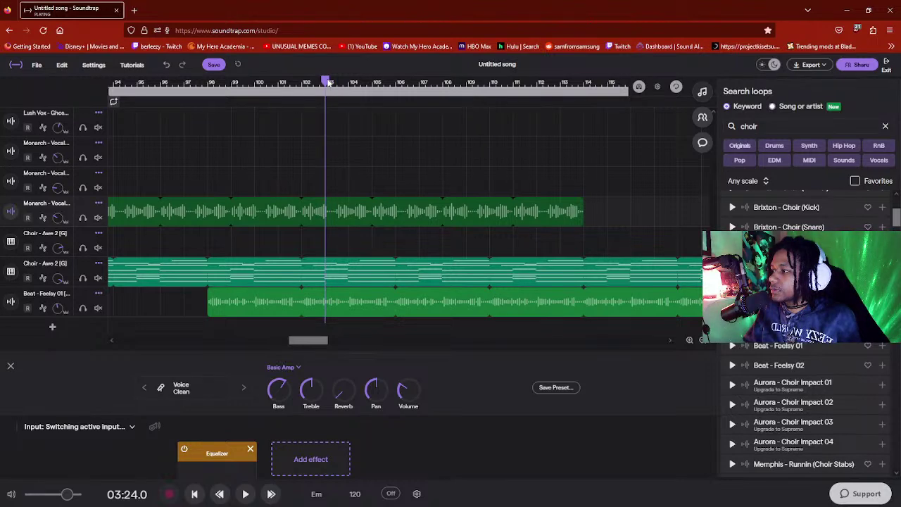
pyautogui.click(332, 83)
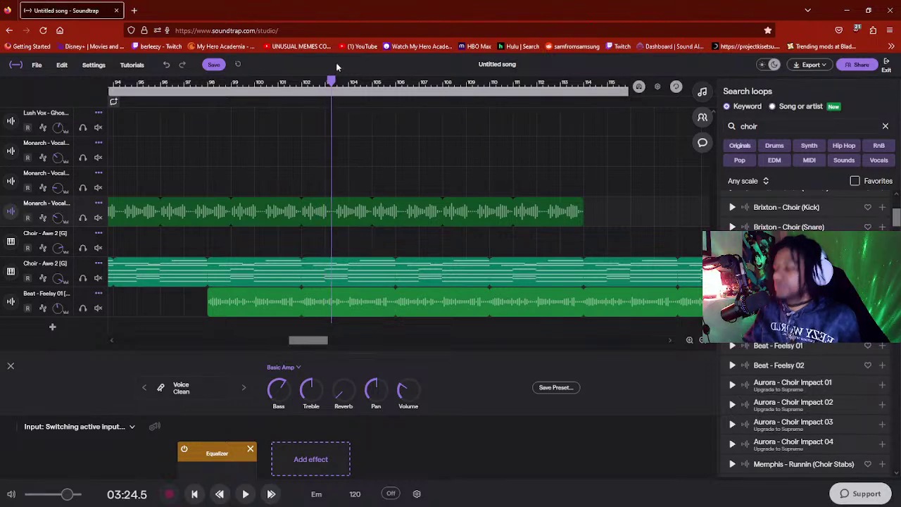
pyautogui.moveTo(553, 202)
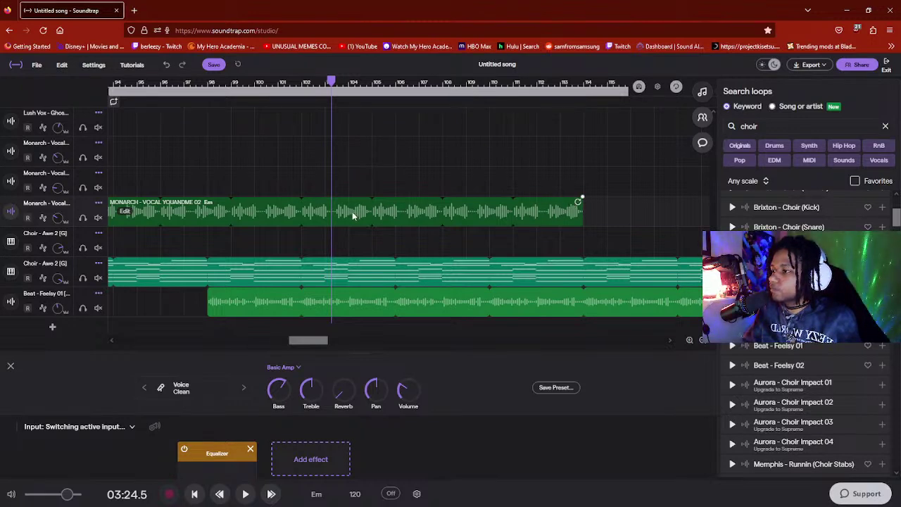
pyautogui.click(366, 84)
pyautogui.moveTo(366, 84); pyautogui.dragTo(371, 83)
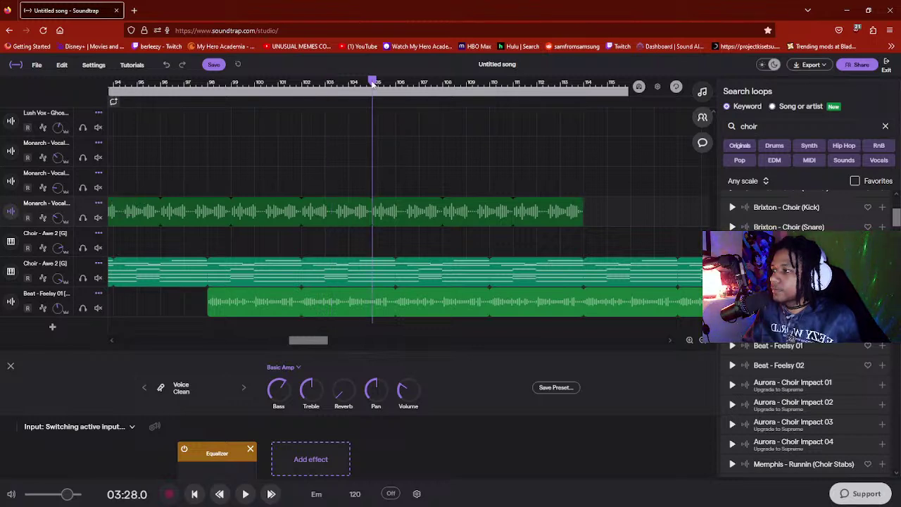
pyautogui.click(386, 211)
pyautogui.hotkey('ctrl', 'e')
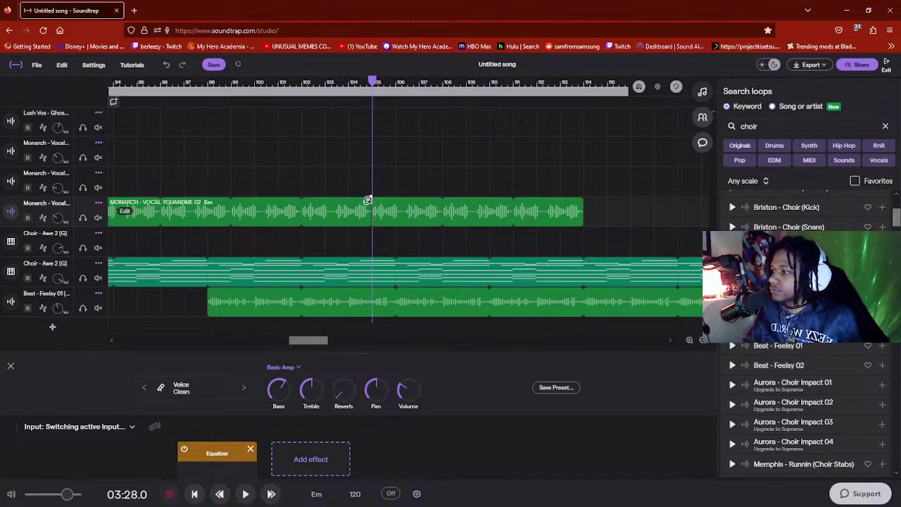
pyautogui.moveTo(367, 200); pyautogui.dragTo(336, 201)
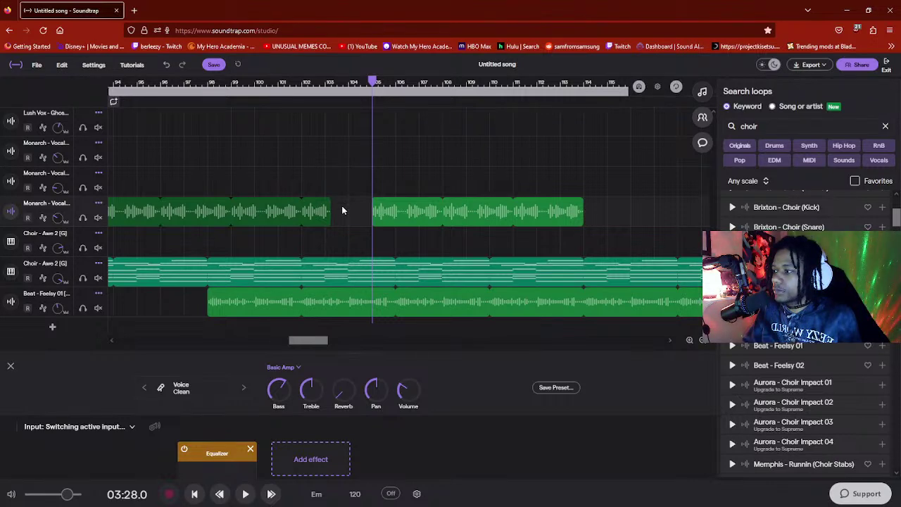
# - Replay the trimmed vocal's ending from about bar 101 to just past bar 103
pyautogui.click(308, 85)
pyautogui.press('space')
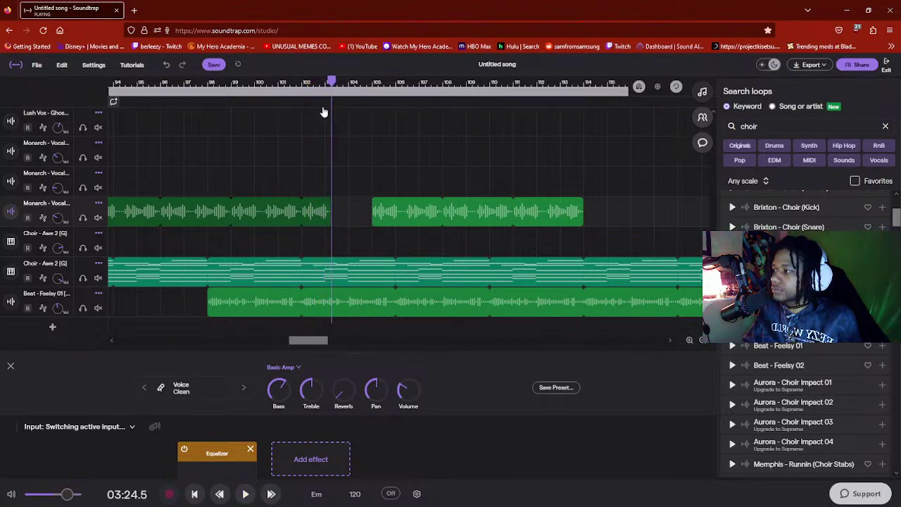
pyautogui.click(308, 83)
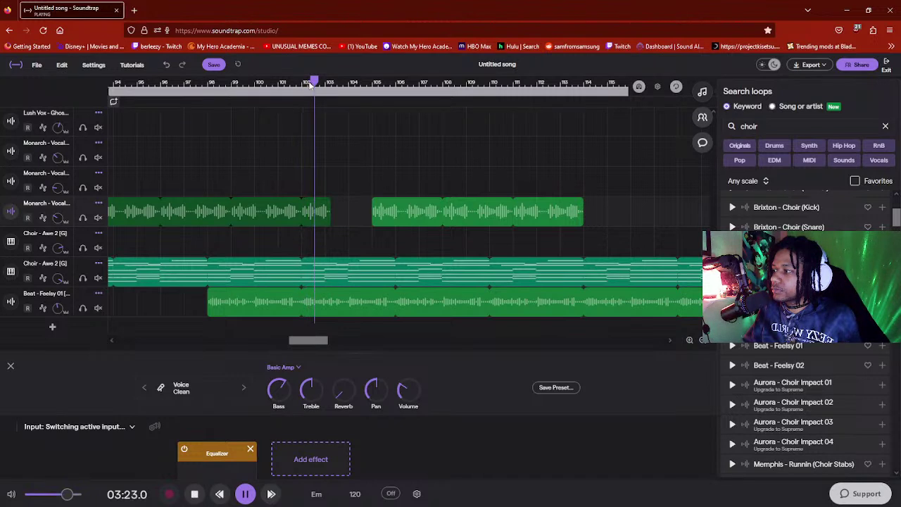
pyautogui.press('space')
pyautogui.click(277, 83)
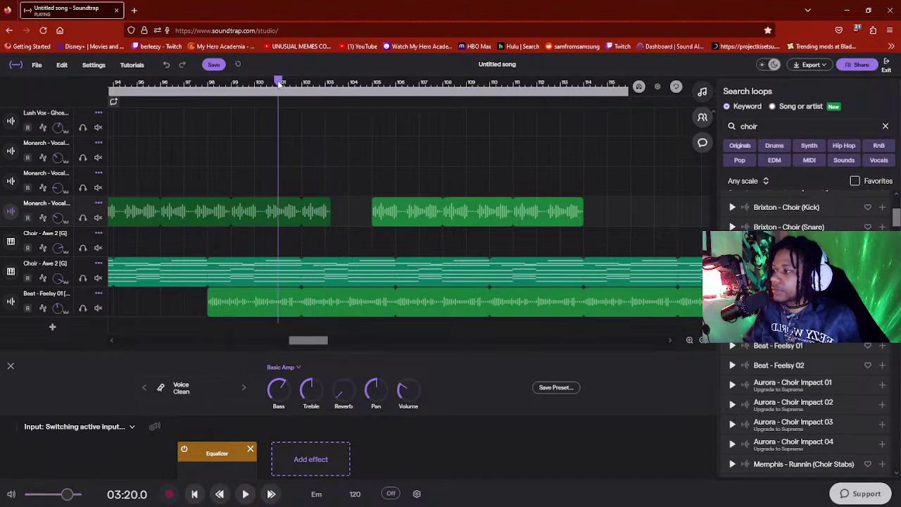
pyautogui.press('space')
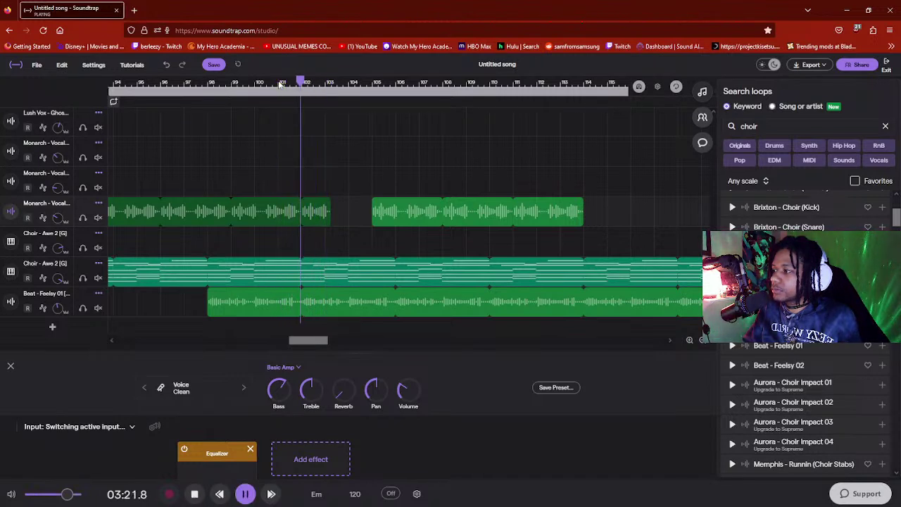
pyautogui.press('space')
# - Split the lower Choir Awe 2 and Feelsy regions at bar 102 and just after bar 103, and delete the pieces in between
pyautogui.moveTo(304, 83); pyautogui.dragTo(303, 83)
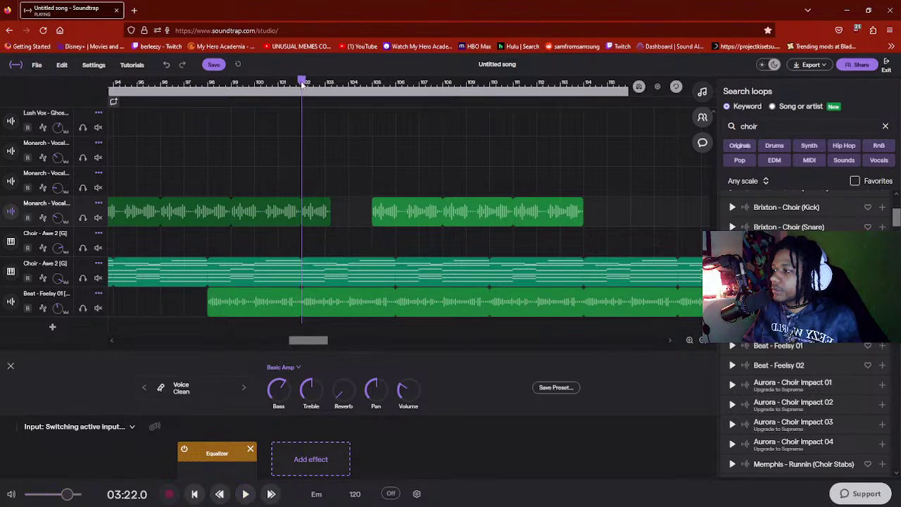
pyautogui.click(347, 247)
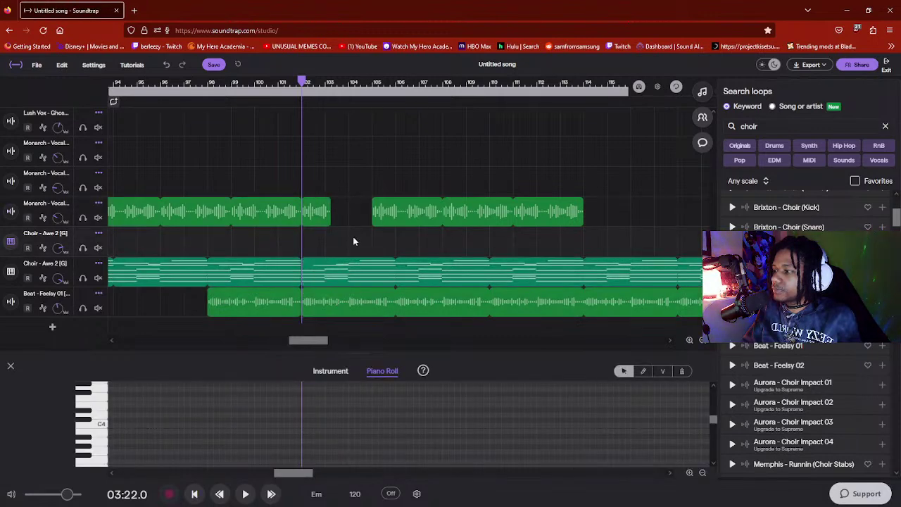
pyautogui.moveTo(306, 83); pyautogui.dragTo(332, 90)
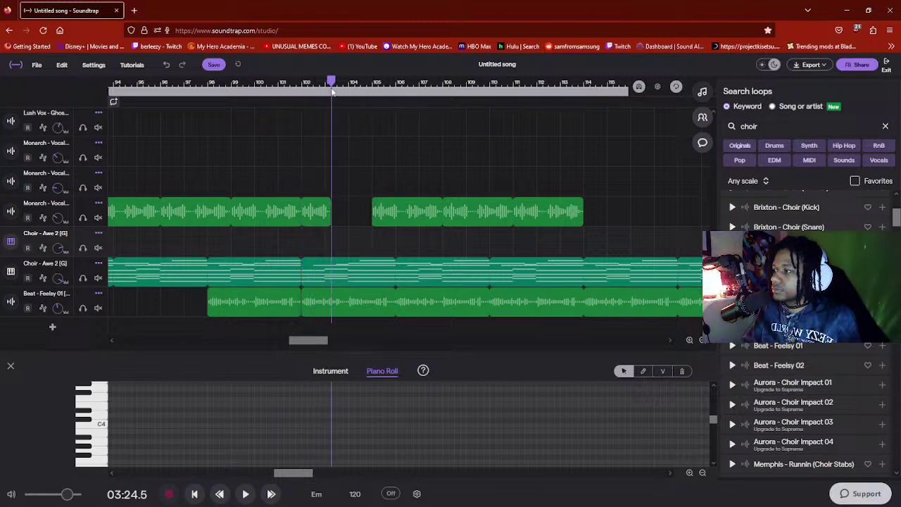
pyautogui.moveTo(350, 251); pyautogui.dragTo(309, 306)
pyautogui.click(343, 301)
pyautogui.scroll(-1, 336, 283)
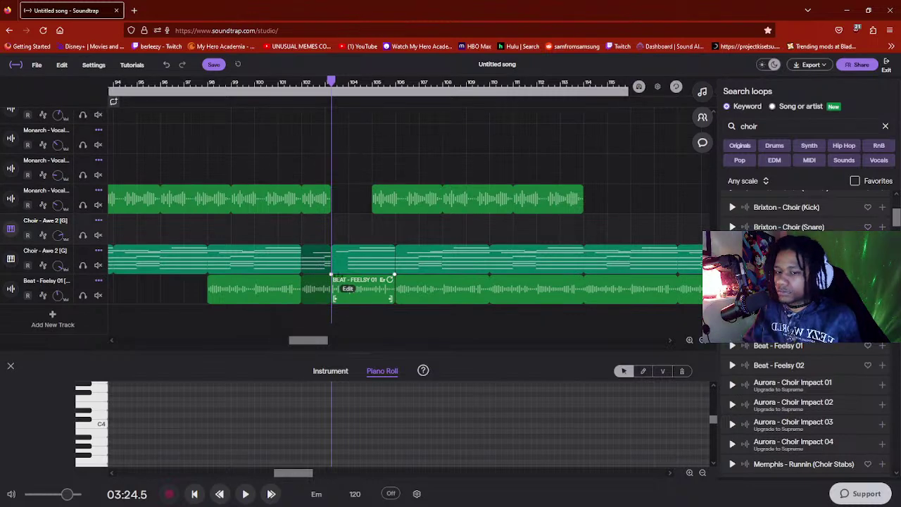
pyautogui.press('Delete')
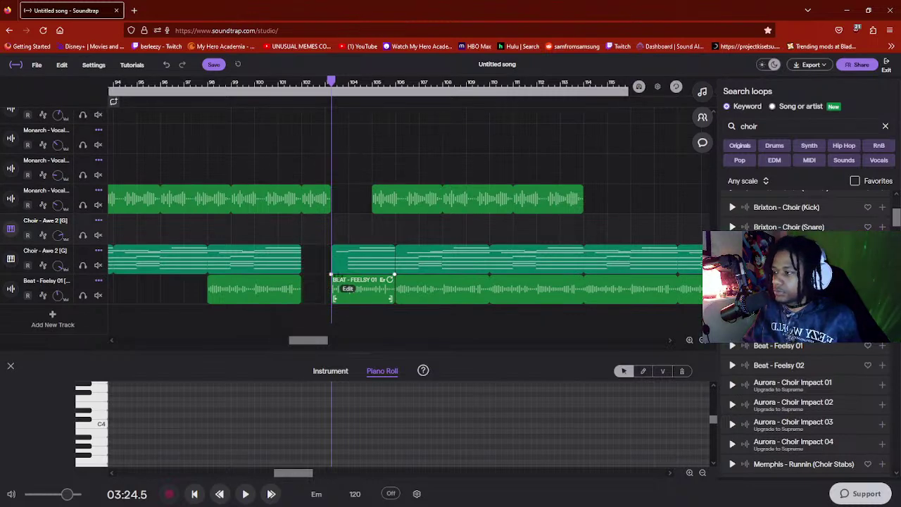
# - Delete the short choir and Feelsy pieces before bar 106 and move the remaining regions to start at bar 104
pyautogui.click(283, 83)
pyautogui.press('space')
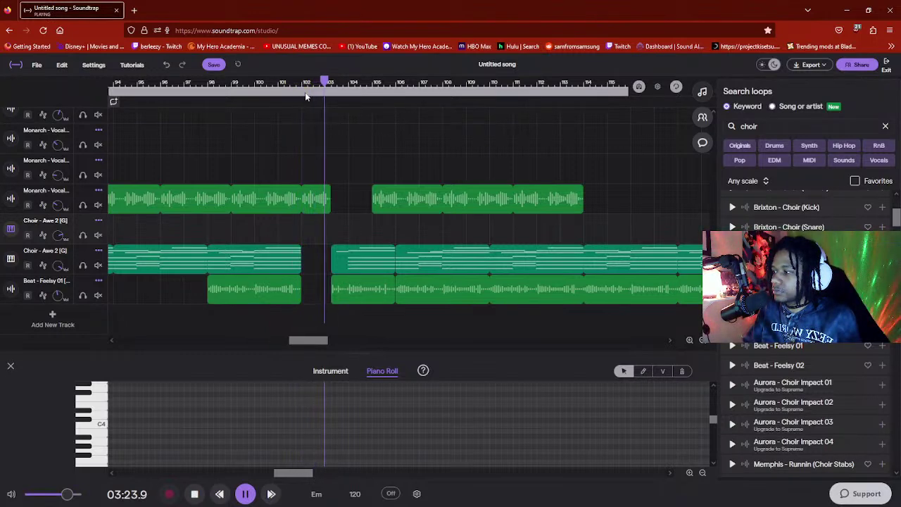
pyautogui.press('space')
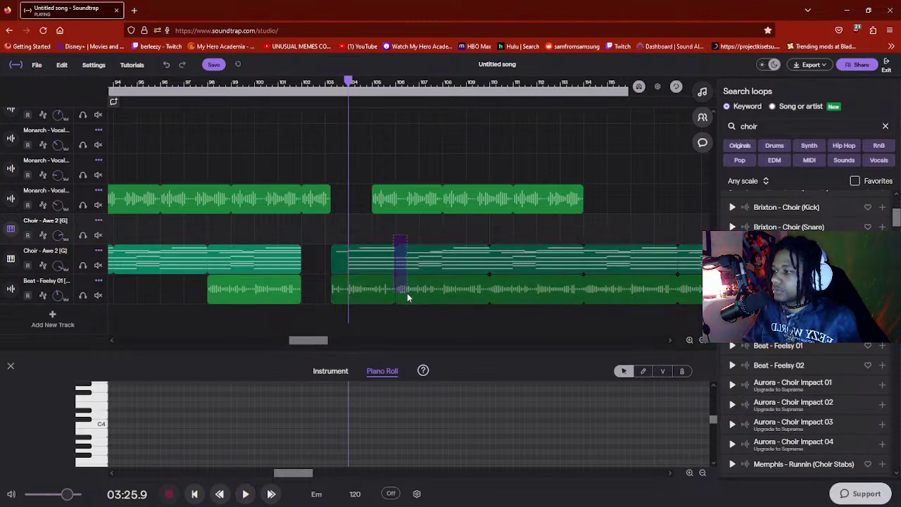
pyautogui.moveTo(373, 240); pyautogui.dragTo(364, 297)
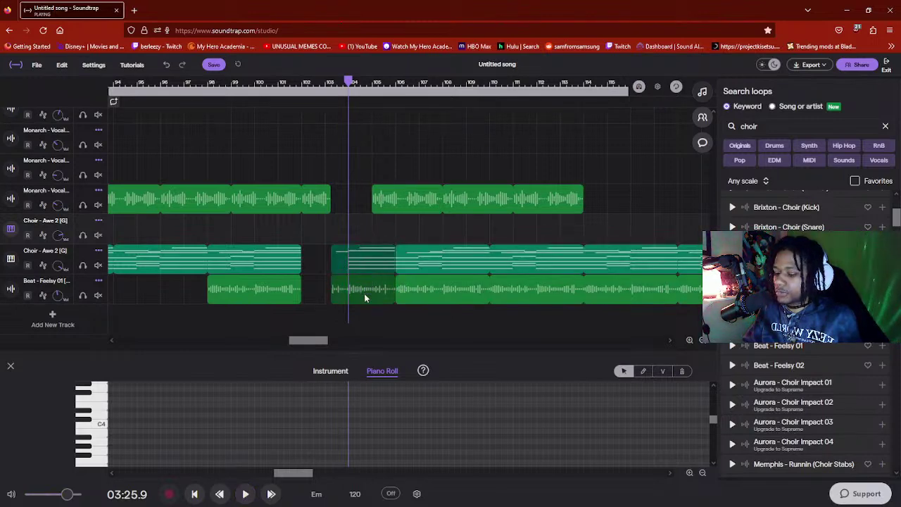
pyautogui.press('Delete')
pyautogui.moveTo(450, 271); pyautogui.dragTo(416, 266)
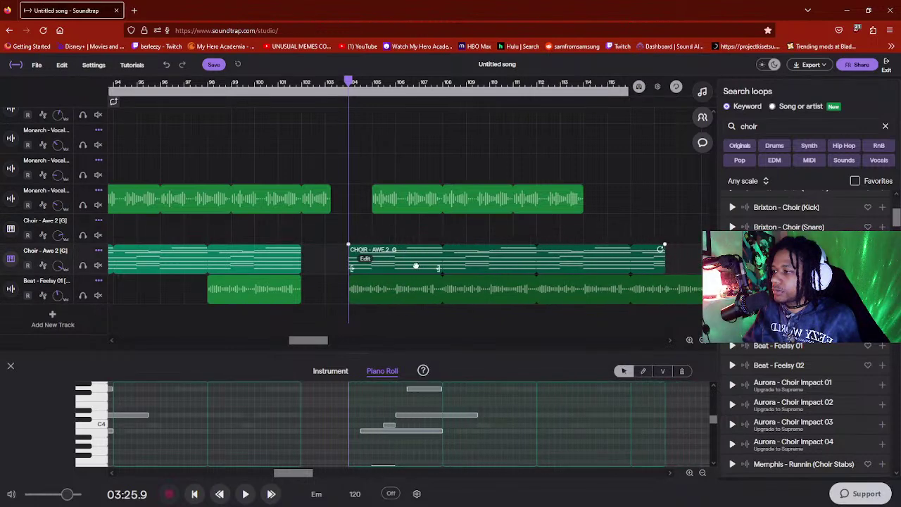
# - Move the second Monarch vocal section to start at bar 104, in line with the choir and Feelsy regions
pyautogui.click(320, 83)
pyautogui.press('space')
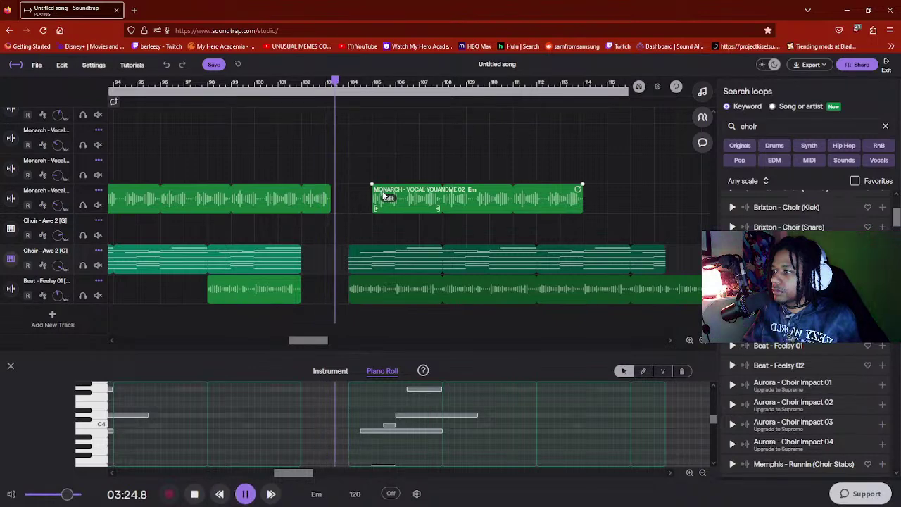
pyautogui.press('space')
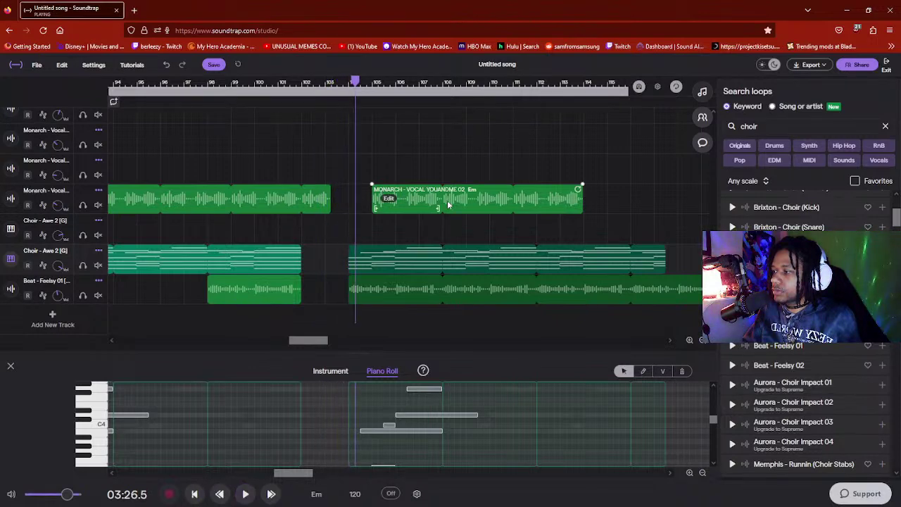
pyautogui.moveTo(447, 204); pyautogui.dragTo(424, 208)
pyautogui.scroll(5, 410, 197)
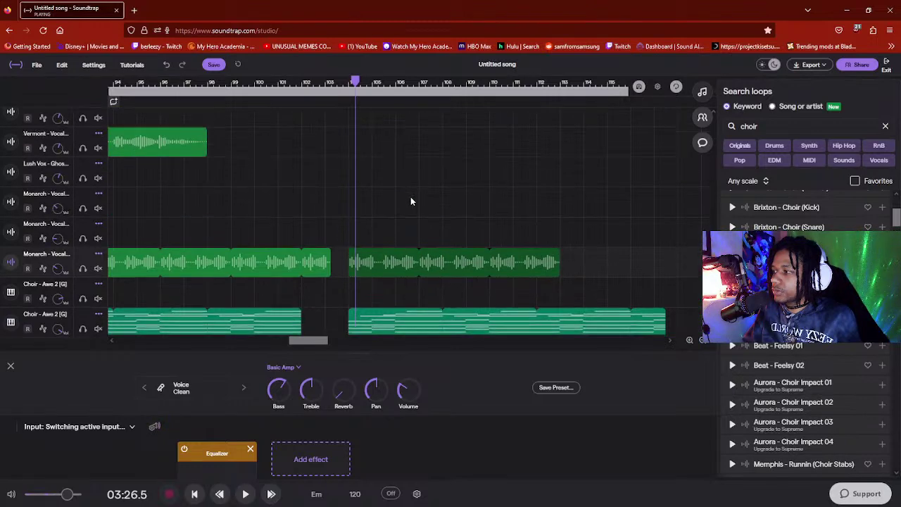
pyautogui.scroll(-5, 410, 196)
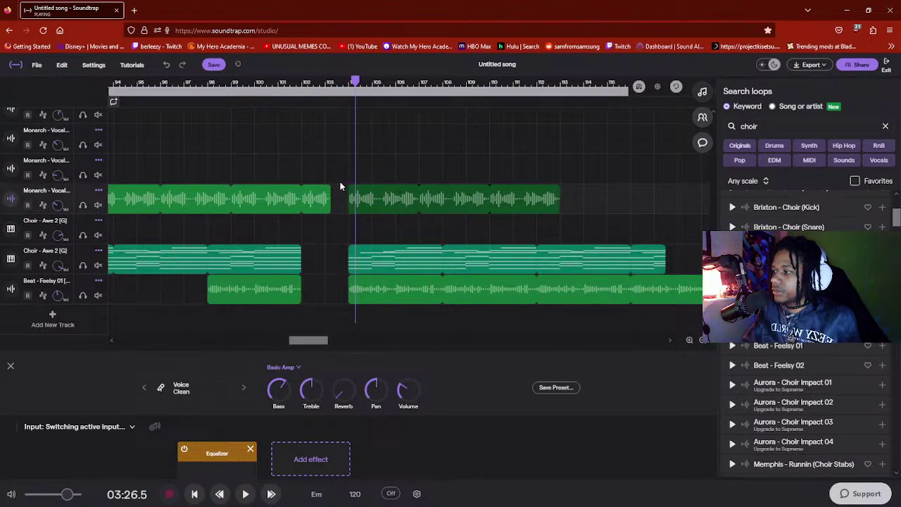
# - Replay the break and re-entry from about bar 102 to bar 108, checking the Steamy Break and vocal tracks
pyautogui.click(296, 84)
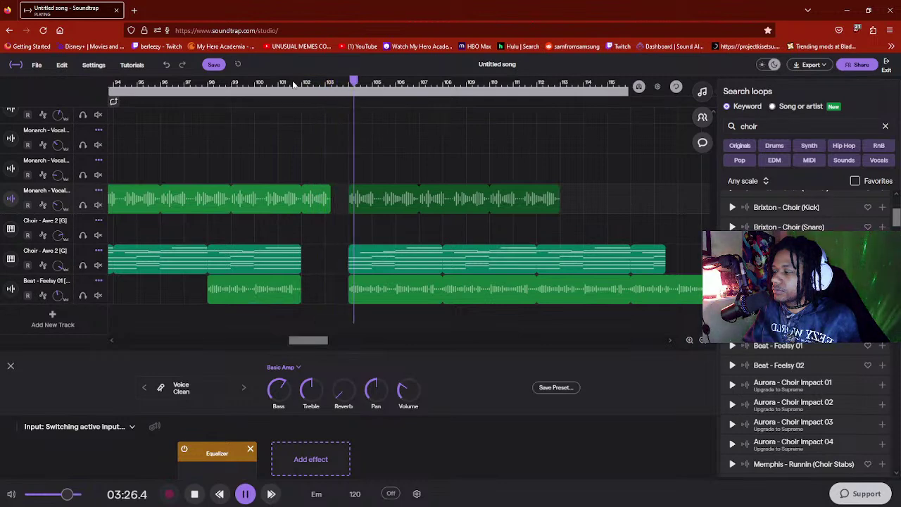
pyautogui.scroll(3, 413, 199)
pyautogui.scroll(4, 410, 203)
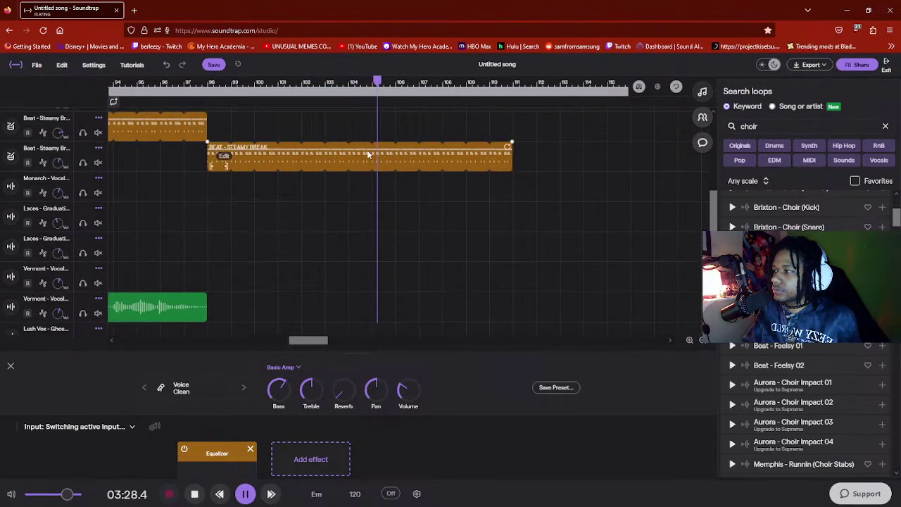
pyautogui.press('space')
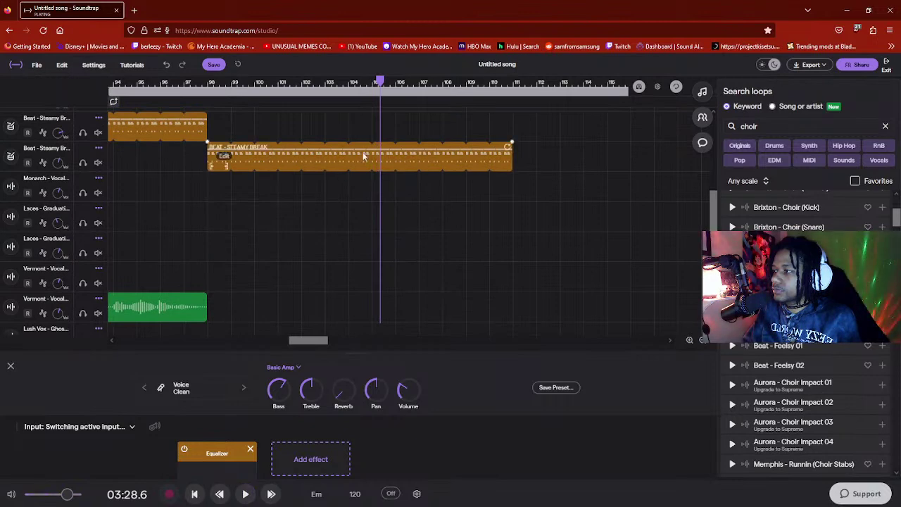
pyautogui.scroll(-4, 364, 155)
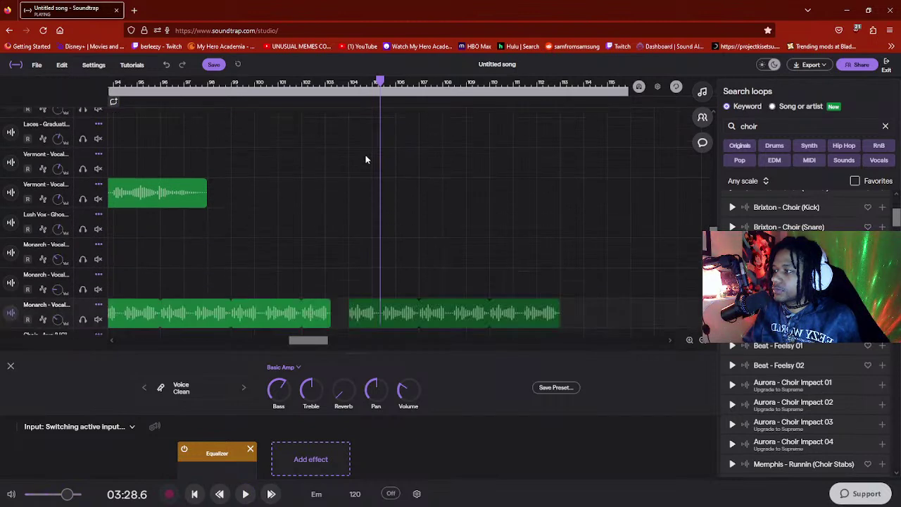
pyautogui.scroll(3, 367, 159)
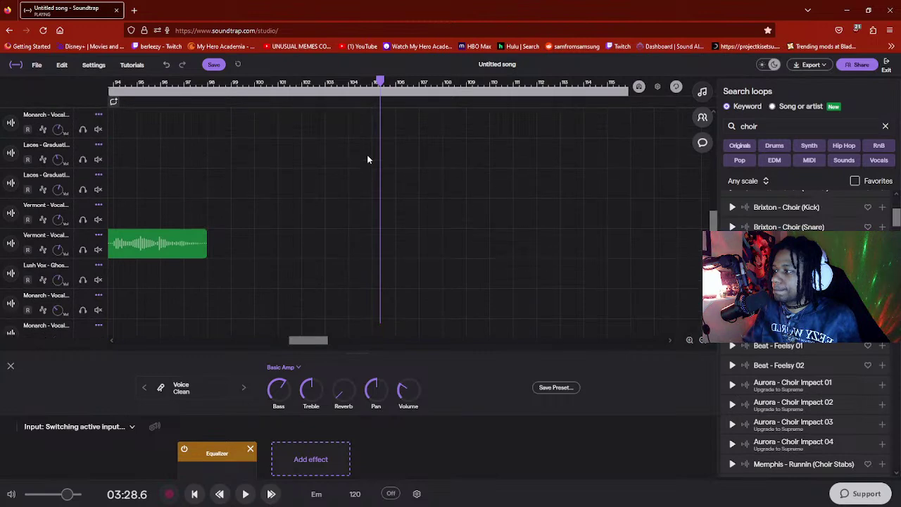
pyautogui.click(315, 86)
pyautogui.press('space')
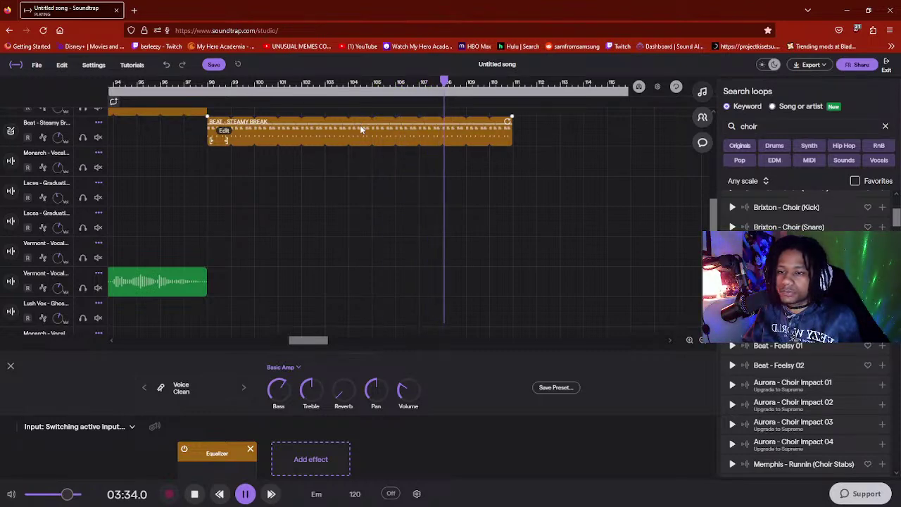
pyautogui.press('space')
pyautogui.scroll(-4, 399, 214)
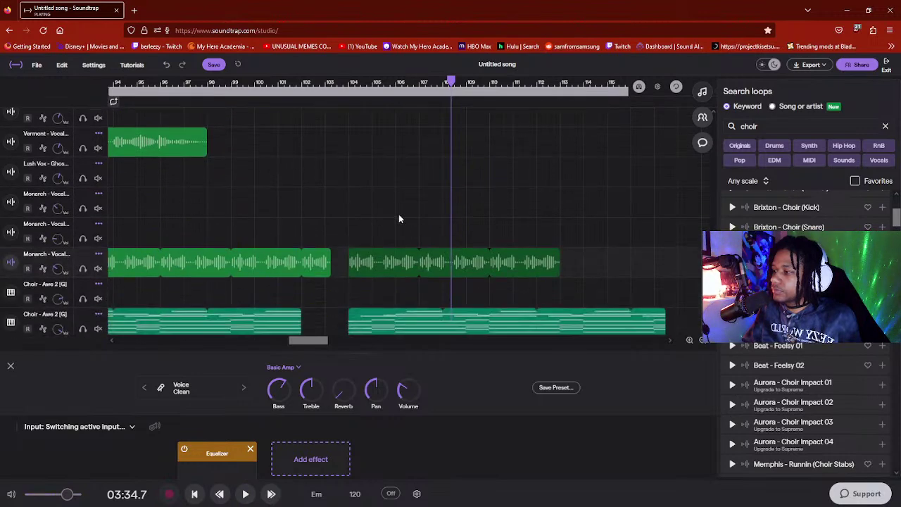
pyautogui.scroll(2, 388, 201)
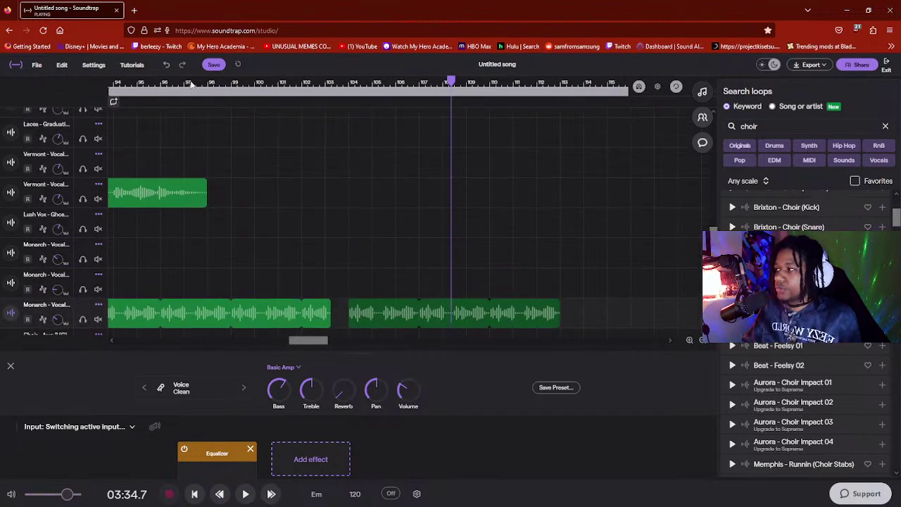
# - Replay the ending from about bar 97 through the break to bar 104, following the vocal, choir and Feelsy regions
pyautogui.click(186, 83)
pyautogui.press('space')
pyautogui.scroll(-3, 485, 172)
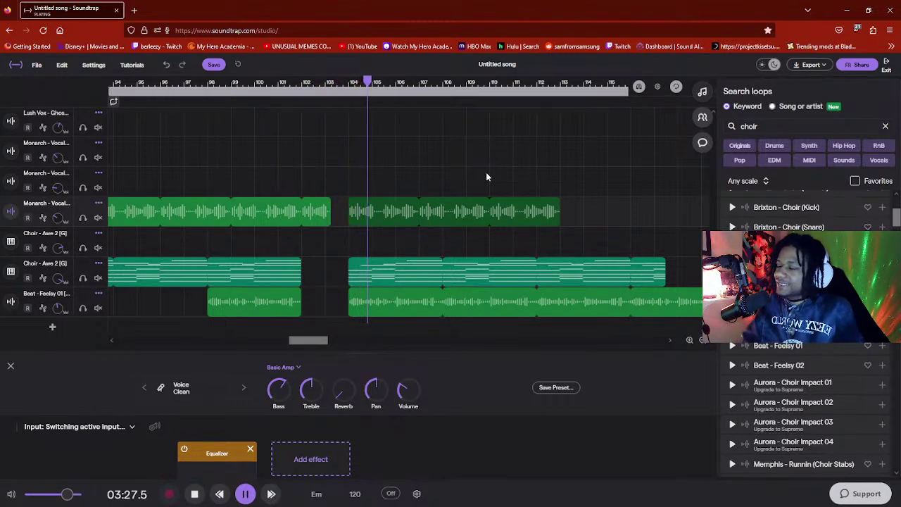
pyautogui.press('space')
# - Replay the song from about bar 82 to bar 86, checking the Vermont, Monarch and choir regions
pyautogui.scroll(1, 247, 307)
pyautogui.moveTo(305, 339); pyautogui.dragTo(261, 299)
pyautogui.scroll(1, 374, 113)
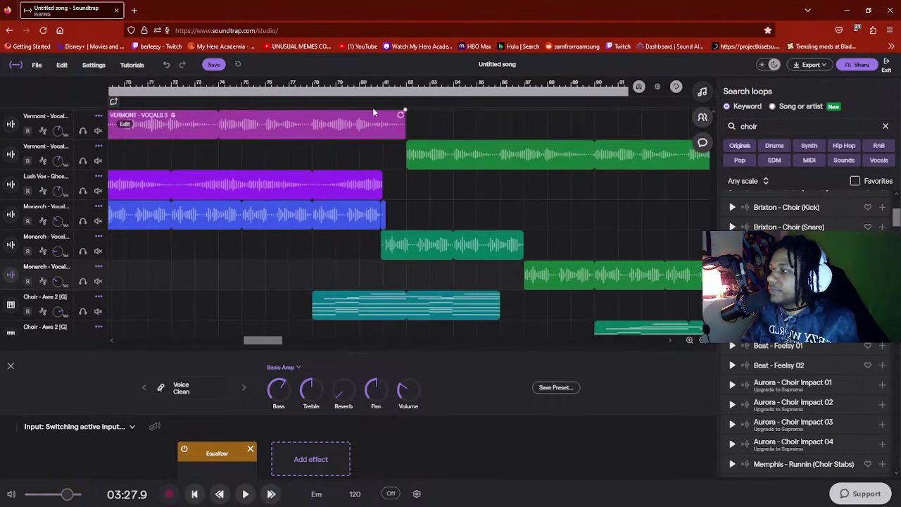
pyautogui.press('space')
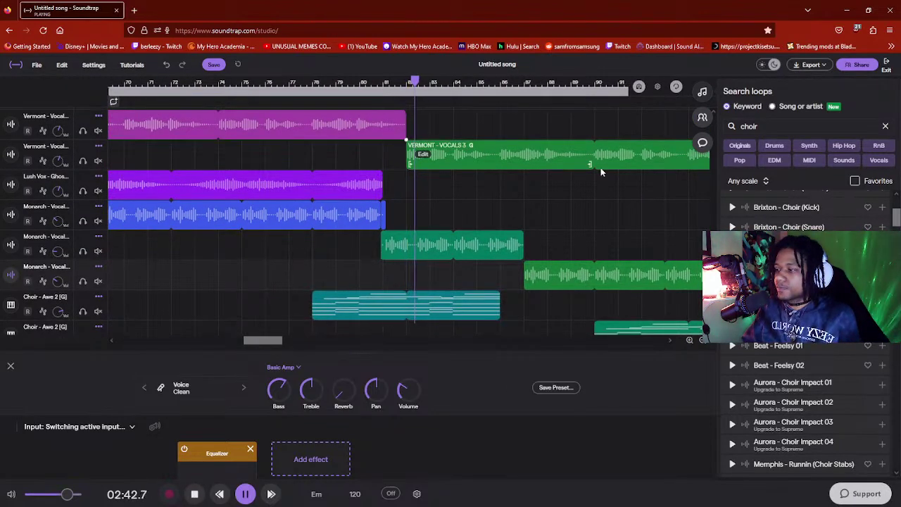
pyautogui.scroll(1, 556, 190)
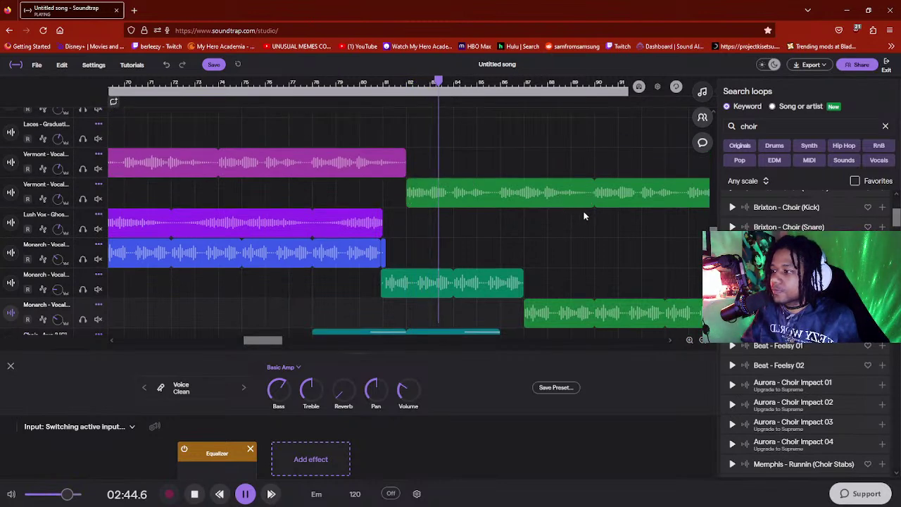
pyautogui.scroll(-1, 464, 281)
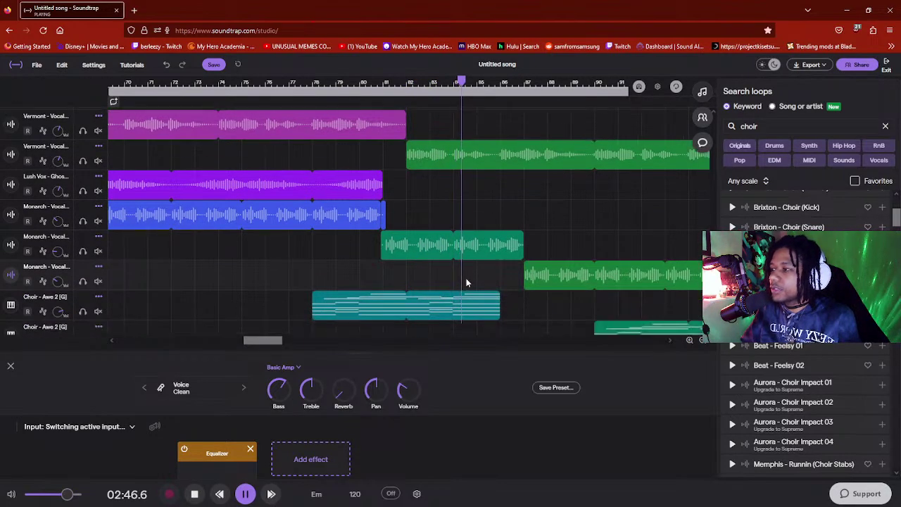
pyautogui.scroll(1, 368, 307)
pyautogui.moveTo(279, 340); pyautogui.dragTo(304, 340)
pyautogui.scroll(-1, 423, 251)
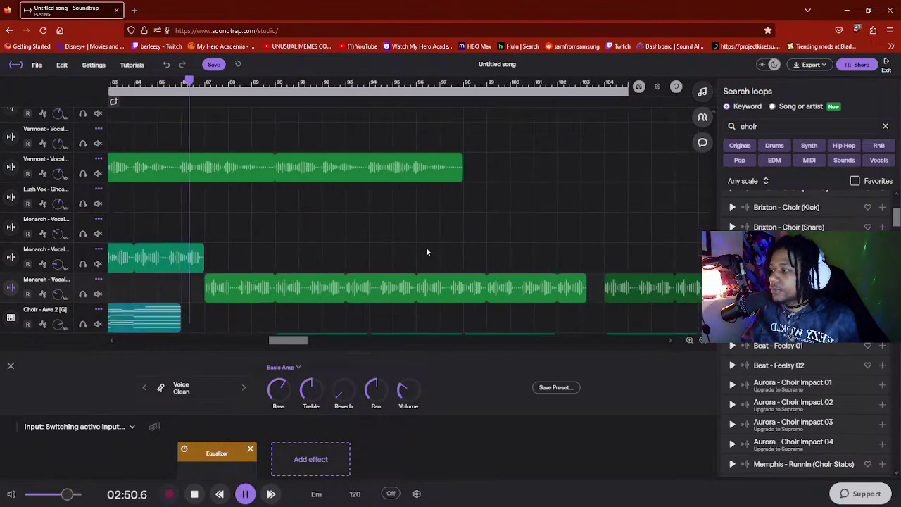
# - Follow the playback from about bar 87 to bar 98, checking the Monarch vocal, choir and Feelsy tracks
pyautogui.scroll(-1, 426, 247)
pyautogui.scroll(-1, 426, 251)
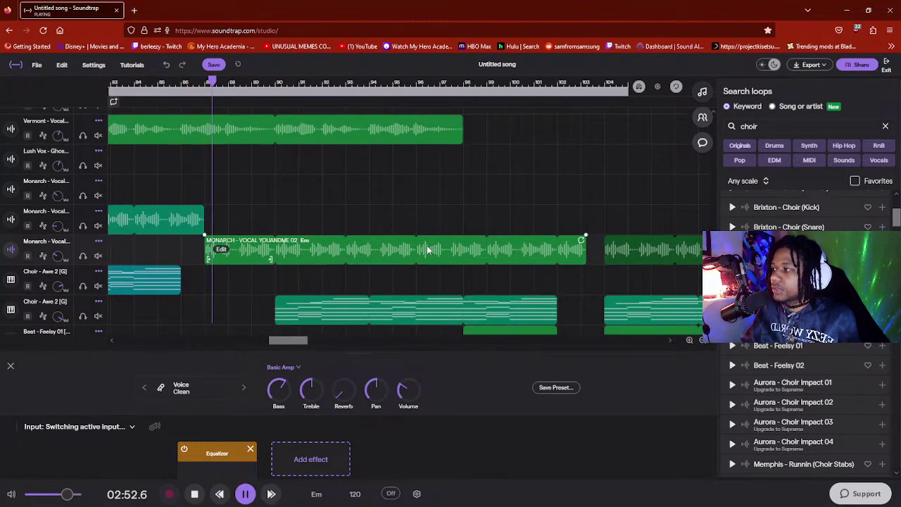
pyautogui.scroll(-1, 427, 248)
pyautogui.scroll(1, 427, 248)
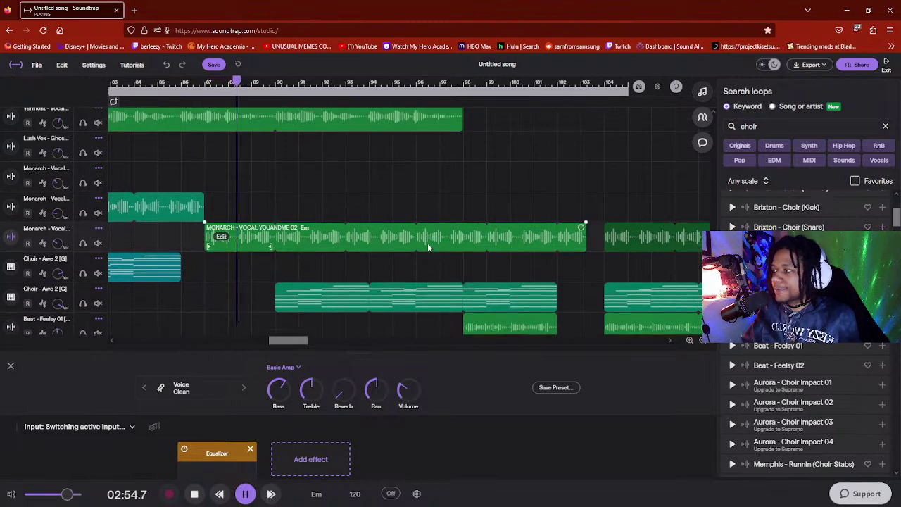
pyautogui.scroll(-1, 427, 248)
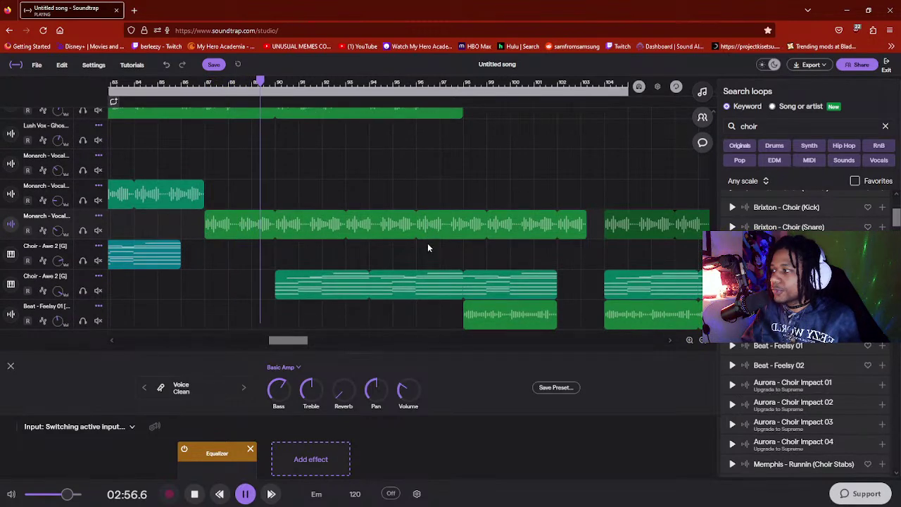
pyautogui.scroll(-1, 427, 247)
pyautogui.scroll(2, 427, 242)
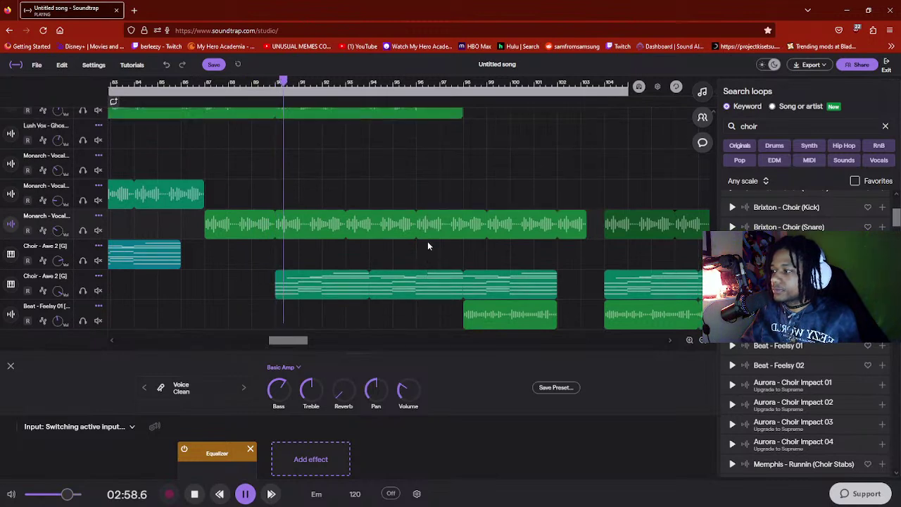
pyautogui.scroll(-1, 428, 245)
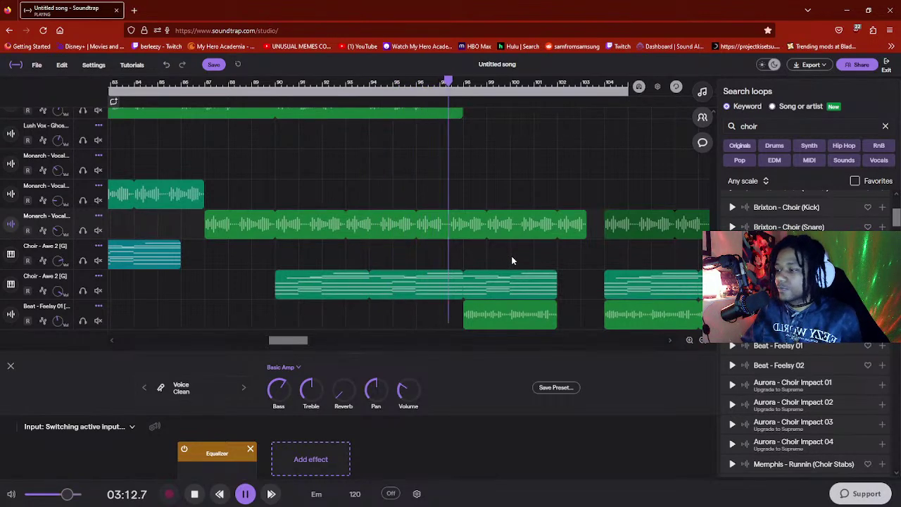
pyautogui.scroll(-1, 512, 255)
pyautogui.scroll(-1, 511, 255)
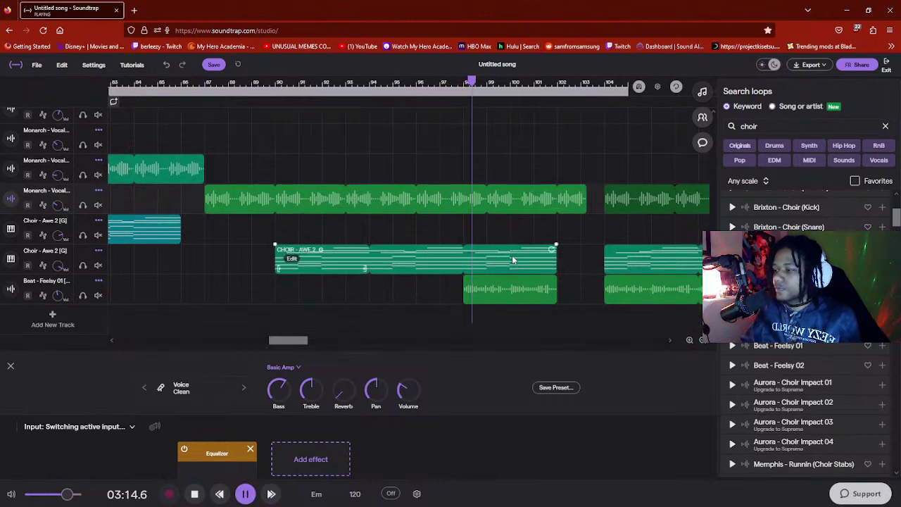
# - Keep listening through the break and the bar 104 re-entry to about bar 108, examining the lower tracks
pyautogui.moveTo(299, 343); pyautogui.dragTo(311, 342)
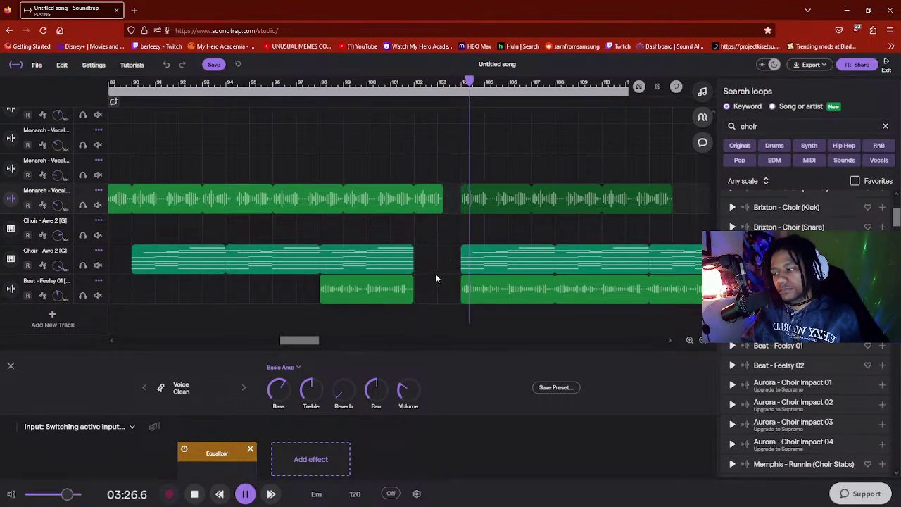
pyautogui.scroll(3, 442, 270)
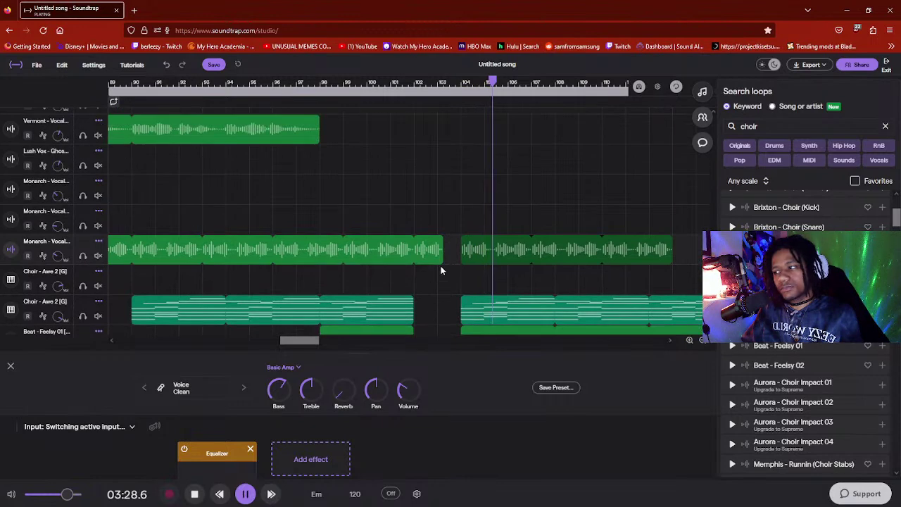
pyautogui.scroll(-2, 441, 270)
pyautogui.scroll(-2, 442, 270)
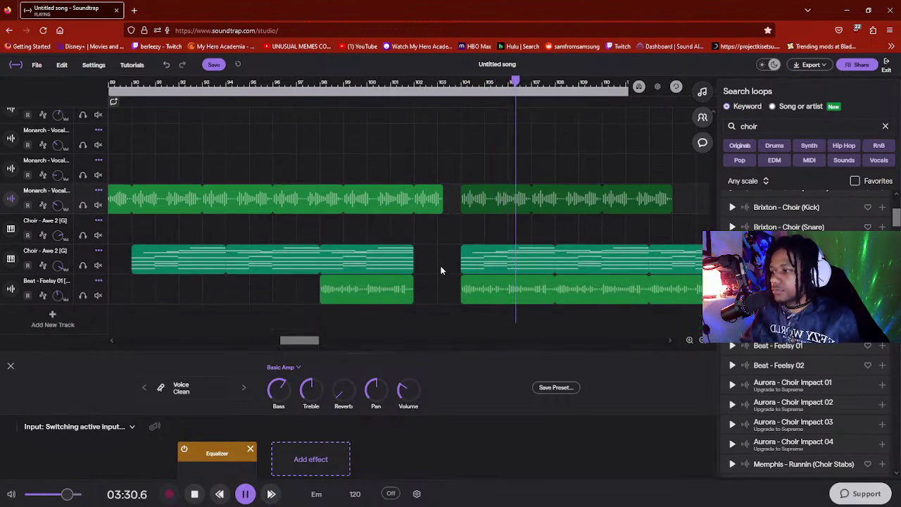
pyautogui.scroll(1, 441, 270)
pyautogui.scroll(-1, 442, 270)
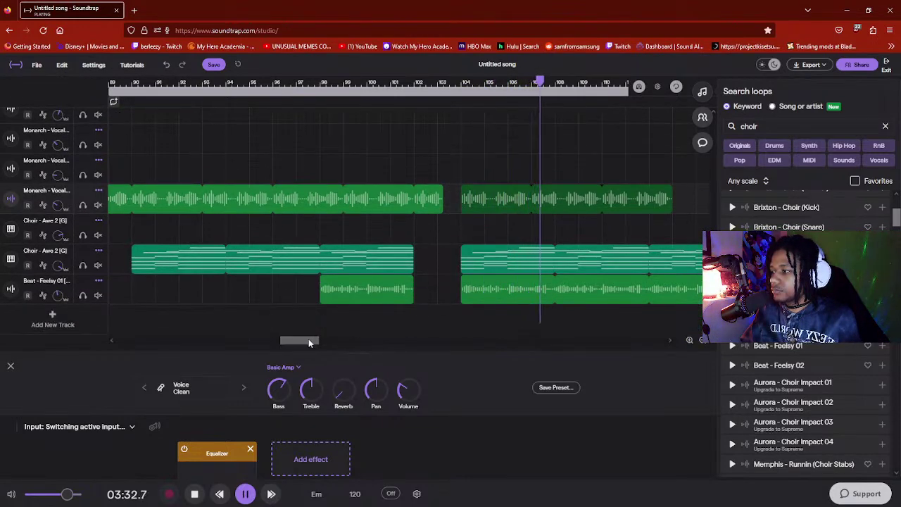
pyautogui.moveTo(308, 339); pyautogui.dragTo(323, 342)
# - Stop playback and replace the Beat - Feelsy 01 region at bar 104 with the Beat - Feelsy 02 loop on a new track
pyautogui.press('space')
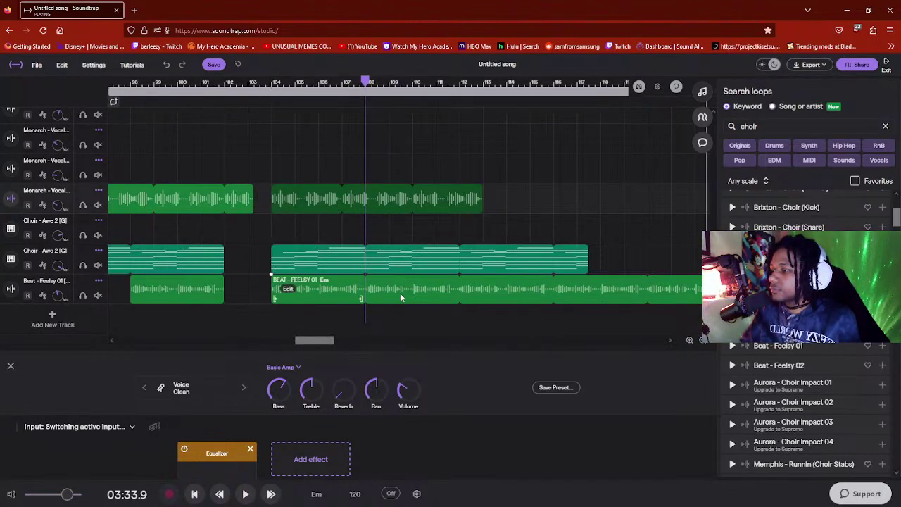
pyautogui.press('Delete')
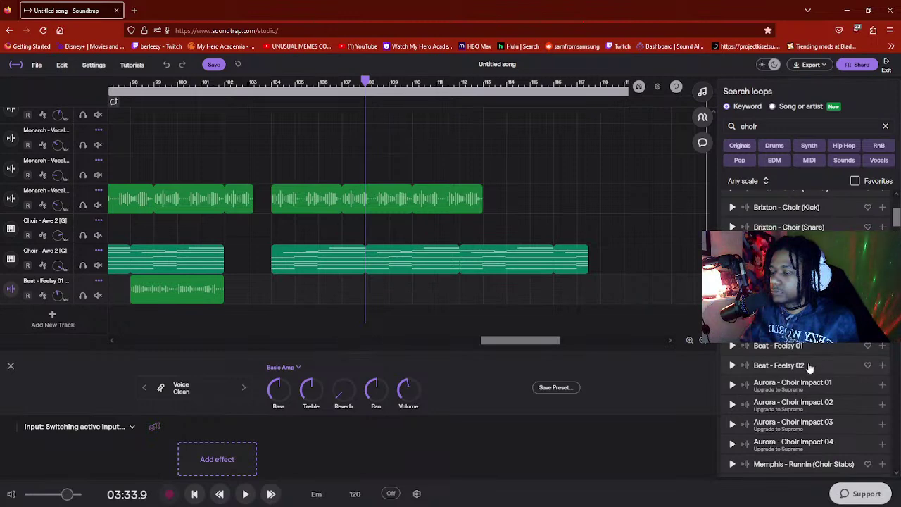
pyautogui.moveTo(809, 367); pyautogui.dragTo(278, 449)
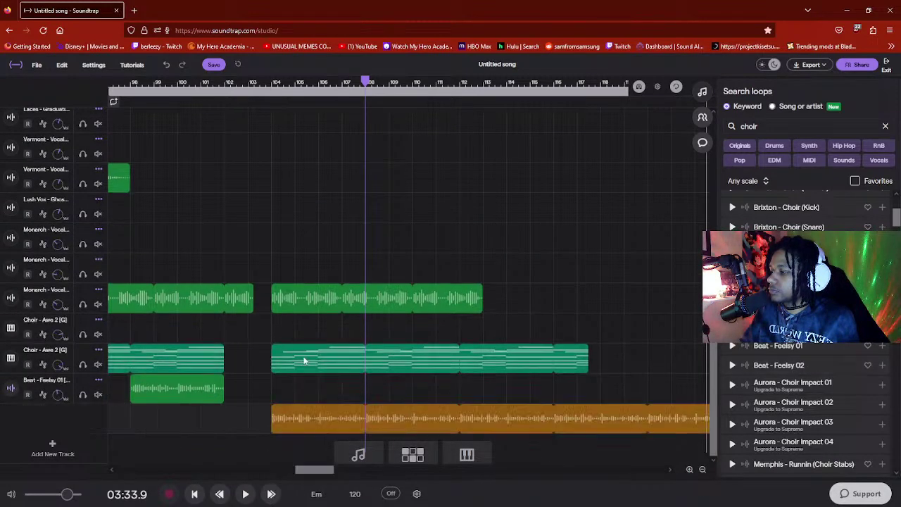
# - Replay the ending from about bar 98 to bar 103, listening to the section leading into the break
pyautogui.click(255, 83)
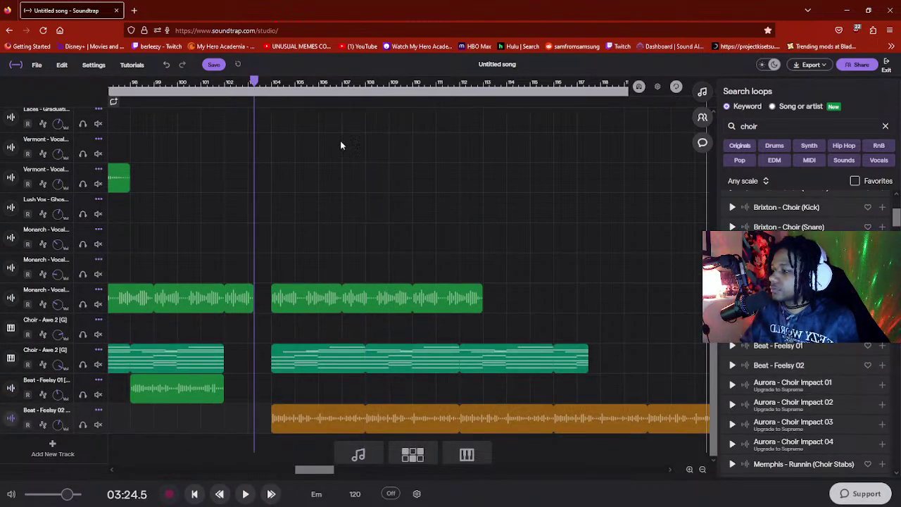
pyautogui.click(143, 83)
pyautogui.press('space')
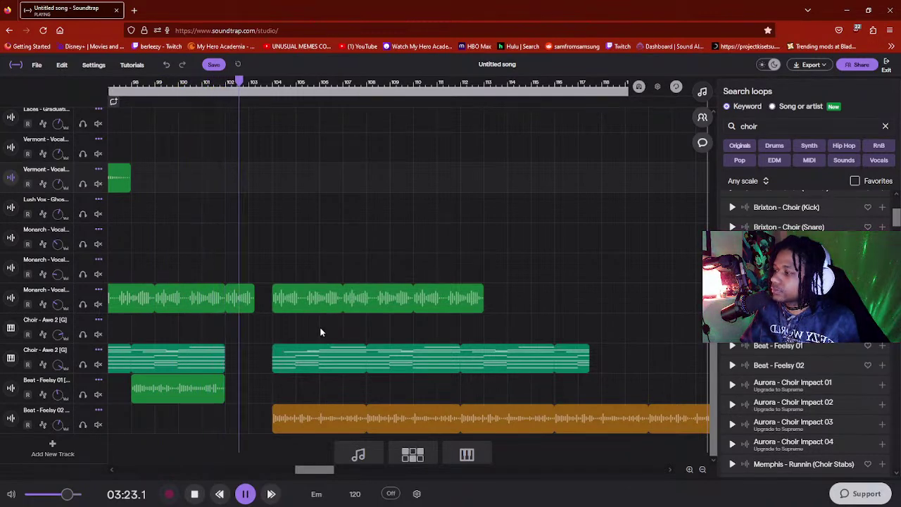
pyautogui.press('space')
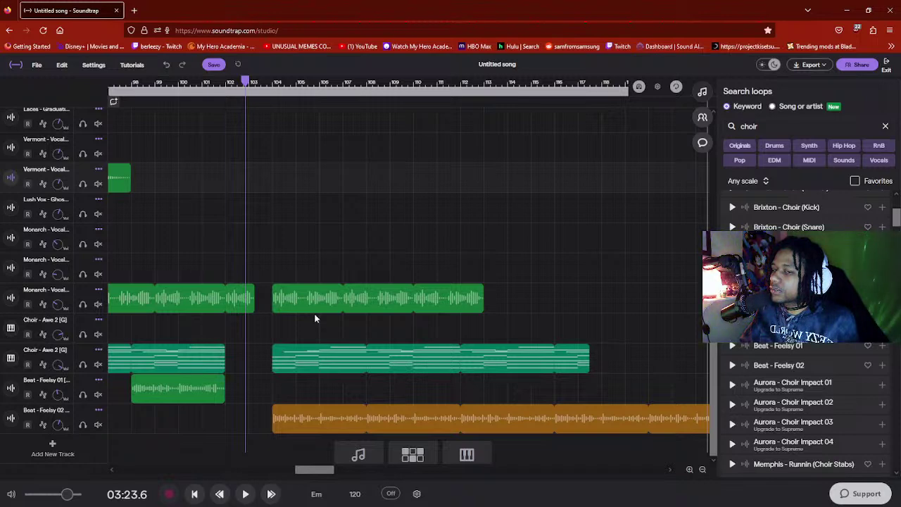
# - Shorten the Beat - Steamy Break region that starts at bar 98 so it ends at bar 103
pyautogui.scroll(4, 314, 318)
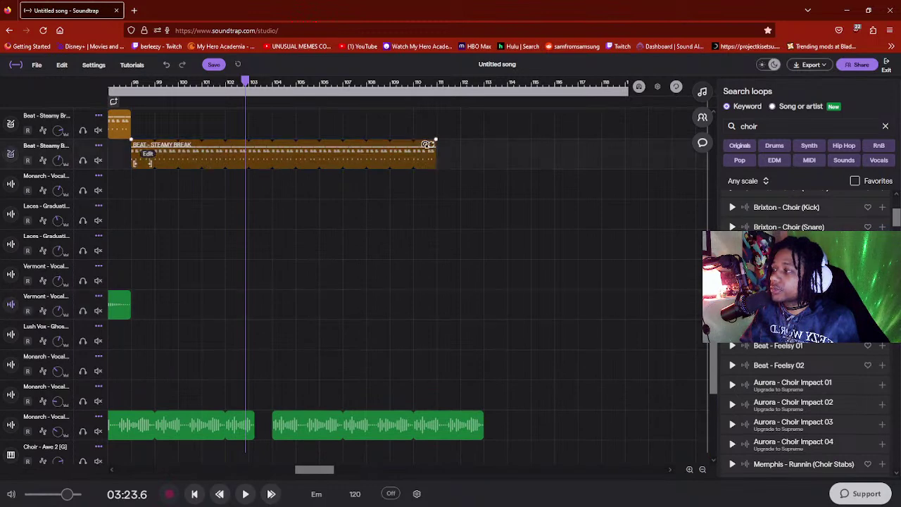
pyautogui.moveTo(431, 144); pyautogui.dragTo(266, 162)
pyautogui.click(266, 201)
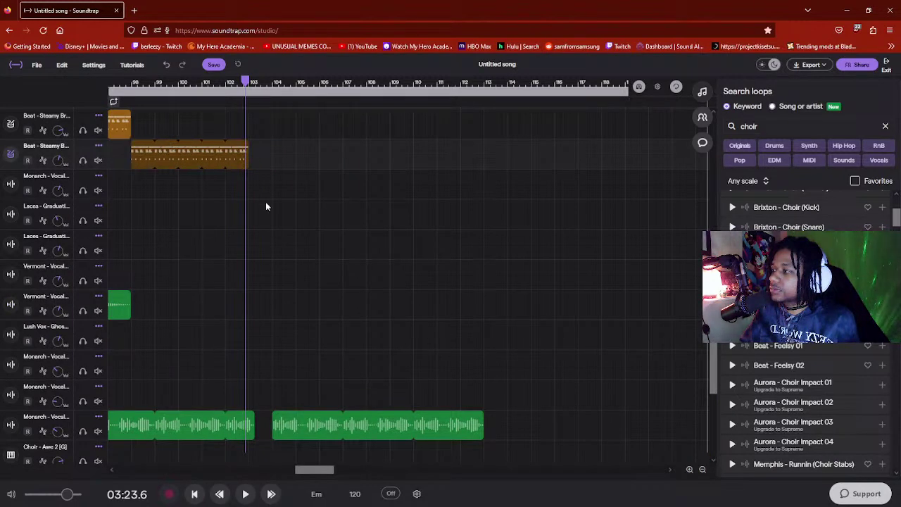
# - Replay from about bar 102 to bar 107 to check the shortened Steamy Break and the Feelsy 02 re-entry
pyautogui.click(225, 86)
pyautogui.press('space')
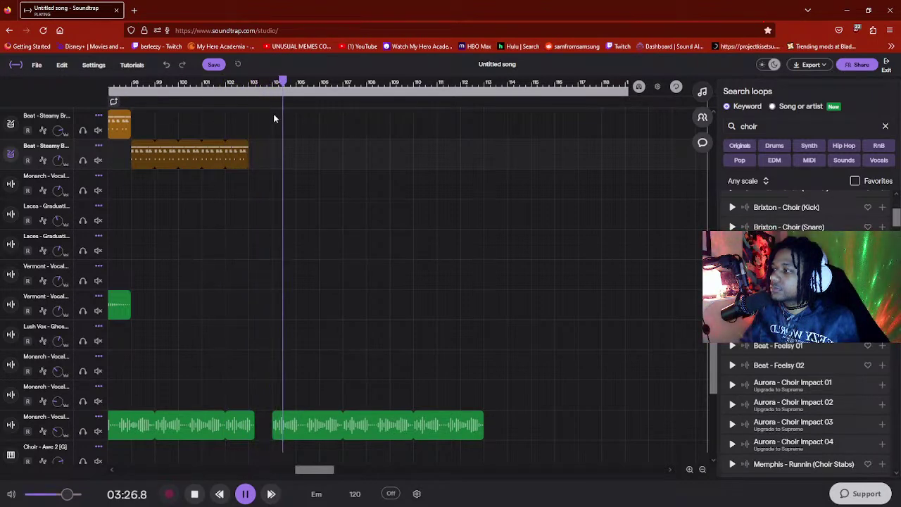
pyautogui.scroll(-1, 363, 223)
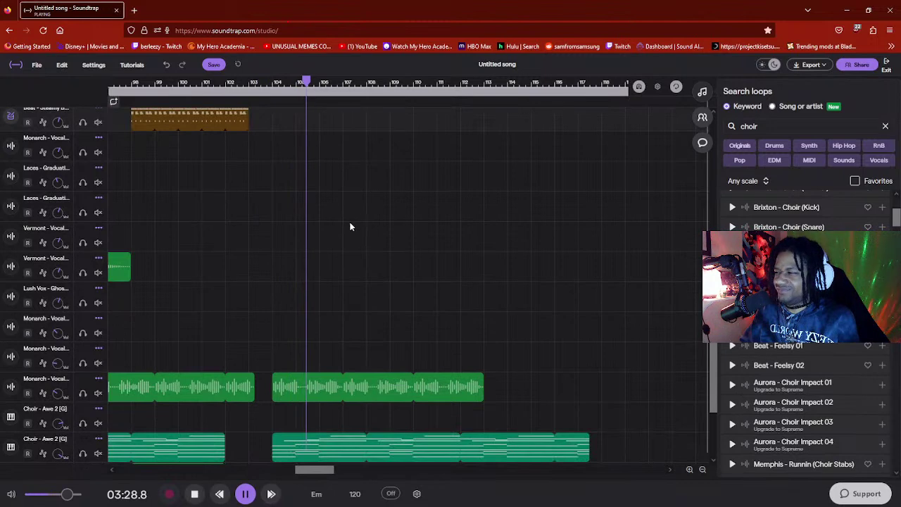
pyautogui.scroll(-1, 338, 250)
pyautogui.scroll(2, 324, 302)
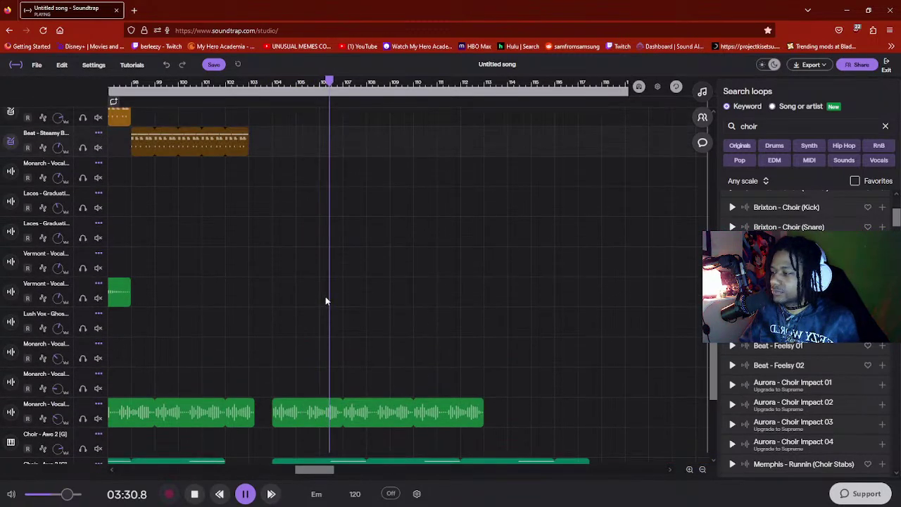
pyautogui.press('space')
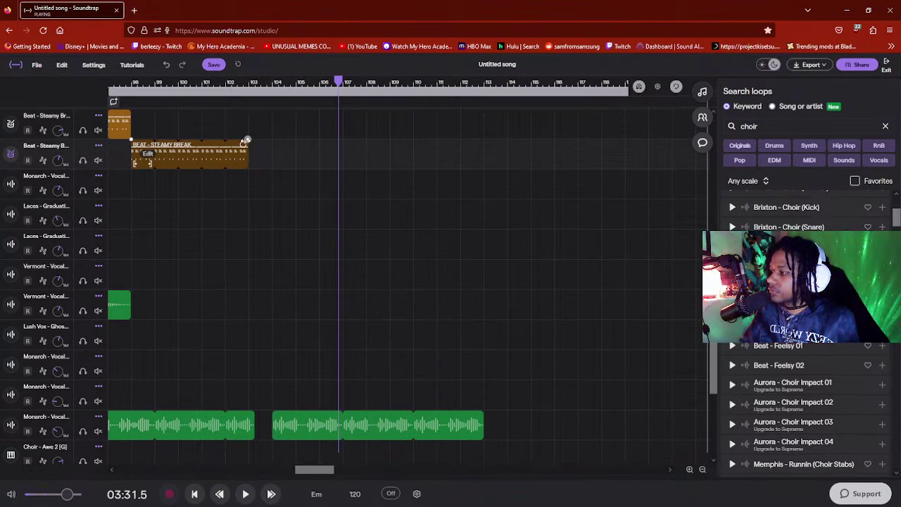
# - Briefly replay the break and move the second Choir - Awe 2 region to start at bar 103
pyautogui.click(238, 86)
pyautogui.press('space')
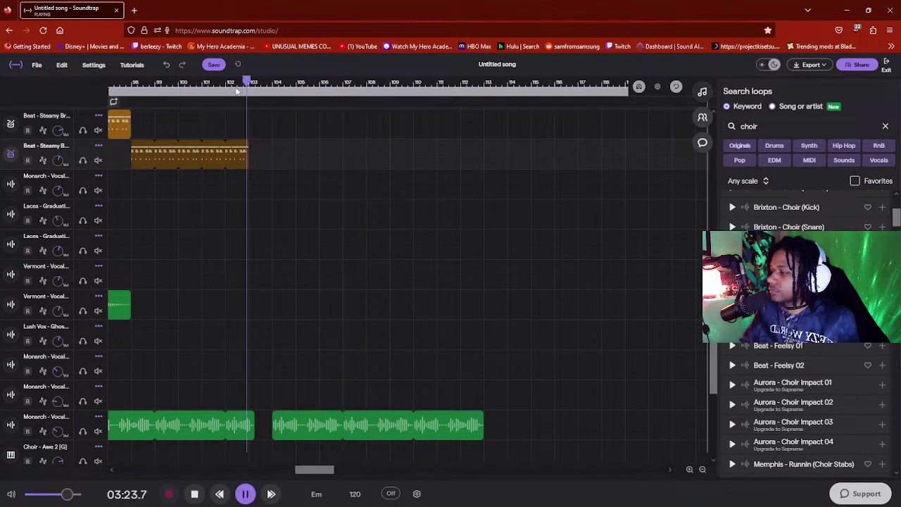
pyautogui.press('space')
pyautogui.scroll(-3, 350, 264)
pyautogui.click(328, 304)
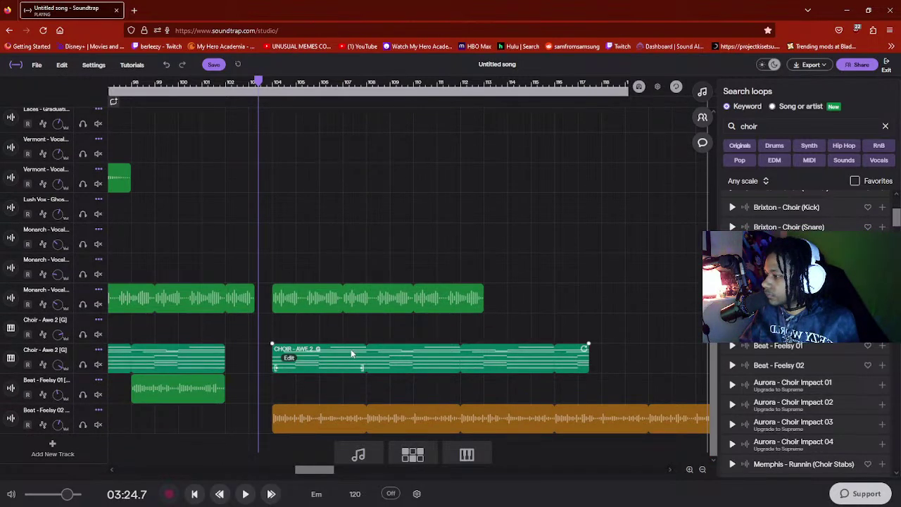
pyautogui.moveTo(351, 353); pyautogui.dragTo(328, 353)
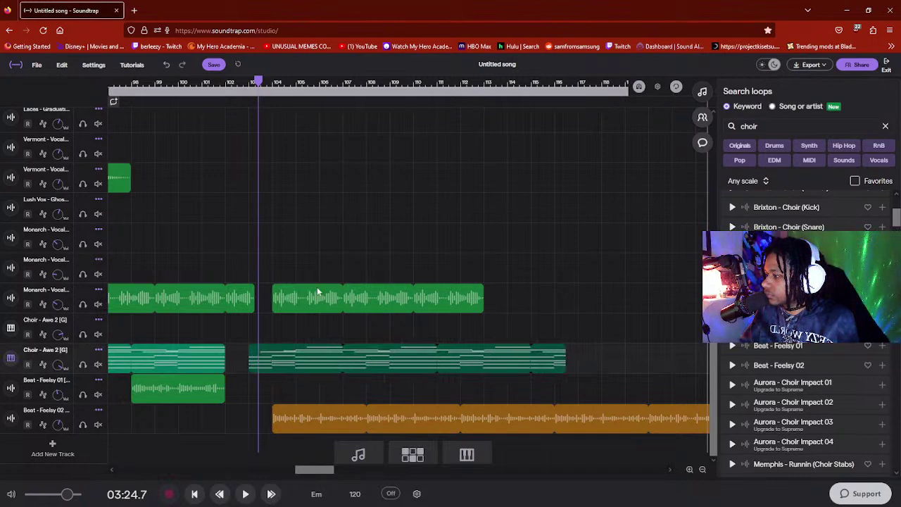
# - Replay from about bar 102 to bar 110, checking the earlier choir entry against the vocal and beat tracks
pyautogui.click(219, 83)
pyautogui.press('space')
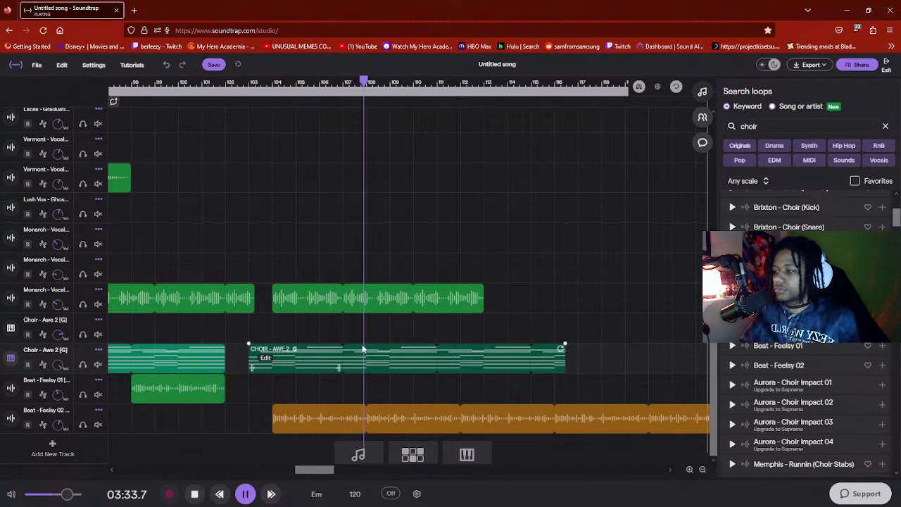
pyautogui.scroll(2, 356, 290)
pyautogui.scroll(4, 355, 290)
pyautogui.scroll(-3, 355, 270)
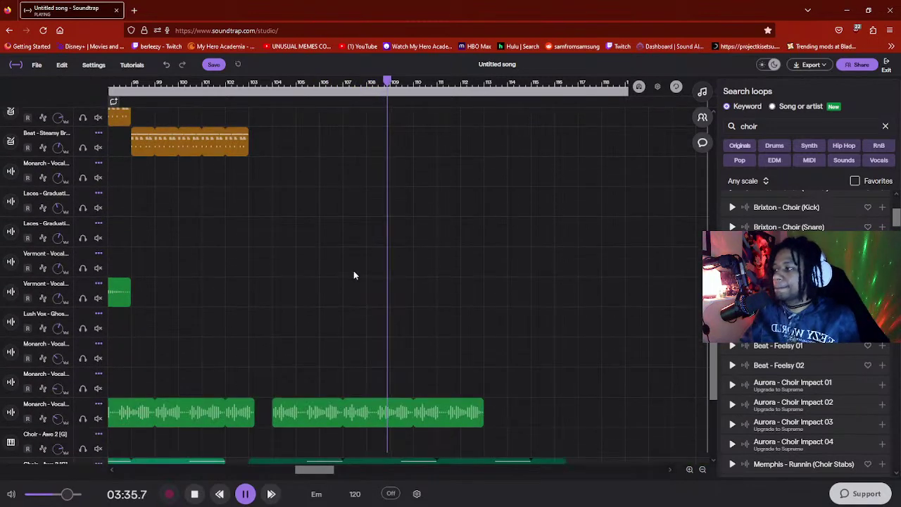
pyautogui.scroll(2, 330, 239)
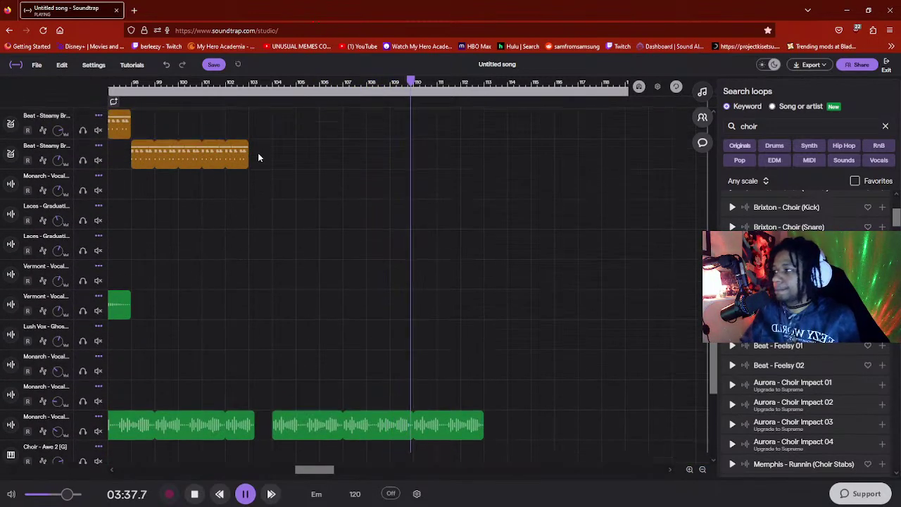
pyautogui.press('space')
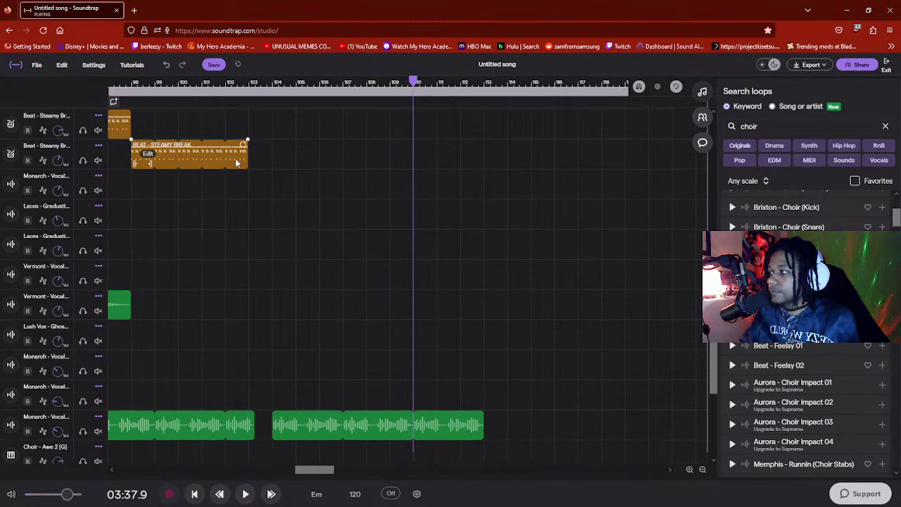
# - Copy the Beat - Steamy Break region that starts at bar 98 and paste it on the same track at bar 107
pyautogui.click(237, 163)
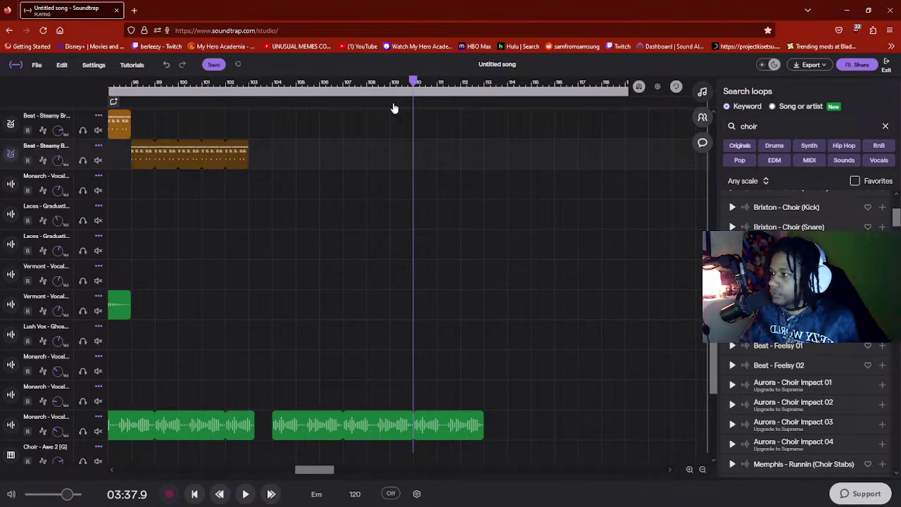
pyautogui.click(340, 85)
pyautogui.scroll(-2, 352, 197)
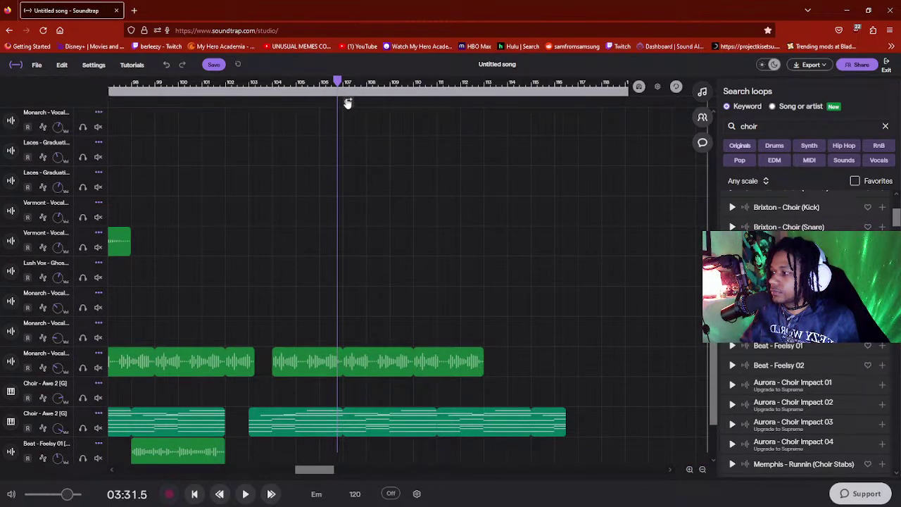
pyautogui.moveTo(339, 82); pyautogui.dragTo(343, 83)
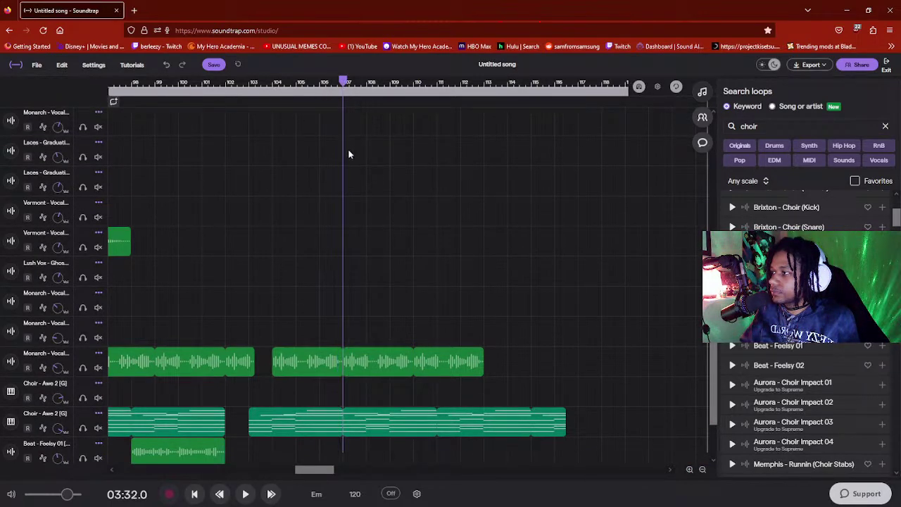
pyautogui.scroll(2, 348, 155)
pyautogui.hotkey('ctrl', 'v')
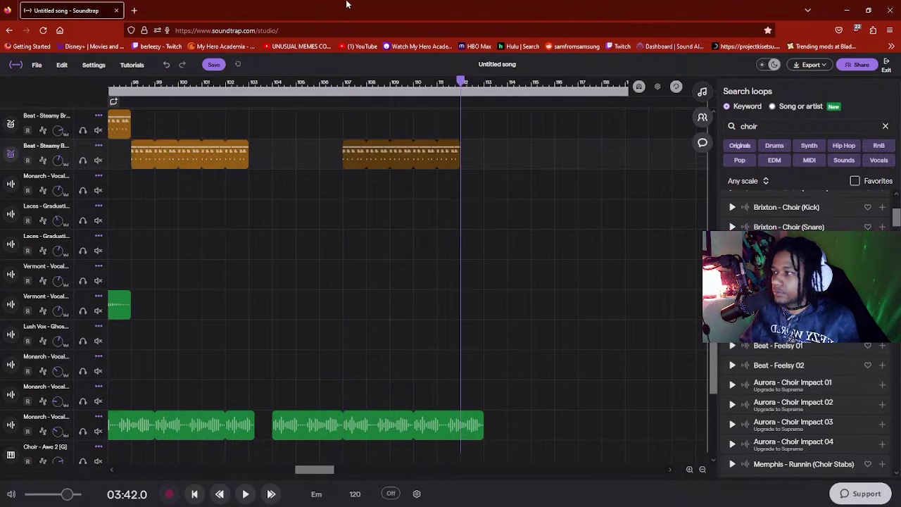
# - Play from about bar 106 to check the copied Steamy Break against the vocal, choir and Feelsy 02 tracks
pyautogui.click(319, 83)
pyautogui.press('space')
pyautogui.scroll(-3, 352, 166)
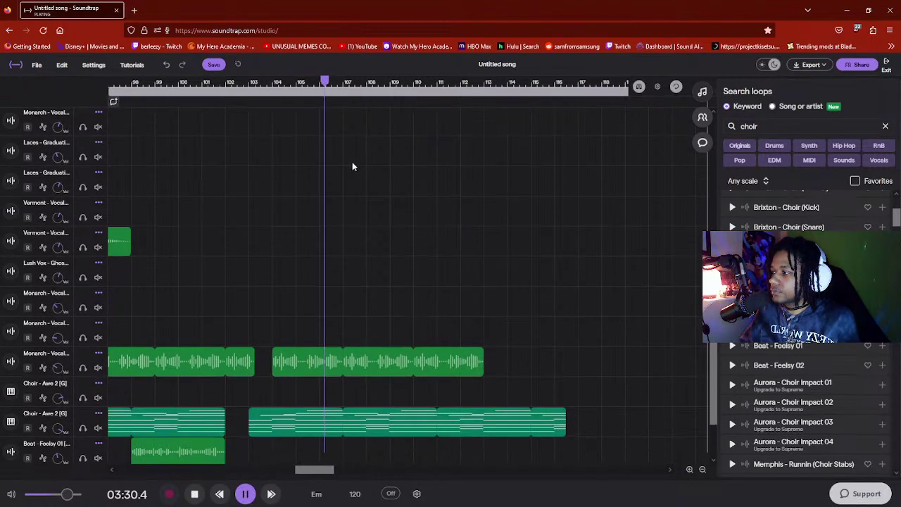
pyautogui.scroll(-1, 408, 178)
pyautogui.scroll(1, 408, 180)
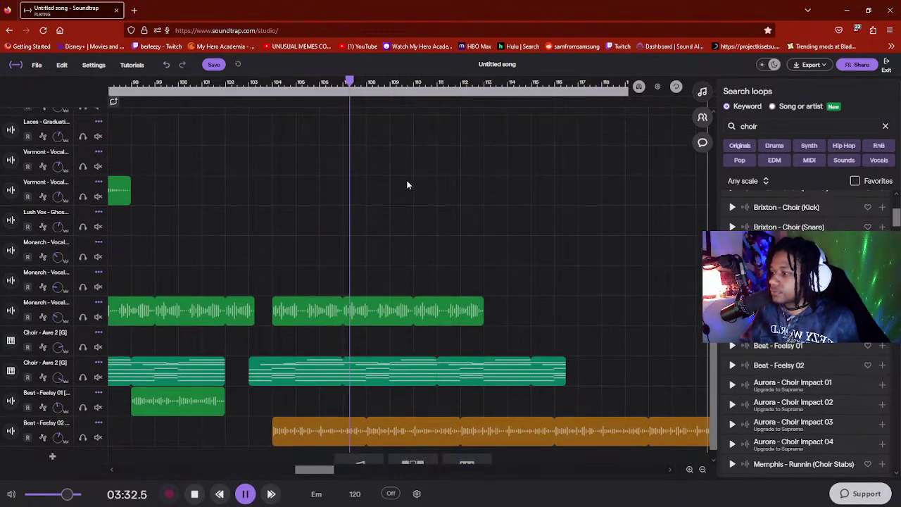
pyautogui.scroll(-1, 406, 185)
pyautogui.scroll(4, 401, 181)
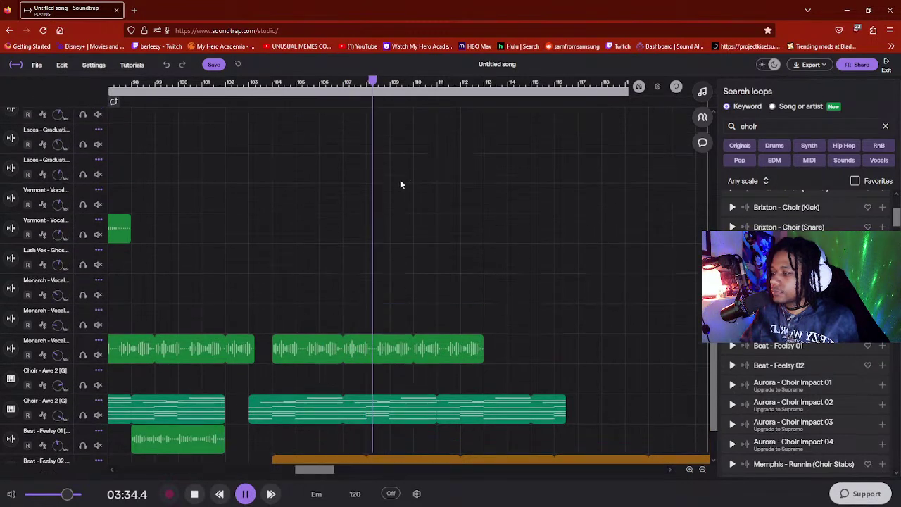
# - Replay from about bar 101 to bar 109 to hear how the copied Steamy Break enters after the gap
pyautogui.click(197, 83)
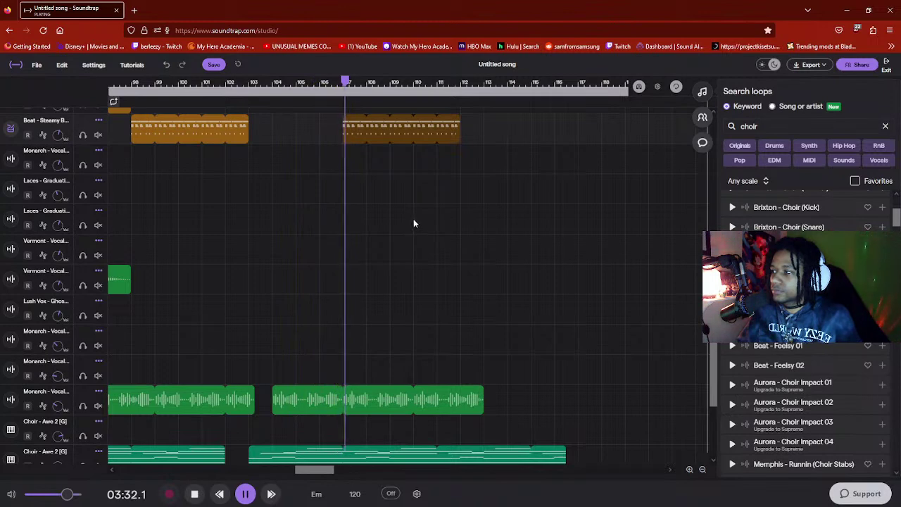
pyautogui.scroll(-2, 428, 237)
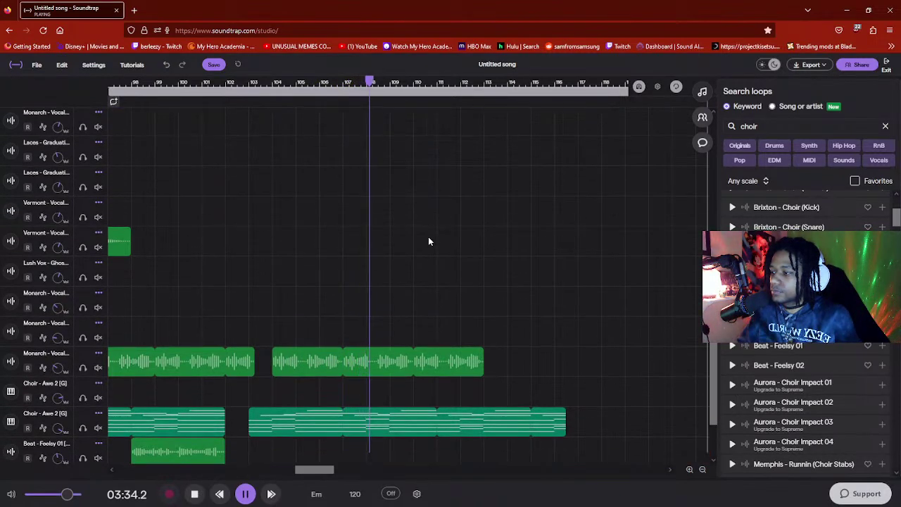
pyautogui.scroll(1, 428, 241)
pyautogui.scroll(-2, 428, 241)
pyautogui.press('space')
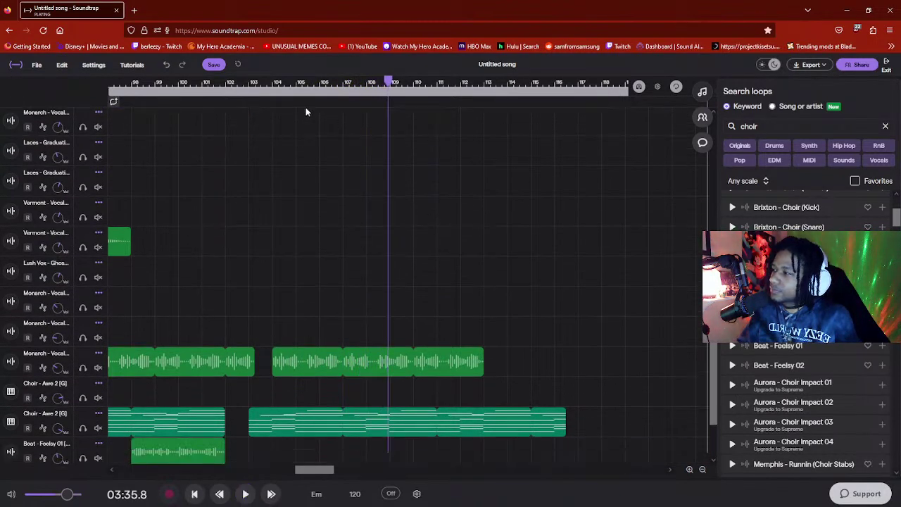
# - Move the copied Beat - Steamy Break region one bar later so it starts at bar 108
pyautogui.scroll(-5, 347, 197)
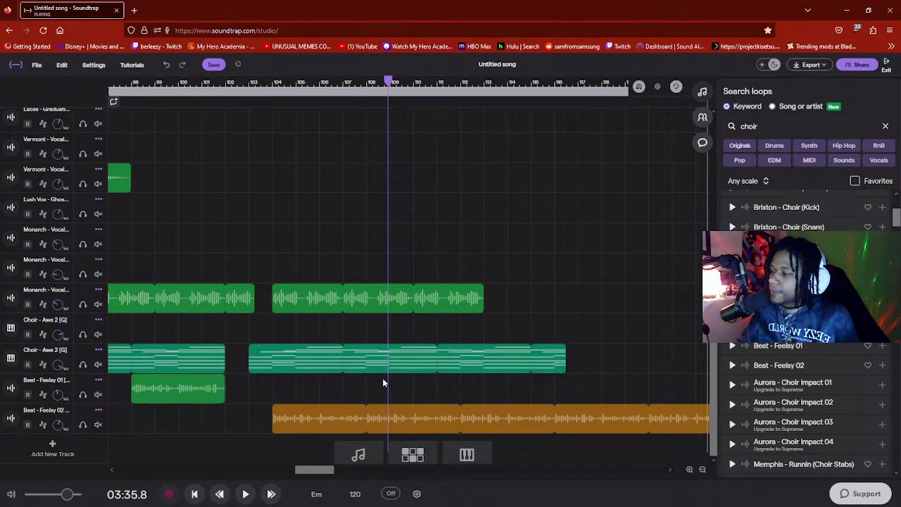
pyautogui.scroll(5, 382, 380)
pyautogui.scroll(-4, 382, 375)
pyautogui.scroll(6, 380, 352)
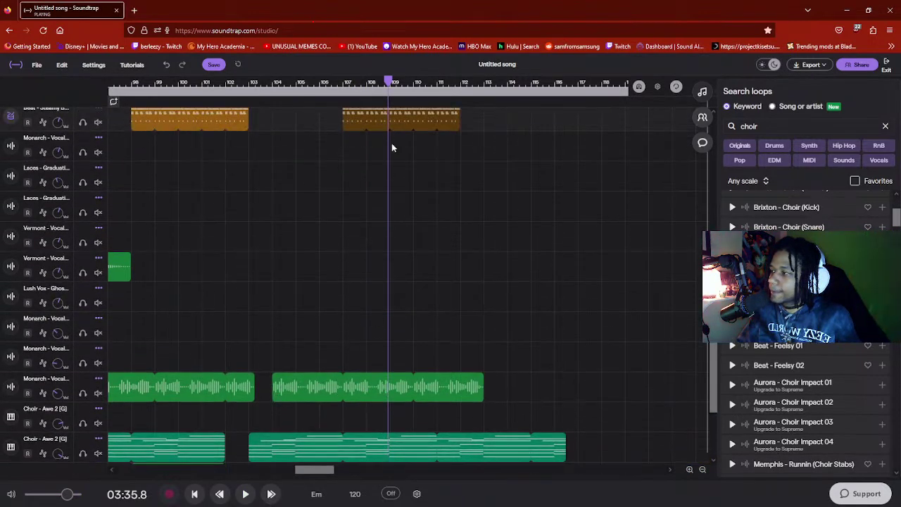
pyautogui.moveTo(396, 126); pyautogui.dragTo(409, 199)
# - Play from about bar 104 to bar 107 while viewing the Monarch, choir and Feelsy 02 regions
pyautogui.click(267, 85)
pyautogui.press('space')
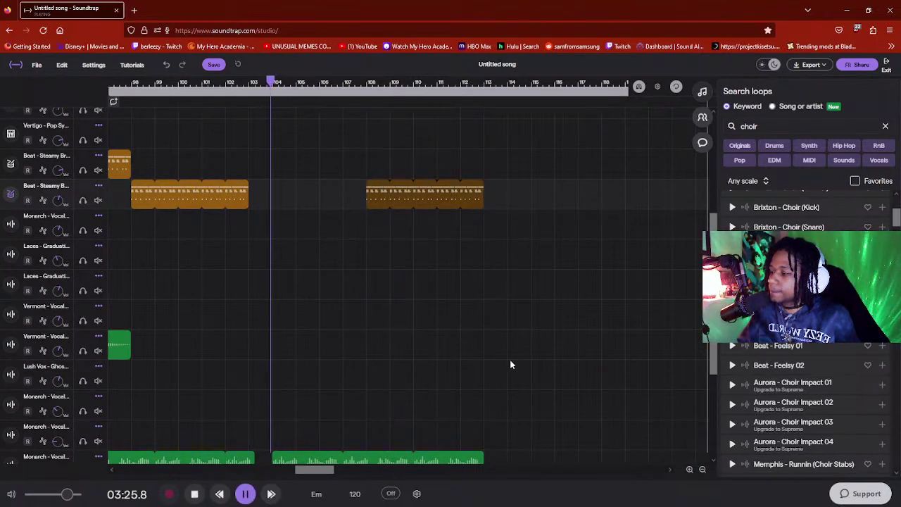
pyautogui.scroll(-10, 500, 345)
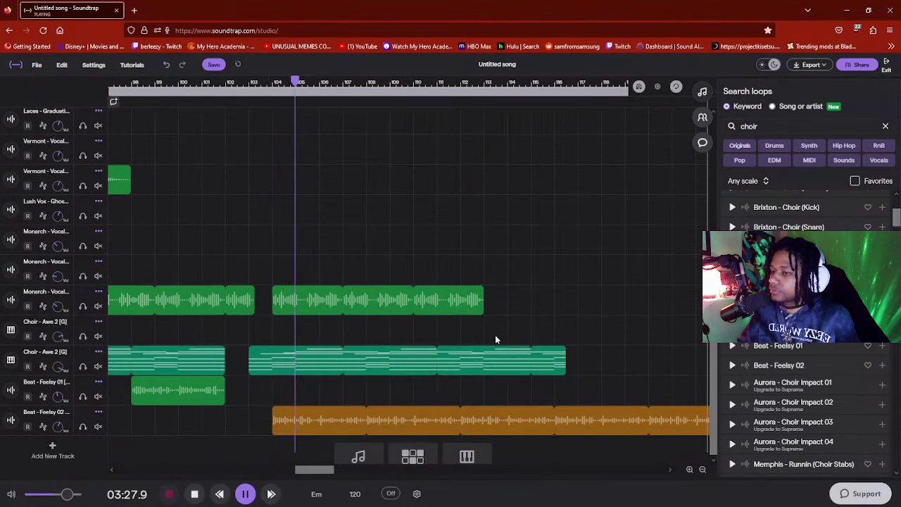
pyautogui.scroll(1, 495, 339)
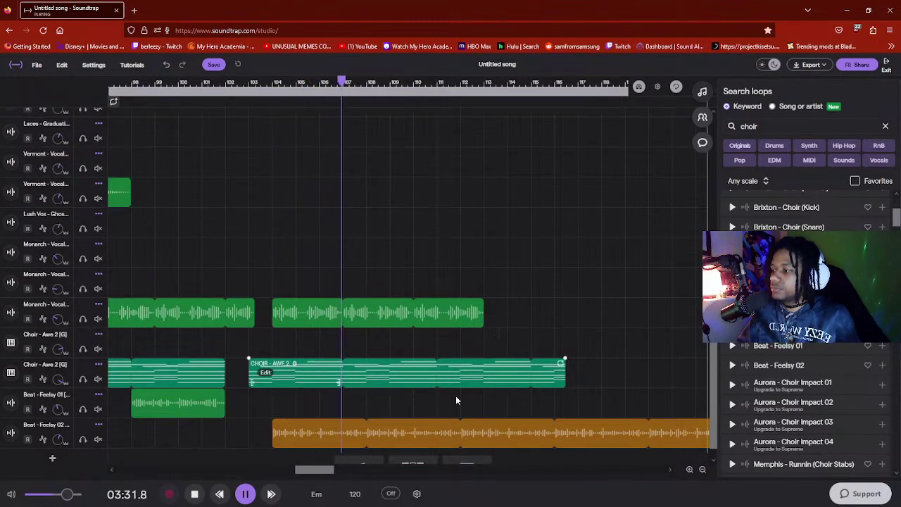
pyautogui.scroll(-1, 365, 398)
pyautogui.press('space')
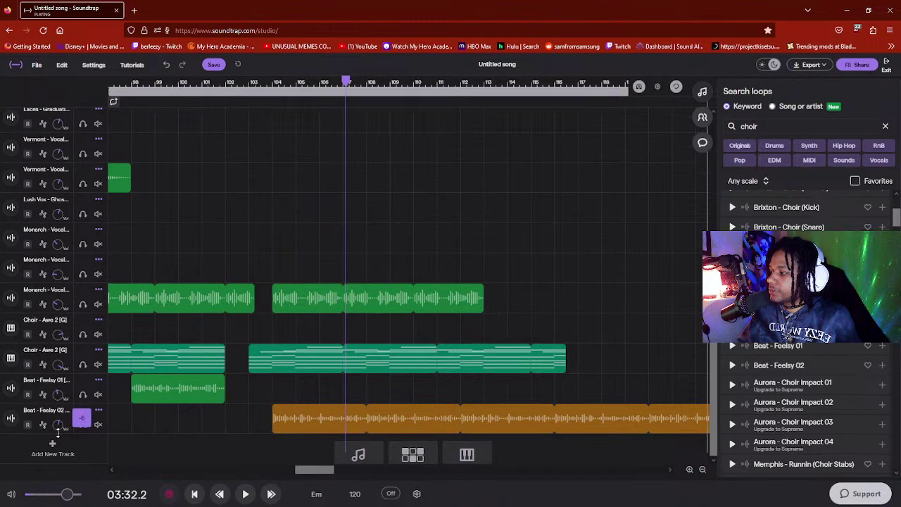
# - Boost the bass and add slight reverb on the Beat - Feelsy 02 track
pyautogui.click(10, 418)
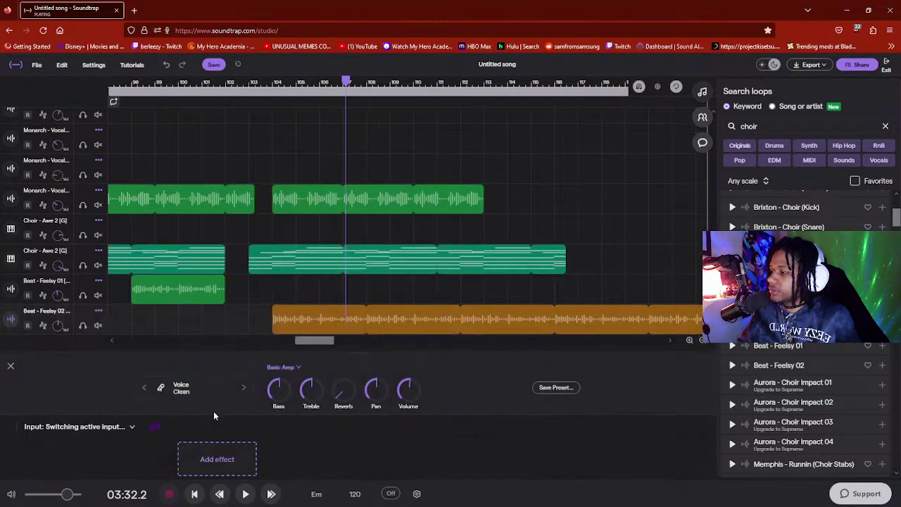
pyautogui.moveTo(277, 396); pyautogui.dragTo(285, 364)
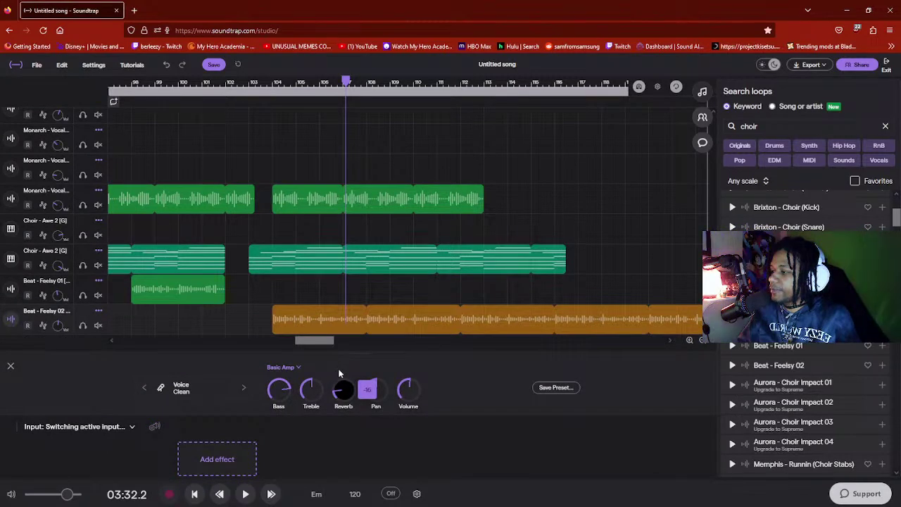
pyautogui.moveTo(338, 367); pyautogui.dragTo(354, 379)
# - Add an Equalizer effect to the Beat - Feelsy 02 track and bring its band sliders into view
pyautogui.click(217, 459)
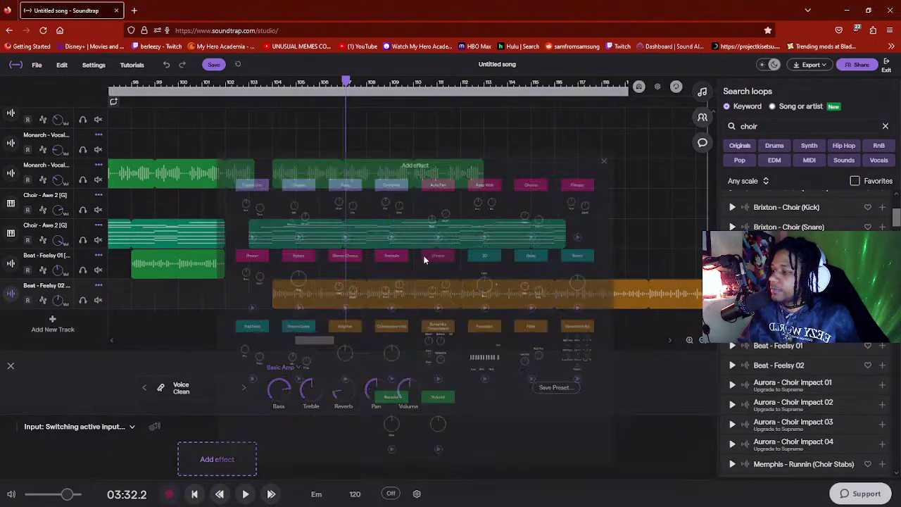
pyautogui.click(476, 301)
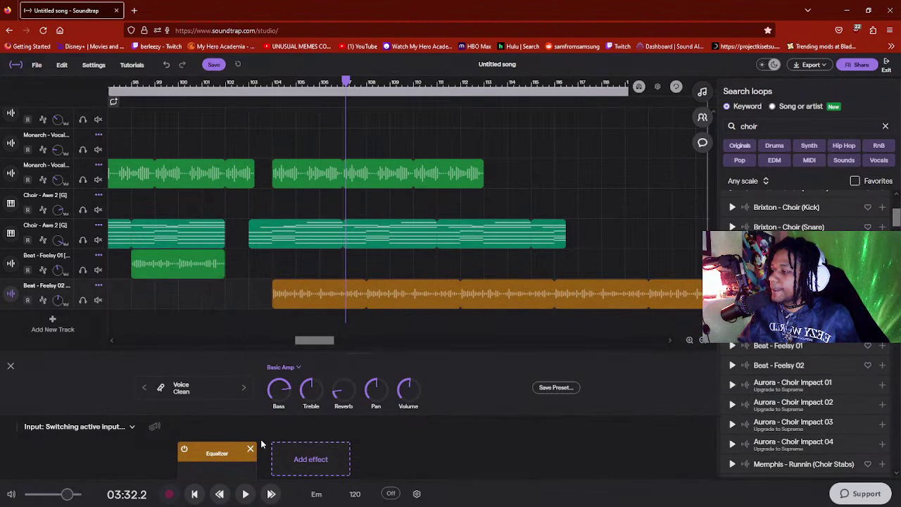
pyautogui.moveTo(308, 354); pyautogui.dragTo(297, 308)
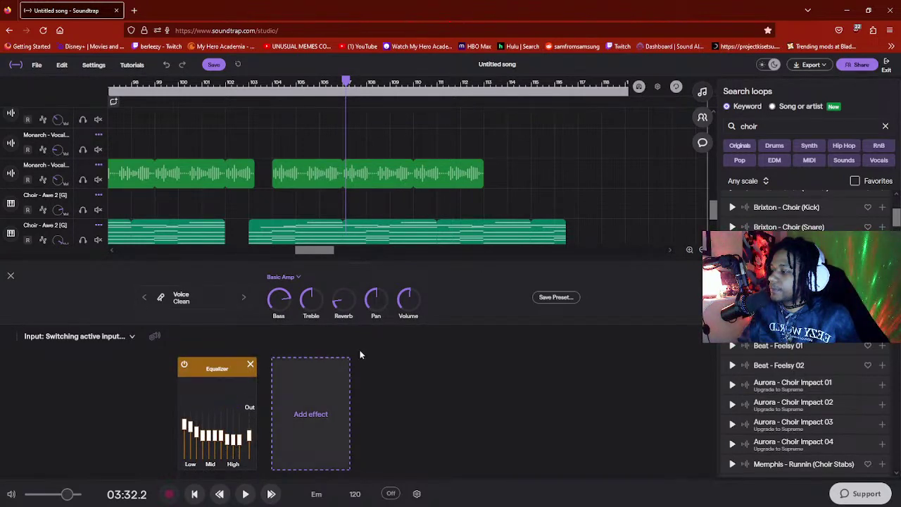
# - Replay from about bar 101 to bar 113 to check the processed Feelsy 02 beat and the moved Steamy Break
pyautogui.click(214, 83)
pyautogui.press('space')
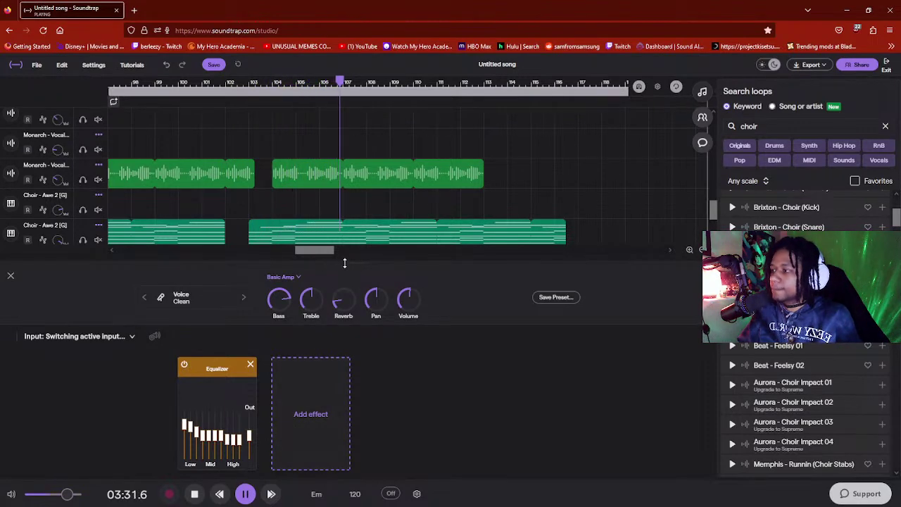
pyautogui.moveTo(344, 261); pyautogui.dragTo(342, 362)
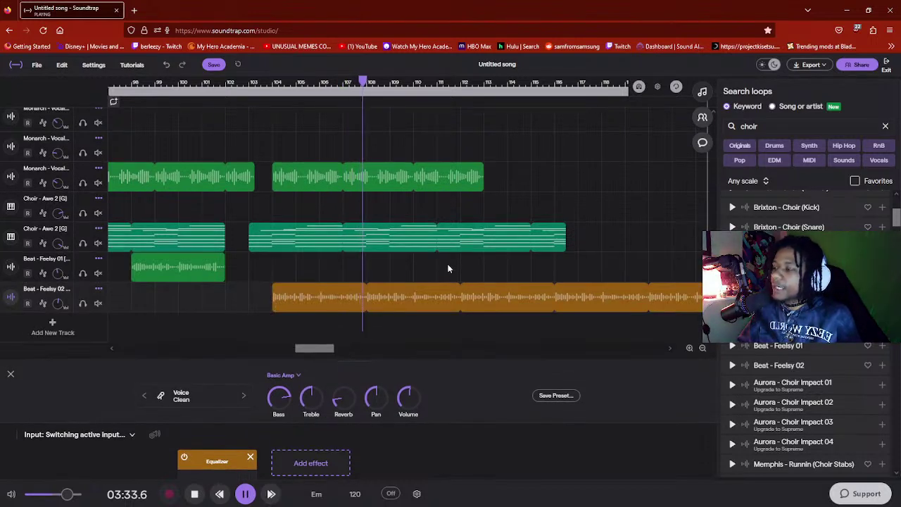
pyautogui.scroll(1, 448, 268)
pyautogui.scroll(2, 448, 267)
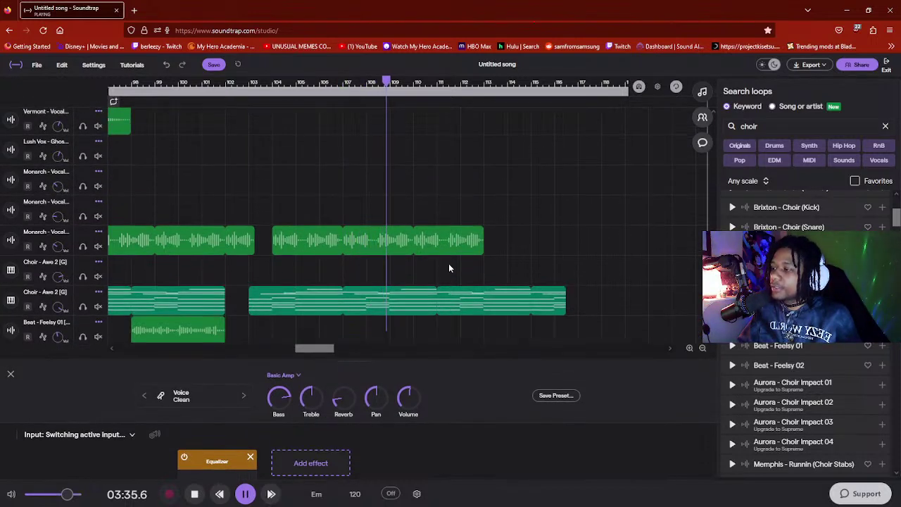
pyautogui.scroll(-1, 448, 265)
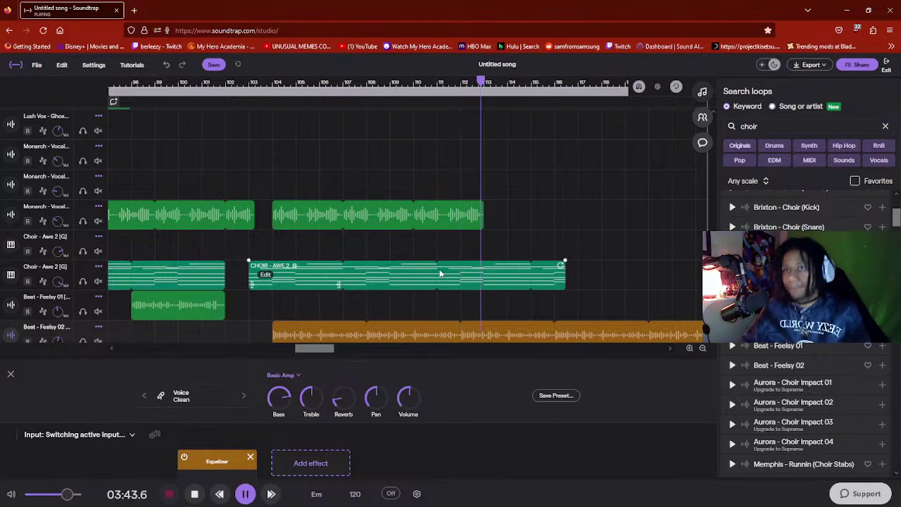
pyautogui.press('space')
# - Extend the Beat - Steamy Break region that starts at bar 108 so it loops until bar 117
pyautogui.scroll(3, 493, 259)
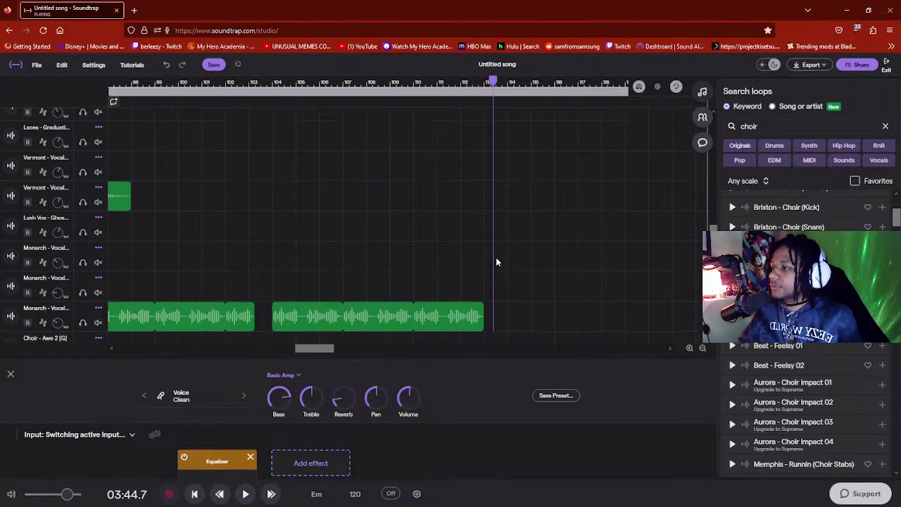
pyautogui.scroll(4, 496, 257)
pyautogui.moveTo(478, 148); pyautogui.dragTo(565, 149)
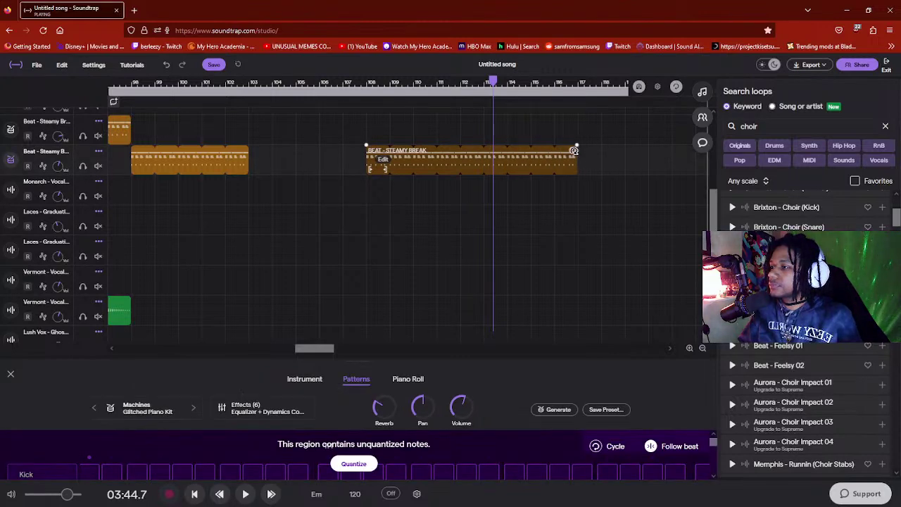
pyautogui.scroll(-7, 518, 259)
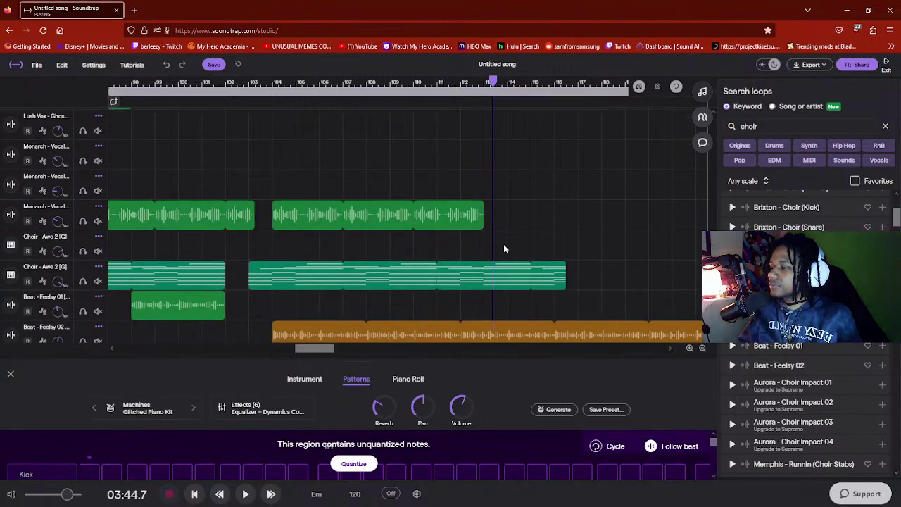
# - Review the vocal, choir and beat regions from about bar 83 to the song's end, including a zoomed-out timeline
pyautogui.scroll(4, 491, 235)
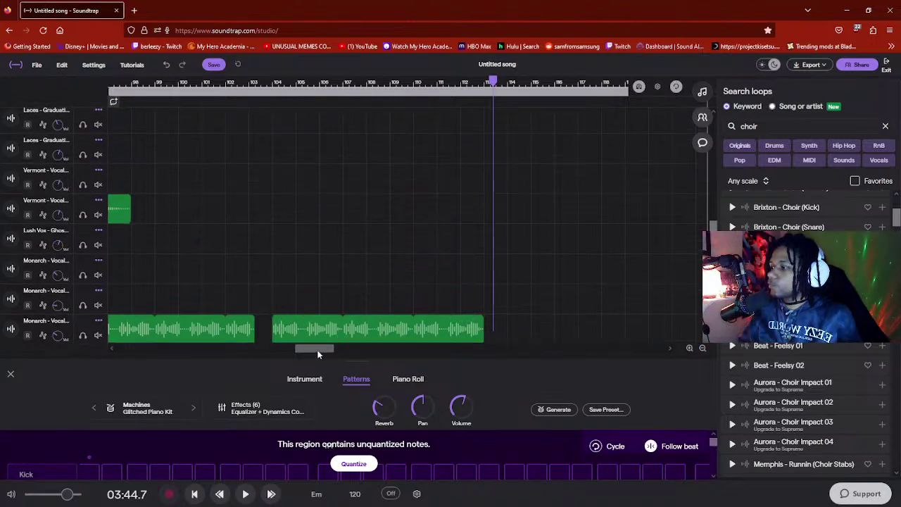
pyautogui.moveTo(314, 348); pyautogui.dragTo(290, 353)
pyautogui.click(378, 207)
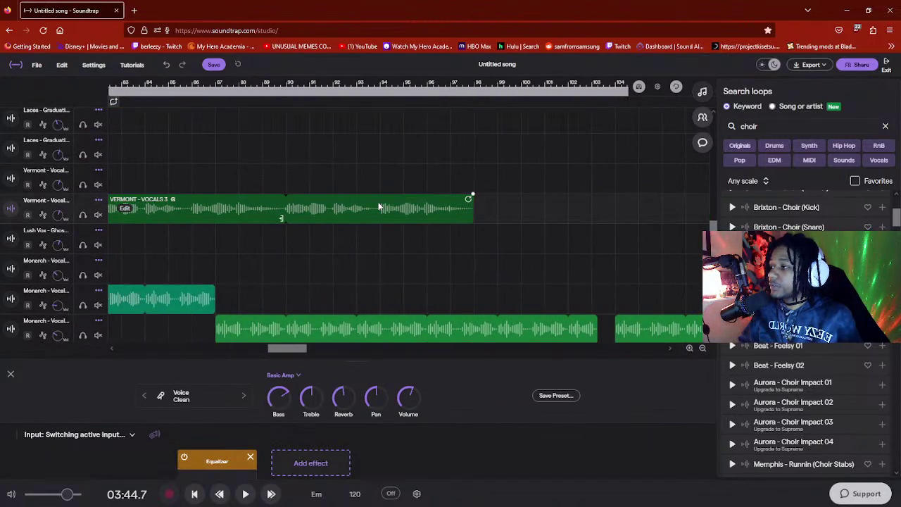
pyautogui.click(321, 339)
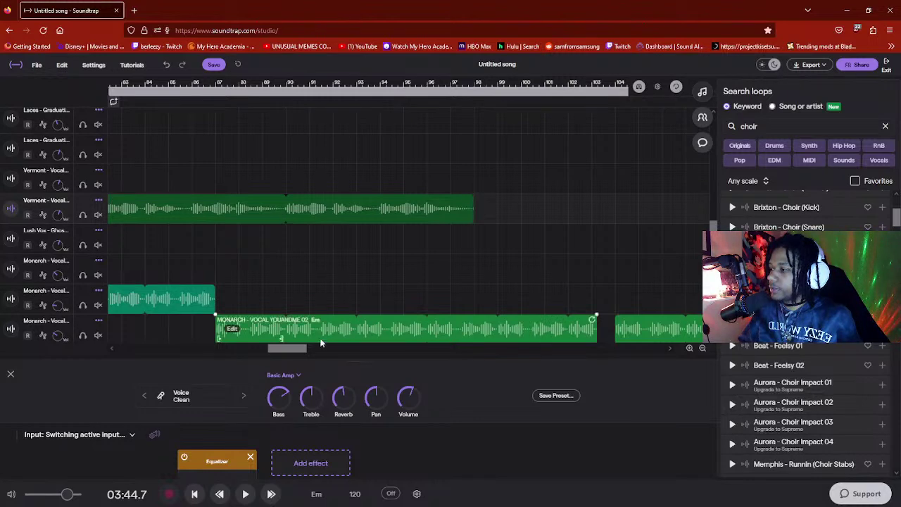
pyautogui.moveTo(287, 347); pyautogui.dragTo(327, 355)
pyautogui.scroll(-2, 387, 273)
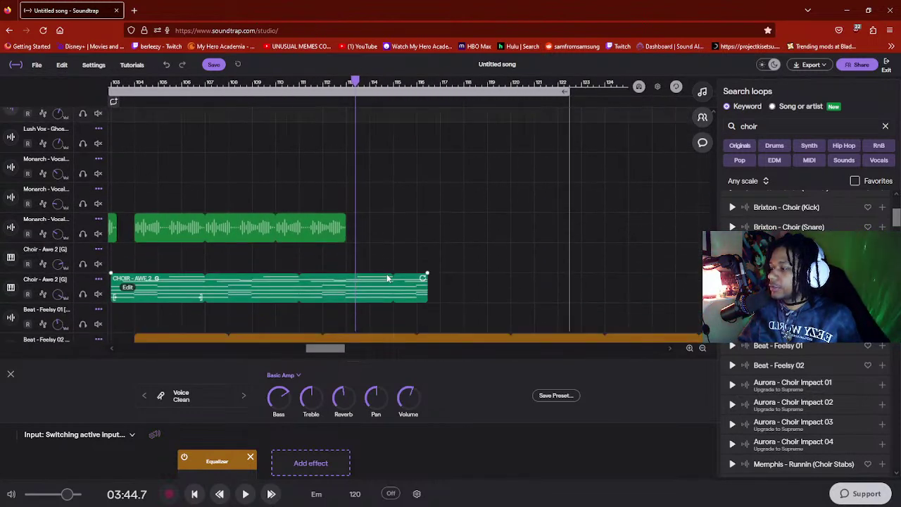
pyautogui.scroll(-3, 385, 280)
pyautogui.scroll(5, 382, 281)
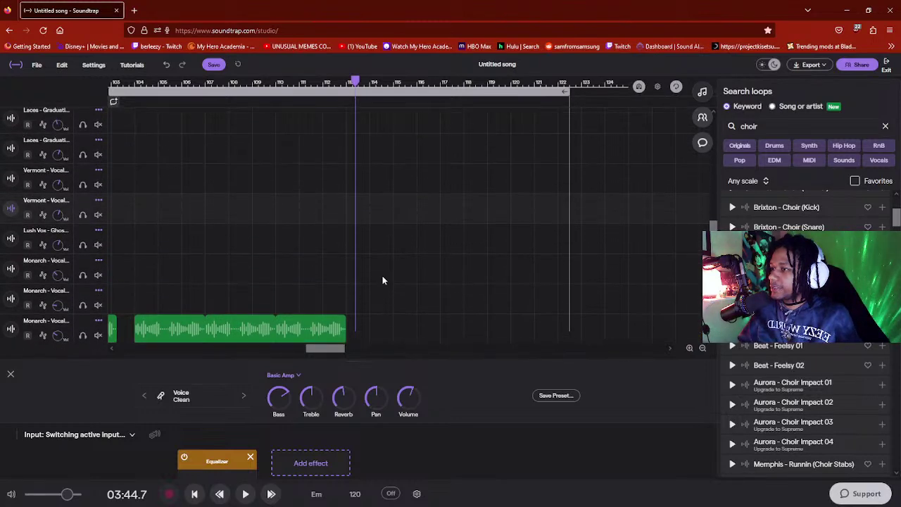
pyautogui.scroll(1, 382, 280)
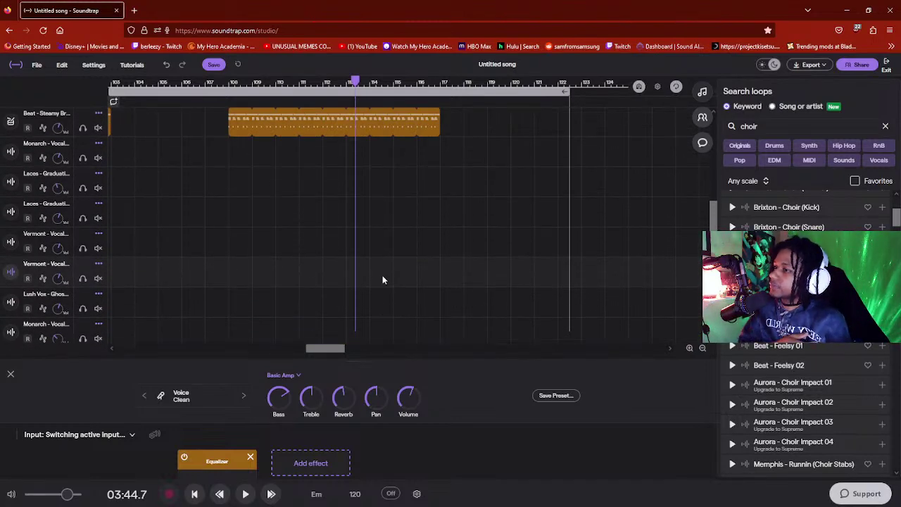
pyautogui.click(701, 349)
pyautogui.click(701, 348)
pyautogui.click(701, 348)
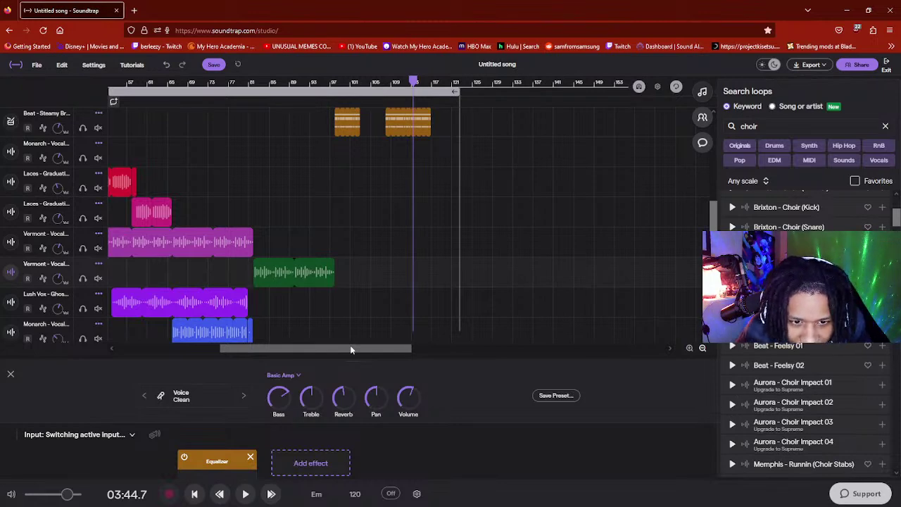
# - Play the song from about bar 109 to bar 112 to check the extended Steamy Break
pyautogui.click(392, 83)
pyautogui.press('space')
pyautogui.scroll(-1, 444, 199)
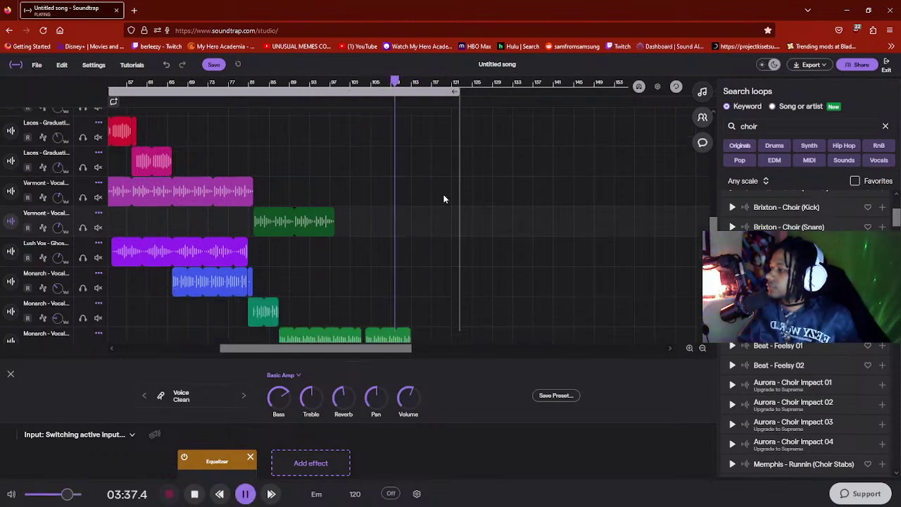
pyautogui.scroll(2, 440, 200)
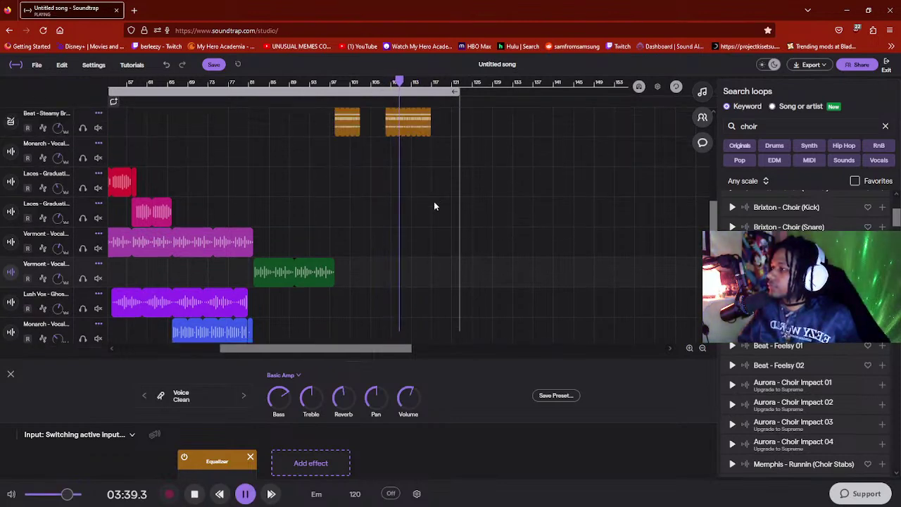
pyautogui.scroll(-1, 434, 205)
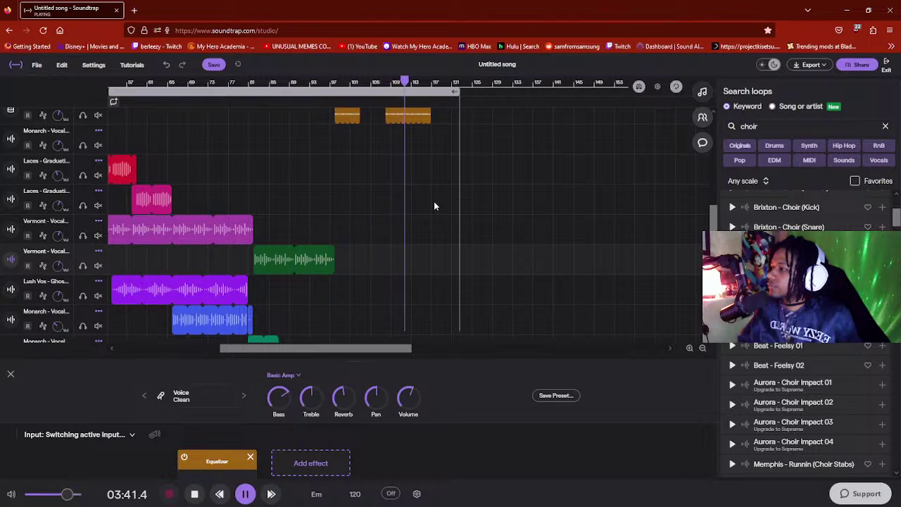
pyautogui.press('space')
pyautogui.scroll(-2, 418, 203)
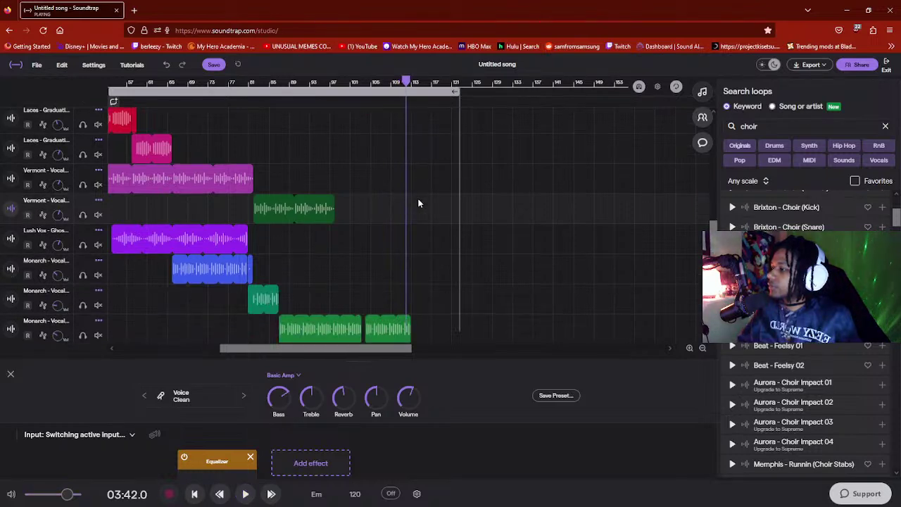
# - Extend the Monarch vocal region that starts at bar 104 and the Choir - Awe 2 region below it so both loop until bar 121
pyautogui.scroll(-4, 416, 202)
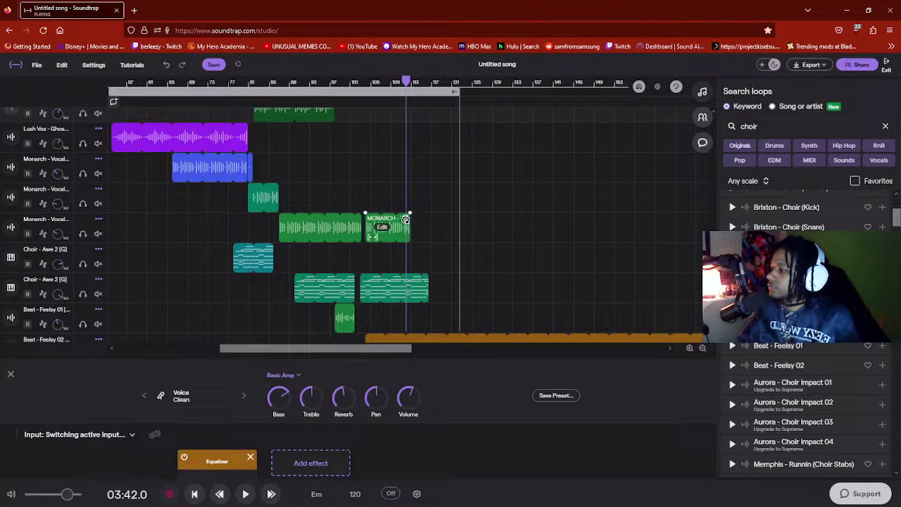
pyautogui.click(412, 221)
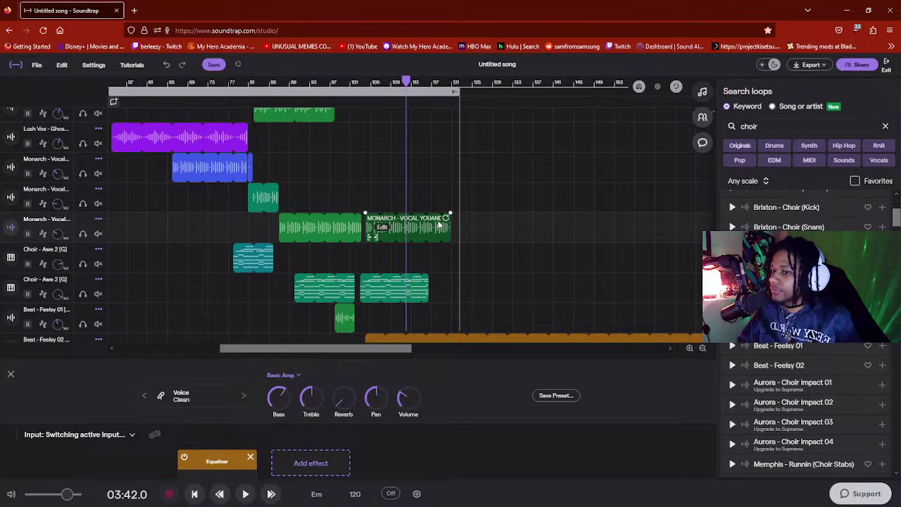
pyautogui.scroll(-1, 439, 224)
pyautogui.scroll(2, 463, 244)
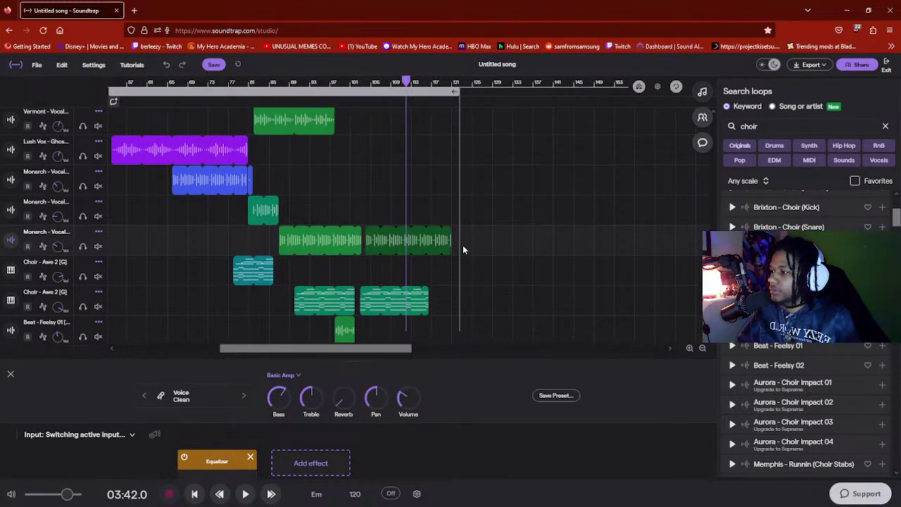
pyautogui.moveTo(424, 302); pyautogui.dragTo(444, 306)
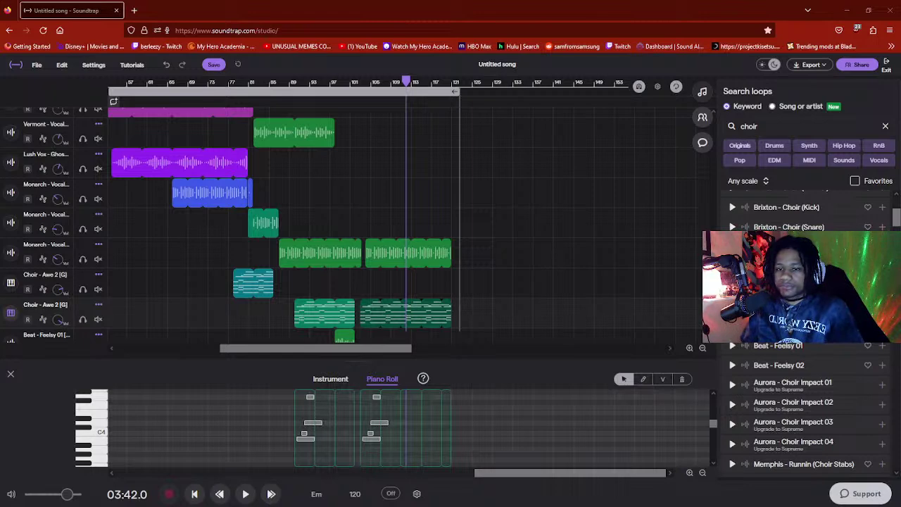
# - Replay the ending from about bar 101 to check the extended Monarch vocal and choir regions
pyautogui.click(352, 85)
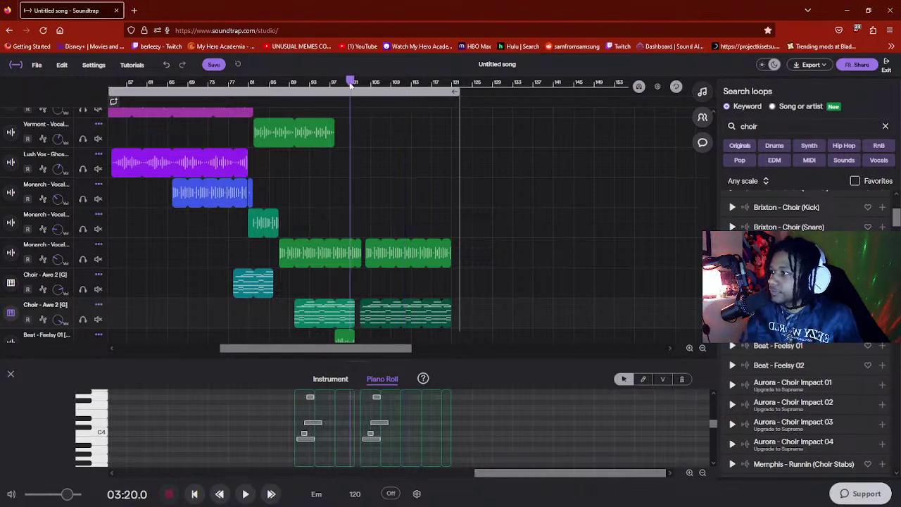
pyautogui.press('space')
pyautogui.scroll(3, 466, 243)
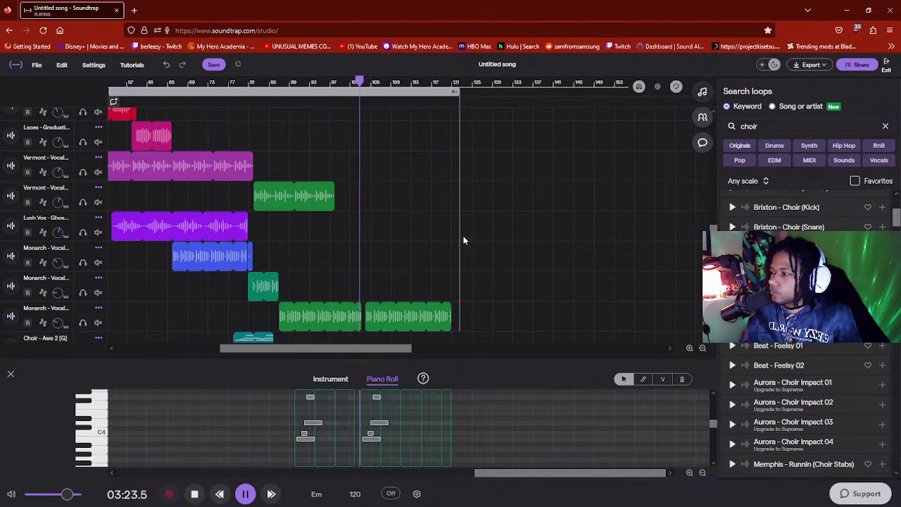
pyautogui.scroll(3, 461, 243)
pyautogui.scroll(-3, 452, 243)
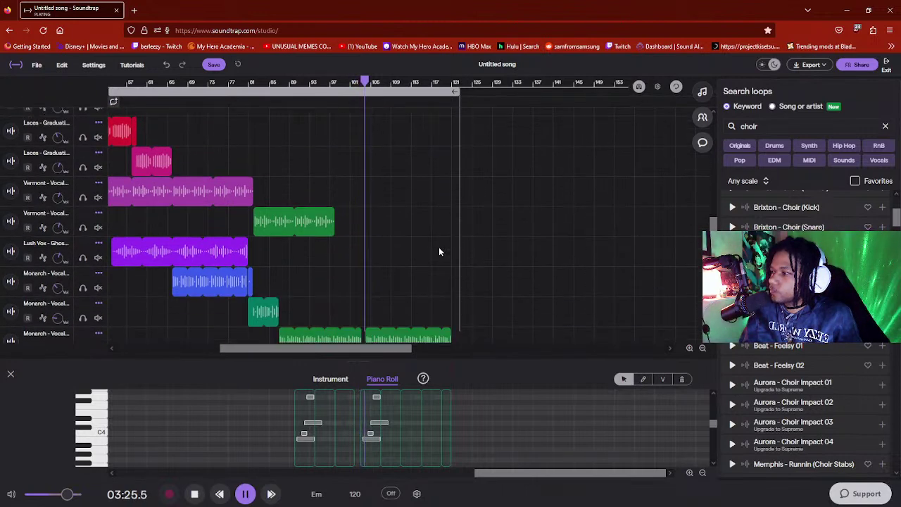
pyautogui.scroll(1, 404, 204)
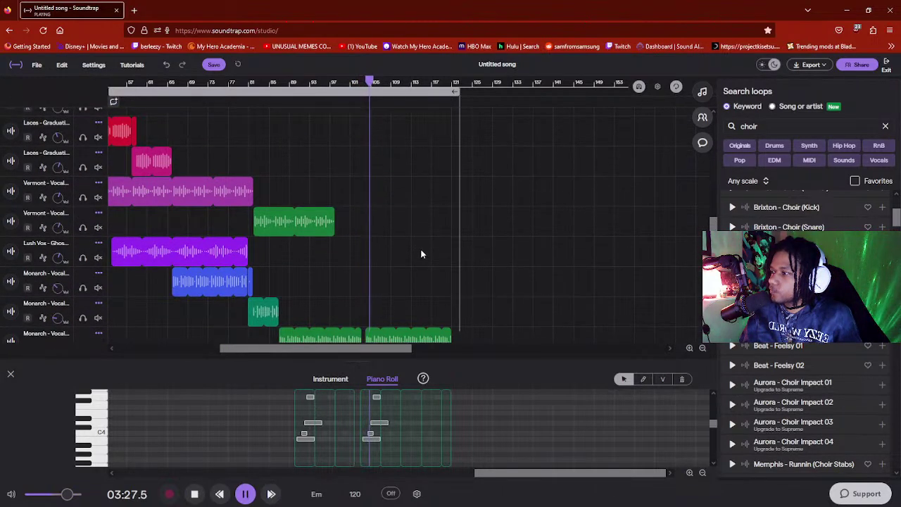
# - Paste the copied Vermont - Vocals 3 region onto the Lush Vox track just before bar 113, finding the entry point by playback
pyautogui.click(424, 251)
pyautogui.click(371, 211)
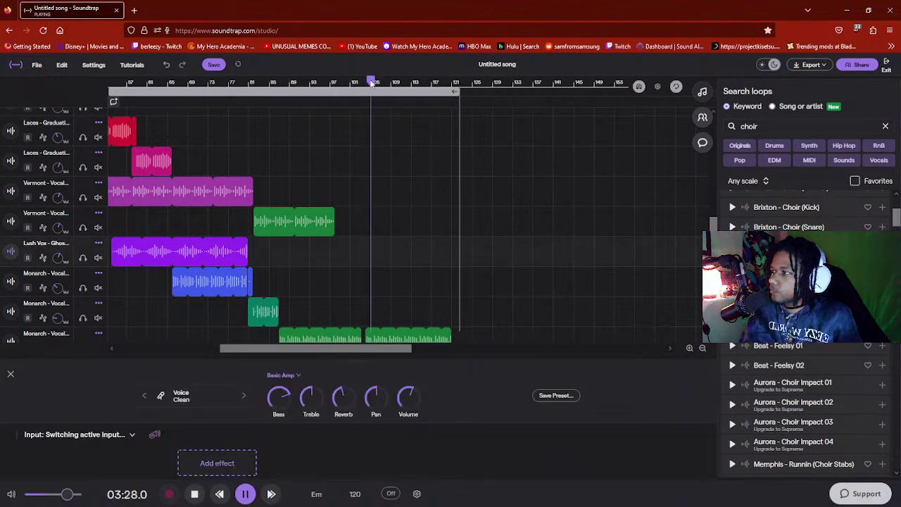
pyautogui.scroll(-2, 432, 207)
pyautogui.scroll(-3, 415, 201)
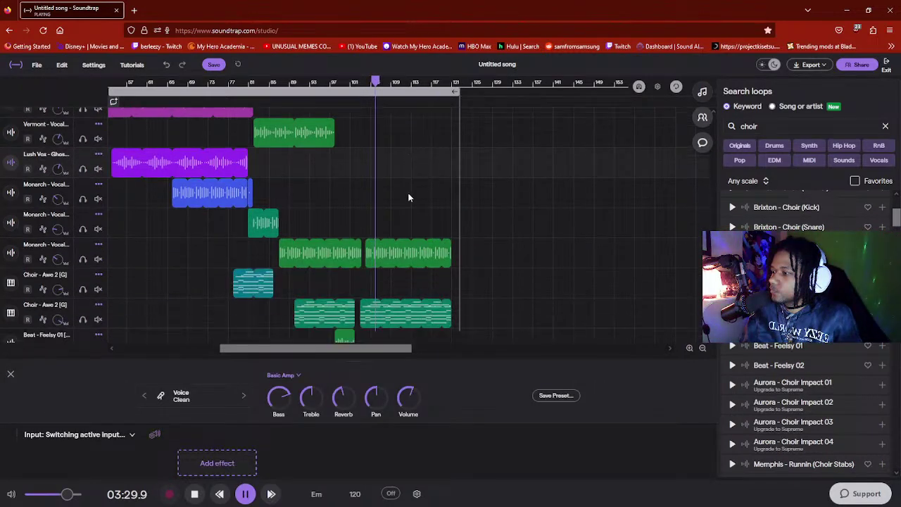
pyautogui.scroll(2, 401, 183)
pyautogui.press('Left')
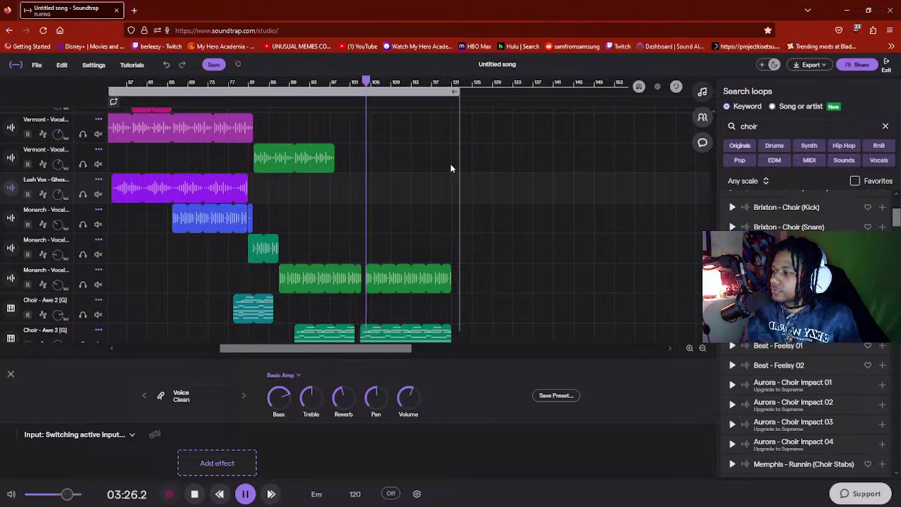
pyautogui.scroll(1, 450, 173)
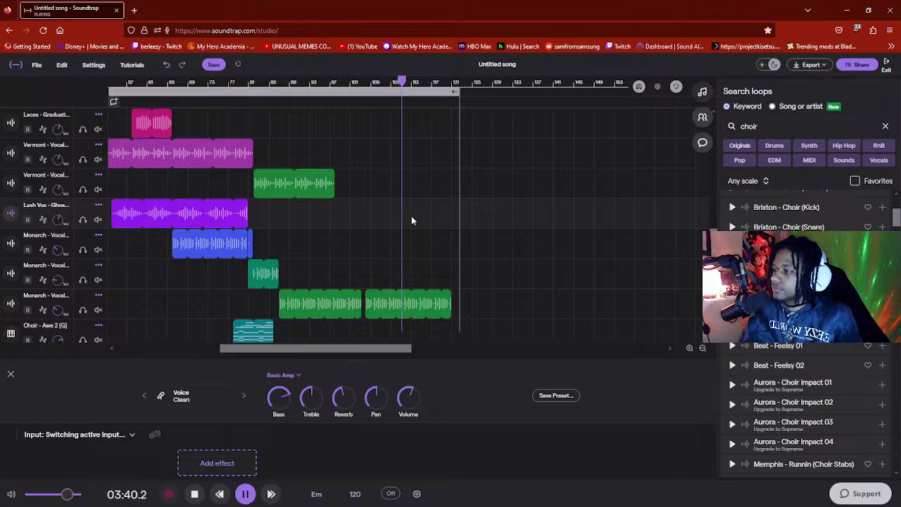
pyautogui.press('space')
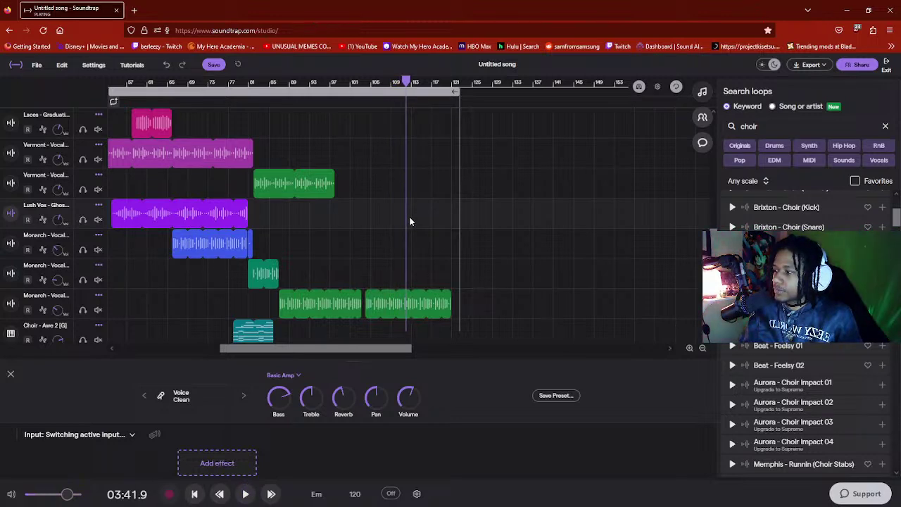
pyautogui.press('space')
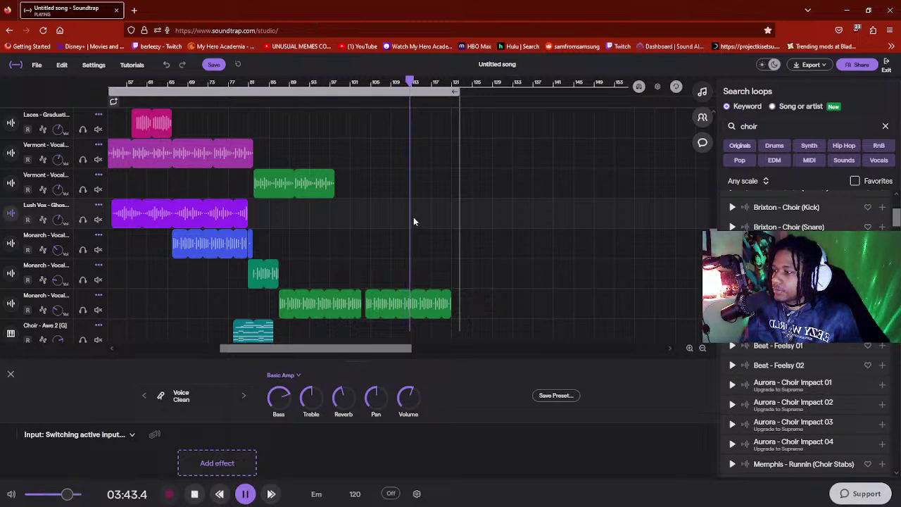
pyautogui.press('space')
pyautogui.hotkey('ctrl', 'v')
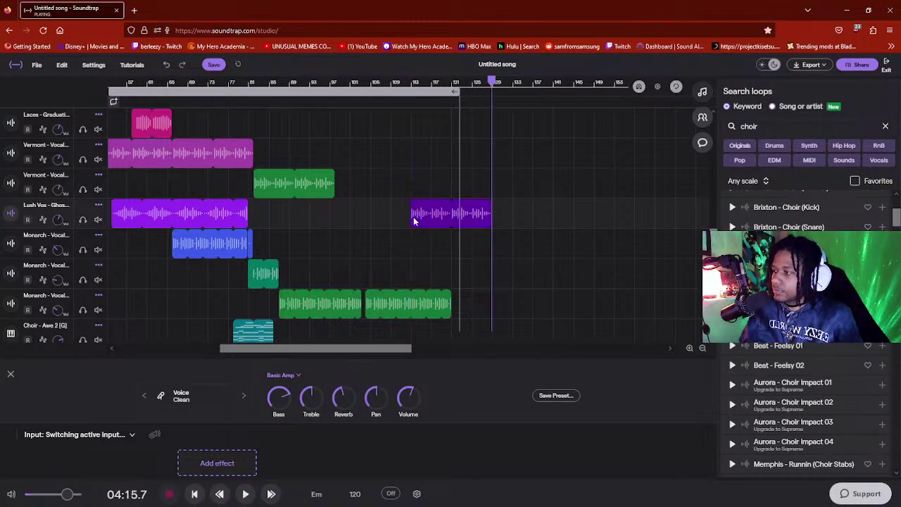
# - Move the song's end to bar 129 and play from about bar 113 to bar 117 to check the pasted vocal
pyautogui.click(410, 91)
pyautogui.press('space')
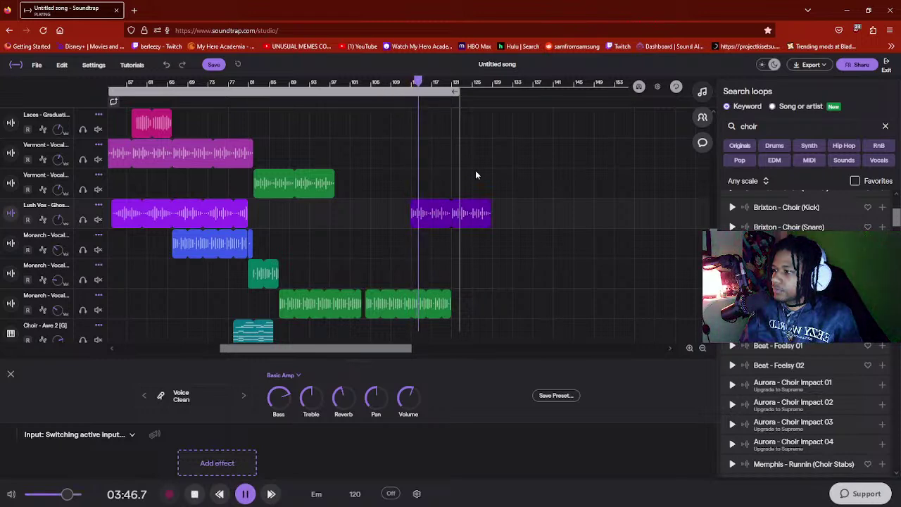
pyautogui.moveTo(465, 91); pyautogui.dragTo(494, 95)
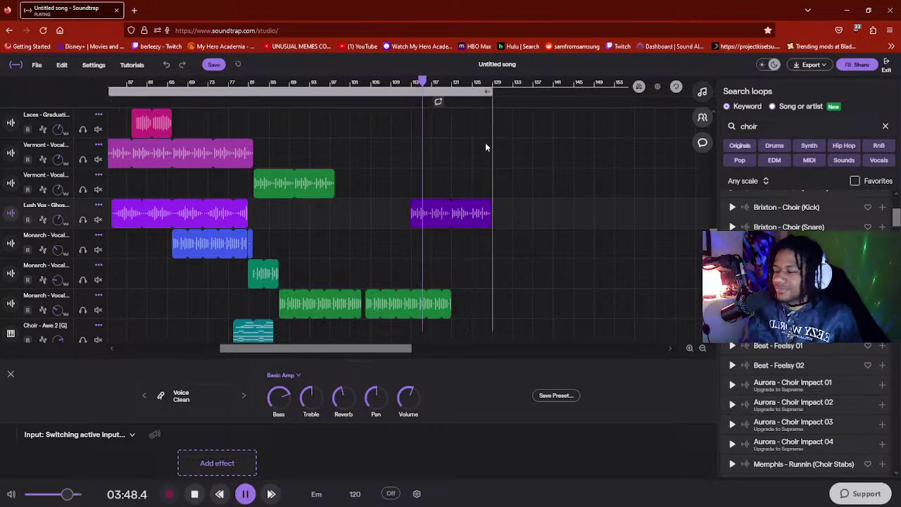
pyautogui.scroll(-1, 485, 142)
pyautogui.scroll(-1, 500, 195)
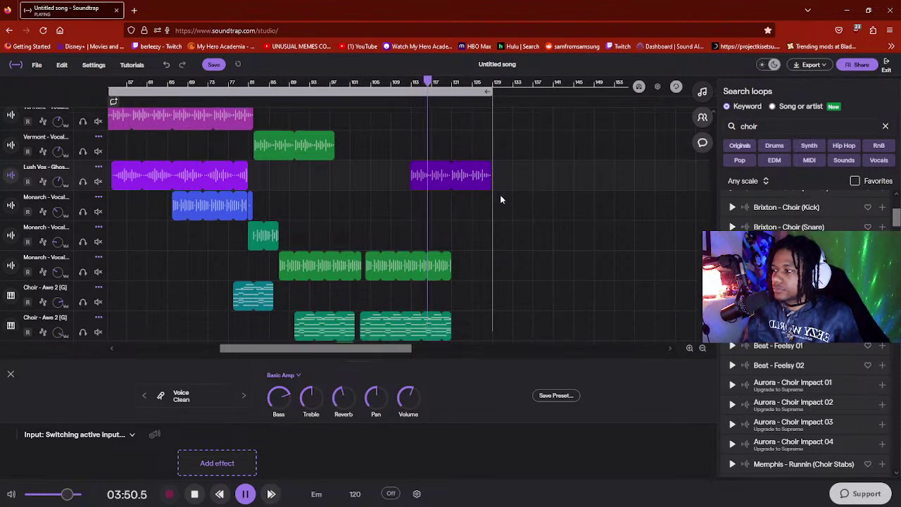
pyautogui.scroll(1, 500, 194)
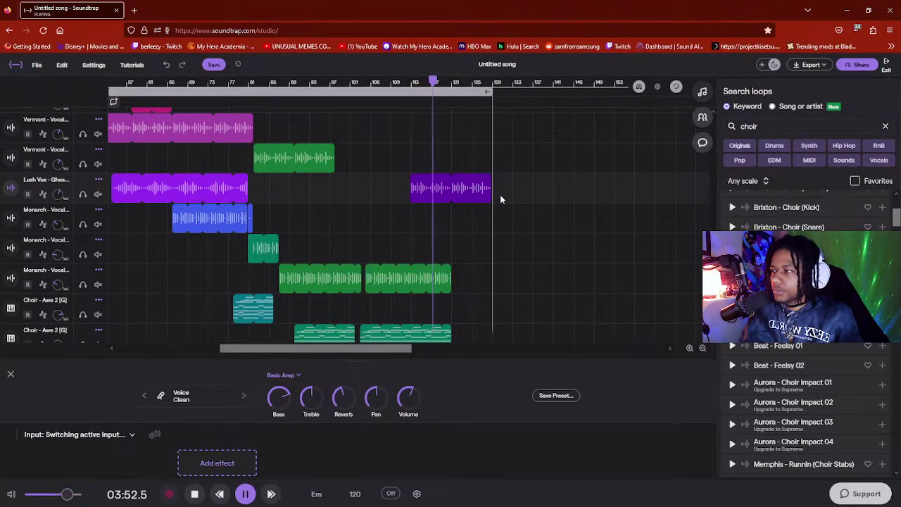
pyautogui.scroll(2, 493, 191)
pyautogui.press('space')
pyautogui.scroll(-4, 464, 214)
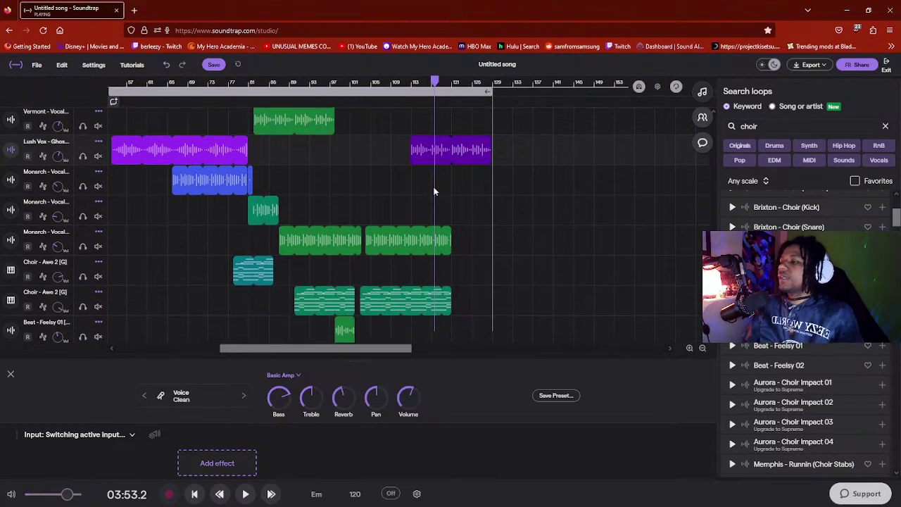
# - Extend the Beat - Steamy Break region that starts at bar 108 so it loops until bar 129
pyautogui.scroll(7, 467, 216)
pyautogui.scroll(3, 467, 216)
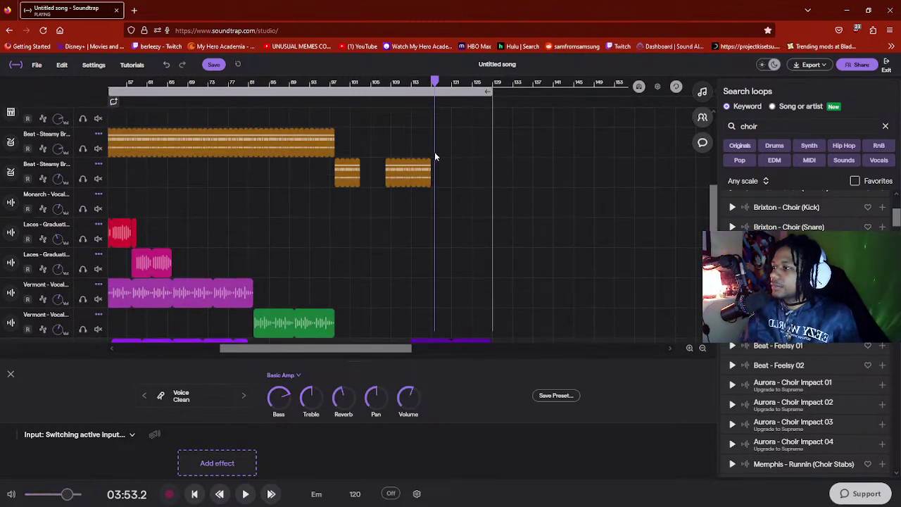
pyautogui.moveTo(427, 163); pyautogui.dragTo(479, 164)
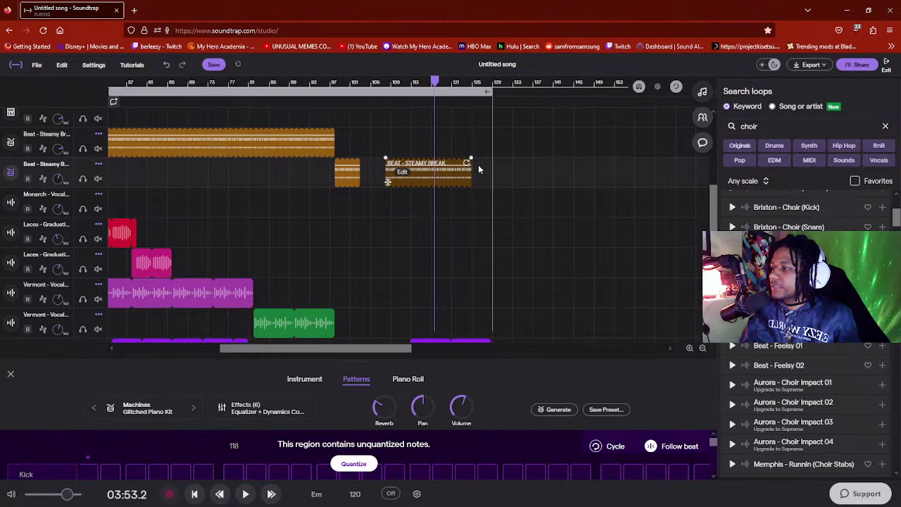
pyautogui.scroll(-10, 507, 197)
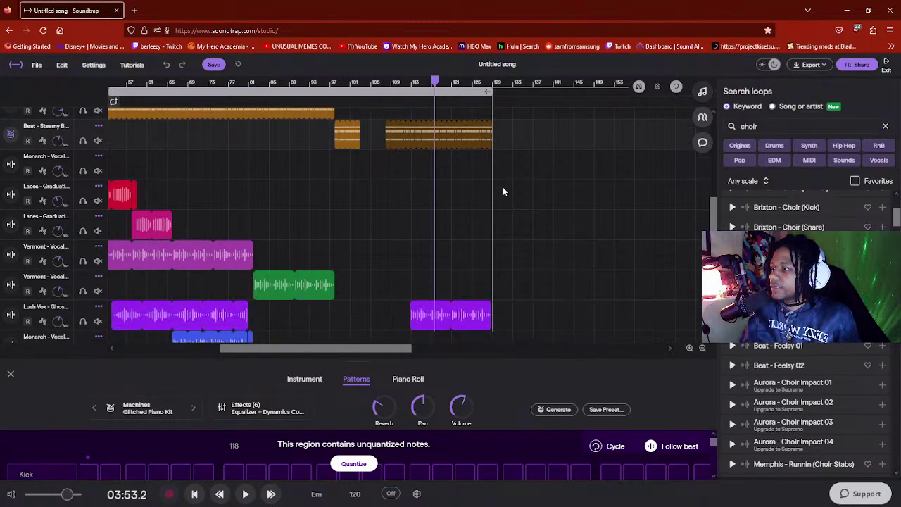
# - Replay from about bar 109 to bar 117 to check the pasted vocal together with the beats and choir
pyautogui.scroll(-4, 520, 224)
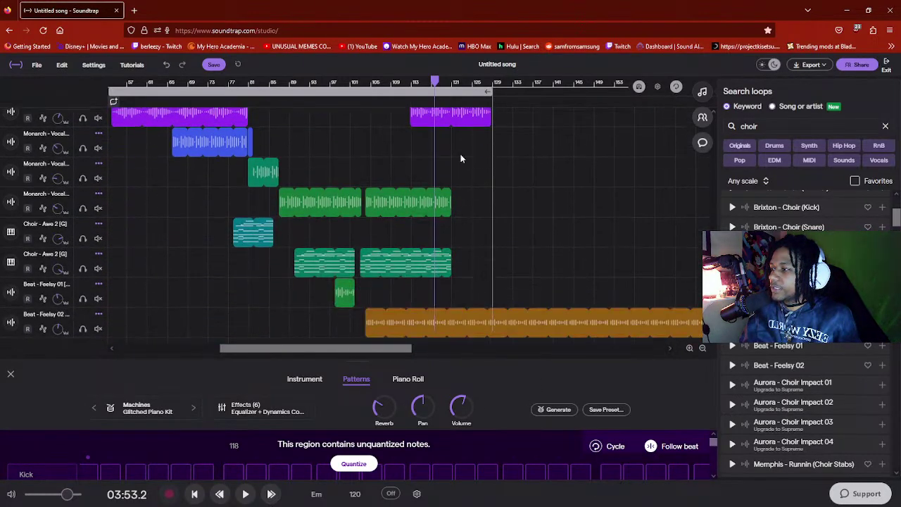
pyautogui.click(392, 83)
pyautogui.press('space')
pyautogui.scroll(-1, 523, 195)
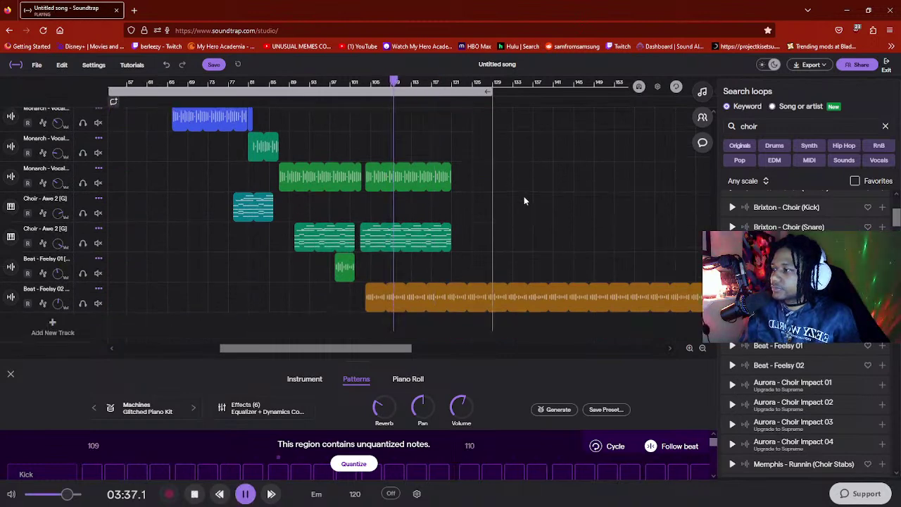
pyautogui.scroll(3, 523, 196)
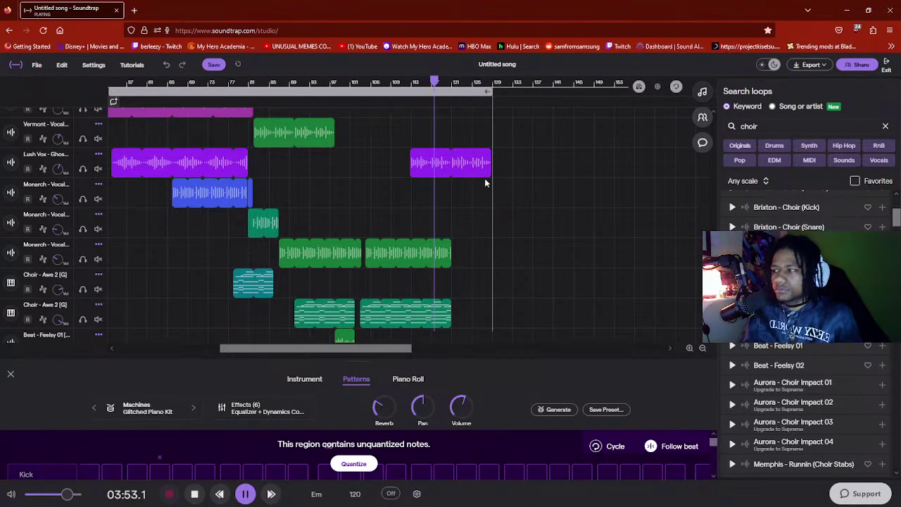
pyautogui.press('space')
# - Nudge the pasted Vermont vocal region on the Lush Vox track so it starts exactly at bar 113
pyautogui.click(400, 85)
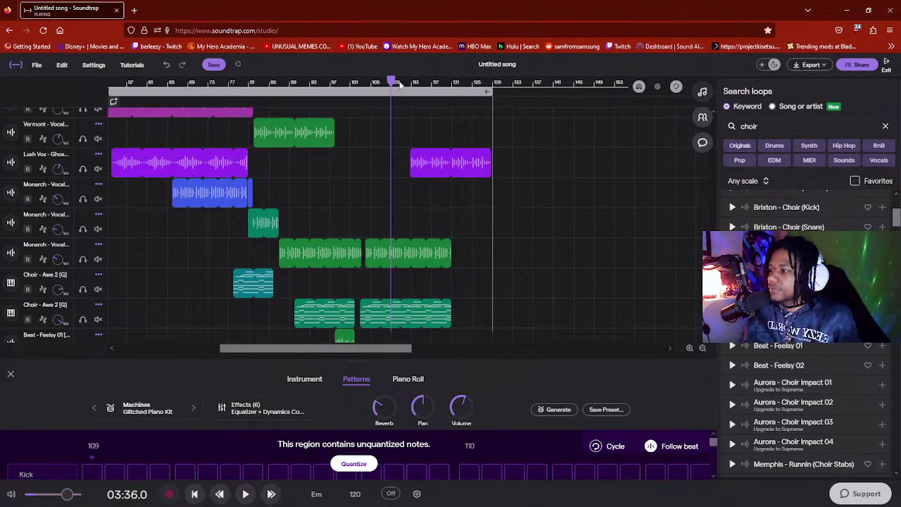
pyautogui.moveTo(394, 83)
pyautogui.mouseDown()
pyautogui.moveTo(413, 83)
pyautogui.moveTo(391, 83)
pyautogui.mouseUp()
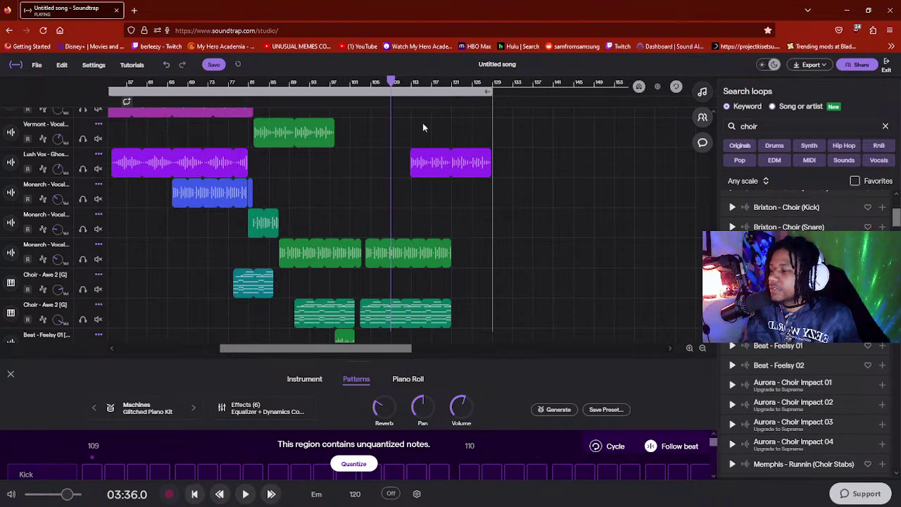
pyautogui.click(442, 167)
pyautogui.moveTo(442, 168)
pyautogui.mouseDown()
pyautogui.moveTo(431, 165)
pyautogui.moveTo(453, 166)
pyautogui.mouseUp()
pyautogui.click(390, 107)
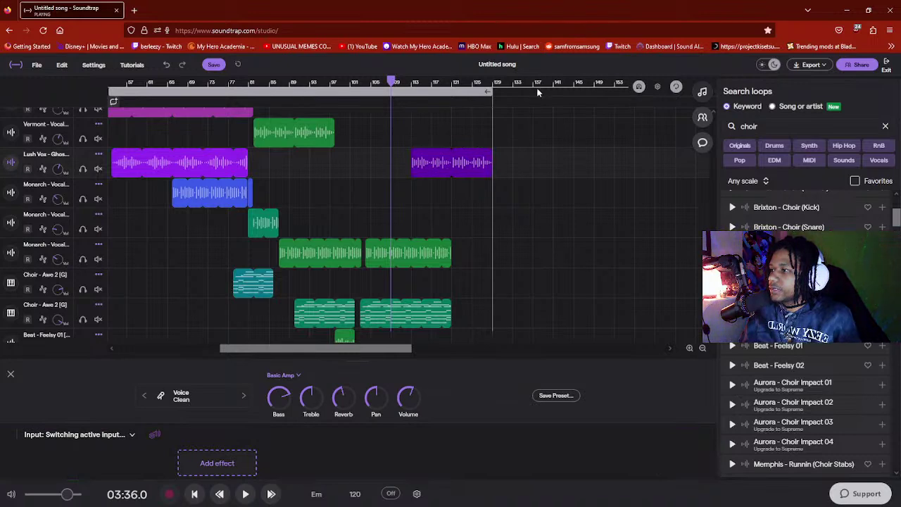
# - Move the pasted Vermont vocal region on the Lush Vox track so it starts at bar 112
pyautogui.click(690, 349)
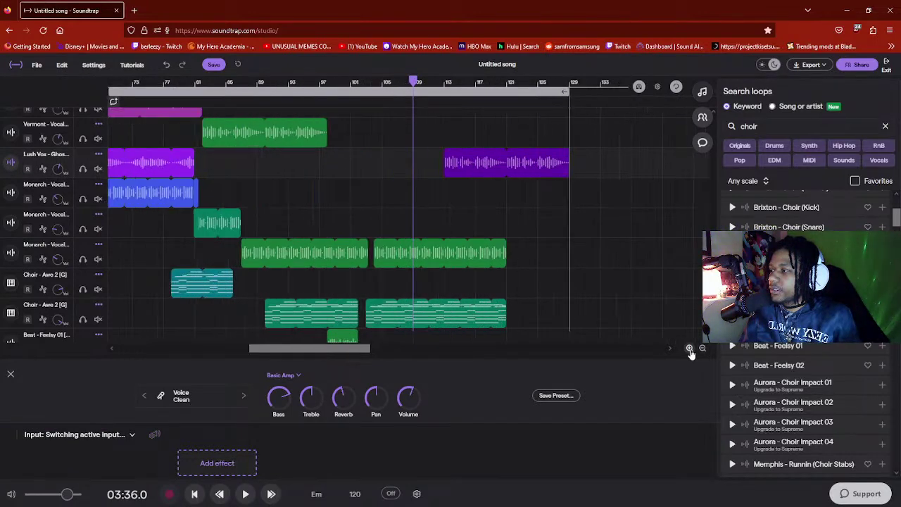
pyautogui.click(689, 348)
pyautogui.click(689, 349)
pyautogui.moveTo(422, 81); pyautogui.dragTo(461, 99)
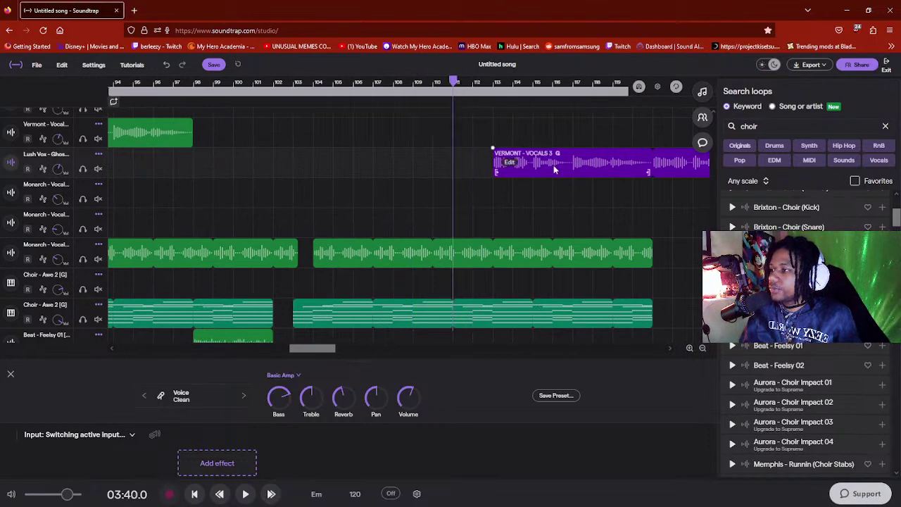
pyautogui.moveTo(553, 165); pyautogui.dragTo(540, 167)
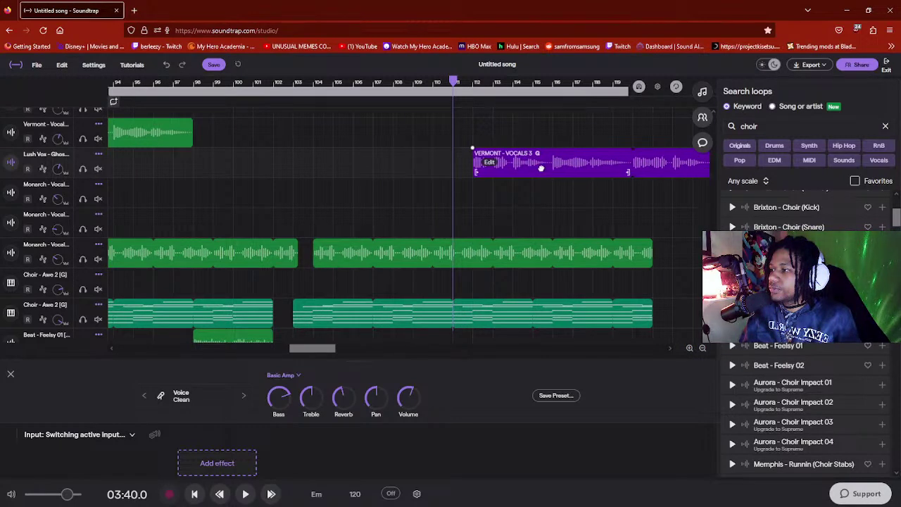
# - Play from about bar 109.5 to just past bar 111 to hear the lead-in to the pasted Vermont vocal
pyautogui.click(689, 347)
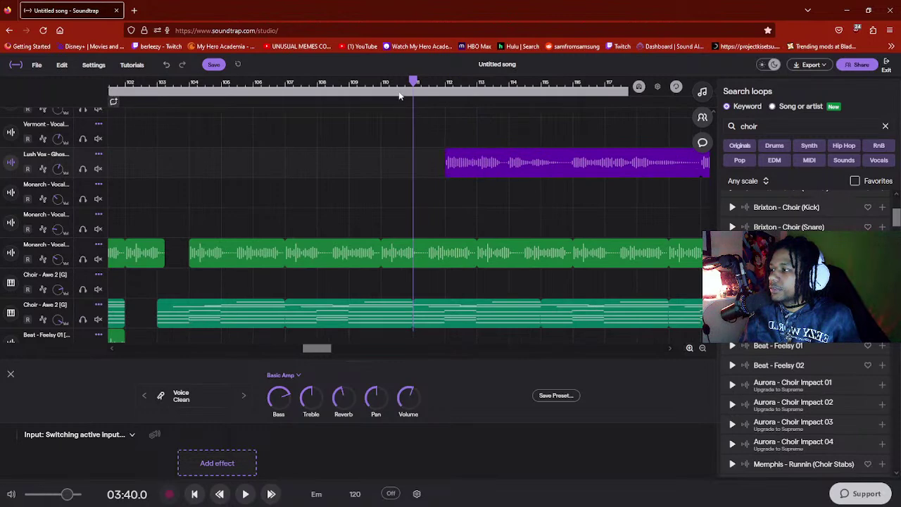
pyautogui.moveTo(414, 82); pyautogui.dragTo(363, 83)
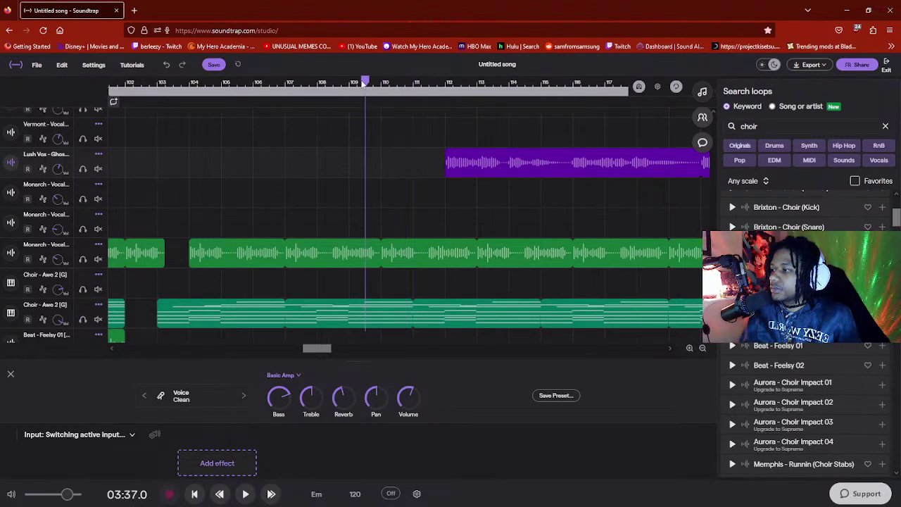
pyautogui.press('space')
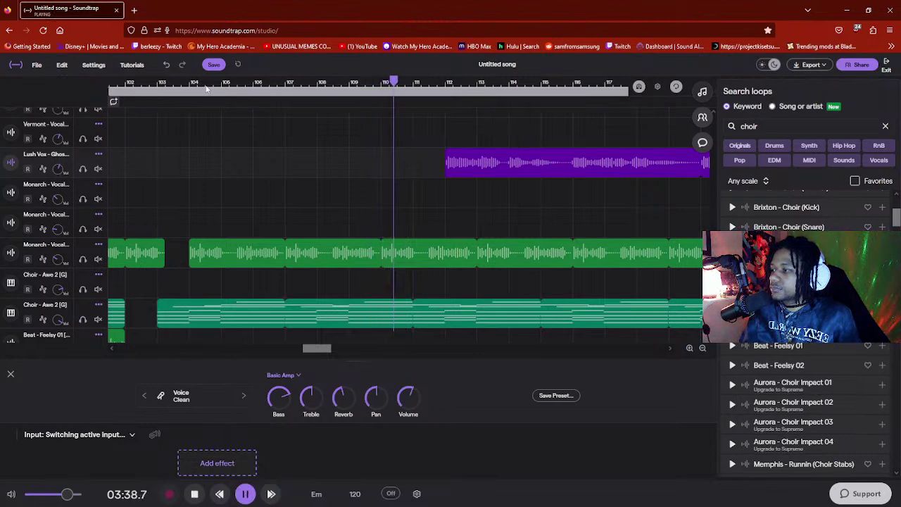
pyautogui.press('space')
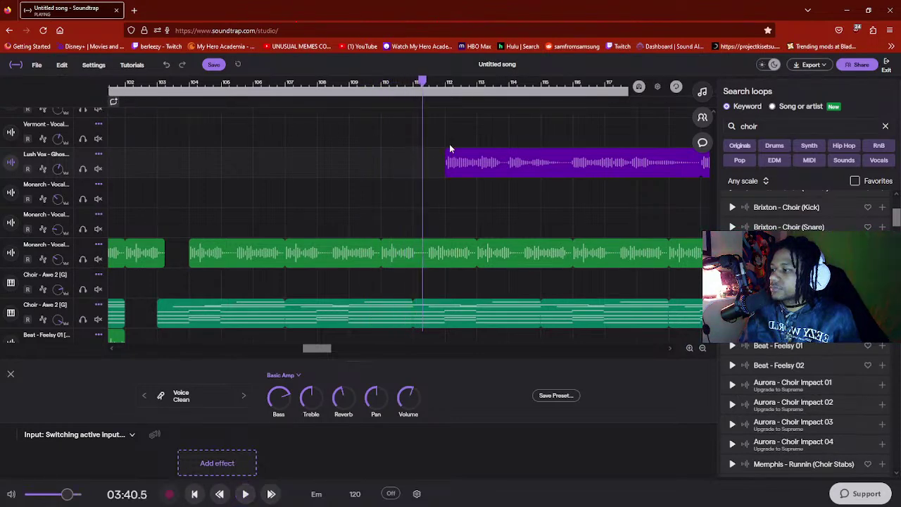
# - Shift the pasted Vermont vocal region to start at about bar 111.5 and play it through to about bar 120
pyautogui.moveTo(481, 163)
pyautogui.moveTo(505, 165); pyautogui.dragTo(489, 168)
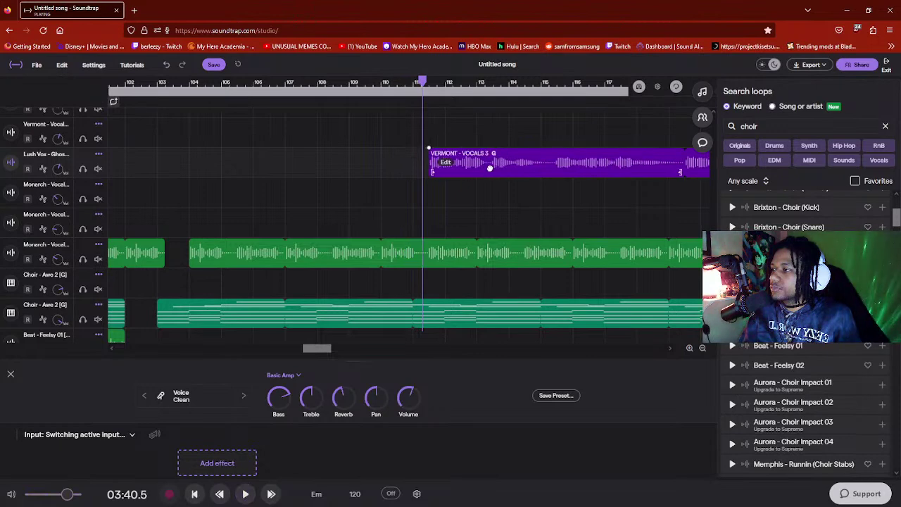
pyautogui.press('space')
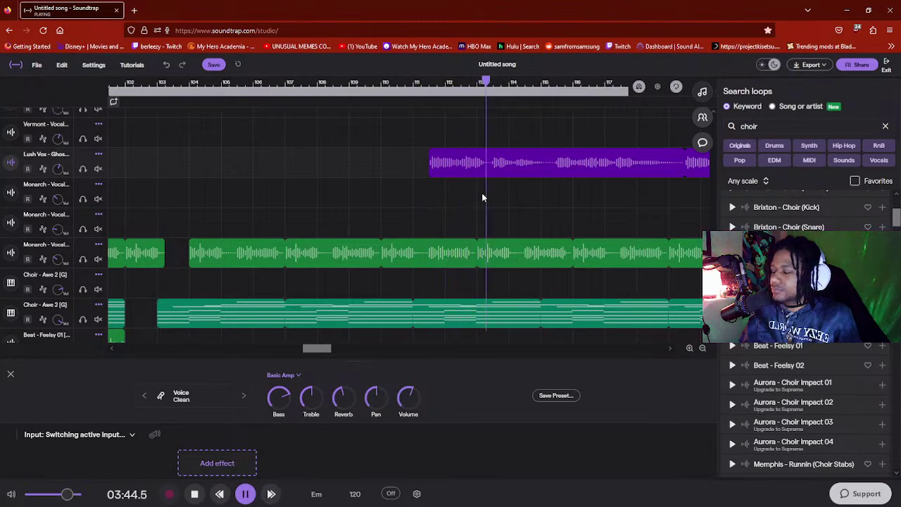
pyautogui.click(701, 348)
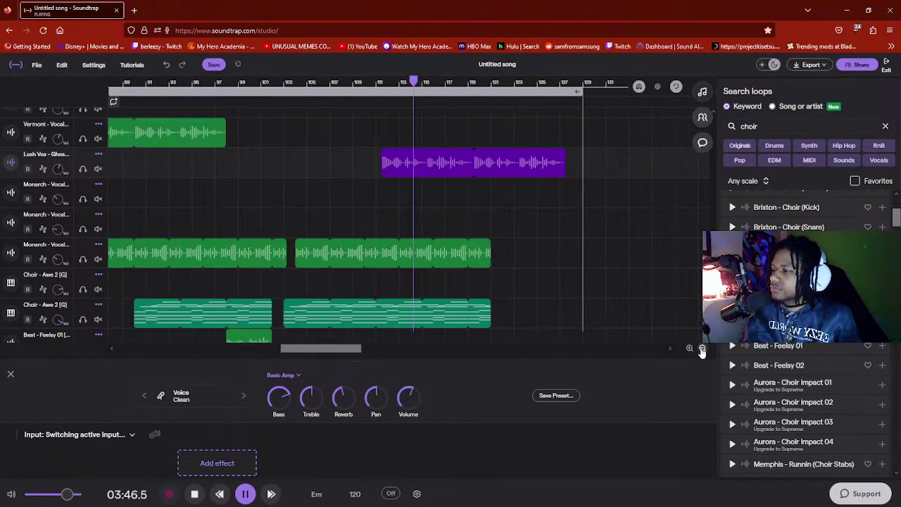
pyautogui.click(702, 348)
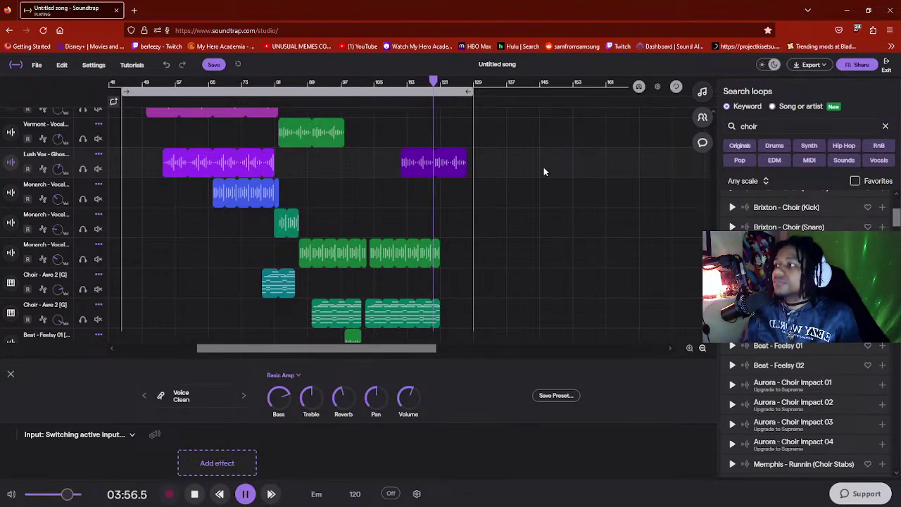
pyautogui.press('space')
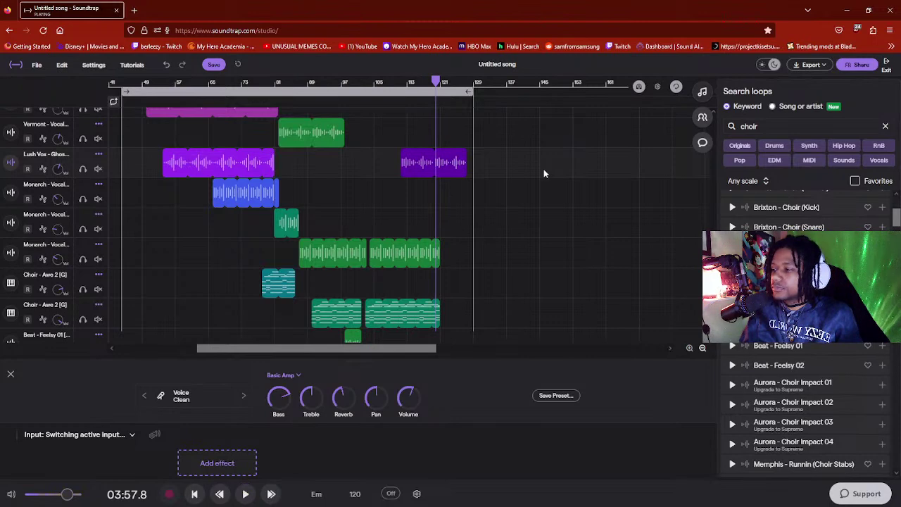
# - Replay the song from about bar 97 to bar 121 to check how the ending section builds up
pyautogui.click(358, 85)
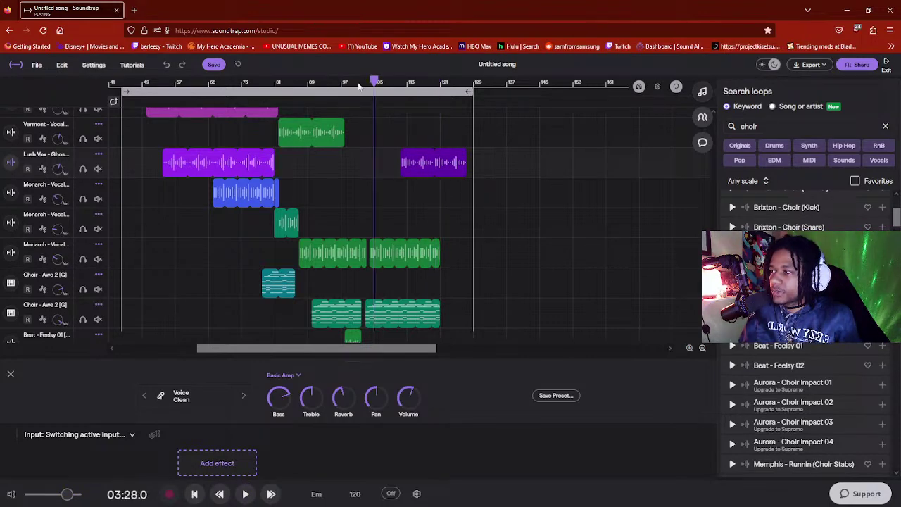
pyautogui.click(342, 86)
pyautogui.press('space')
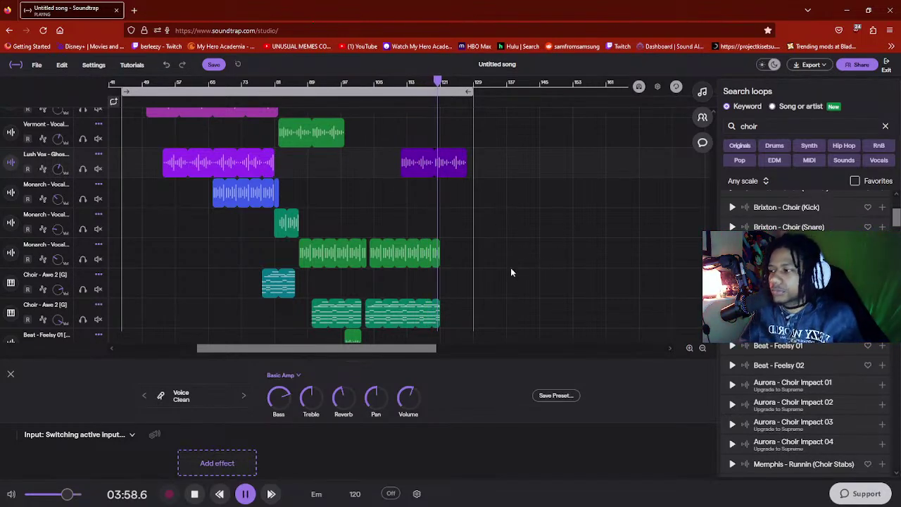
pyautogui.press('space')
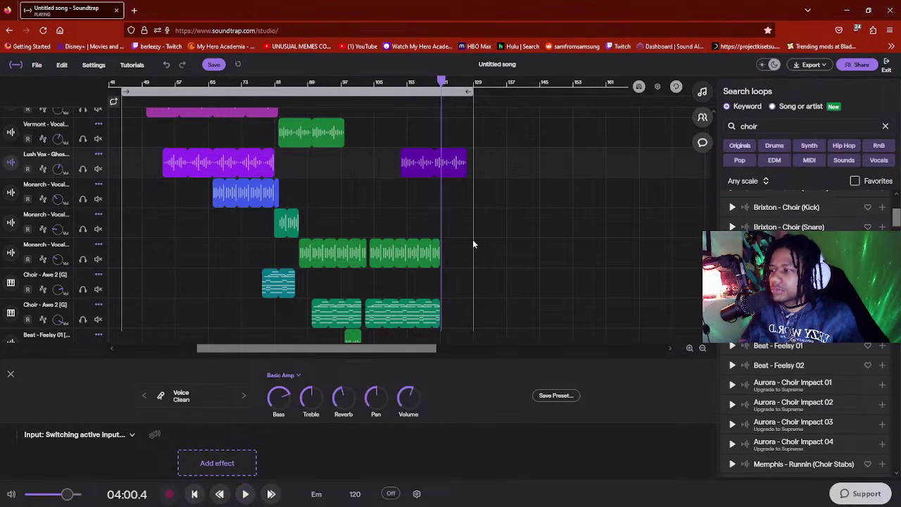
# - Extend the Choir - Awe 2 region that starts at bar 103 so it loops until bar 129
pyautogui.scroll(-3, 470, 283)
pyautogui.scroll(2, 471, 286)
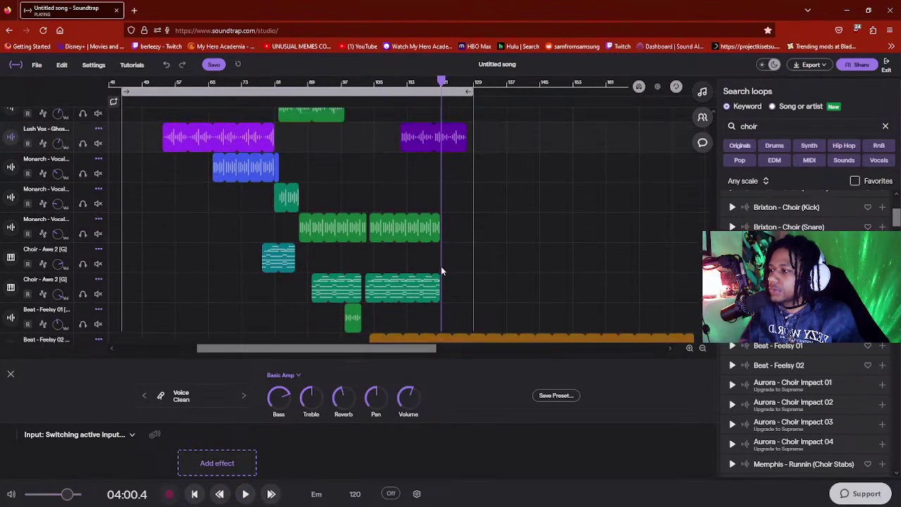
pyautogui.moveTo(436, 278); pyautogui.dragTo(466, 280)
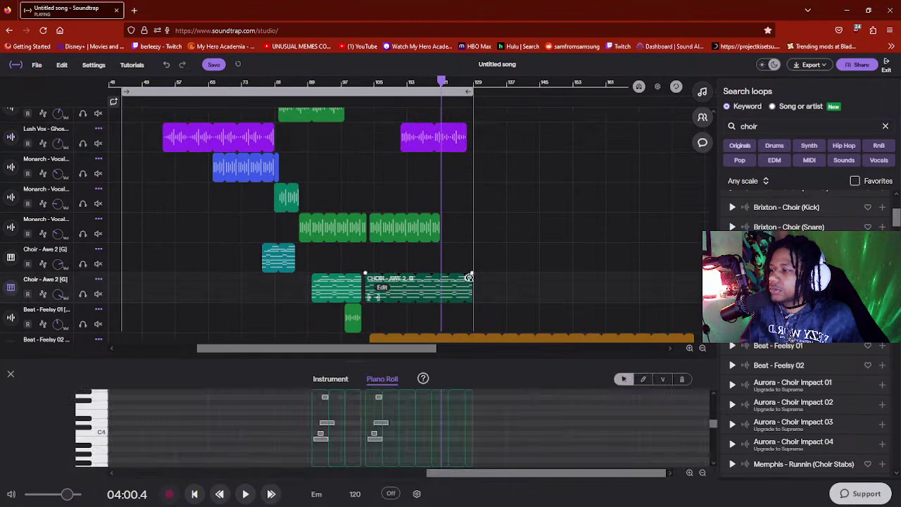
# - Play from about bar 113 to check the extended choir together with the Vermont vocal
pyautogui.click(408, 82)
pyautogui.press('space')
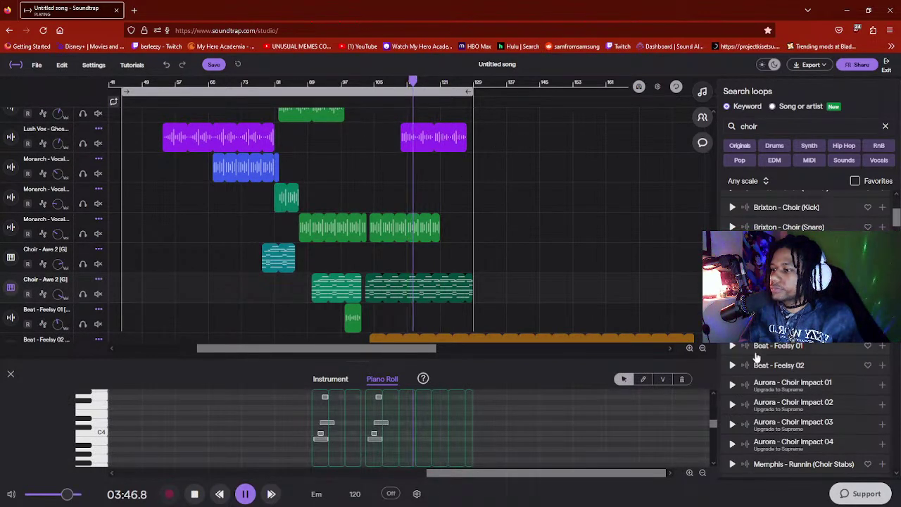
pyautogui.click(689, 348)
pyautogui.click(689, 348)
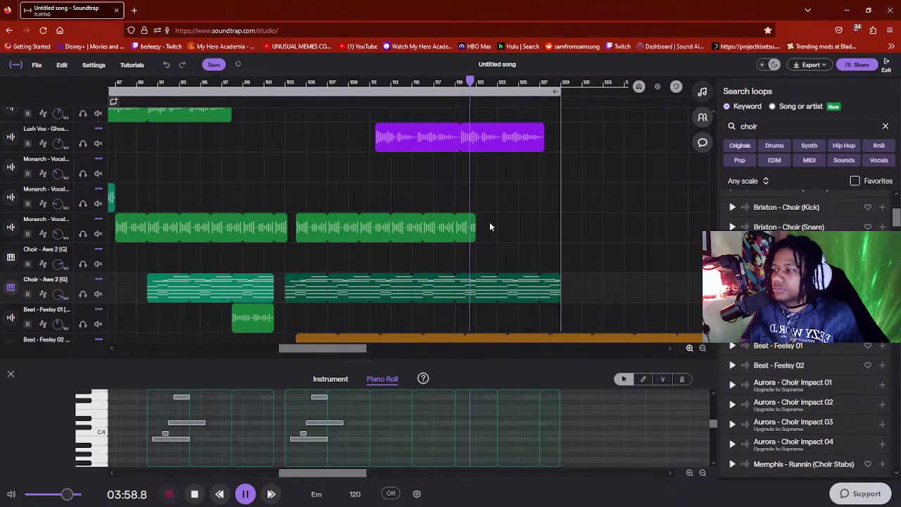
# - Stop playback and shorten the Monarch vocal region that starts at bar 104 so it ends at bar 119
pyautogui.moveTo(472, 218)
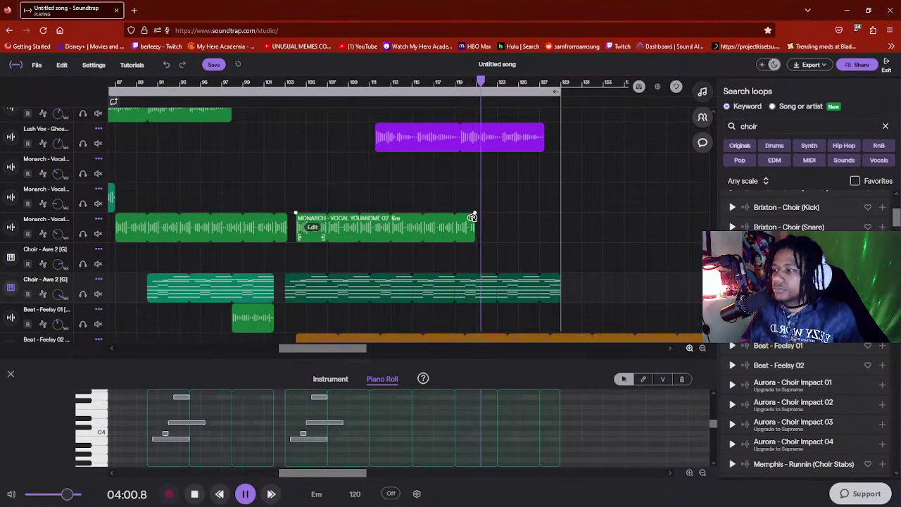
pyautogui.press('space')
pyautogui.click(466, 220)
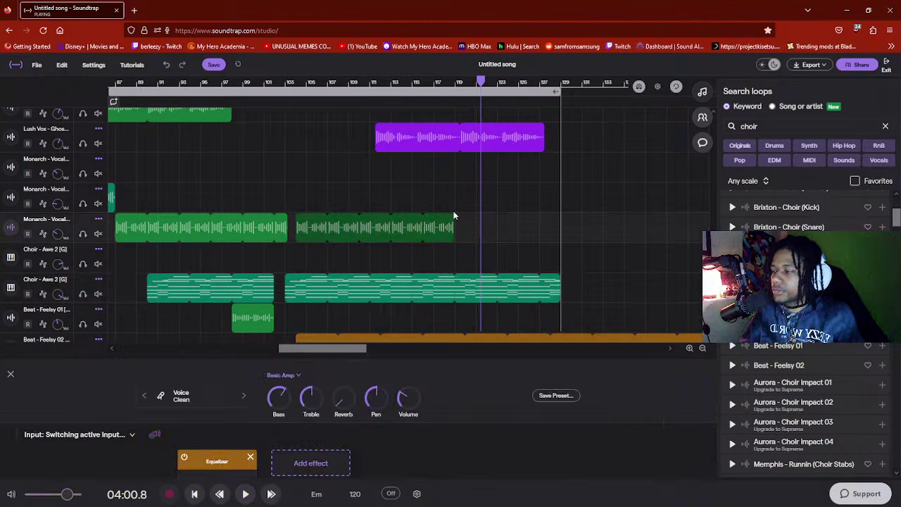
# - Play from about bar 115 to bar 123 and replay from about bar 121 to bar 124 to check the shortened Monarch vocal's ending
pyautogui.click(414, 86)
pyautogui.click(465, 130)
pyautogui.press('space')
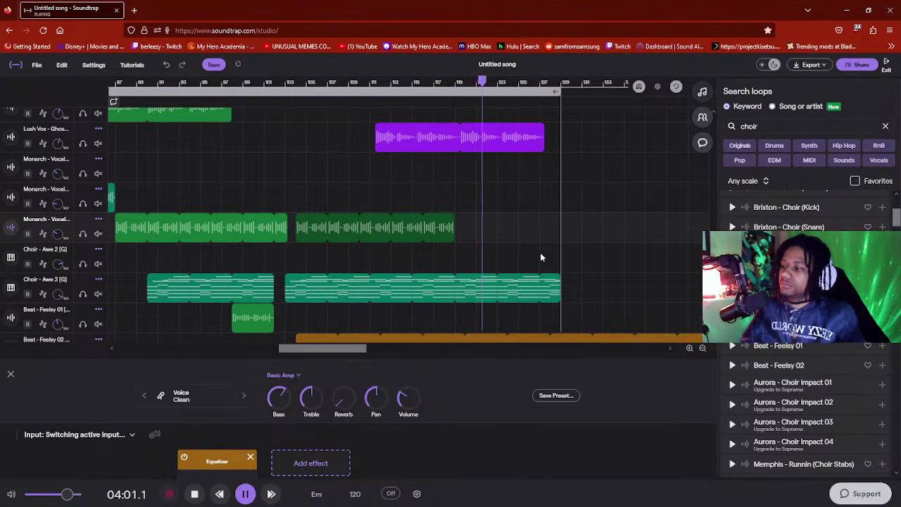
pyautogui.scroll(1, 540, 252)
pyautogui.scroll(-2, 540, 251)
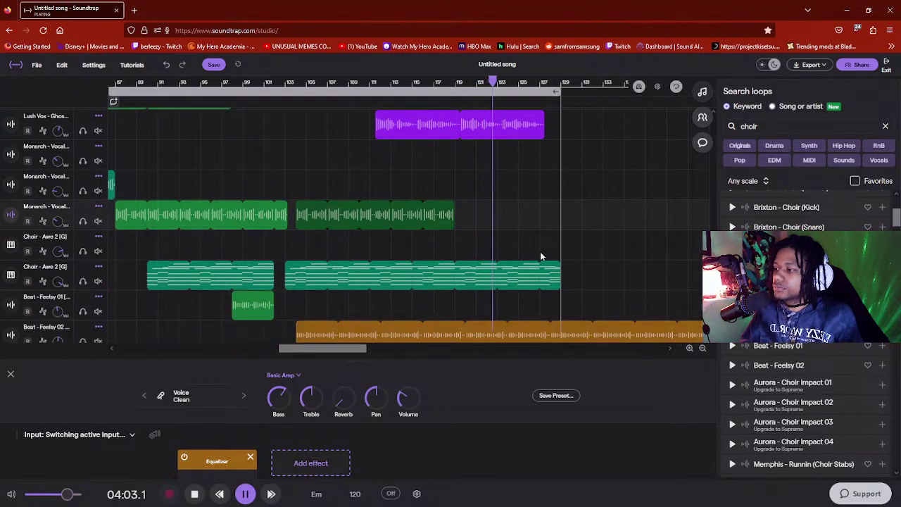
pyautogui.press('space')
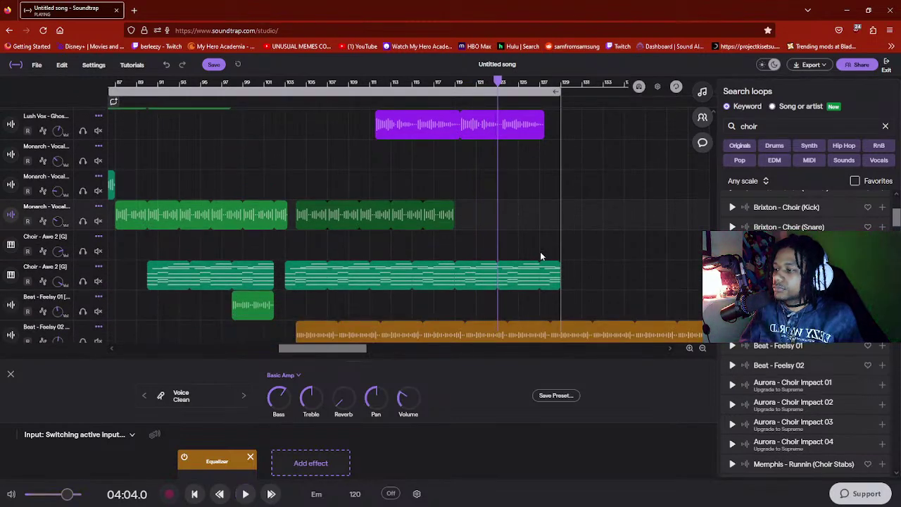
pyautogui.click(477, 84)
pyautogui.press('space')
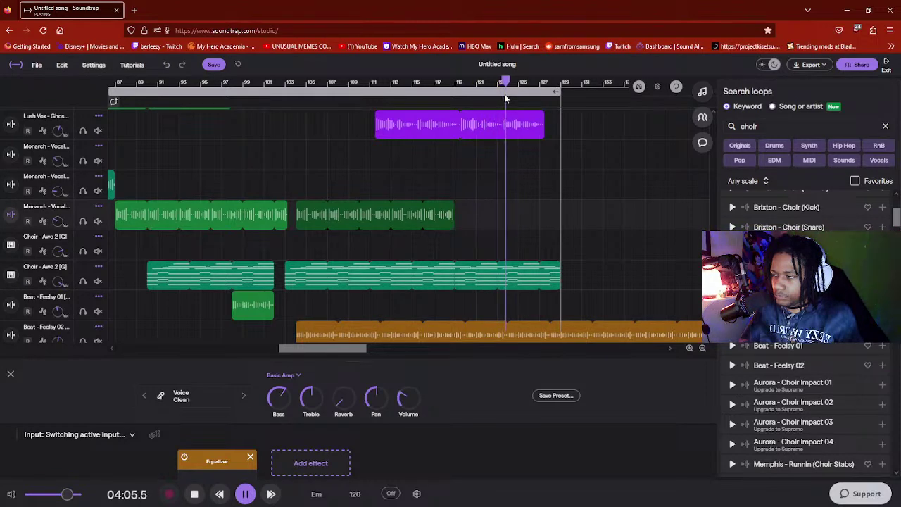
pyautogui.press('space')
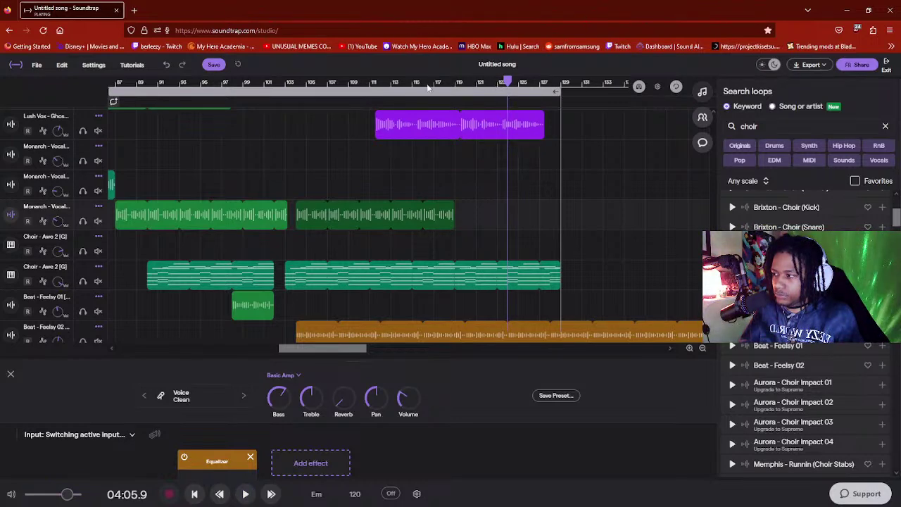
# - Move the pasted Vermont vocal region to start at bar 111 and play from there to about bar 127
pyautogui.moveTo(397, 124); pyautogui.dragTo(410, 152)
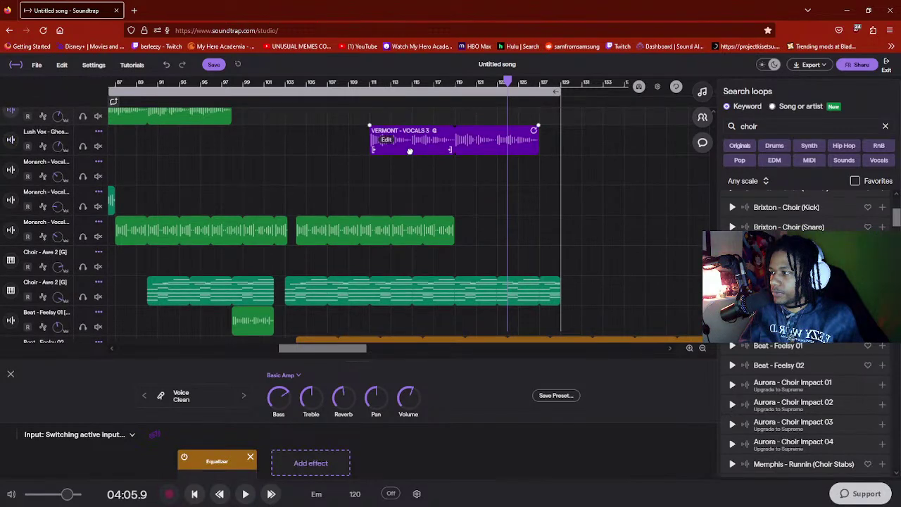
pyautogui.click(371, 89)
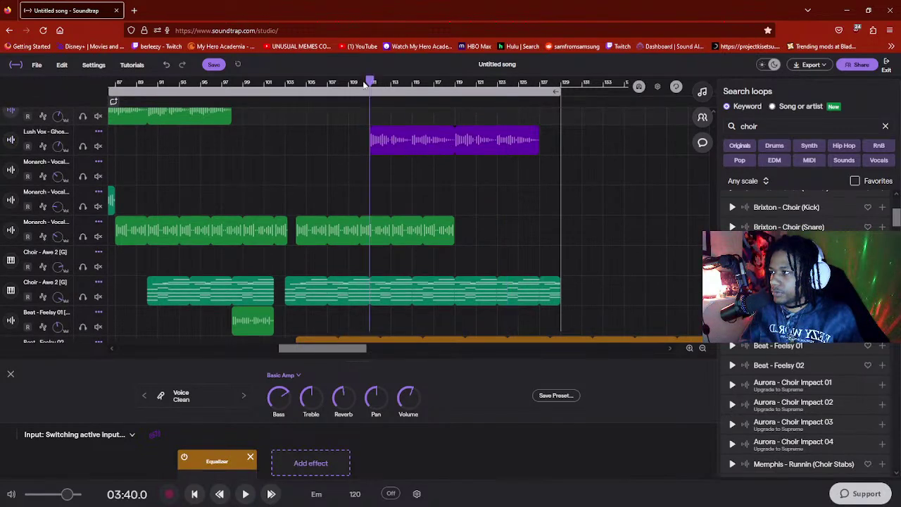
pyautogui.press('space')
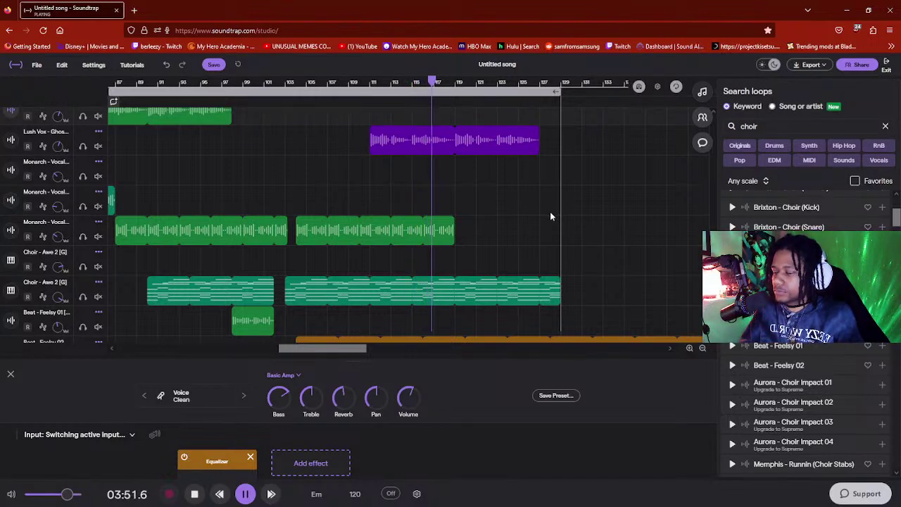
pyautogui.scroll(-1, 551, 216)
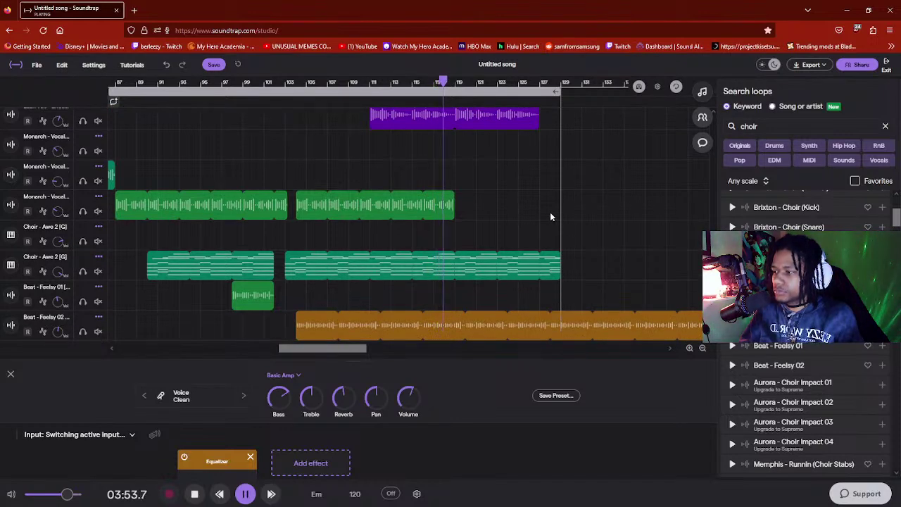
pyautogui.scroll(-1, 550, 217)
pyautogui.scroll(2, 550, 217)
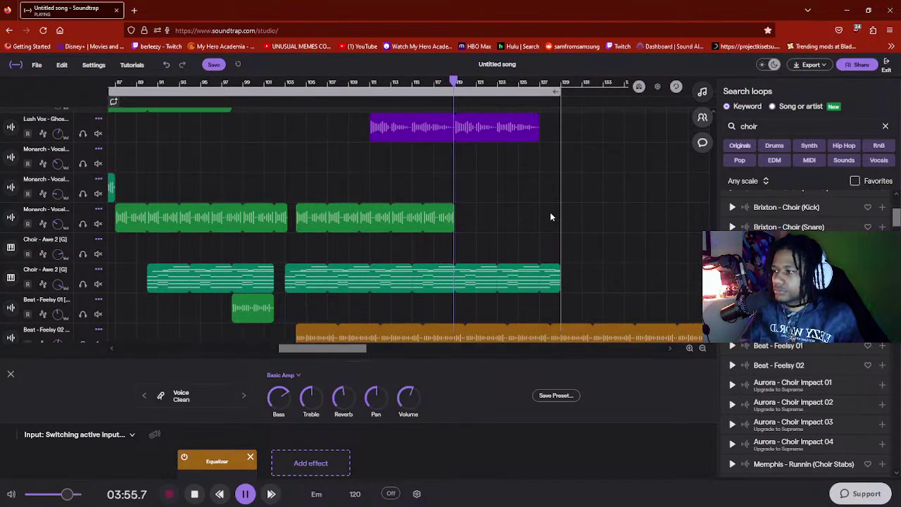
pyautogui.scroll(-1, 550, 216)
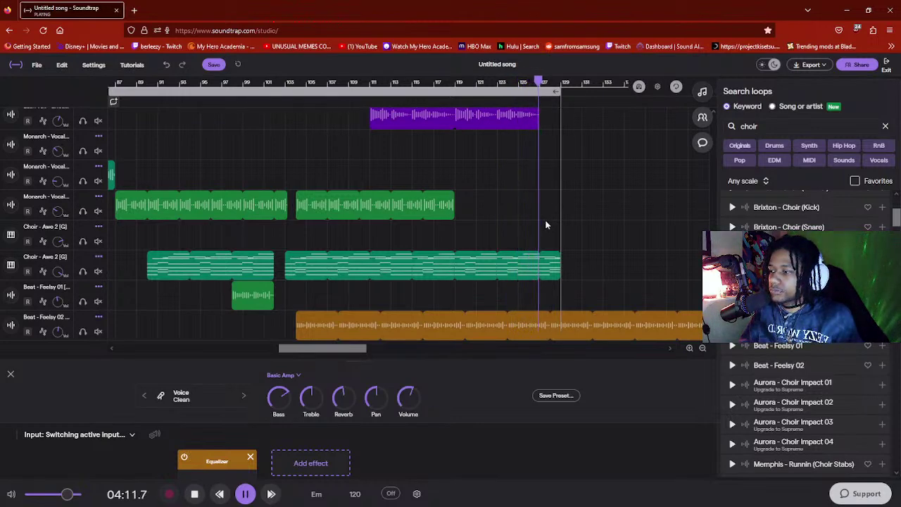
pyautogui.press('space')
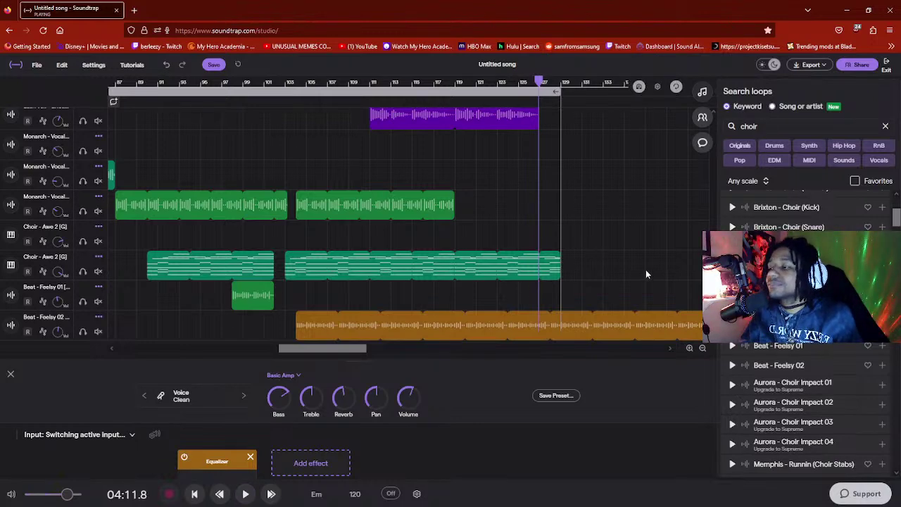
# - Extend the Vermont vocal region on the Lush Vox track so it loops until bar 135
pyautogui.scroll(1, 498, 161)
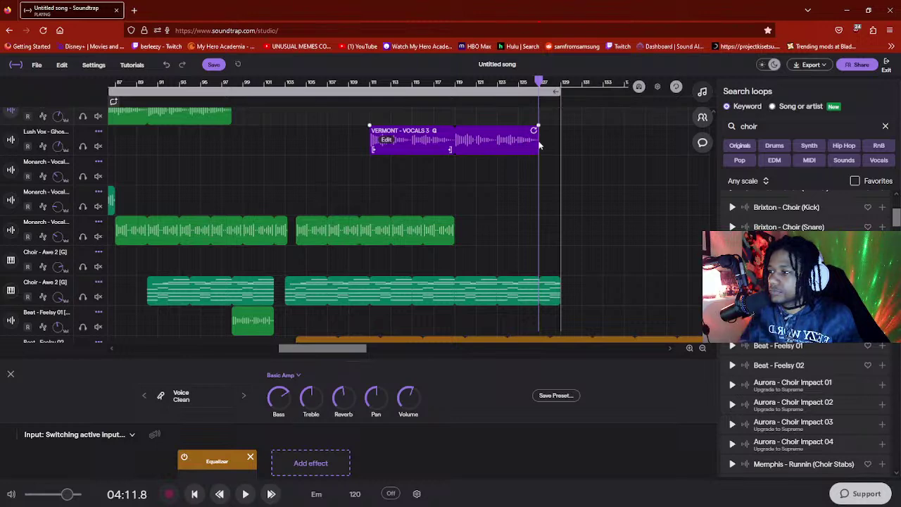
pyautogui.moveTo(540, 145); pyautogui.dragTo(629, 131)
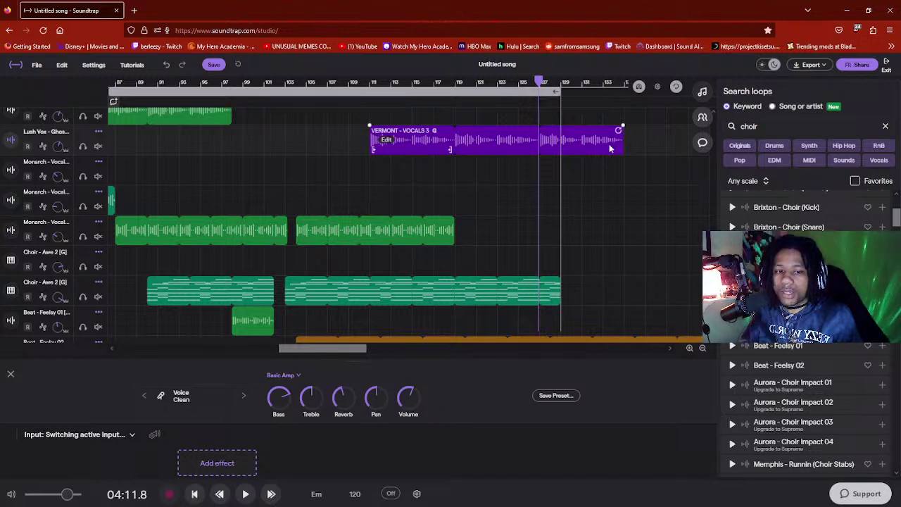
# - Shorten the Steamy Break beat region that starts at bar 108 so it ends at bar 127
pyautogui.scroll(3, 599, 180)
pyautogui.scroll(1, 599, 188)
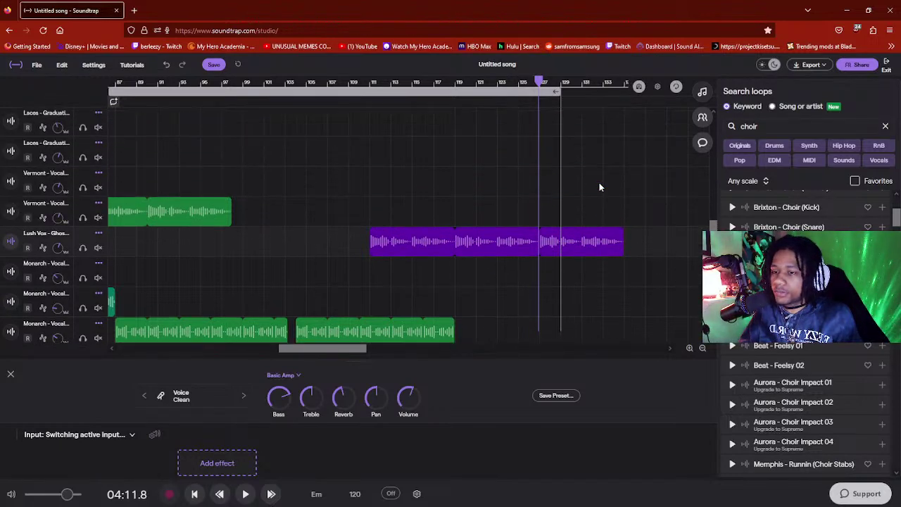
pyautogui.scroll(4, 599, 182)
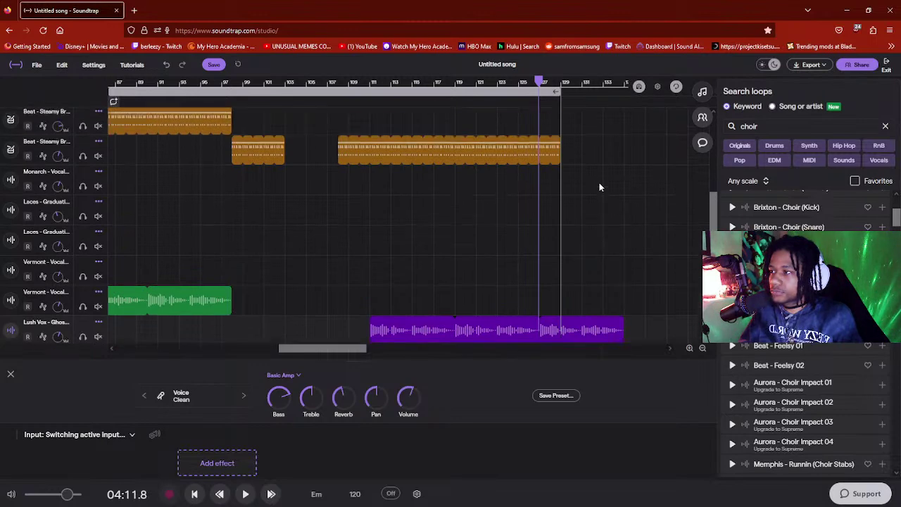
pyautogui.click(543, 144)
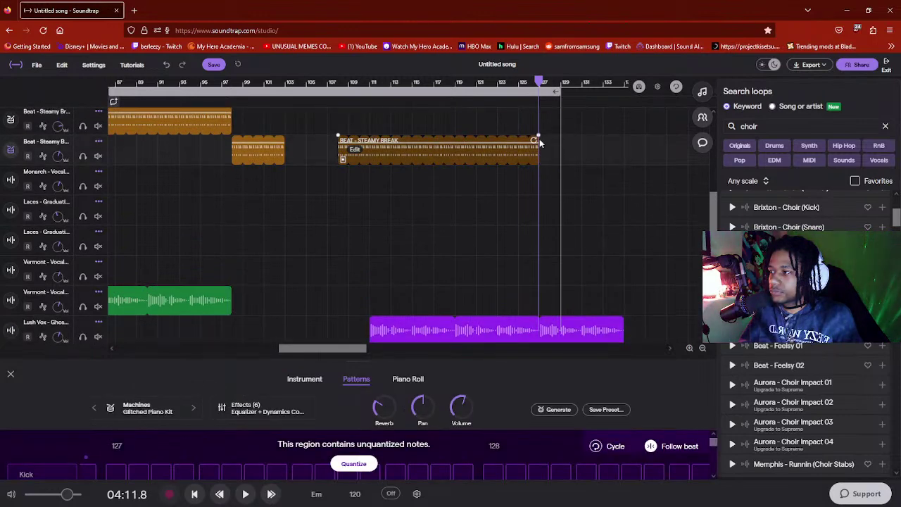
# - Play from bar 127 to bar 129 to check the ending without the Steamy Break beat
pyautogui.scroll(-4, 628, 224)
pyautogui.scroll(-5, 629, 225)
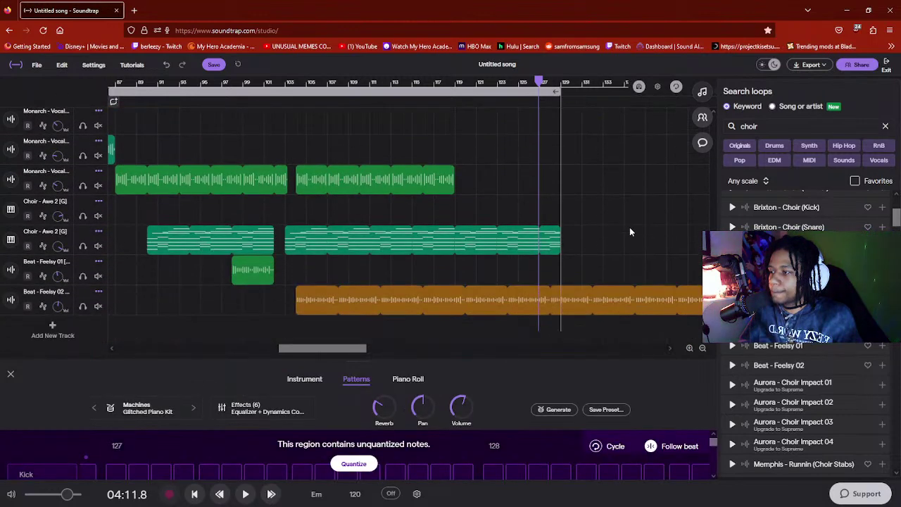
pyautogui.click(540, 151)
pyautogui.press('space')
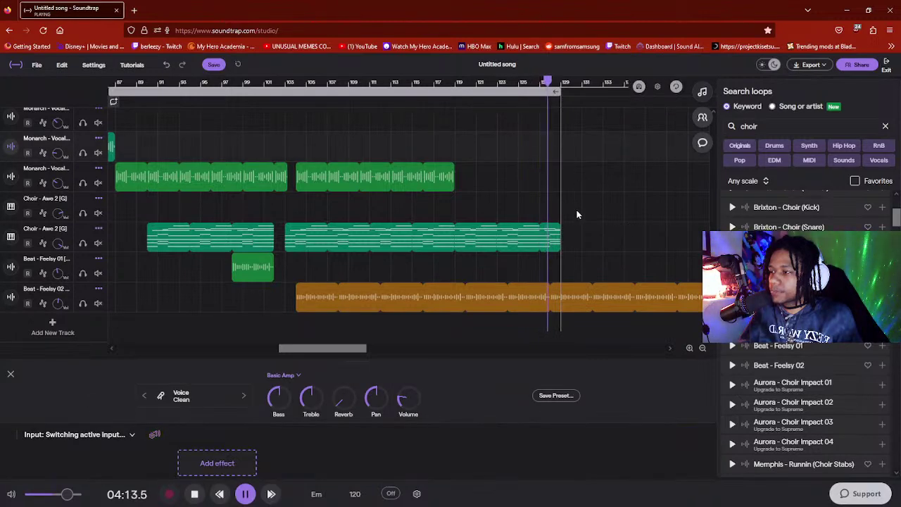
pyautogui.scroll(1, 581, 218)
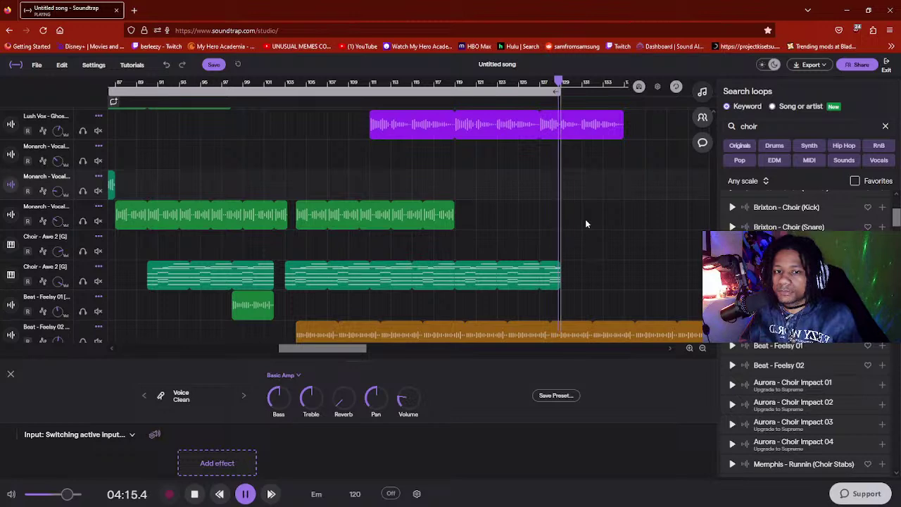
pyautogui.press('space')
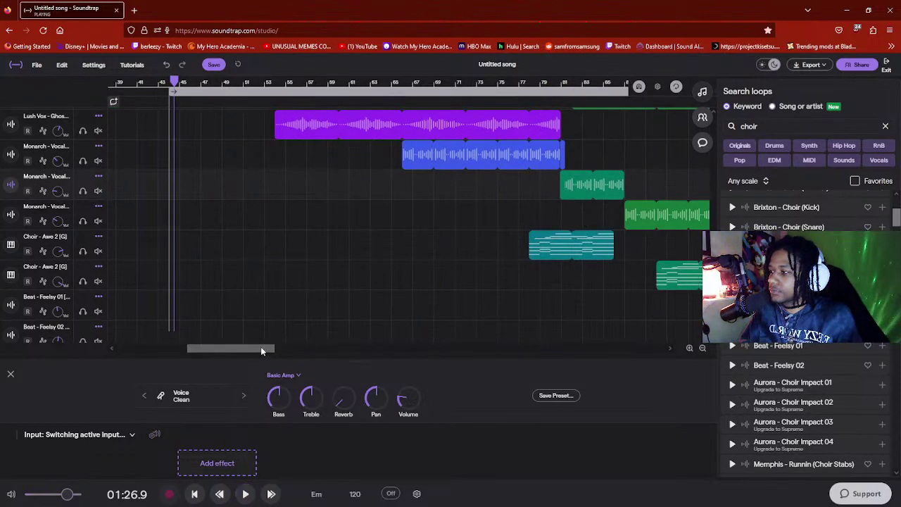
# - Extend the playback cycle range so it ends at bar 147 and start playing from about bar 124
pyautogui.moveTo(260, 350); pyautogui.dragTo(434, 338)
pyautogui.scroll(-1, 458, 290)
pyautogui.scroll(6, 429, 275)
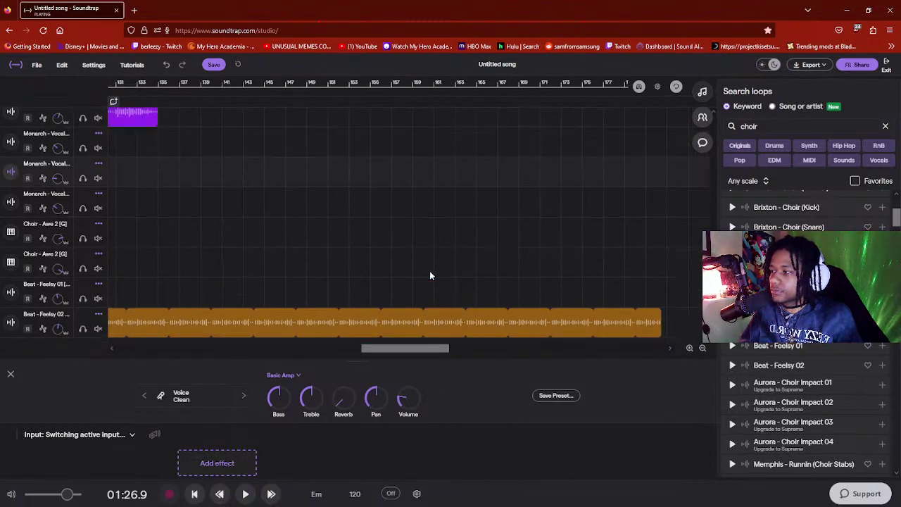
pyautogui.scroll(-6, 408, 328)
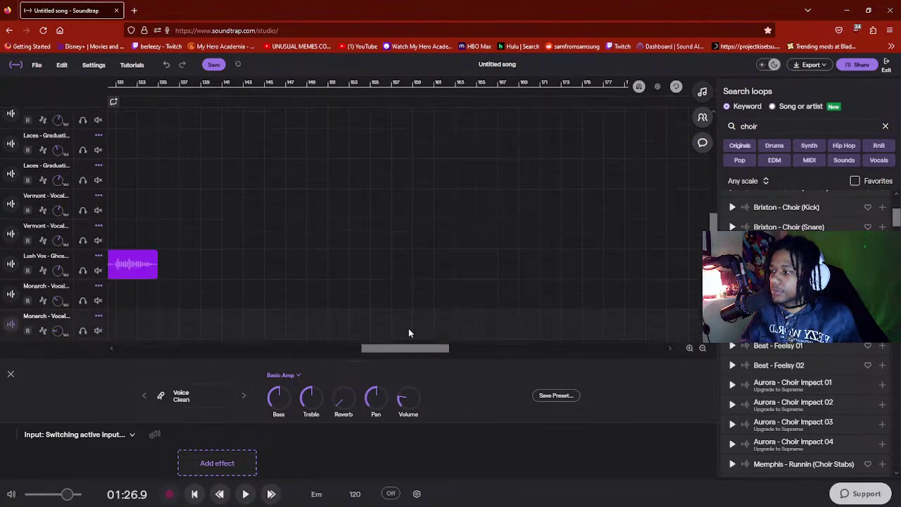
pyautogui.moveTo(411, 348); pyautogui.dragTo(353, 348)
pyautogui.scroll(1, 432, 111)
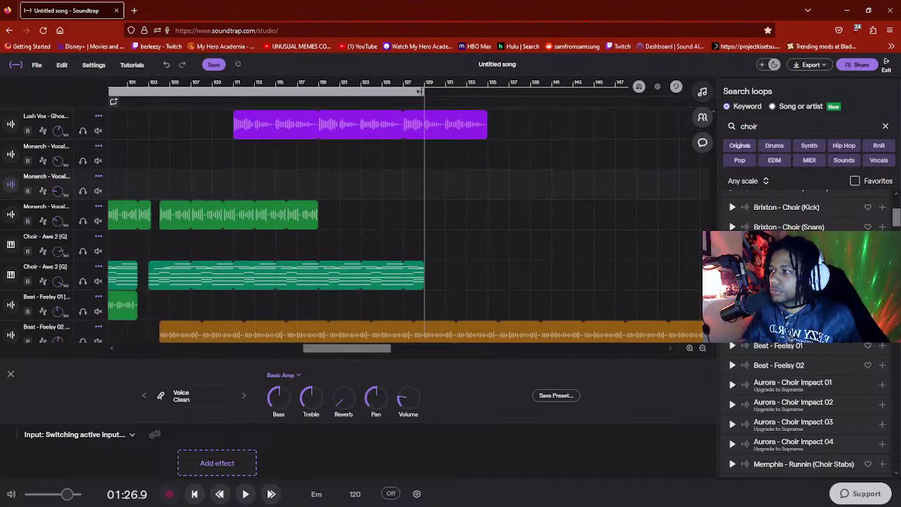
pyautogui.moveTo(421, 91); pyautogui.dragTo(613, 91)
pyautogui.click(375, 82)
pyautogui.press('space')
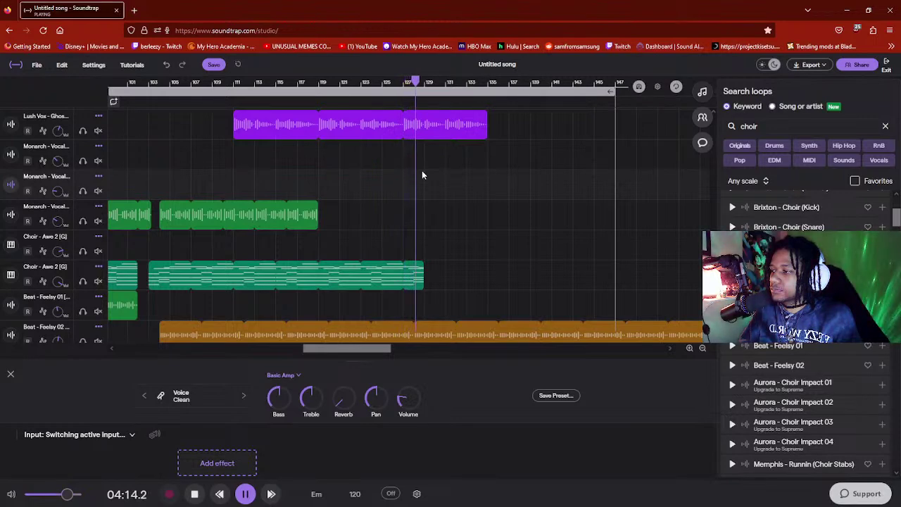
# - Stop playback and extend the Choir - Awe 2 region that starts at bar 103 so it loops until bar 135
pyautogui.press('space')
pyautogui.click(418, 264)
pyautogui.moveTo(422, 261); pyautogui.dragTo(481, 261)
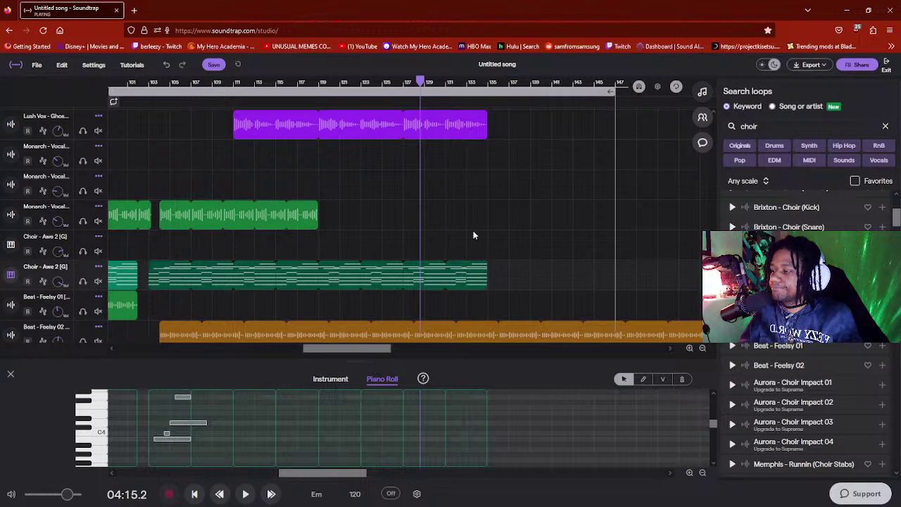
# - Play briefly from about bar 125, and replay from about bar 117 to bar 127 to review the ending section
pyautogui.click(381, 83)
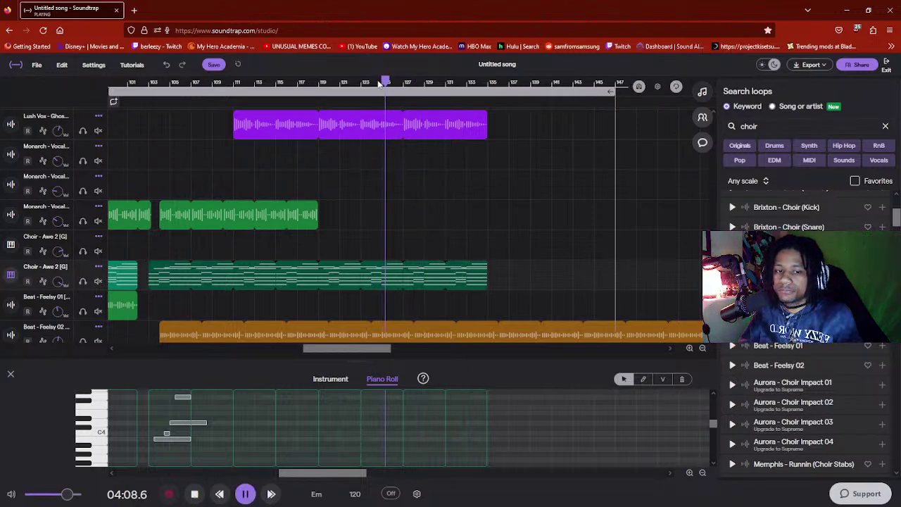
pyautogui.scroll(-1, 535, 187)
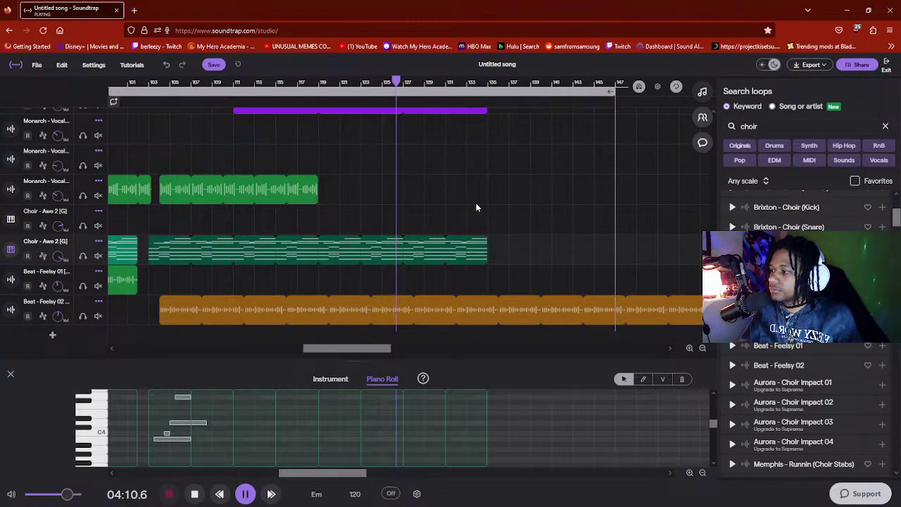
pyautogui.press('space')
pyautogui.click(299, 82)
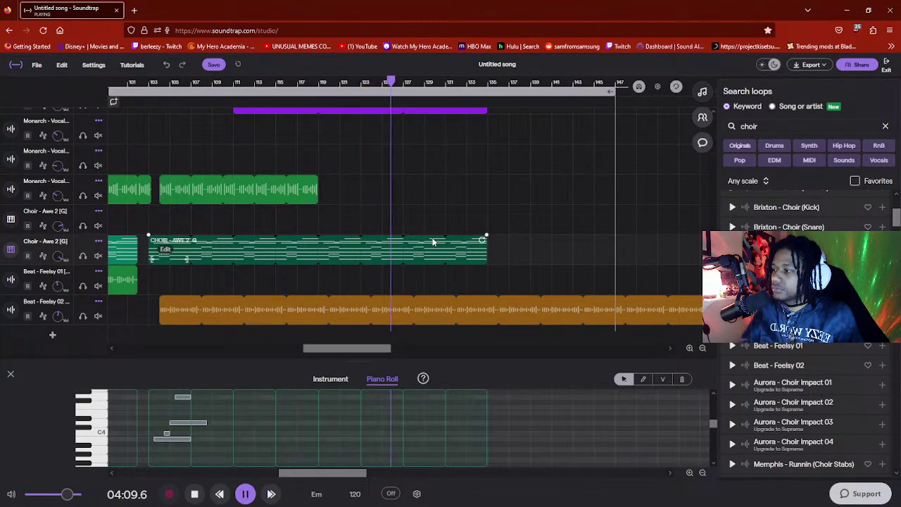
pyautogui.press('space')
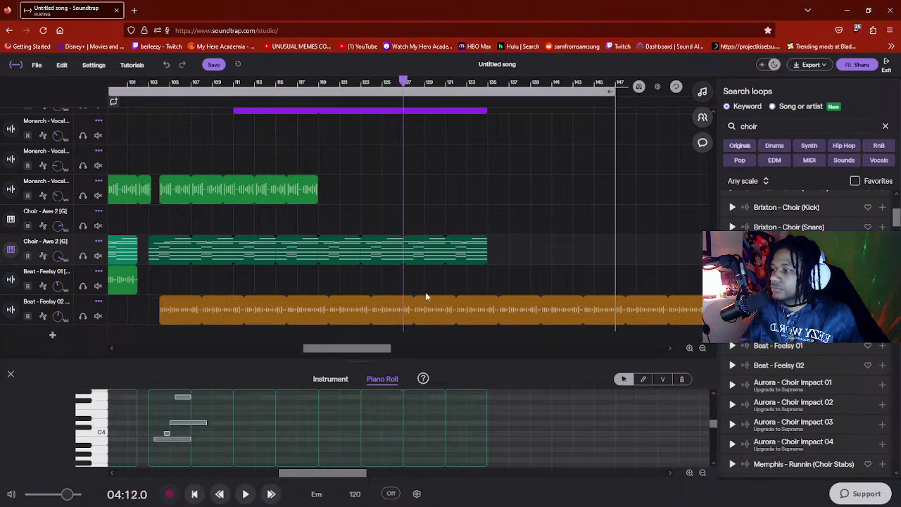
# - Split the Beat - Feelsy 02 region at bar 127 and delete the part after the split
pyautogui.click(426, 308)
pyautogui.hotkey('ctrl', 'e')
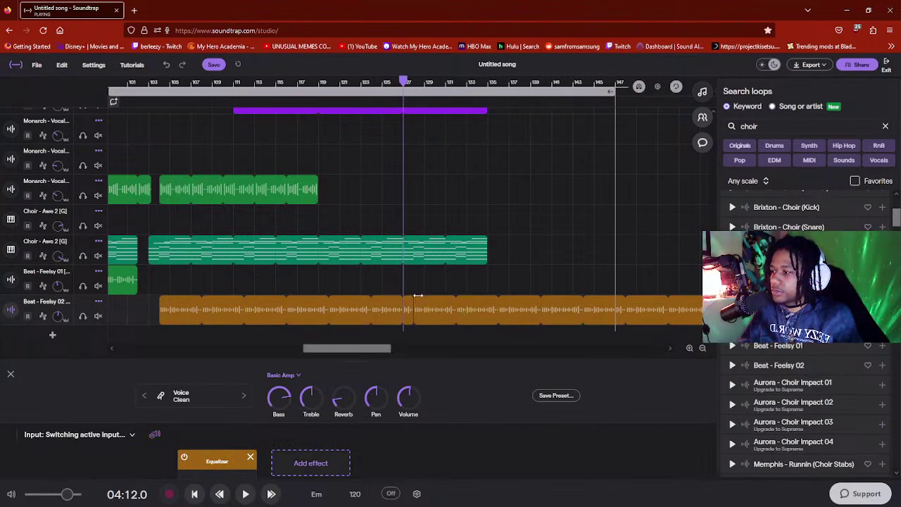
pyautogui.click(413, 312)
pyautogui.press('Delete')
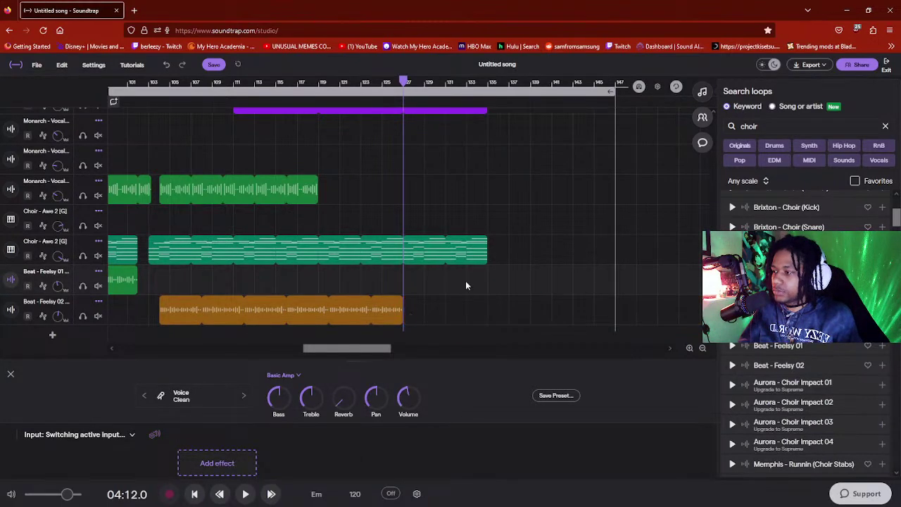
# - Paste a copy of the Beat - Feelsy 01 region at bar 127 and extend it to loop until bar 139
pyautogui.click(171, 246)
pyautogui.click(121, 281)
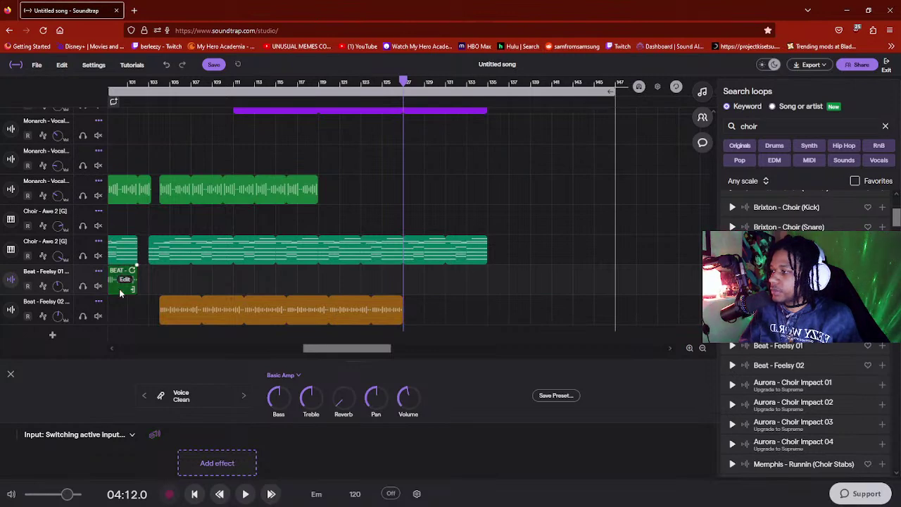
pyautogui.click(409, 280)
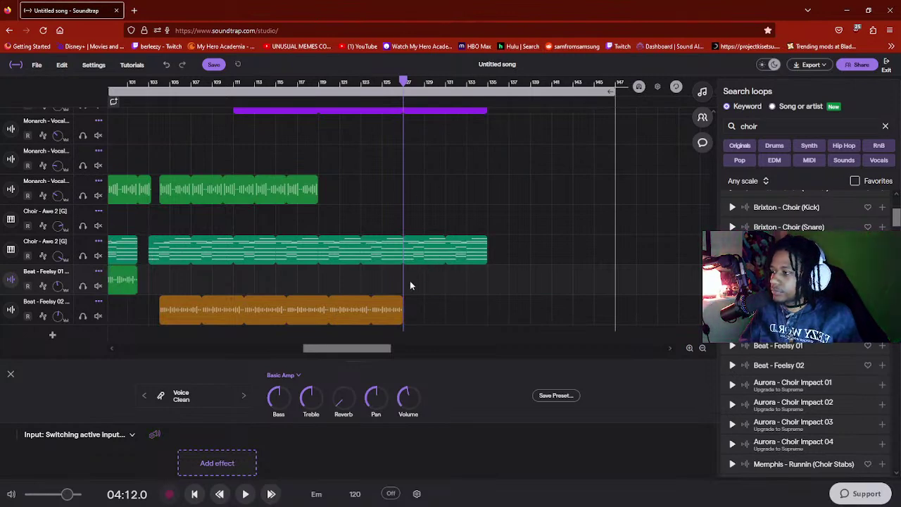
pyautogui.hotkey('ctrl', 'v')
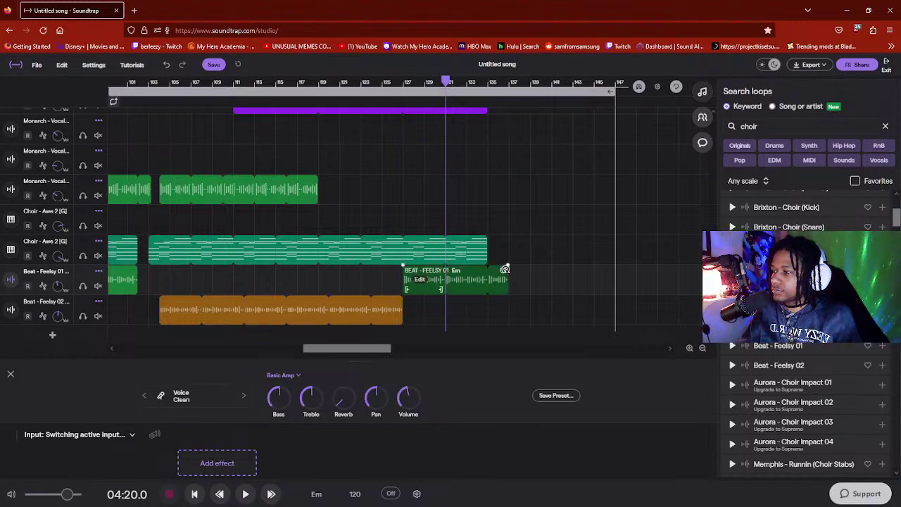
pyautogui.moveTo(505, 269); pyautogui.dragTo(526, 271)
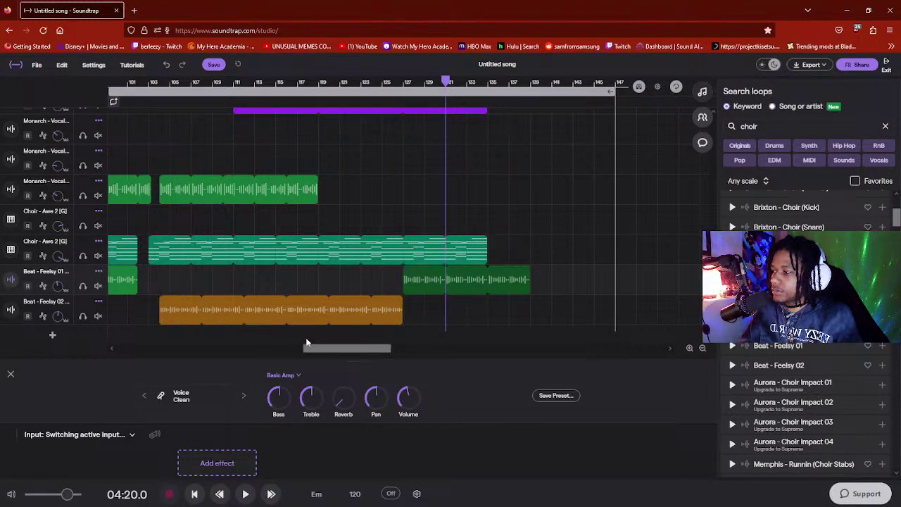
# - Play from about bar 127 to bar 129 to hear the pasted Beat - Feelsy 01 region
pyautogui.hscroll(-5, 306, 344)
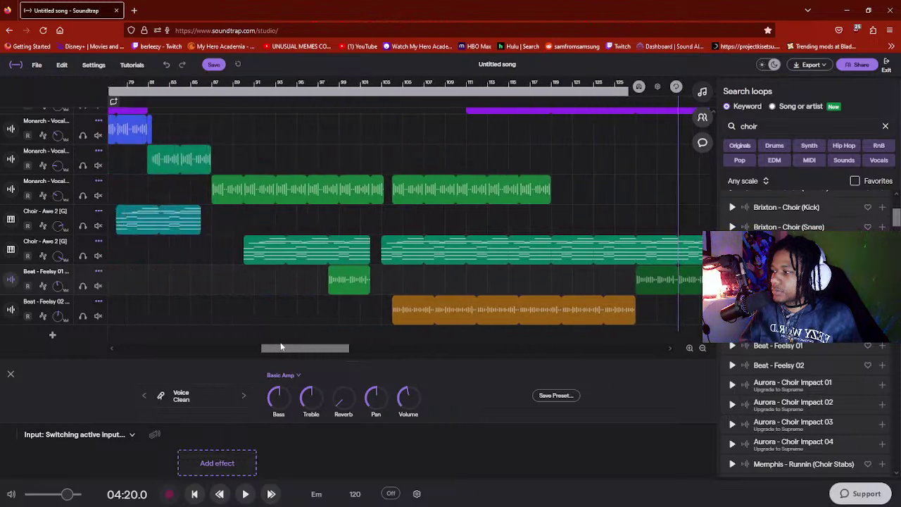
pyautogui.moveTo(281, 345); pyautogui.dragTo(316, 345)
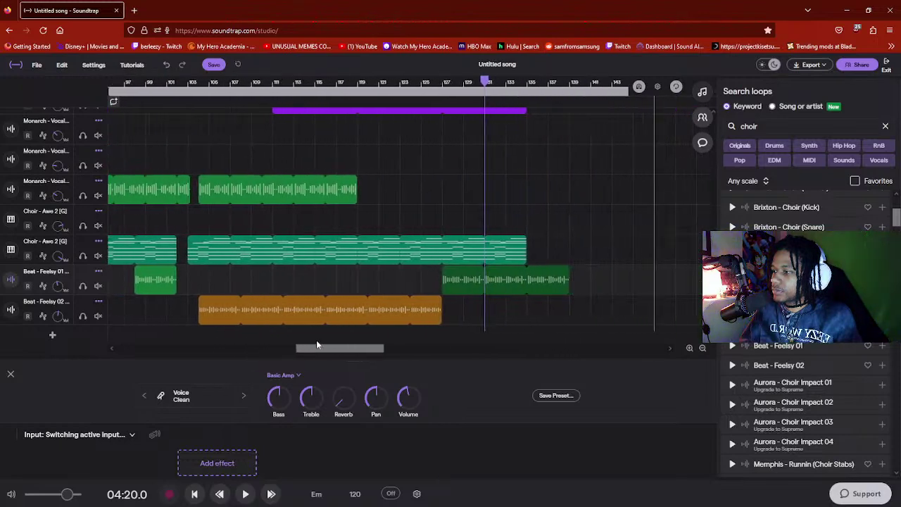
pyautogui.click(439, 89)
pyautogui.press('space')
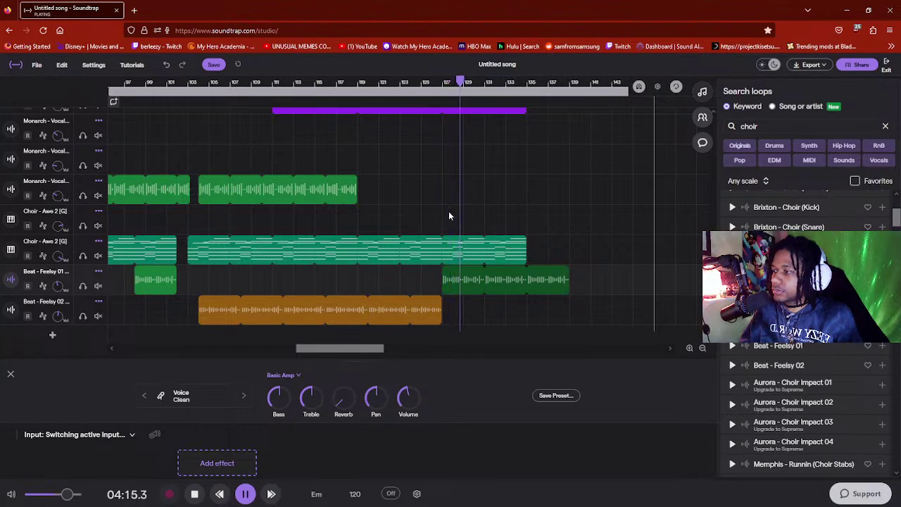
pyautogui.press('space')
# - Add an Equalizer to the Beat - Feelsy 01 track with raised low and lowered high bands, and turn up its Bass
pyautogui.click(10, 279)
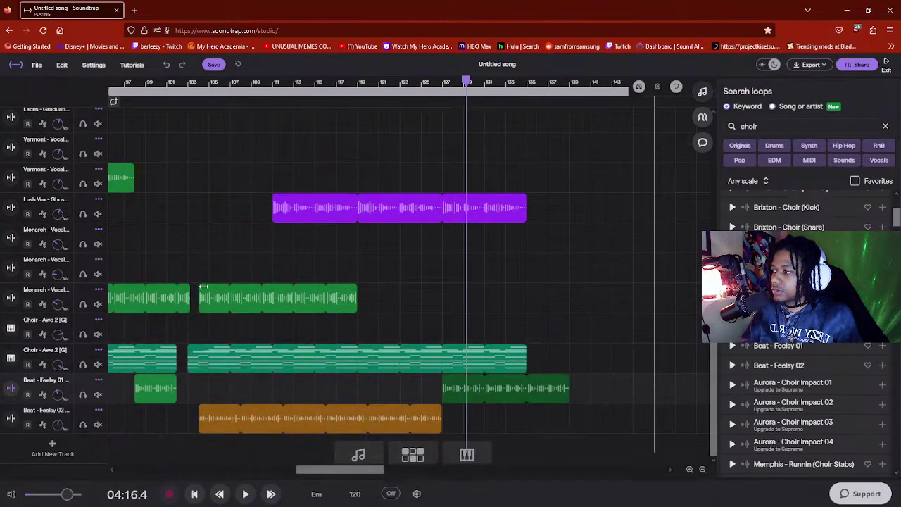
pyautogui.click(10, 390)
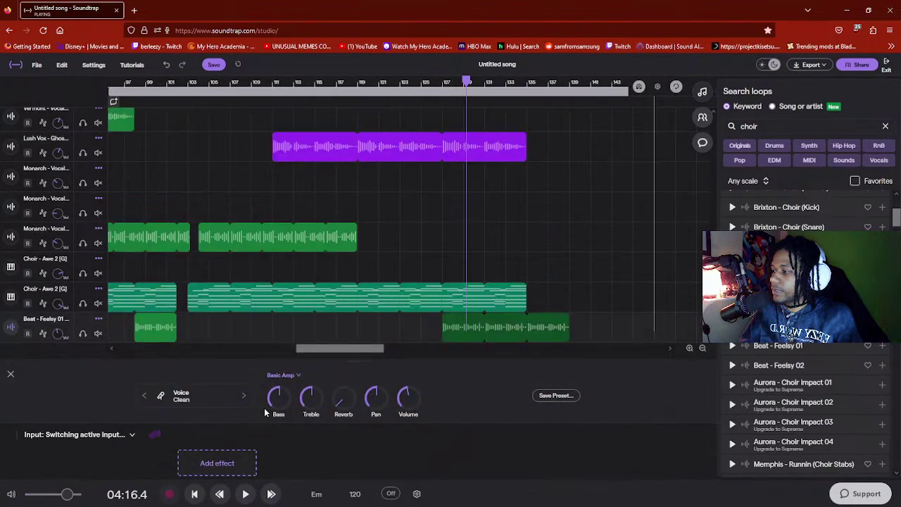
pyautogui.moveTo(326, 362); pyautogui.dragTo(326, 279)
pyautogui.click(207, 419)
pyautogui.click(531, 327)
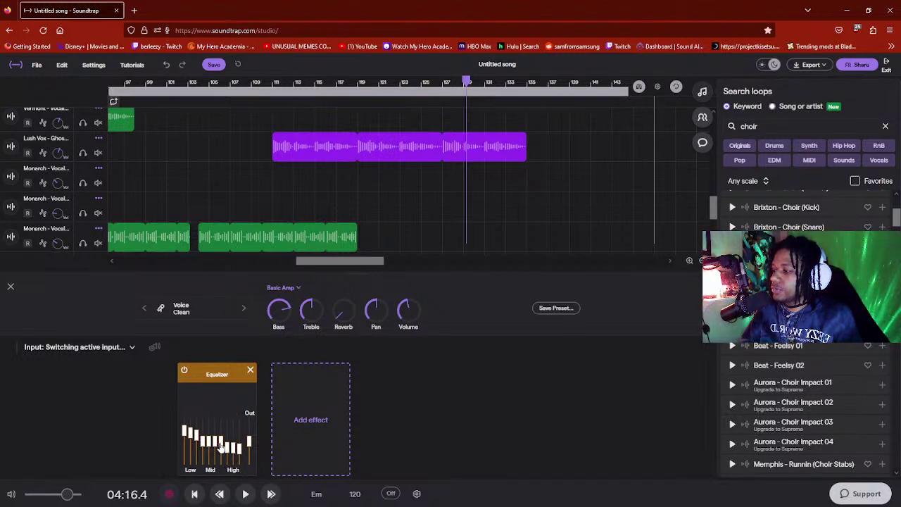
# - Play from about bar 115 to bar 131 to review the transition into the equalized Beat - Feelsy 01 region
pyautogui.click(314, 82)
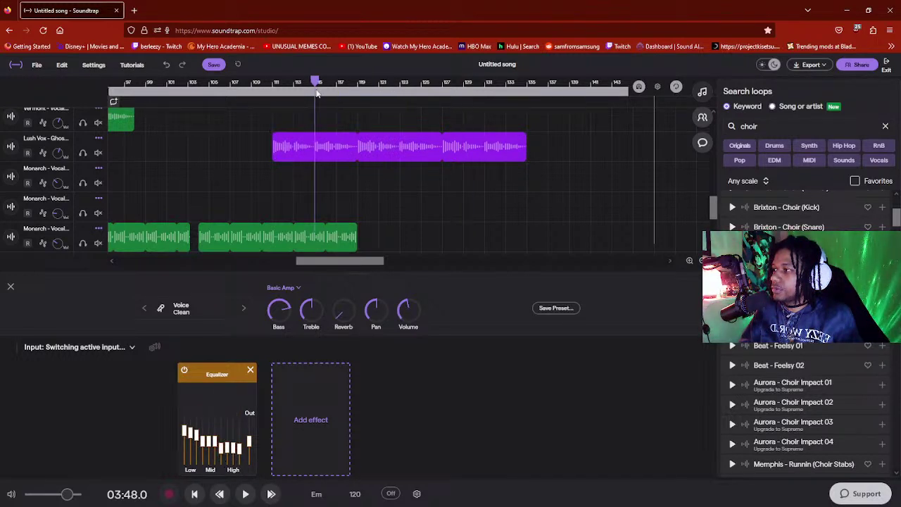
pyautogui.press('space')
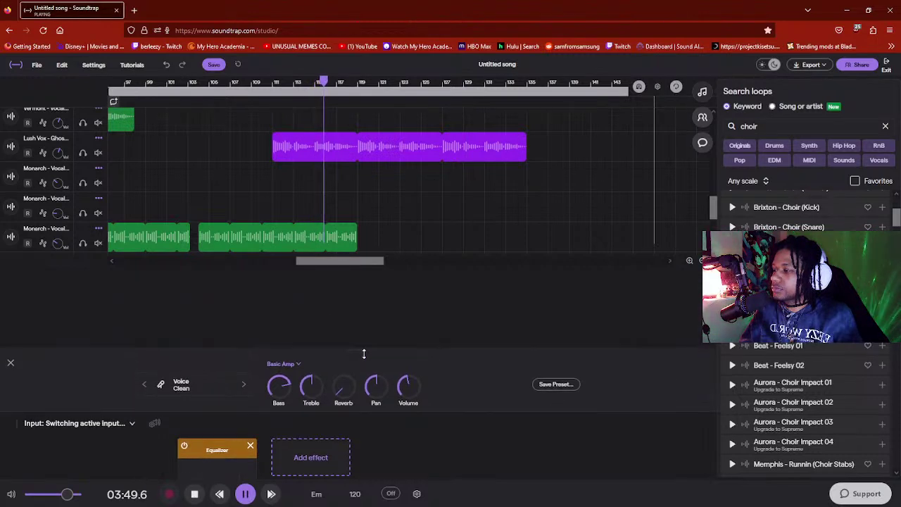
pyautogui.moveTo(366, 277); pyautogui.dragTo(366, 337)
pyautogui.scroll(-3, 452, 245)
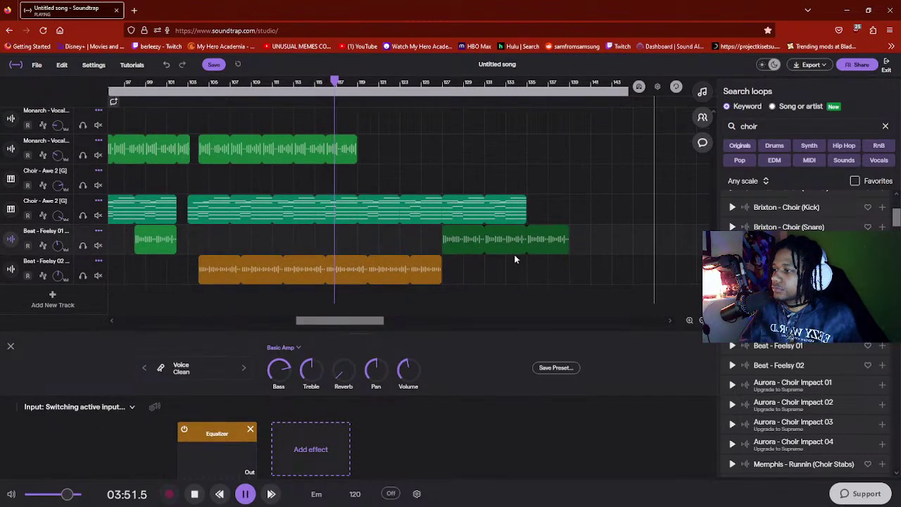
pyautogui.scroll(1, 514, 256)
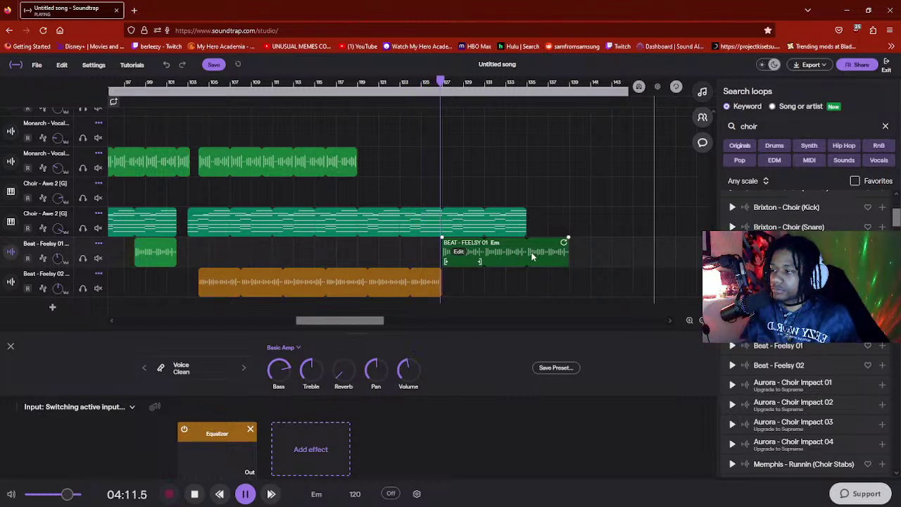
pyautogui.scroll(1, 535, 257)
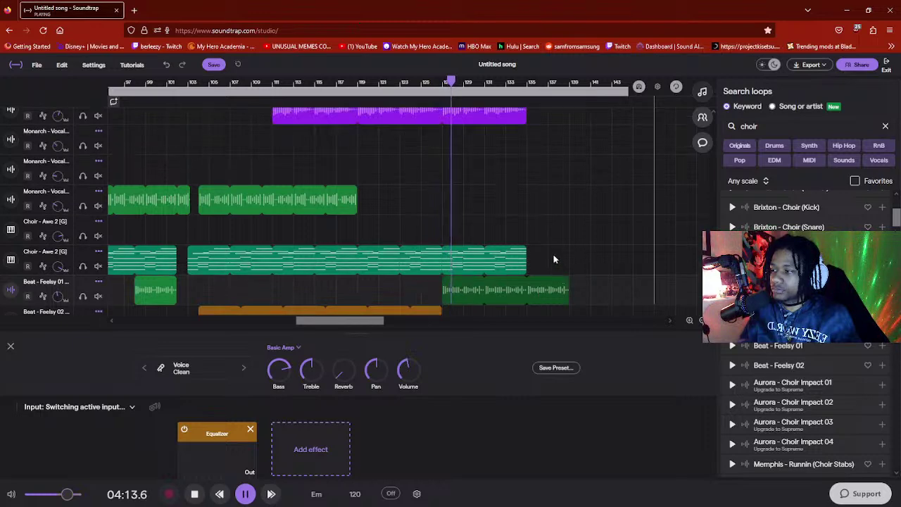
pyautogui.scroll(-1, 547, 227)
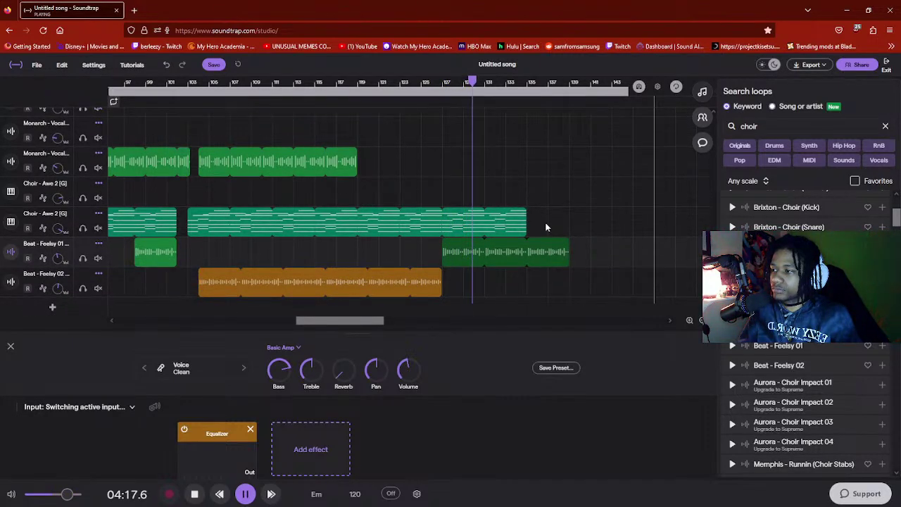
pyautogui.scroll(-1, 546, 228)
pyautogui.scroll(6, 546, 227)
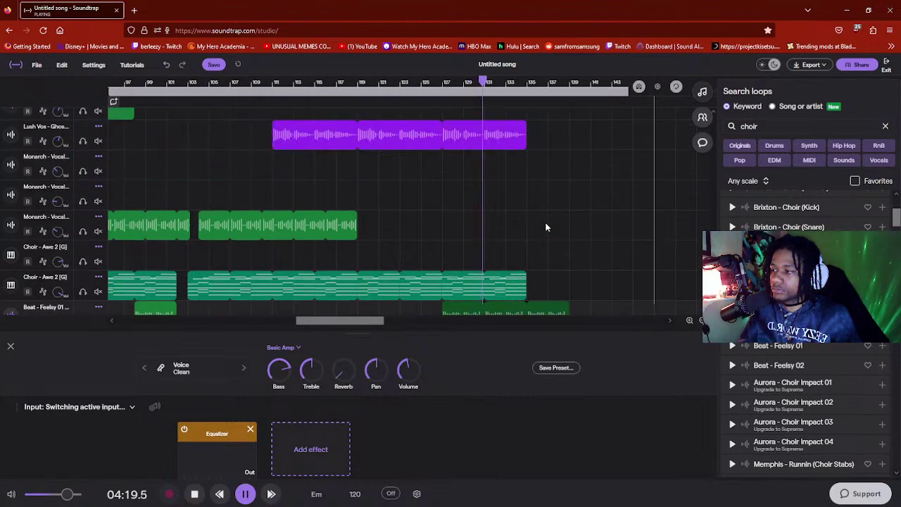
# - Shorten the Vermont - Vocals 3 region to end at bar 131 and play from about bar 129 to bar 135
pyautogui.press('space')
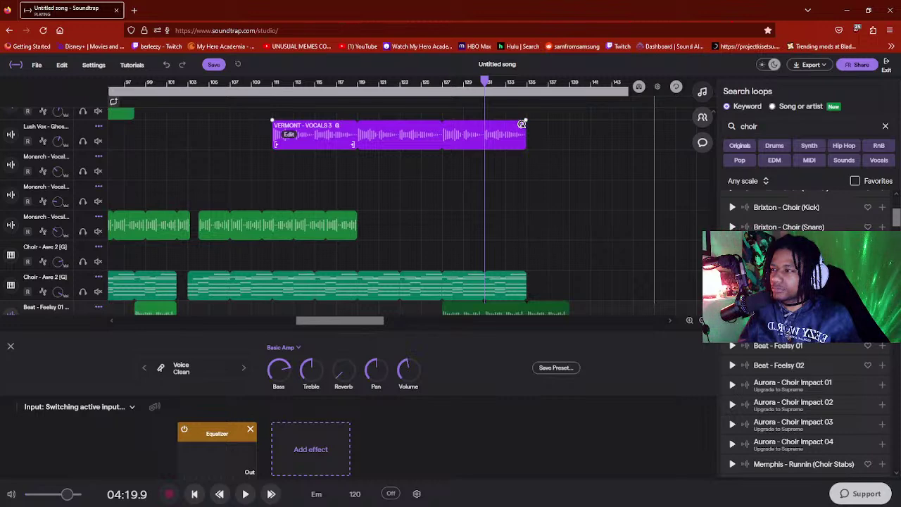
pyautogui.moveTo(522, 124); pyautogui.dragTo(482, 121)
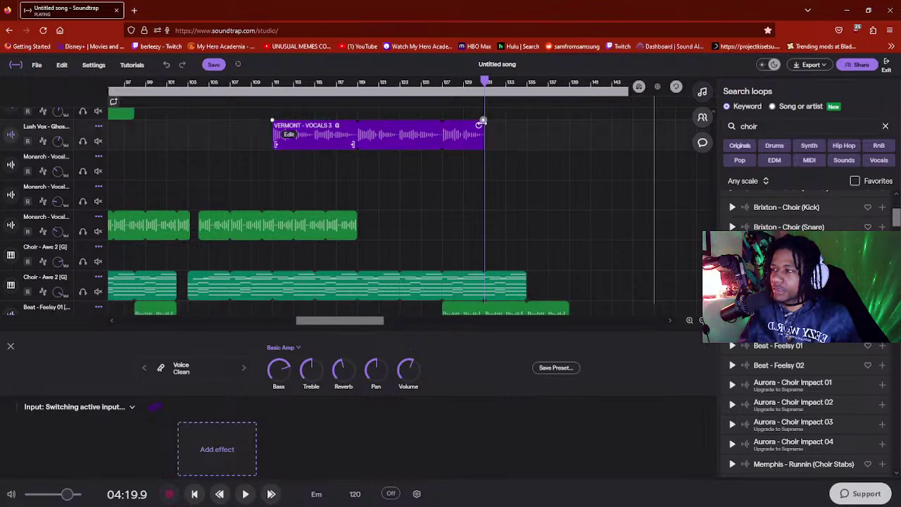
pyautogui.click(462, 83)
pyautogui.press('space')
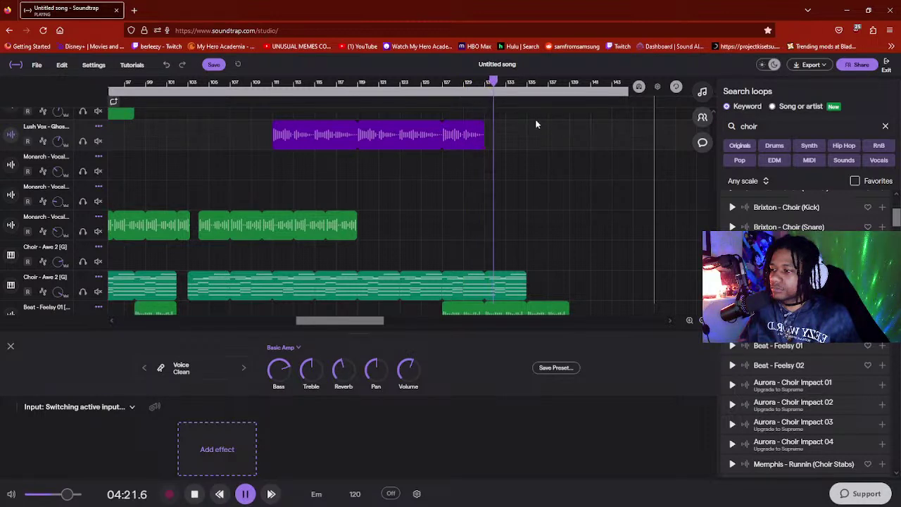
pyautogui.scroll(-1, 589, 203)
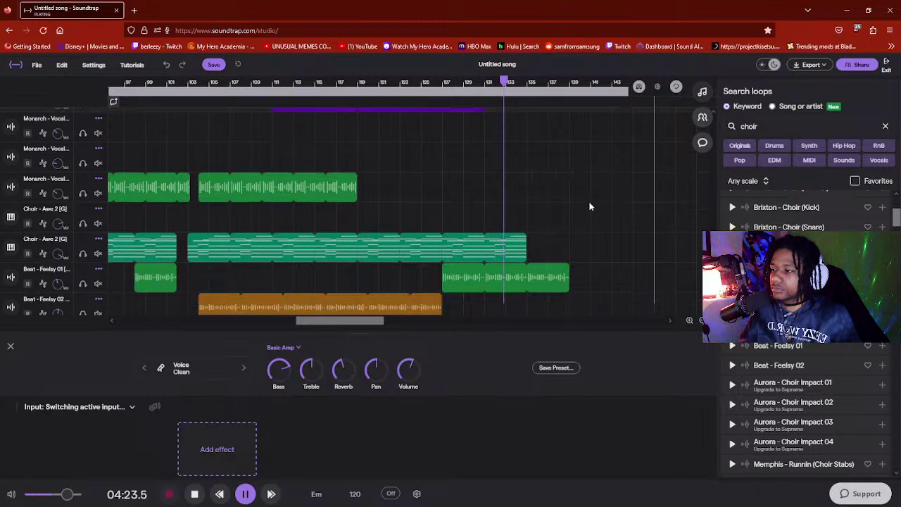
pyautogui.scroll(-1, 563, 222)
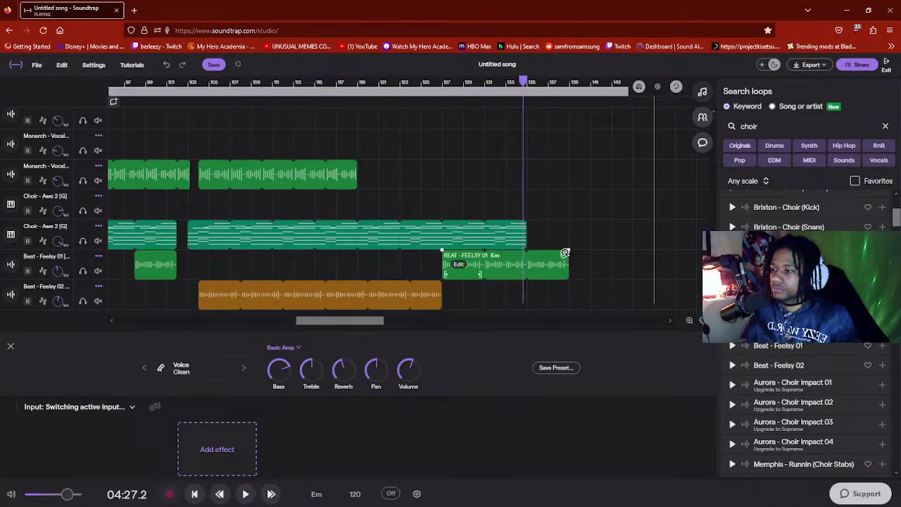
# - Shorten the Beat - Feelsy 01 region to end at bar 135 and extend the Choir - Awe 2 loop to bar 139
pyautogui.moveTo(565, 252); pyautogui.dragTo(529, 262)
pyautogui.moveTo(526, 222); pyautogui.dragTo(564, 222)
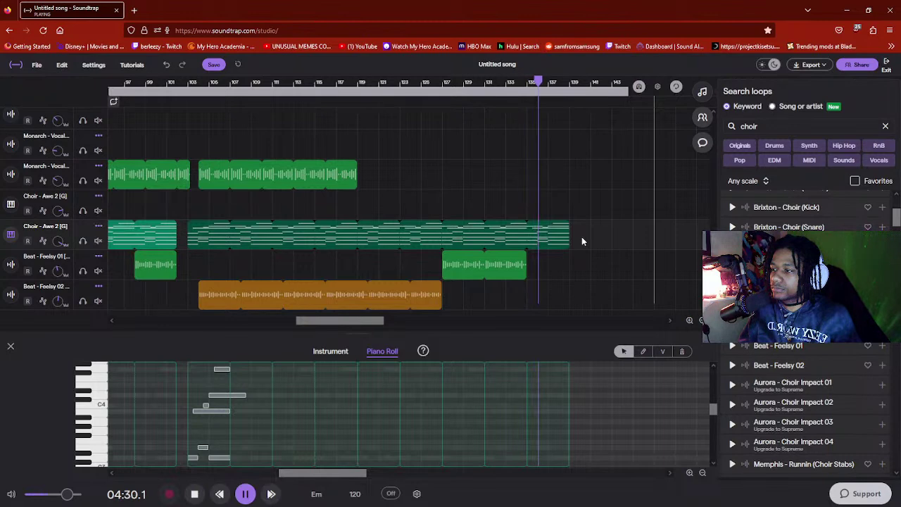
pyautogui.moveTo(380, 322); pyautogui.dragTo(385, 318)
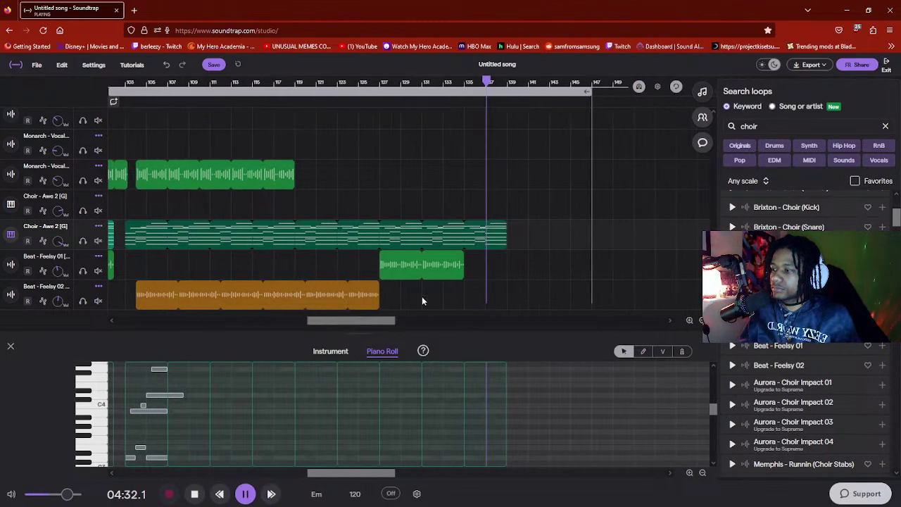
pyautogui.moveTo(506, 227); pyautogui.dragTo(531, 222)
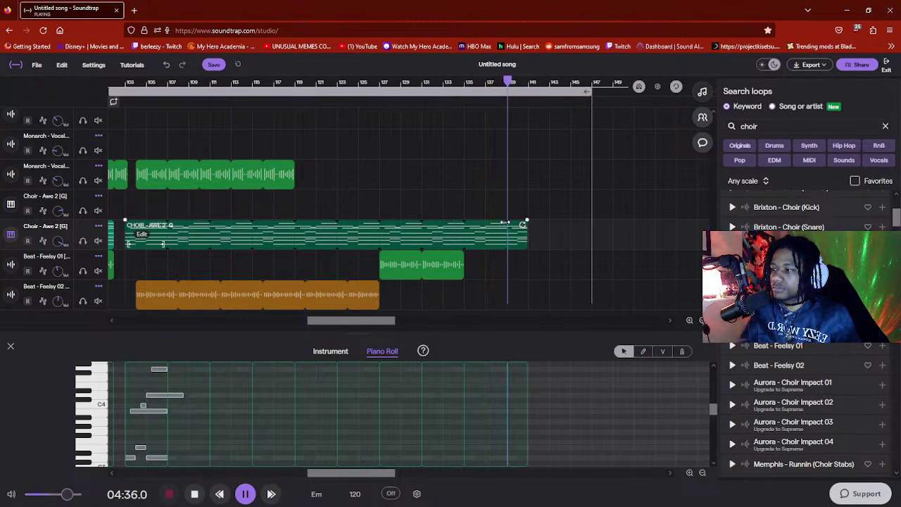
pyautogui.hotkey('ctrl', 'z')
# - Play from about bar 127 to bar 139 to review the ending with the choir fading out last
pyautogui.click(443, 83)
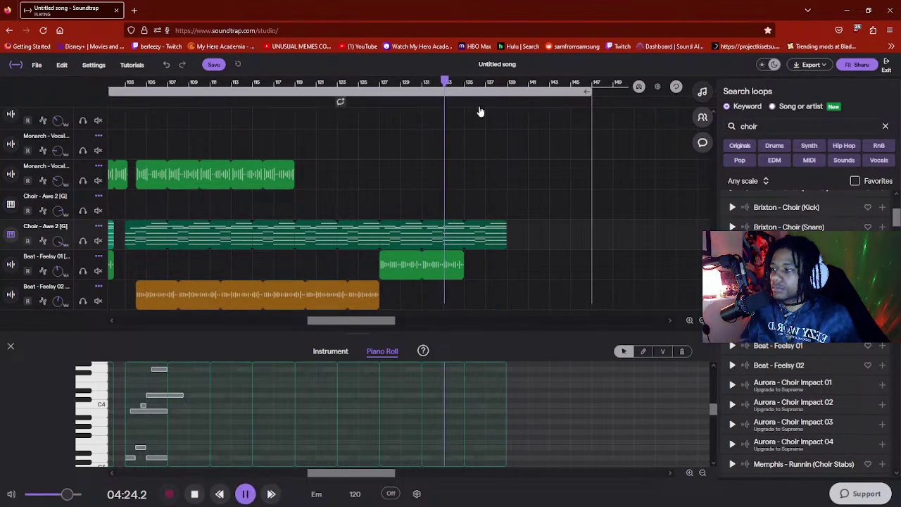
pyautogui.click(382, 83)
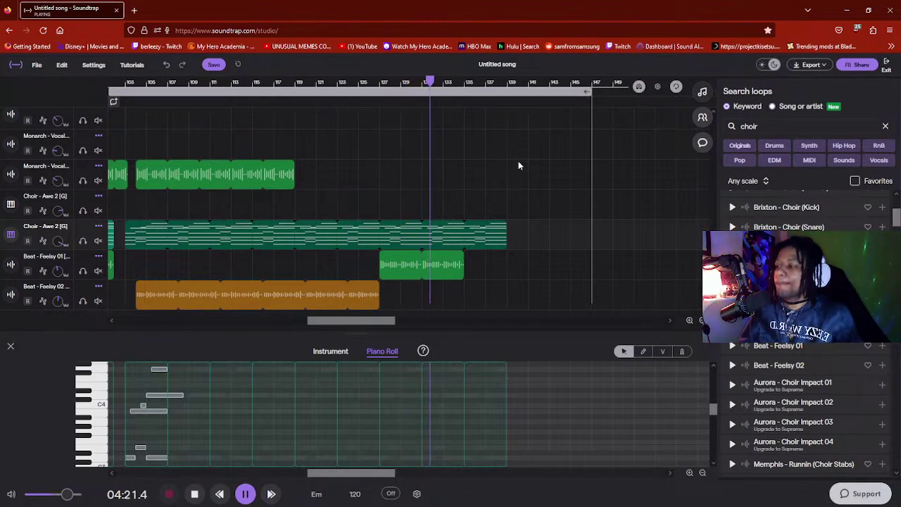
pyautogui.scroll(1, 502, 200)
pyautogui.scroll(1, 502, 200)
pyautogui.scroll(-1, 502, 200)
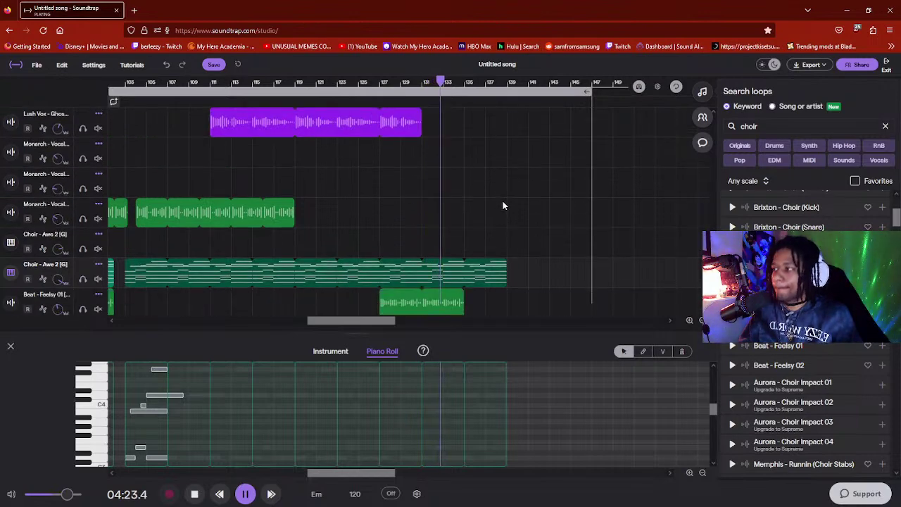
pyautogui.scroll(-1, 504, 203)
pyautogui.scroll(-1, 504, 203)
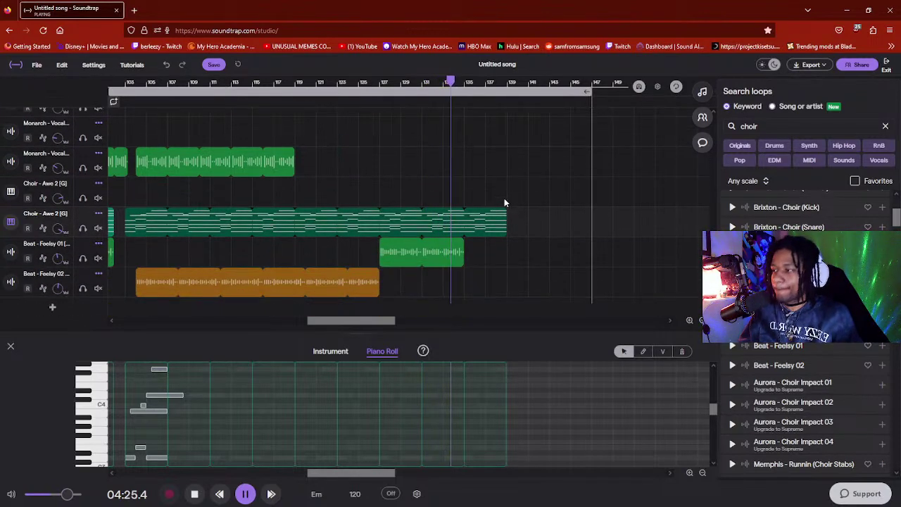
pyautogui.scroll(-1, 504, 203)
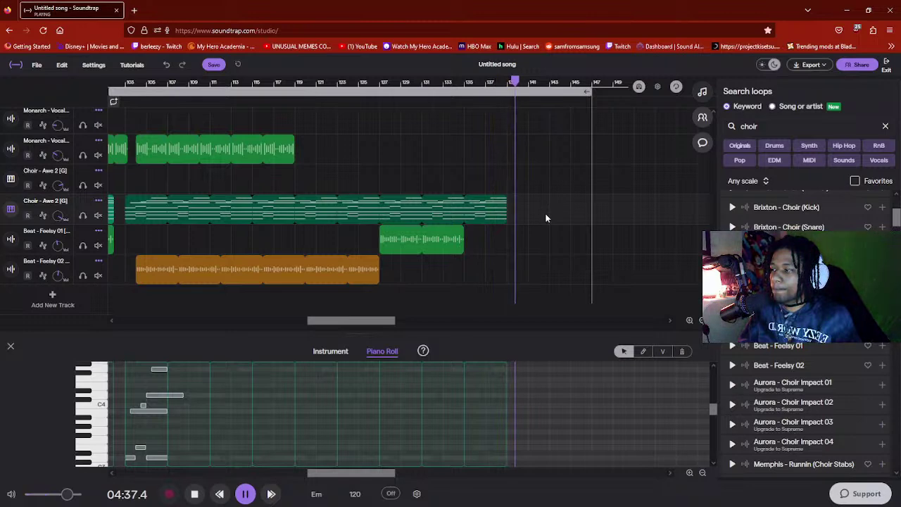
pyautogui.press('space')
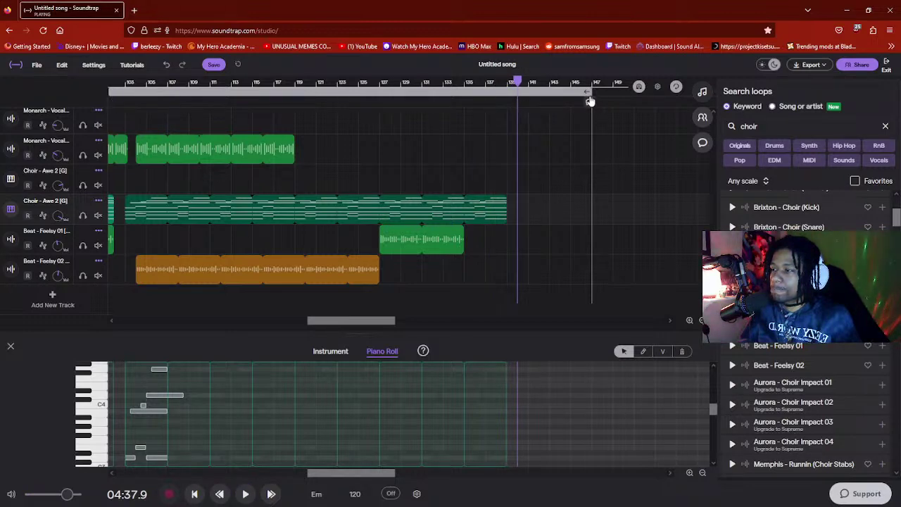
# - Move the song's end marker to about bar 141 and test playback at the marker
pyautogui.moveTo(589, 101); pyautogui.dragTo(524, 100)
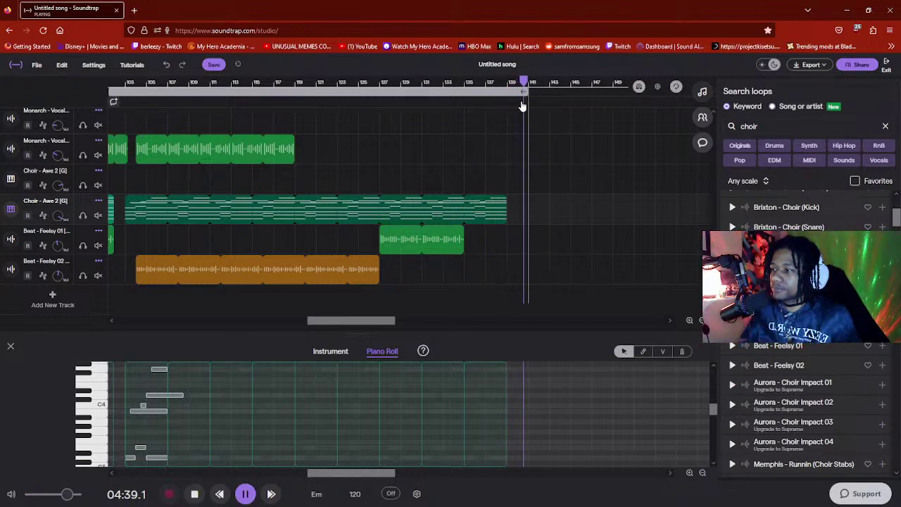
pyautogui.scroll(4, 498, 258)
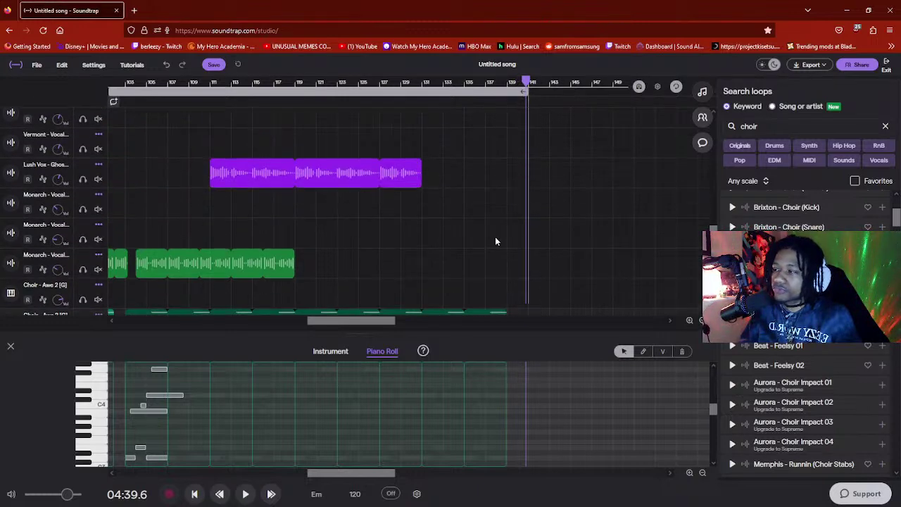
pyautogui.press('space')
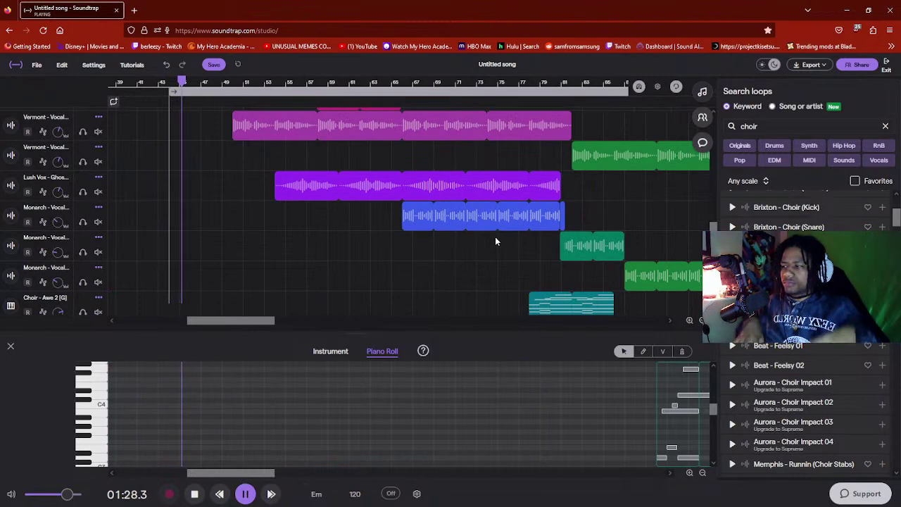
# - Move the song's start marker back to bar 1 and set the playhead to the beginning of the song
pyautogui.press('space')
pyautogui.scroll(6, 442, 241)
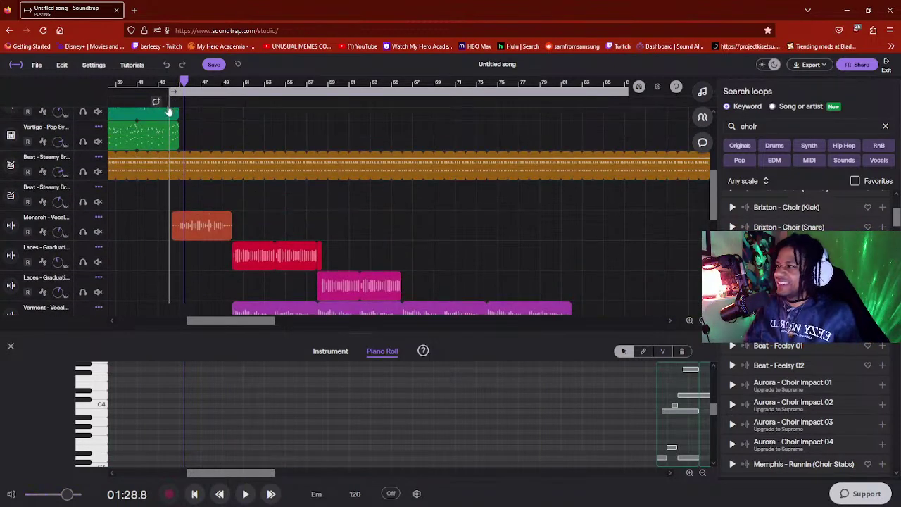
pyautogui.hscroll(-10, 408, 211)
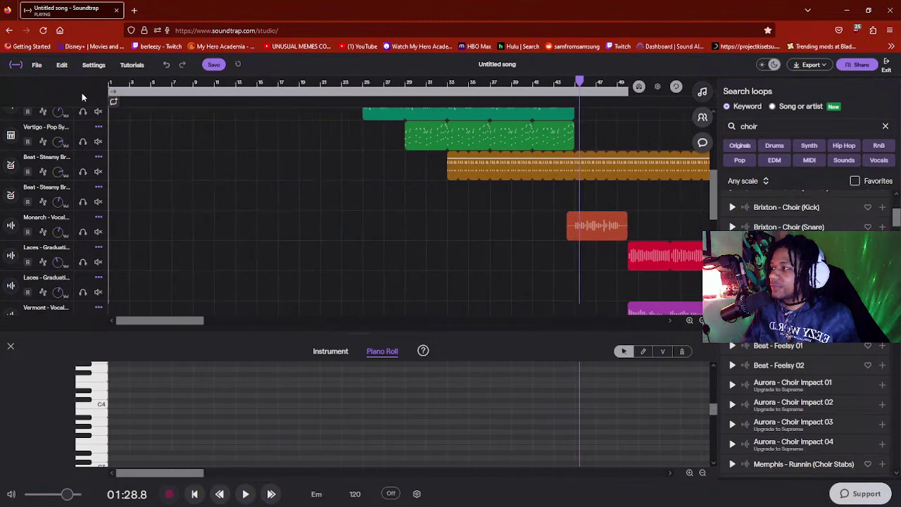
pyautogui.press('space')
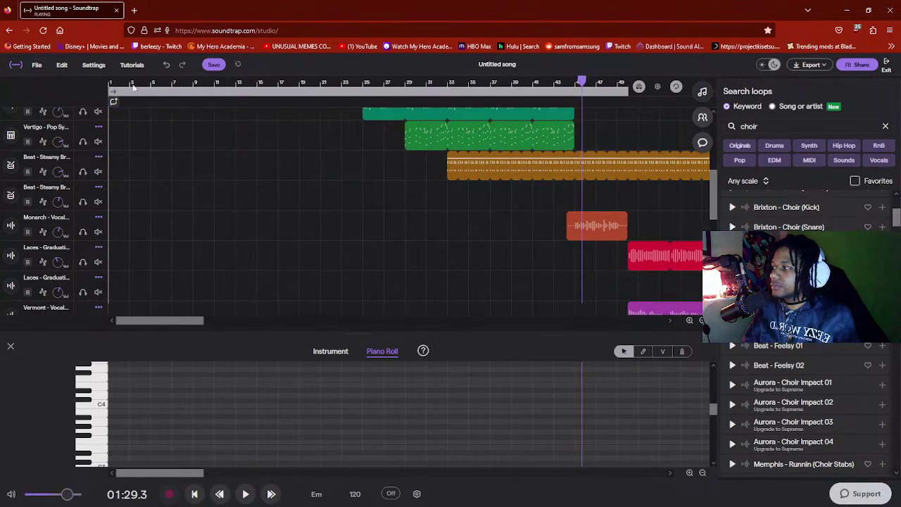
pyautogui.moveTo(132, 86); pyautogui.dragTo(109, 86)
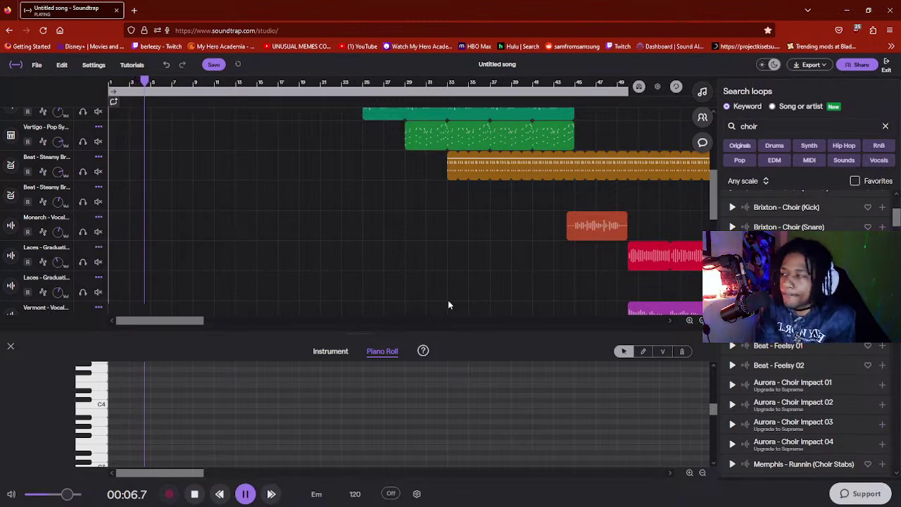
# - Close the Piano Roll and play the song from bar 1 to about bar 46 to review its opening
pyautogui.scroll(1, 448, 303)
pyautogui.scroll(5, 448, 304)
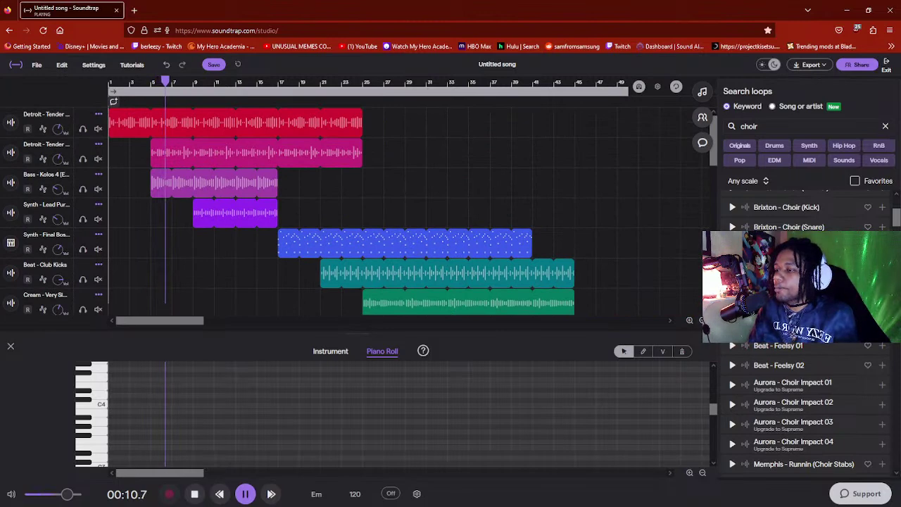
pyautogui.click(701, 321)
pyautogui.click(700, 321)
pyautogui.click(701, 321)
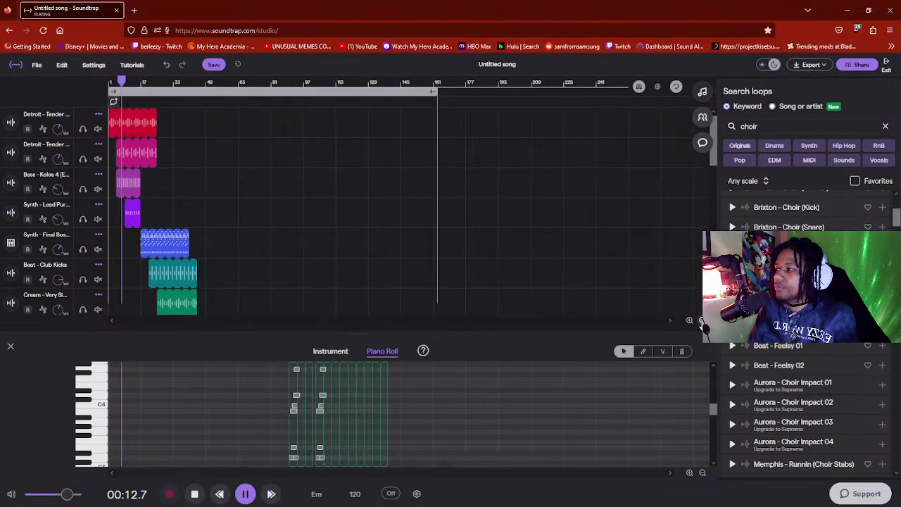
pyautogui.scroll(-1, 665, 255)
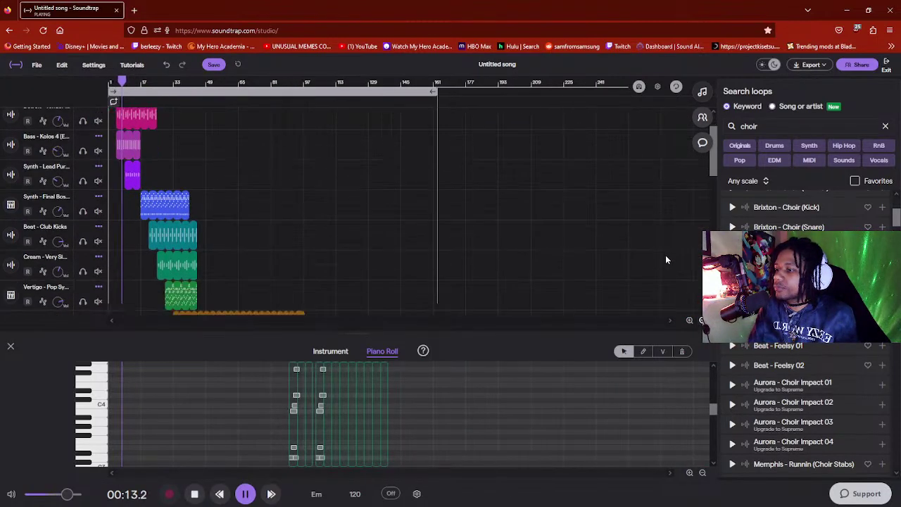
pyautogui.click(11, 346)
pyautogui.scroll(-5, 317, 285)
pyautogui.scroll(2, 532, 340)
pyautogui.scroll(5, 533, 346)
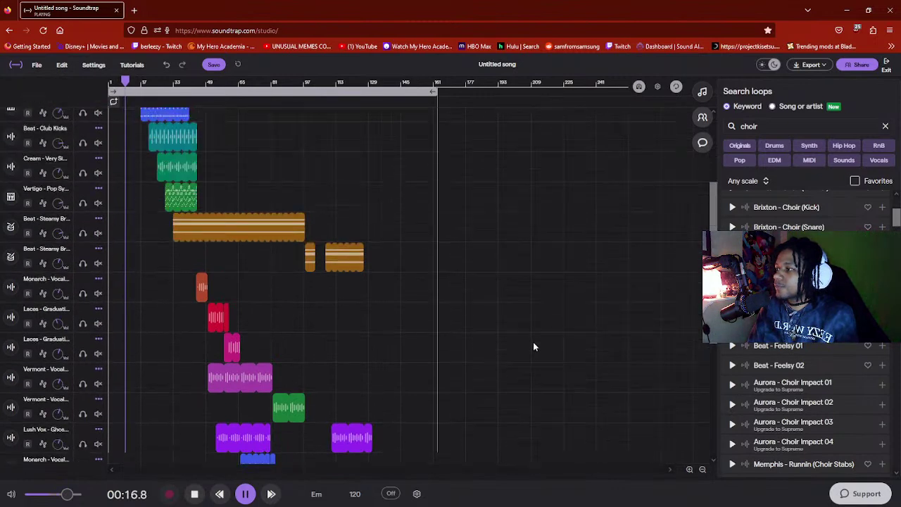
pyautogui.click(689, 470)
pyautogui.click(689, 470)
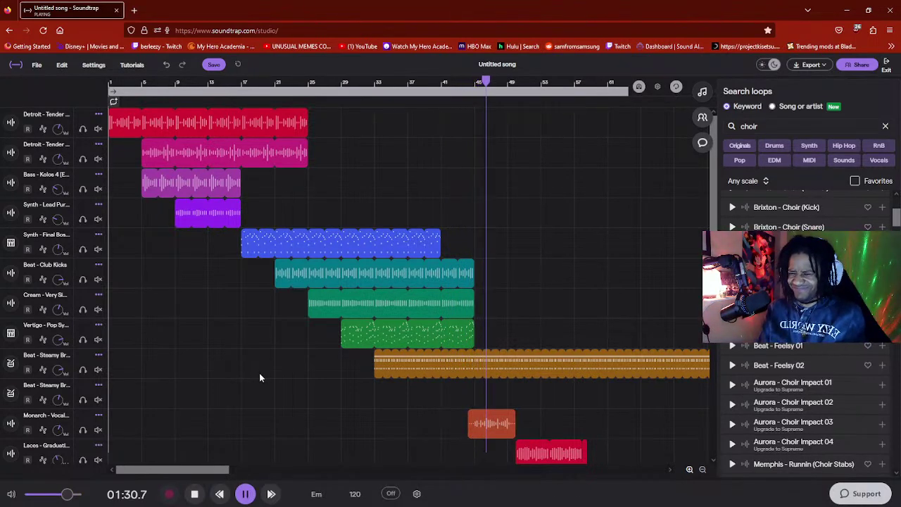
# - Add a fade-in of about two bars to the Monarch vocal region at bar 44 and replay from bar 41
pyautogui.click(468, 409)
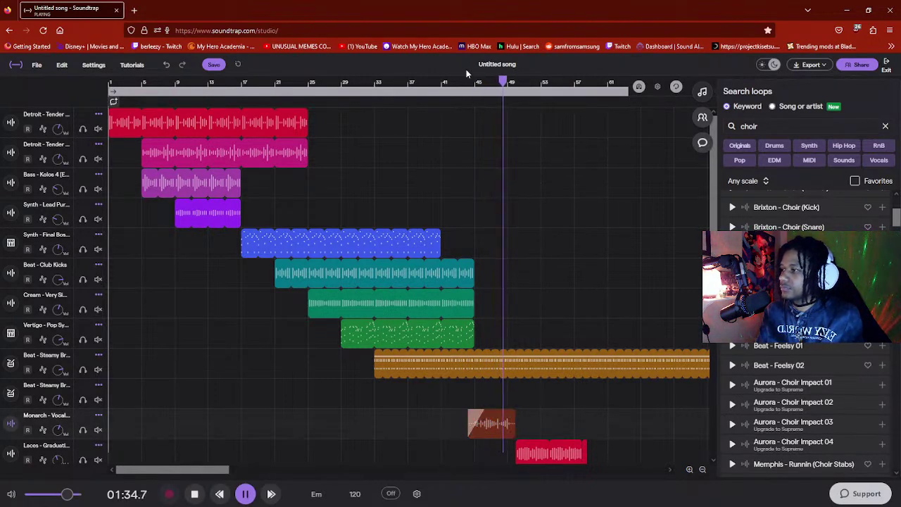
pyautogui.click(441, 82)
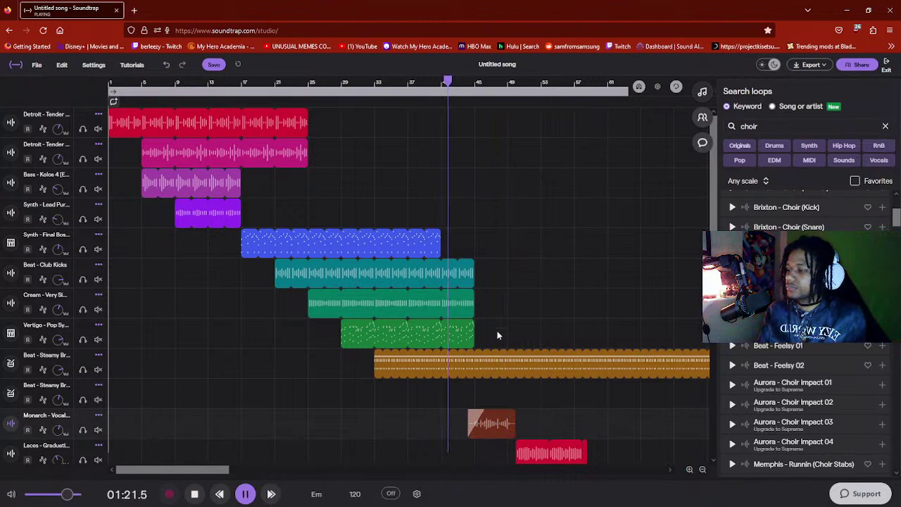
pyautogui.moveTo(468, 375)
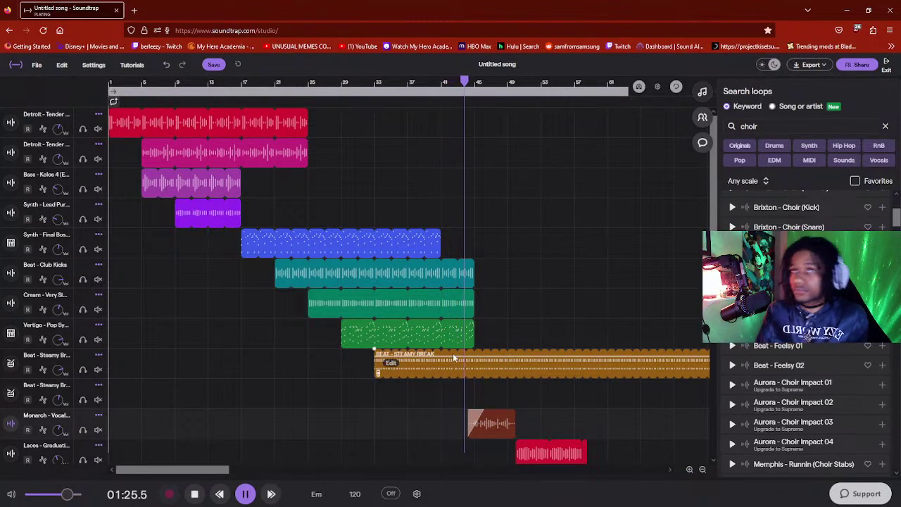
pyautogui.moveTo(447, 346)
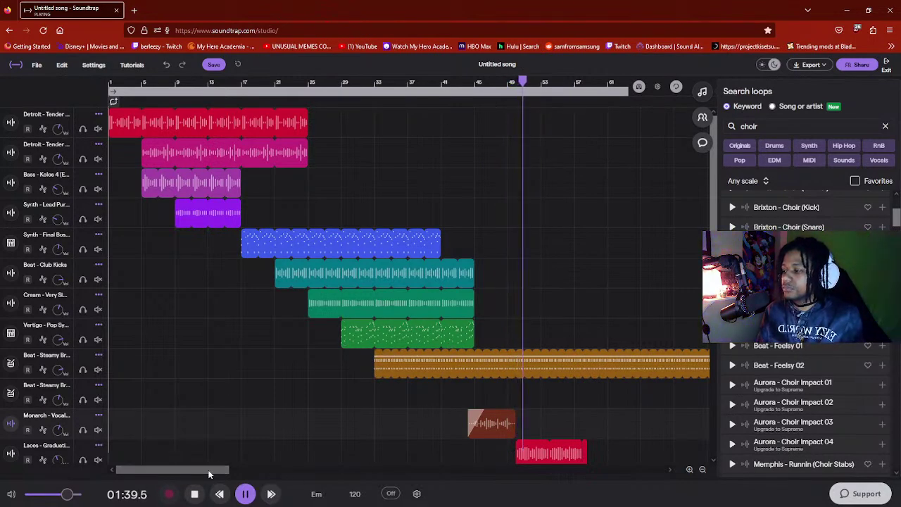
# - Follow the playing arrangement from about bar 50 to bar 82, checking how the vocal clips enter and overlap
pyautogui.moveTo(208, 474); pyautogui.dragTo(247, 470)
pyautogui.scroll(-1, 554, 350)
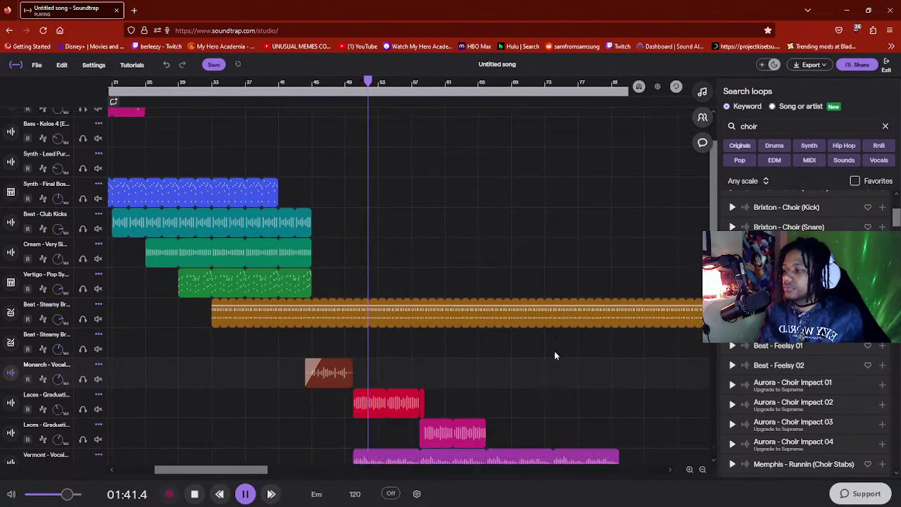
pyautogui.scroll(-2, 554, 355)
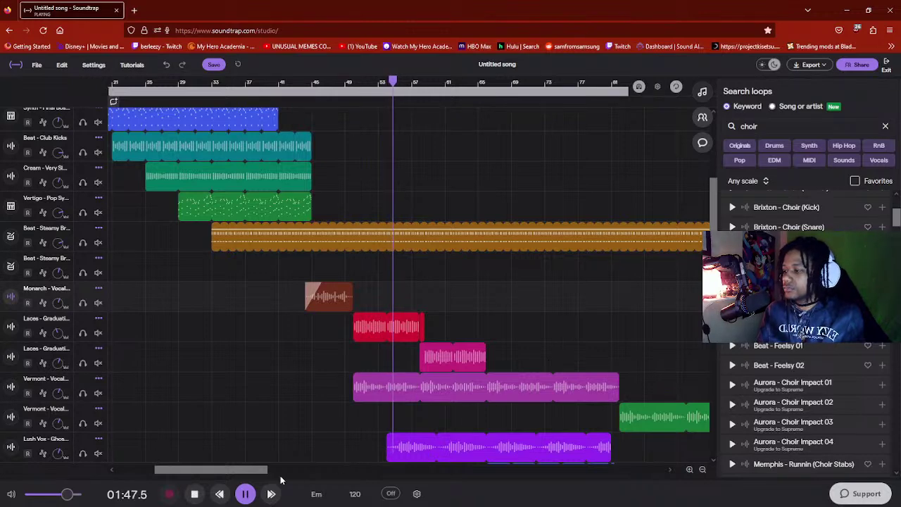
pyautogui.moveTo(254, 469); pyautogui.dragTo(262, 469)
pyautogui.scroll(-1, 447, 378)
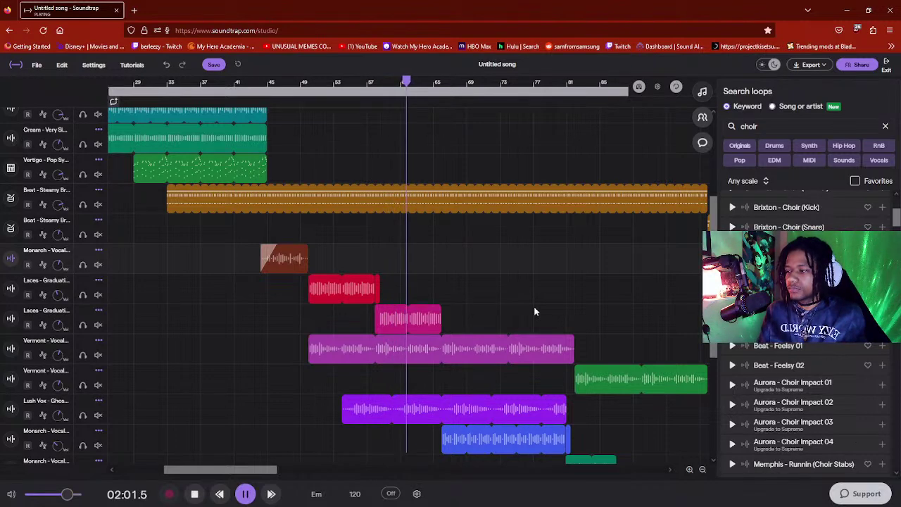
pyautogui.moveTo(268, 468); pyautogui.dragTo(285, 467)
pyautogui.moveTo(380, 393)
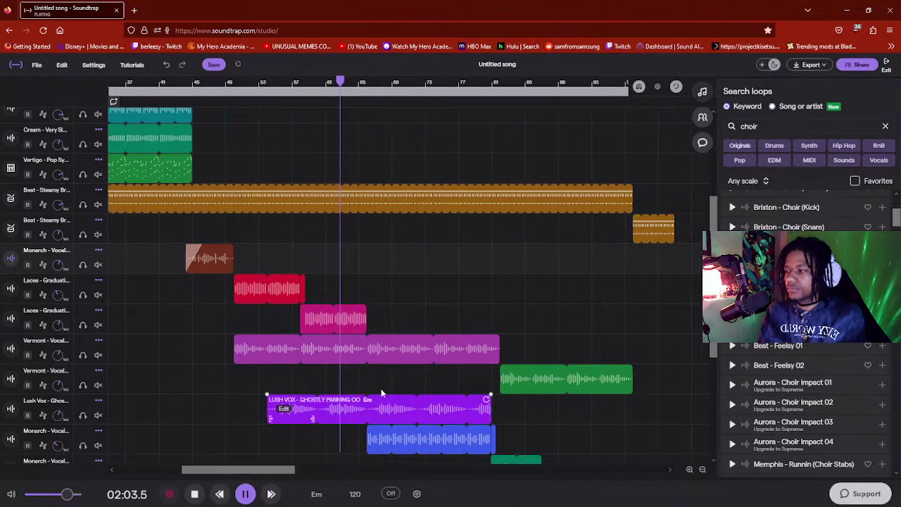
pyautogui.scroll(-1, 383, 391)
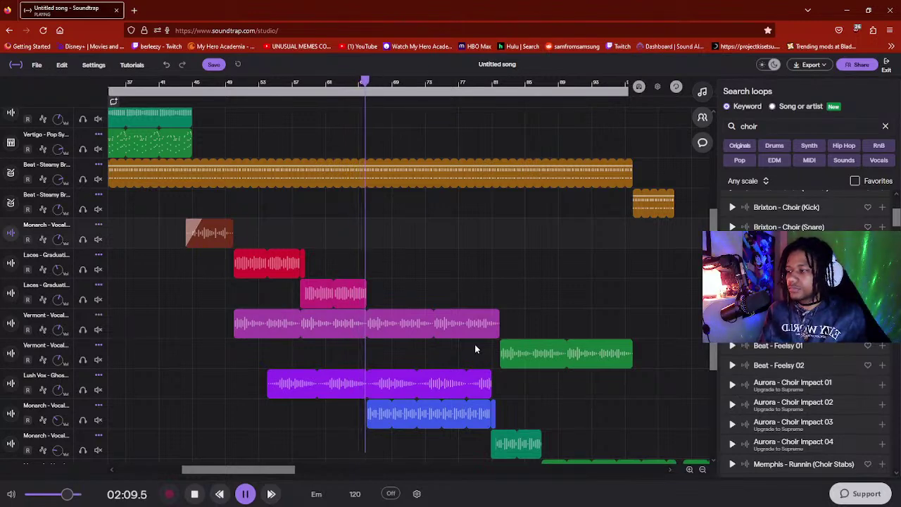
pyautogui.scroll(-1, 327, 419)
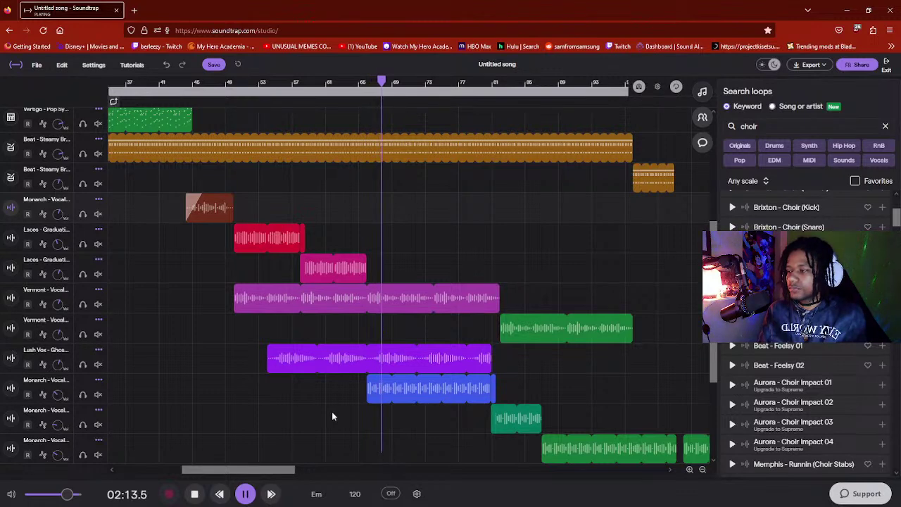
pyautogui.scroll(-5, 335, 414)
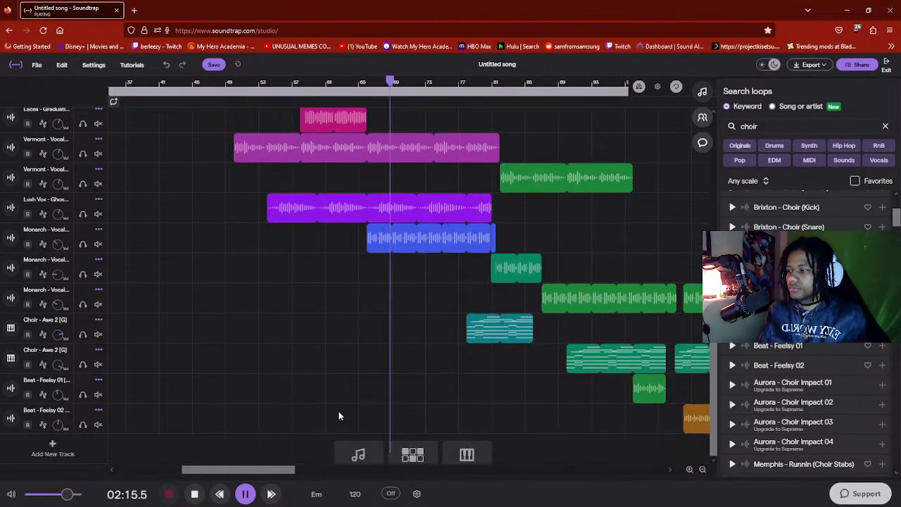
pyautogui.scroll(2, 338, 416)
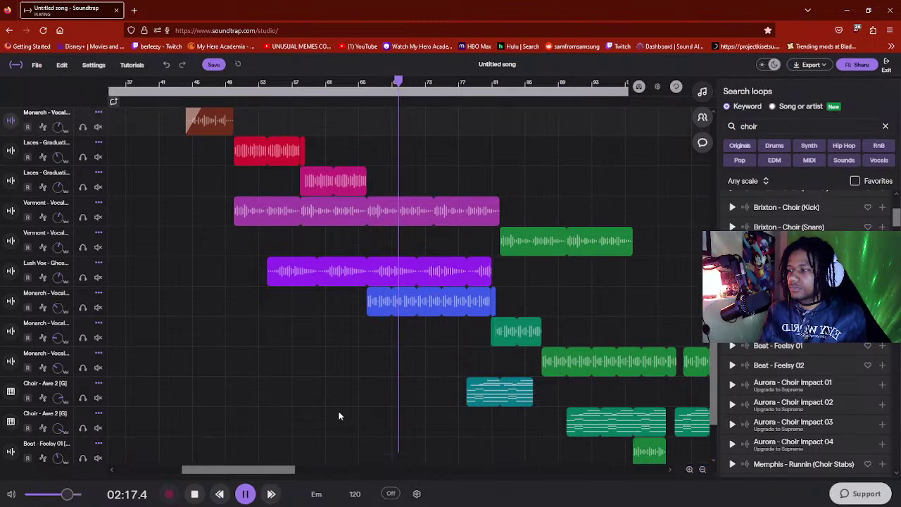
pyautogui.scroll(2, 338, 416)
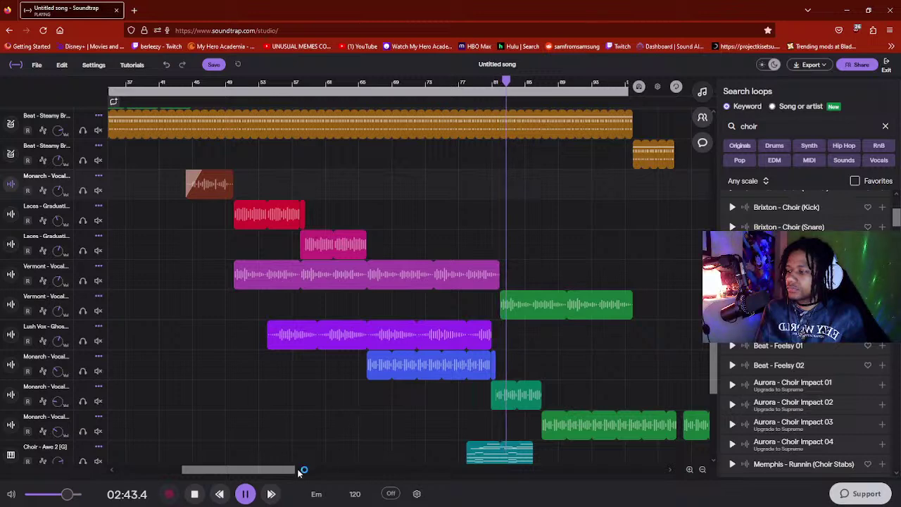
# - Follow playback from about bar 82 to bar 112, checking the Monarch vocal, Choir - Awe 2 and Beat - Feelsy clips
pyautogui.moveTo(294, 469); pyautogui.dragTo(315, 470)
pyautogui.scroll(-2, 382, 436)
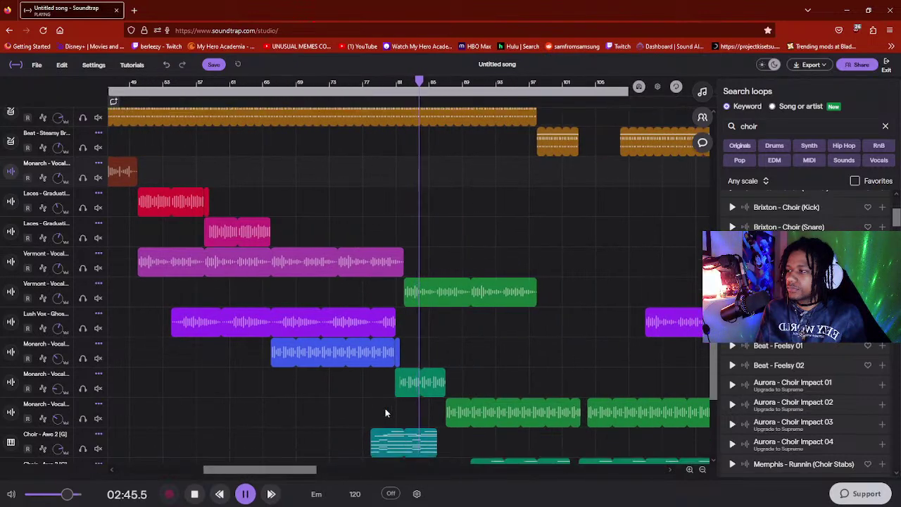
pyautogui.click(385, 410)
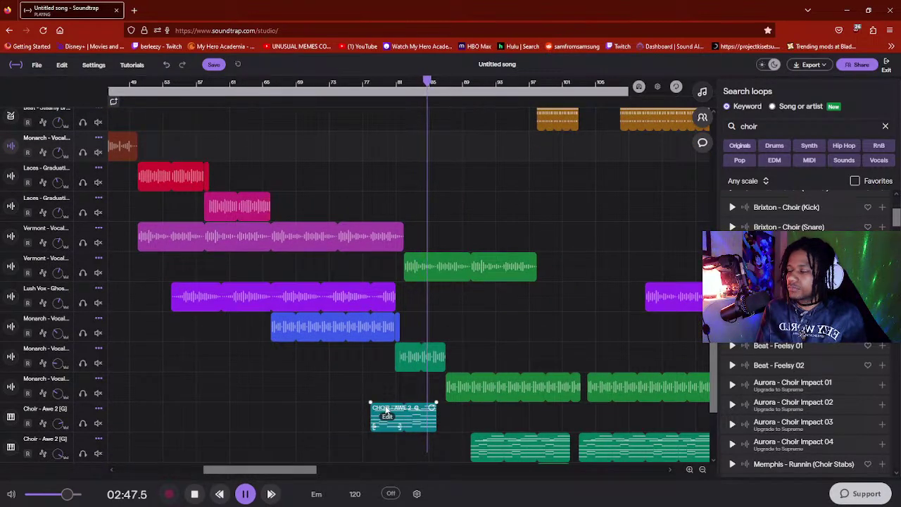
pyautogui.scroll(-1, 385, 409)
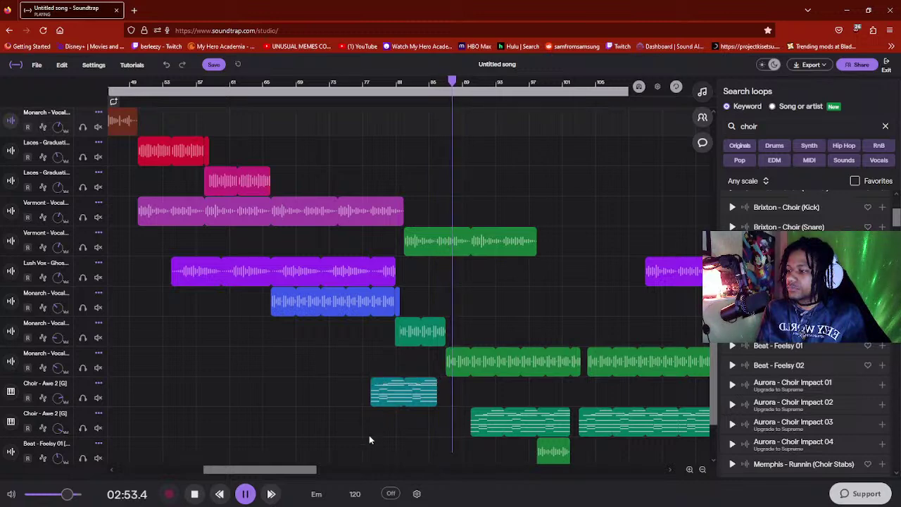
pyautogui.moveTo(307, 468); pyautogui.dragTo(329, 467)
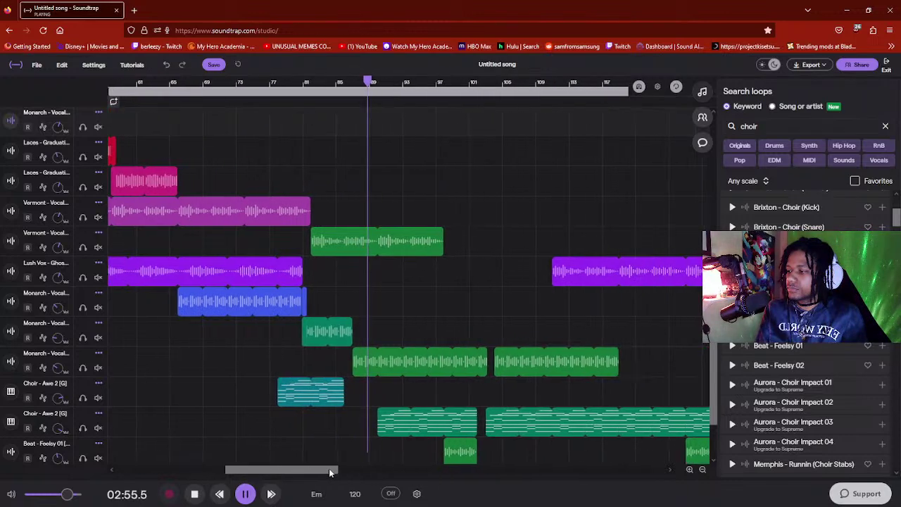
pyautogui.scroll(-1, 442, 425)
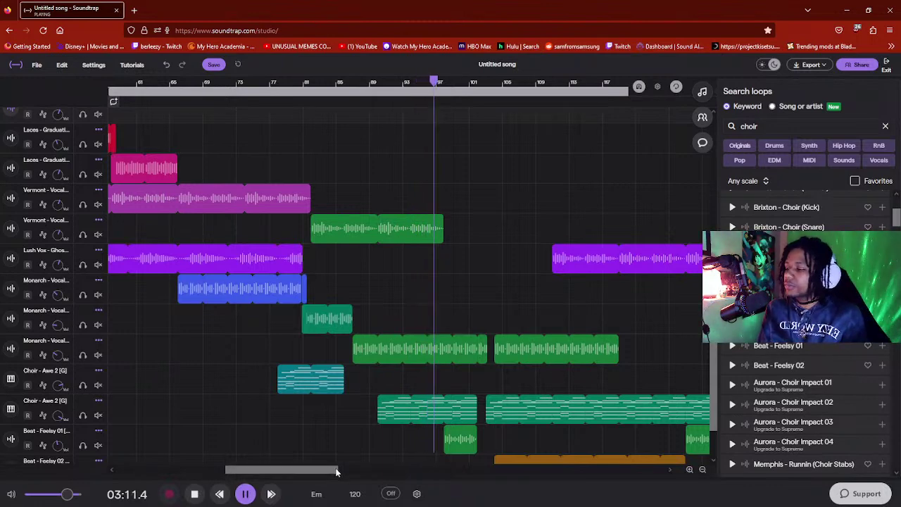
pyautogui.moveTo(336, 470); pyautogui.dragTo(344, 473)
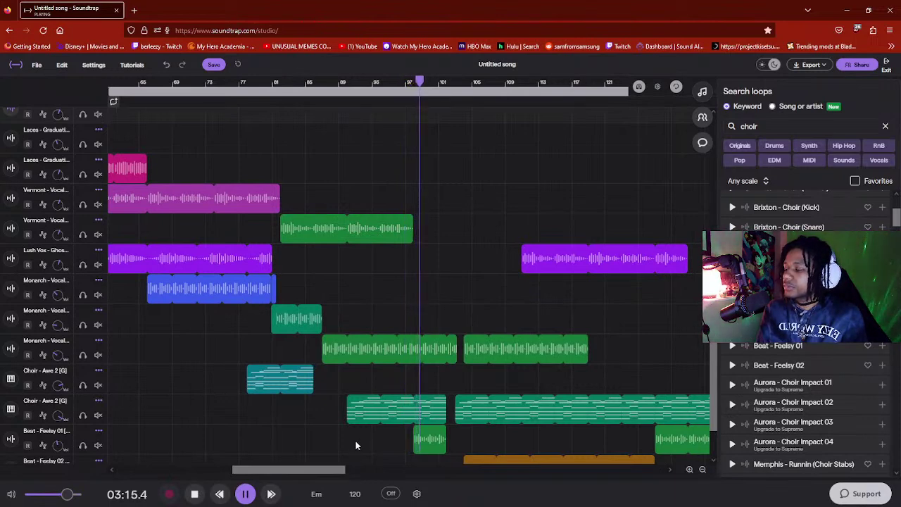
pyautogui.scroll(-1, 355, 444)
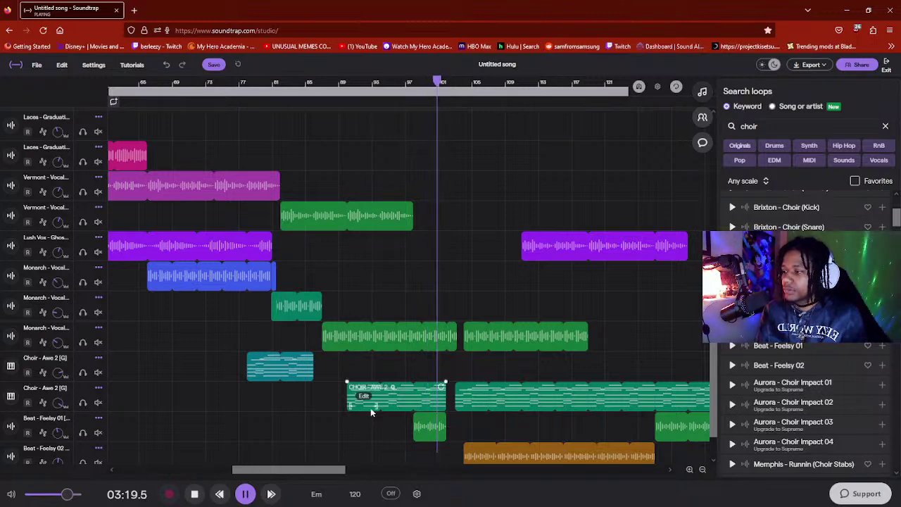
pyautogui.scroll(2, 371, 412)
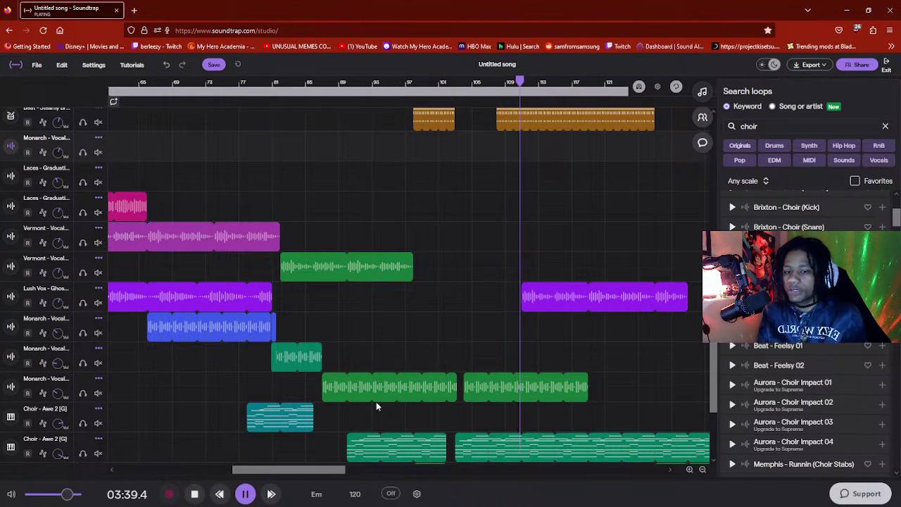
# - Review the closing section across all tracks during playback and stop it at about bar 132
pyautogui.click(374, 399)
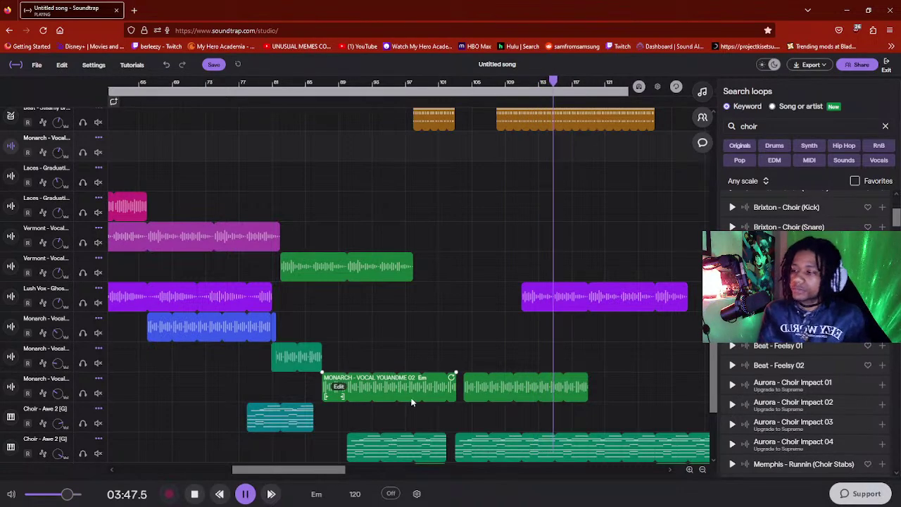
pyautogui.scroll(-3, 398, 402)
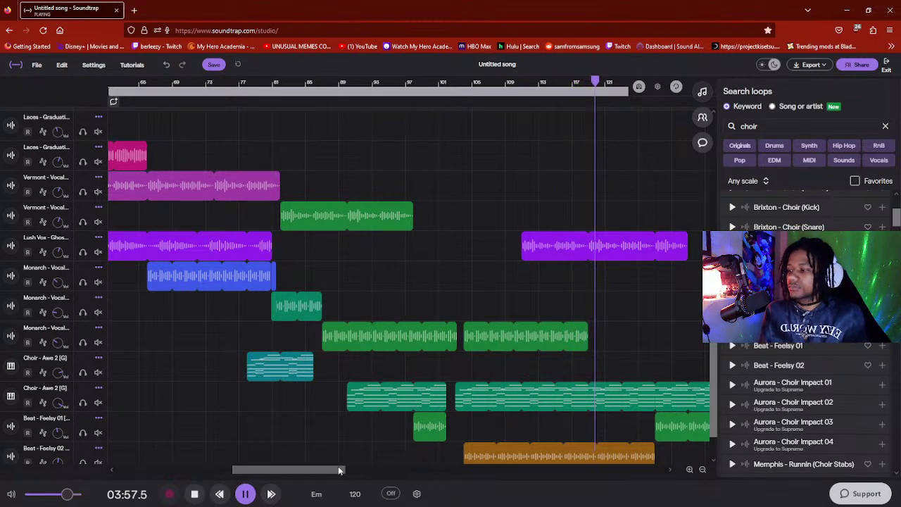
pyautogui.hscroll(5, 480, 476)
pyautogui.scroll(-1, 514, 448)
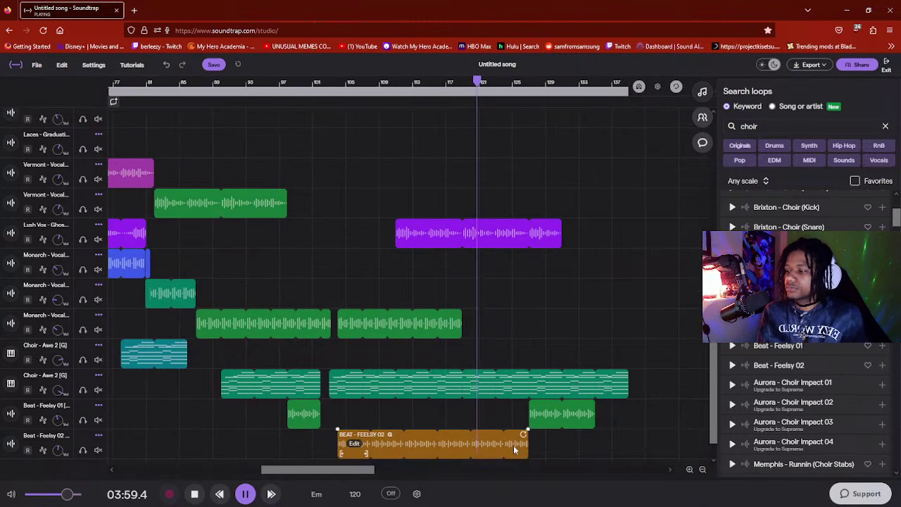
pyautogui.scroll(-1, 514, 448)
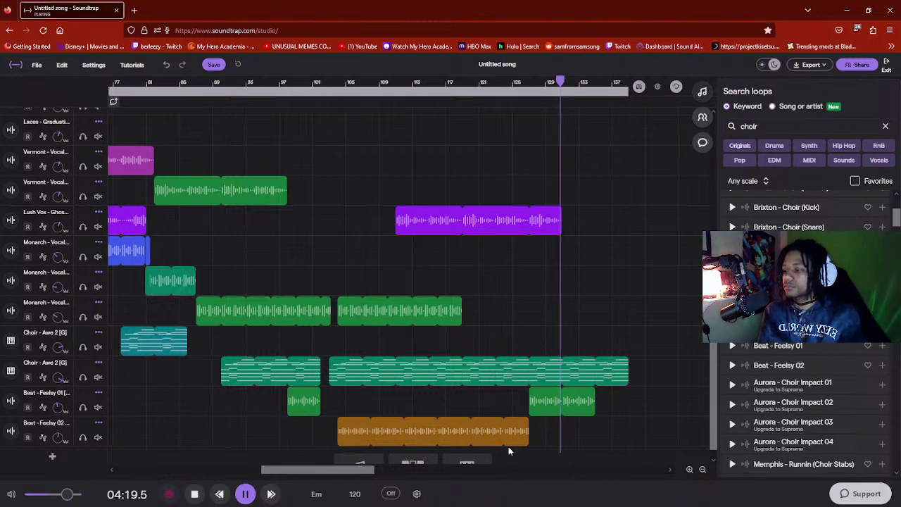
pyautogui.scroll(3, 514, 398)
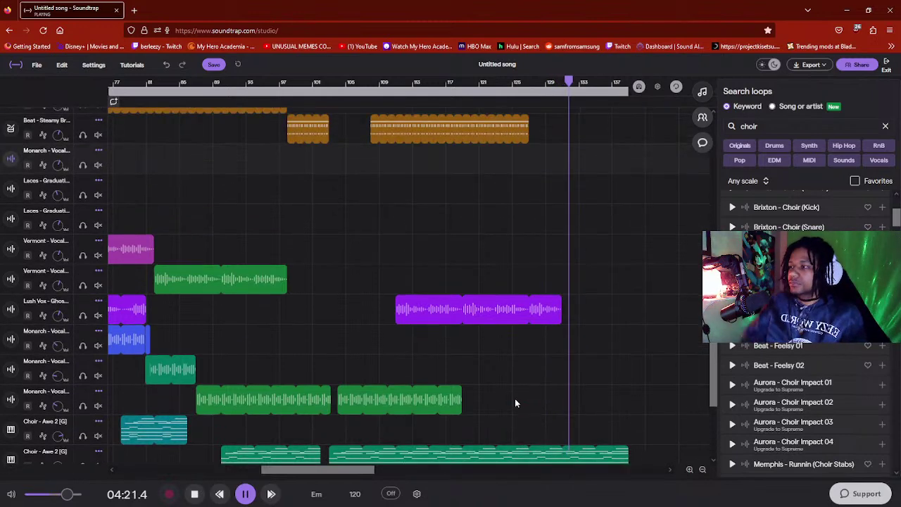
pyautogui.scroll(-2, 514, 398)
pyautogui.press('space')
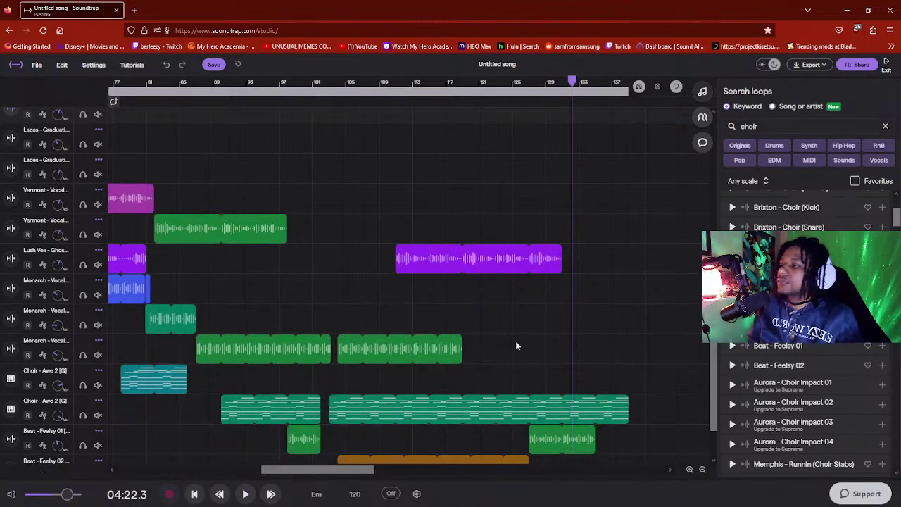
# - Replay the transition from about bar 125 and stop where the Beat - Feelsy 02 clips end
pyautogui.click(514, 85)
pyautogui.scroll(3, 498, 214)
pyautogui.press('space')
pyautogui.scroll(-3, 529, 283)
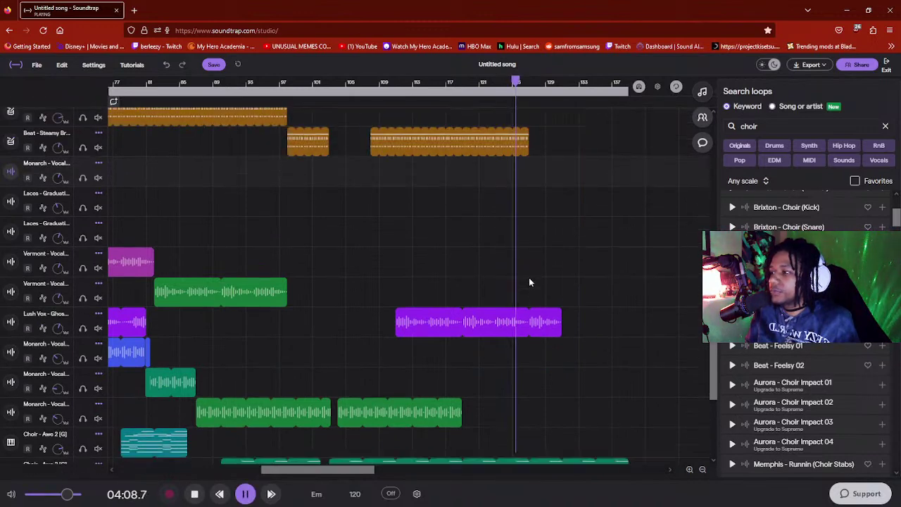
pyautogui.scroll(-2, 529, 282)
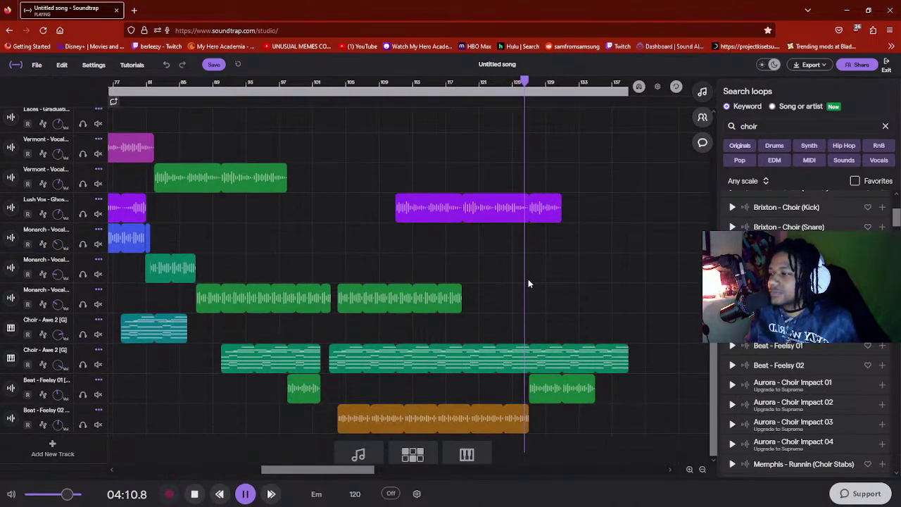
pyautogui.press('space')
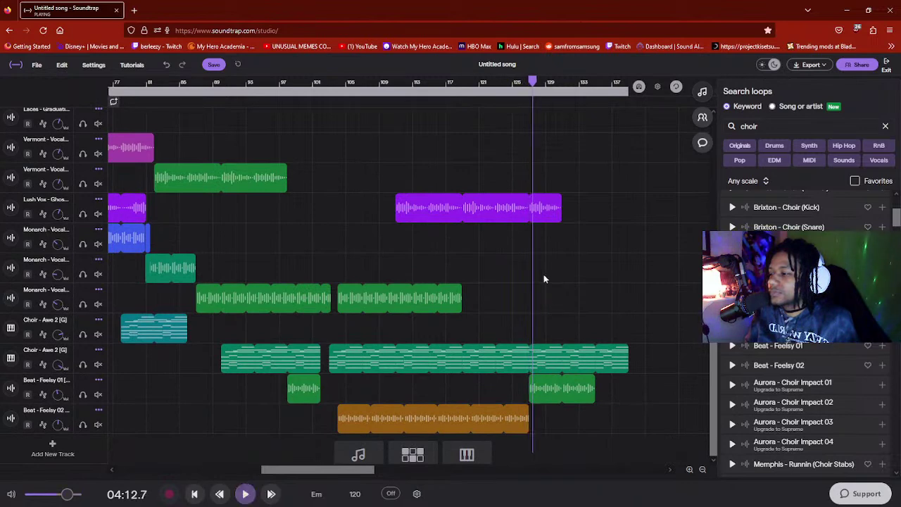
# - Play the ending again from about bar 125 through the last choir clip, and stop playback
pyautogui.click(518, 84)
pyautogui.press('space')
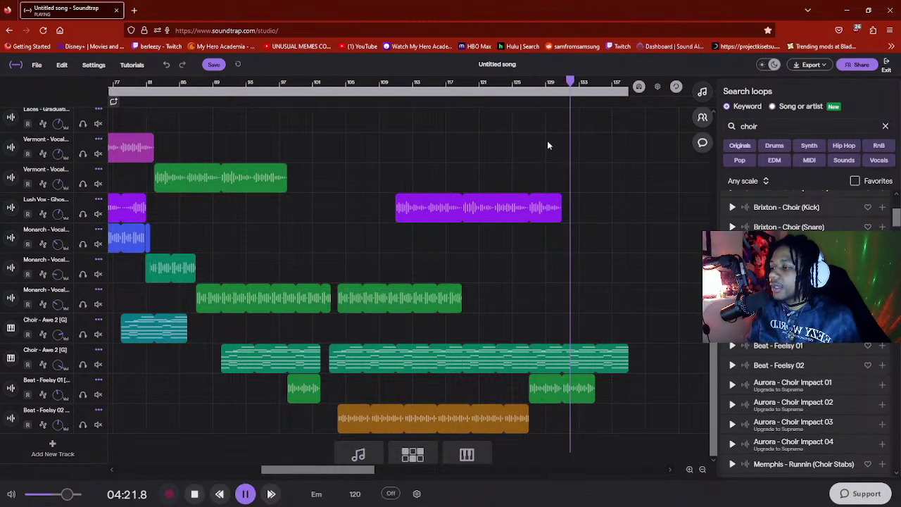
pyautogui.scroll(4, 552, 289)
pyautogui.scroll(-4, 568, 304)
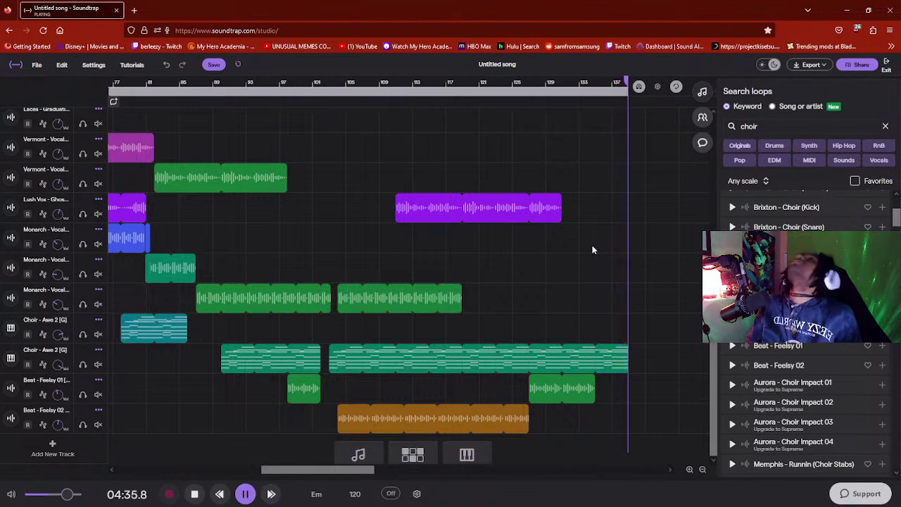
pyautogui.press('space')
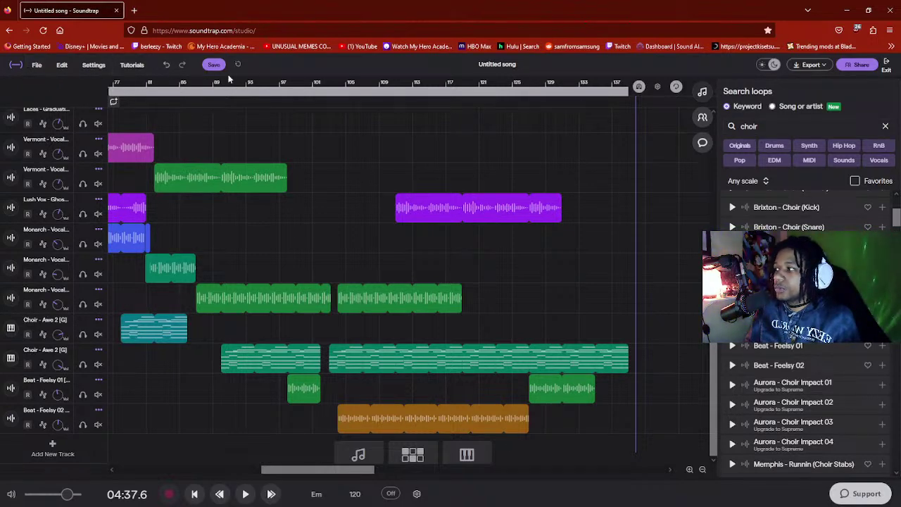
# - Rename the untitled song as breathing retro and save the project
pyautogui.click(493, 68)
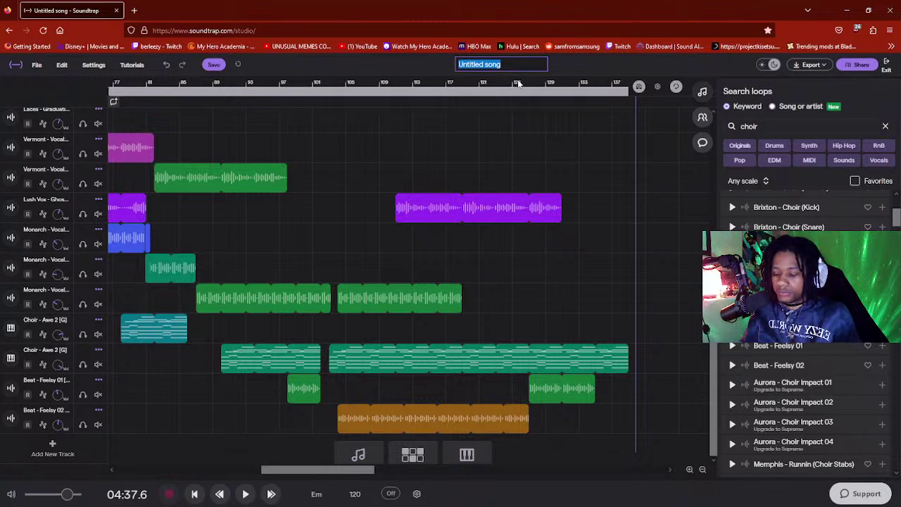
pyautogui.write('breathing re')
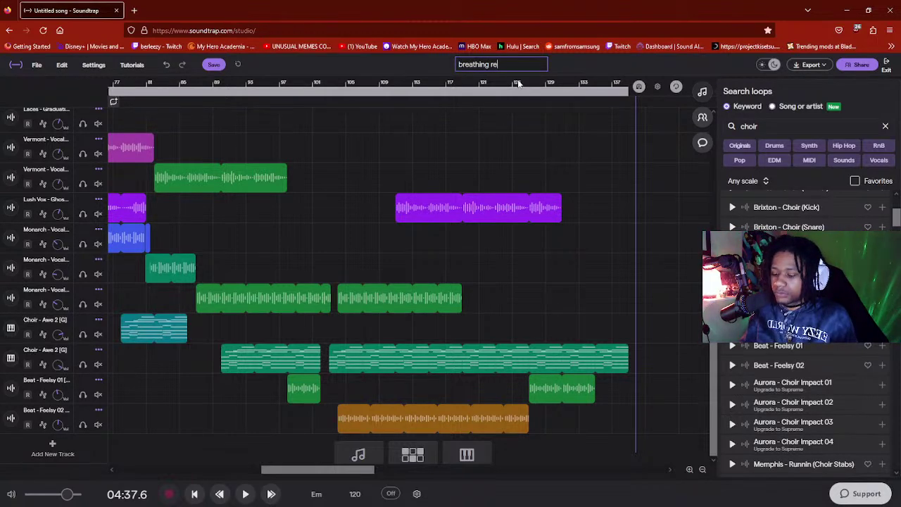
pyautogui.write('tro')
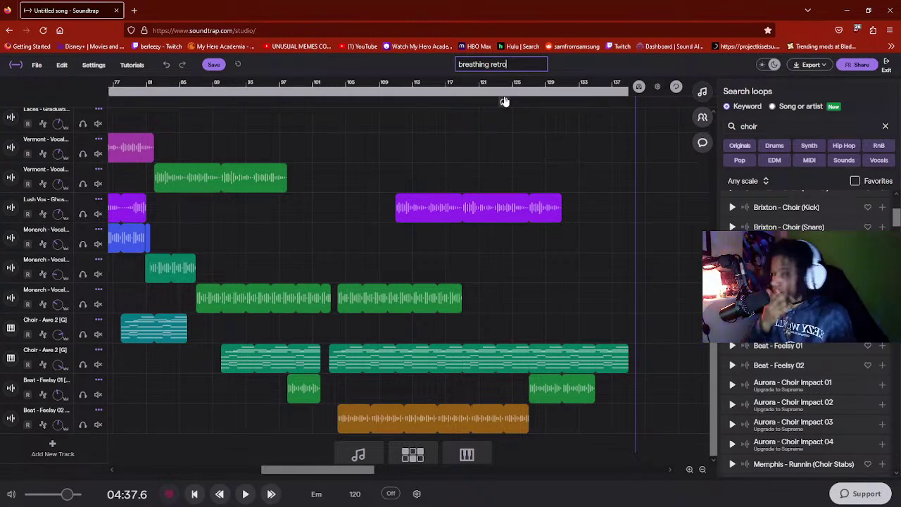
pyautogui.click(333, 62)
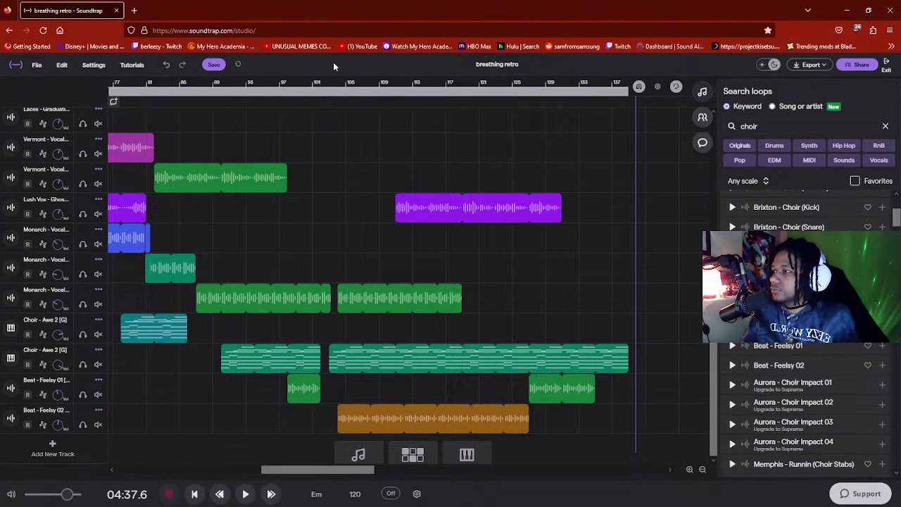
pyautogui.click(214, 64)
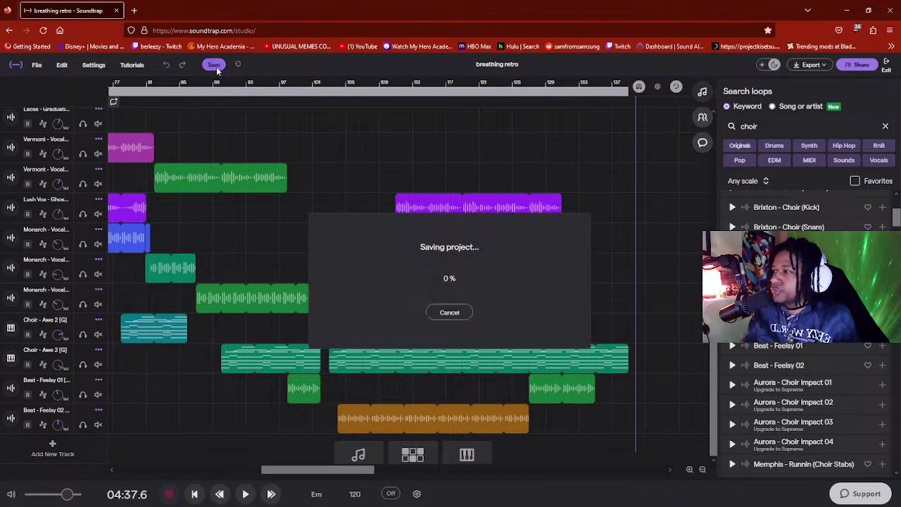
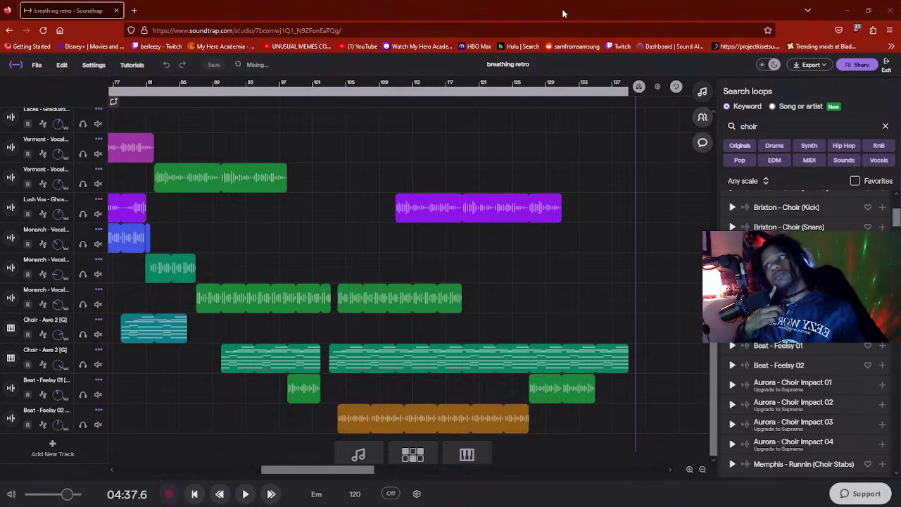
pyautogui.hotkey('alt', 'Tab')
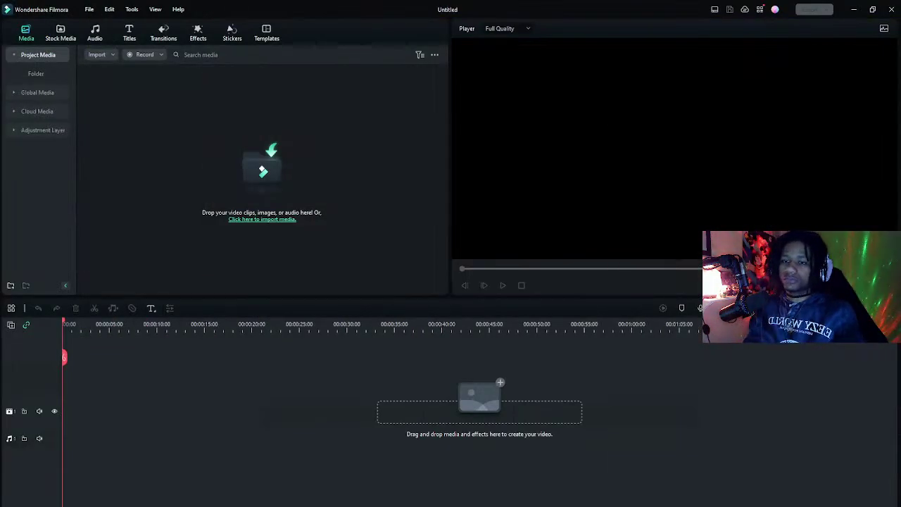
pyautogui.click(261, 219)
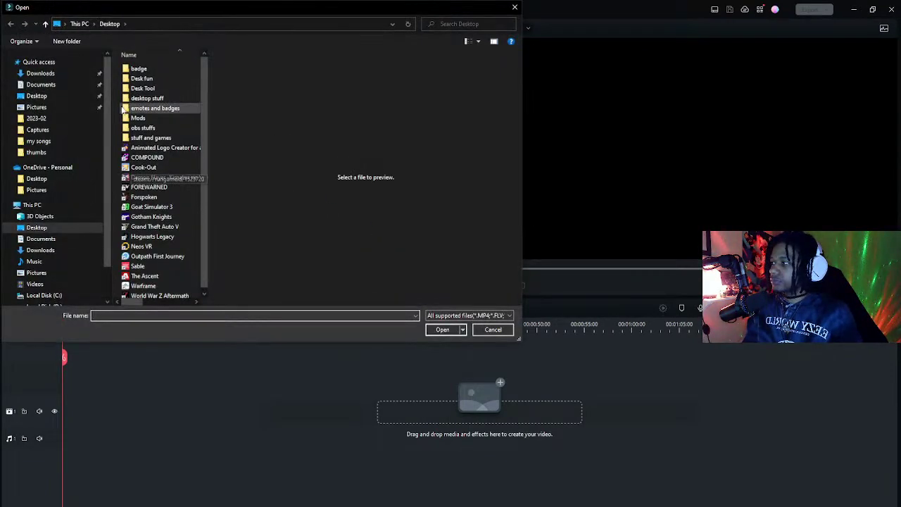
pyautogui.click(47, 131)
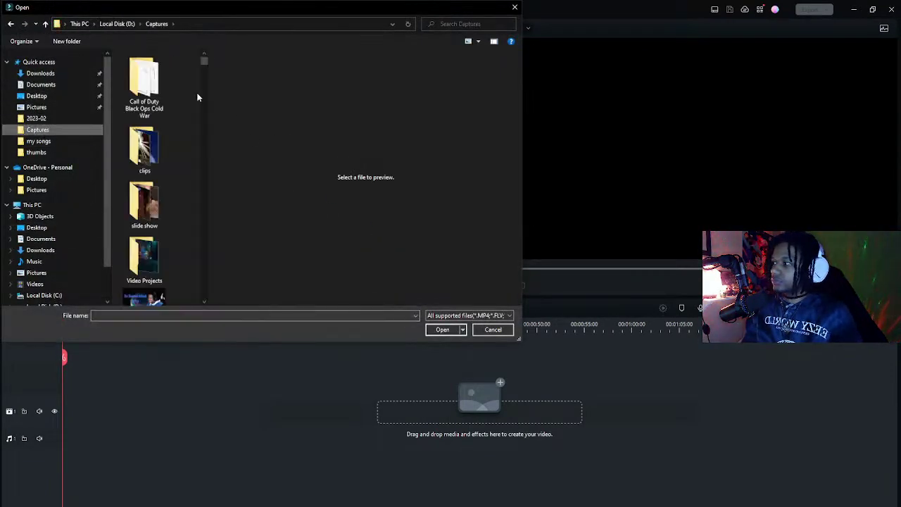
pyautogui.moveTo(208, 133); pyautogui.dragTo(331, 117)
pyautogui.scroll(-10, 310, 176)
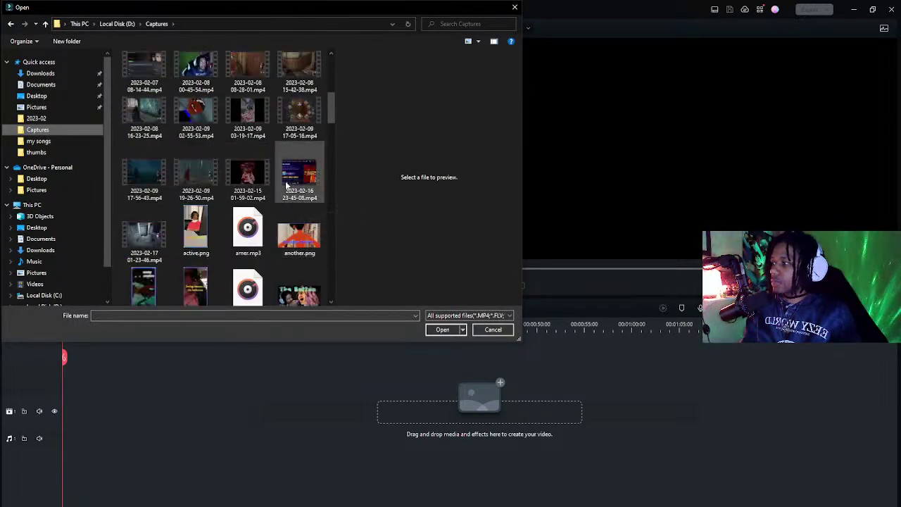
pyautogui.click(299, 176)
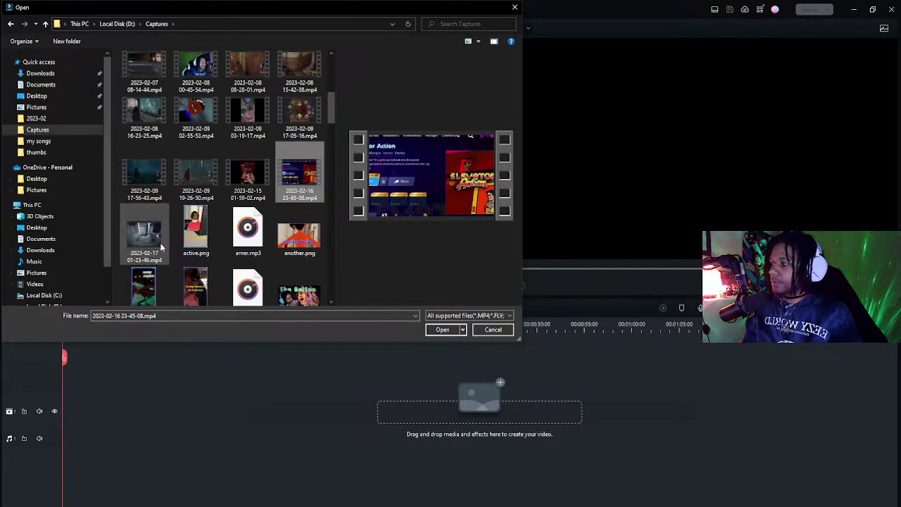
pyautogui.scroll(-10, 139, 244)
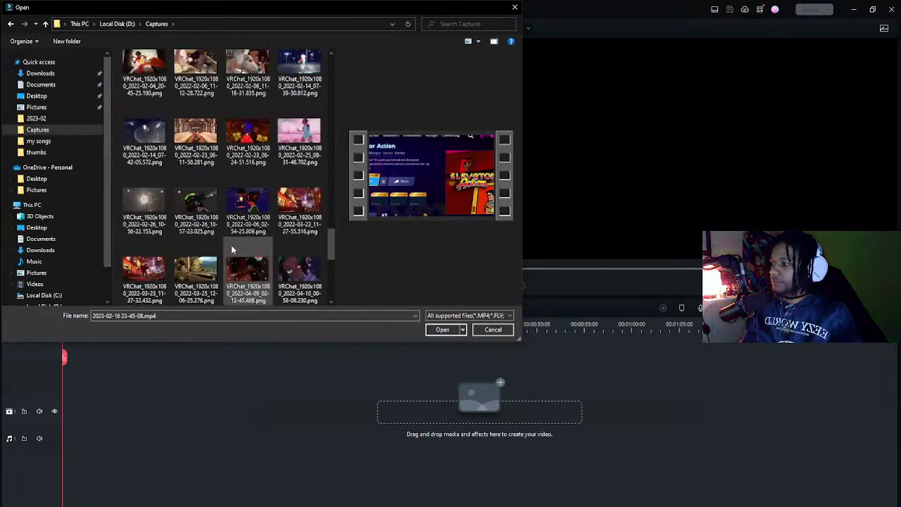
pyautogui.keyDown('ctrl'); pyautogui.click(307, 243); pyautogui.keyUp('ctrl')
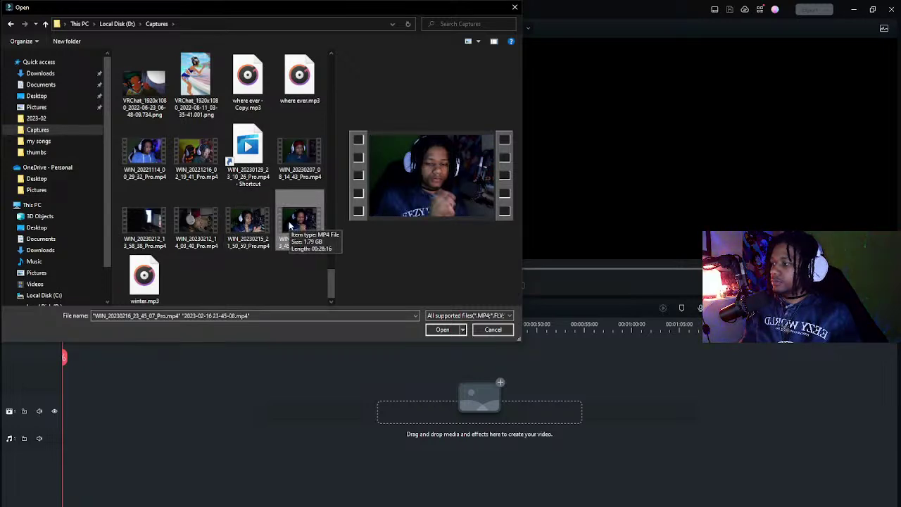
pyautogui.click(442, 330)
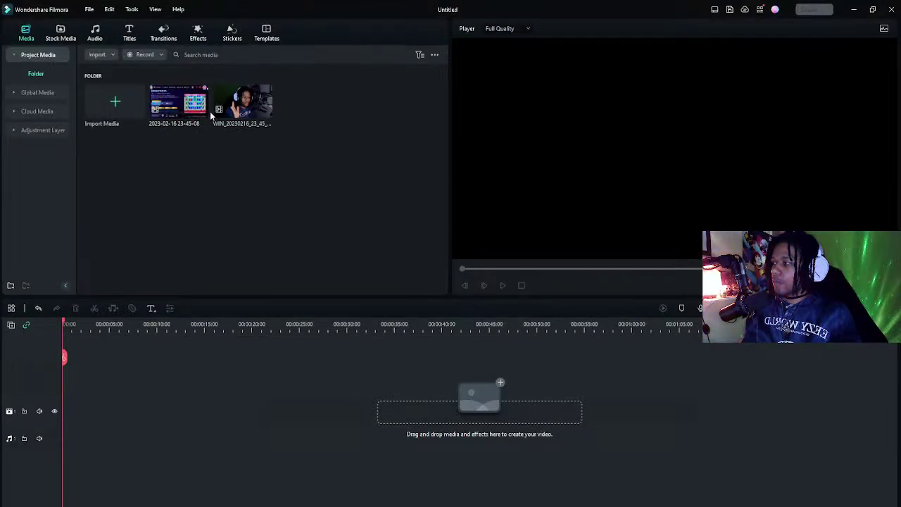
pyautogui.moveTo(190, 114); pyautogui.dragTo(77, 415)
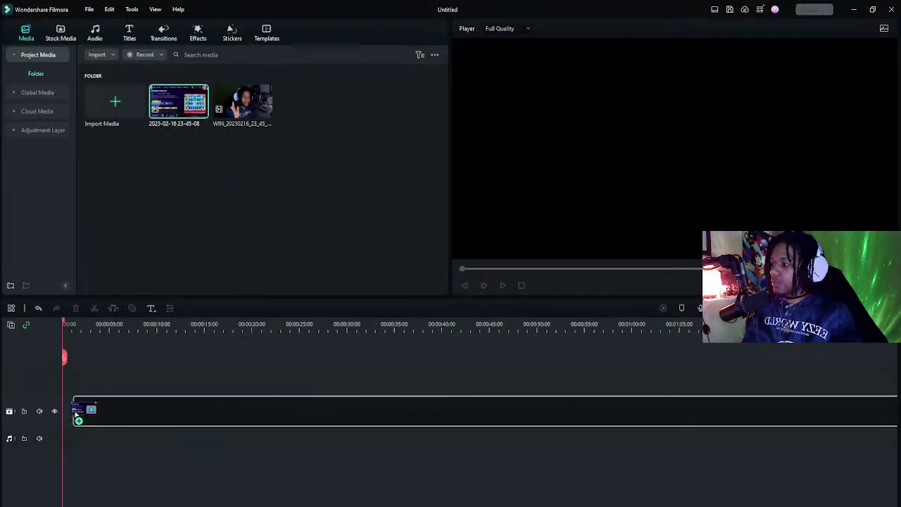
pyautogui.click(527, 278)
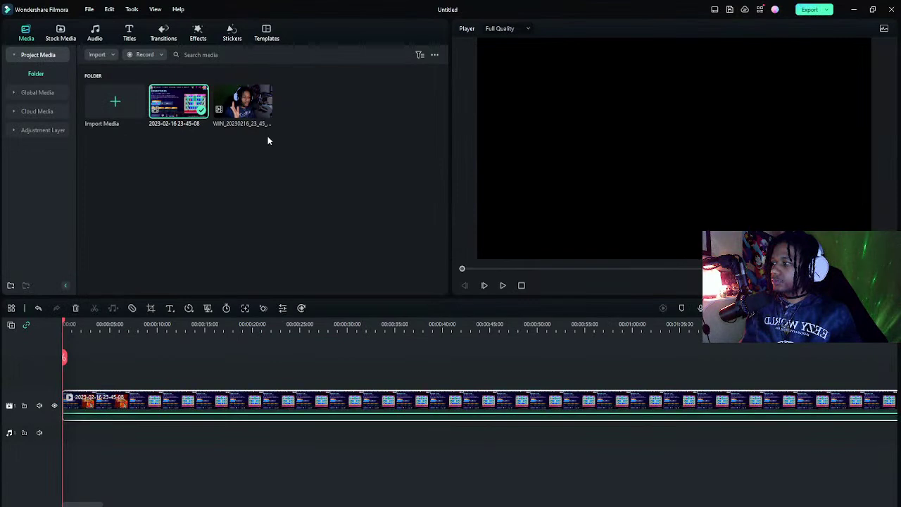
pyautogui.moveTo(253, 109); pyautogui.dragTo(71, 371)
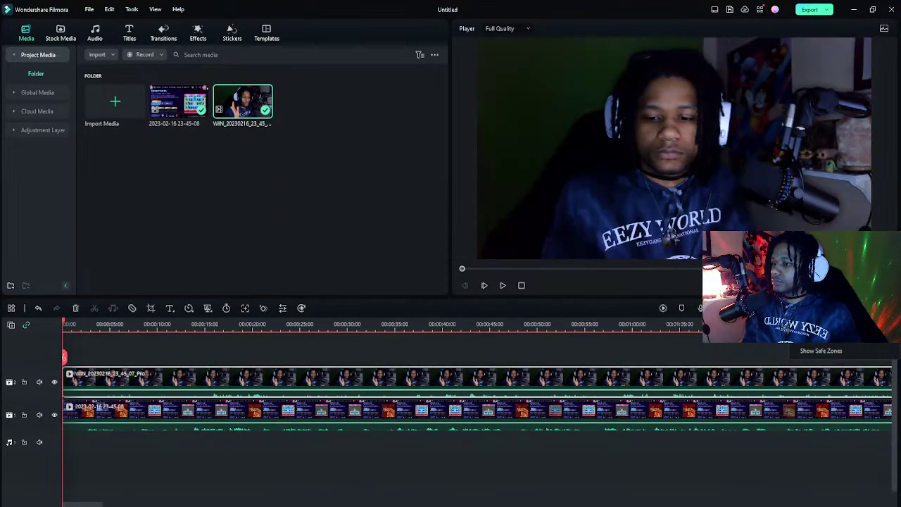
# - Set the project's frame rate to 60 fps in the project settings
pyautogui.hotkey('ctrl', 'alt', 'e')
pyautogui.click(501, 257)
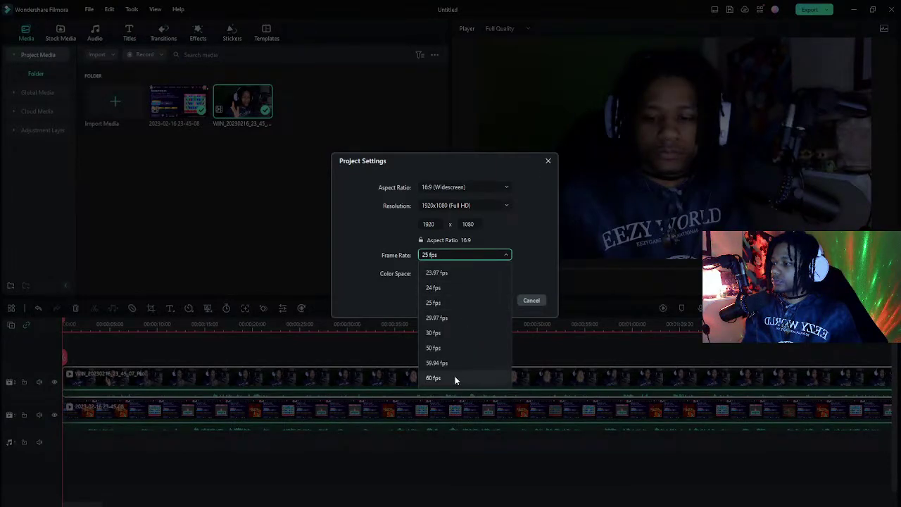
pyautogui.click(456, 376)
pyautogui.click(496, 300)
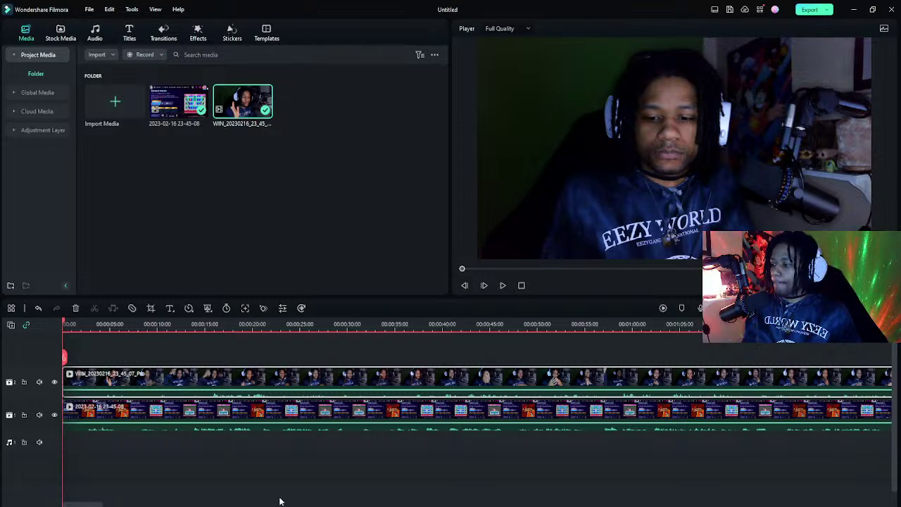
# - Check the my songs folder for breathing retro.mp3 in File Explorer and close the window
pyautogui.press('super')
pyautogui.click(191, 498)
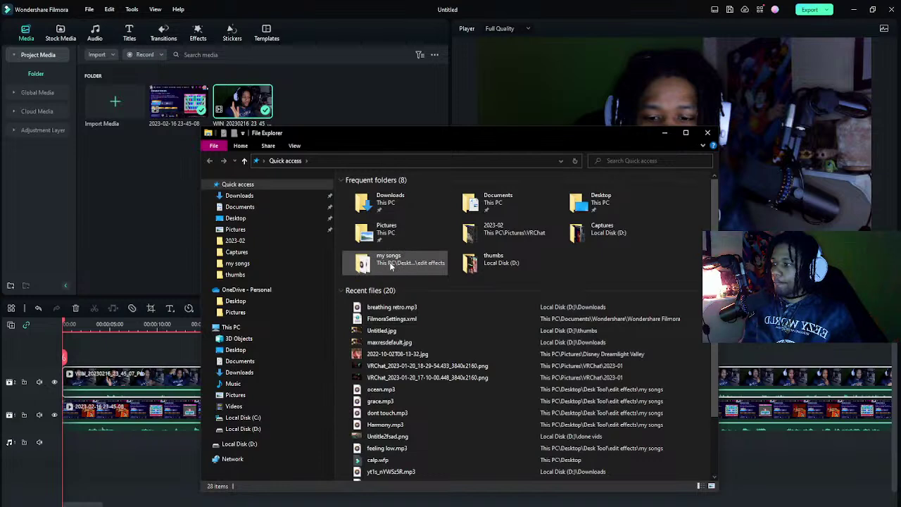
pyautogui.doubleClick(416, 259)
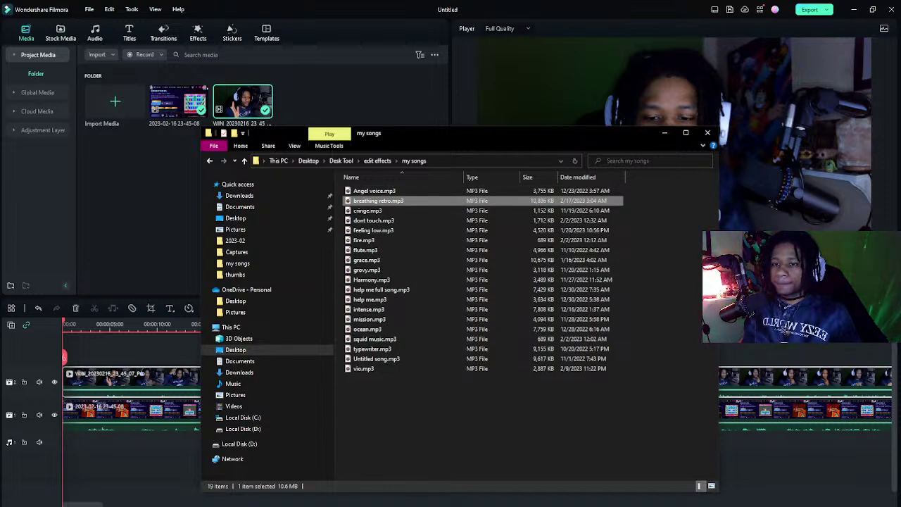
pyautogui.click(707, 132)
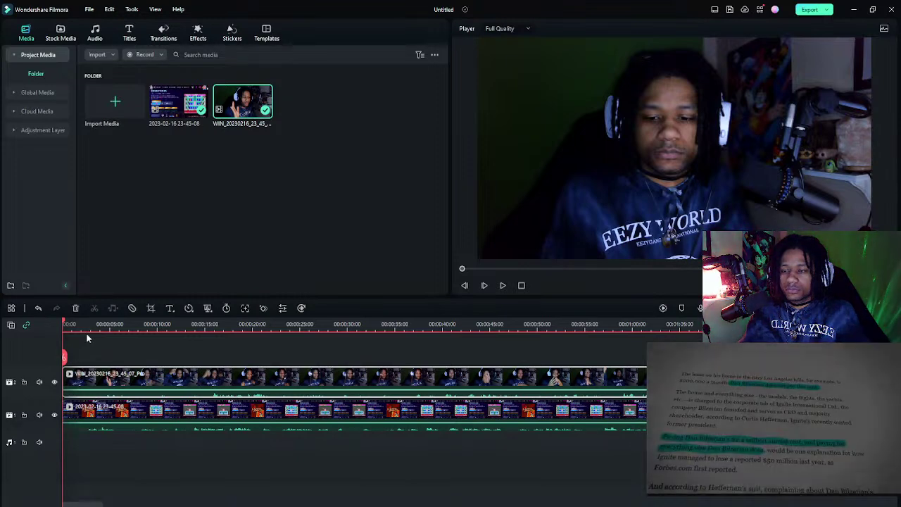
pyautogui.click(87, 325)
pyautogui.press('space')
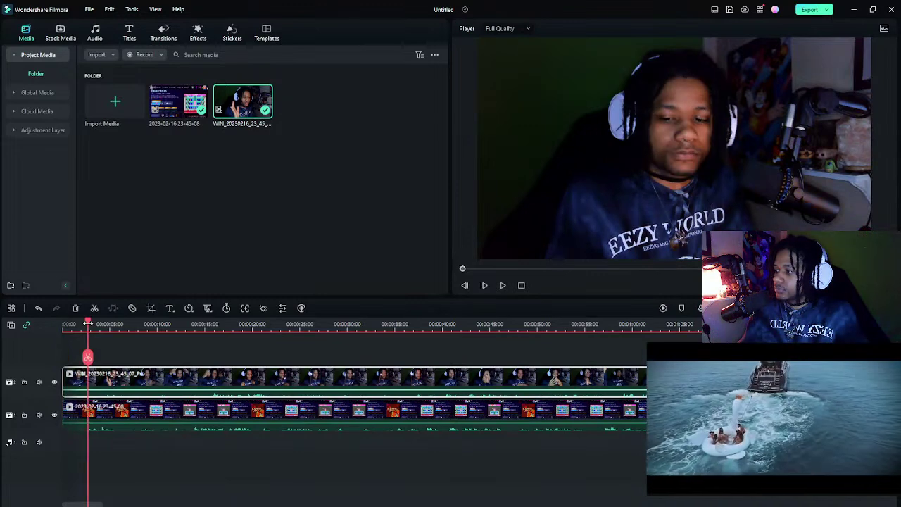
pyautogui.press('space')
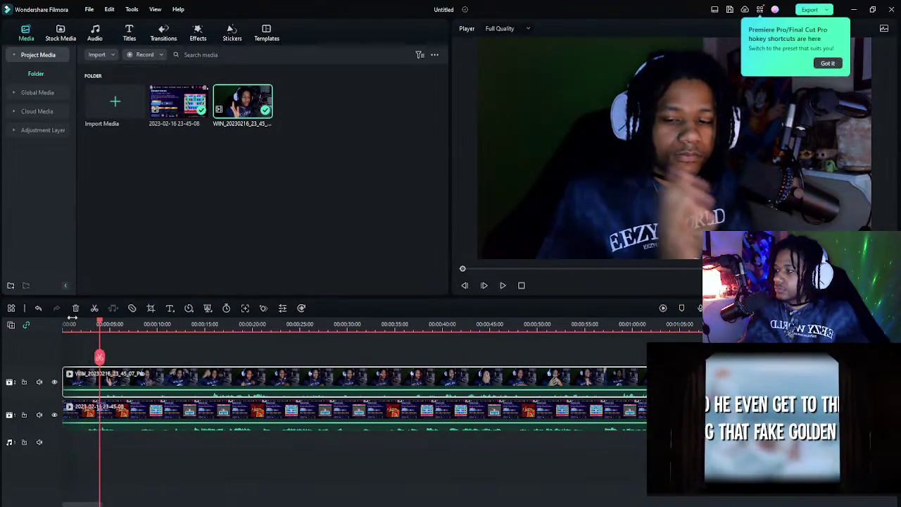
pyautogui.click(80, 324)
pyautogui.moveTo(80, 325); pyautogui.dragTo(89, 329)
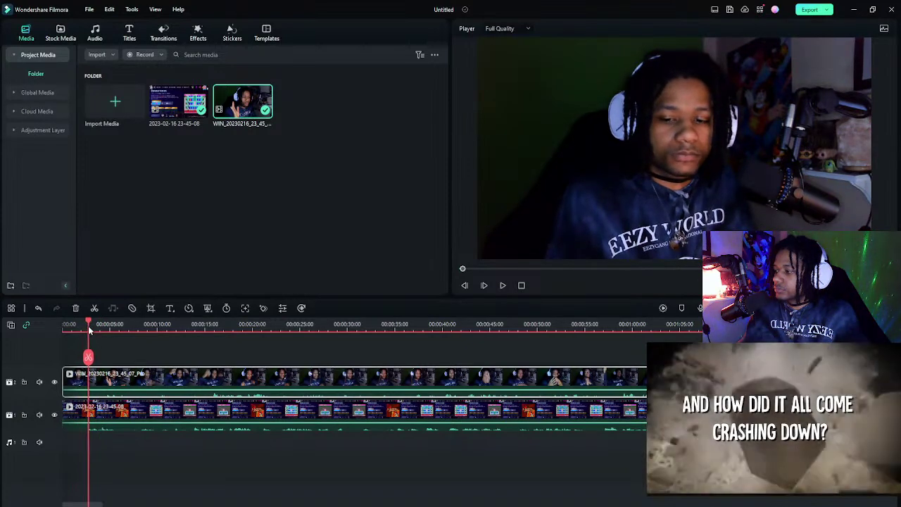
pyautogui.click(73, 409)
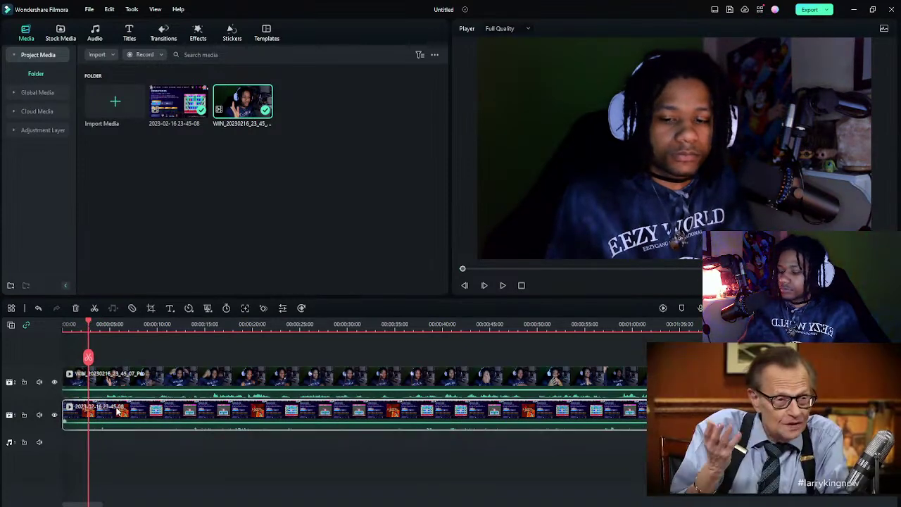
pyautogui.hotkey('ctrl', 'b')
pyautogui.click(73, 410)
pyautogui.press('Delete')
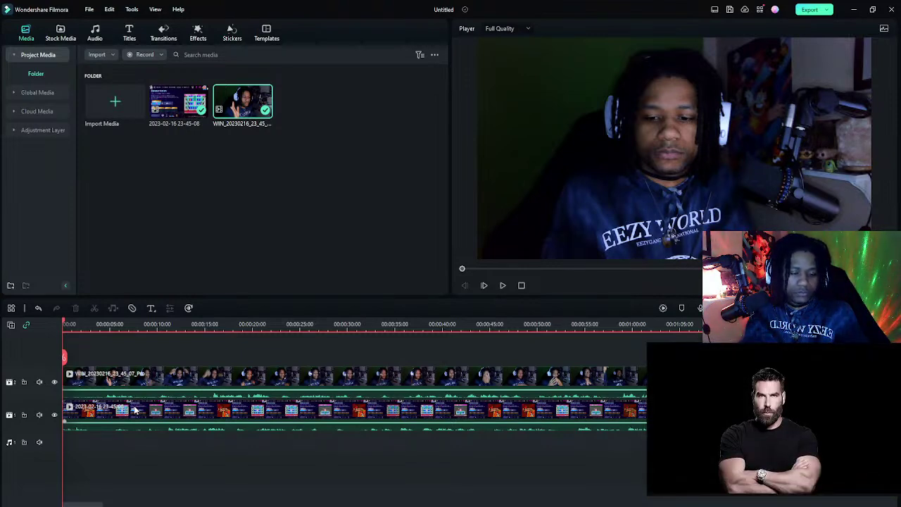
# - Play the opening, split the webcam clip at about 4.5 seconds and ripple delete the part before the cut
pyautogui.press('space')
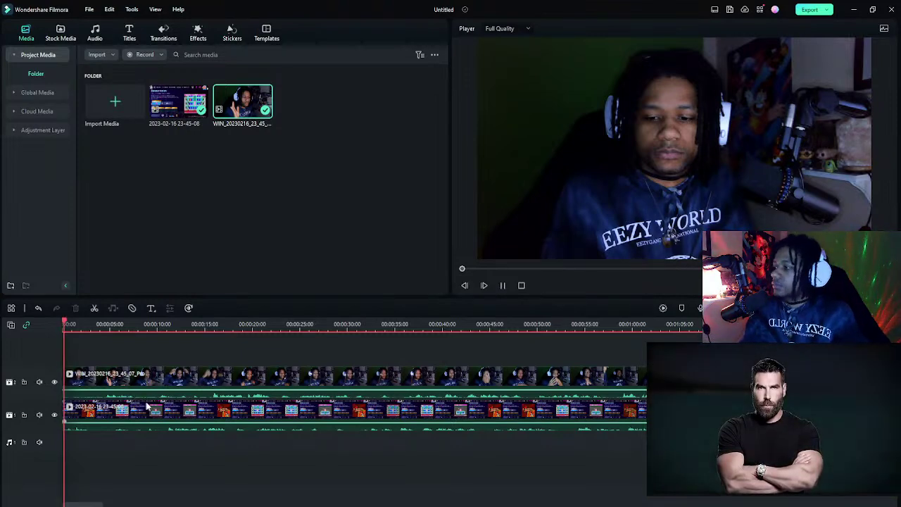
pyautogui.click(106, 323)
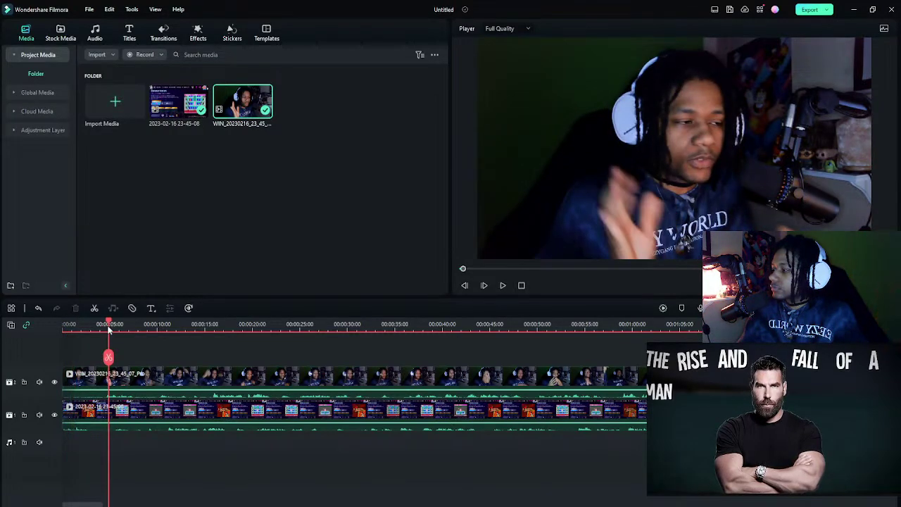
pyautogui.moveTo(105, 324); pyautogui.dragTo(107, 323)
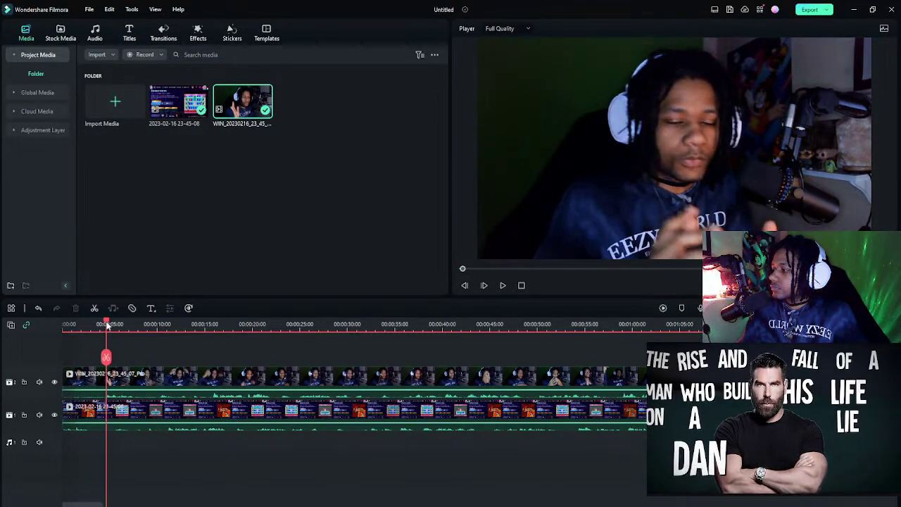
pyautogui.click(118, 382)
pyautogui.hotkey('ctrl', 'b')
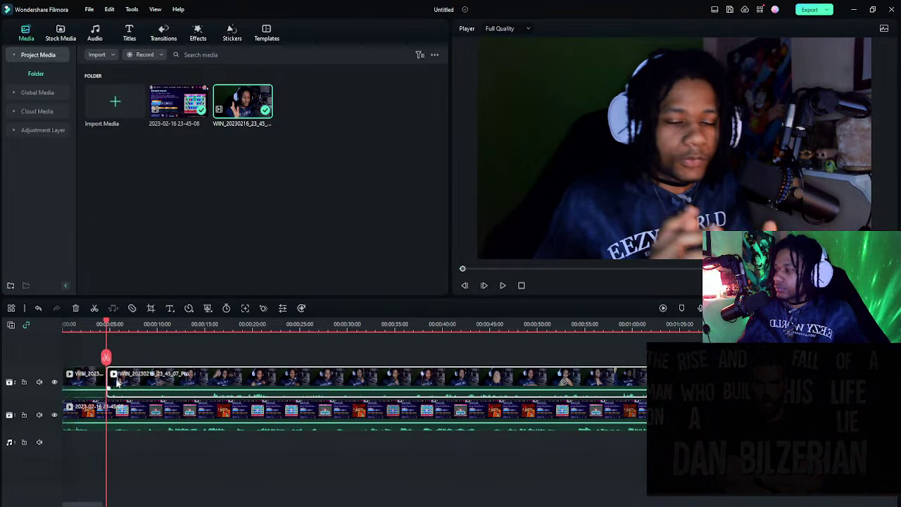
pyautogui.click(100, 380)
pyautogui.hotkey('shift', 'Delete')
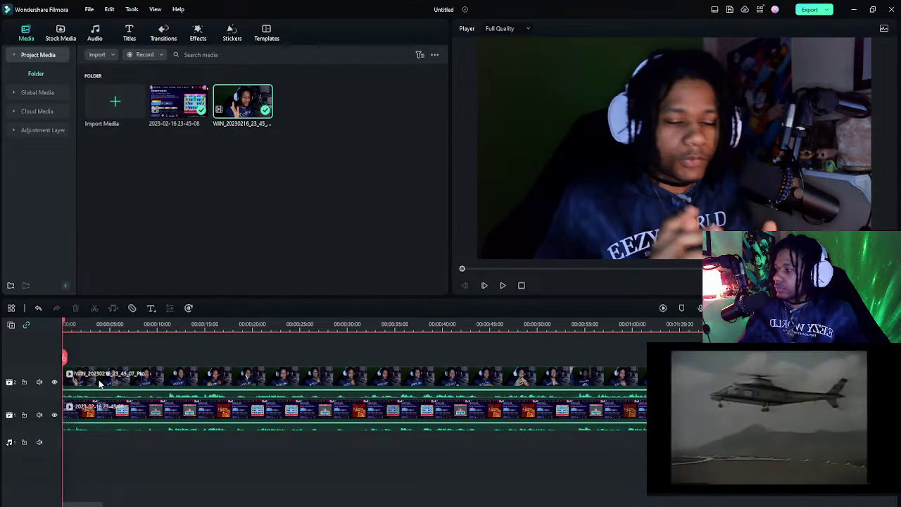
pyautogui.doubleClick(80, 412)
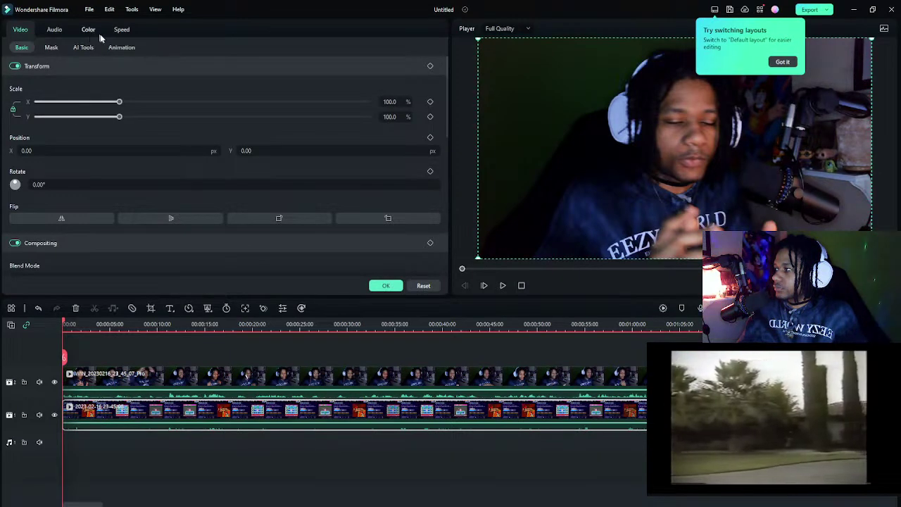
pyautogui.click(52, 31)
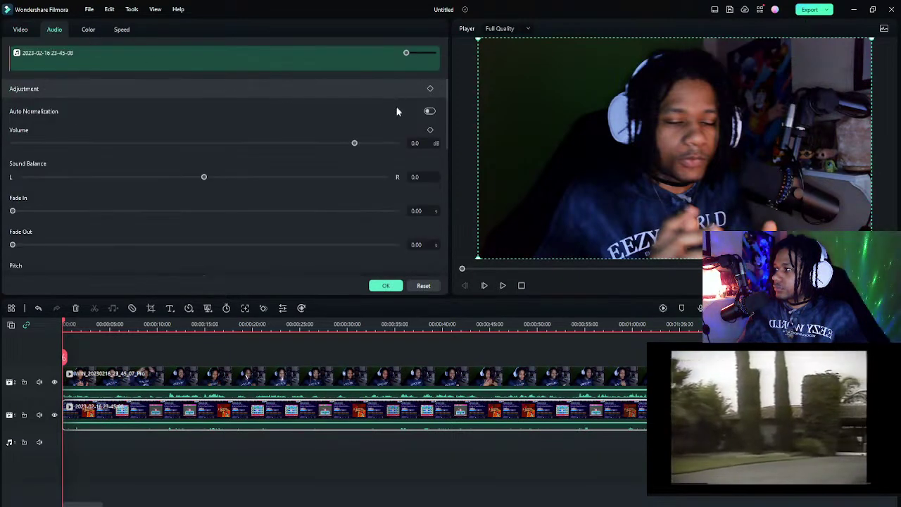
pyautogui.click(429, 111)
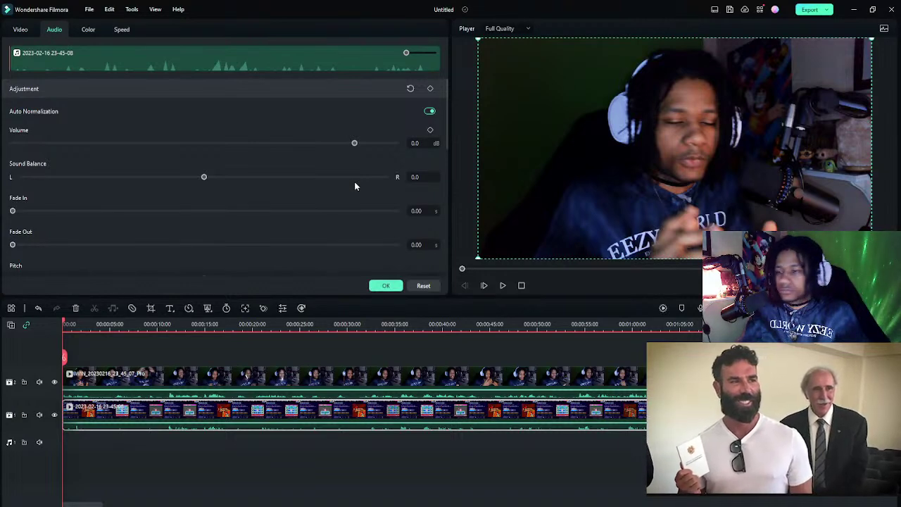
# - Play the opening of both clips together and lower the webcam clip's volume to silence on the timeline
pyautogui.click(108, 347)
pyautogui.press('space')
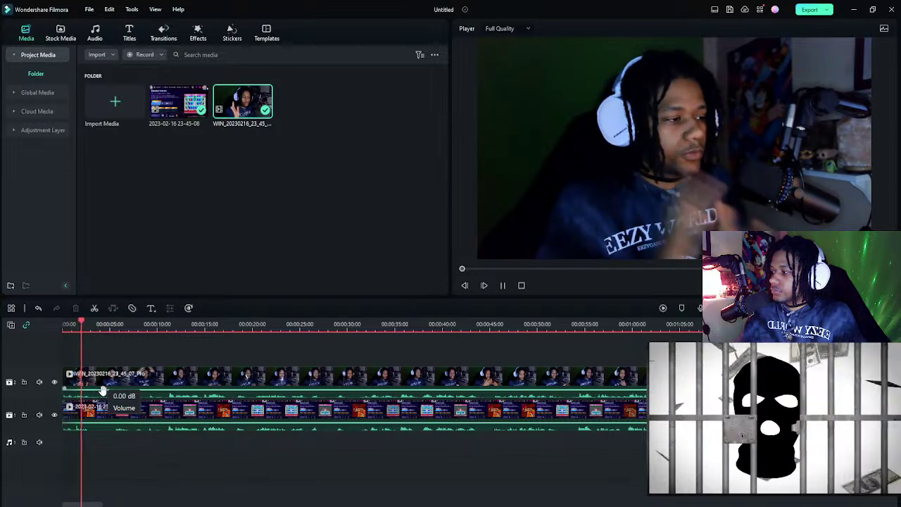
pyautogui.click(72, 326)
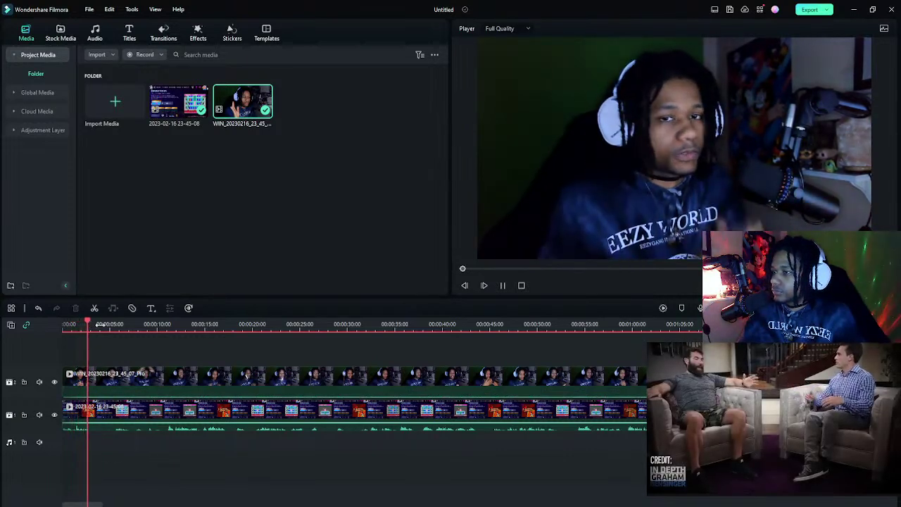
# - Stop playback and raise the webcam clip's Vibrance to 24.7 in its color adjustments
pyautogui.click(164, 380)
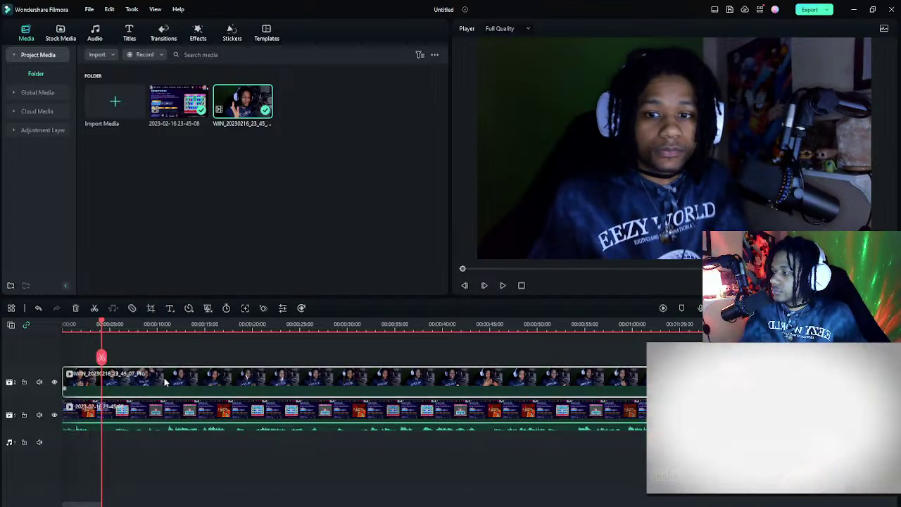
pyautogui.doubleClick(164, 381)
pyautogui.click(88, 29)
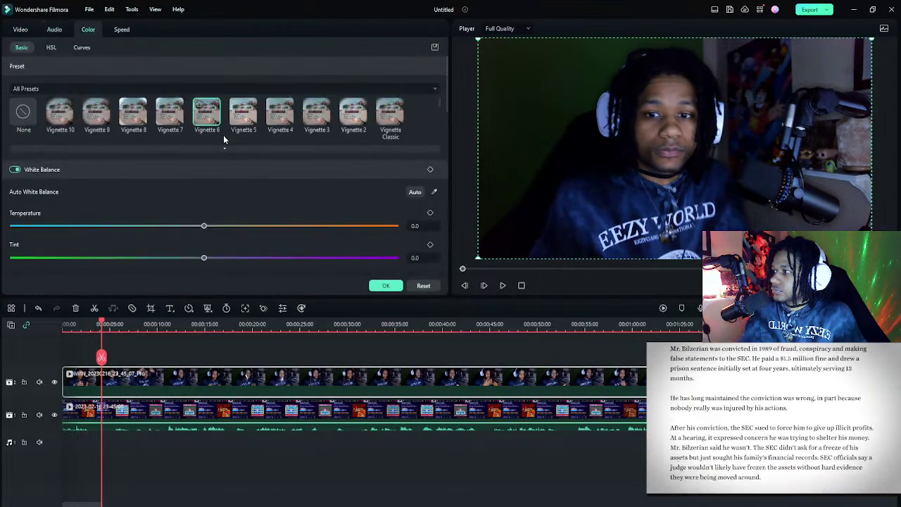
pyautogui.scroll(-5, 247, 225)
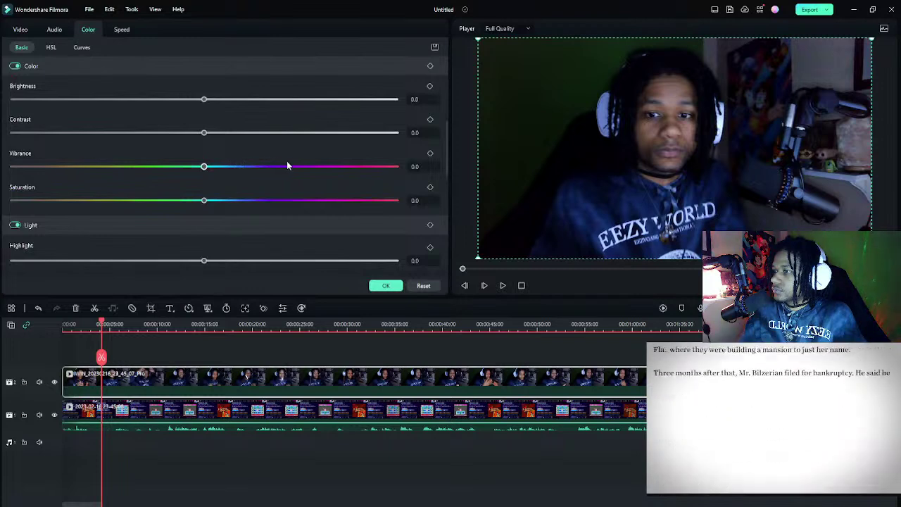
pyautogui.click(271, 168)
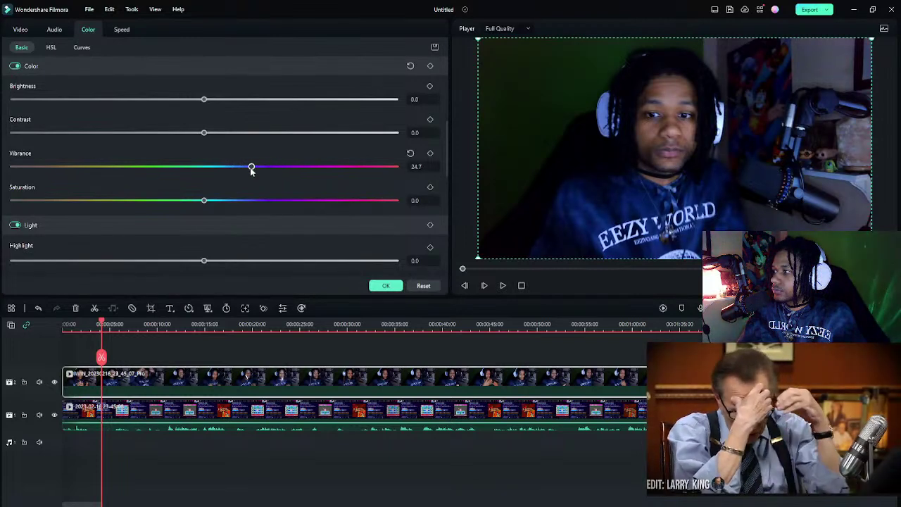
# - Set the webcam clip's Vibrance to 19.0 and play the result
pyautogui.moveTo(251, 170); pyautogui.dragTo(241, 169)
pyautogui.press('space')
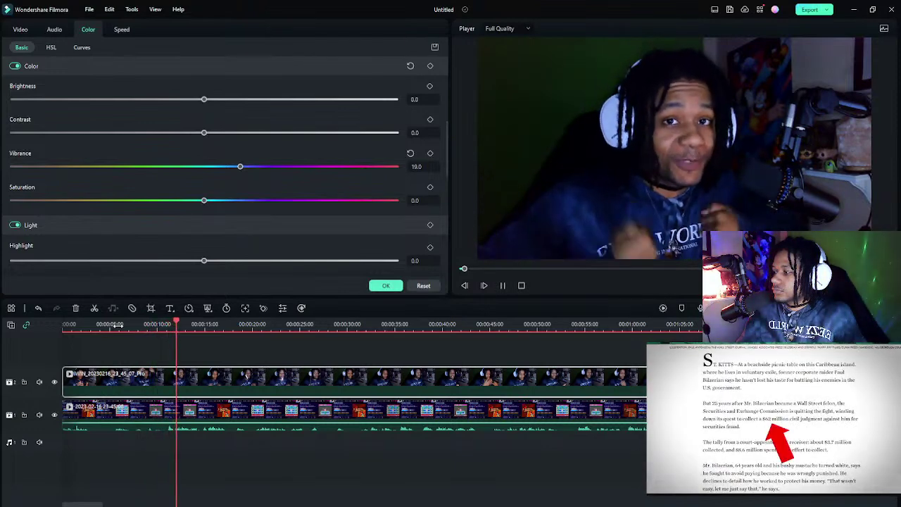
# - Split both the webcam and screen clips at about 5.6 seconds and ripple delete the opening parts before the cut
pyautogui.click(116, 325)
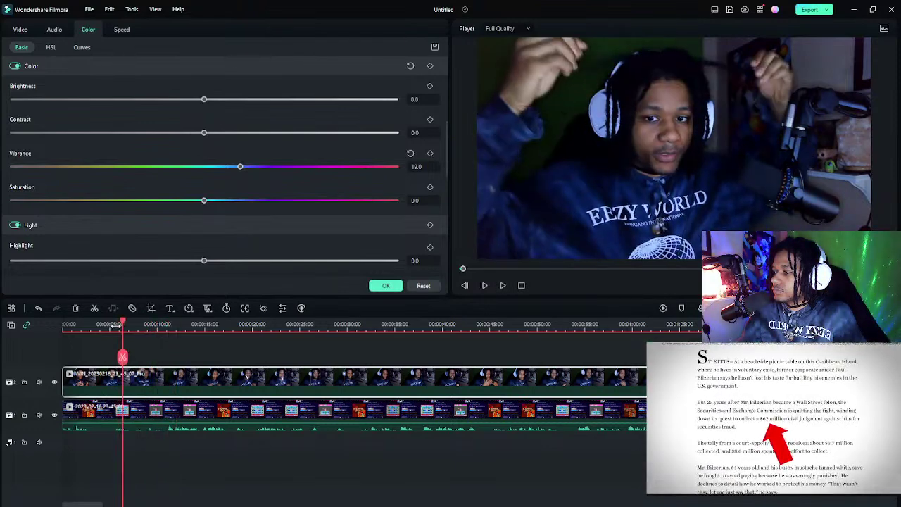
pyautogui.click(116, 324)
pyautogui.click(156, 353)
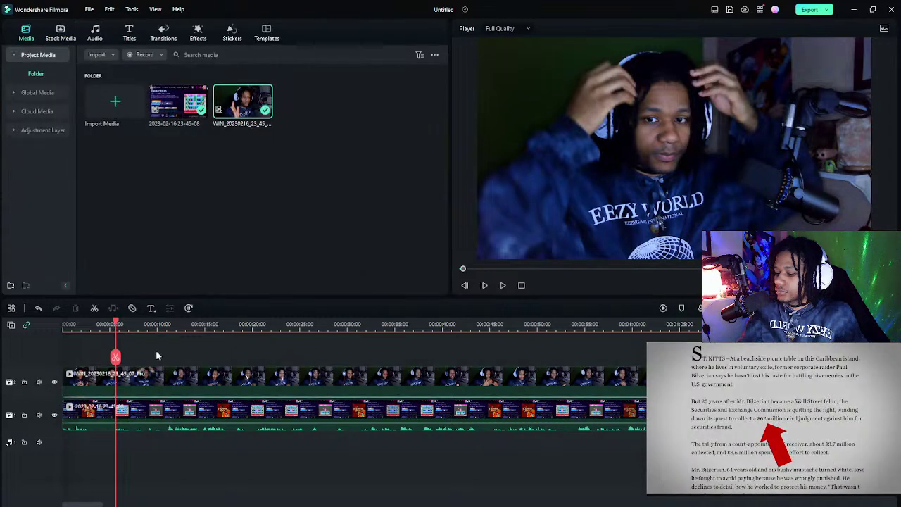
pyautogui.click(117, 324)
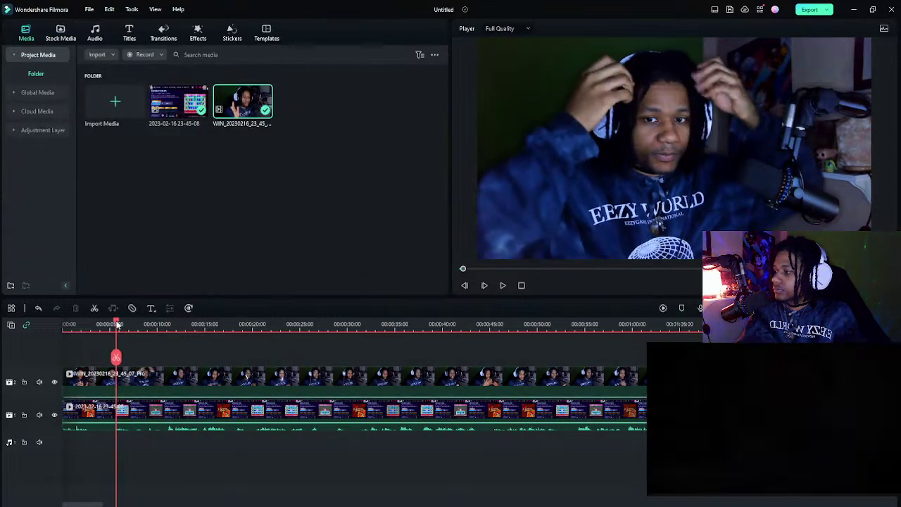
pyautogui.click(116, 357)
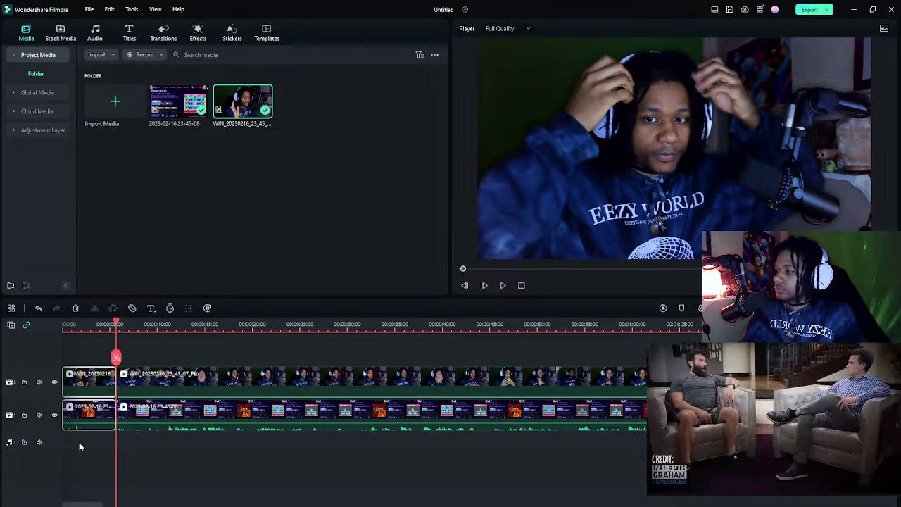
pyautogui.press('Delete')
# - Play the new opening and split both clips at about 5.4 and 5.8 seconds to isolate a very short segment
pyautogui.press('space')
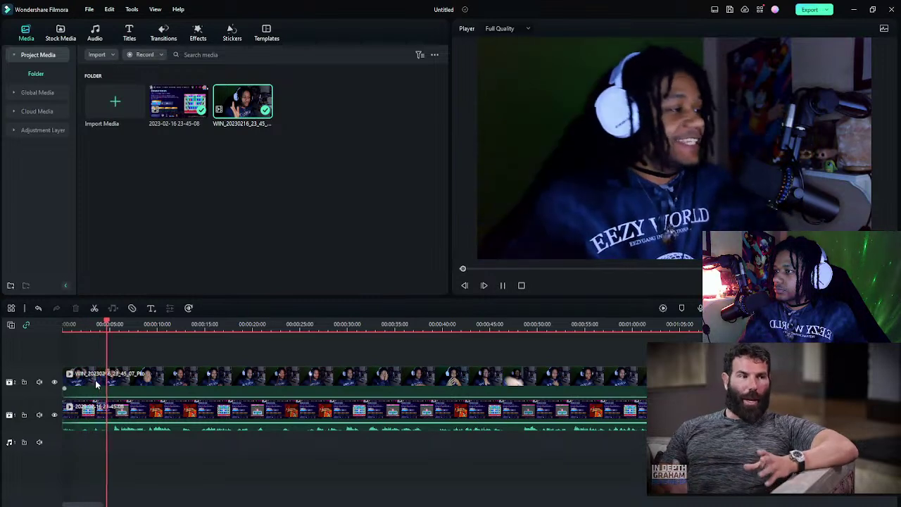
pyautogui.press('space')
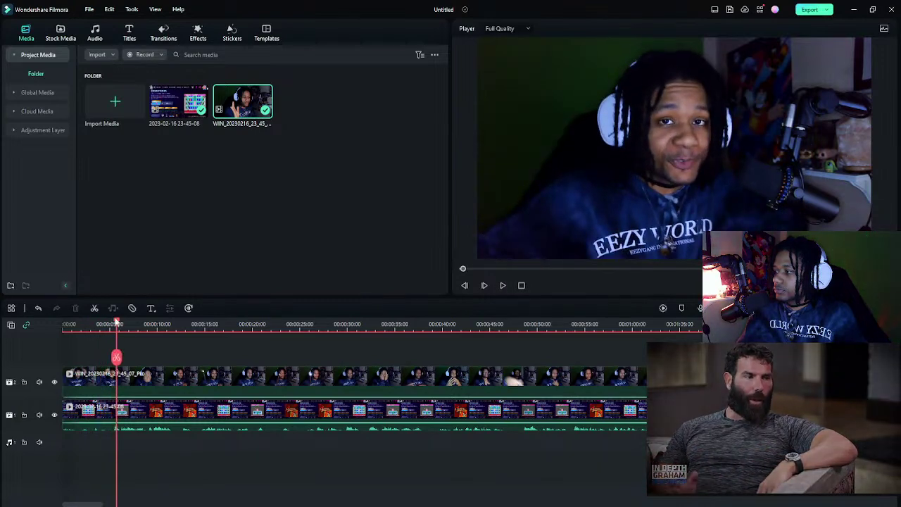
pyautogui.moveTo(113, 322); pyautogui.dragTo(114, 325)
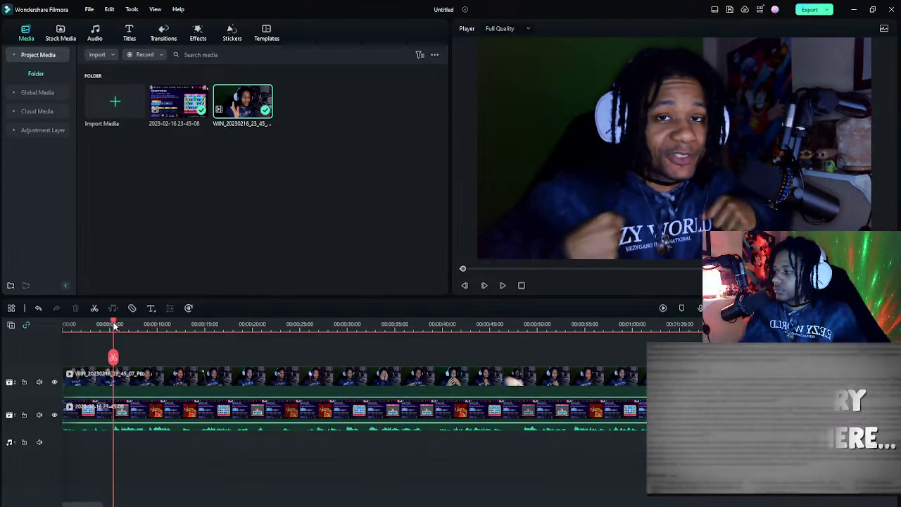
pyautogui.click(138, 385)
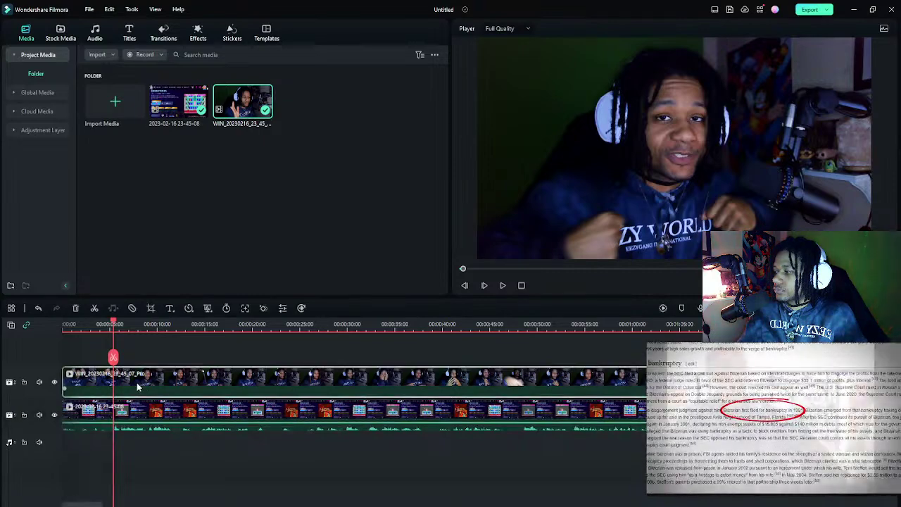
pyautogui.click(175, 354)
pyautogui.hotkey('ctrl', 'b')
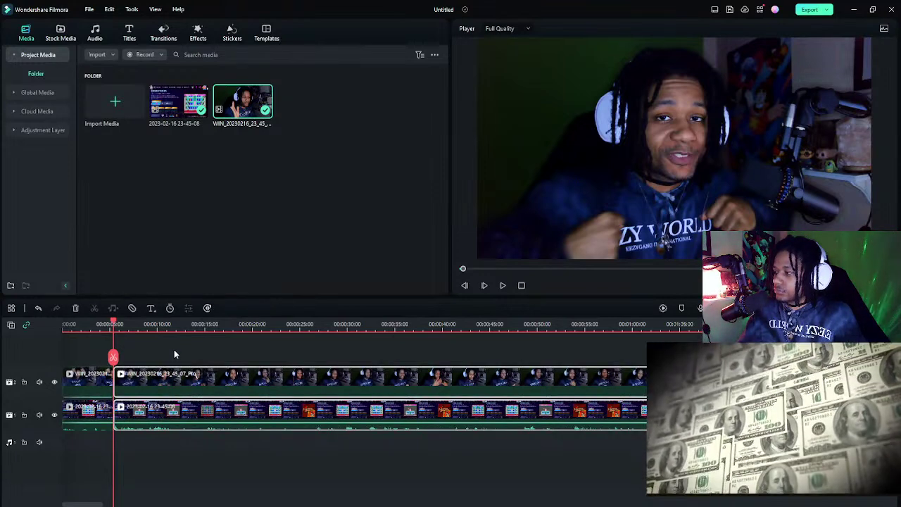
pyautogui.press('space')
pyautogui.press('space')
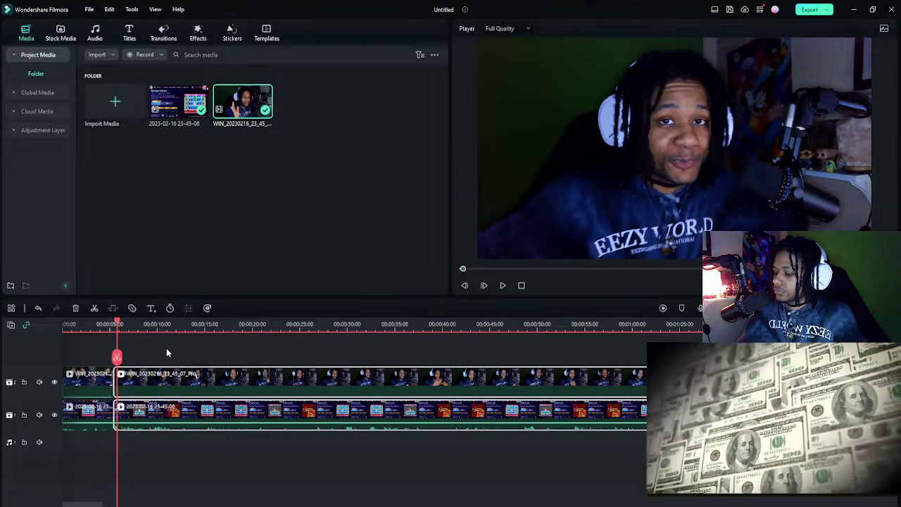
pyautogui.hotkey('ctrl', 'b')
# - Play on from the short segment and split both clips at about 11.4 seconds
pyautogui.press('space')
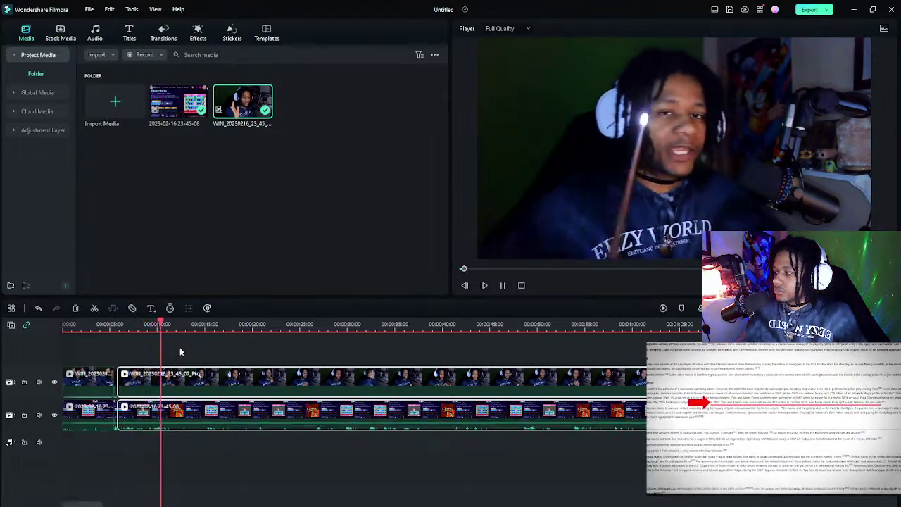
pyautogui.press('space')
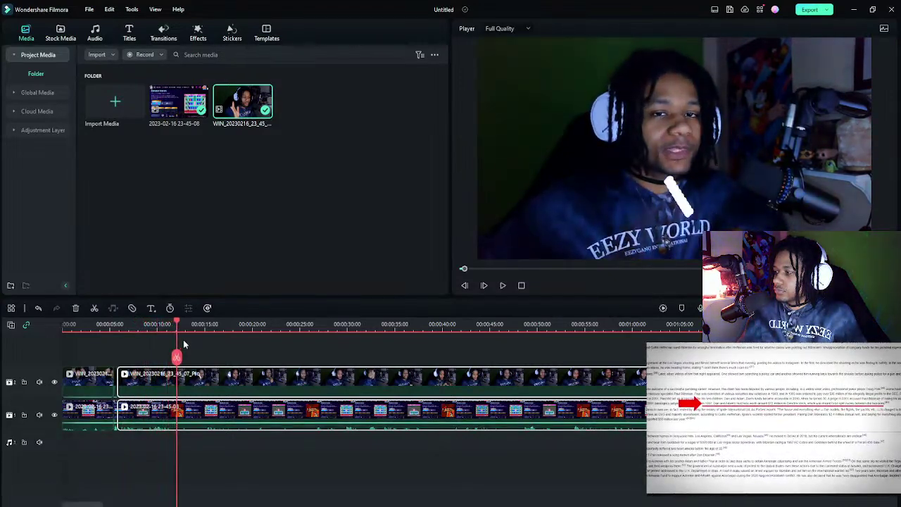
pyautogui.click(171, 324)
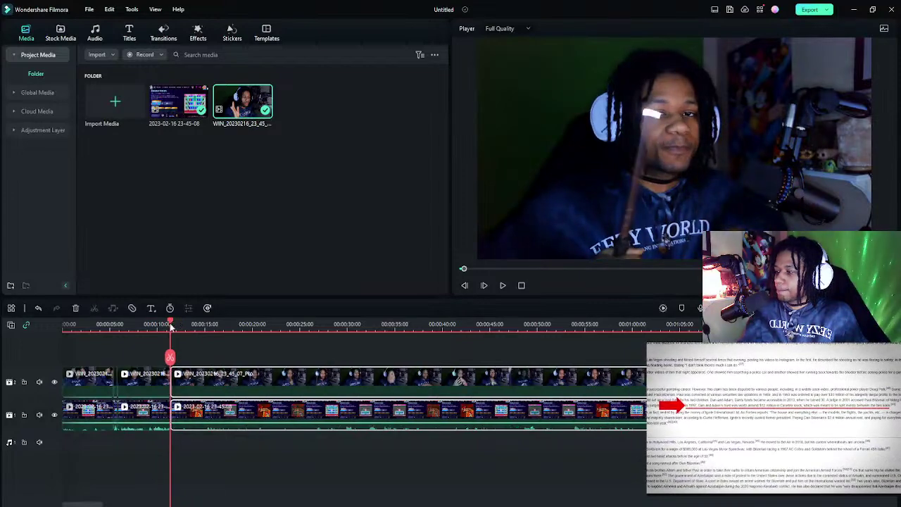
pyautogui.click(169, 356)
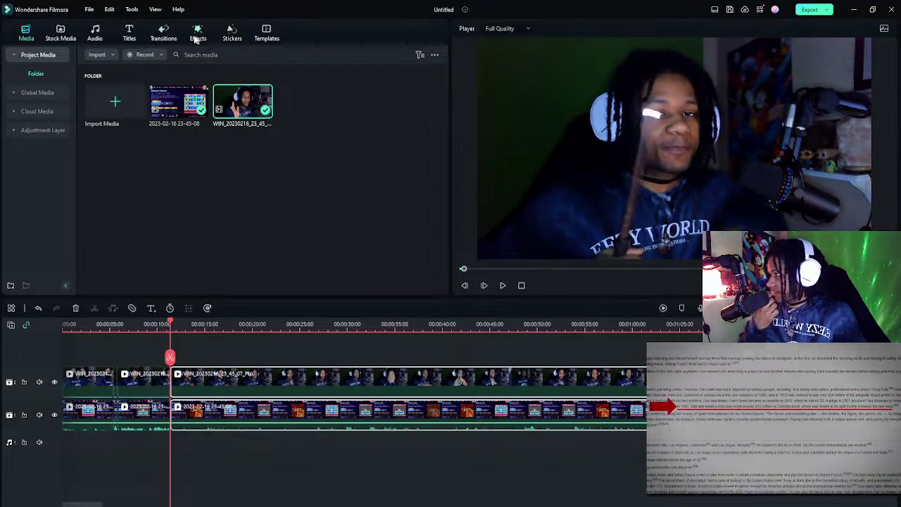
# - Apply the trending Chaos 1 effect to the very short webcam segment between the first two cuts
pyautogui.click(169, 35)
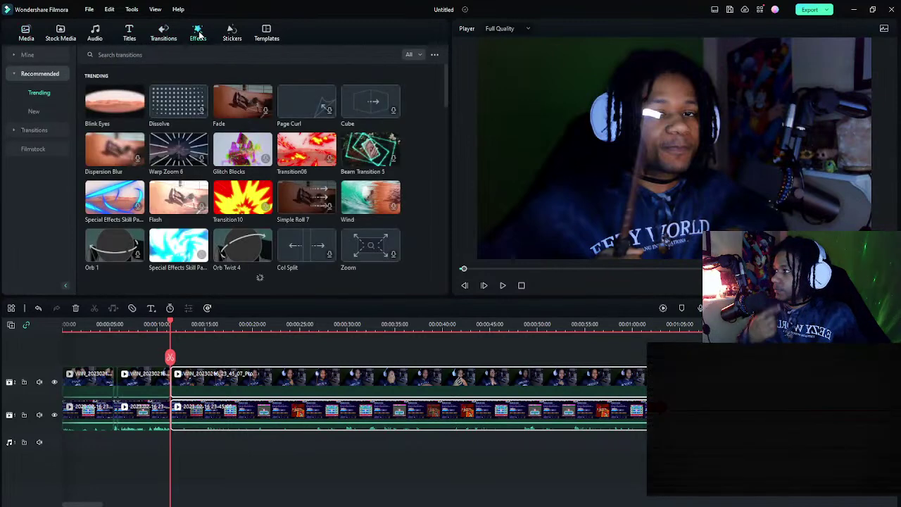
pyautogui.click(198, 33)
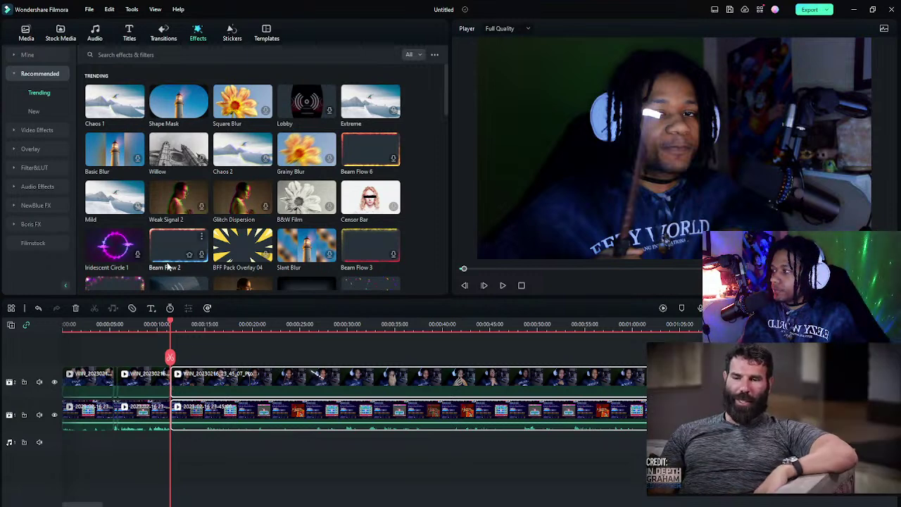
pyautogui.moveTo(118, 125); pyautogui.dragTo(121, 393)
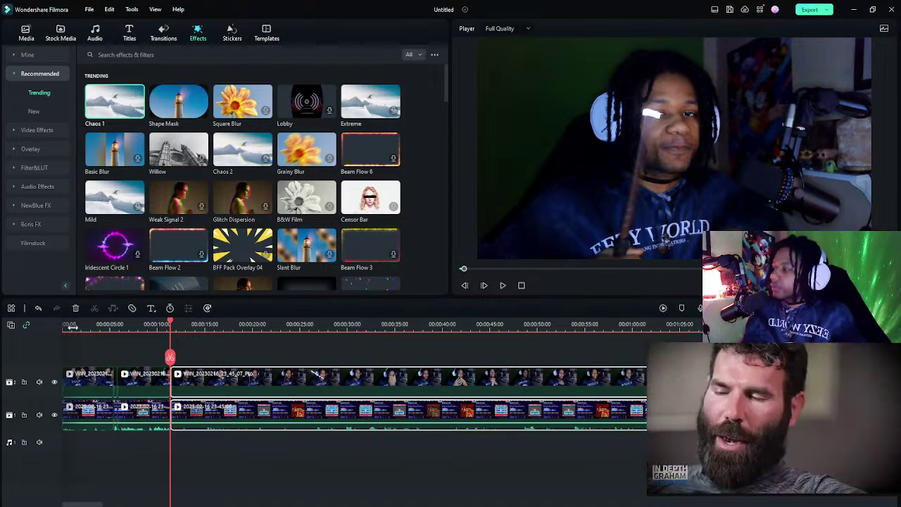
# - Try several color presets on the short webcam segment, apply Boost Color, check the Chaos 1 settings and confirm
pyautogui.click(116, 375)
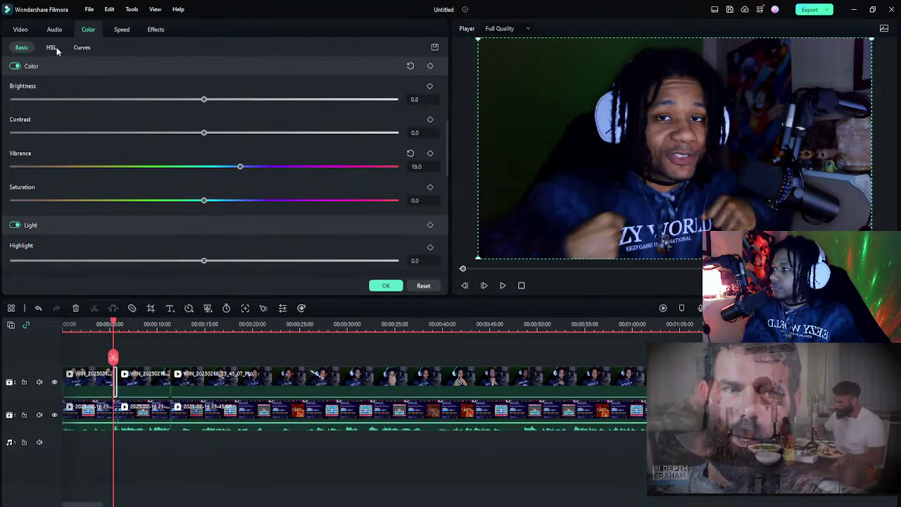
pyautogui.scroll(5, 58, 96)
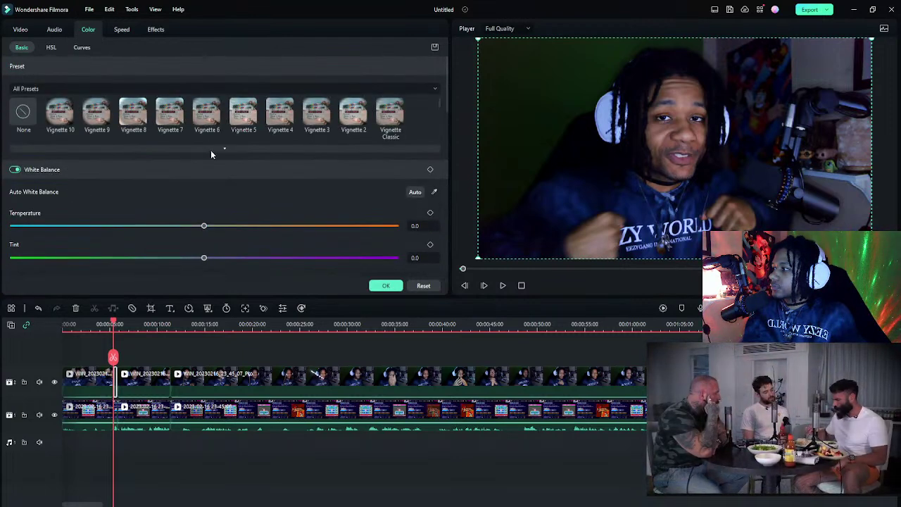
pyautogui.click(211, 149)
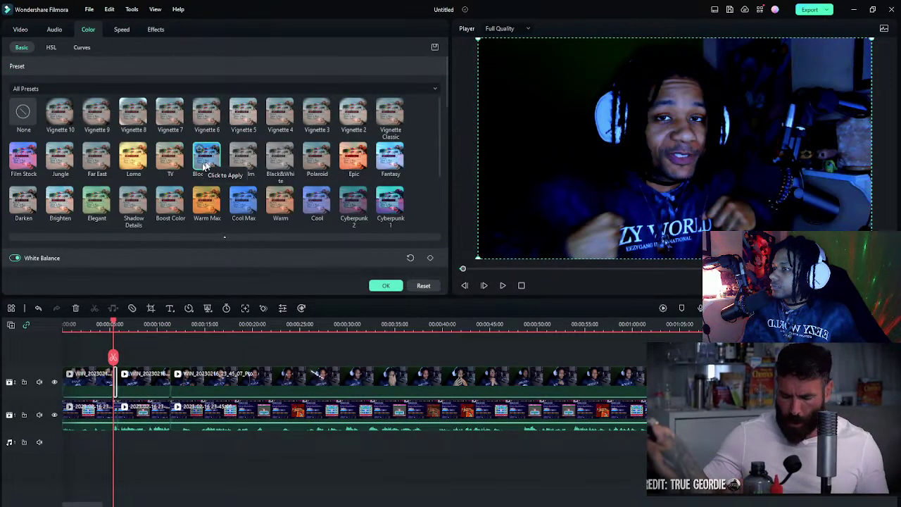
pyautogui.click(316, 112)
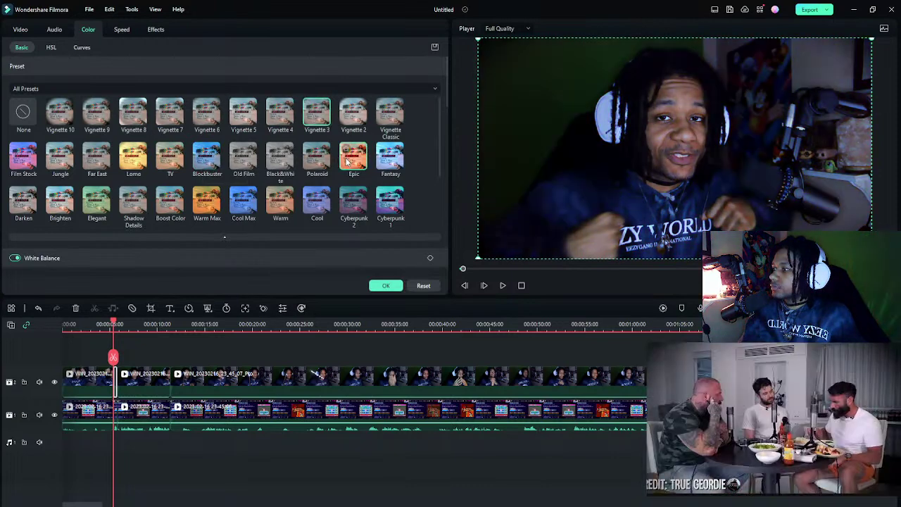
pyautogui.click(390, 158)
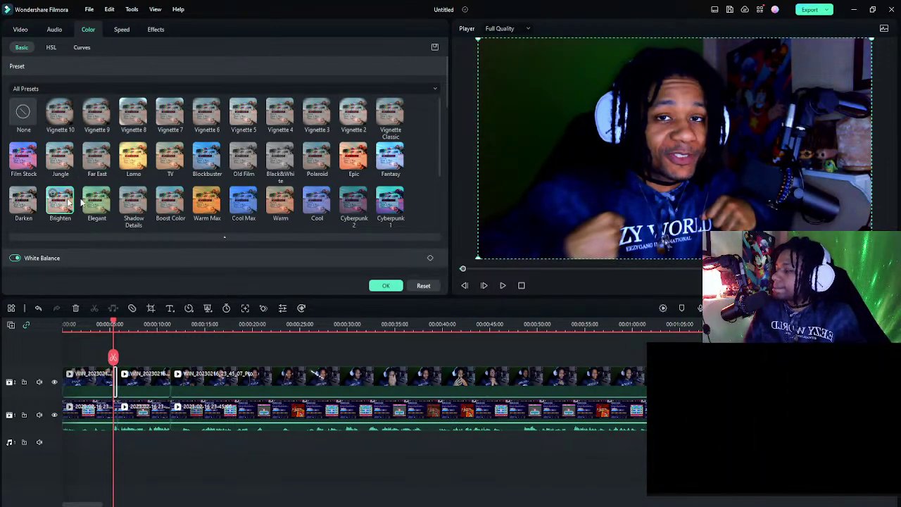
pyautogui.scroll(-2, 242, 194)
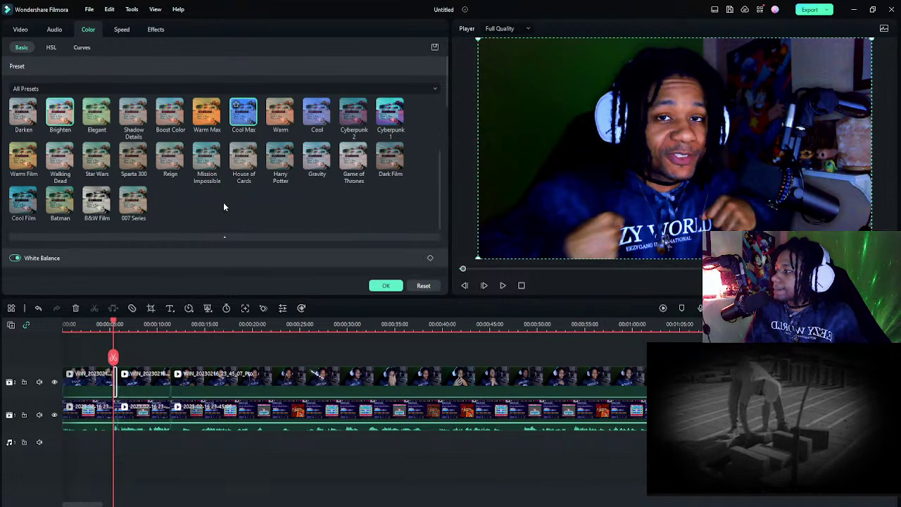
pyautogui.scroll(2, 223, 203)
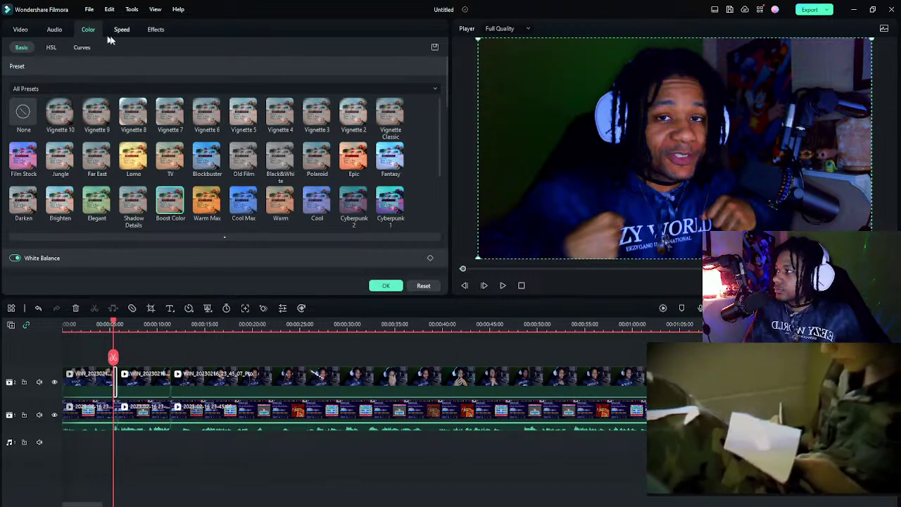
pyautogui.click(21, 29)
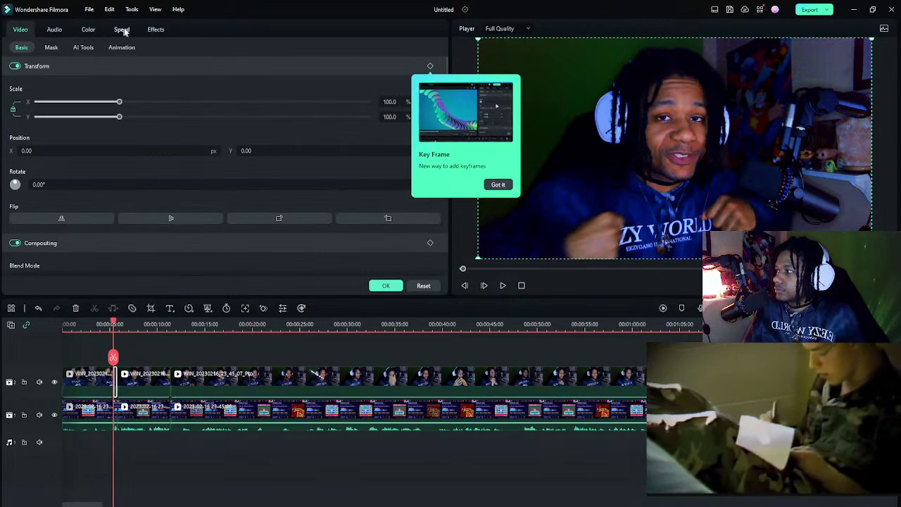
pyautogui.click(156, 29)
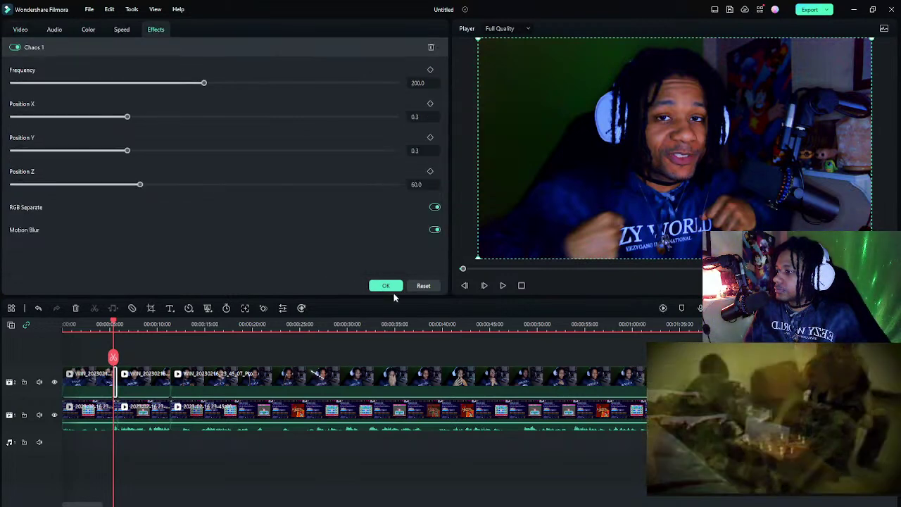
pyautogui.click(387, 286)
# - Apply the Glow effect from the favorites to the short webcam segment and the webcam segment right after it
pyautogui.scroll(-2, 270, 195)
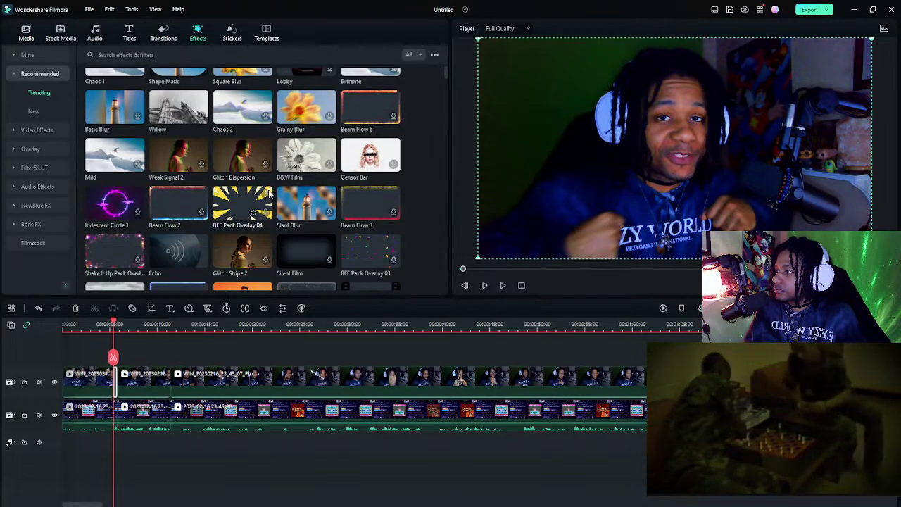
pyautogui.scroll(-2, 269, 195)
pyautogui.scroll(4, 130, 146)
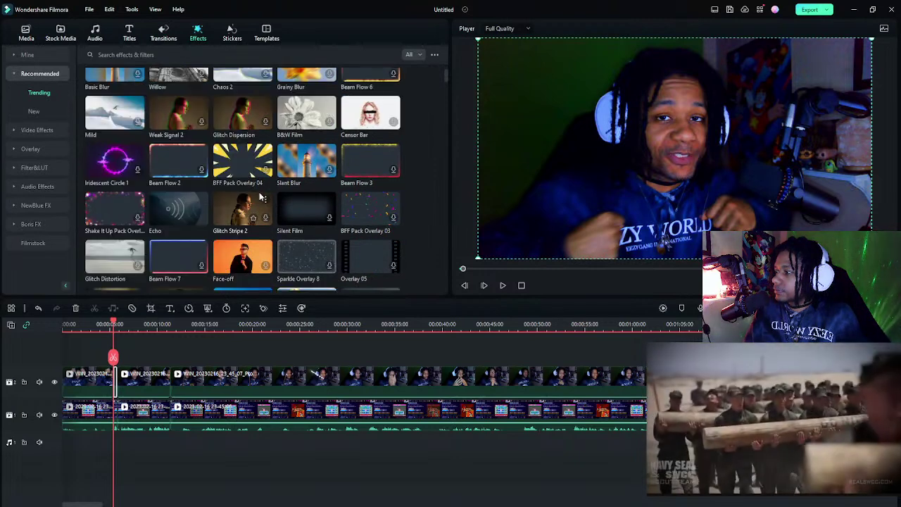
pyautogui.click(31, 55)
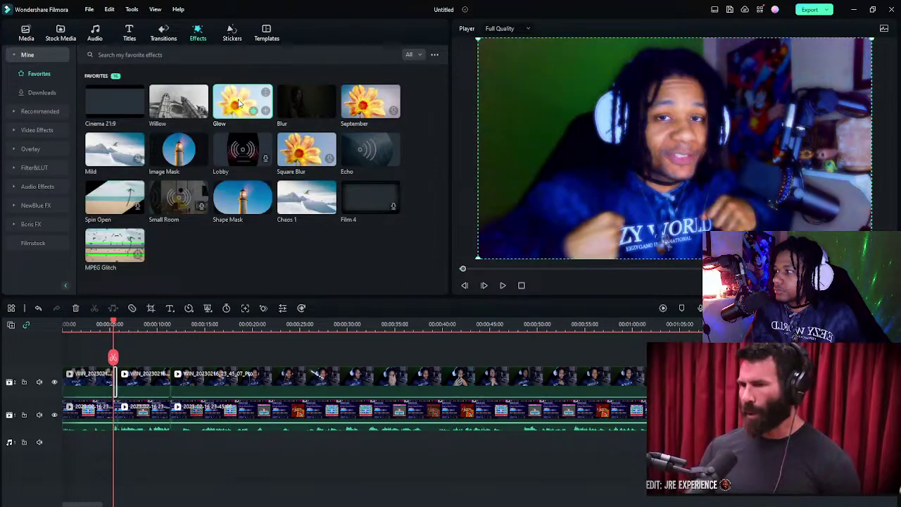
pyautogui.moveTo(239, 103); pyautogui.dragTo(142, 379)
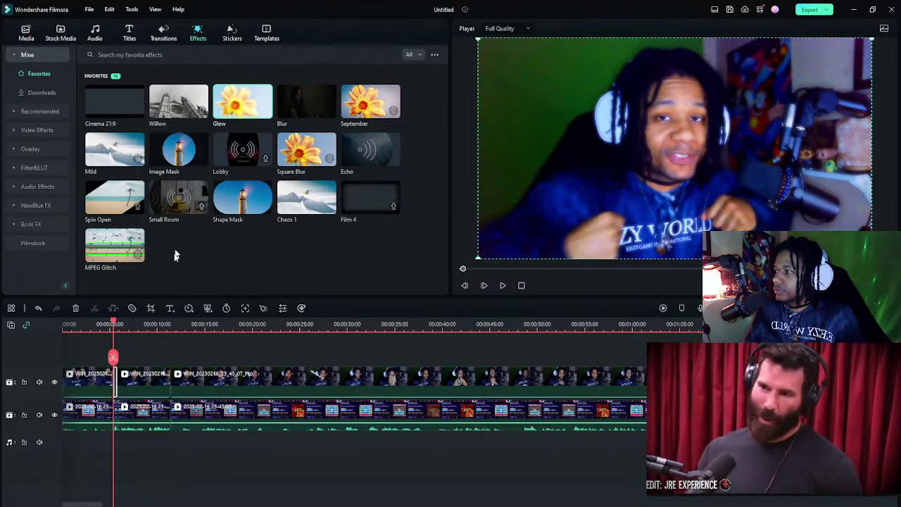
# - Set the Glow effect on the short webcam segment to Radius 3 and Opacity 80
pyautogui.doubleClick(116, 377)
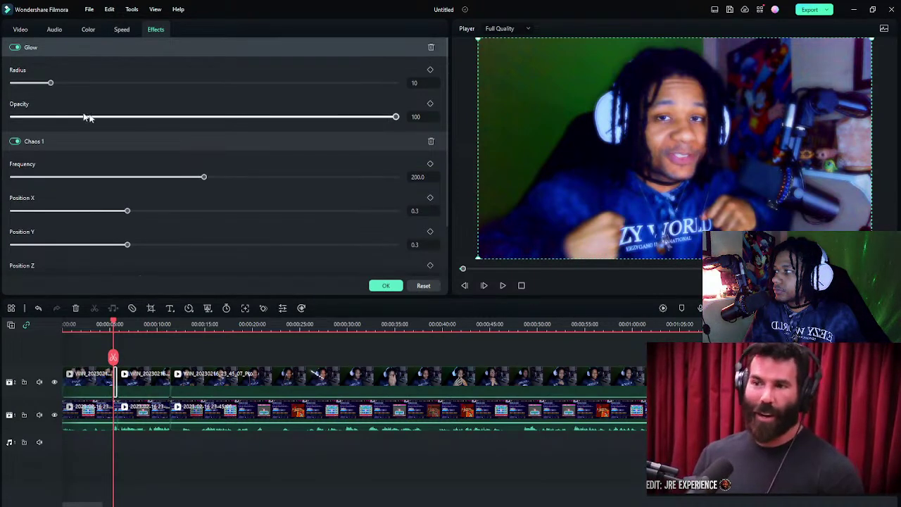
pyautogui.moveTo(50, 83); pyautogui.dragTo(23, 87)
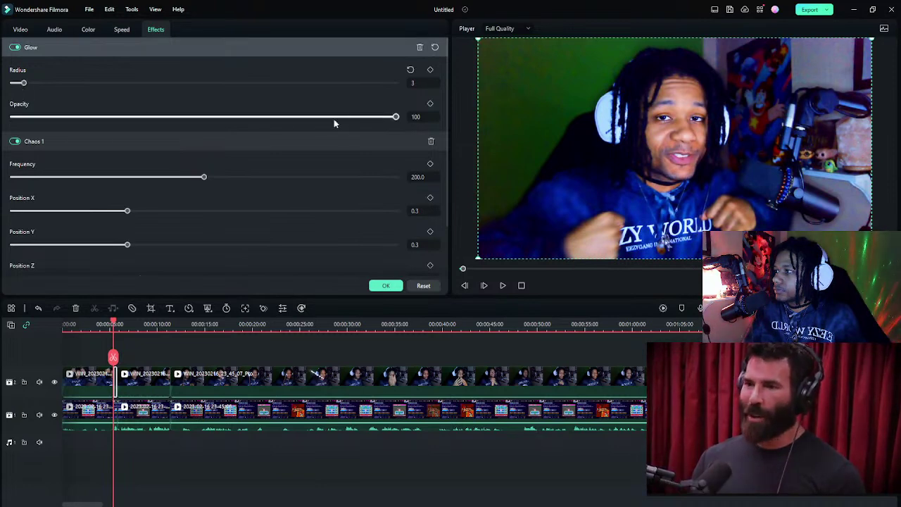
pyautogui.moveTo(332, 118)
pyautogui.mouseDown()
pyautogui.moveTo(273, 117)
pyautogui.moveTo(320, 117)
pyautogui.mouseUp()
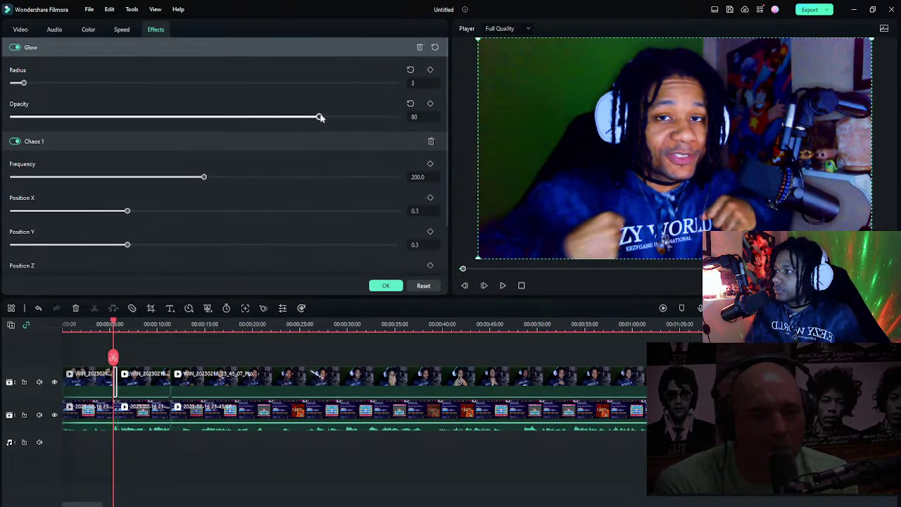
# - Set the Glow effect on the webcam segment right after the short one to Radius 5 and Opacity 39
pyautogui.click(139, 388)
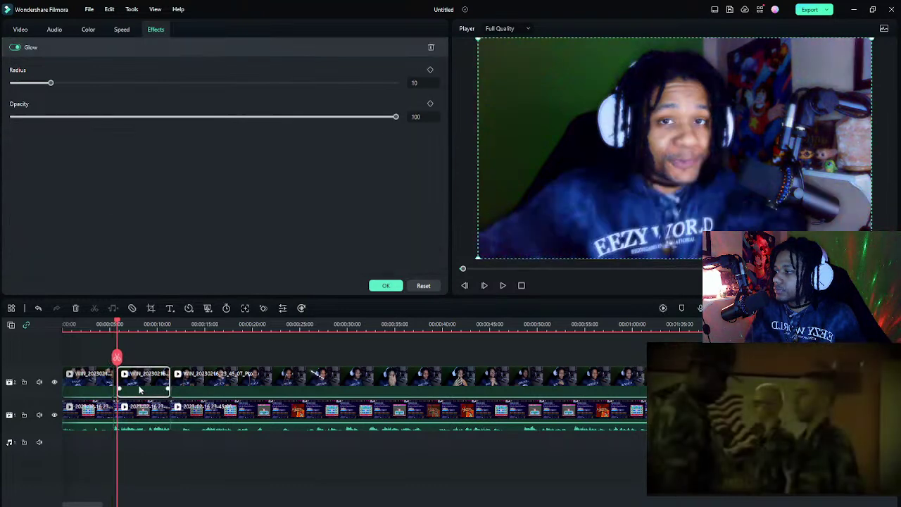
pyautogui.moveTo(54, 86); pyautogui.dragTo(33, 85)
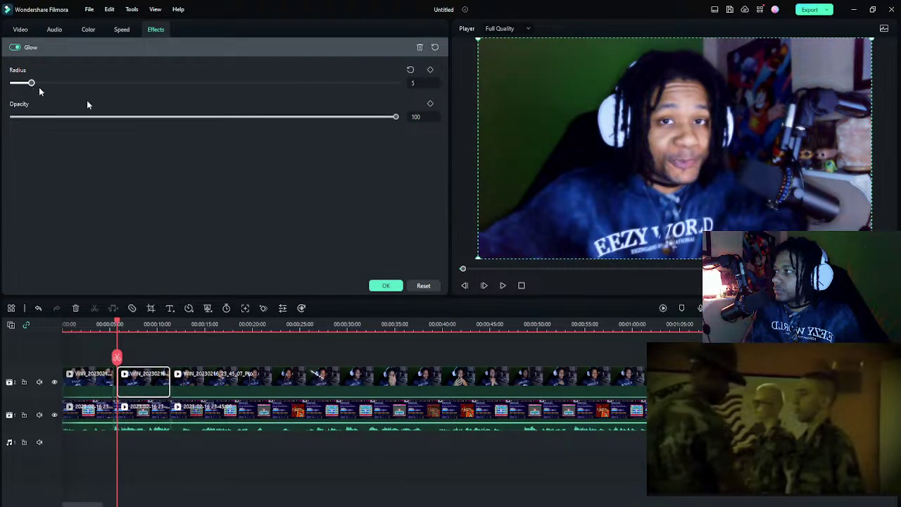
pyautogui.moveTo(180, 120); pyautogui.dragTo(163, 120)
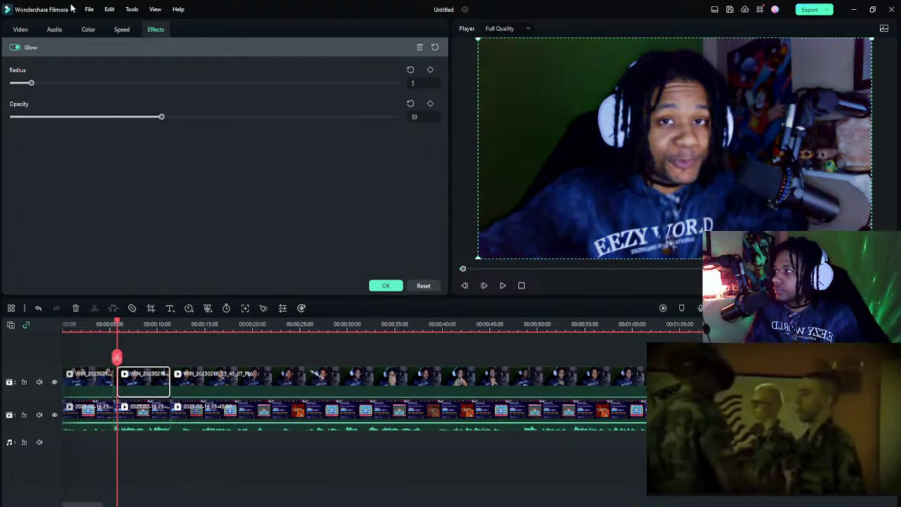
# - Compare no color preset with Boost Color on the same webcam segment and apply Boost Color
pyautogui.click(88, 29)
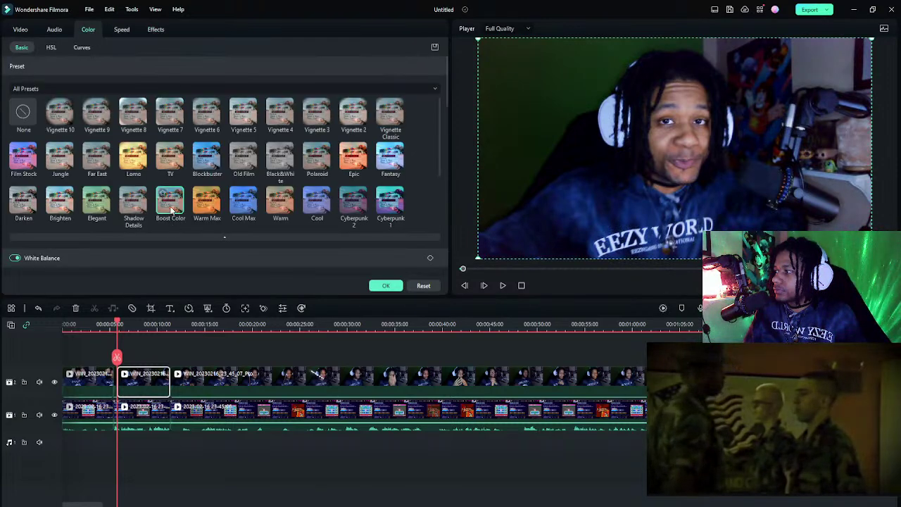
pyautogui.click(24, 113)
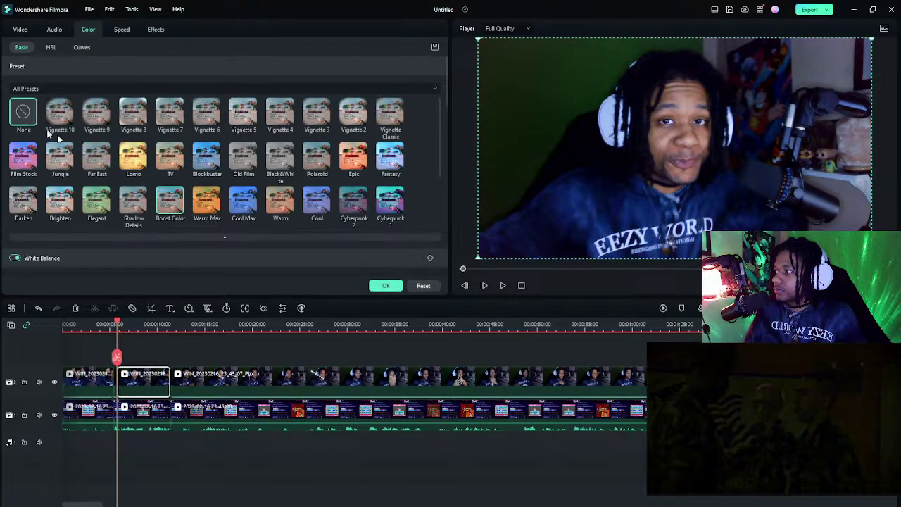
pyautogui.click(169, 204)
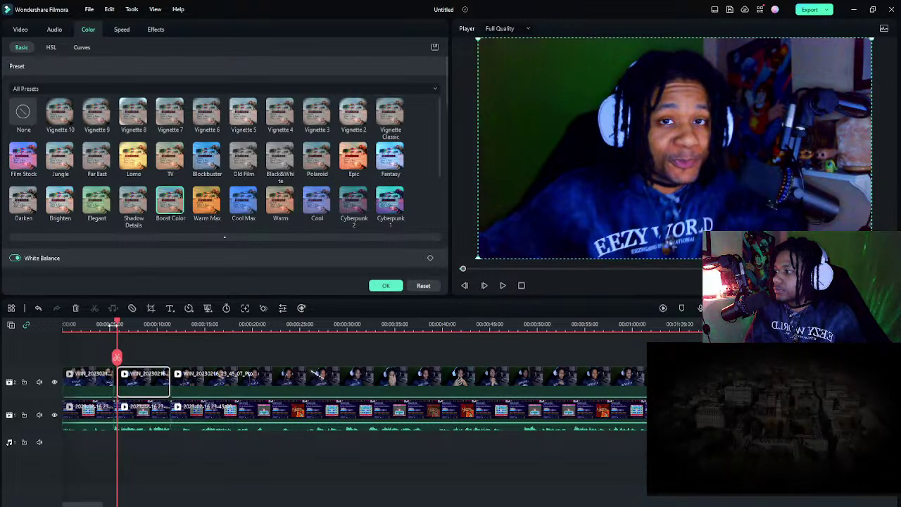
# - Play across the cut into the Boost Color segment twice, check its color and Glow settings, and confirm them
pyautogui.click(111, 325)
pyautogui.press('space')
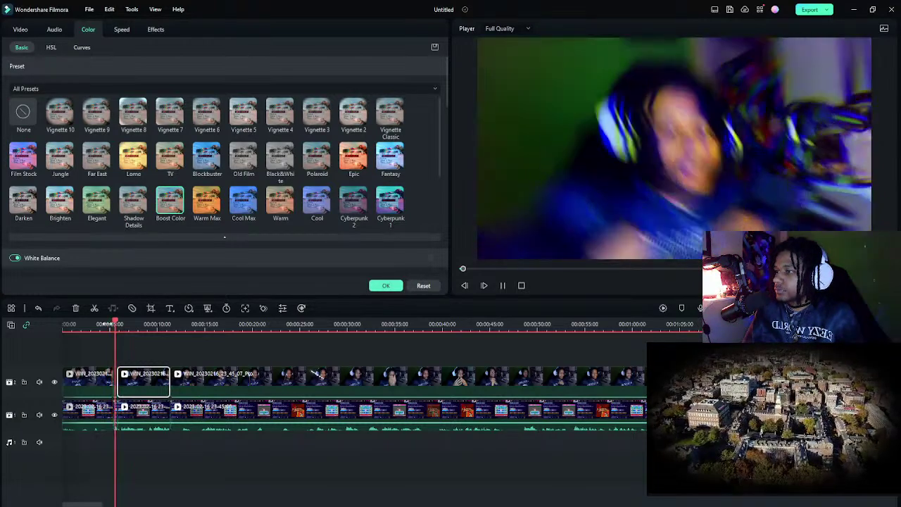
pyautogui.press('space')
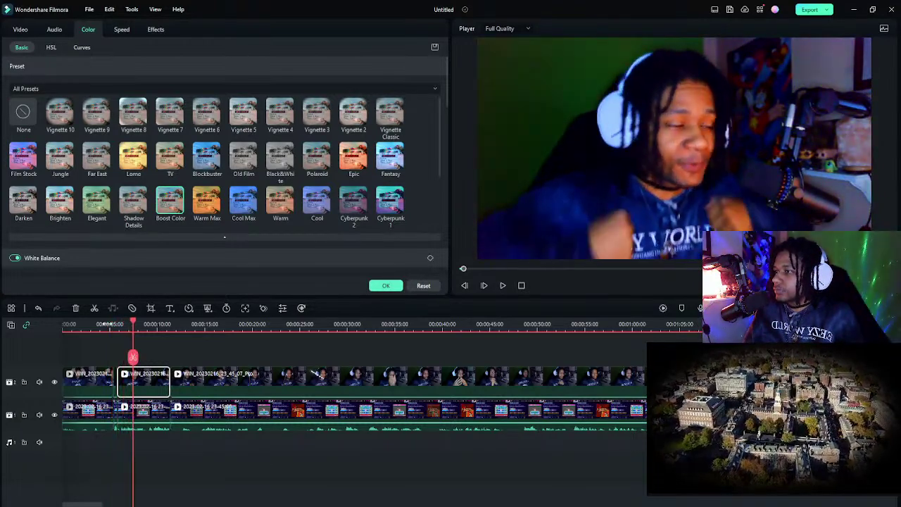
pyautogui.click(103, 327)
pyautogui.press('space')
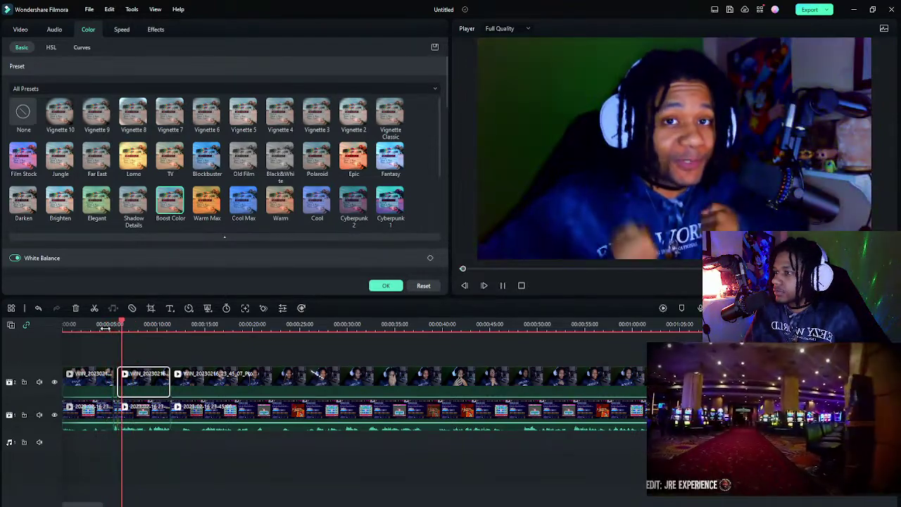
pyautogui.press('space')
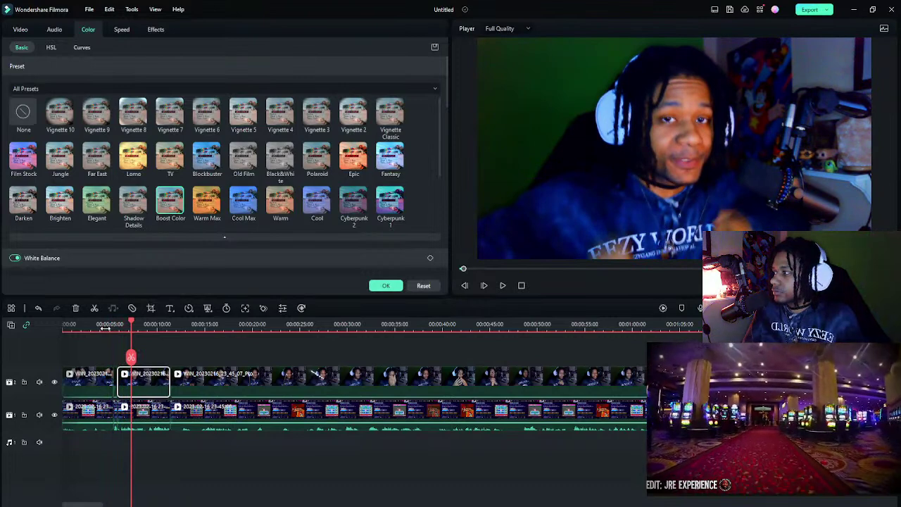
pyautogui.scroll(-3, 173, 149)
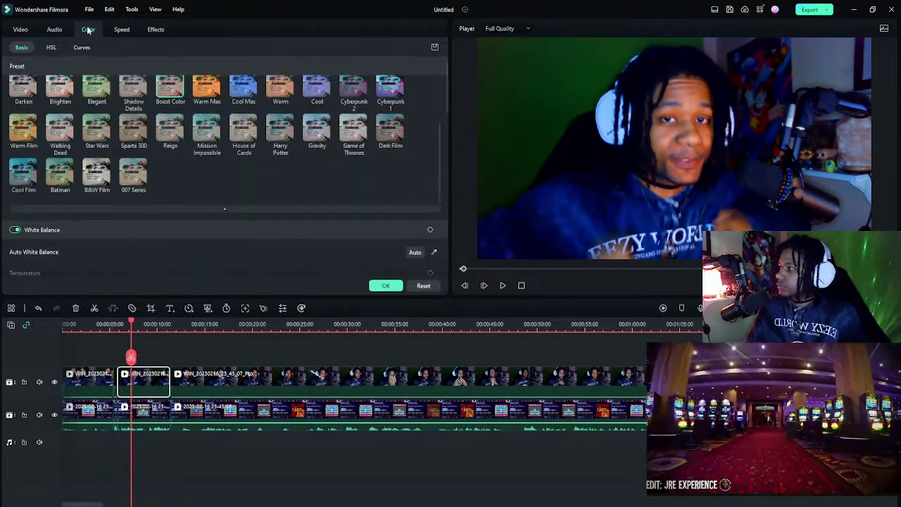
pyautogui.click(155, 30)
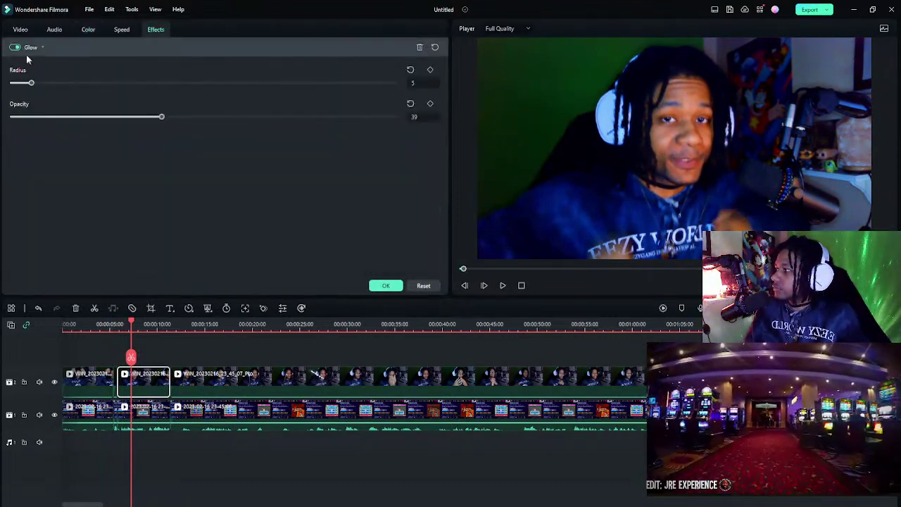
pyautogui.click(386, 285)
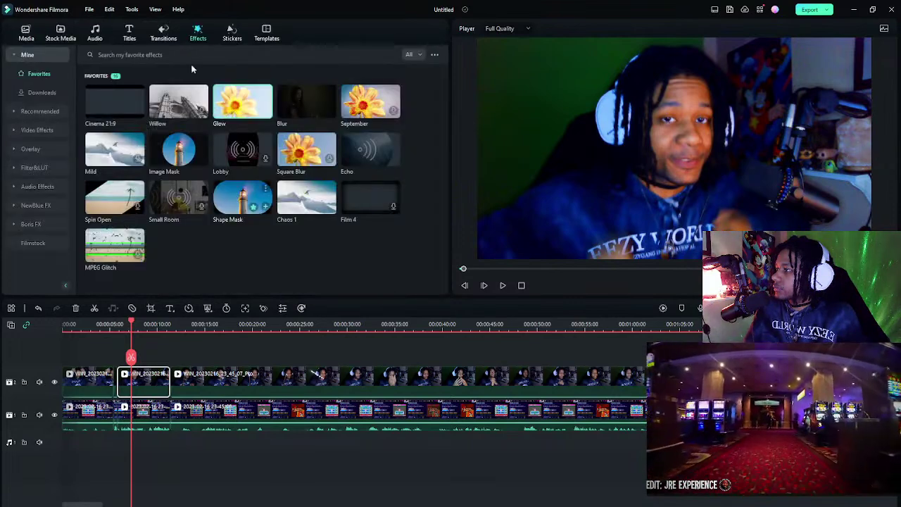
# - Set the Vibrance of the webcam segment after the short one to 31 in its basic color settings
pyautogui.doubleClick(154, 391)
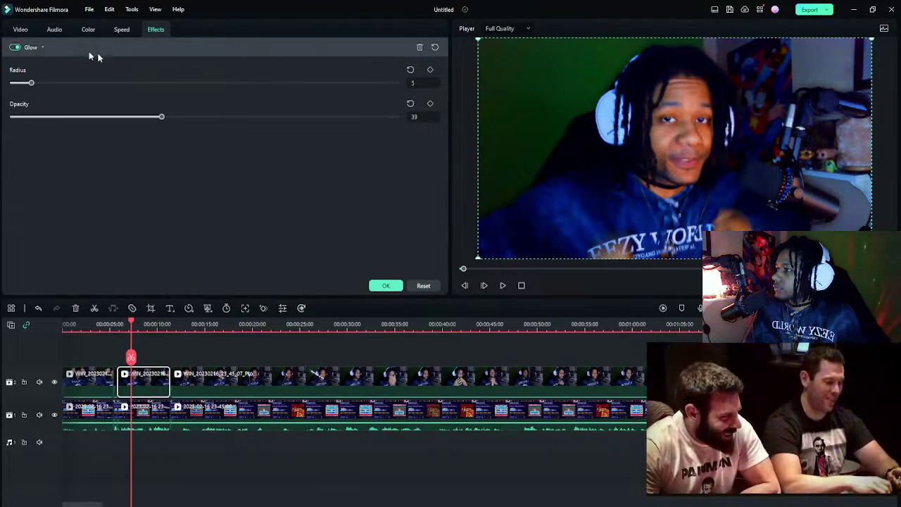
pyautogui.click(89, 30)
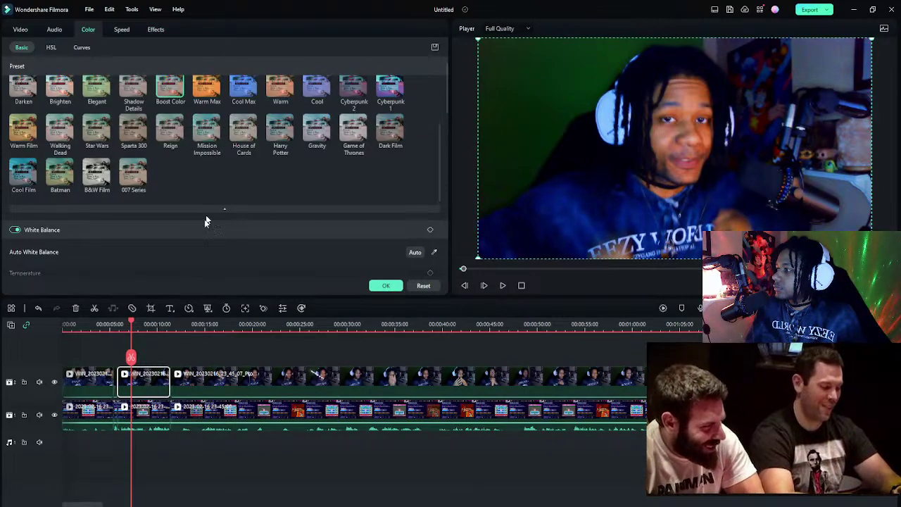
pyautogui.scroll(-3, 204, 219)
pyautogui.scroll(-3, 329, 252)
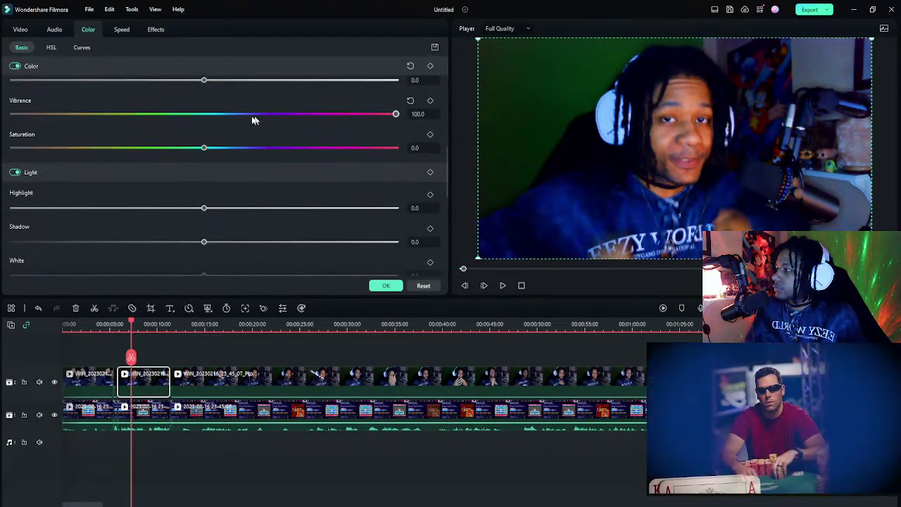
pyautogui.click(204, 117)
pyautogui.moveTo(202, 117); pyautogui.dragTo(263, 113)
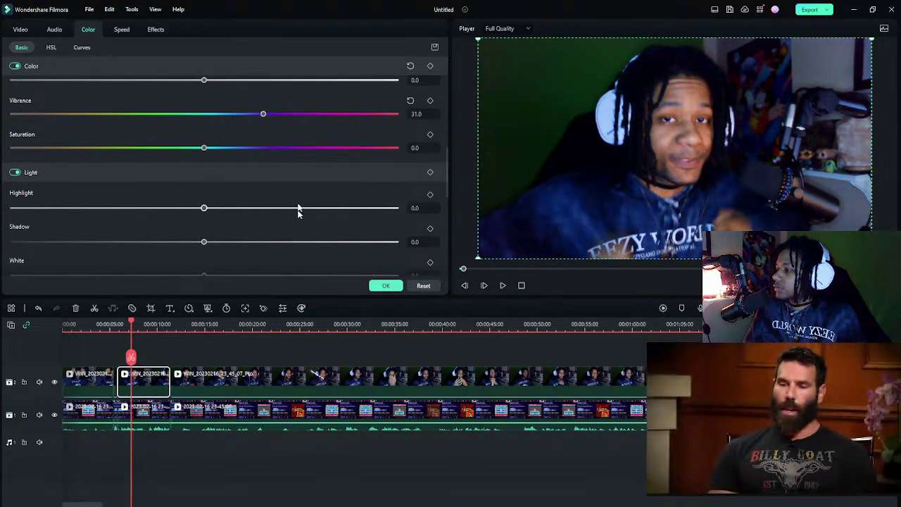
# - Play the webcam segment from just before the cut to review its adjusted vibrance
pyautogui.click(111, 328)
pyautogui.press('space')
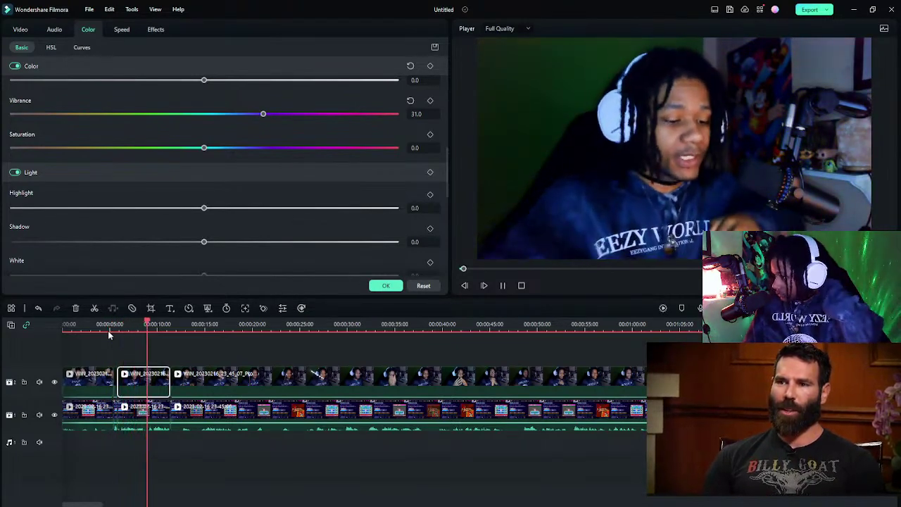
pyautogui.press('space')
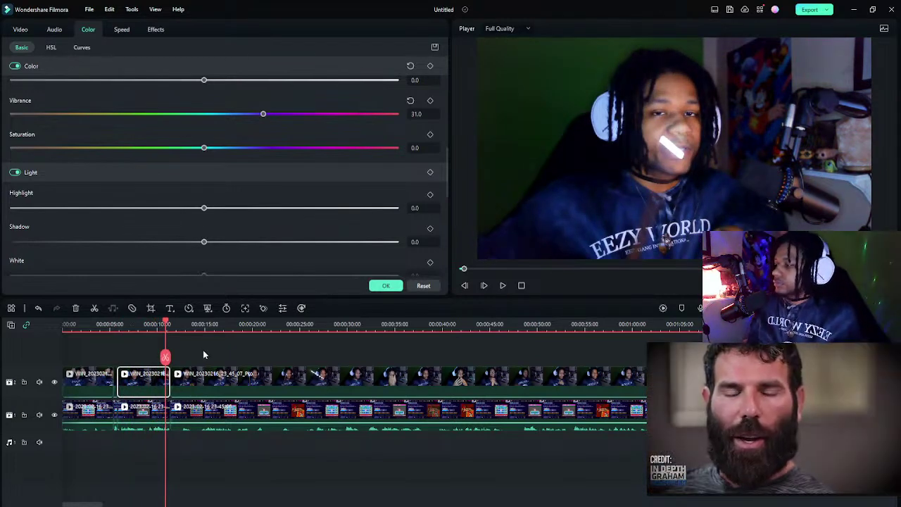
# - Find the spot just after the third cut and split both video tracks at about 12.7 seconds
pyautogui.press('space')
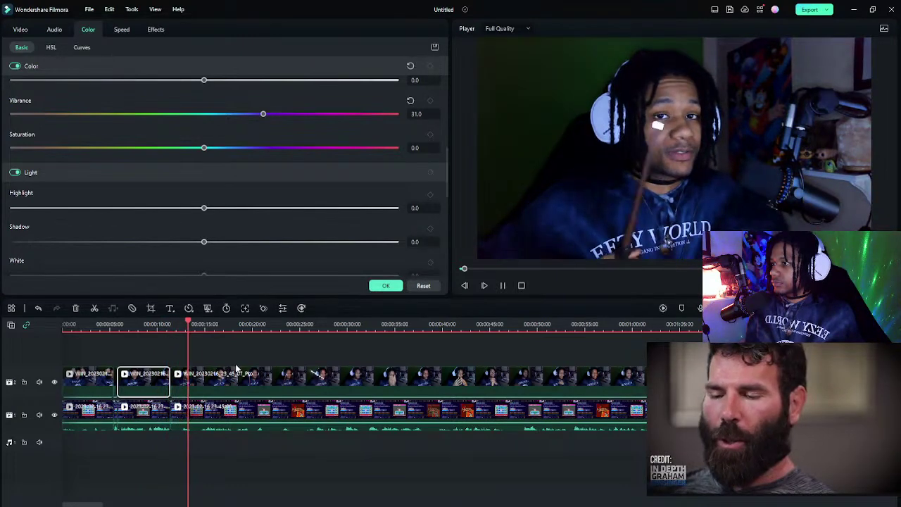
pyautogui.click(185, 330)
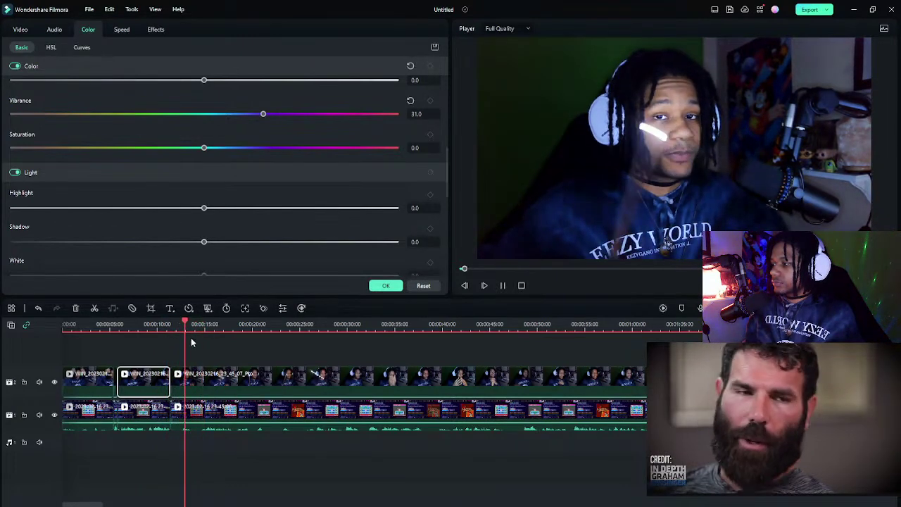
pyautogui.click(180, 340)
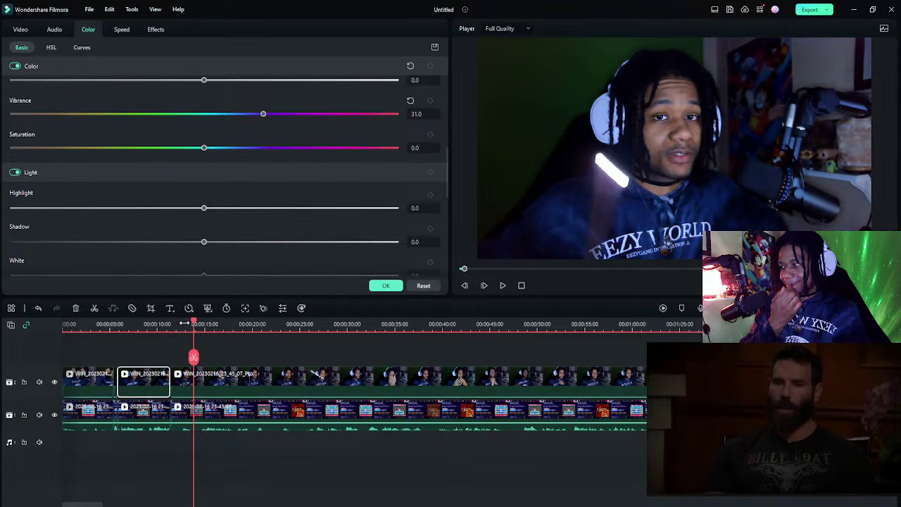
pyautogui.click(182, 323)
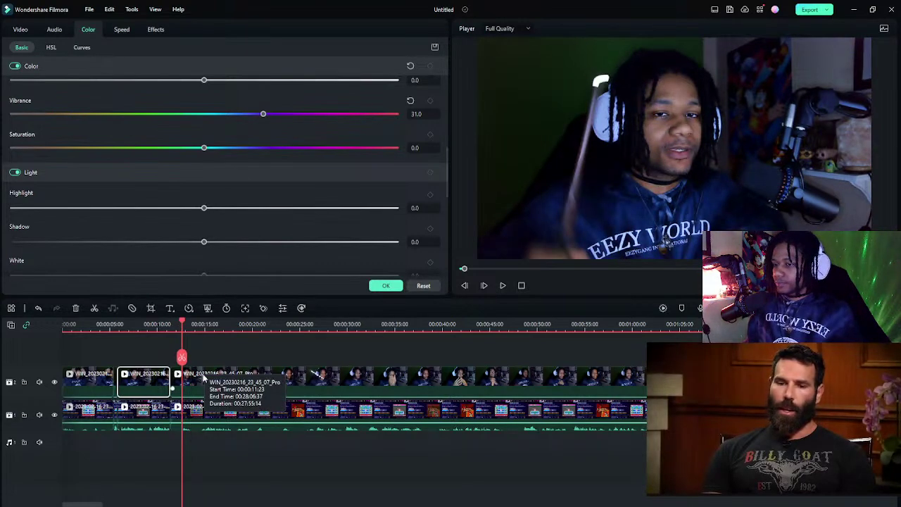
pyautogui.click(225, 340)
pyautogui.hotkey('ctrl', 'b')
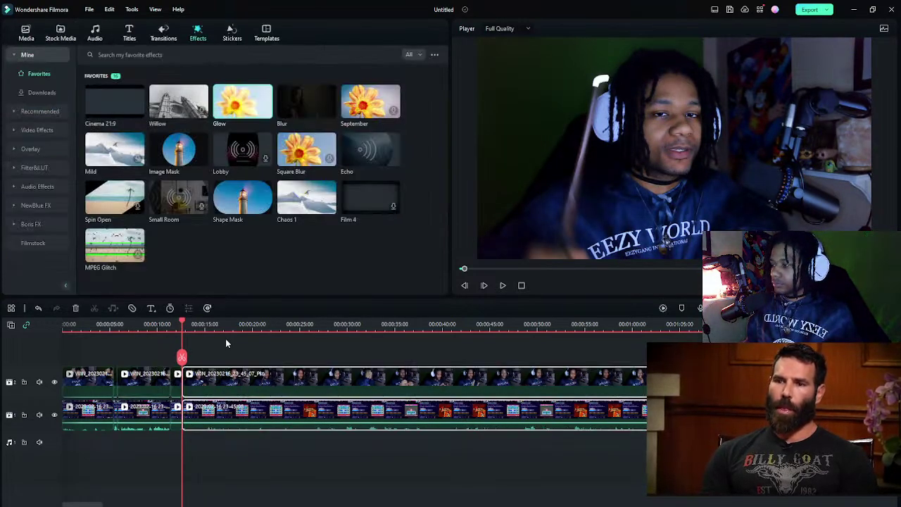
# - Play on from the new cut and split both video tracks again at about 18 seconds
pyautogui.press('space')
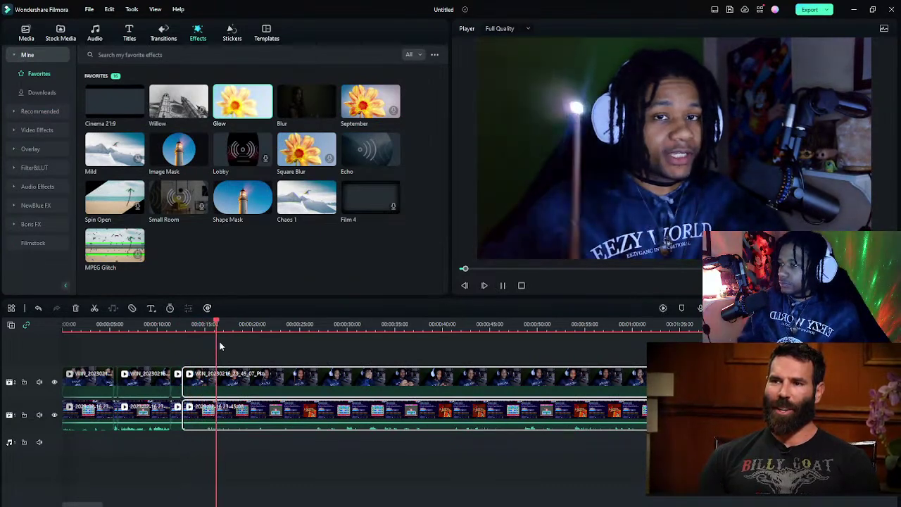
pyautogui.press('space')
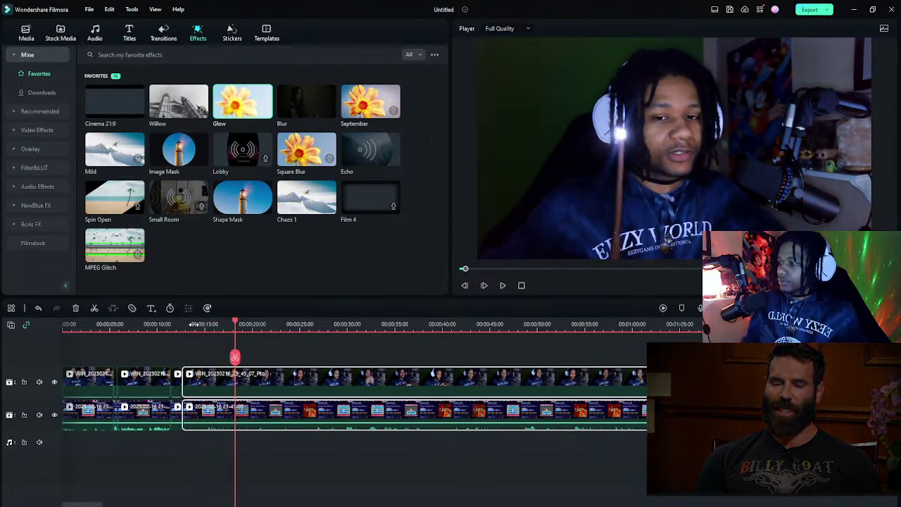
pyautogui.hotkey('ctrl', 'b')
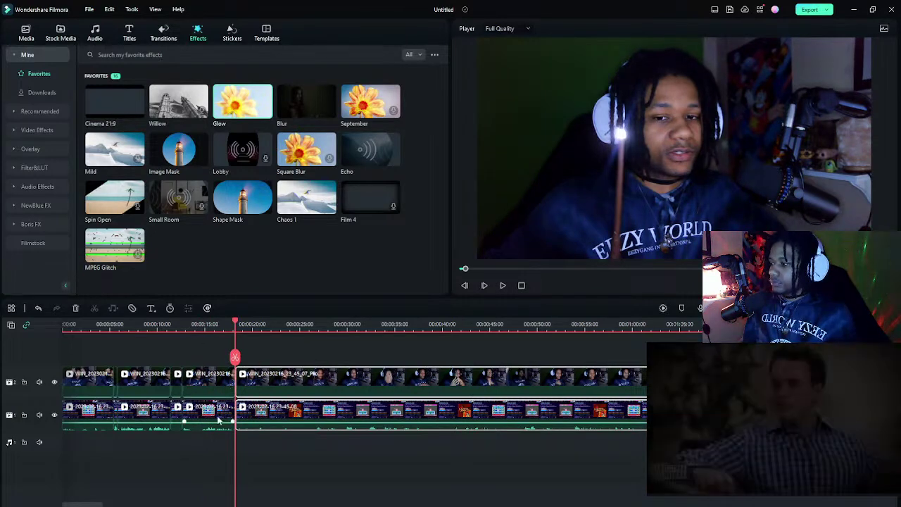
# - Set the opacity of the screen-recording segment between the two newest cuts to 0%
pyautogui.doubleClick(209, 412)
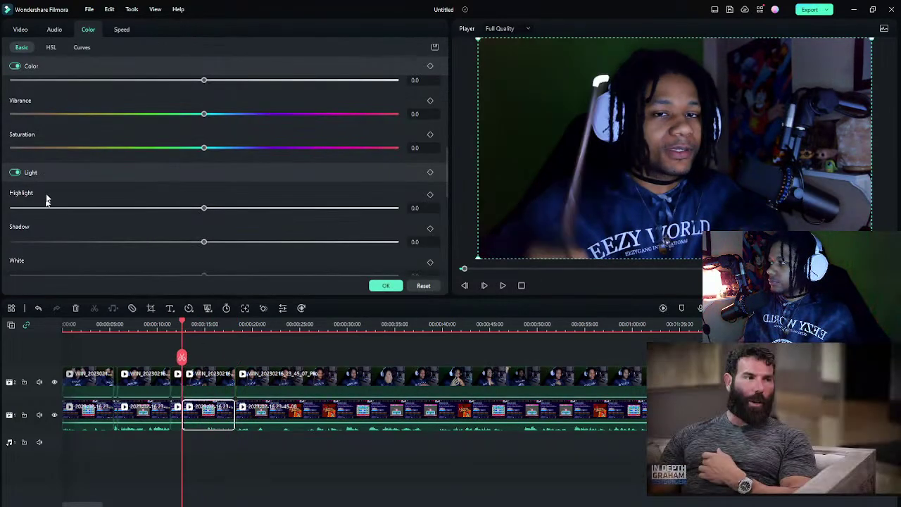
pyautogui.click(20, 29)
pyautogui.scroll(-5, 157, 199)
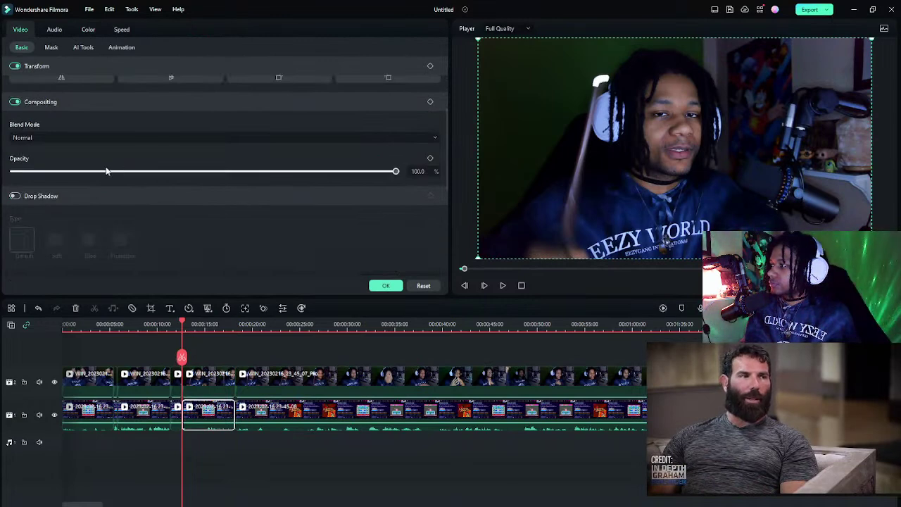
pyautogui.moveTo(126, 171); pyautogui.dragTo(2, 180)
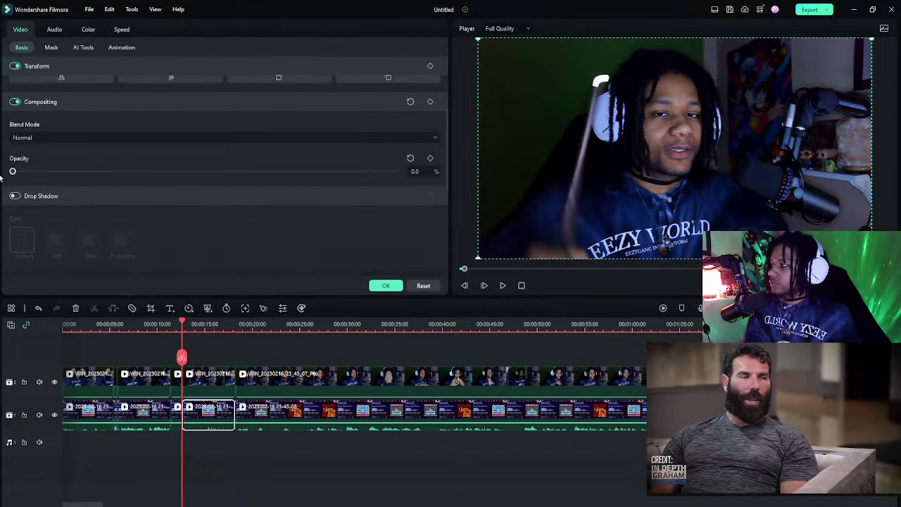
# - Shrink the webcam segment between the two newest cuts, center it horizontally in the upper half of the frame, and confirm
pyautogui.click(214, 383)
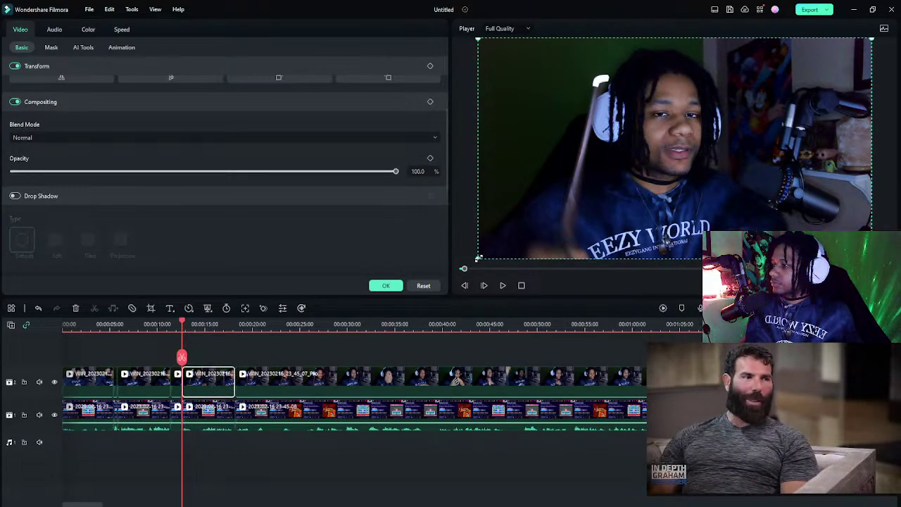
pyautogui.moveTo(478, 258); pyautogui.dragTo(633, 171)
pyautogui.moveTo(753, 129); pyautogui.dragTo(683, 170)
pyautogui.moveTo(556, 215); pyautogui.dragTo(631, 171)
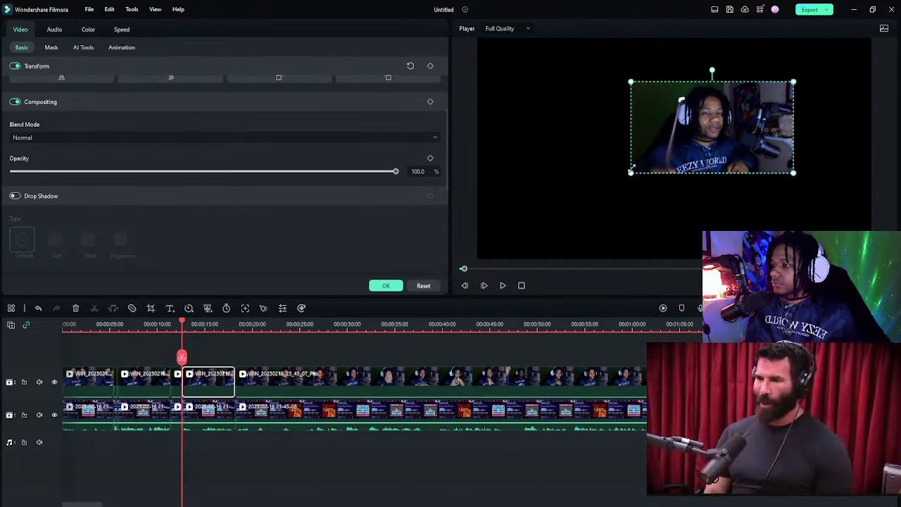
pyautogui.moveTo(690, 152); pyautogui.dragTo(666, 137)
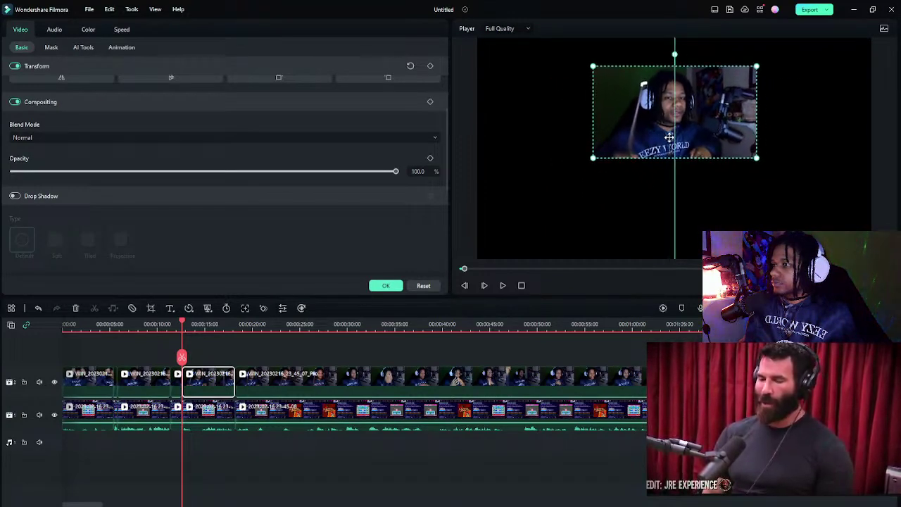
pyautogui.click(385, 285)
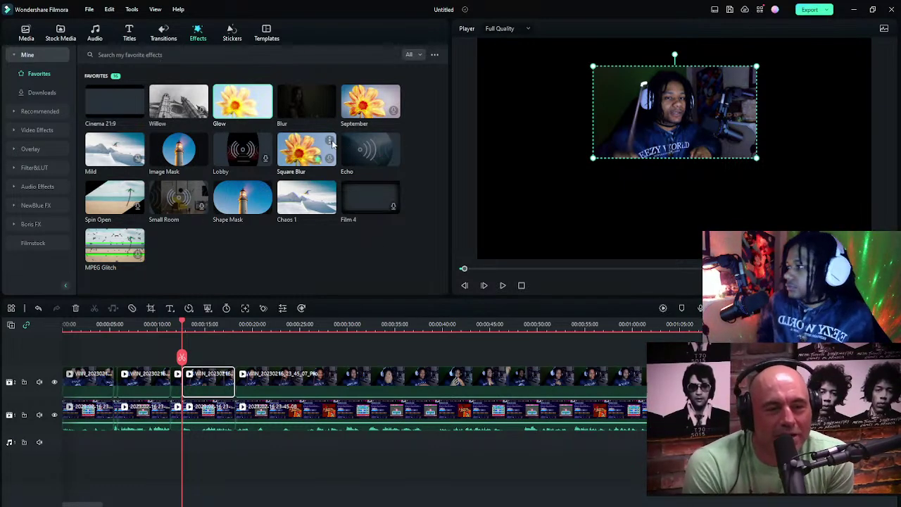
# - Apply the favorite Mild effect to the shrunken webcam segment
pyautogui.moveTo(117, 160); pyautogui.dragTo(210, 376)
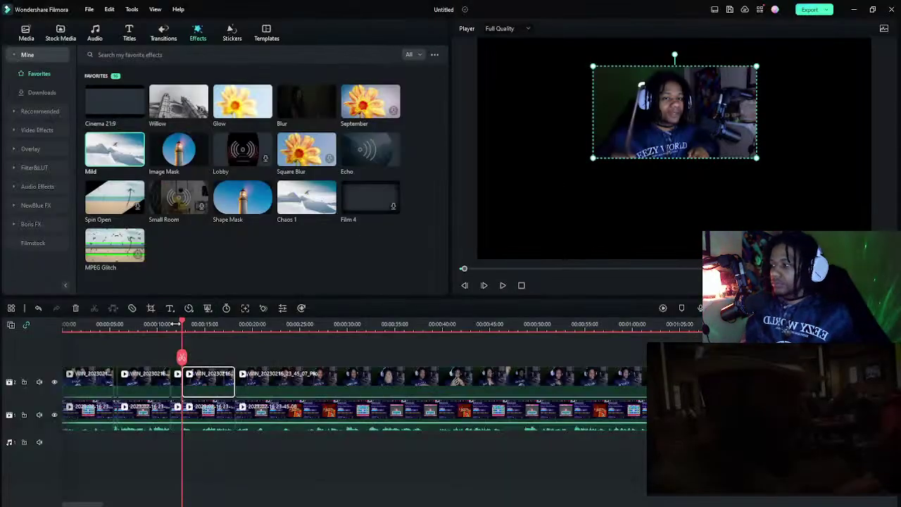
# - Play back the shrunken webcam segment from about 12 seconds, and return the playhead to about 15 seconds
pyautogui.click(176, 324)
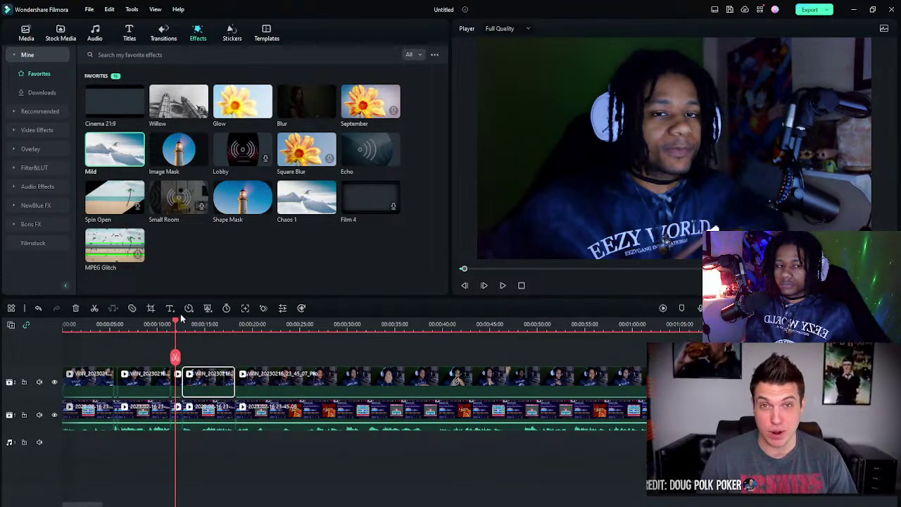
pyautogui.press('space')
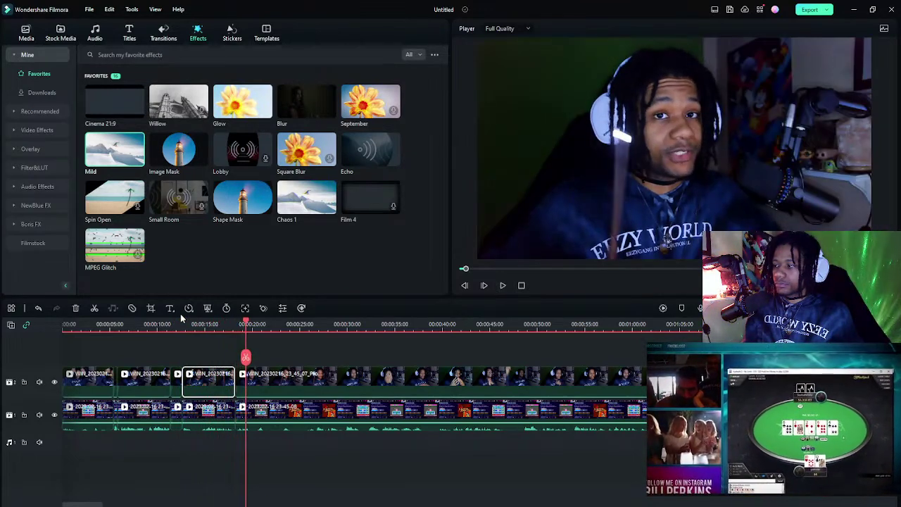
pyautogui.click(203, 325)
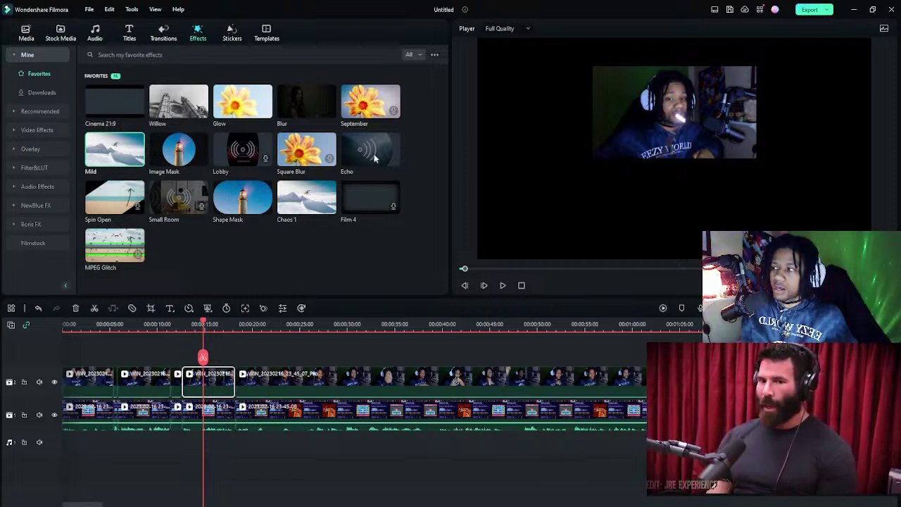
# - Import the recent Harry Potter cartoon image whose file name begins with png-transparent-professor into the project media
pyautogui.click(26, 33)
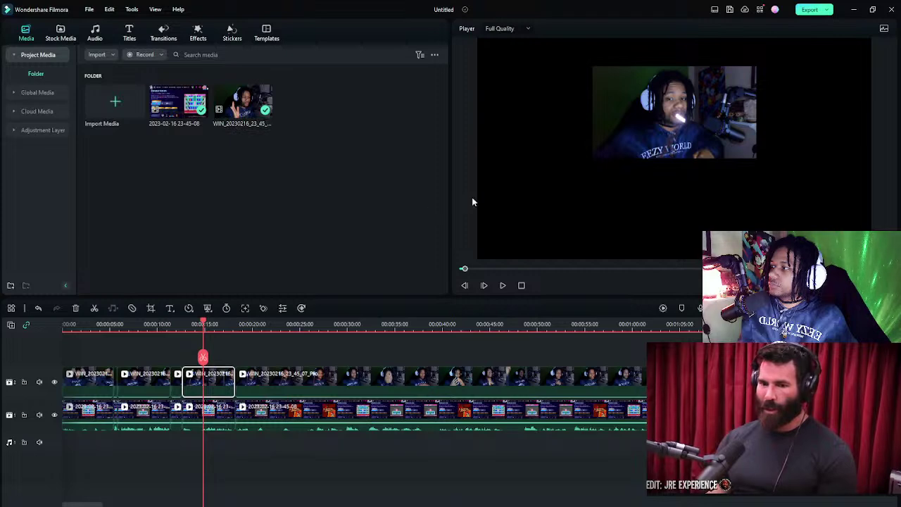
pyautogui.doubleClick(295, 216)
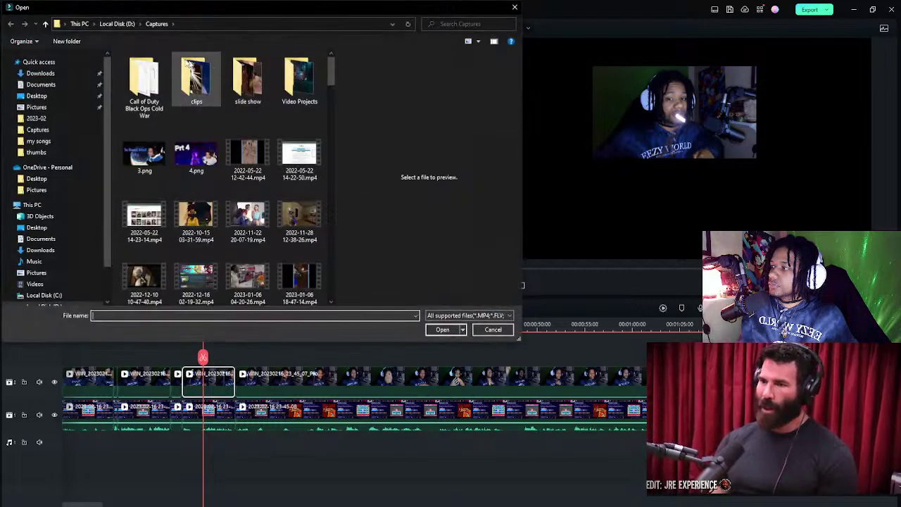
pyautogui.click(53, 62)
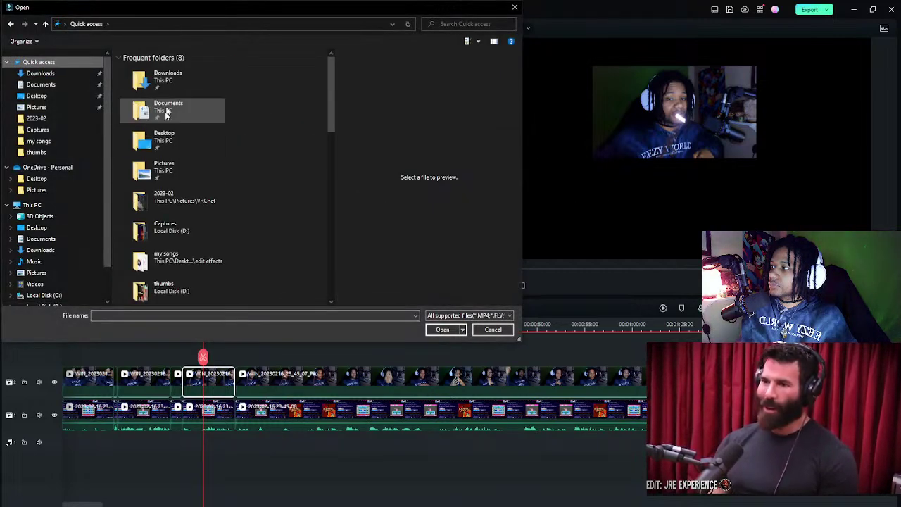
pyautogui.scroll(-2, 181, 261)
pyautogui.scroll(-1, 182, 260)
pyautogui.doubleClick(180, 194)
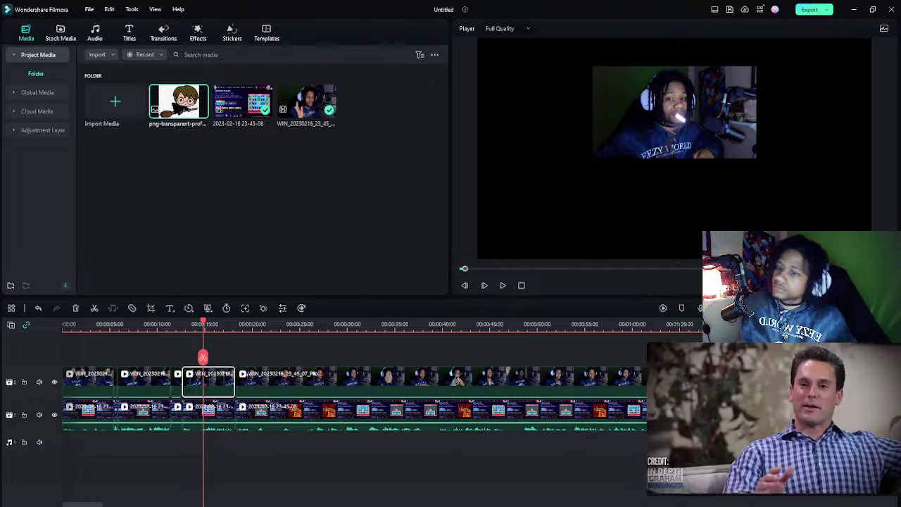
# - Import the recent broom-flying image whose file name begins with png-clipart-harry-potter into the project media
pyautogui.click(178, 209)
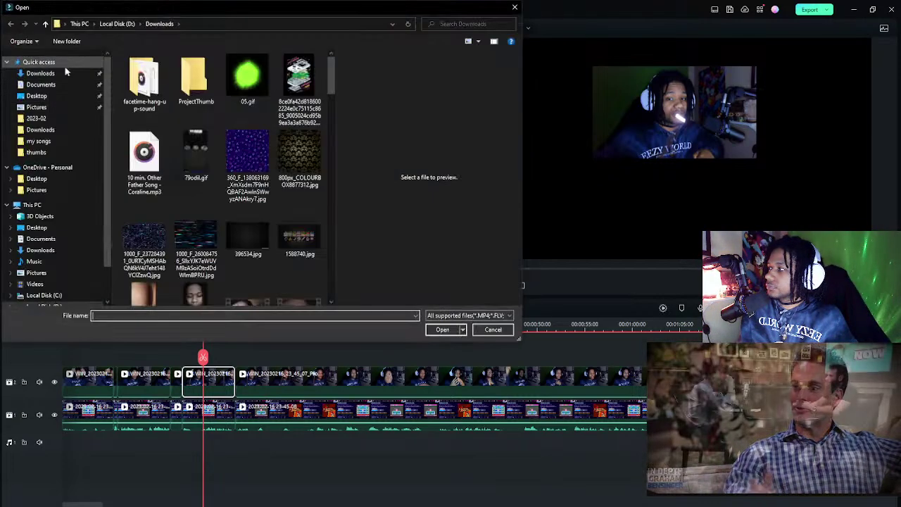
pyautogui.click(65, 64)
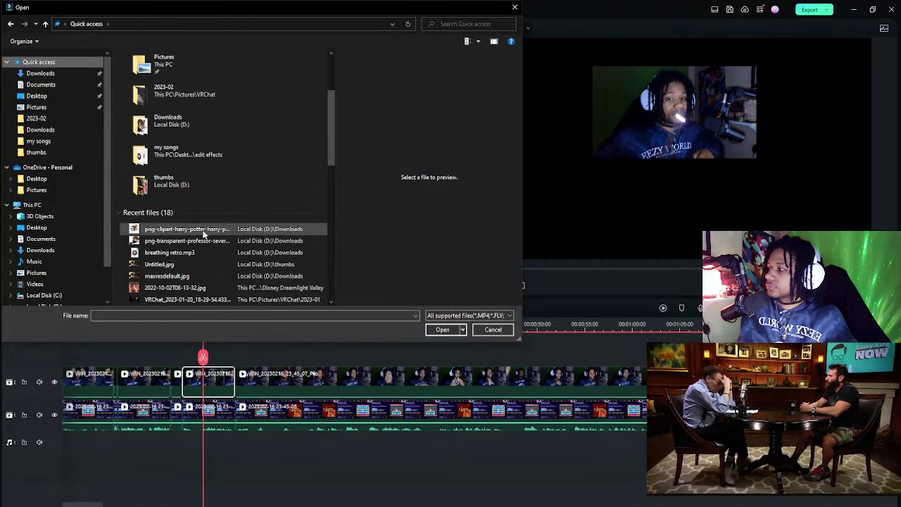
pyautogui.doubleClick(202, 230)
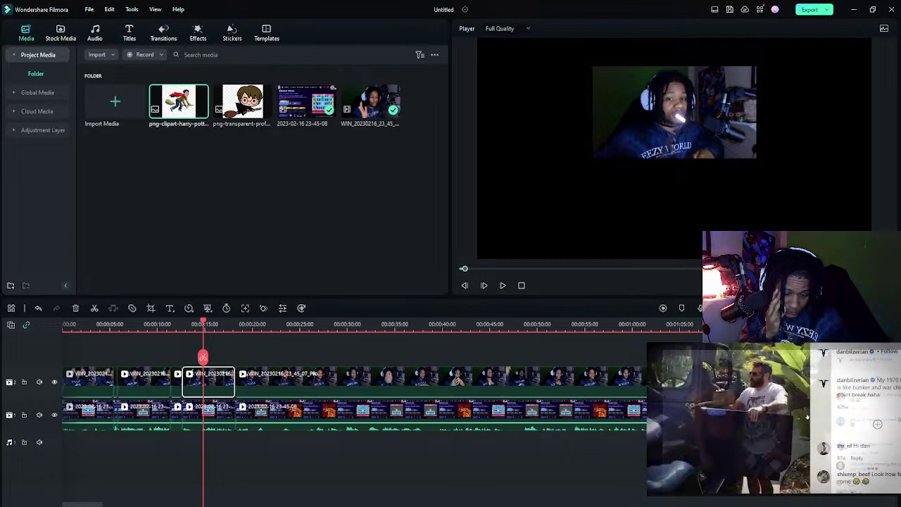
pyautogui.click(175, 183)
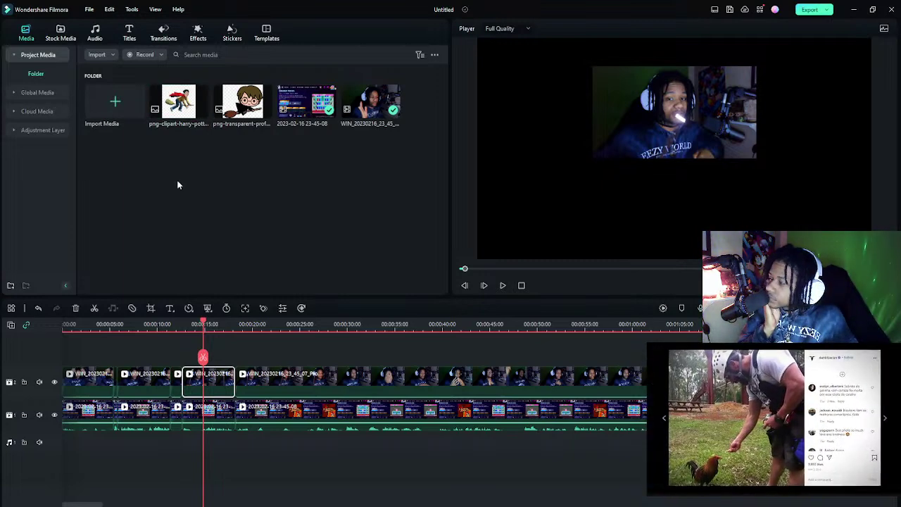
pyautogui.doubleClick(177, 185)
pyautogui.click(68, 62)
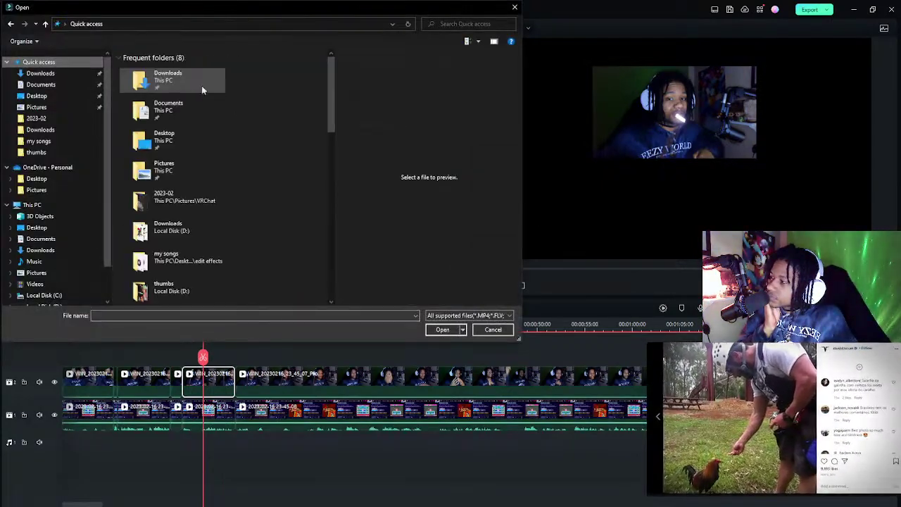
pyautogui.scroll(-1, 253, 247)
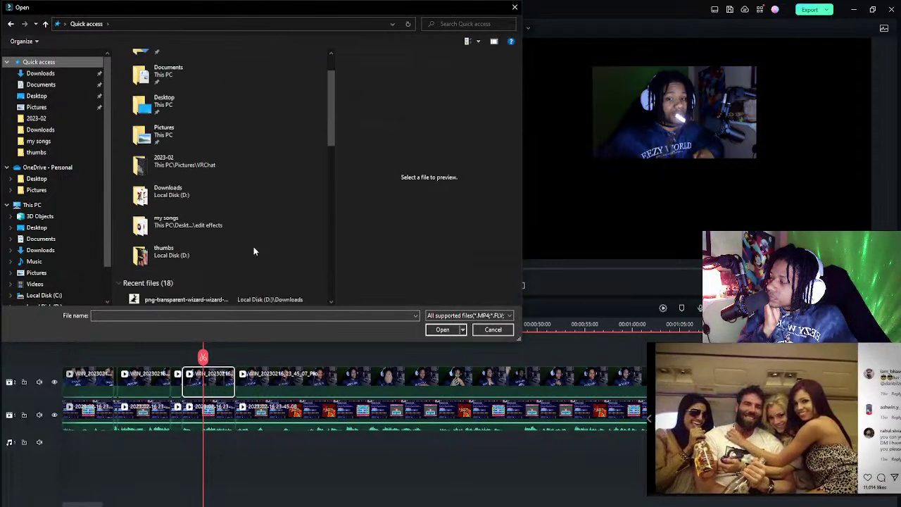
pyautogui.click(513, 8)
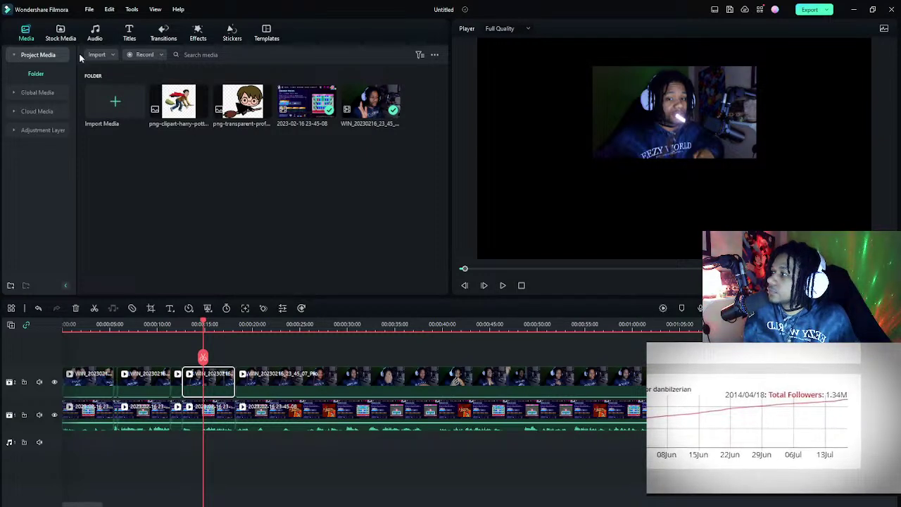
pyautogui.click(115, 105)
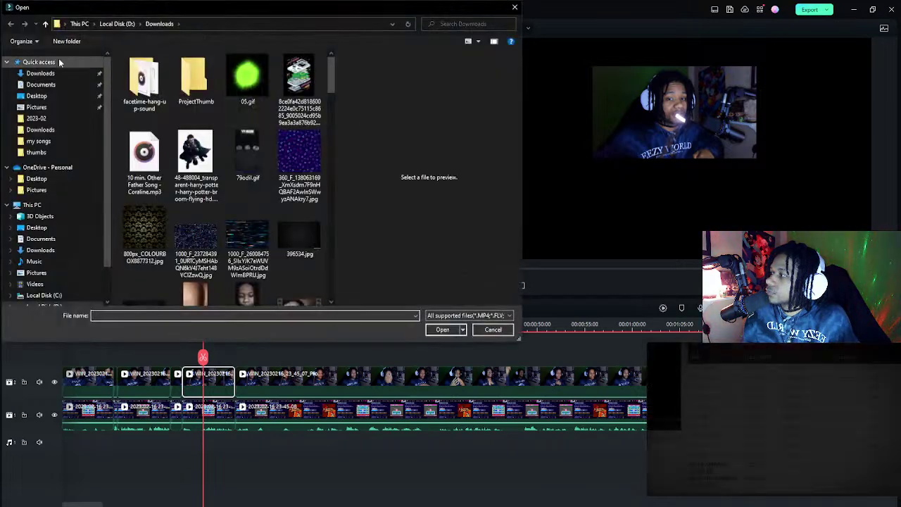
pyautogui.click(59, 63)
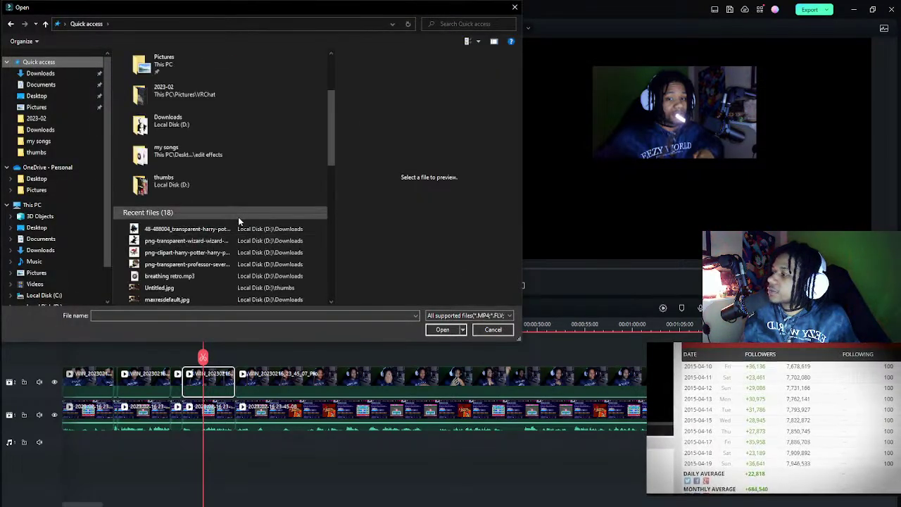
pyautogui.click(514, 7)
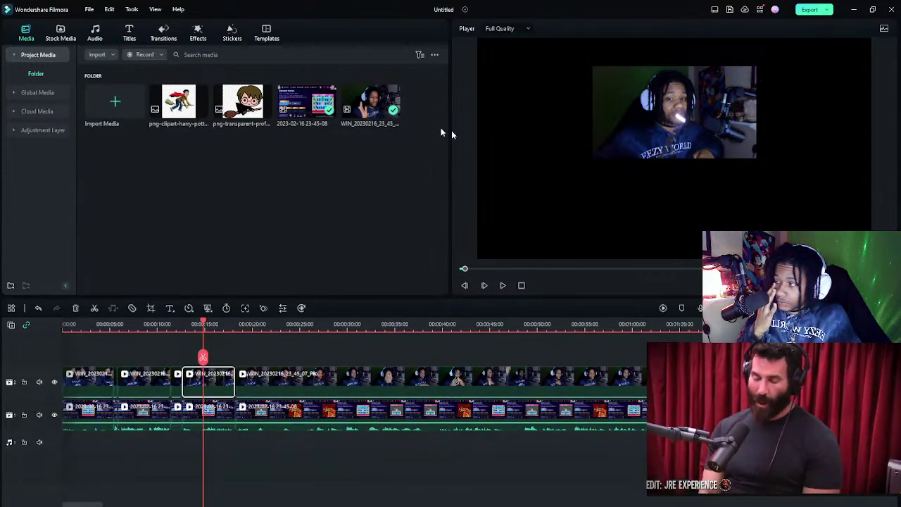
# - Import the recent flying-car image whose file name begins with b7e3a7ca-3973-4d61 from the Downloads folder
pyautogui.doubleClick(265, 189)
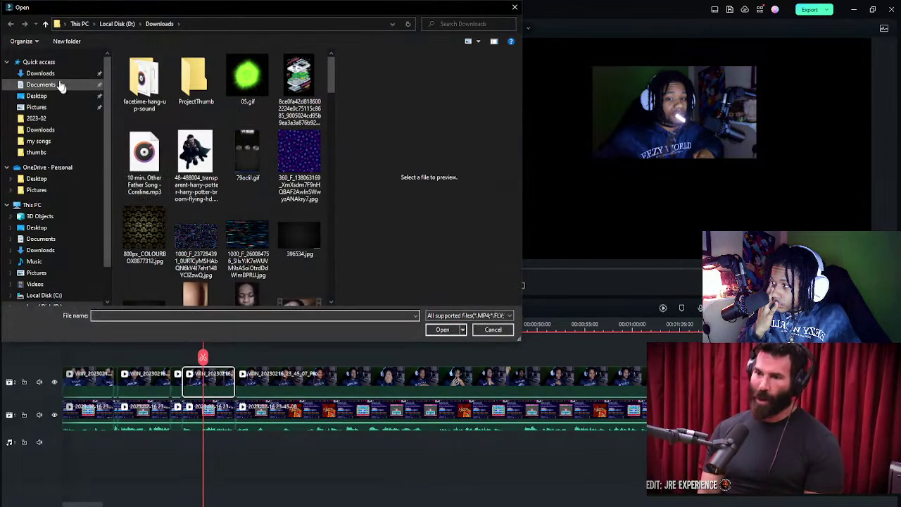
pyautogui.click(20, 62)
pyautogui.scroll(-2, 193, 199)
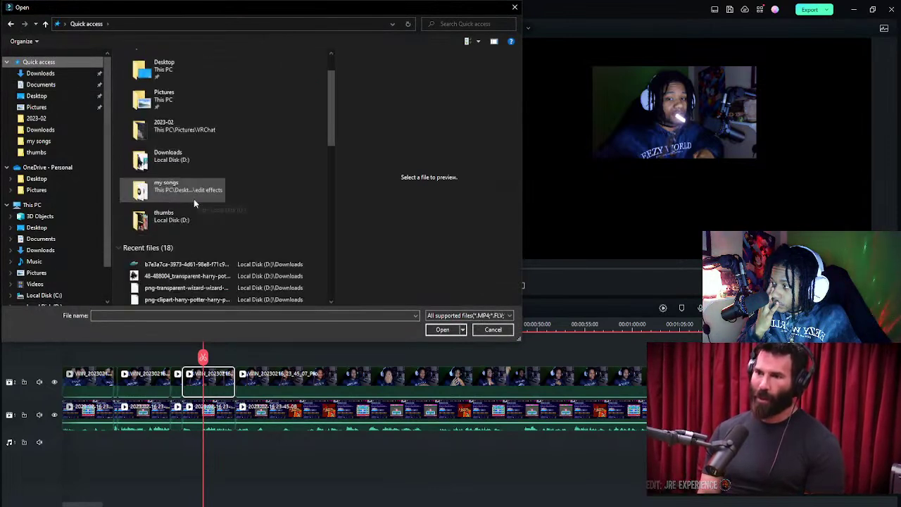
pyautogui.click(200, 266)
pyautogui.doubleClick(198, 265)
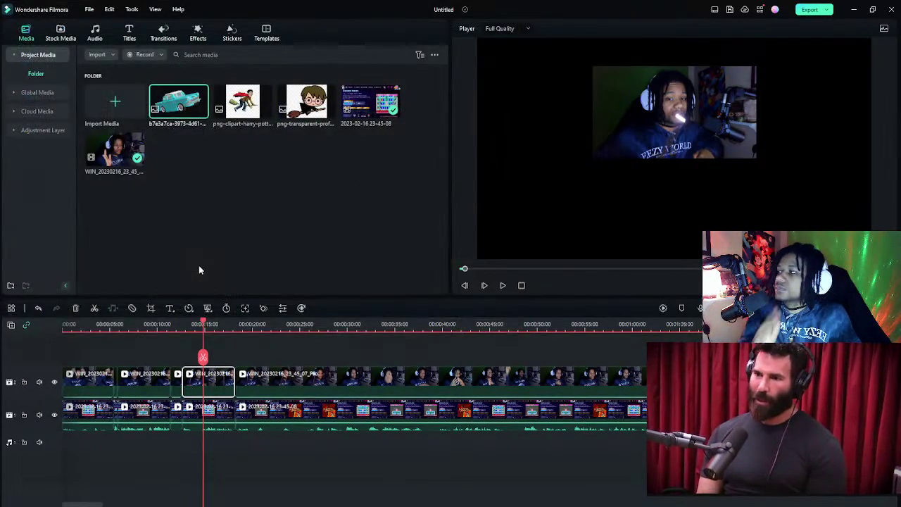
# - Place the car image on a new track above the shrunken webcam segment, scale it to about 31.6%, and move it beyond the frame's lower-left edge
pyautogui.moveTo(177, 100); pyautogui.dragTo(186, 345)
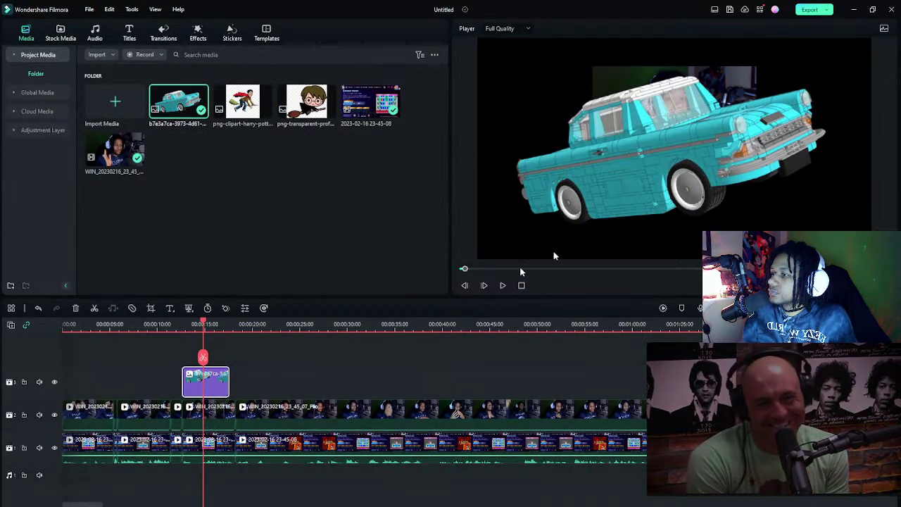
pyautogui.moveTo(679, 176); pyautogui.dragTo(569, 193)
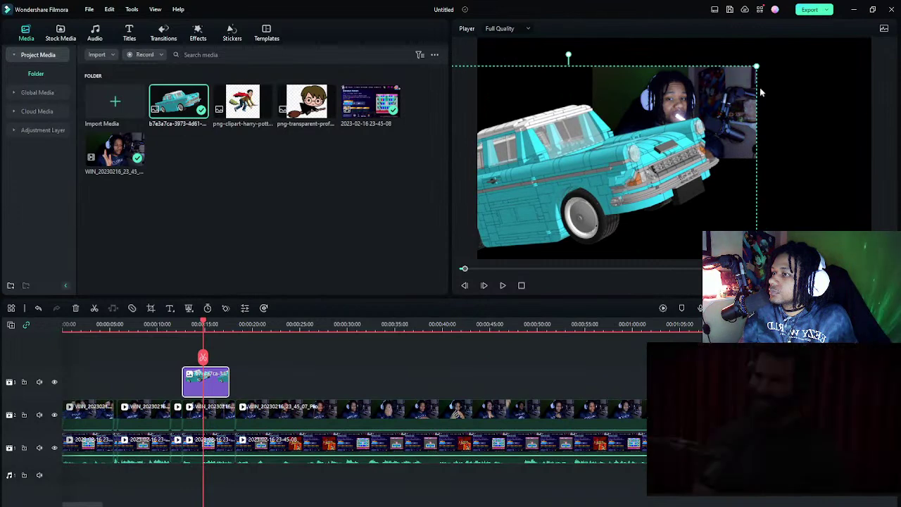
pyautogui.moveTo(757, 67); pyautogui.dragTo(469, 216)
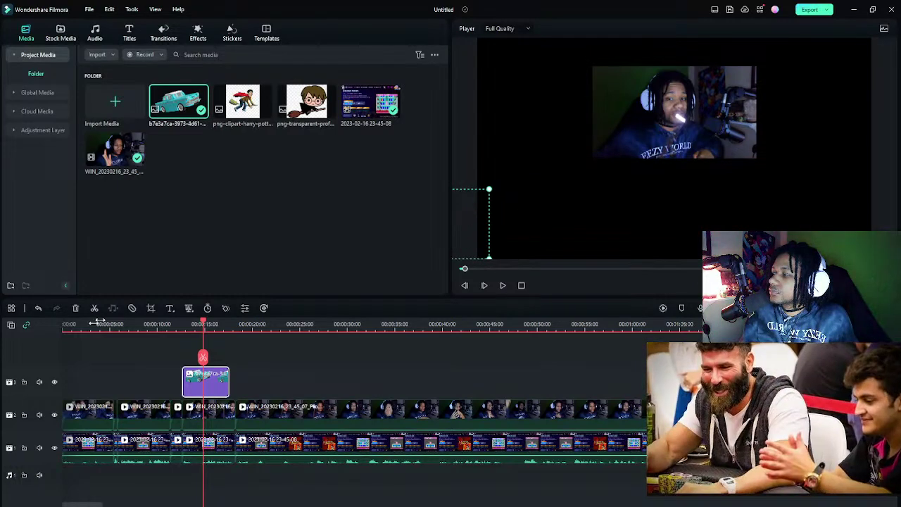
# - Add a Transform keyframe to the car image at the start of its clip
pyautogui.click(181, 324)
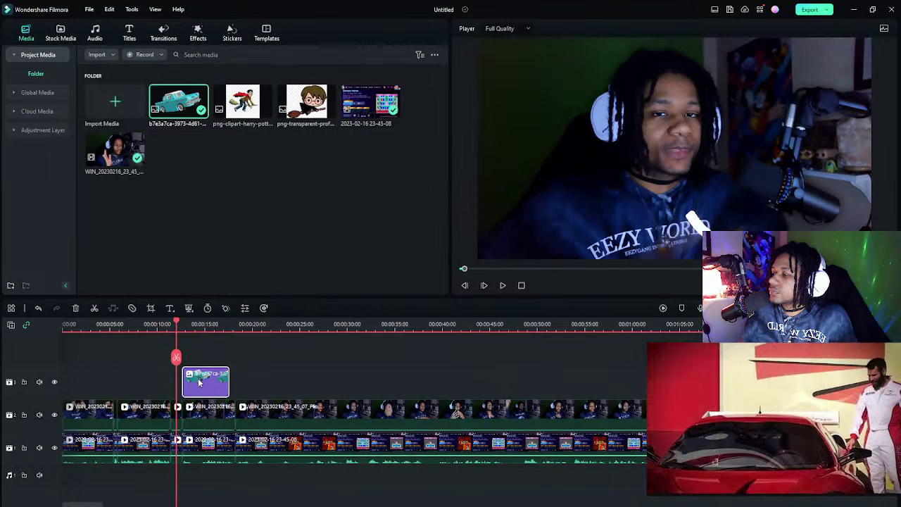
pyautogui.doubleClick(205, 383)
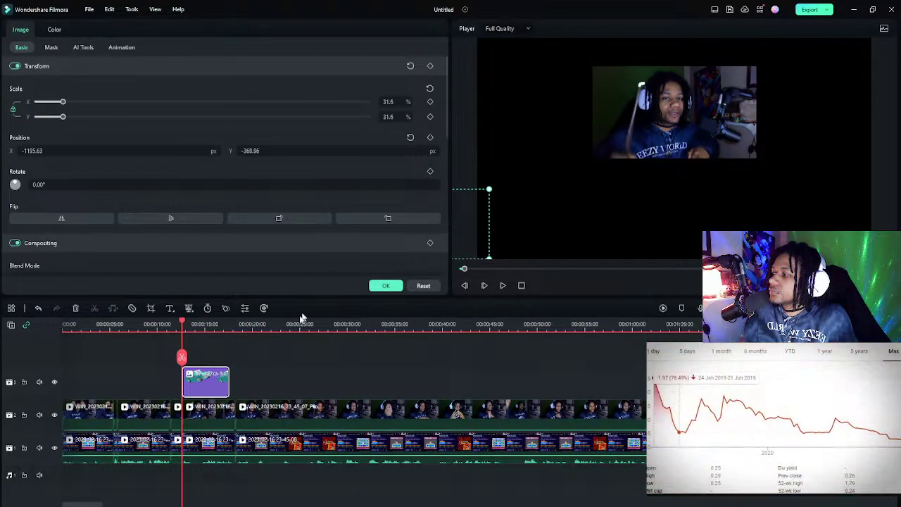
pyautogui.click(430, 67)
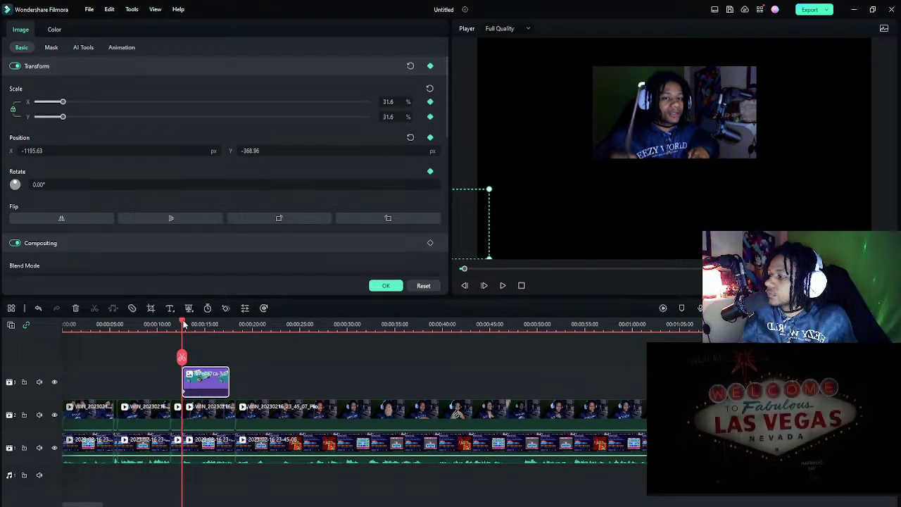
# - At about 13 seconds, move the car partly into the frame to about X -767, Y -218 px
pyautogui.moveTo(184, 322); pyautogui.dragTo(189, 324)
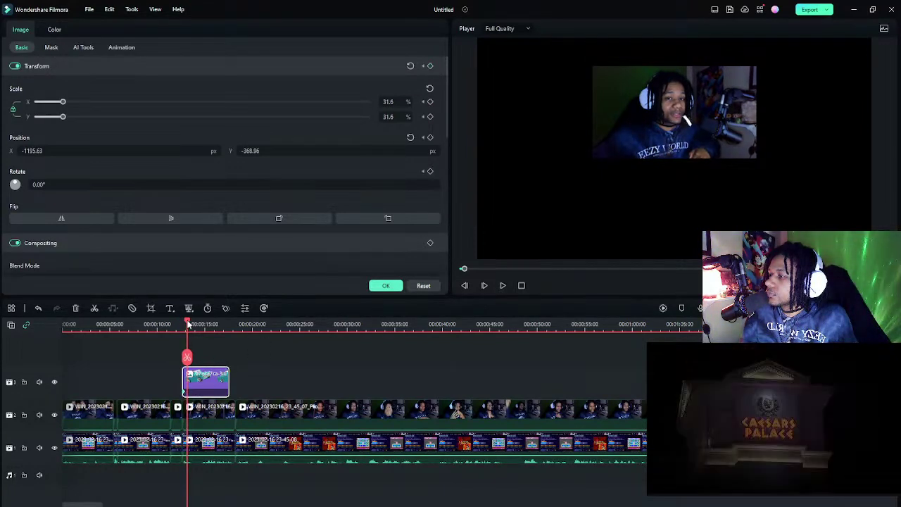
pyautogui.click(211, 387)
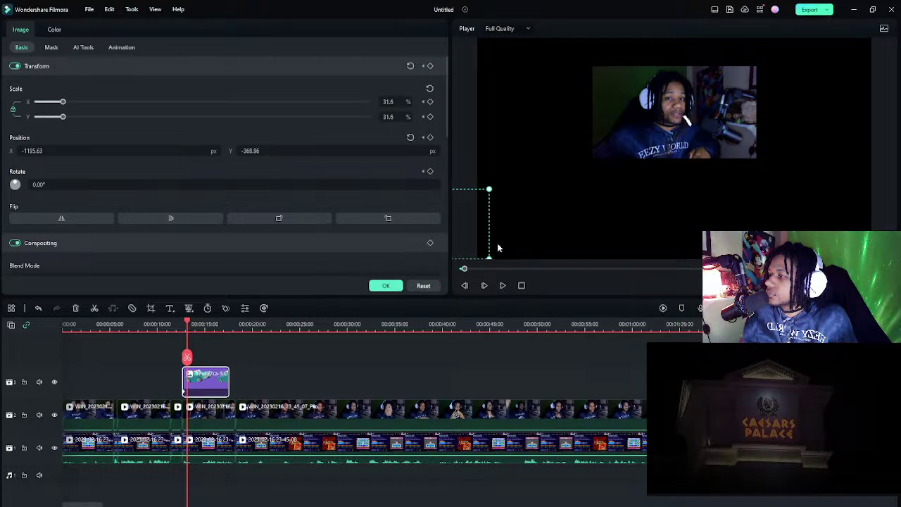
pyautogui.moveTo(482, 235); pyautogui.dragTo(570, 206)
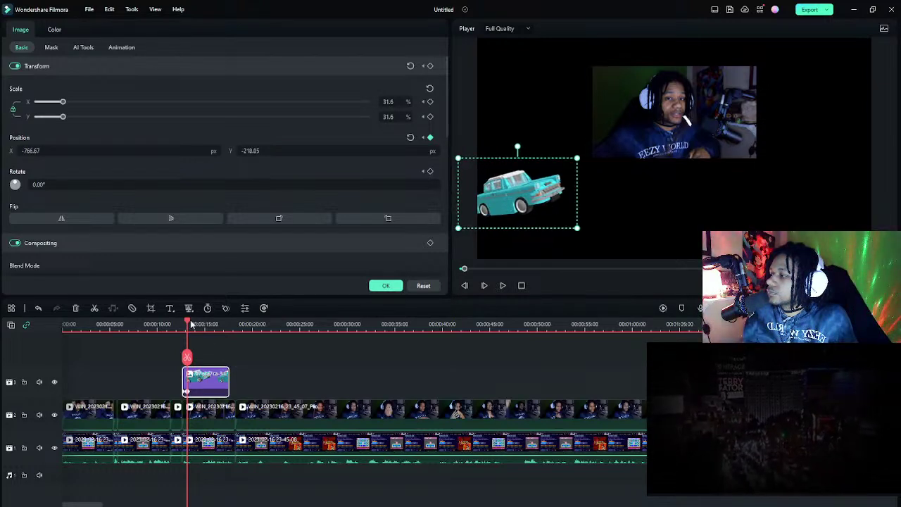
# - At about 14 seconds, rotate the car to about 32° and move it to about X -372, Y -345 px
pyautogui.moveTo(190, 324); pyautogui.dragTo(196, 323)
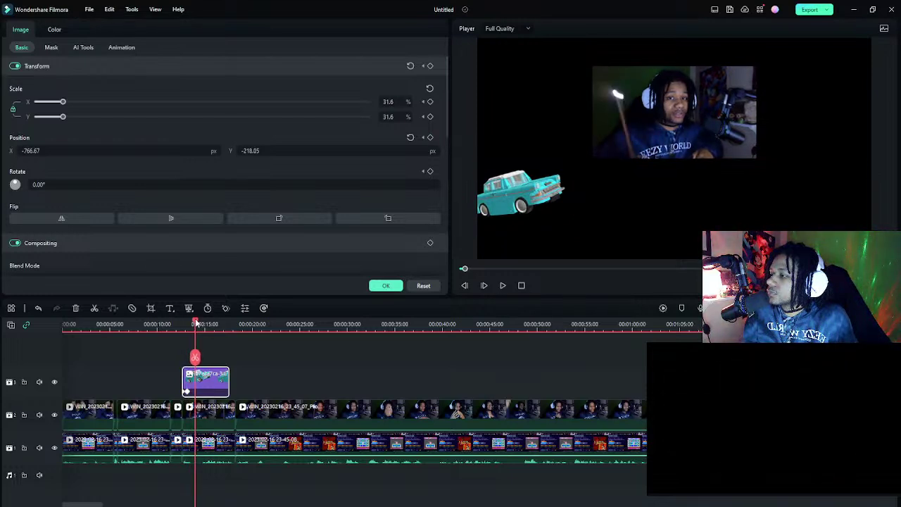
pyautogui.moveTo(526, 204); pyautogui.dragTo(542, 205)
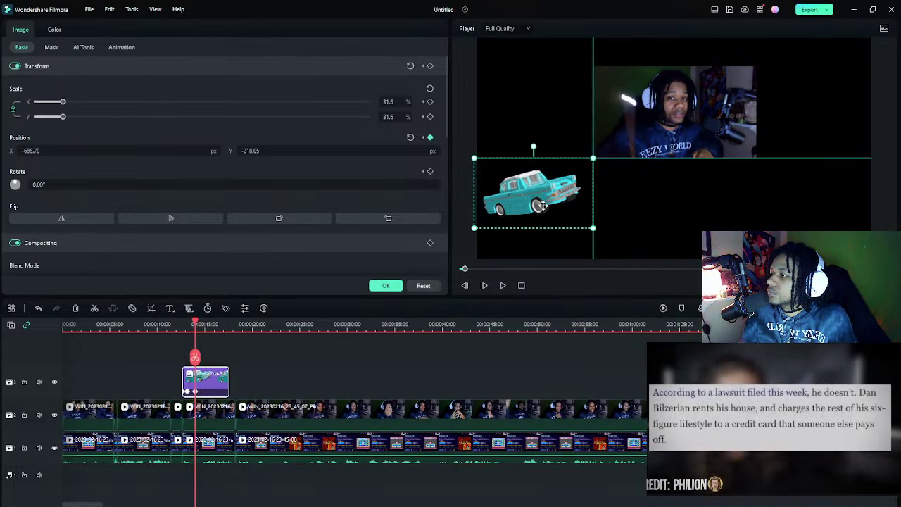
pyautogui.moveTo(536, 146); pyautogui.dragTo(563, 152)
pyautogui.moveTo(546, 215); pyautogui.dragTo(615, 240)
# - At about 15 seconds, rotate the car to about 6° and move it beneath the webcam picture at about X 60, Y -199 px
pyautogui.click(204, 324)
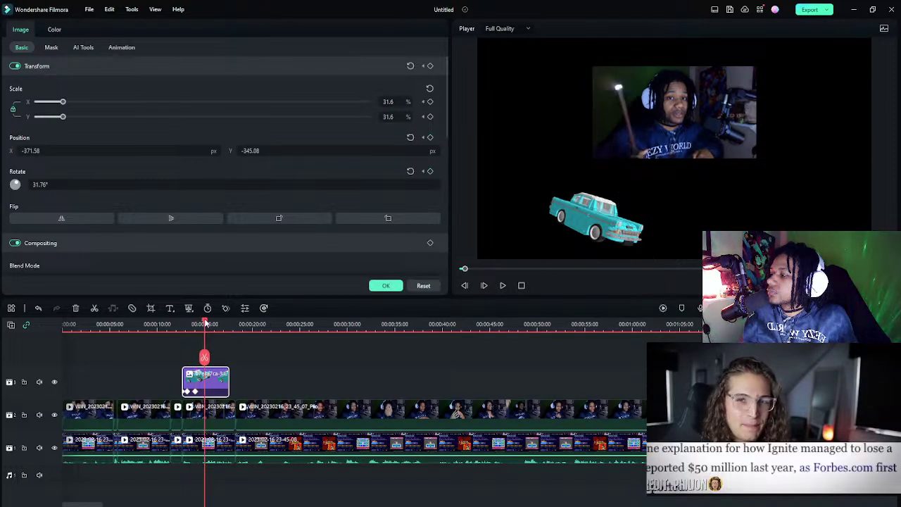
pyautogui.moveTo(204, 324); pyautogui.dragTo(206, 324)
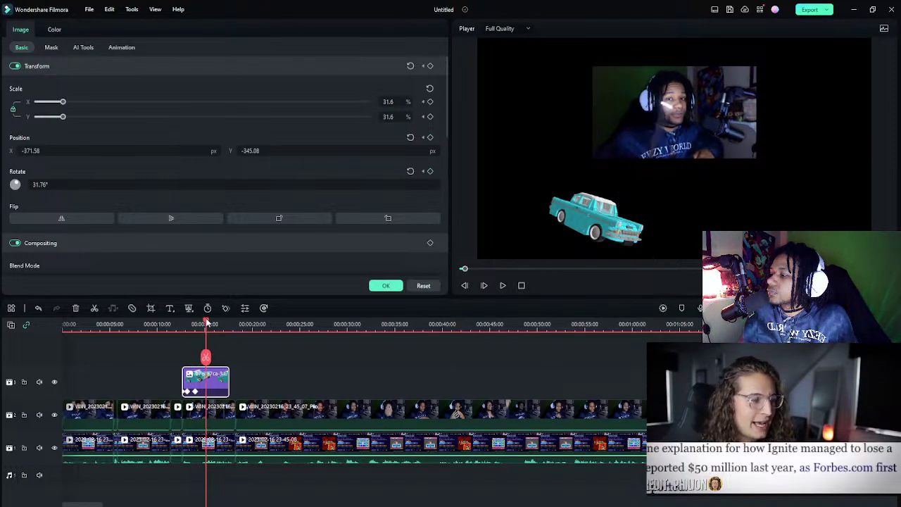
pyautogui.click(630, 226)
pyautogui.moveTo(621, 181); pyautogui.dragTo(688, 185)
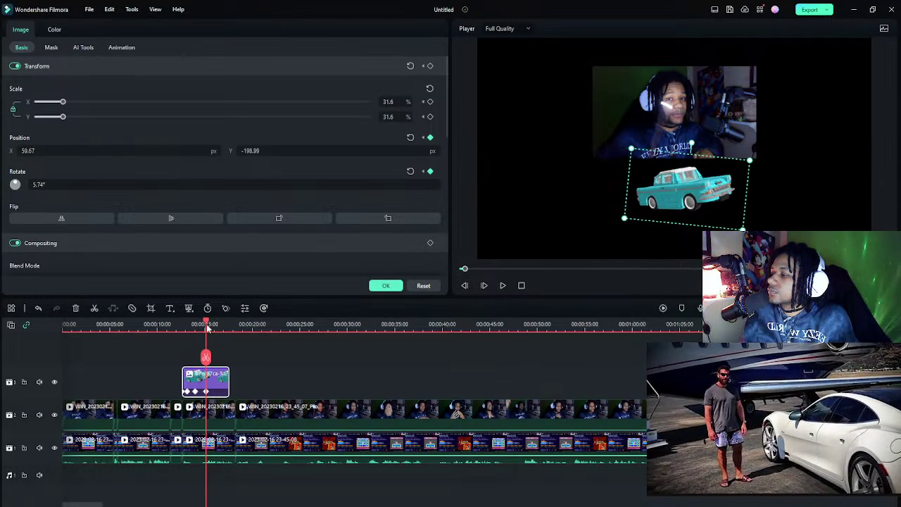
# - At about 16 seconds, move the car to about X 488, Y -323 px and rotate it to about 108°
pyautogui.moveTo(207, 325); pyautogui.dragTo(217, 322)
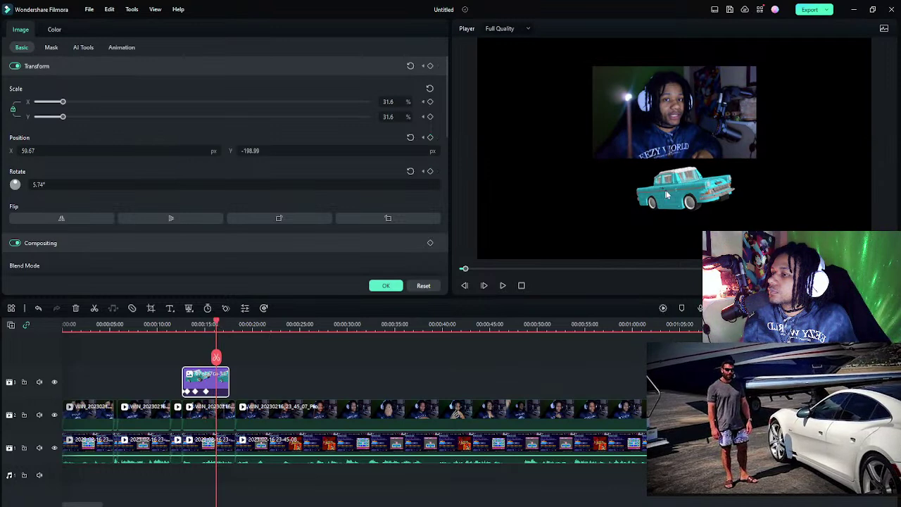
pyautogui.moveTo(668, 195); pyautogui.dragTo(751, 219)
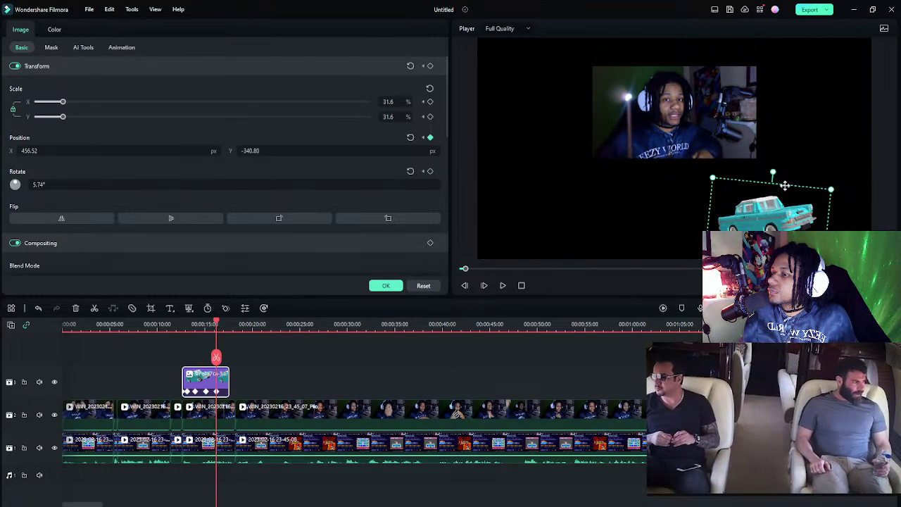
pyautogui.moveTo(773, 173); pyautogui.dragTo(783, 216)
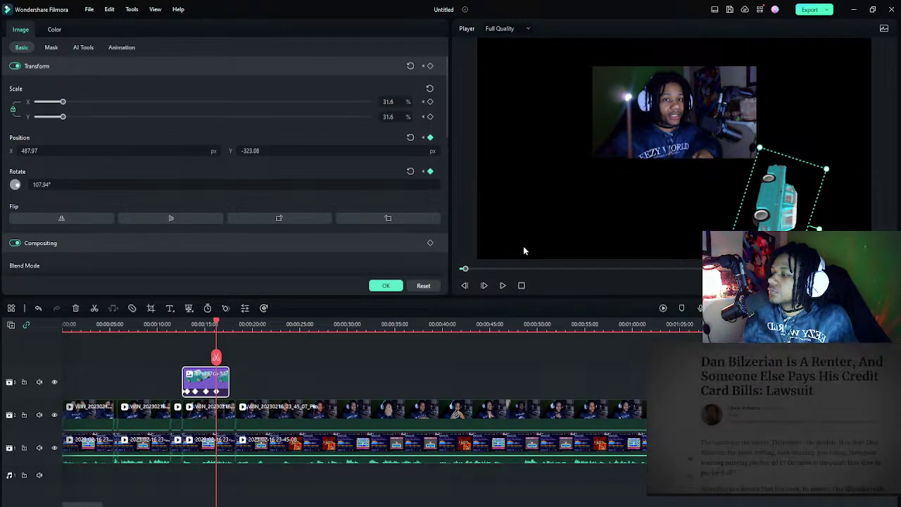
# - At about 16.4 seconds, move the car to about X 651, Y -270 px and rotate it to about 146°
pyautogui.click(218, 321)
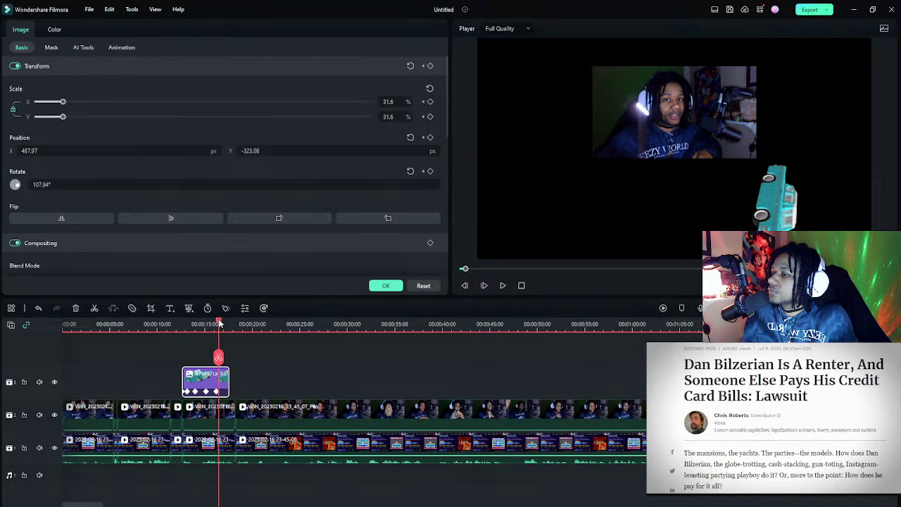
pyautogui.moveTo(774, 197); pyautogui.dragTo(806, 190)
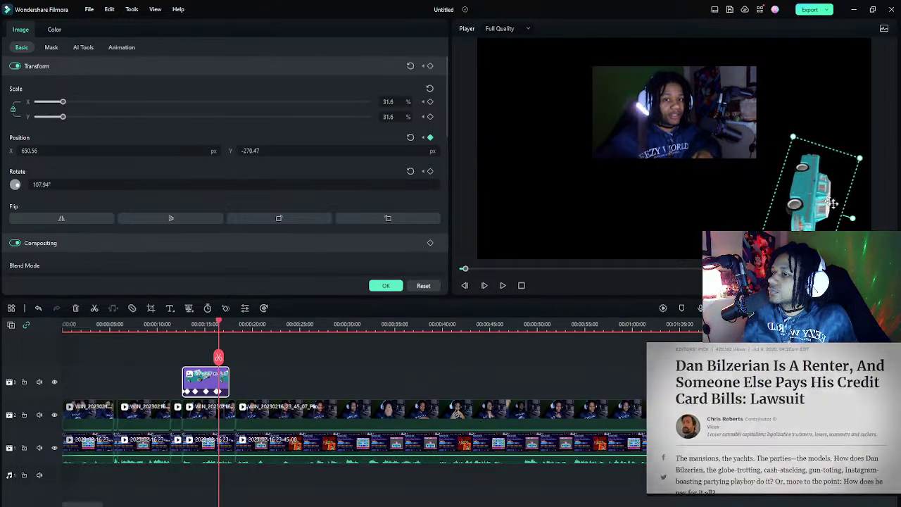
pyautogui.click(842, 227)
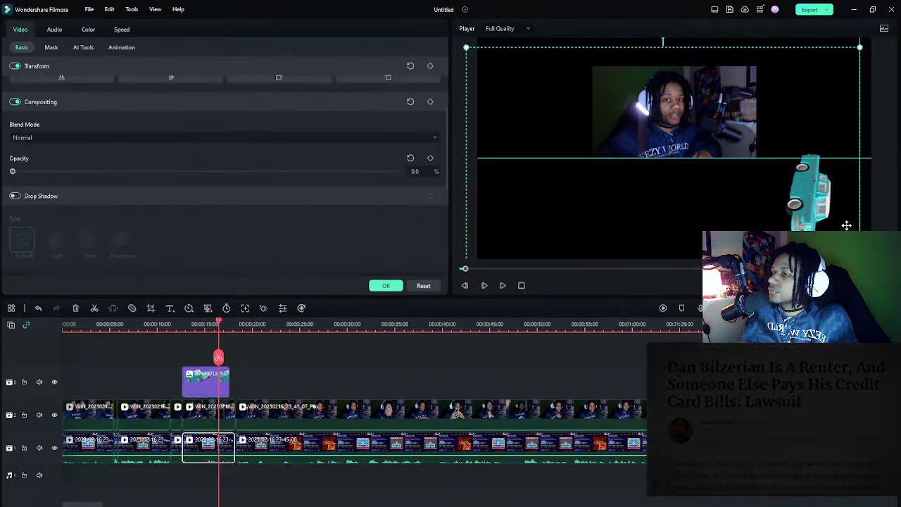
pyautogui.click(817, 215)
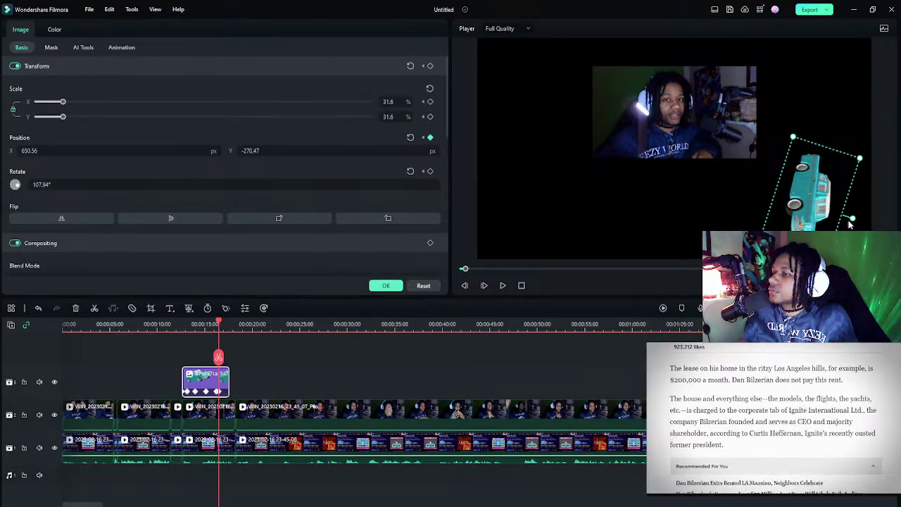
pyautogui.moveTo(851, 223); pyautogui.dragTo(814, 219)
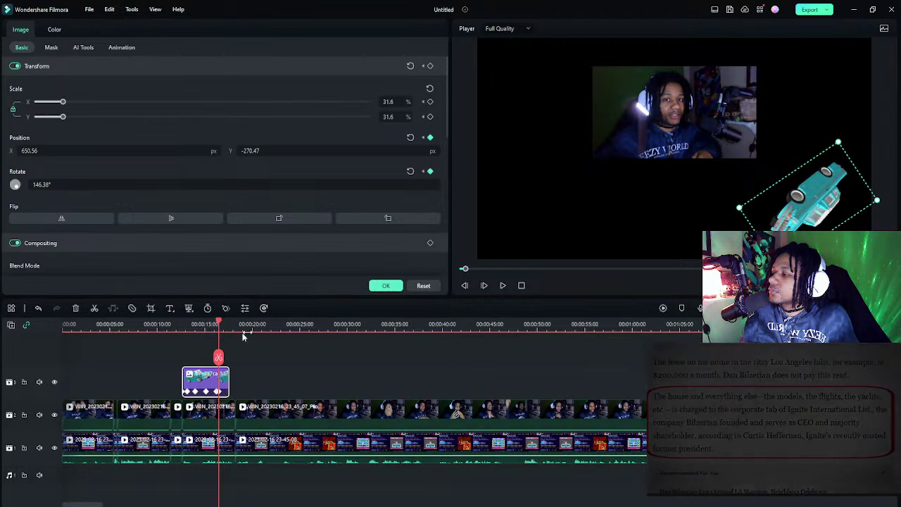
# - At about 16.6 seconds, move the car out of the frame to about X 1084, Y 115 px and rotate it to about 261°
pyautogui.moveTo(219, 322); pyautogui.dragTo(221, 322)
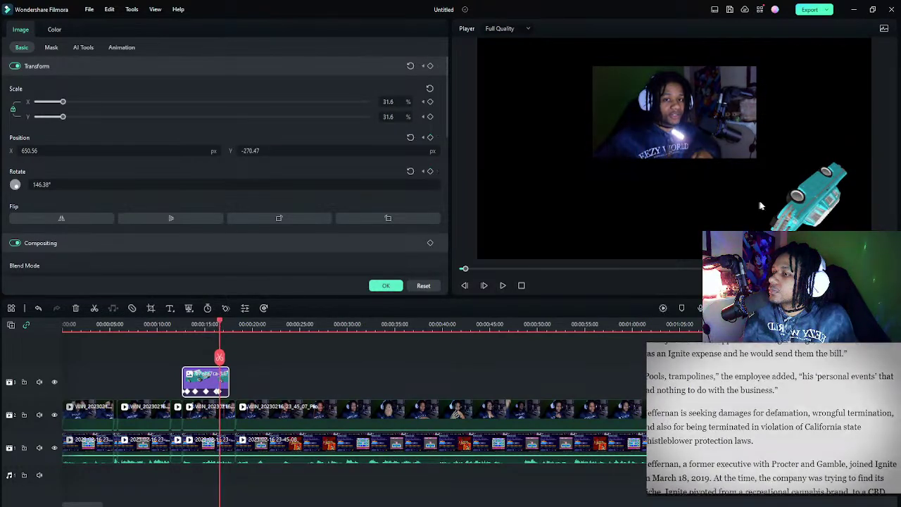
pyautogui.moveTo(810, 211); pyautogui.dragTo(860, 199)
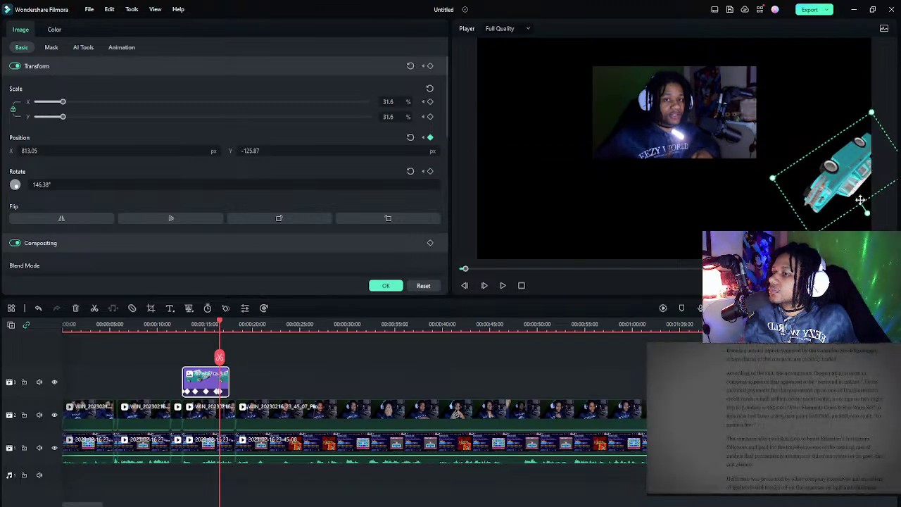
pyautogui.moveTo(772, 178); pyautogui.dragTo(898, 131)
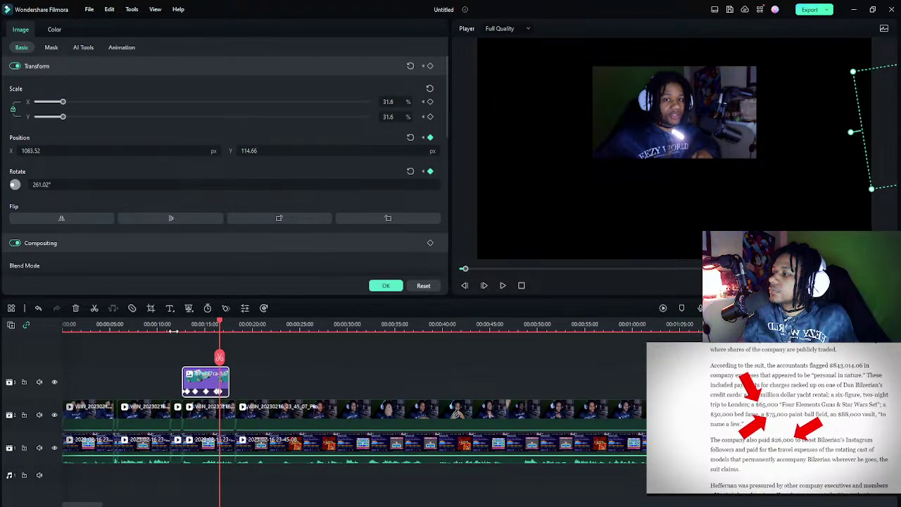
# - Play back the flying-car sequence and the webcam footage that follows it
pyautogui.click(172, 331)
pyautogui.press('space')
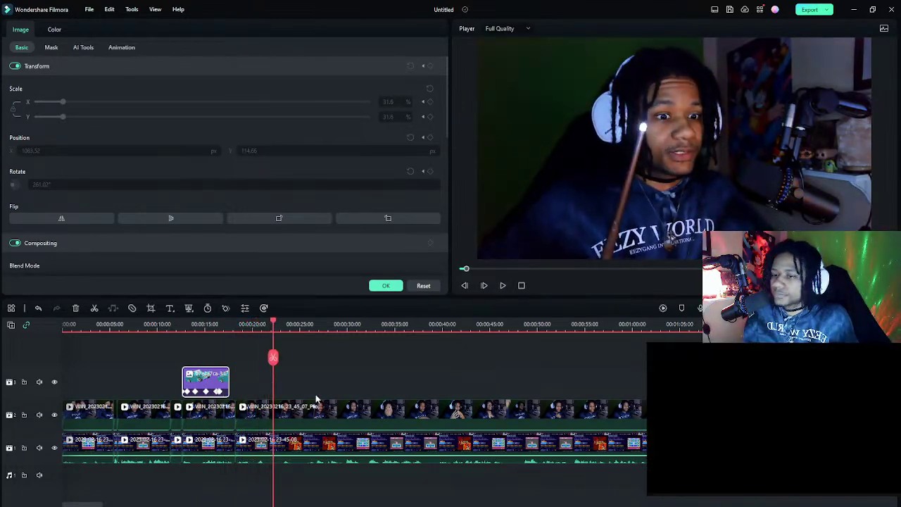
pyautogui.click(240, 326)
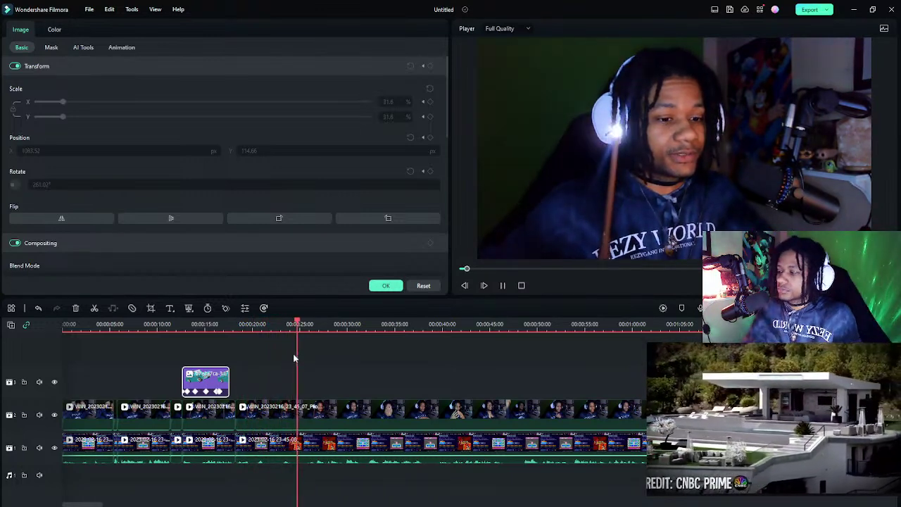
pyautogui.press('space')
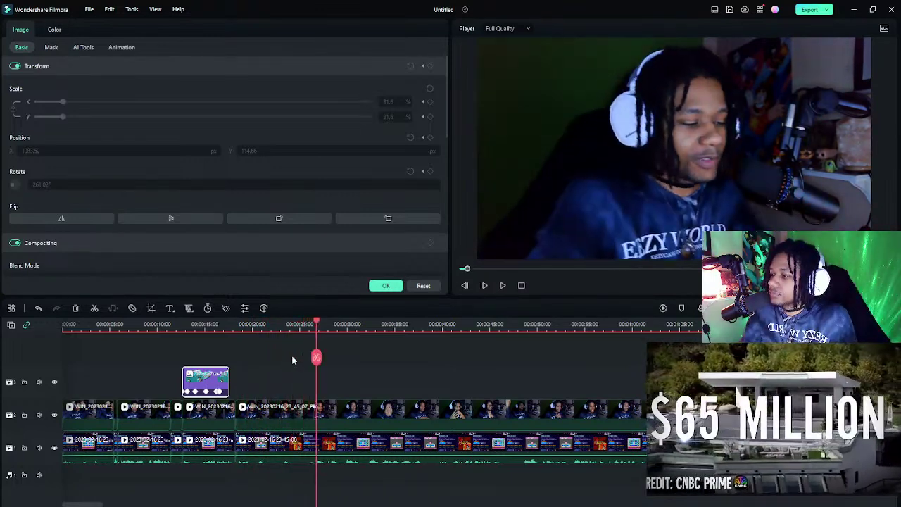
# - Split the last webcam clip at about 20.5 and 26.4 seconds to isolate the section in between
pyautogui.click(268, 325)
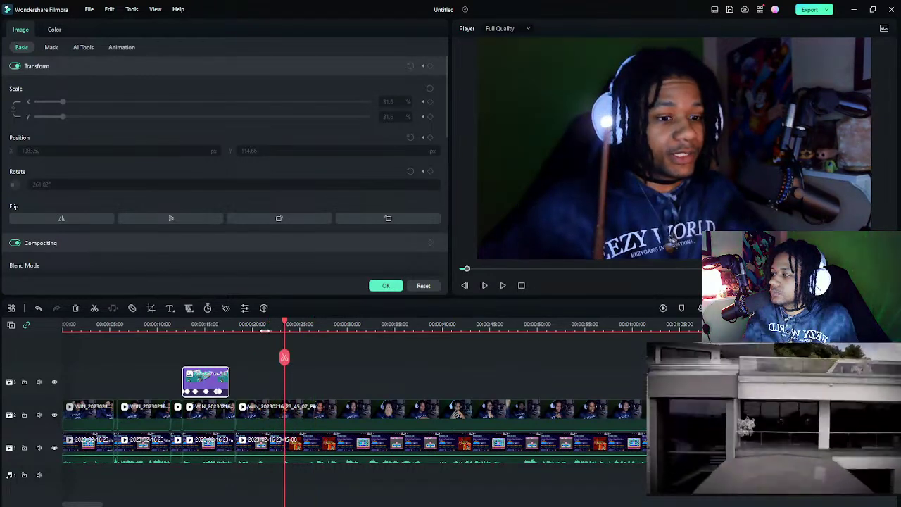
pyautogui.click(254, 325)
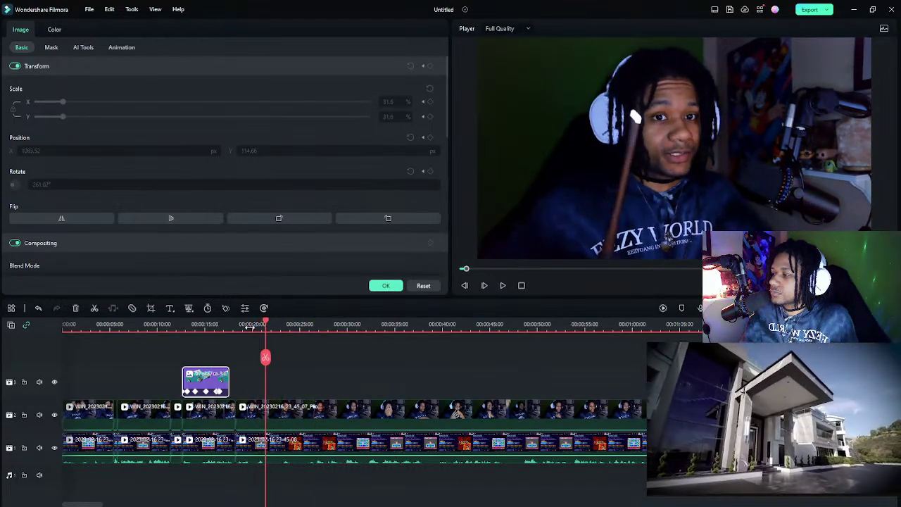
pyautogui.moveTo(266, 323); pyautogui.dragTo(313, 331)
pyautogui.click(281, 413)
pyautogui.hotkey('ctrl', 'b')
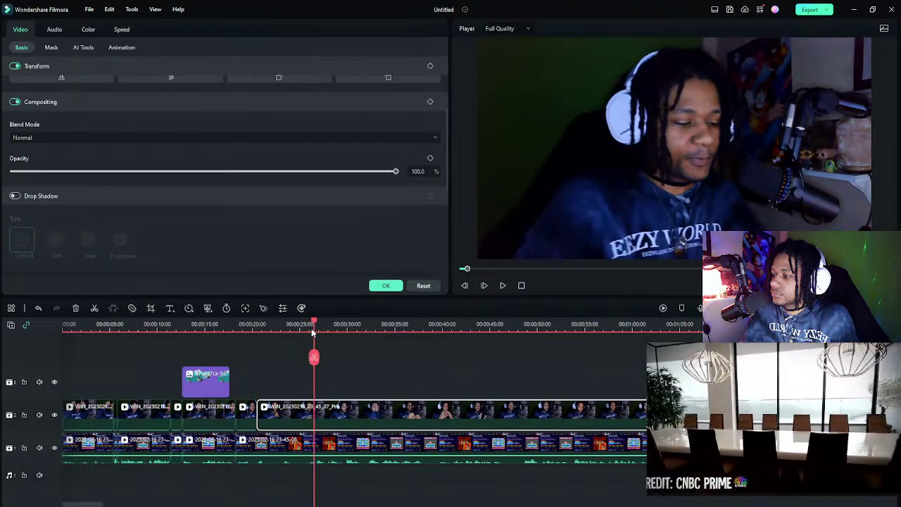
pyautogui.hotkey('ctrl', 'b')
# - Apply a Pan & Zoom to the isolated webcam segment, ending on a 1140 x 641 frame around the face
pyautogui.click(285, 411)
pyautogui.press('Up')
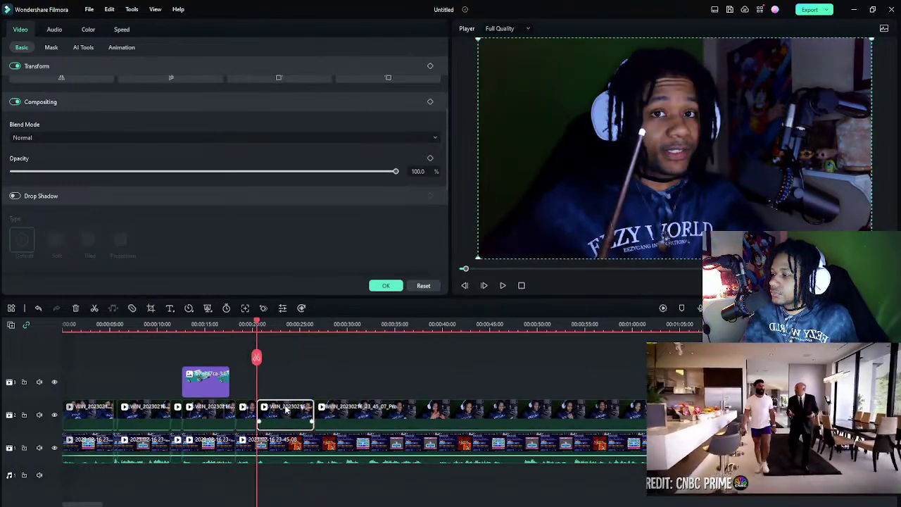
pyautogui.rightClick(285, 412)
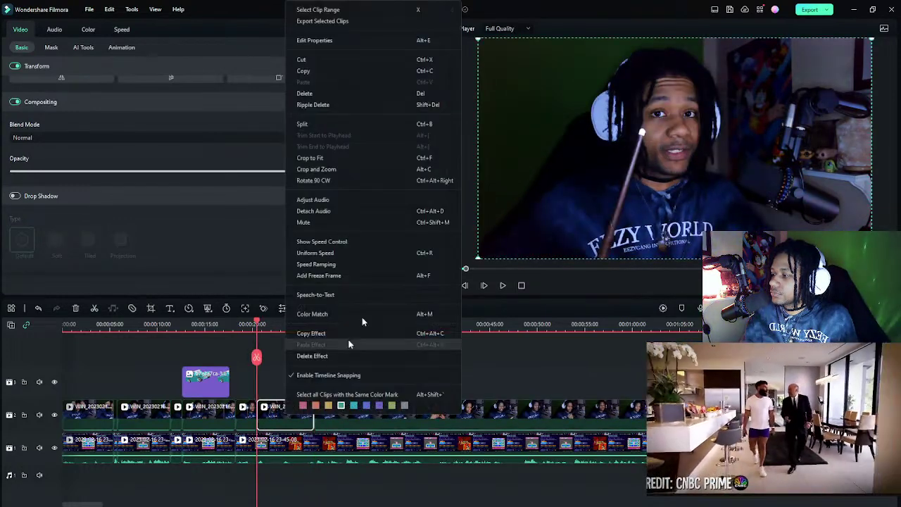
pyautogui.click(362, 172)
pyautogui.click(232, 98)
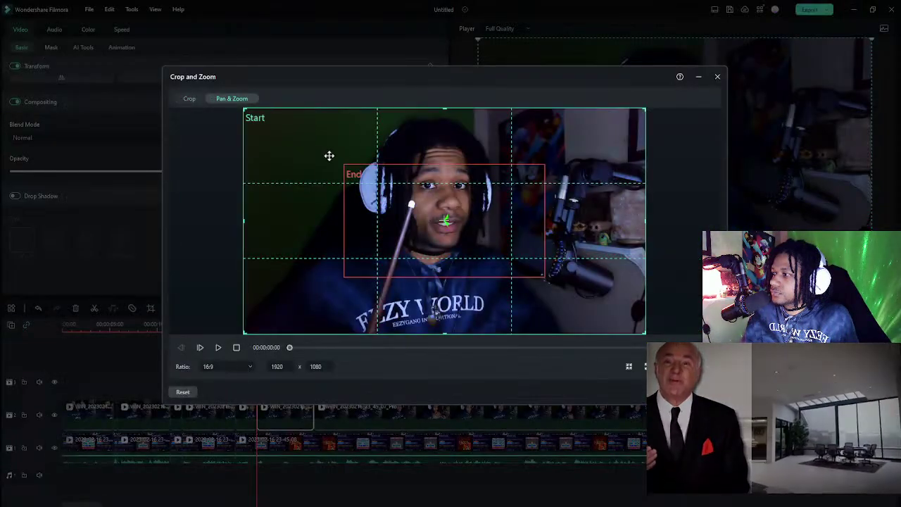
pyautogui.moveTo(345, 165); pyautogui.dragTo(381, 166)
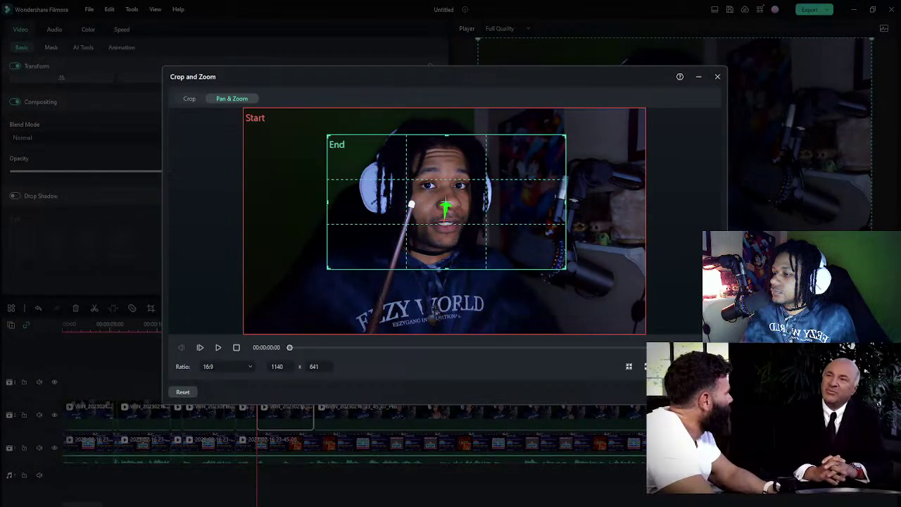
pyautogui.press('Return')
# - Place a short Art Title 16 title above the webcam track at about 26 seconds and open it for editing
pyautogui.click(355, 371)
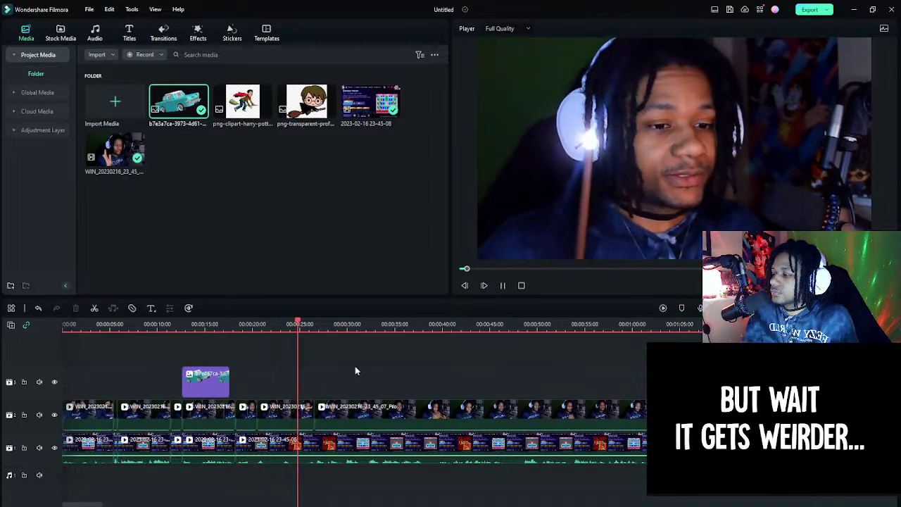
pyautogui.press('space')
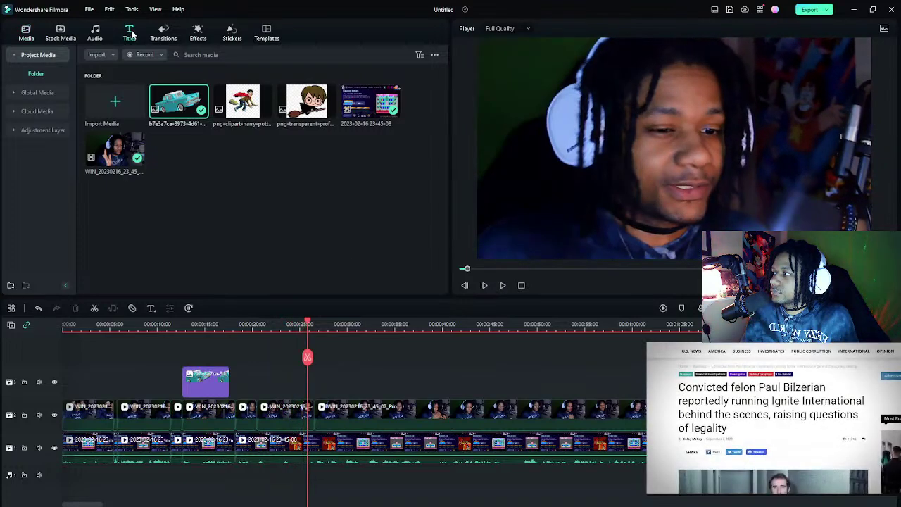
pyautogui.click(130, 33)
pyautogui.moveTo(186, 106); pyautogui.dragTo(311, 380)
pyautogui.doubleClick(312, 382)
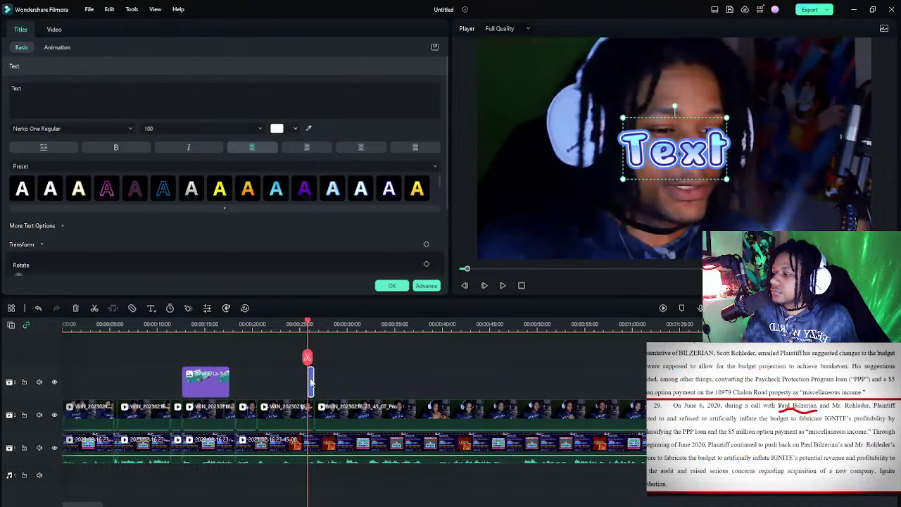
# - Change the title's text to "ok" and move it toward the lower left of the face in the preview
pyautogui.doubleClick(61, 93)
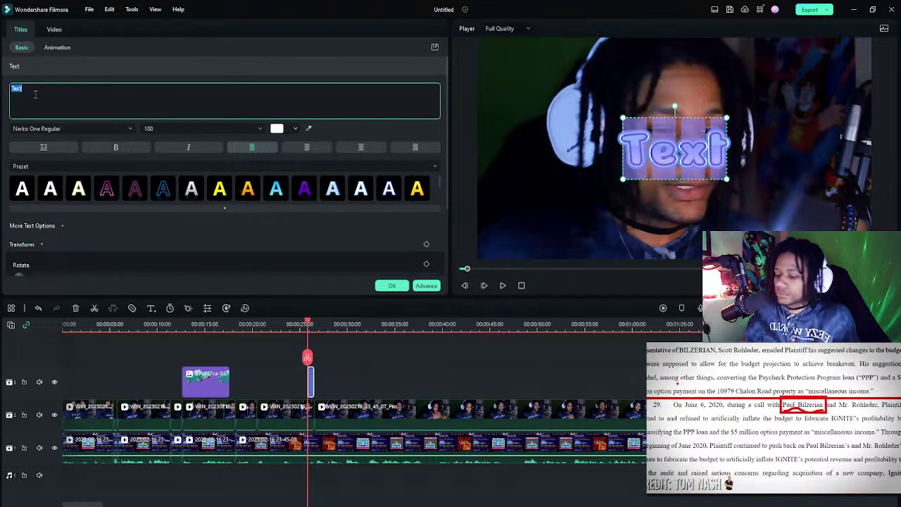
pyautogui.write('ok')
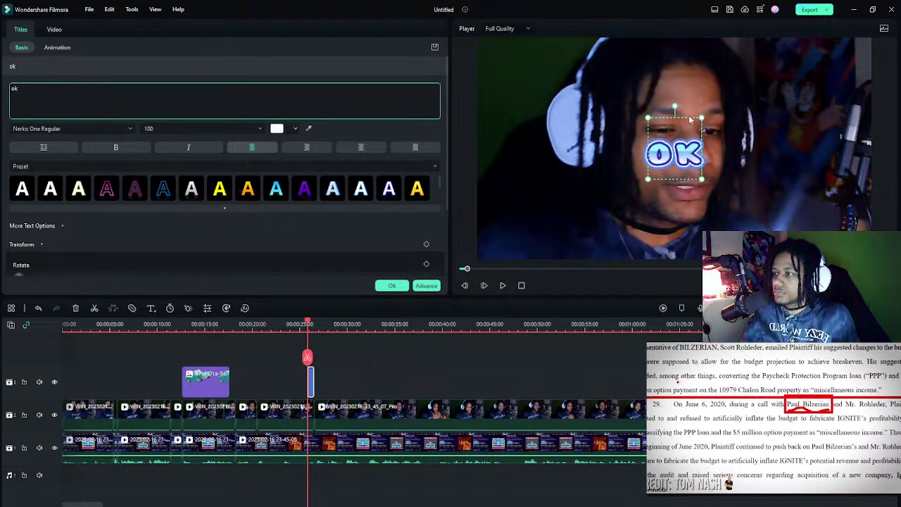
pyautogui.click(670, 134)
pyautogui.moveTo(688, 119); pyautogui.dragTo(592, 180)
# - Split the last webcam clip at about 34.6 seconds, where the hand gesture begins
pyautogui.press('space')
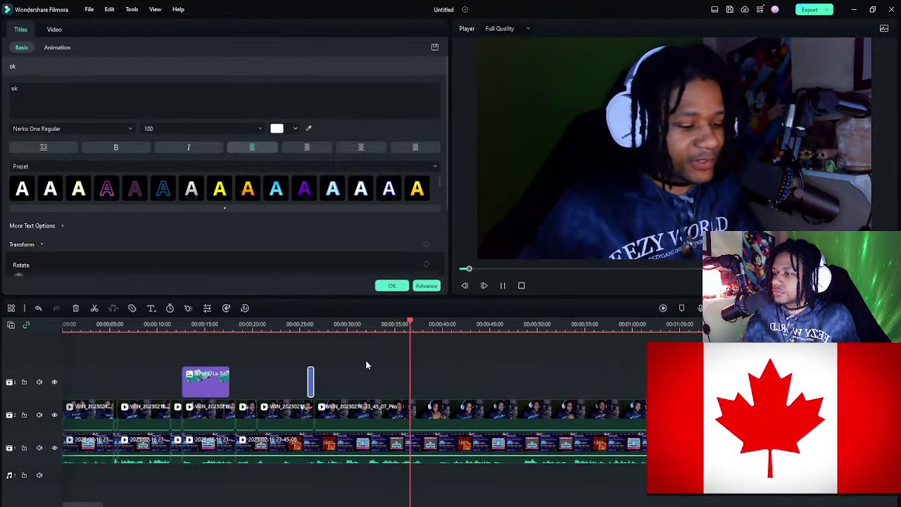
pyautogui.press('space')
pyautogui.click(364, 325)
pyautogui.press('space')
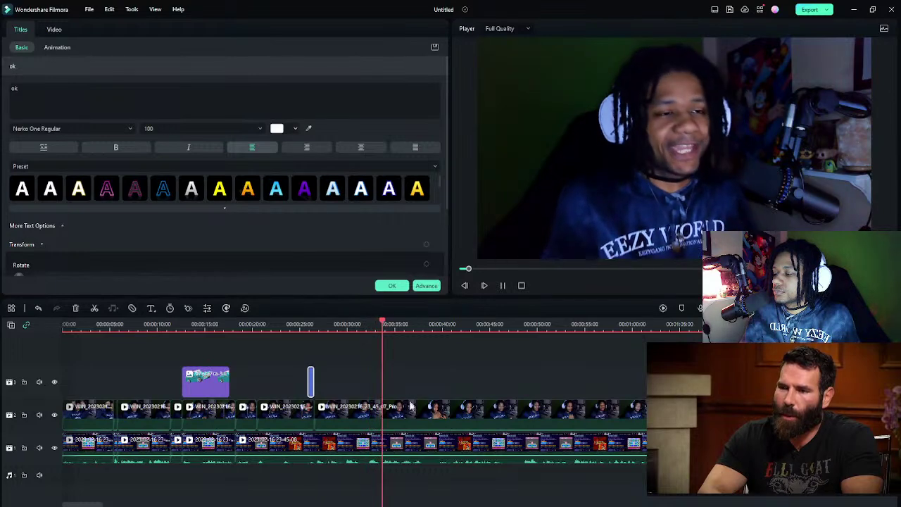
pyautogui.press('space')
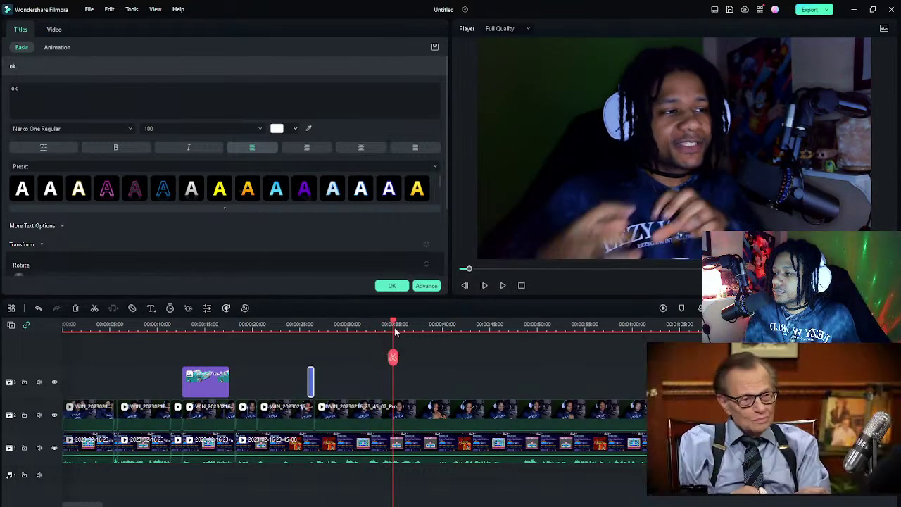
pyautogui.click(414, 420)
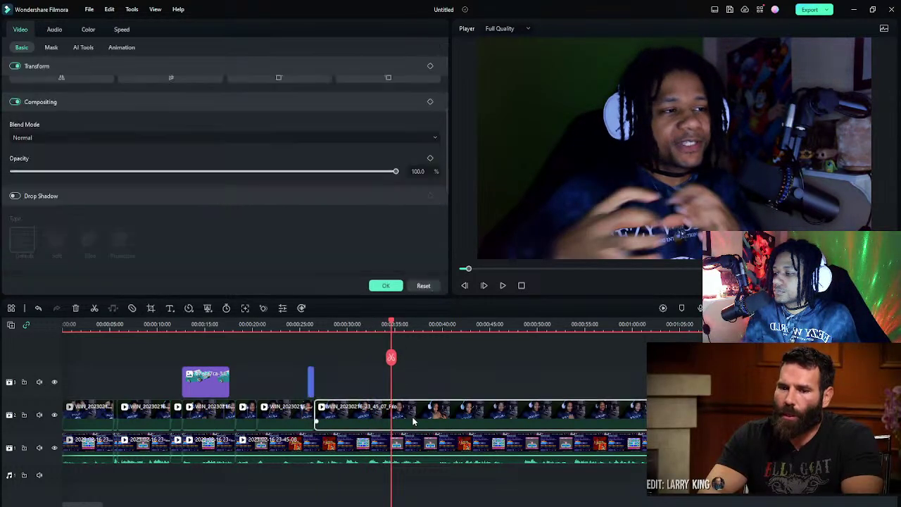
pyautogui.hotkey('ctrl', 'b')
# - Split both the webcam and screen recordings at about 38 seconds, after the hand gesture
pyautogui.press('space')
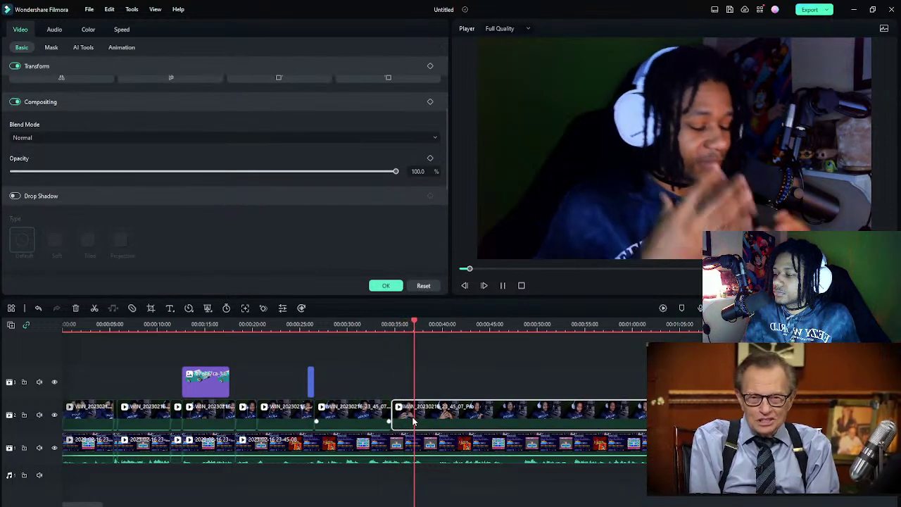
pyautogui.press('space')
pyautogui.click(459, 380)
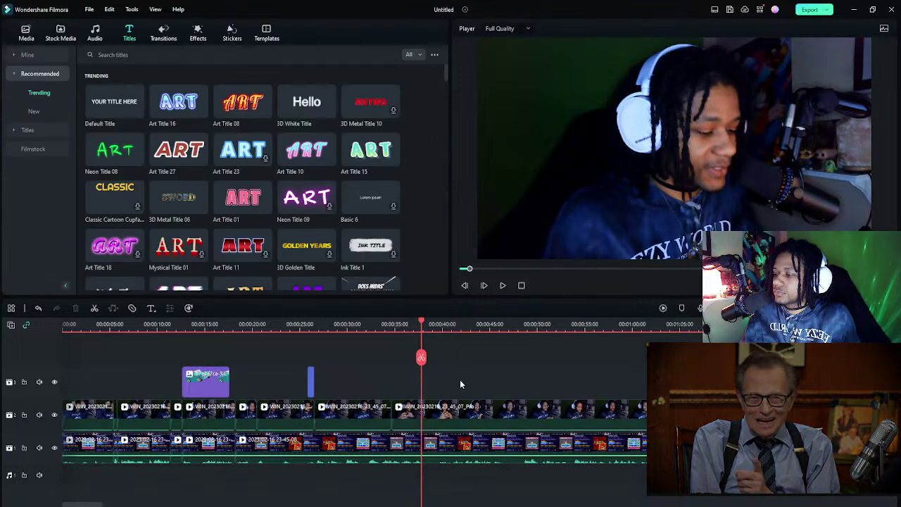
pyautogui.hotkey('ctrl', 'b')
# - Split the webcam gesture clip at about 35.7 seconds
pyautogui.click(388, 324)
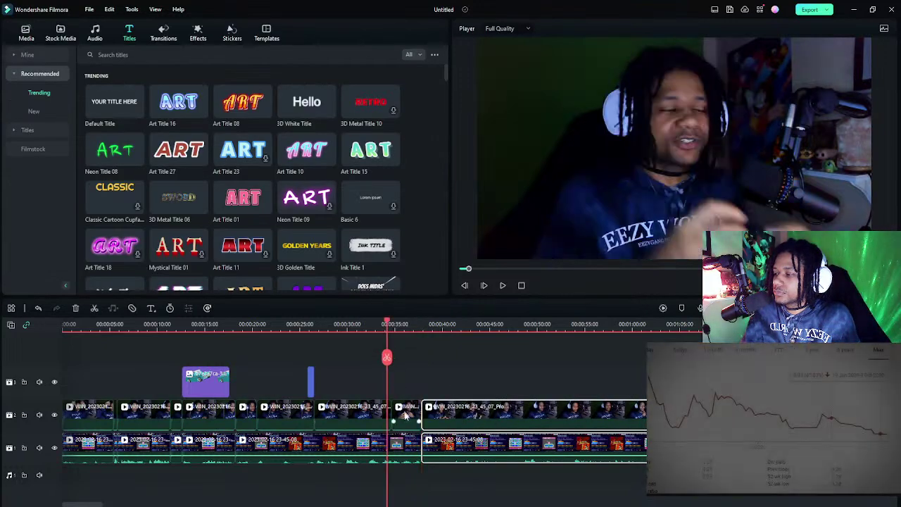
pyautogui.press('space')
pyautogui.press('space')
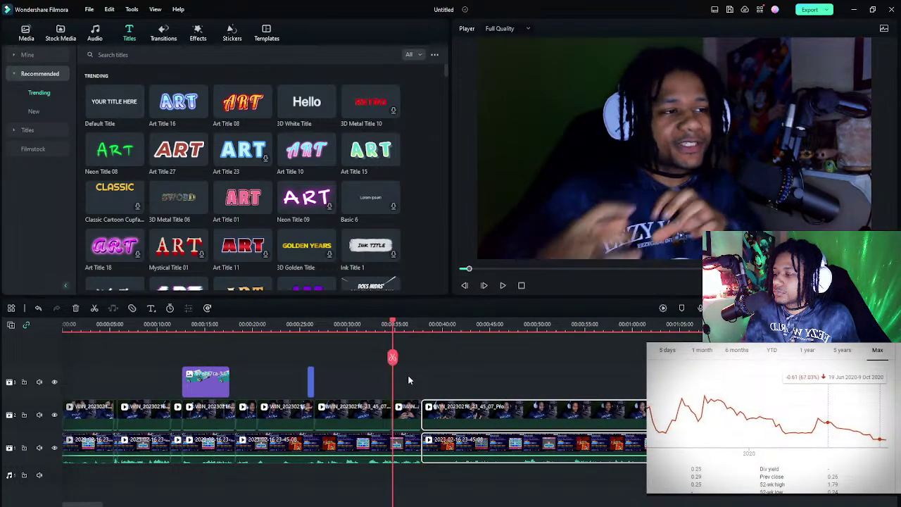
pyautogui.click(407, 408)
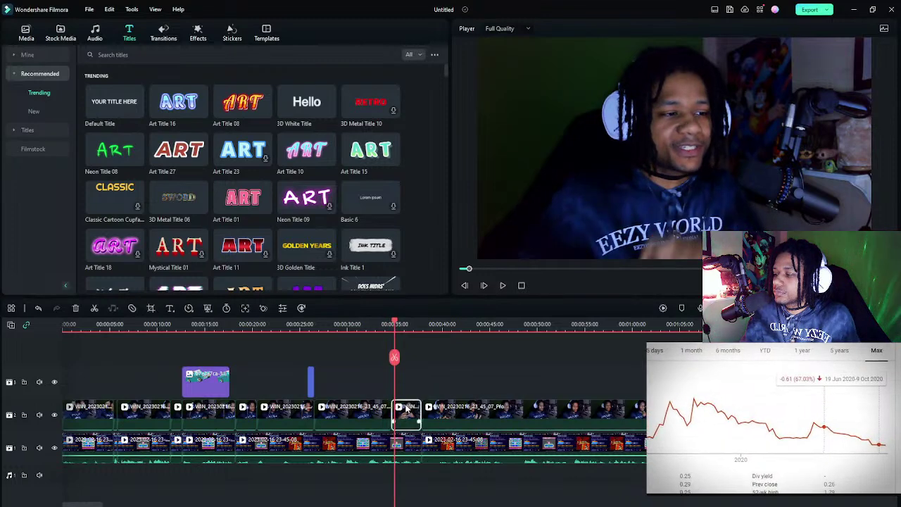
pyautogui.press('space')
pyautogui.press('space')
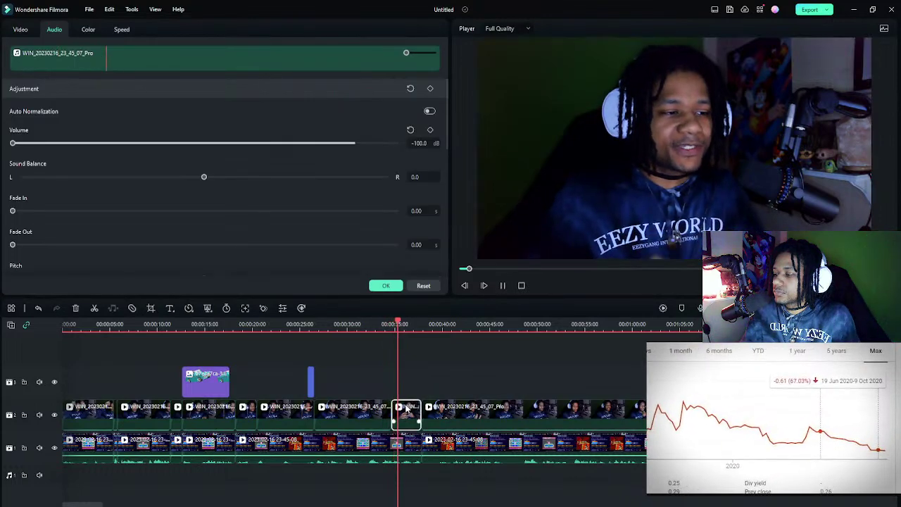
pyautogui.hotkey('ctrl', 'b')
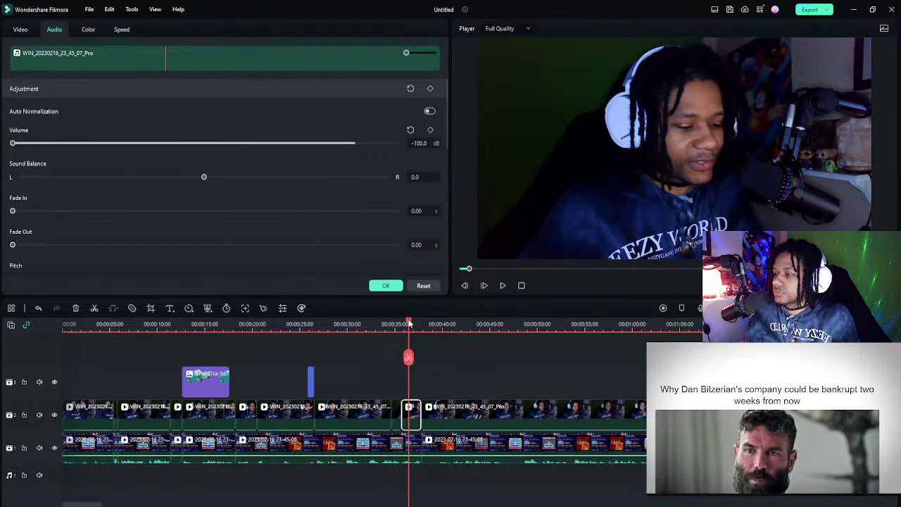
# - Replay the new cut from about 34.5 seconds and undo the last split
pyautogui.moveTo(409, 323); pyautogui.dragTo(391, 325)
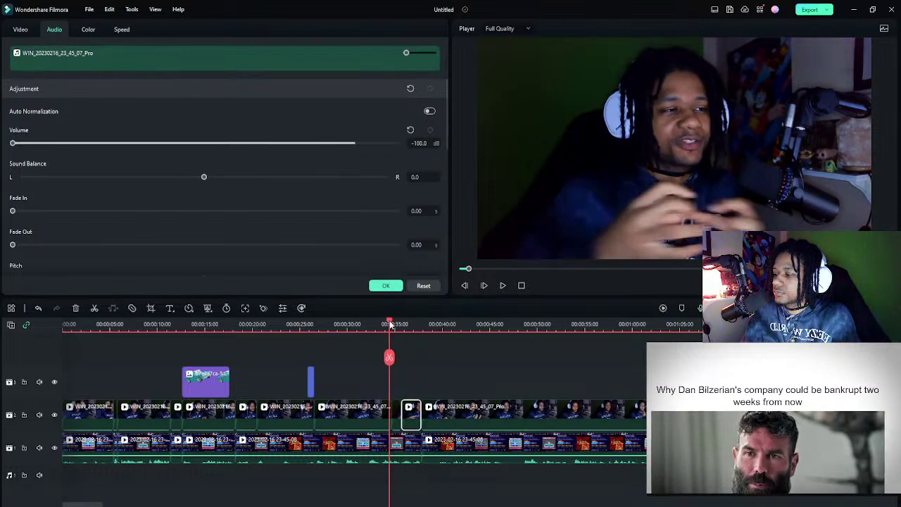
pyautogui.press('space')
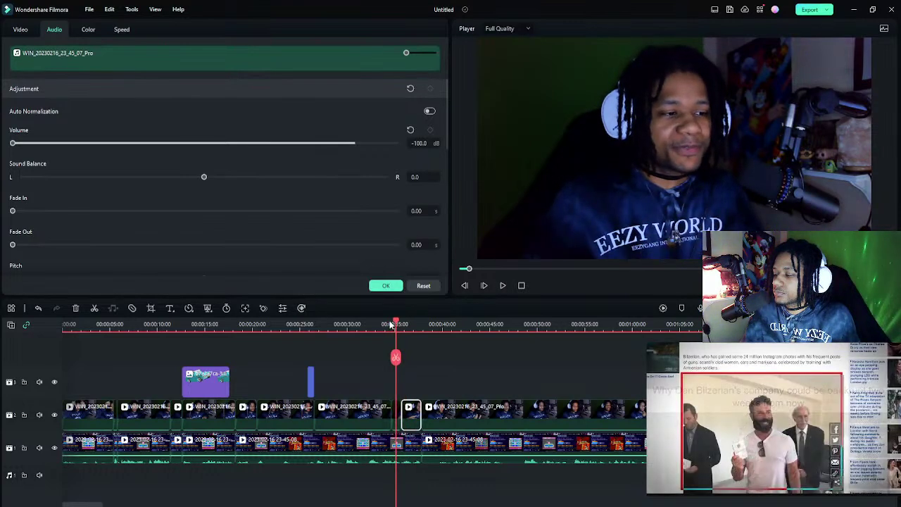
pyautogui.press('space')
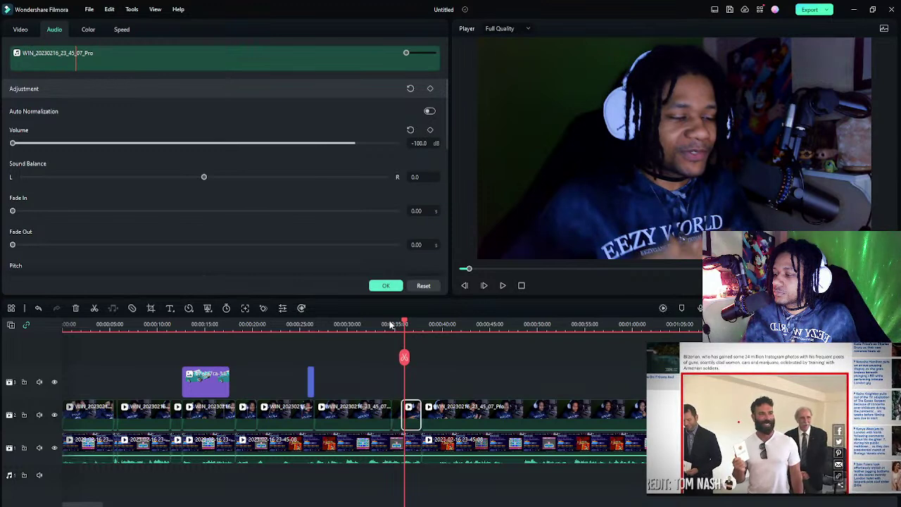
pyautogui.click(389, 324)
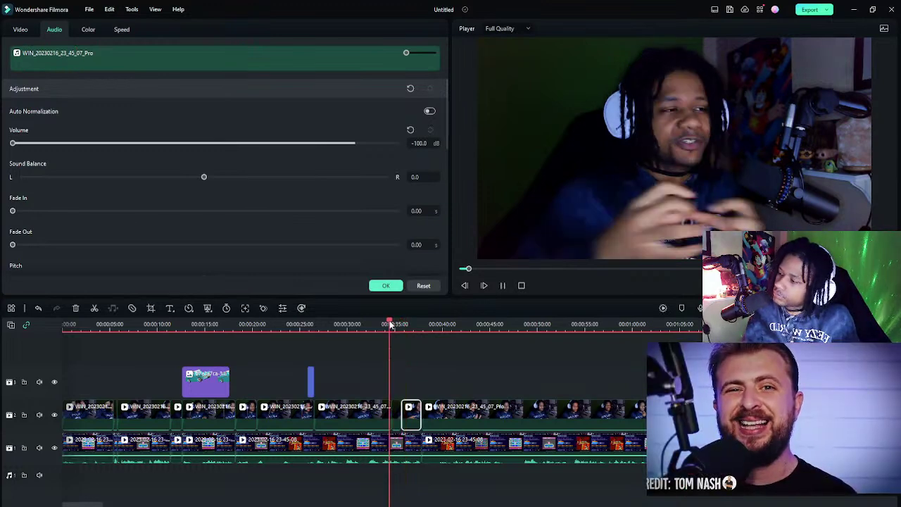
pyautogui.press('space')
pyautogui.press('space')
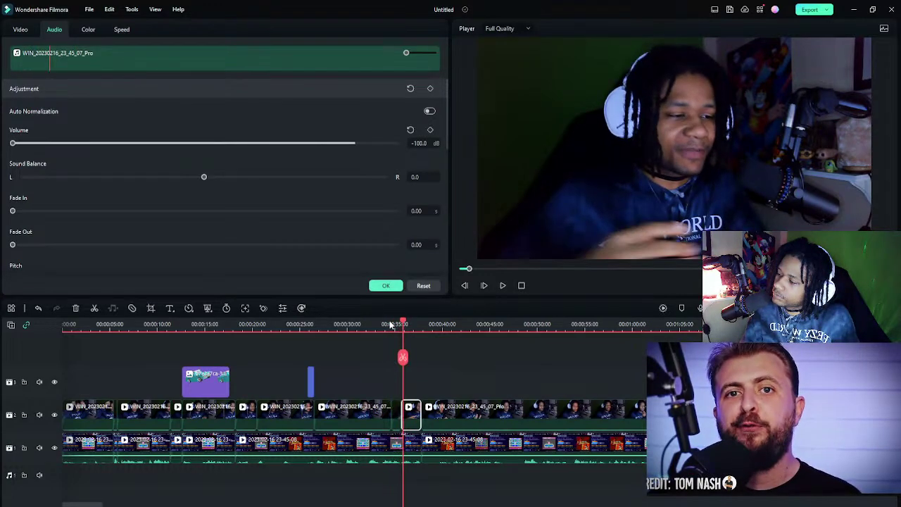
pyautogui.press('Escape')
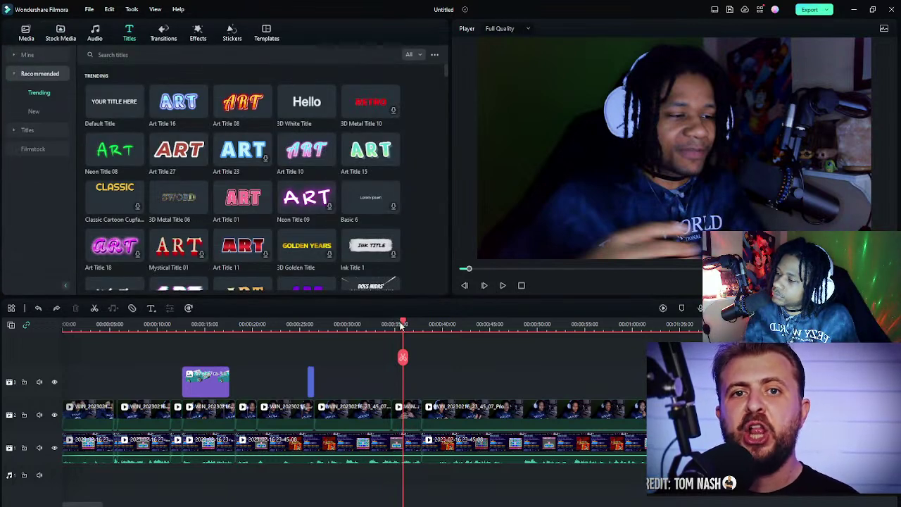
# - Split the webcam gesture clip at about 36 seconds and again at about 37 seconds
pyautogui.click(394, 323)
pyautogui.press('space')
pyautogui.press('space')
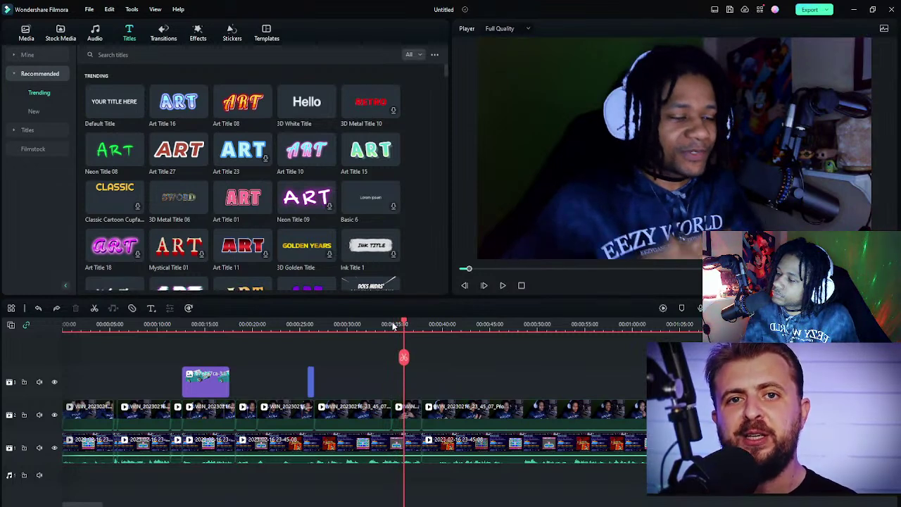
pyautogui.click(411, 409)
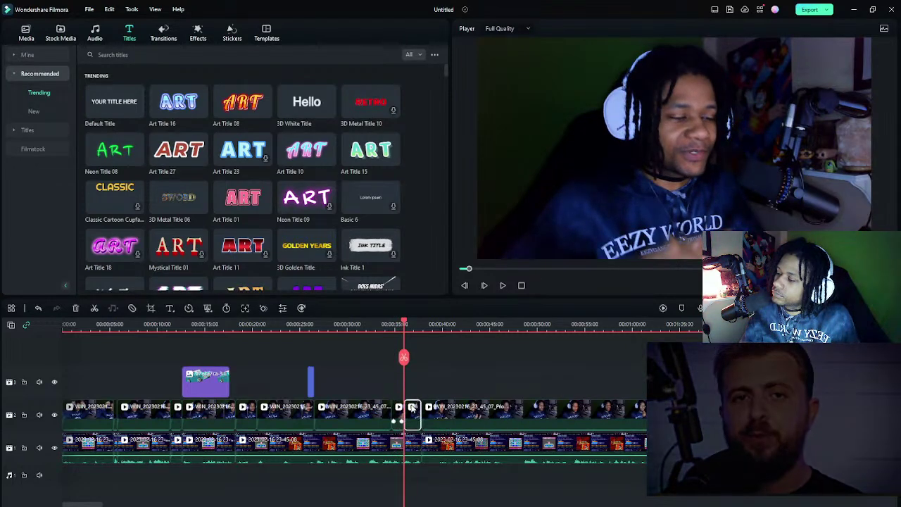
pyautogui.press('space')
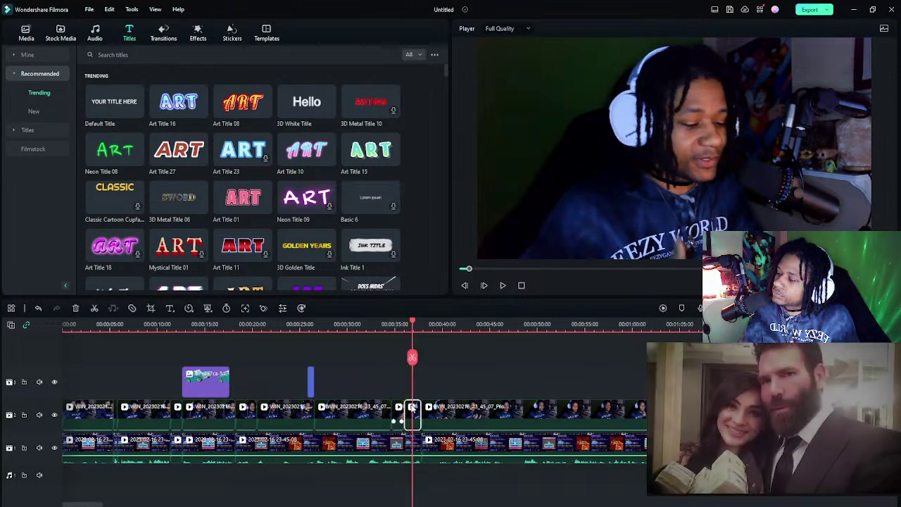
pyautogui.press('space')
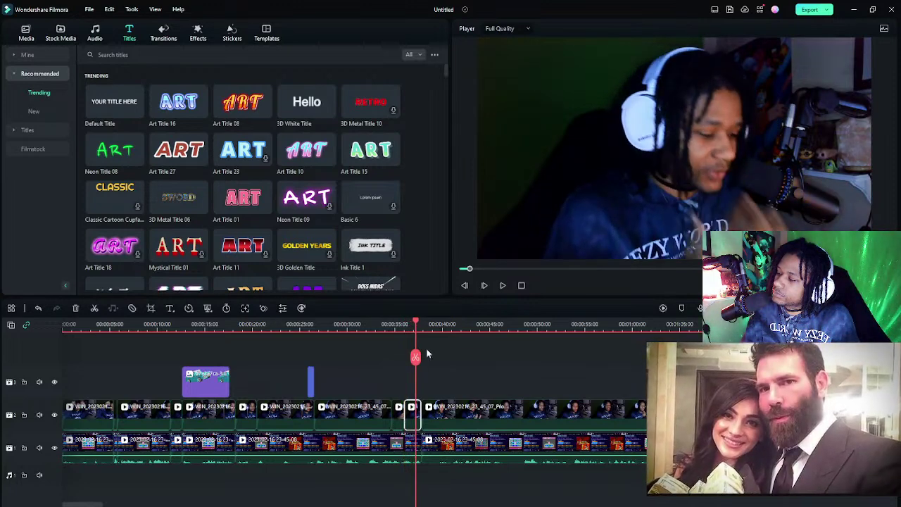
pyautogui.click(414, 324)
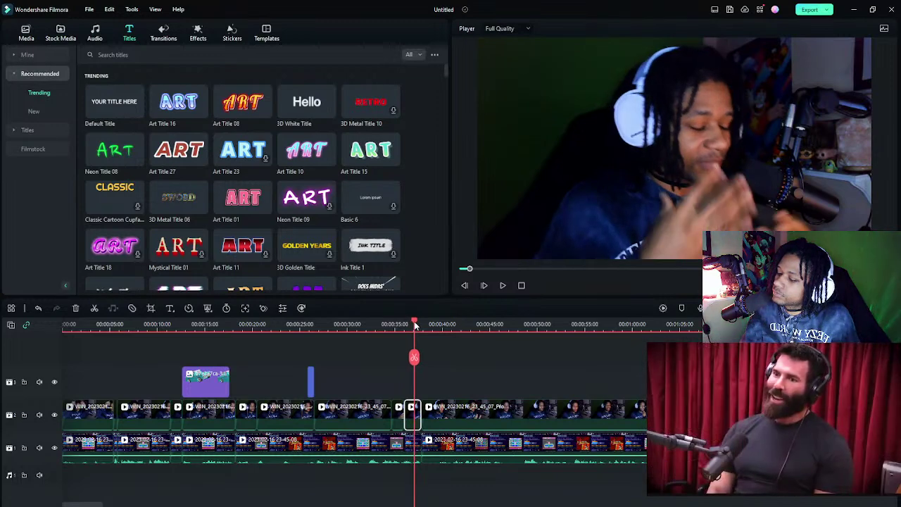
# - Scale the first webcam gesture segment, starting at about 34.6 seconds, up to 138.8%
pyautogui.click(388, 325)
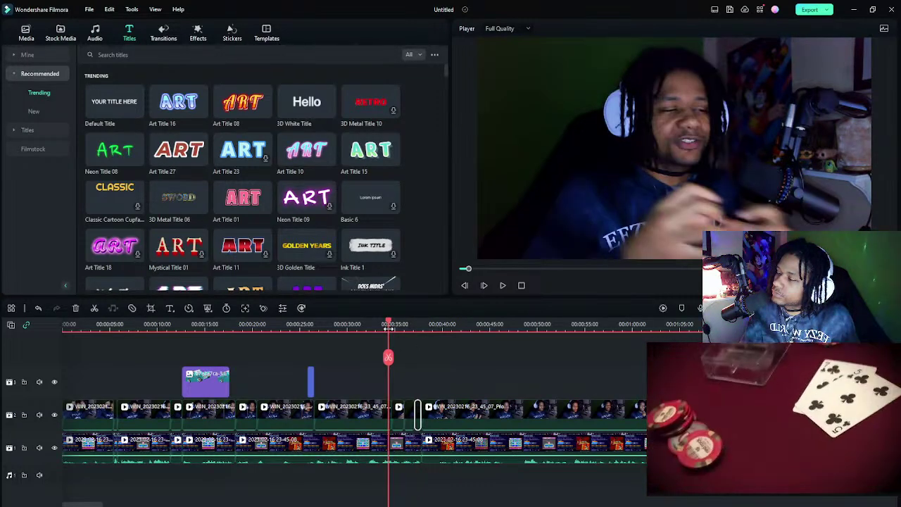
pyautogui.doubleClick(399, 415)
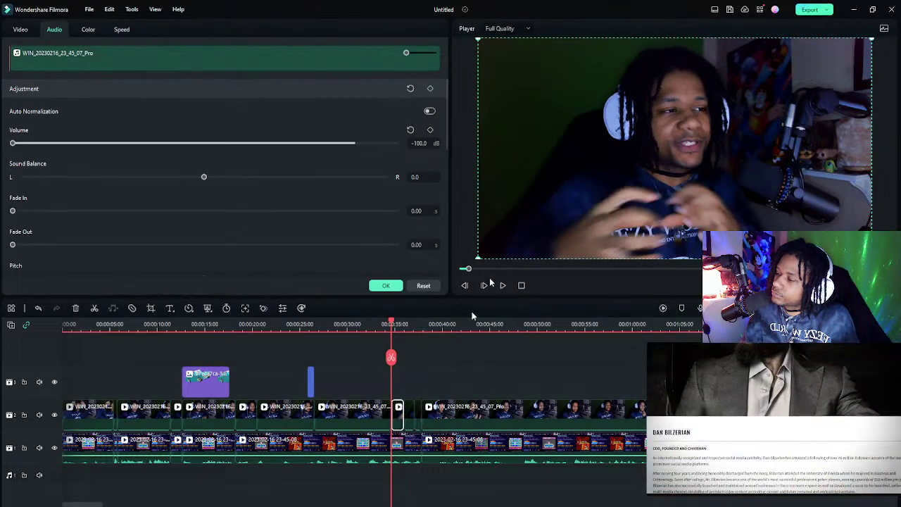
pyautogui.click(30, 30)
pyautogui.scroll(5, 124, 163)
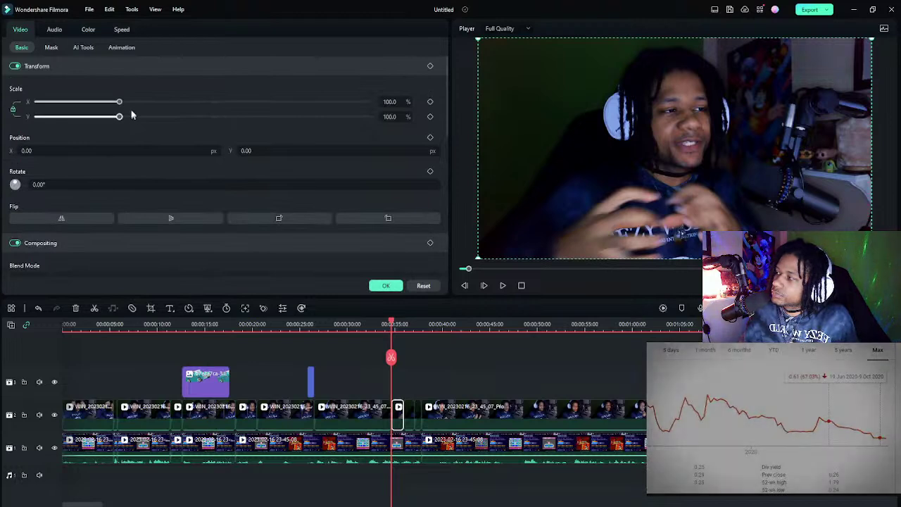
pyautogui.moveTo(117, 102); pyautogui.dragTo(150, 103)
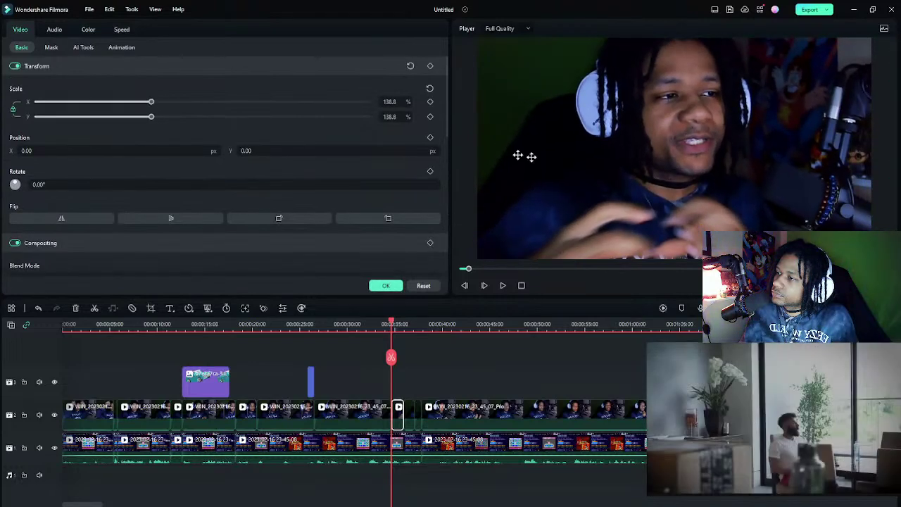
# - Scale the second gesture segment at about 36 seconds to 163.3% and reposition it to X -27.53, Y -222.42 px
pyautogui.click(405, 324)
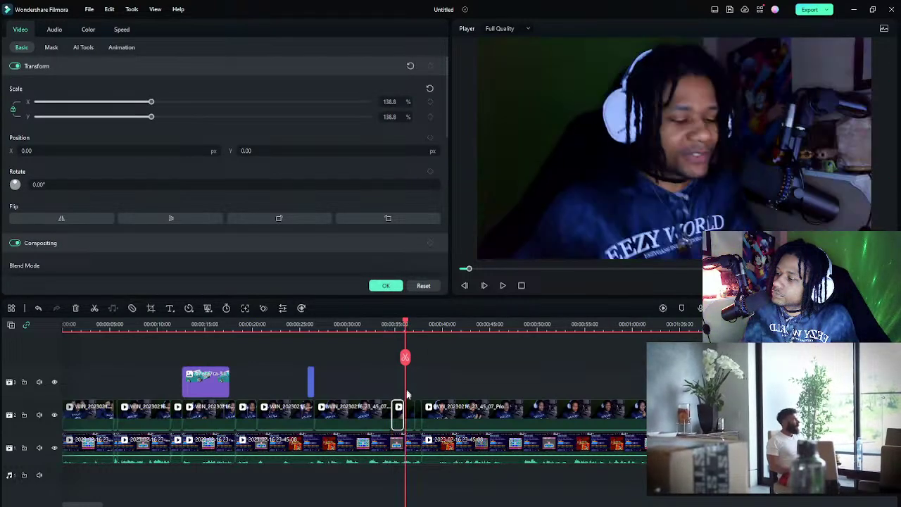
pyautogui.click(406, 402)
pyautogui.moveTo(119, 102); pyautogui.dragTo(173, 104)
pyautogui.moveTo(632, 171); pyautogui.dragTo(630, 218)
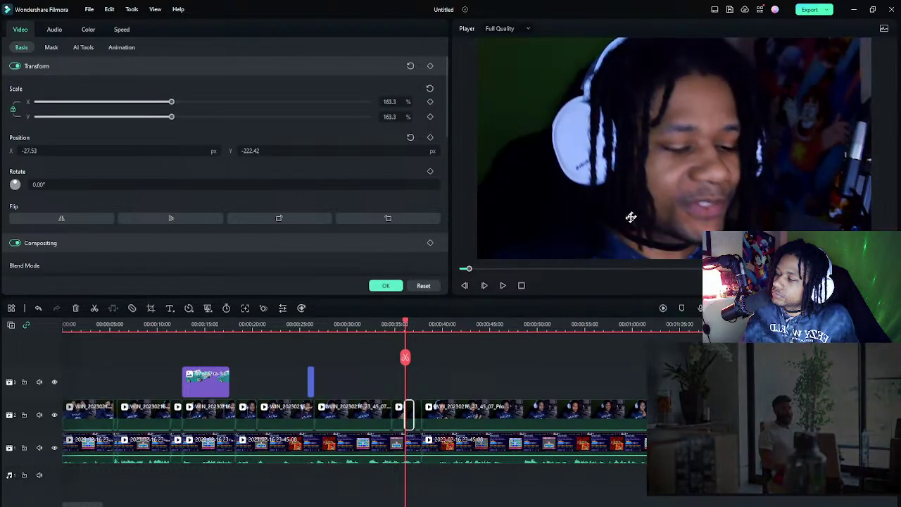
# - Scale the third gesture segment at about 37 seconds to 260.6% and reposition it to X -126.16, Y -34.39 px
pyautogui.click(417, 415)
pyautogui.moveTo(119, 103); pyautogui.dragTo(251, 103)
pyautogui.moveTo(649, 209); pyautogui.dragTo(625, 217)
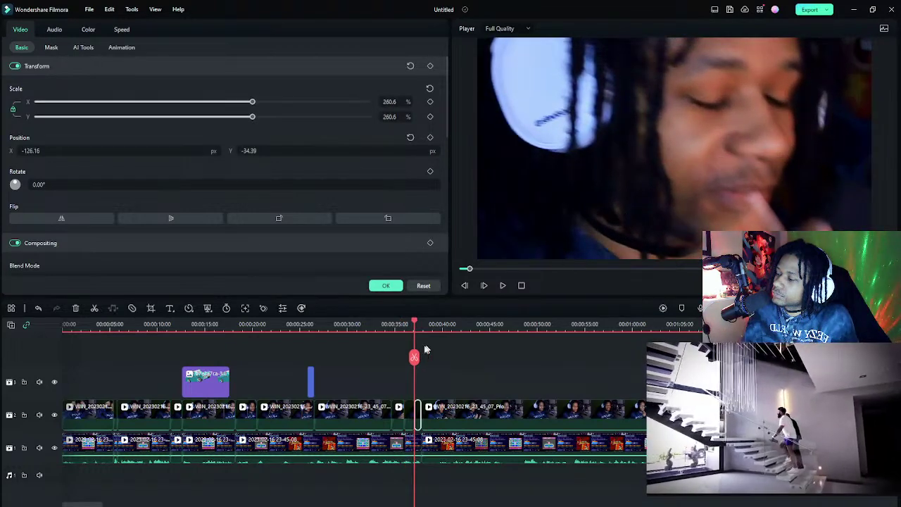
# - Play back the progressive zooms and split the following webcam clip at about 40 seconds, while the fingertips touch
pyautogui.click(387, 329)
pyautogui.press('space')
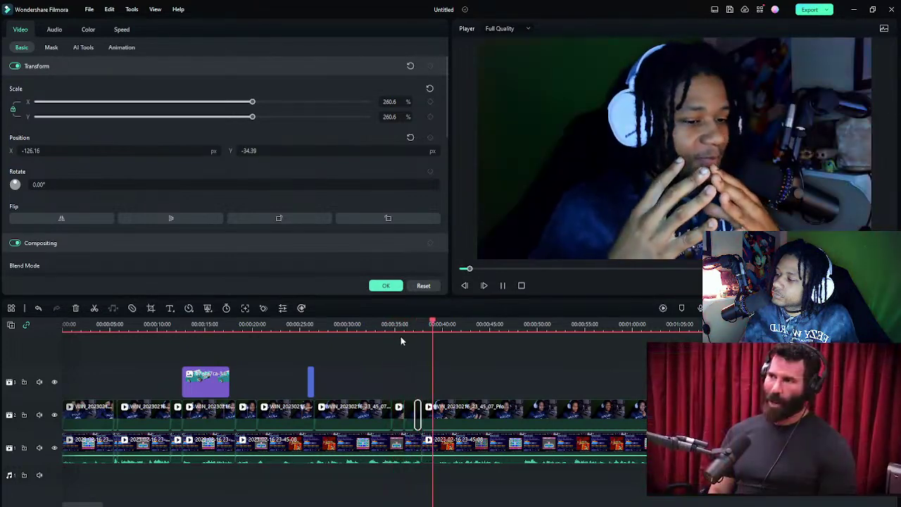
pyautogui.press('space')
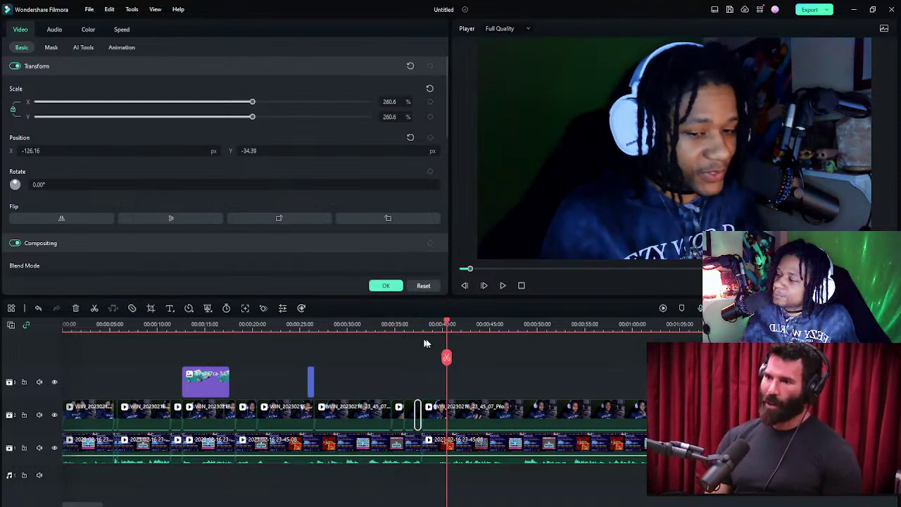
pyautogui.moveTo(447, 322); pyautogui.dragTo(439, 330)
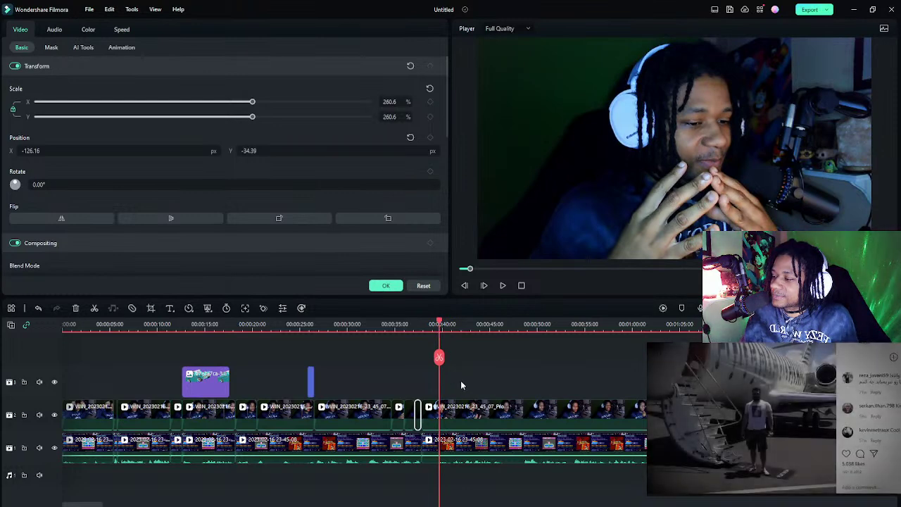
pyautogui.click(442, 326)
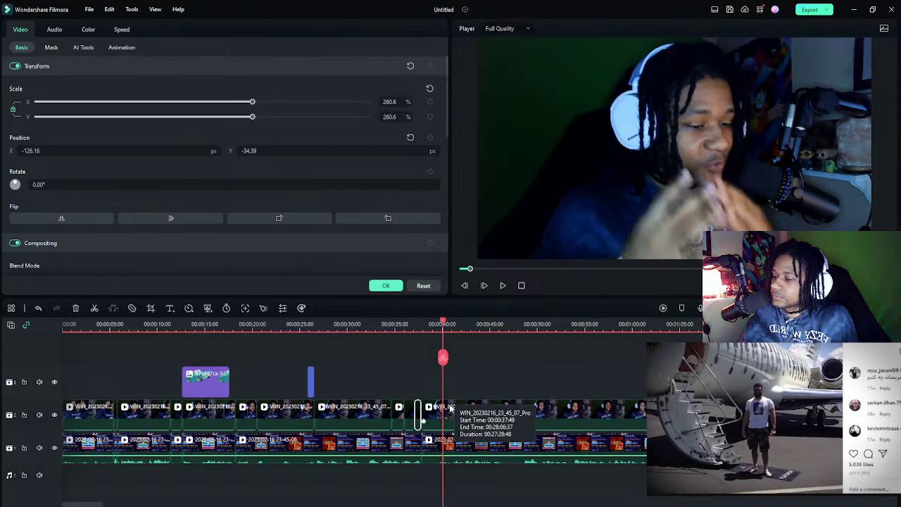
pyautogui.moveTo(443, 323); pyautogui.dragTo(443, 328)
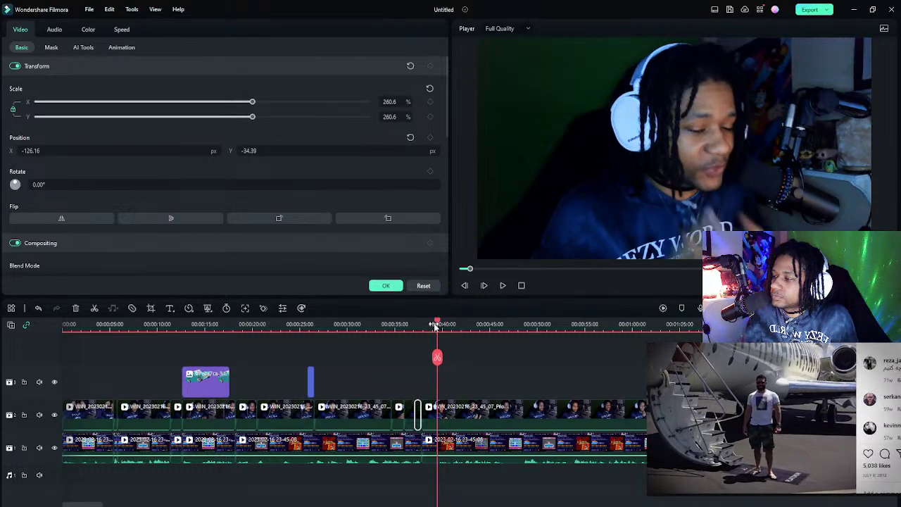
pyautogui.click(434, 325)
pyautogui.press('space')
pyautogui.click(454, 415)
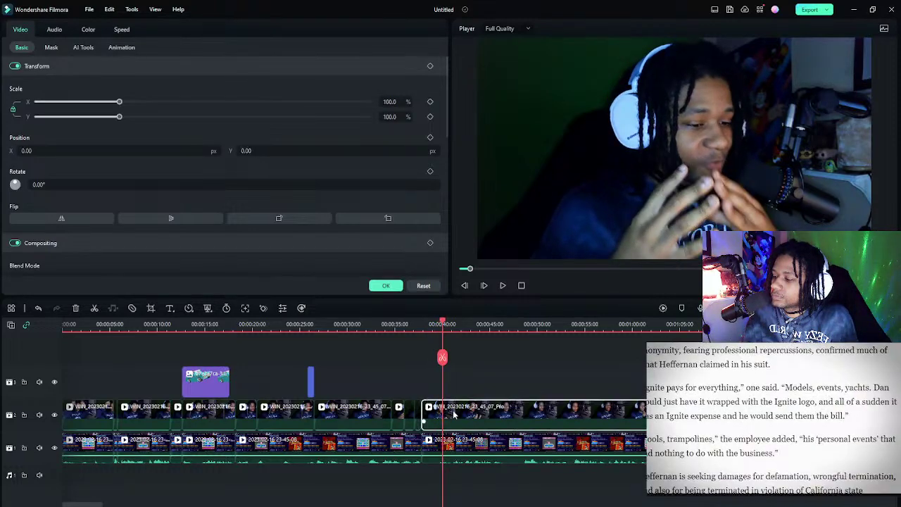
pyautogui.hotkey('ctrl', 'b')
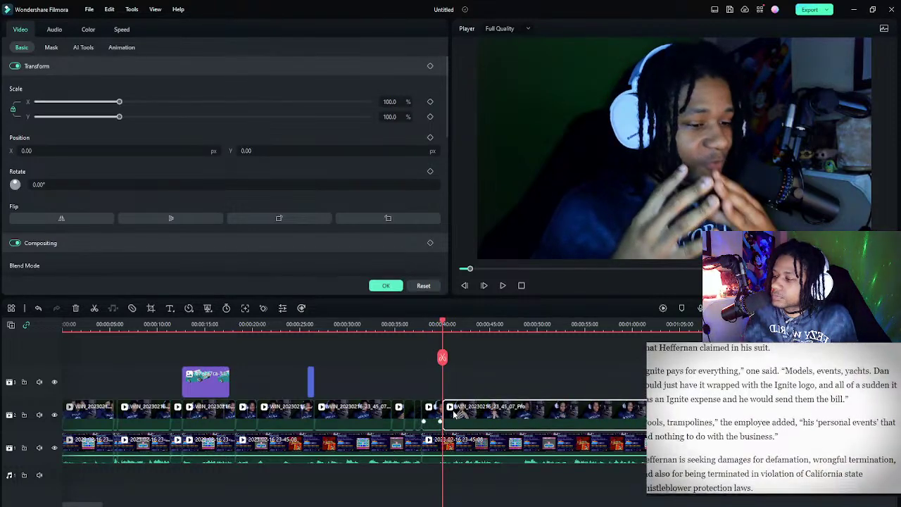
# - Split both the webcam and screen recordings at about 40.7 seconds, after the hands drop
pyautogui.click(478, 384)
pyautogui.press('space')
pyautogui.press('space')
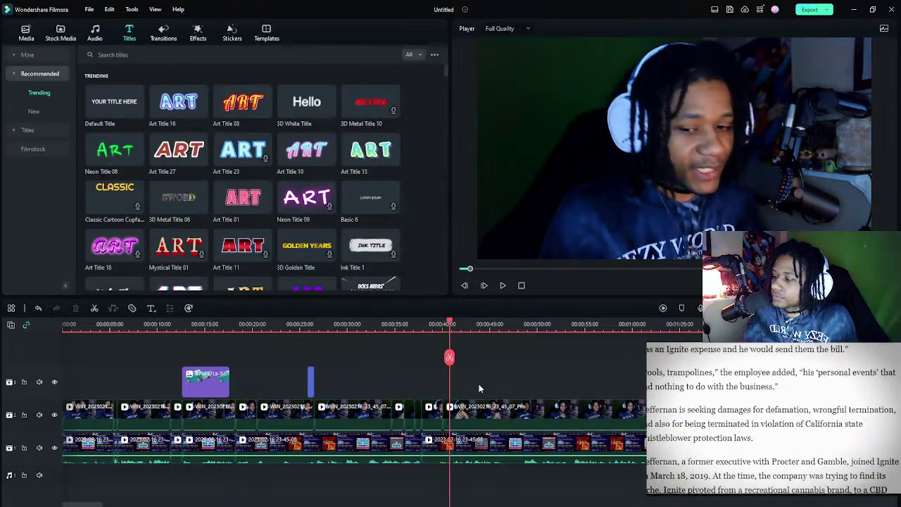
pyautogui.click(450, 357)
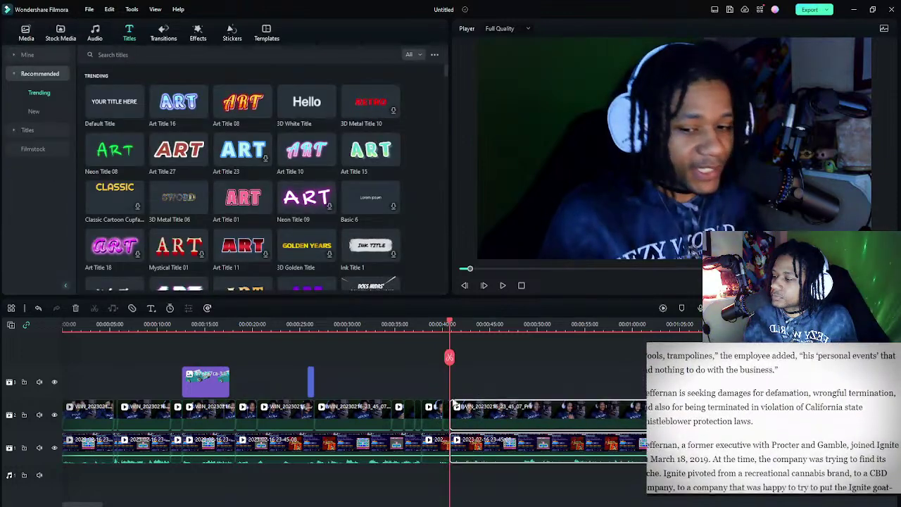
# - Rotate the short webcam segment at about 40 seconds upside down to 179.99°
pyautogui.doubleClick(446, 411)
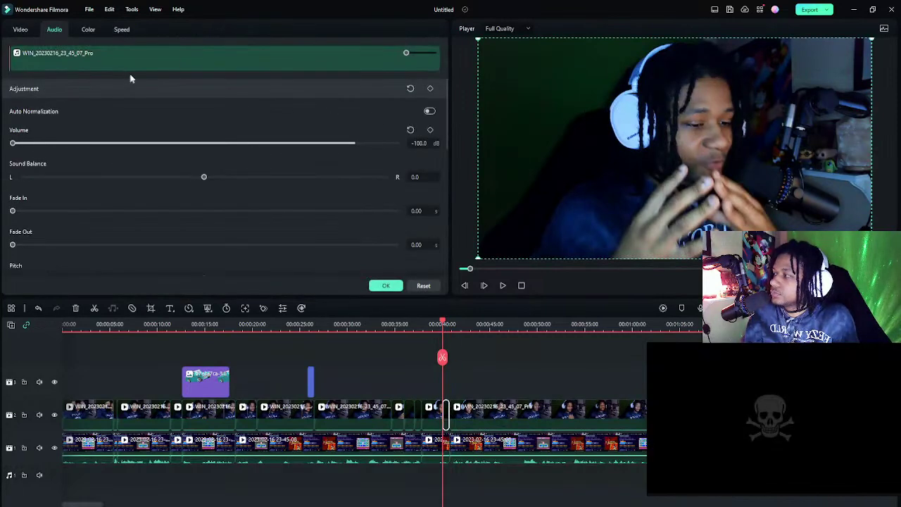
pyautogui.click(20, 29)
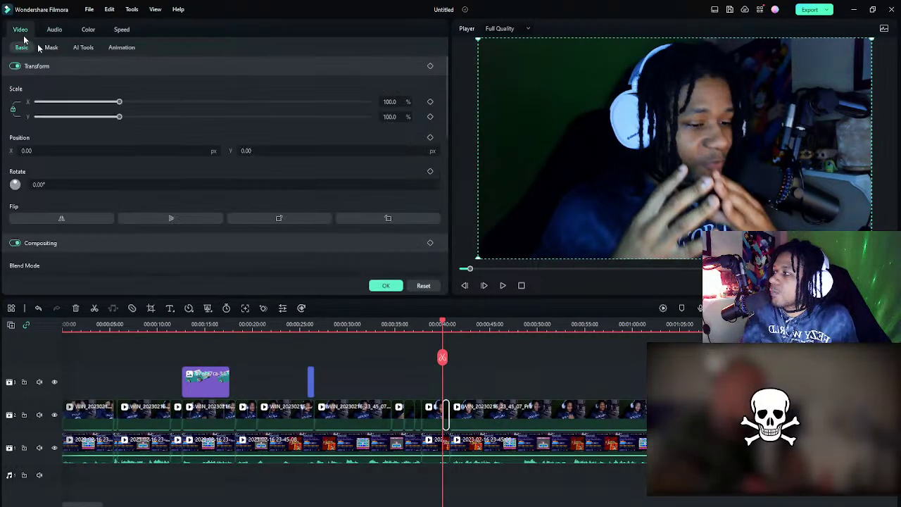
pyautogui.moveTo(15, 185); pyautogui.dragTo(16, 197)
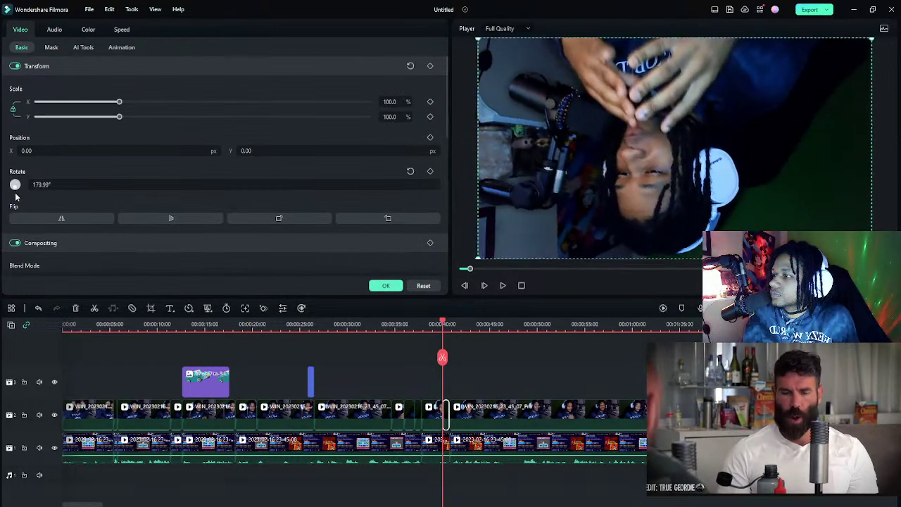
# - Play back the upside-down webcam segment at about 40 seconds and skim the footage after it for the next usable part
pyautogui.click(460, 368)
pyautogui.press('space')
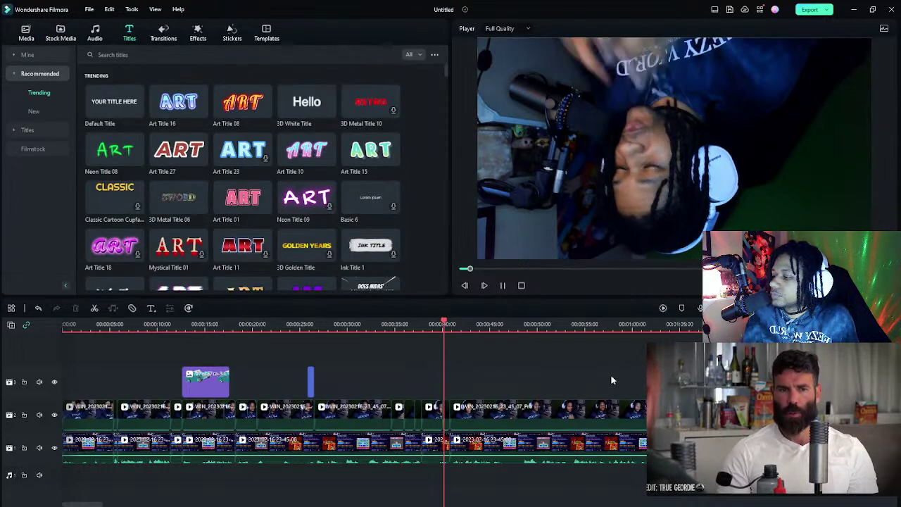
pyautogui.press('space')
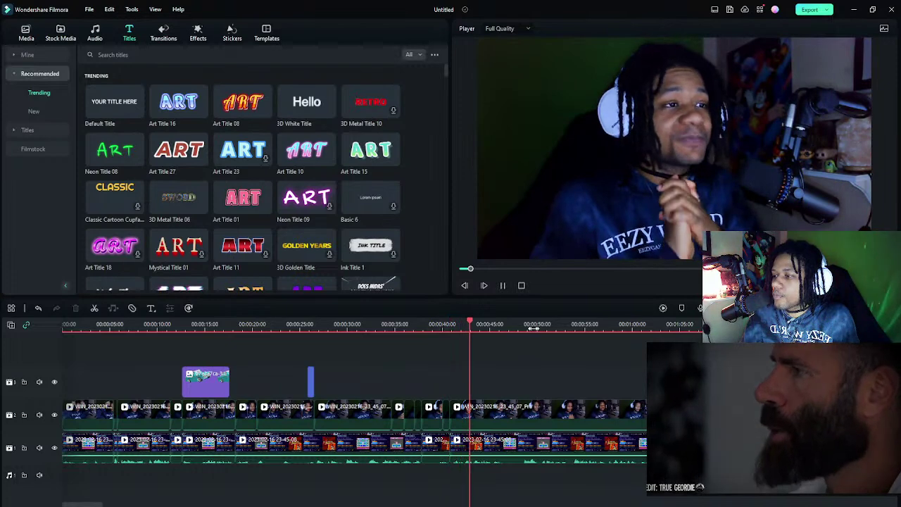
pyautogui.click(525, 325)
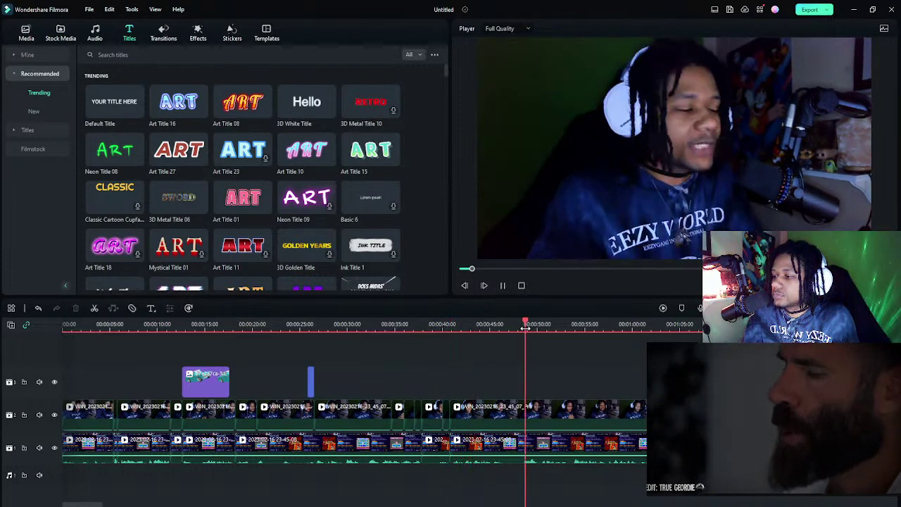
pyautogui.click(575, 325)
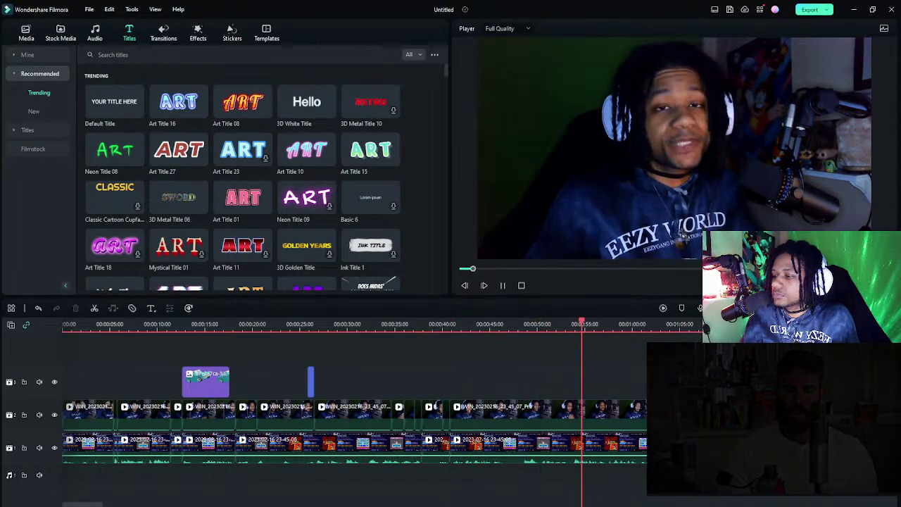
pyautogui.click(765, 325)
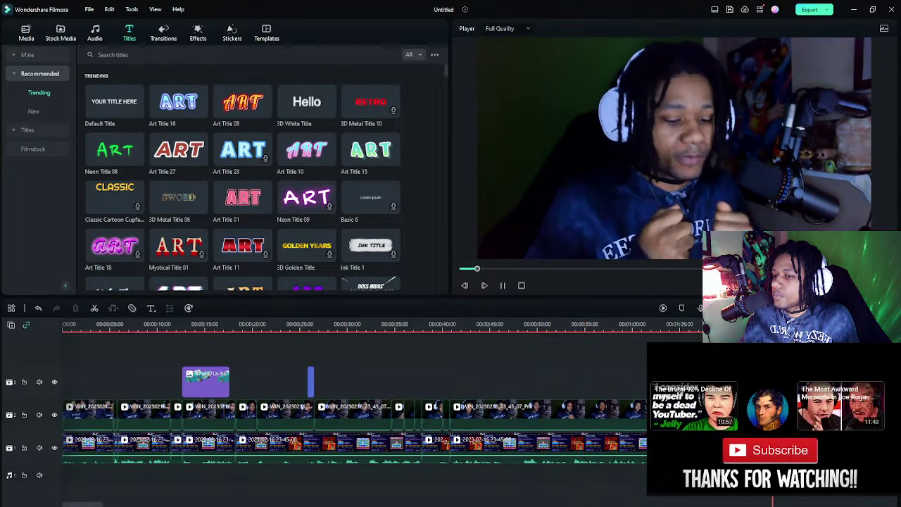
pyautogui.press('space')
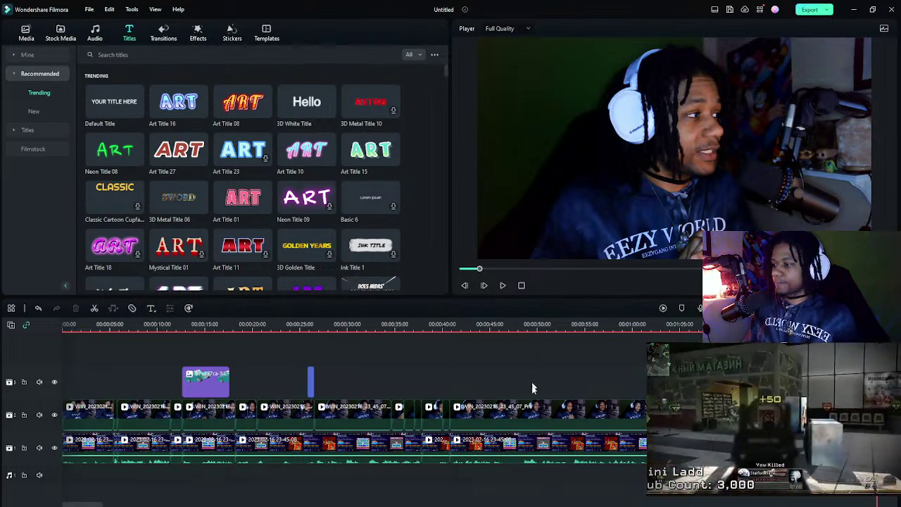
# - Split both recordings at about 1:26.5 and ripple-delete the segment before the cut, back to about 41 seconds
pyautogui.hscroll(10, 232, 453)
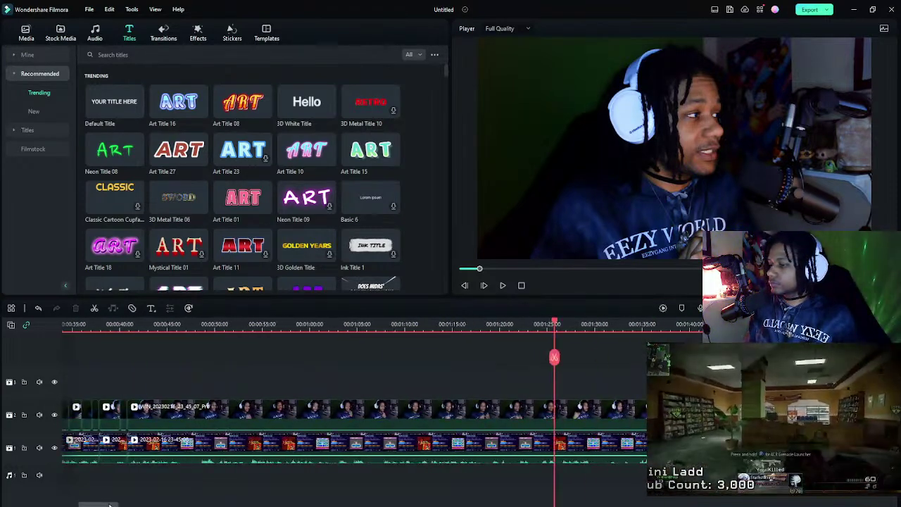
pyautogui.click(457, 323)
pyautogui.press('space')
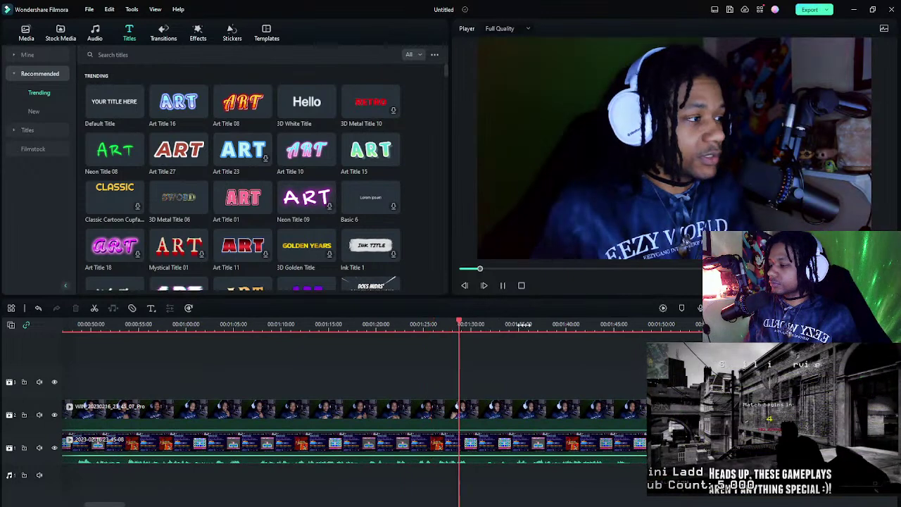
pyautogui.click(540, 324)
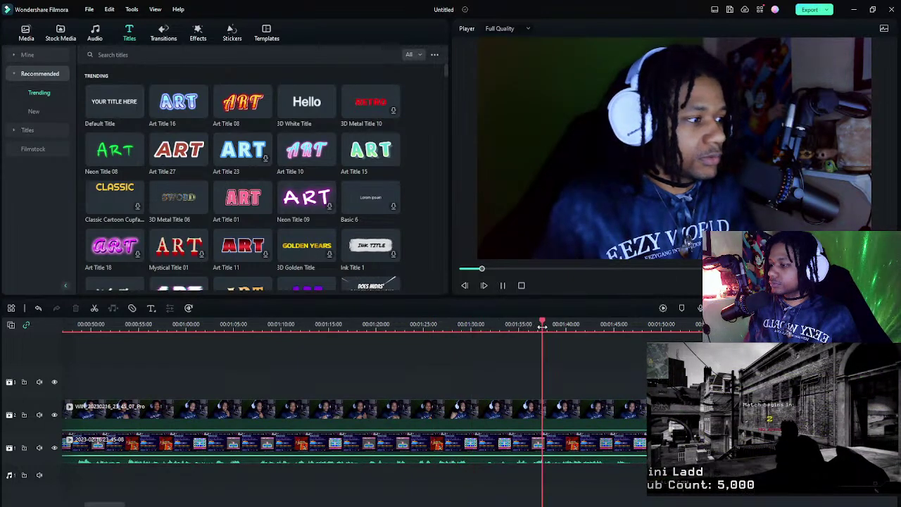
pyautogui.click(437, 324)
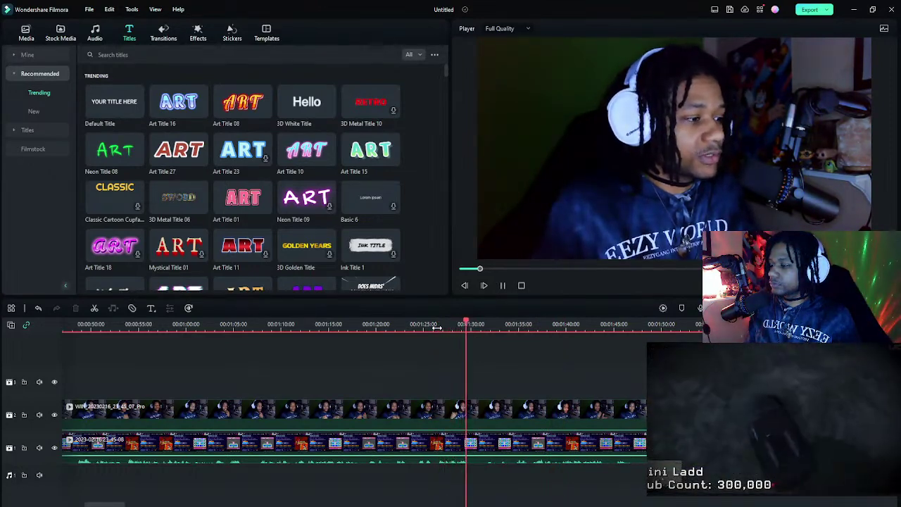
pyautogui.press('space')
pyautogui.click(438, 324)
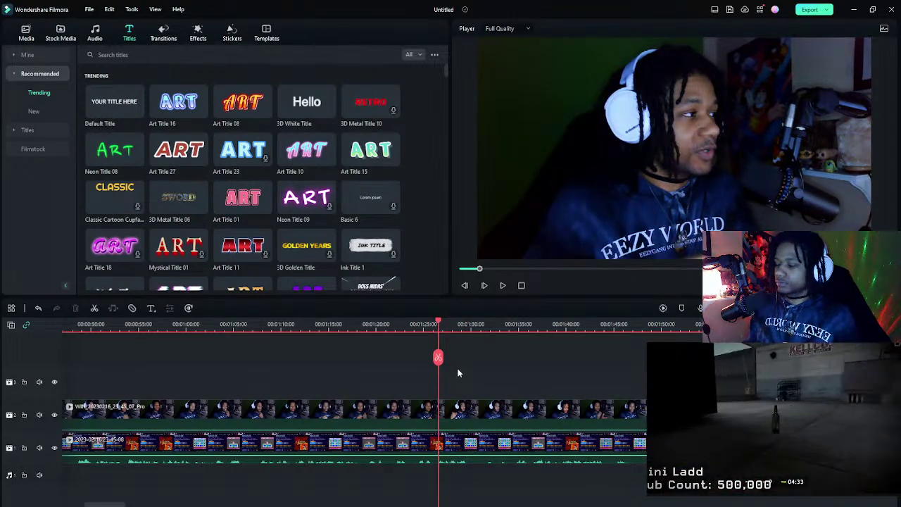
pyautogui.hotkey('ctrl', 'b')
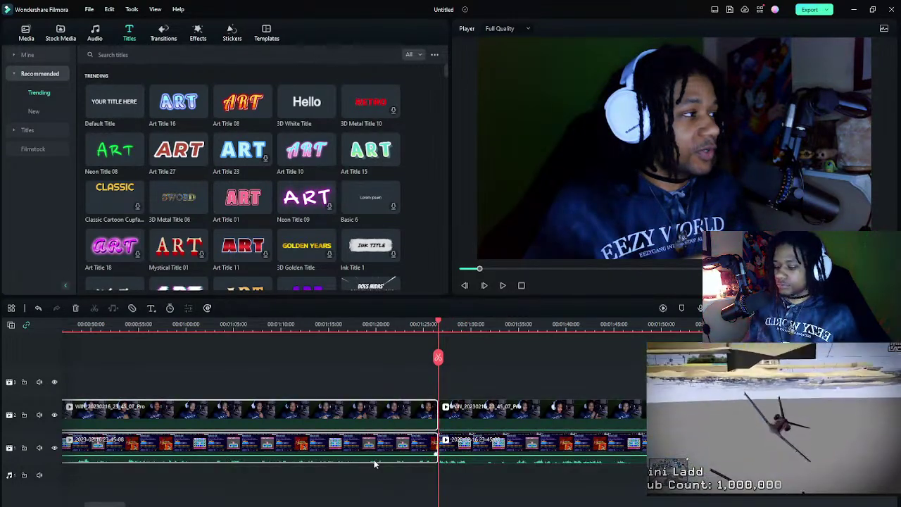
pyautogui.hotkey('ctrl', 'z')
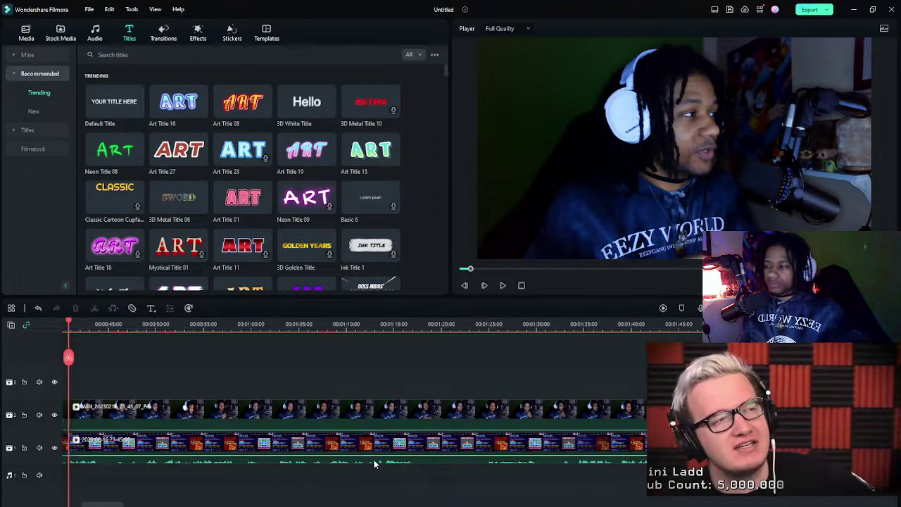
# - Play the joined footage and split both the webcam and screen recordings at about 43.8 seconds
pyautogui.press('space')
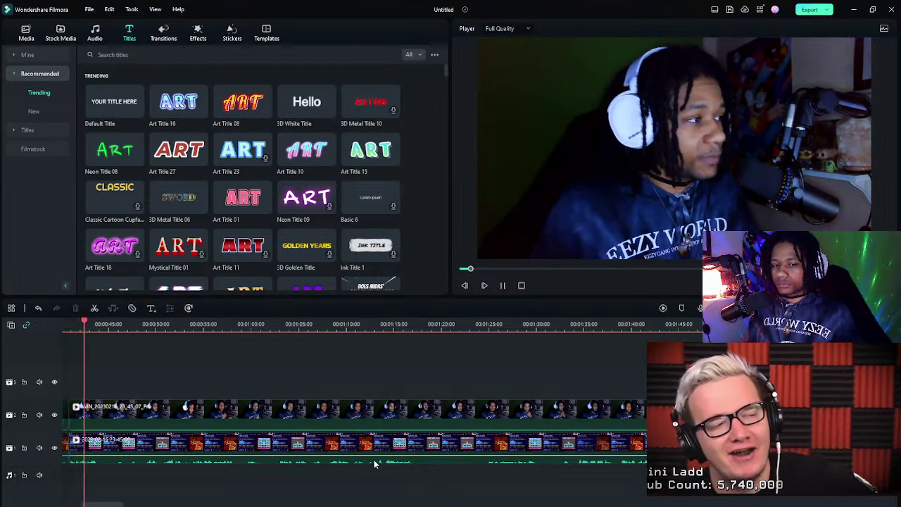
pyautogui.press('space')
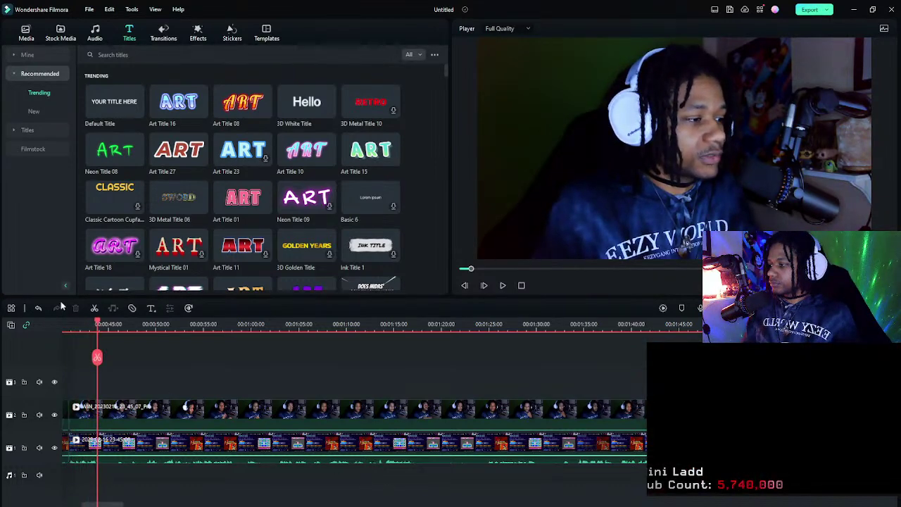
pyautogui.click(98, 323)
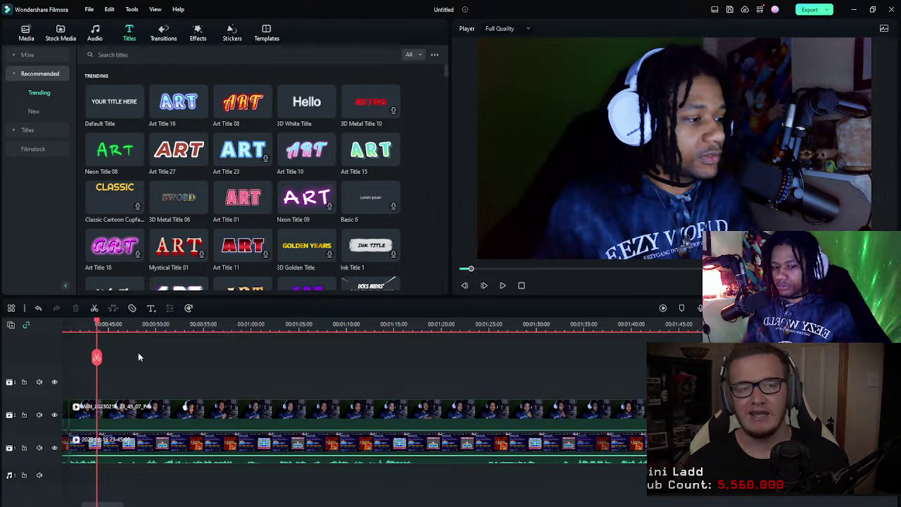
pyautogui.hotkey('ctrl', 'b')
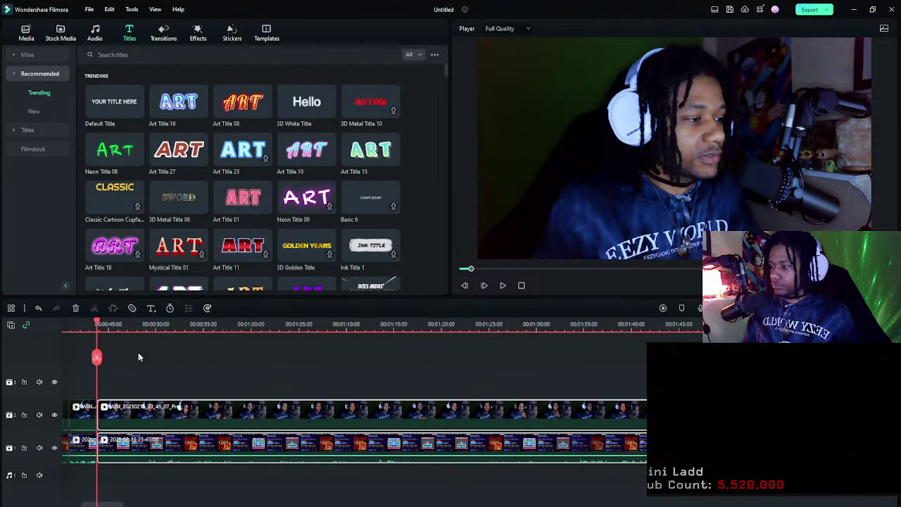
# - Split both recordings at about 49 seconds and ripple-delete the segment between about 43.8 and 49 seconds
pyautogui.click(134, 325)
pyautogui.press('space')
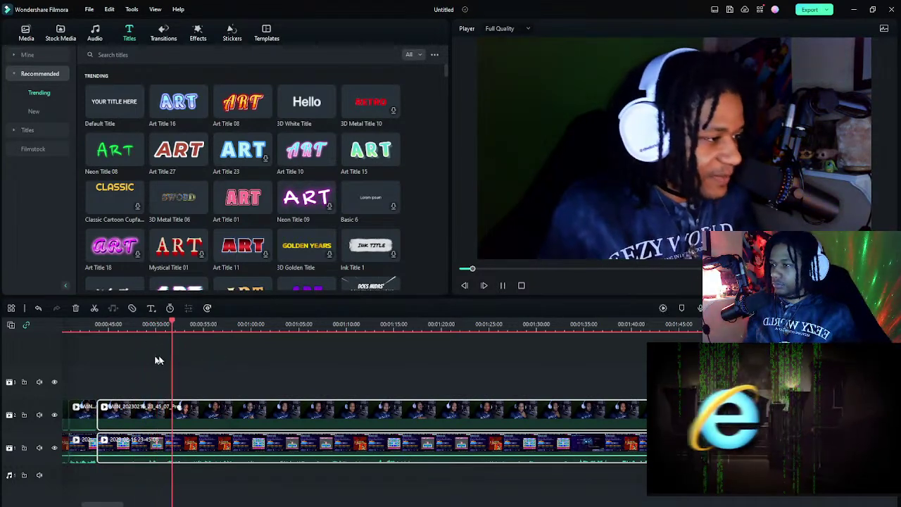
pyautogui.click(143, 325)
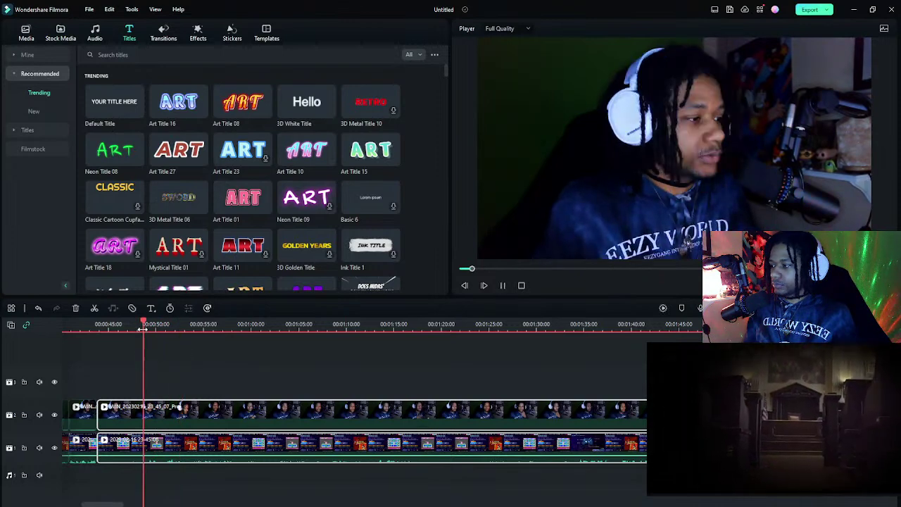
pyautogui.press('space')
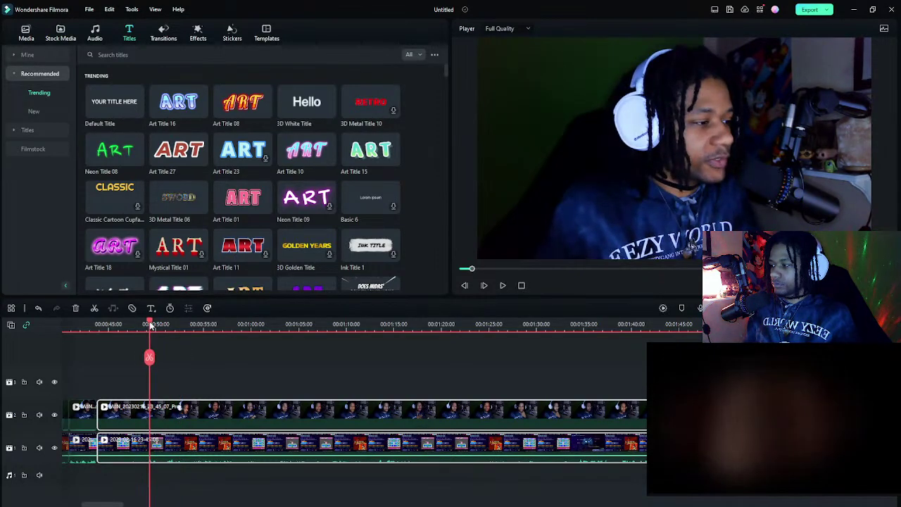
pyautogui.hotkey('ctrl', 'b')
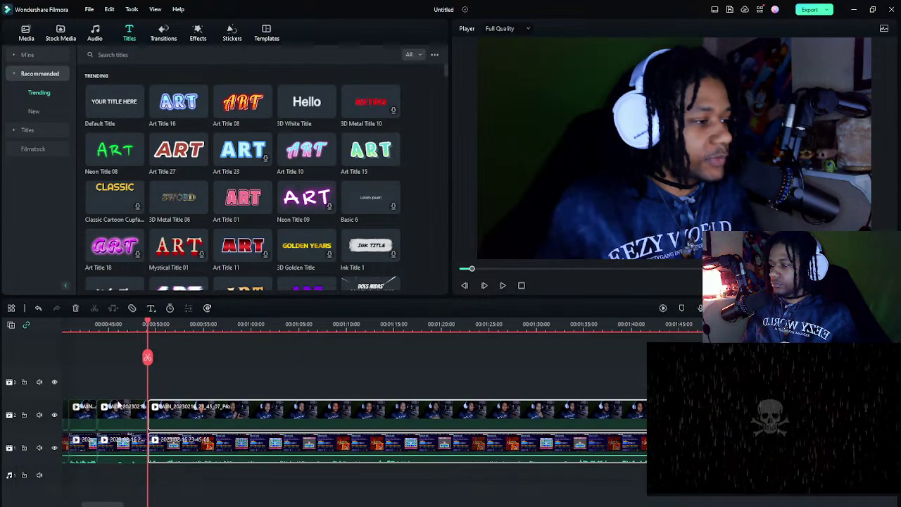
pyautogui.click(117, 445)
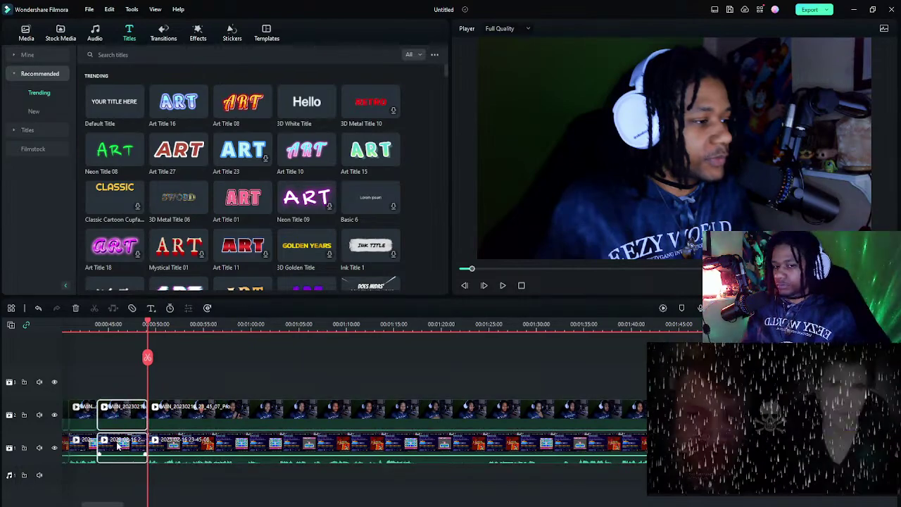
pyautogui.press('Delete')
# - Play on from the new join and split both recordings at about 47.4 seconds
pyautogui.press('space')
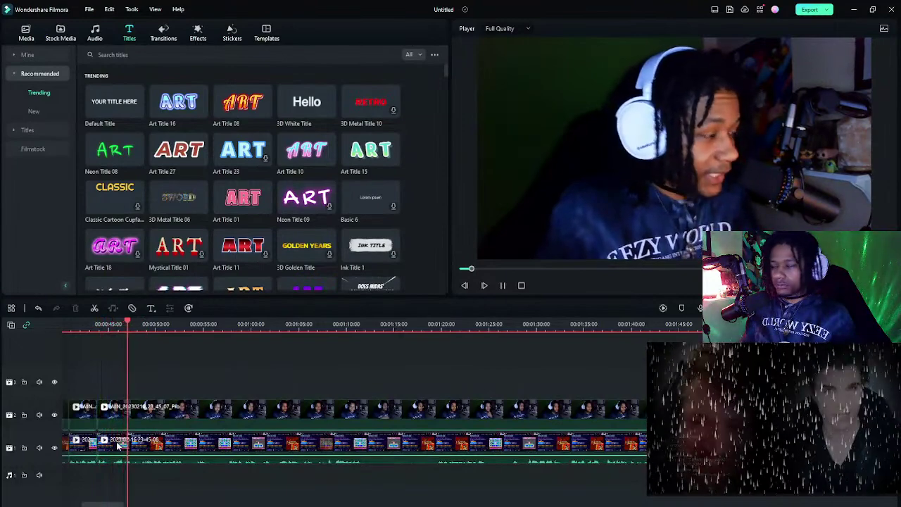
pyautogui.press('space')
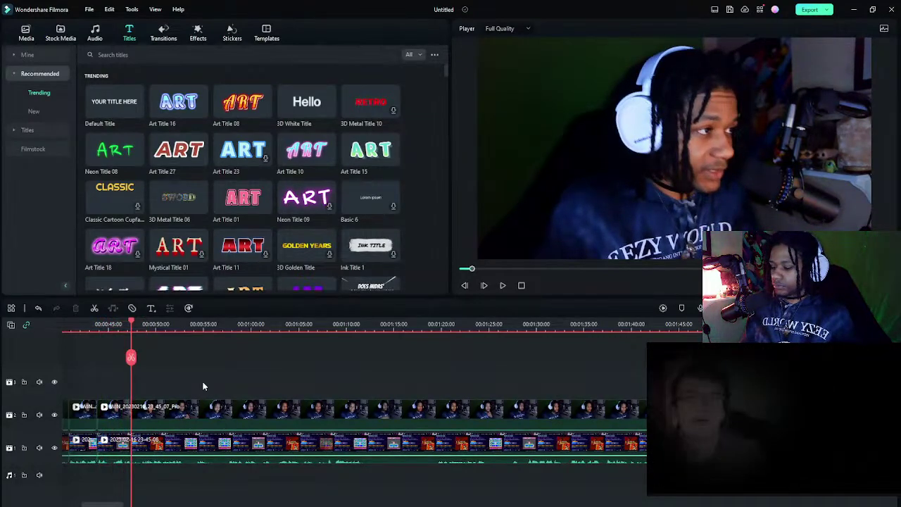
pyautogui.hotkey('ctrl', 'b')
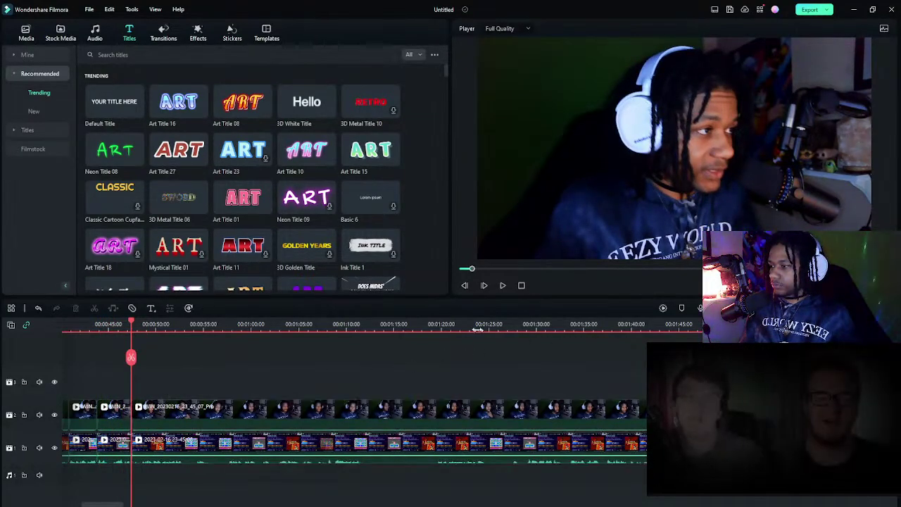
# - Split both recordings at about 1:08.8 and ripple-delete the segment between about 47.4 seconds and that cut
pyautogui.click(435, 324)
pyautogui.press('space')
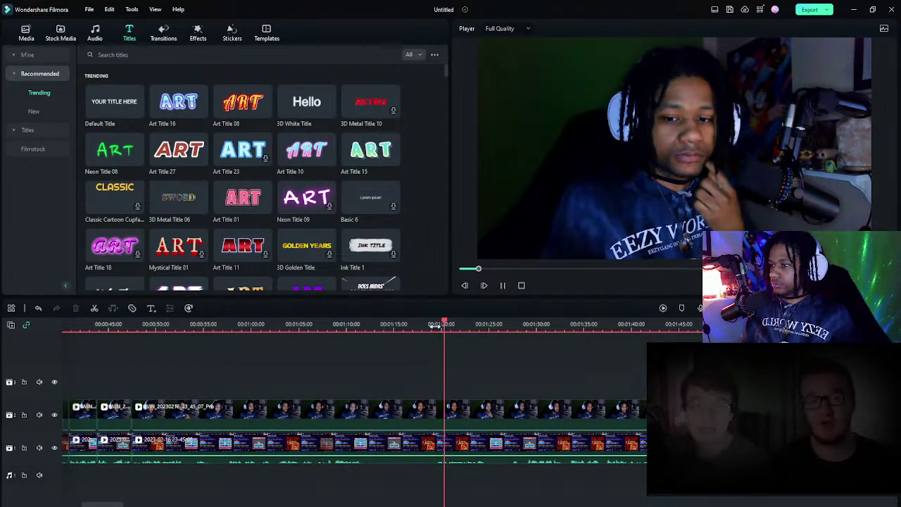
pyautogui.click(338, 324)
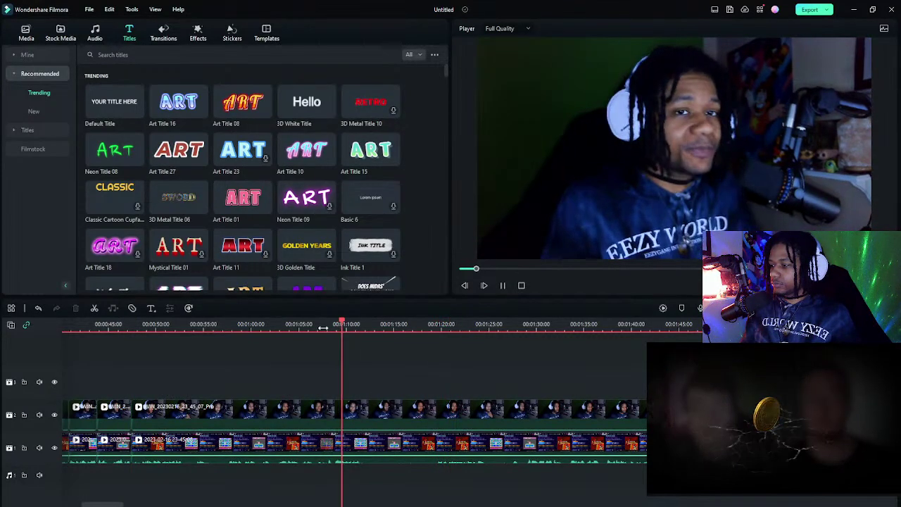
pyautogui.click(322, 323)
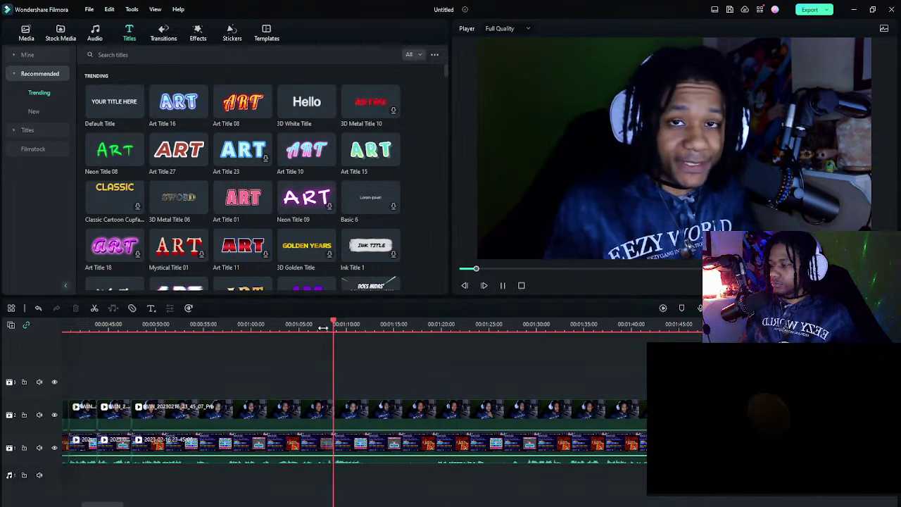
pyautogui.press('space')
pyautogui.moveTo(343, 324); pyautogui.dragTo(336, 324)
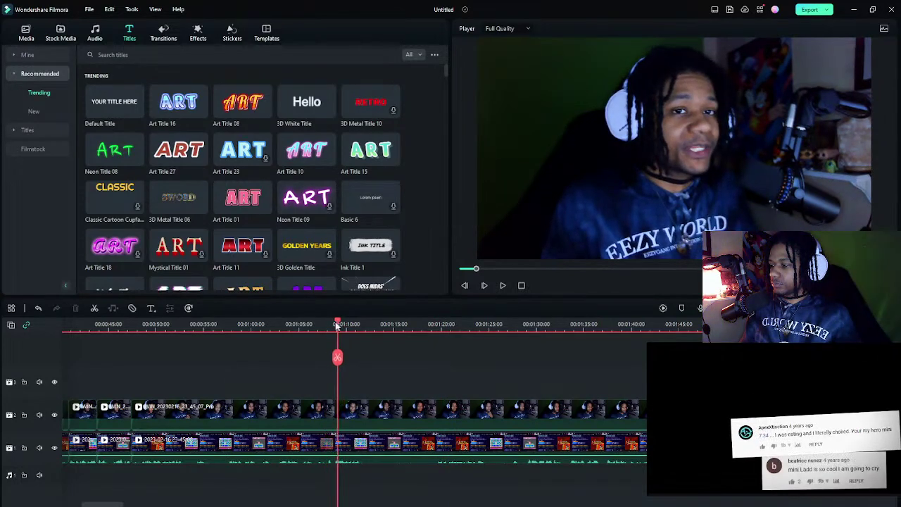
pyautogui.click(334, 357)
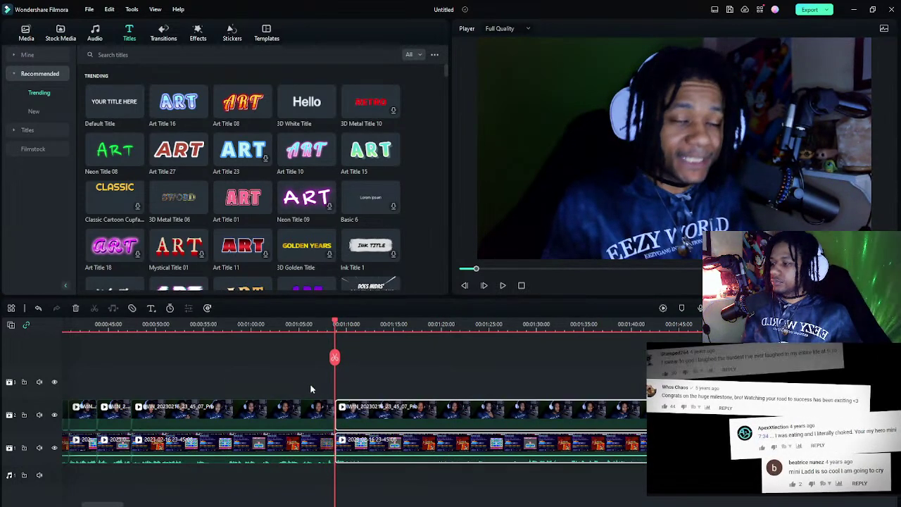
pyautogui.click(282, 423)
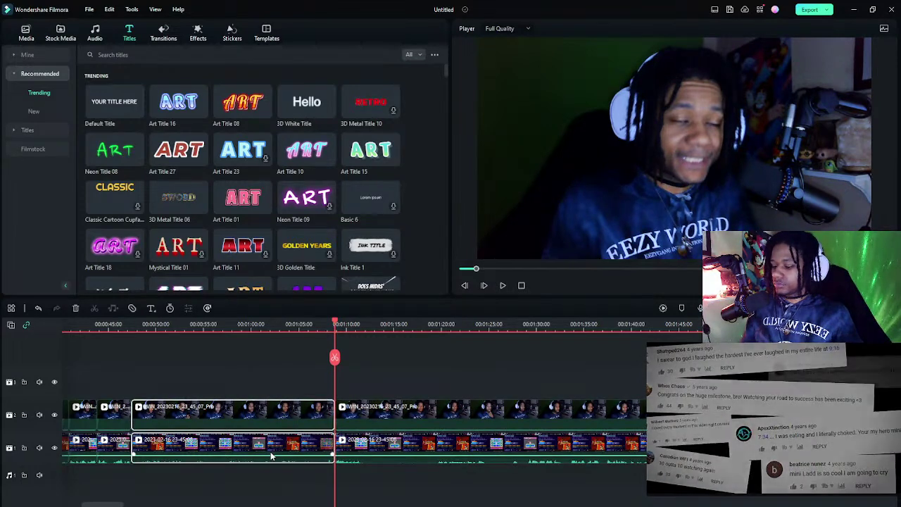
pyautogui.press('Delete')
# - Split both recordings at about 50 seconds, at the raised hand, and move the remaining footage to start at about 57 seconds
pyautogui.press('space')
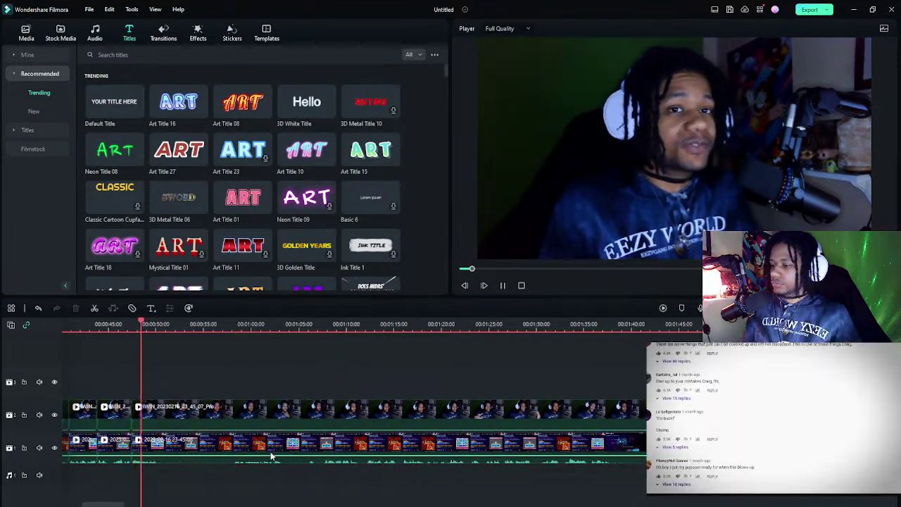
pyautogui.press('space')
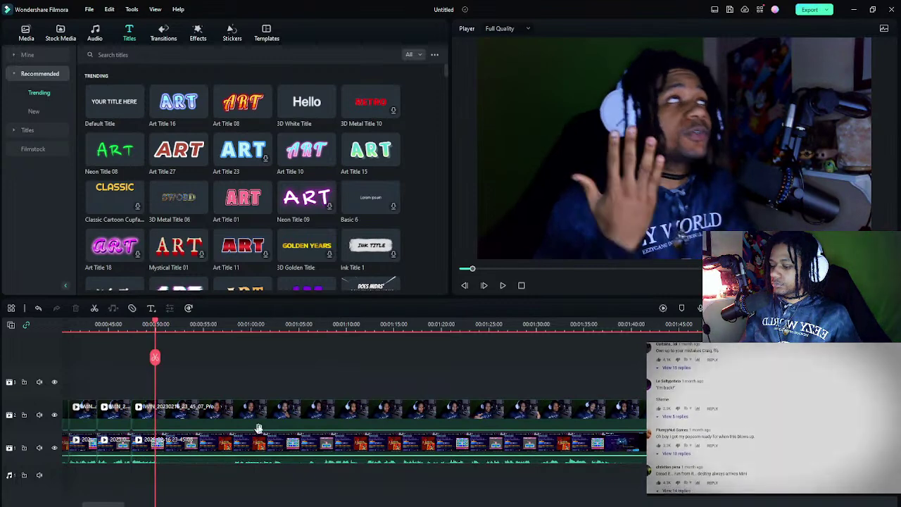
pyautogui.hotkey('ctrl', 'b')
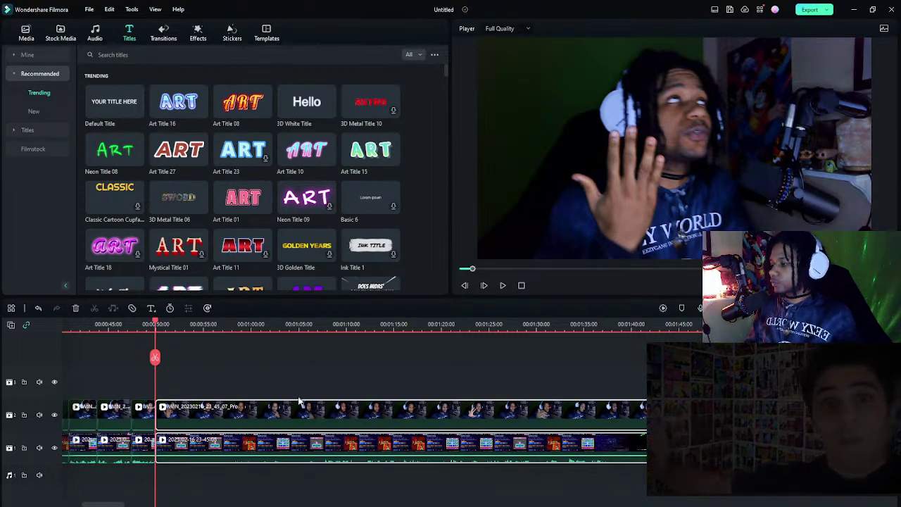
pyautogui.moveTo(303, 407); pyautogui.dragTo(357, 416)
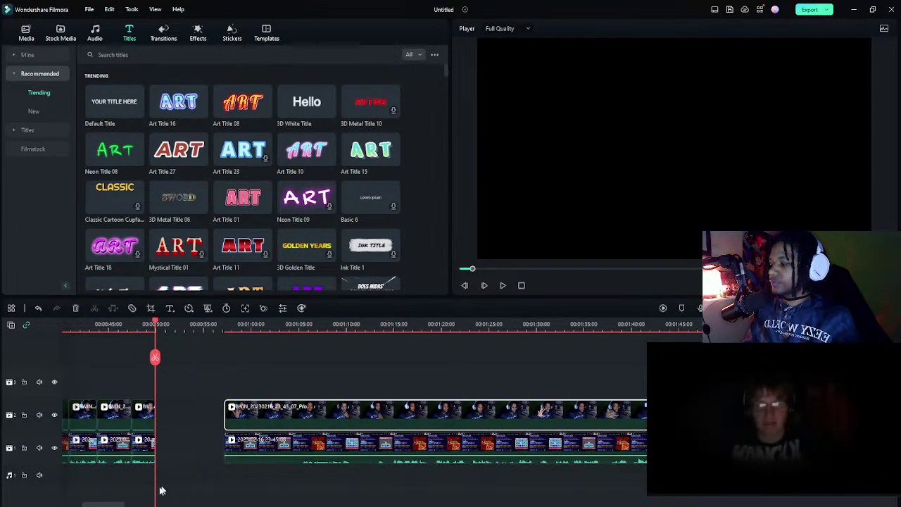
# - Play back the last footage segment before the gap, from about 47.4 seconds, and check its ending
pyautogui.moveTo(103, 504); pyautogui.dragTo(83, 505)
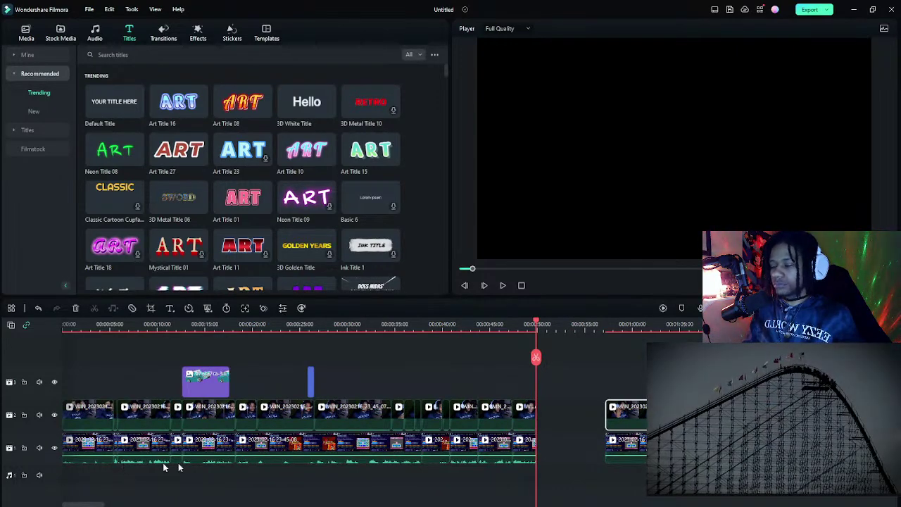
pyautogui.click(511, 323)
pyautogui.press('space')
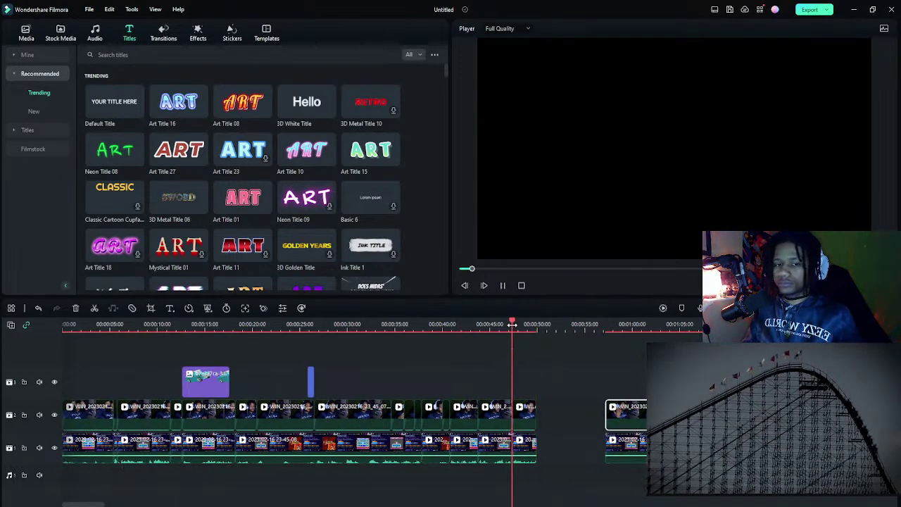
pyautogui.press('space')
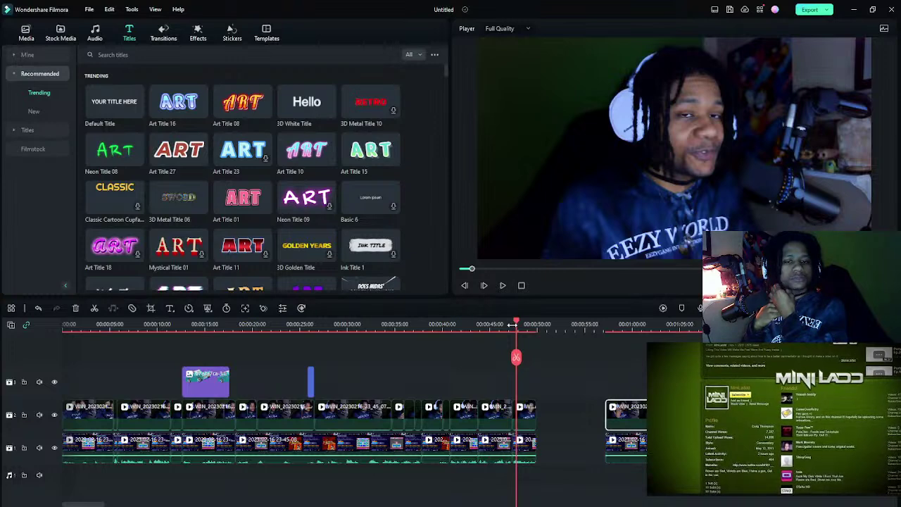
pyautogui.click(544, 343)
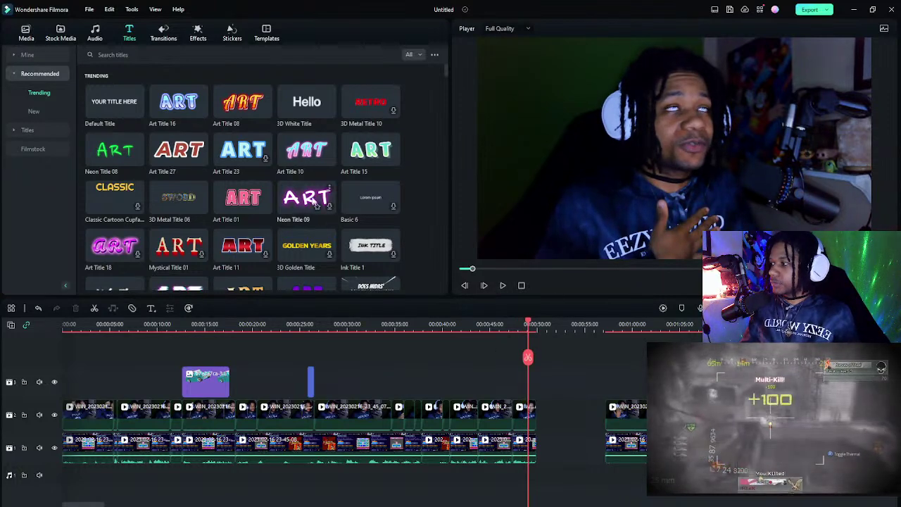
# - Preview the 3D Metal Title 10 preset and place it on the third video track at the start of the gap, about 50 seconds
pyautogui.scroll(-1, 310, 199)
pyautogui.scroll(-1, 310, 200)
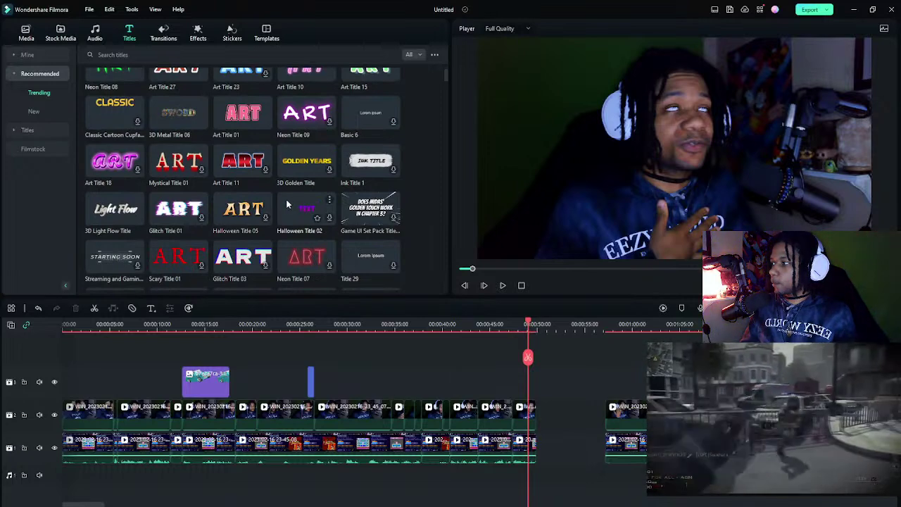
pyautogui.scroll(2, 286, 204)
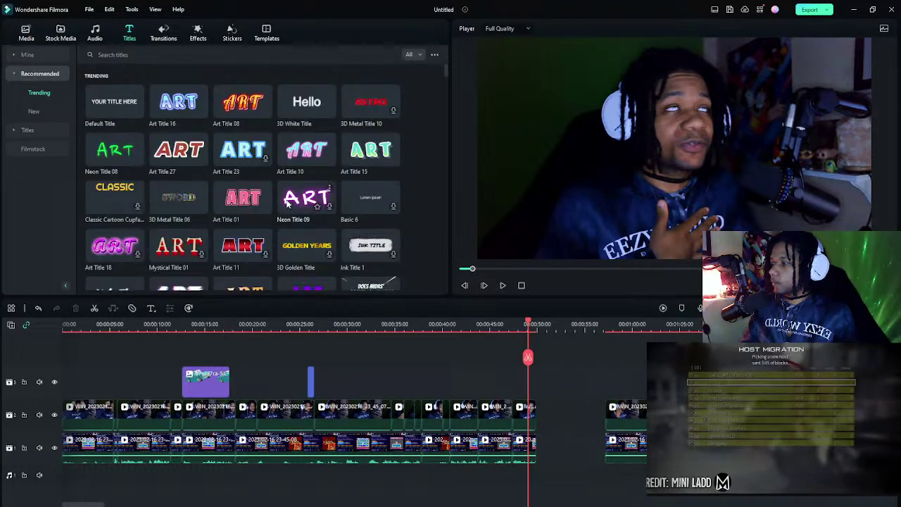
pyautogui.scroll(-1, 287, 204)
pyautogui.scroll(1, 286, 204)
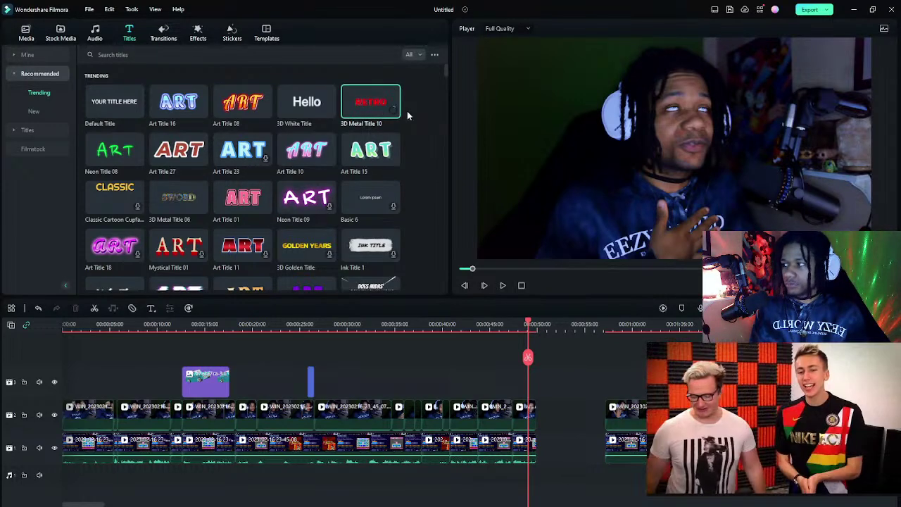
pyautogui.press('space')
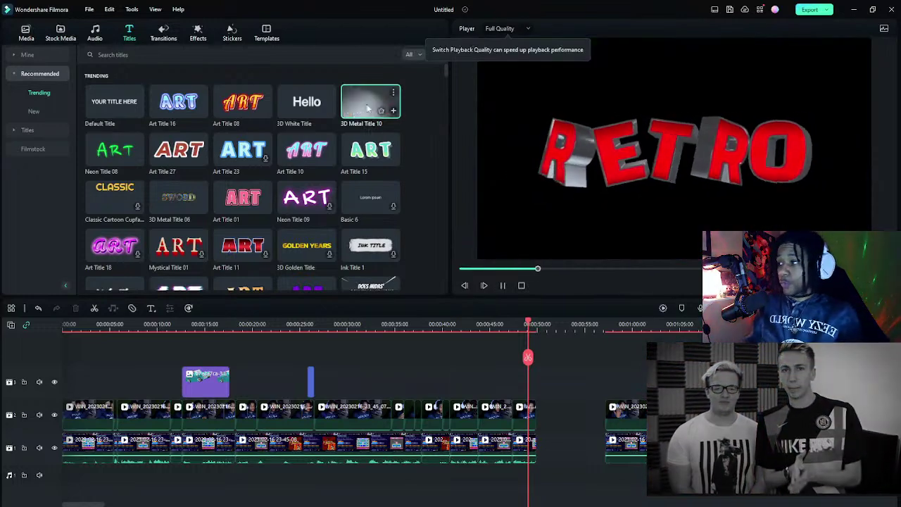
pyautogui.moveTo(390, 112); pyautogui.dragTo(544, 388)
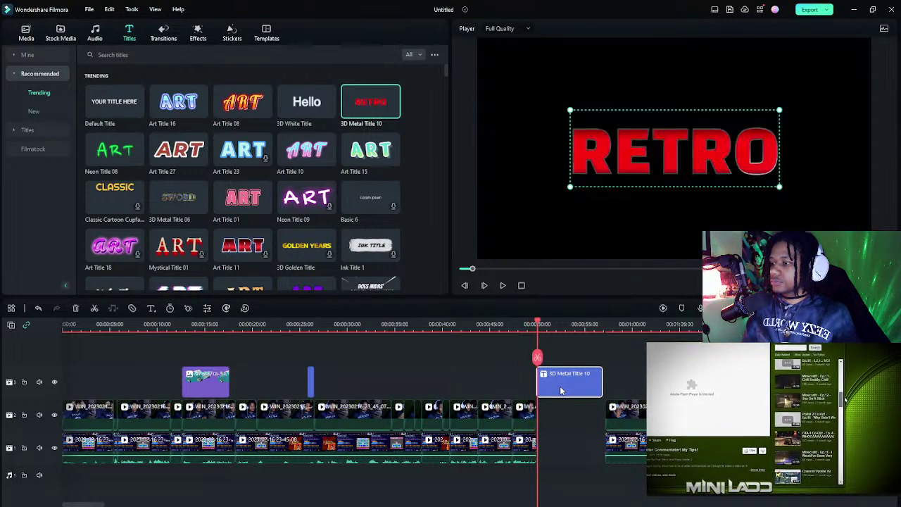
# - Change the 3D Metal Title 10 text to "The Heros" and confirm the edit
pyautogui.doubleClick(561, 391)
pyautogui.doubleClick(42, 86)
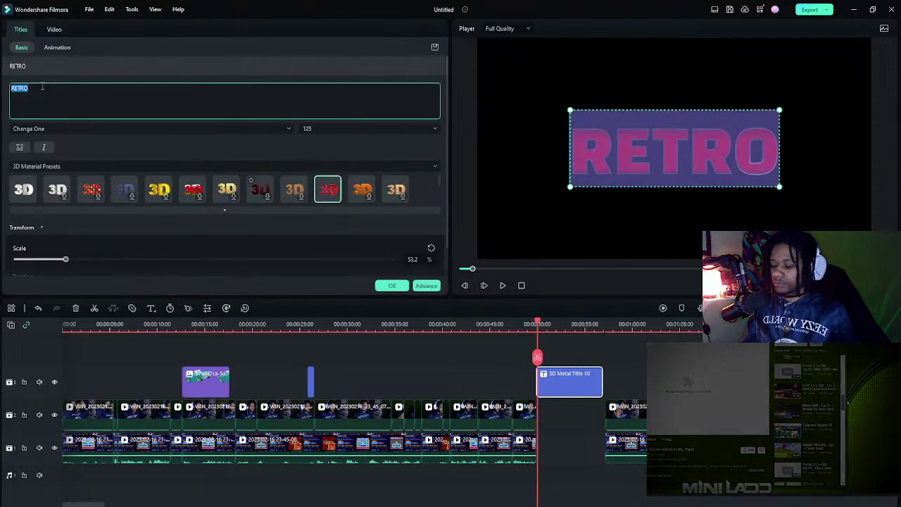
pyautogui.write('The Heros')
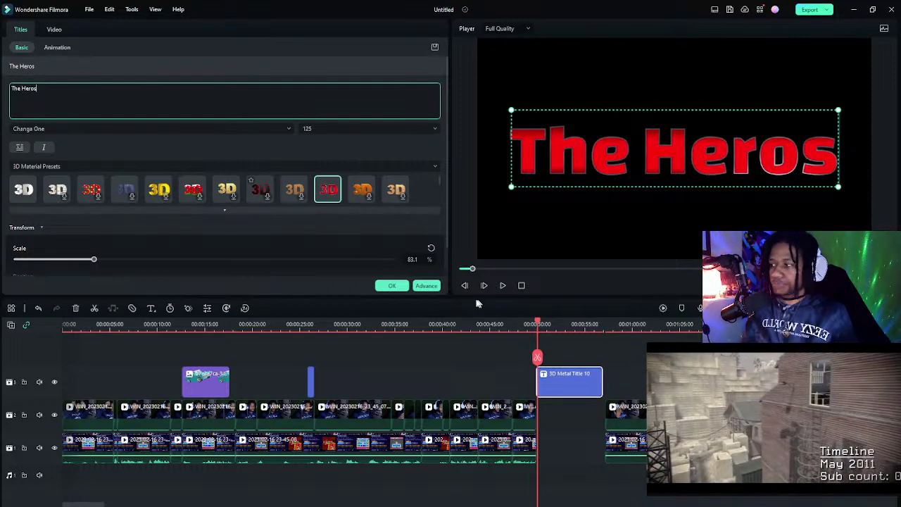
pyautogui.click(389, 286)
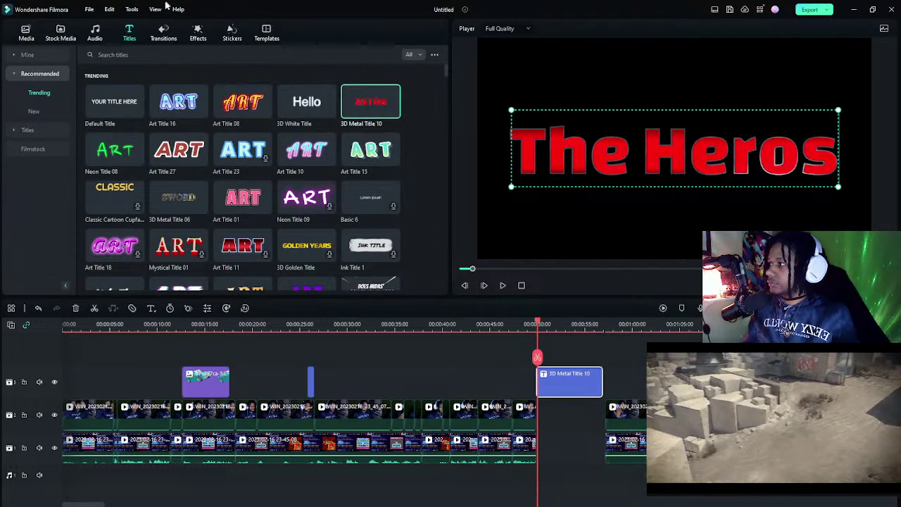
# - Search the Giphy stock media for "arcade"
pyautogui.click(66, 37)
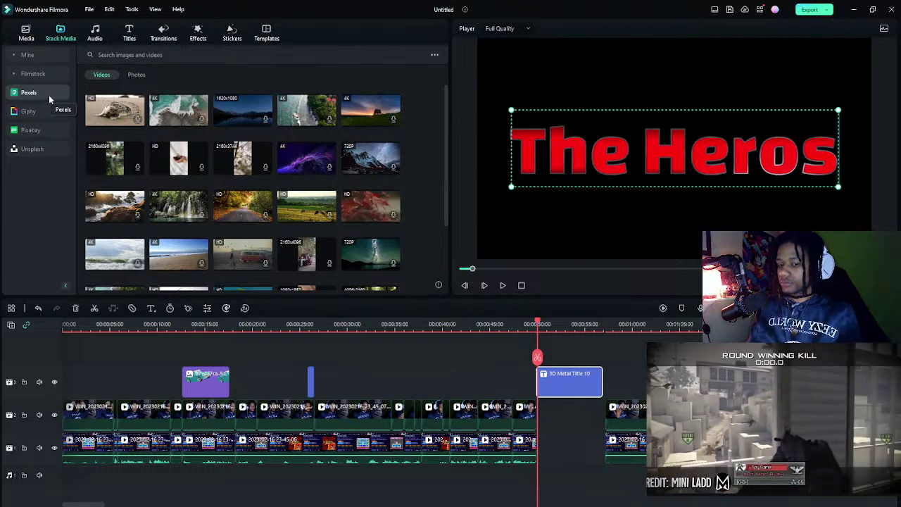
pyautogui.click(48, 110)
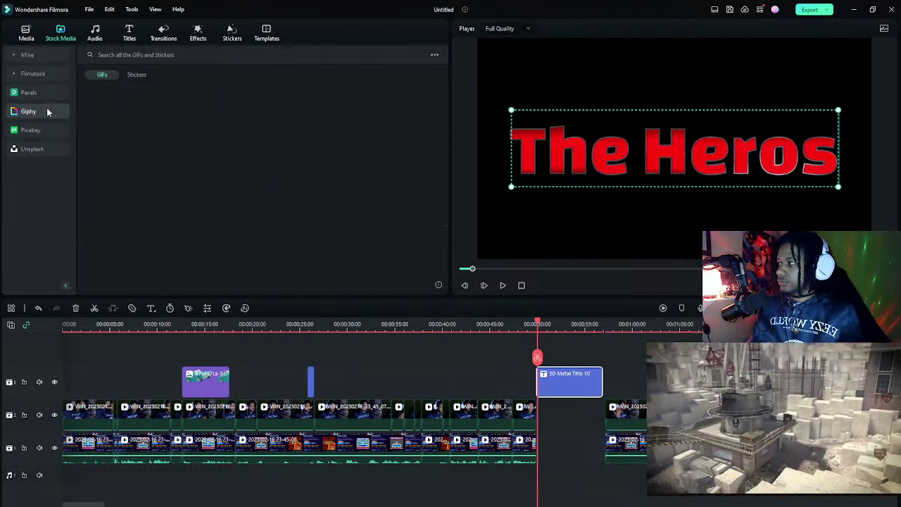
pyautogui.click(144, 55)
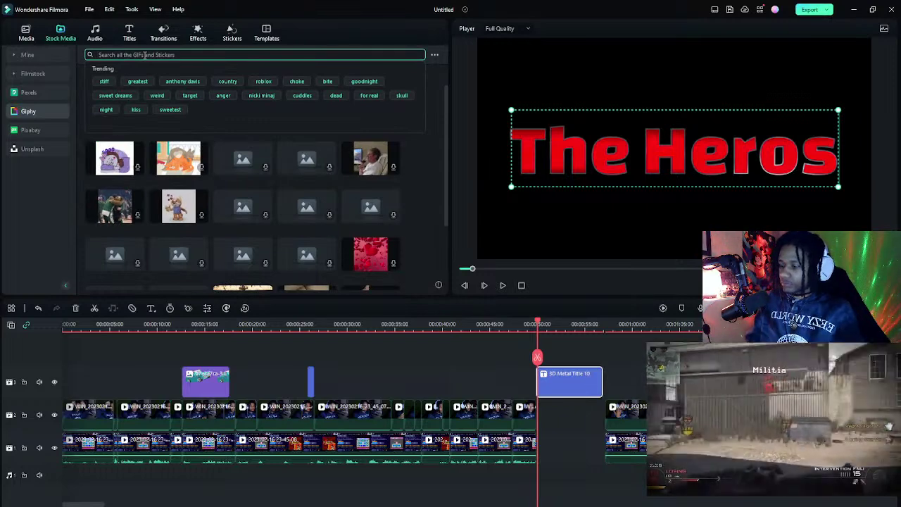
pyautogui.write('arcade')
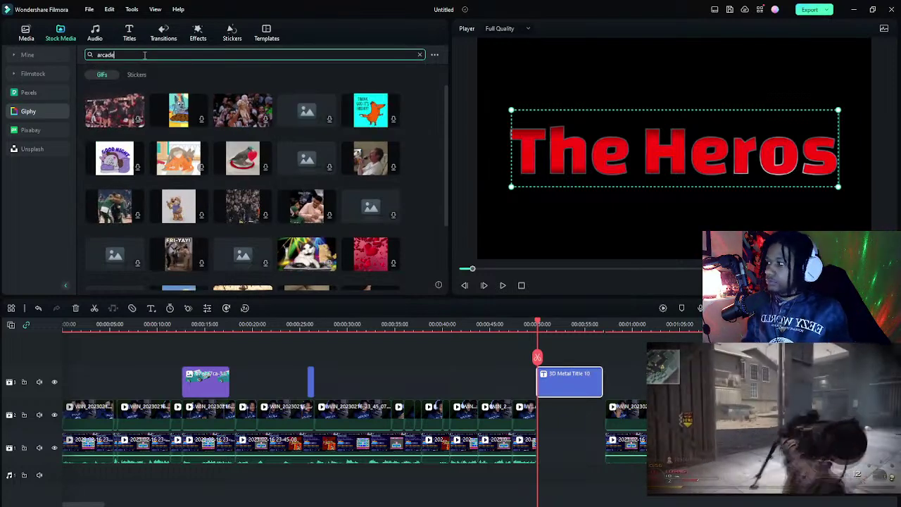
pyautogui.press('Return')
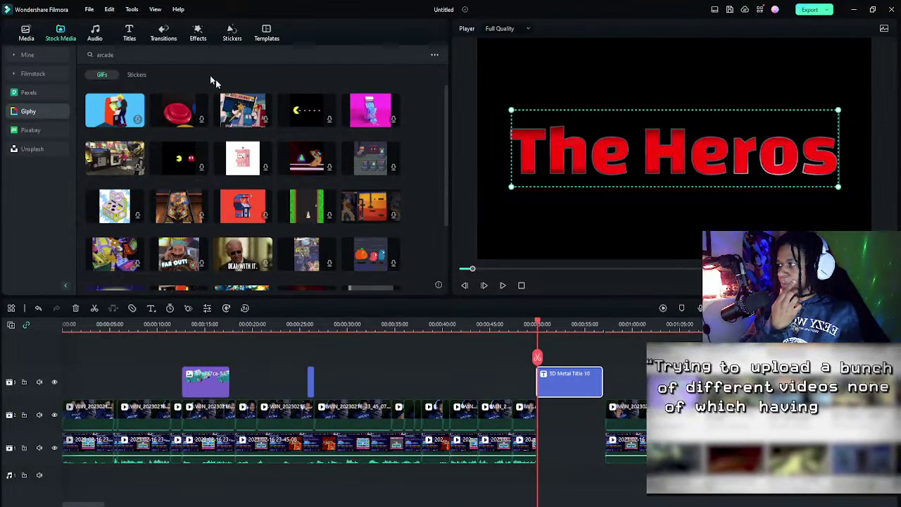
# - Search Giphy for "arcade png" and look through the GIFs for a suitable arcade image
pyautogui.click(150, 56)
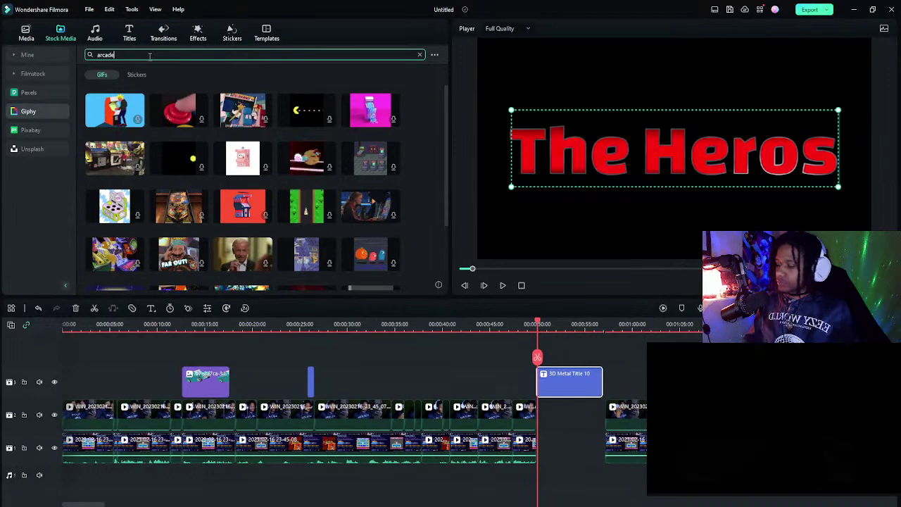
pyautogui.write('pr')
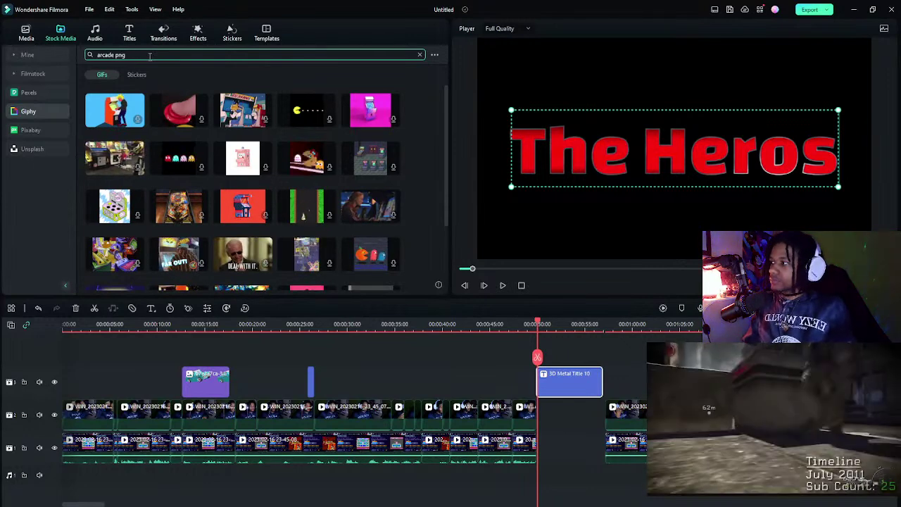
pyautogui.write('g')
pyautogui.press('Return')
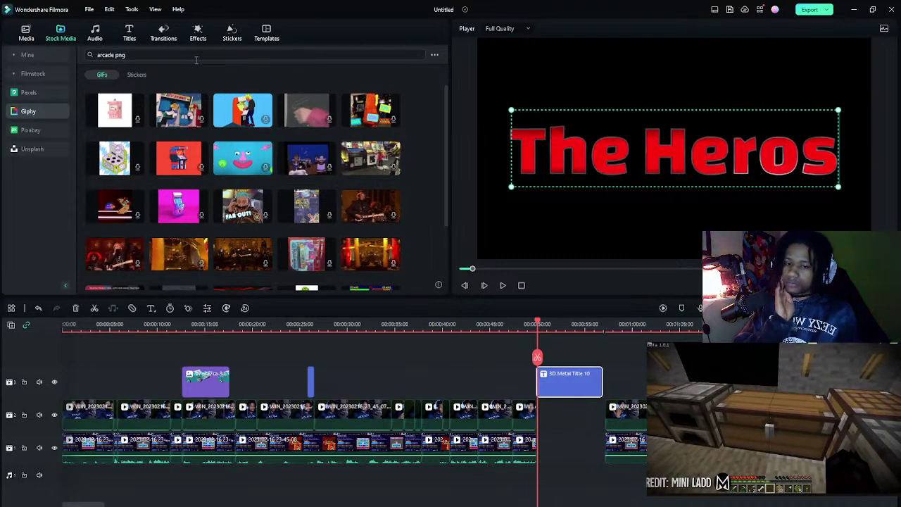
pyautogui.scroll(-2, 223, 115)
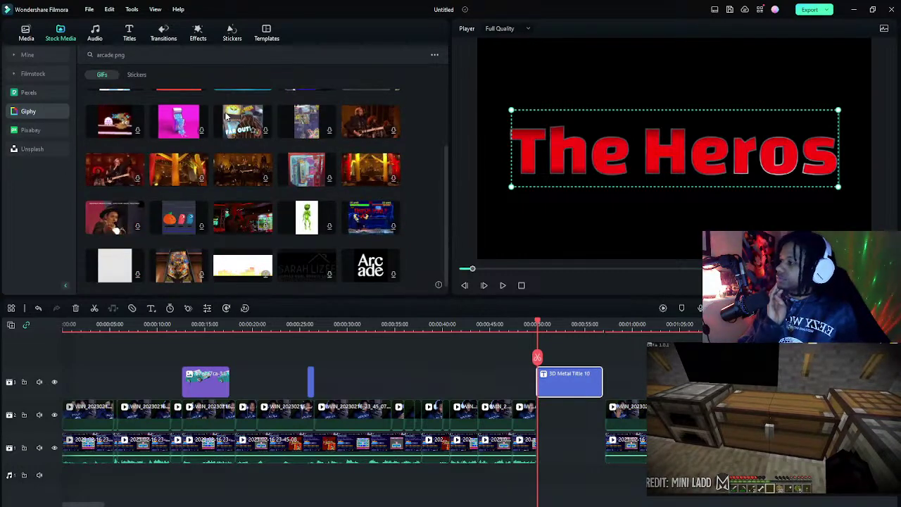
pyautogui.scroll(3, 226, 116)
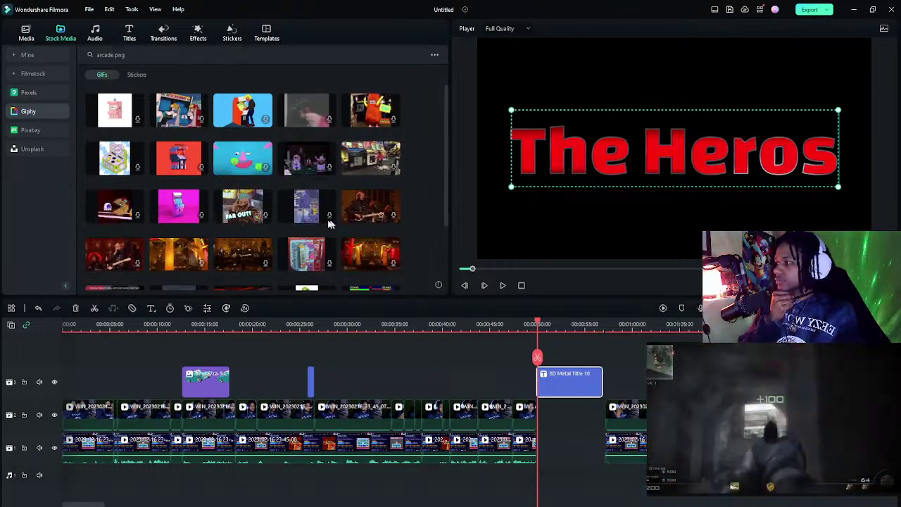
pyautogui.scroll(-3, 304, 215)
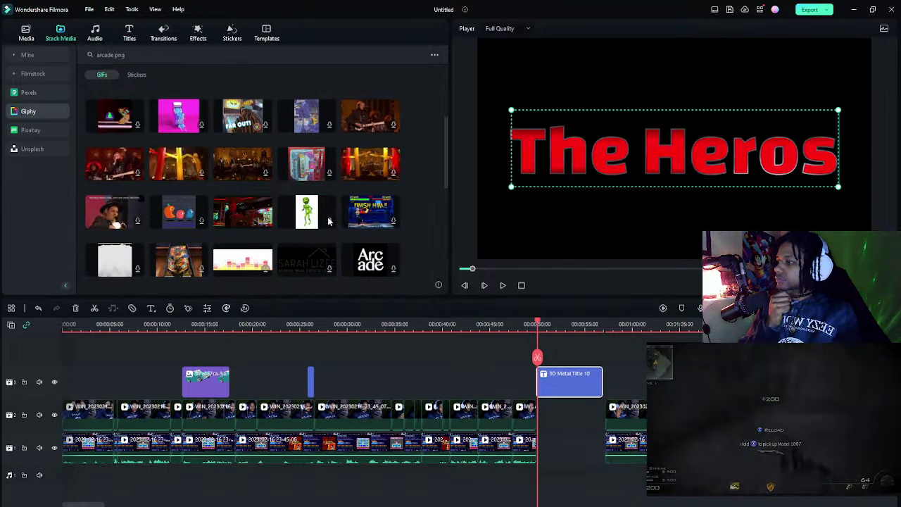
pyautogui.scroll(2, 328, 221)
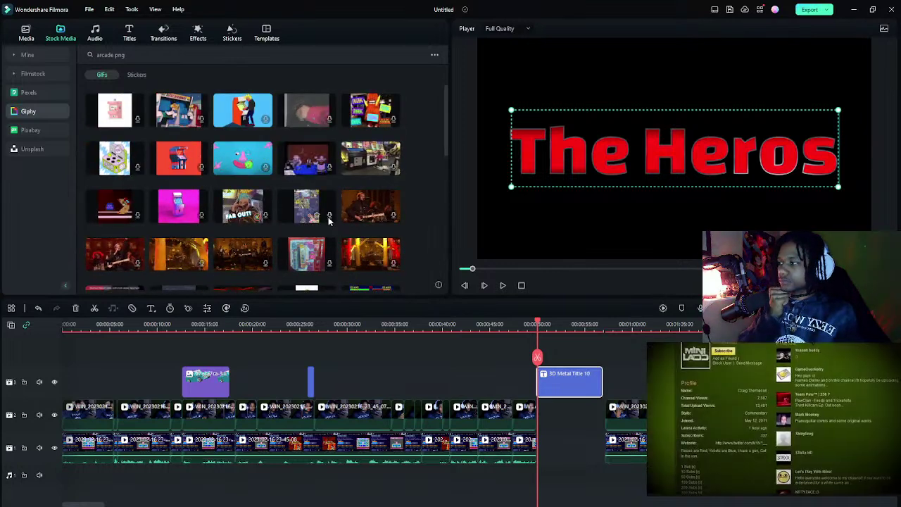
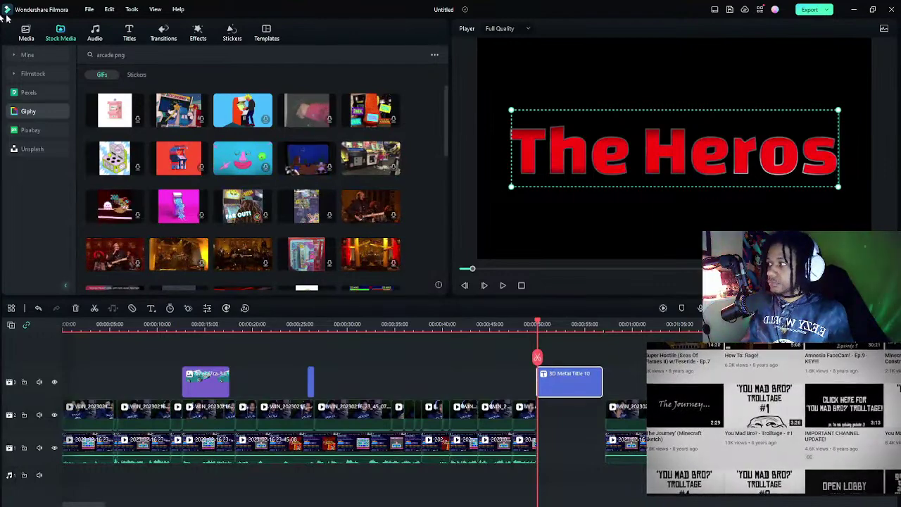
# - Import the arcade machine image named icon from the recent files into the project media
pyautogui.click(26, 33)
pyautogui.doubleClick(270, 201)
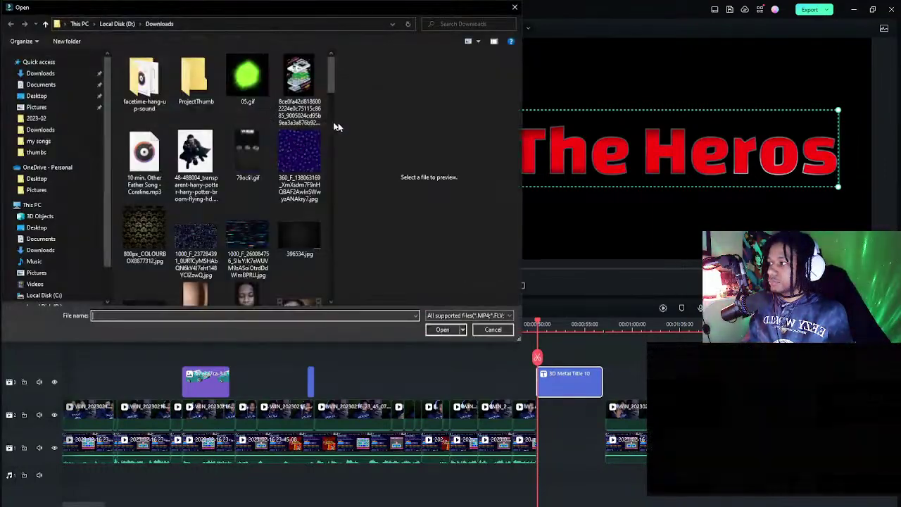
pyautogui.click(57, 64)
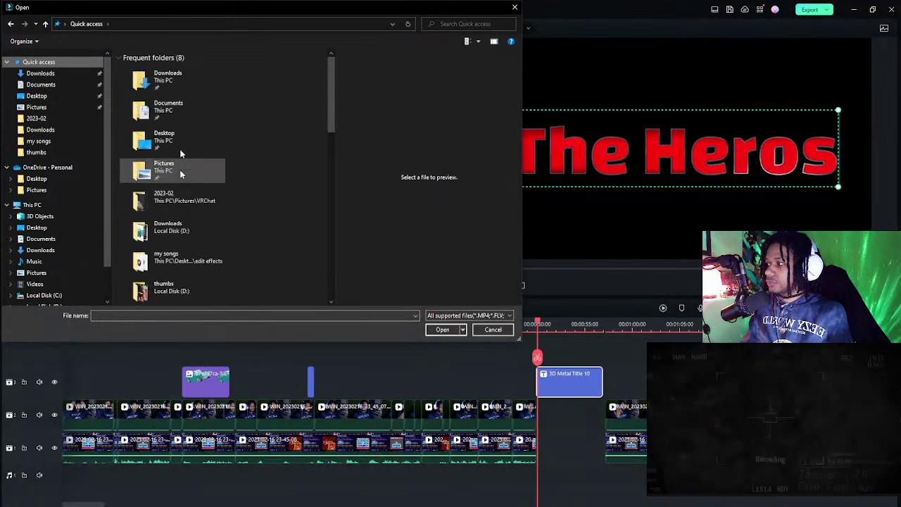
pyautogui.scroll(-5, 178, 175)
pyautogui.doubleClick(175, 228)
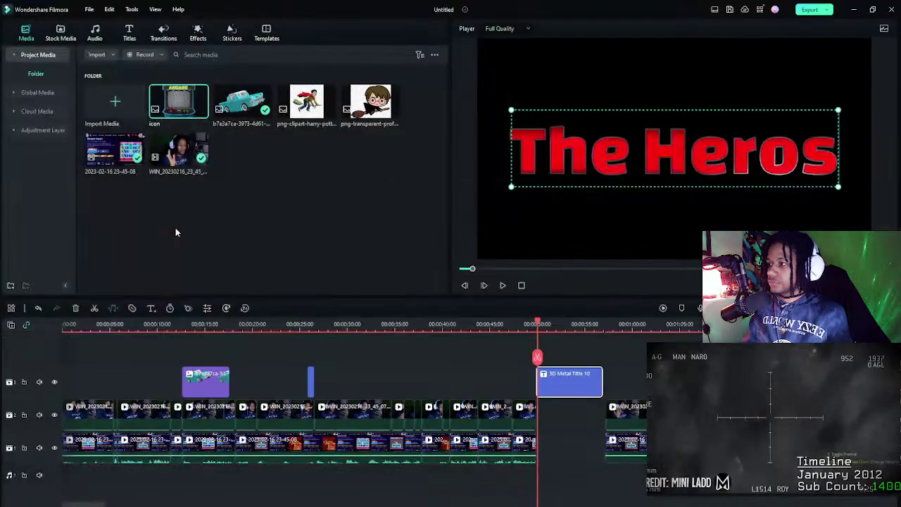
# - Try the arcade icon image on the second video track beneath the title, and remove it again
pyautogui.moveTo(202, 117)
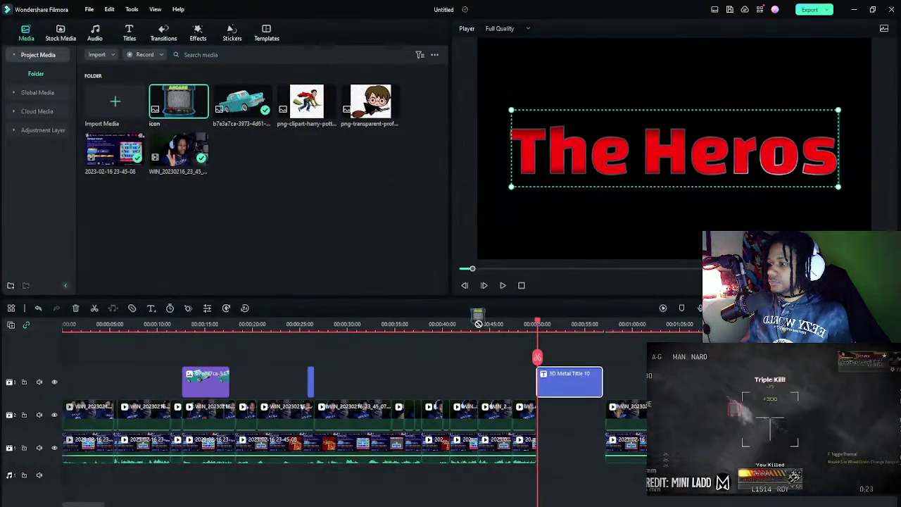
pyautogui.moveTo(478, 321); pyautogui.dragTo(549, 422)
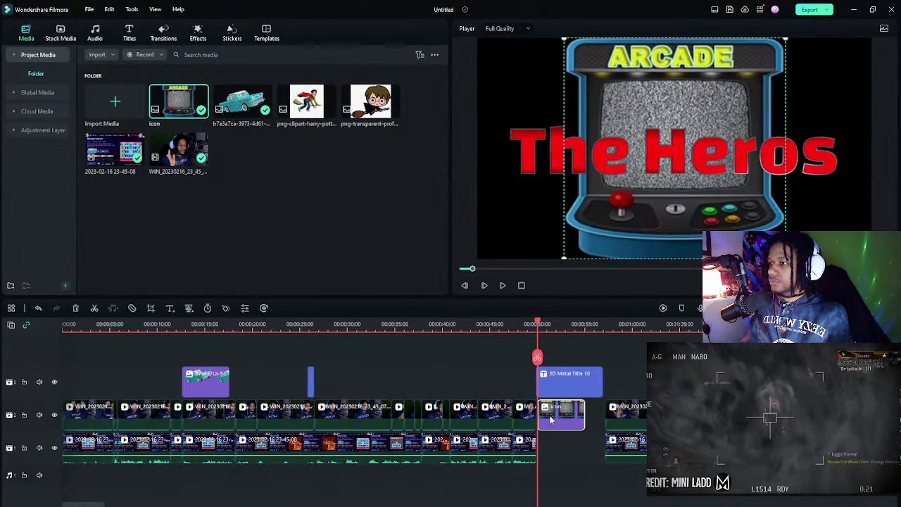
pyautogui.press('Delete')
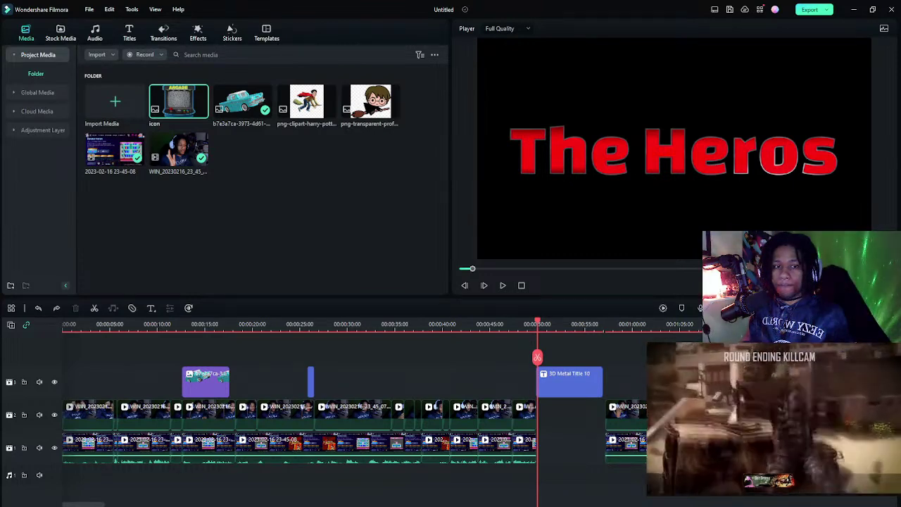
# - Import the pngtree colorful retro gaming arcade image and place it on the second video track beneath the title at about 50 seconds
pyautogui.doubleClick(256, 201)
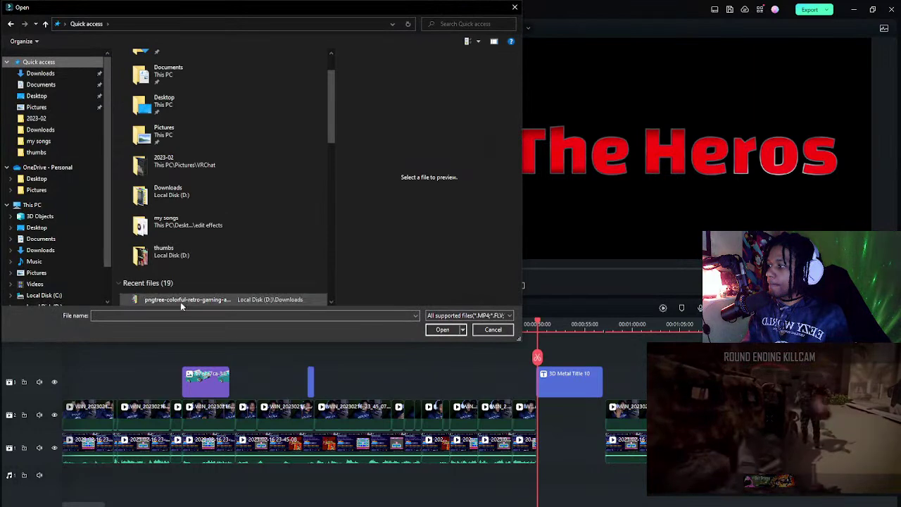
pyautogui.doubleClick(180, 301)
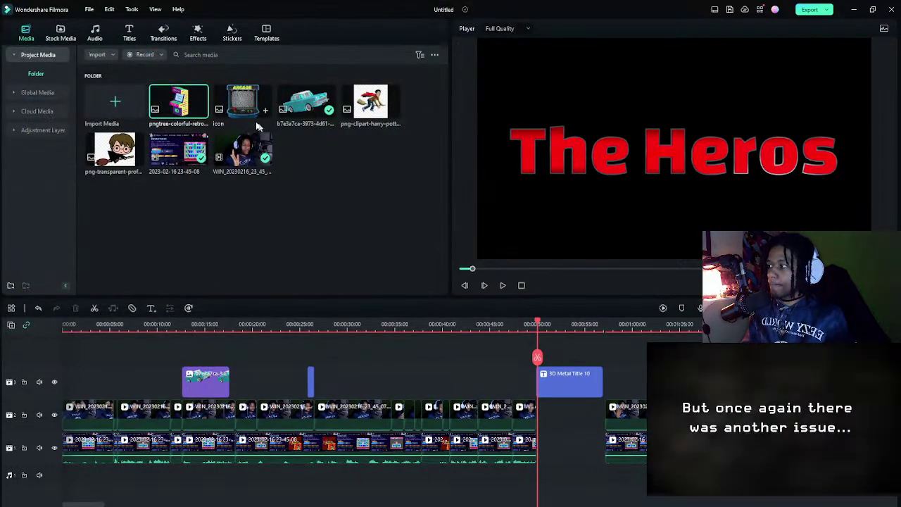
pyautogui.moveTo(478, 335); pyautogui.dragTo(536, 415)
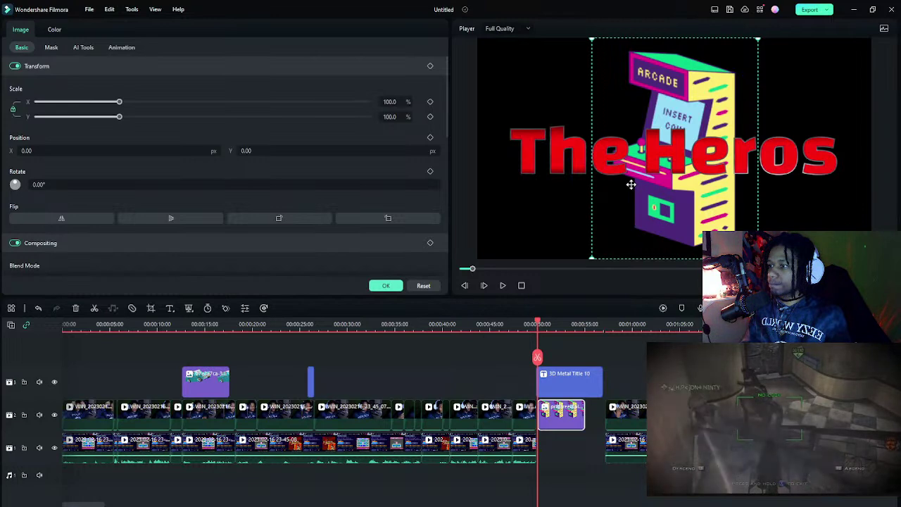
# - Move the "The Heros" title up over the head of the arcade machine and preview the result
pyautogui.click(569, 388)
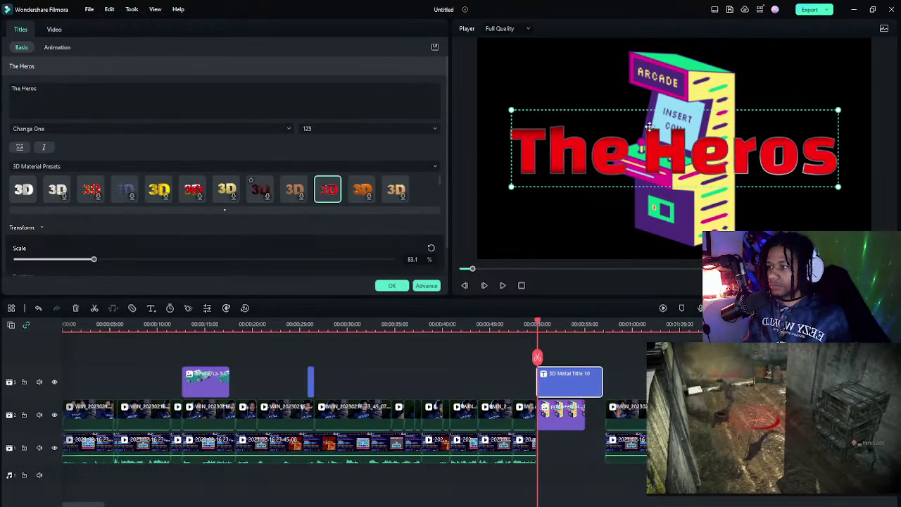
pyautogui.moveTo(653, 146); pyautogui.dragTo(654, 71)
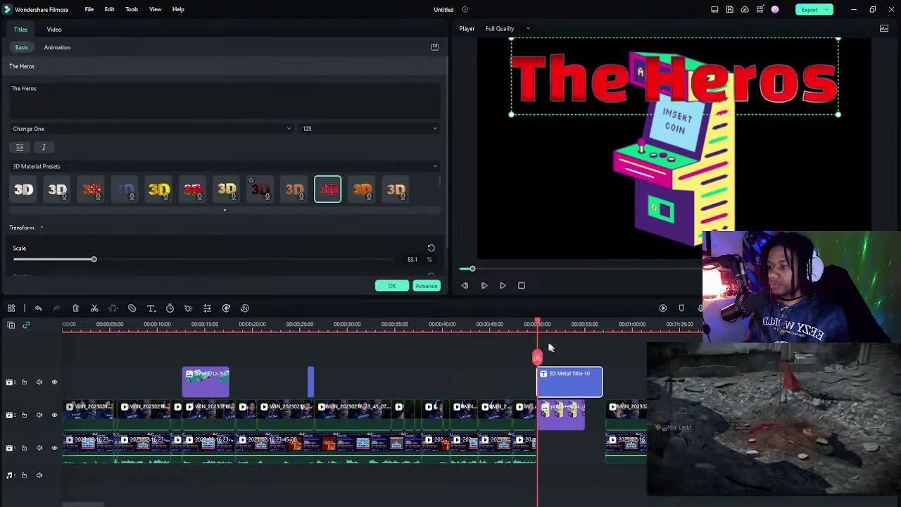
pyautogui.press('space')
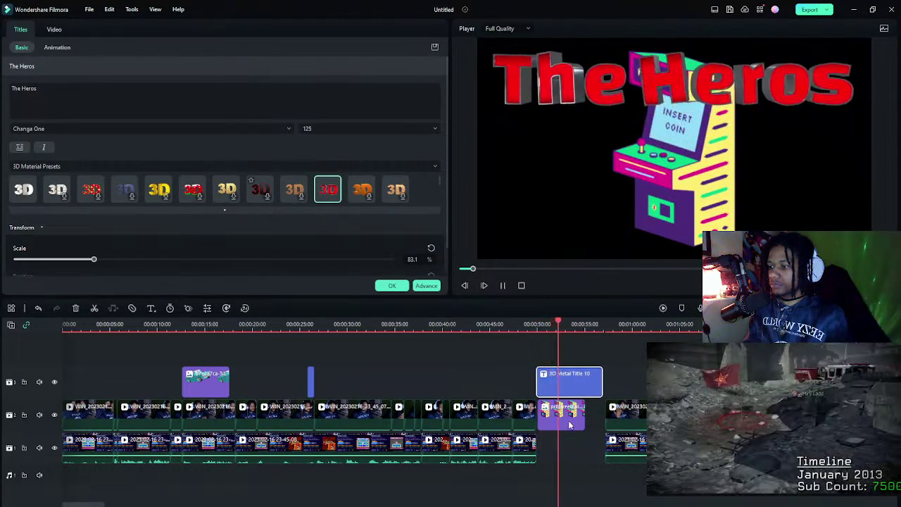
pyautogui.press('space')
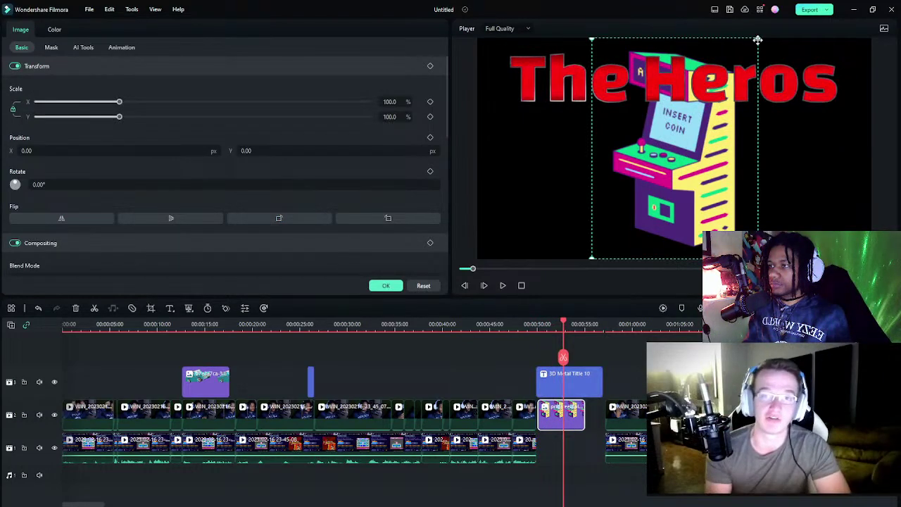
# - Scale the arcade image to 79.9% at position X -95.20, Y -131.46, raise the title clear above it, and preview the title card
pyautogui.click(750, 52)
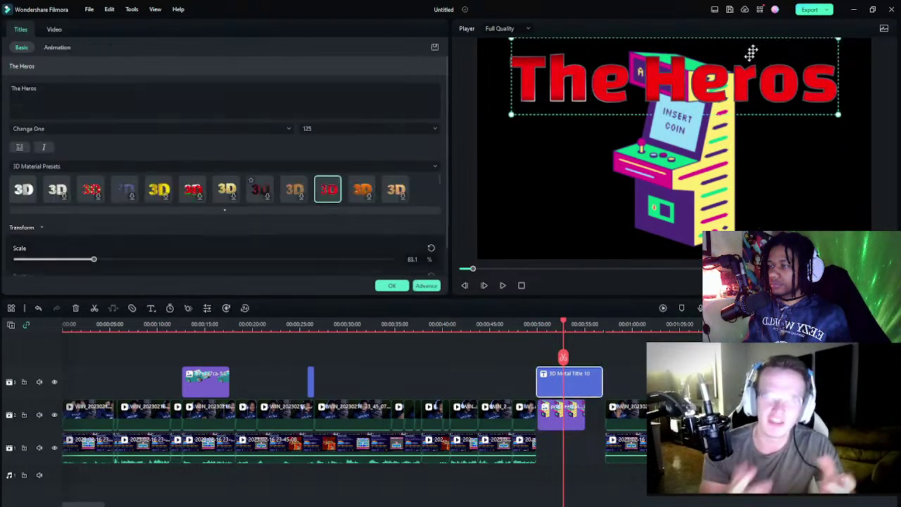
pyautogui.click(707, 176)
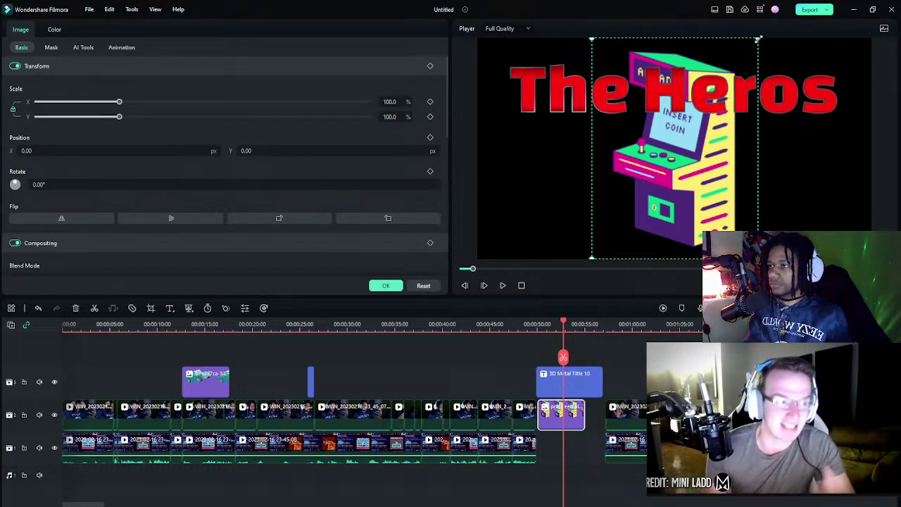
pyautogui.moveTo(757, 39); pyautogui.dragTo(722, 102)
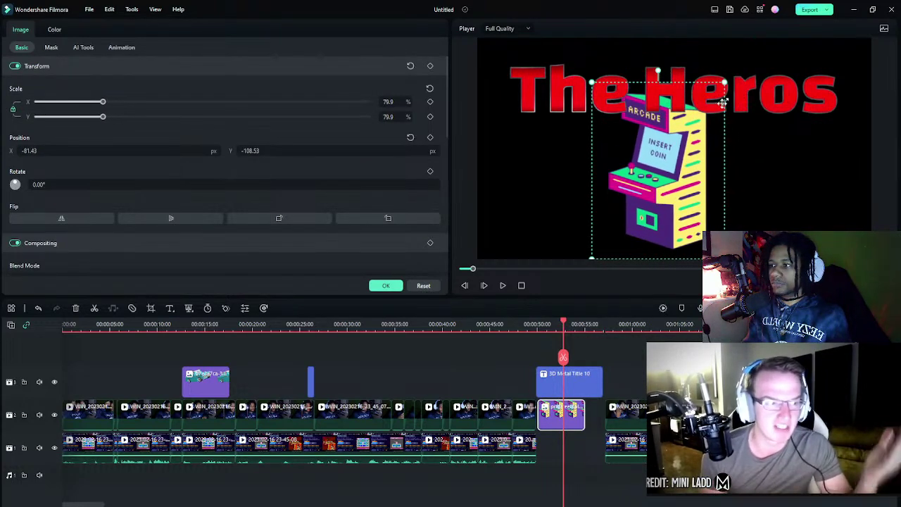
pyautogui.moveTo(682, 199); pyautogui.dragTo(679, 201)
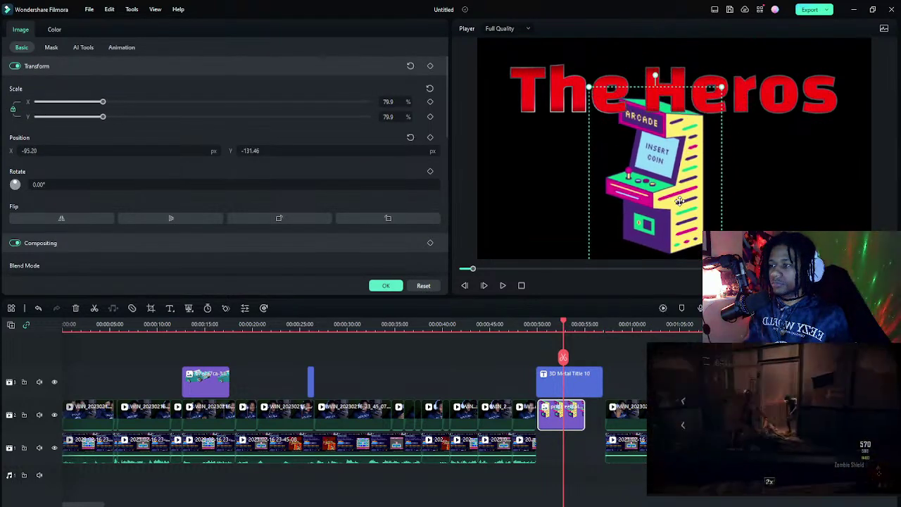
pyautogui.click(583, 381)
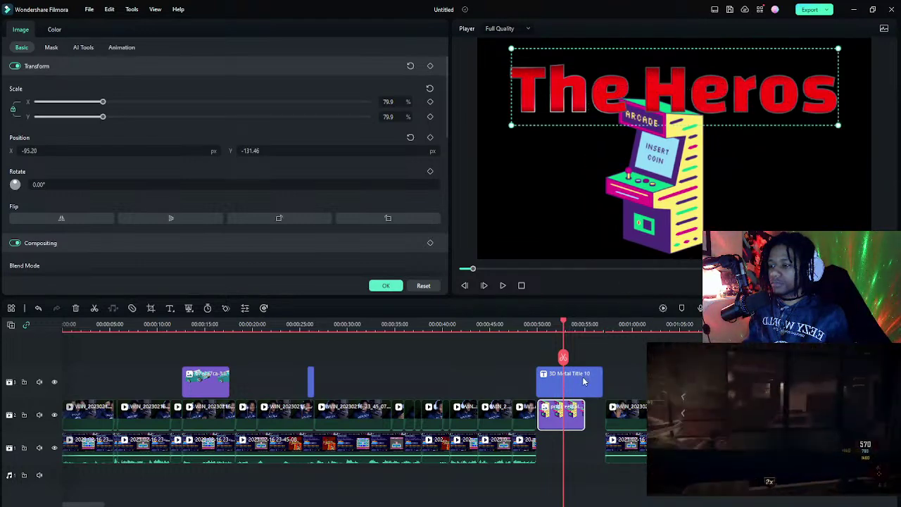
pyautogui.moveTo(691, 82); pyautogui.dragTo(690, 68)
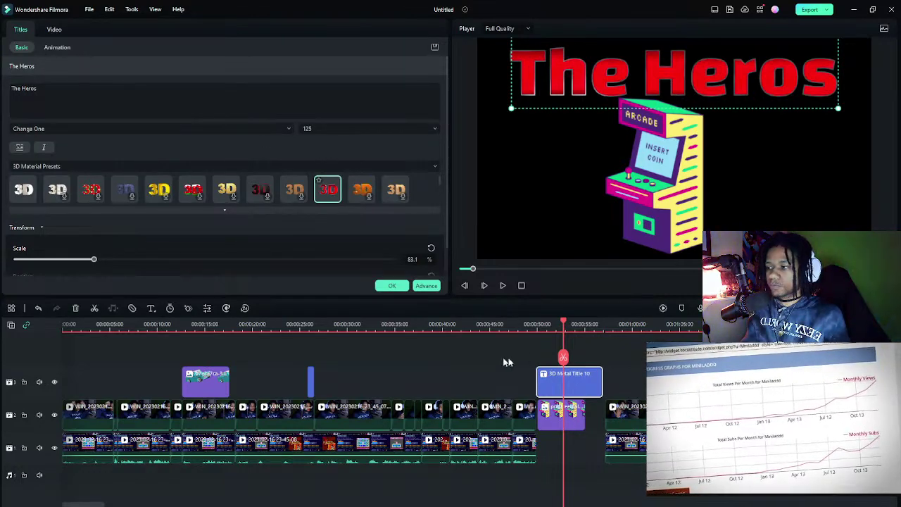
pyautogui.click(530, 324)
pyautogui.press('space')
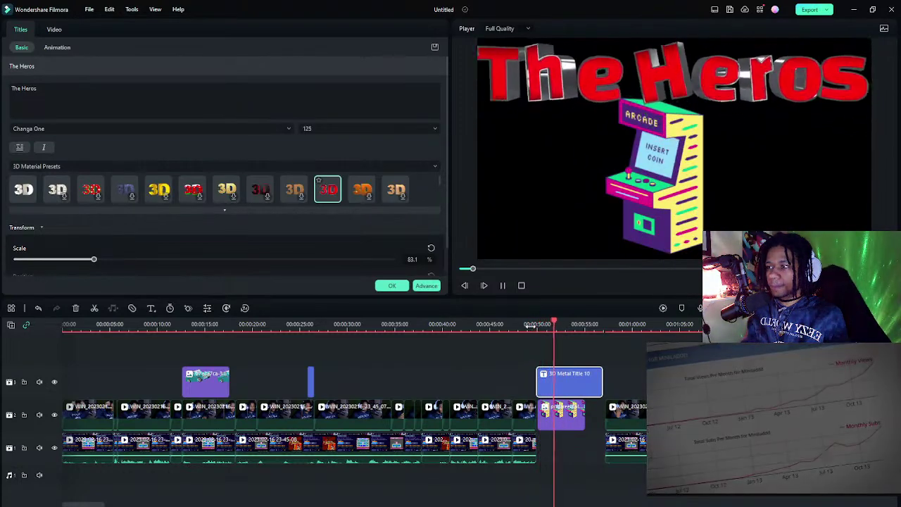
pyautogui.press('space')
# - Replay the title card and apply the Zoom Away out animation to the "The Heros" title
pyautogui.click(559, 420)
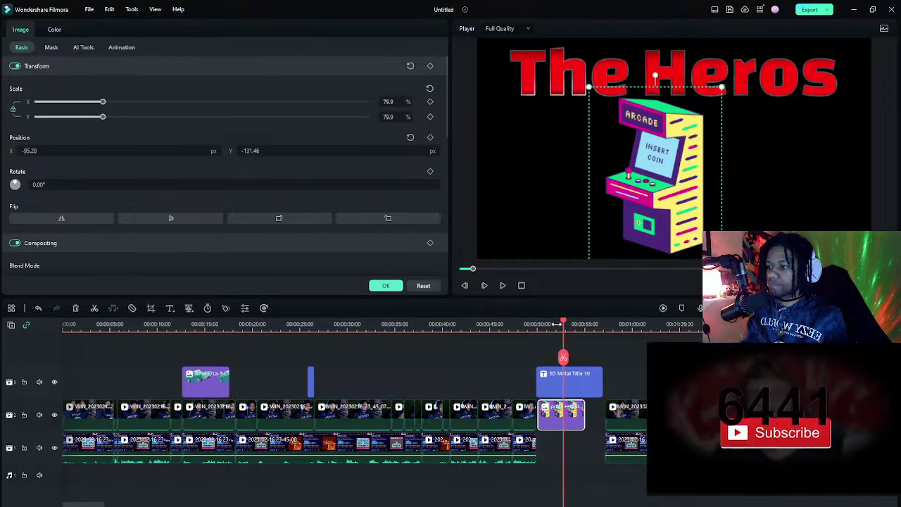
pyautogui.moveTo(558, 323); pyautogui.dragTo(546, 325)
pyautogui.press('space')
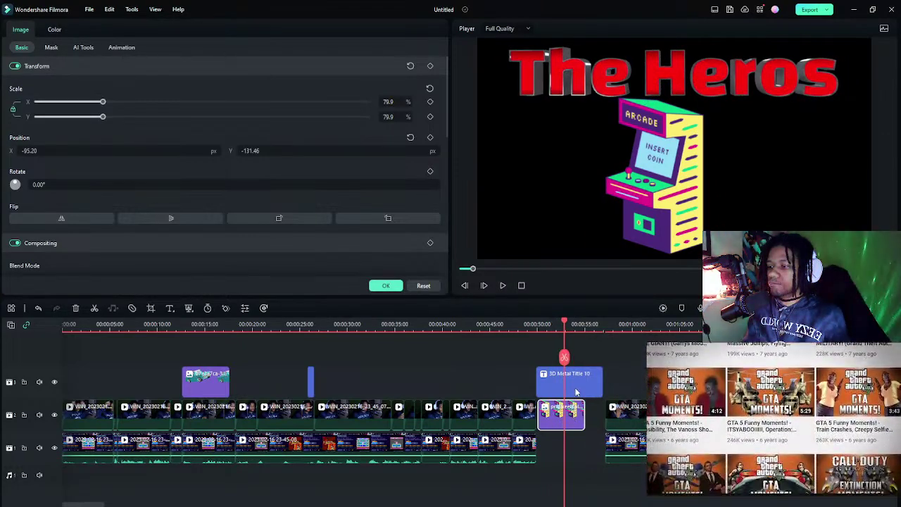
pyautogui.click(576, 391)
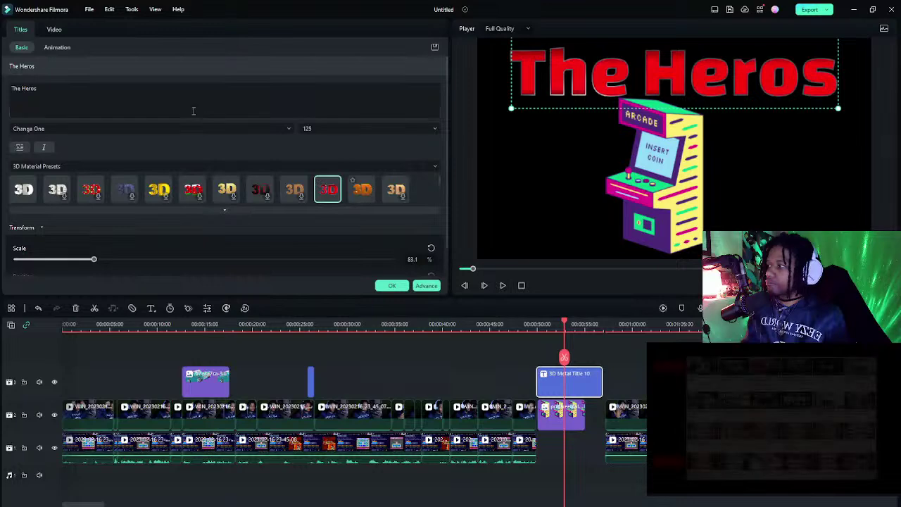
pyautogui.click(56, 48)
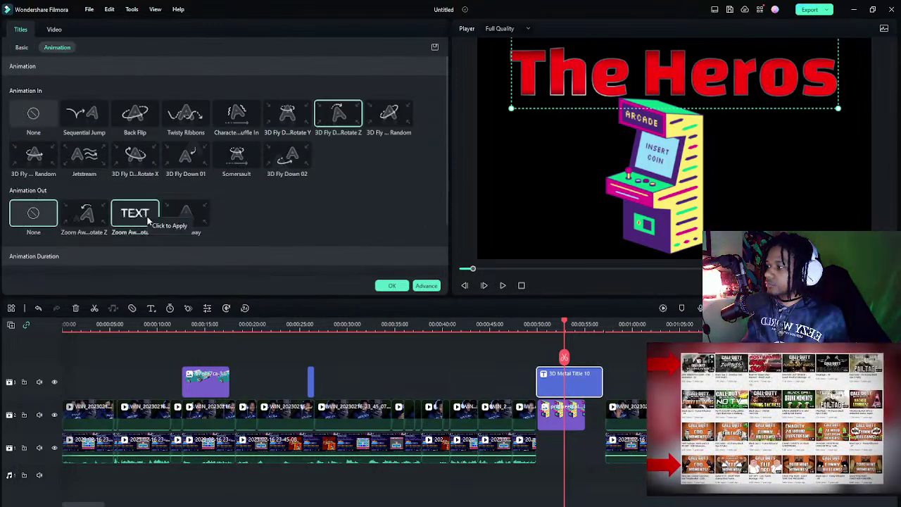
pyautogui.click(198, 221)
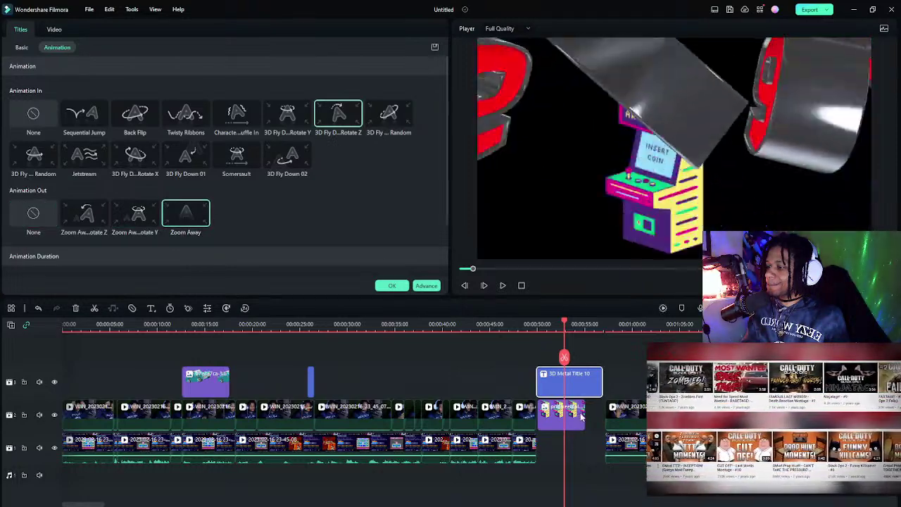
# - Extend the arcade image clip so that it ends together with the 3D title
pyautogui.click(579, 415)
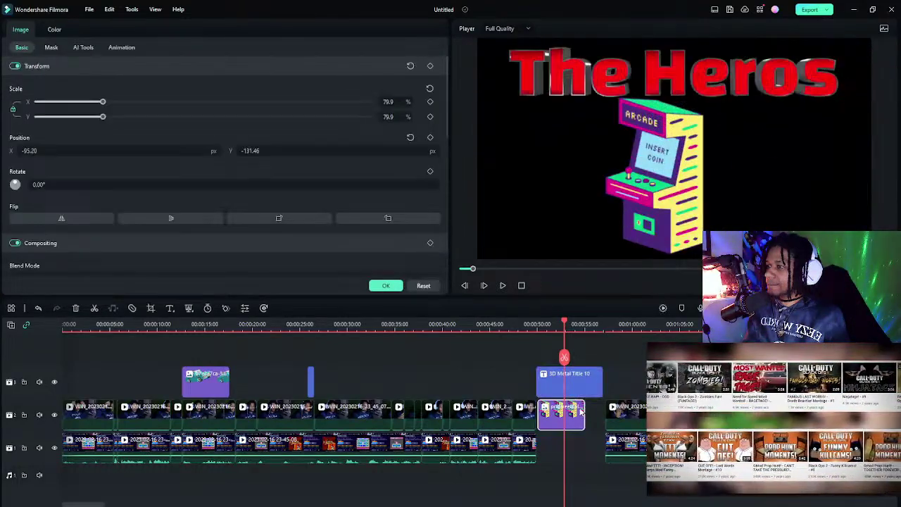
pyautogui.moveTo(584, 415); pyautogui.dragTo(602, 415)
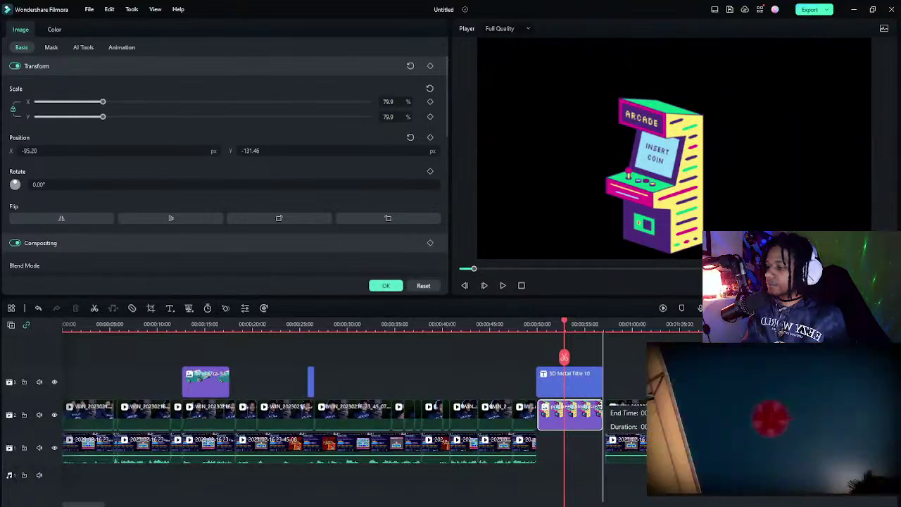
pyautogui.click(554, 329)
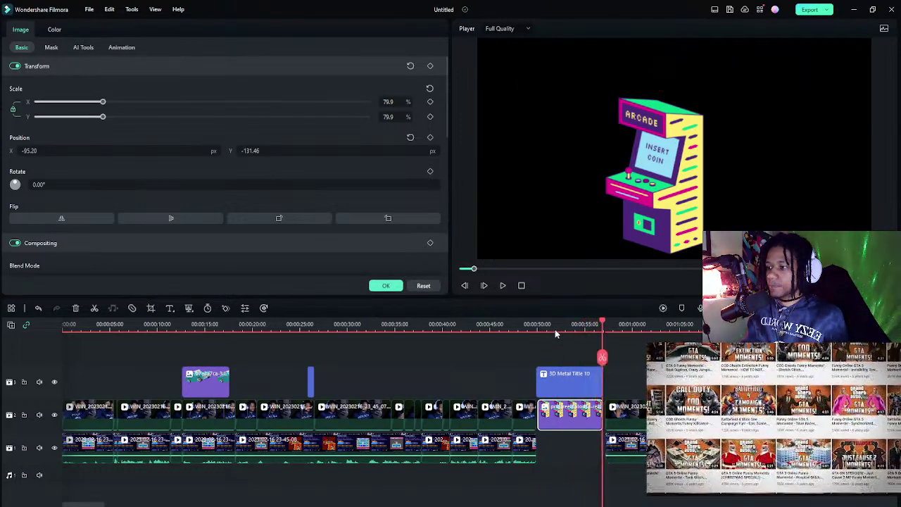
pyautogui.press('space')
# - Shift the following clips later, extend the arcade image past the title to about 59 seconds, and preview the ending
pyautogui.click(624, 377)
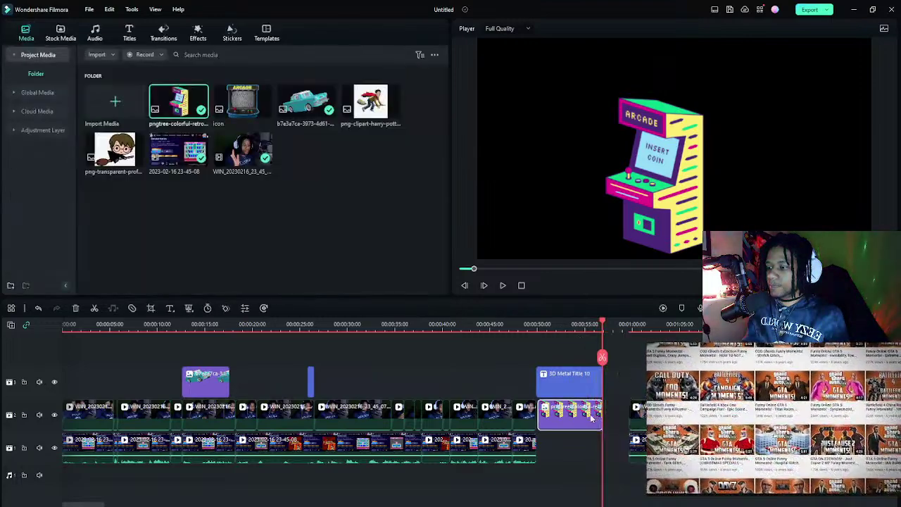
pyautogui.moveTo(602, 415); pyautogui.dragTo(622, 415)
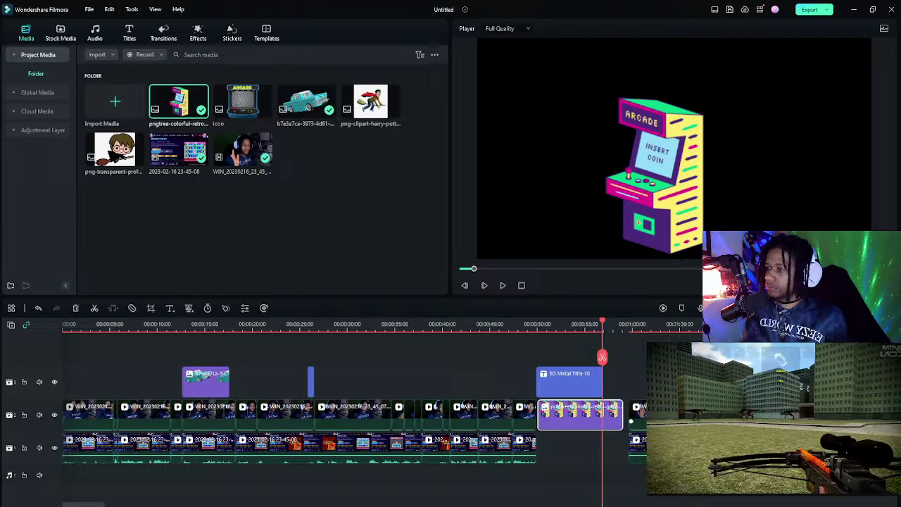
pyautogui.click(593, 325)
pyautogui.press('space')
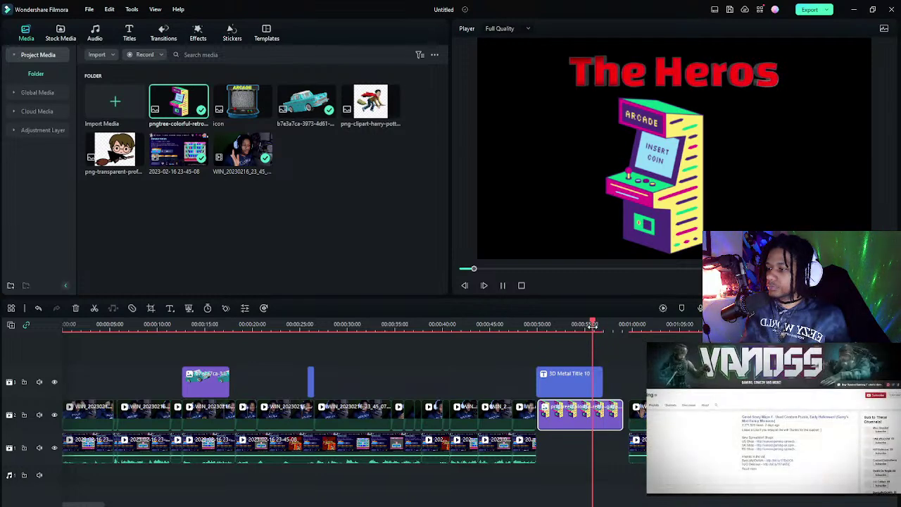
pyautogui.press('space')
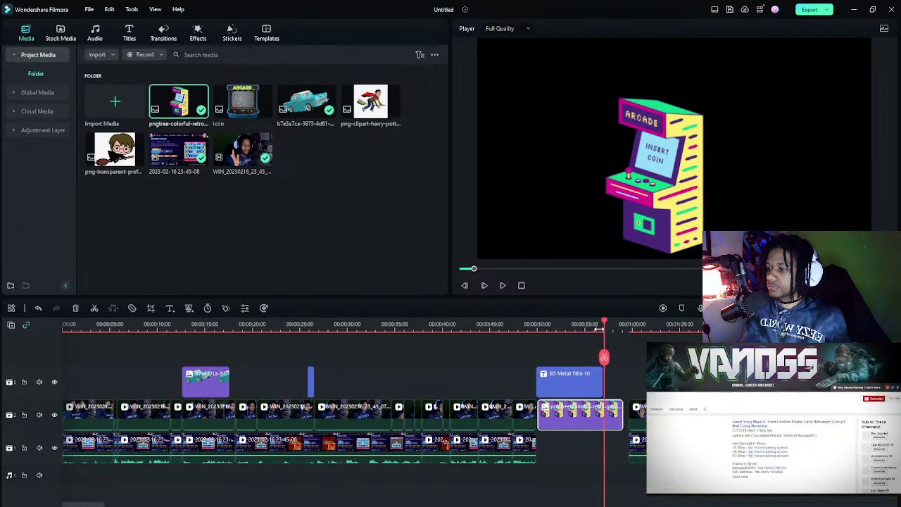
# - Split the arcade image where the title ends and add a Transform keyframe at the start of the second piece
pyautogui.moveTo(607, 324); pyautogui.dragTo(602, 324)
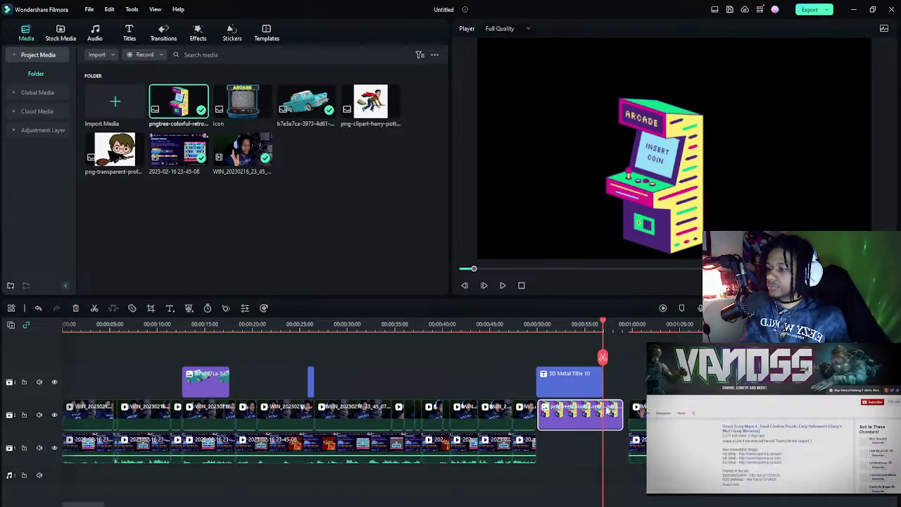
pyautogui.hotkey('ctrl', 'b')
pyautogui.doubleClick(608, 415)
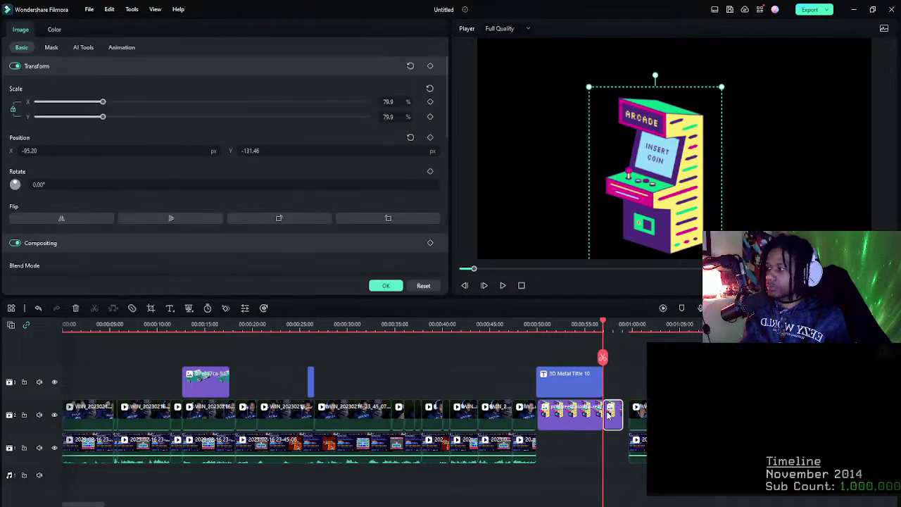
pyautogui.click(430, 66)
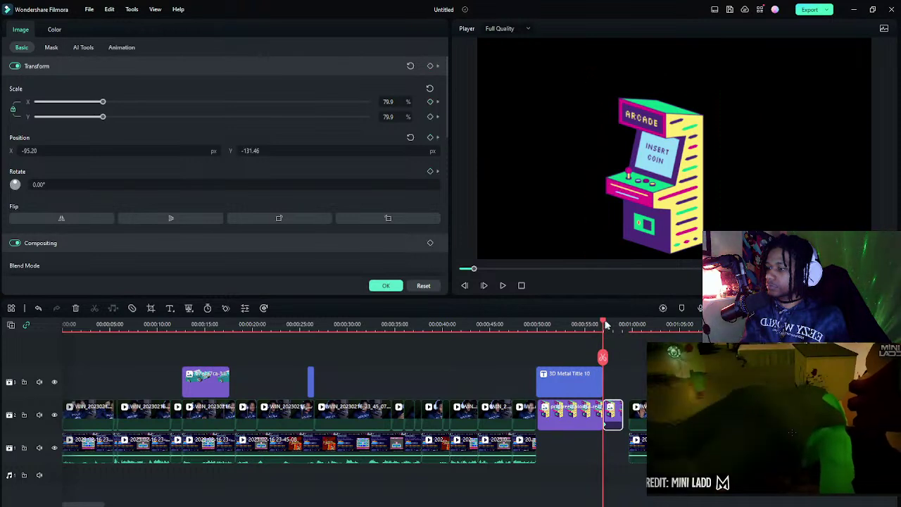
# - At the end of the second arcade piece, keyframe a zoom to 365.5% scale at position X 0.00, Y -386.75, framing the INSERT COIN screen
pyautogui.moveTo(604, 330); pyautogui.dragTo(622, 331)
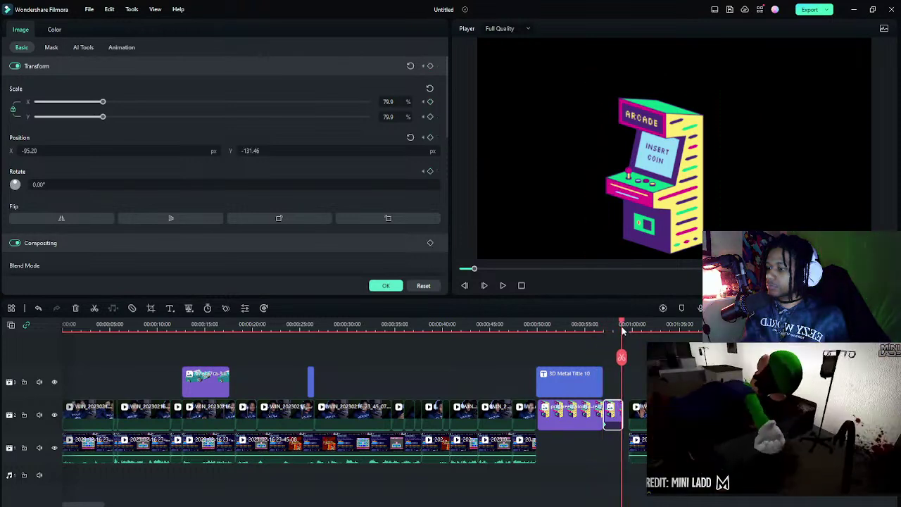
pyautogui.click(681, 147)
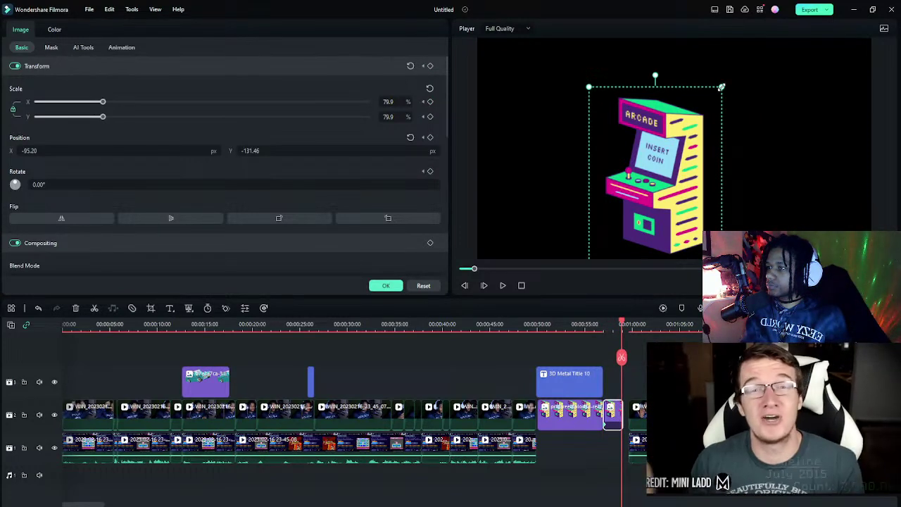
pyautogui.moveTo(722, 87); pyautogui.dragTo(708, 205)
pyautogui.moveTo(732, 98); pyautogui.dragTo(751, 113)
pyautogui.moveTo(778, 44); pyautogui.dragTo(841, 21)
pyautogui.moveTo(739, 144); pyautogui.dragTo(601, 278)
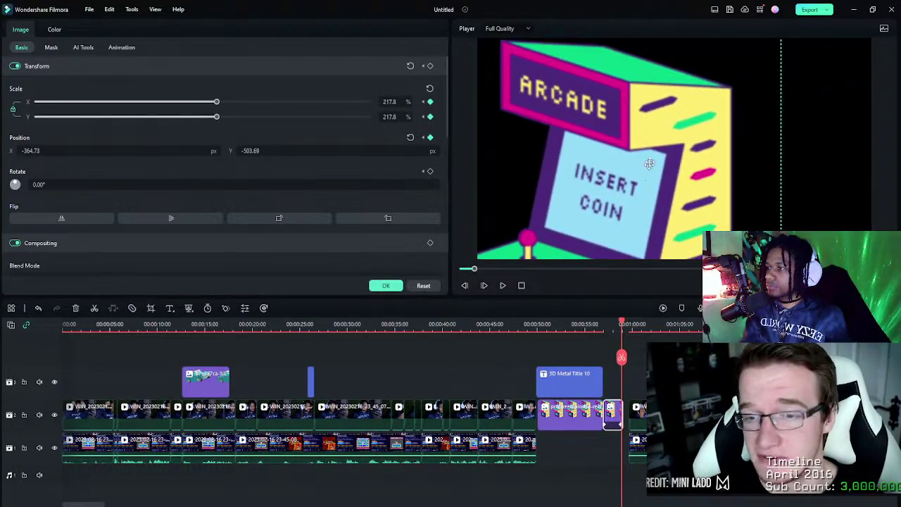
pyautogui.moveTo(681, 156); pyautogui.dragTo(709, 181)
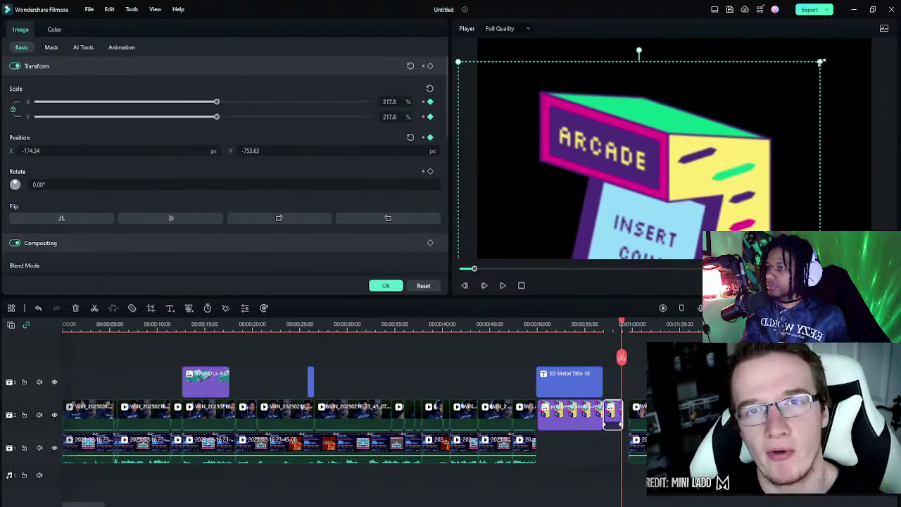
pyautogui.moveTo(820, 62); pyautogui.dragTo(876, 18)
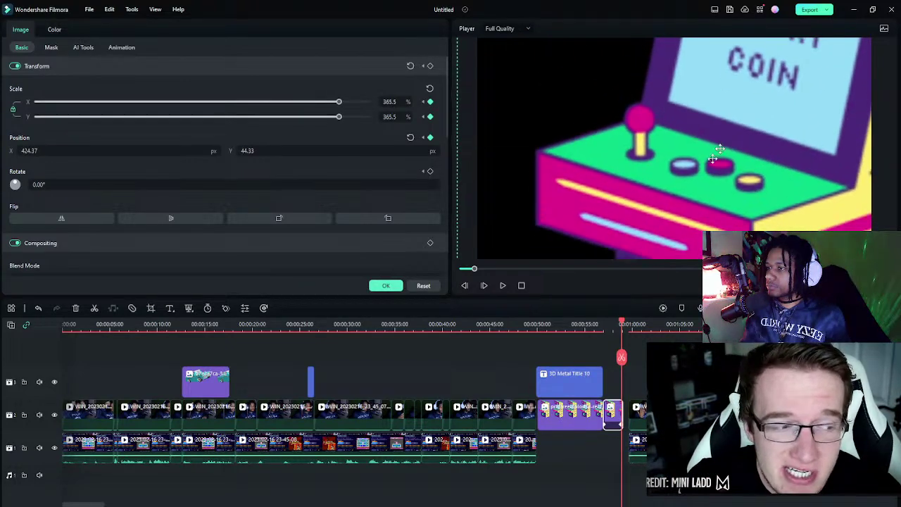
pyautogui.moveTo(655, 133); pyautogui.dragTo(635, 229)
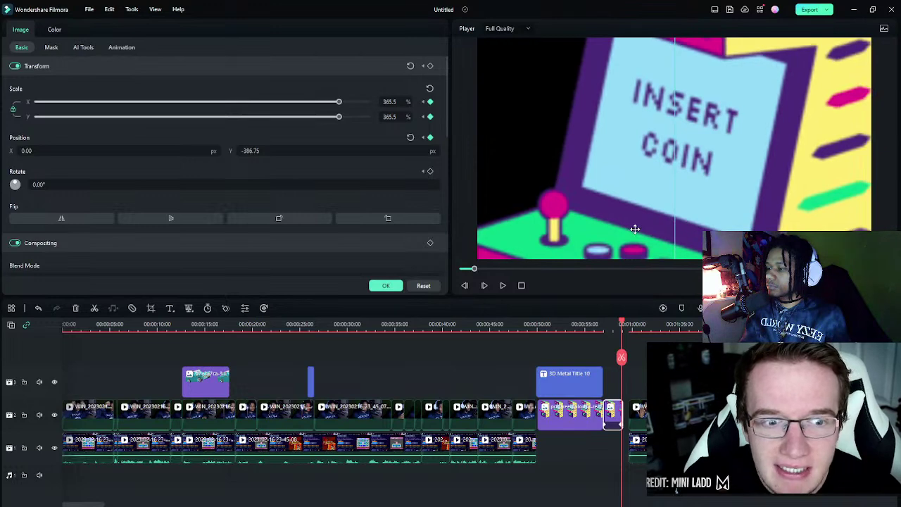
pyautogui.click(632, 420)
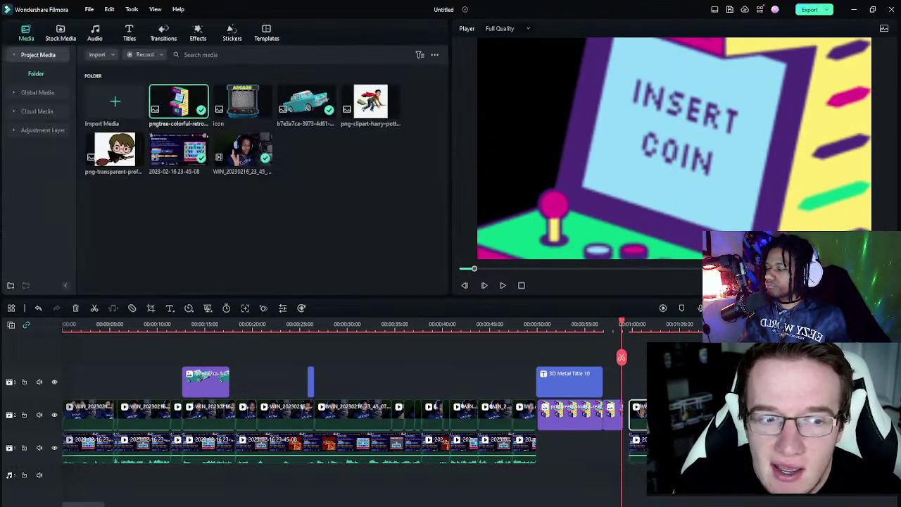
# - Close the gap between the last arcade image clip and the following webcam and screen clips, and play back the join
pyautogui.click(637, 445)
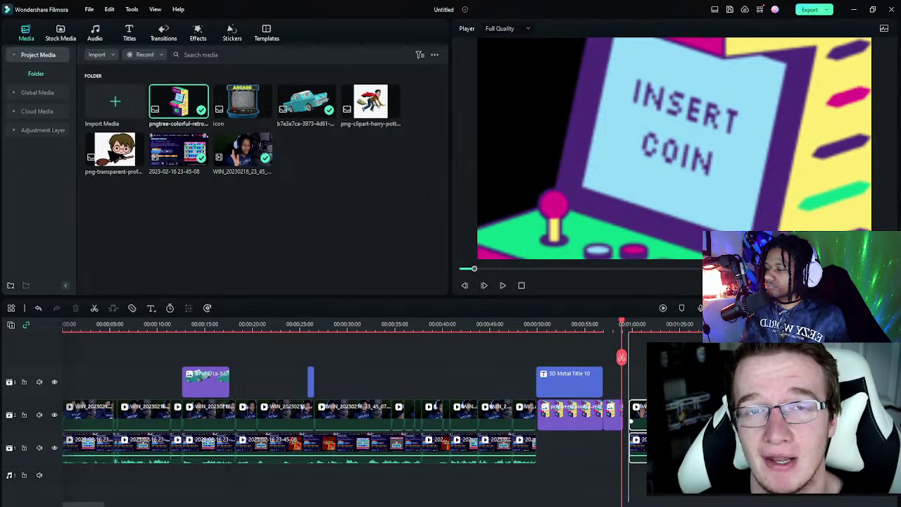
pyautogui.click(598, 327)
pyautogui.press('space')
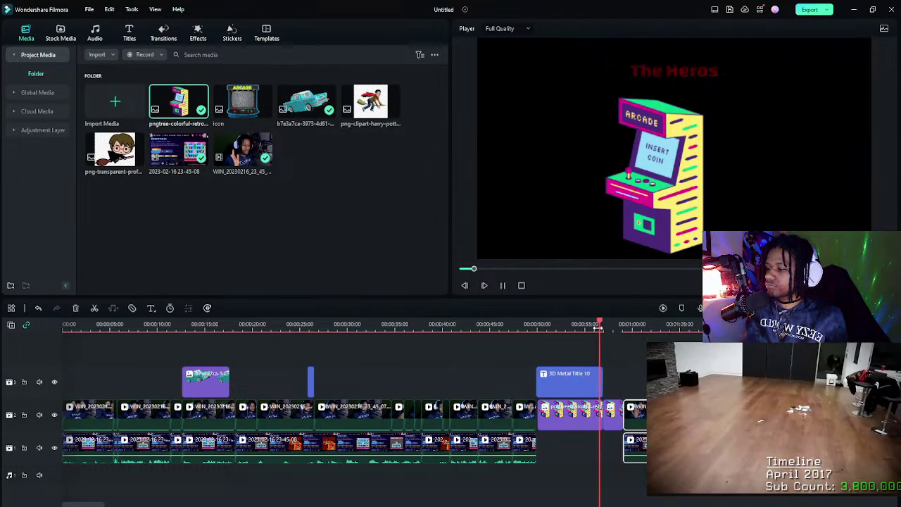
pyautogui.press('space')
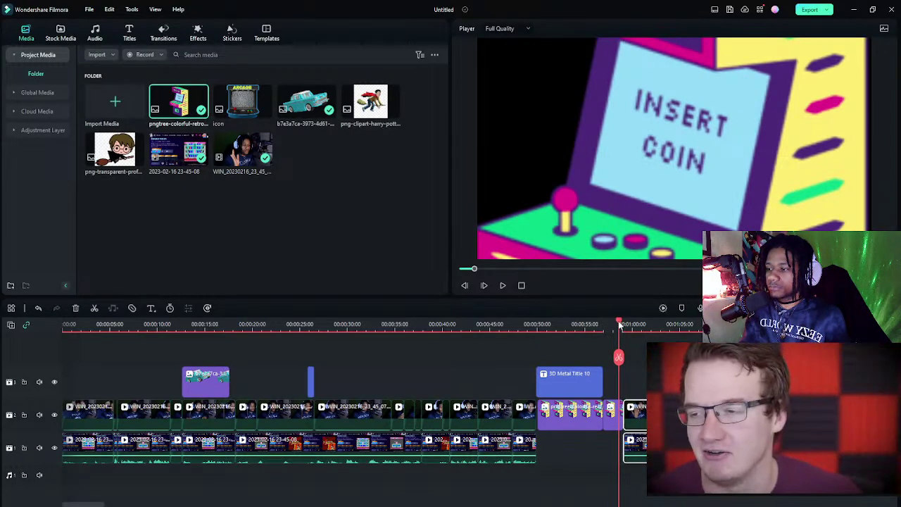
# - Split the last arcade image clip just before its end and check the transform values across the short end segment
pyautogui.click(614, 414)
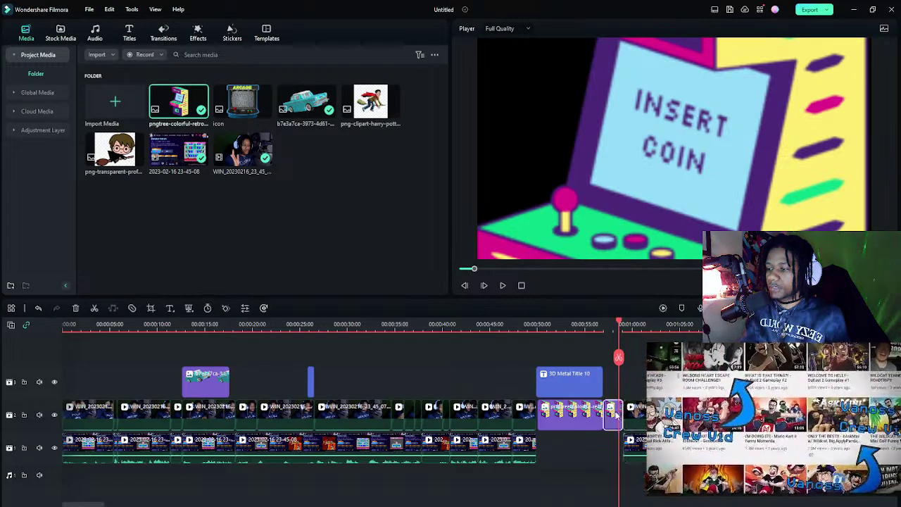
pyautogui.click(614, 342)
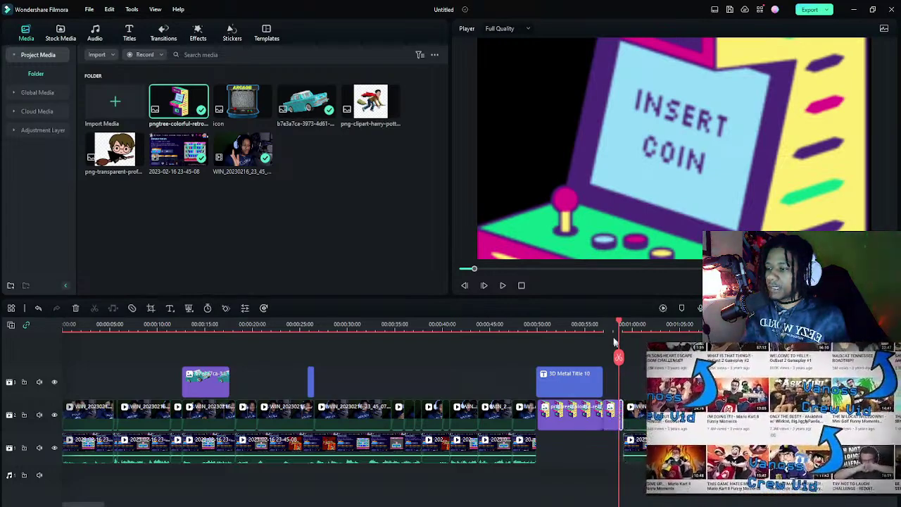
pyautogui.press('space')
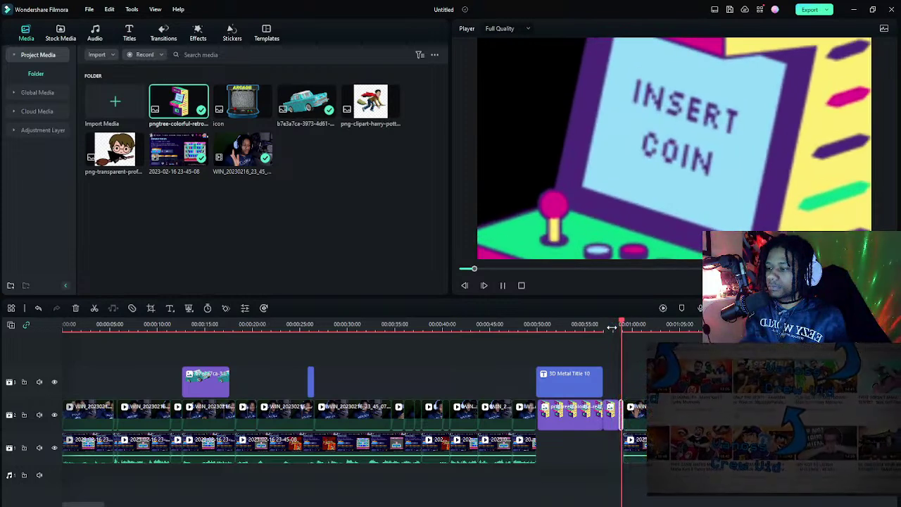
pyautogui.press('space')
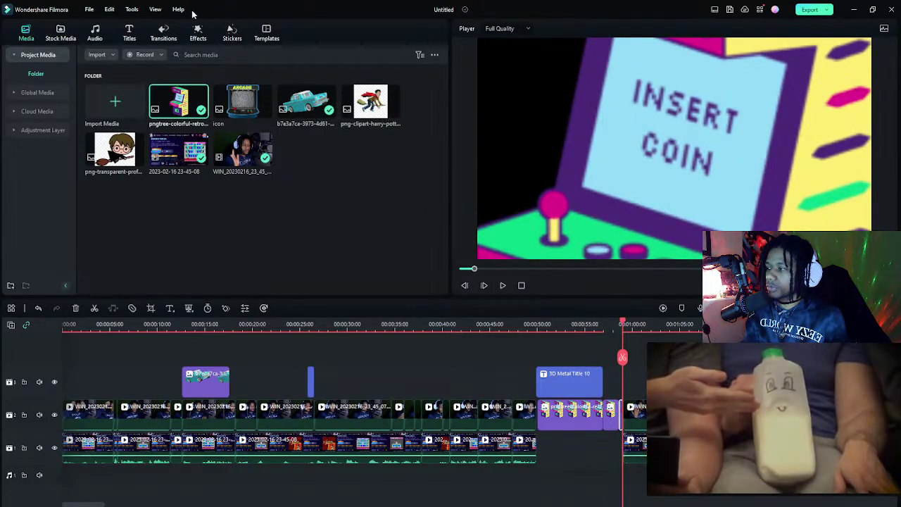
pyautogui.scroll(3, 654, 329)
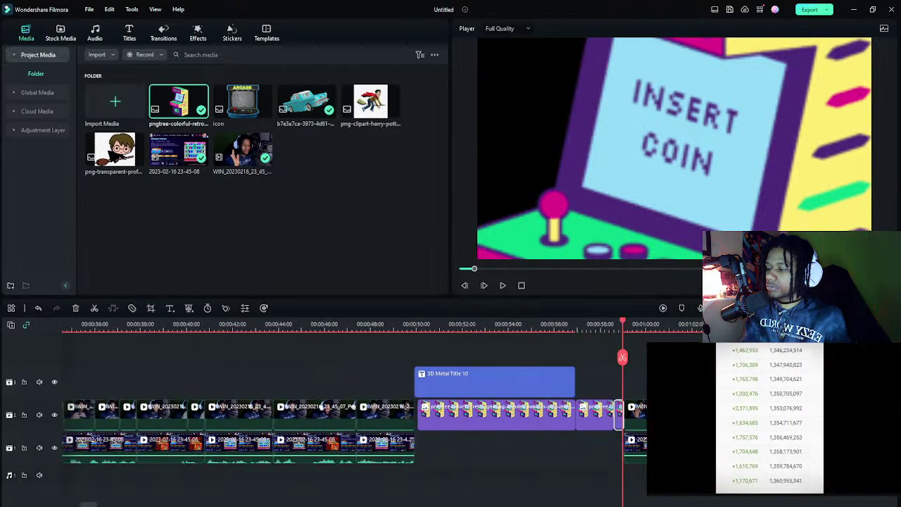
pyautogui.doubleClick(617, 419)
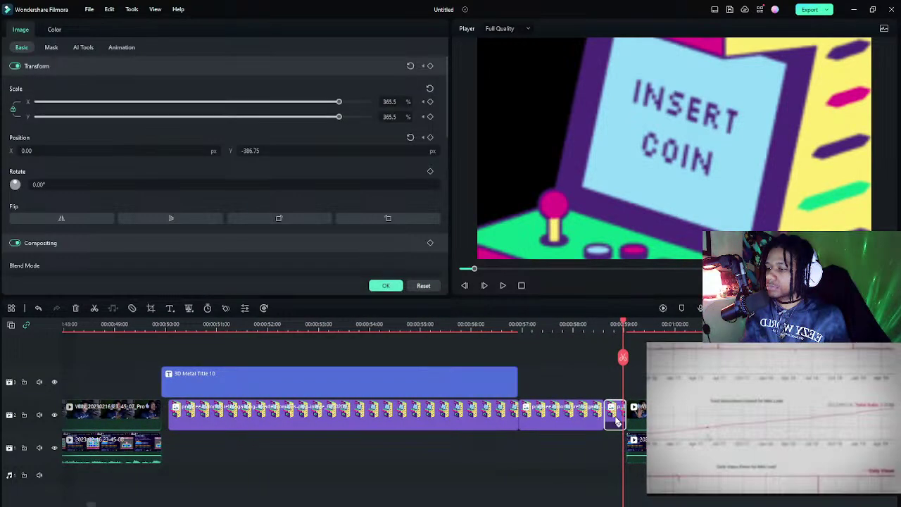
pyautogui.moveTo(623, 323); pyautogui.dragTo(609, 325)
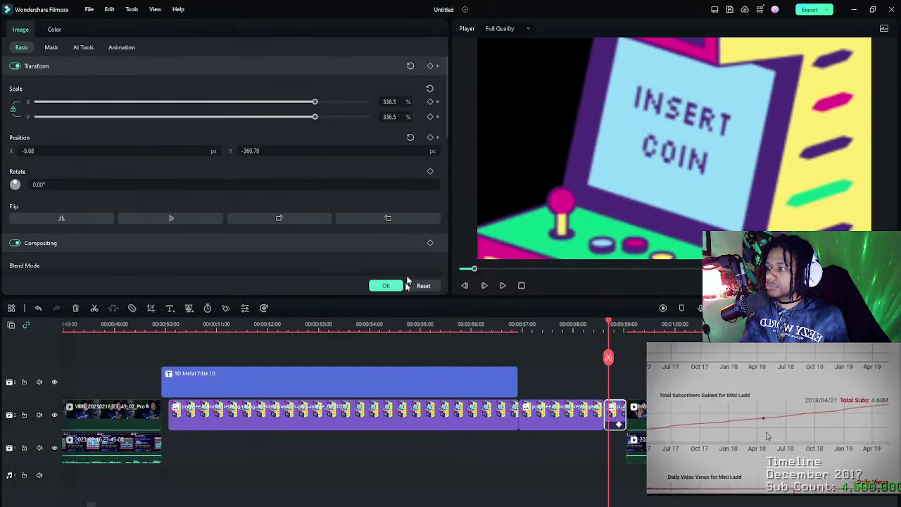
pyautogui.click(386, 285)
# - Search the recommended effects for "blur"
pyautogui.click(195, 32)
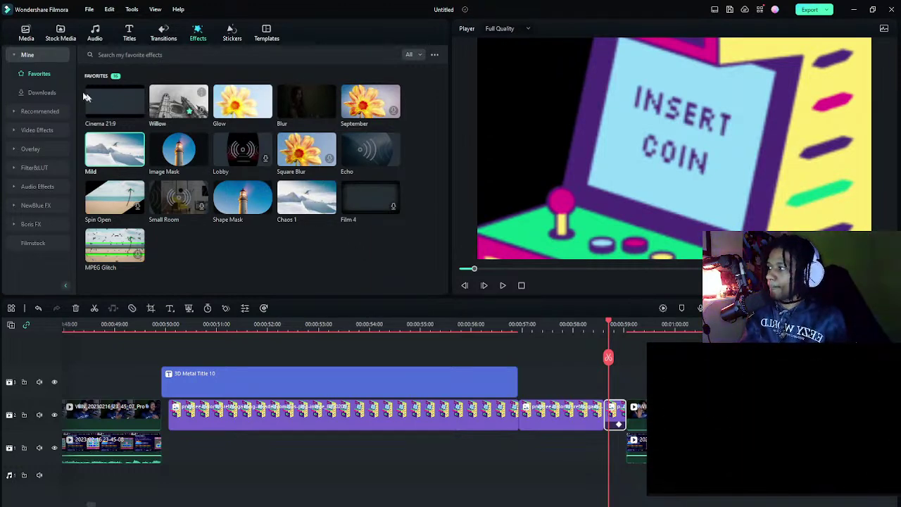
pyautogui.click(130, 55)
pyautogui.write('blur')
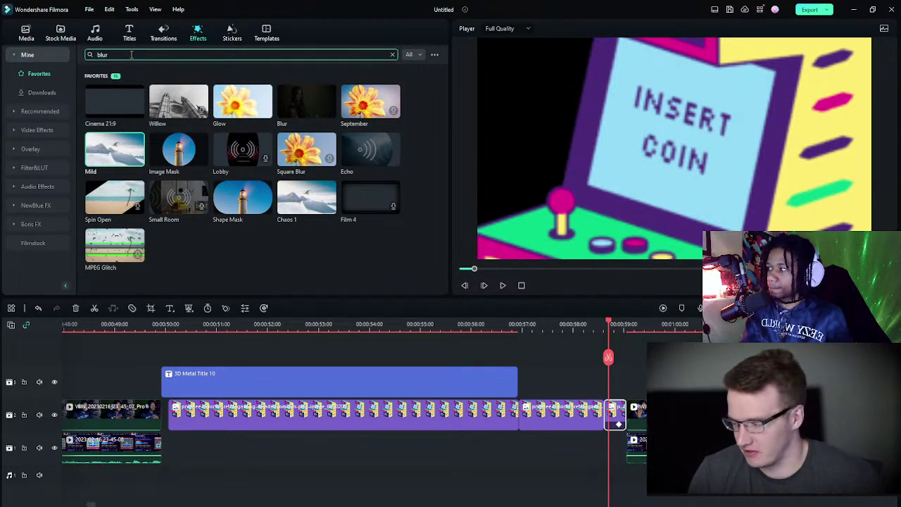
pyautogui.click(57, 111)
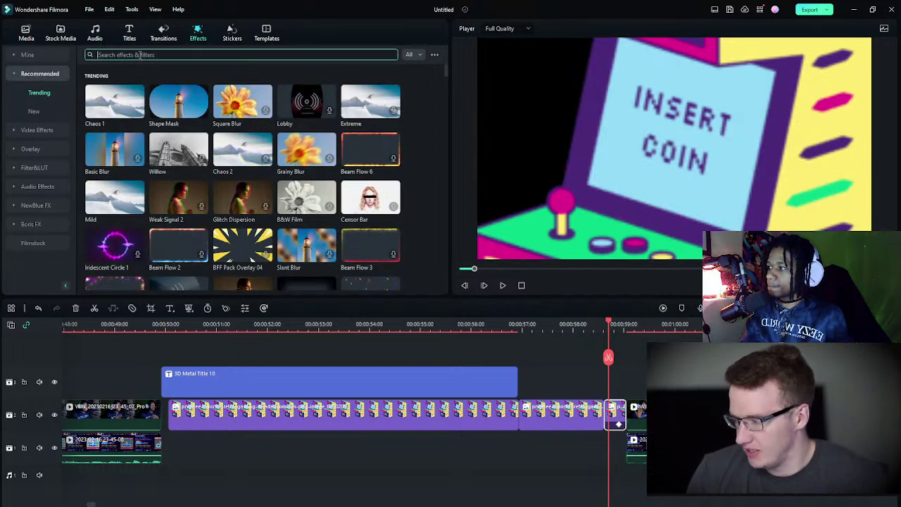
pyautogui.write('b')
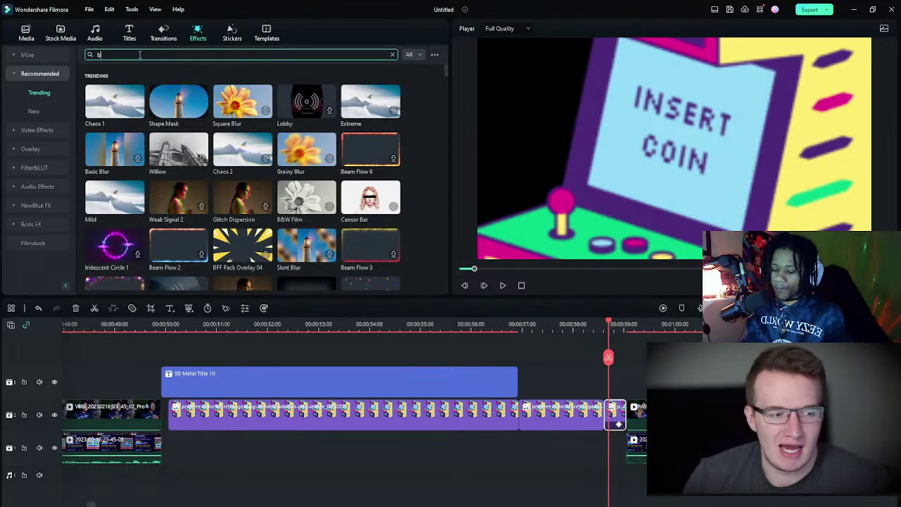
pyautogui.write('lur')
pyautogui.press('Return')
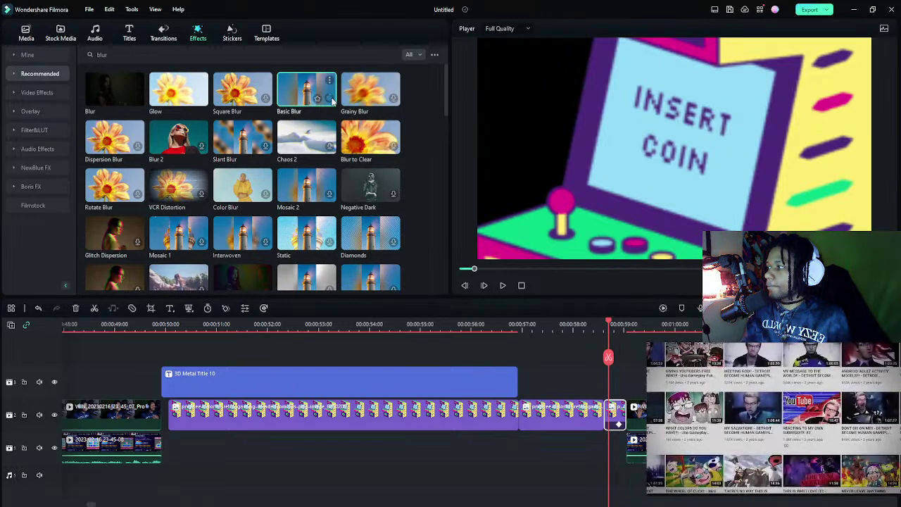
# - Apply the Basic Blur effect to the short end segment of the arcade image and play it back
pyautogui.click(292, 86)
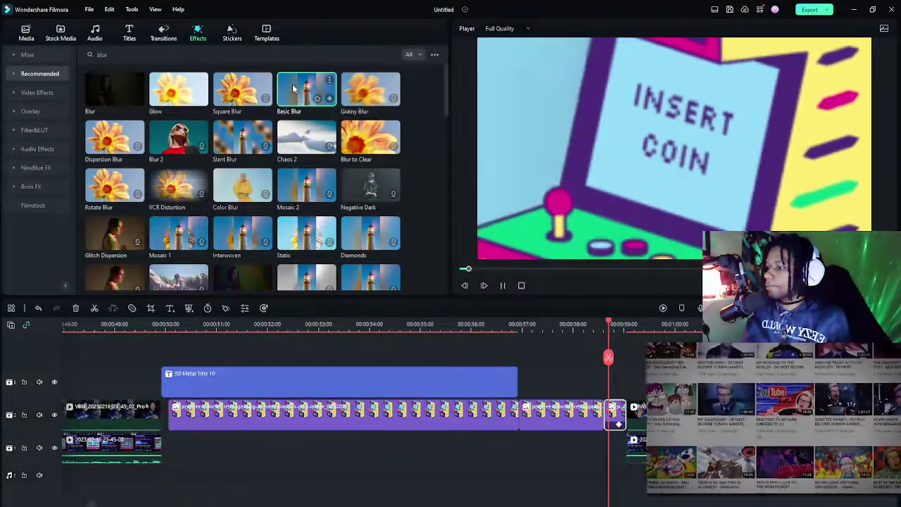
pyautogui.moveTo(292, 84); pyautogui.dragTo(575, 352)
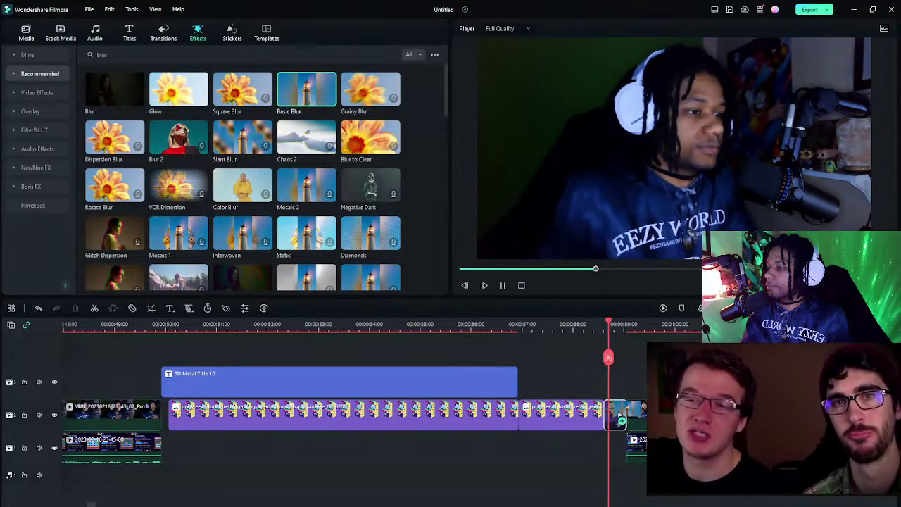
pyautogui.click(614, 413)
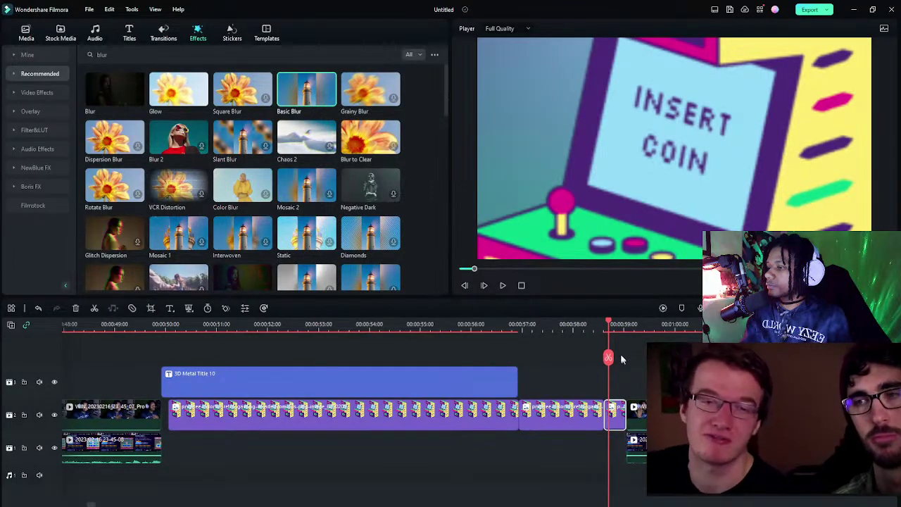
pyautogui.moveTo(611, 325)
pyautogui.mouseDown()
pyautogui.moveTo(645, 324)
pyautogui.moveTo(603, 323)
pyautogui.mouseUp()
pyautogui.press('space')
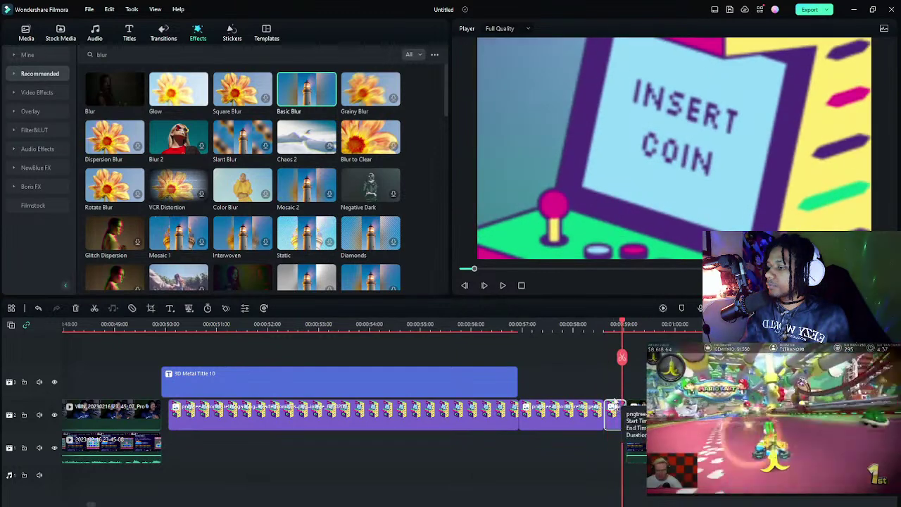
# - Try Basic Blur with background luminance -2 and source width 0.4 on the short arcade segment, and switch the effect off
pyautogui.doubleClick(614, 413)
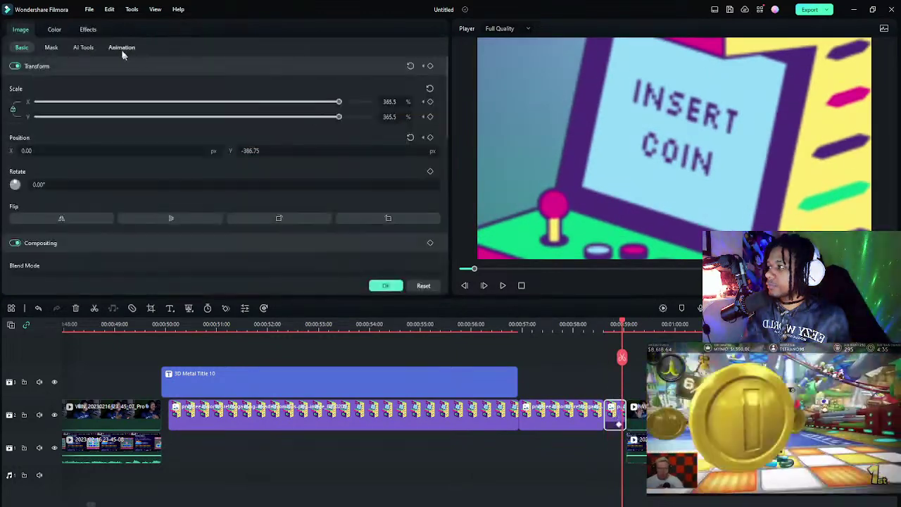
pyautogui.click(87, 29)
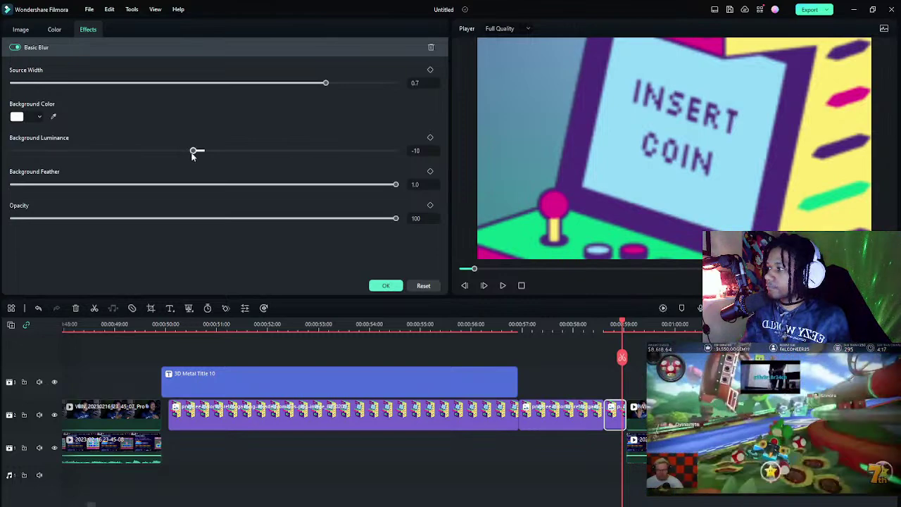
pyautogui.moveTo(193, 154)
pyautogui.mouseDown()
pyautogui.moveTo(302, 152)
pyautogui.moveTo(46, 153)
pyautogui.moveTo(396, 150)
pyautogui.moveTo(161, 150)
pyautogui.moveTo(208, 152)
pyautogui.moveTo(199, 153)
pyautogui.mouseUp()
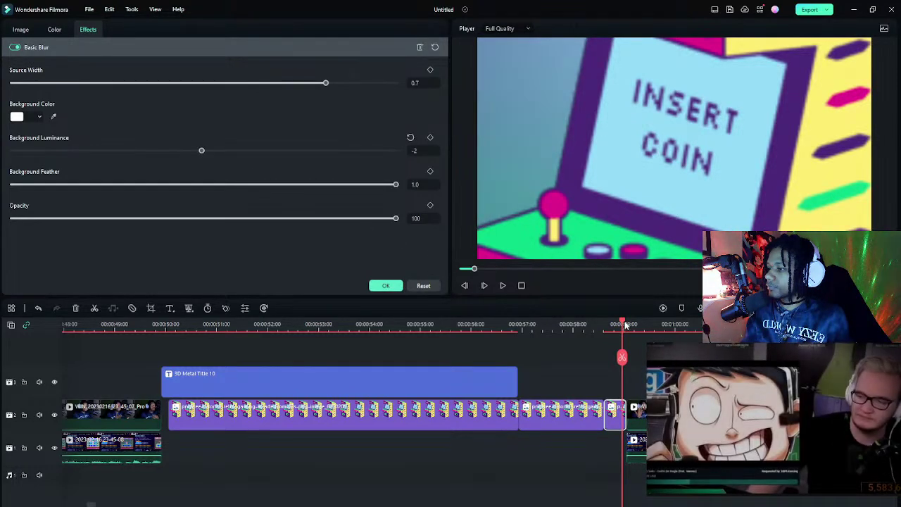
pyautogui.moveTo(622, 323)
pyautogui.mouseDown()
pyautogui.moveTo(593, 328)
pyautogui.moveTo(606, 327)
pyautogui.mouseUp()
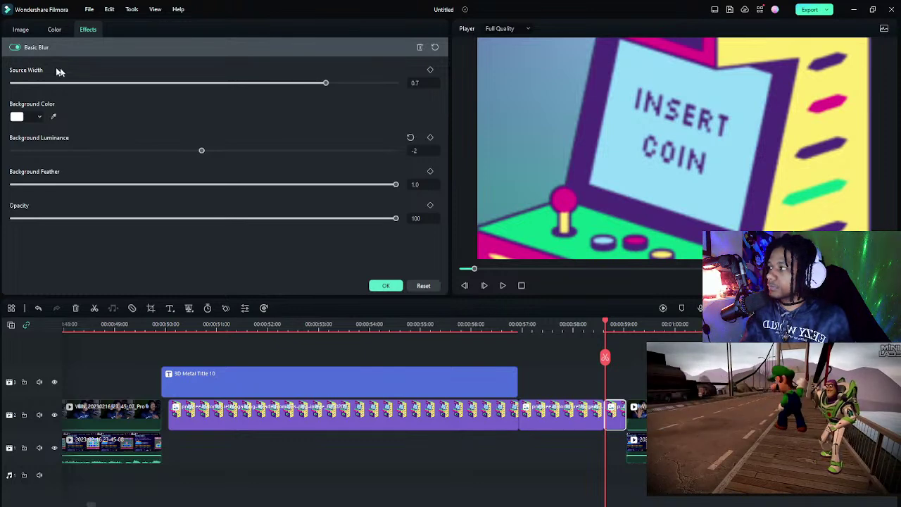
pyautogui.moveTo(172, 84); pyautogui.dragTo(117, 83)
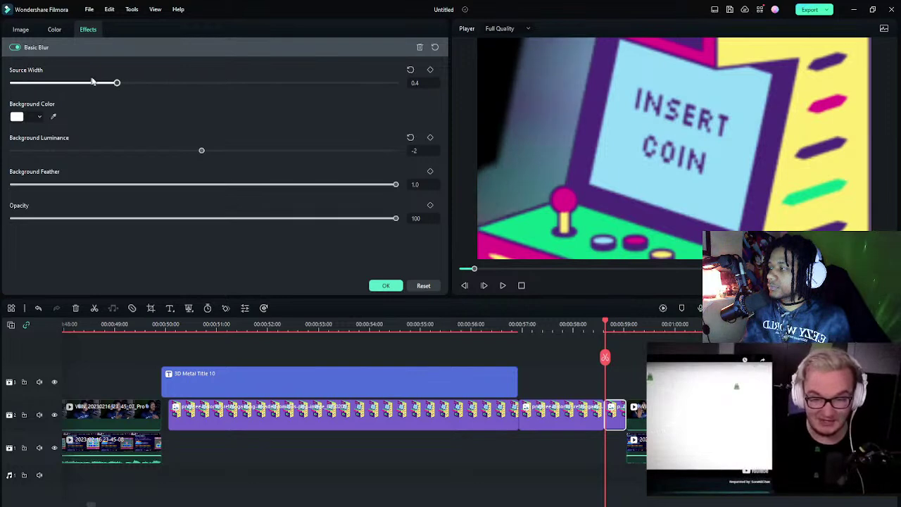
pyautogui.click(14, 47)
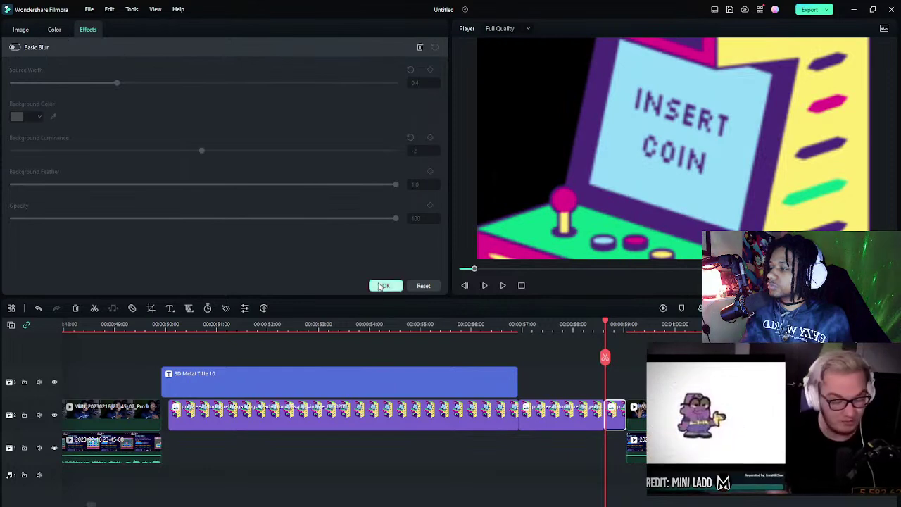
pyautogui.click(382, 286)
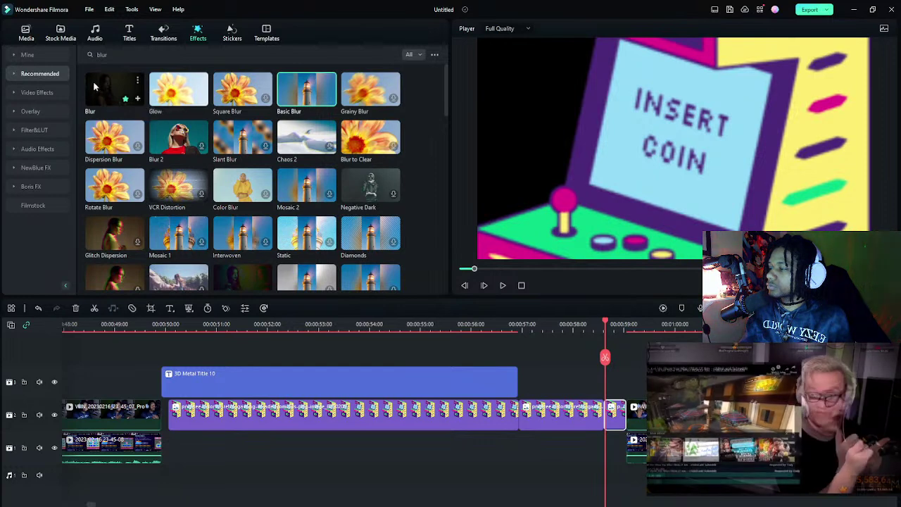
# - Try the Blur effect on the short arcade segment and switch it off
pyautogui.moveTo(125, 99); pyautogui.dragTo(614, 416)
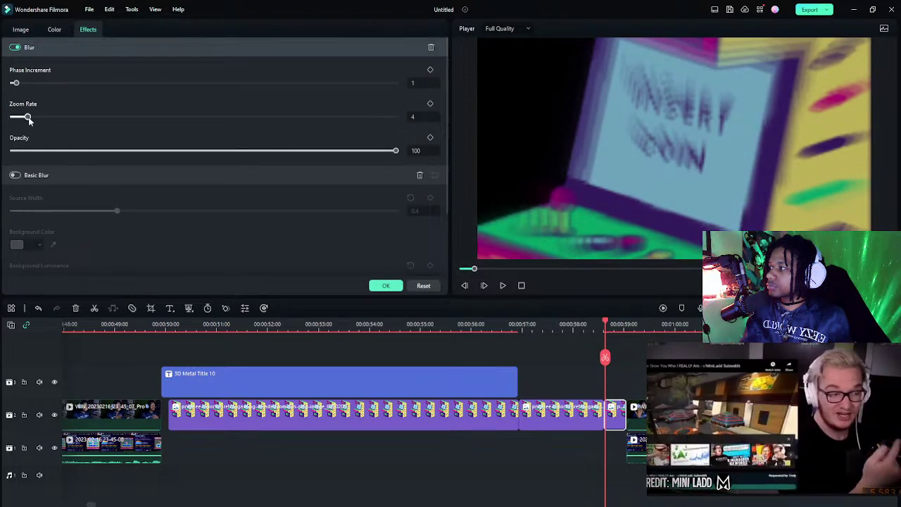
pyautogui.click(13, 48)
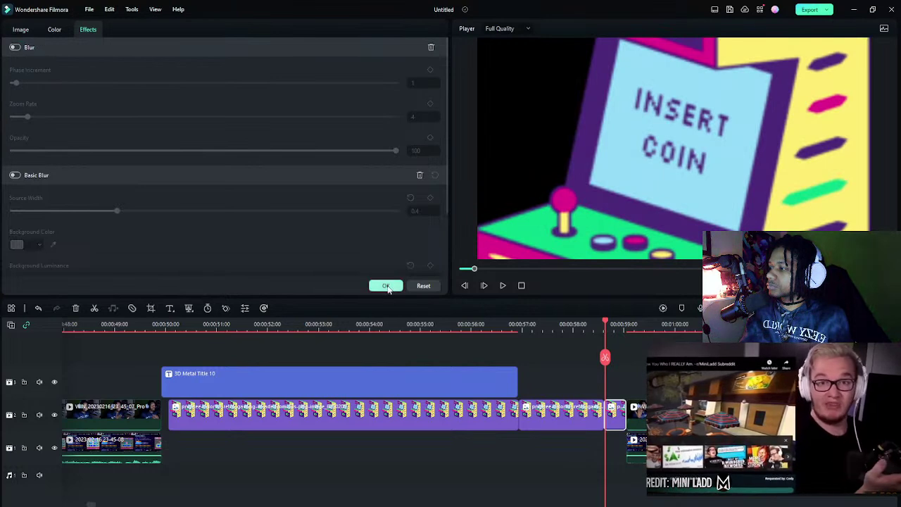
pyautogui.click(386, 285)
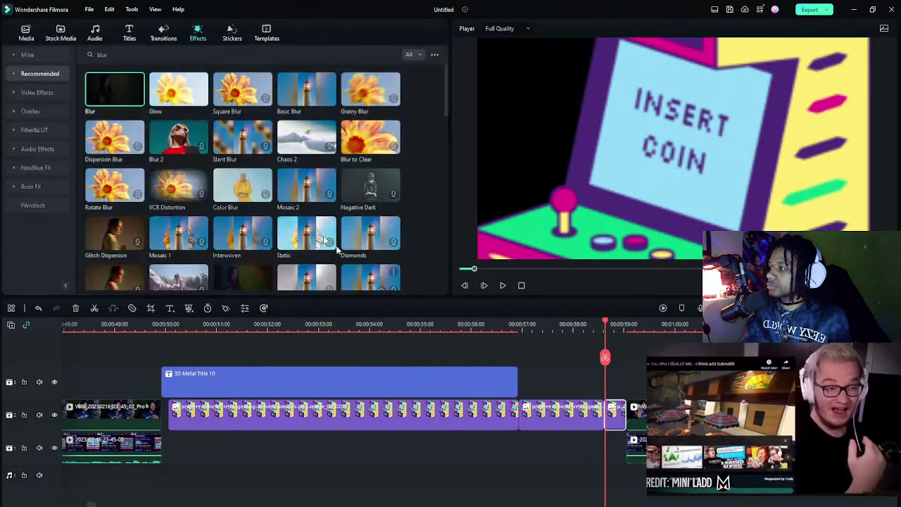
# - Apply the Square Blur effect to the short arcade segment and open its effect settings
pyautogui.click(267, 104)
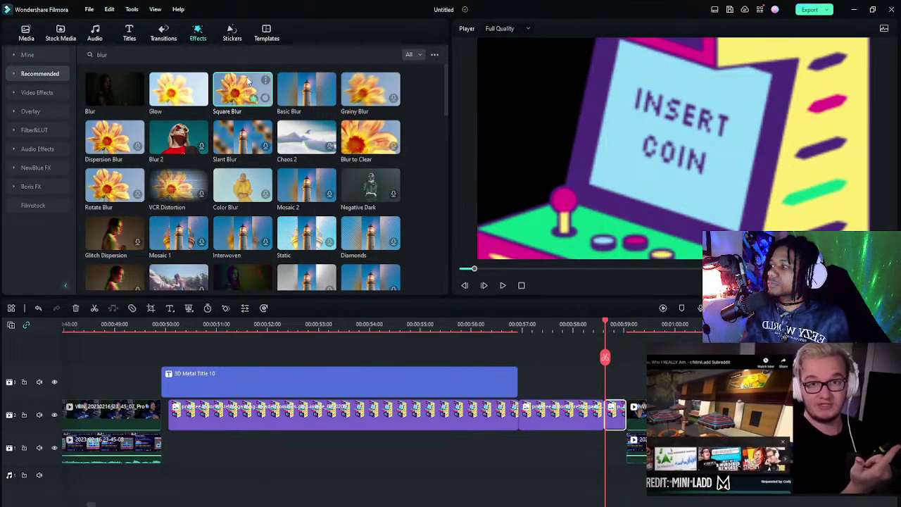
pyautogui.click(238, 83)
pyautogui.moveTo(237, 83); pyautogui.dragTo(615, 414)
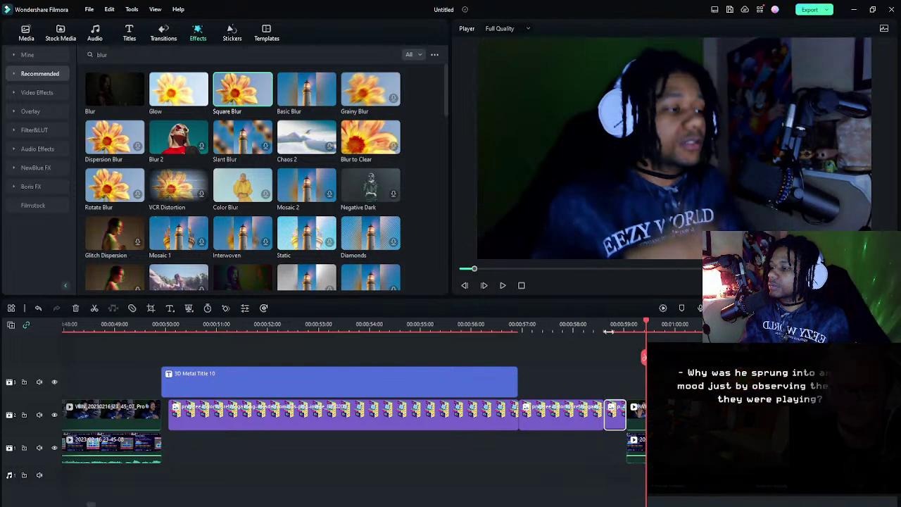
pyautogui.doubleClick(614, 416)
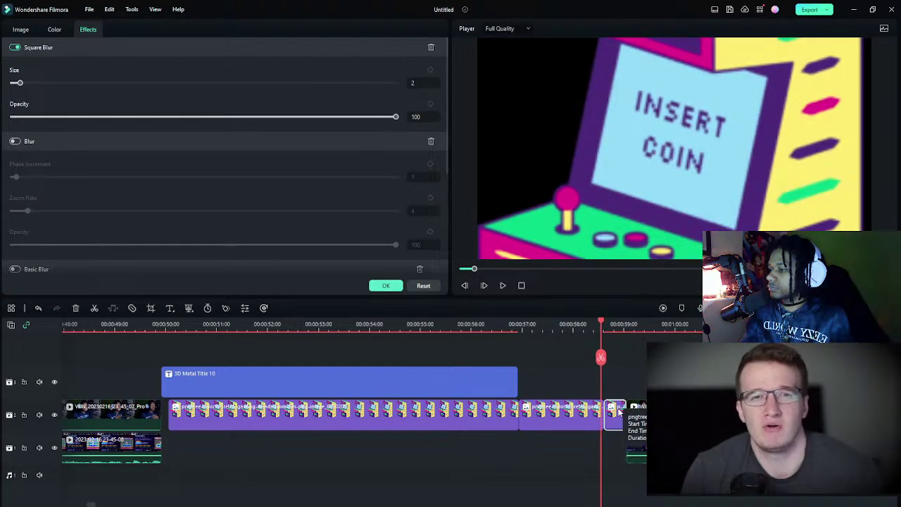
# - Keyframe the Square Blur's opacity at 0 at the start of the short arcade segment and move the playhead to the segment's end
pyautogui.moveTo(394, 117); pyautogui.dragTo(21, 120)
pyautogui.click(430, 103)
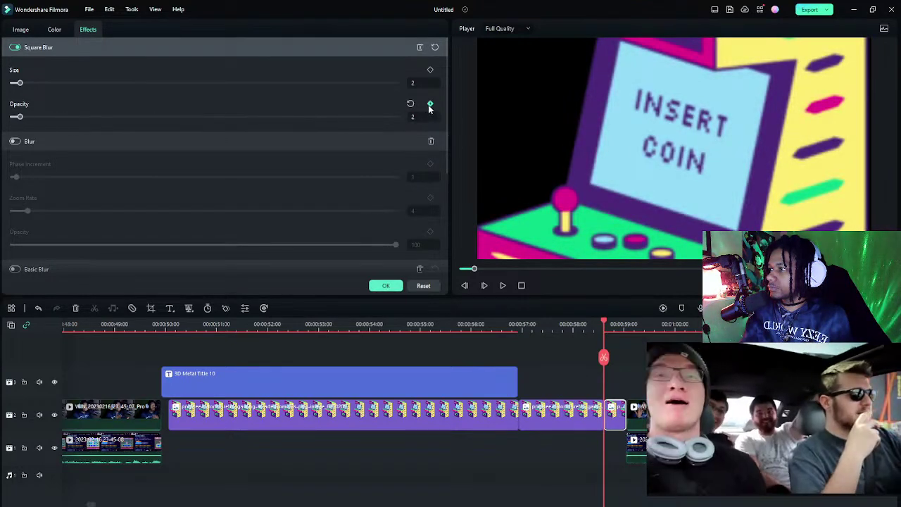
pyautogui.moveTo(17, 117); pyautogui.dragTo(12, 117)
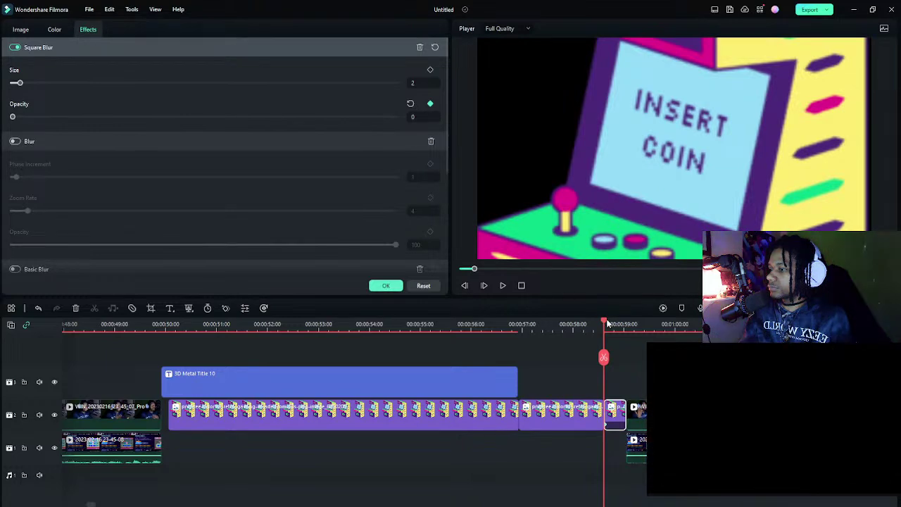
pyautogui.moveTo(607, 322); pyautogui.dragTo(624, 323)
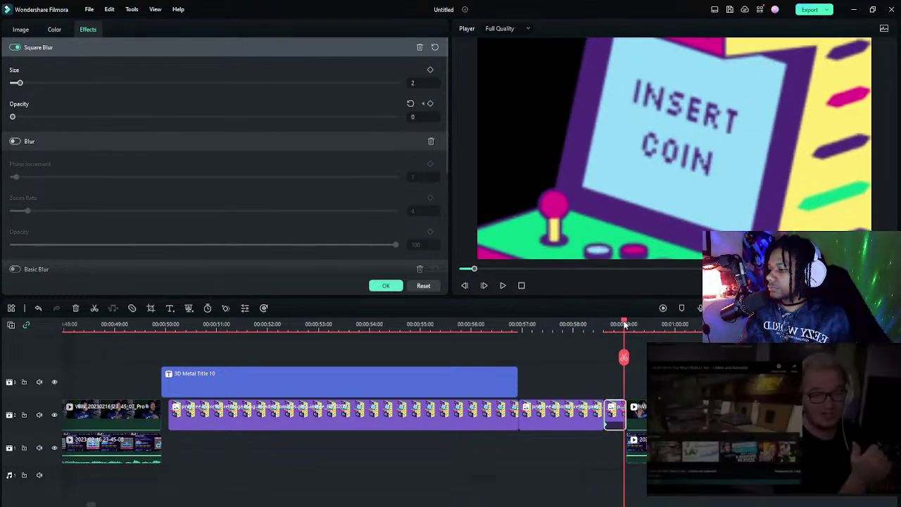
# - Keyframe the Square Blur's opacity at 100 at the end of the short arcade segment and preview the cut to the webcam footage
pyautogui.moveTo(43, 118); pyautogui.dragTo(404, 114)
pyautogui.click(593, 324)
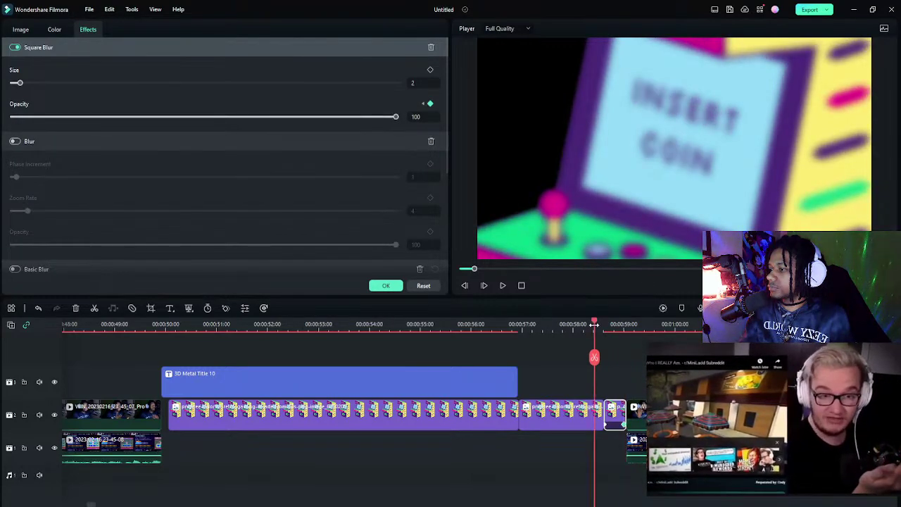
pyautogui.press('space')
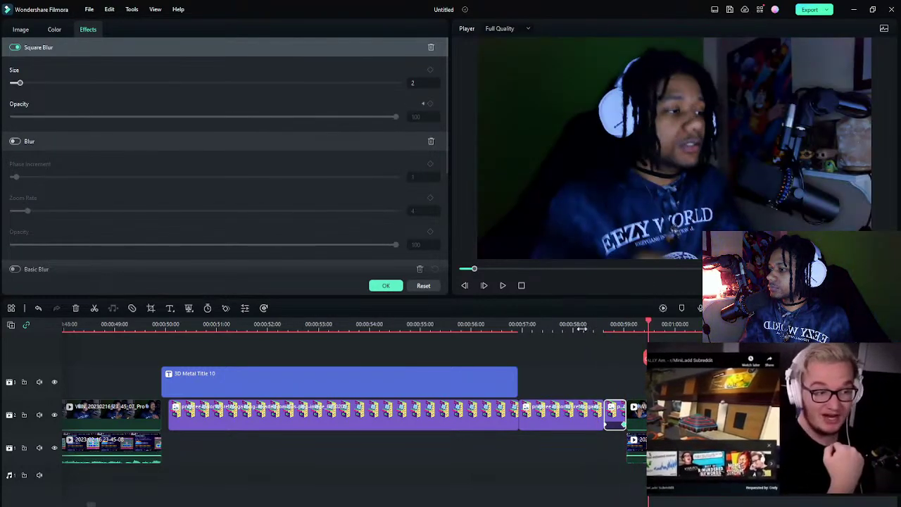
pyautogui.click(564, 325)
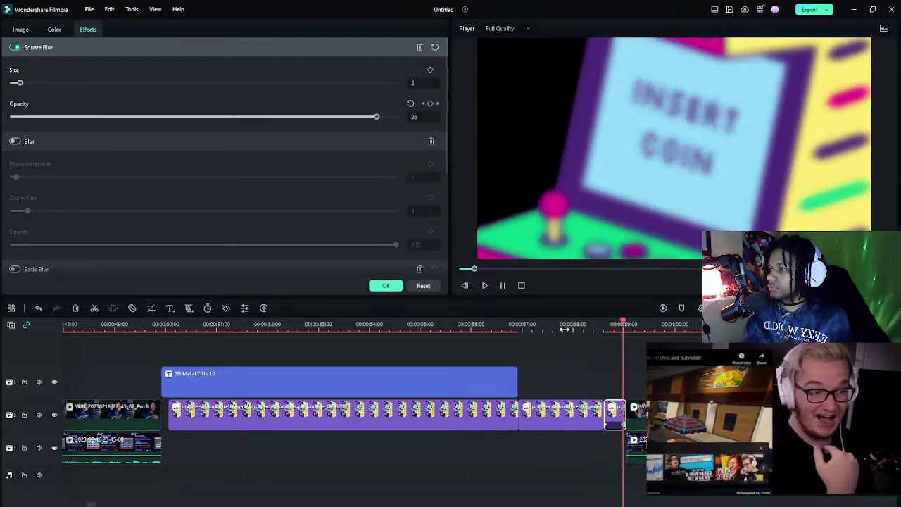
pyautogui.press('space')
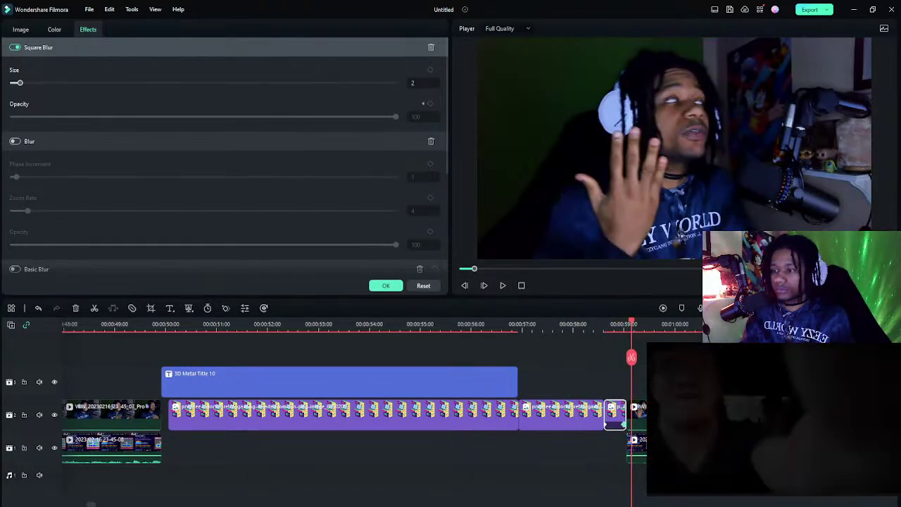
# - Play through the webcam footage that follows the arcade intro
pyautogui.press('space')
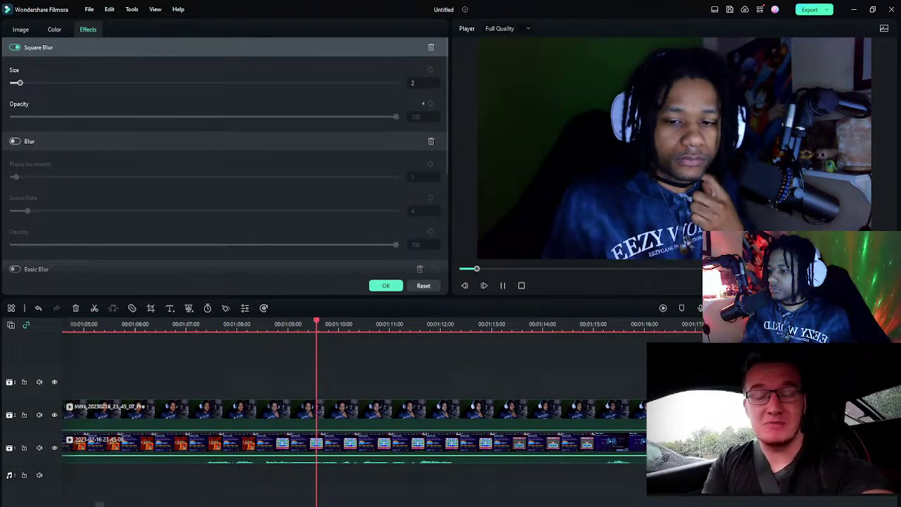
pyautogui.click(689, 327)
pyautogui.moveTo(689, 327); pyautogui.dragTo(683, 327)
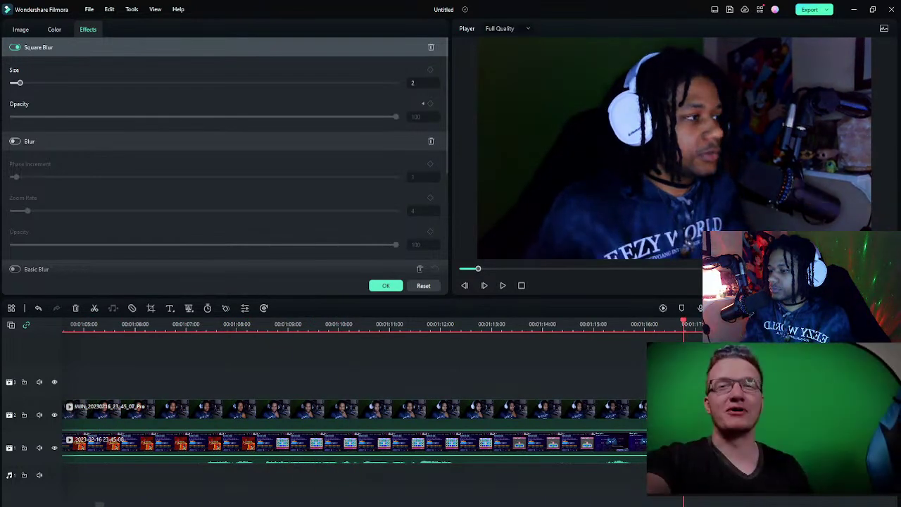
pyautogui.click(571, 461)
pyautogui.click(570, 487)
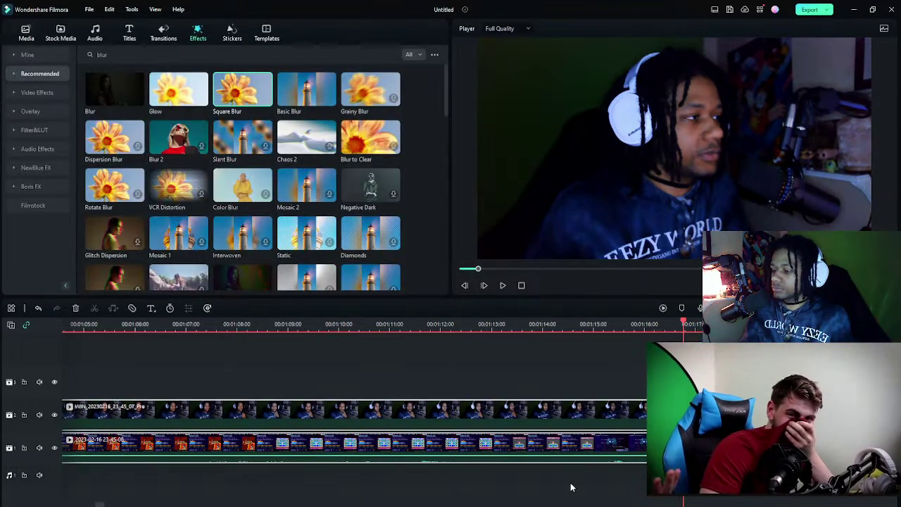
# - Split the webcam and screen recordings about half a second after the arcade intro ends
pyautogui.press('Home')
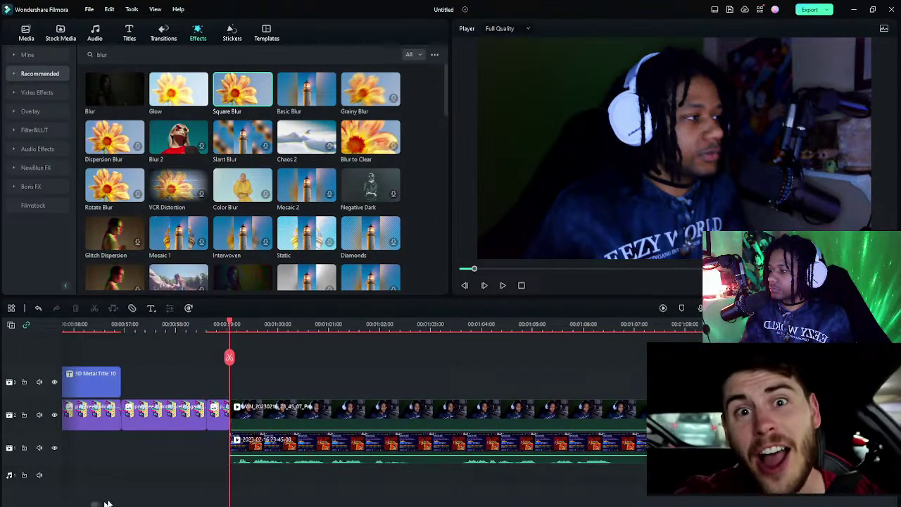
pyautogui.press('space')
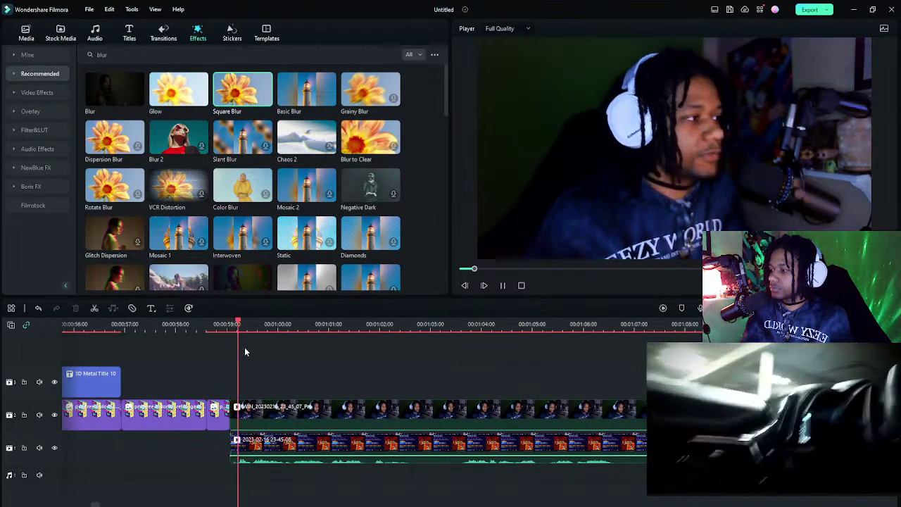
pyautogui.press('space')
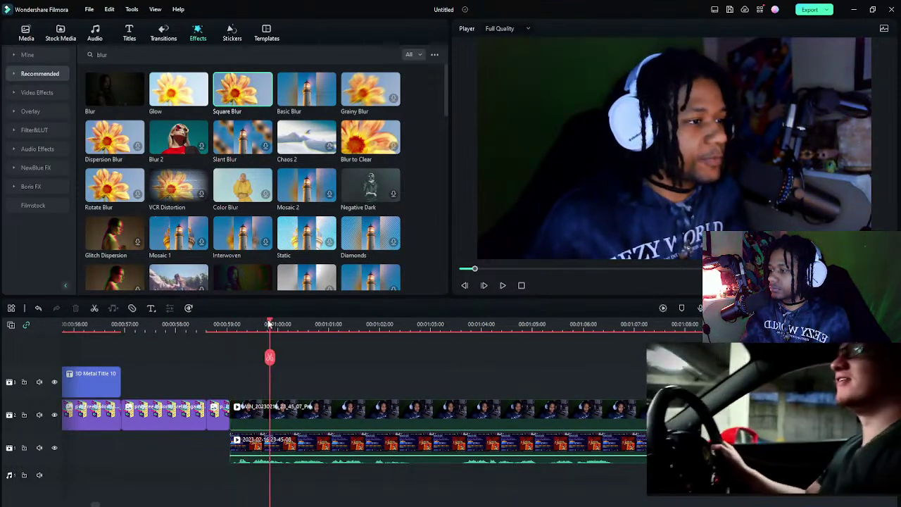
pyautogui.moveTo(270, 324); pyautogui.dragTo(260, 323)
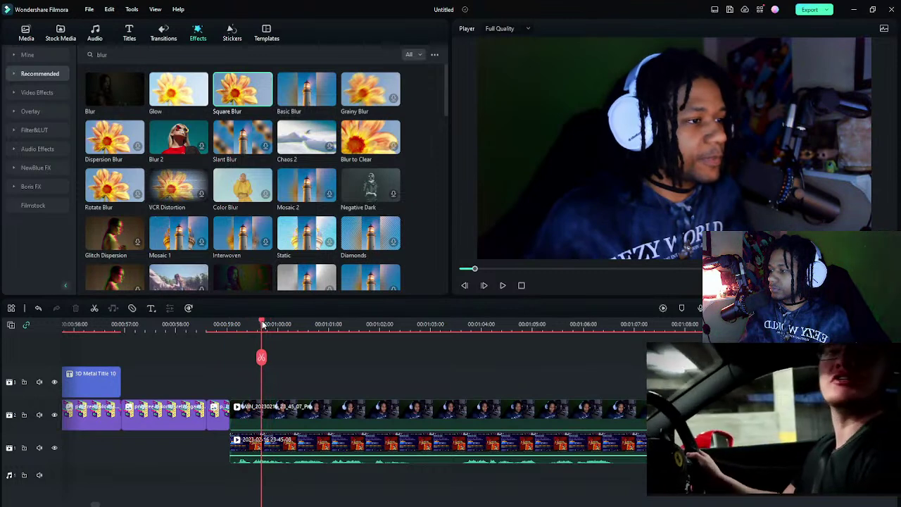
pyautogui.click(270, 416)
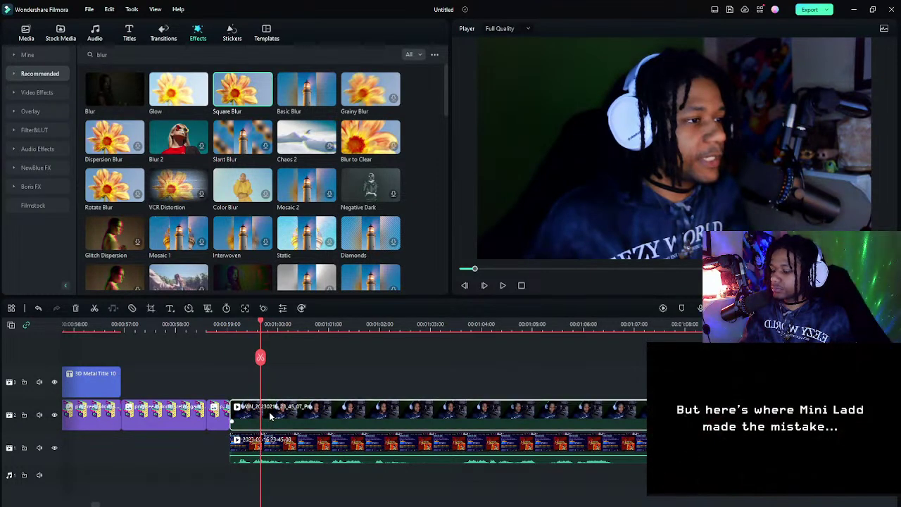
pyautogui.click(260, 357)
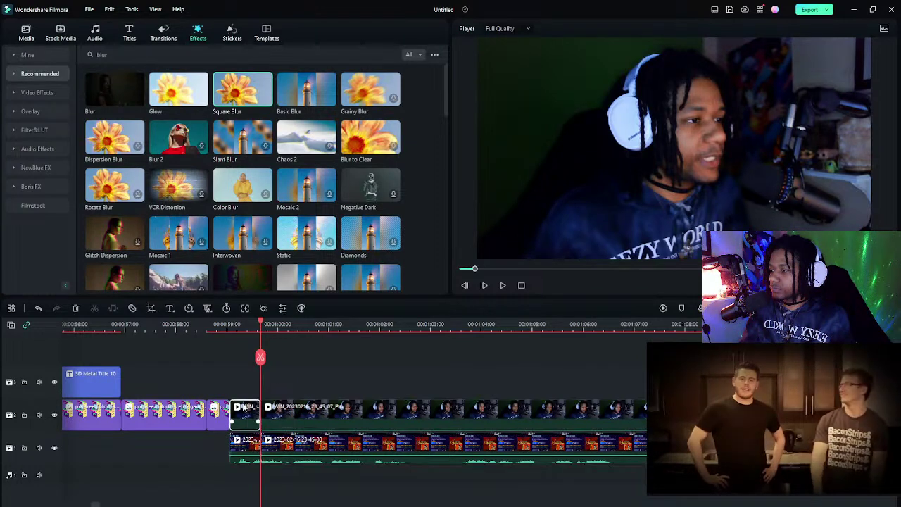
# - Scale the short webcam segment to 167.9%, set its Y position to -201.78, and add a transform keyframe at its start
pyautogui.doubleClick(245, 415)
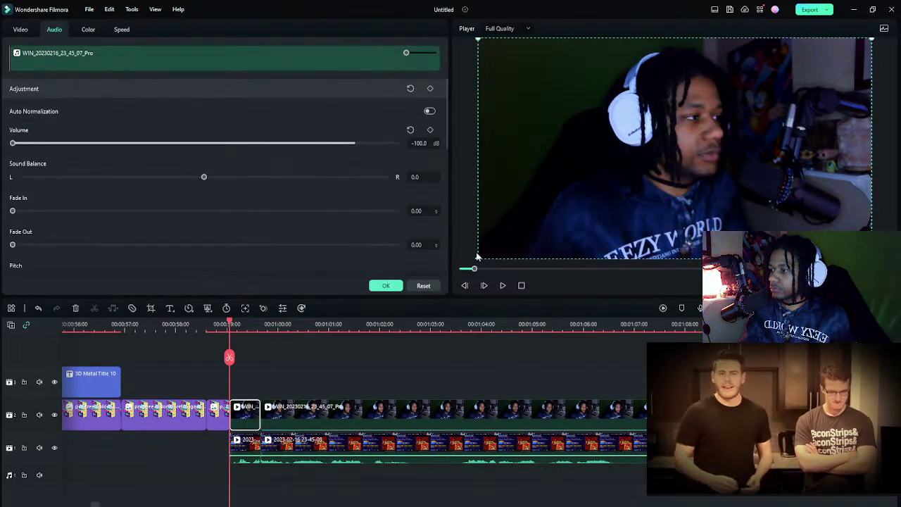
pyautogui.click(20, 30)
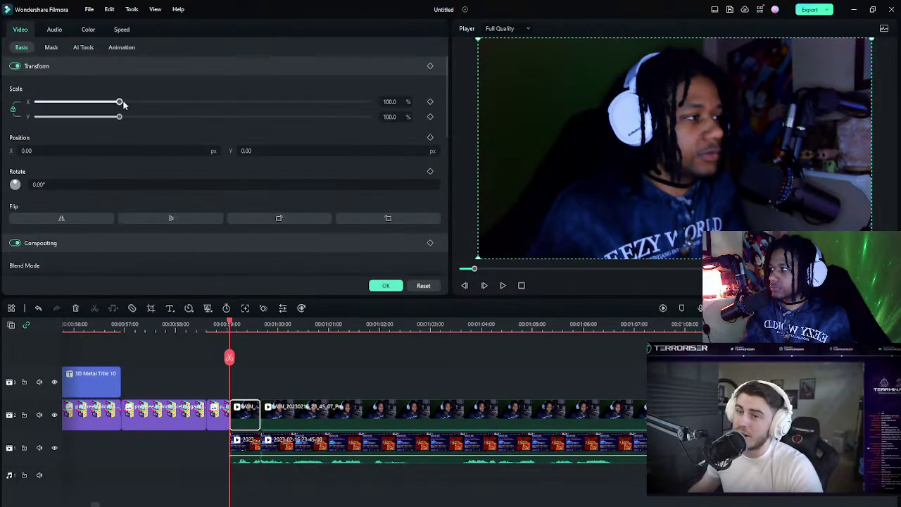
pyautogui.moveTo(119, 102); pyautogui.dragTo(177, 102)
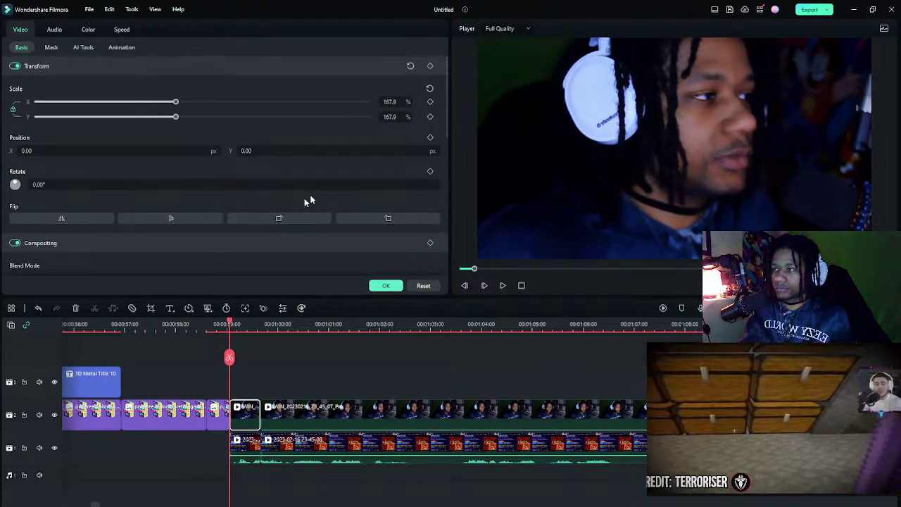
pyautogui.moveTo(581, 96); pyautogui.dragTo(560, 146)
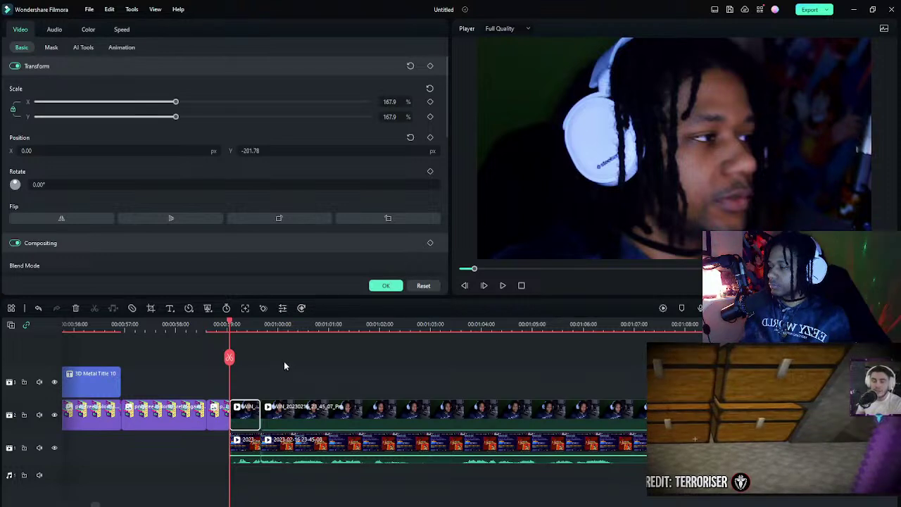
pyautogui.click(429, 66)
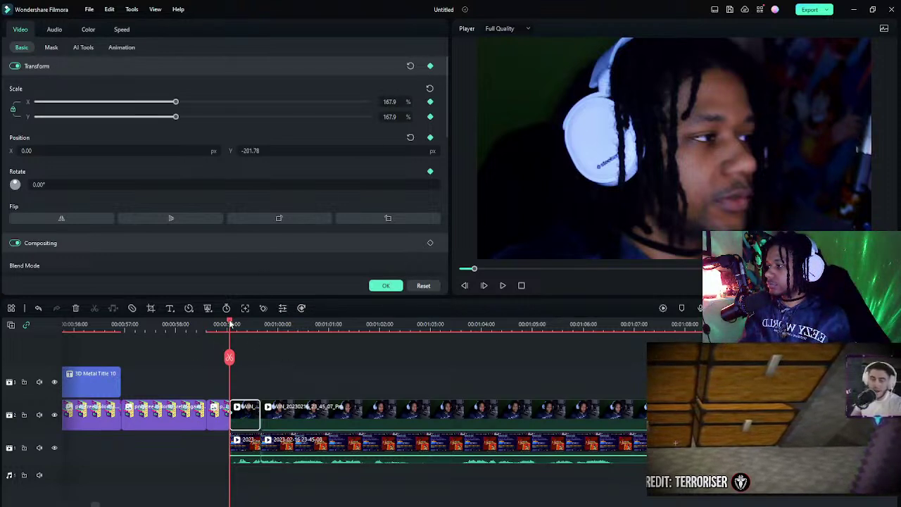
# - Add a second transform keyframe shortly after the short webcam segment's start with scale reset to 100% and position reset to 0
pyautogui.moveTo(229, 323); pyautogui.dragTo(234, 323)
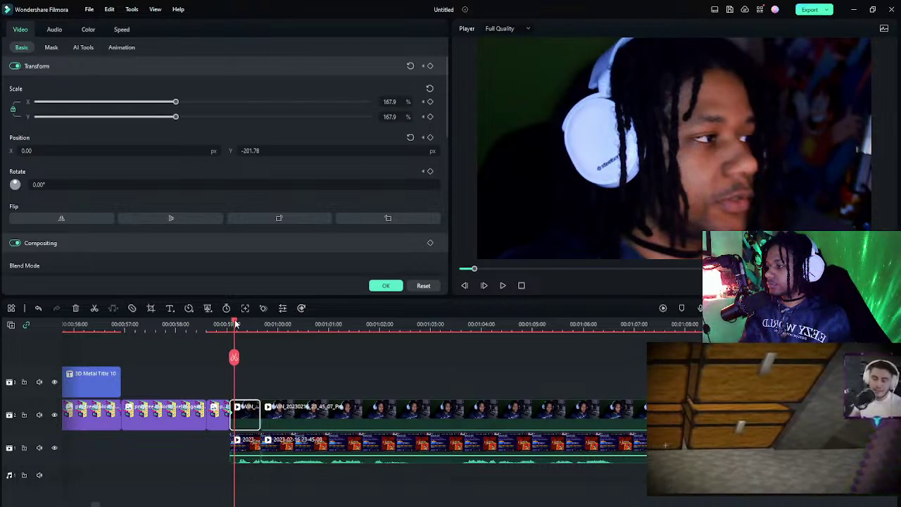
pyautogui.moveTo(235, 324); pyautogui.dragTo(237, 324)
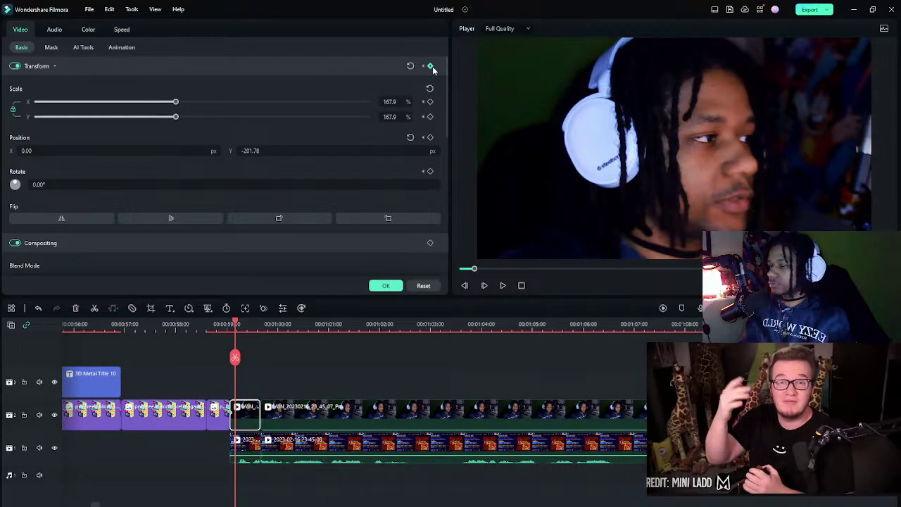
pyautogui.click(236, 324)
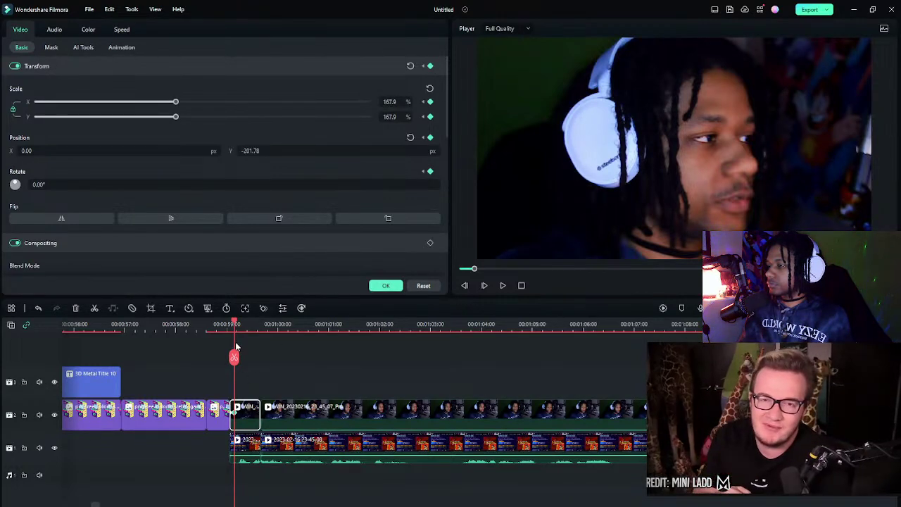
pyautogui.click(429, 88)
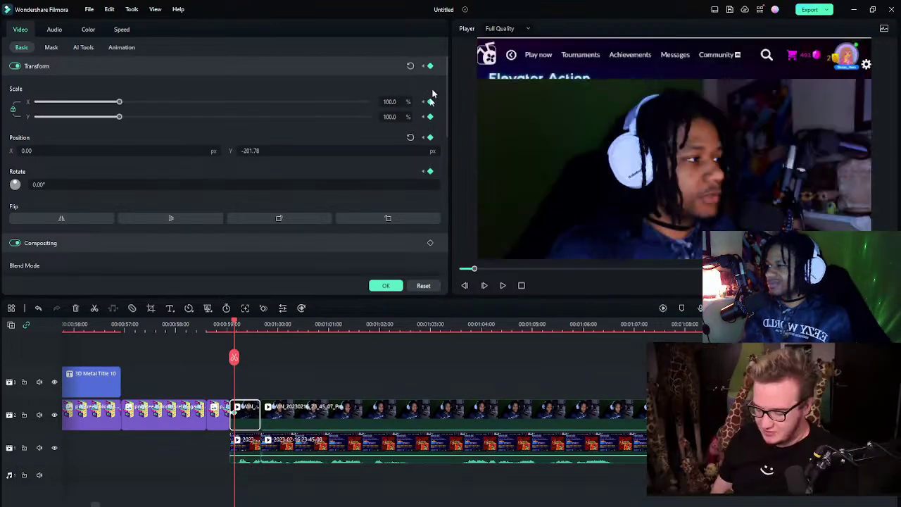
pyautogui.click(410, 137)
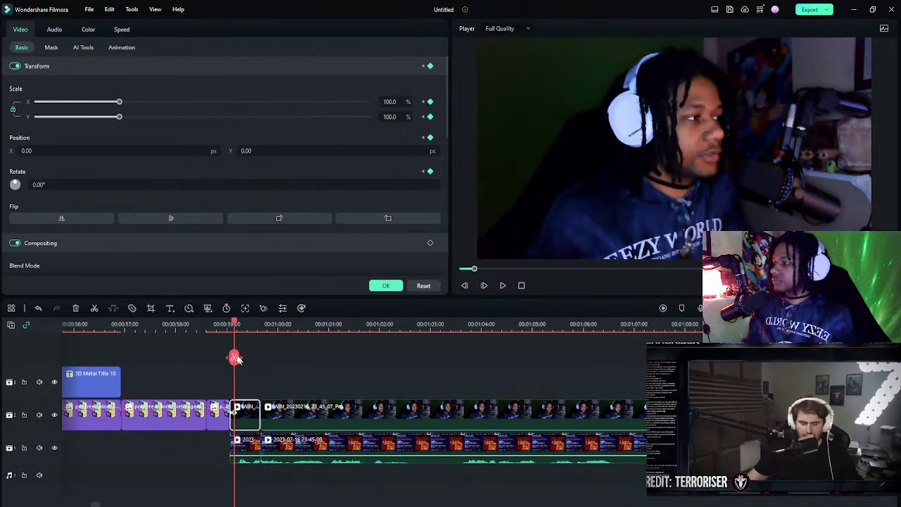
# - Slow the webcam zoom-out by moving its ending keyframe to just past the middle of the short segment, previewing the transition between adjustments
pyautogui.click(225, 325)
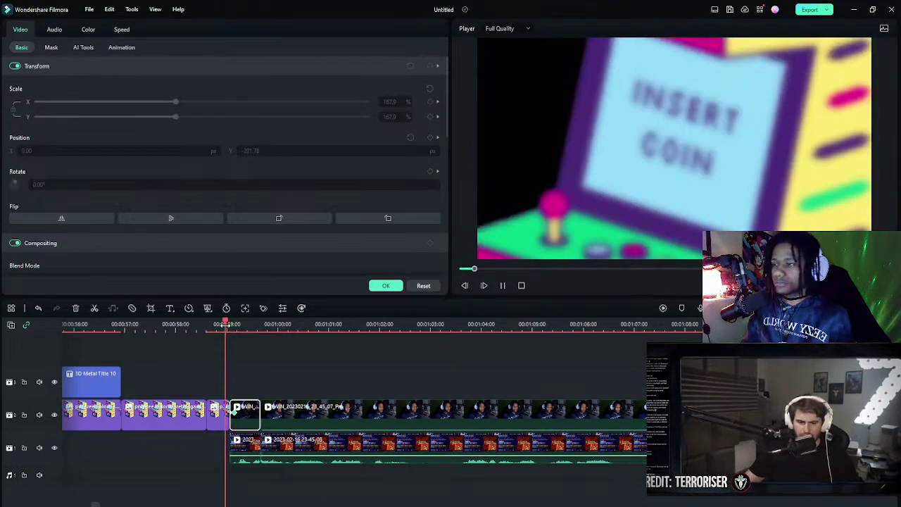
pyautogui.press('space')
pyautogui.press('space')
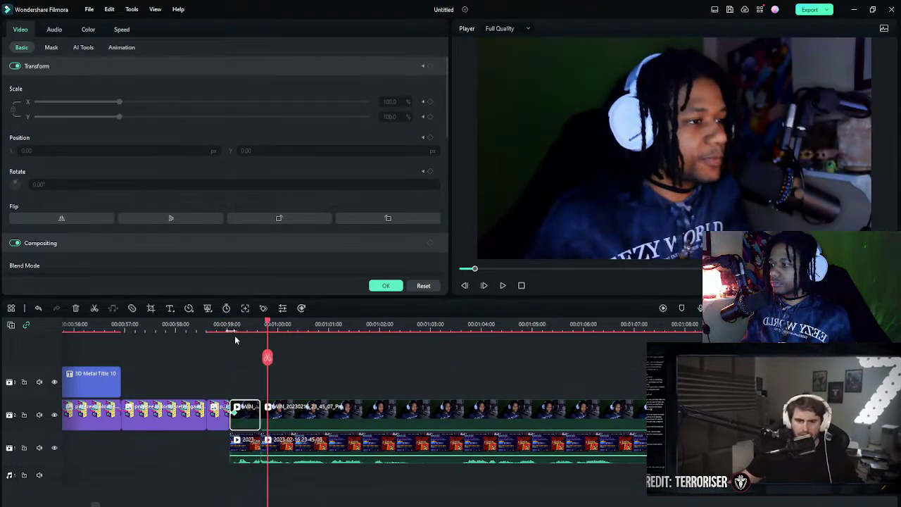
pyautogui.click(234, 415)
pyautogui.click(239, 324)
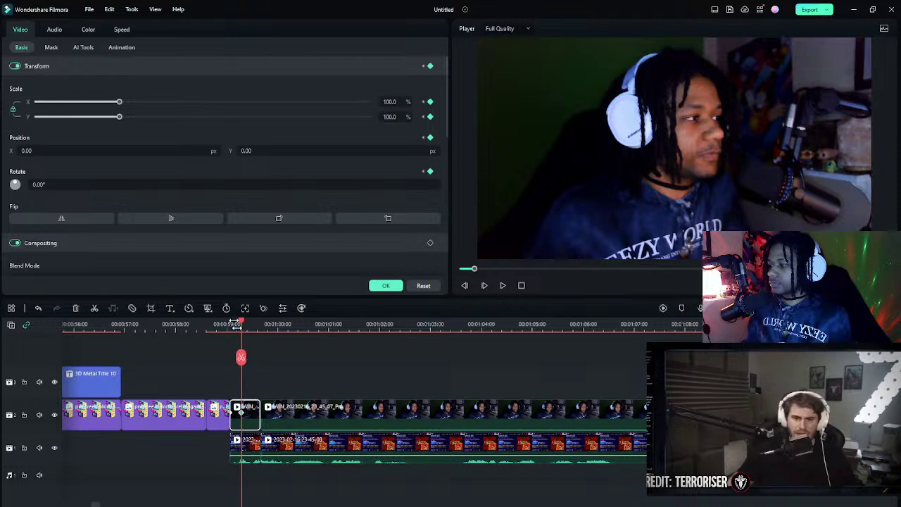
pyautogui.press('space')
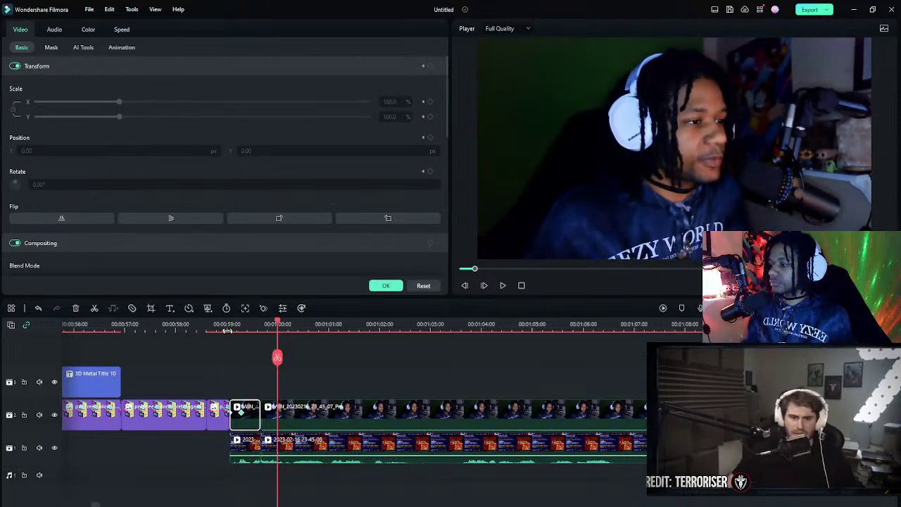
pyautogui.click(241, 412)
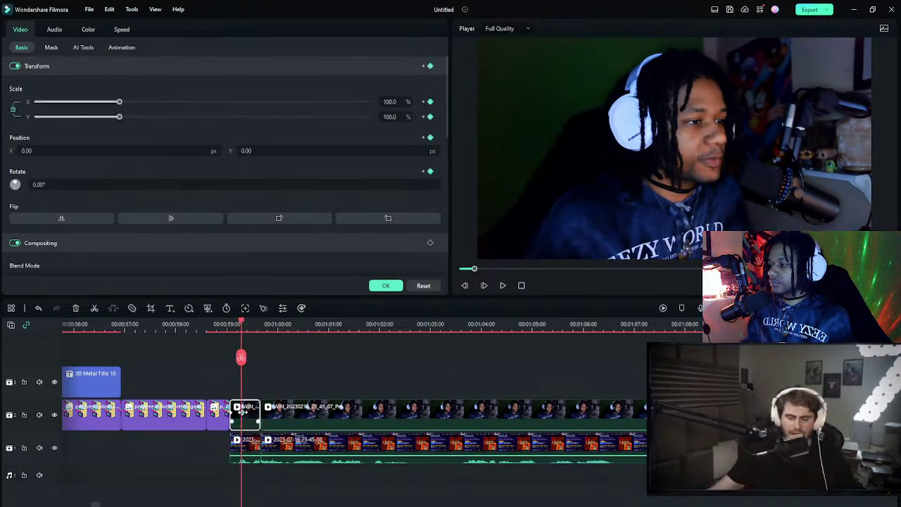
pyautogui.press('space')
pyautogui.click(226, 328)
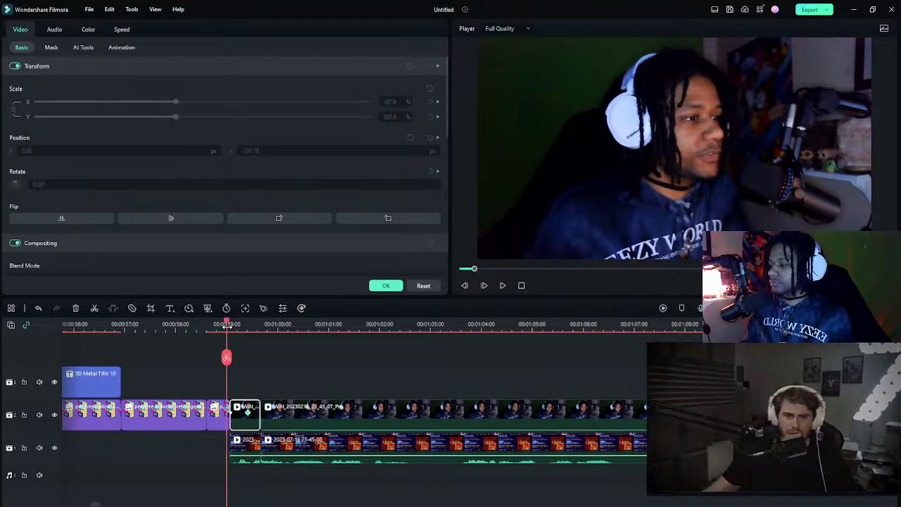
pyautogui.press('space')
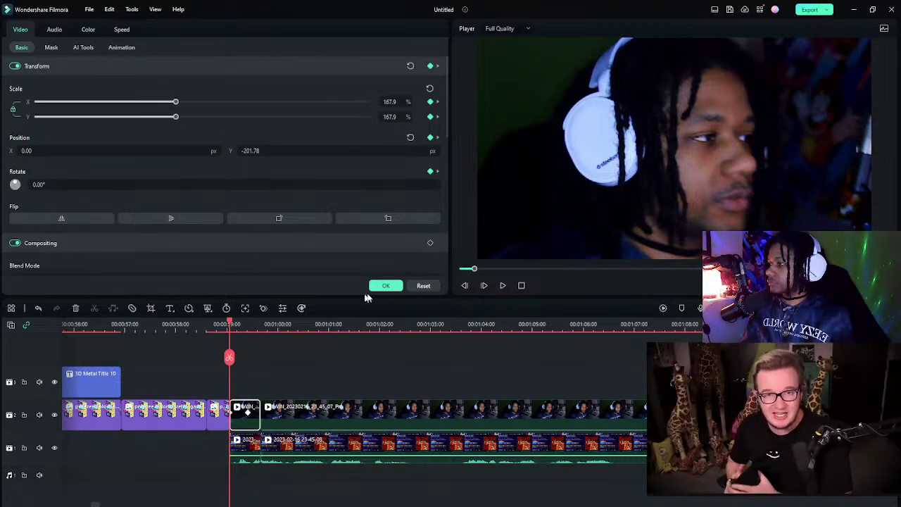
# - Apply the Square Blur effect to the short webcam segment and open its effect settings
pyautogui.click(385, 285)
pyautogui.moveTo(252, 98); pyautogui.dragTo(248, 415)
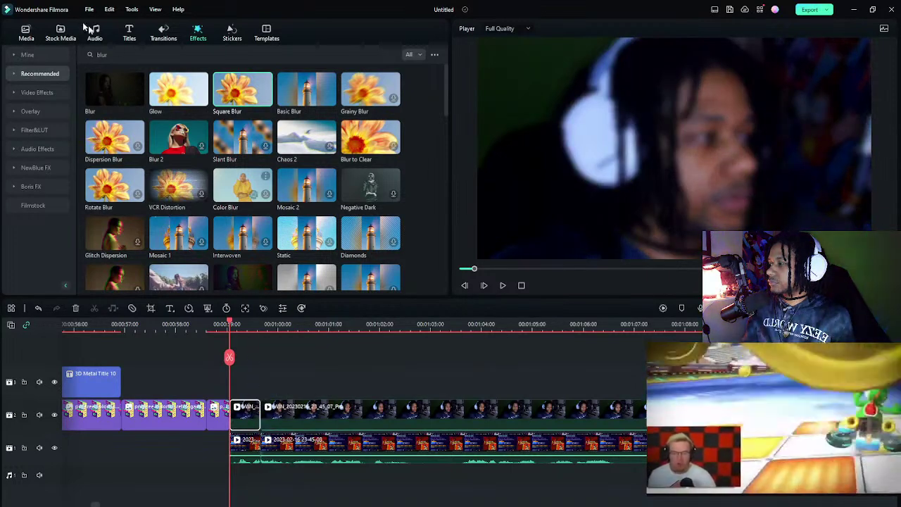
pyautogui.doubleClick(246, 413)
pyautogui.click(153, 30)
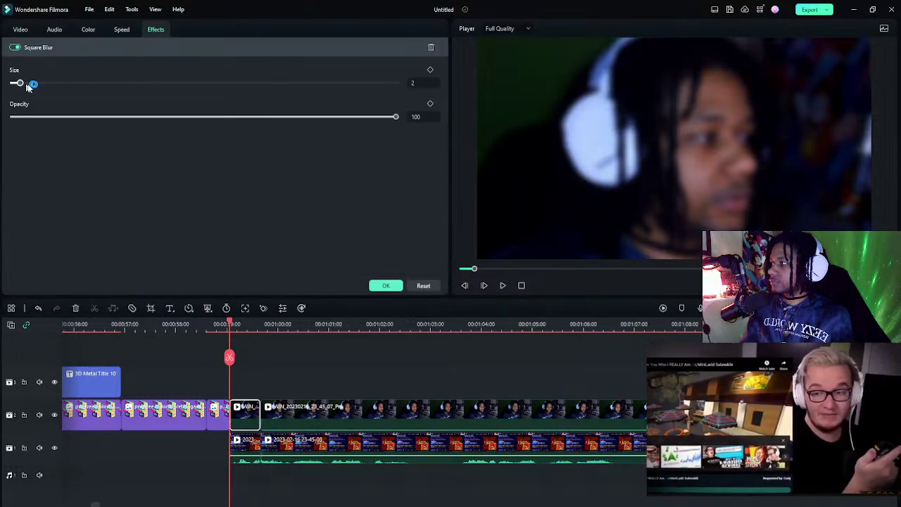
# - Keyframe the Square Blur's opacity at 100 at the short webcam segment's start and fade it out by the zoom-out's ending keyframe
pyautogui.moveTo(66, 119); pyautogui.dragTo(11, 117)
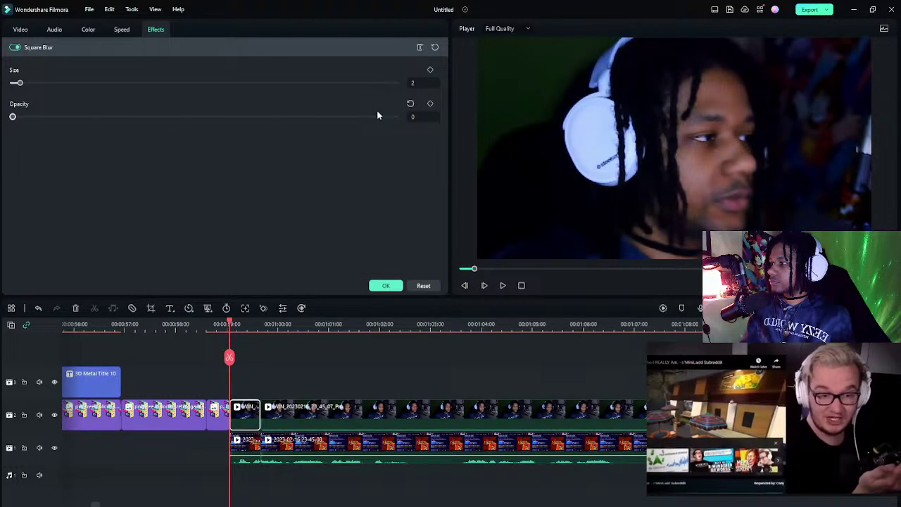
pyautogui.moveTo(232, 121); pyautogui.dragTo(450, 104)
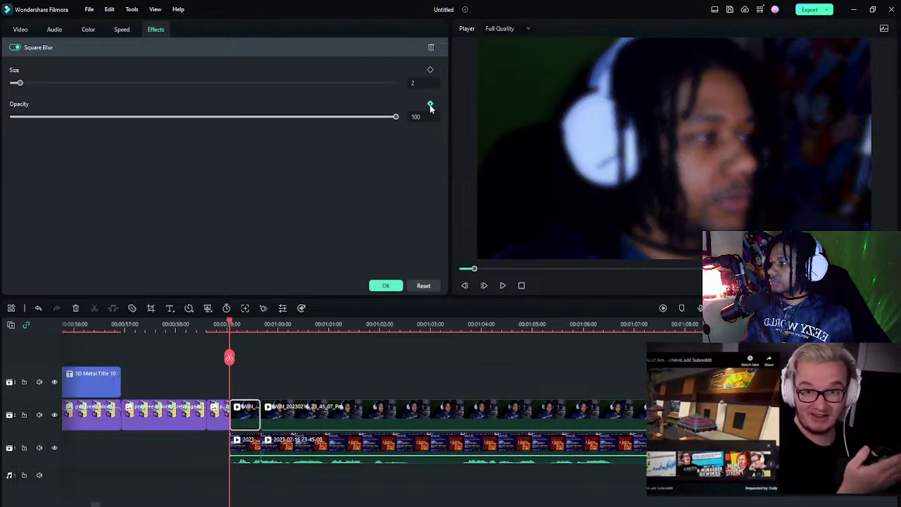
pyautogui.click(430, 103)
pyautogui.moveTo(230, 323); pyautogui.dragTo(248, 322)
pyautogui.moveTo(254, 119); pyautogui.dragTo(68, 163)
pyautogui.click(386, 285)
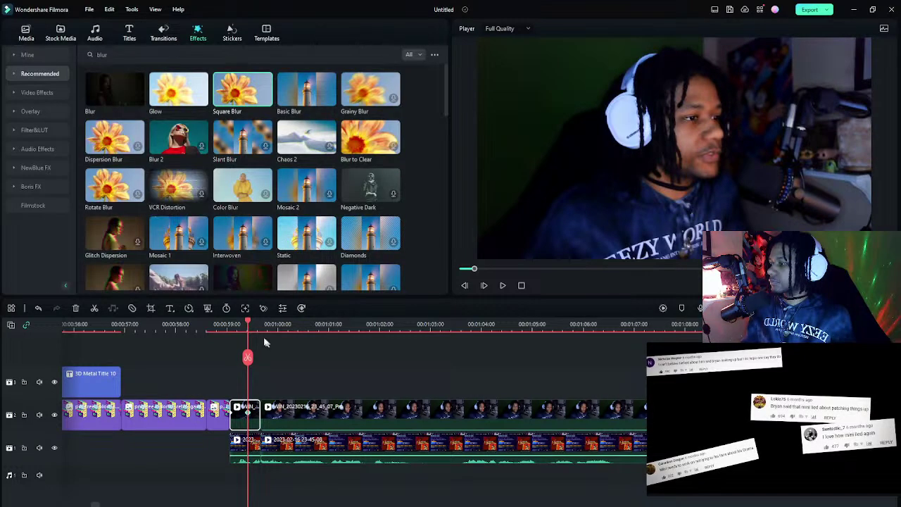
# - Play back the transition from the arcade intro into the webcam footage to check the zoom-out and unblur
pyautogui.click(227, 324)
pyautogui.press('space')
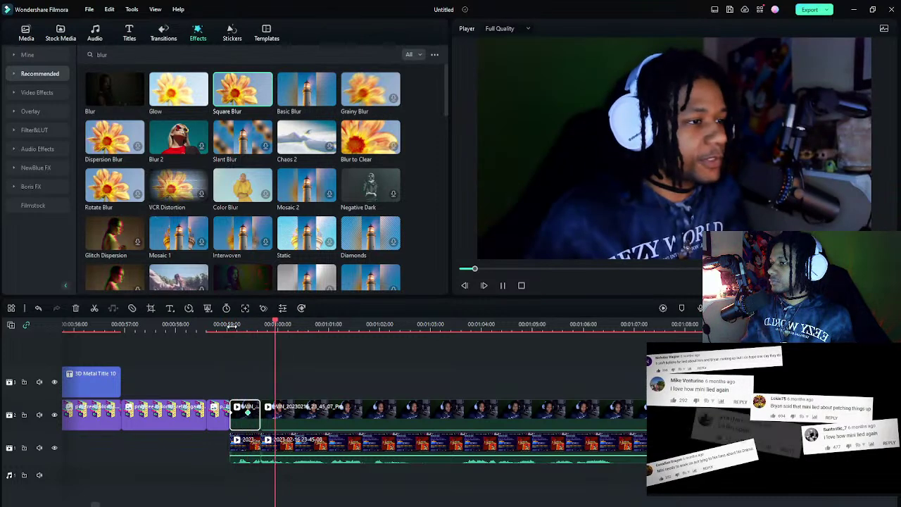
pyautogui.click(191, 325)
pyautogui.press('space')
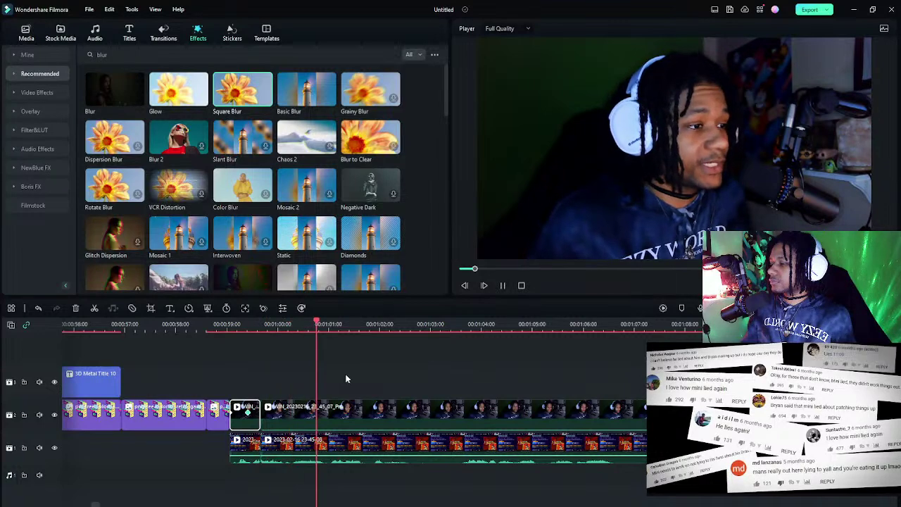
pyautogui.press('space')
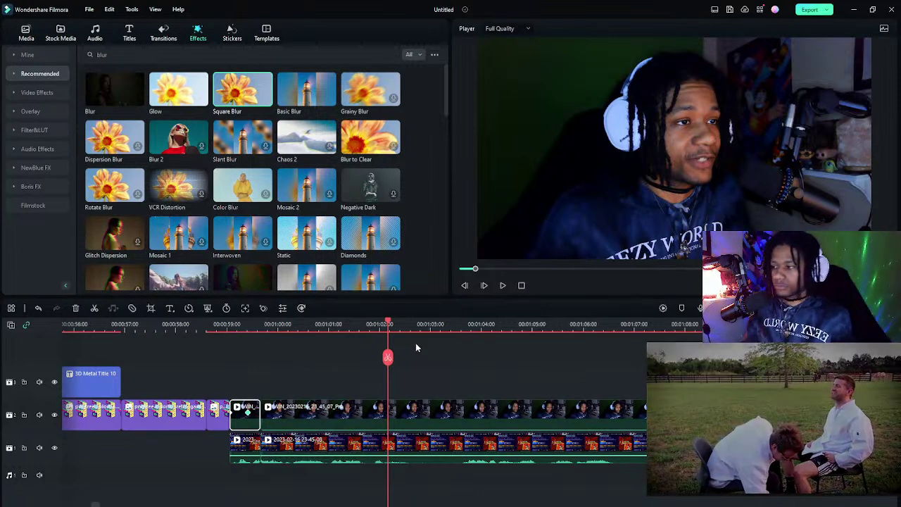
# - Find the end of the full-screen webcam part and split the webcam and gameplay clips at about 00:01:01:00
pyautogui.moveTo(387, 325); pyautogui.dragTo(372, 324)
pyautogui.press('space')
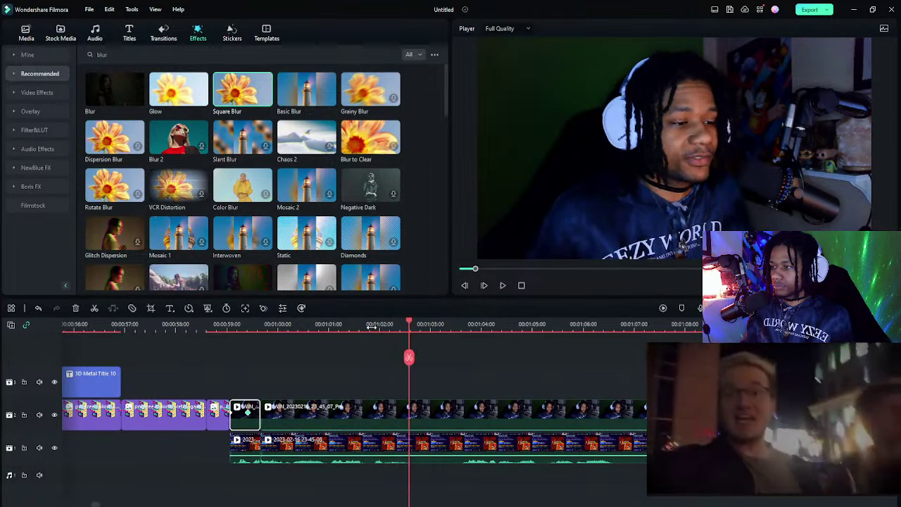
pyautogui.click(338, 329)
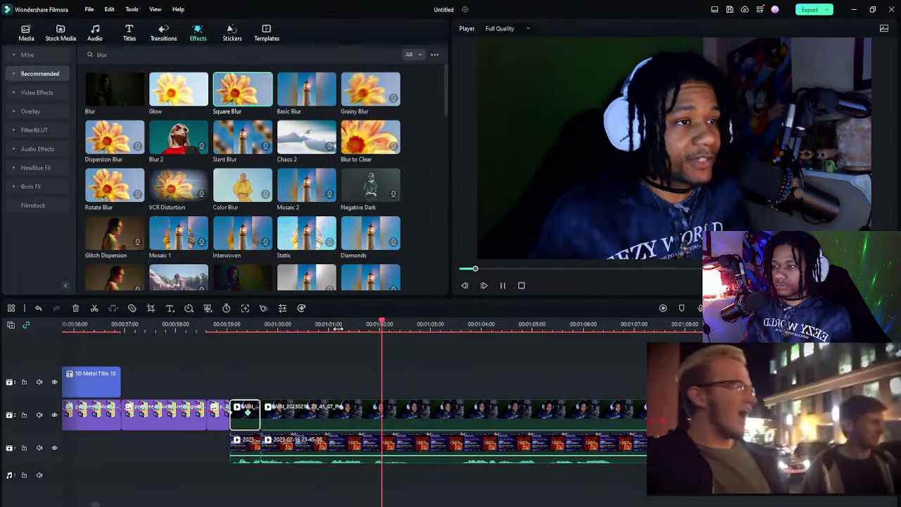
pyautogui.click(379, 326)
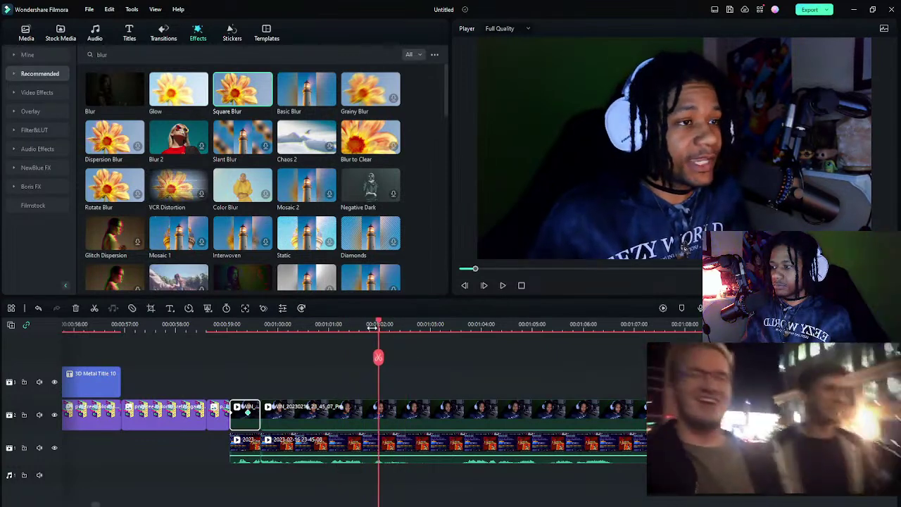
pyautogui.click(284, 327)
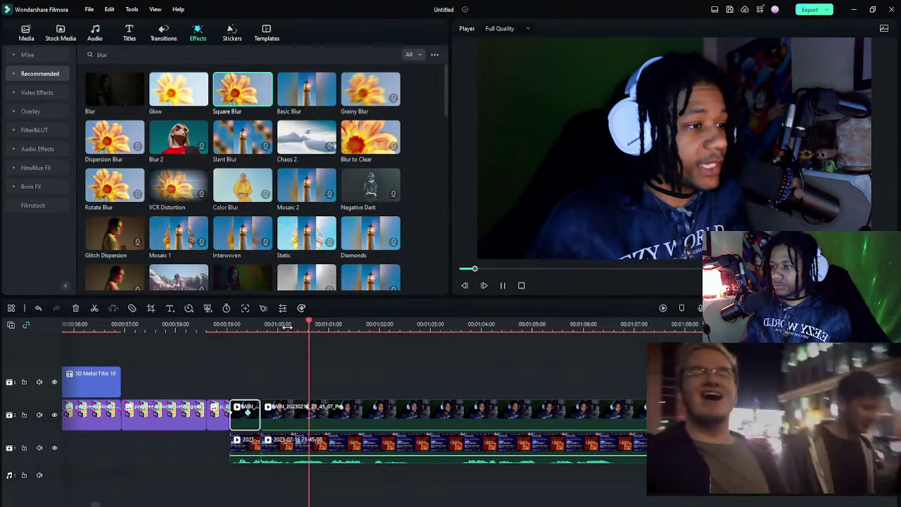
pyautogui.click(328, 326)
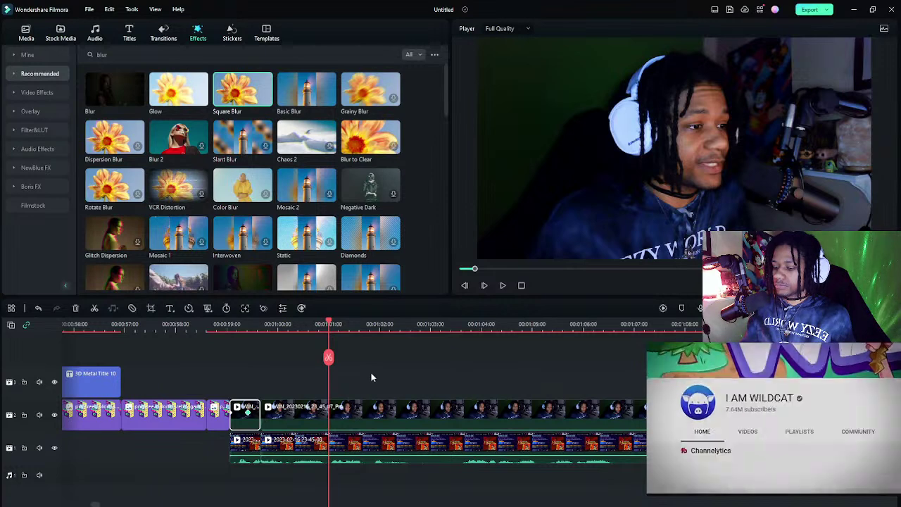
pyautogui.click(371, 373)
pyautogui.hotkey('ctrl', 'b')
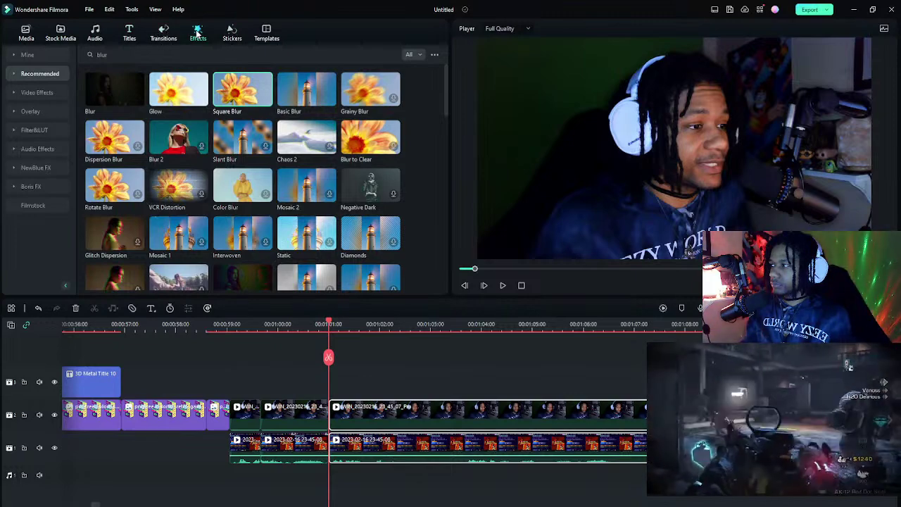
# - Apply the favorite Shape Mask effect to the webcam clip after the split and open that clip's video transform settings
pyautogui.click(32, 54)
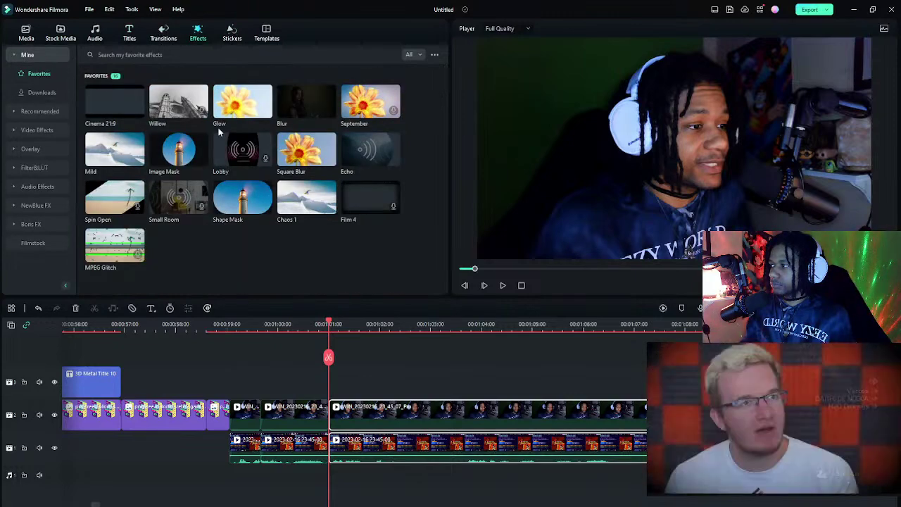
pyautogui.moveTo(242, 197); pyautogui.dragTo(383, 404)
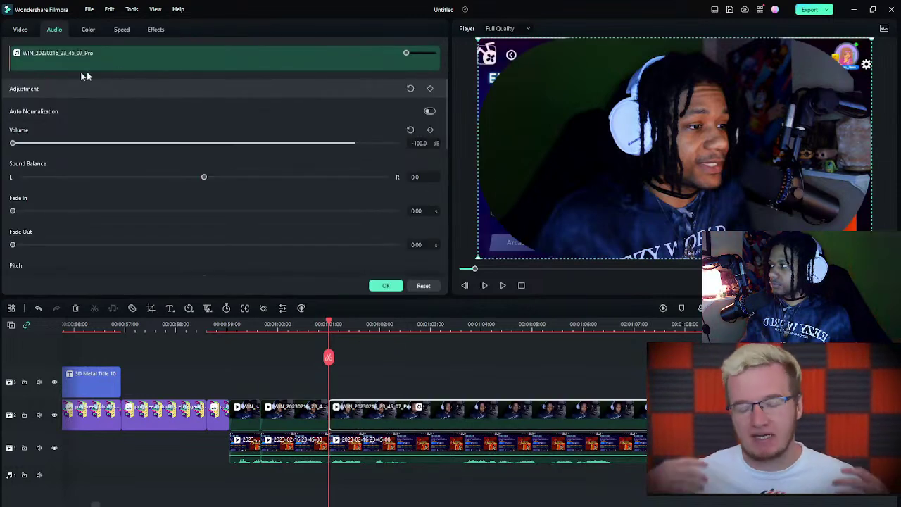
pyautogui.click(21, 29)
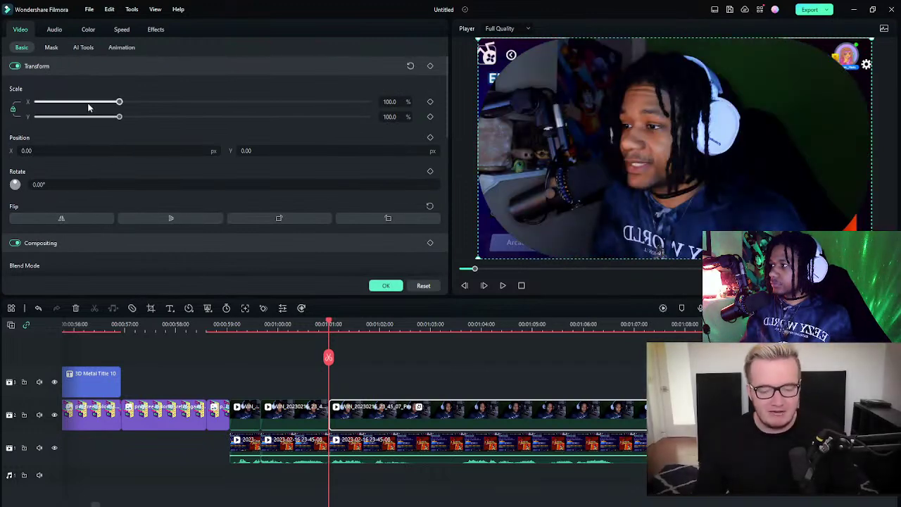
# - Try shrinking the masked webcam to 26.7% and placing it at X 142, Y 294 over the gameplay
pyautogui.moveTo(89, 103); pyautogui.dragTo(76, 102)
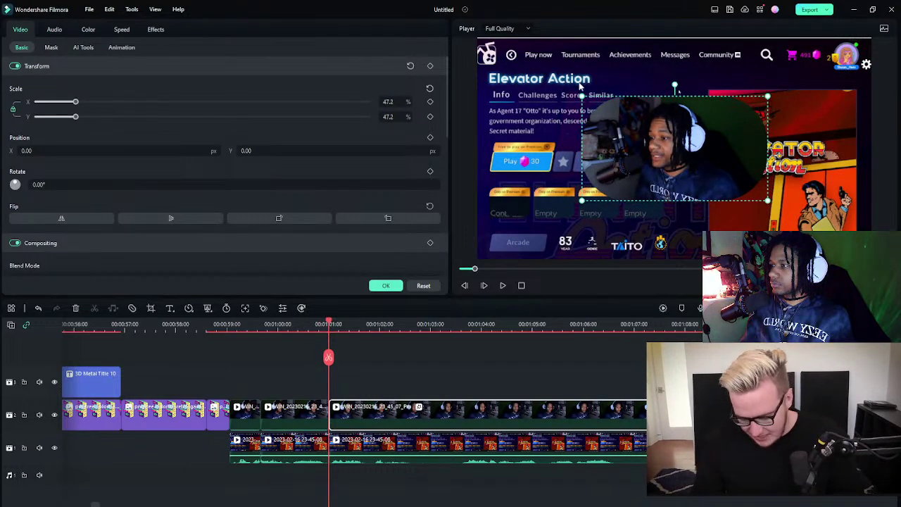
pyautogui.moveTo(616, 96)
pyautogui.mouseDown()
pyautogui.moveTo(605, 94)
pyautogui.moveTo(619, 99)
pyautogui.mouseUp()
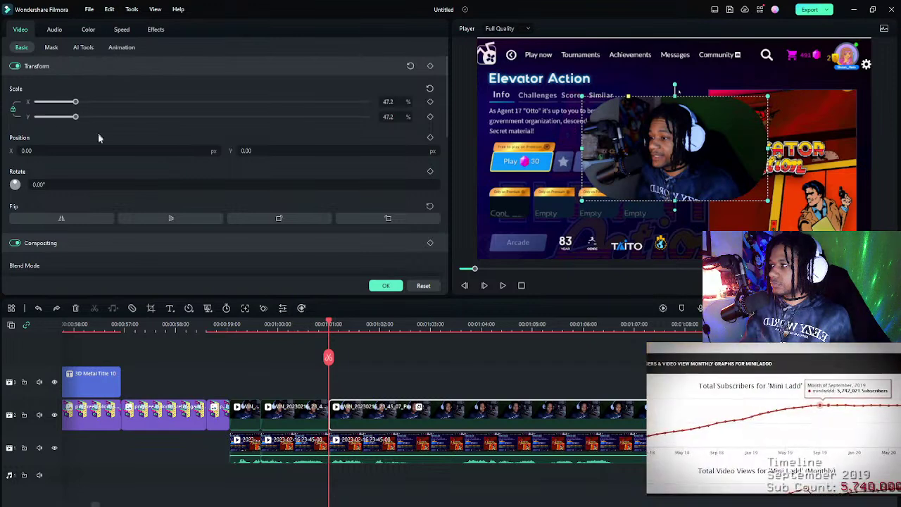
pyautogui.moveTo(98, 150); pyautogui.dragTo(366, 151)
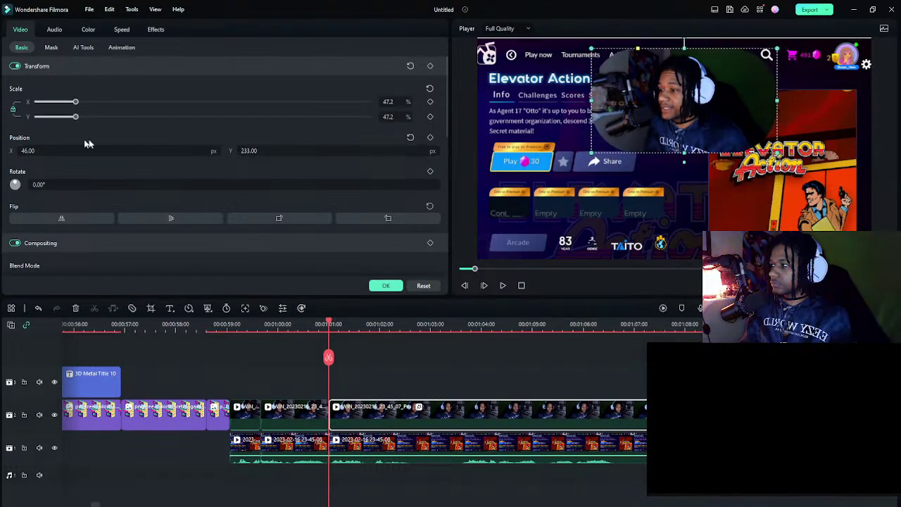
pyautogui.moveTo(75, 102); pyautogui.dragTo(59, 104)
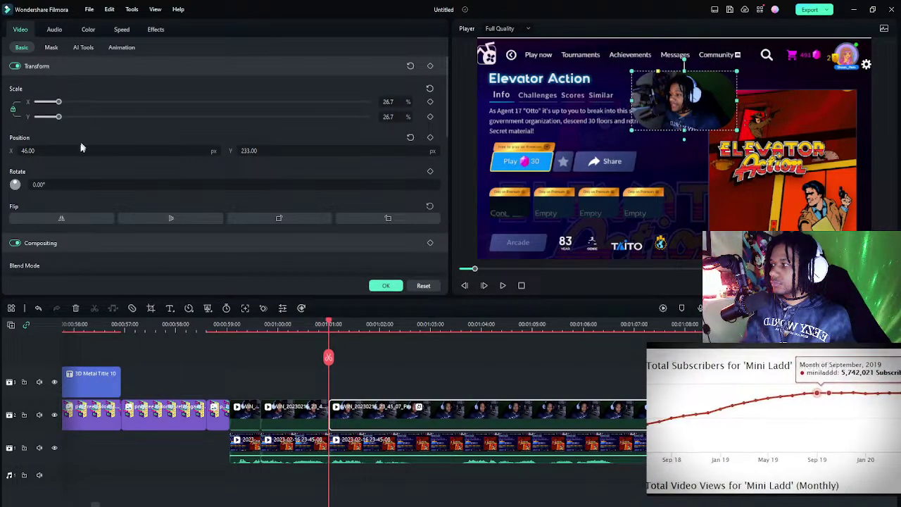
pyautogui.moveTo(81, 147); pyautogui.dragTo(352, 99)
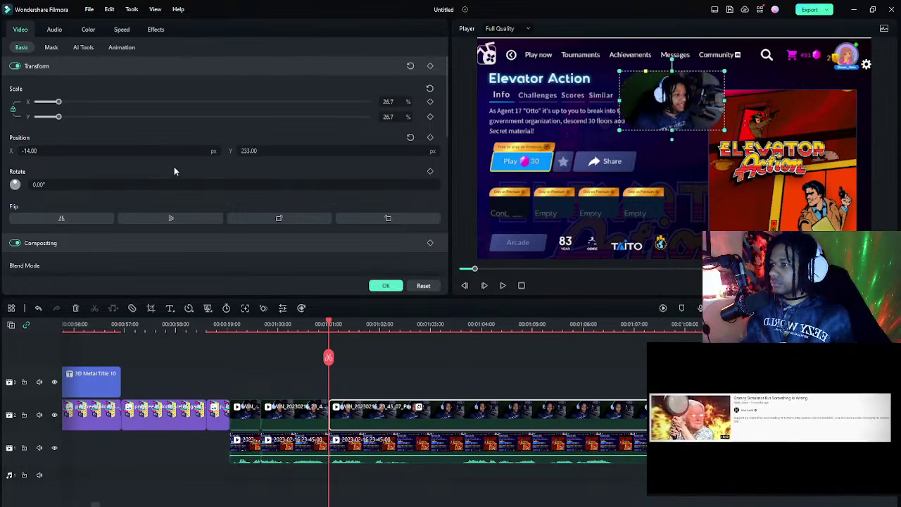
pyautogui.moveTo(248, 150); pyautogui.dragTo(290, 150)
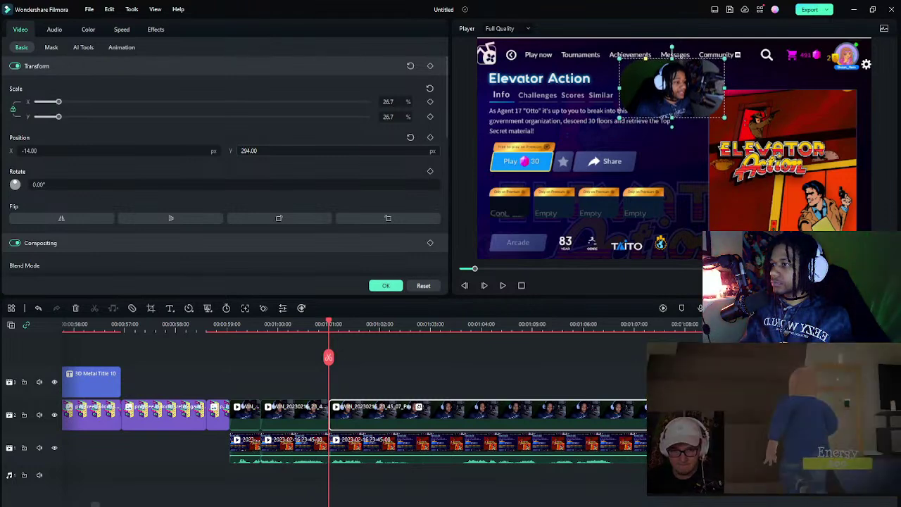
pyautogui.moveTo(29, 150); pyautogui.dragTo(53, 150)
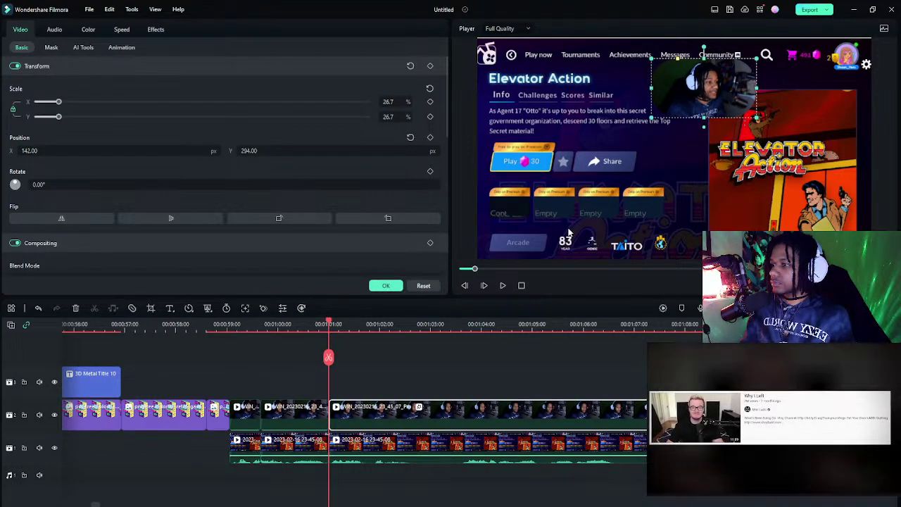
# - Scale the masked webcam to 51.8% and place it at X -434, Y -219 over the gameplay's lower-left area
pyautogui.moveTo(120, 150); pyautogui.dragTo(49, 150)
pyautogui.moveTo(254, 150); pyautogui.dragTo(355, 149)
pyautogui.moveTo(61, 118); pyautogui.dragTo(79, 118)
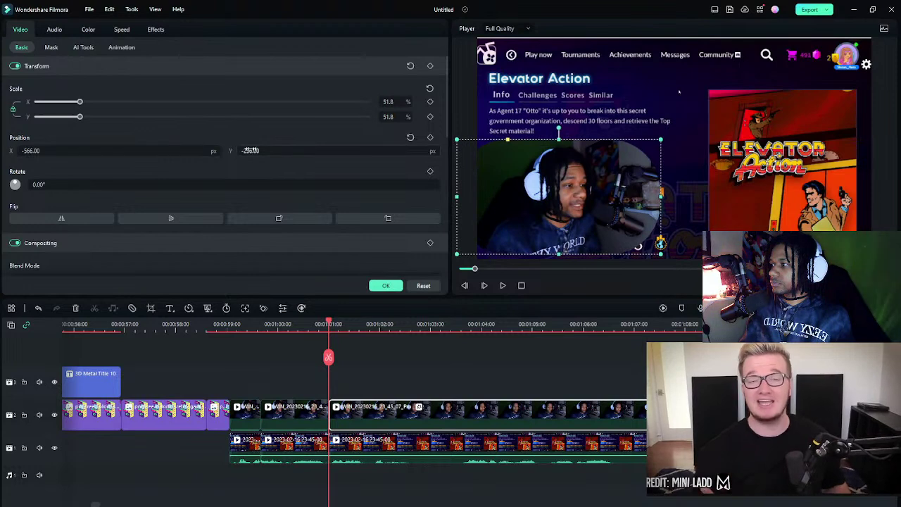
pyautogui.moveTo(221, 150); pyautogui.dragTo(273, 150)
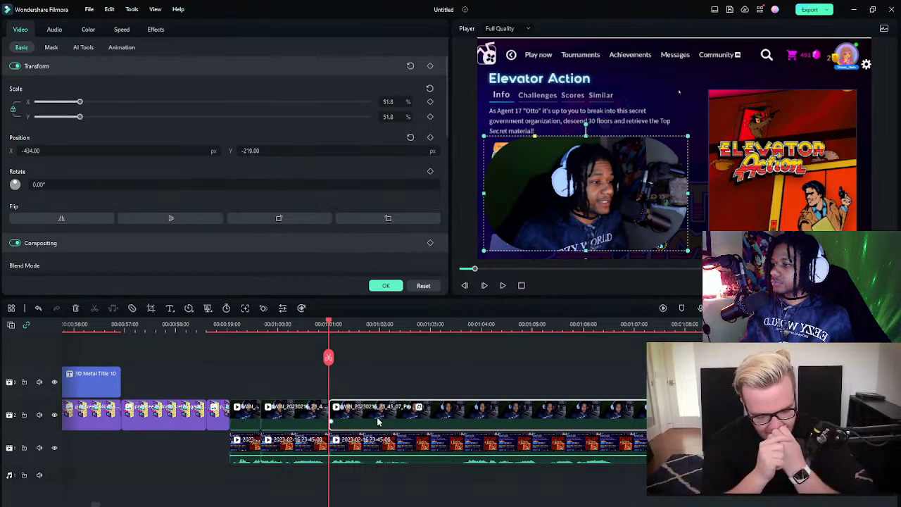
# - Color-correct the masked webcam clip with vibrance 21.2 and contrast 14.1
pyautogui.click(88, 30)
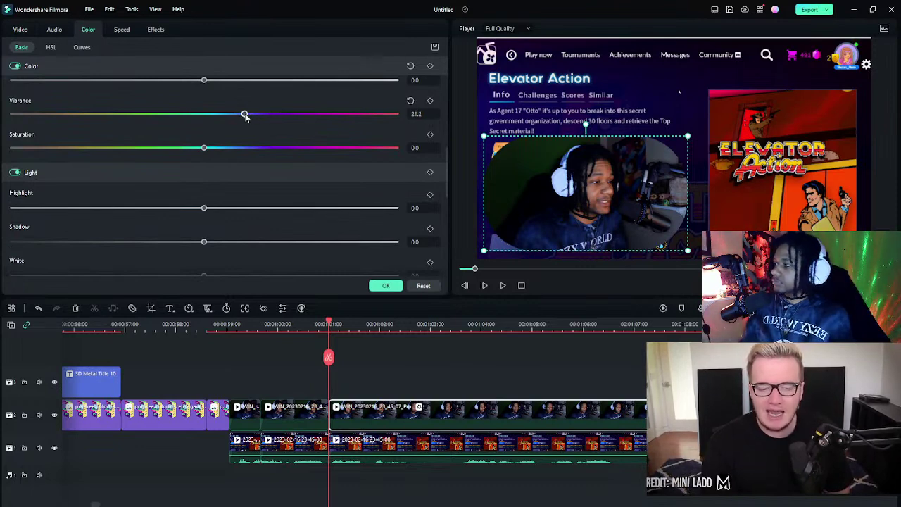
pyautogui.scroll(4, 188, 215)
pyautogui.moveTo(203, 164); pyautogui.dragTo(252, 167)
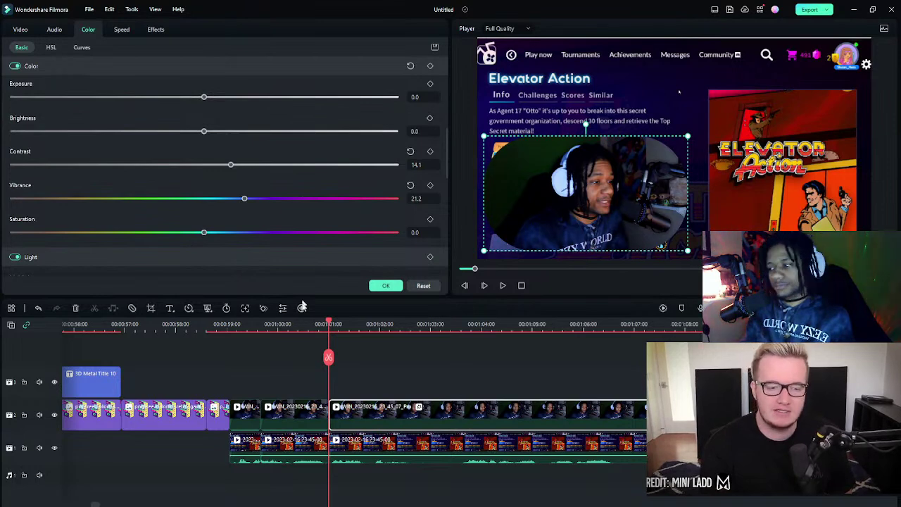
# - Play the masked webcam section and split the webcam and gameplay clips about halfway between 00:01:06:00 and 00:01:07:00
pyautogui.click(303, 325)
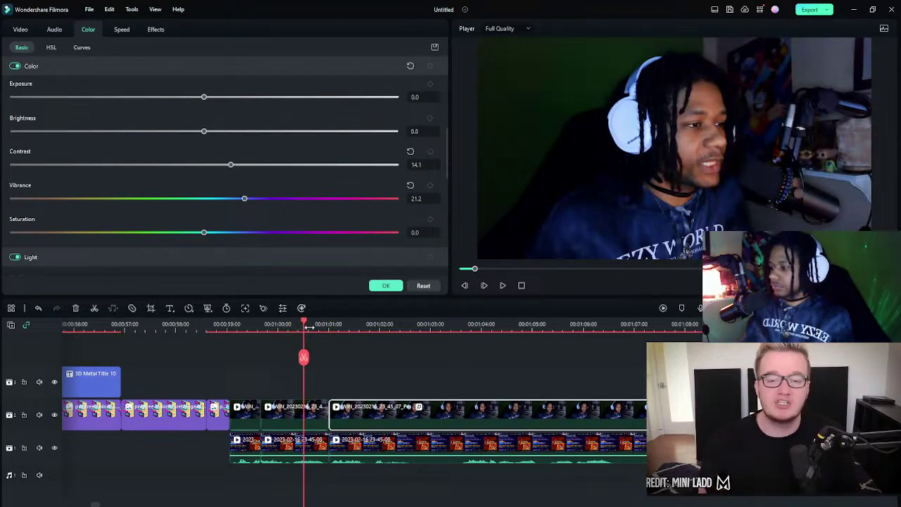
pyautogui.press('space')
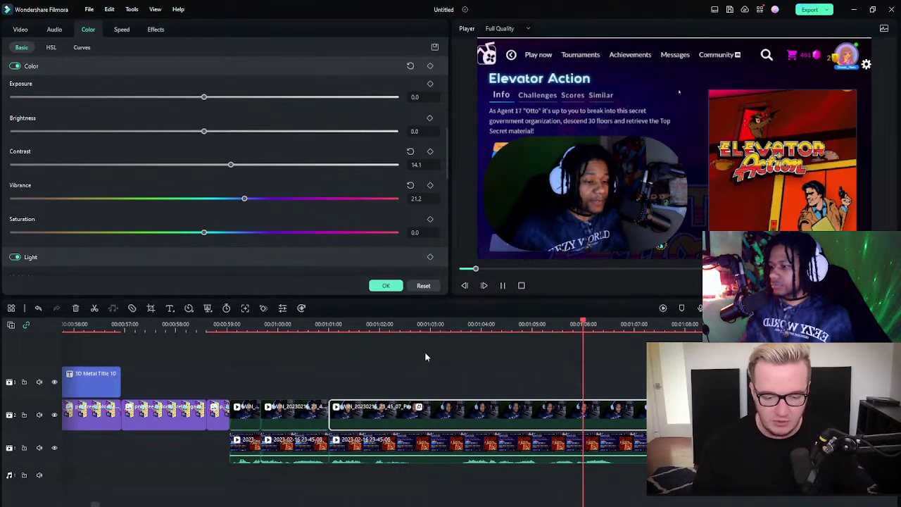
pyautogui.press('space')
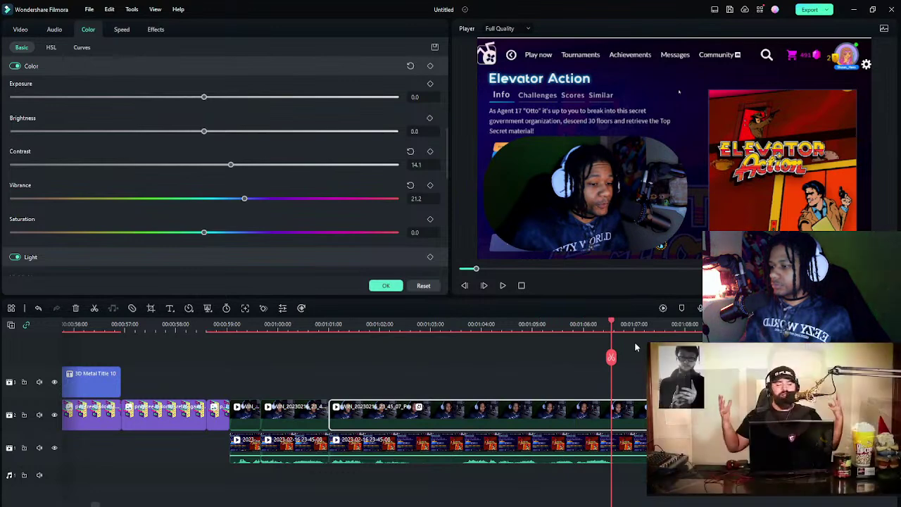
pyautogui.click(638, 389)
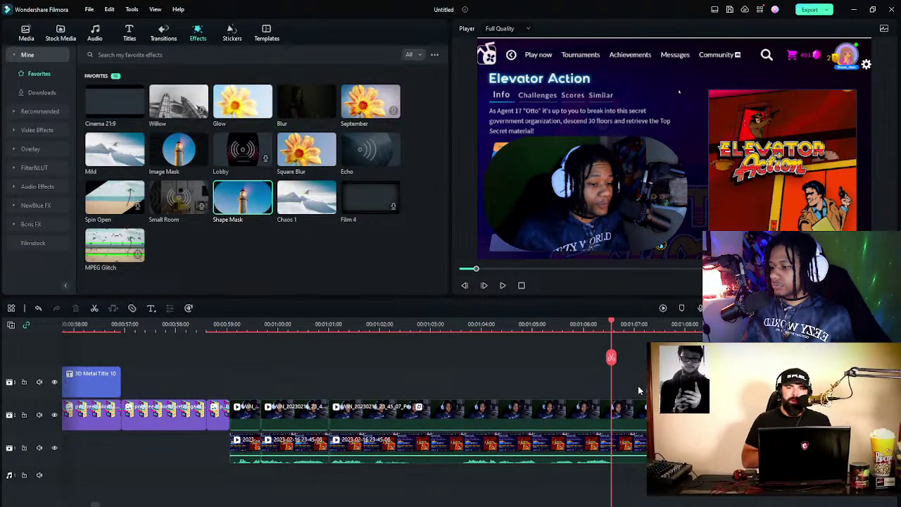
pyautogui.click(637, 415)
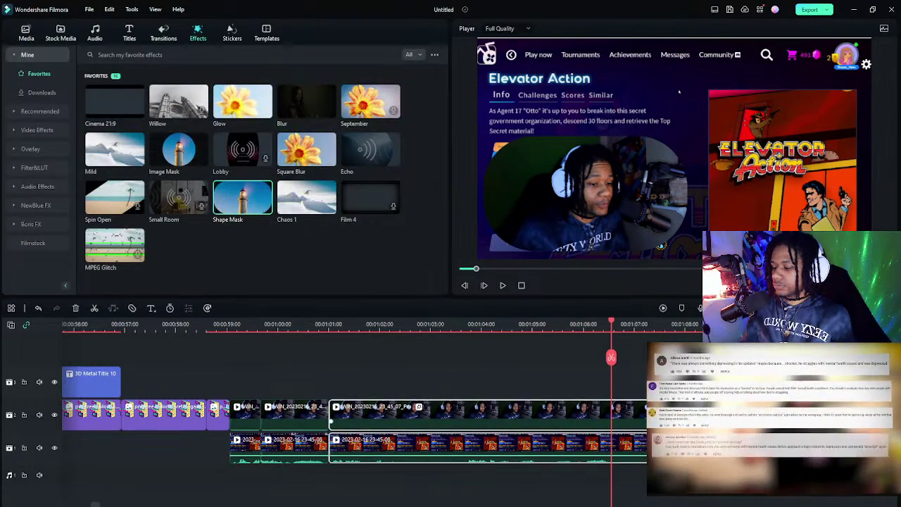
pyautogui.hotkey('ctrl', 'b')
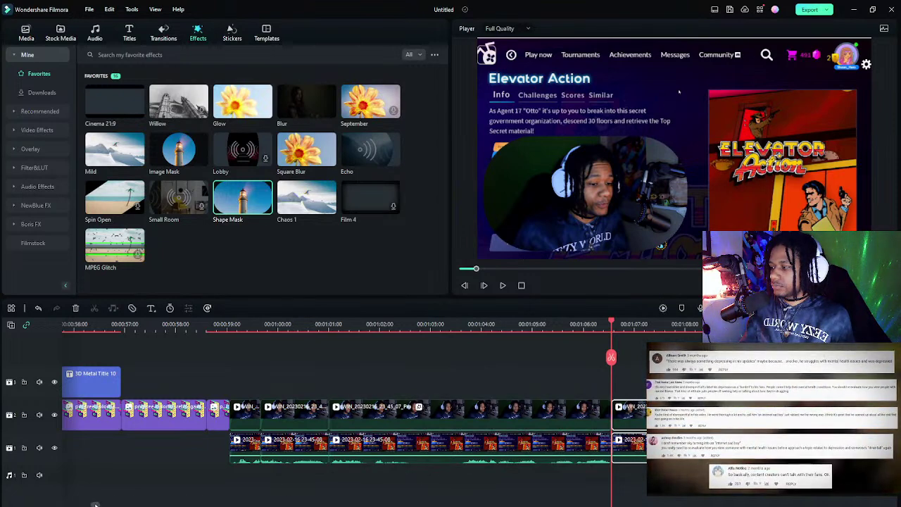
# - Play the webcam and gameplay footage after the last cut repeatedly to find where the pause before the next remark ends
pyautogui.hscroll(5, 113, 502)
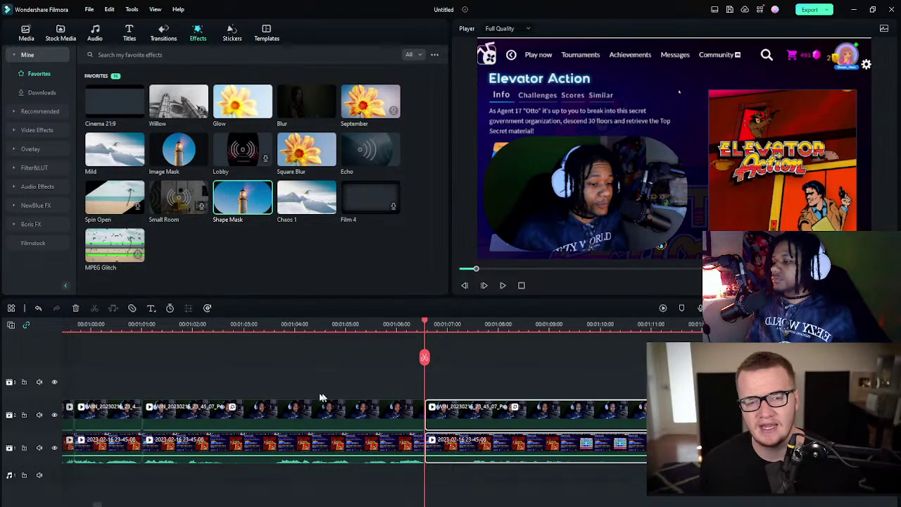
pyautogui.click(471, 329)
pyautogui.press('space')
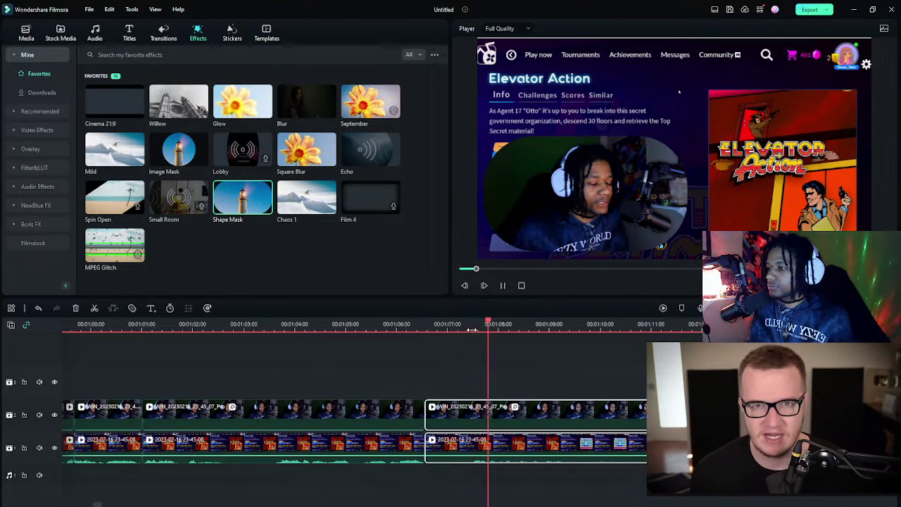
pyautogui.click(476, 327)
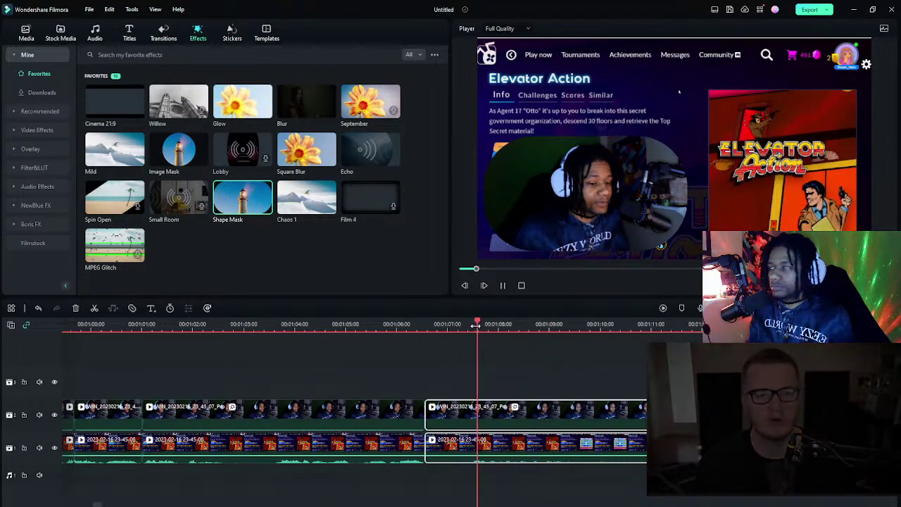
pyautogui.press('space')
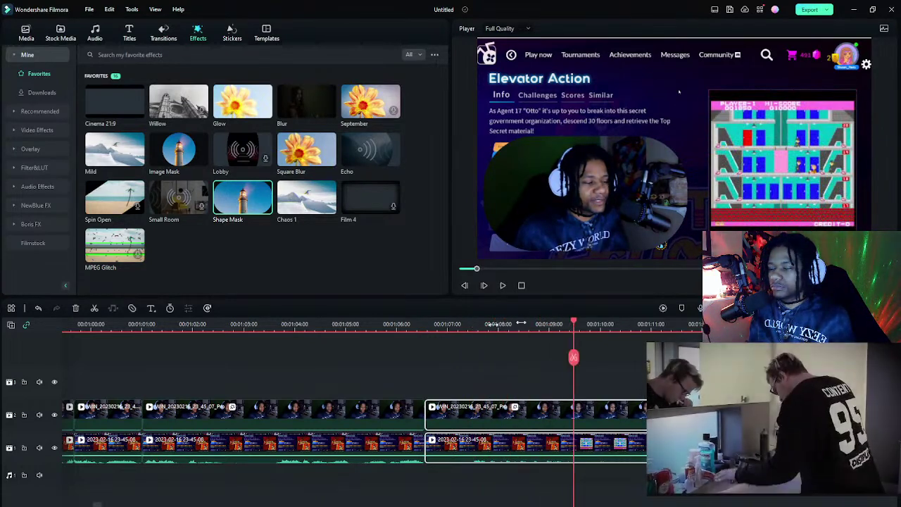
pyautogui.click(476, 340)
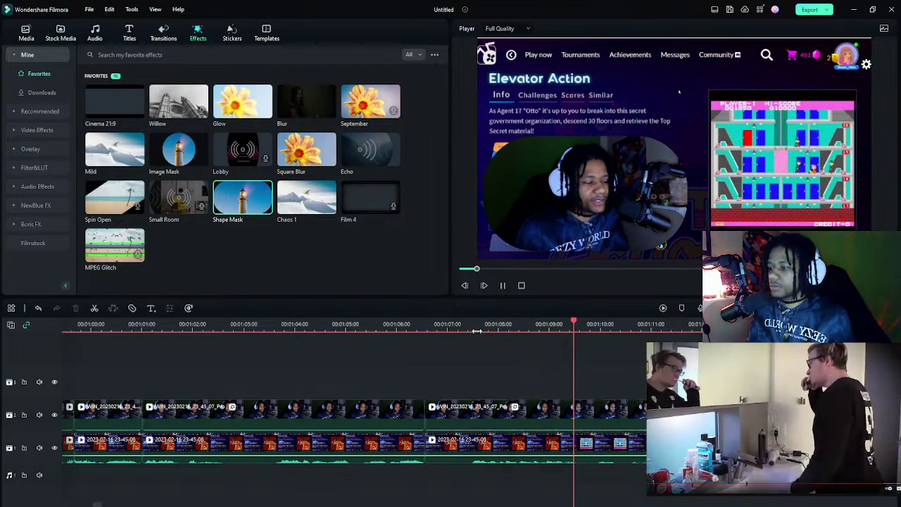
pyautogui.click(472, 328)
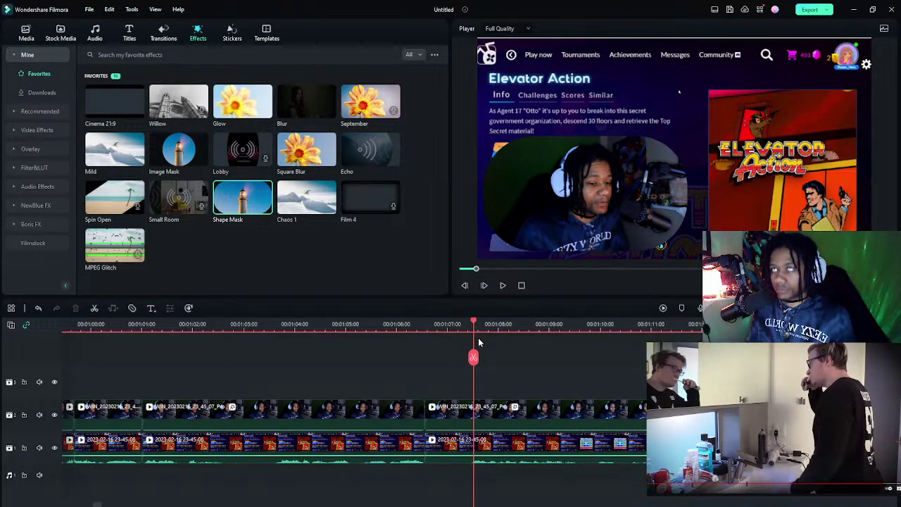
pyautogui.press('space')
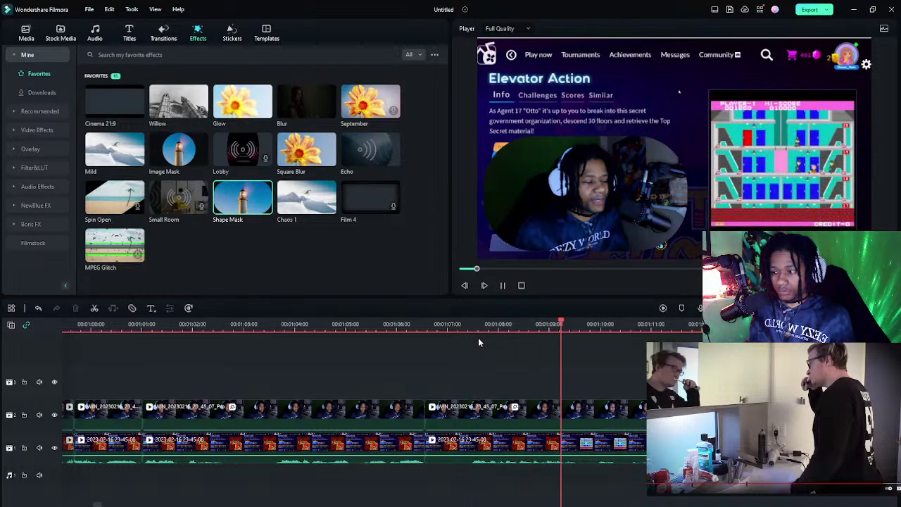
pyautogui.press('space')
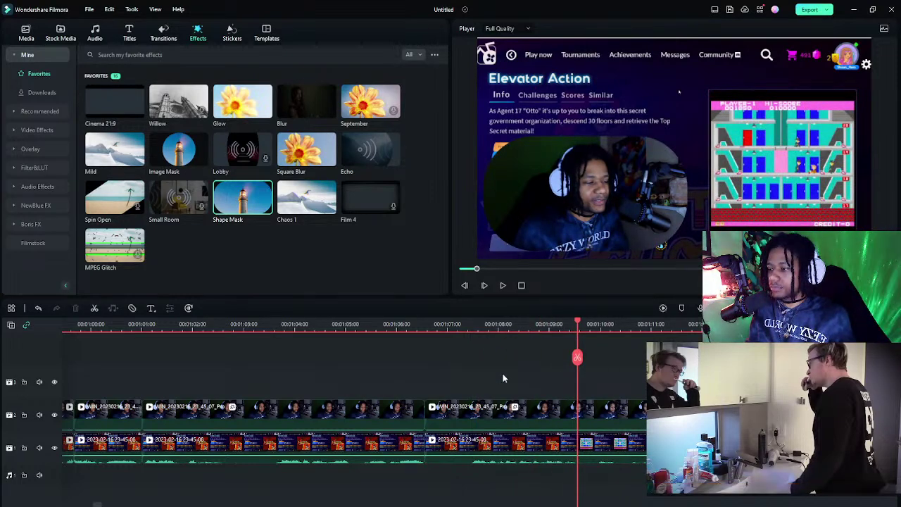
pyautogui.press('space')
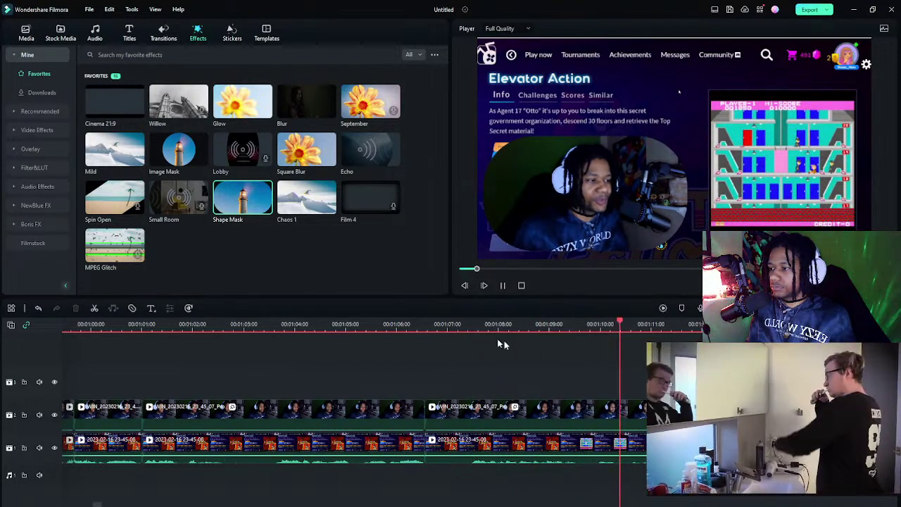
# - Split the webcam and gameplay clips about halfway between 00:01:07:00 and 00:01:08:00 and ripple-delete the short piece before the cut
pyautogui.click(468, 328)
pyautogui.press('space')
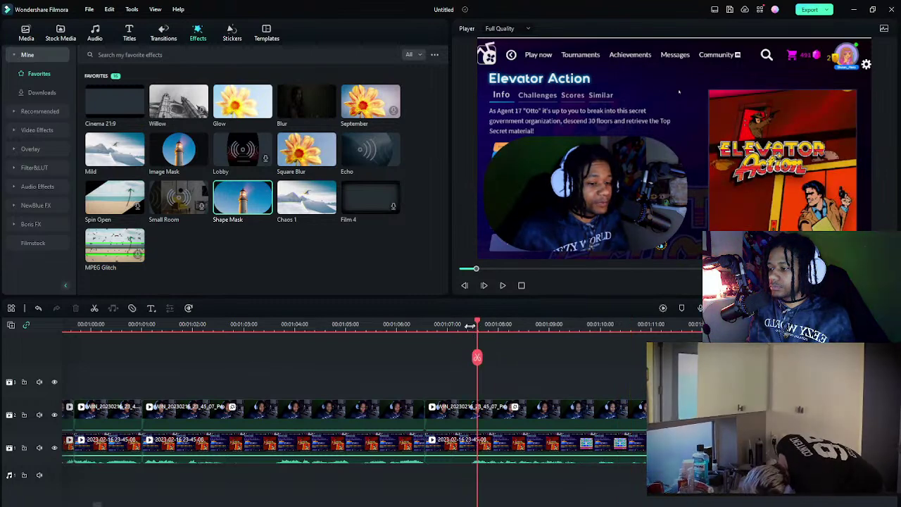
pyautogui.click(469, 326)
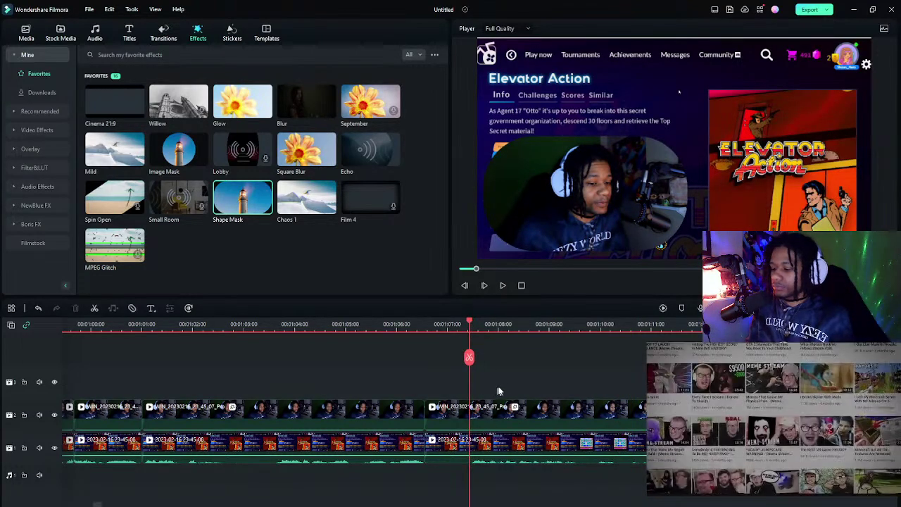
pyautogui.hotkey('ctrl', 'b')
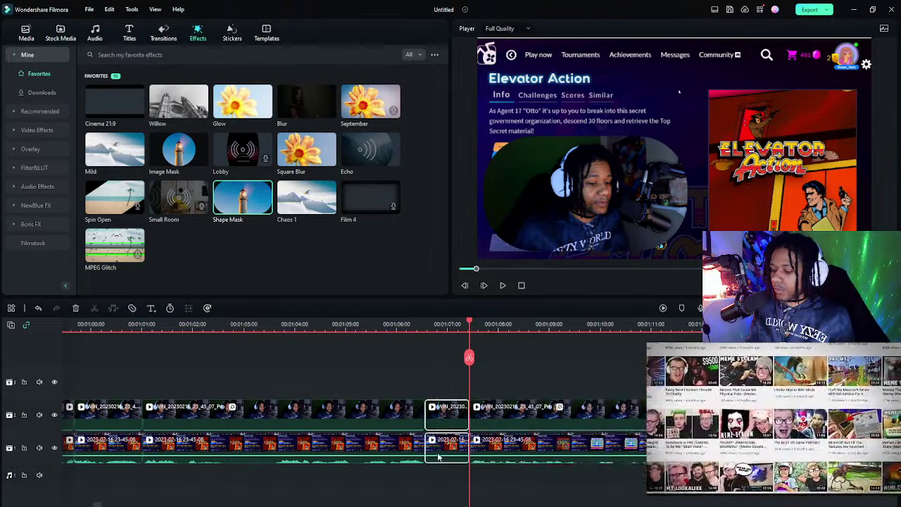
pyautogui.press('Delete')
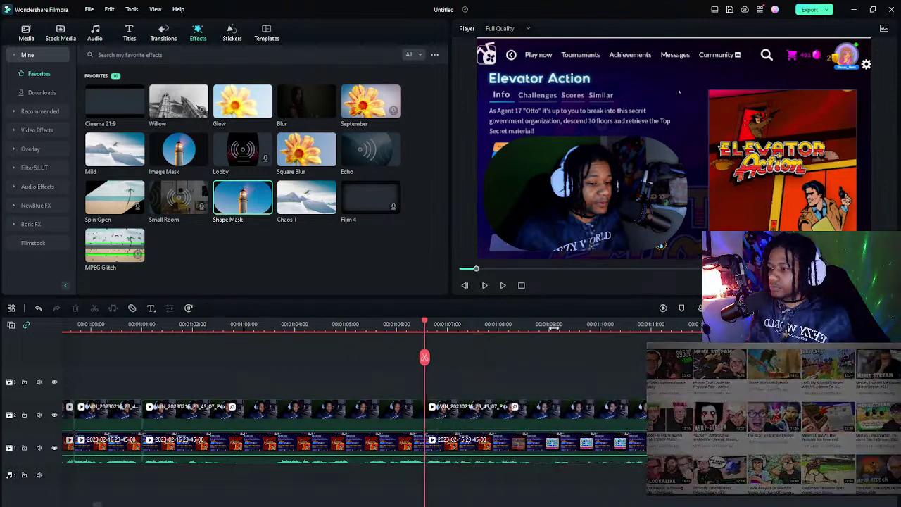
# - Split the webcam and gameplay clips about halfway between 00:01:09:00 and 00:01:10:00
pyautogui.click(569, 324)
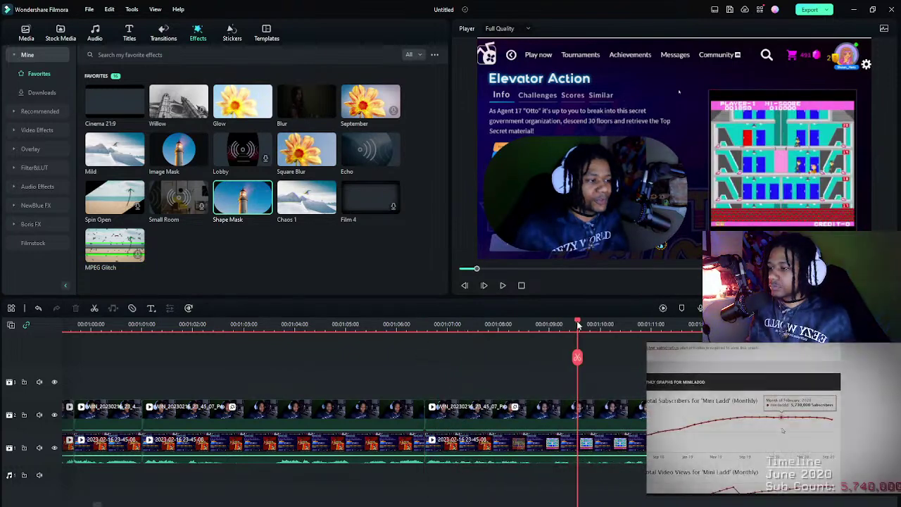
pyautogui.moveTo(578, 325); pyautogui.dragTo(570, 325)
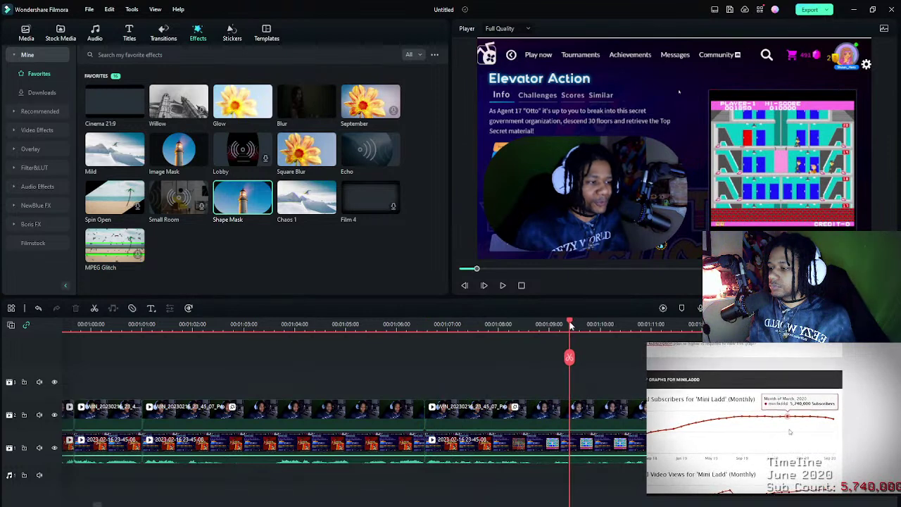
pyautogui.click(569, 357)
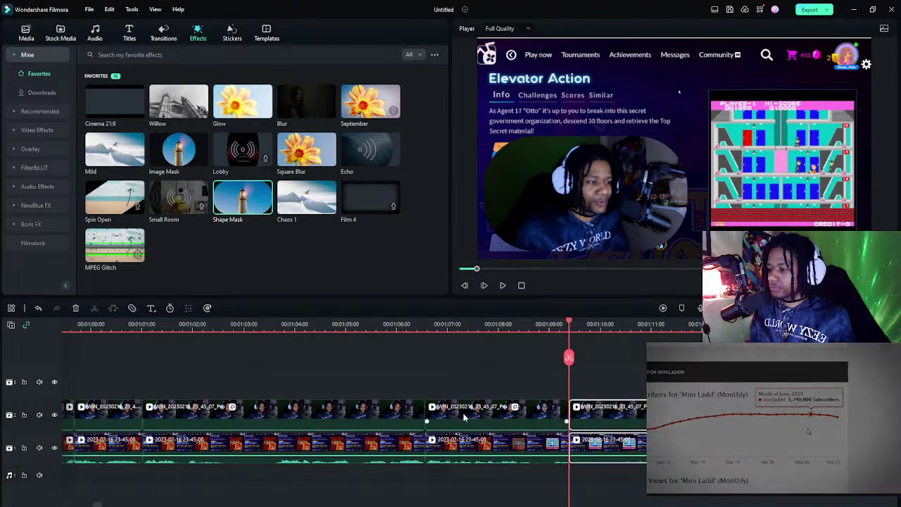
# - Remove the shape mask from the webcam clip before the cut and reset its scale to 100% and position to 0, 0
pyautogui.click(463, 418)
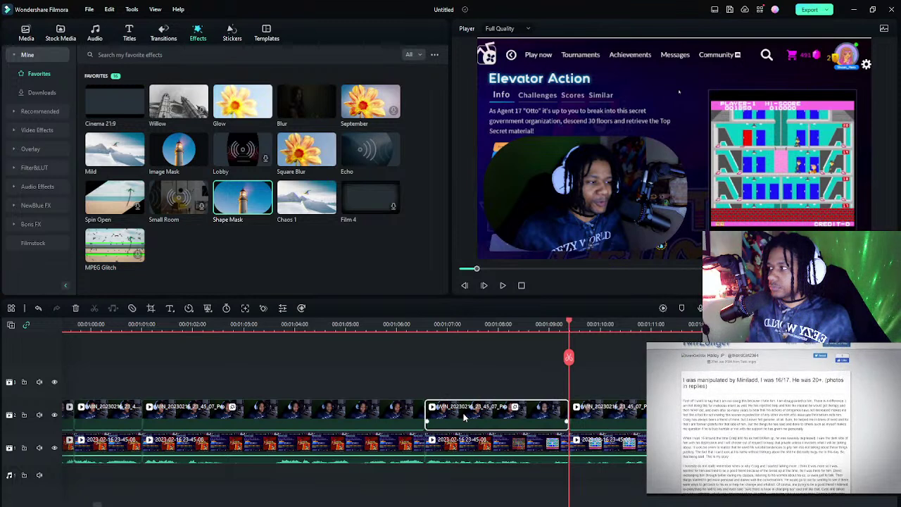
pyautogui.doubleClick(463, 417)
pyautogui.click(20, 29)
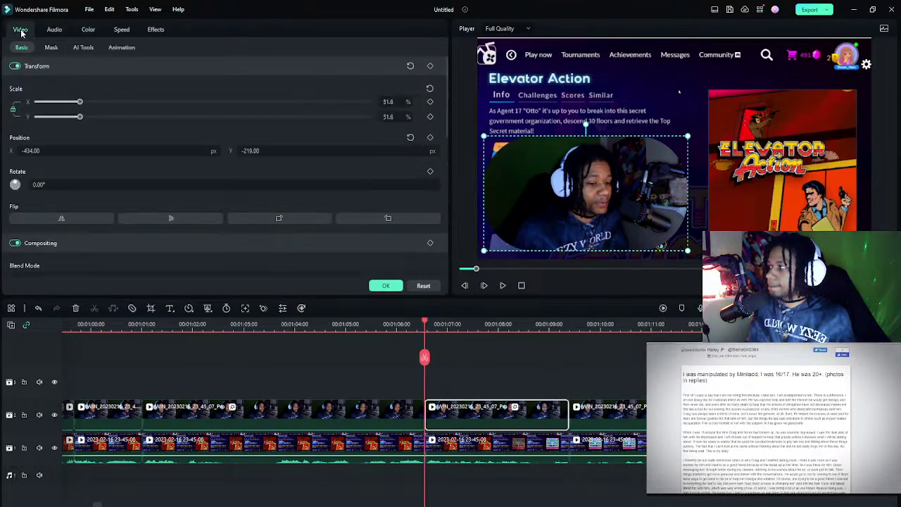
pyautogui.click(157, 30)
pyautogui.click(20, 30)
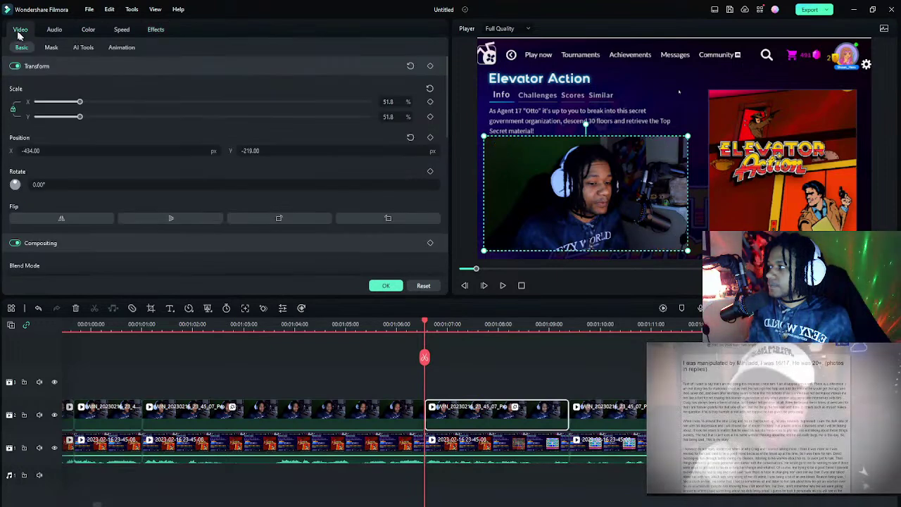
pyautogui.click(430, 89)
pyautogui.click(411, 138)
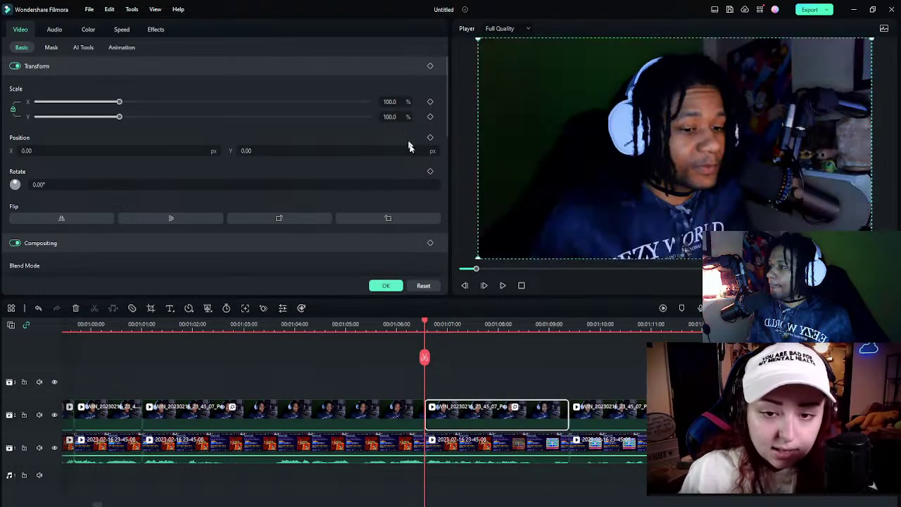
# - Split the full-screen webcam clip just after 00:01:09:00 and scale its short end piece to 207.1%
pyautogui.press('space')
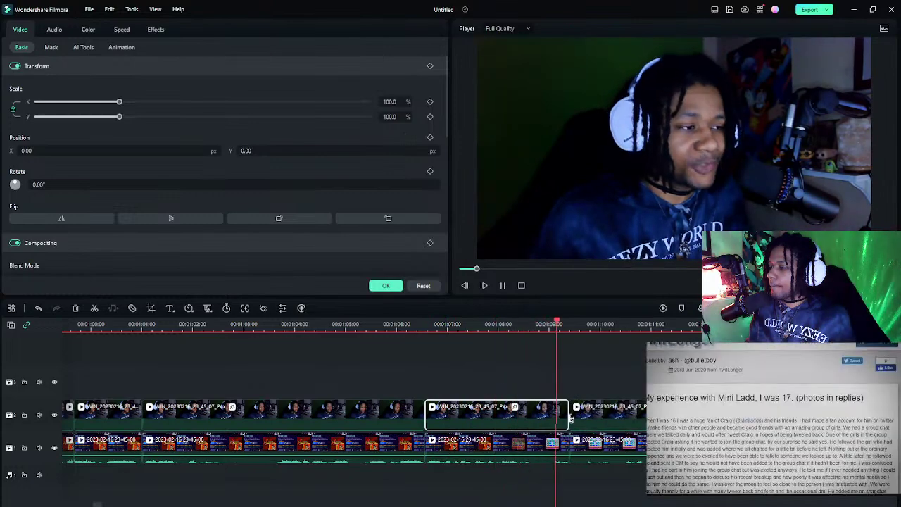
pyautogui.press('space')
pyautogui.moveTo(561, 321); pyautogui.dragTo(554, 323)
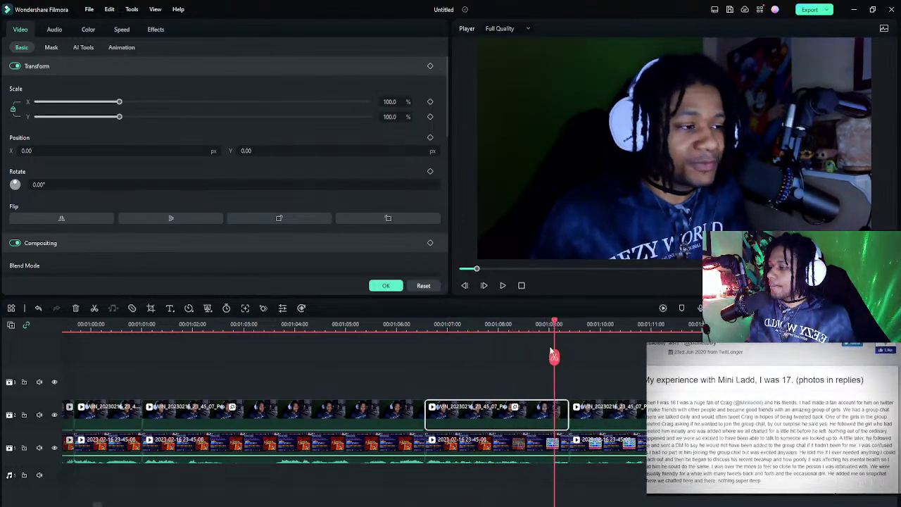
pyautogui.hotkey('ctrl', 'b')
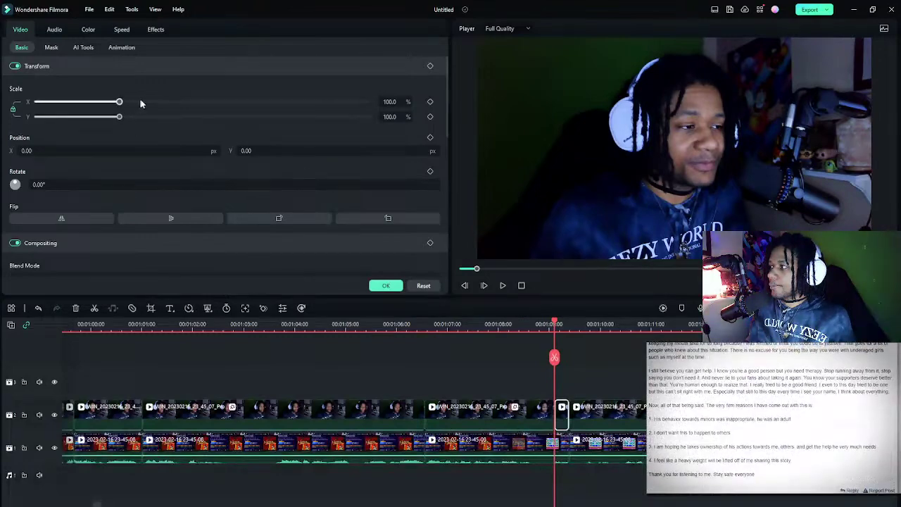
pyautogui.moveTo(139, 102); pyautogui.dragTo(208, 102)
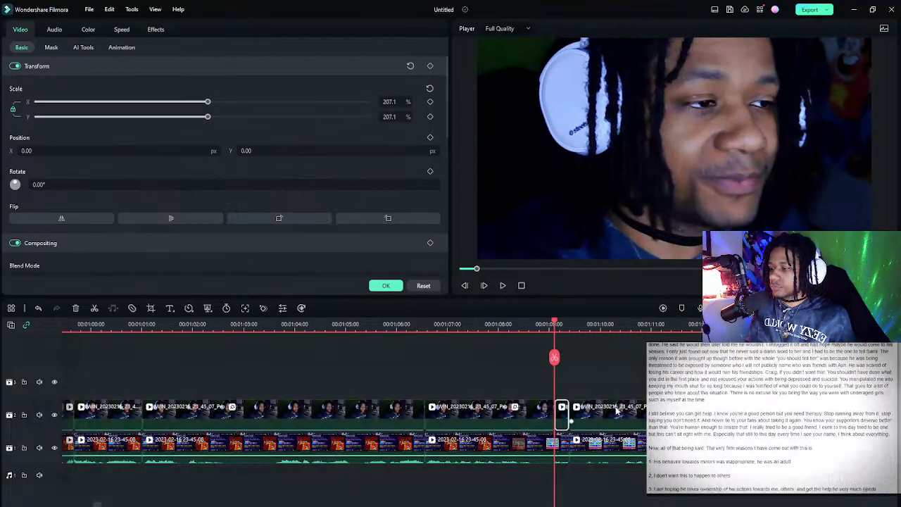
# - Move the following masked webcam clip to X 370, Y -30 and flip it horizontally
pyautogui.click(614, 324)
pyautogui.click(633, 414)
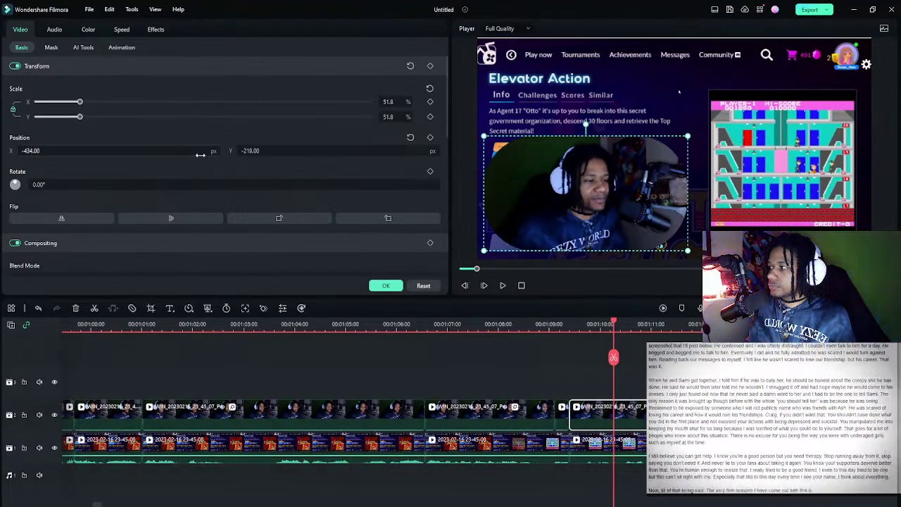
pyautogui.moveTo(133, 147); pyautogui.dragTo(154, 148)
pyautogui.click(253, 151)
pyautogui.write('-30')
pyautogui.press('Return')
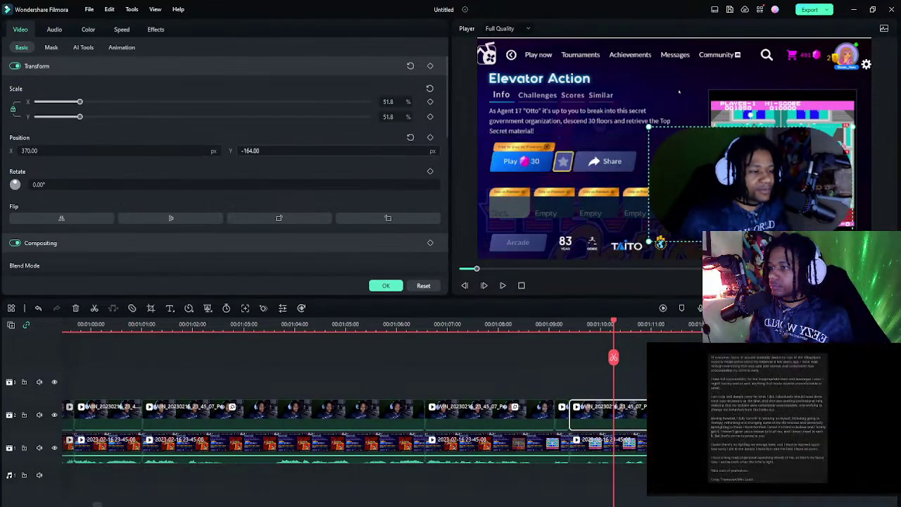
pyautogui.click(71, 220)
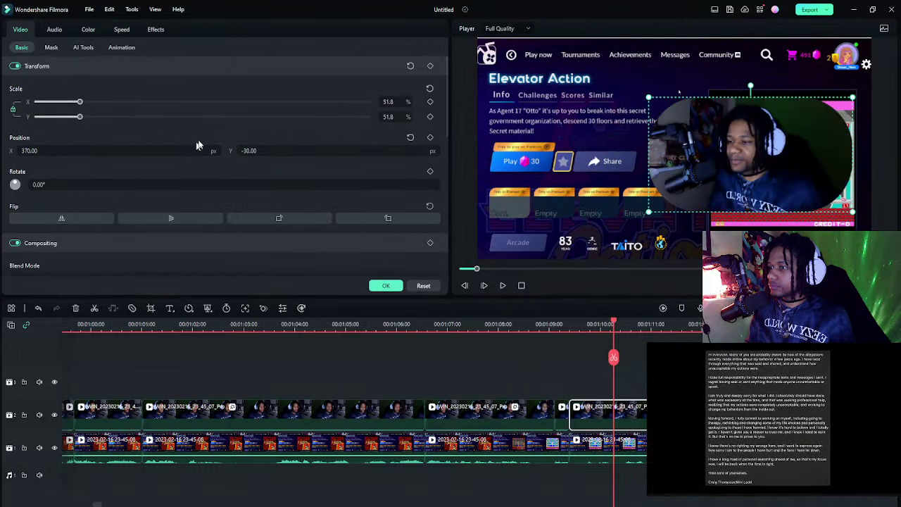
# - Shrink the flipped masked webcam to 26.2% and place it at X 703, Y -53 near the gameplay's right edge
pyautogui.moveTo(169, 147); pyautogui.dragTo(175, 147)
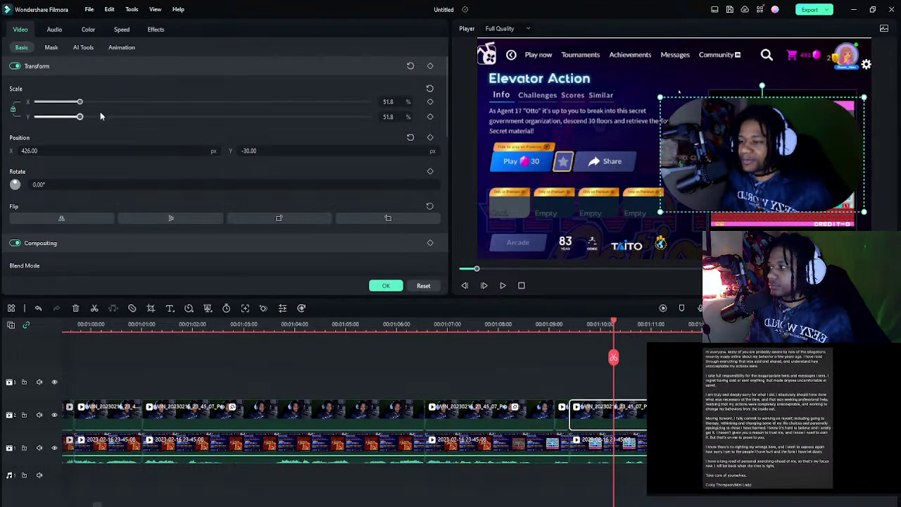
pyautogui.moveTo(79, 116); pyautogui.dragTo(59, 117)
pyautogui.moveTo(64, 151); pyautogui.dragTo(93, 151)
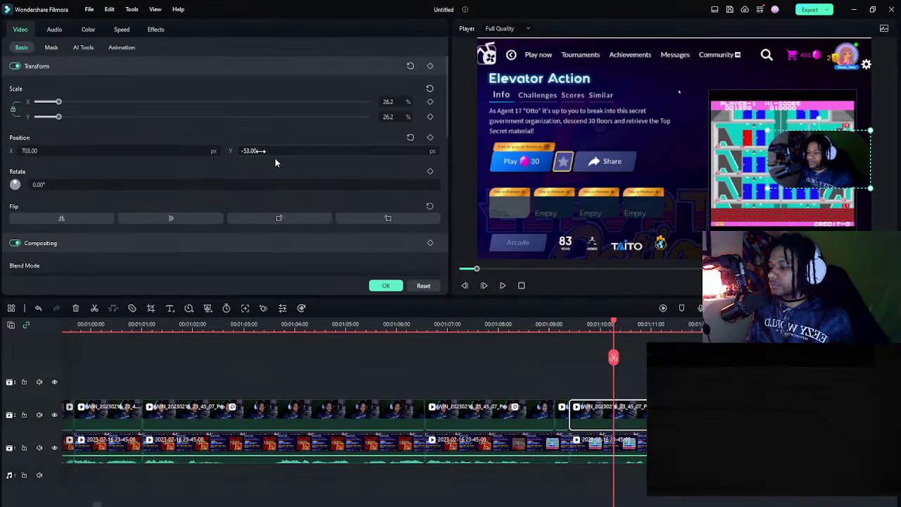
# - Play ahead to the Elevator title animation, split both clips just after 00:01:32:00, and ripple-delete the section before the cut
pyautogui.click(632, 329)
pyautogui.press('space')
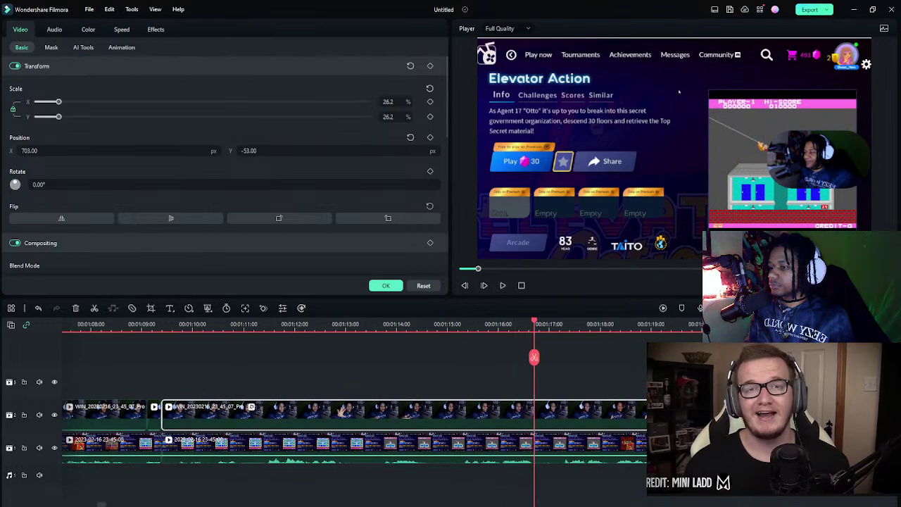
pyautogui.click(636, 383)
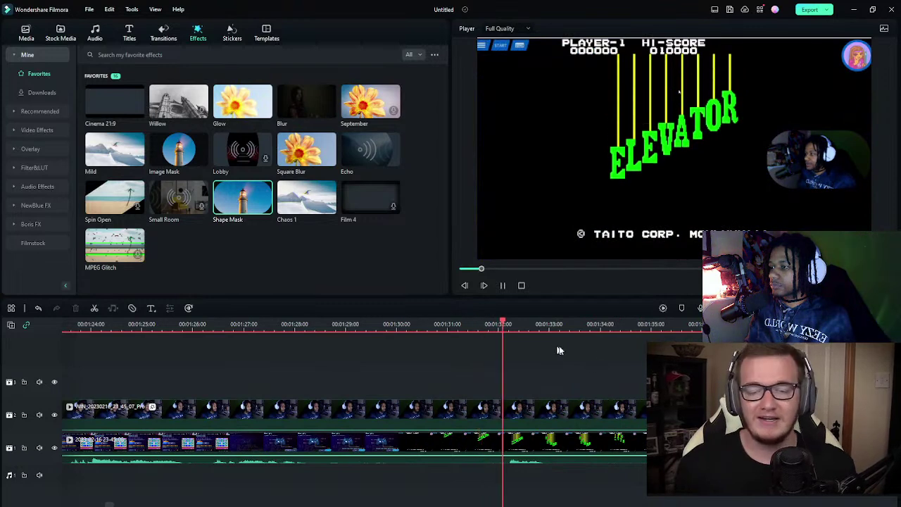
pyautogui.click(507, 324)
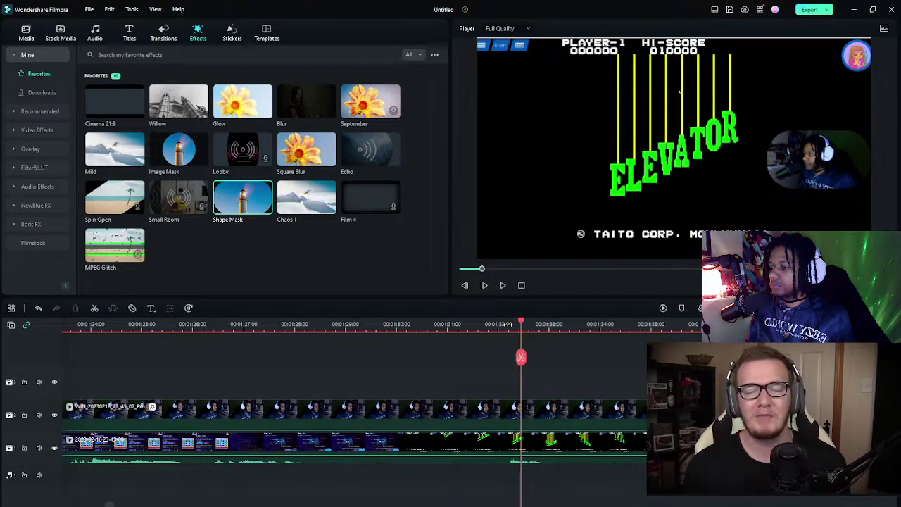
pyautogui.moveTo(521, 323); pyautogui.dragTo(504, 324)
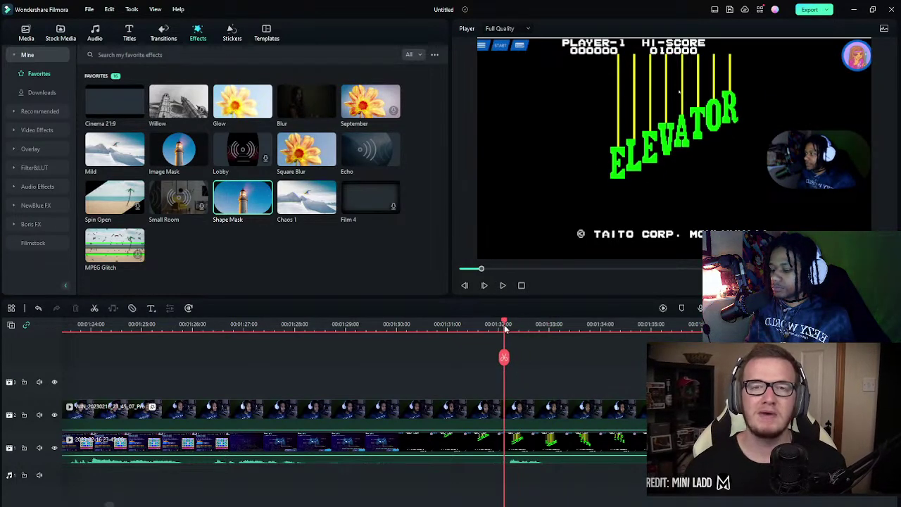
pyautogui.hotkey('ctrl', 'b')
pyautogui.moveTo(453, 371); pyautogui.dragTo(412, 471)
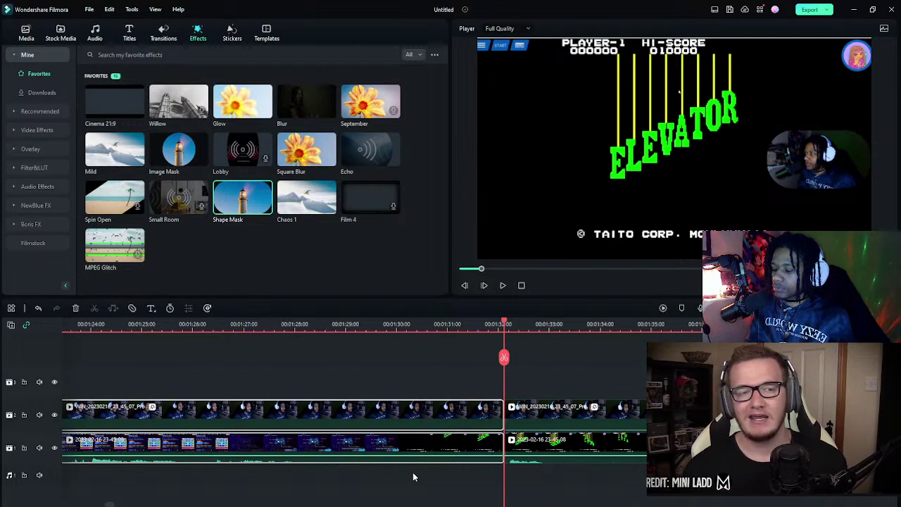
pyautogui.press('Delete')
pyautogui.moveTo(102, 505); pyautogui.dragTo(98, 504)
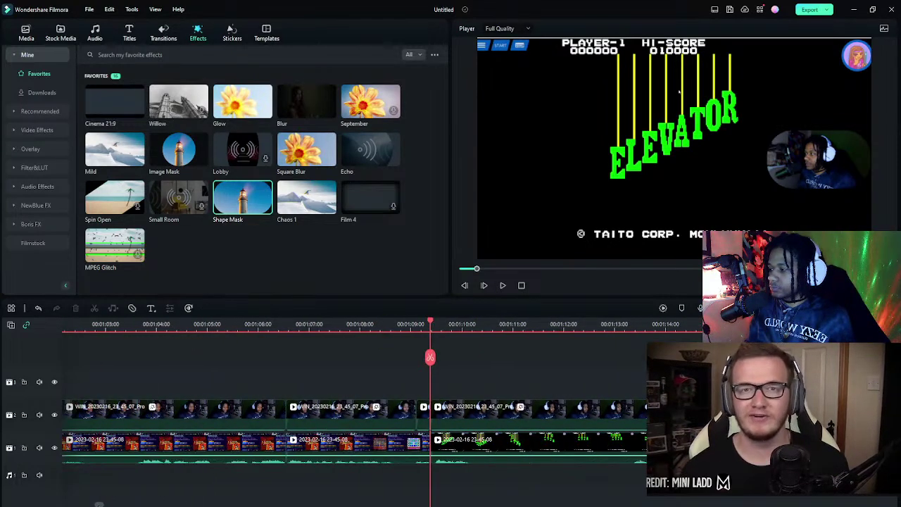
# - Play the gameplay after the cut through the Elevator Action title animation
pyautogui.press('space')
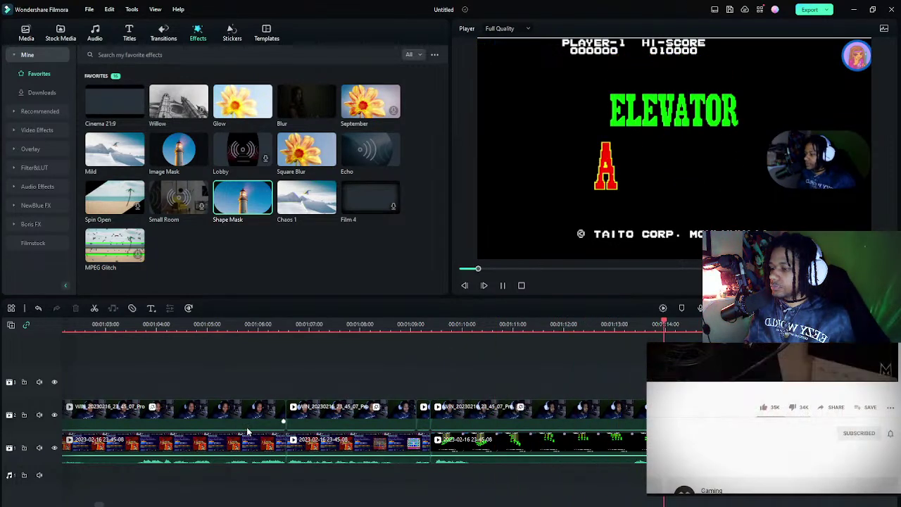
pyautogui.press('space')
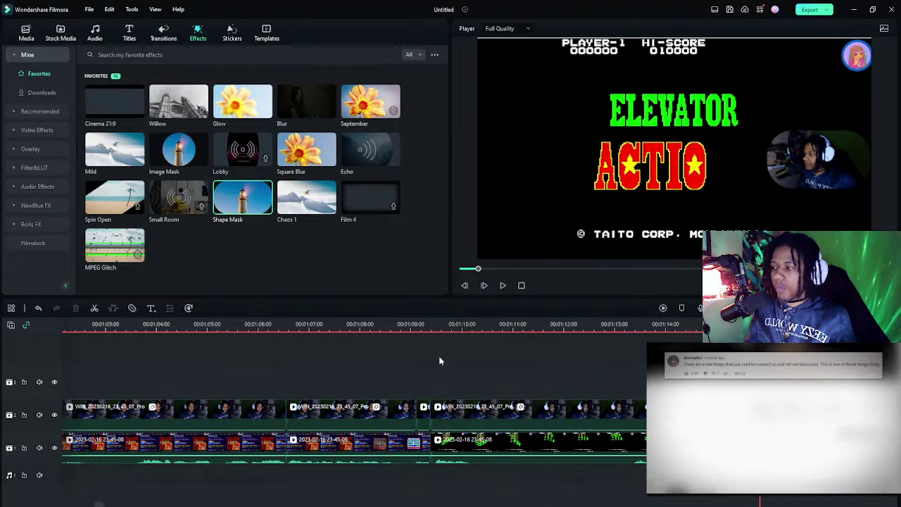
pyautogui.scroll(-6, 452, 326)
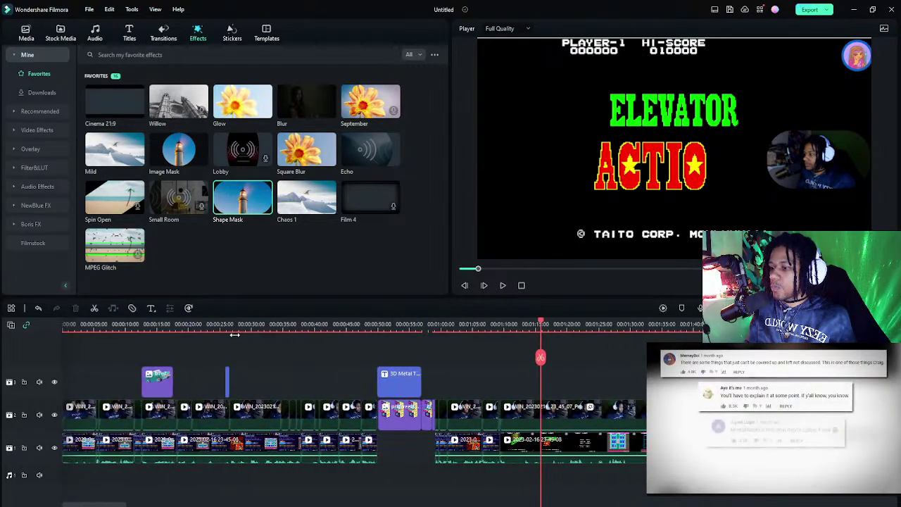
pyautogui.scroll(-4, 130, 345)
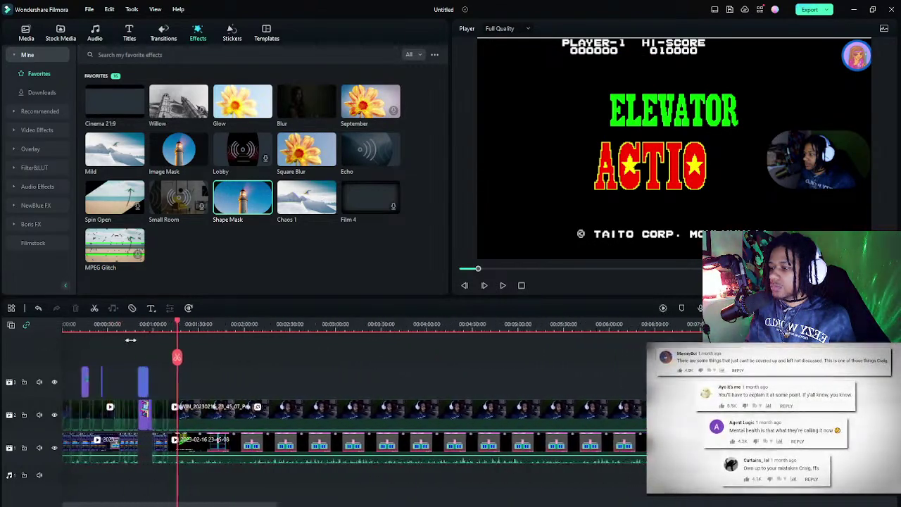
pyautogui.scroll(6, 133, 340)
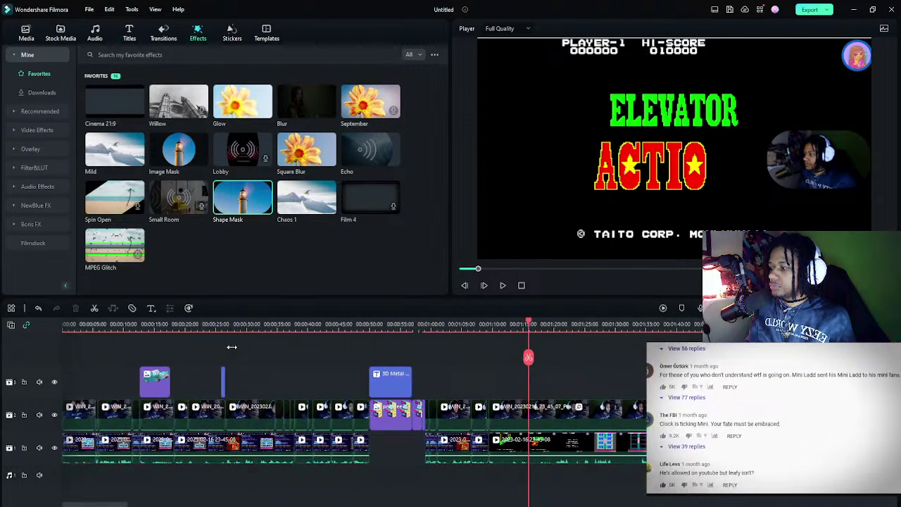
# - Import flute.mp3 from the my songs folder into the project media
pyautogui.click(26, 35)
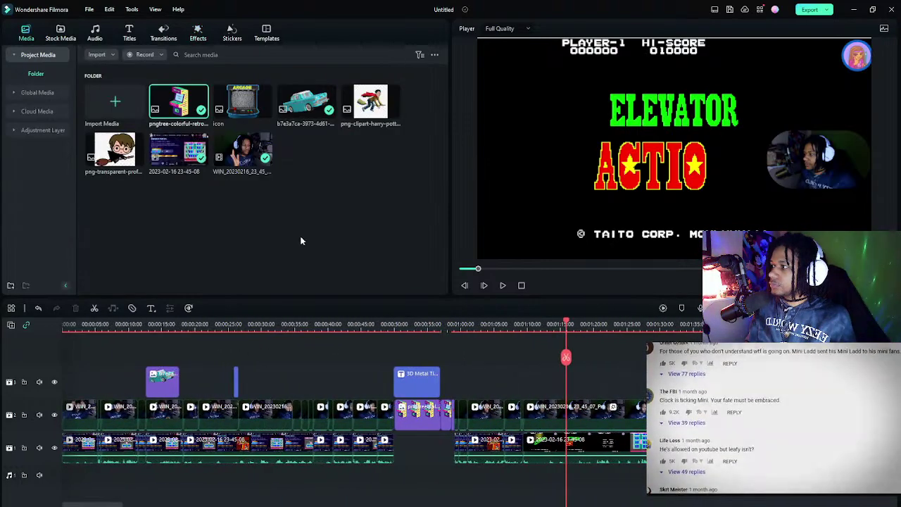
pyautogui.doubleClick(302, 237)
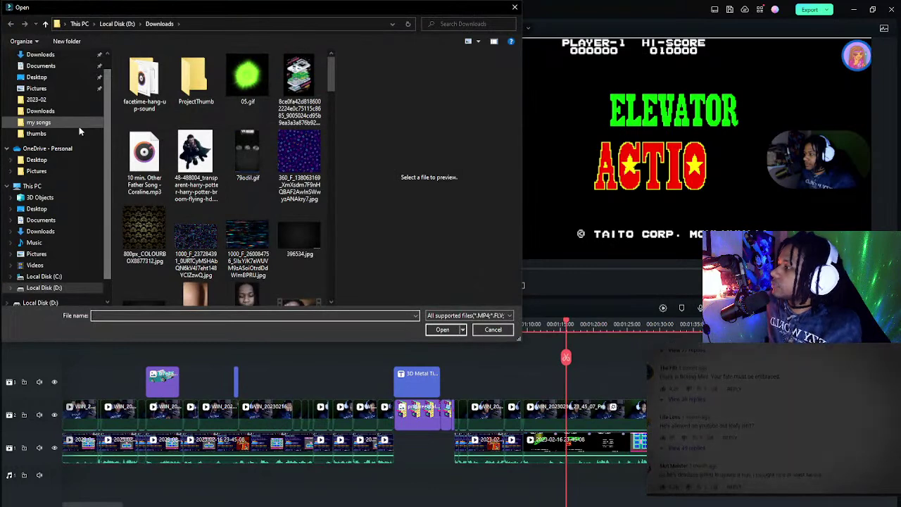
pyautogui.click(60, 122)
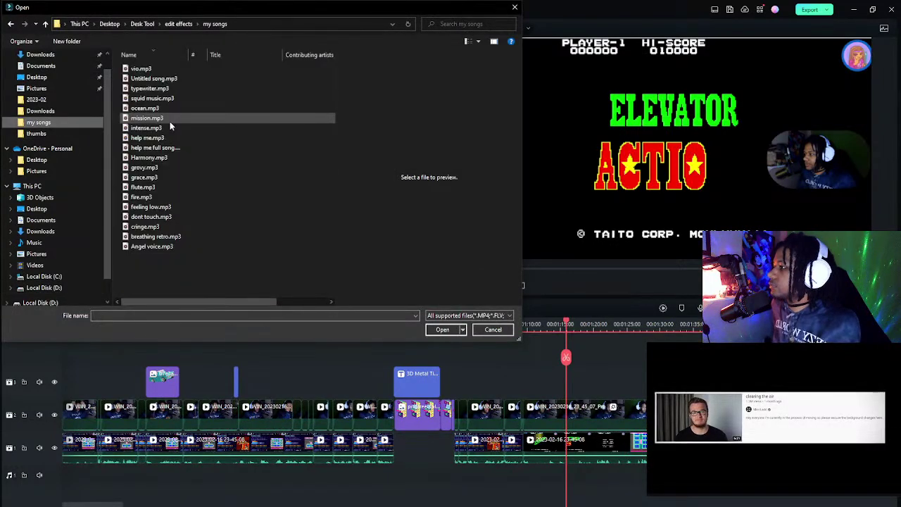
pyautogui.click(169, 120)
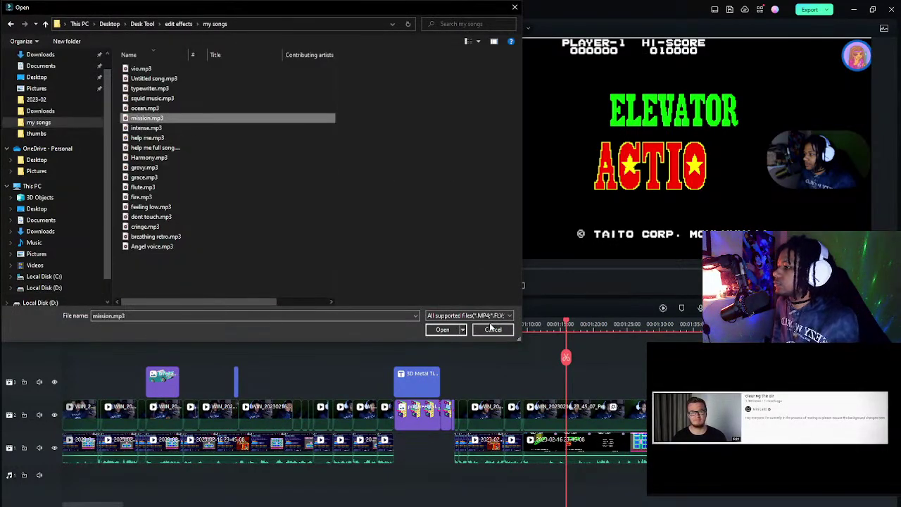
pyautogui.click(442, 329)
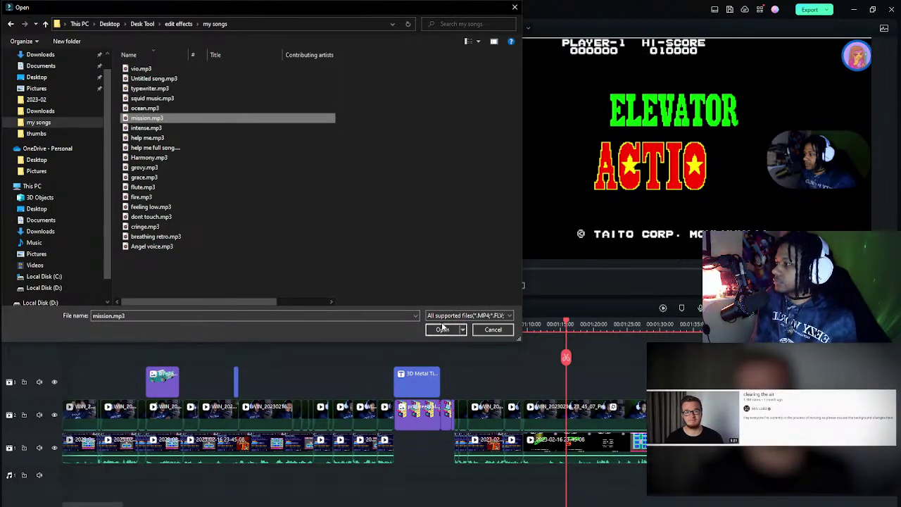
pyautogui.click(221, 190)
pyautogui.click(432, 333)
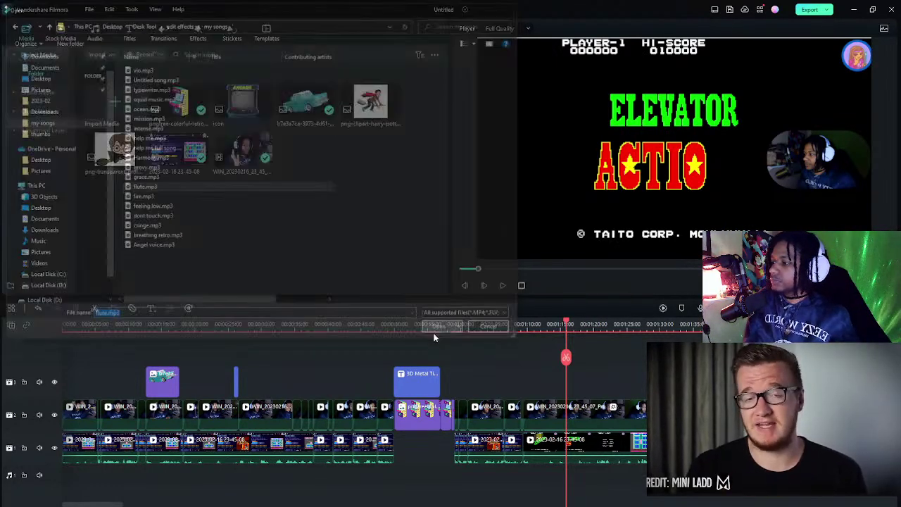
# - Place the flute music on the audio track starting at about 00:00:05:00, lower its volume, and replay the opening to check it
pyautogui.moveTo(306, 150); pyautogui.dragTo(99, 470)
pyautogui.click(71, 325)
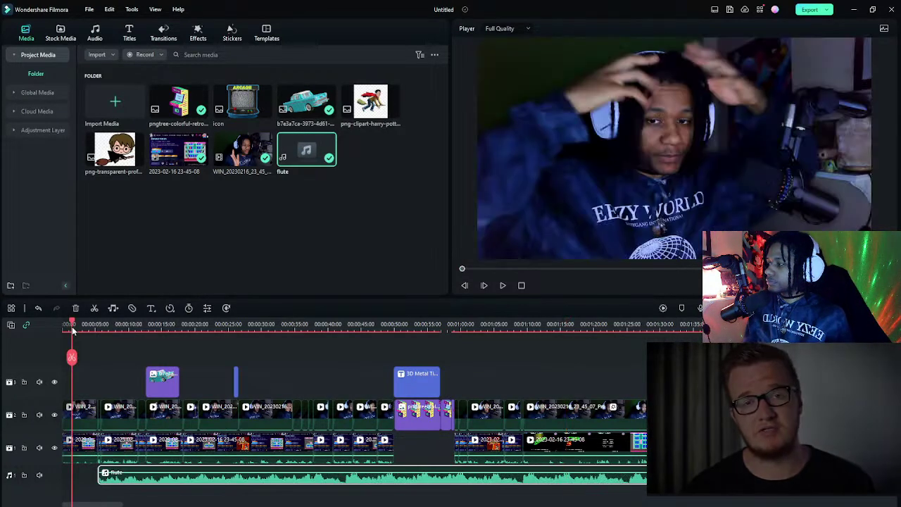
pyautogui.press('space')
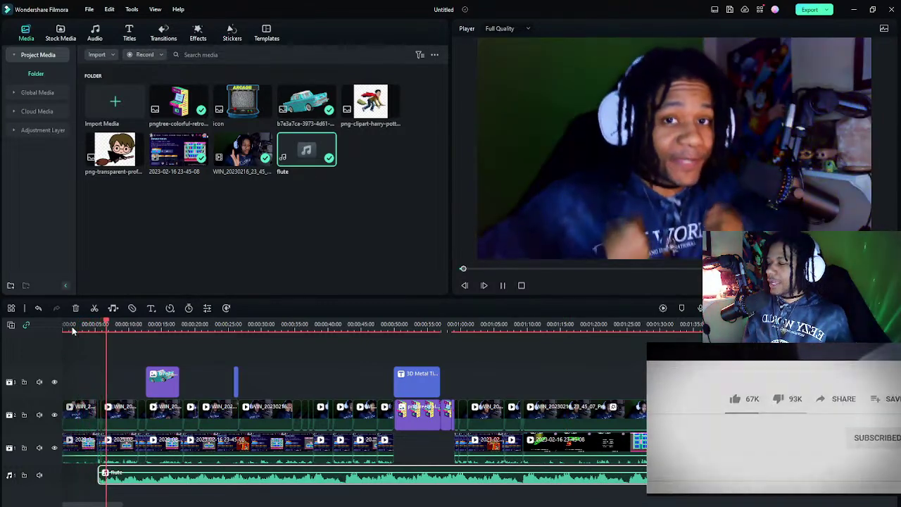
pyautogui.press('space')
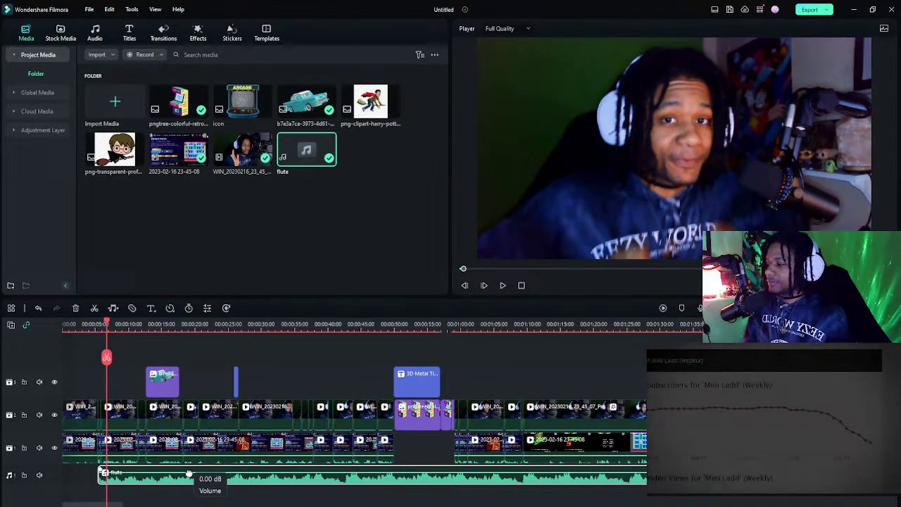
pyautogui.moveTo(185, 472); pyautogui.dragTo(187, 482)
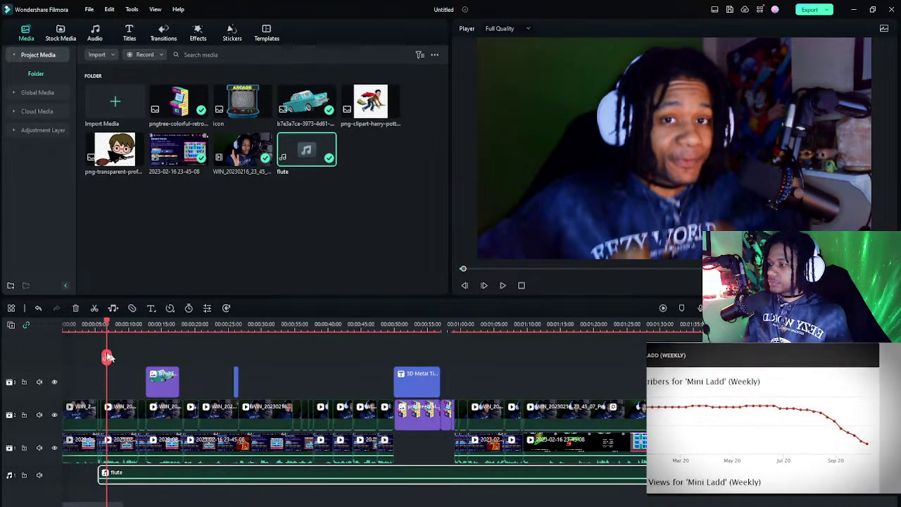
pyautogui.click(95, 325)
pyautogui.press('space')
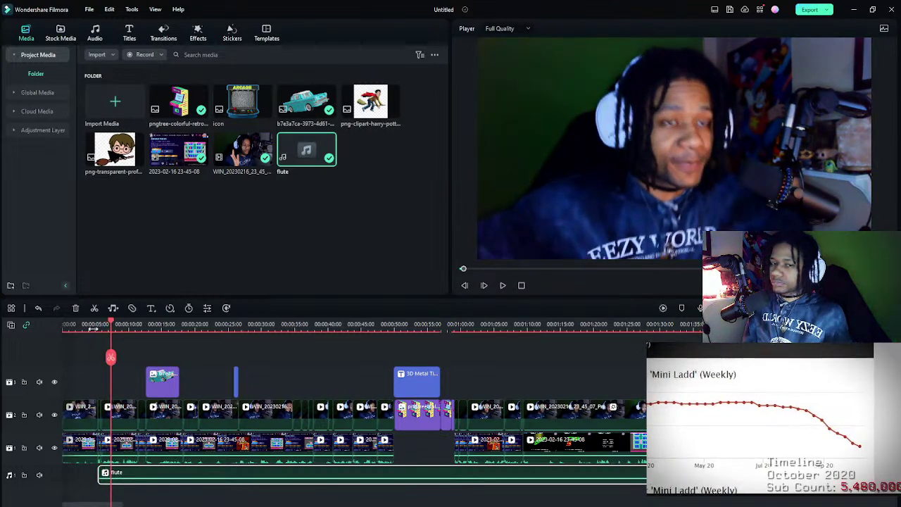
# - Delete the flute music from the audio track and undo the deletion
pyautogui.press('Delete')
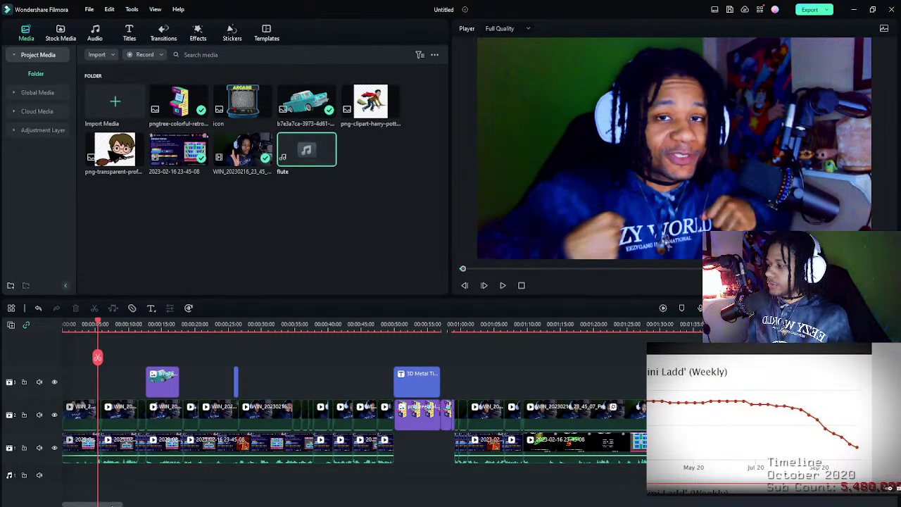
pyautogui.moveTo(111, 504); pyautogui.dragTo(455, 505)
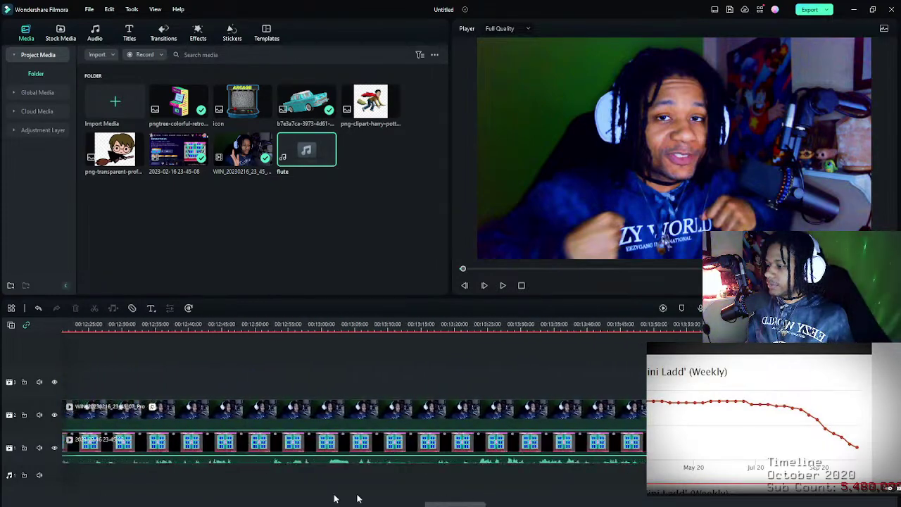
pyautogui.moveTo(356, 498); pyautogui.dragTo(19, 491)
pyautogui.hotkey('shift', 'o')
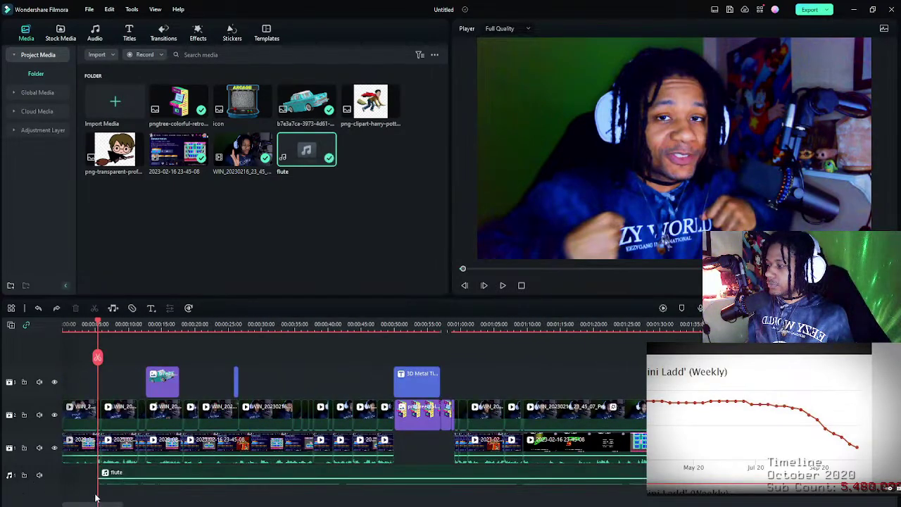
# - Play the edit with the flute music, from the opening webcam clips through the arcade intro to the Elevator title
pyautogui.press('space')
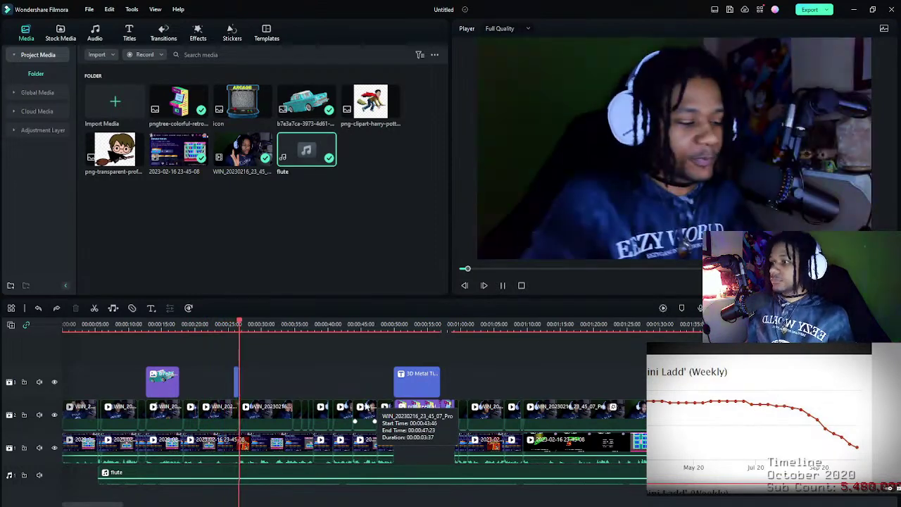
pyautogui.press('space')
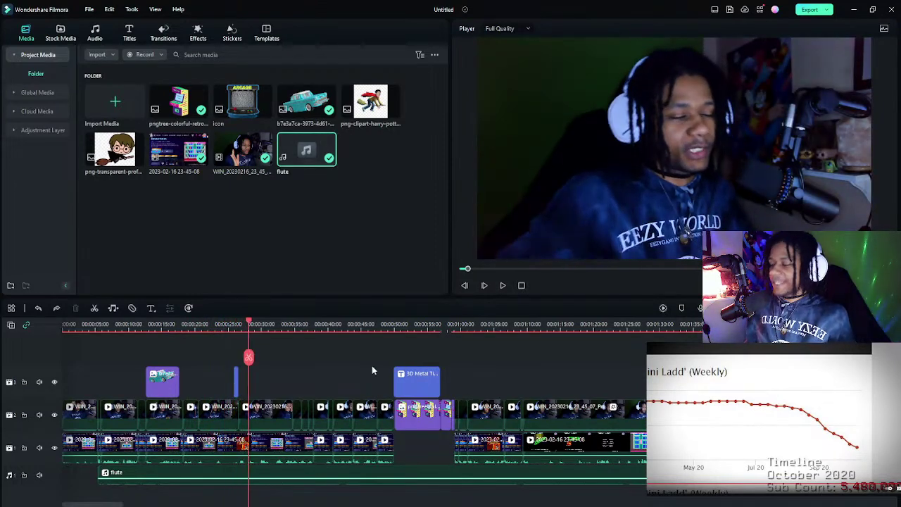
pyautogui.click(408, 324)
pyautogui.press('space')
pyautogui.press('space')
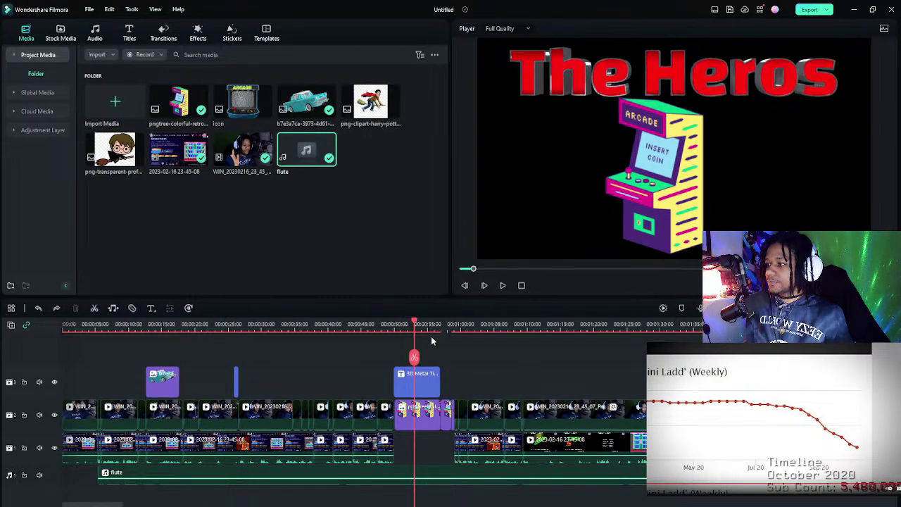
pyautogui.click(385, 324)
pyautogui.press('space')
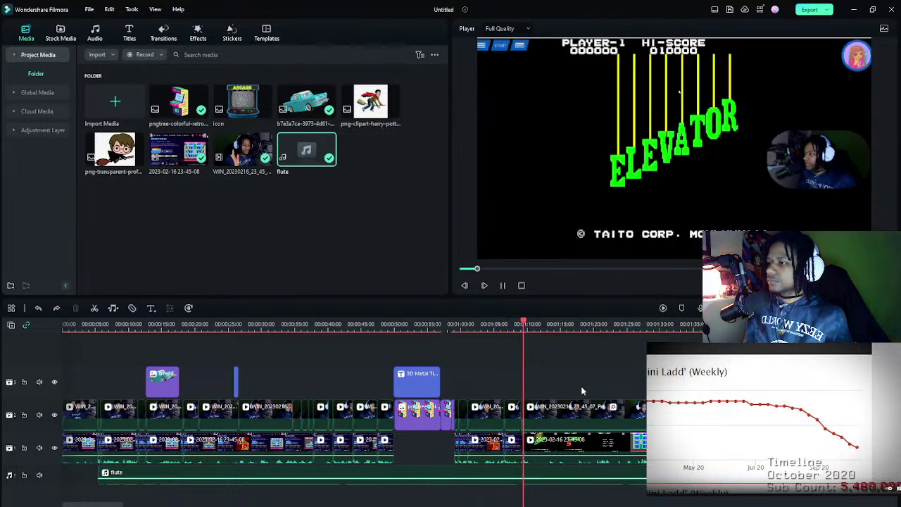
pyautogui.press('space')
pyautogui.press('space')
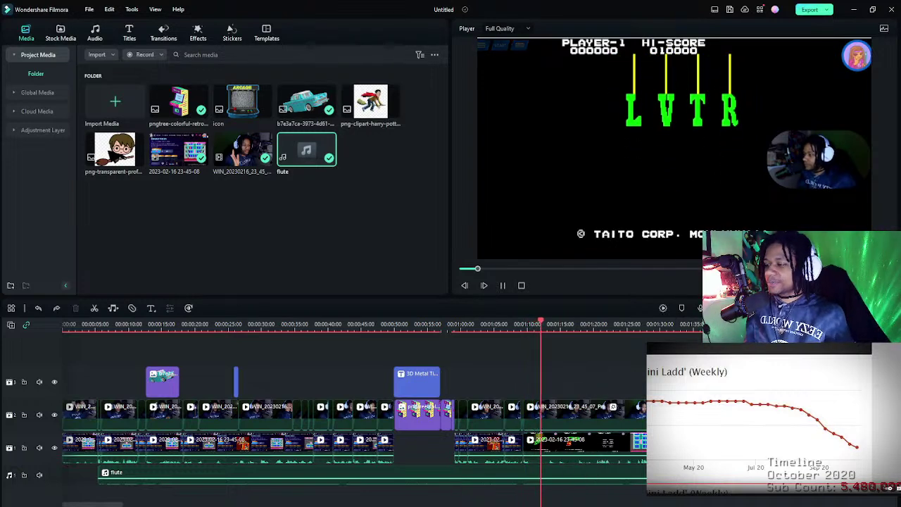
# - Play and scrub the Elevator Action gameplay between about 00:01:20:00 and 00:01:40:00 to review the stretch around the game's start
pyautogui.click(612, 326)
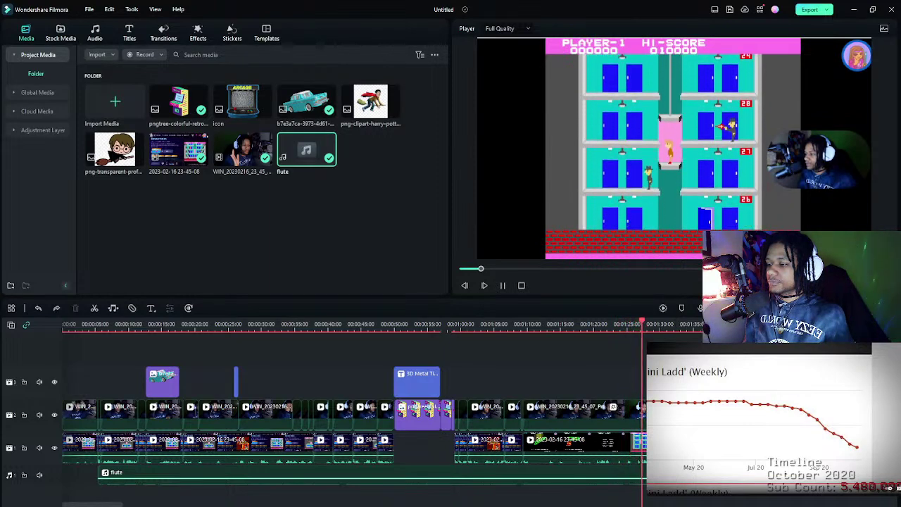
pyautogui.press('space')
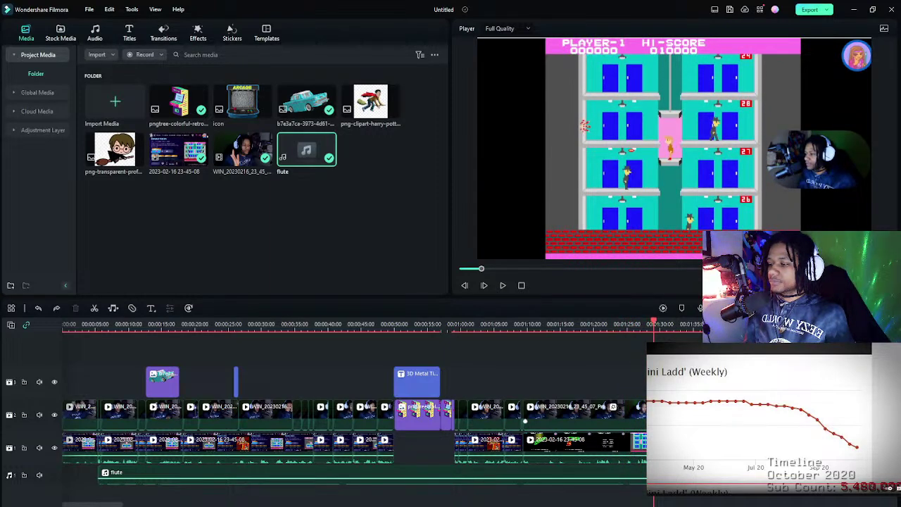
pyautogui.press('space')
pyautogui.click(538, 439)
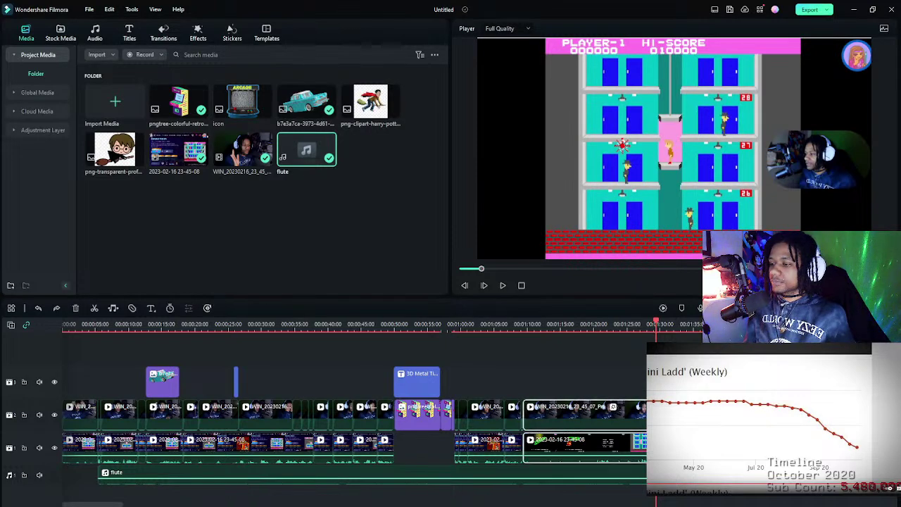
pyautogui.press('Escape')
pyautogui.press('space')
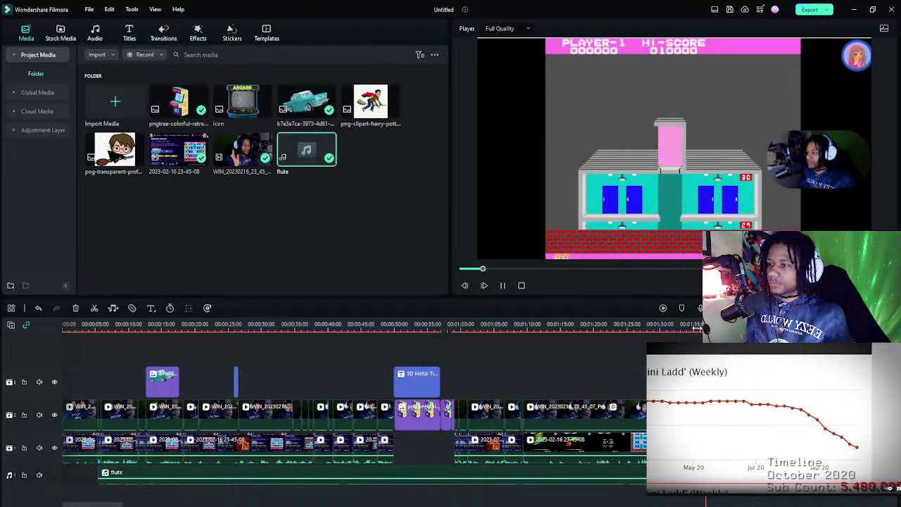
pyautogui.press('space')
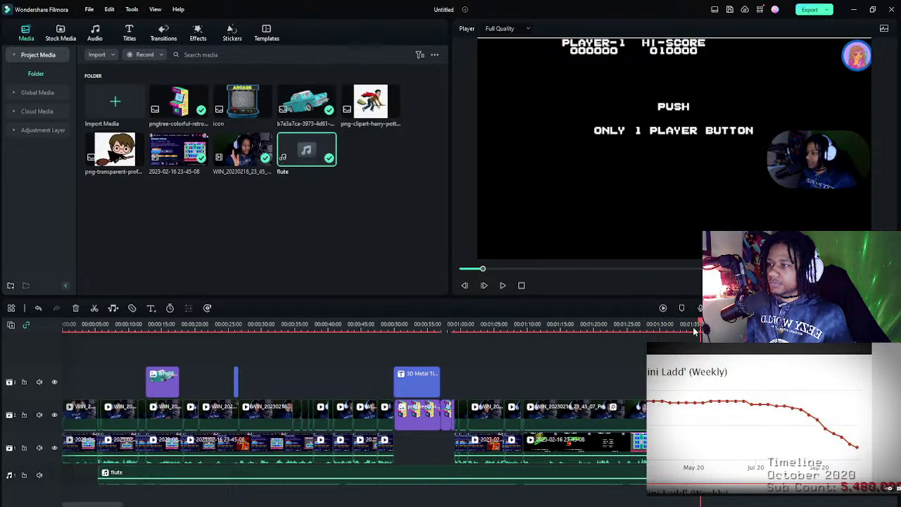
pyautogui.moveTo(700, 324); pyautogui.dragTo(698, 322)
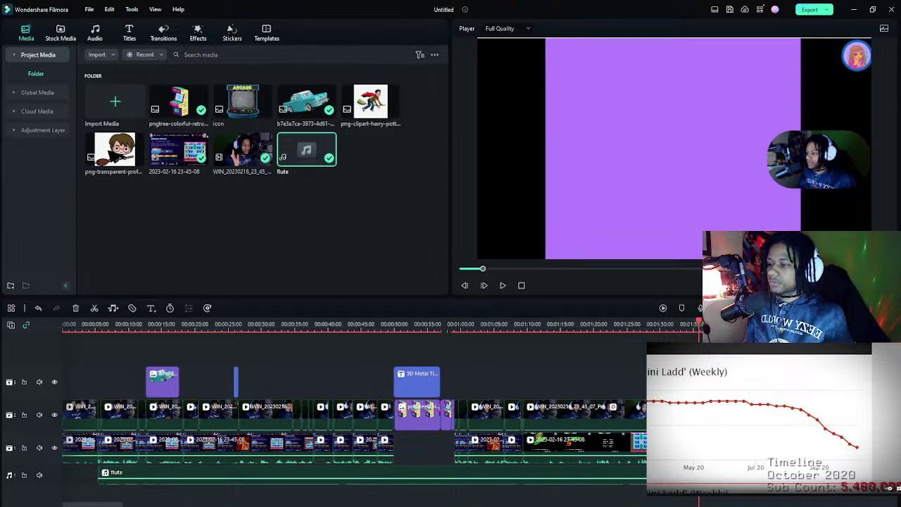
pyautogui.moveTo(700, 323); pyautogui.dragTo(661, 323)
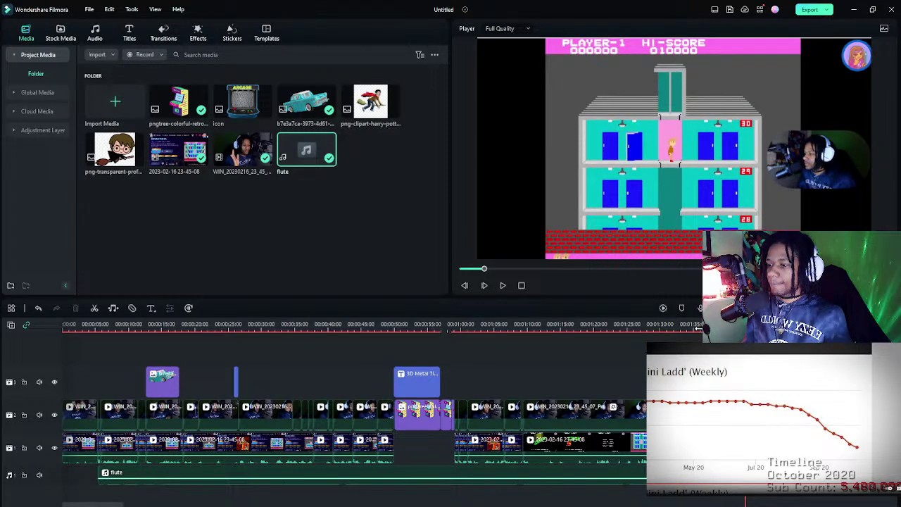
pyautogui.click(688, 325)
pyautogui.press('space')
pyautogui.press('space')
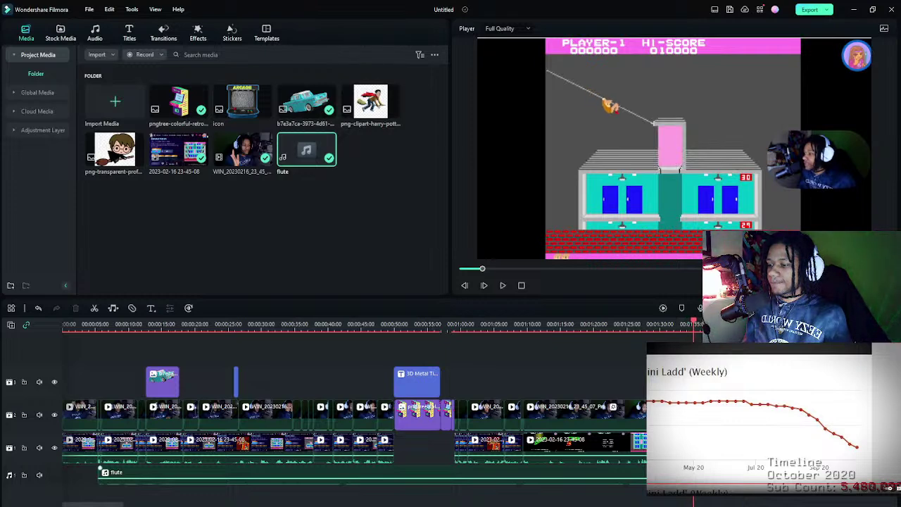
# - Replay the gameplay just after 00:01:30:00 and delete the flute music from the audio track
pyautogui.click(661, 325)
pyautogui.press('space')
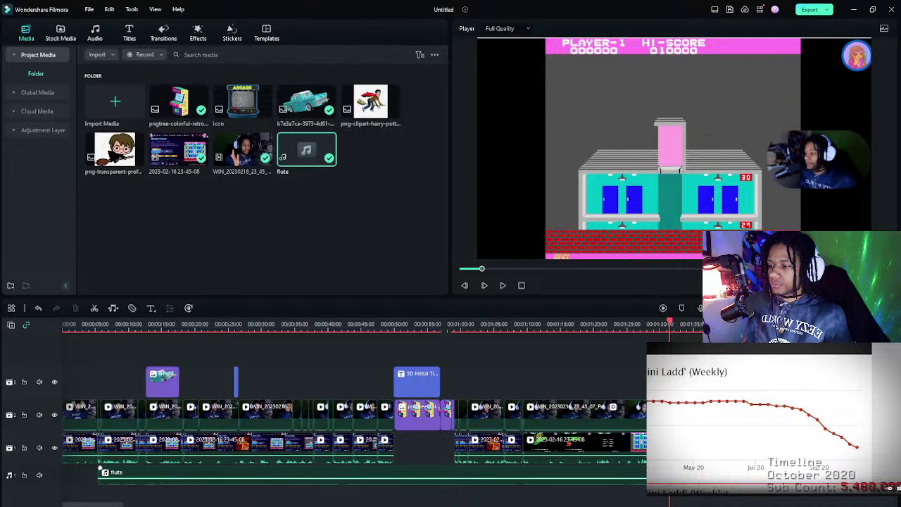
pyautogui.click(99, 468)
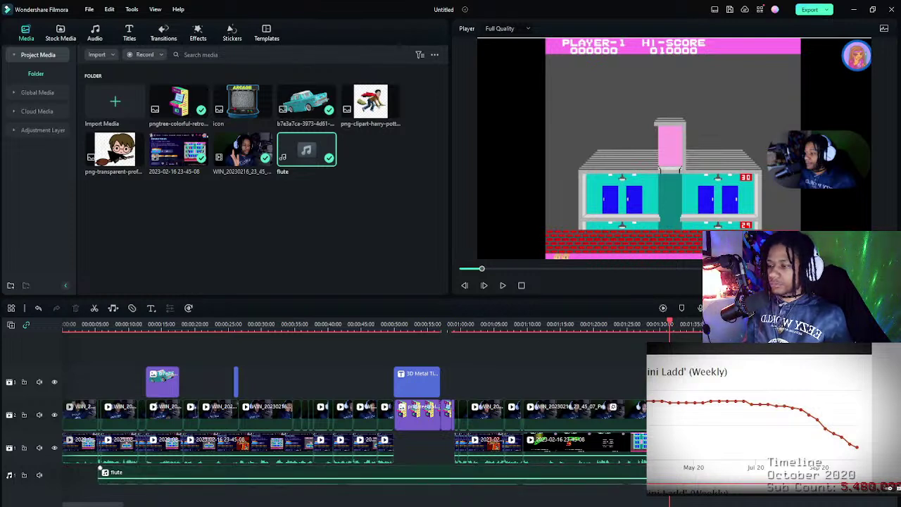
pyautogui.click(279, 477)
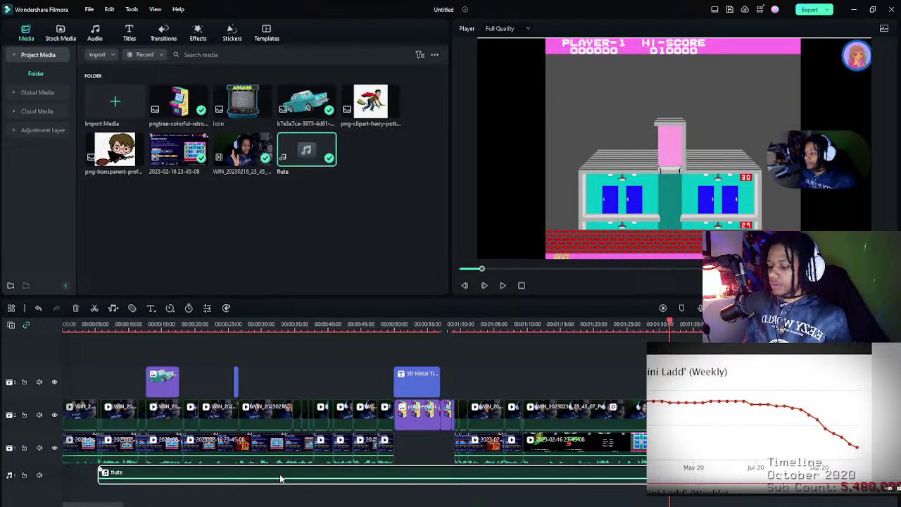
pyautogui.press('Delete')
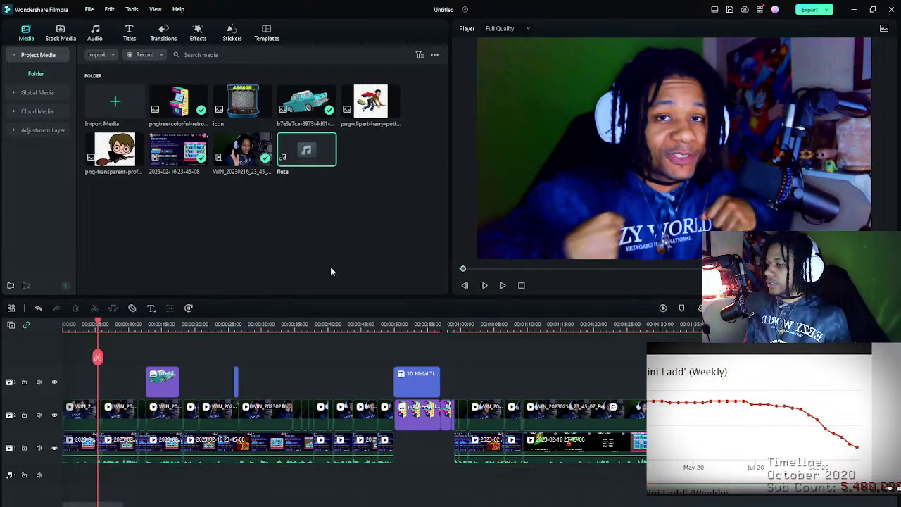
# - Import breathing retro.mp3 from the my songs folder into the project media
pyautogui.click(260, 214)
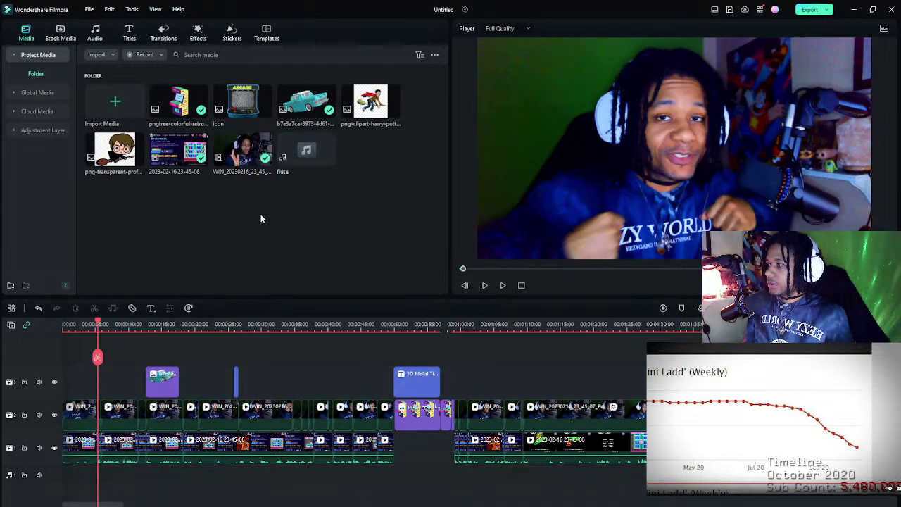
pyautogui.doubleClick(260, 214)
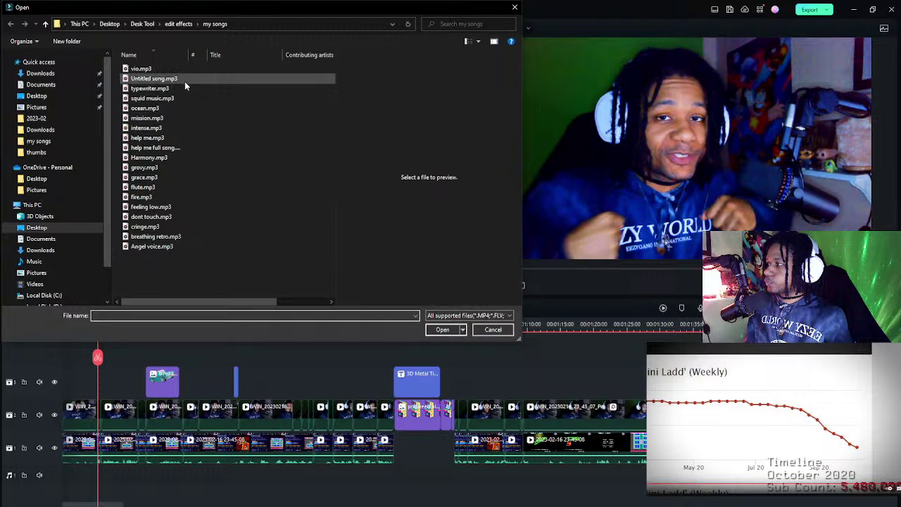
pyautogui.click(310, 236)
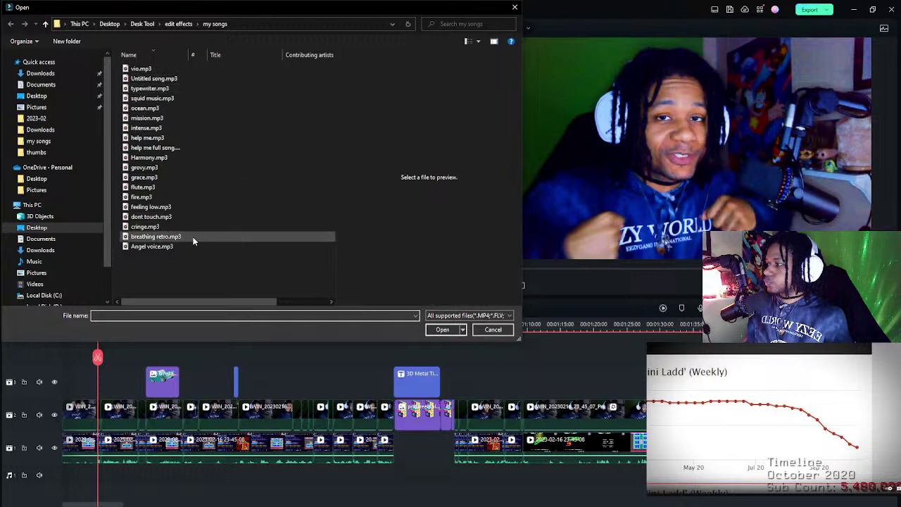
pyautogui.click(445, 328)
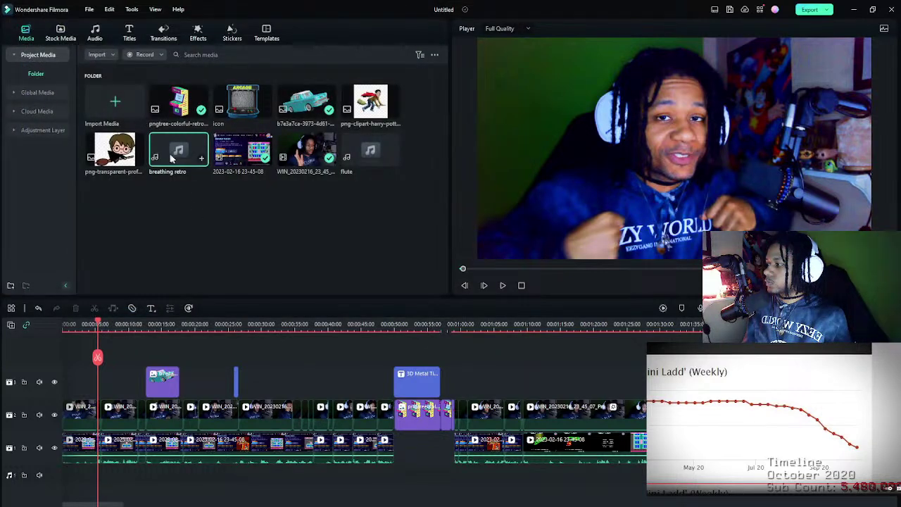
# - Place the breathing retro music on the audio track starting at about 00:00:05:00 and lower its volume
pyautogui.moveTo(171, 159); pyautogui.dragTo(106, 485)
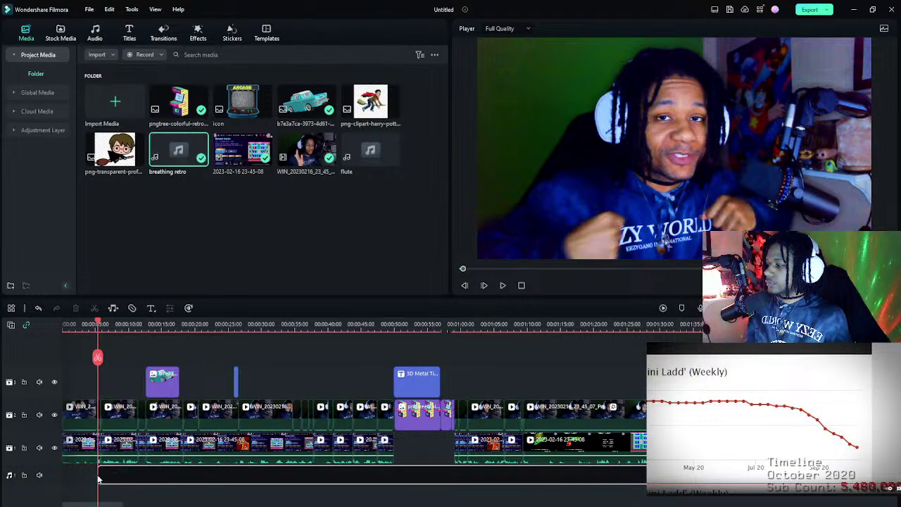
pyautogui.moveTo(99, 479); pyautogui.dragTo(100, 479)
pyautogui.click(82, 324)
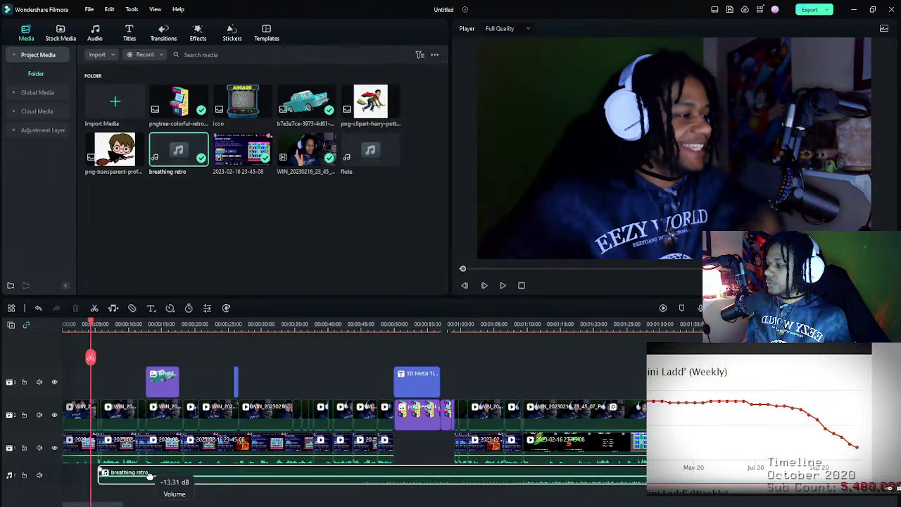
# - Play the edit with the breathing retro music, sampling the opening, the Elevator Action page and the gameplay up to about 00:01:30:00
pyautogui.press('space')
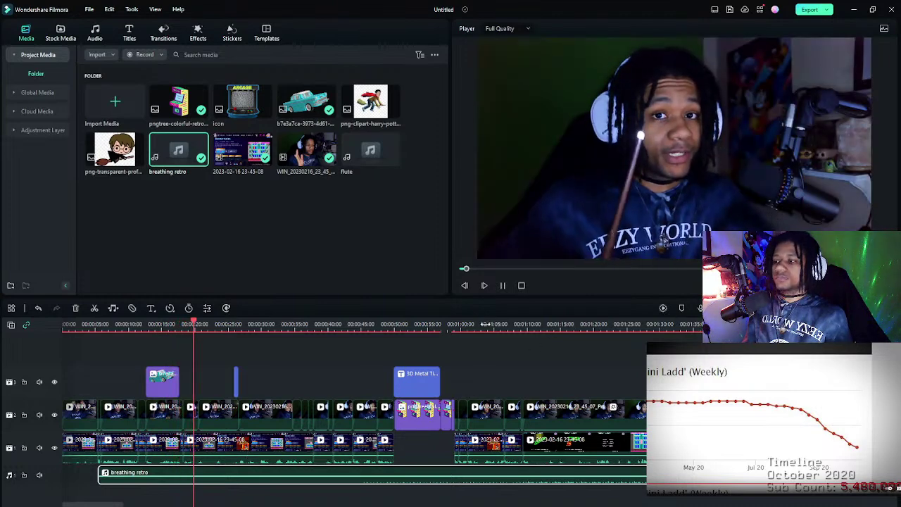
pyautogui.click(377, 328)
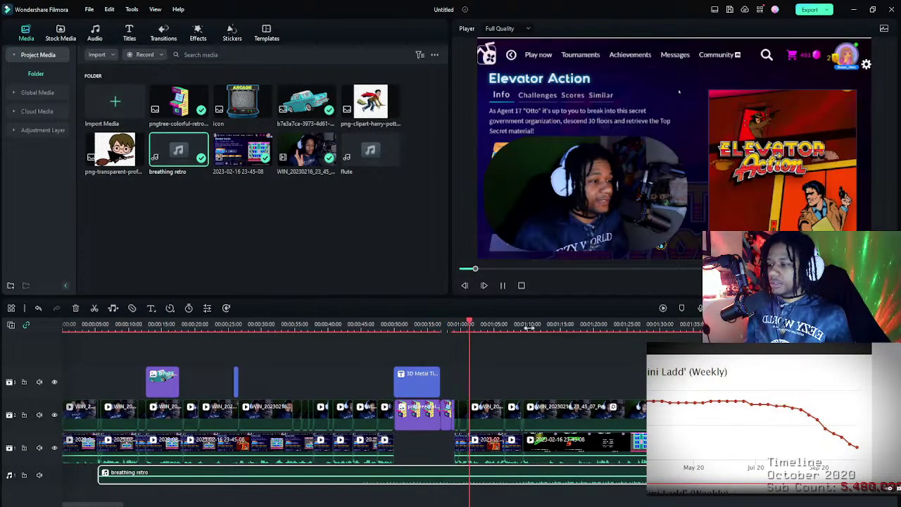
pyautogui.click(608, 324)
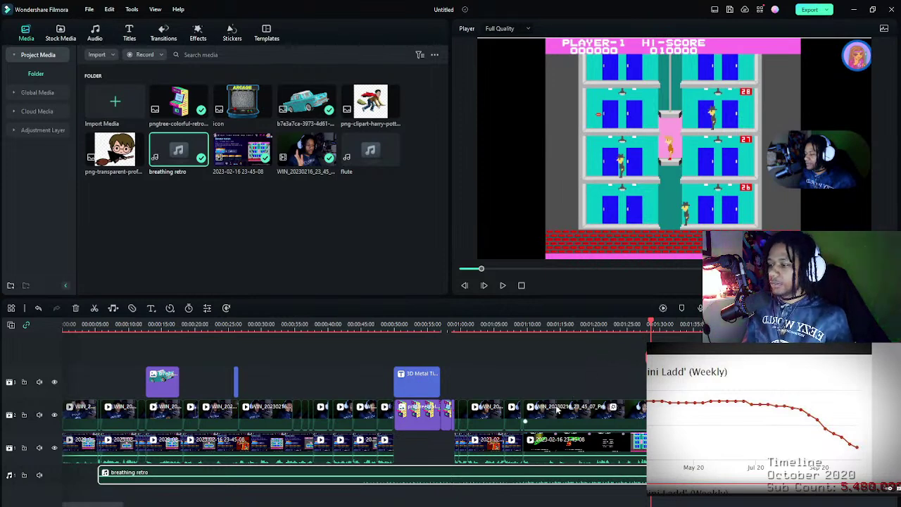
pyautogui.press('space')
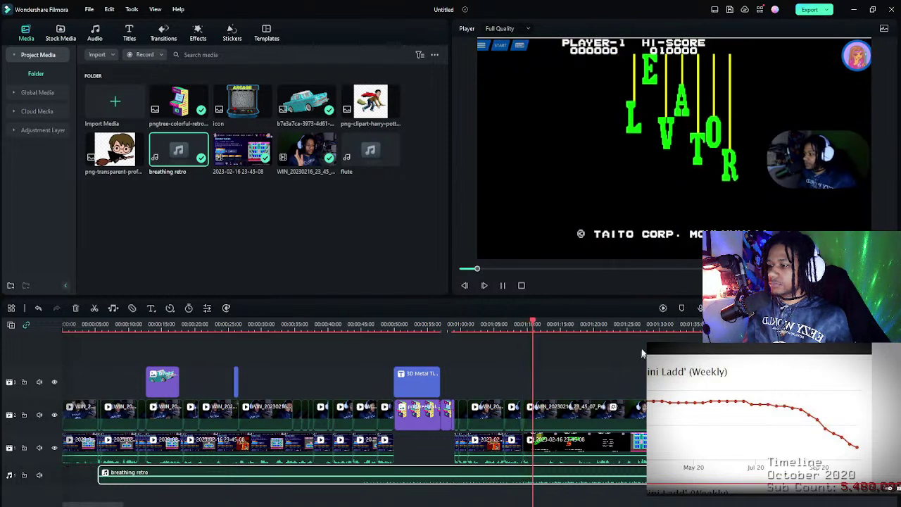
pyautogui.click(642, 323)
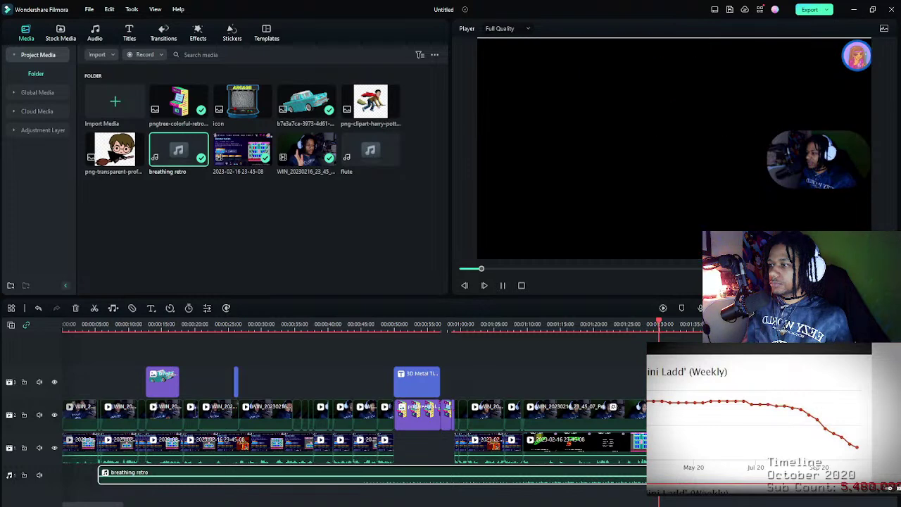
# - Set the webcam overlay's Shape Mask X to 20.9 and its width to 50.7
pyautogui.click(818, 159)
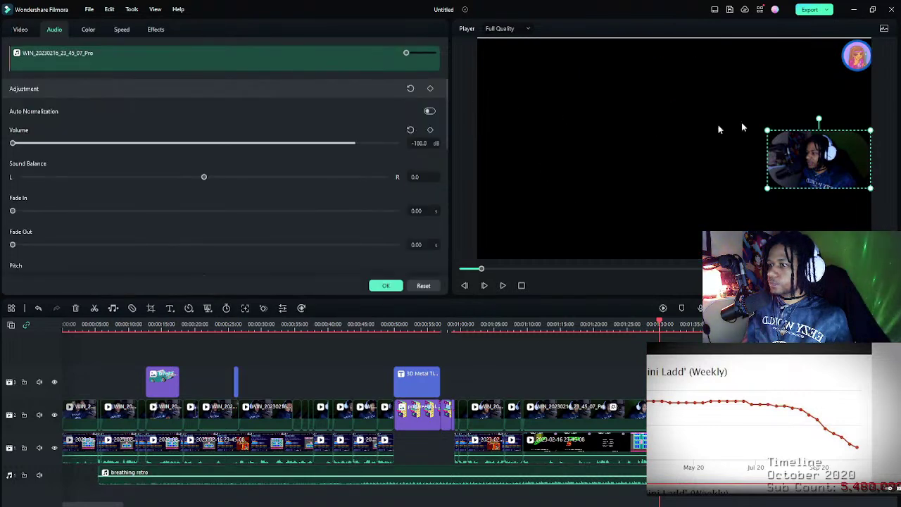
pyautogui.click(157, 29)
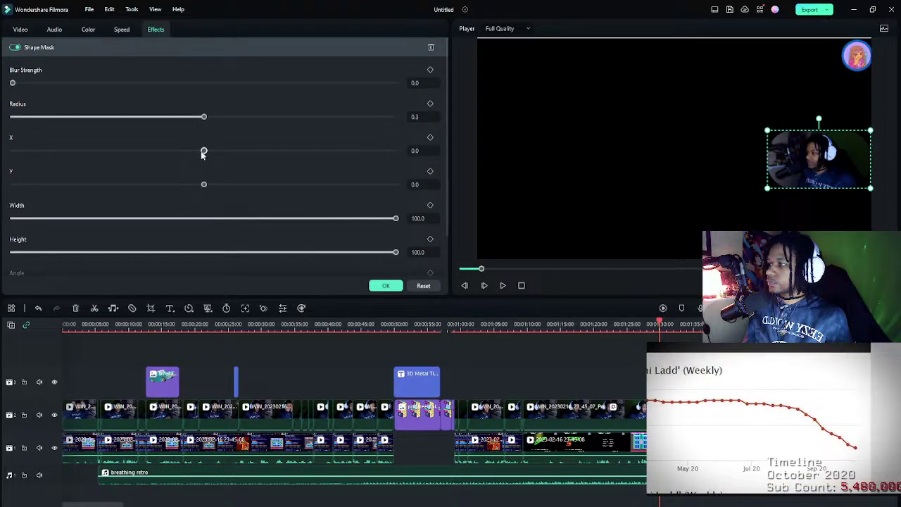
pyautogui.moveTo(202, 151); pyautogui.dragTo(210, 155)
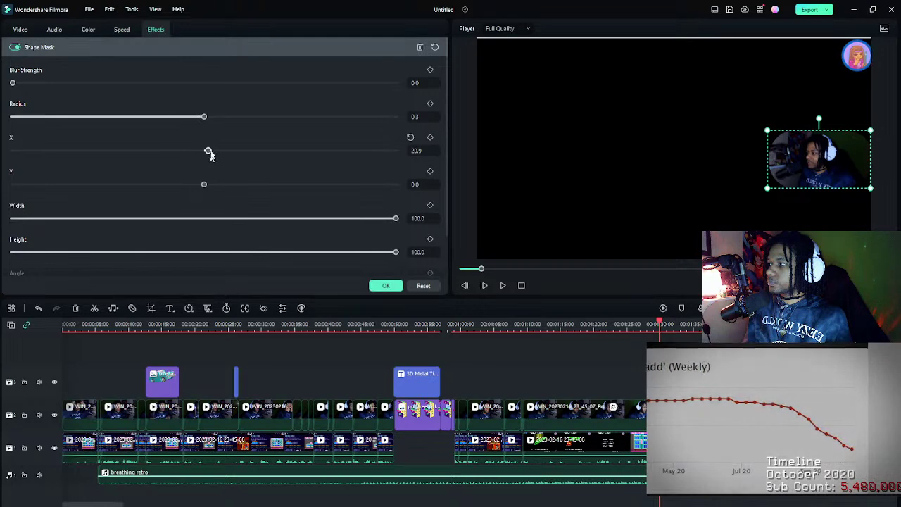
pyautogui.moveTo(319, 224); pyautogui.dragTo(206, 219)
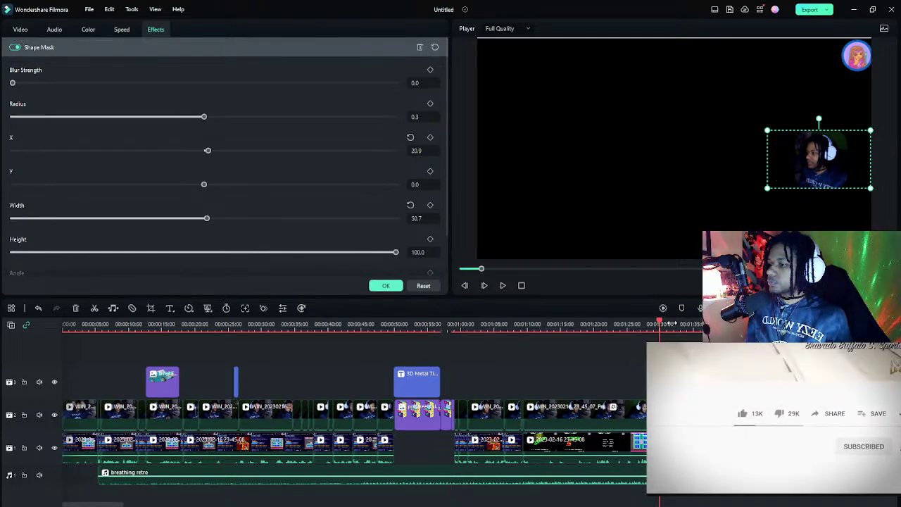
# - Enlarge the webcam overlay to a scale of 44.7% beside the building gameplay and narrow its shape mask slightly
pyautogui.click(670, 323)
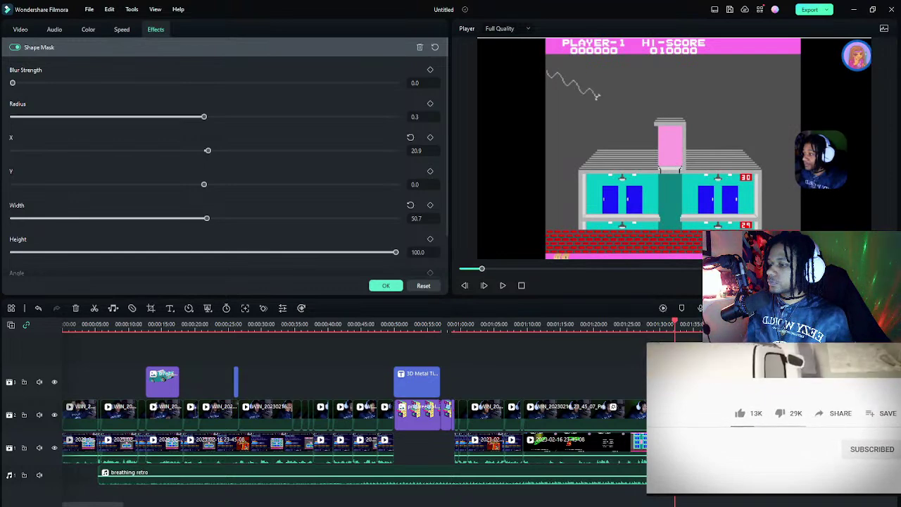
pyautogui.moveTo(767, 188); pyautogui.dragTo(736, 198)
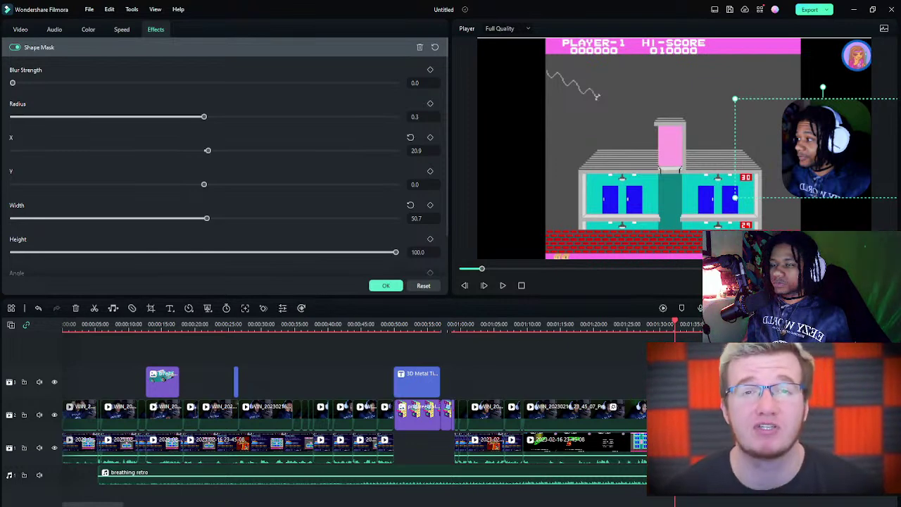
pyautogui.press('space')
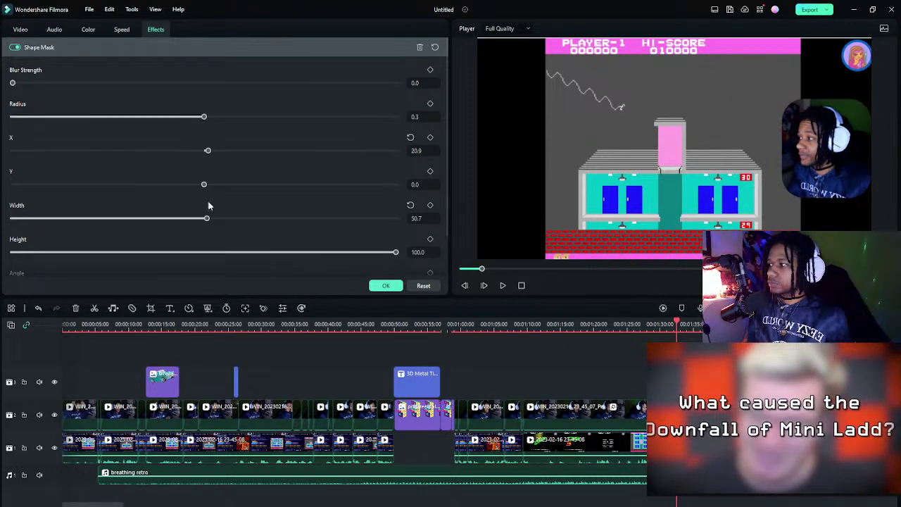
pyautogui.moveTo(206, 218)
pyautogui.mouseDown()
pyautogui.moveTo(163, 218)
pyautogui.moveTo(200, 223)
pyautogui.mouseUp()
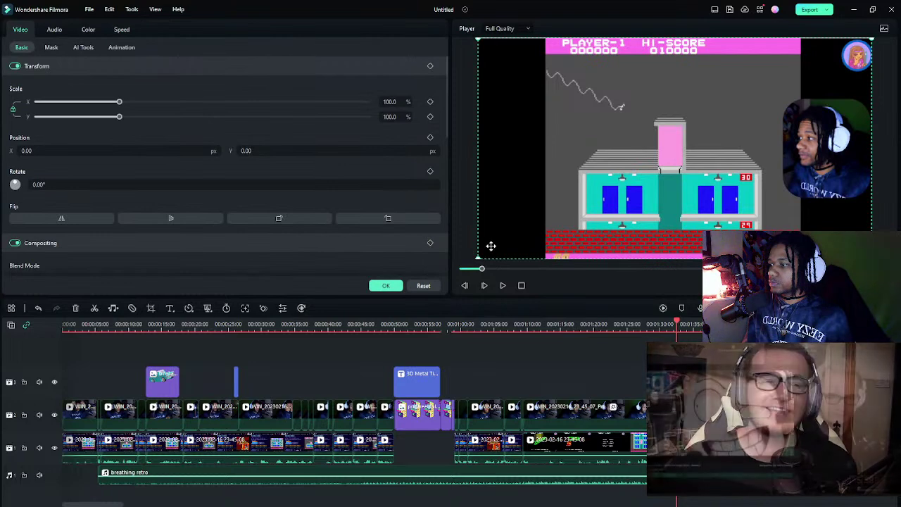
# - Shift the Elevator Action gameplay to the left within the frame and widen the webcam's shape mask to 58.2
pyautogui.moveTo(518, 231); pyautogui.dragTo(488, 229)
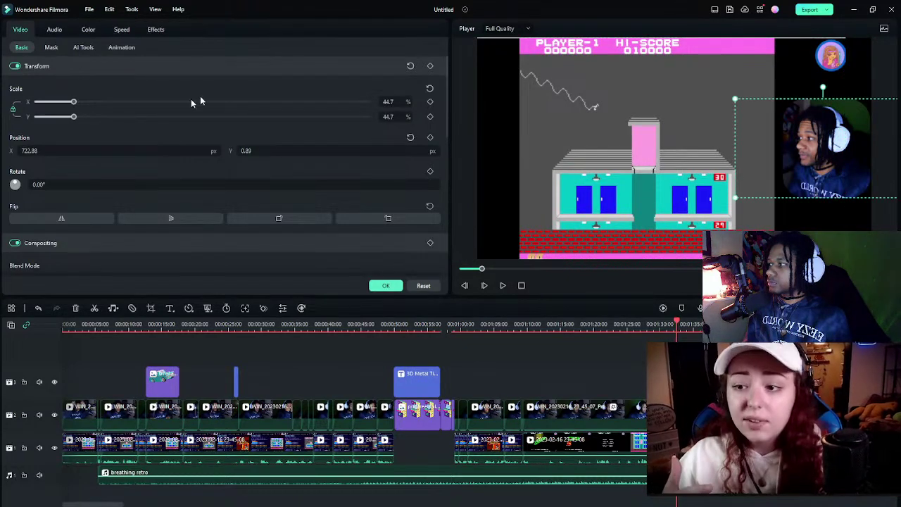
pyautogui.scroll(-3, 138, 217)
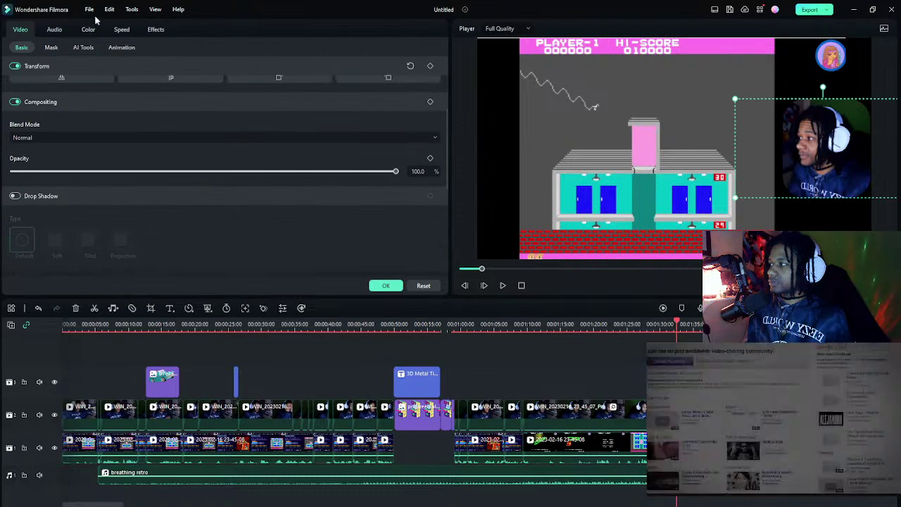
pyautogui.click(52, 47)
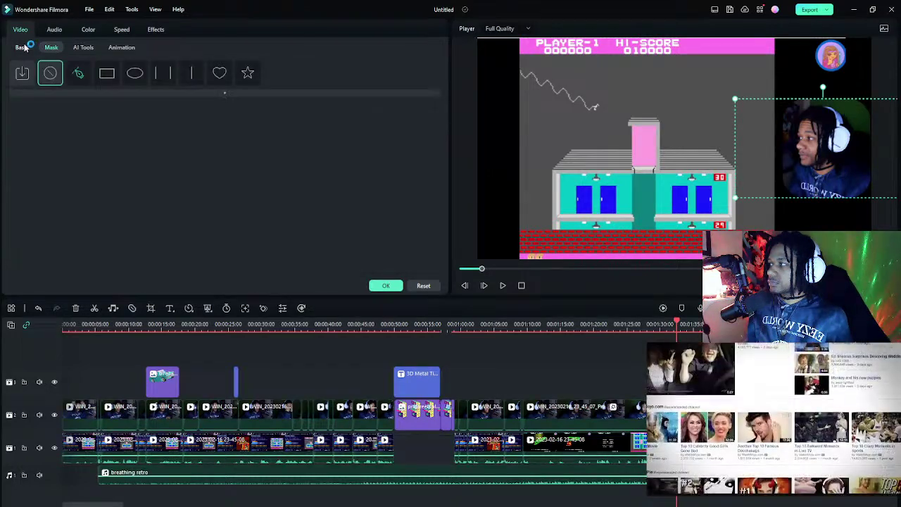
pyautogui.click(22, 47)
pyautogui.click(157, 29)
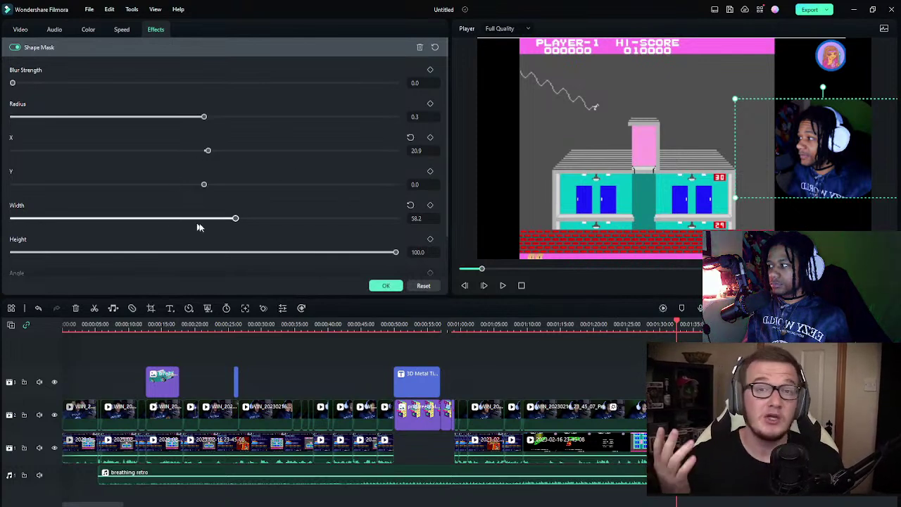
# - Raise the webcam overlay slightly by setting its Y position to 14.89 px
pyautogui.click(21, 30)
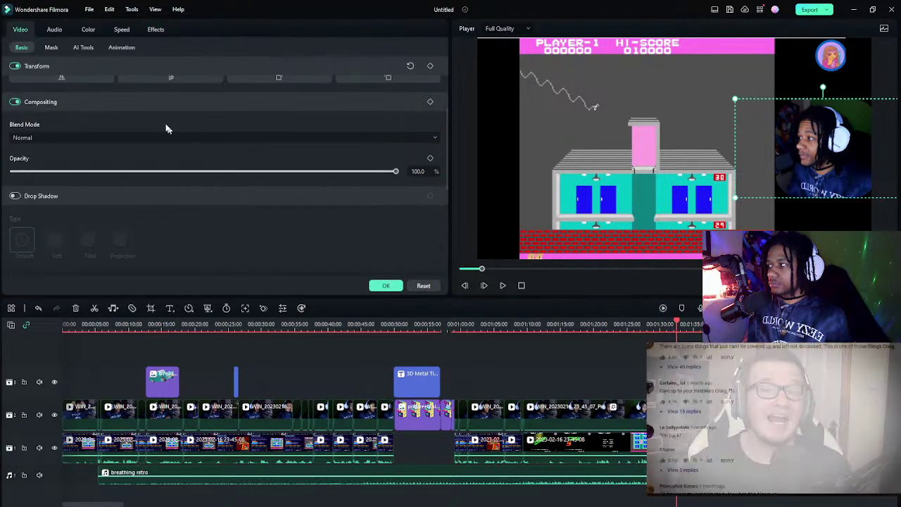
pyautogui.scroll(3, 161, 123)
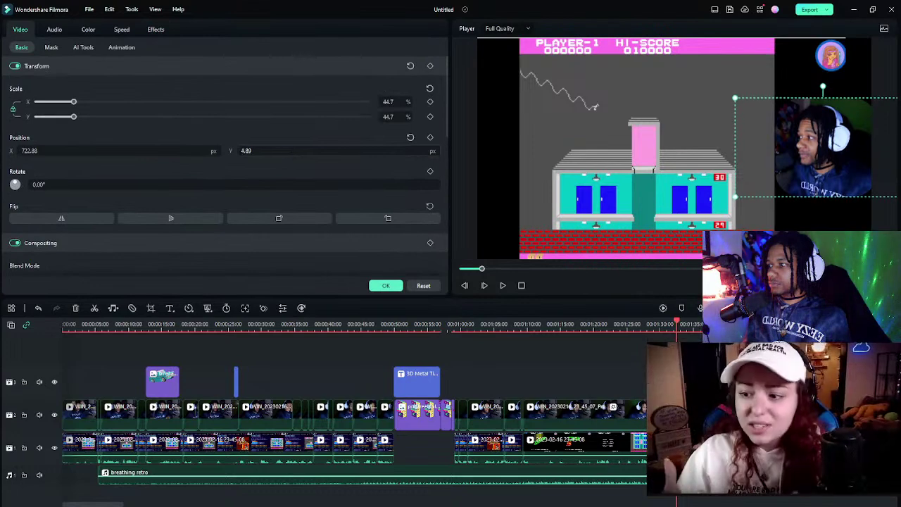
pyautogui.moveTo(817, 147)
pyautogui.mouseDown()
pyautogui.moveTo(816, 212)
pyautogui.moveTo(816, 98)
pyautogui.moveTo(816, 182)
pyautogui.moveTo(816, 158)
pyautogui.mouseUp()
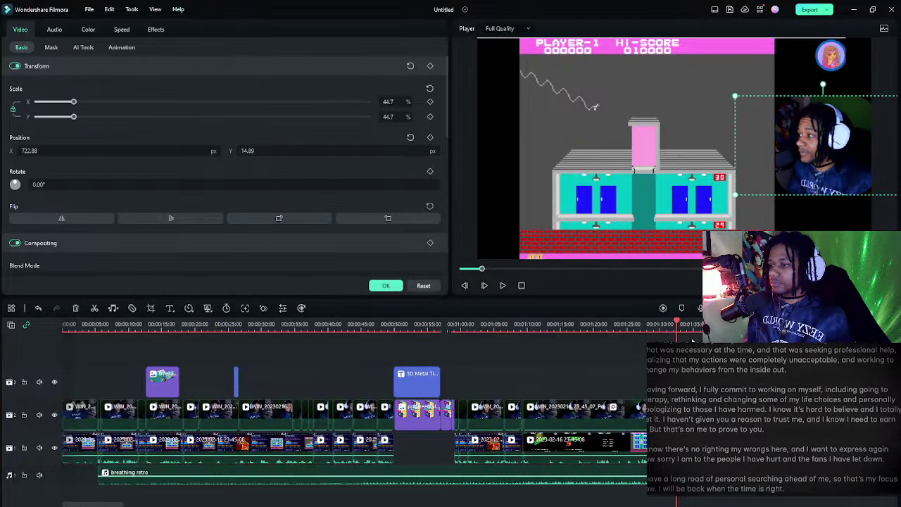
# - Replay the gameplay around 00:01:30:00 to check the layout and set the webcam's shape mask width to 58.9
pyautogui.press('space')
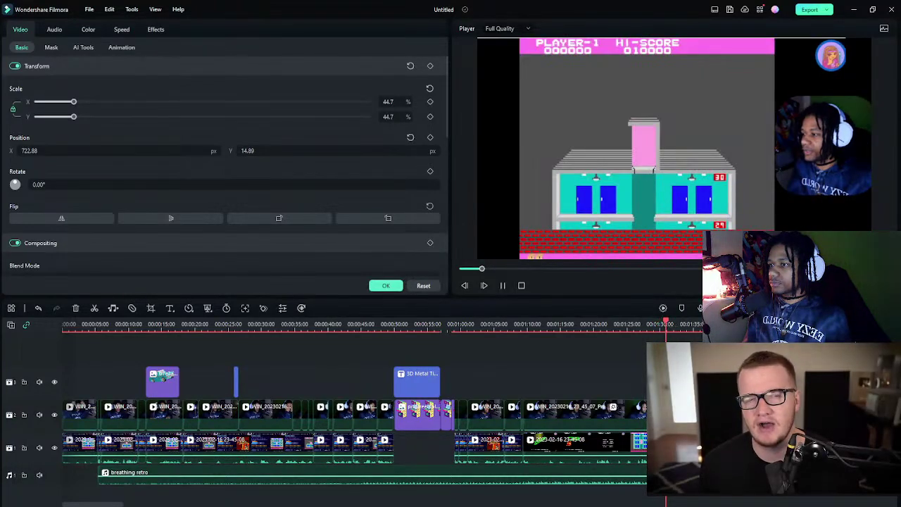
pyautogui.press('space')
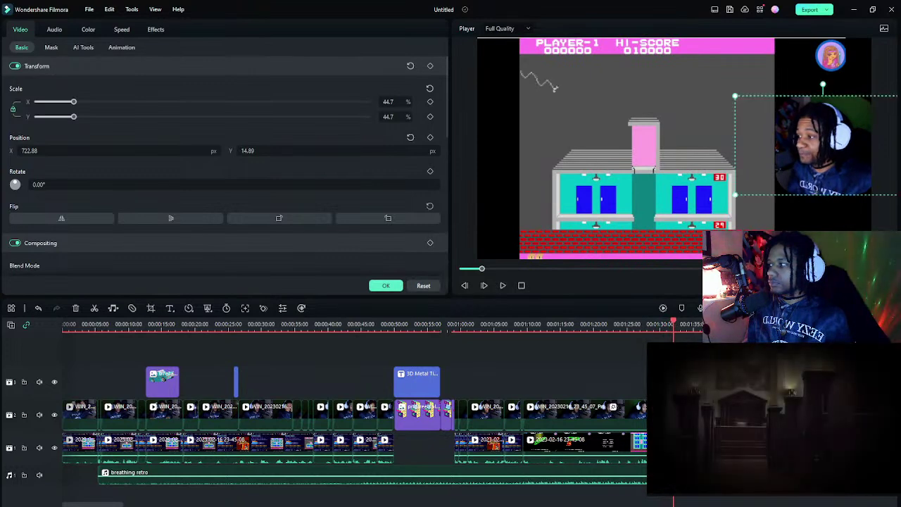
pyautogui.click(154, 29)
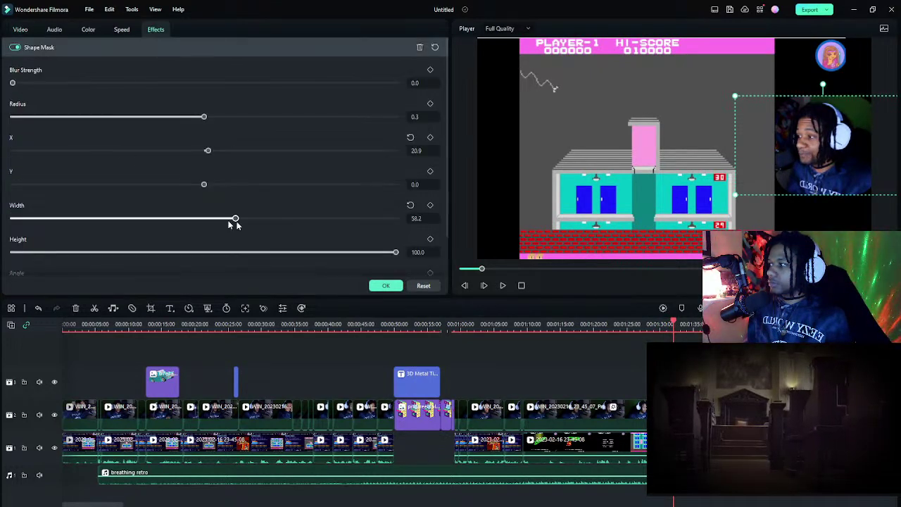
pyautogui.moveTo(231, 220); pyautogui.dragTo(239, 221)
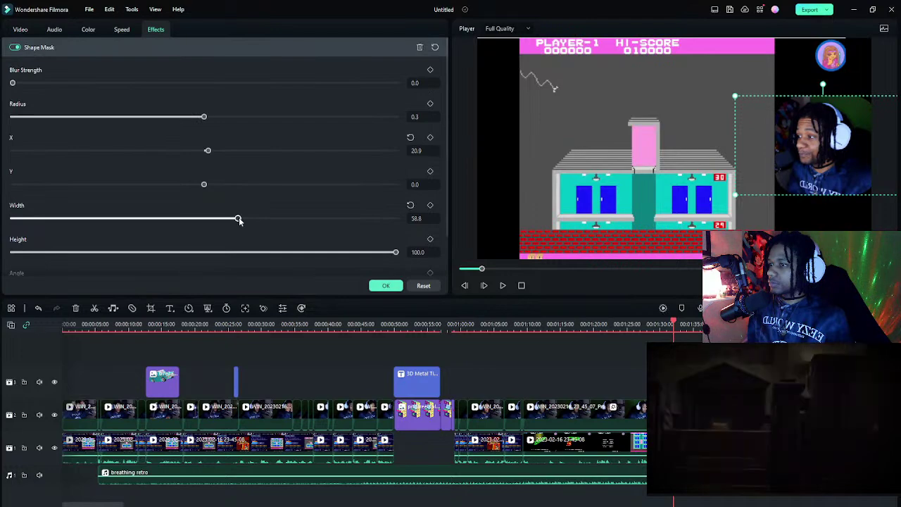
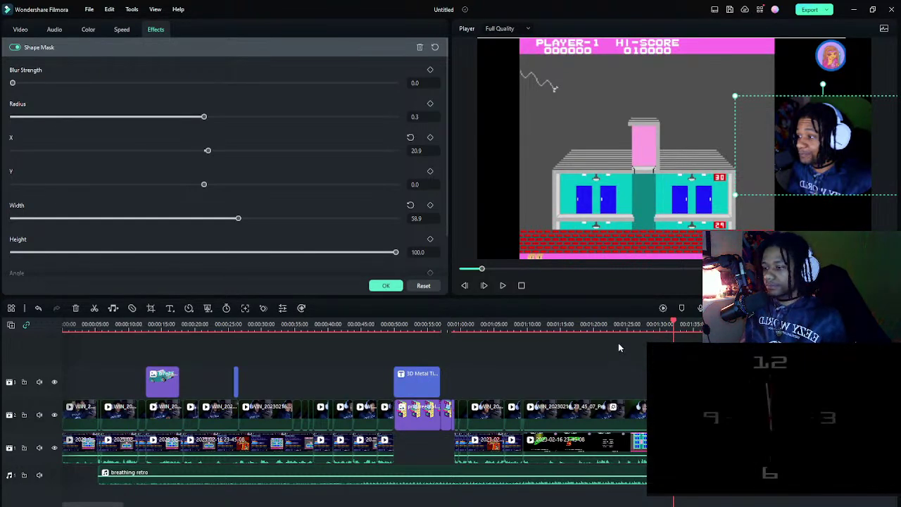
# - Replay from about 00:01:28 to check the masked webcam layout as the building gameplay starts
pyautogui.click(646, 324)
pyautogui.press('space')
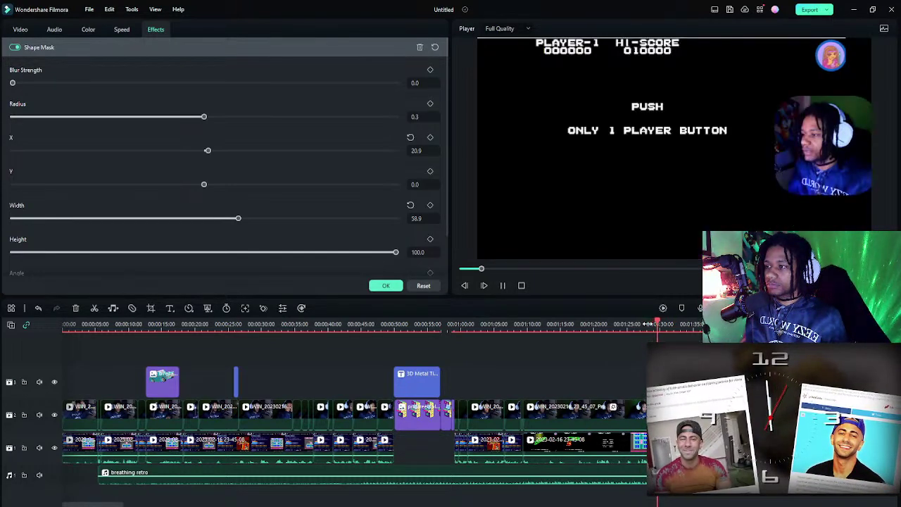
pyautogui.press('space')
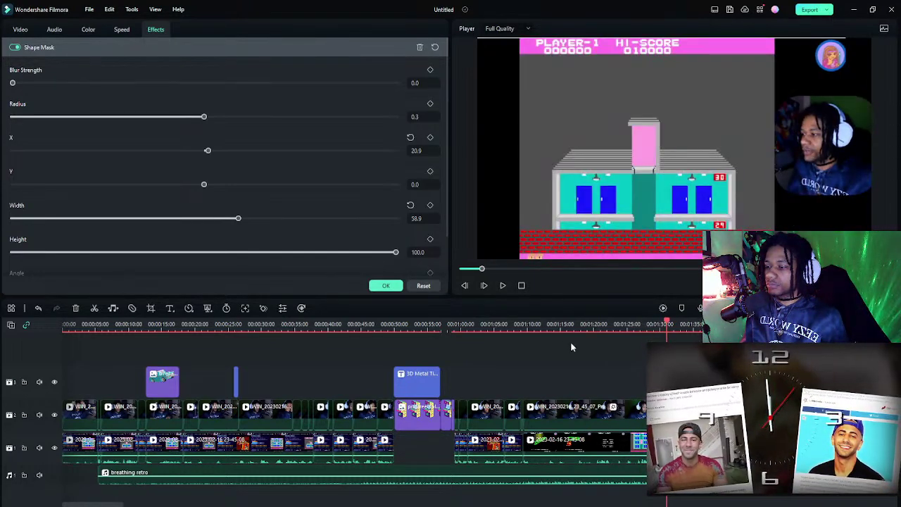
pyautogui.press('space')
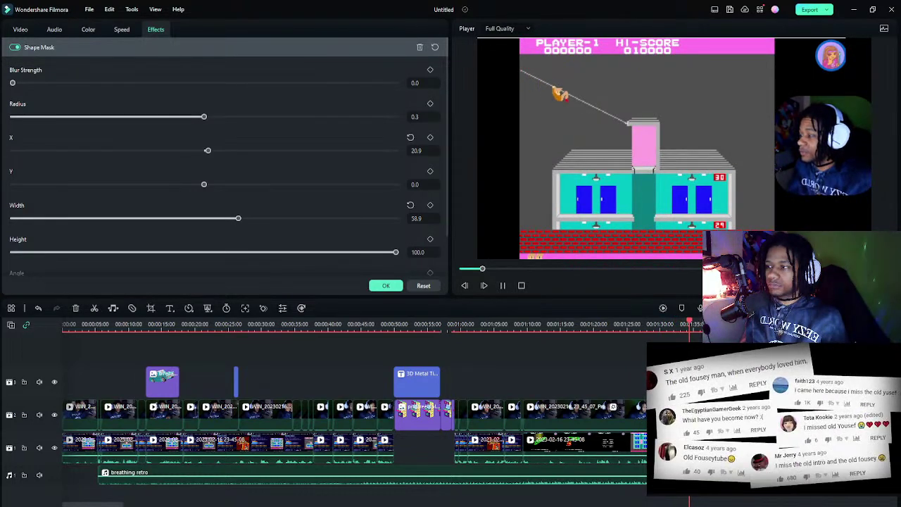
pyautogui.press('space')
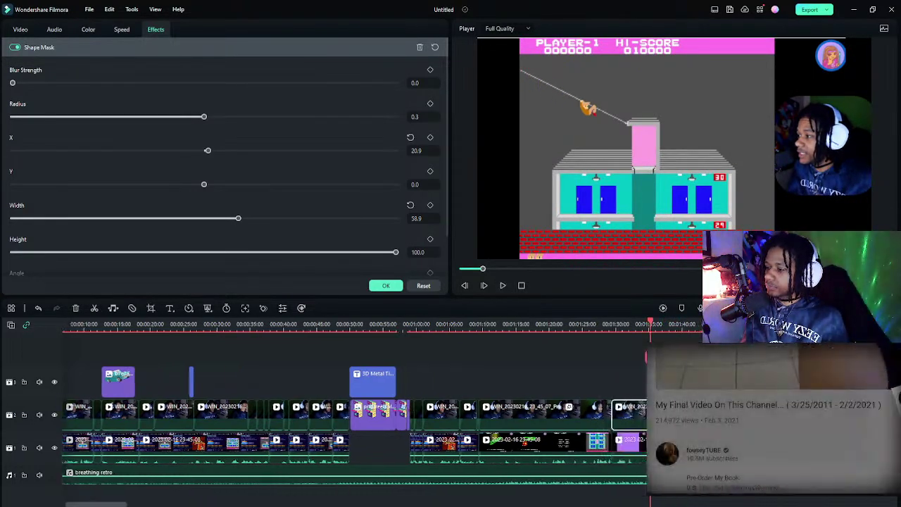
# - Split the breathing retro music at about 00:01:40, delete the rest of it, and replay across the new ending
pyautogui.hscroll(4, 415, 429)
pyautogui.click(581, 356)
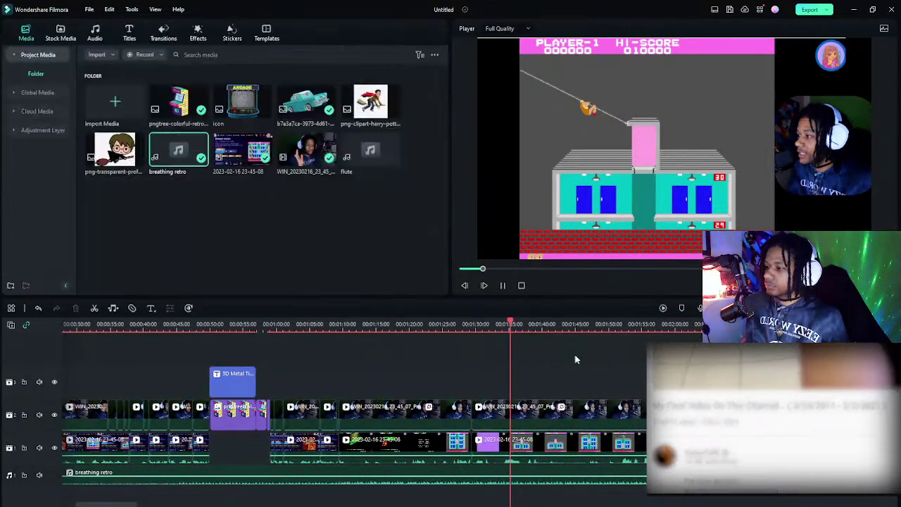
pyautogui.press('space')
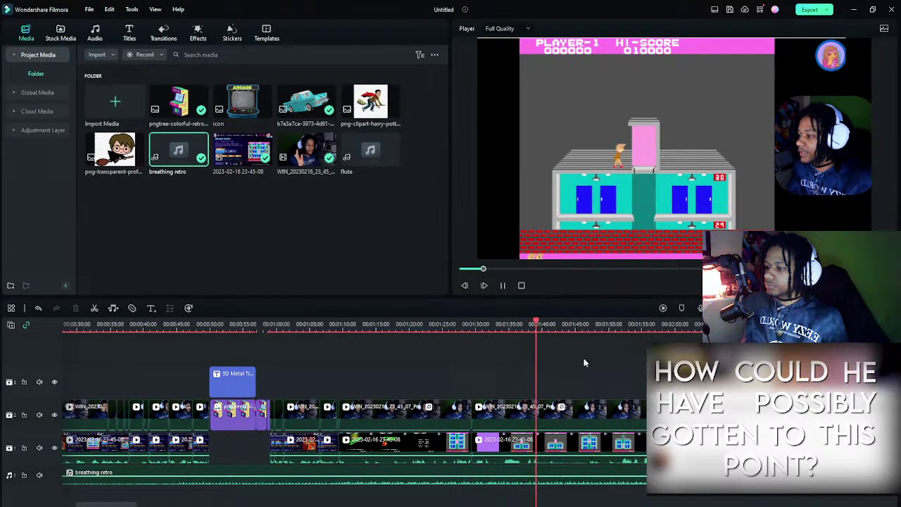
pyautogui.press('space')
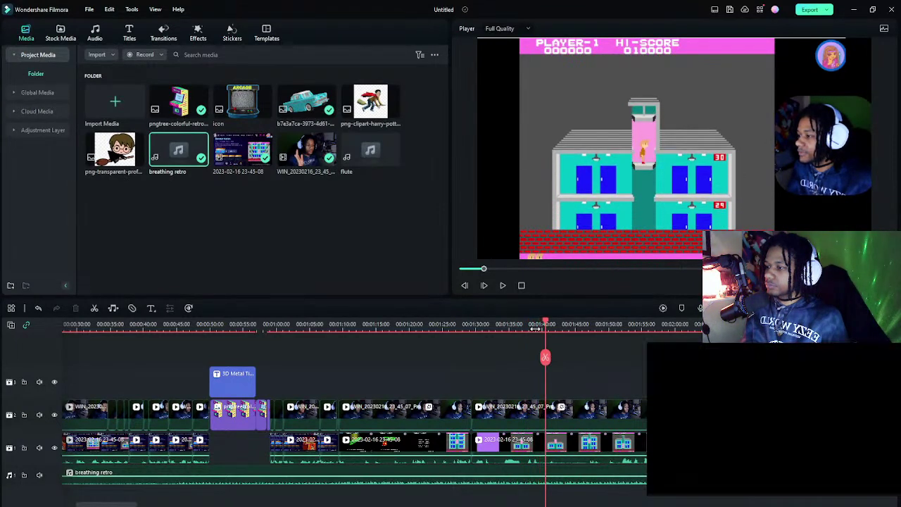
pyautogui.click(542, 325)
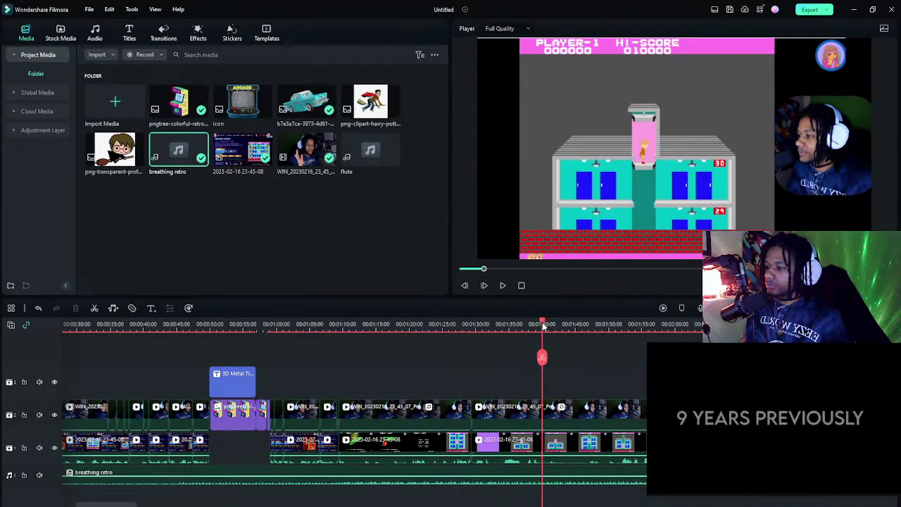
pyautogui.click(552, 471)
pyautogui.hotkey('ctrl', 'b')
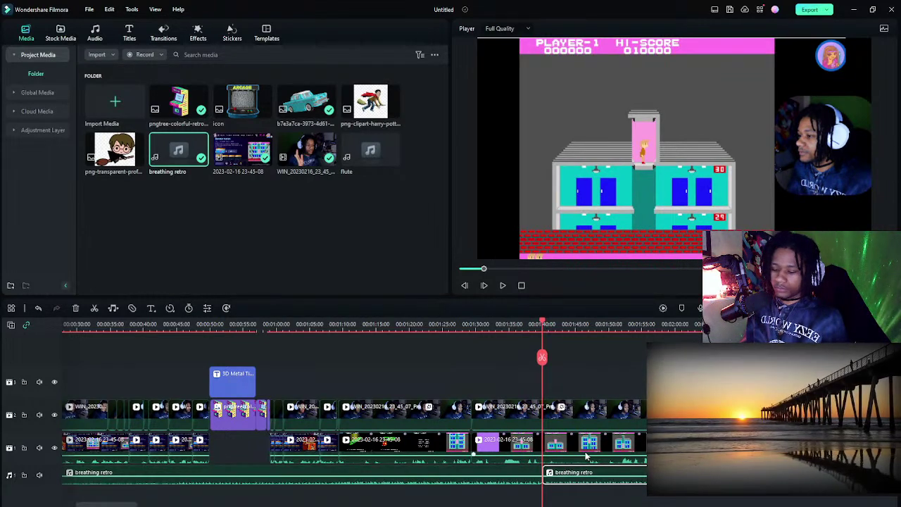
pyautogui.press('Delete')
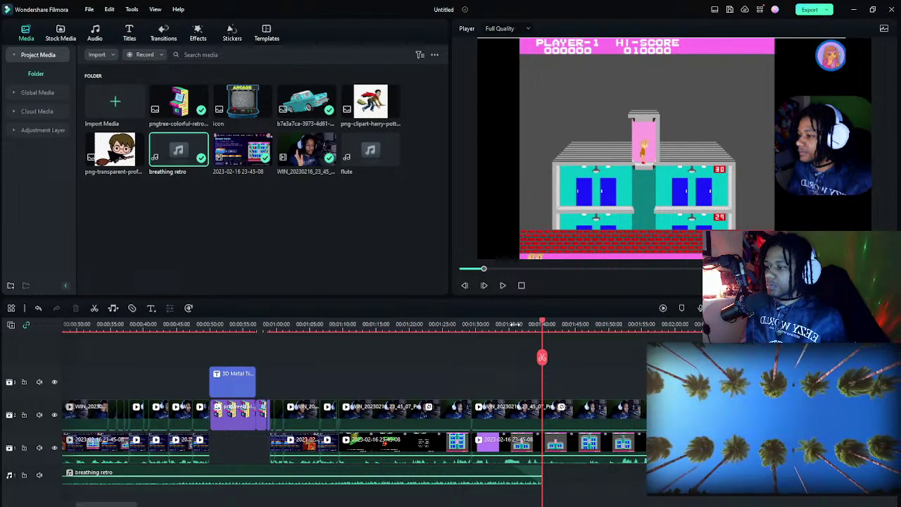
pyautogui.click(516, 323)
pyautogui.press('space')
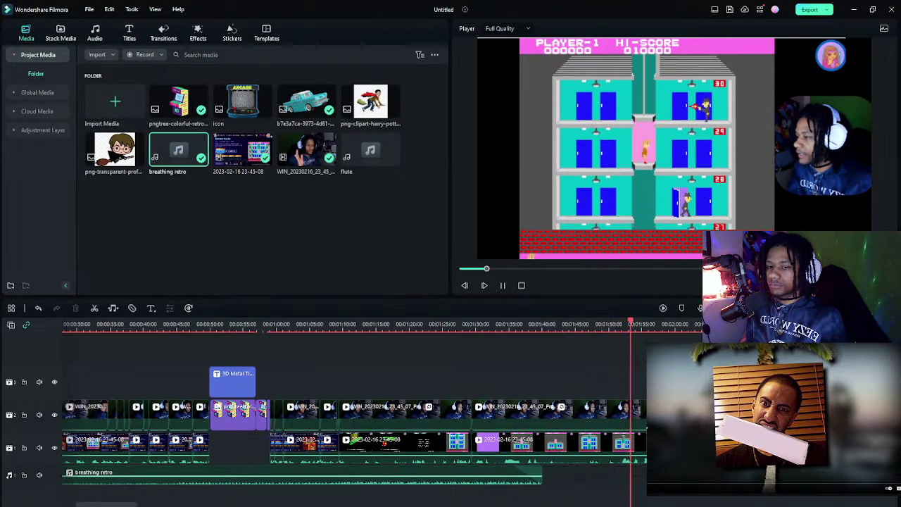
# - Try to split the gameplay and webcam clips at the enemy encounter around 00:01:46
pyautogui.click(553, 326)
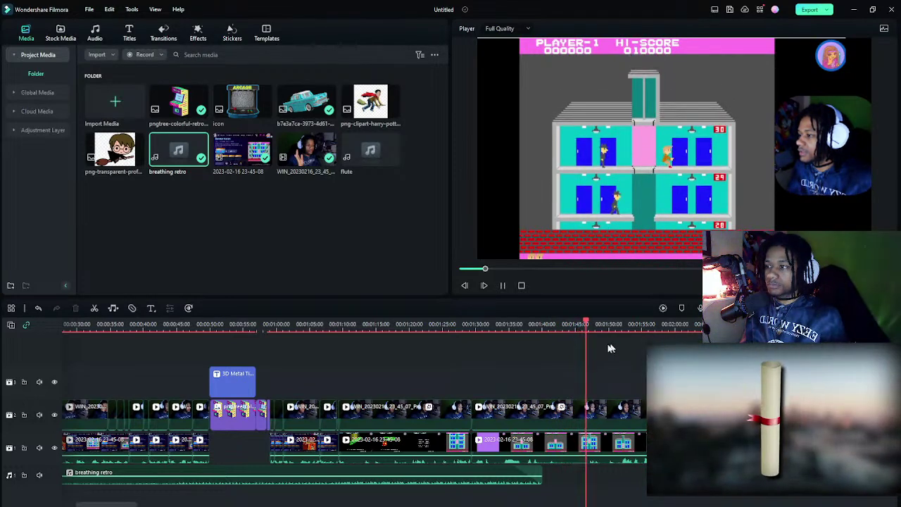
pyautogui.click(579, 328)
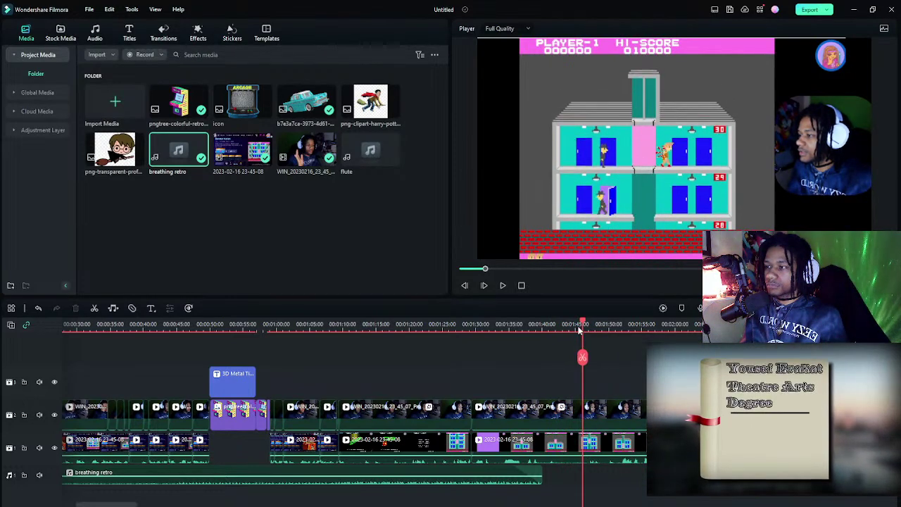
pyautogui.click(597, 445)
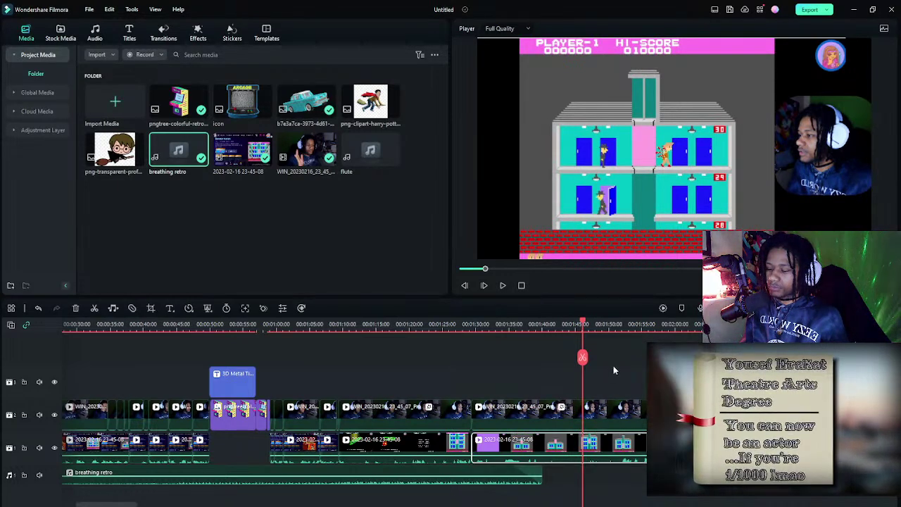
pyautogui.hotkey('ctrl', 'b')
pyautogui.press('space')
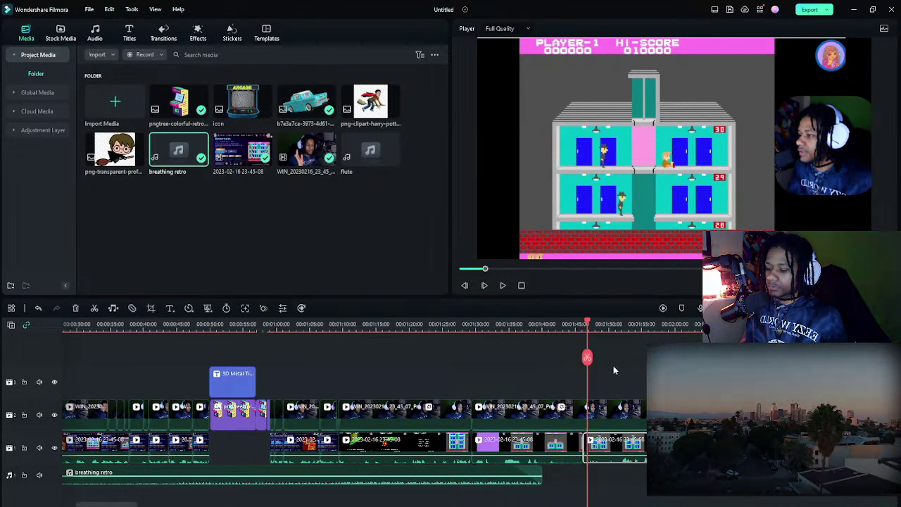
pyautogui.click(613, 365)
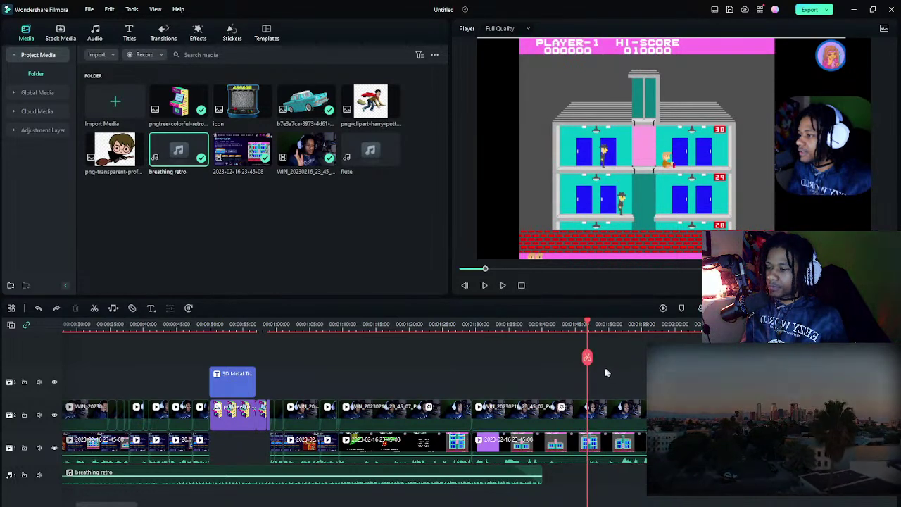
pyautogui.click(618, 406)
pyautogui.press('space')
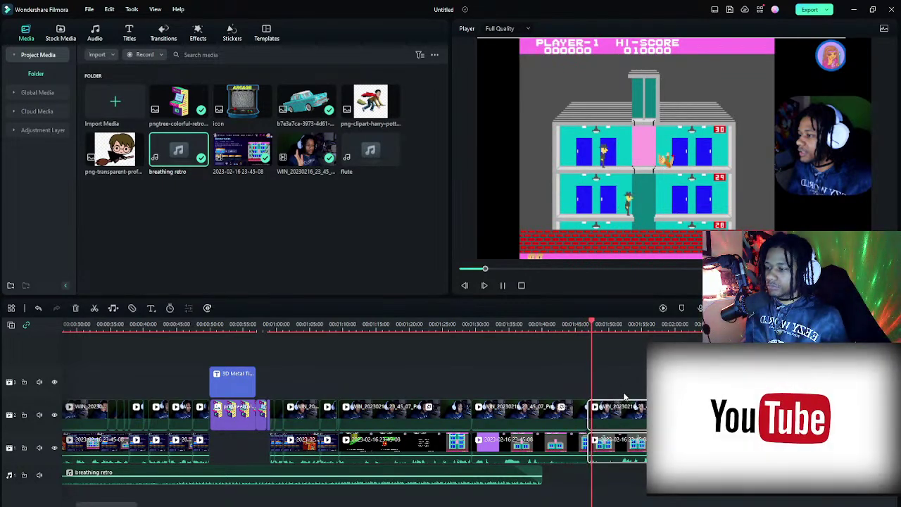
pyautogui.press('space')
pyautogui.click(593, 372)
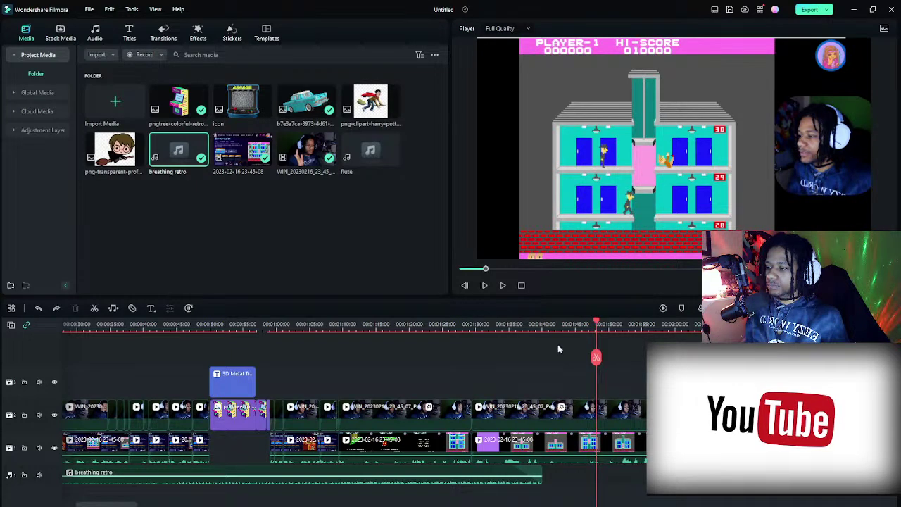
# - Split the webcam and gameplay clips at about 00:01:45 and 00:01:48 to isolate the shooting moment
pyautogui.click(571, 325)
pyautogui.press('space')
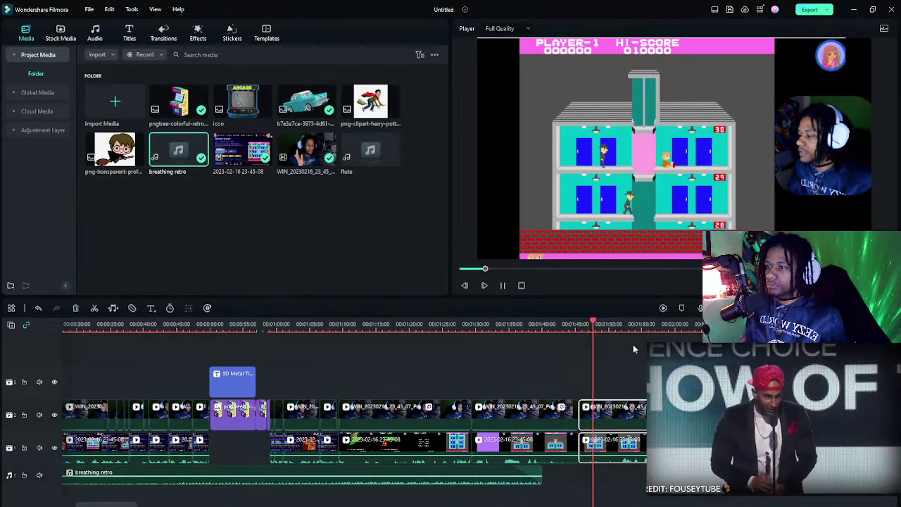
pyautogui.press('space')
pyautogui.hotkey('ctrl', 'b')
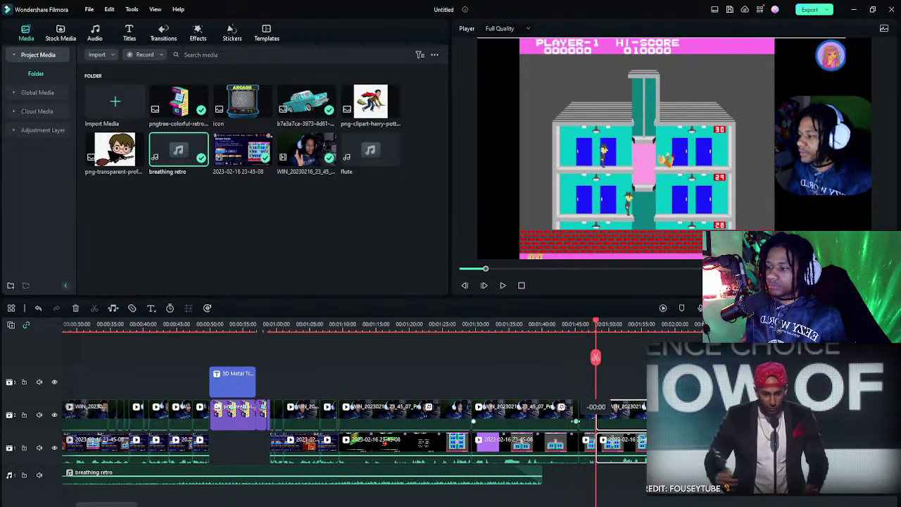
# - Hide the webcam in the isolated shooting segment by setting its opacity to 0%
pyautogui.doubleClick(590, 417)
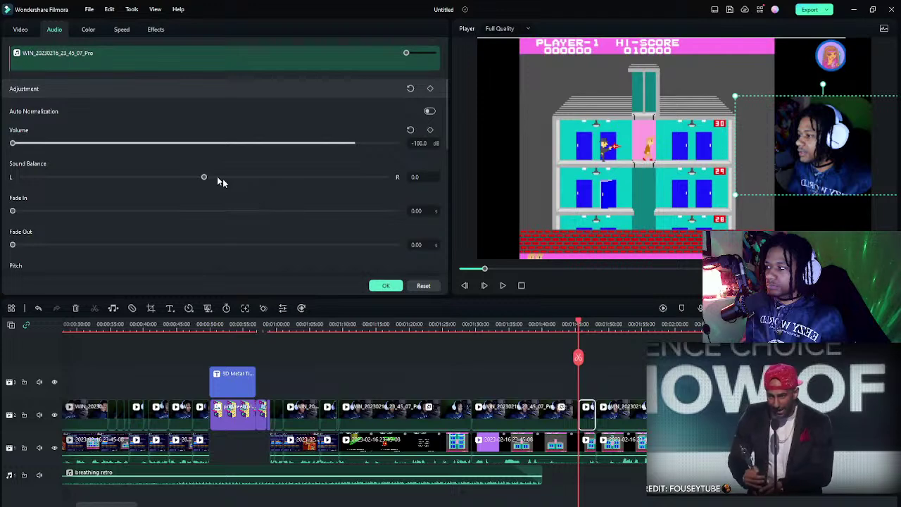
pyautogui.click(25, 30)
pyautogui.scroll(-5, 183, 198)
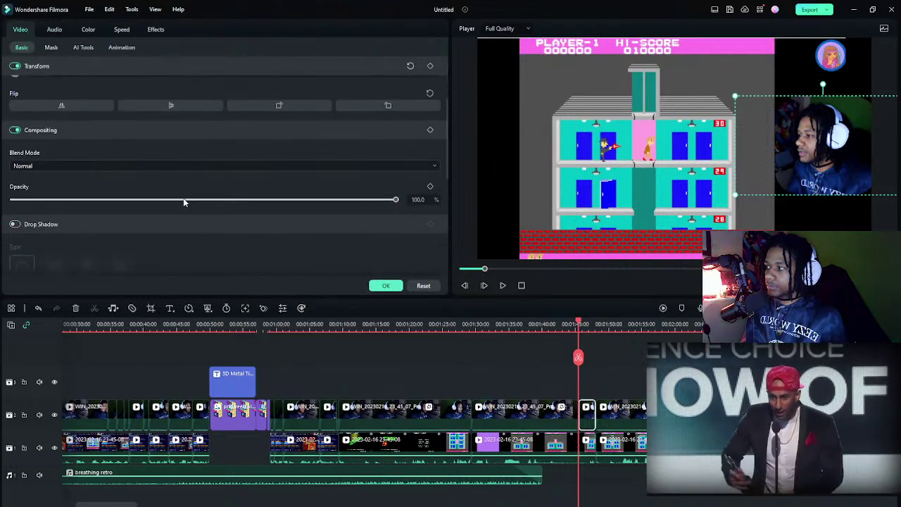
pyautogui.click(141, 201)
pyautogui.moveTo(141, 201); pyautogui.dragTo(10, 200)
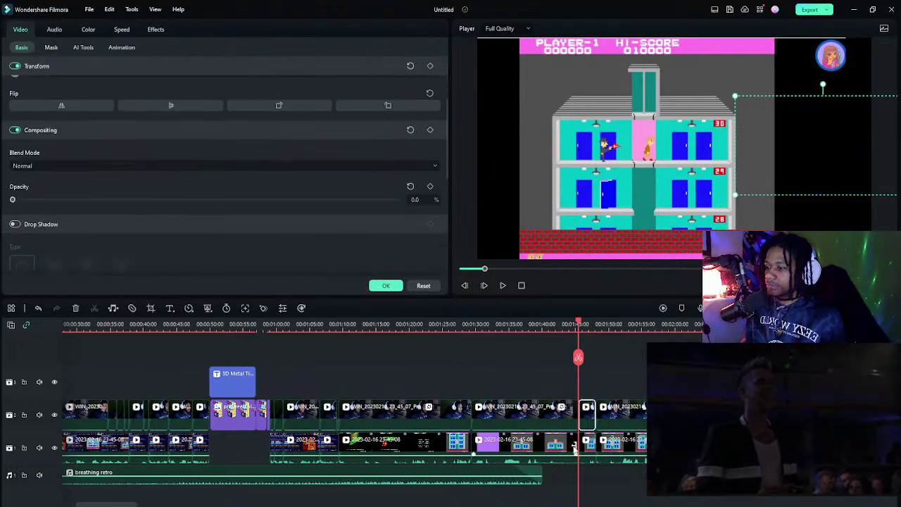
# - Zoom the gameplay in the isolated shooting segment to a scale of 231.6% and set its position to 0, 0
pyautogui.hotkey('ctrl', 'z')
pyautogui.scroll(3, 192, 128)
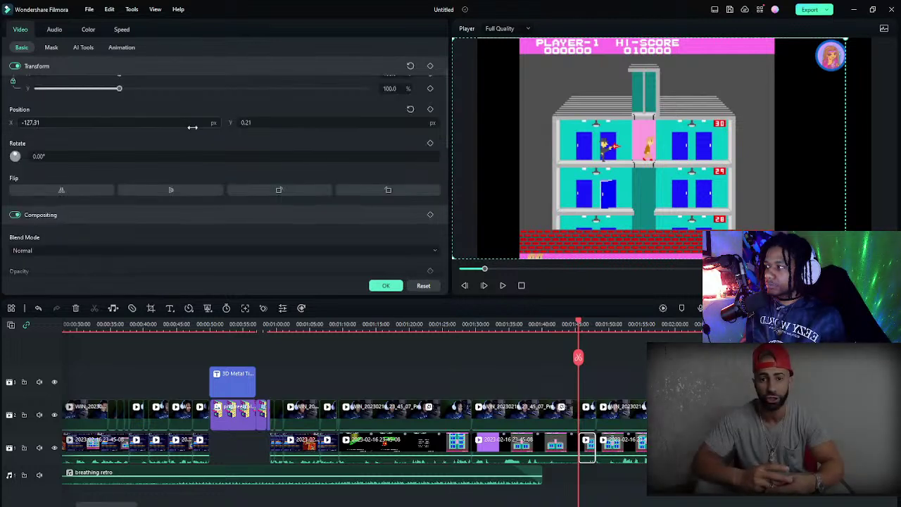
pyautogui.scroll(1, 192, 127)
pyautogui.moveTo(171, 109); pyautogui.dragTo(229, 104)
pyautogui.moveTo(567, 157); pyautogui.dragTo(621, 167)
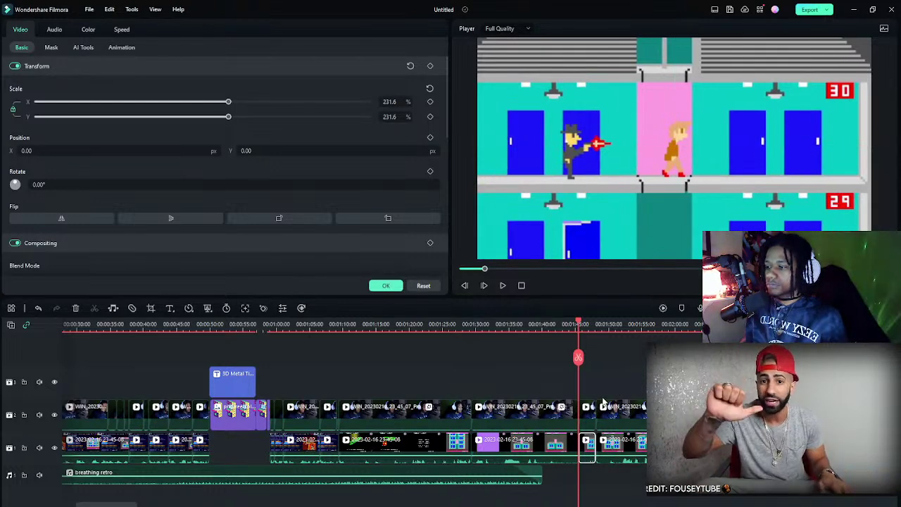
# - Replay past the zoomed moment and split the webcam clip at about 00:01:50 and 00:01:52 to isolate the reaction
pyautogui.press('space')
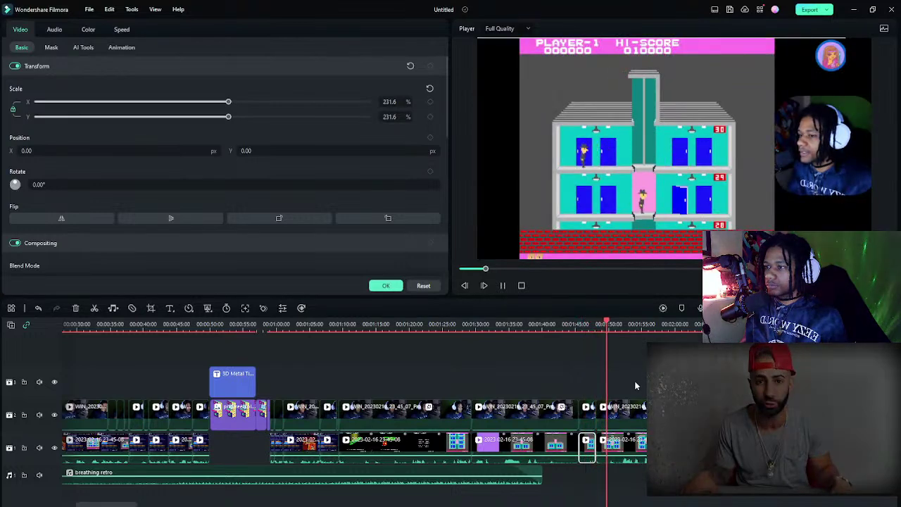
pyautogui.press('space')
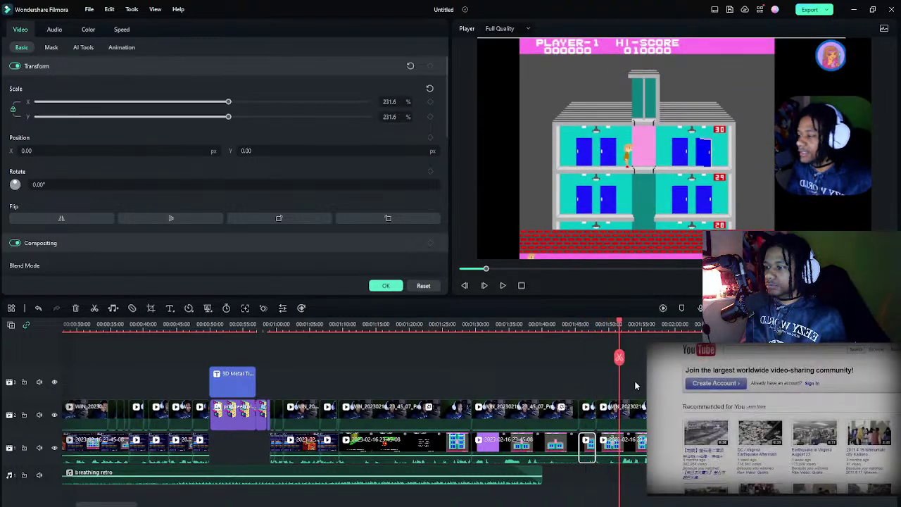
pyautogui.click(603, 326)
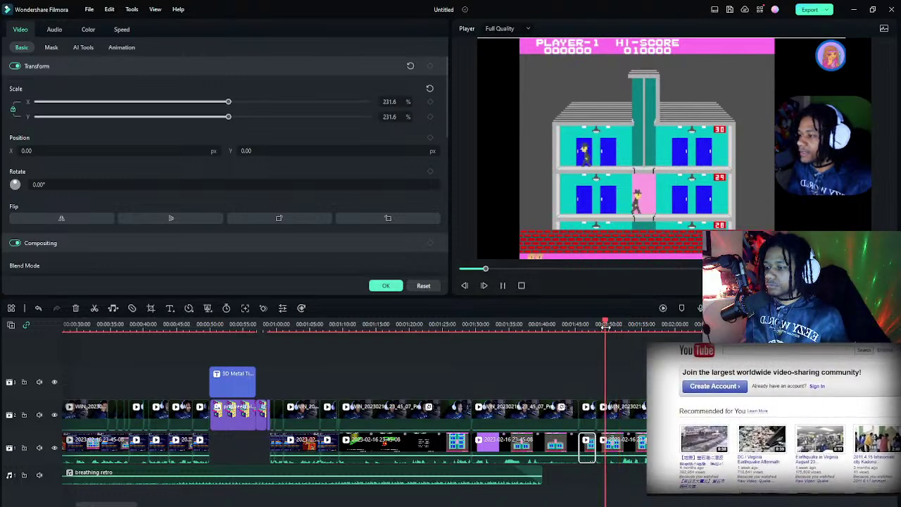
pyautogui.click(623, 407)
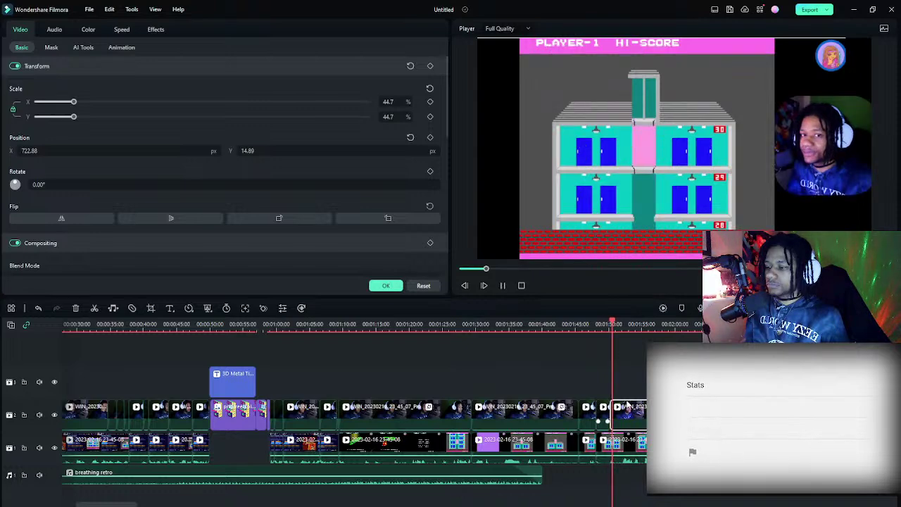
pyautogui.press('space')
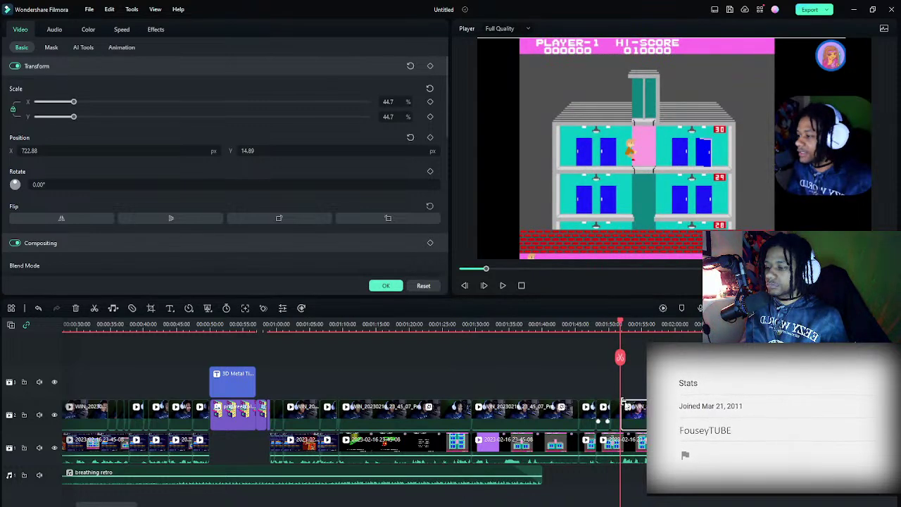
# - Enlarge the webcam in the isolated reaction segment to 70.7% and position it at X 257.22, Y 0.21 px
pyautogui.press('Up')
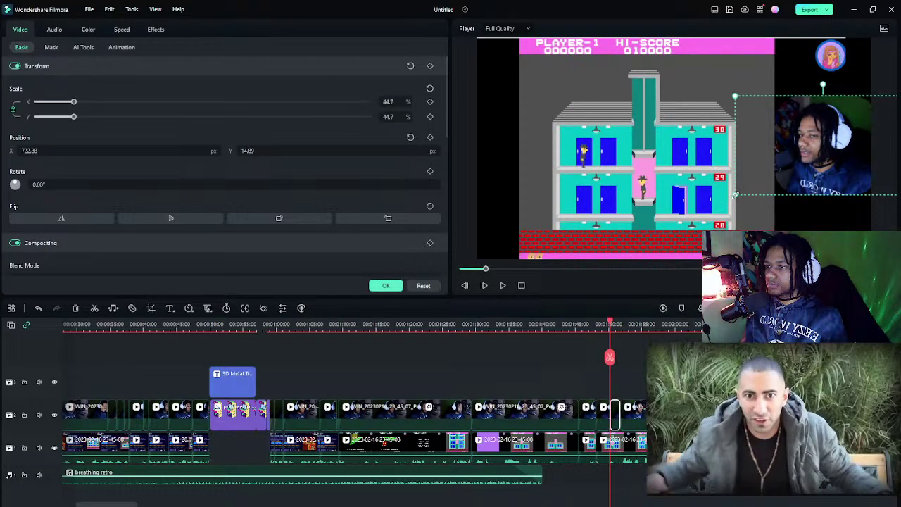
pyautogui.moveTo(736, 196); pyautogui.dragTo(608, 61)
pyautogui.moveTo(621, 67); pyautogui.dragTo(624, 78)
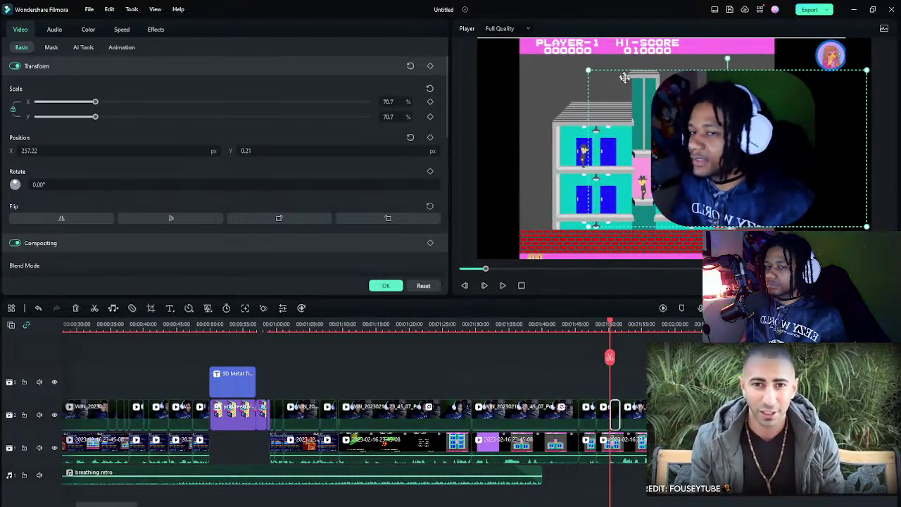
# - Play on from the webcam reaction and split the webcam and gameplay clips at the game-over screen, about 00:02:13
pyautogui.click(635, 368)
pyautogui.press('space')
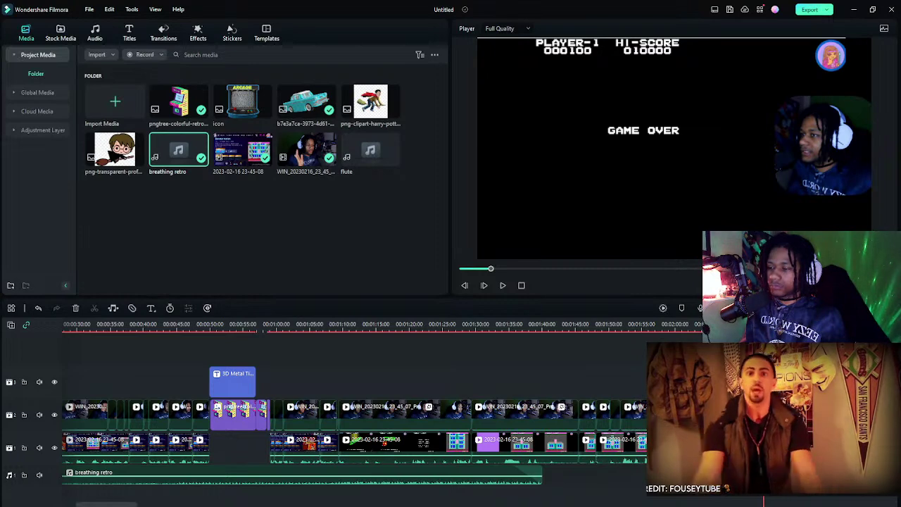
pyautogui.moveTo(140, 504); pyautogui.dragTo(150, 503)
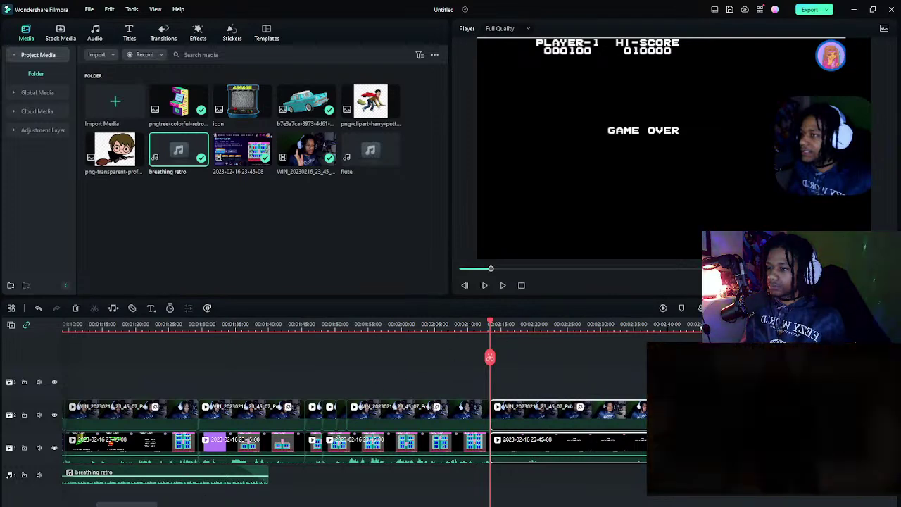
# - Remove the game-over section between about 00:02:13 and 00:02:48 from both the webcam and gameplay tracks
pyautogui.press('space')
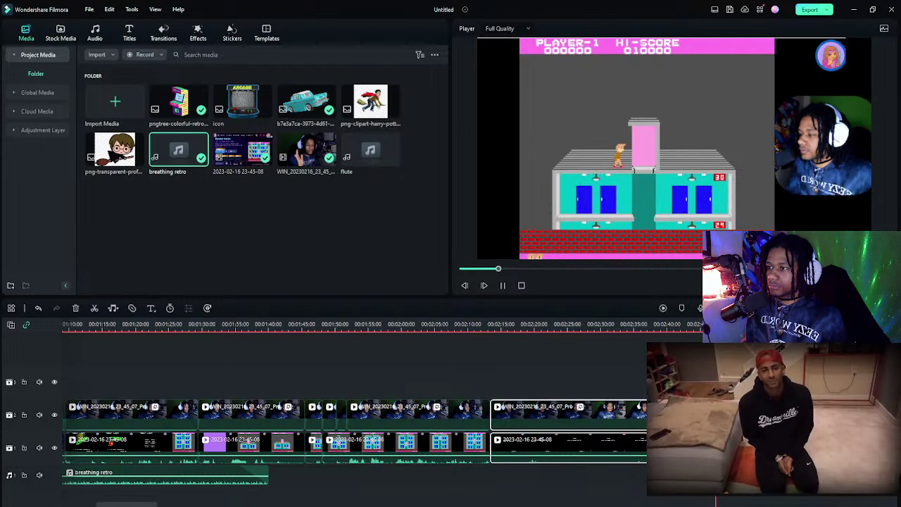
pyautogui.press('space')
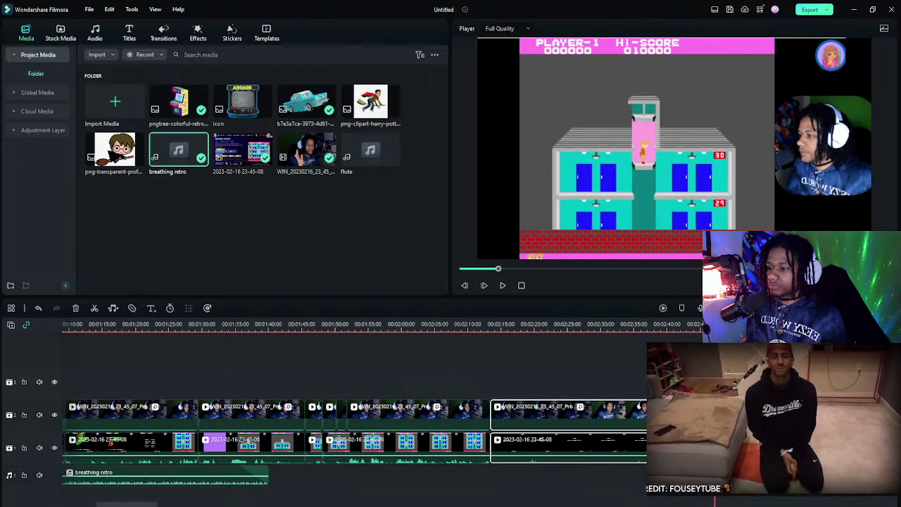
pyautogui.press('Escape')
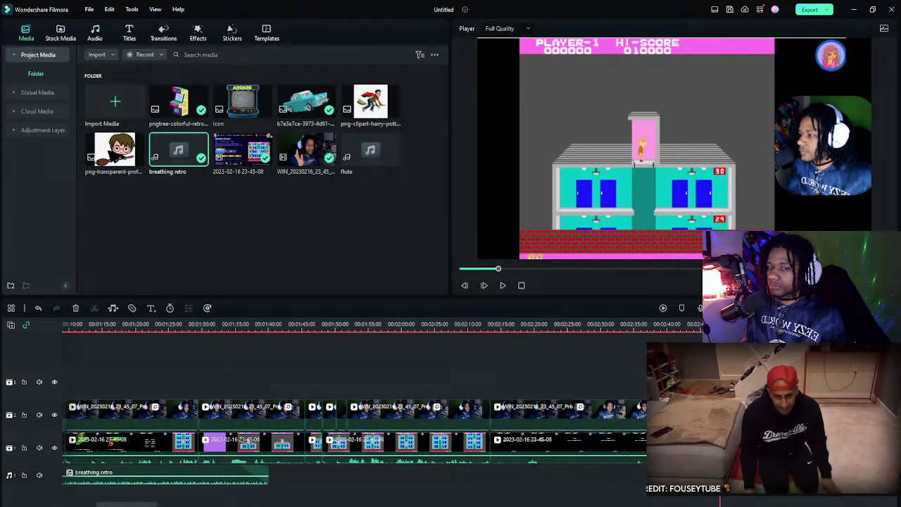
pyautogui.click(494, 415)
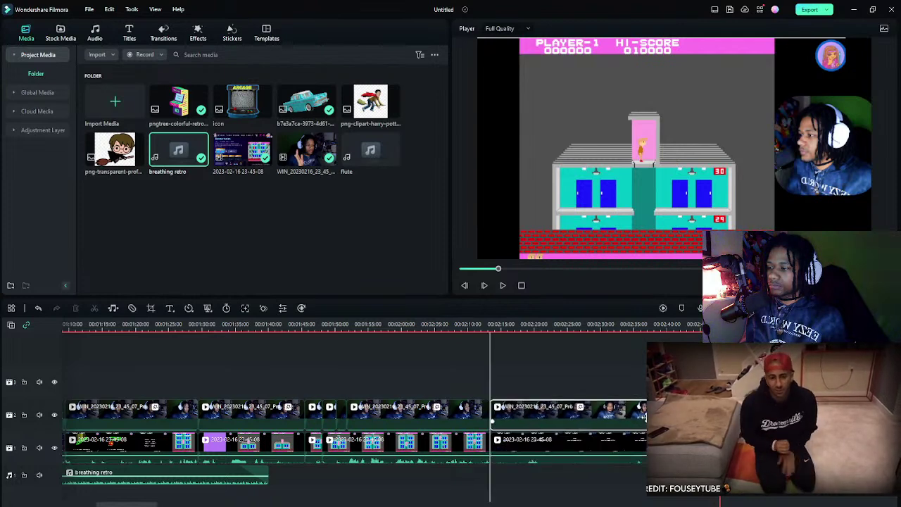
pyautogui.keyDown('ctrl'); pyautogui.click(639, 447); pyautogui.keyUp('ctrl')
pyautogui.press('Up')
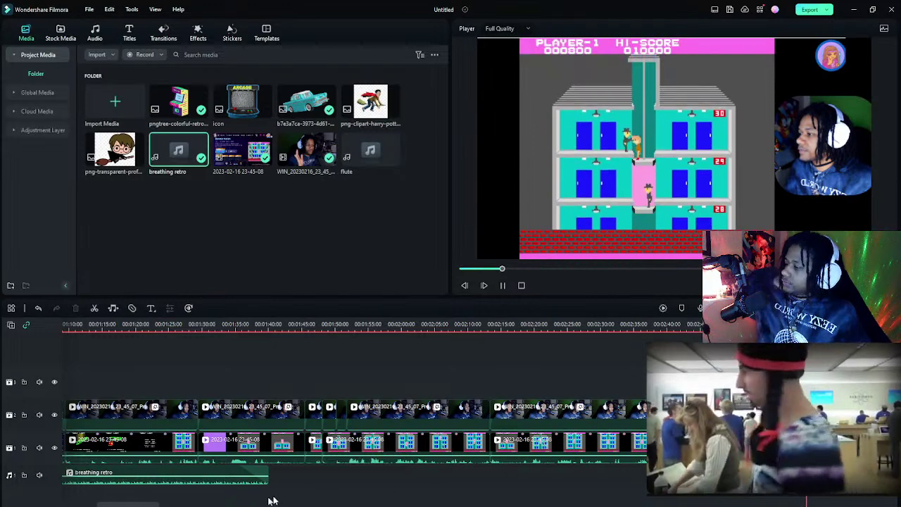
# - Play through the gameplay, go back to the start of the next shootout, and split both clips at about 00:03:25
pyautogui.moveTo(150, 505); pyautogui.dragTo(198, 505)
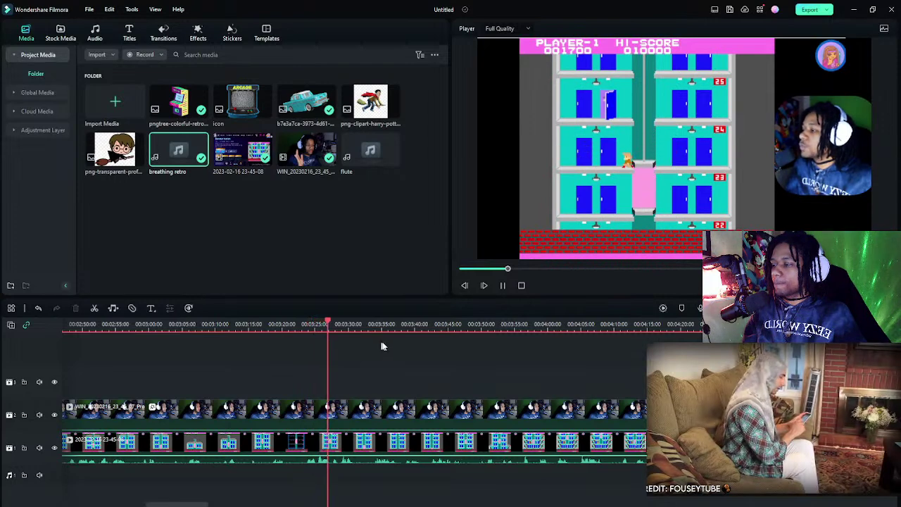
pyautogui.press('space')
pyautogui.click(317, 326)
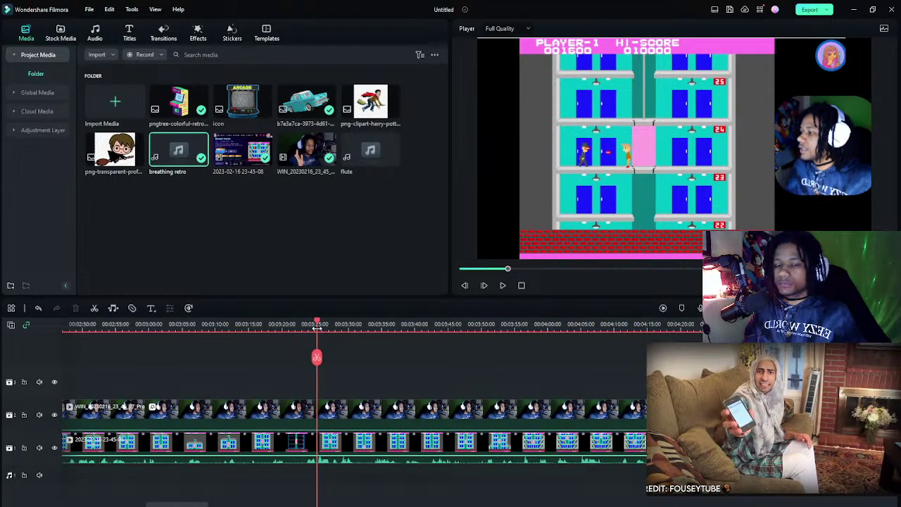
pyautogui.click(305, 324)
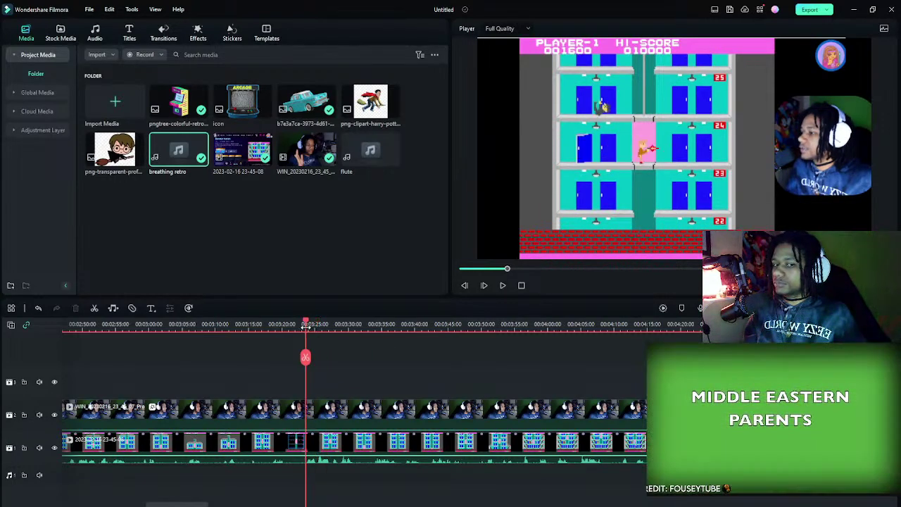
pyautogui.press('space')
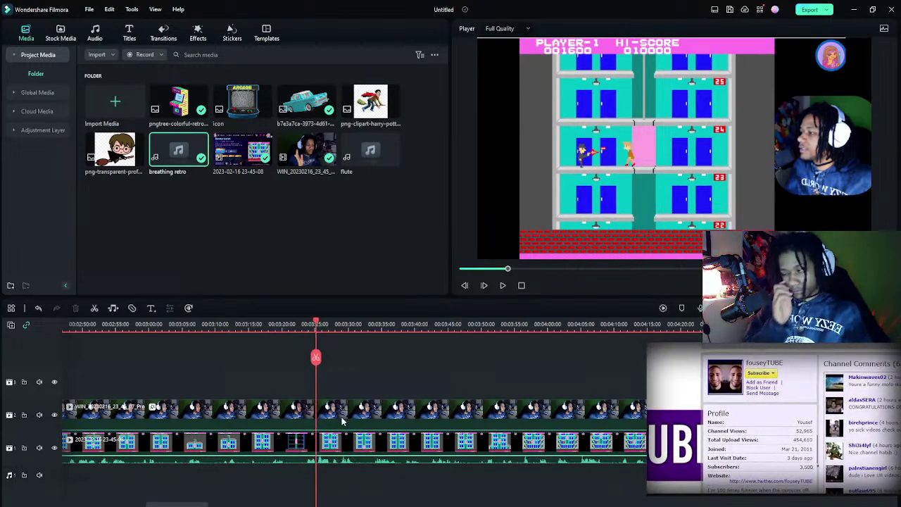
pyautogui.hotkey('ctrl', 'b')
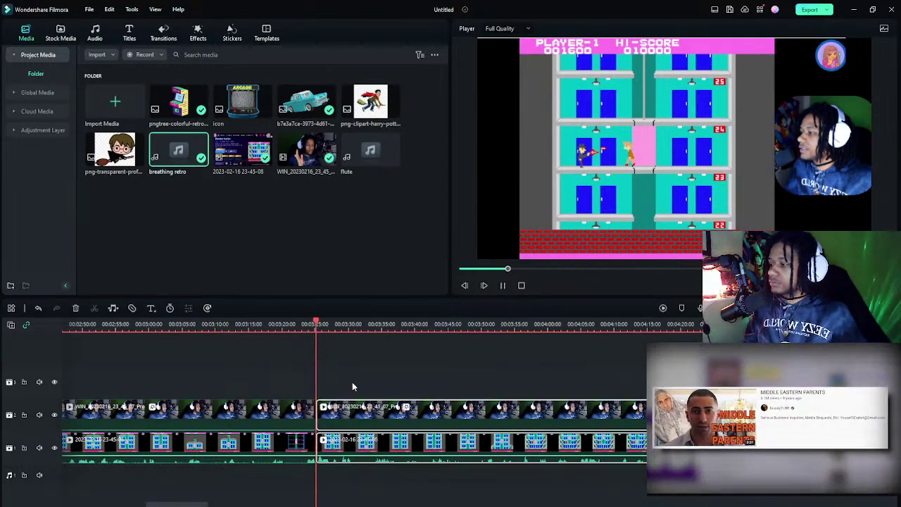
# - Split both clips at about 00:03:27 and again at about 00:03:26 to isolate the short shootout moment
pyautogui.press('space')
pyautogui.press('space')
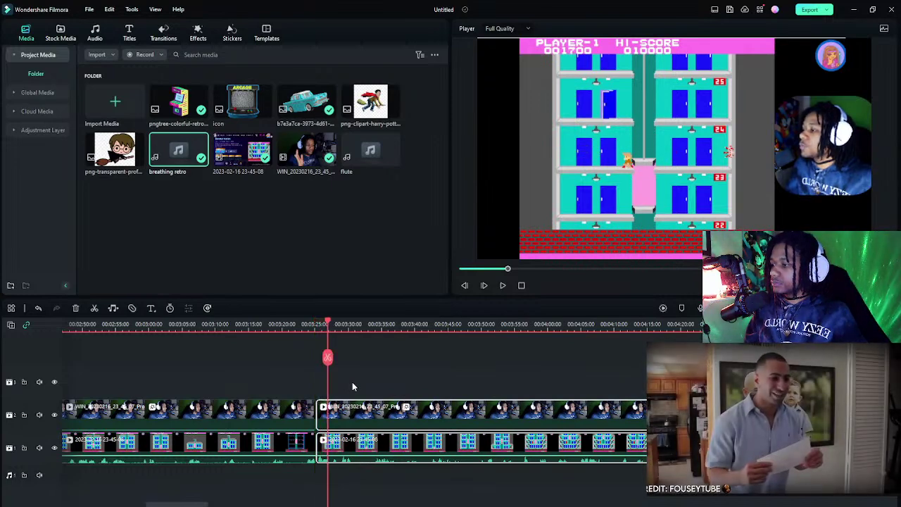
pyautogui.hotkey('ctrl', 'b')
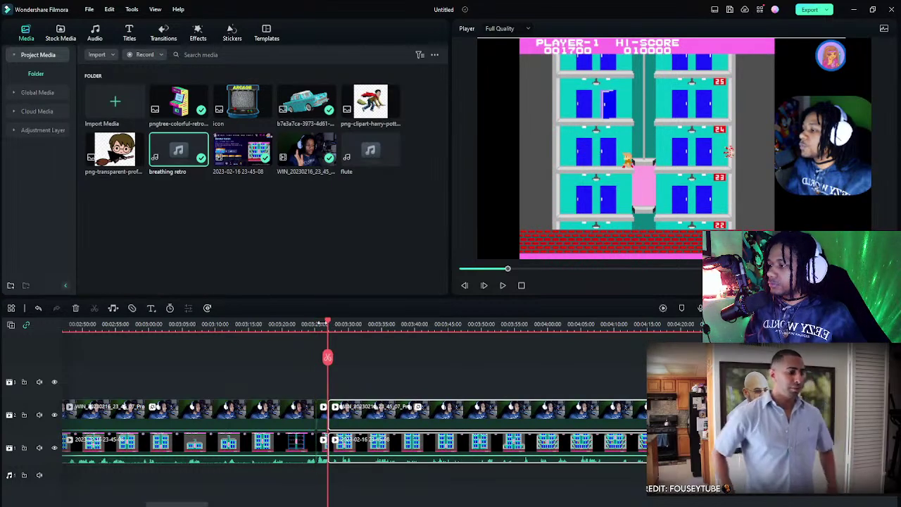
pyautogui.moveTo(329, 322); pyautogui.dragTo(322, 324)
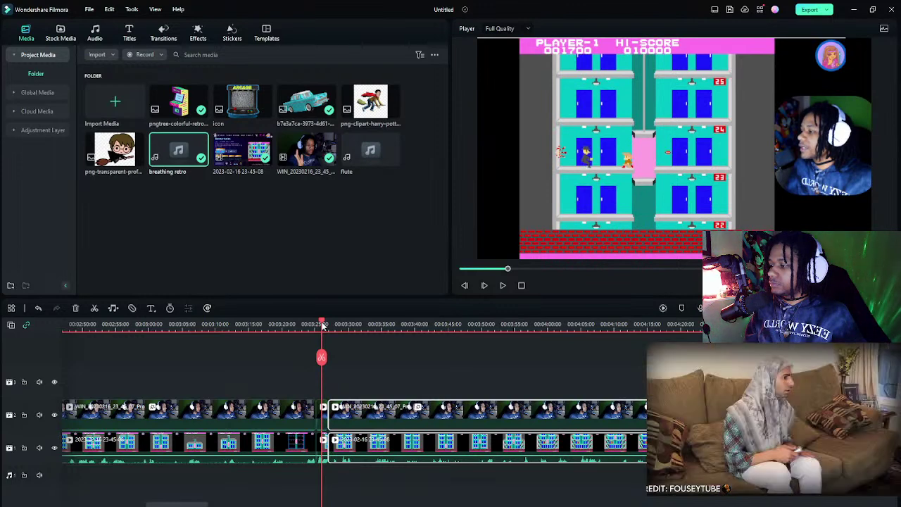
pyautogui.click(328, 380)
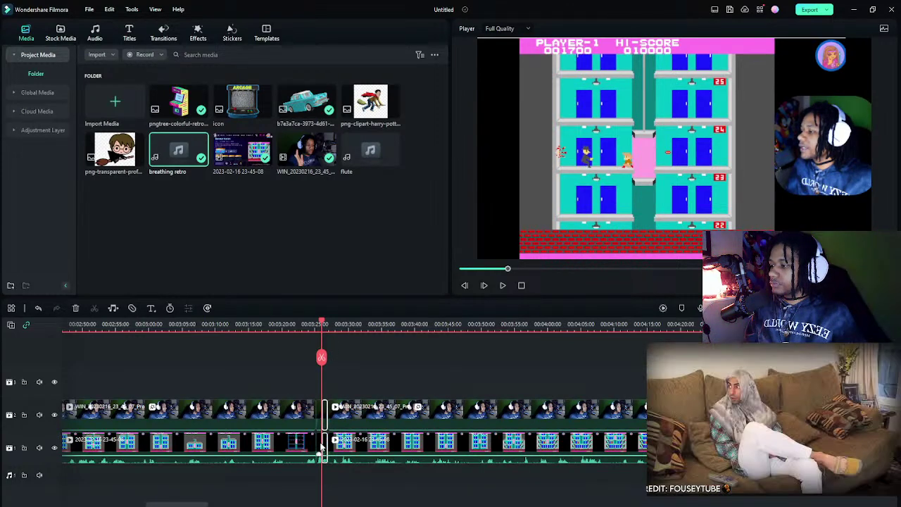
# - Hide the webcam in the short segment at 00:03:25 by setting its opacity to 0%
pyautogui.doubleClick(318, 420)
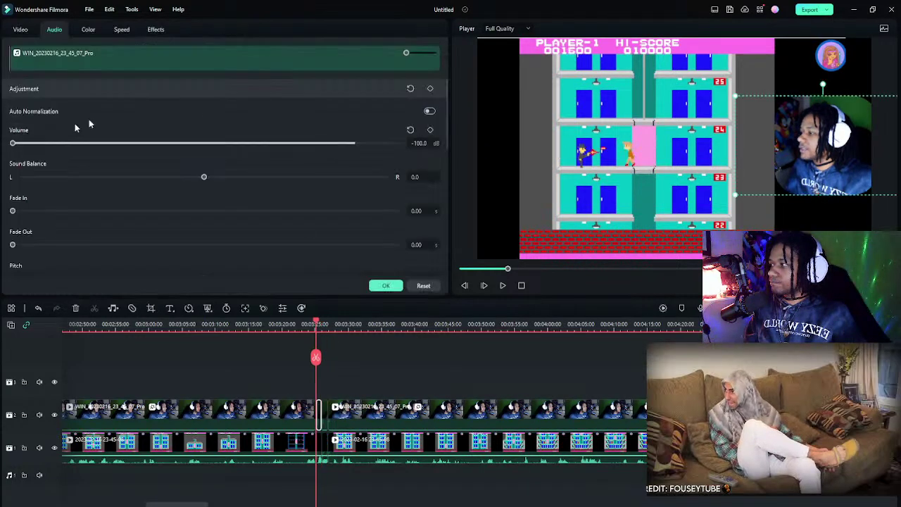
pyautogui.scroll(-2, 41, 220)
pyautogui.click(26, 32)
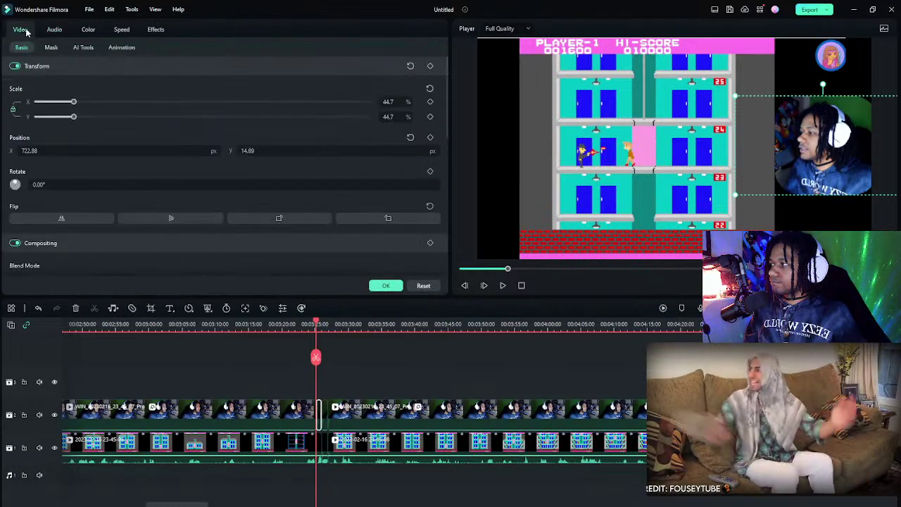
pyautogui.scroll(-4, 70, 175)
pyautogui.moveTo(395, 199); pyautogui.dragTo(12, 200)
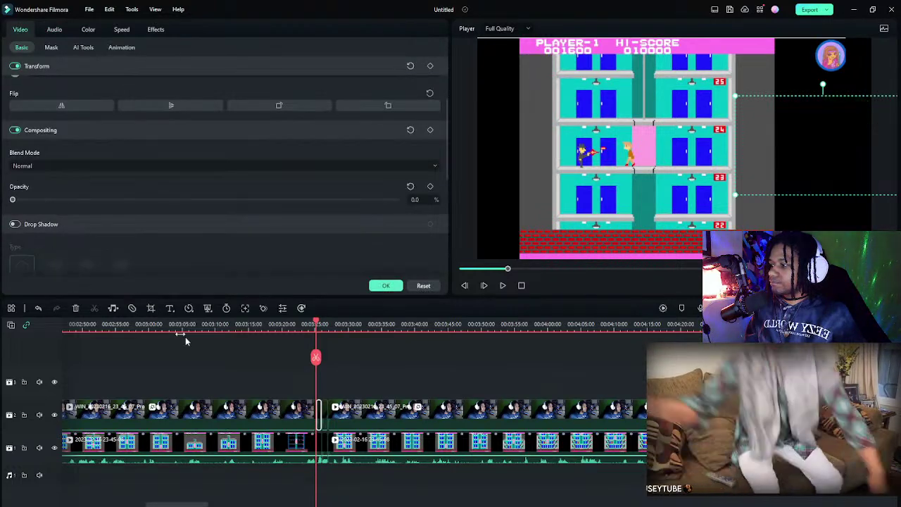
# - Zoom the gameplay in the same short segment to a scale of 195.2% and position it at X 138.78, Y 0 px
pyautogui.click(320, 442)
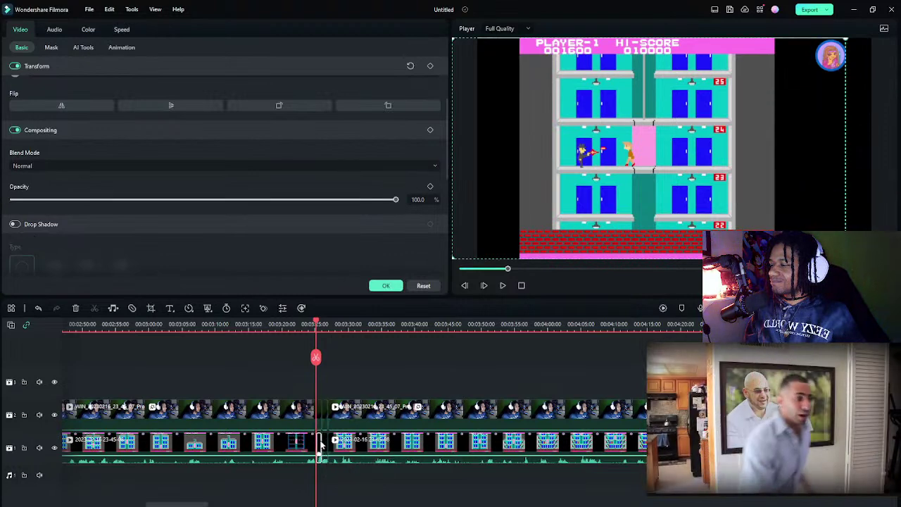
pyautogui.scroll(3, 70, 74)
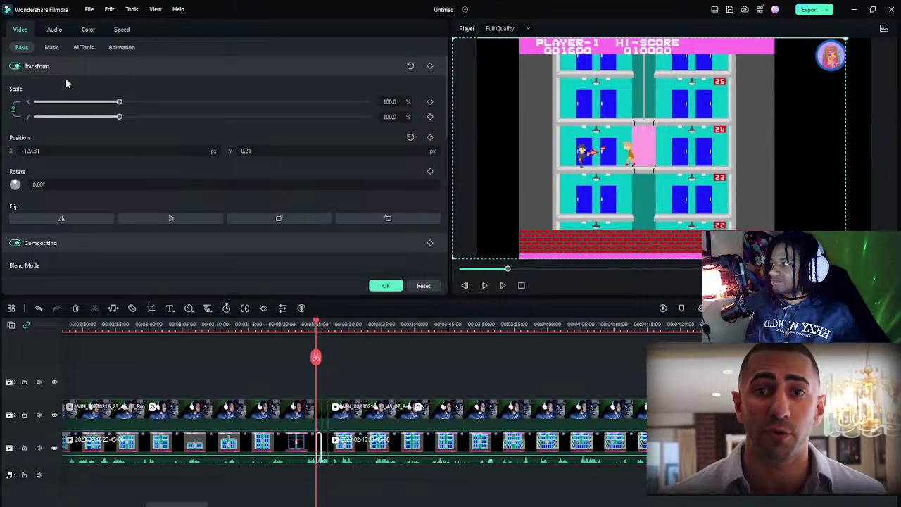
pyautogui.moveTo(118, 101); pyautogui.dragTo(198, 102)
pyautogui.moveTo(471, 122); pyautogui.dragTo(563, 127)
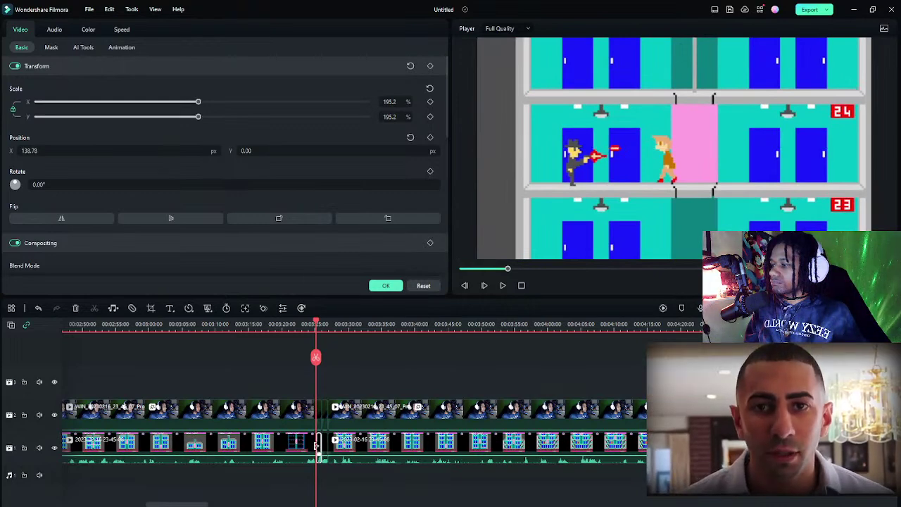
# - Slow the zoomed gameplay segment down to a uniform speed of 0.41
pyautogui.click(226, 308)
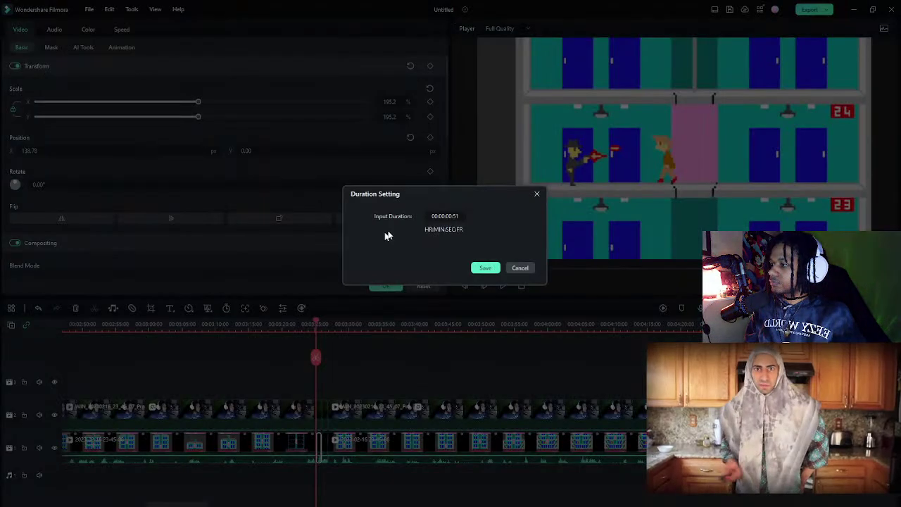
pyautogui.click(538, 195)
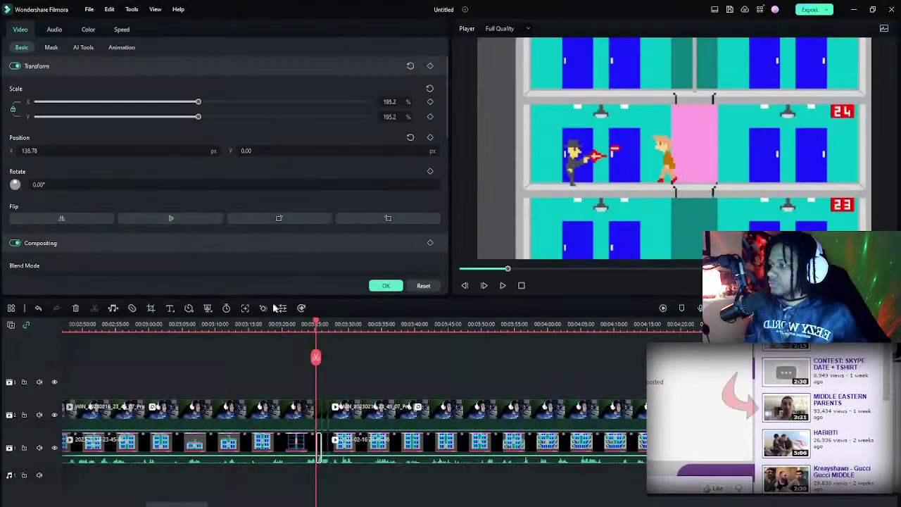
pyautogui.click(189, 308)
pyautogui.click(239, 323)
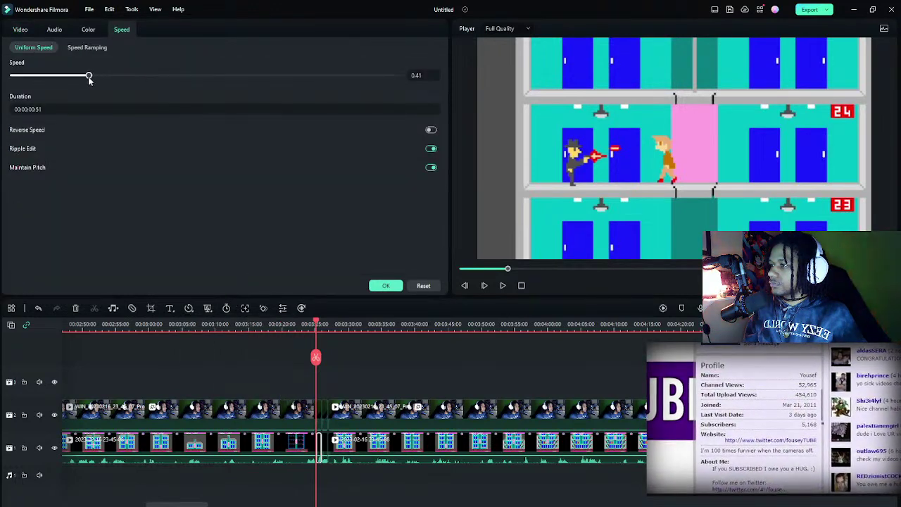
pyautogui.moveTo(89, 80); pyautogui.dragTo(89, 76)
# - Preview the slowed zoom segment and watch the gameplay that follows up to the red-door shootout at about 00:04:06
pyautogui.click(308, 326)
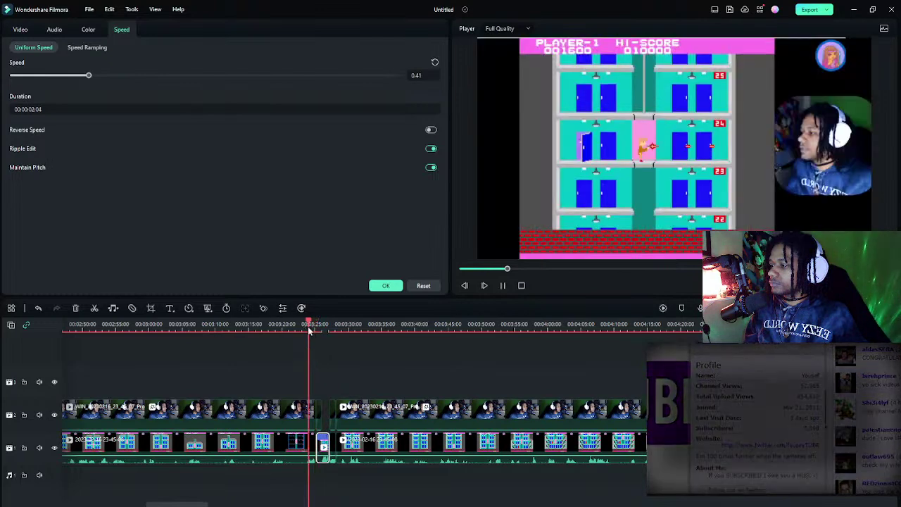
pyautogui.press('space')
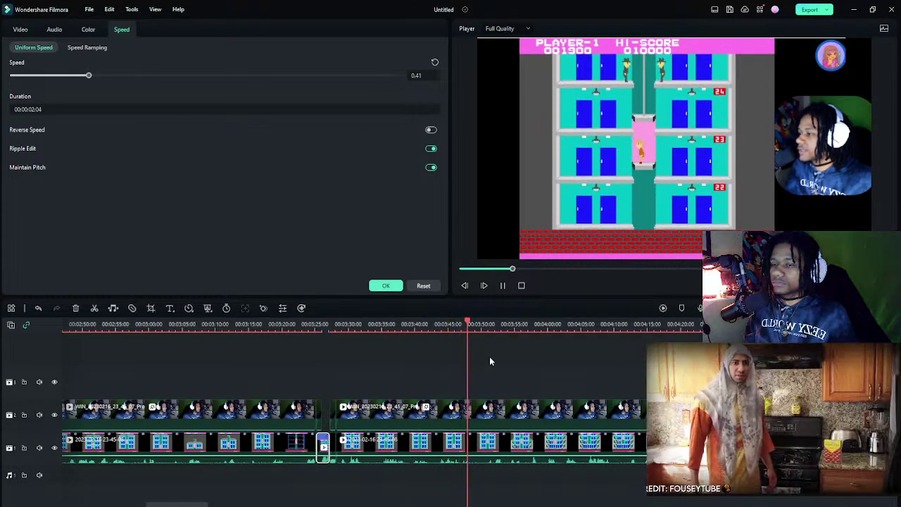
pyautogui.click(490, 360)
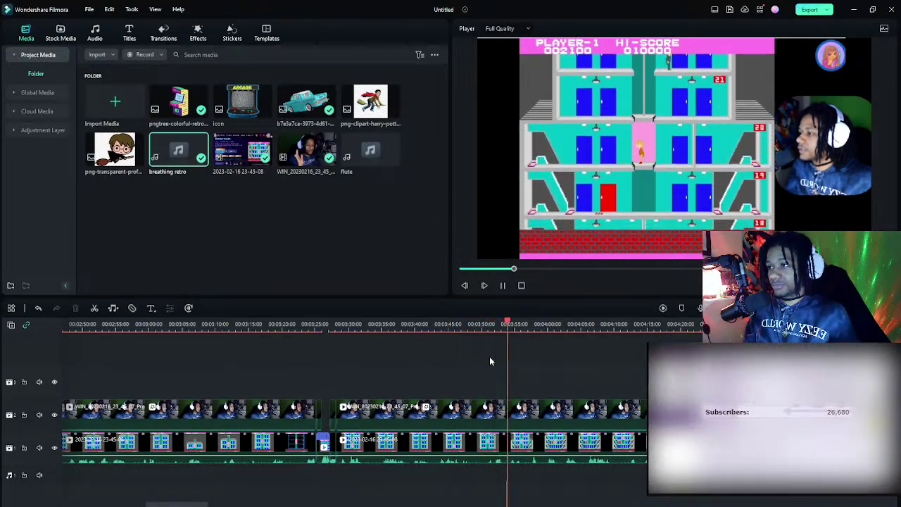
pyautogui.click(556, 324)
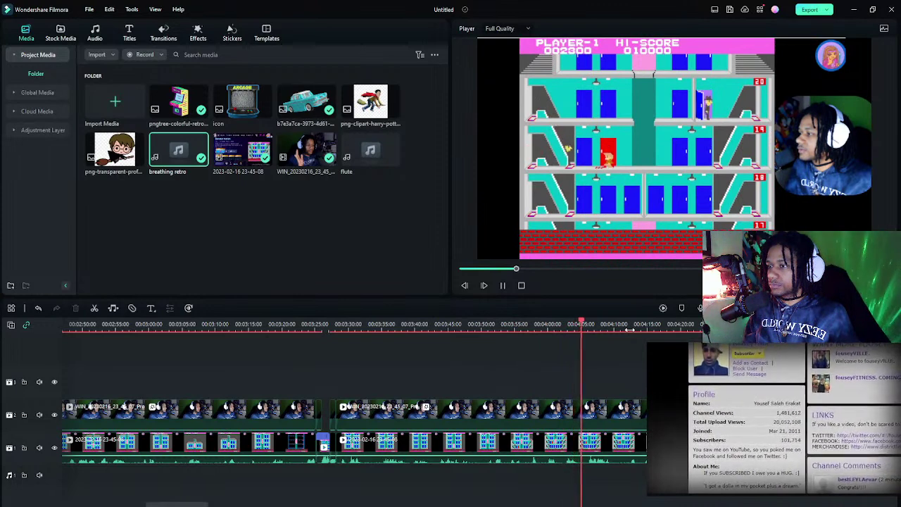
pyautogui.press('space')
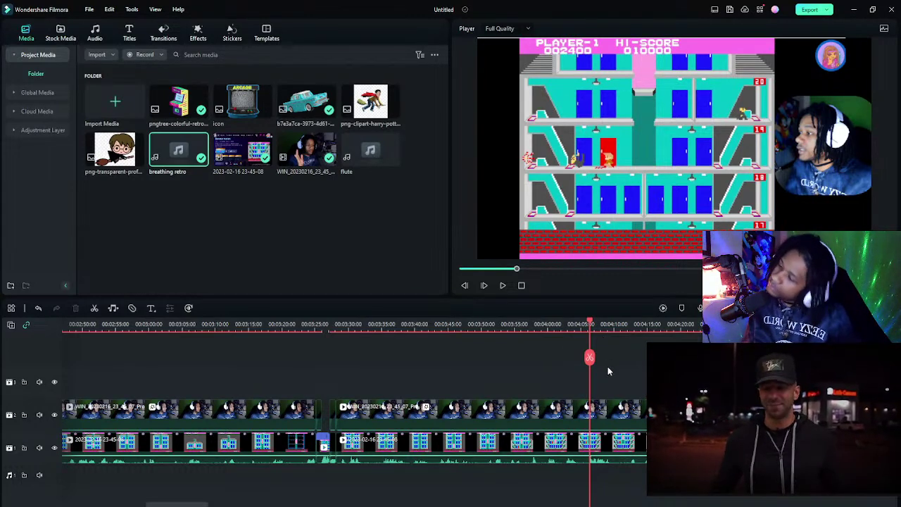
pyautogui.press('space')
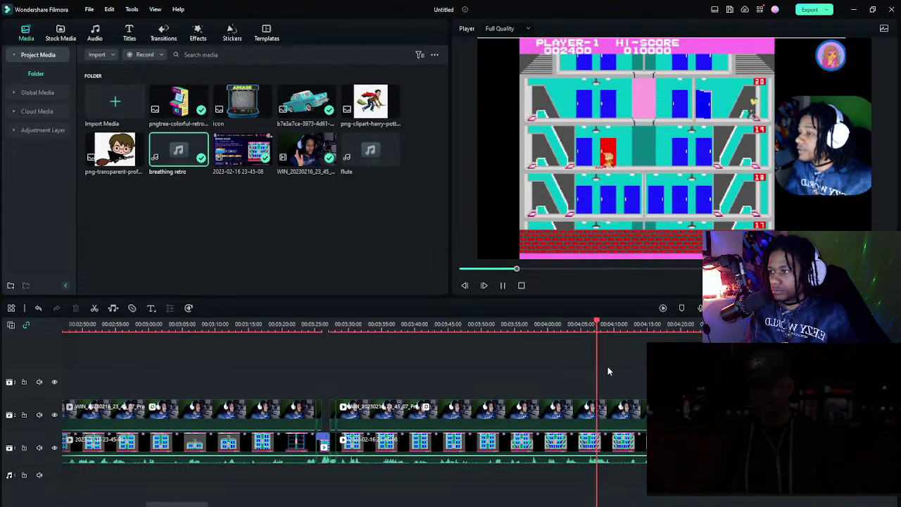
# - Replay the red-door shootout and split both clips at about 00:04:05 and 00:04:06 to isolate it
pyautogui.click(585, 324)
pyautogui.click(569, 324)
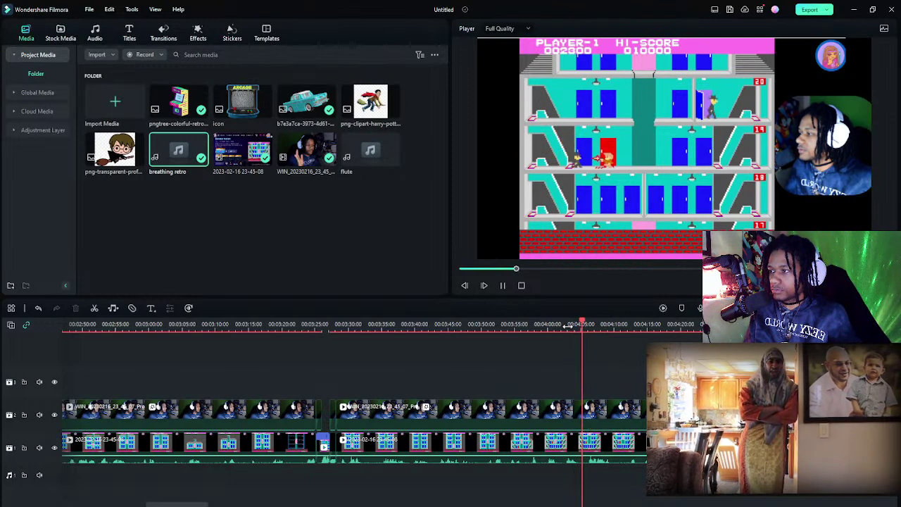
pyautogui.press('space')
pyautogui.moveTo(587, 324)
pyautogui.mouseDown()
pyautogui.moveTo(557, 323)
pyautogui.moveTo(580, 324)
pyautogui.mouseUp()
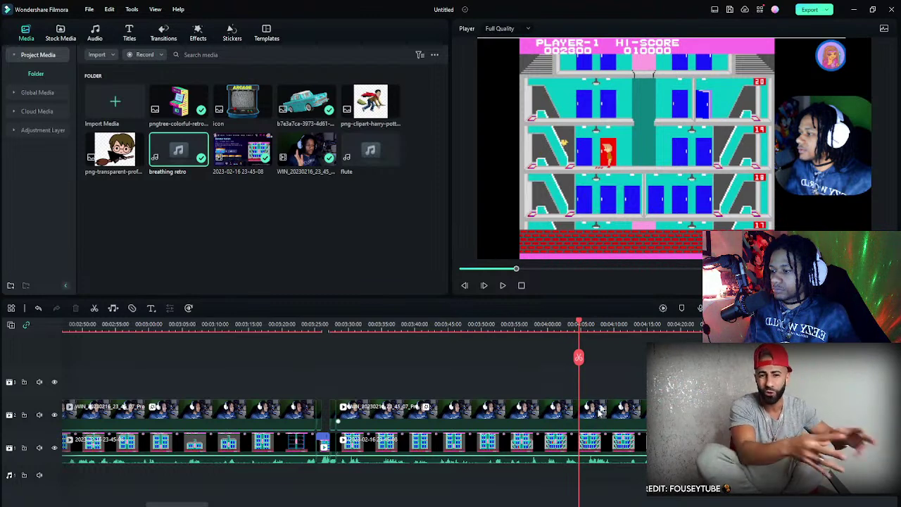
pyautogui.hotkey('ctrl', 'b')
pyautogui.press('space')
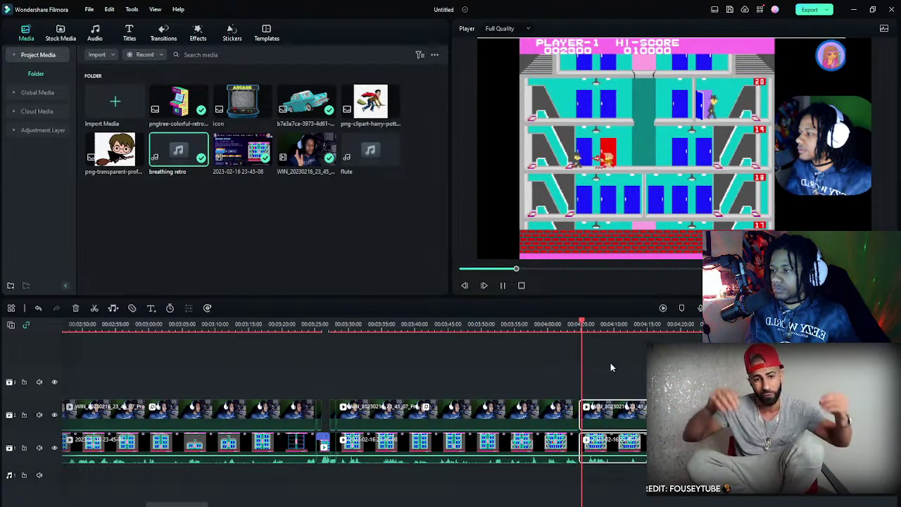
pyautogui.click(586, 356)
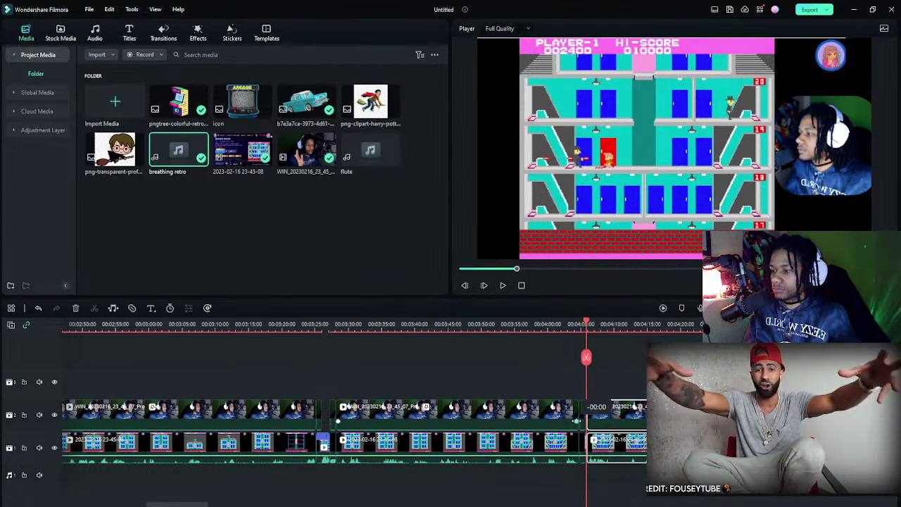
# - Hide the webcam in the isolated red-door shootout segment at about 00:04:05 by setting its opacity to 0%
pyautogui.click(581, 416)
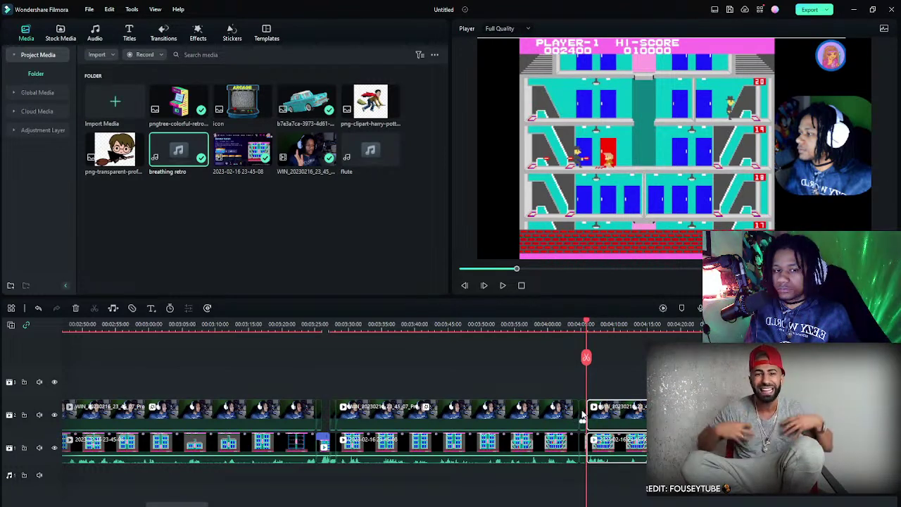
pyautogui.doubleClick(574, 412)
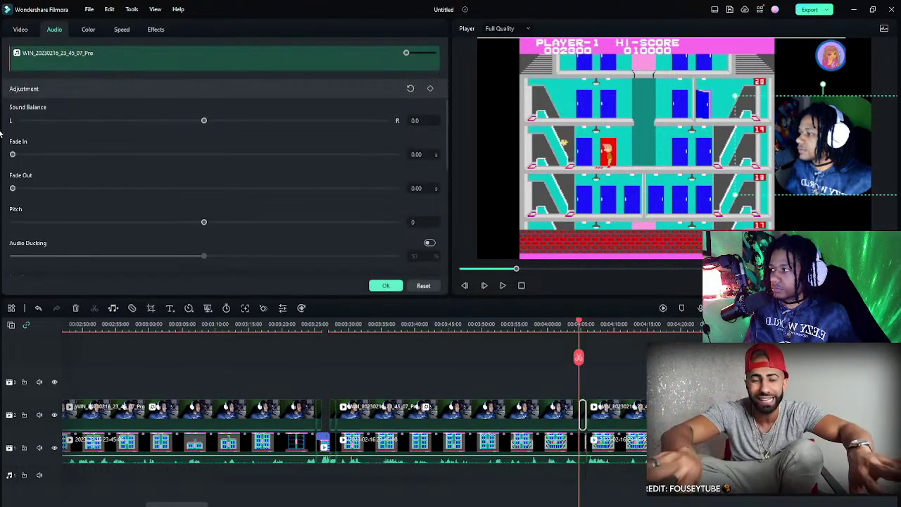
pyautogui.click(20, 28)
pyautogui.scroll(-3, 96, 190)
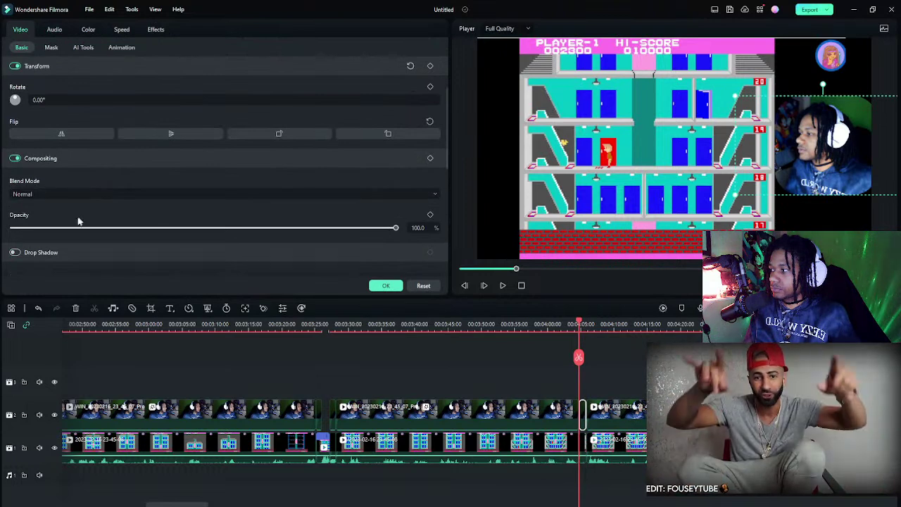
pyautogui.moveTo(78, 228); pyautogui.dragTo(54, 230)
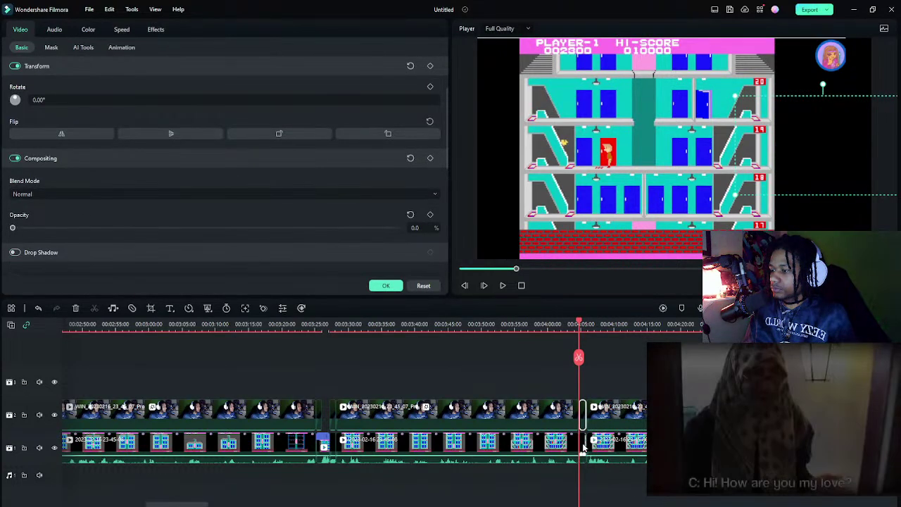
# - Zoom the gameplay in the same shootout segment to a scale of 199.1% and position it at X 293.97, Y 0 px
pyautogui.click(563, 401)
pyautogui.scroll(3, 128, 125)
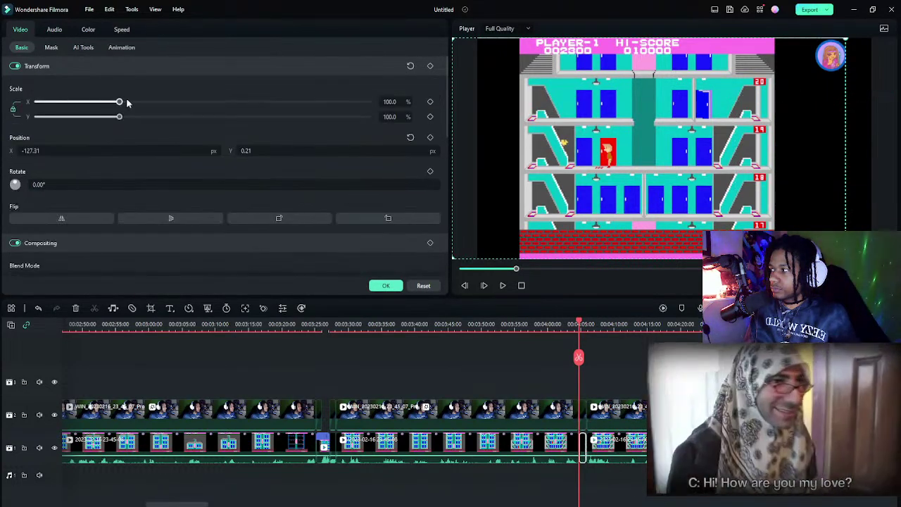
pyautogui.moveTo(125, 102); pyautogui.dragTo(200, 102)
pyautogui.moveTo(478, 104); pyautogui.dragTo(565, 105)
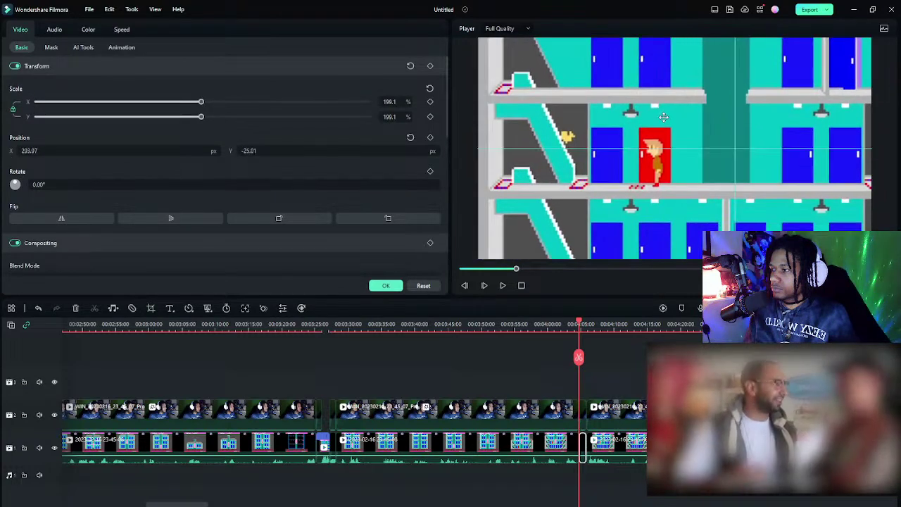
# - Preview the zoomed shootout and watch the gameplay that follows up to the Game Over screen and the webcam reaction
pyautogui.press('space')
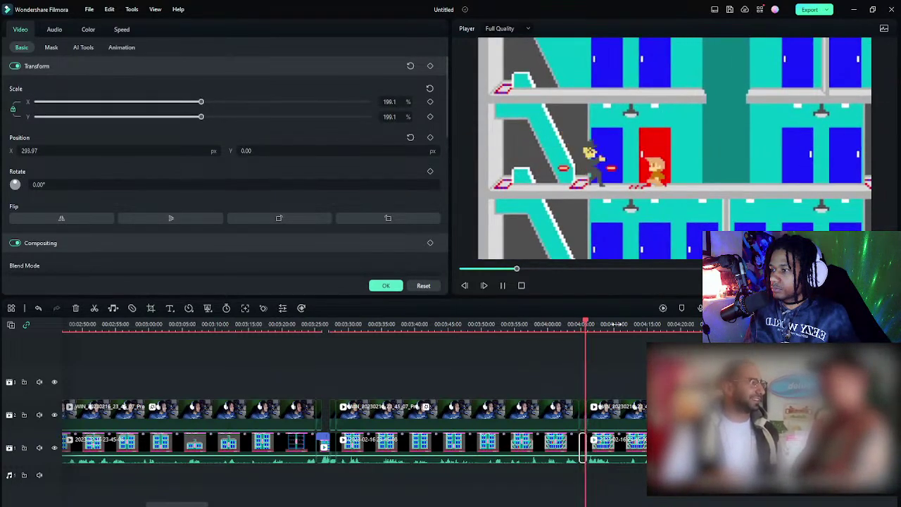
pyautogui.press('space')
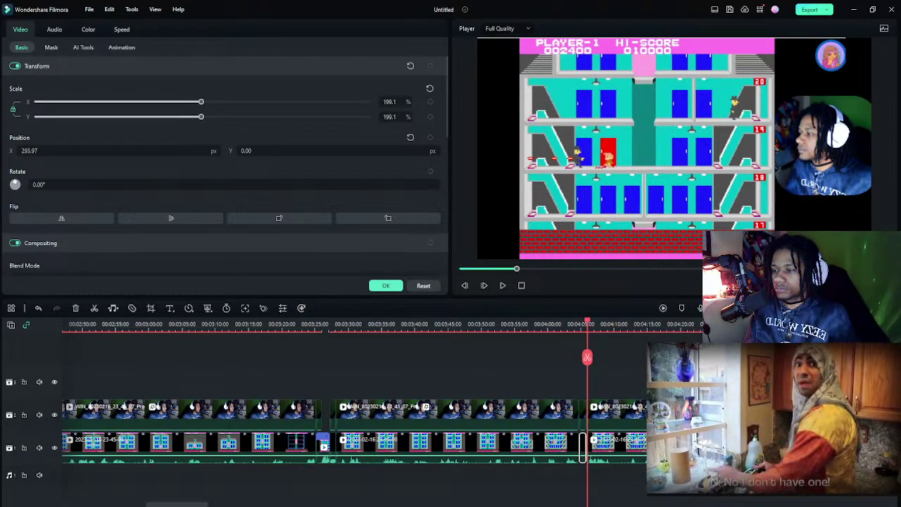
pyautogui.press('space')
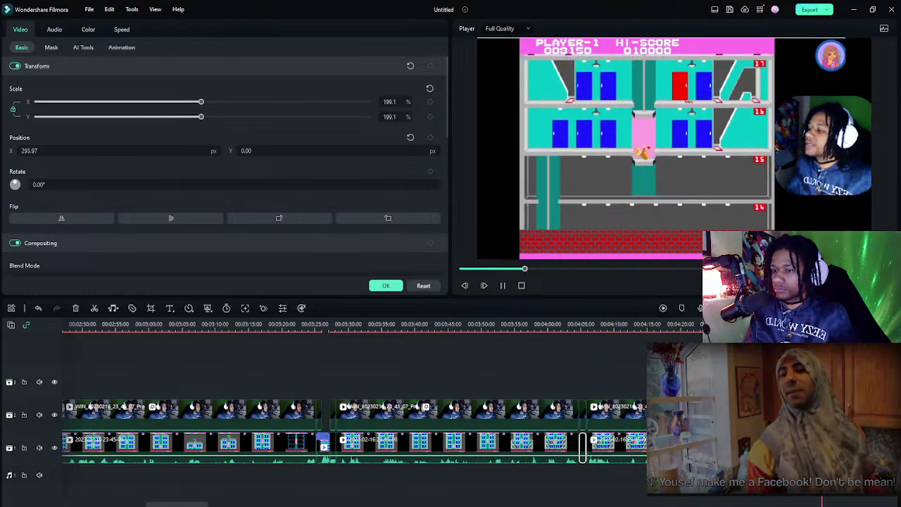
pyautogui.press('space')
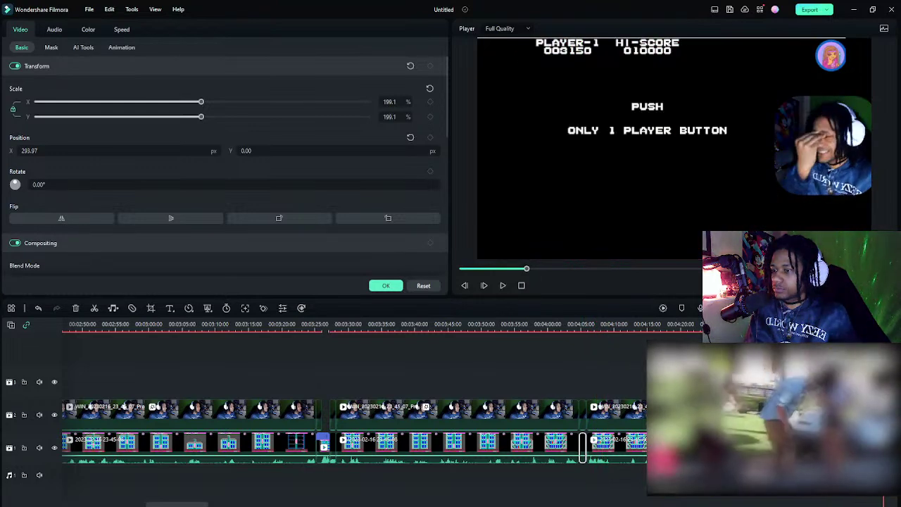
pyautogui.press('Left')
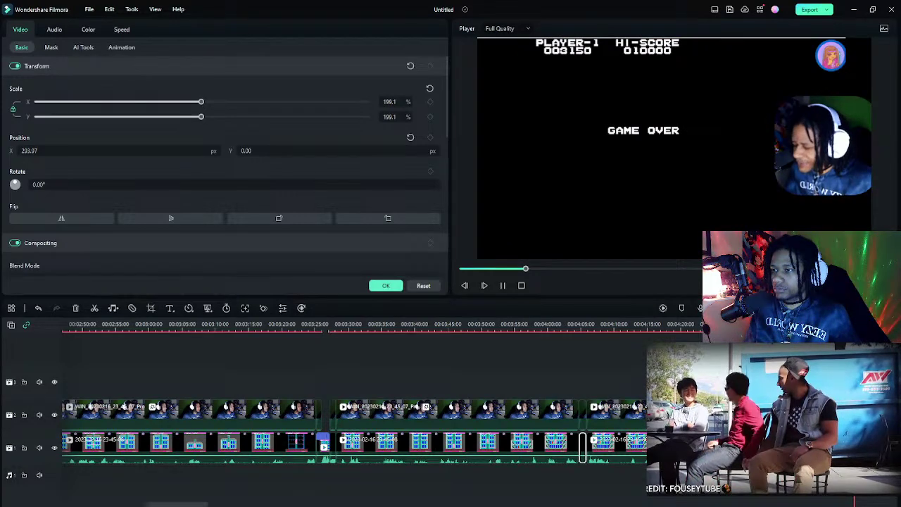
pyautogui.press('space')
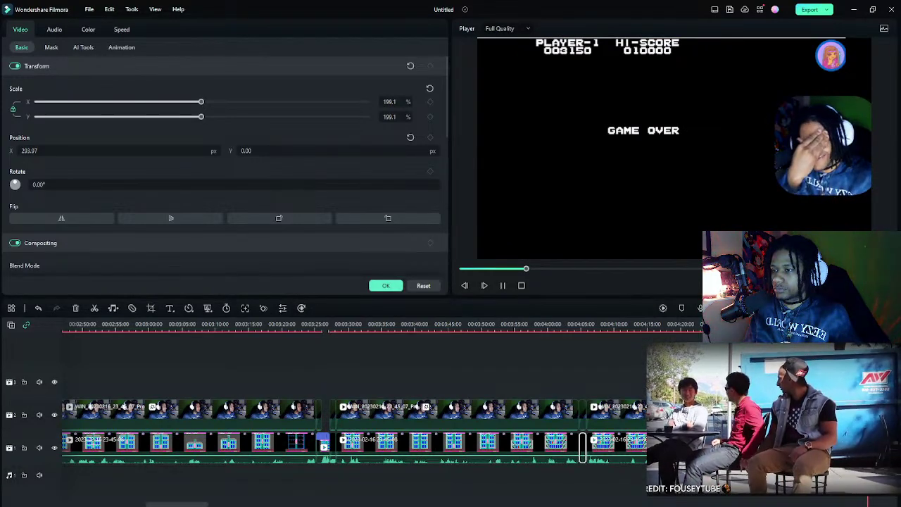
# - Replay the Game Over reaction and isolate its webcam segment with splits at about 00:04:47 and 00:04:50
pyautogui.moveTo(161, 503); pyautogui.dragTo(181, 504)
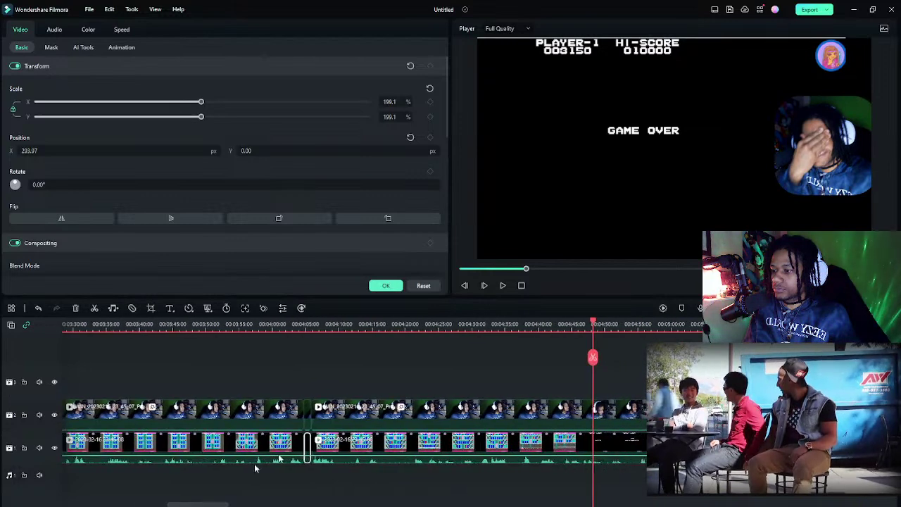
pyautogui.click(563, 328)
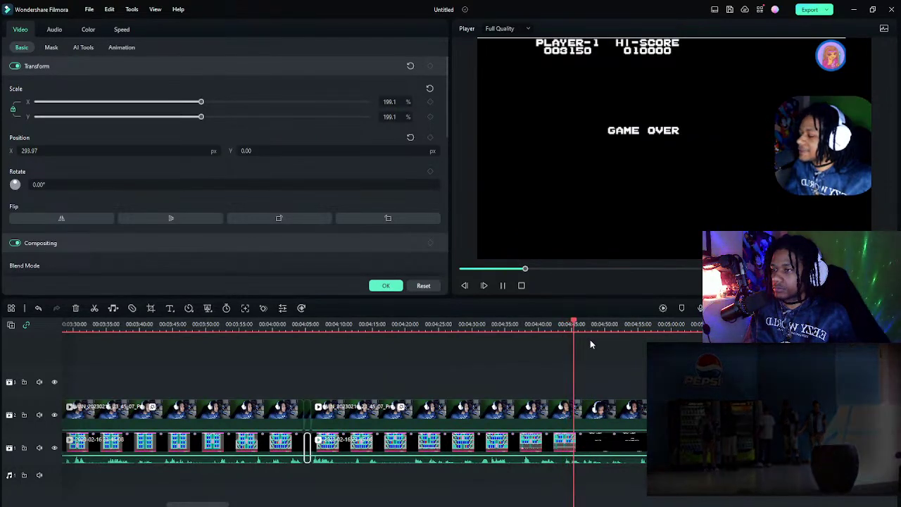
pyautogui.press('space')
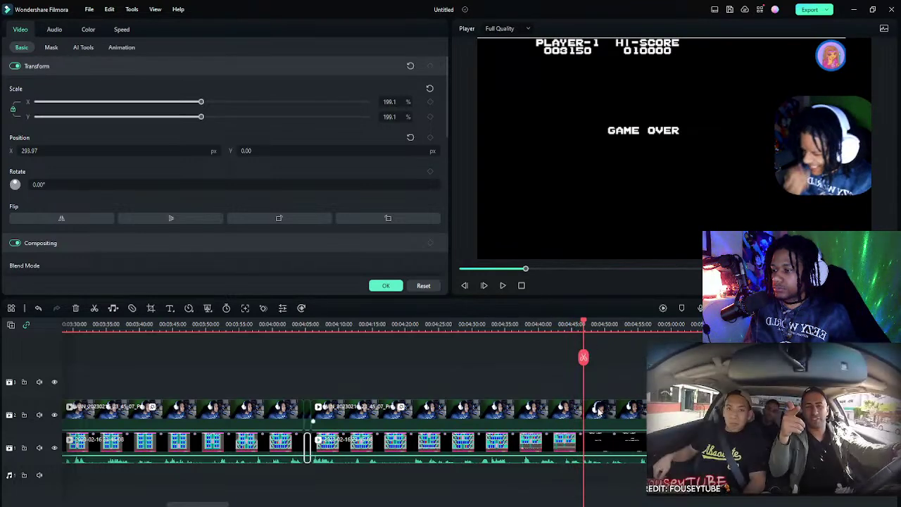
pyautogui.click(598, 411)
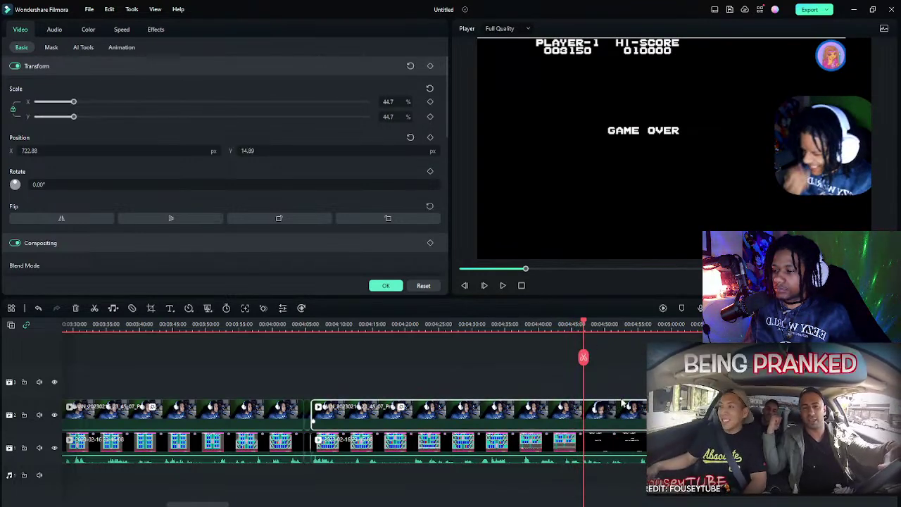
pyautogui.hotkey('ctrl', 'b')
pyautogui.press('space')
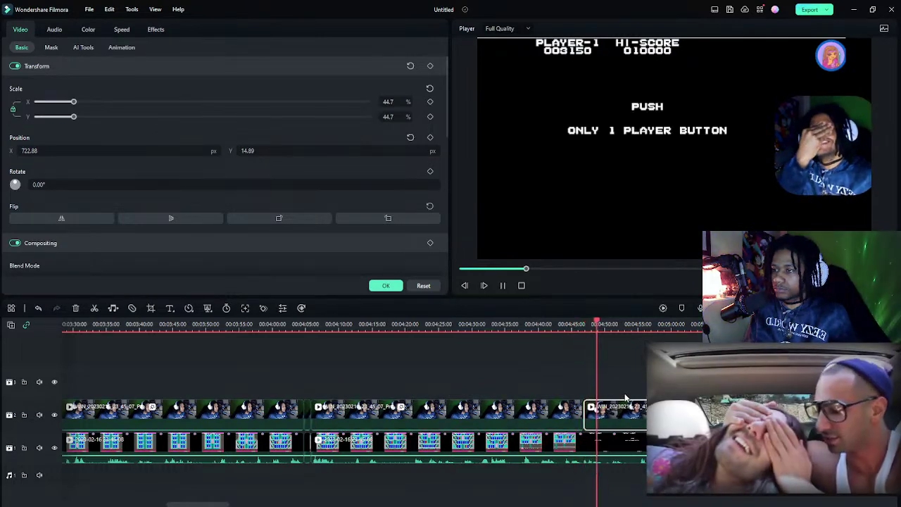
pyautogui.press('space')
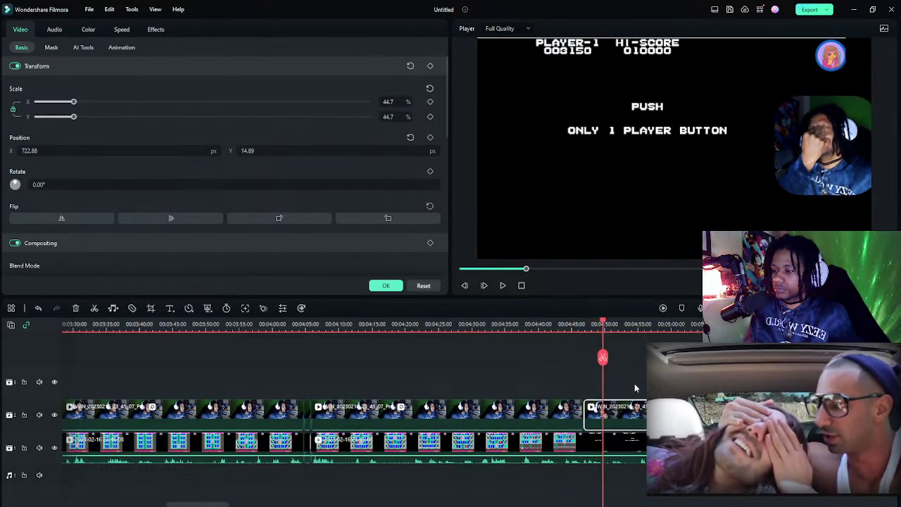
pyautogui.click(634, 383)
pyautogui.click(779, 185)
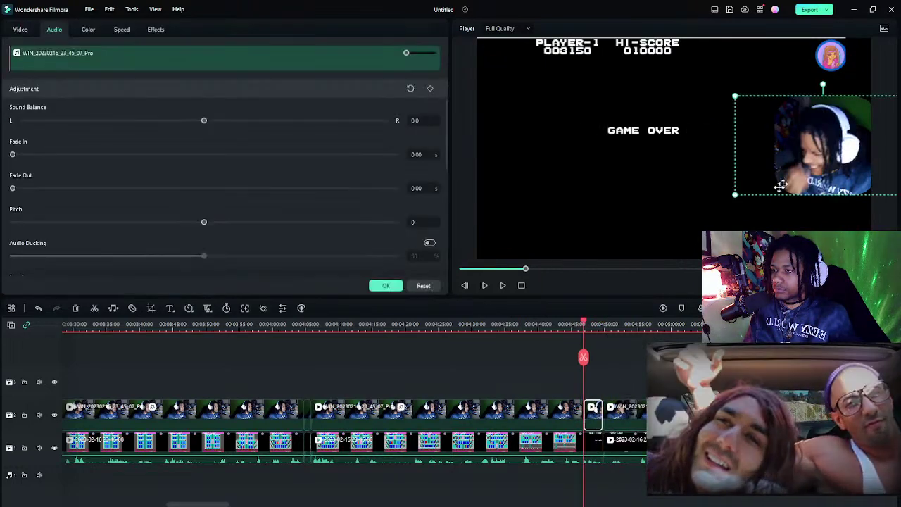
pyautogui.moveTo(780, 185); pyautogui.dragTo(683, 181)
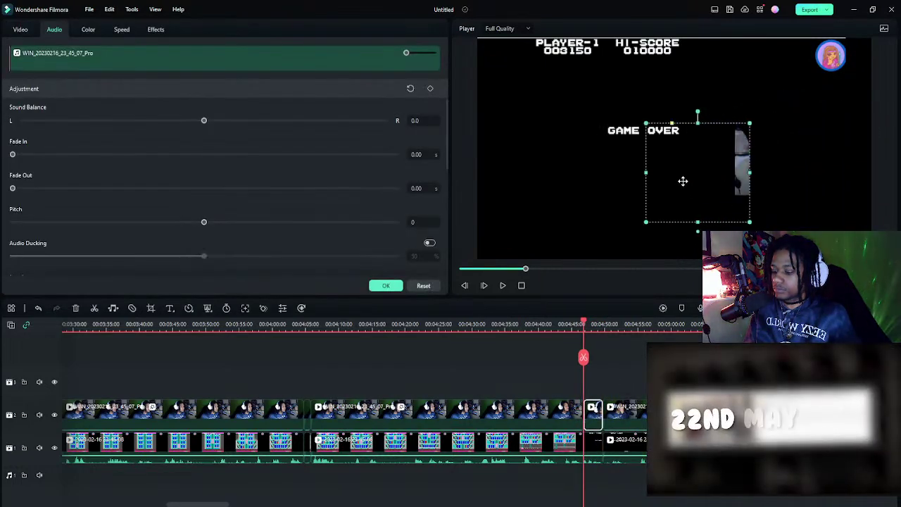
pyautogui.hotkey('ctrl', 'z')
pyautogui.moveTo(816, 137); pyautogui.dragTo(801, 135)
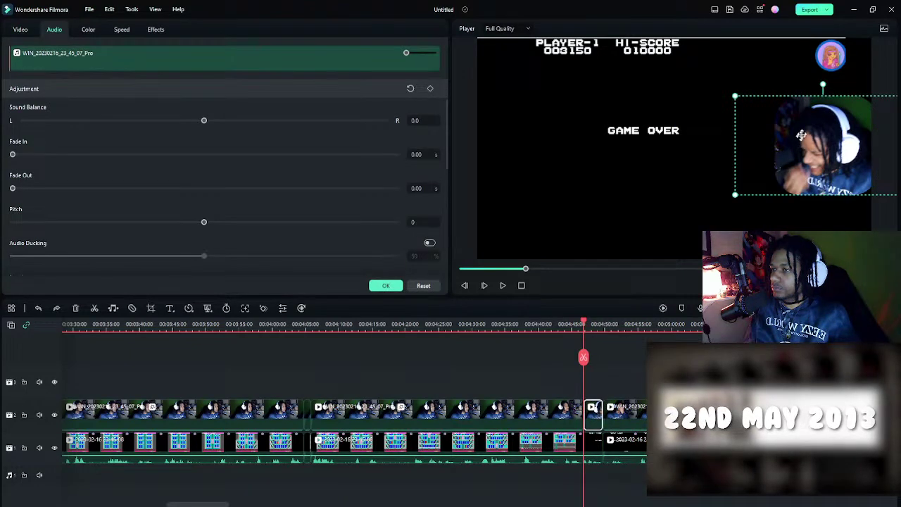
pyautogui.moveTo(804, 97); pyautogui.dragTo(703, 94)
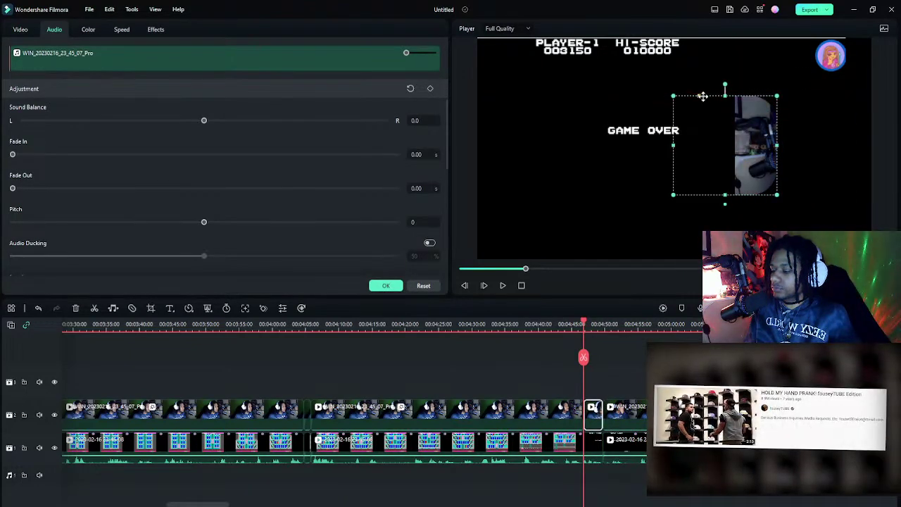
pyautogui.hotkey('ctrl', 'z')
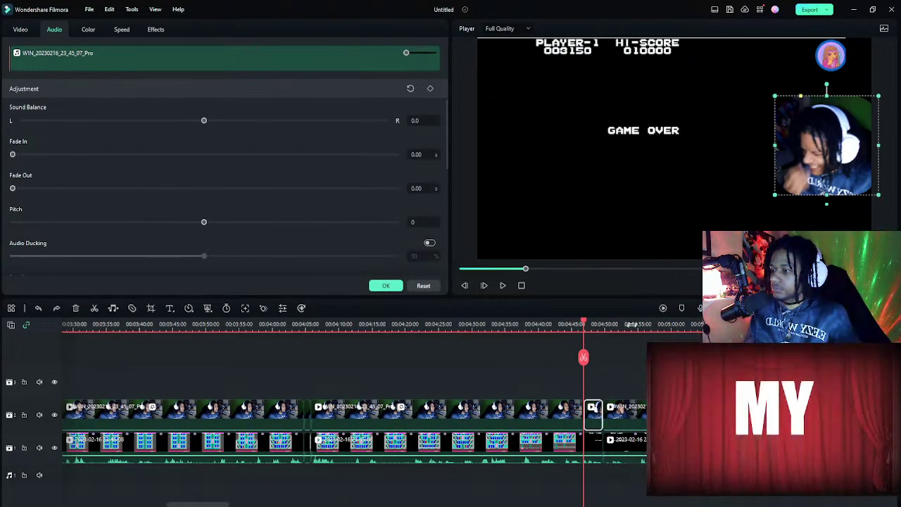
# - Move the masked webcam of the isolated reaction segment to the middle of the frame, directly below the GAME OVER text
pyautogui.moveTo(760, 157); pyautogui.dragTo(574, 203)
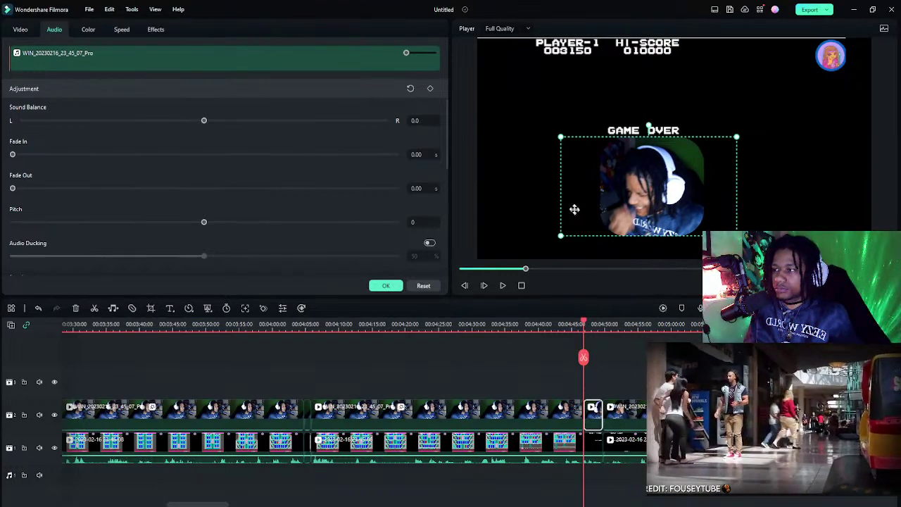
pyautogui.moveTo(568, 199); pyautogui.dragTo(567, 199)
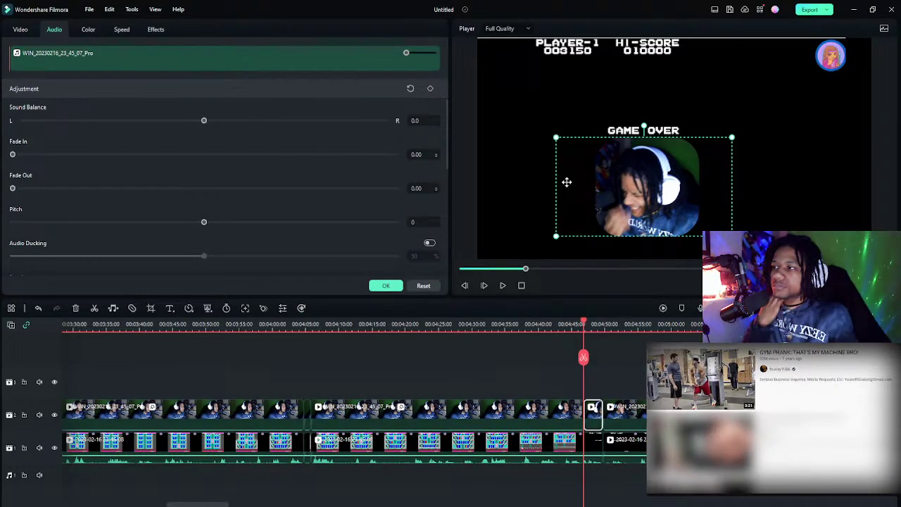
pyautogui.moveTo(567, 182)
pyautogui.mouseDown()
pyautogui.moveTo(567, 100)
pyautogui.moveTo(560, 181)
pyautogui.mouseUp()
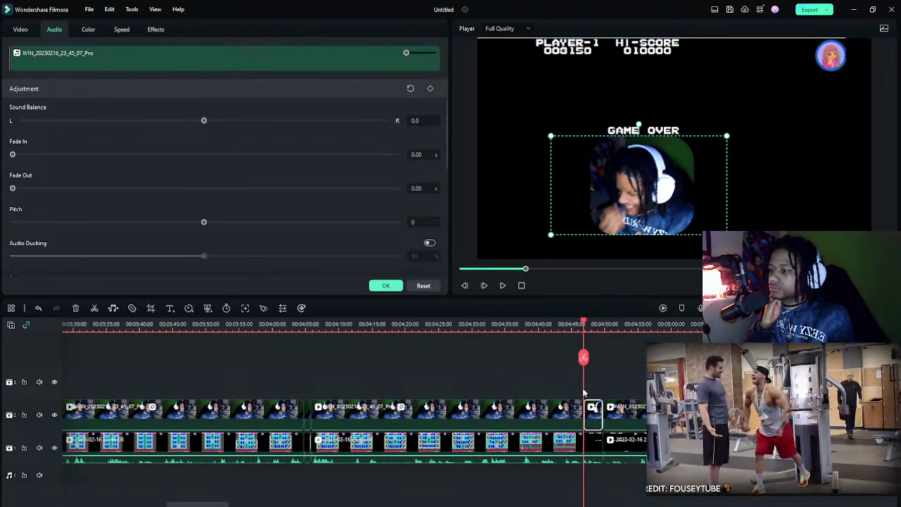
# - Split the gameplay at about 00:04:47 and enlarge the Game Over segment, keeping its text above the webcam and the score out of frame
pyautogui.click(589, 442)
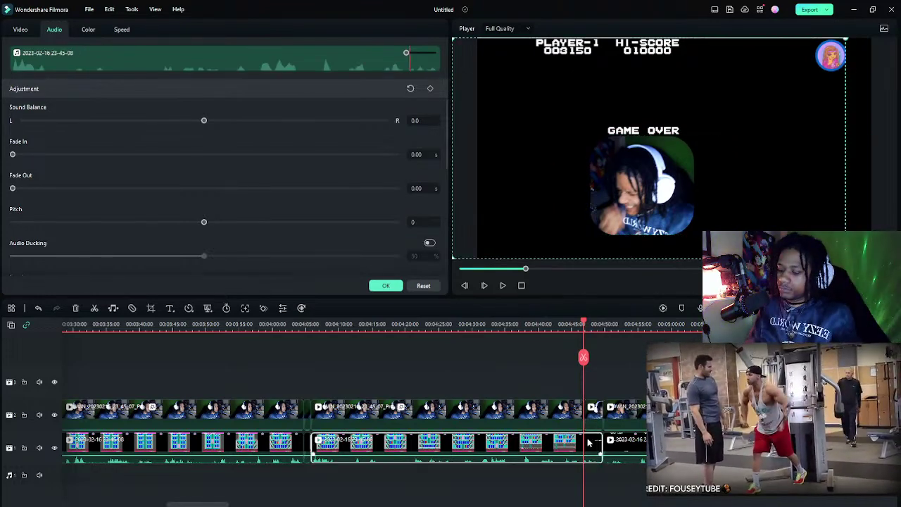
pyautogui.hotkey('ctrl', 'b')
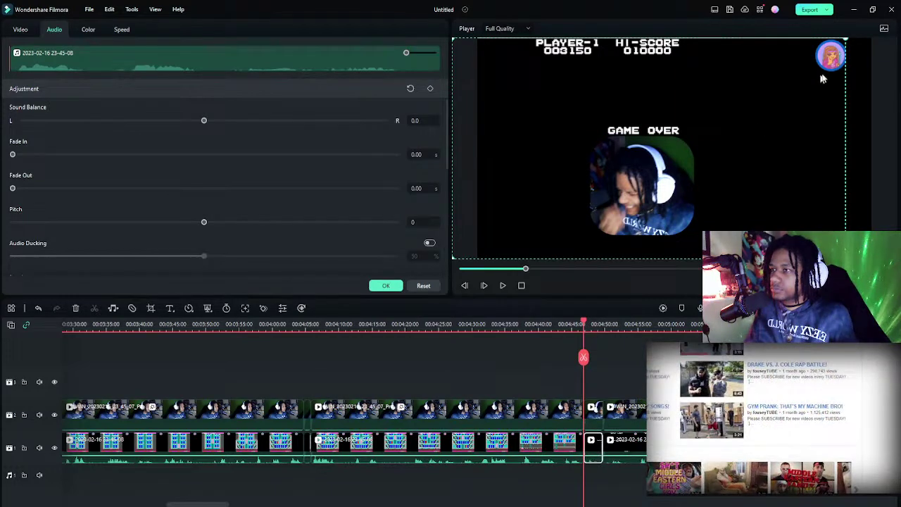
pyautogui.moveTo(844, 39); pyautogui.dragTo(890, 5)
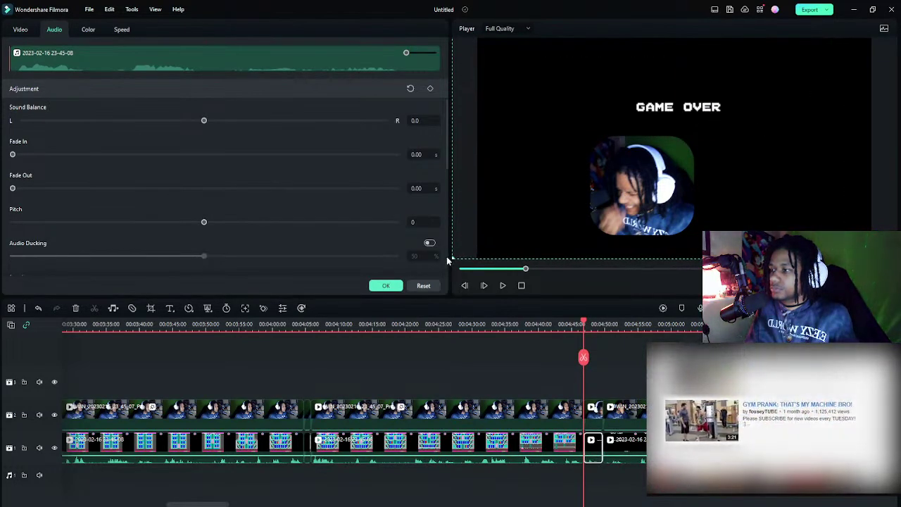
pyautogui.moveTo(452, 257); pyautogui.dragTo(501, 245)
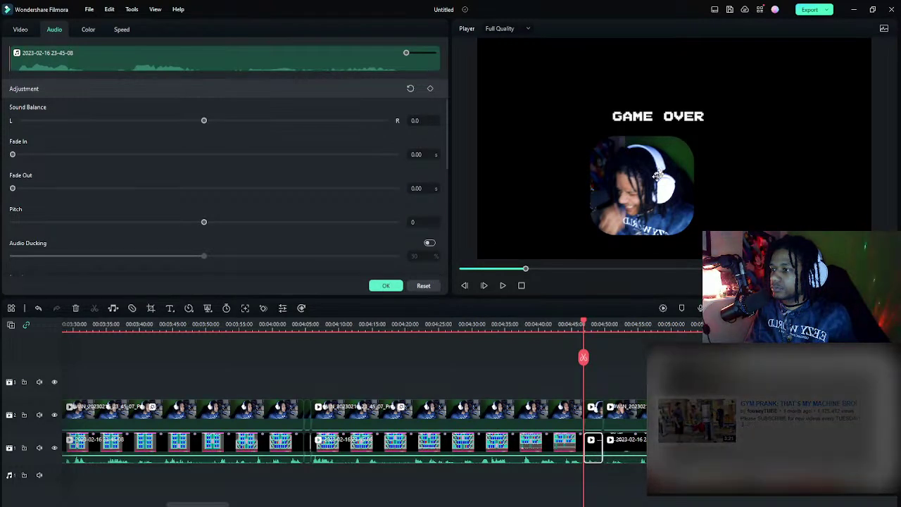
# - Shift the webcam in the reaction segment so it sits centred under the enlarged GAME OVER text, and accept the changes
pyautogui.click(591, 414)
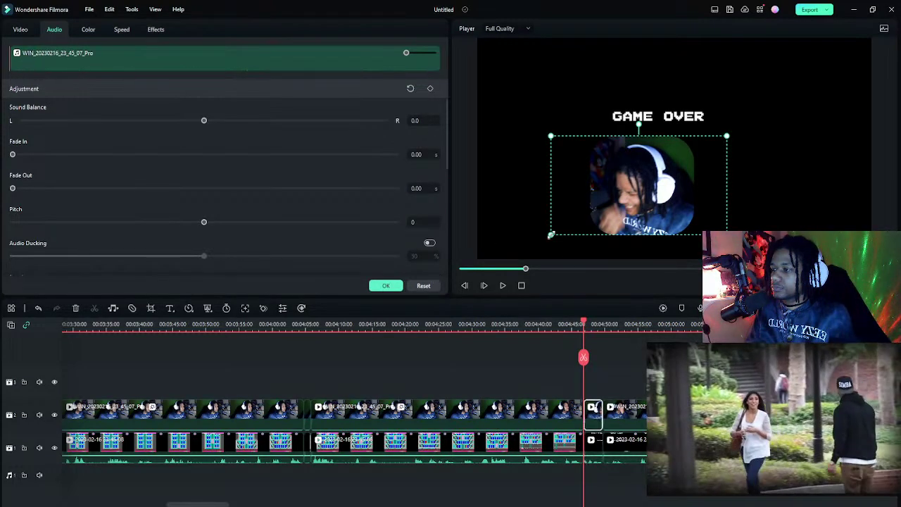
pyautogui.moveTo(561, 216); pyautogui.dragTo(577, 211)
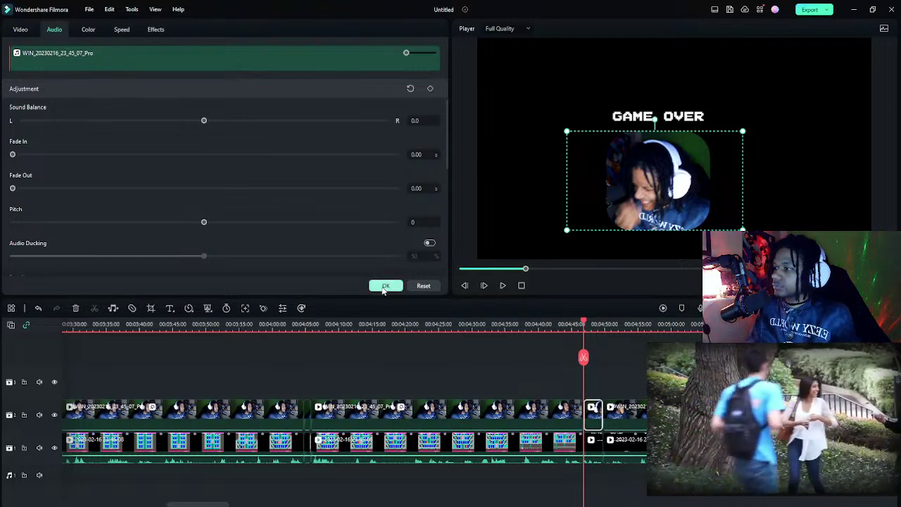
pyautogui.click(384, 286)
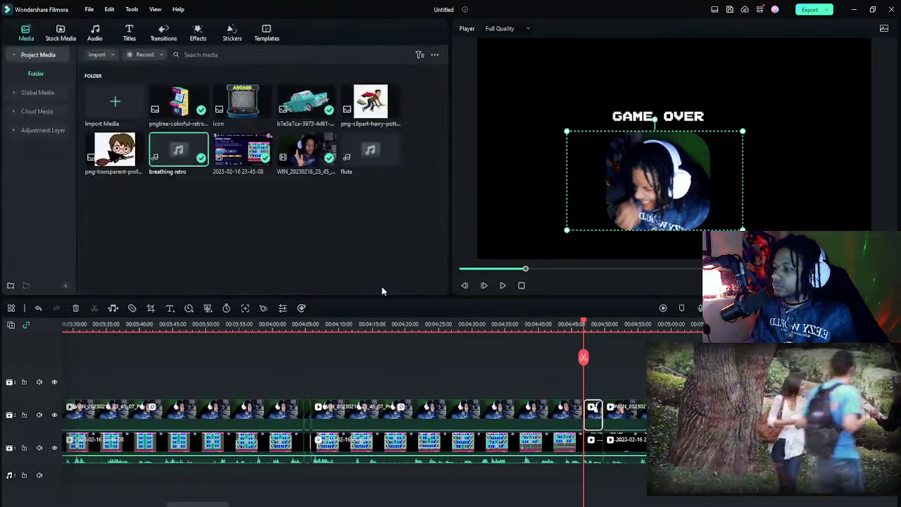
# - Add the Glitch Title 03 title above the Game Over reaction at about 00:04:47 and open it for editing
pyautogui.click(126, 32)
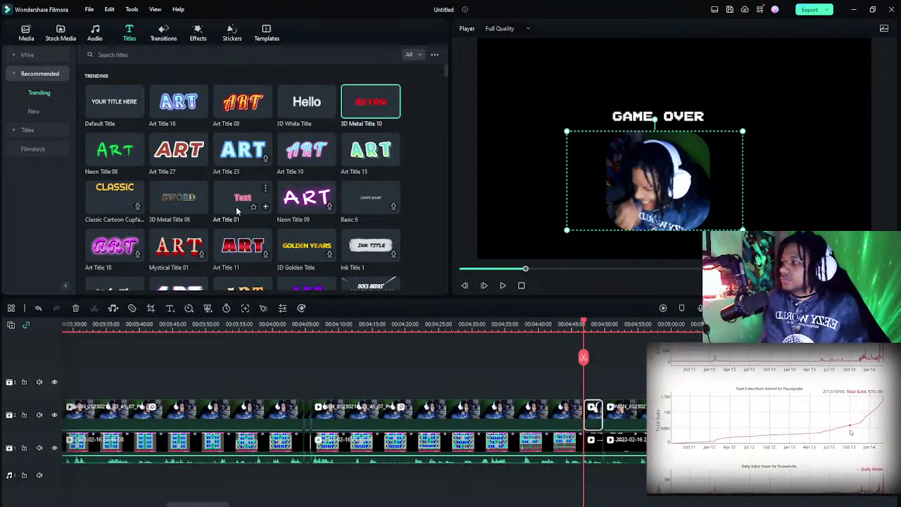
pyautogui.scroll(-2, 185, 200)
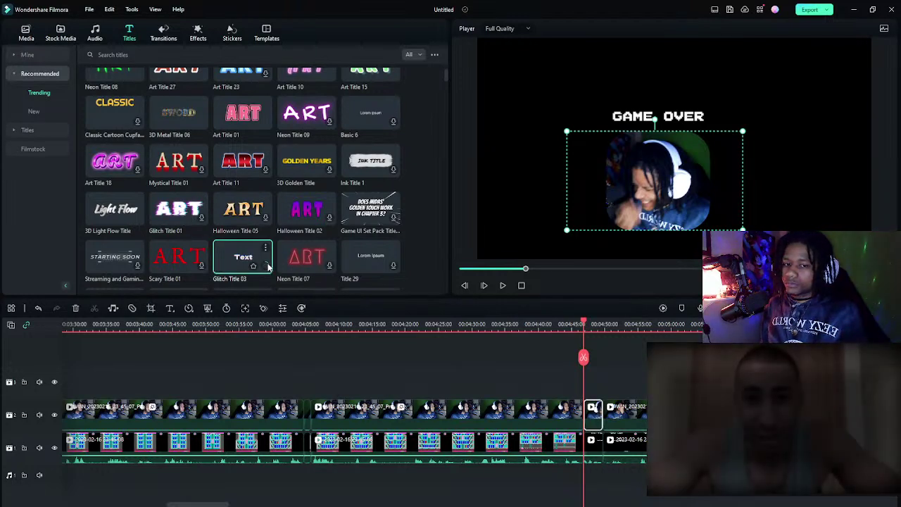
pyautogui.click(240, 269)
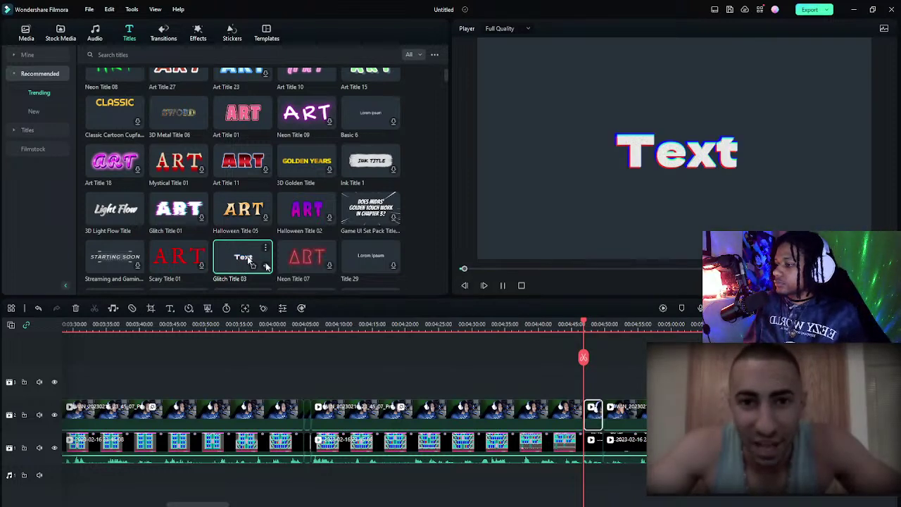
pyautogui.moveTo(240, 269); pyautogui.dragTo(603, 386)
pyautogui.doubleClick(603, 385)
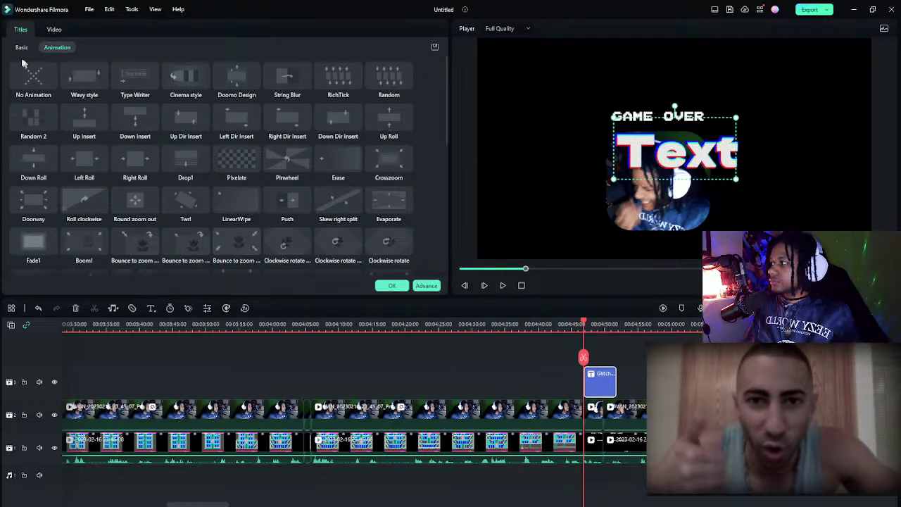
# - Set the title's text to "no i wasn't" and shrink it to size 42, placed directly below the webcam
pyautogui.click(22, 47)
pyautogui.doubleClick(54, 88)
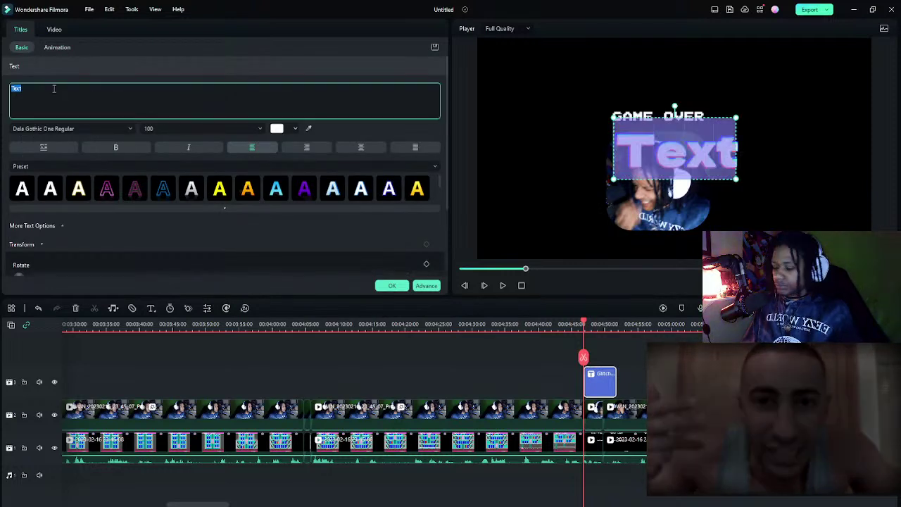
pyautogui.write('no i was')
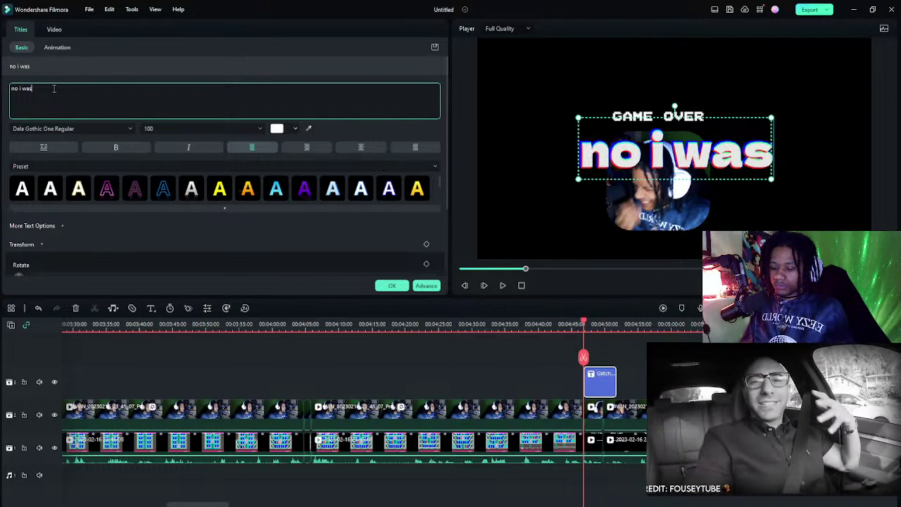
pyautogui.write("n't")
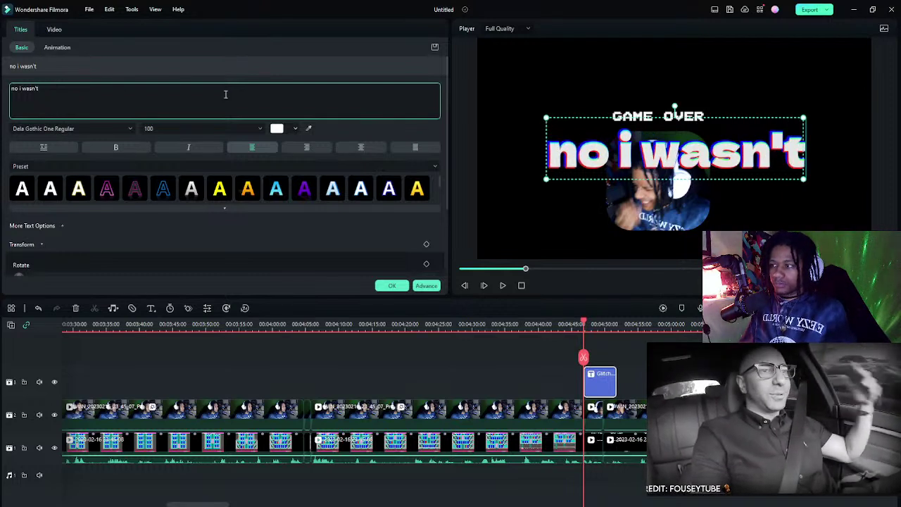
pyautogui.moveTo(803, 117); pyautogui.dragTo(693, 236)
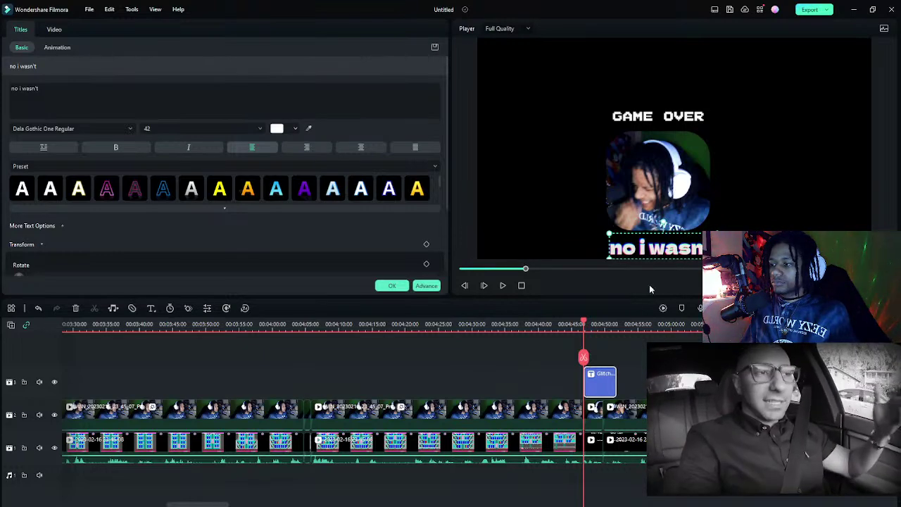
# - Preview the reaction and trim the title so it only runs from about 00:04:48 to 00:04:49
pyautogui.click(572, 325)
pyautogui.press('space')
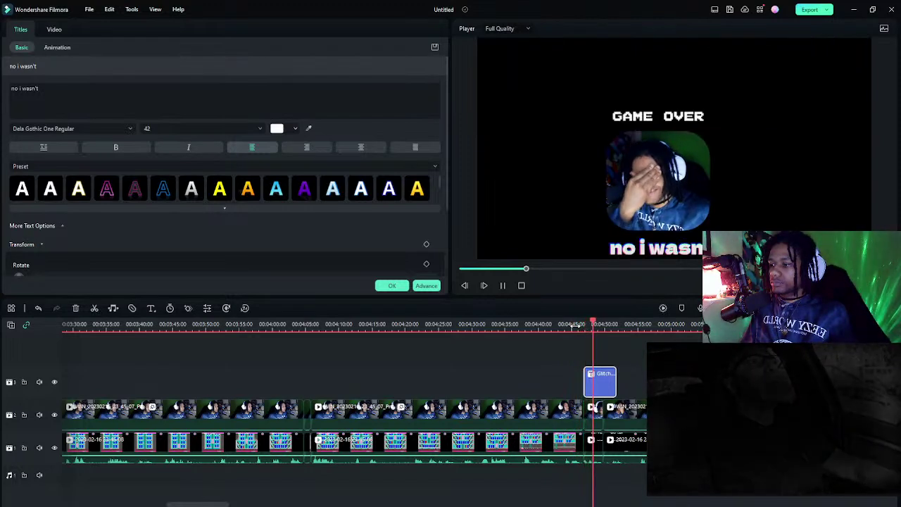
pyautogui.press('space')
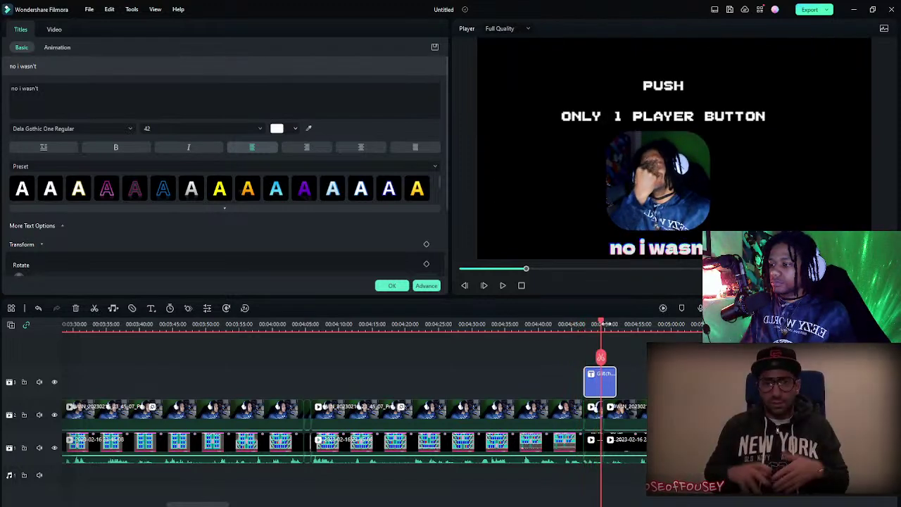
pyautogui.click(590, 325)
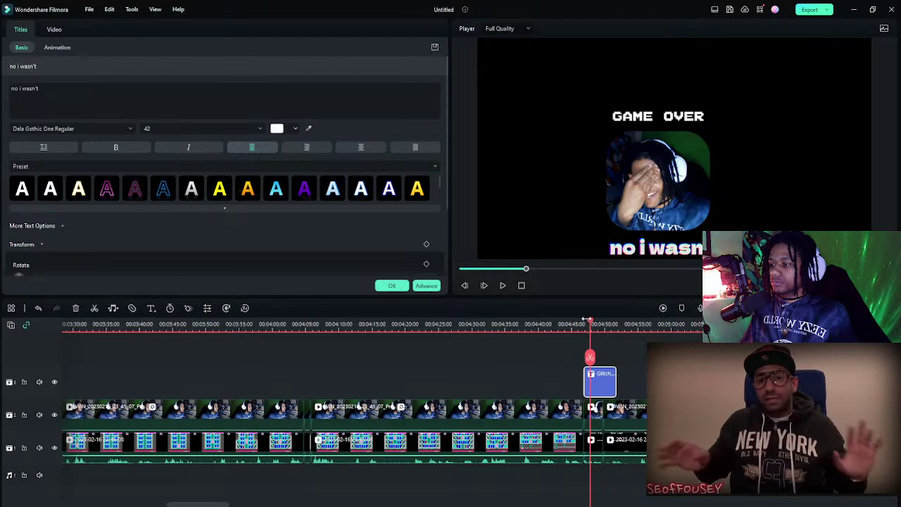
pyautogui.click(594, 325)
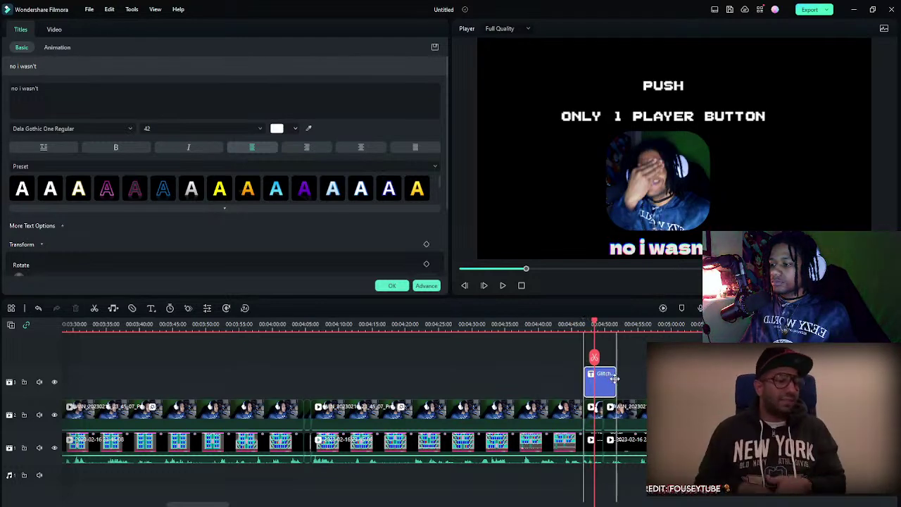
pyautogui.moveTo(606, 380)
pyautogui.mouseDown()
pyautogui.moveTo(625, 380)
pyautogui.moveTo(598, 379)
pyautogui.mouseUp()
# - Cut out the waiting section after the reaction, from about 00:04:50 to 00:05:04, so the next round follows directly
pyautogui.press('space')
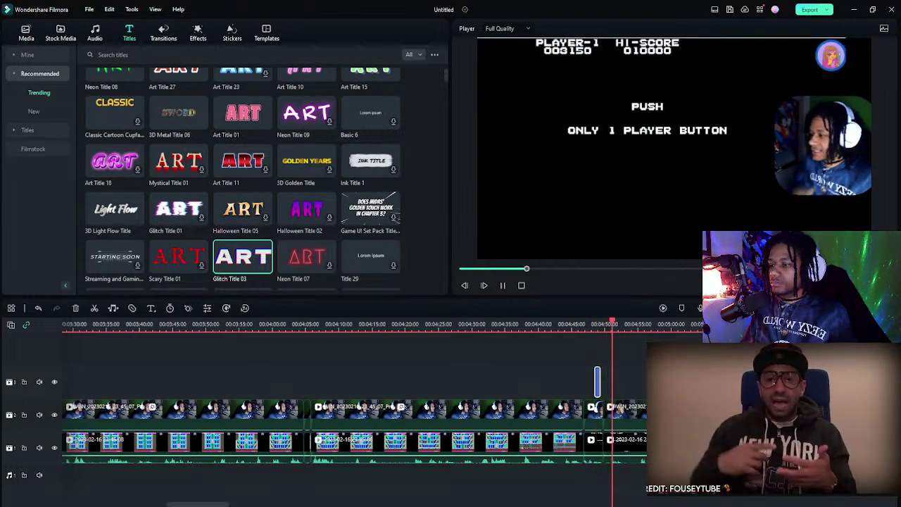
pyautogui.press('space')
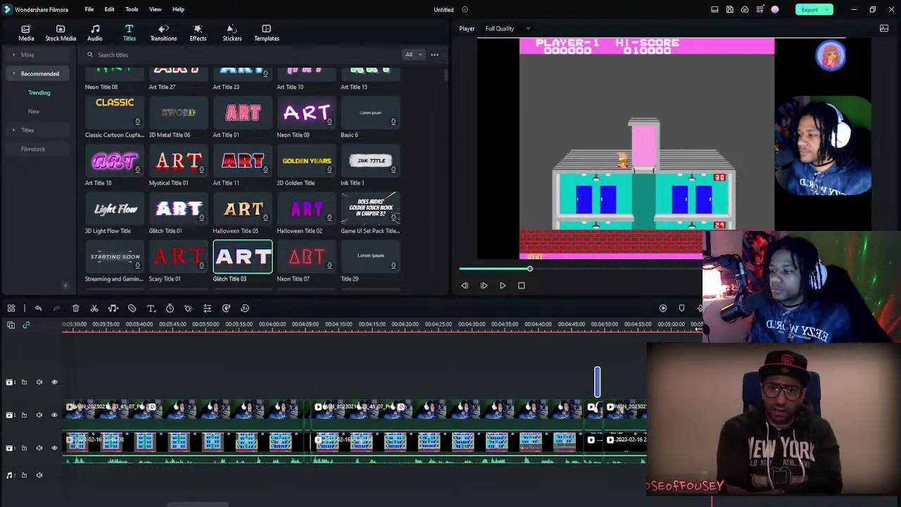
pyautogui.press('space')
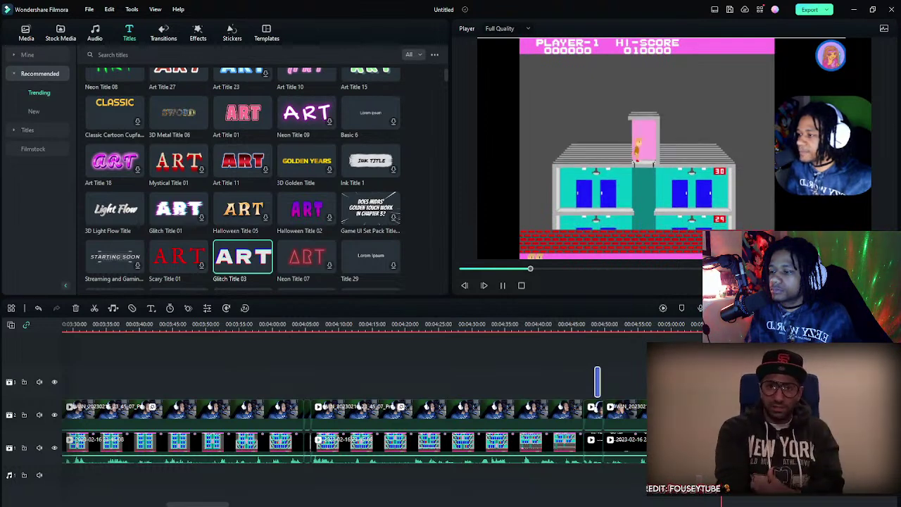
pyautogui.press('space')
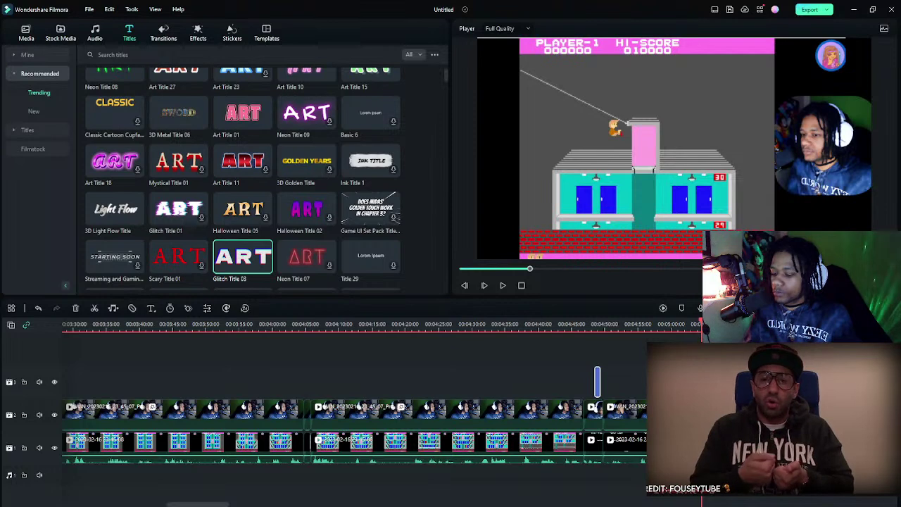
pyautogui.moveTo(651, 380); pyautogui.dragTo(631, 465)
pyautogui.press('Up')
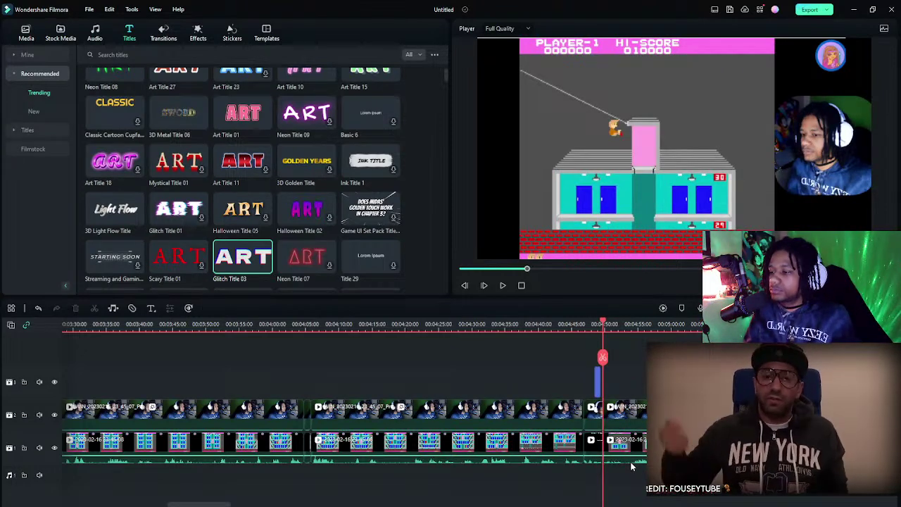
# - Play the new round and add the breathing retro music on the audio track, starting at the round's beginning near 00:04:50
pyautogui.press('space')
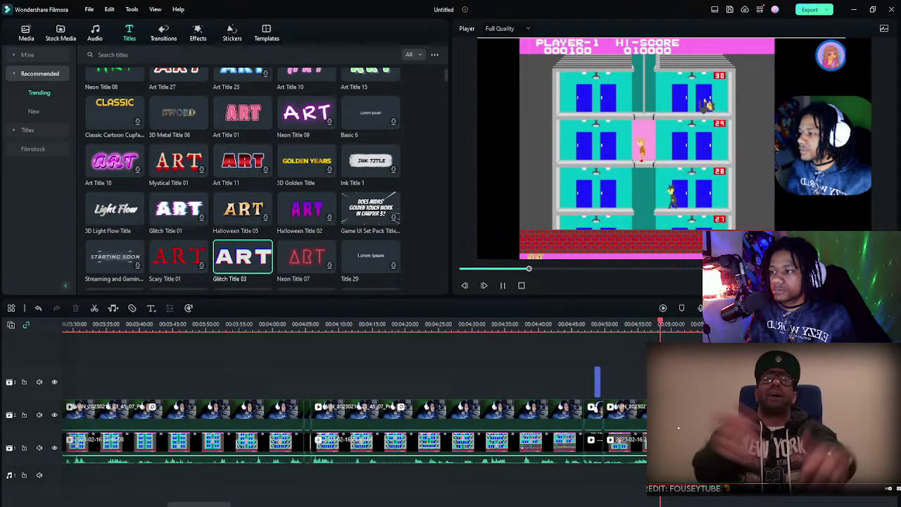
pyautogui.click(26, 33)
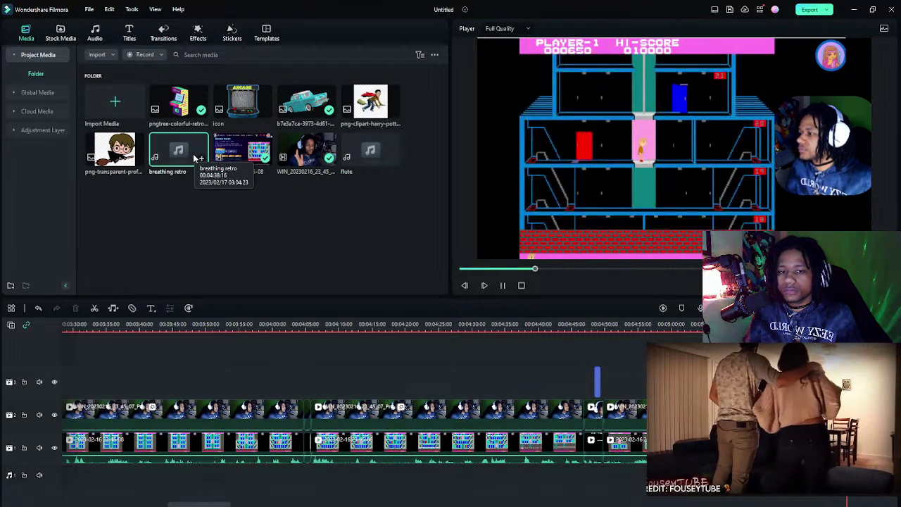
pyautogui.click(199, 157)
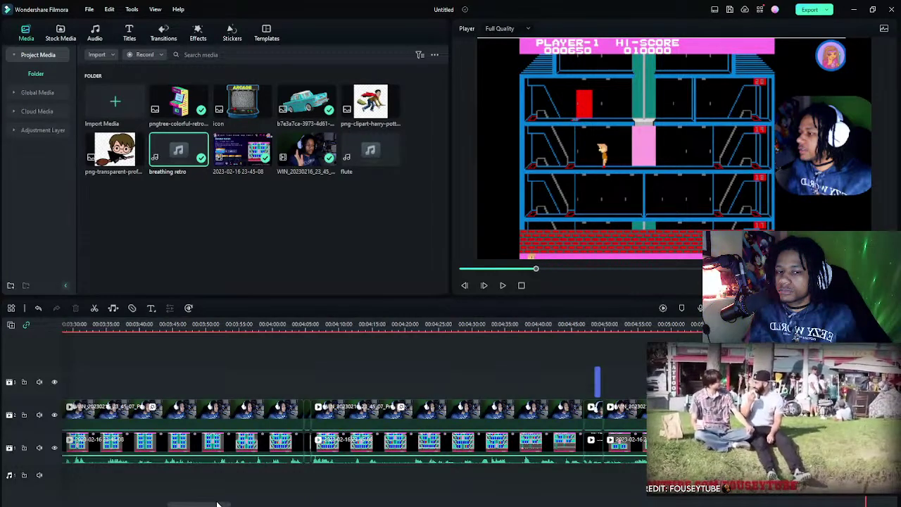
pyautogui.moveTo(216, 504); pyautogui.dragTo(236, 504)
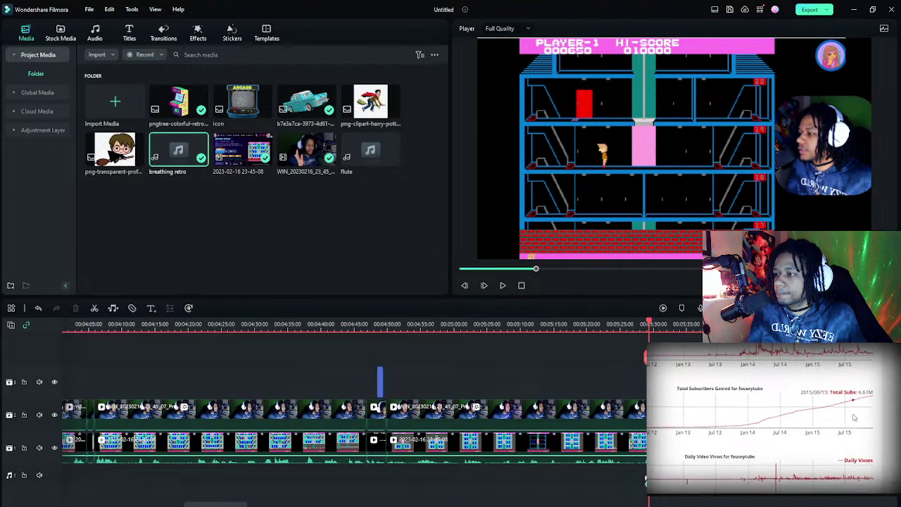
pyautogui.moveTo(645, 478); pyautogui.dragTo(400, 478)
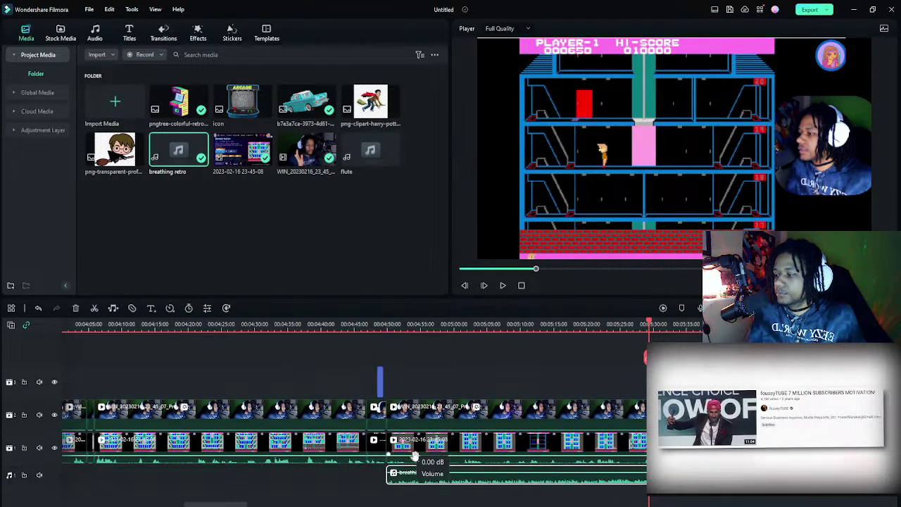
# - Preview the music against the new round and try delaying its start to about 00:04:51
pyautogui.click(388, 323)
pyautogui.press('space')
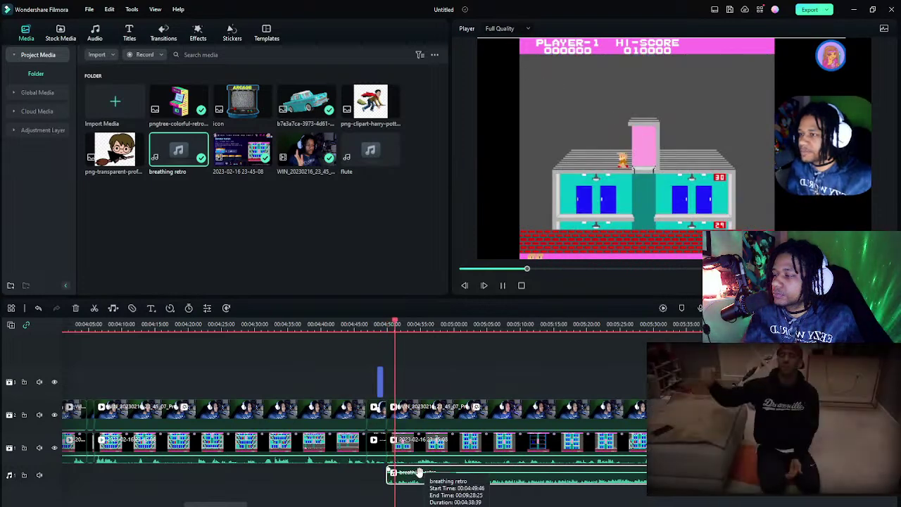
pyautogui.press('space')
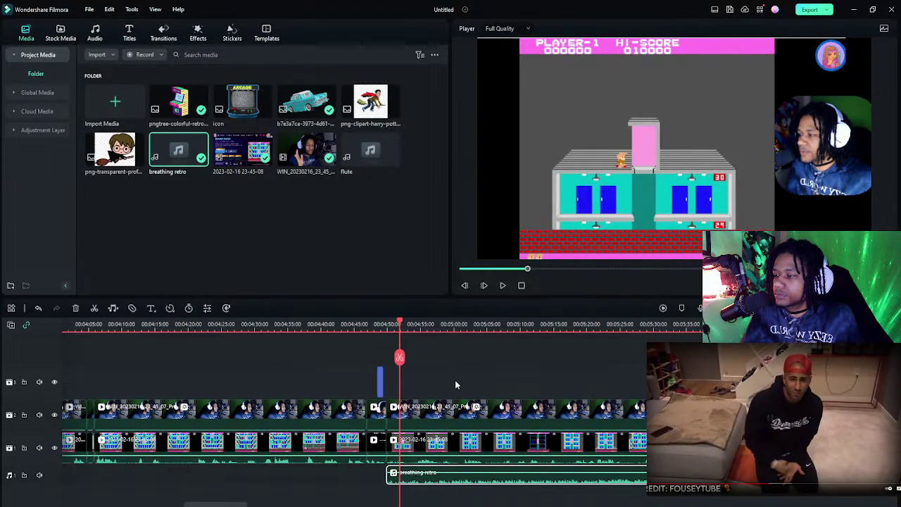
pyautogui.press('space')
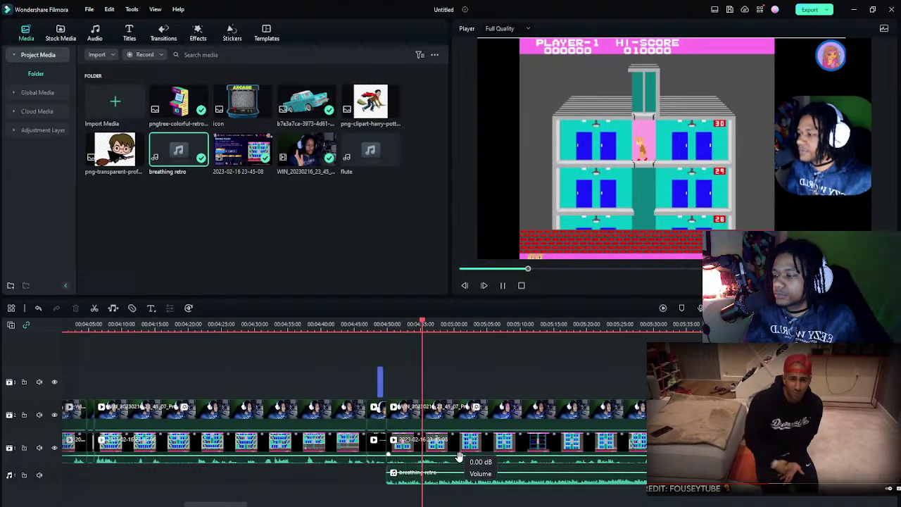
pyautogui.click(395, 359)
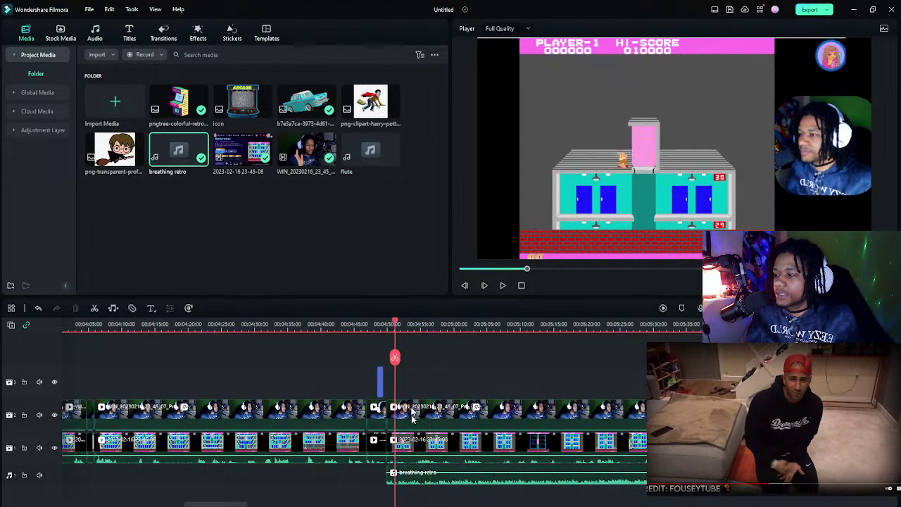
pyautogui.moveTo(414, 484); pyautogui.dragTo(422, 484)
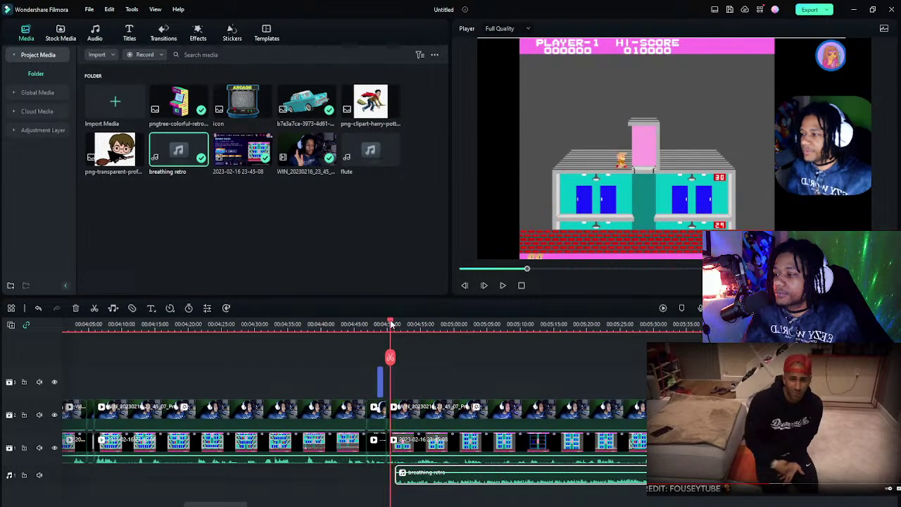
# - Fine-tune the breathing retro clip against the round's opening so it starts at about 00:04:52, and replay the result
pyautogui.press('space')
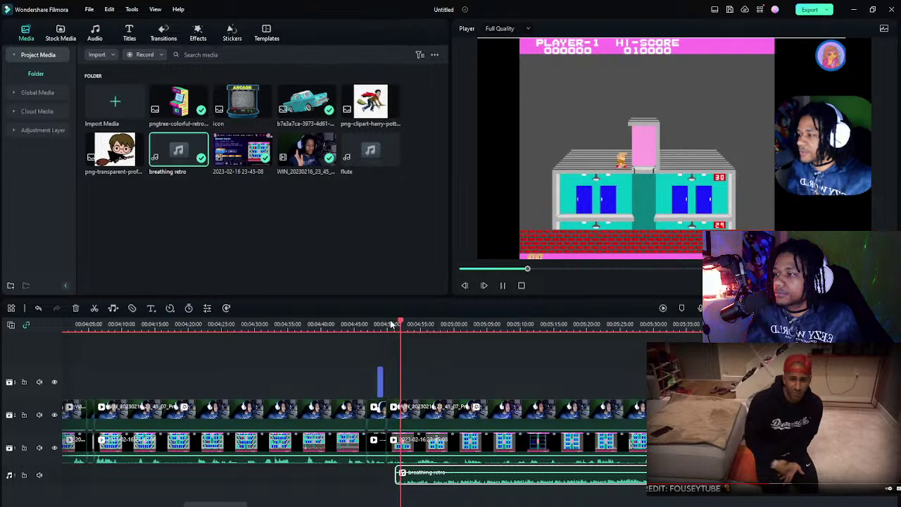
pyautogui.press('space')
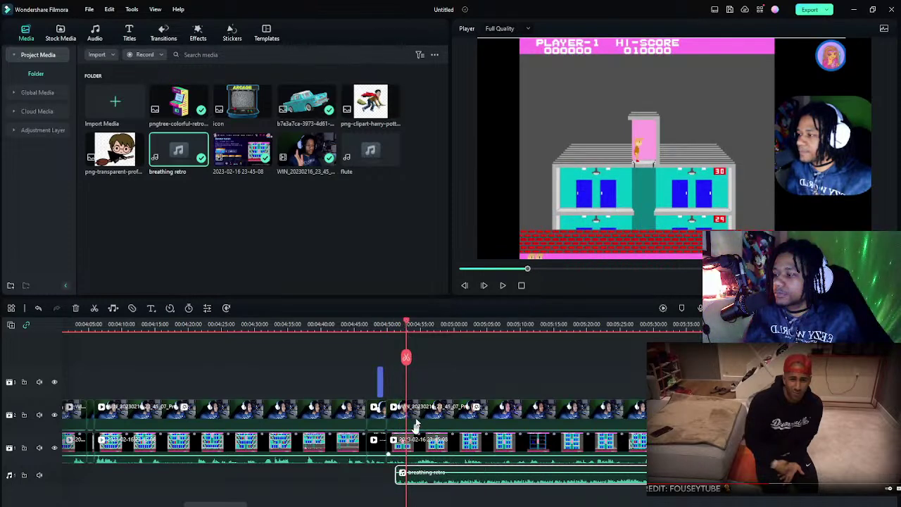
pyautogui.moveTo(412, 479); pyautogui.dragTo(425, 479)
pyautogui.click(398, 330)
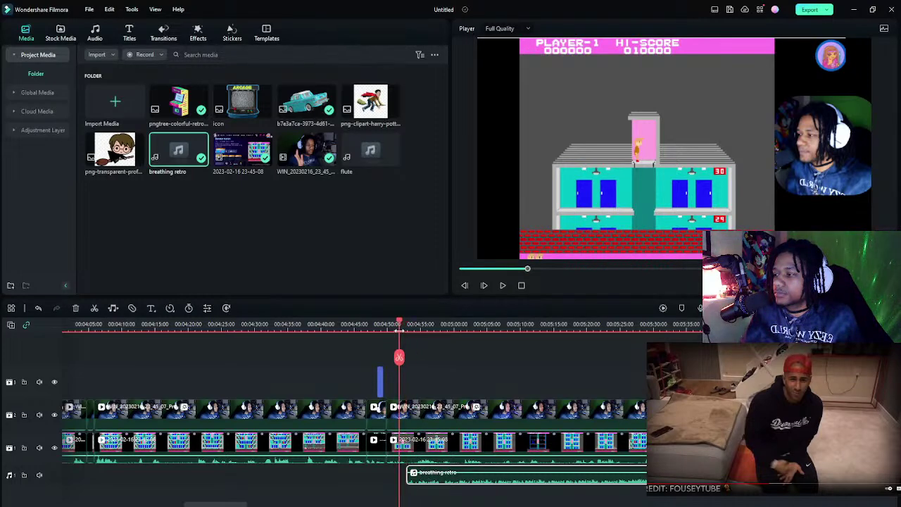
pyautogui.press('space')
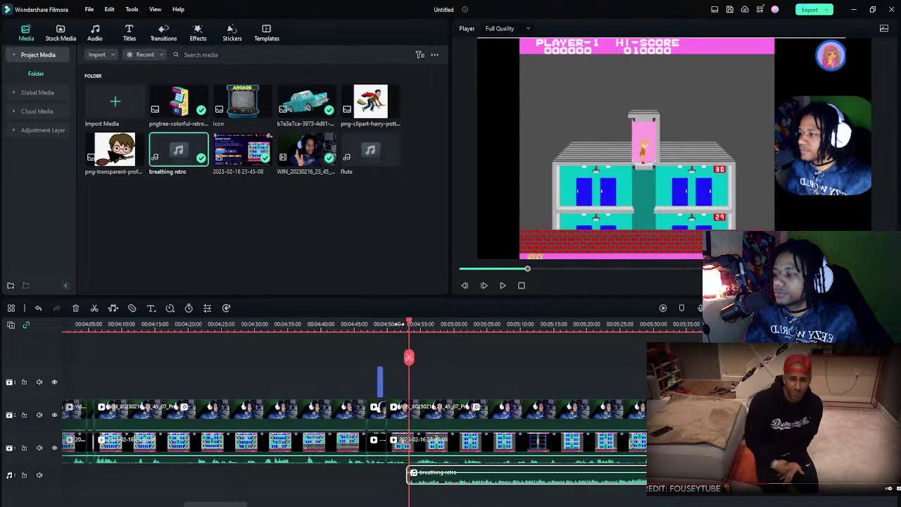
pyautogui.click(399, 331)
pyautogui.press('space')
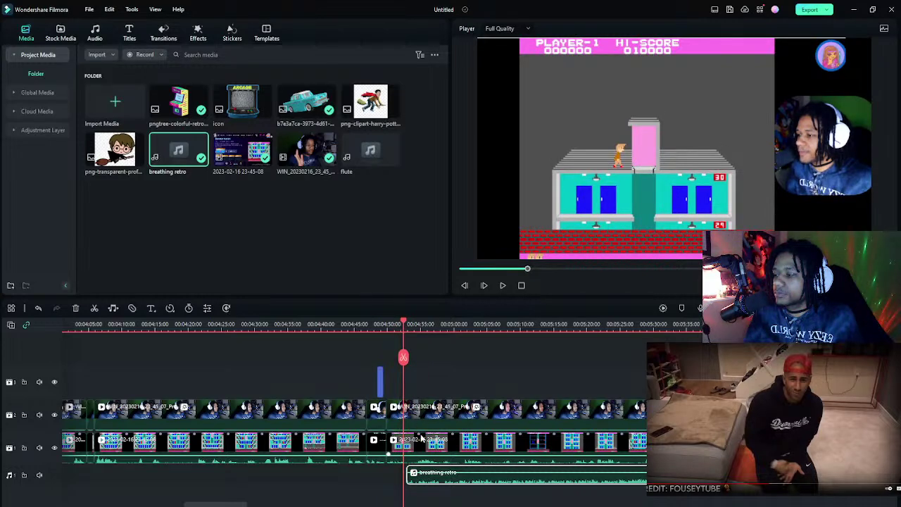
pyautogui.click(409, 476)
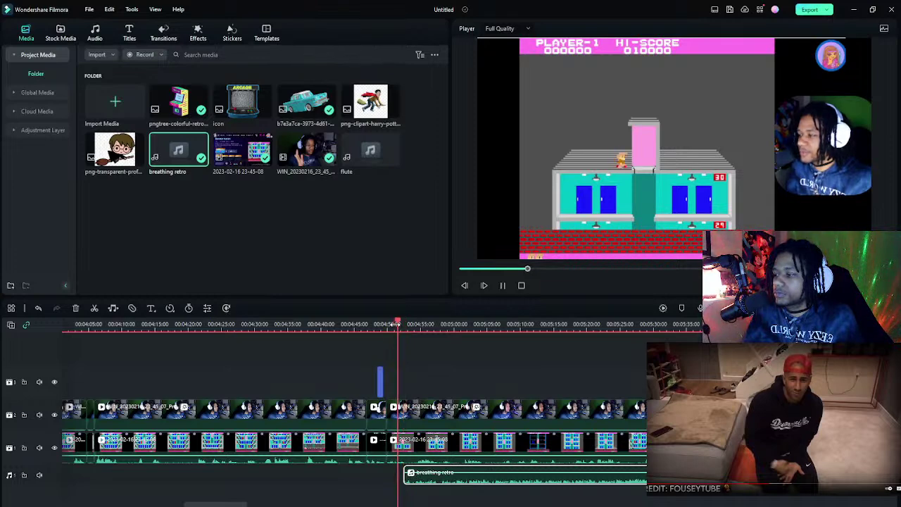
pyautogui.press('space')
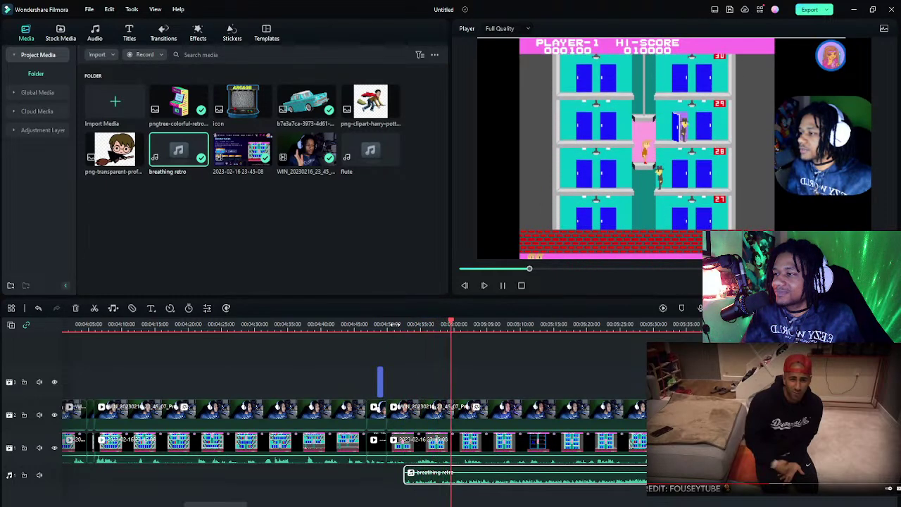
pyautogui.press('space')
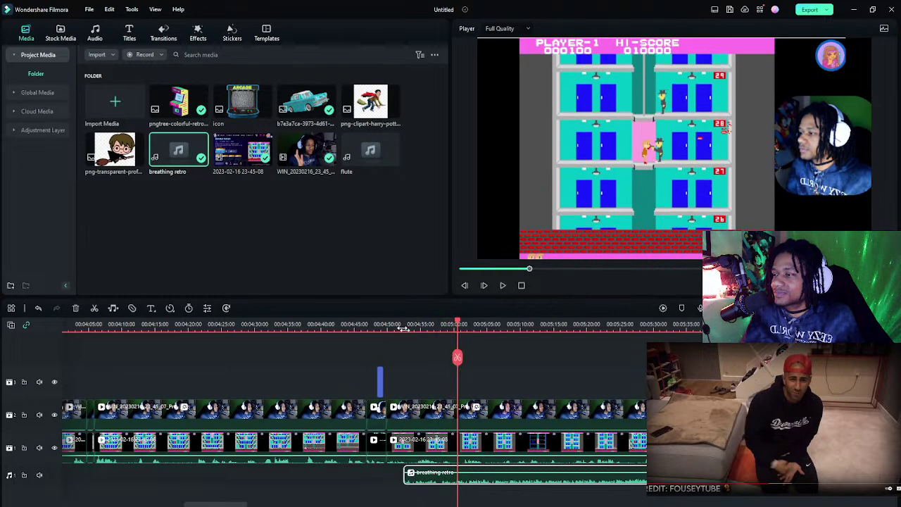
# - Double the breathing retro music clip's uniform speed to 2.00 and replay it from the clip's start at about 00:04:52
pyautogui.doubleClick(448, 485)
pyautogui.scroll(-5, 106, 203)
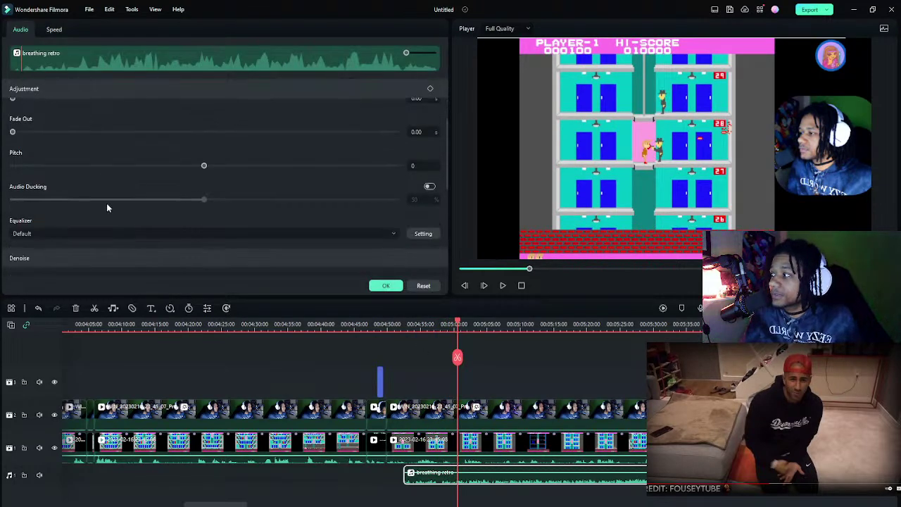
pyautogui.scroll(8, 95, 189)
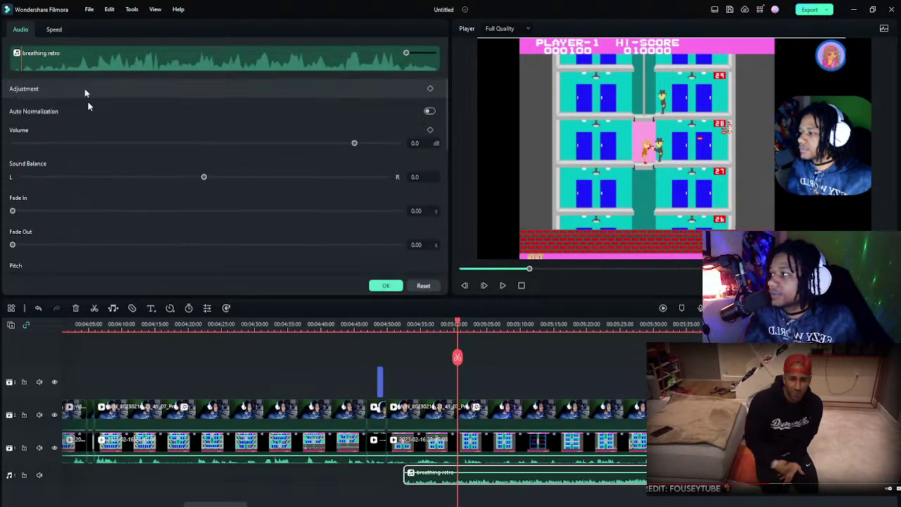
pyautogui.click(55, 29)
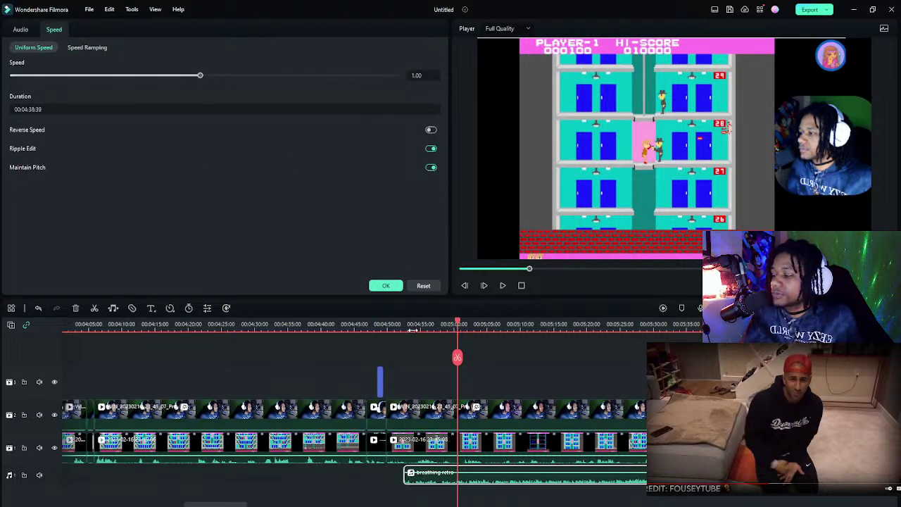
pyautogui.click(413, 327)
pyautogui.press('space')
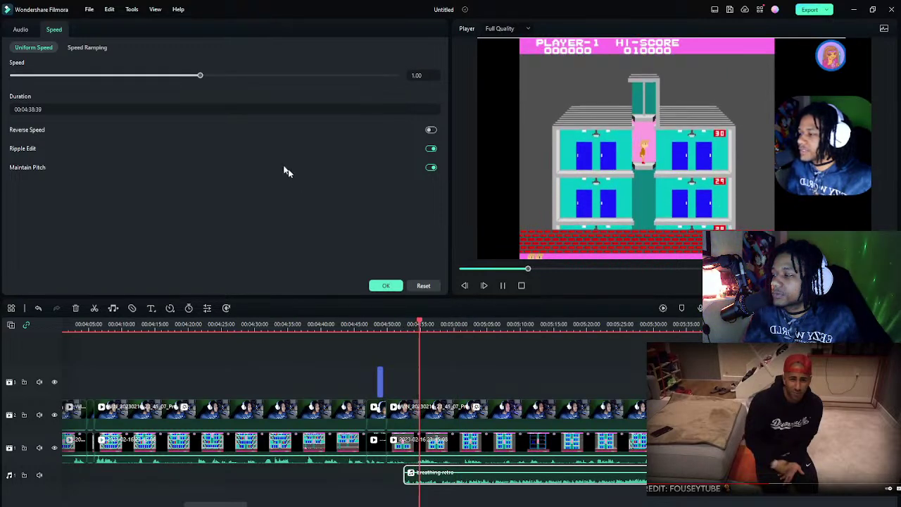
pyautogui.moveTo(201, 76); pyautogui.dragTo(204, 75)
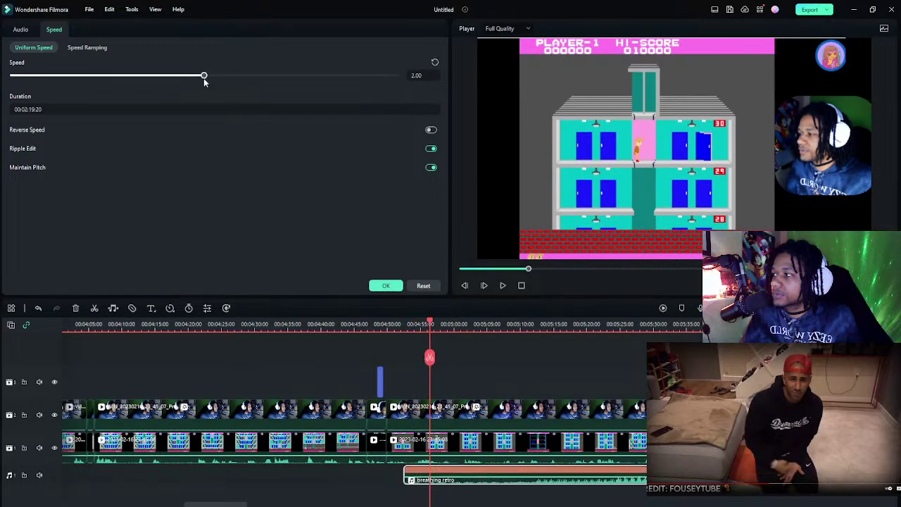
pyautogui.click(404, 325)
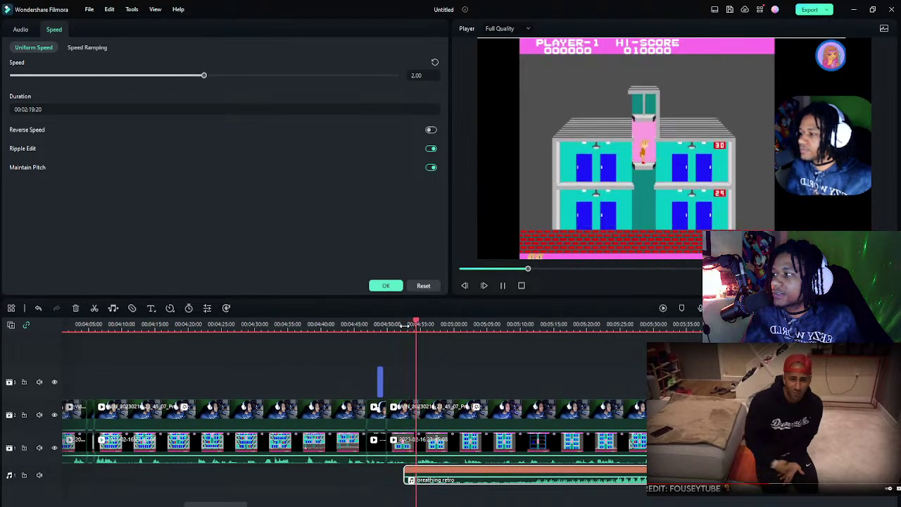
# - Reset the breathing retro music clip's speed, set its uniform speed to 1.10, and play the clip from its start
pyautogui.press('space')
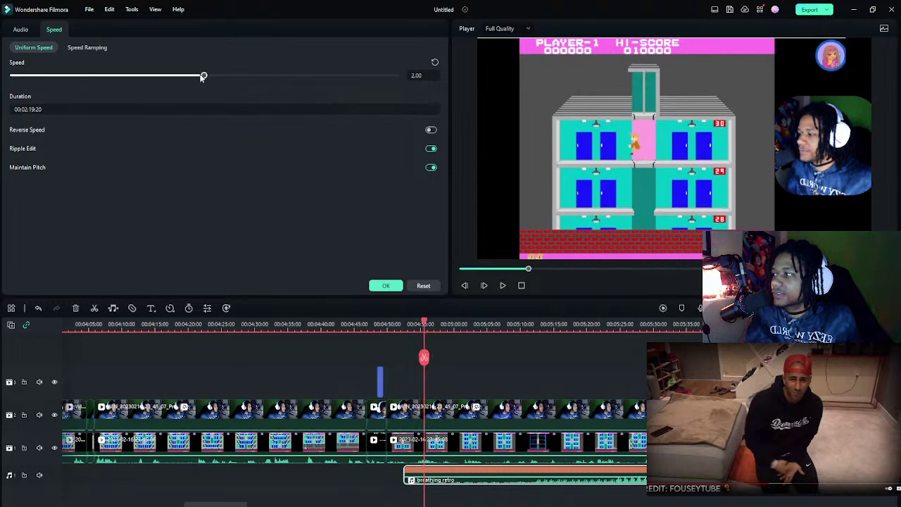
pyautogui.click(434, 62)
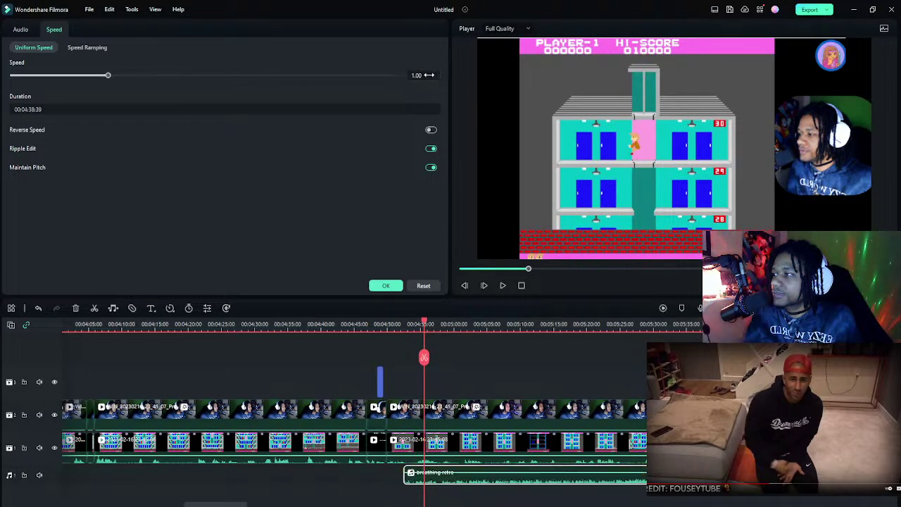
pyautogui.click(430, 76)
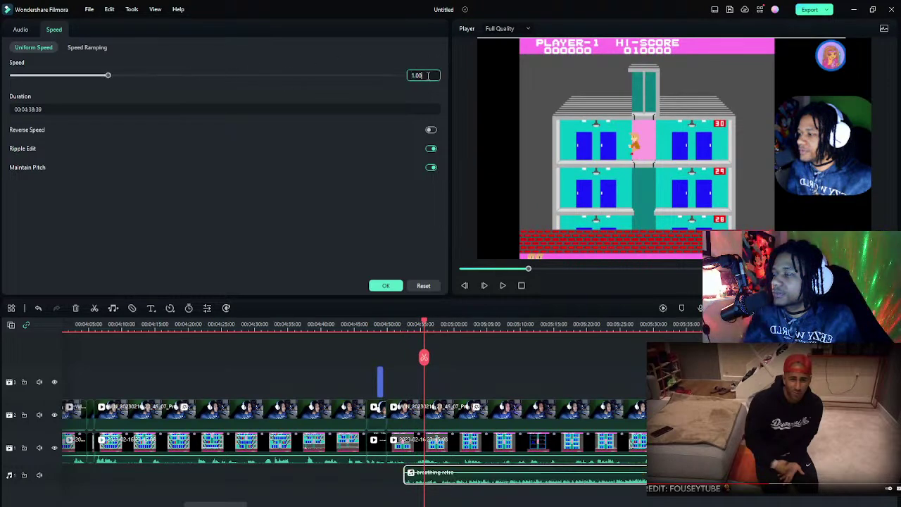
pyautogui.click(392, 92)
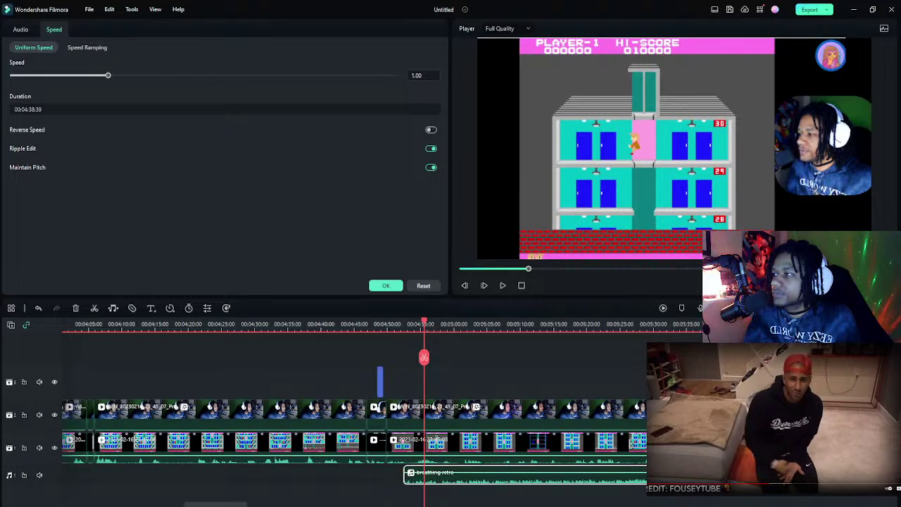
pyautogui.press('Return')
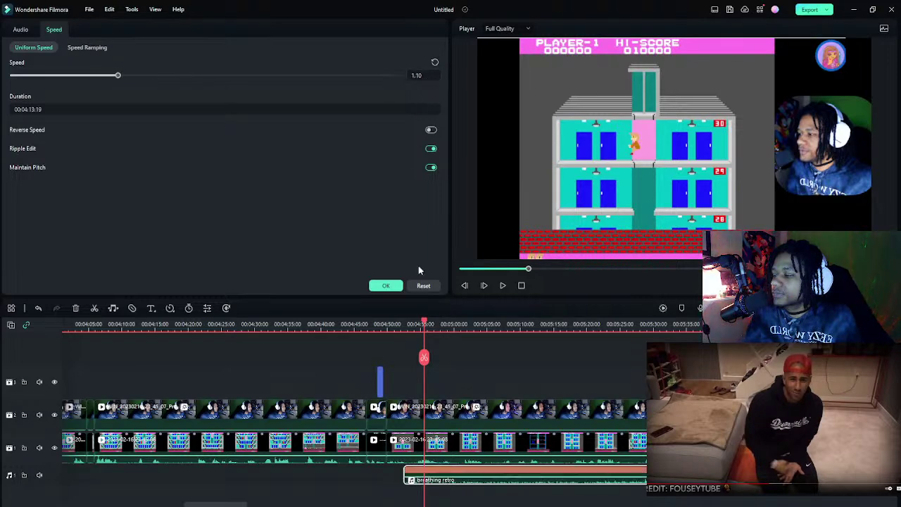
pyautogui.click(402, 324)
pyautogui.press('space')
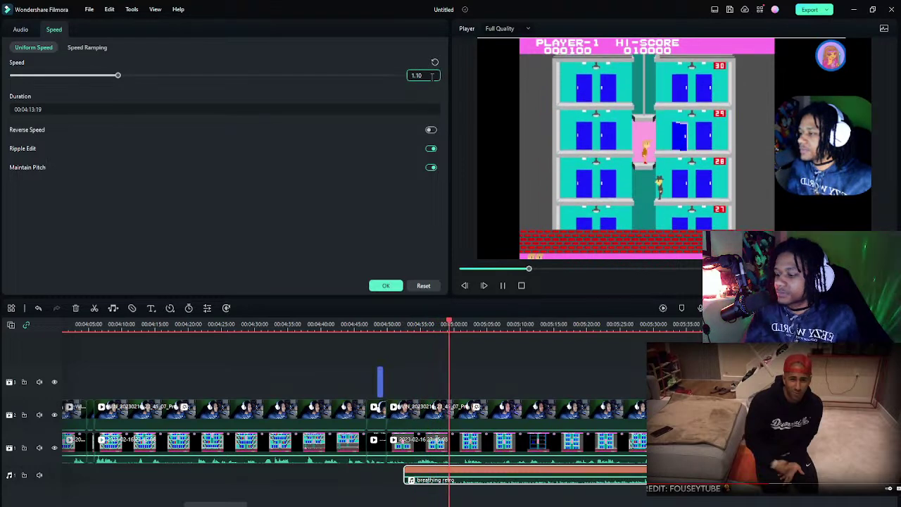
# - Raise the breathing retro clip's uniform speed to 1.15 and replay it from its start
pyautogui.press('BackSpace')
pyautogui.write('5')
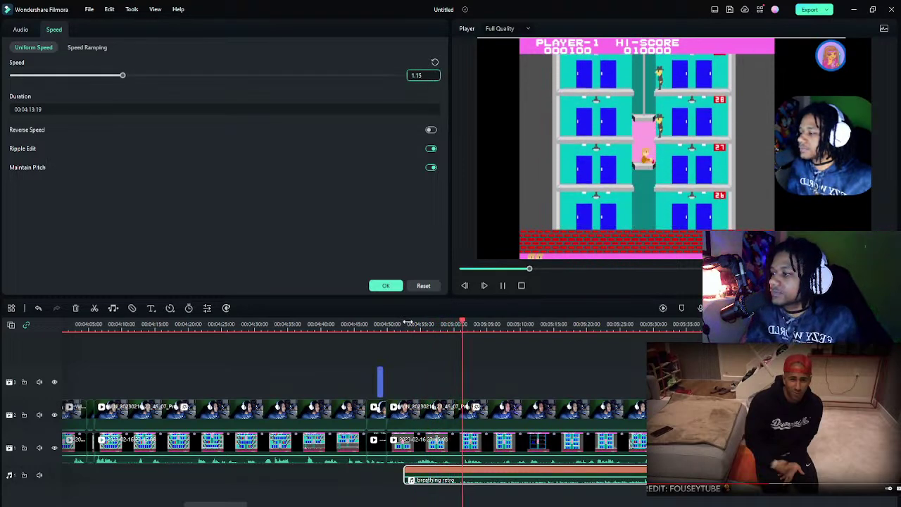
pyautogui.press('Return')
pyautogui.click(399, 326)
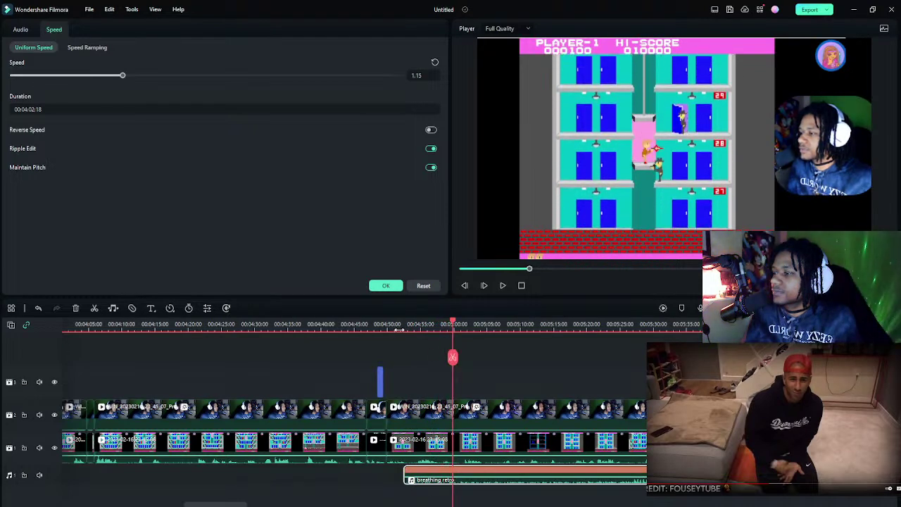
pyautogui.click(398, 328)
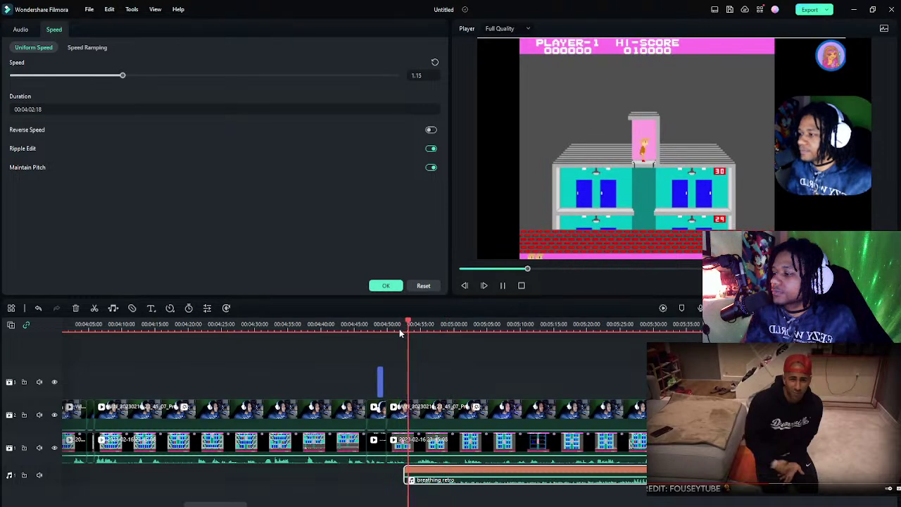
# - Set the breathing retro clip's uniform speed to 1.05 and play it back from its start
pyautogui.press('space')
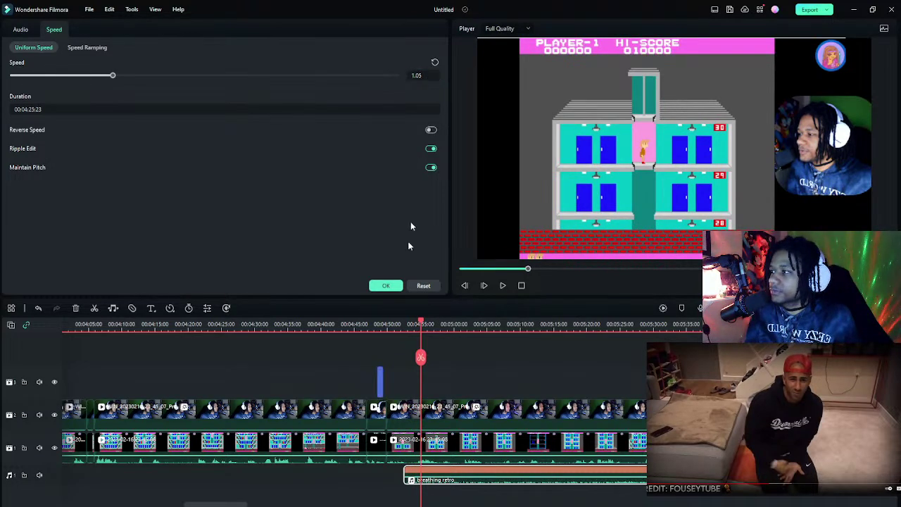
pyautogui.click(401, 328)
pyautogui.press('space')
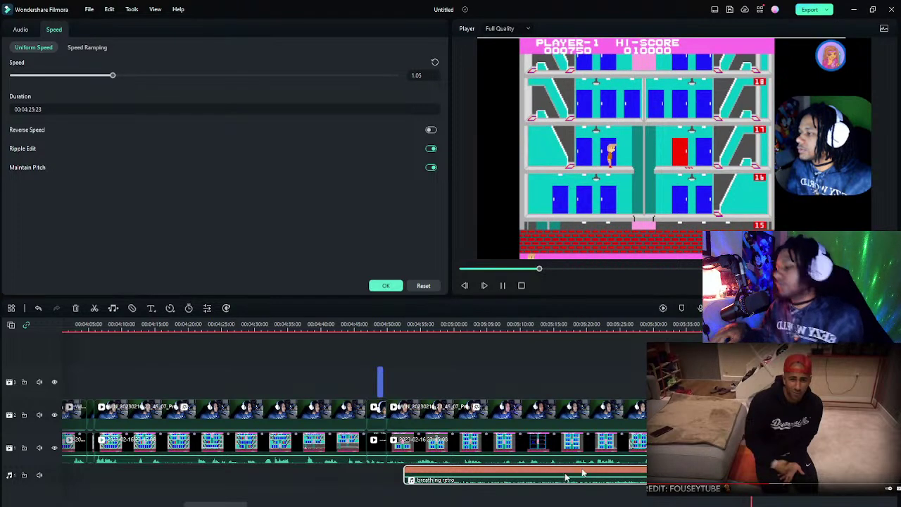
# - Listen to the mix around 00:06:00 and lower the breathing retro clip's volume to -2.3 dB
pyautogui.moveTo(216, 503); pyautogui.dragTo(243, 504)
pyautogui.click(408, 325)
pyautogui.click(445, 325)
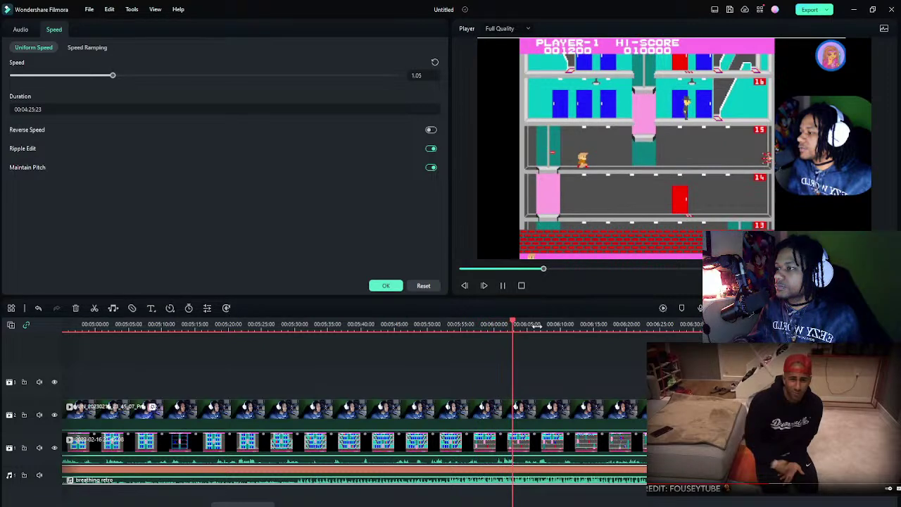
pyautogui.click(487, 329)
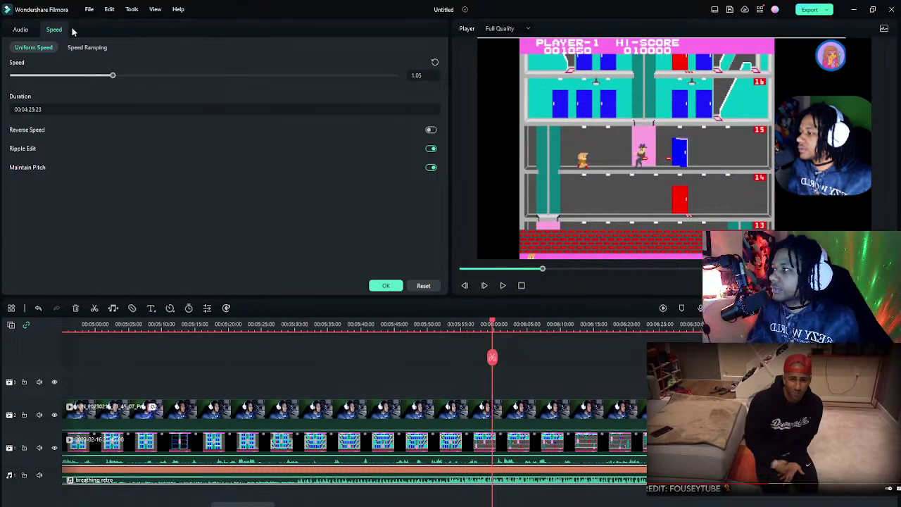
pyautogui.click(20, 30)
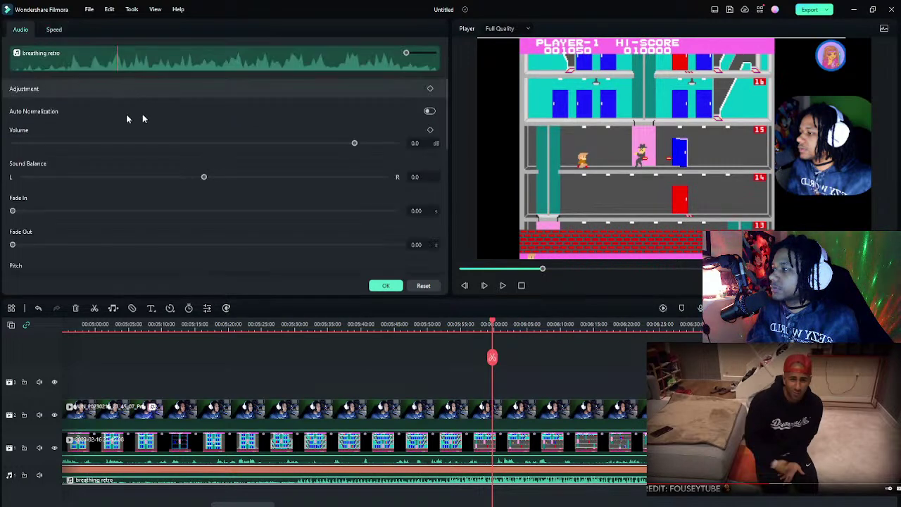
pyautogui.moveTo(354, 145); pyautogui.dragTo(348, 145)
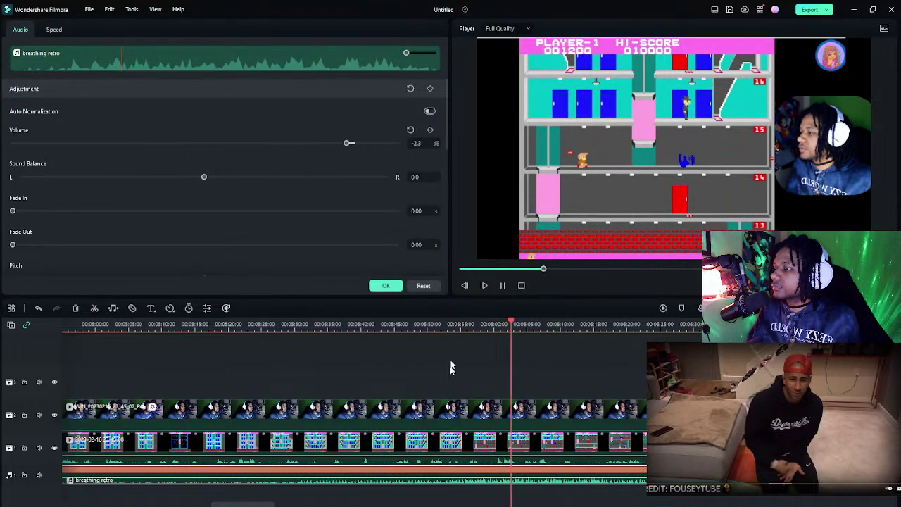
pyautogui.press('space')
# - Split the webcam and gameplay clips at about 00:05:59 and again just past 00:06:00 to isolate a short segment
pyautogui.moveTo(489, 328)
pyautogui.mouseDown()
pyautogui.moveTo(481, 329)
pyautogui.moveTo(488, 325)
pyautogui.mouseUp()
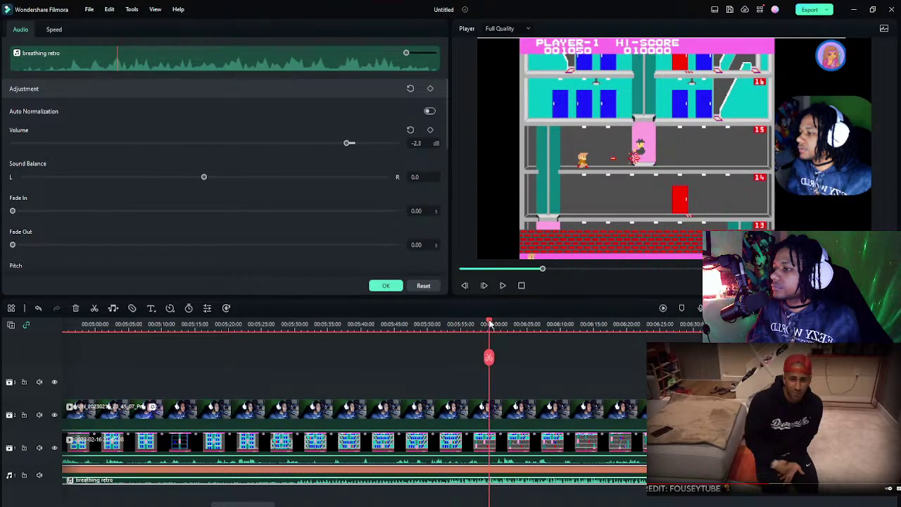
pyautogui.hotkey('ctrl', 'b')
pyautogui.click(514, 447)
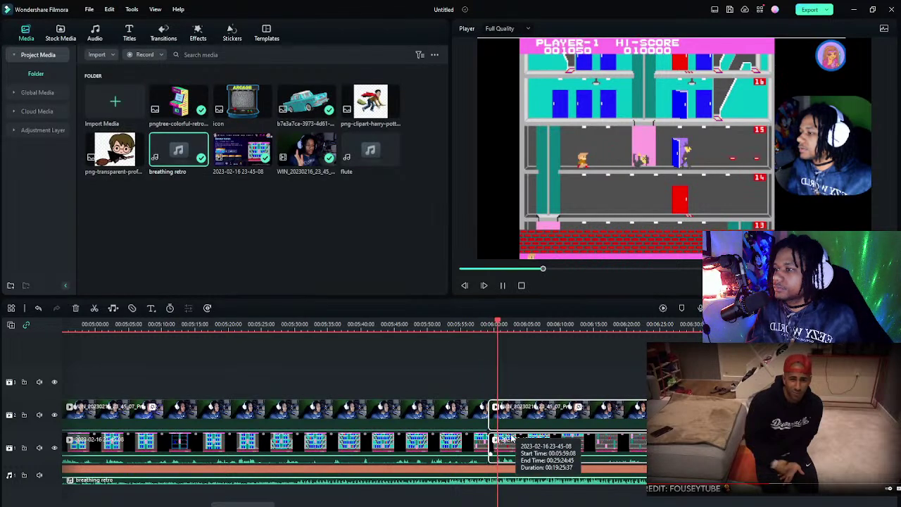
pyautogui.press('space')
pyautogui.hotkey('ctrl', 'b')
# - Hide the webcam in the short isolated segment by setting its opacity to 0%
pyautogui.click(492, 415)
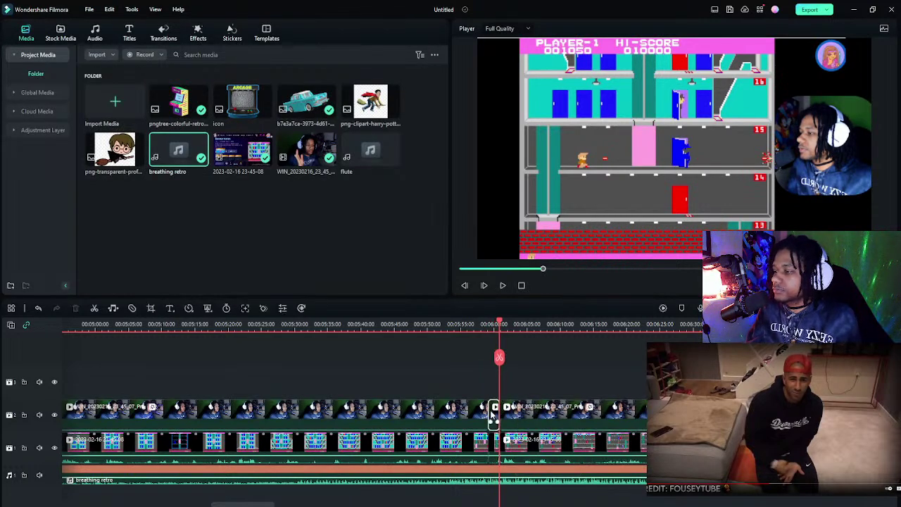
pyautogui.doubleClick(492, 415)
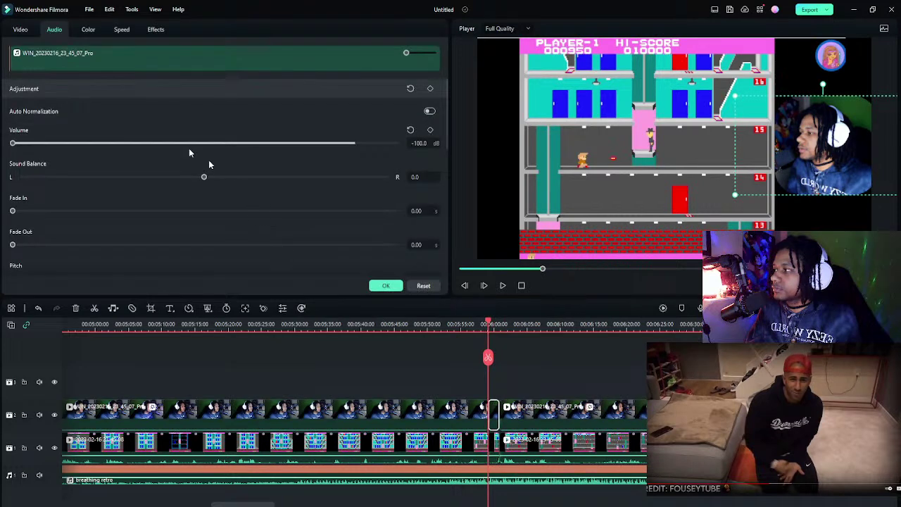
pyautogui.click(21, 30)
pyautogui.scroll(-5, 92, 174)
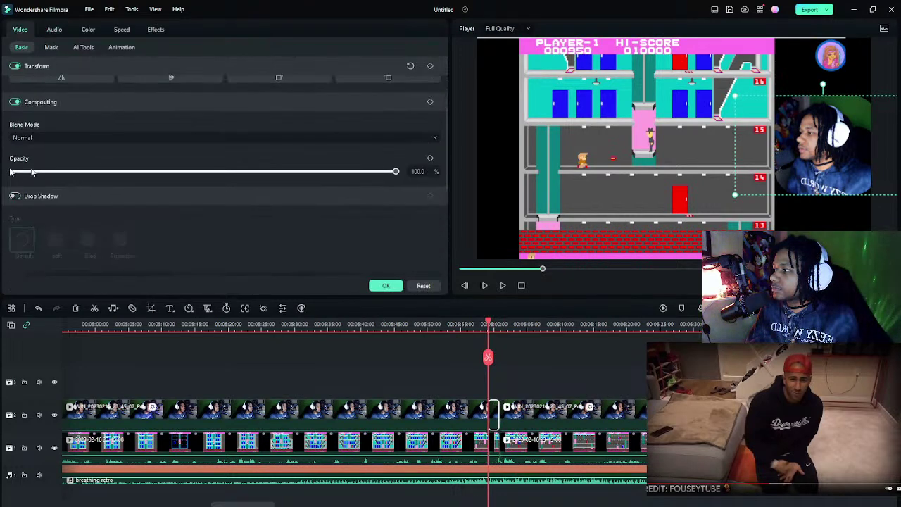
pyautogui.moveTo(31, 171); pyautogui.dragTo(1, 176)
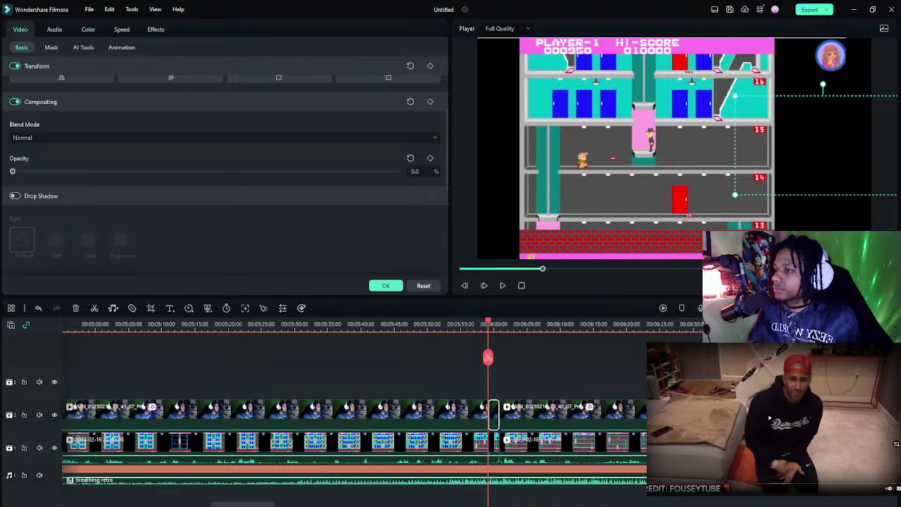
# - Zoom the short gameplay segment to 316.9% scale, reposition it to X -570.04, Y 0.00 on the enemy, and preview it
pyautogui.click(494, 445)
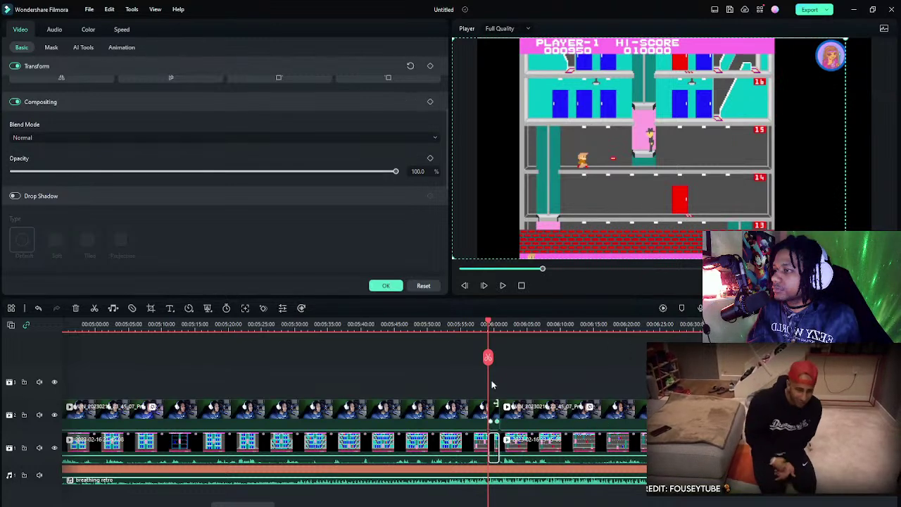
pyautogui.scroll(5, 70, 120)
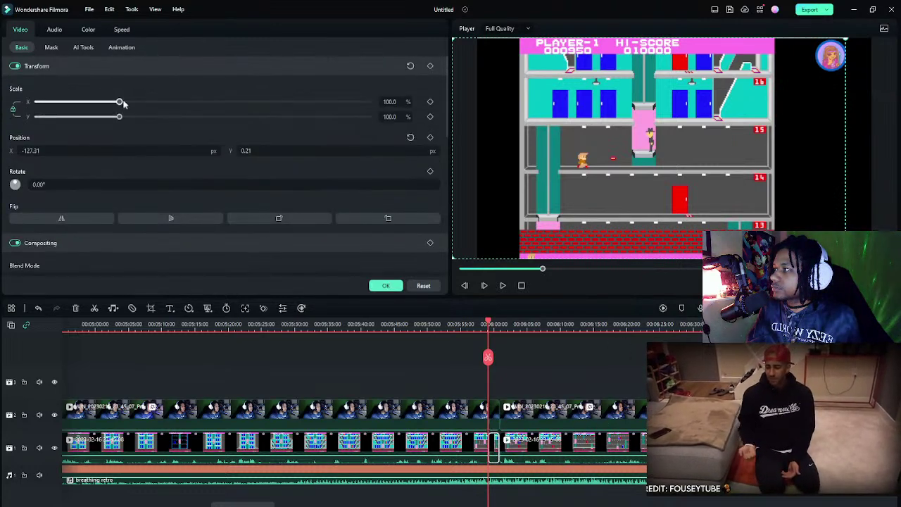
pyautogui.moveTo(121, 104); pyautogui.dragTo(231, 103)
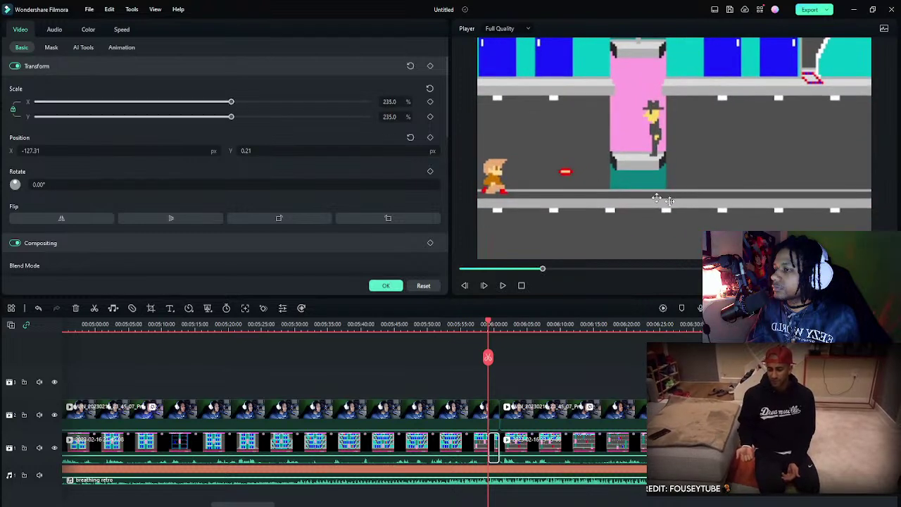
pyautogui.moveTo(668, 201)
pyautogui.mouseDown()
pyautogui.moveTo(689, 211)
pyautogui.moveTo(677, 207)
pyautogui.mouseUp()
pyautogui.click(292, 103)
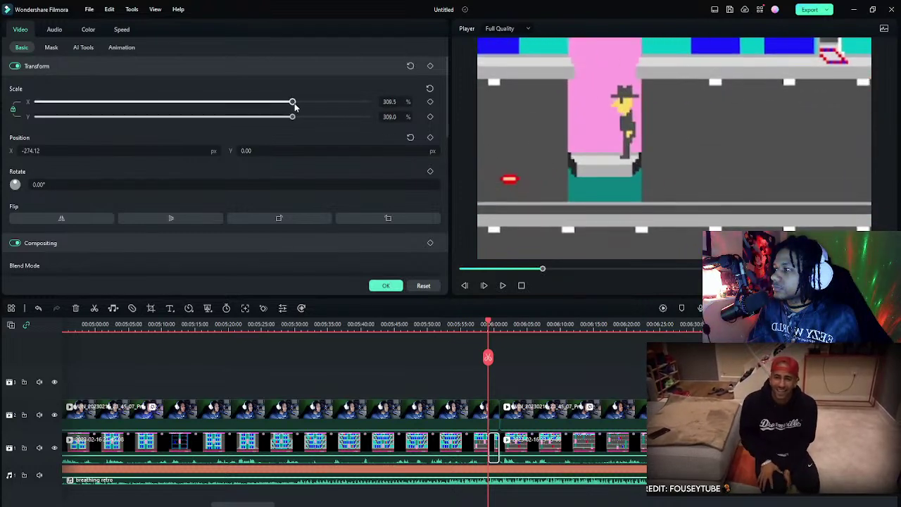
pyautogui.moveTo(294, 103); pyautogui.dragTo(298, 102)
pyautogui.moveTo(645, 167); pyautogui.dragTo(623, 173)
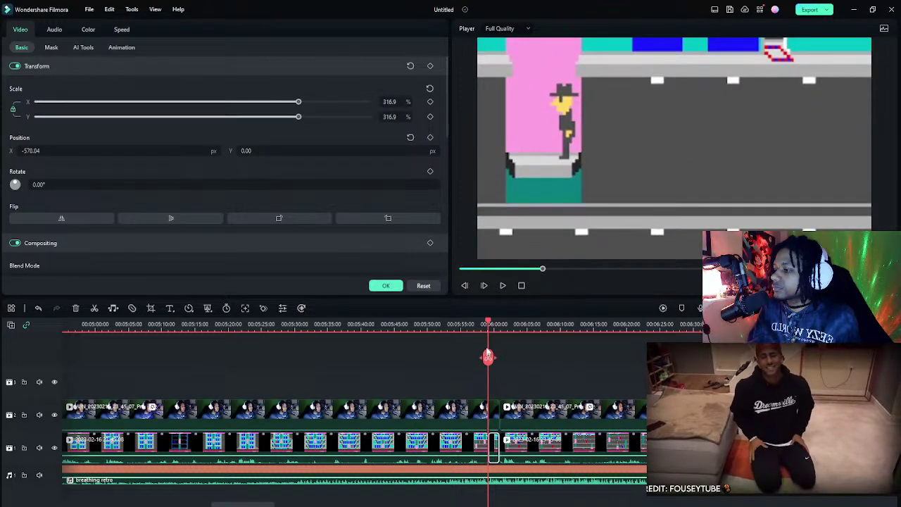
pyautogui.click(479, 323)
pyautogui.press('space')
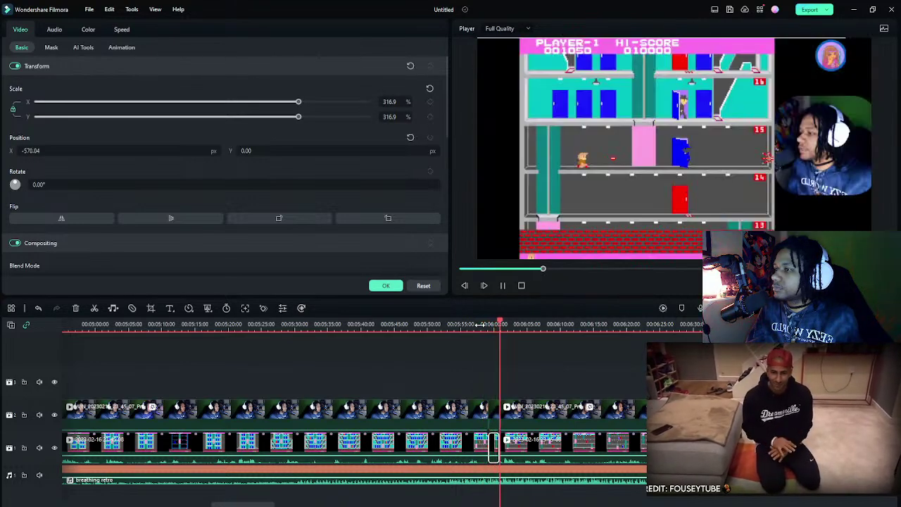
pyautogui.press('space')
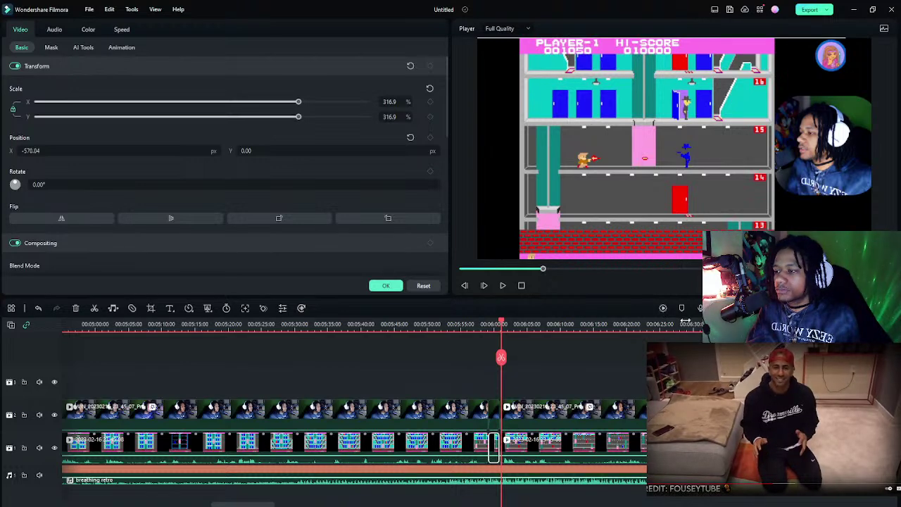
# - Review the footage after the zoomed segment, replaying the part around 00:06:25 to 00:06:30
pyautogui.click(613, 362)
pyautogui.press('space')
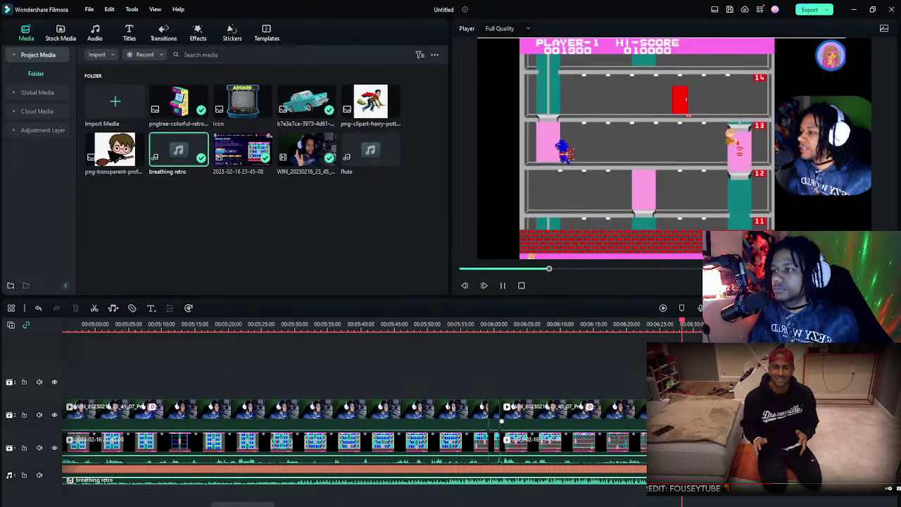
pyautogui.press('space')
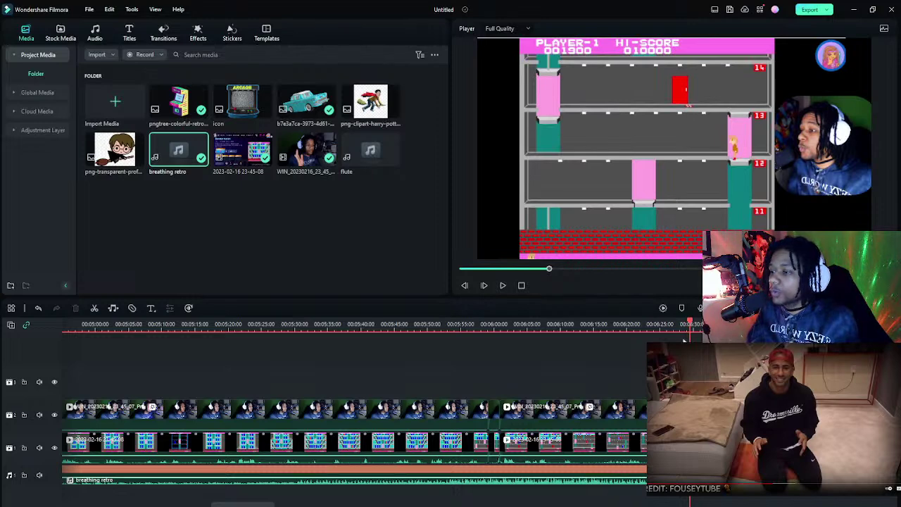
pyautogui.press('space')
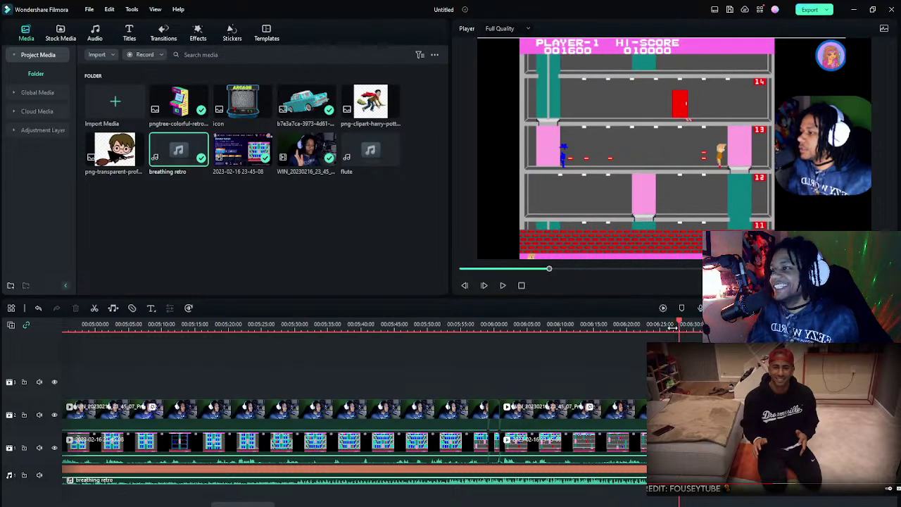
pyautogui.press('space')
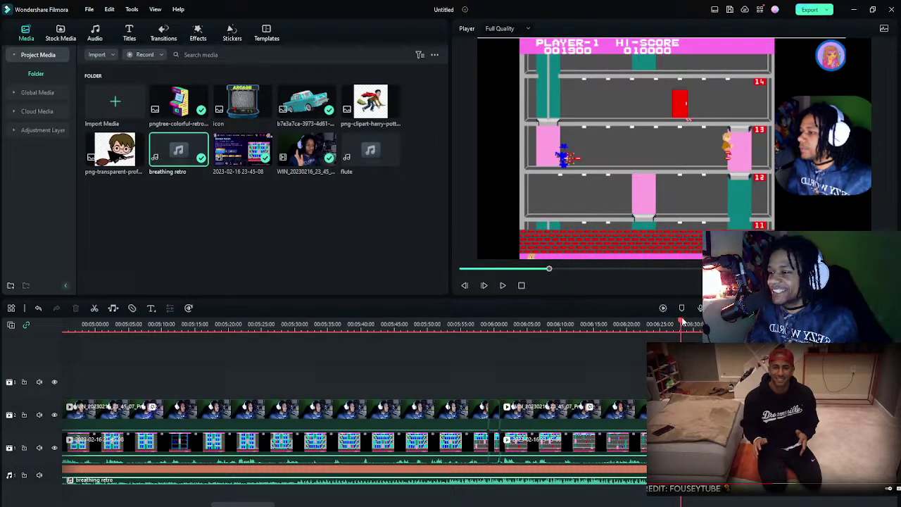
pyautogui.moveTo(682, 323); pyautogui.dragTo(679, 323)
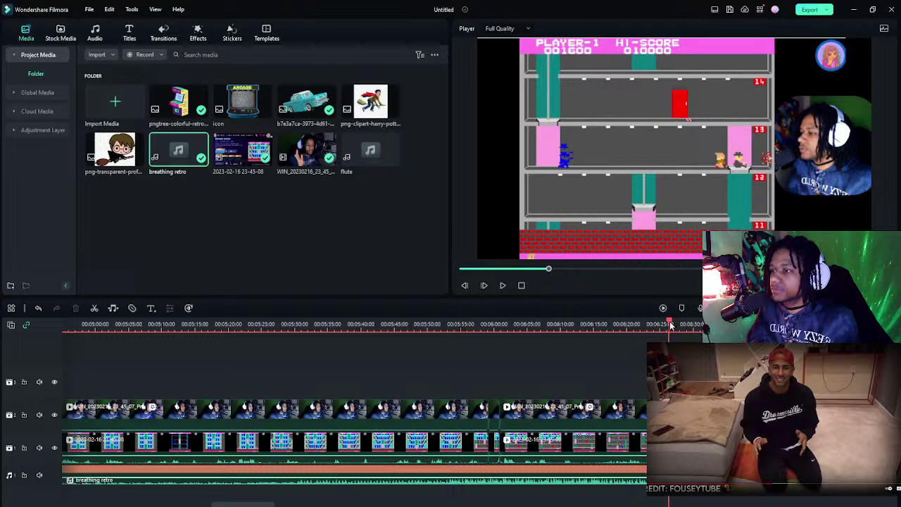
pyautogui.click(501, 421)
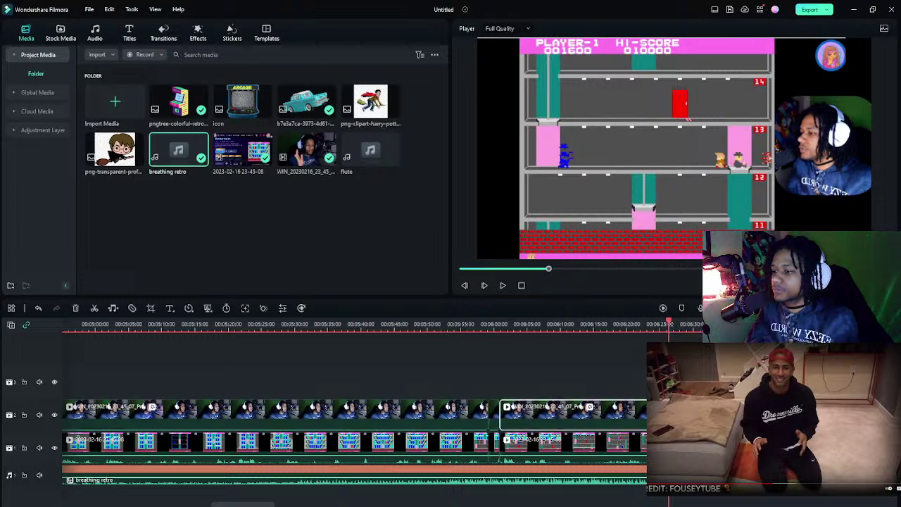
pyautogui.press('space')
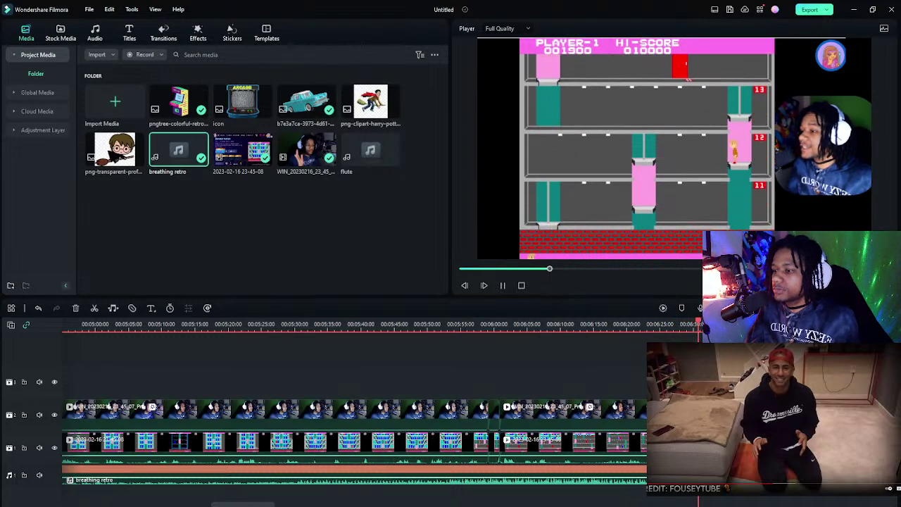
# - Locate the shootout between about 00:06:25 and 00:06:30 and isolate it as a short segment of the webcam and gameplay clips
pyautogui.press('space')
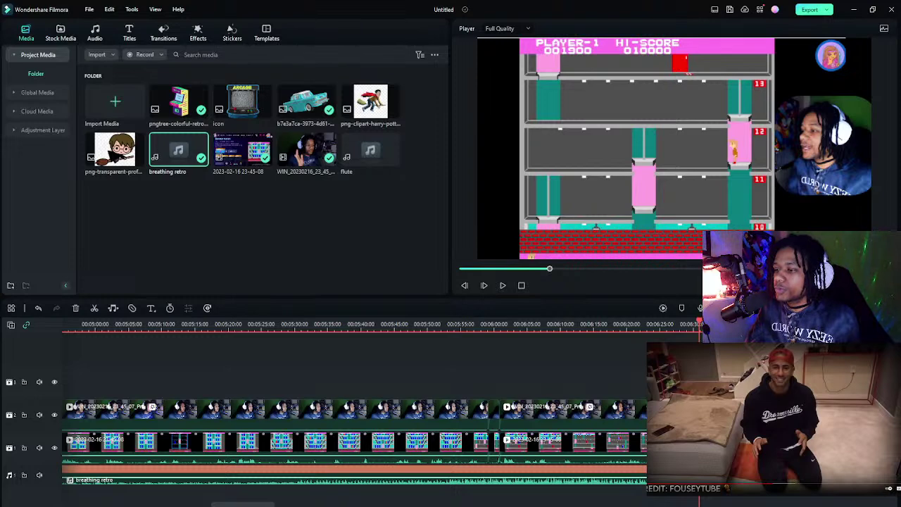
pyautogui.click(661, 324)
pyautogui.press('space')
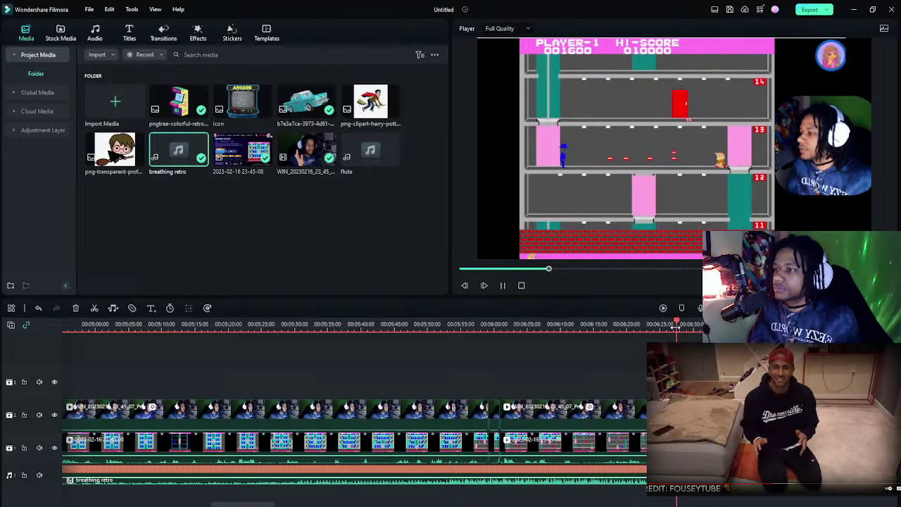
pyautogui.click(689, 326)
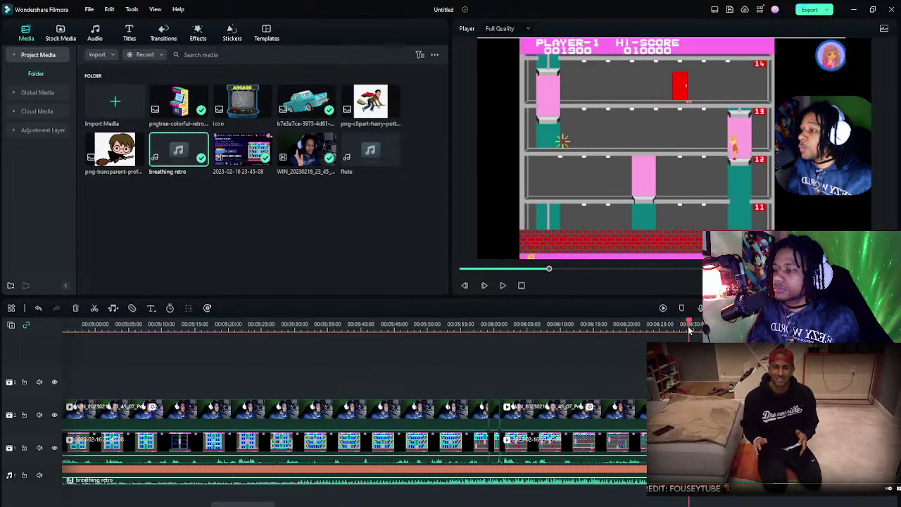
pyautogui.moveTo(689, 324); pyautogui.dragTo(686, 324)
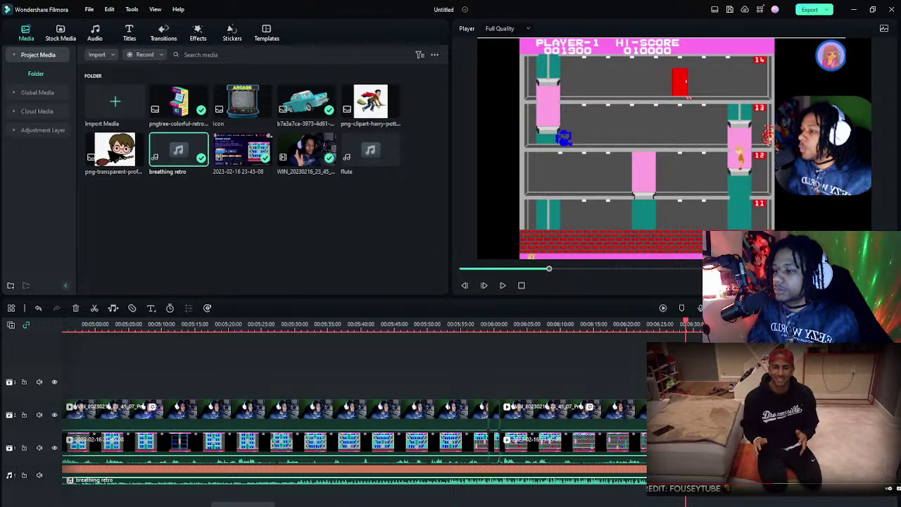
# - Hide the webcam during the isolated shootout segment by lowering its opacity
pyautogui.doubleClick(567, 407)
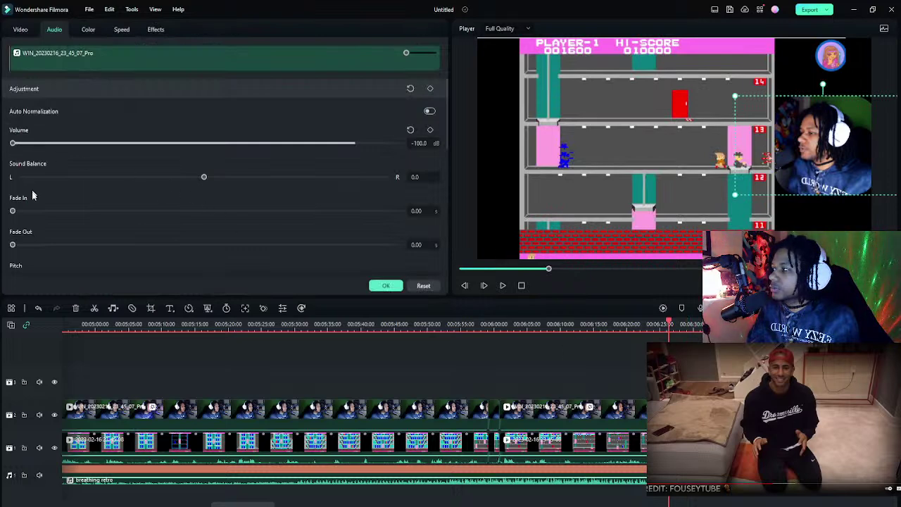
pyautogui.scroll(-3, 30, 192)
pyautogui.scroll(5, 30, 194)
pyautogui.click(21, 28)
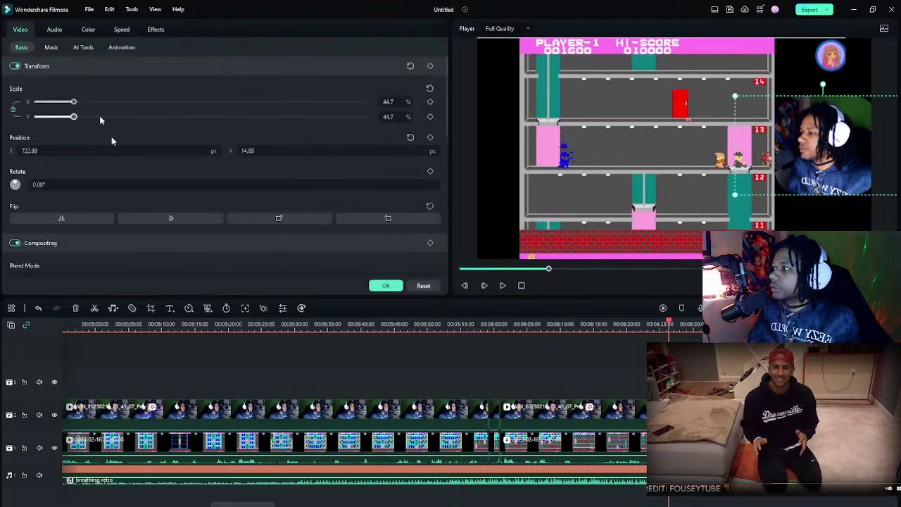
pyautogui.scroll(-5, 114, 186)
pyautogui.moveTo(89, 199); pyautogui.dragTo(394, 199)
# - Zoom the gameplay in the shootout segment to 188.3% scale and preview it from just before the zoom
pyautogui.scroll(3, 140, 145)
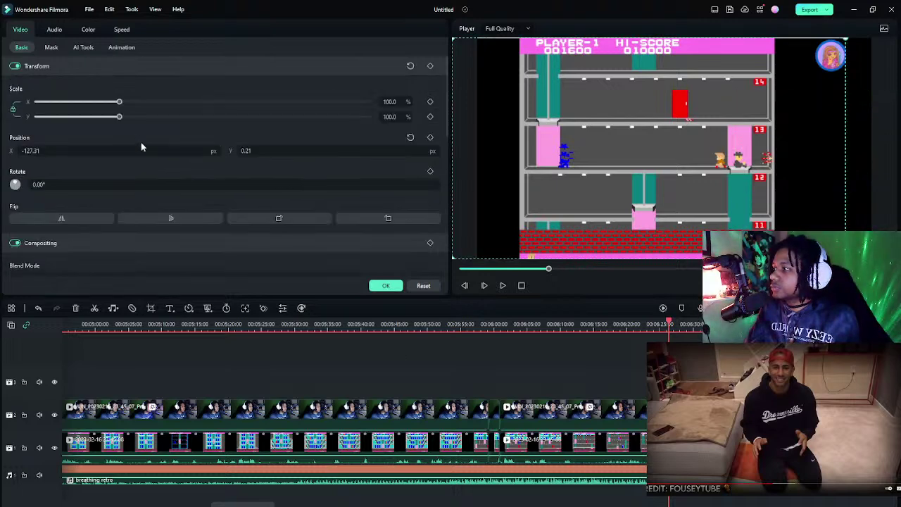
pyautogui.moveTo(156, 102); pyautogui.dragTo(191, 106)
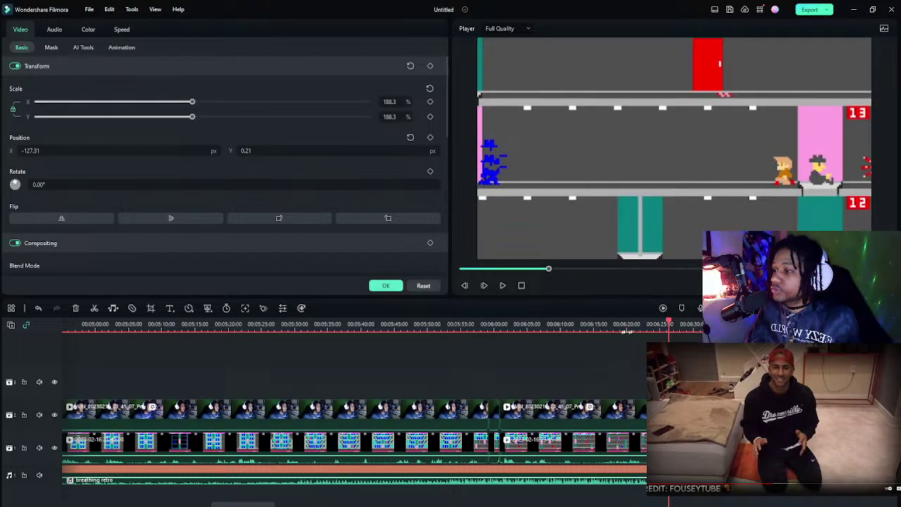
pyautogui.click(649, 328)
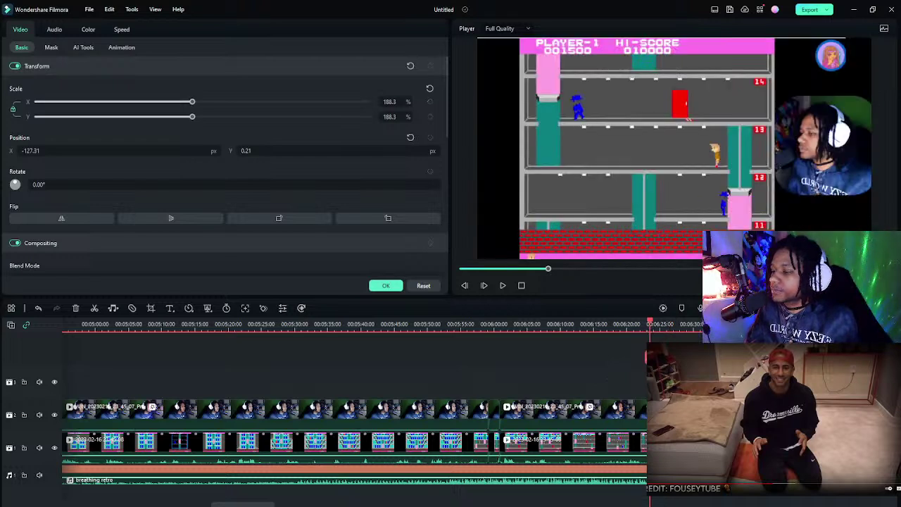
pyautogui.press('space')
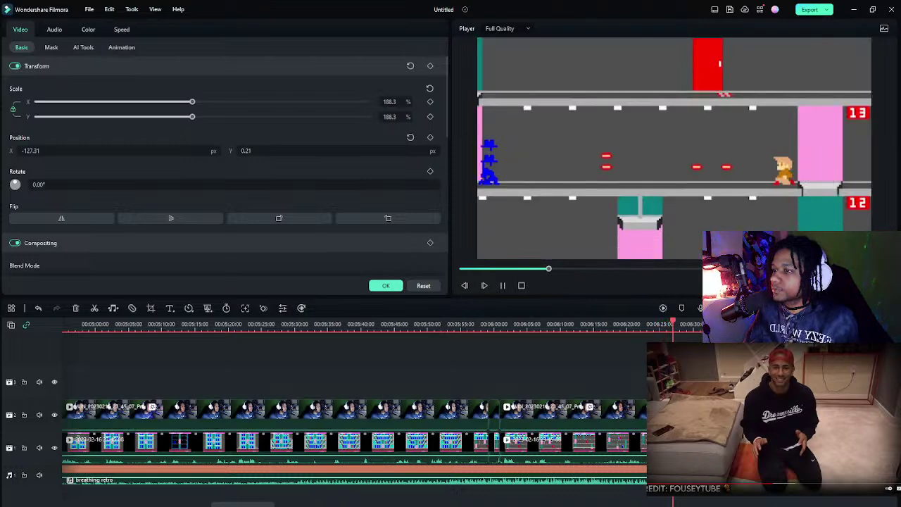
pyautogui.click(668, 324)
pyautogui.press('space')
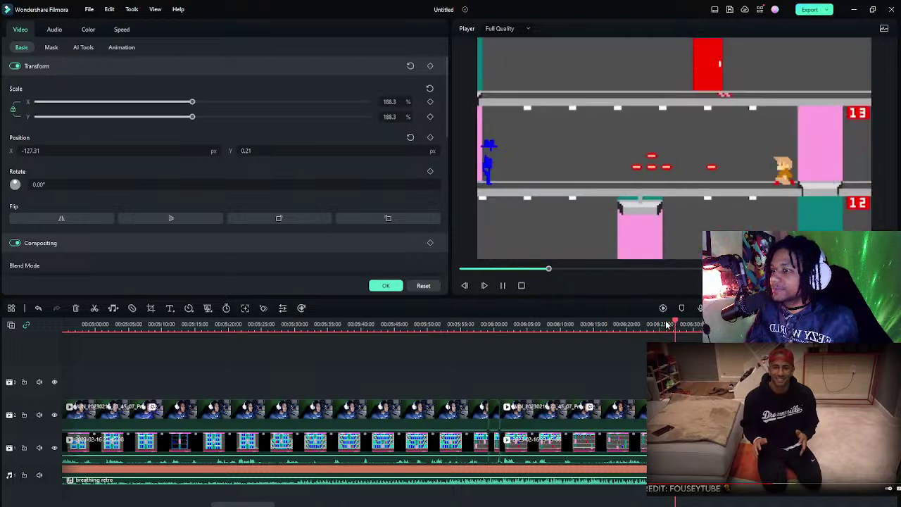
pyautogui.press('space')
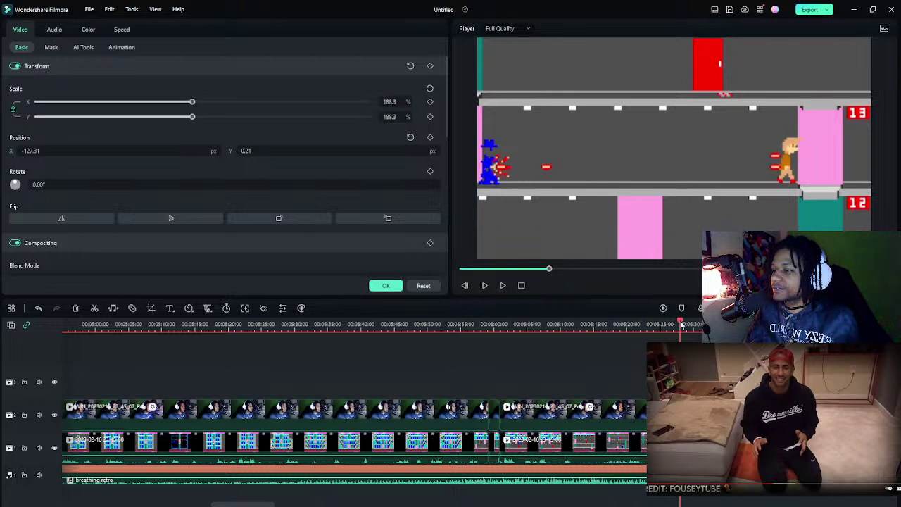
pyautogui.moveTo(681, 324); pyautogui.dragTo(673, 325)
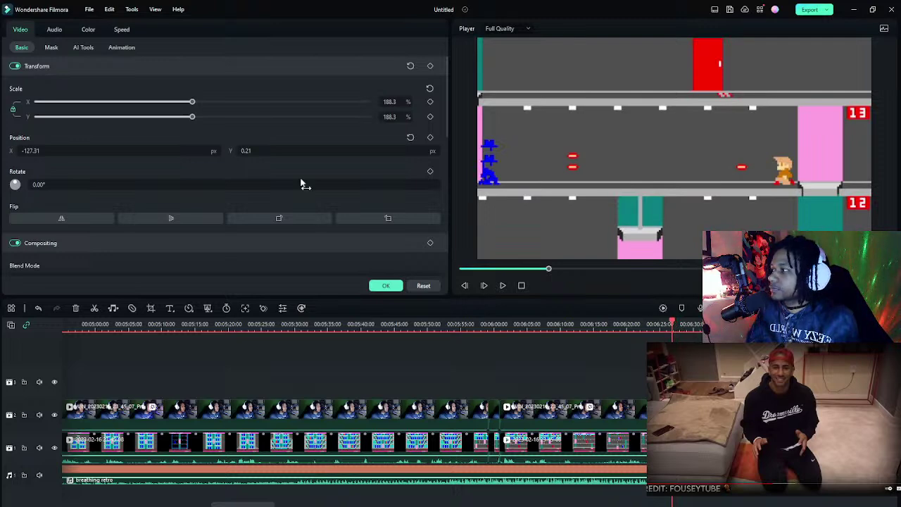
pyautogui.click(386, 285)
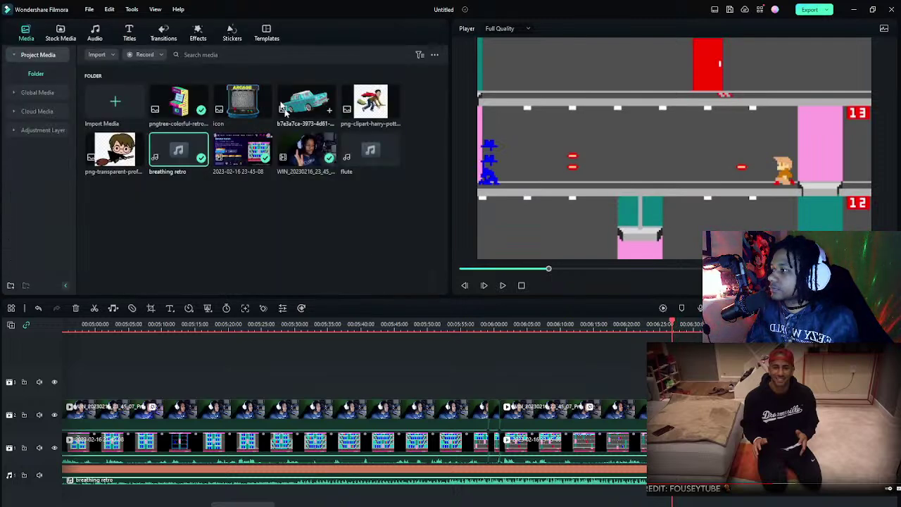
# - Add the Cinema 21:9 effect to the zoomed shootout segment
pyautogui.click(195, 32)
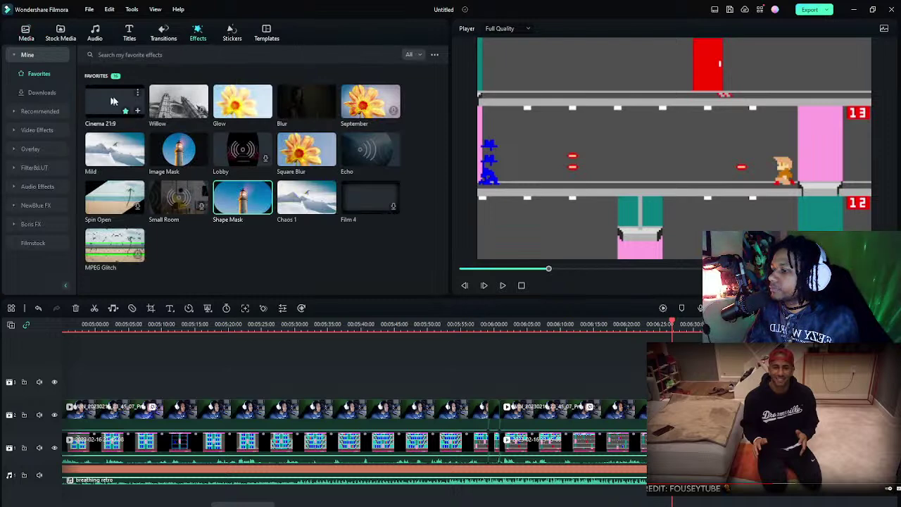
pyautogui.click(113, 101)
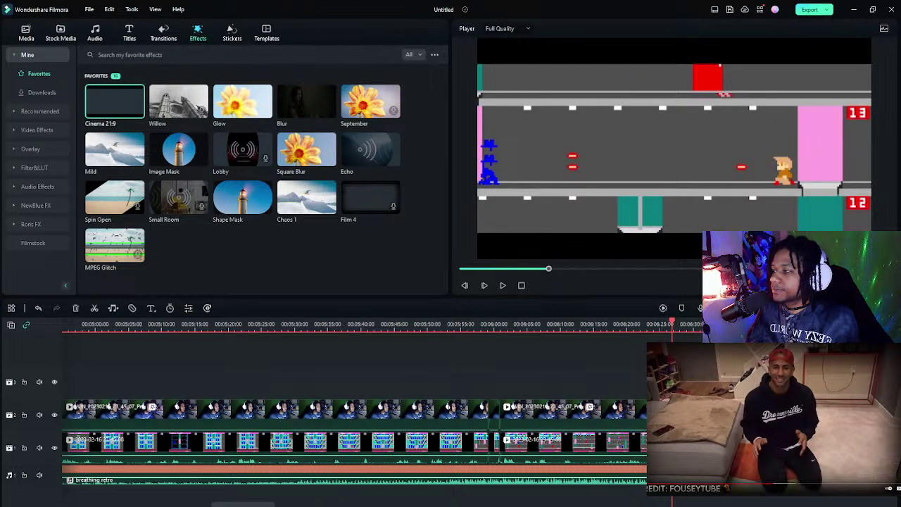
# - Apply the Blockbuster color preset to the zoomed gameplay segment and preview the look
pyautogui.click(88, 29)
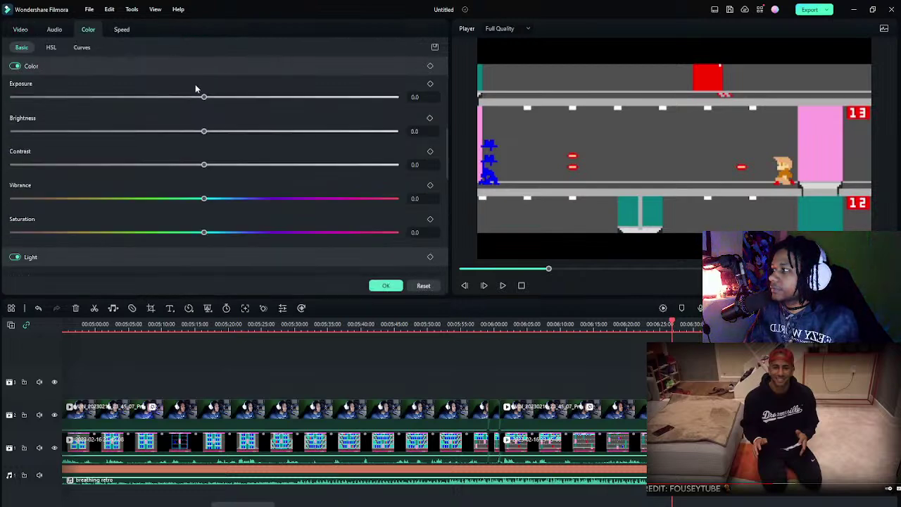
pyautogui.scroll(3, 196, 88)
pyautogui.scroll(-1, 273, 152)
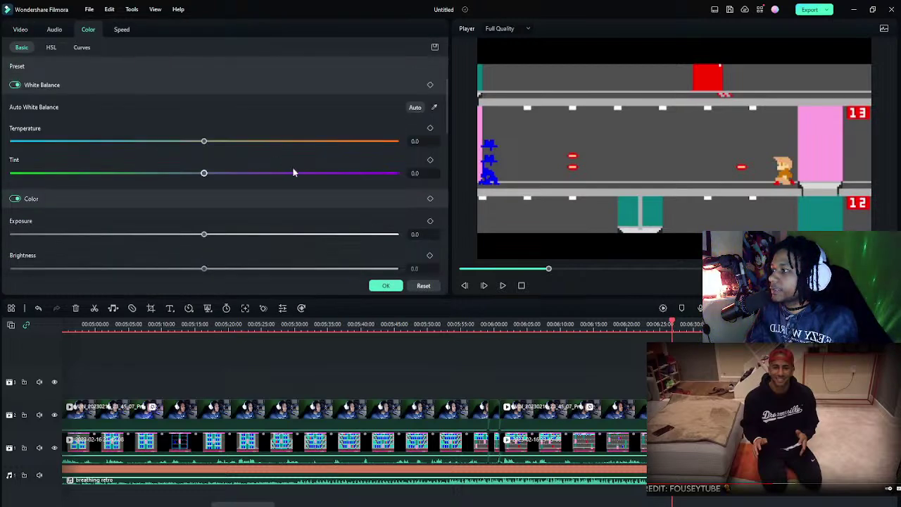
pyautogui.scroll(3, 294, 173)
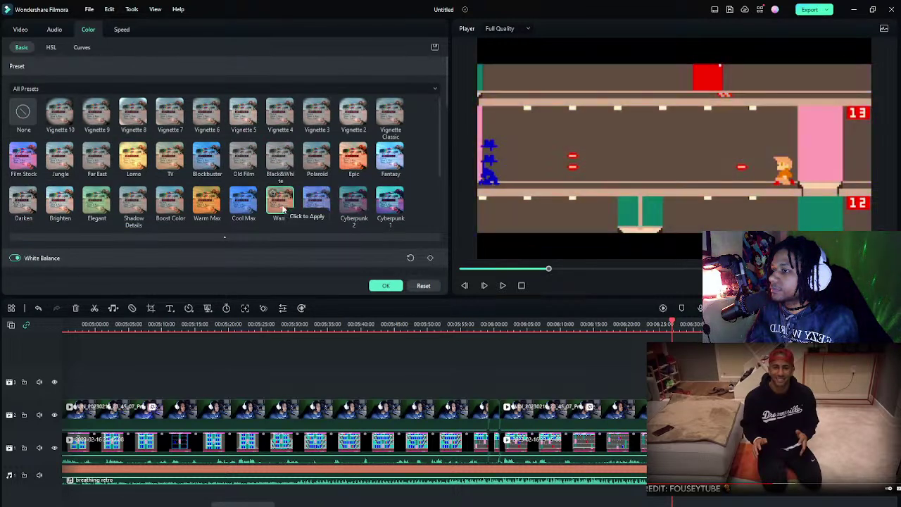
pyautogui.click(243, 202)
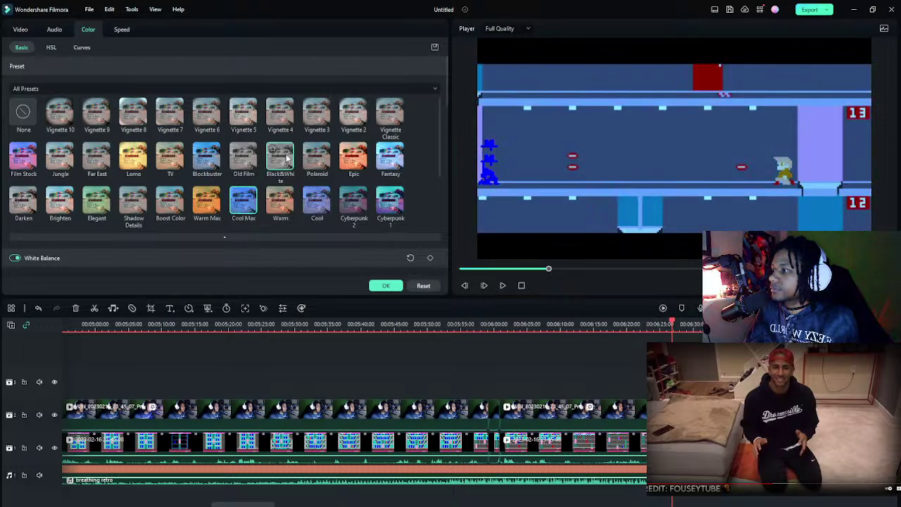
pyautogui.click(206, 157)
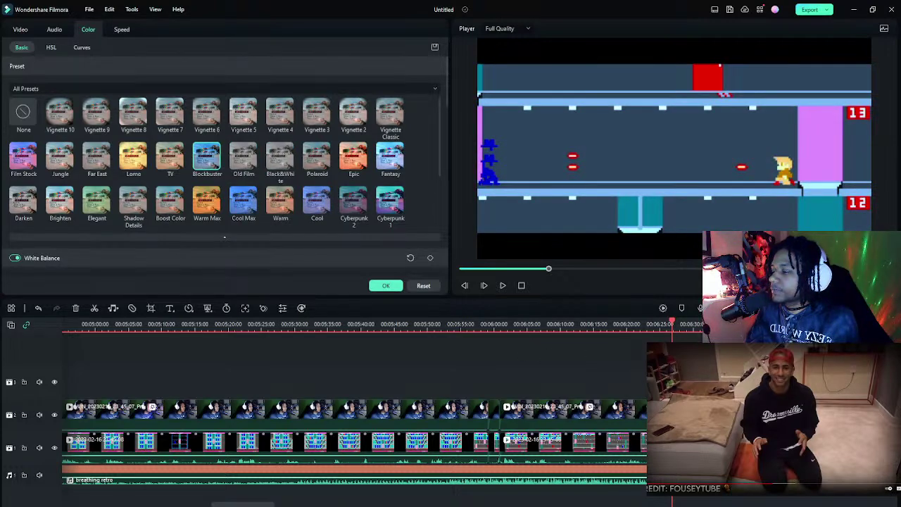
pyautogui.click(658, 328)
pyautogui.press('space')
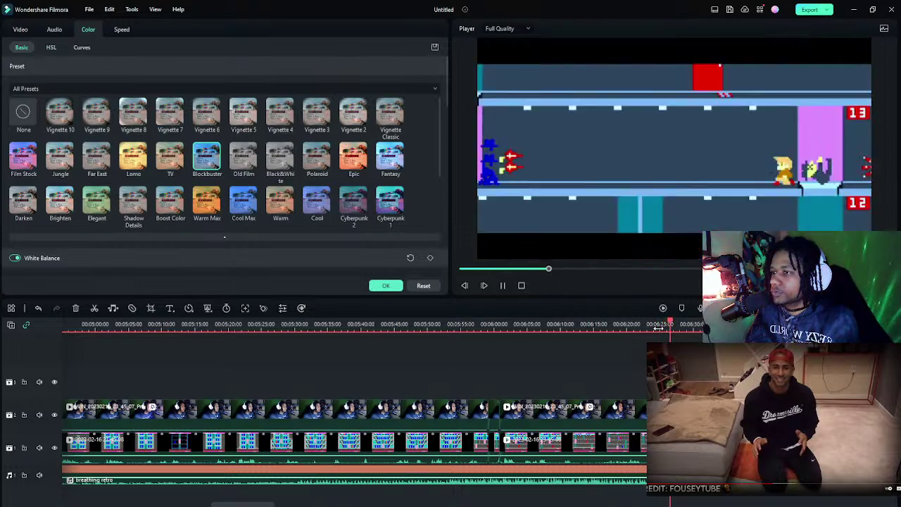
pyautogui.press('space')
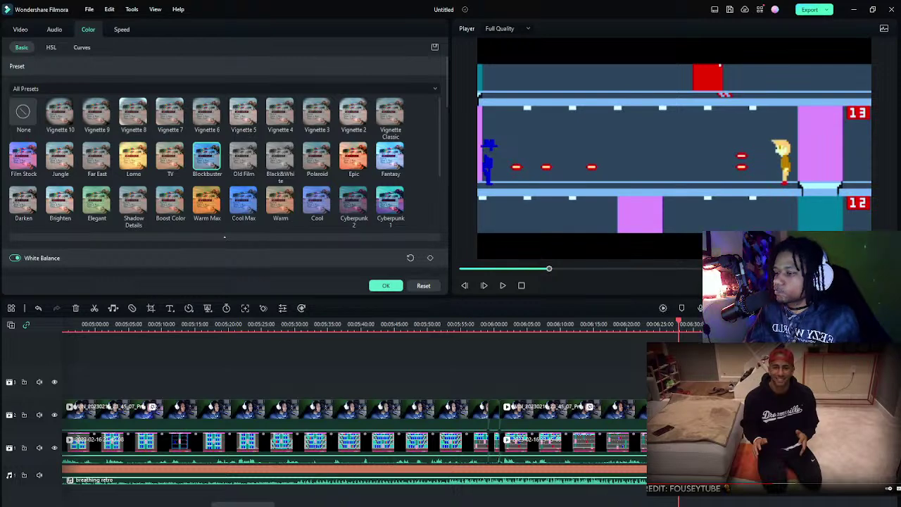
# - Slow the zoomed gameplay segment to a uniform speed of 0.38 and play it back
pyautogui.click(188, 308)
pyautogui.click(209, 324)
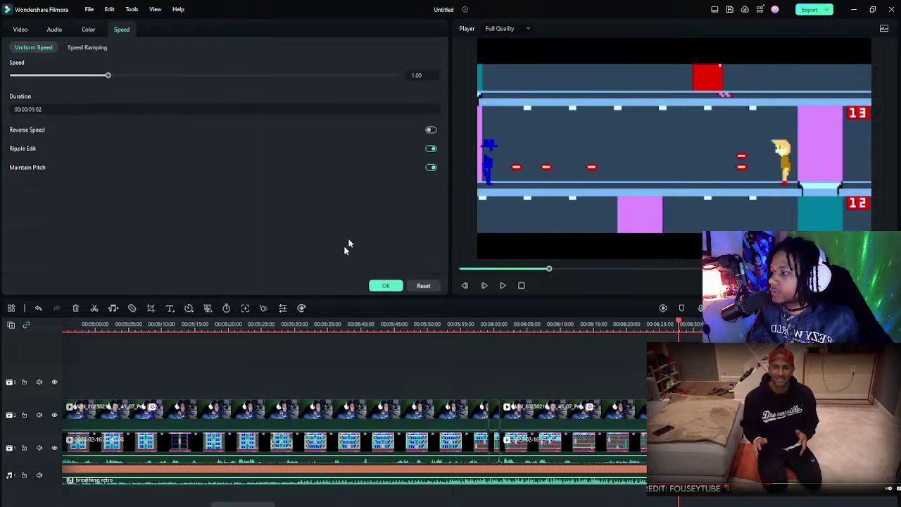
pyautogui.click(81, 76)
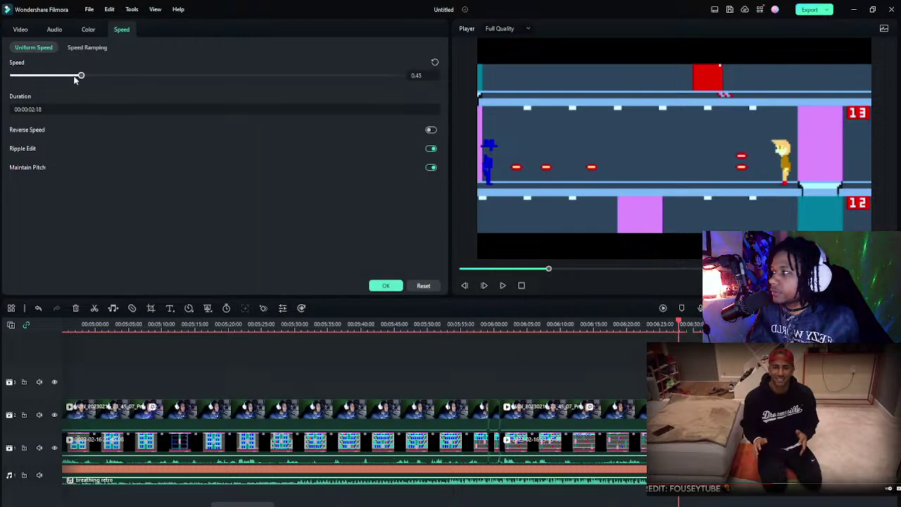
pyautogui.moveTo(75, 79); pyautogui.dragTo(70, 75)
pyautogui.press('space')
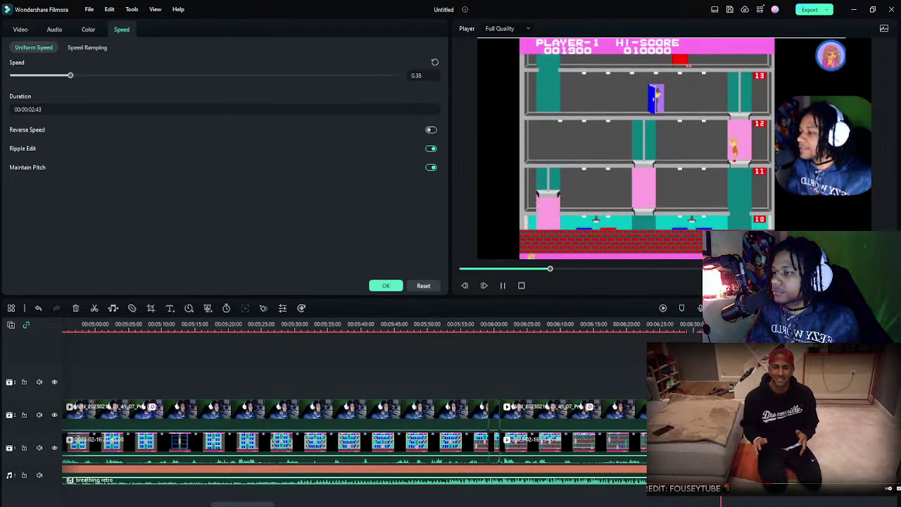
# - Keyframe the webcam segment near 00:06:30 to grow to 70.0% scale and move to X 478.88, Y 14.89
pyautogui.click(693, 323)
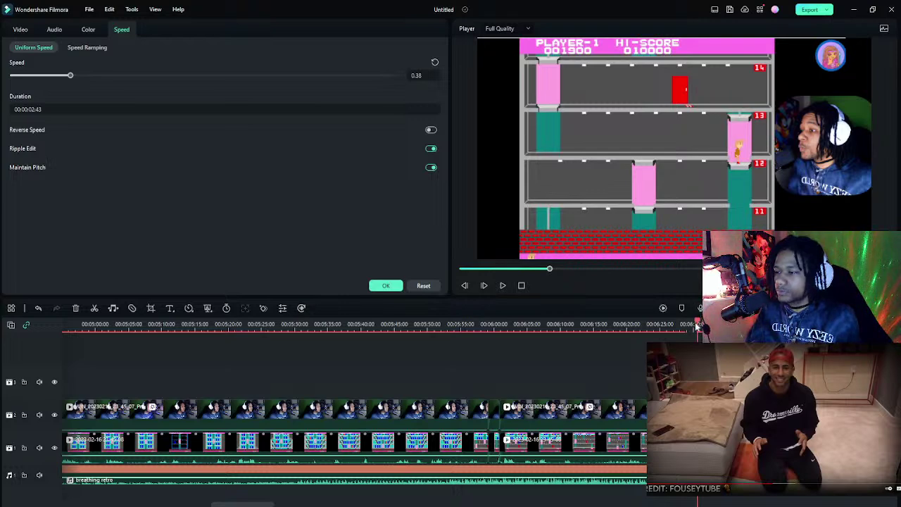
pyautogui.click(696, 381)
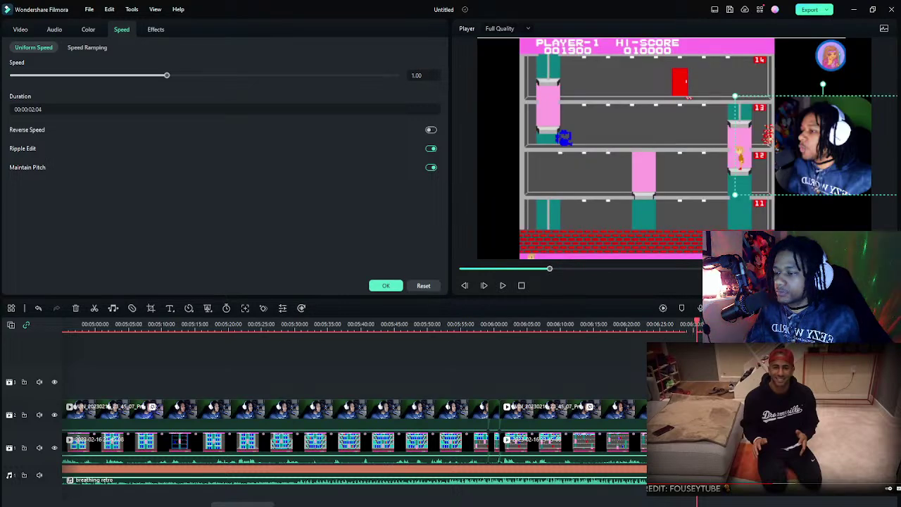
pyautogui.click(20, 30)
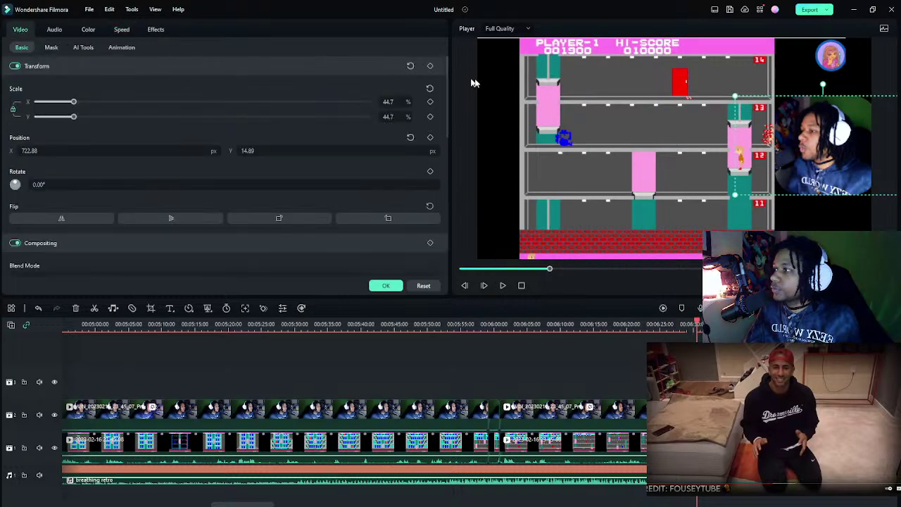
pyautogui.click(700, 323)
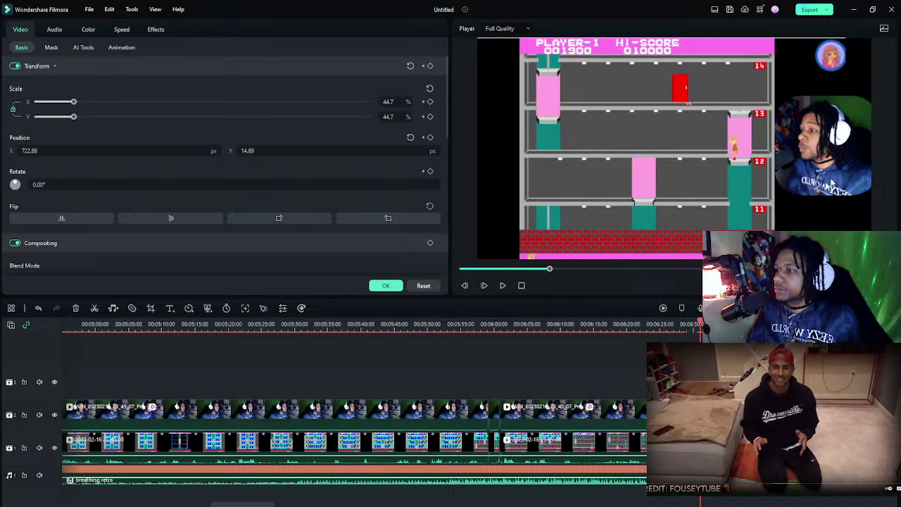
pyautogui.moveTo(73, 102); pyautogui.dragTo(94, 102)
pyautogui.moveTo(809, 147); pyautogui.dragTo(758, 147)
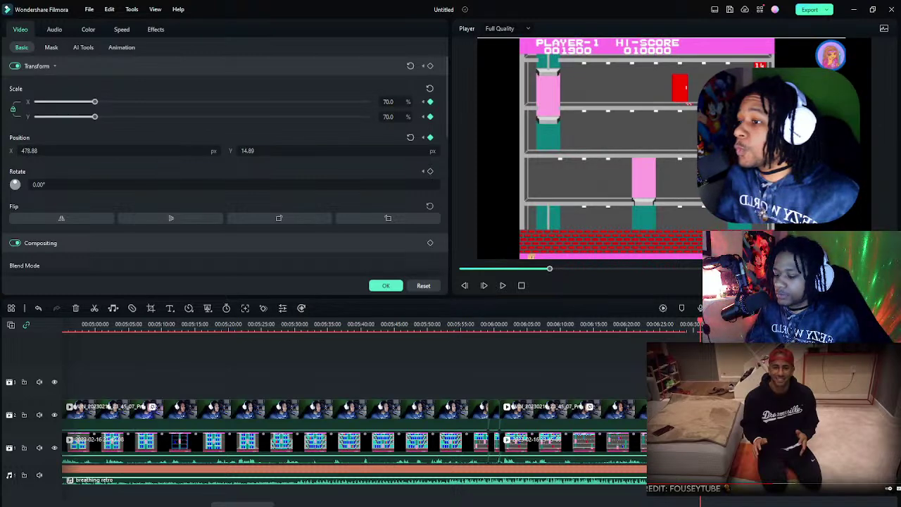
pyautogui.moveTo(697, 224); pyautogui.dragTo(699, 224)
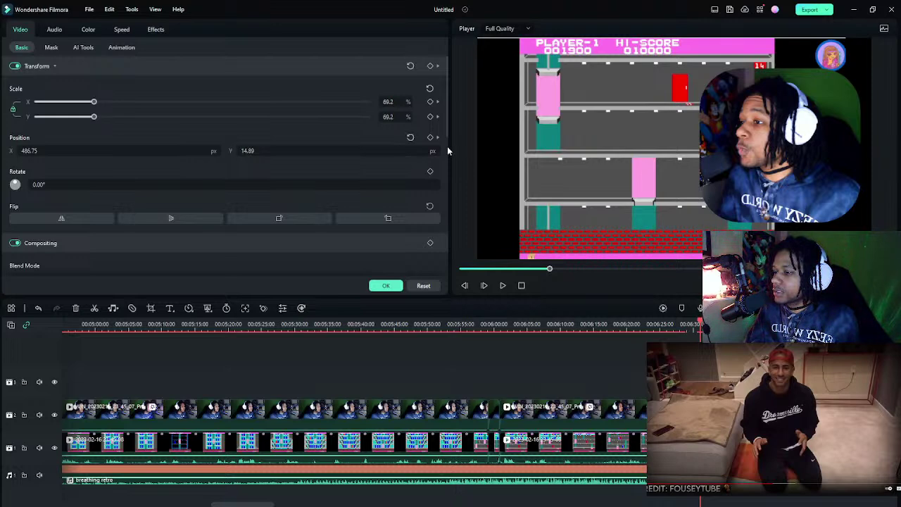
pyautogui.click(386, 286)
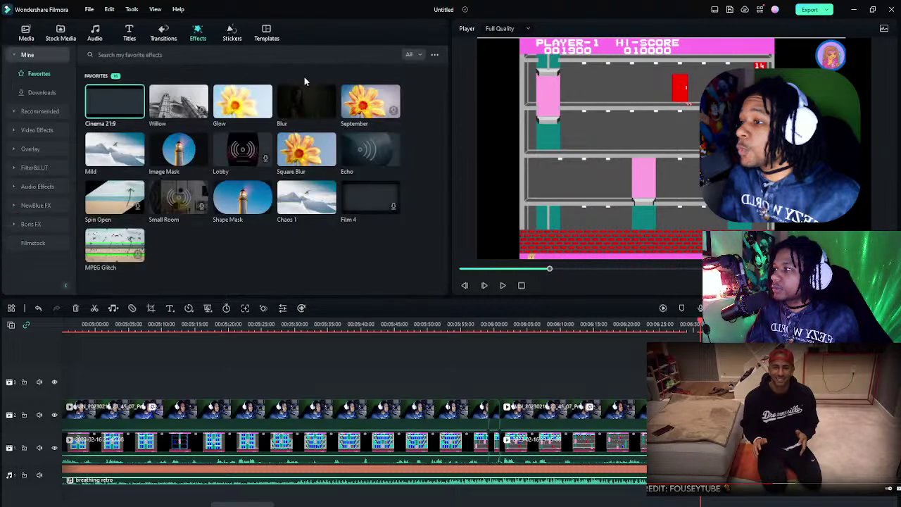
# - Add the Mild effect to the enlarged webcam moment and preview it
pyautogui.click(106, 155)
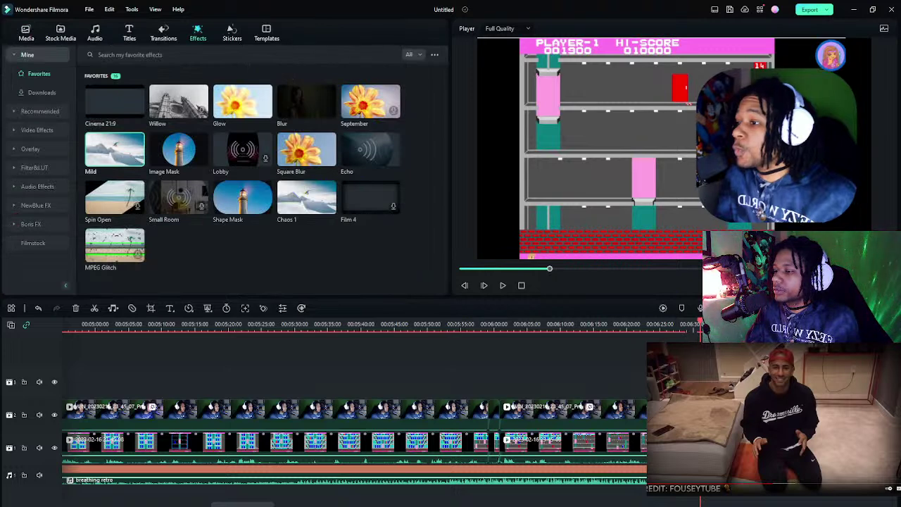
pyautogui.click(690, 328)
pyautogui.press('space')
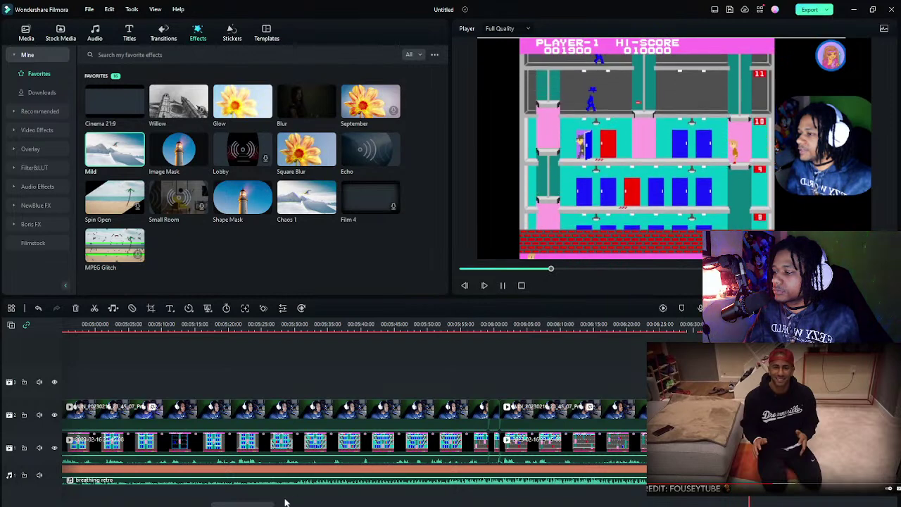
# - Find the next shootout moment and split the webcam, gameplay and music clips at about 00:06:44
pyautogui.moveTo(269, 503); pyautogui.dragTo(310, 501)
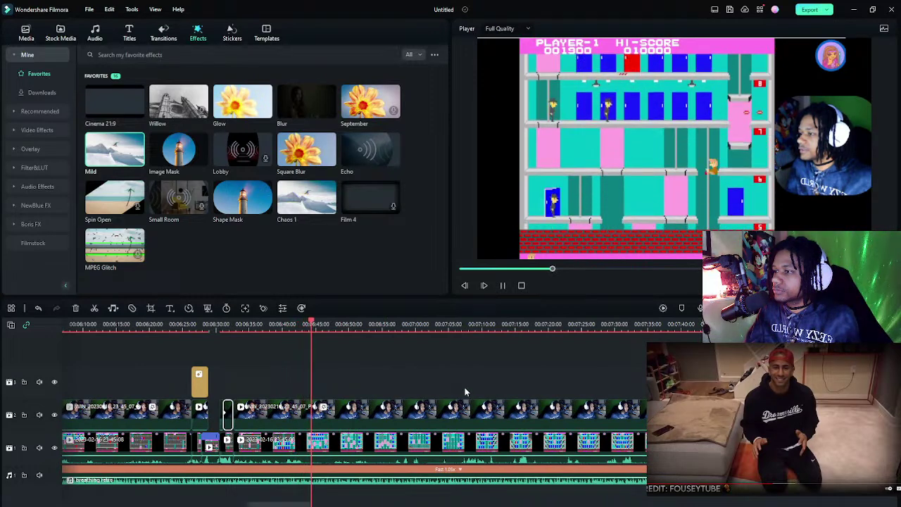
pyautogui.press('space')
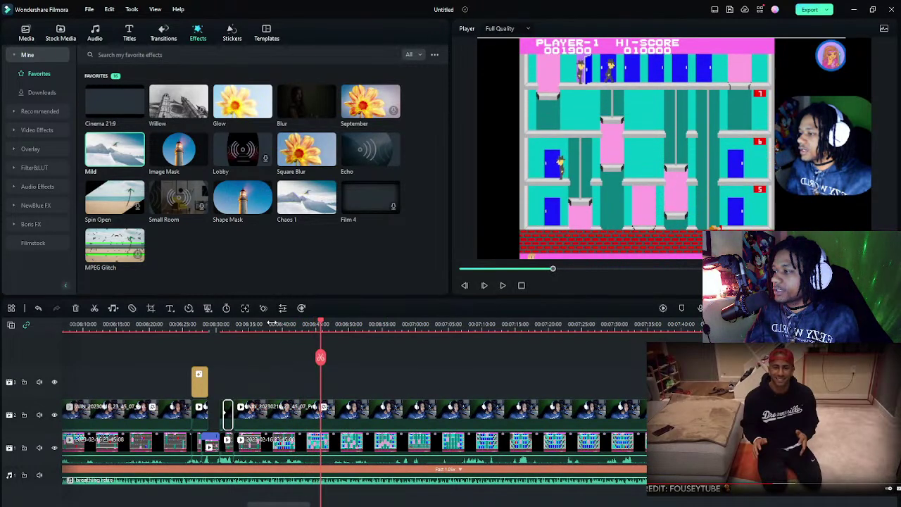
pyautogui.click(272, 322)
pyautogui.press('space')
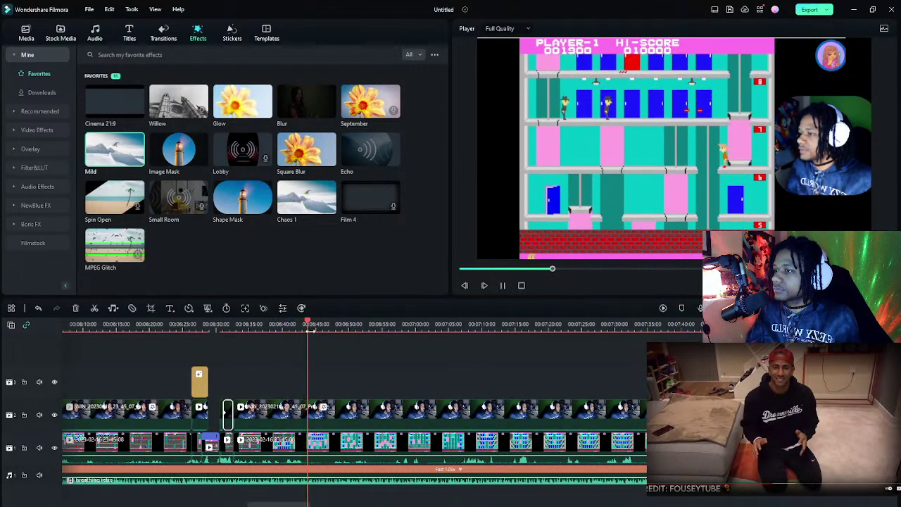
pyautogui.press('space')
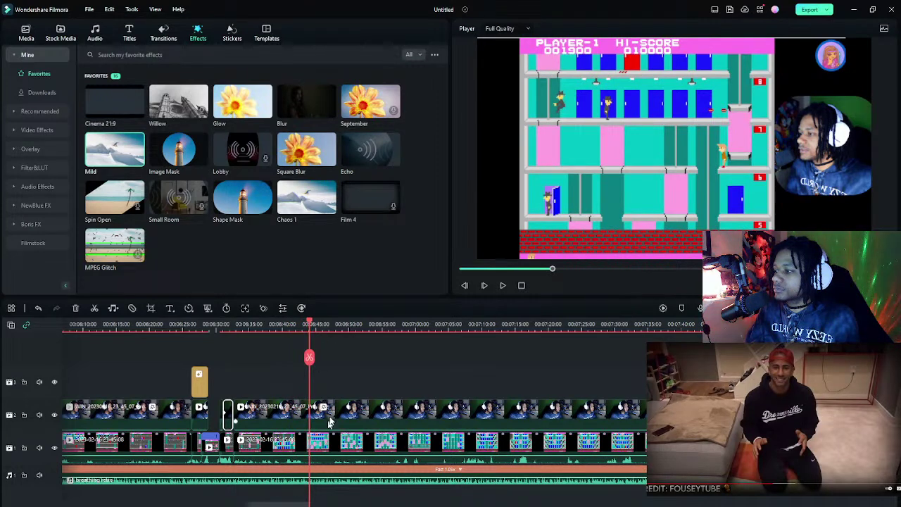
pyautogui.click(346, 375)
pyautogui.hotkey('ctrl', 'b')
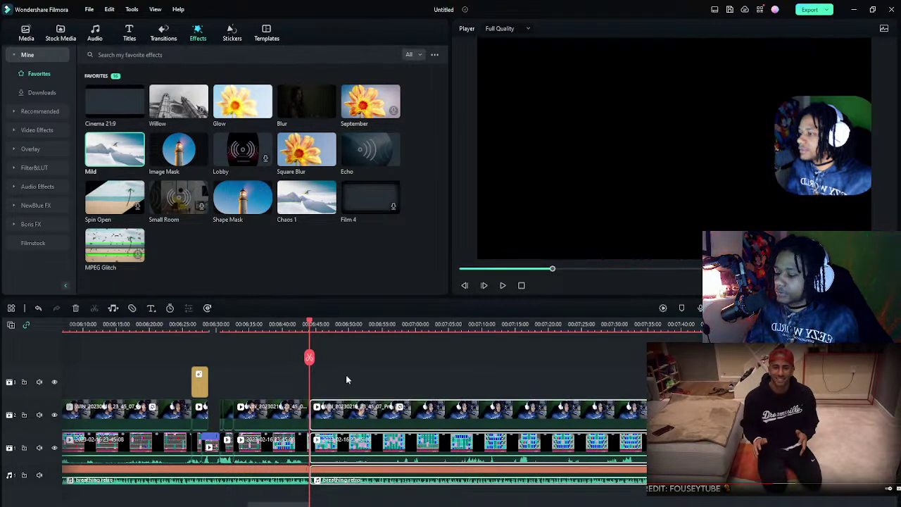
# - Split the webcam and gameplay clips again at 00:06:48:11 to isolate the shootout moment
pyautogui.press('space')
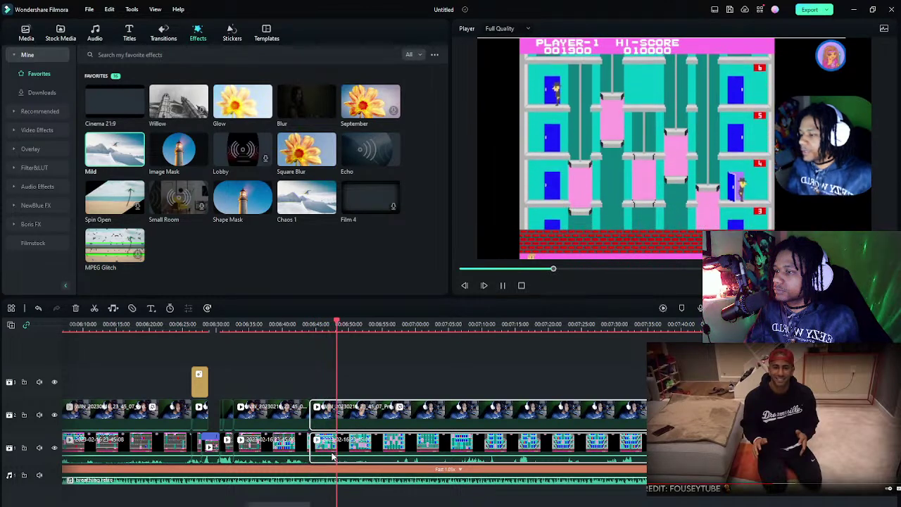
pyautogui.click(348, 357)
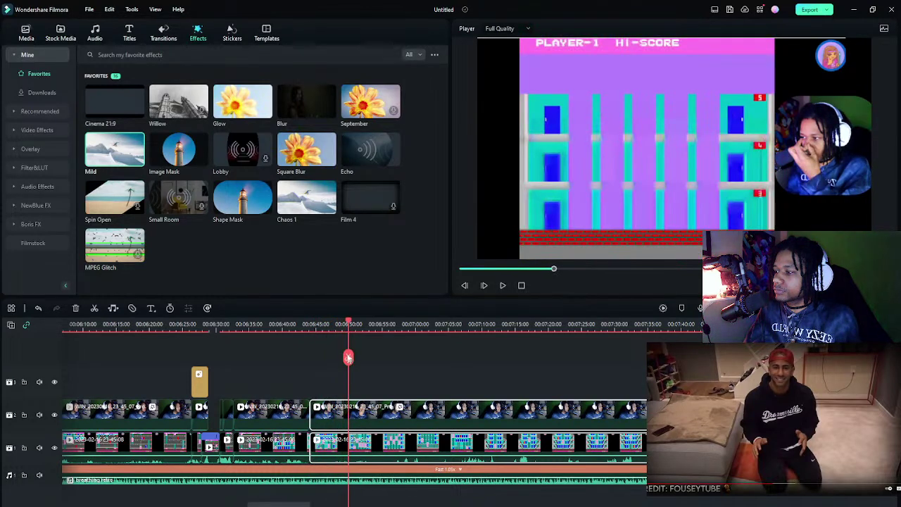
pyautogui.click(337, 326)
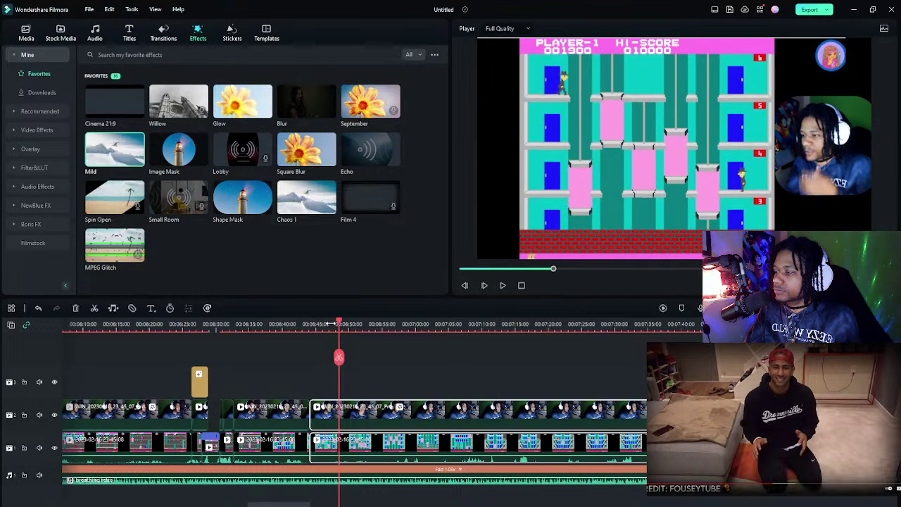
pyautogui.click(328, 323)
pyautogui.click(332, 324)
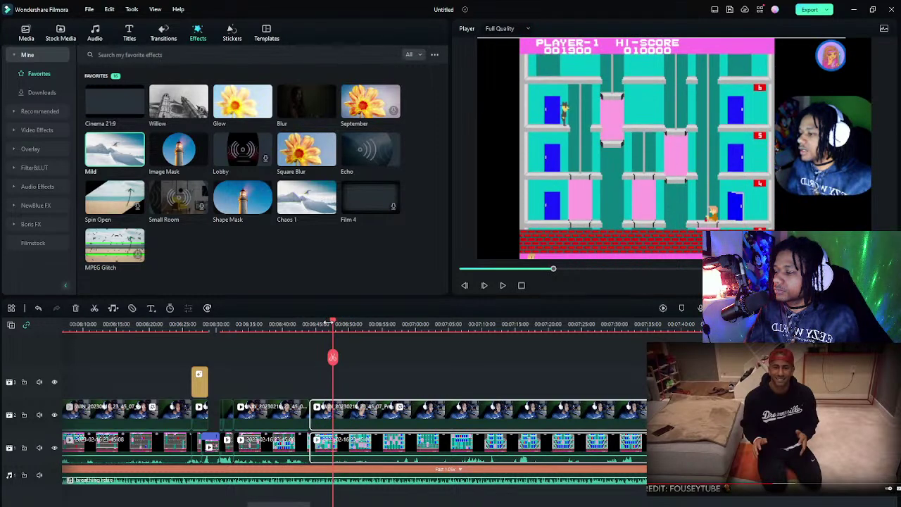
pyautogui.press('space')
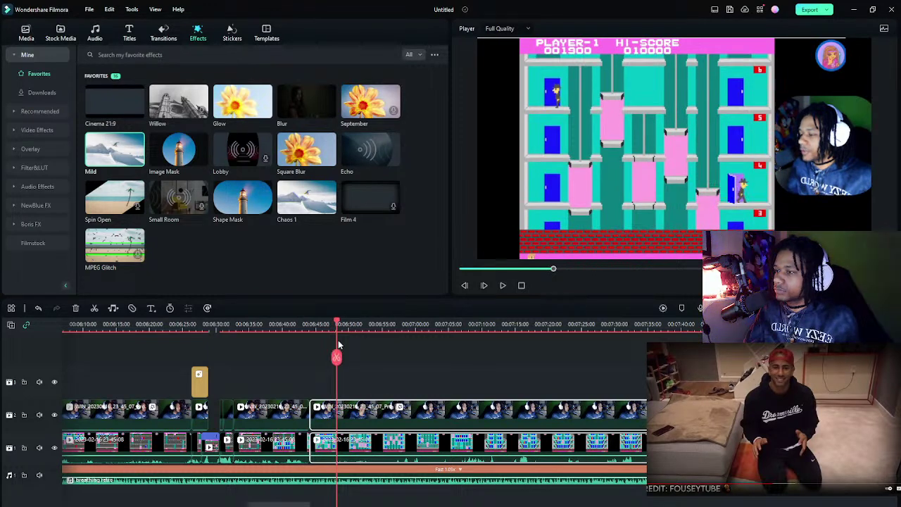
pyautogui.click(337, 357)
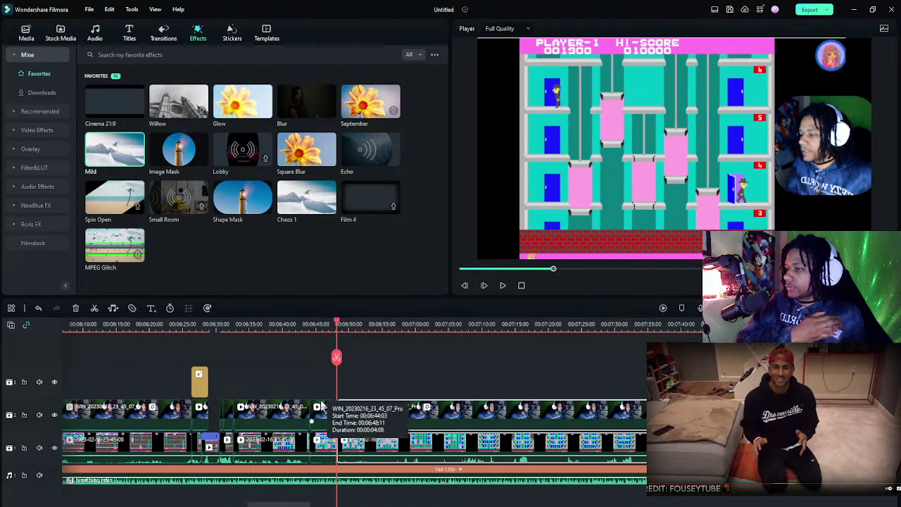
# - Zoom the isolated gameplay segment to 210.0% scale and reposition it to X -918.71, Y 281.28
pyautogui.doubleClick(325, 443)
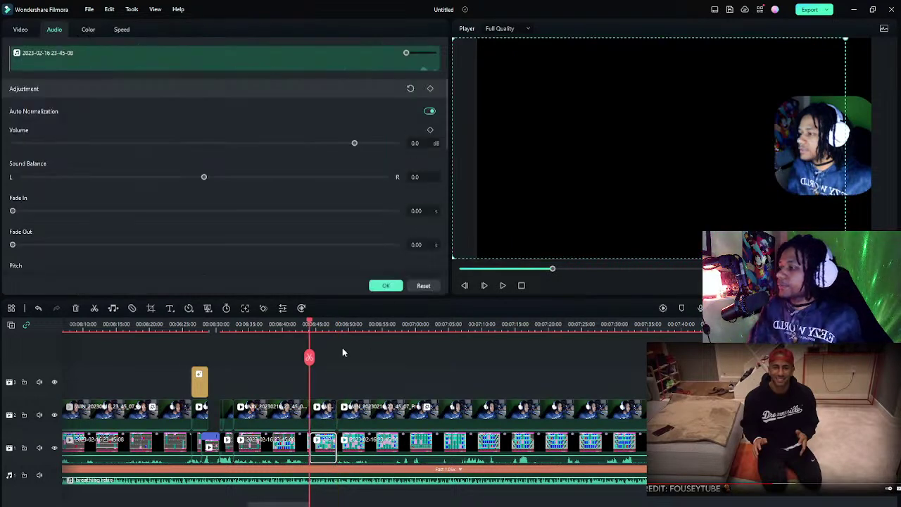
pyautogui.press('space')
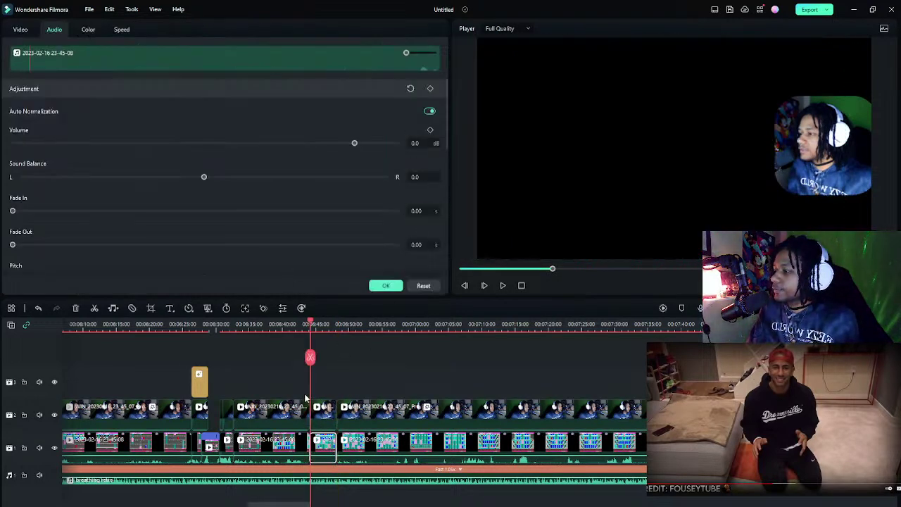
pyautogui.click(20, 30)
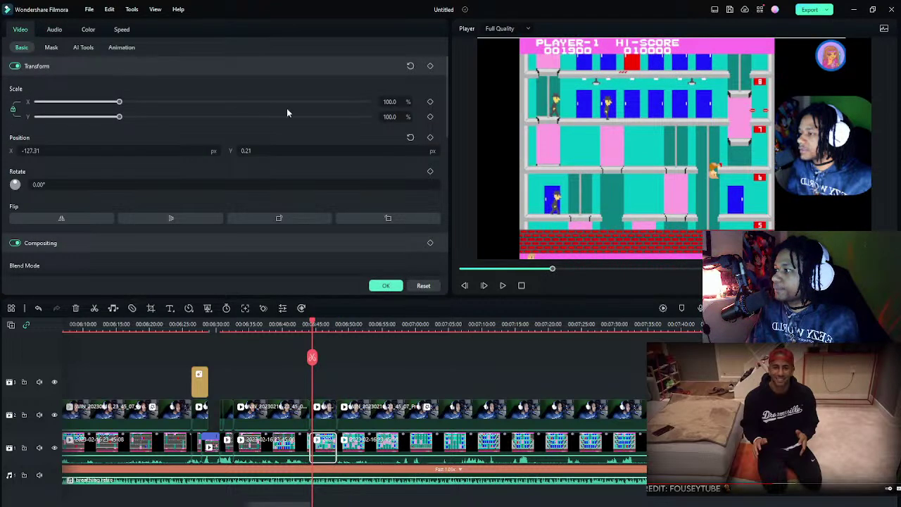
pyautogui.moveTo(146, 100); pyautogui.dragTo(210, 101)
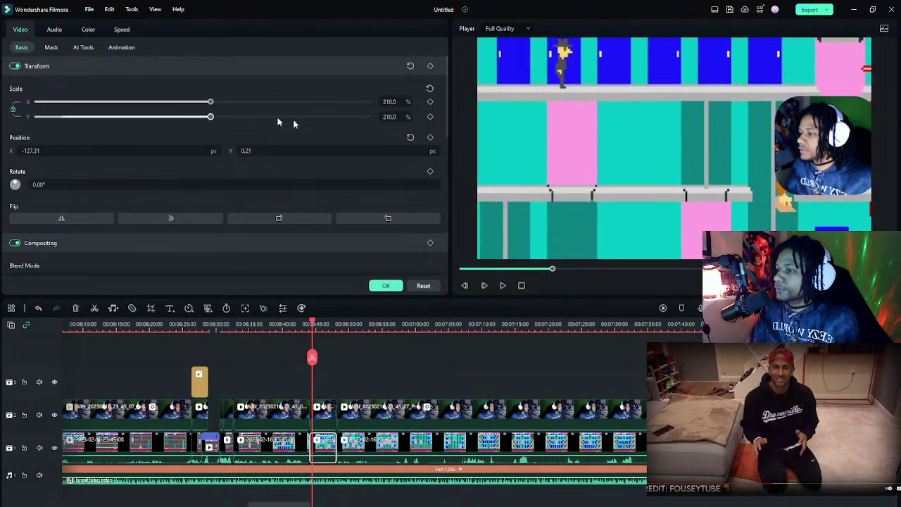
pyautogui.moveTo(650, 148); pyautogui.dragTo(485, 106)
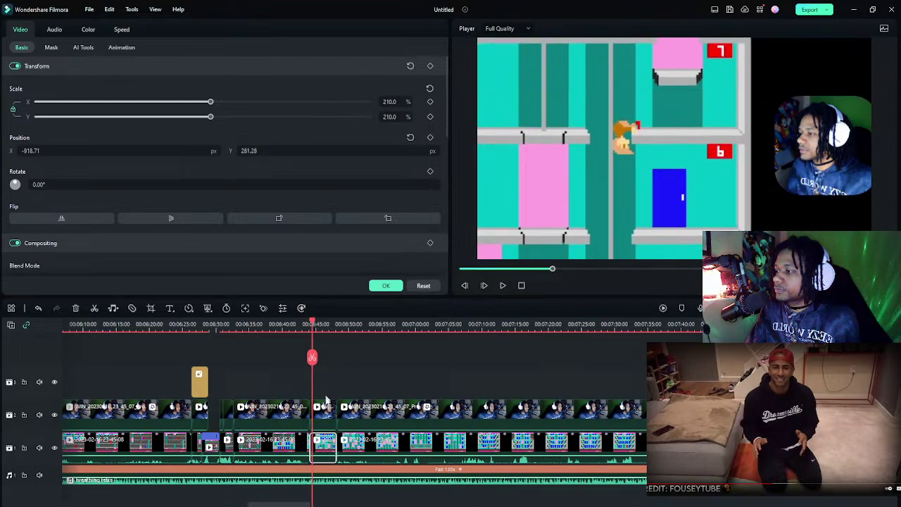
# - Enlarge the matching webcam segment at 00:06:44 to 105.3% scale and play back the result
pyautogui.click(326, 418)
pyautogui.click(123, 101)
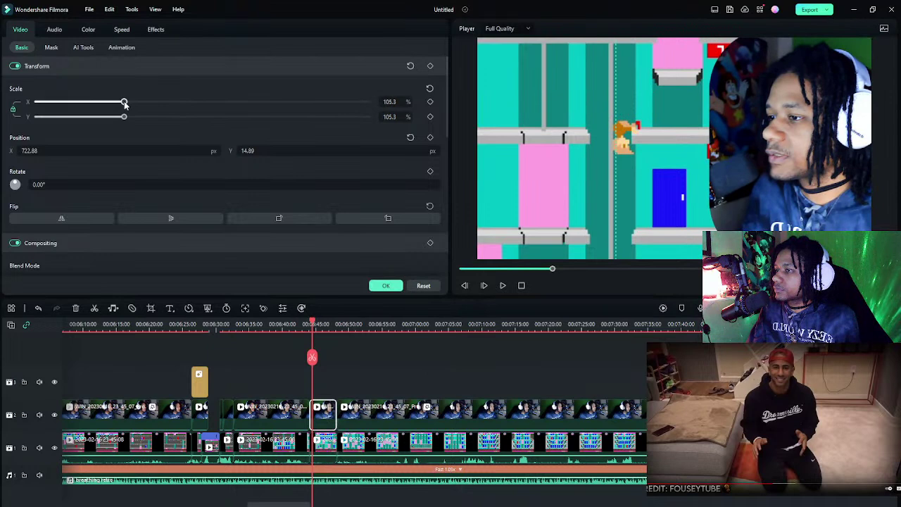
pyautogui.click(301, 324)
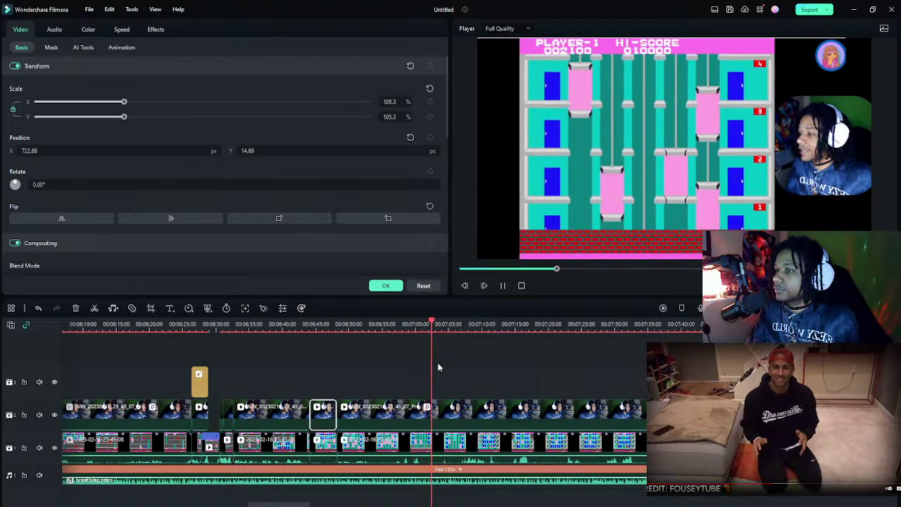
# - Split the webcam clip at about 00:07:02 and 00:07:04 to isolate a short reaction
pyautogui.press('space')
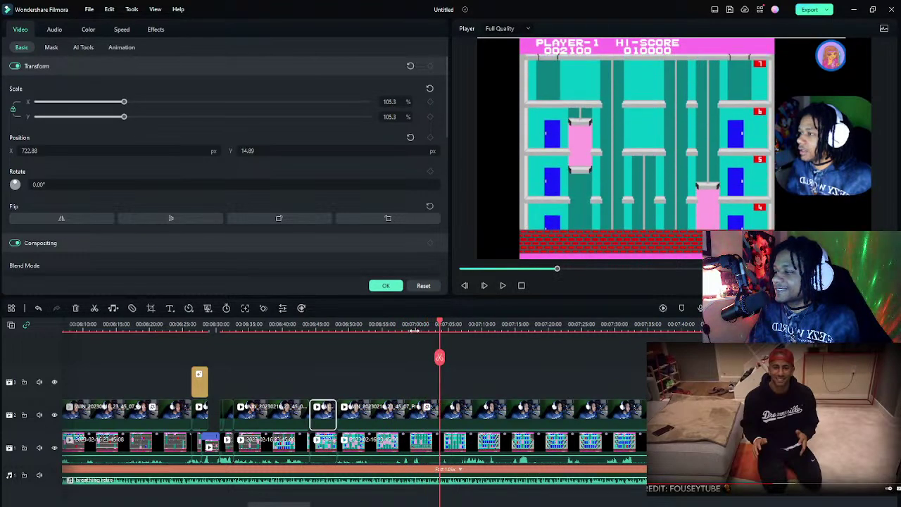
pyautogui.click(421, 329)
pyautogui.press('space')
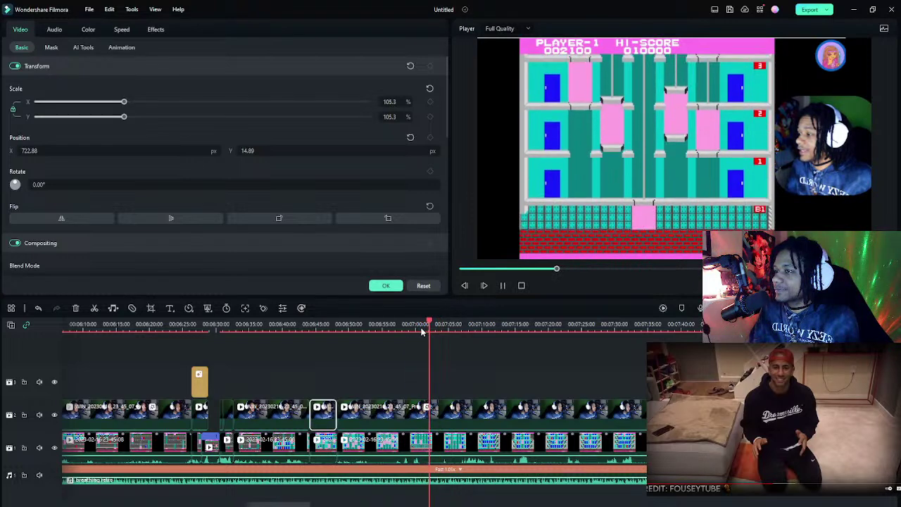
pyautogui.press('space')
pyautogui.click(441, 412)
pyautogui.press('space')
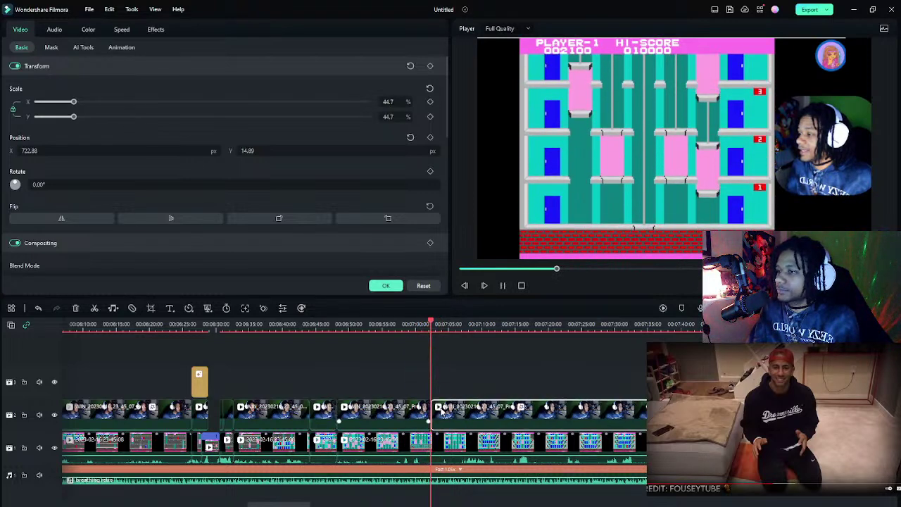
pyautogui.press('space')
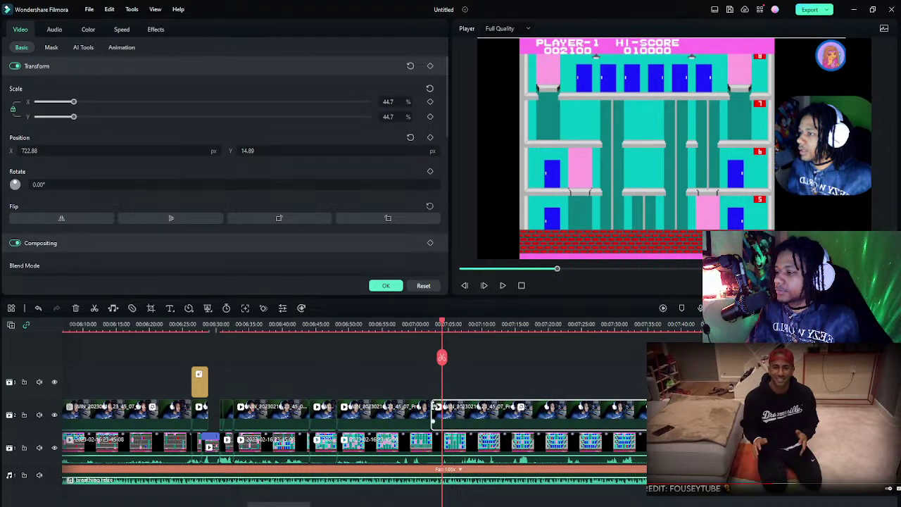
pyautogui.click(437, 415)
pyautogui.press('Up')
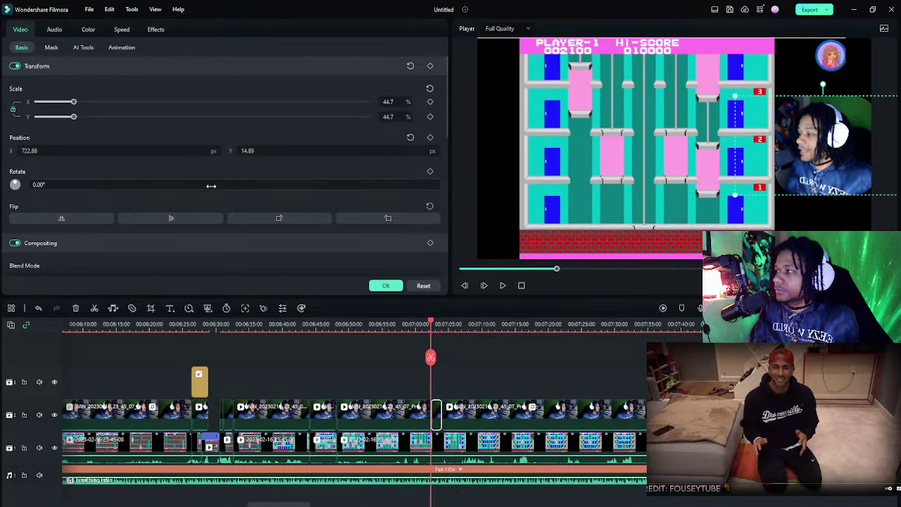
# - Enlarge the webcam reaction near 00:07:02 to 83.1% scale and preview it
pyautogui.moveTo(74, 102); pyautogui.dragTo(107, 106)
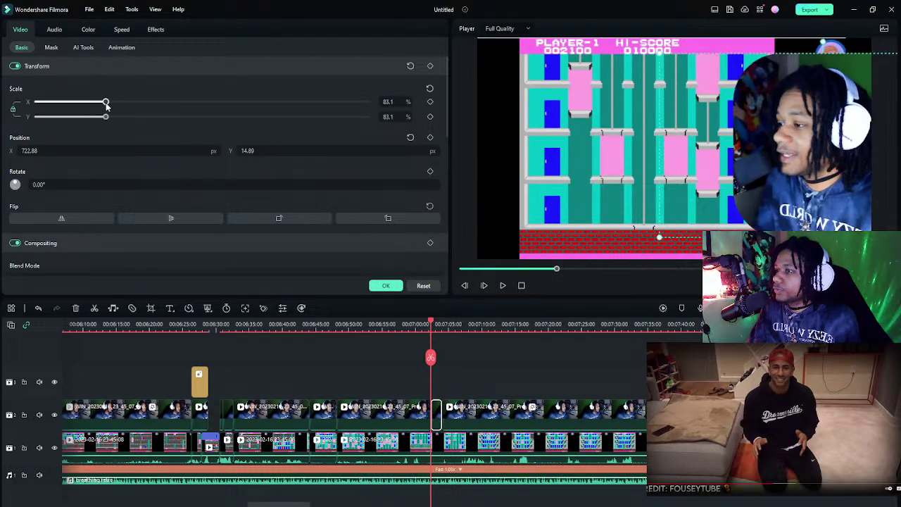
pyautogui.click(420, 327)
pyautogui.press('space')
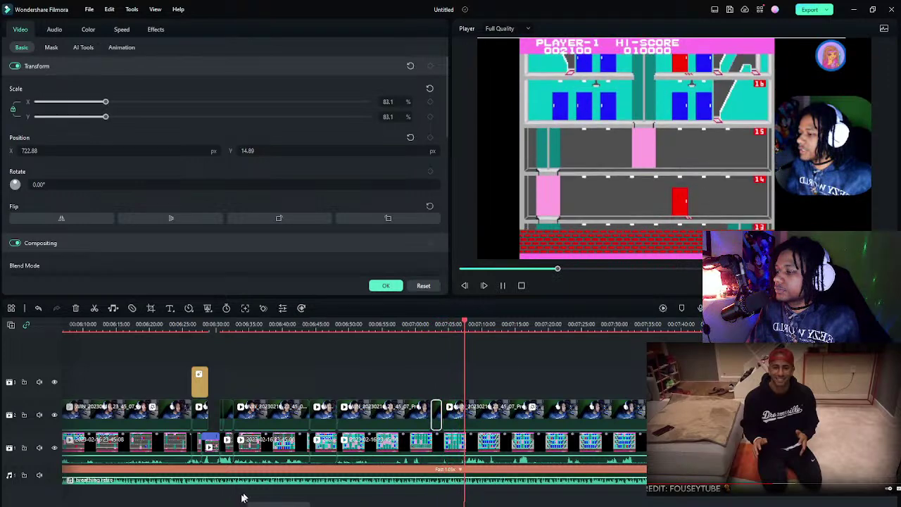
# - Split the webcam clip at about 00:07:11 and 00:07:12 to isolate the next brief reaction
pyautogui.moveTo(242, 497); pyautogui.dragTo(278, 503)
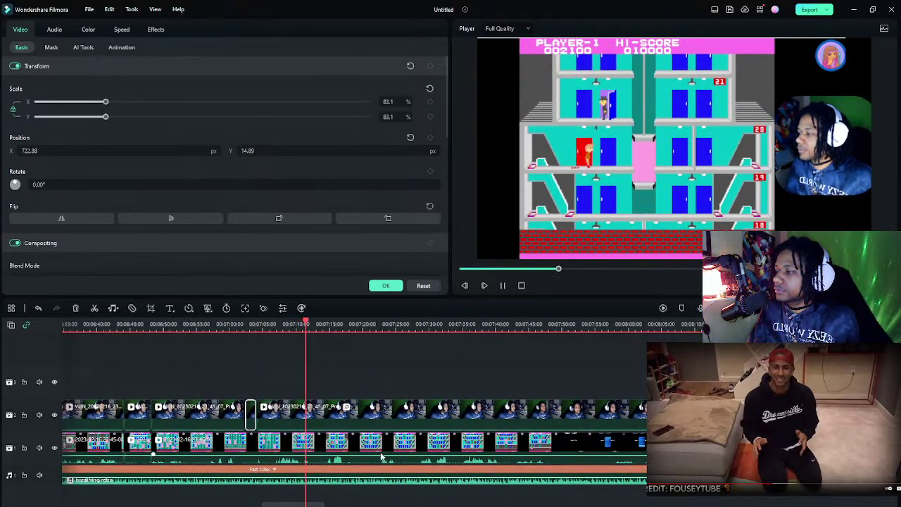
pyautogui.press('space')
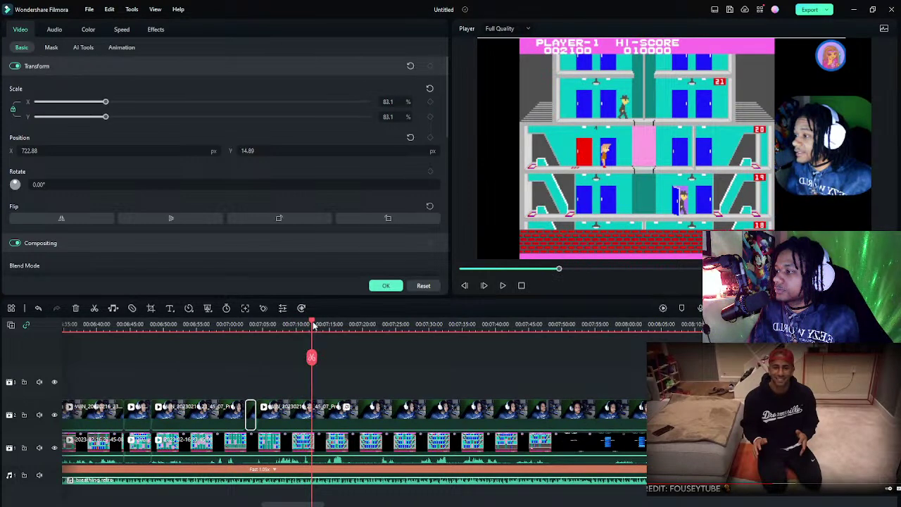
pyautogui.moveTo(314, 323); pyautogui.dragTo(304, 323)
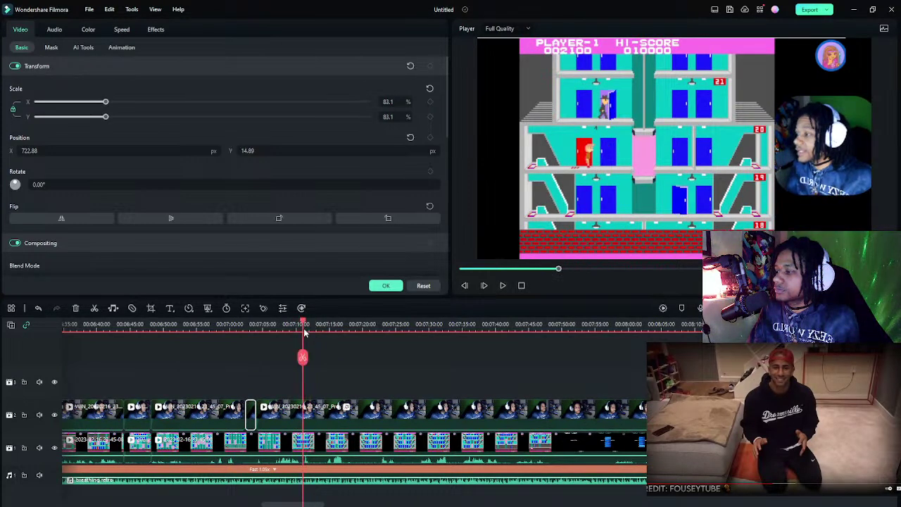
pyautogui.click(320, 414)
pyautogui.hotkey('ctrl', 'b')
pyautogui.press('space')
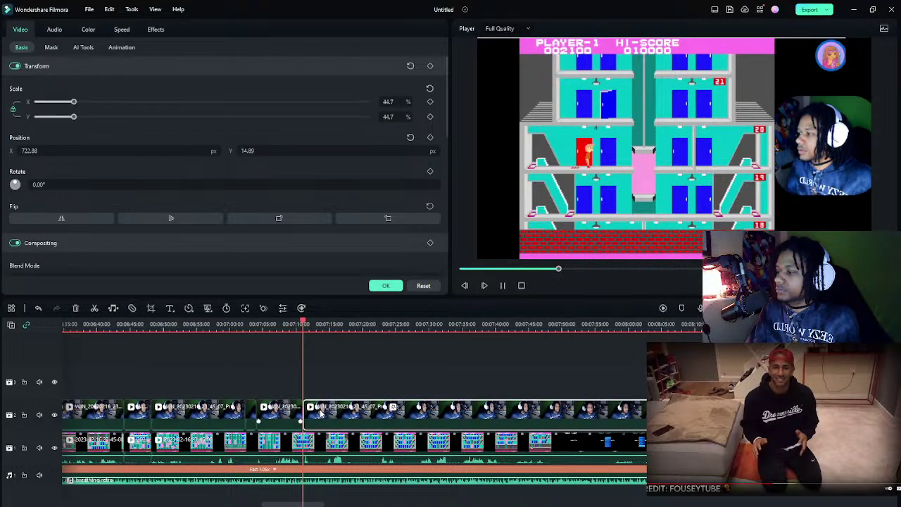
pyautogui.press('space')
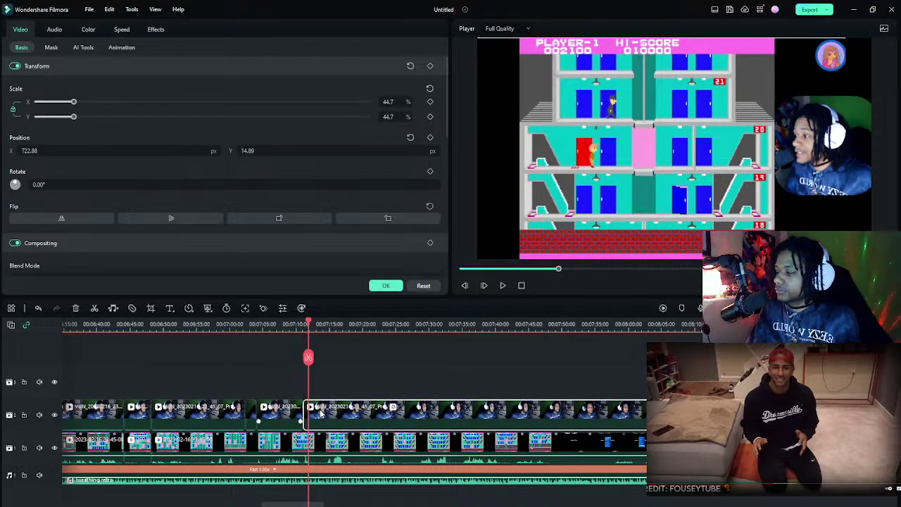
pyautogui.click(306, 415)
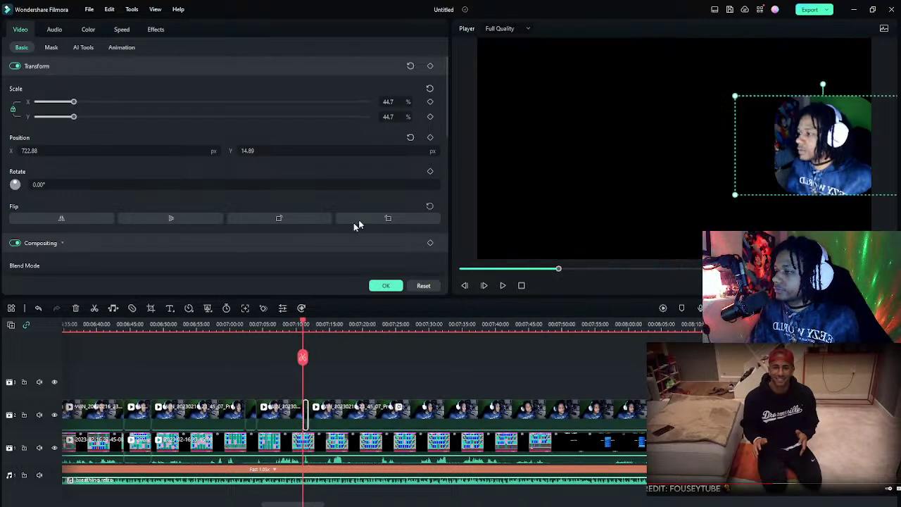
# - Scale the brief webcam reaction to 87.6%, move it to X 129.88 and rotate it to 335.89°
pyautogui.moveTo(73, 102); pyautogui.dragTo(109, 103)
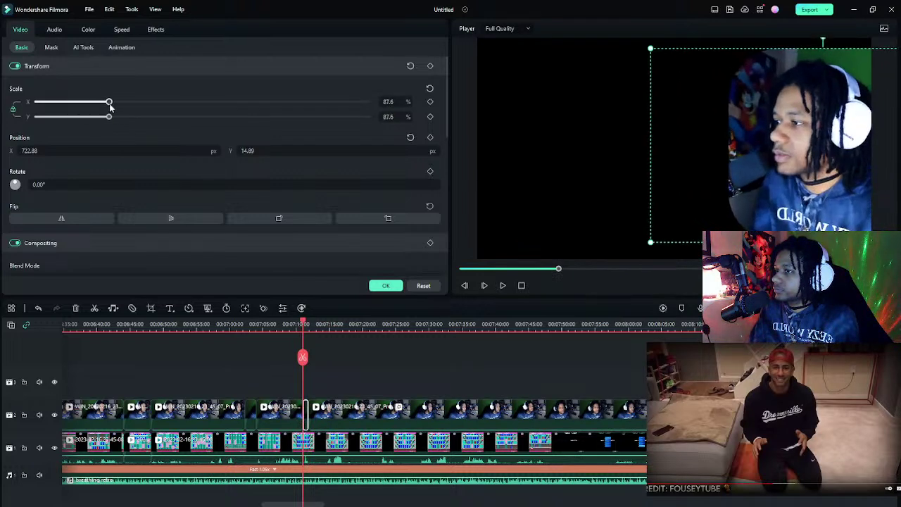
pyautogui.moveTo(181, 150); pyautogui.dragTo(106, 149)
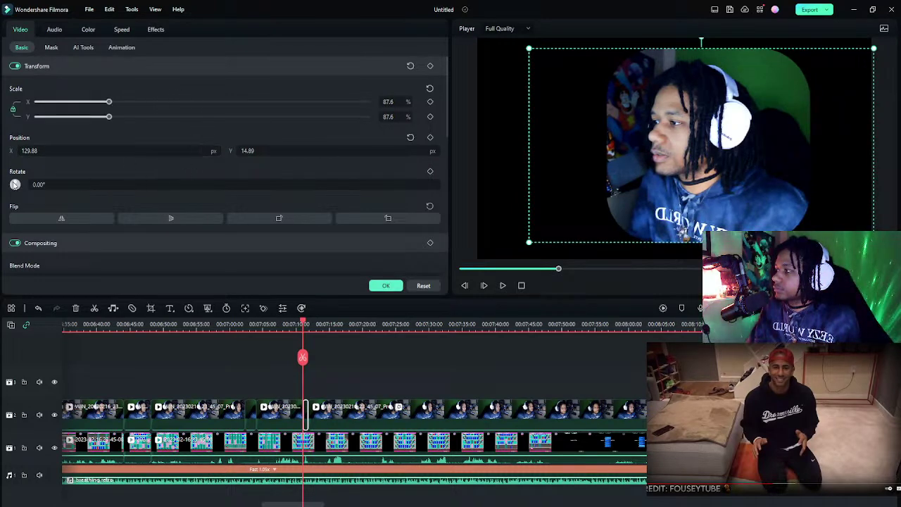
pyautogui.moveTo(15, 184); pyautogui.dragTo(2, 154)
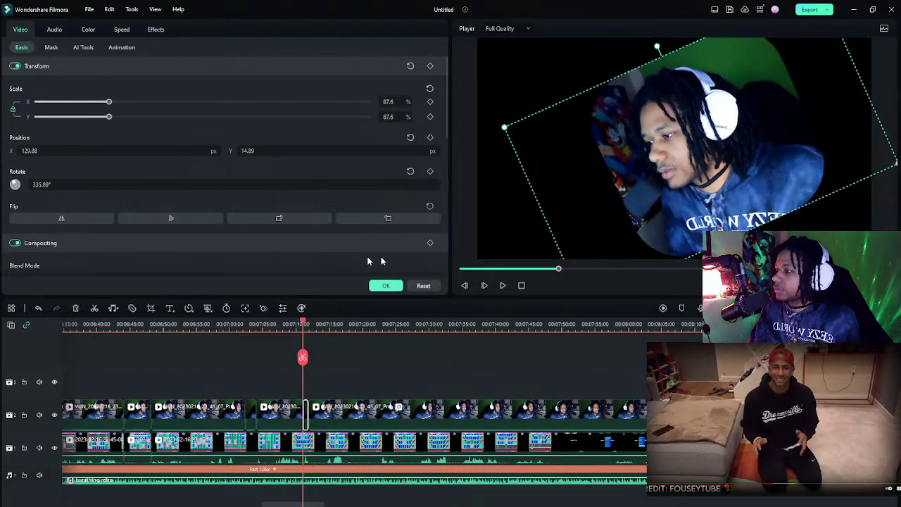
pyautogui.click(397, 285)
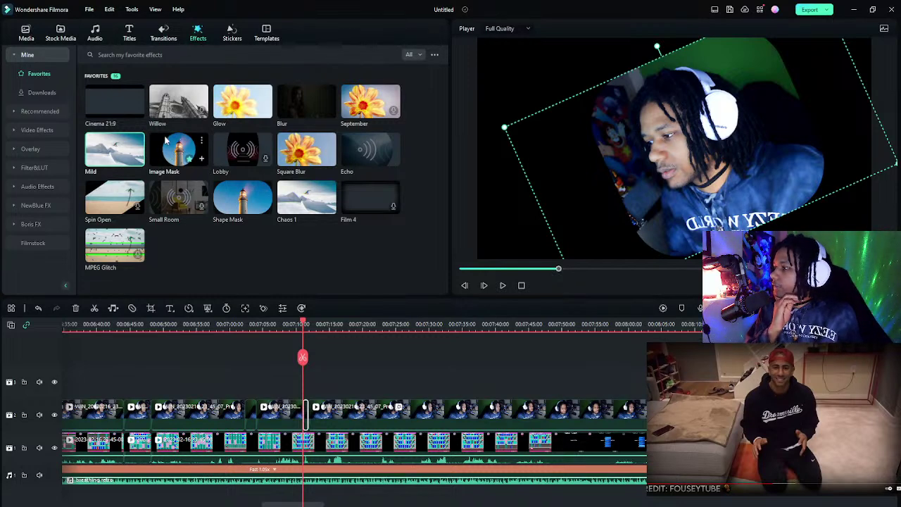
# - Apply the Chaos 1 effect to the brief tilted webcam reaction near 00:07:11 and set its frequency to 62.8
pyautogui.moveTo(301, 206); pyautogui.dragTo(307, 410)
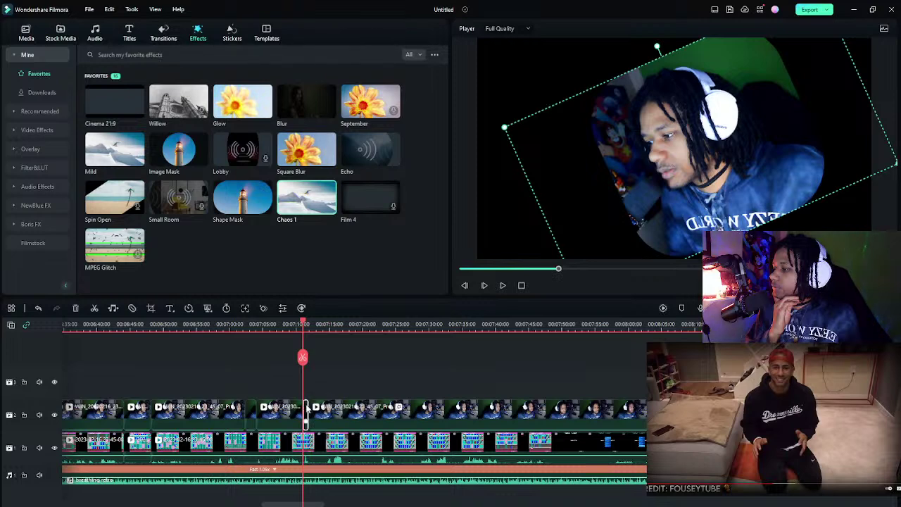
pyautogui.click(307, 408)
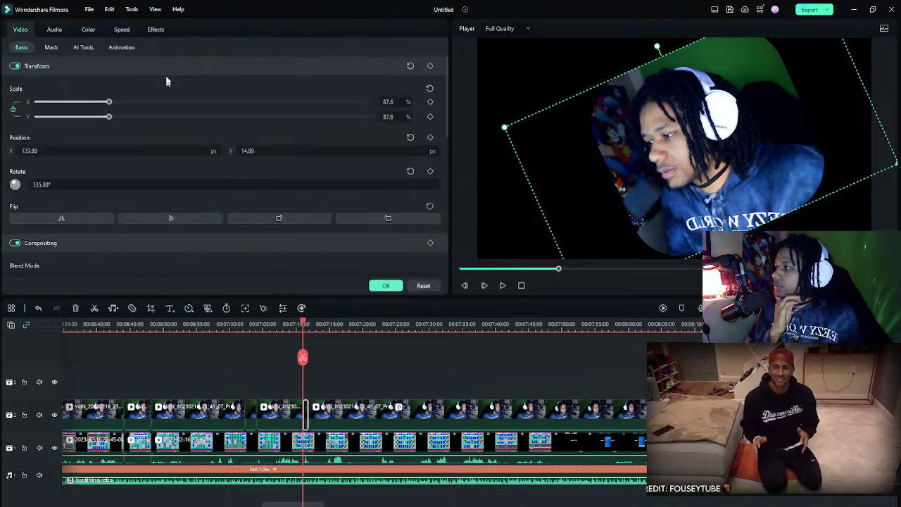
pyautogui.click(154, 31)
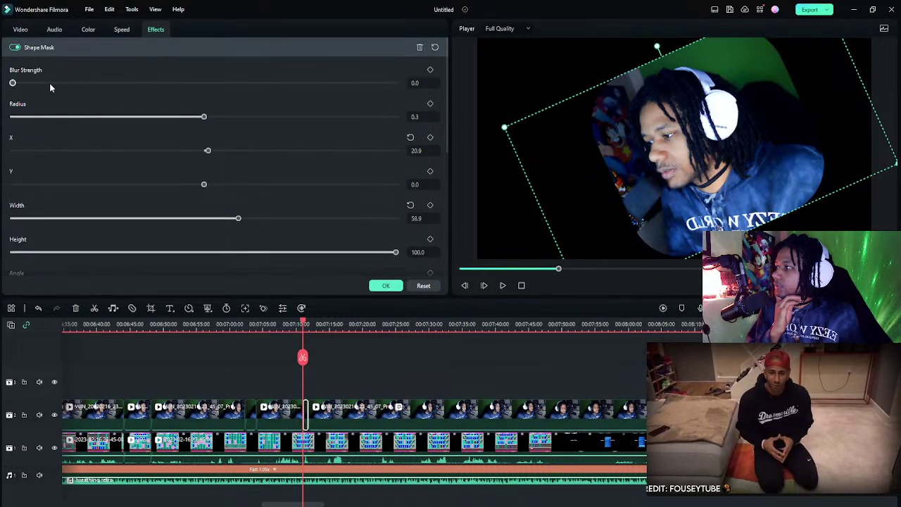
pyautogui.scroll(-6, 94, 179)
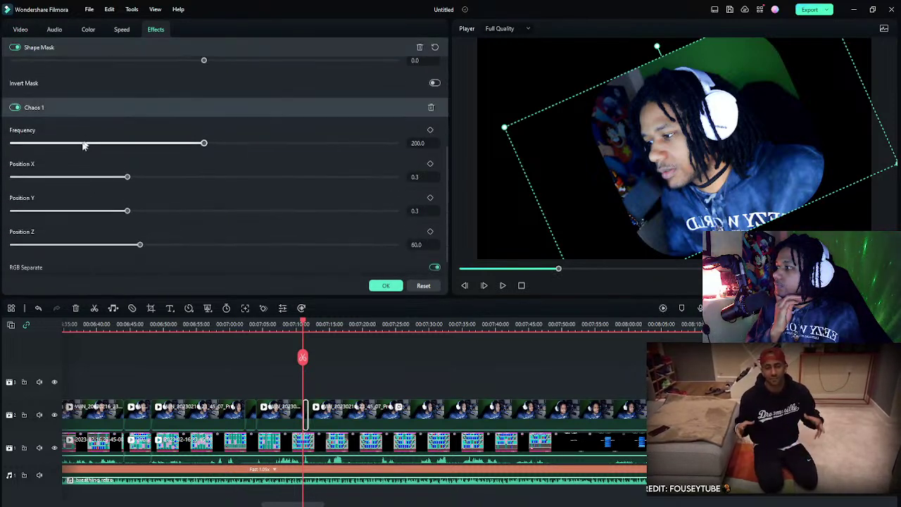
pyautogui.click(85, 143)
pyautogui.moveTo(74, 150); pyautogui.dragTo(72, 150)
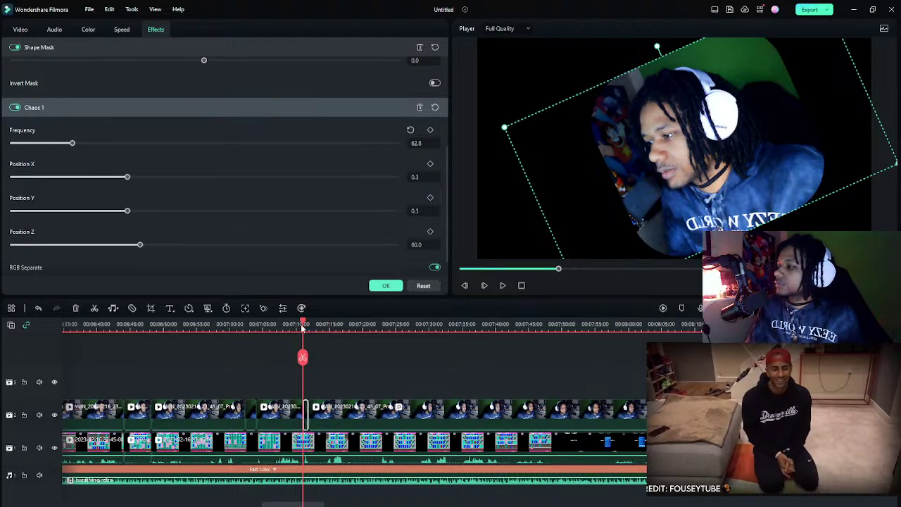
# - Preview the reaction and the following gameplay from about 00:07:09 to the Game Over screen near 00:07:50
pyautogui.click(292, 324)
pyautogui.press('space')
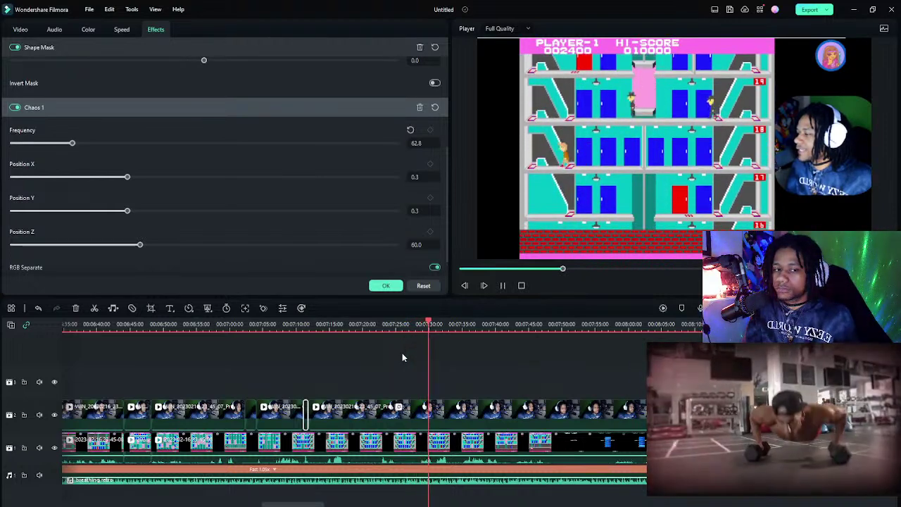
pyautogui.click(452, 376)
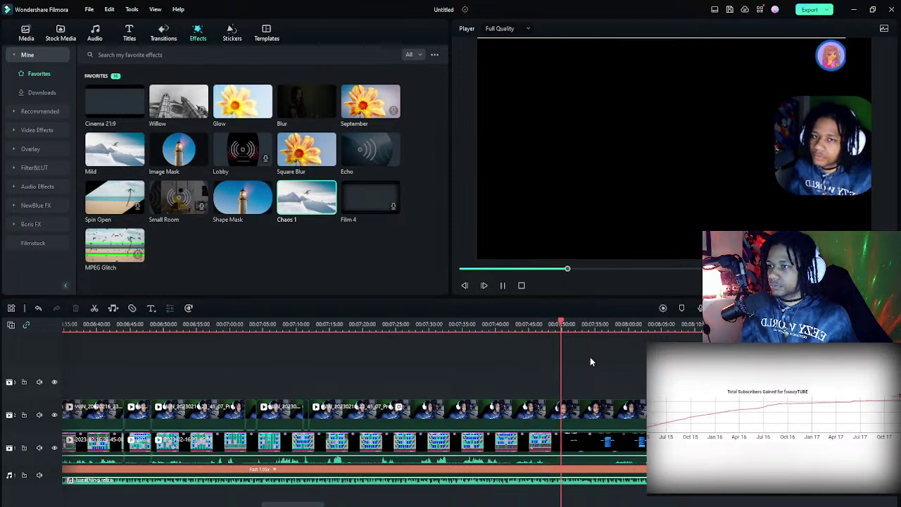
pyautogui.press('space')
# - Split the webcam and gameplay clips at about 00:07:50, during the Game Over screen
pyautogui.click(542, 326)
pyautogui.press('space')
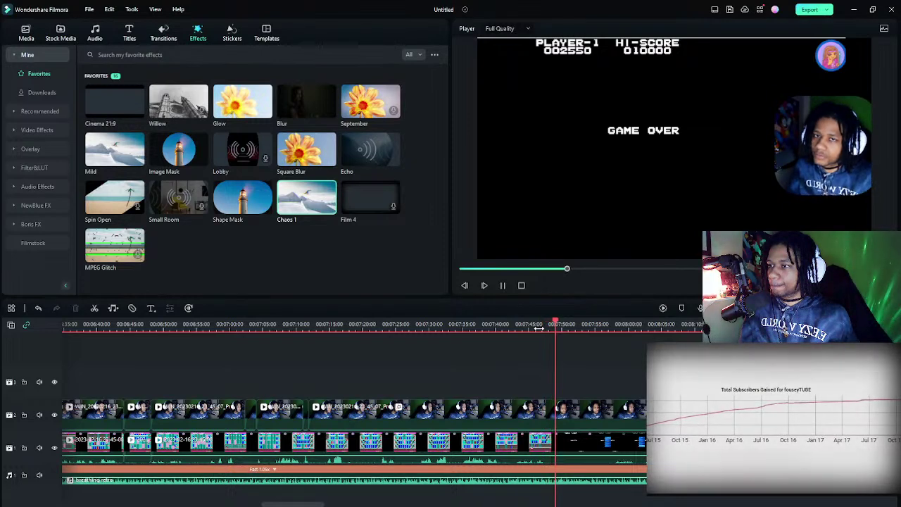
pyautogui.press('space')
pyautogui.click(546, 326)
pyautogui.press('space')
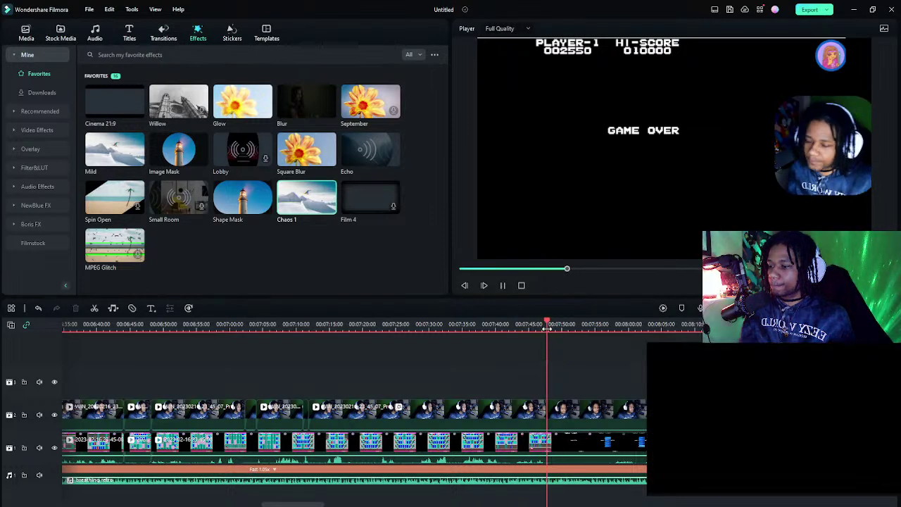
pyautogui.press('space')
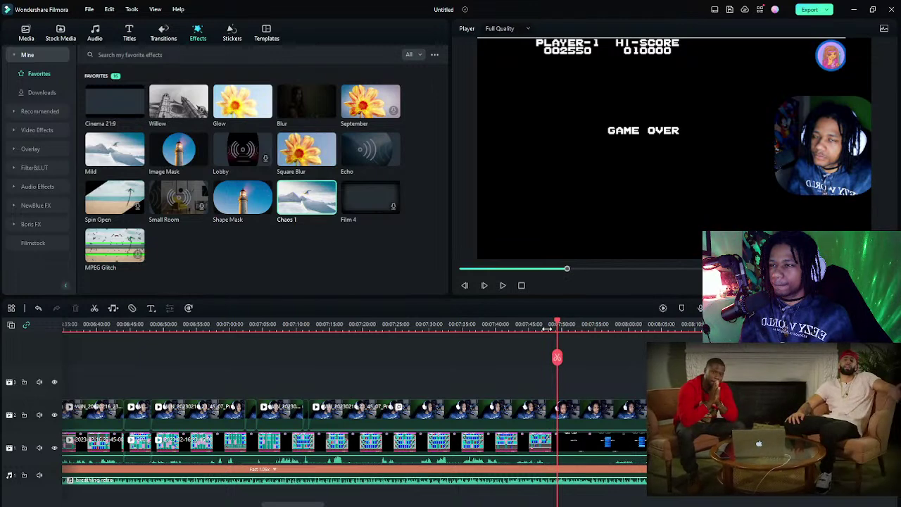
pyautogui.press('space')
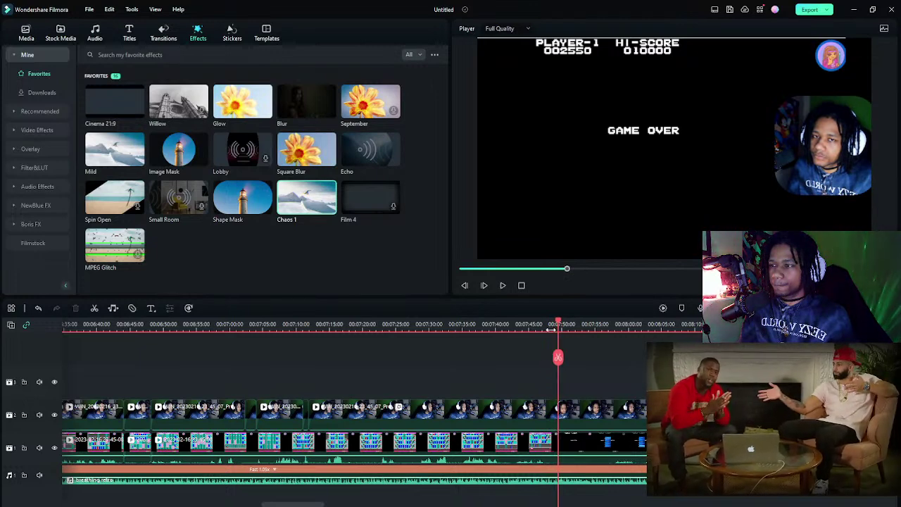
pyautogui.click(586, 426)
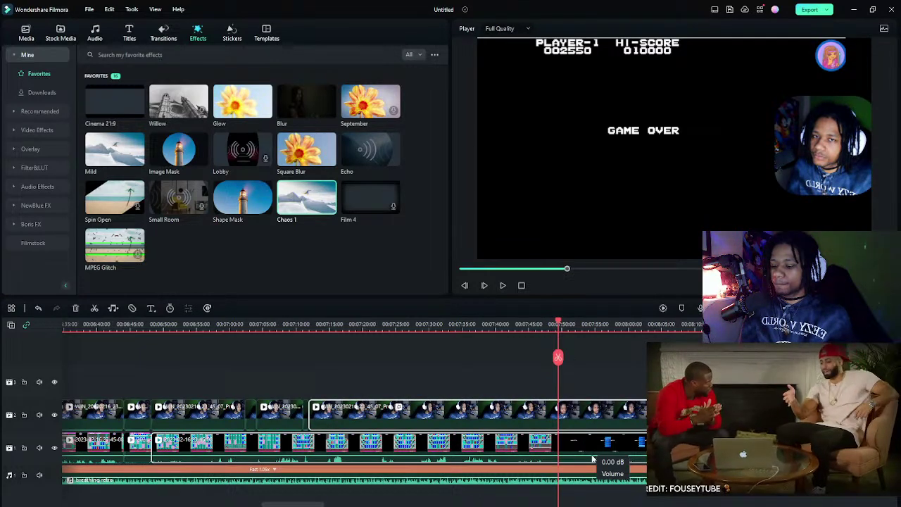
pyautogui.hotkey('ctrl', 'b')
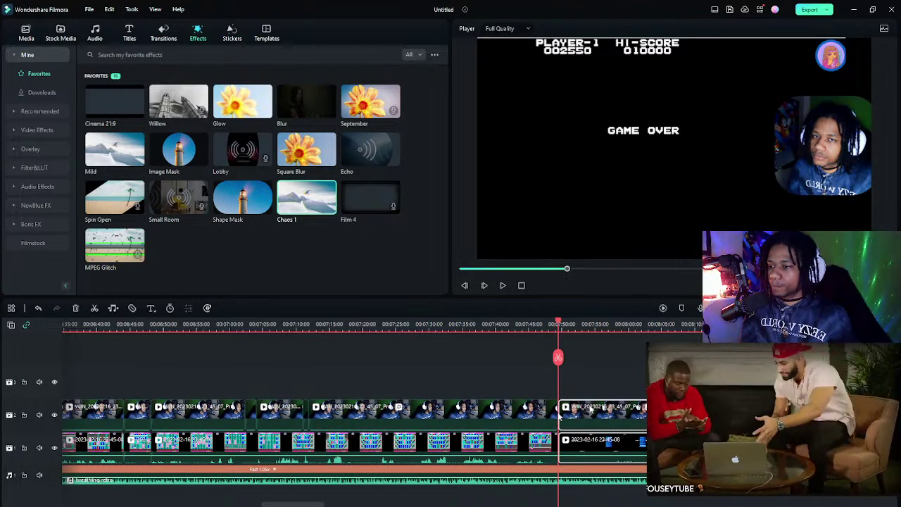
# - Examine the later webcam and gameplay footage around 00:22:00 to 00:23:00 for a suitable continuation point
pyautogui.hscroll(5, 352, 408)
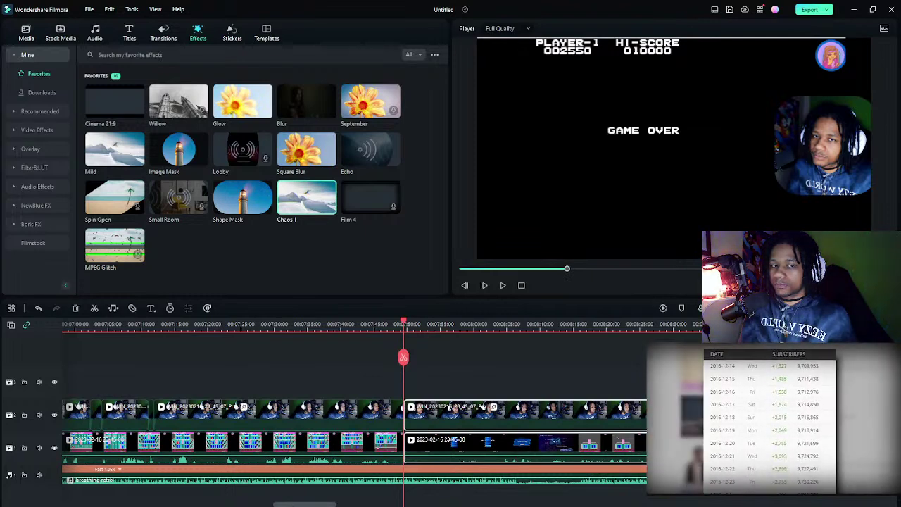
pyautogui.moveTo(304, 504); pyautogui.dragTo(328, 504)
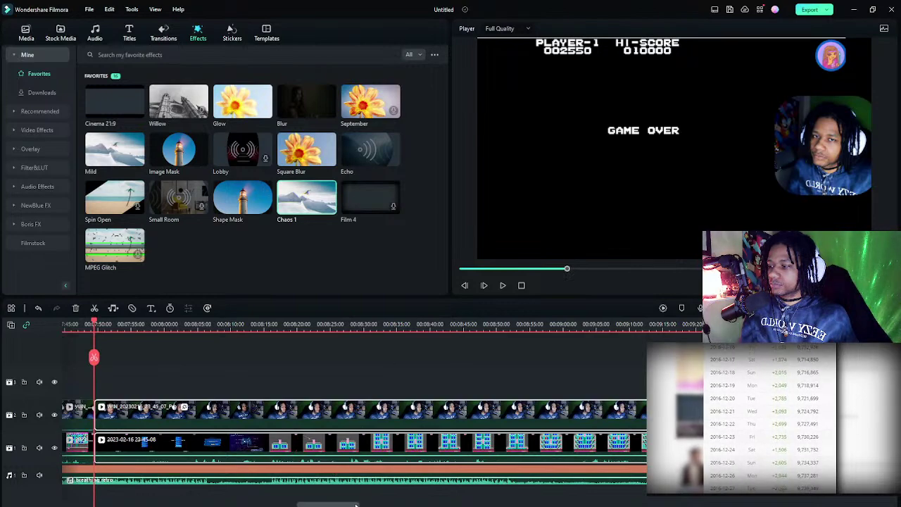
pyautogui.moveTo(356, 504); pyautogui.dragTo(815, 504)
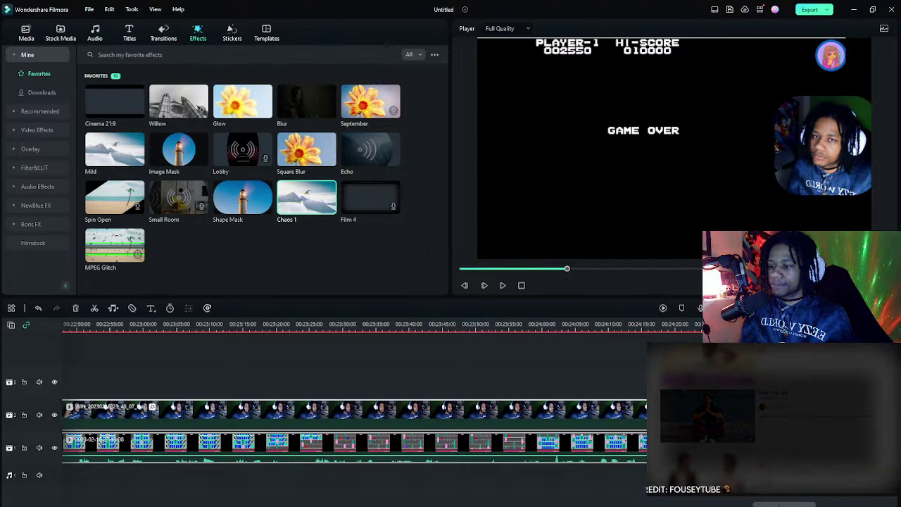
pyautogui.moveTo(815, 504); pyautogui.dragTo(783, 505)
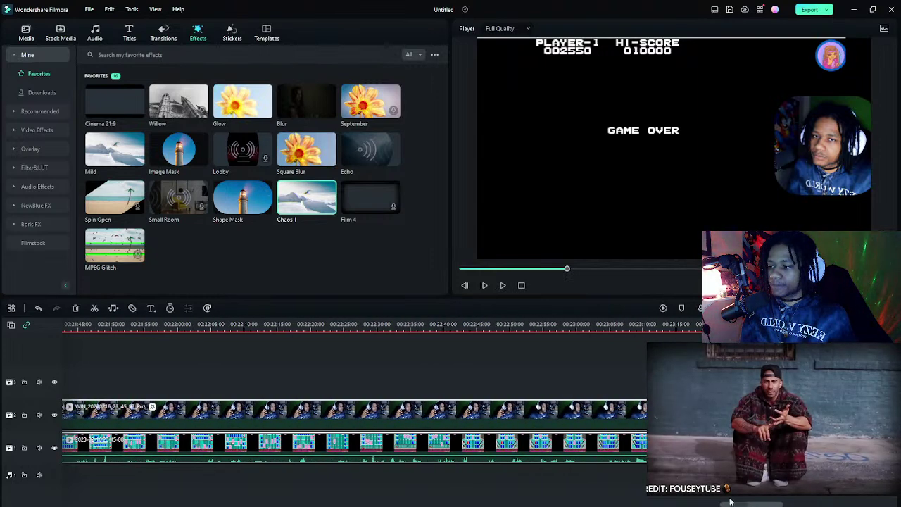
pyautogui.click(413, 324)
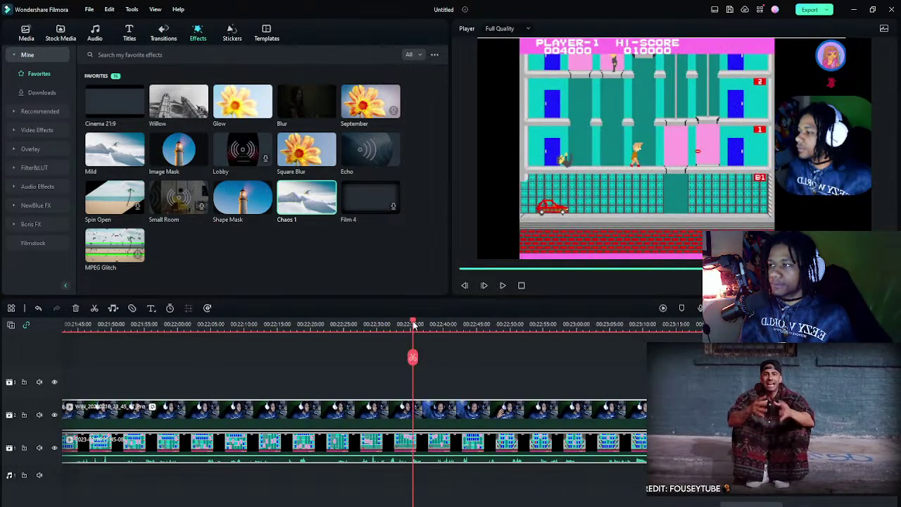
pyautogui.moveTo(414, 325); pyautogui.dragTo(495, 326)
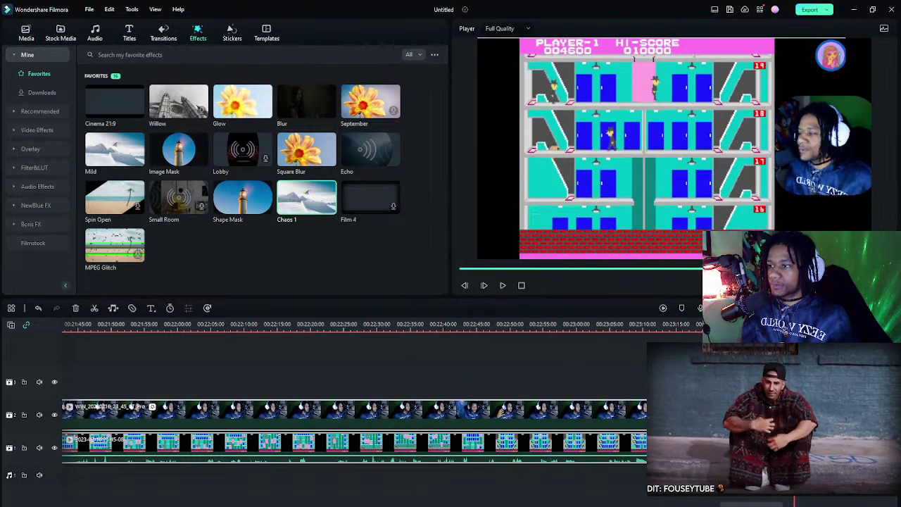
pyautogui.moveTo(625, 357); pyautogui.dragTo(195, 356)
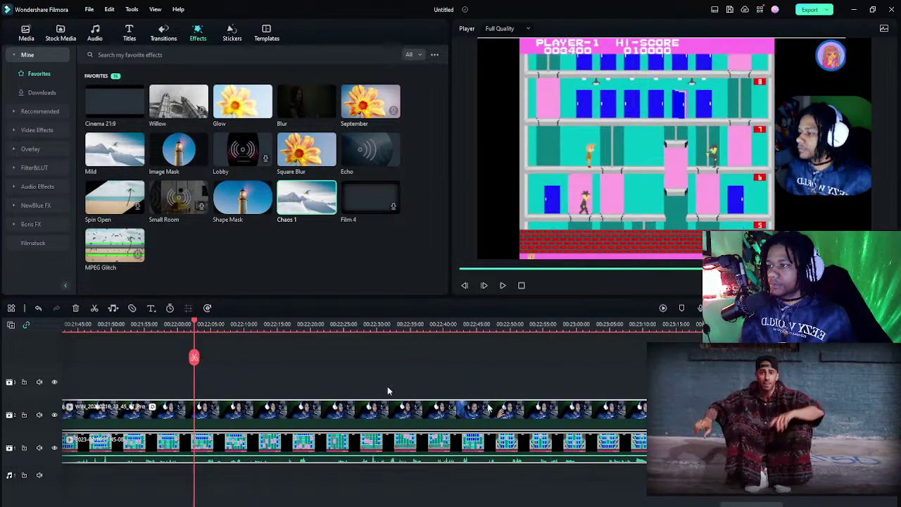
# - Split both clips at about 00:17:14, as the new round starts, and delete the segment between there and the Game Over cut
pyautogui.moveTo(743, 505); pyautogui.dragTo(598, 504)
pyautogui.scroll(-1, 677, 504)
pyautogui.click(497, 327)
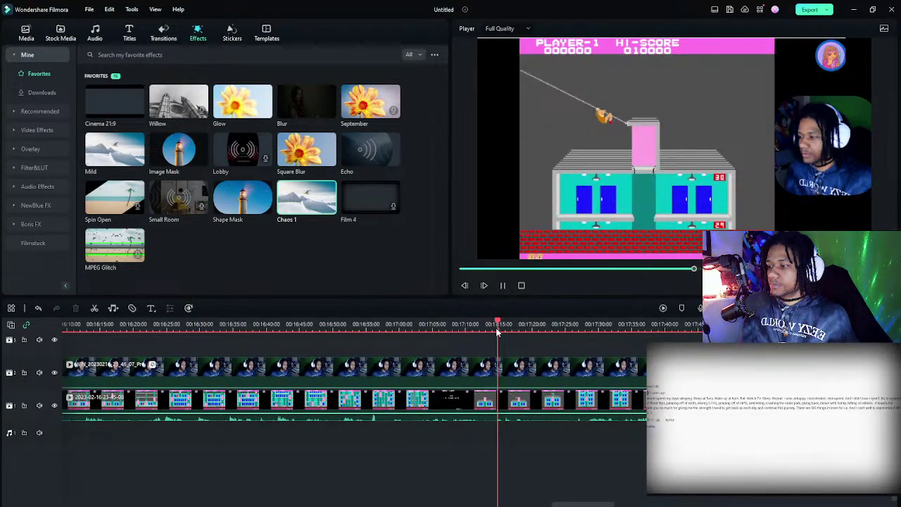
pyautogui.press('space')
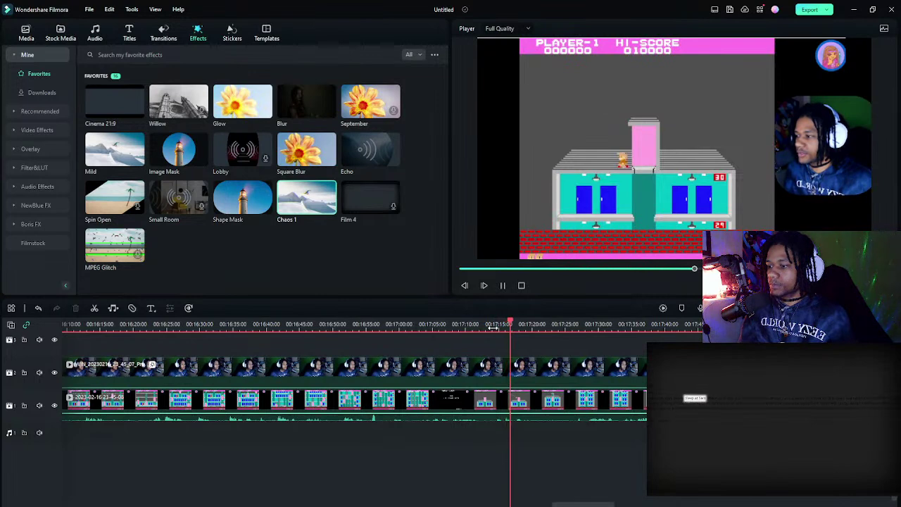
pyautogui.click(493, 326)
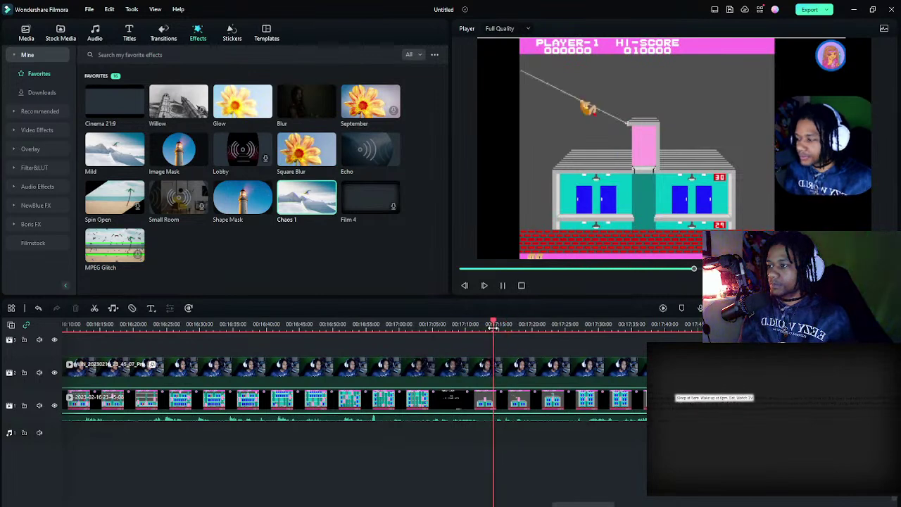
pyautogui.press('space')
pyautogui.click(494, 325)
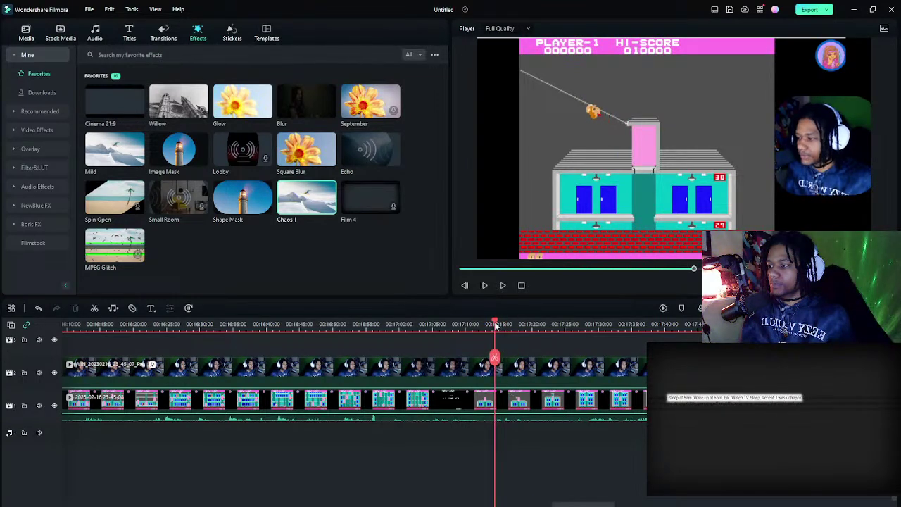
pyautogui.hotkey('ctrl', 'b')
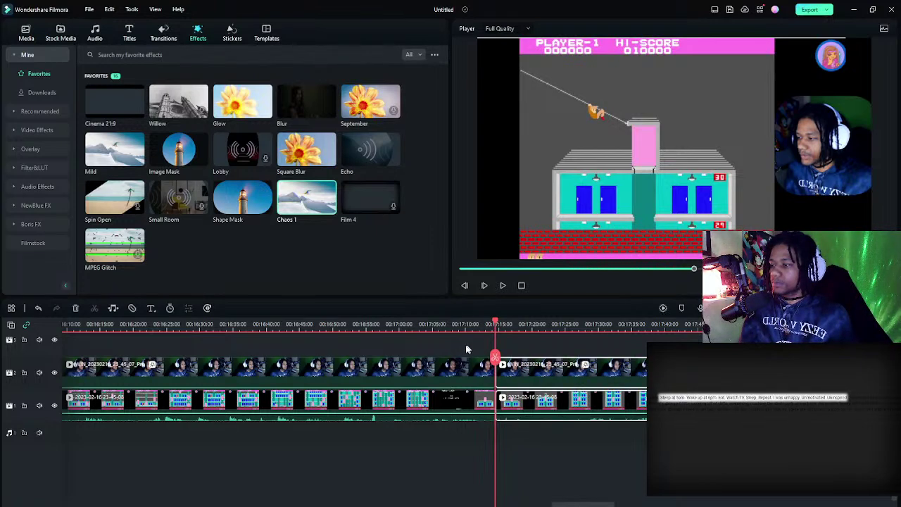
pyautogui.click(454, 399)
pyautogui.press('Delete')
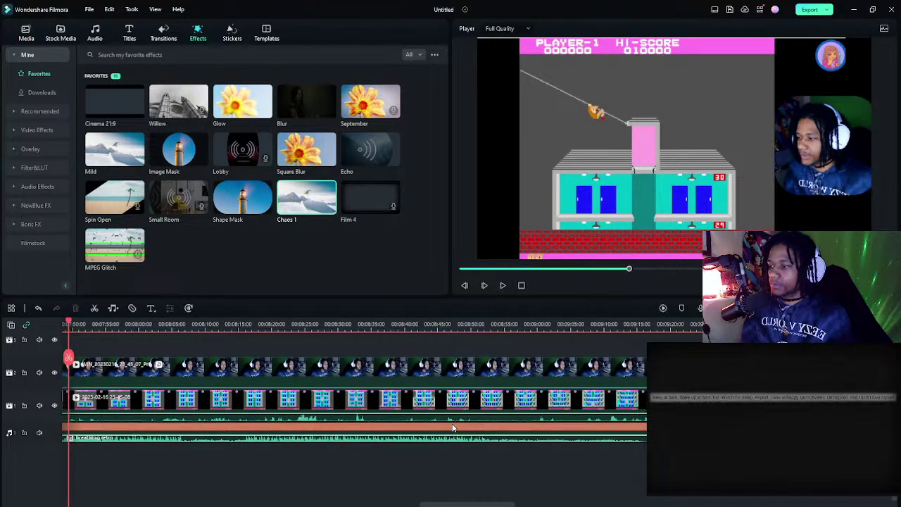
# - Split the webcam and gameplay clips at about 00:10:14, just before the next round, and delete the segment preceding it
pyautogui.moveTo(461, 502); pyautogui.dragTo(509, 504)
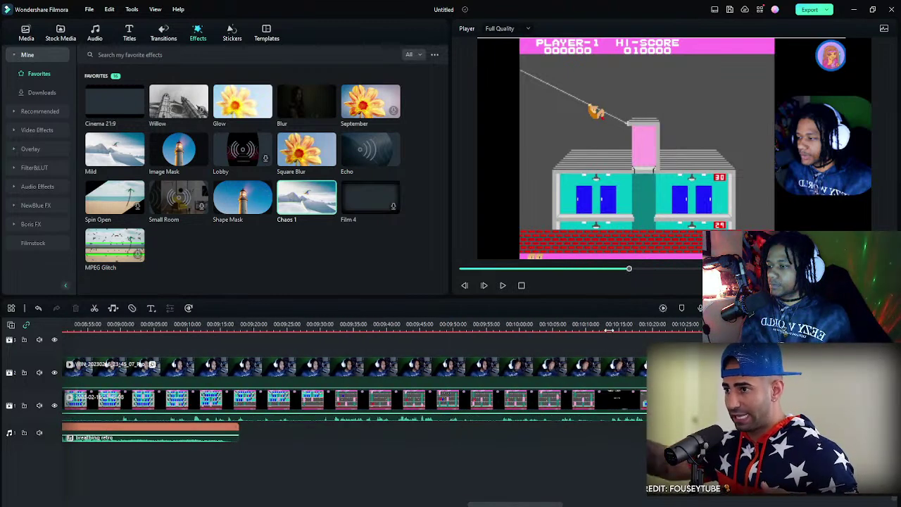
pyautogui.press('space')
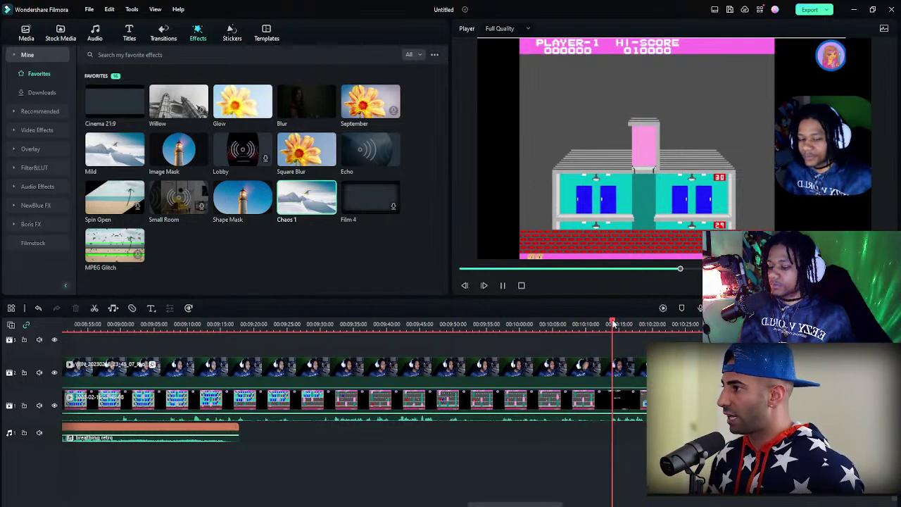
pyautogui.press('space')
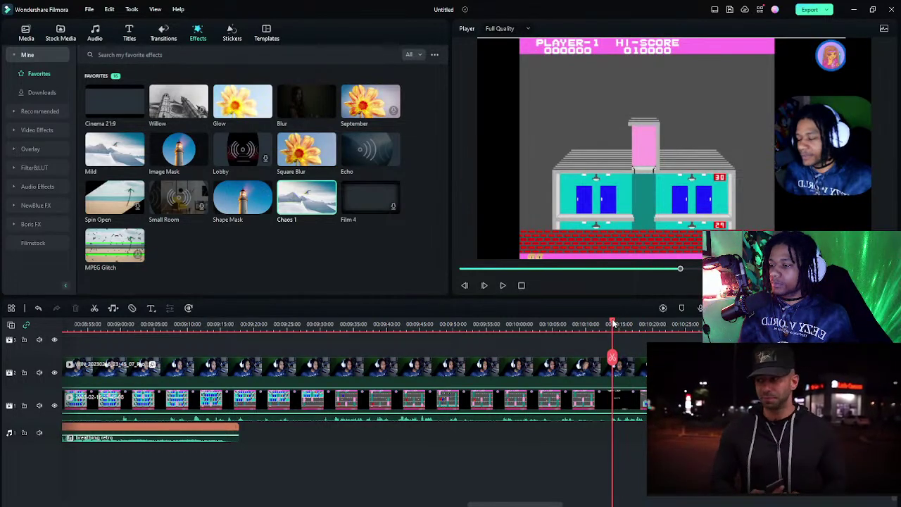
pyautogui.moveTo(571, 345); pyautogui.dragTo(545, 412)
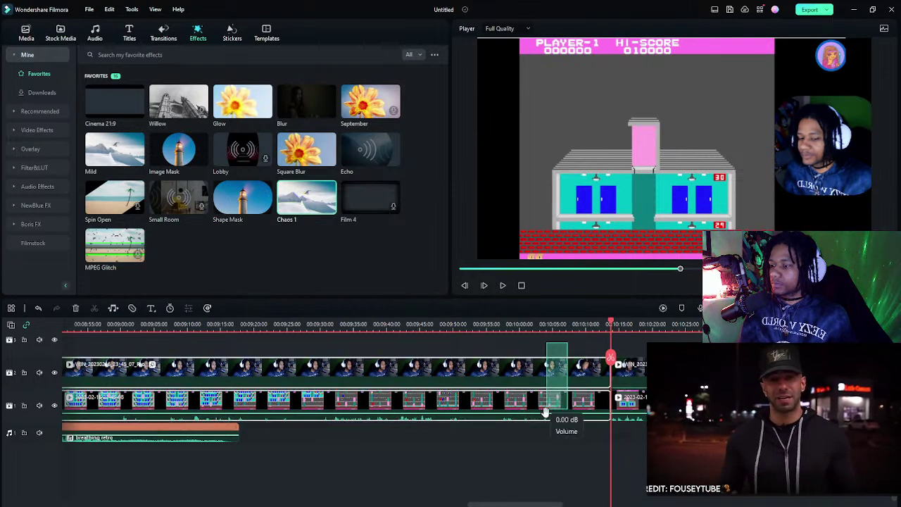
# - Play back the shortened footage from about 00:07:50 to past the end of the background music
pyautogui.press('space')
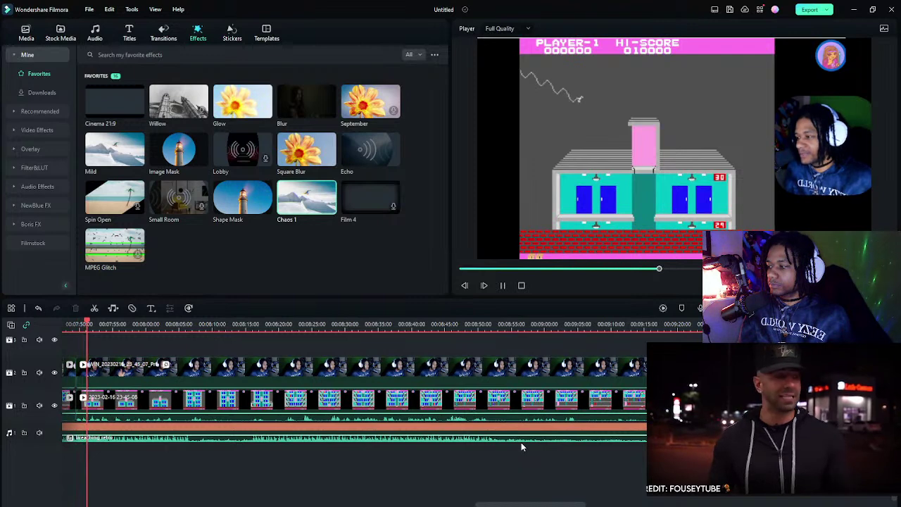
pyautogui.moveTo(531, 504); pyautogui.dragTo(505, 503)
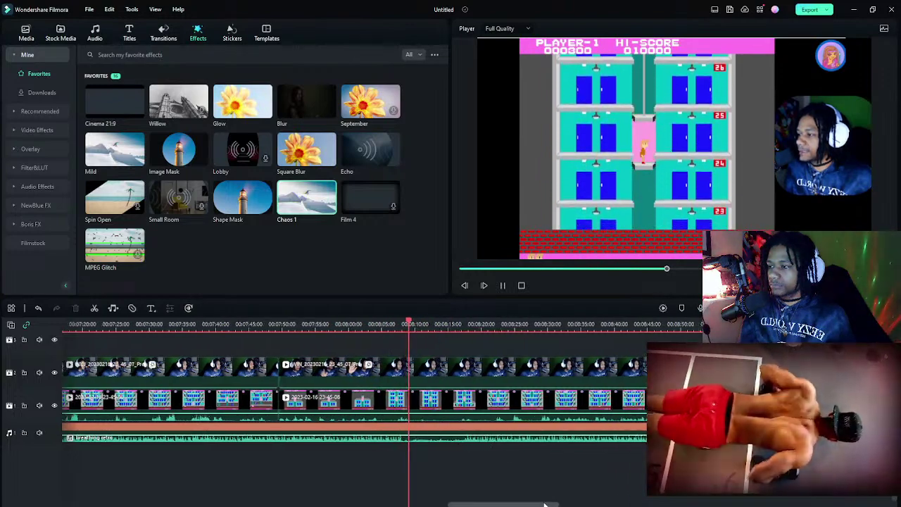
pyautogui.moveTo(538, 504); pyautogui.dragTo(544, 504)
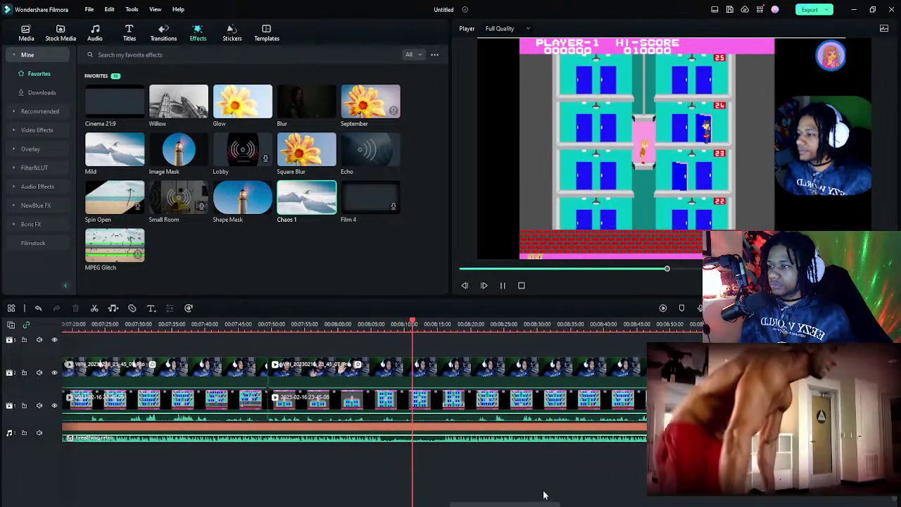
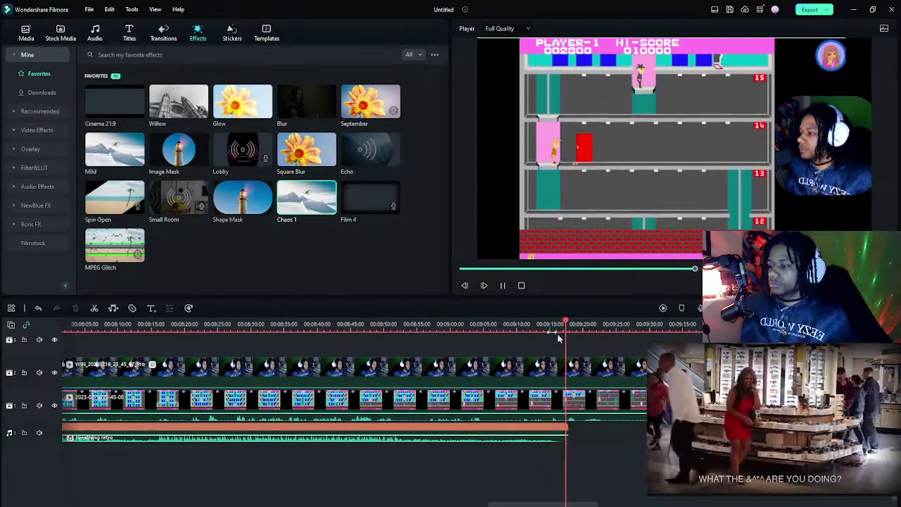
pyautogui.hscroll(5, 589, 502)
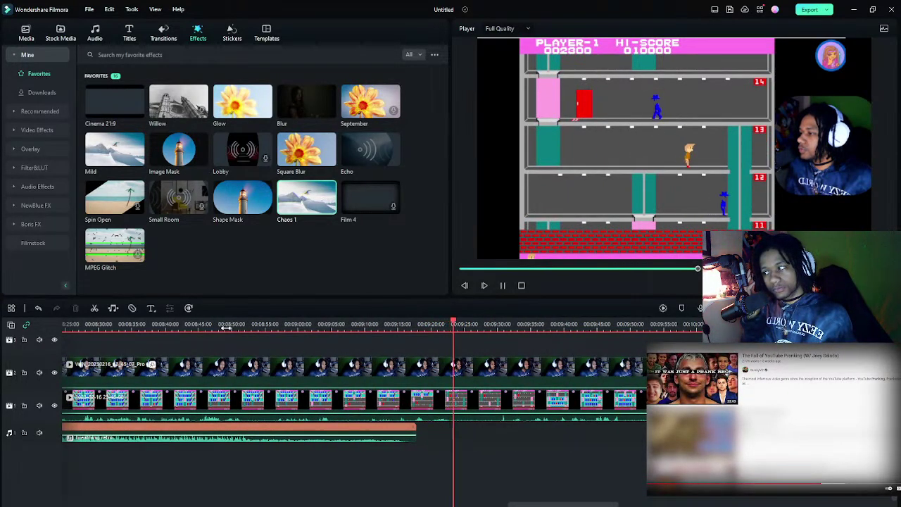
# - Add the breathing retro track again to the audio track, starting where the existing background music ends at about 00:09:17
pyautogui.click(227, 326)
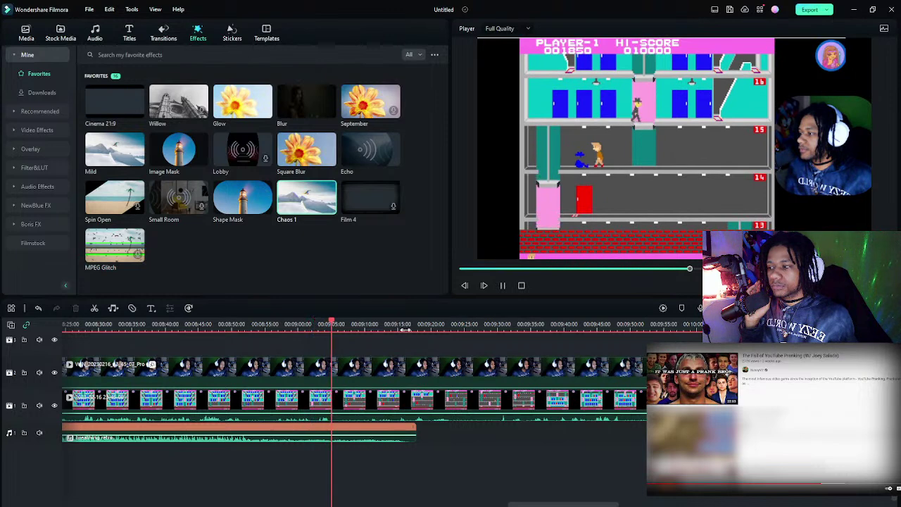
pyautogui.click(371, 326)
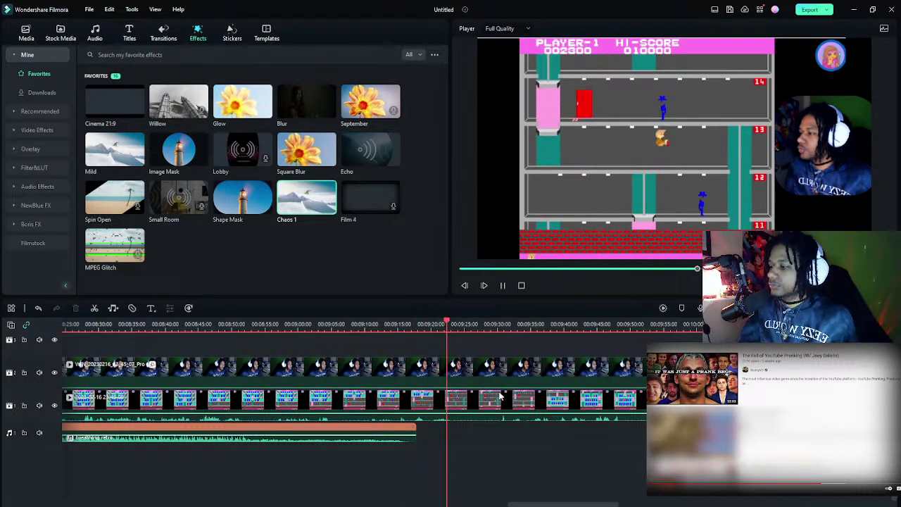
pyautogui.moveTo(575, 505); pyautogui.dragTo(604, 504)
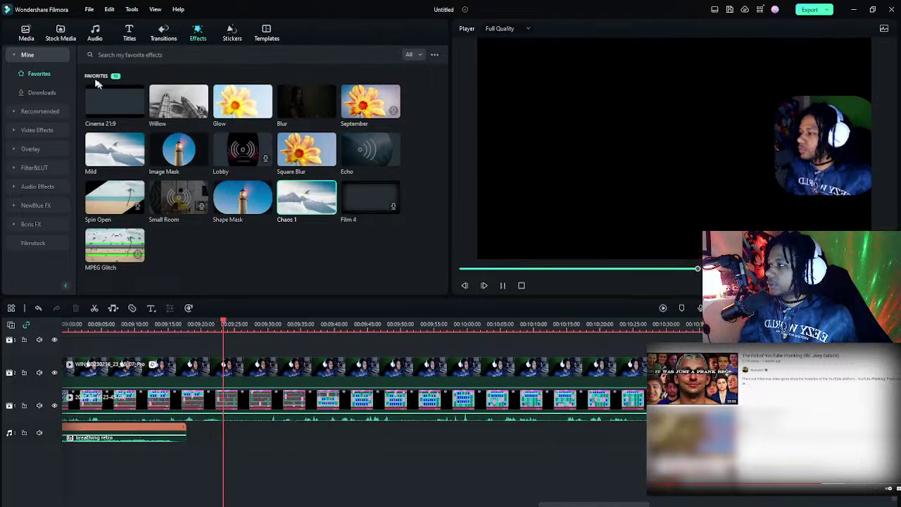
pyautogui.click(26, 33)
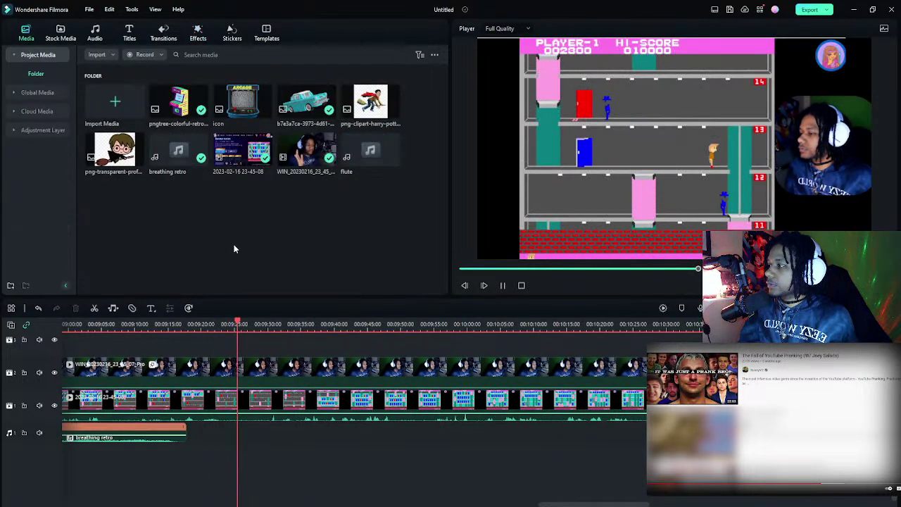
pyautogui.doubleClick(235, 246)
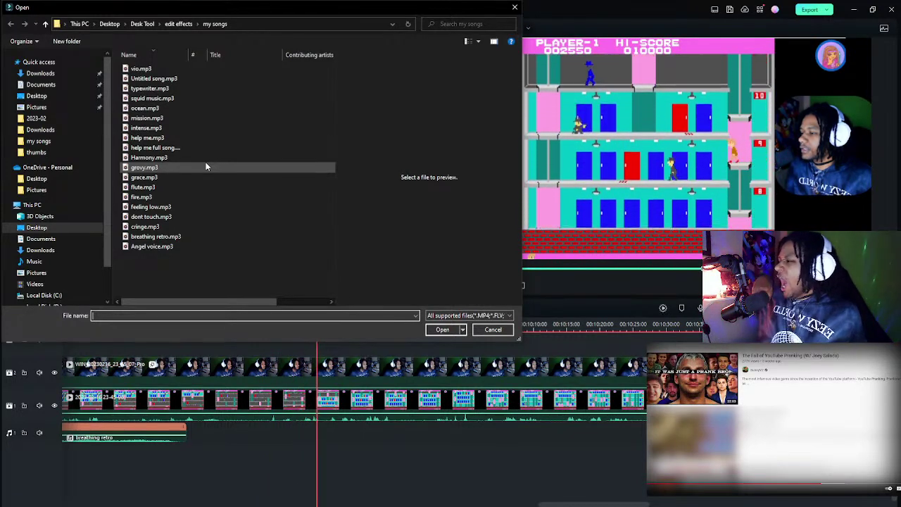
pyautogui.click(210, 237)
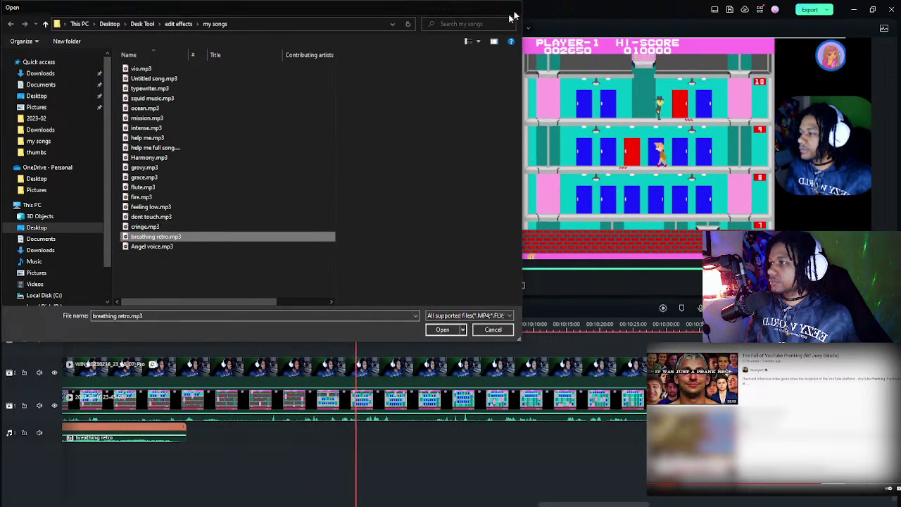
pyautogui.click(441, 330)
pyautogui.moveTo(187, 171); pyautogui.dragTo(198, 433)
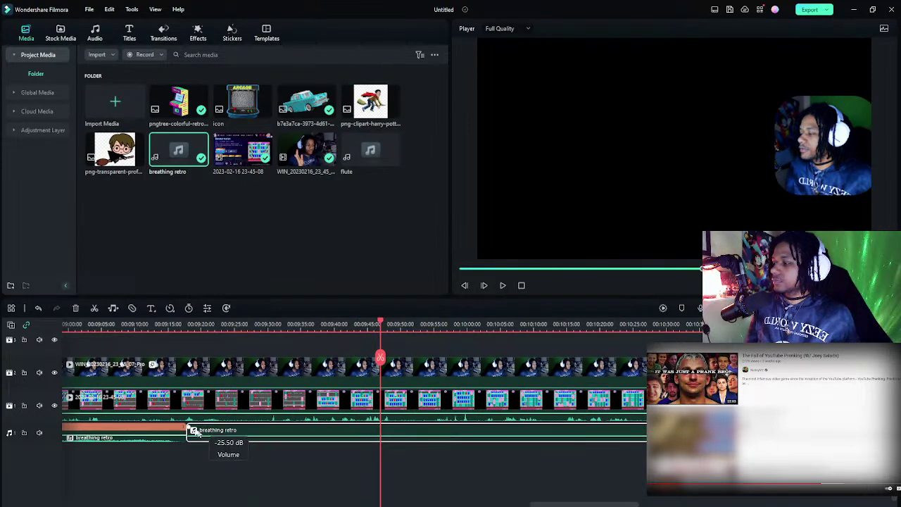
# - Lower the volume of the added breathing retro clip to about -13 dB while playing it back against the footage
pyautogui.click(189, 323)
pyautogui.press('space')
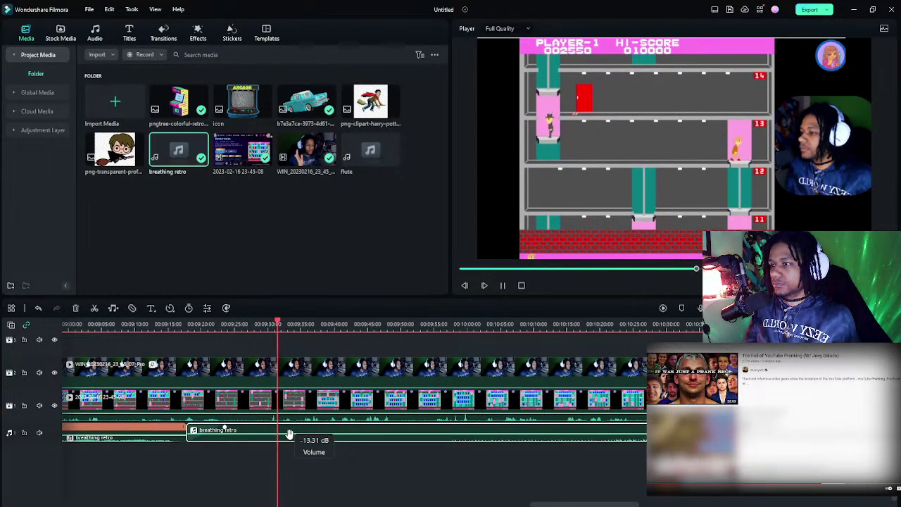
pyautogui.moveTo(289, 434); pyautogui.dragTo(293, 435)
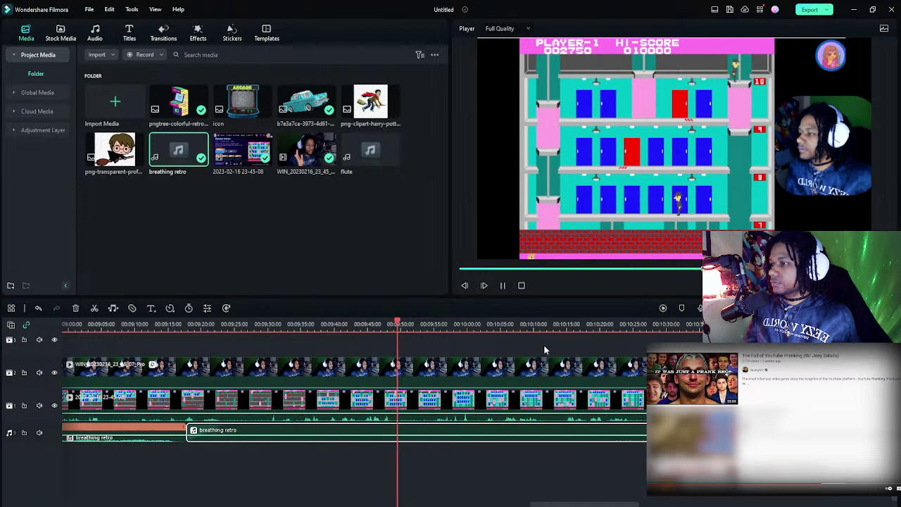
pyautogui.press('space')
# - Split the webcam and gameplay clips at about 00:09:57 and 00:09:59 to isolate the close encounter beside the elevator
pyautogui.click(450, 325)
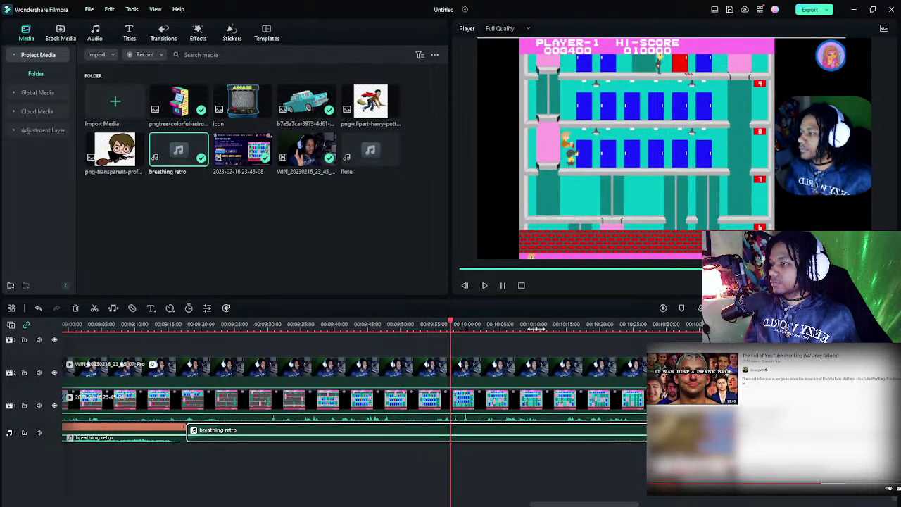
pyautogui.press('space')
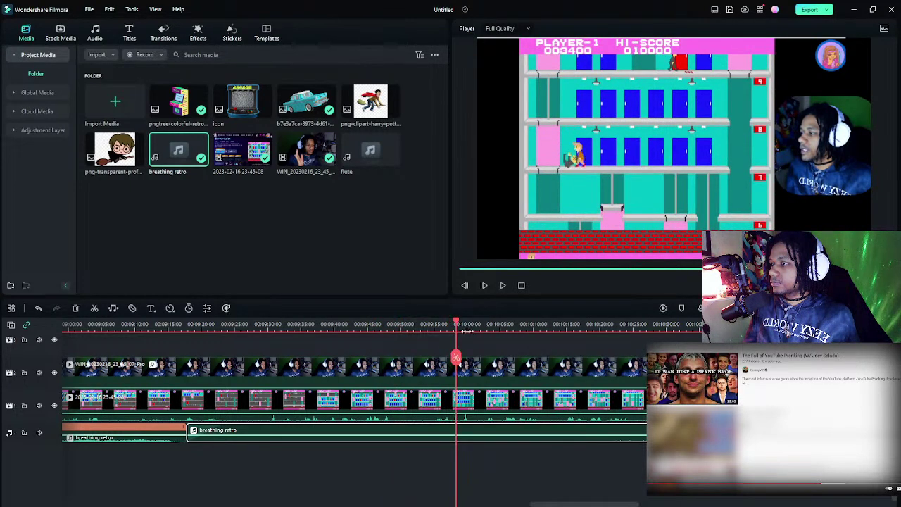
pyautogui.click(420, 329)
pyautogui.press('space')
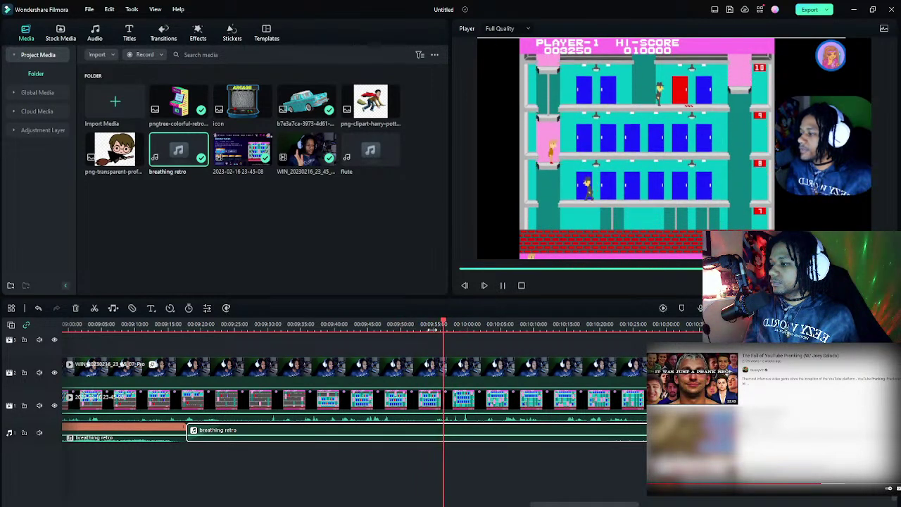
pyautogui.press('space')
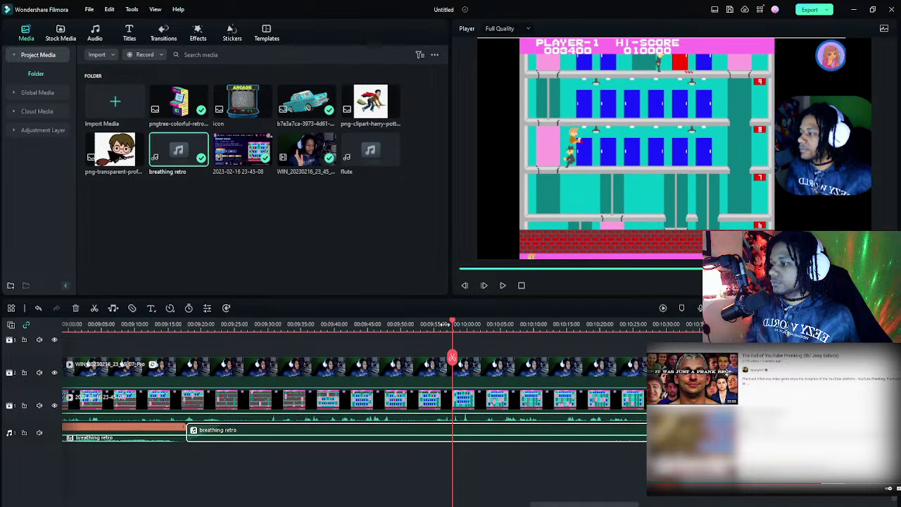
pyautogui.moveTo(452, 324); pyautogui.dragTo(447, 324)
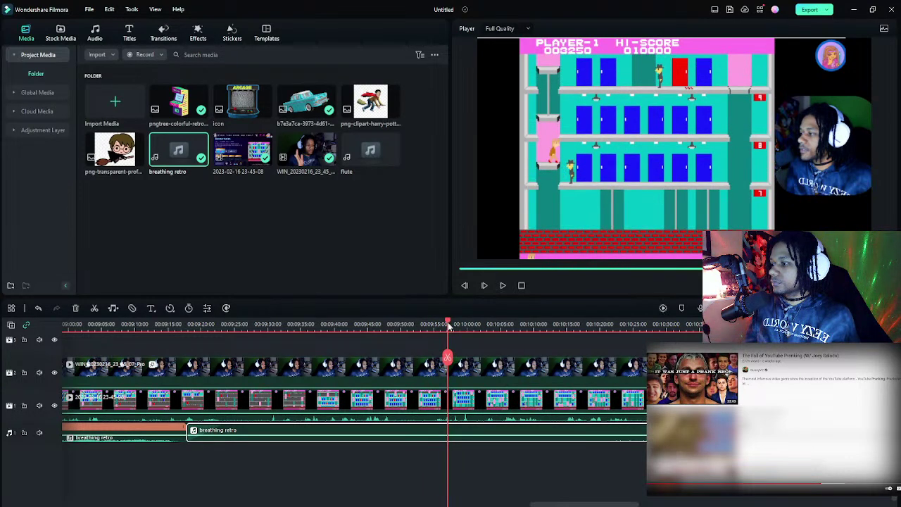
pyautogui.hotkey('ctrl', 'b')
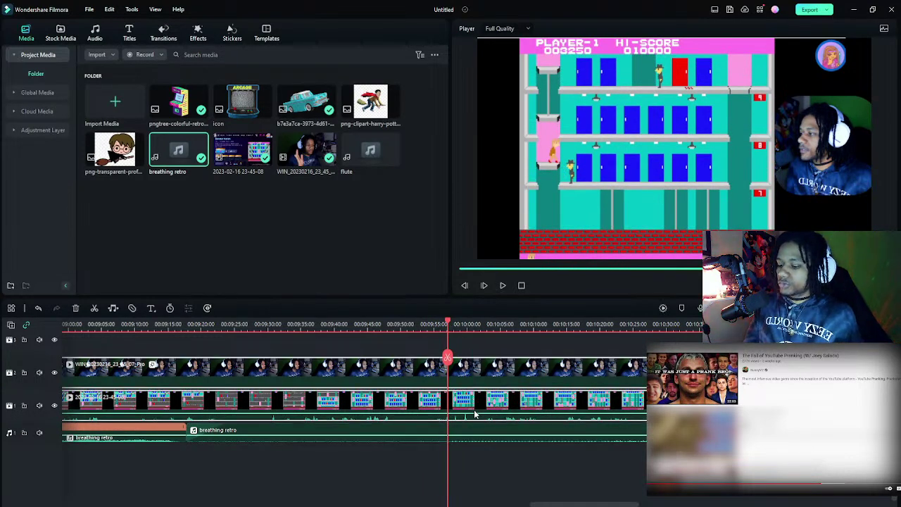
pyautogui.press('space')
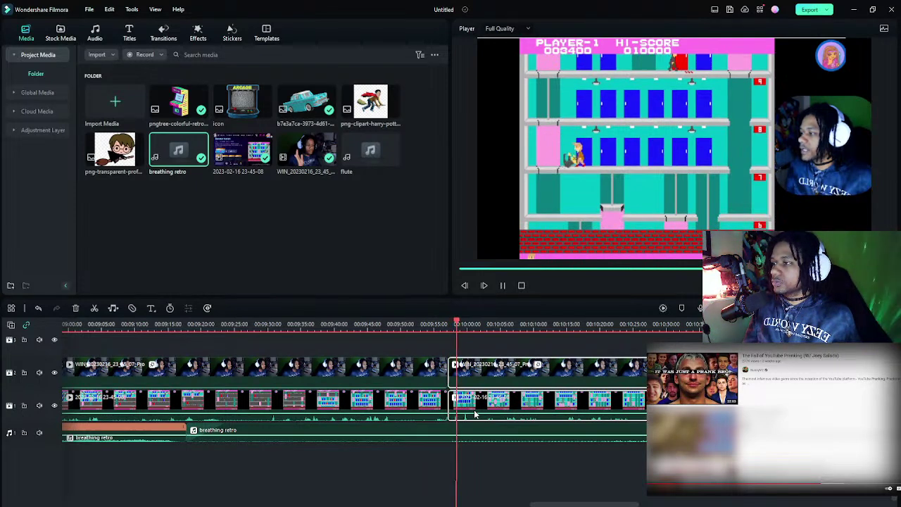
pyautogui.press('space')
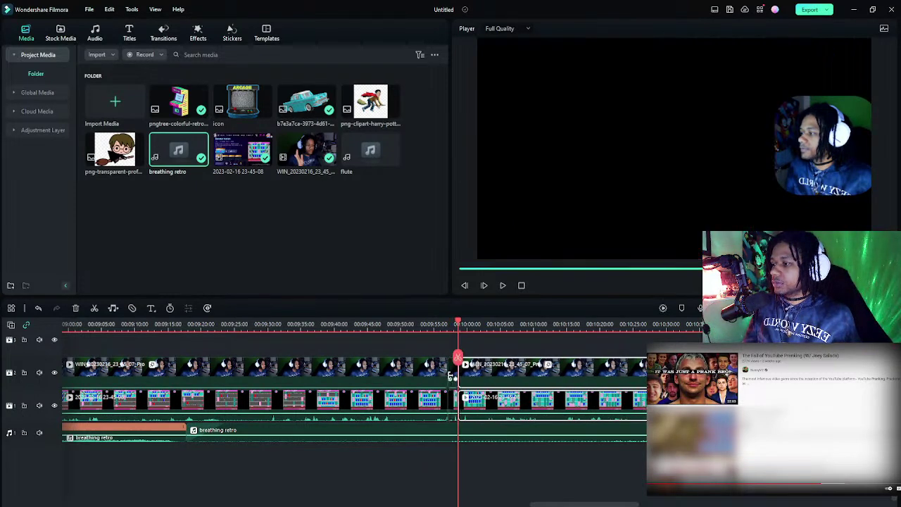
# - Hide the webcam in the isolated short segment by reducing its opacity to 0.2%
pyautogui.doubleClick(452, 372)
pyautogui.click(20, 29)
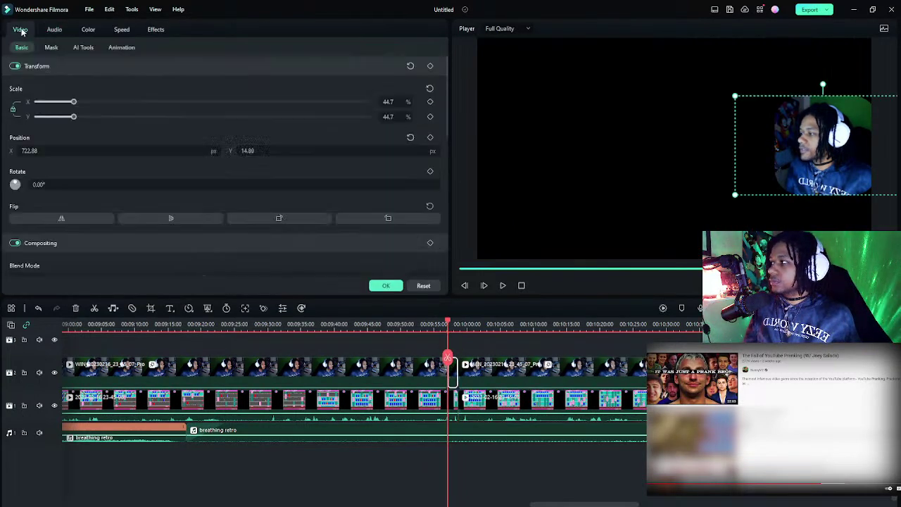
pyautogui.scroll(-2, 100, 247)
pyautogui.moveTo(394, 227); pyautogui.dragTo(67, 227)
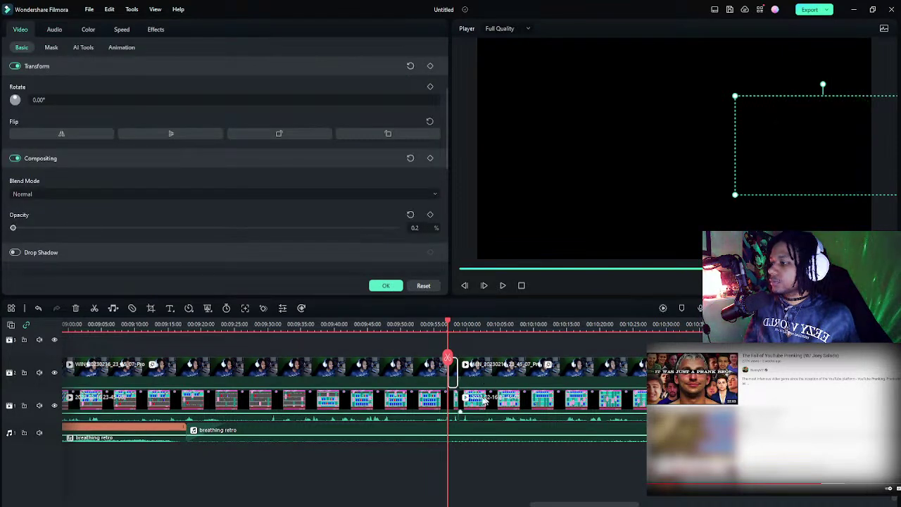
# - Reposition the matching short gameplay segment in the frame and play back the result
pyautogui.click(453, 400)
pyautogui.press('space')
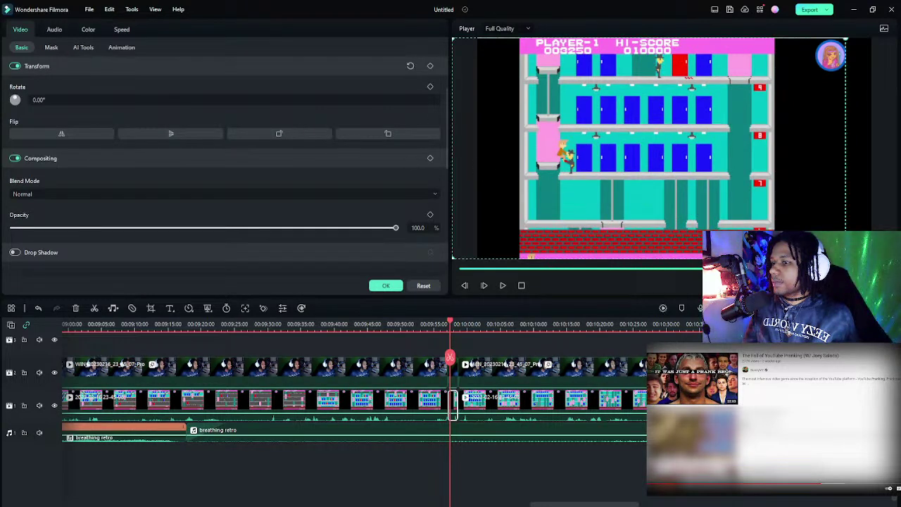
pyautogui.moveTo(661, 162); pyautogui.dragTo(636, 166)
pyautogui.press('space')
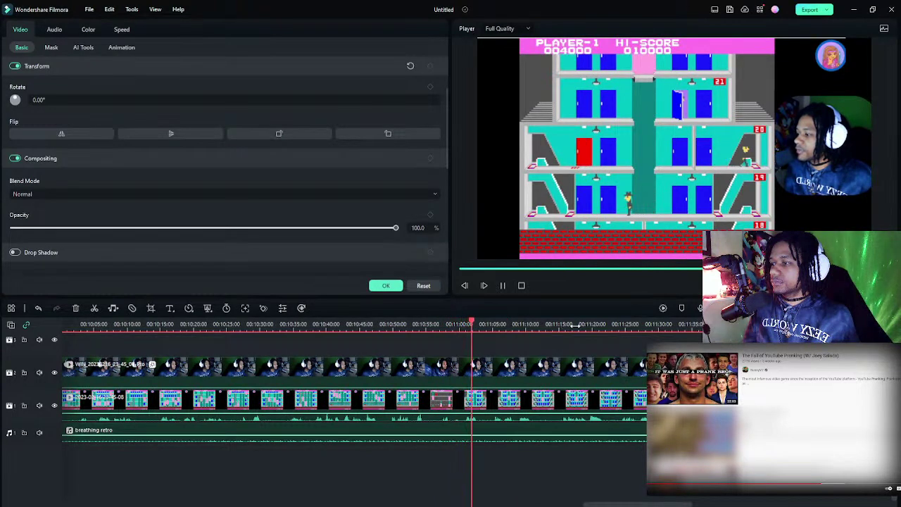
# - Review the gameplay from about 00:11:00 to 00:12:22 for another shootout moment to edit
pyautogui.click(575, 325)
pyautogui.click(676, 322)
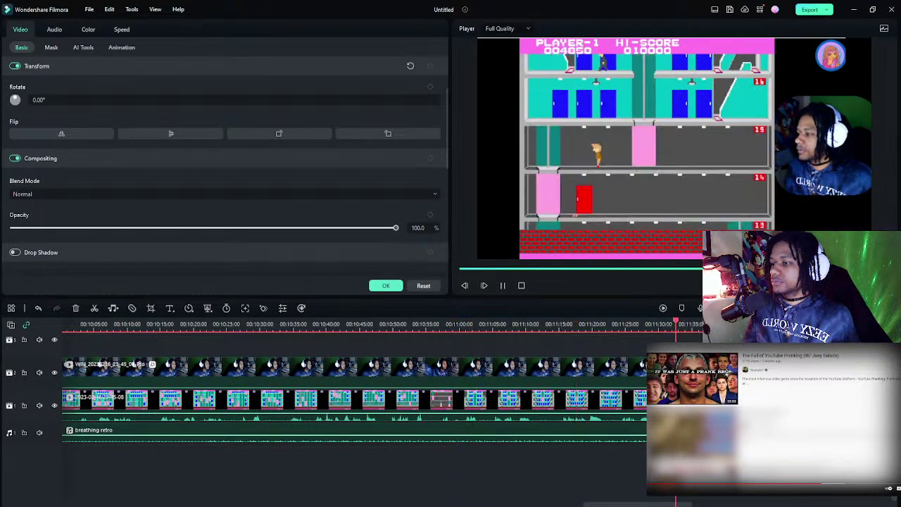
pyautogui.click(730, 323)
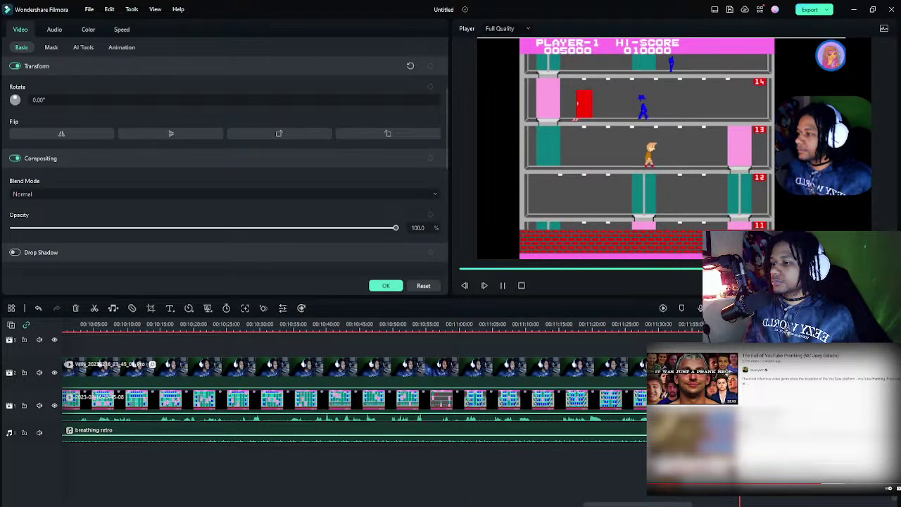
pyautogui.click(814, 324)
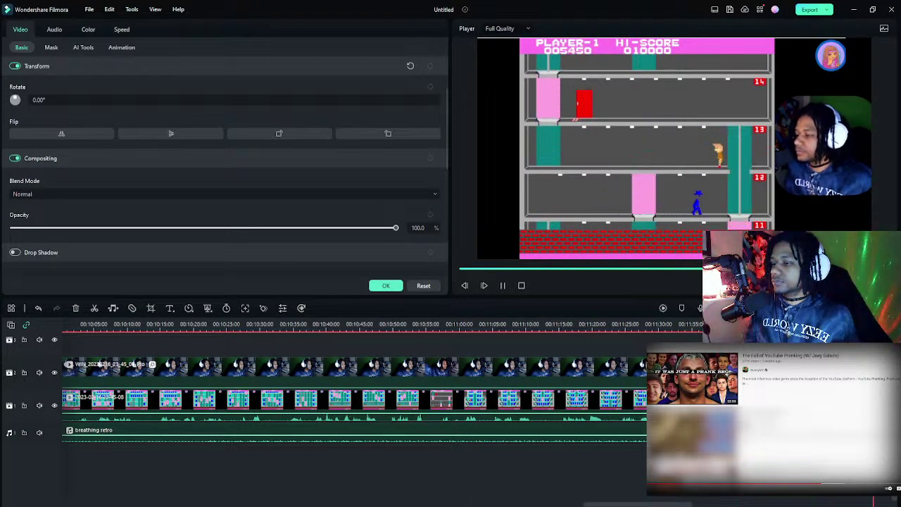
pyautogui.moveTo(688, 503); pyautogui.dragTo(752, 501)
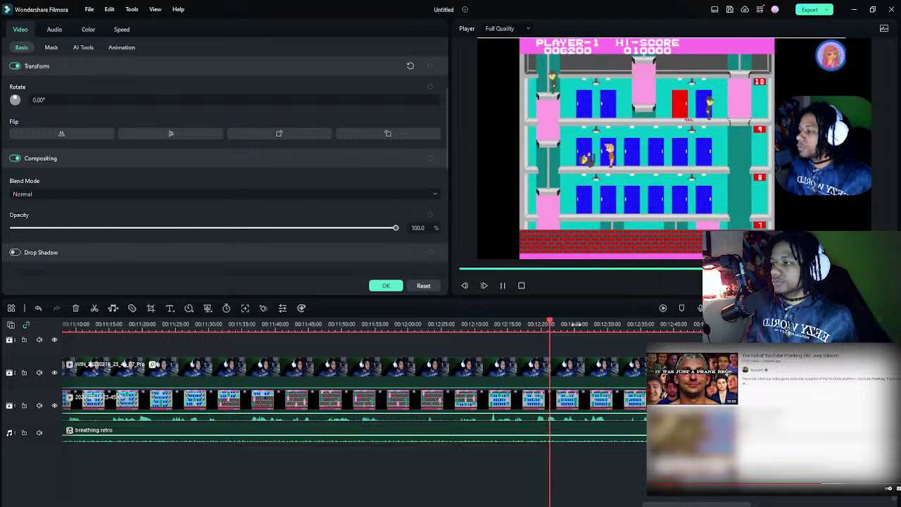
pyautogui.click(493, 324)
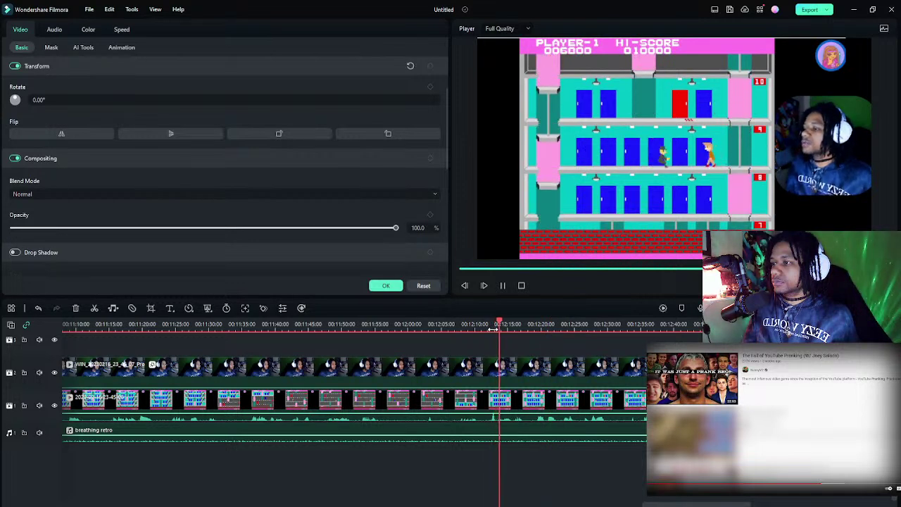
pyautogui.click(487, 329)
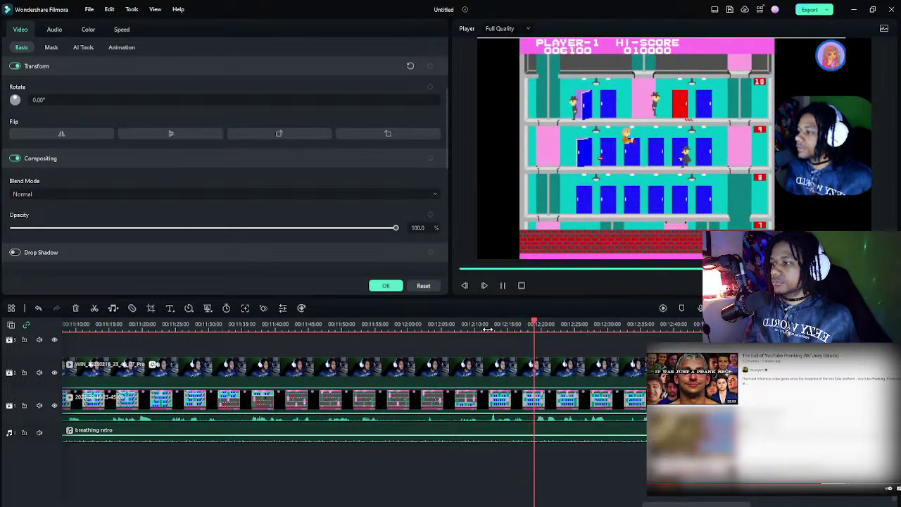
pyautogui.press('space')
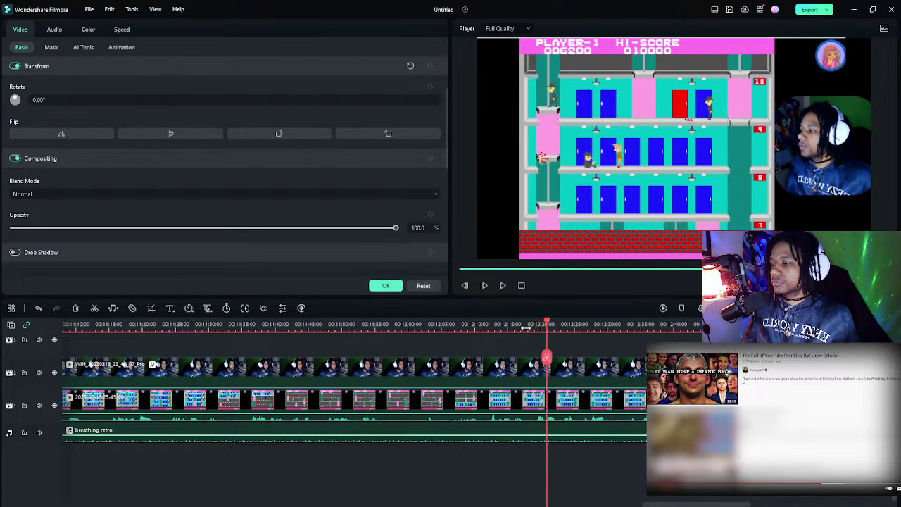
# - Split the webcam and gameplay clips at about 00:12:16 and 00:12:22 to isolate the shootout on floor 9
pyautogui.click(525, 325)
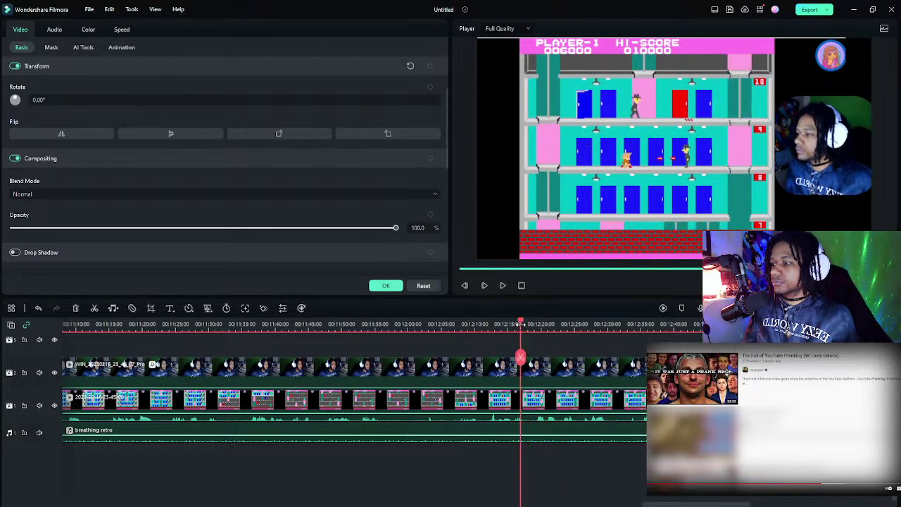
pyautogui.click(520, 326)
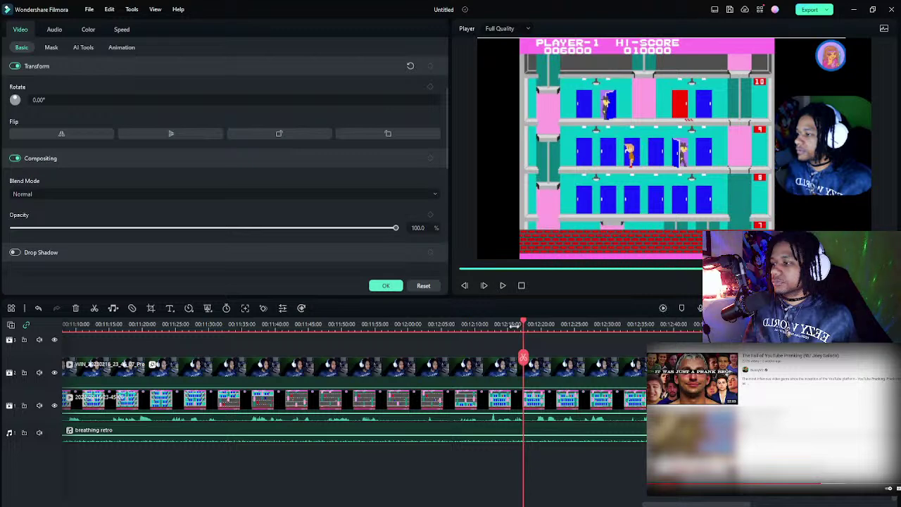
pyautogui.click(515, 325)
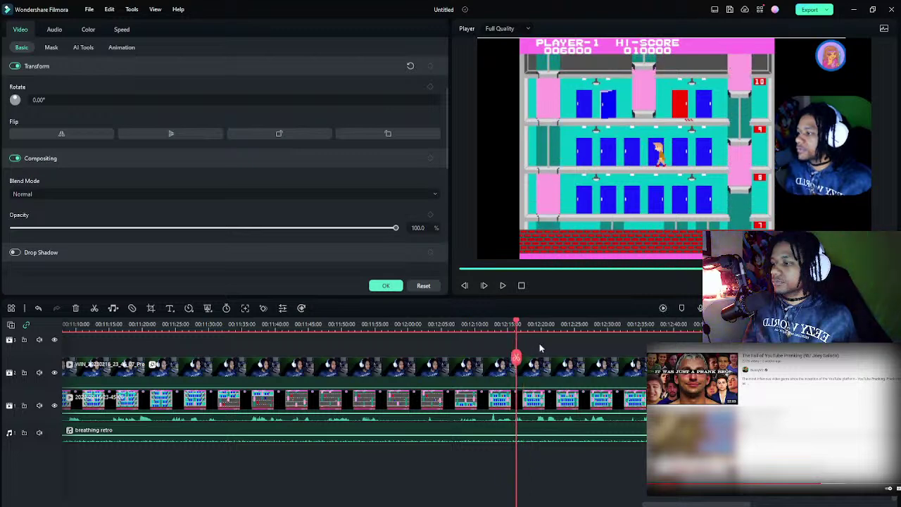
pyautogui.click(540, 347)
pyautogui.hotkey('ctrl', 'b')
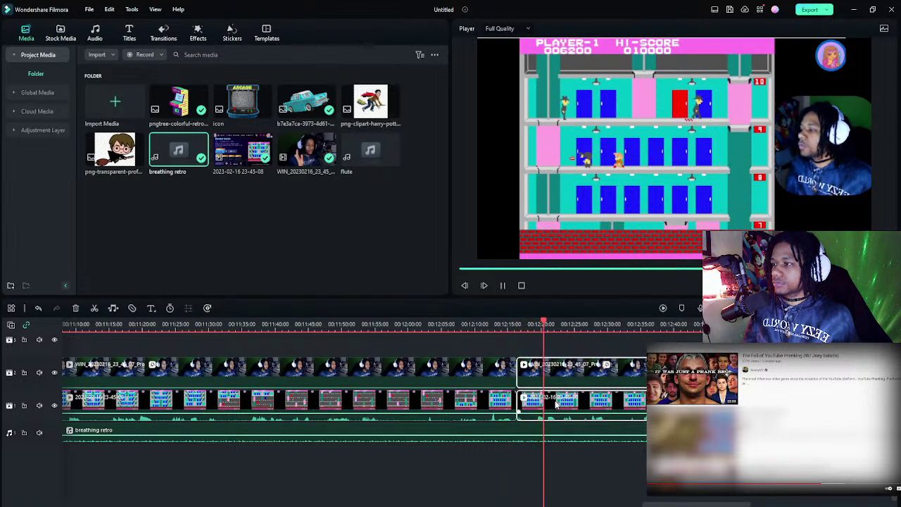
pyautogui.press('space')
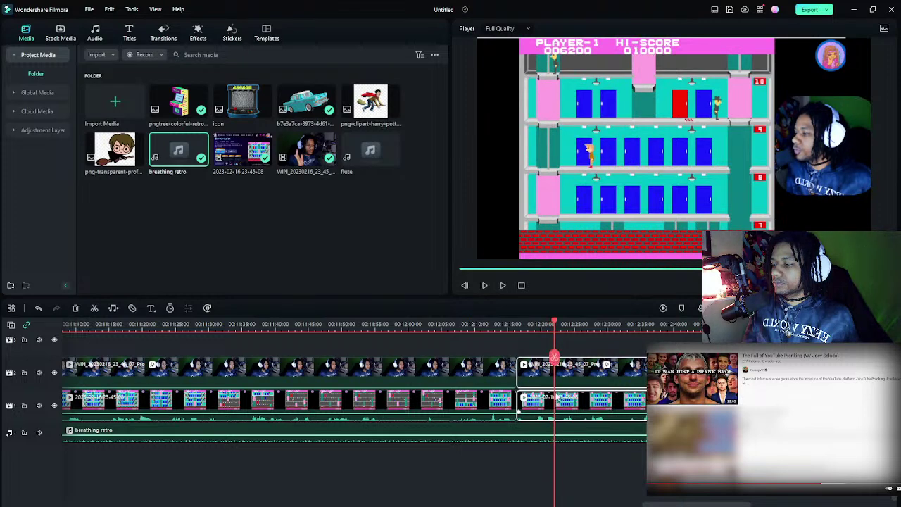
pyautogui.click(555, 357)
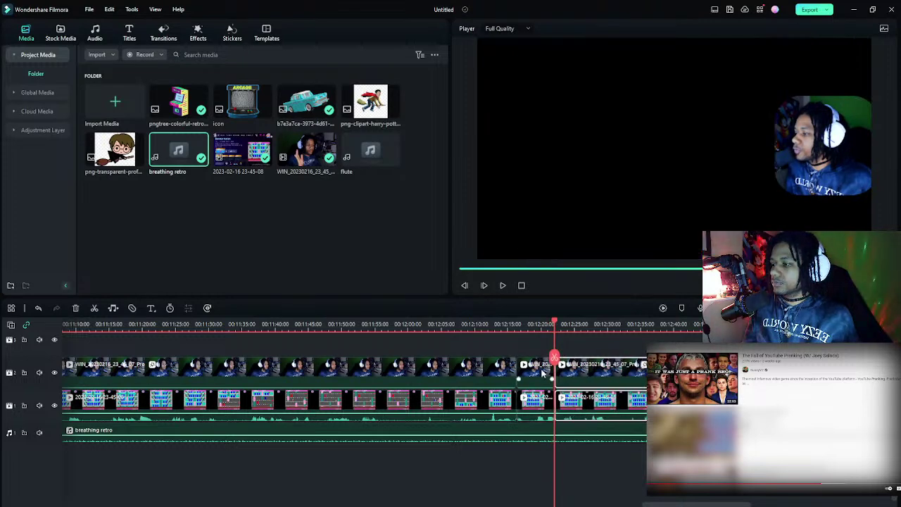
# - Scale the isolated floor 9 shootout gameplay clip up to 155.3%
pyautogui.doubleClick(536, 399)
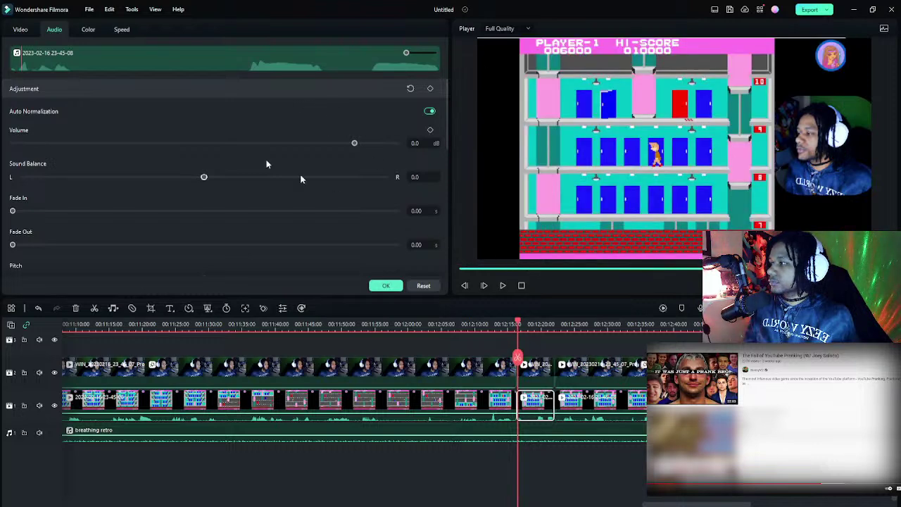
pyautogui.click(20, 30)
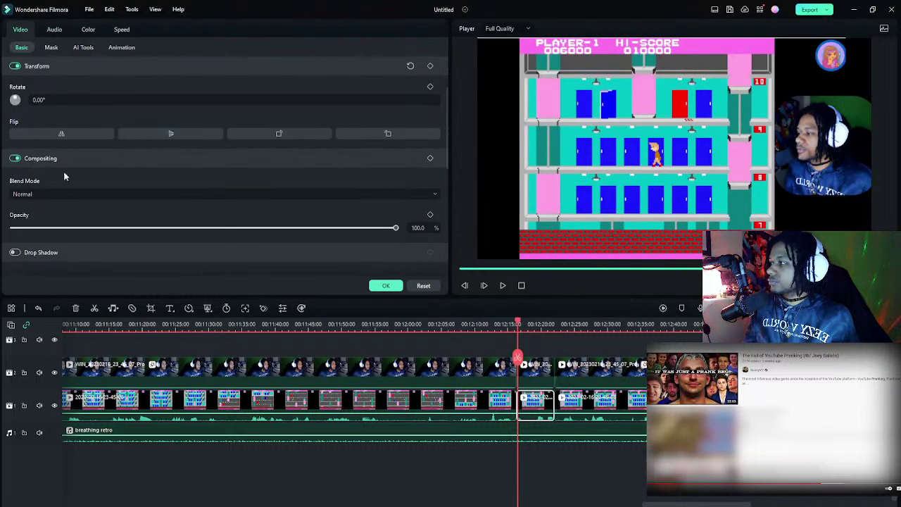
pyautogui.scroll(-1, 65, 177)
pyautogui.scroll(3, 69, 155)
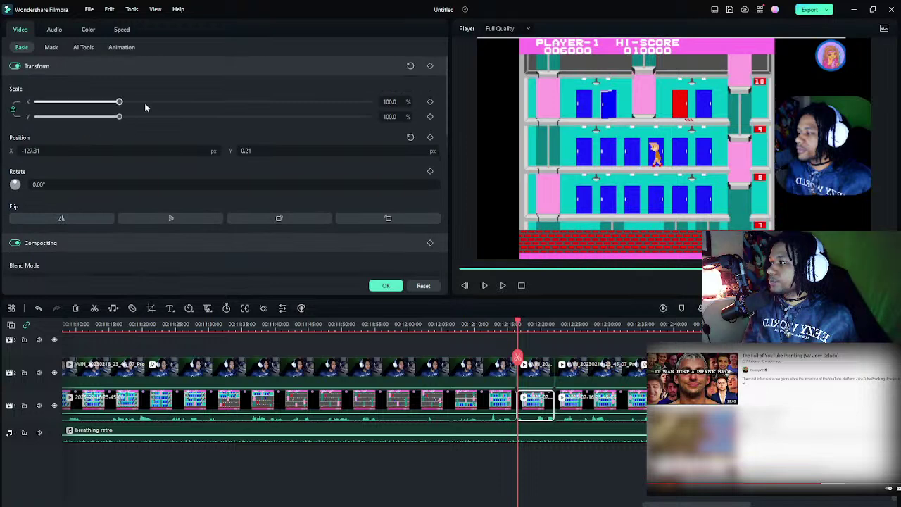
pyautogui.moveTo(145, 103); pyautogui.dragTo(165, 102)
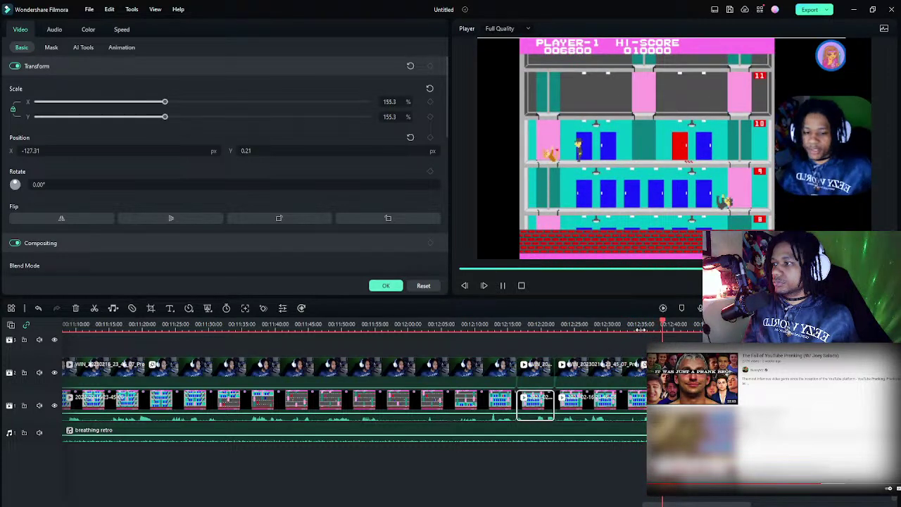
# - Split the webcam and gameplay clips at about 00:12:40, where the round ends and the purple screen starts
pyautogui.press('space')
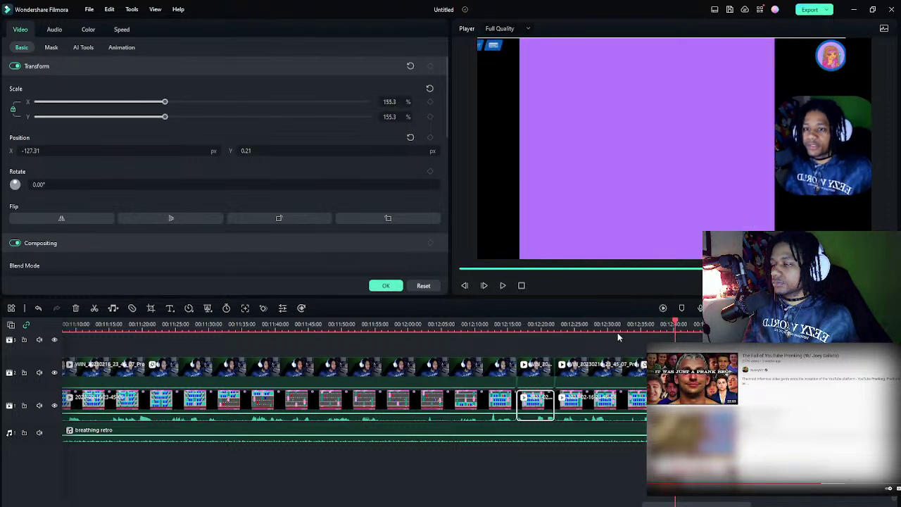
pyautogui.press('Escape')
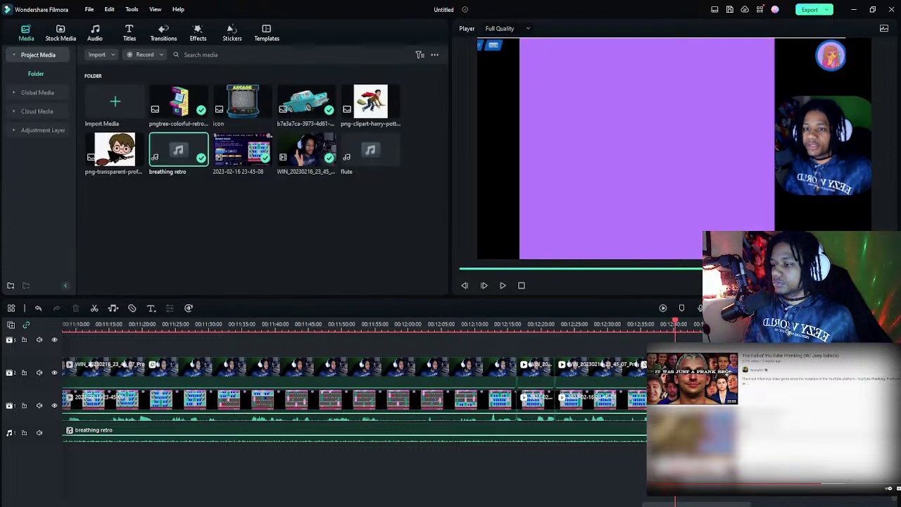
pyautogui.click(599, 369)
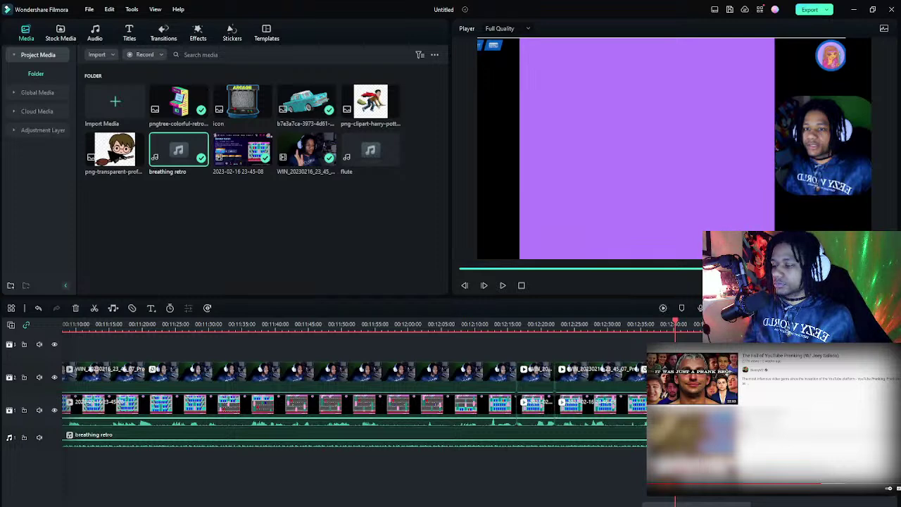
pyautogui.hotkey('ctrl', 'b')
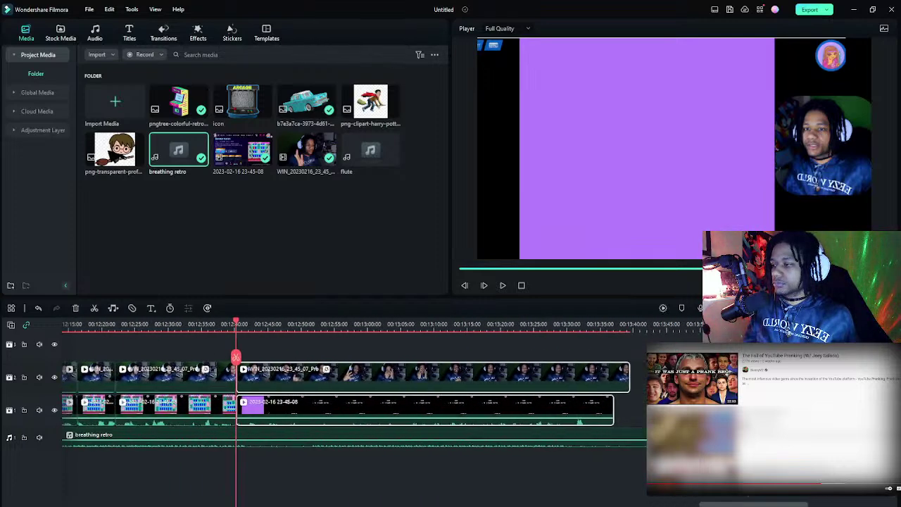
# - Split off the purple-screen section ending at about 00:12:45 and delete it from the webcam and gameplay tracks
pyautogui.scroll(-2, 377, 325)
pyautogui.press('space')
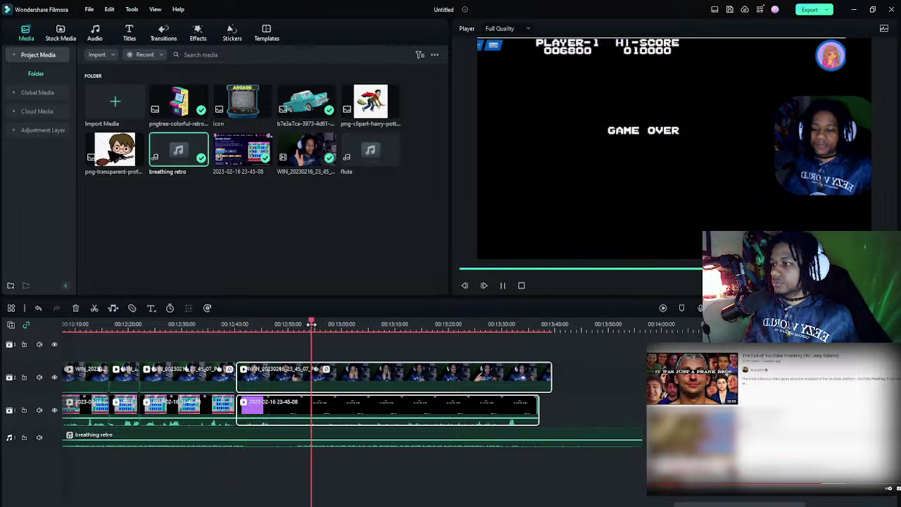
pyautogui.moveTo(311, 324); pyautogui.dragTo(261, 323)
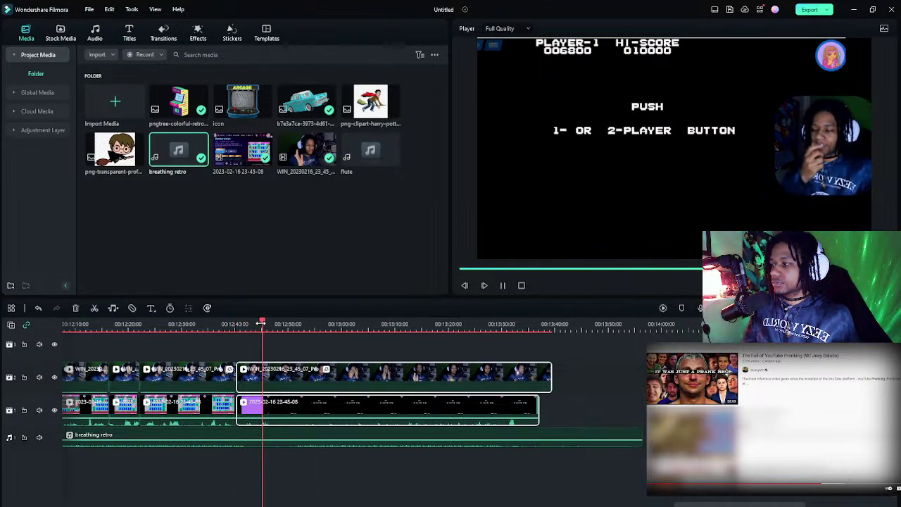
pyautogui.click(242, 324)
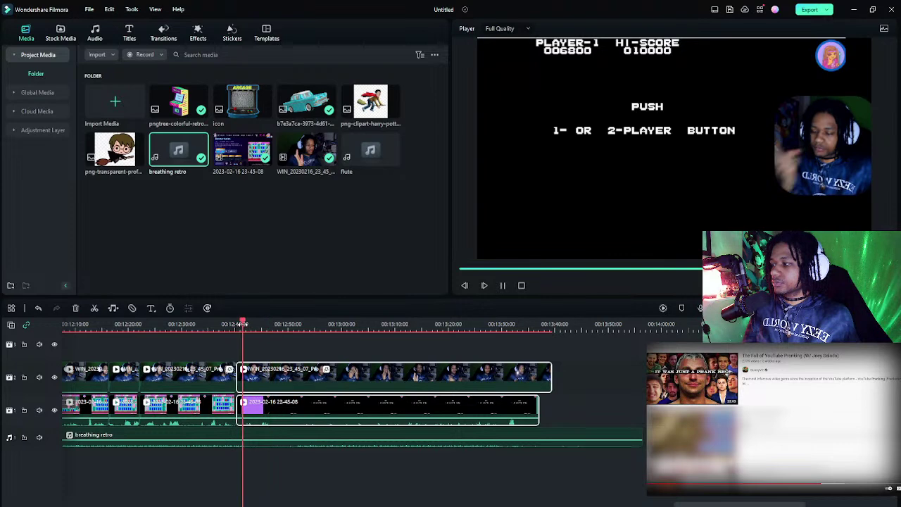
pyautogui.click(263, 333)
pyautogui.moveTo(264, 323); pyautogui.dragTo(261, 323)
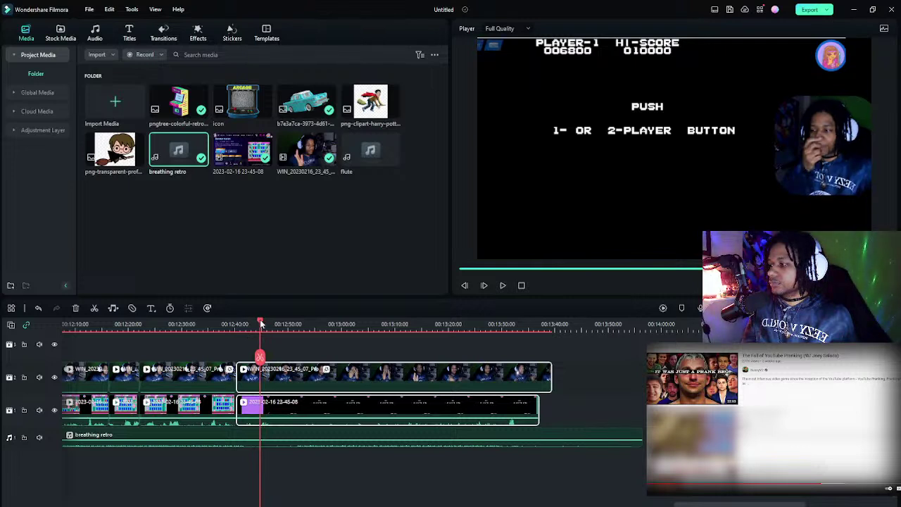
pyautogui.click(259, 356)
pyautogui.click(244, 386)
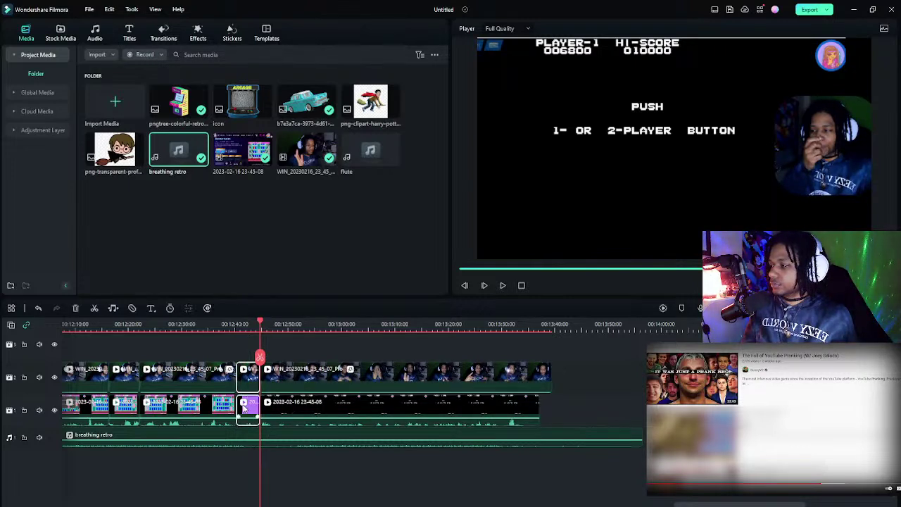
pyautogui.press('Delete')
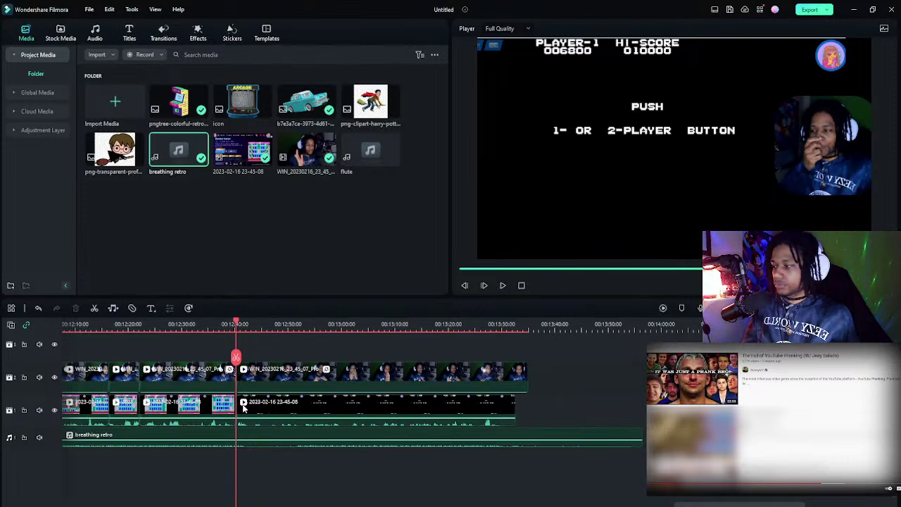
# - Clear the shape mask on the last webcam clip and reset its scale, position and flip so it fills the frame
pyautogui.click(297, 377)
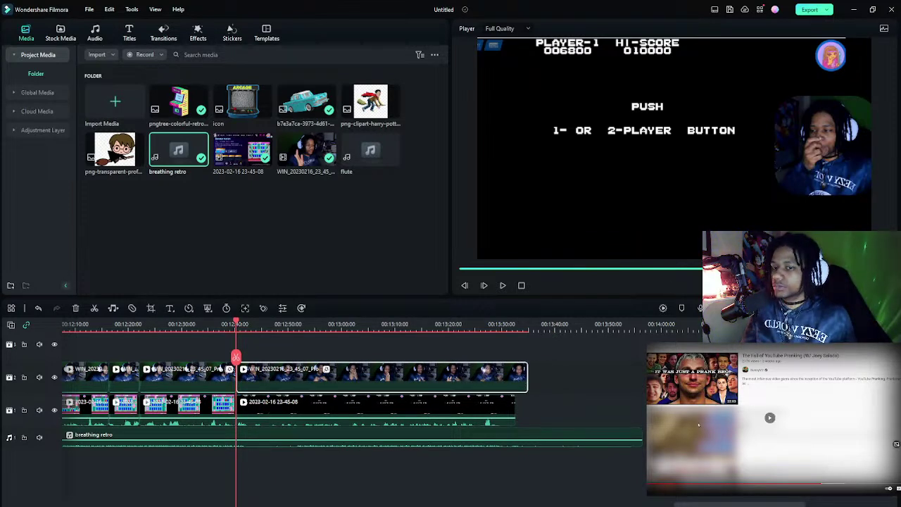
pyautogui.doubleClick(345, 374)
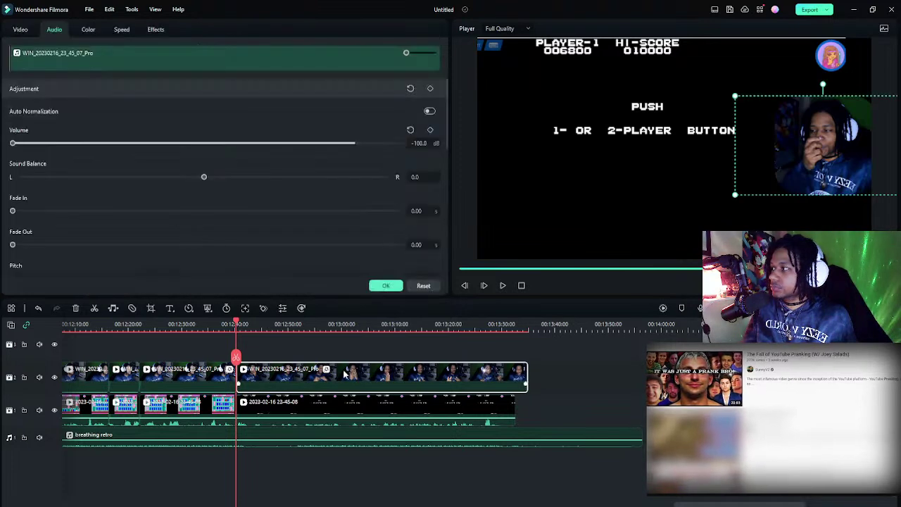
pyautogui.click(155, 29)
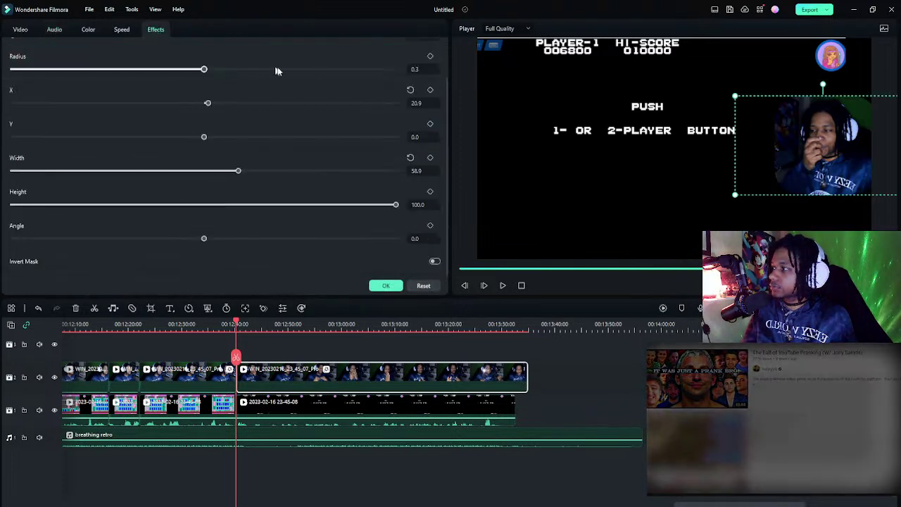
pyautogui.scroll(1, 291, 239)
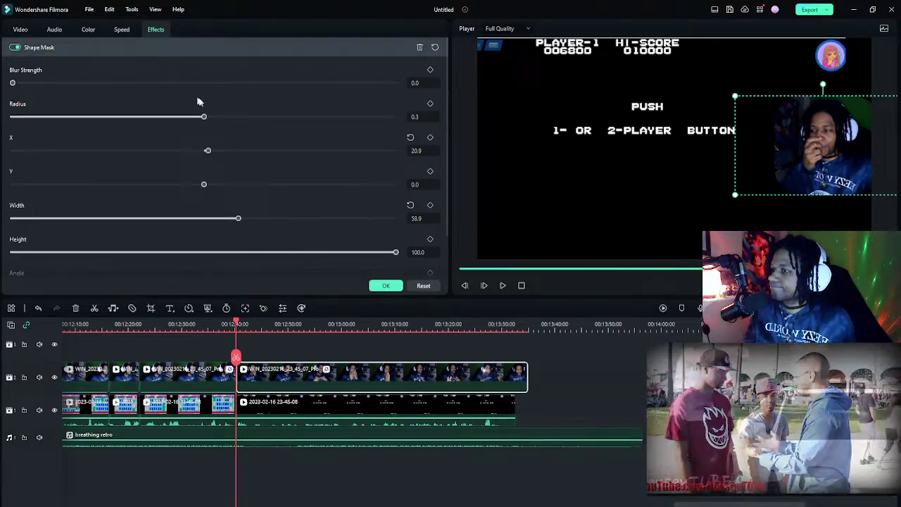
pyautogui.click(20, 30)
pyautogui.click(430, 89)
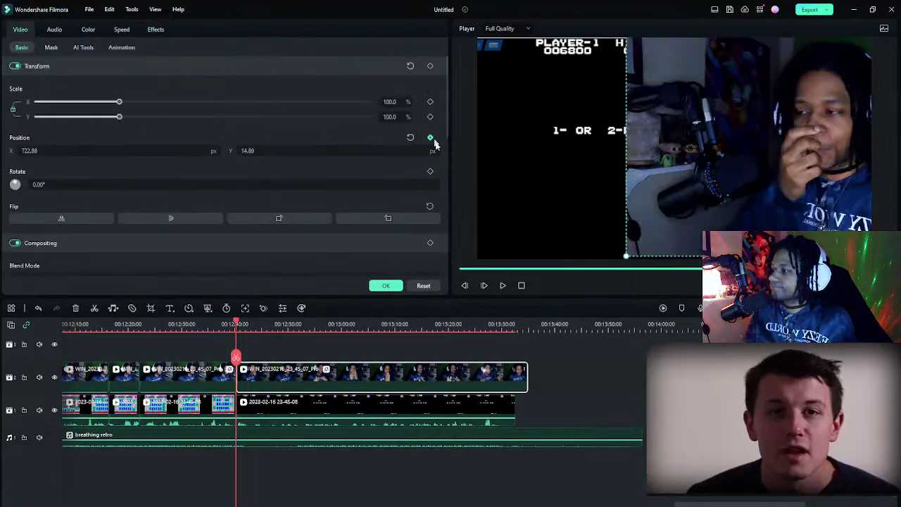
pyautogui.click(409, 138)
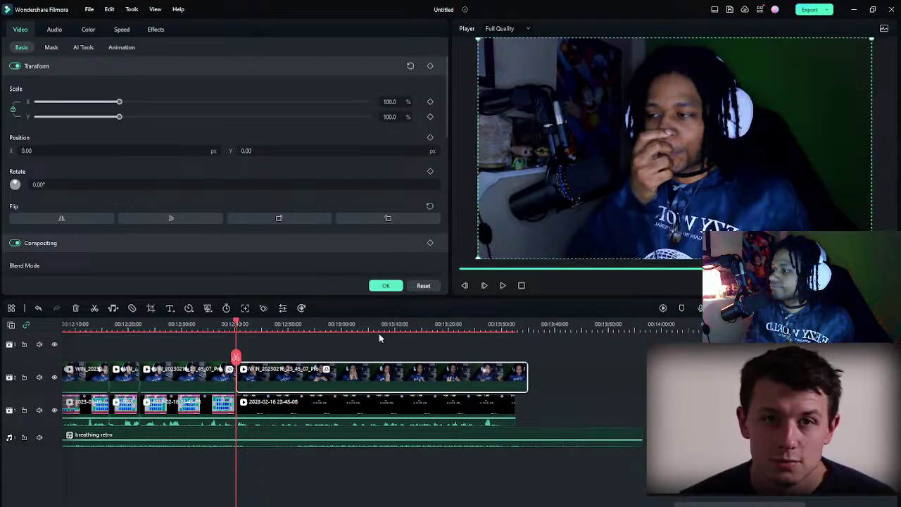
pyautogui.click(95, 219)
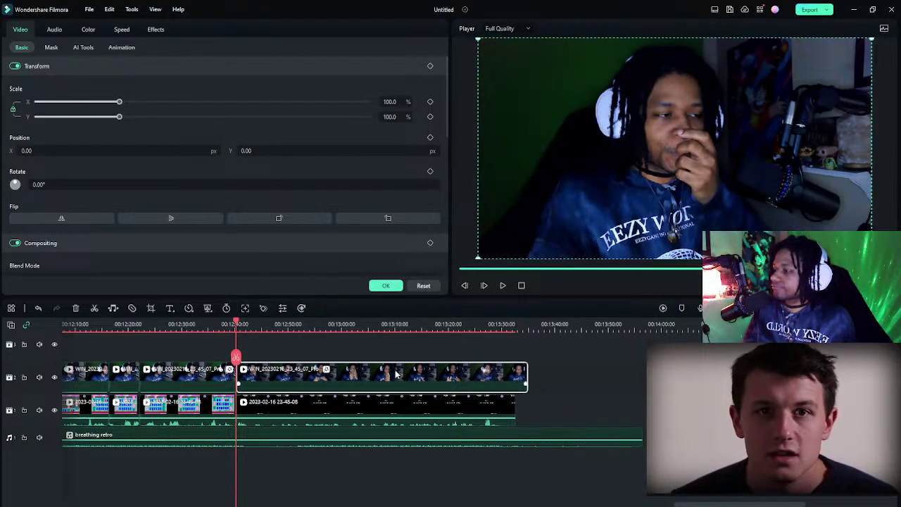
pyautogui.click(379, 343)
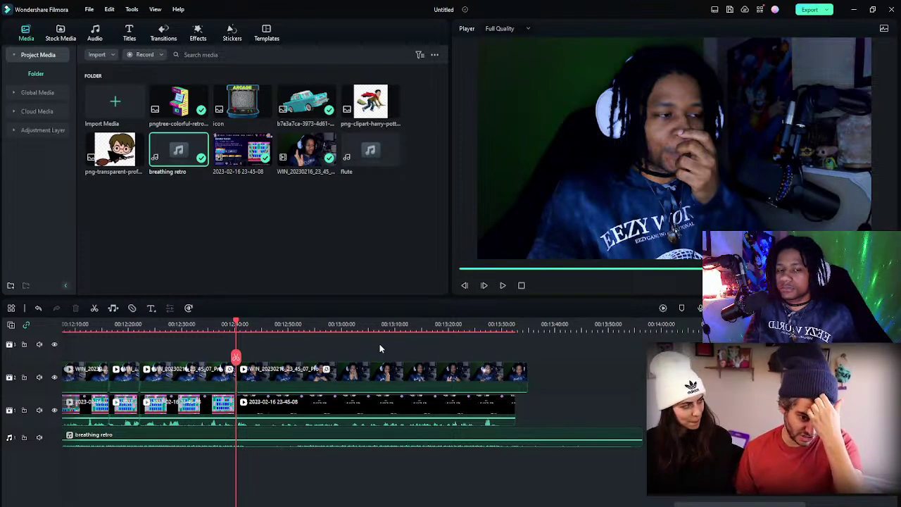
# - Play the full-screen webcam section and raise the volume of the gameplay clip beneath it
pyautogui.press('space')
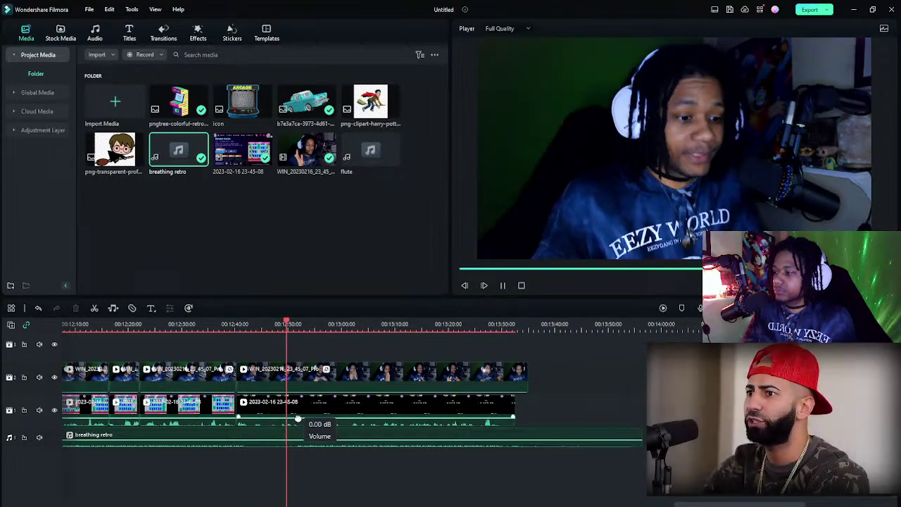
pyautogui.moveTo(297, 418); pyautogui.dragTo(295, 418)
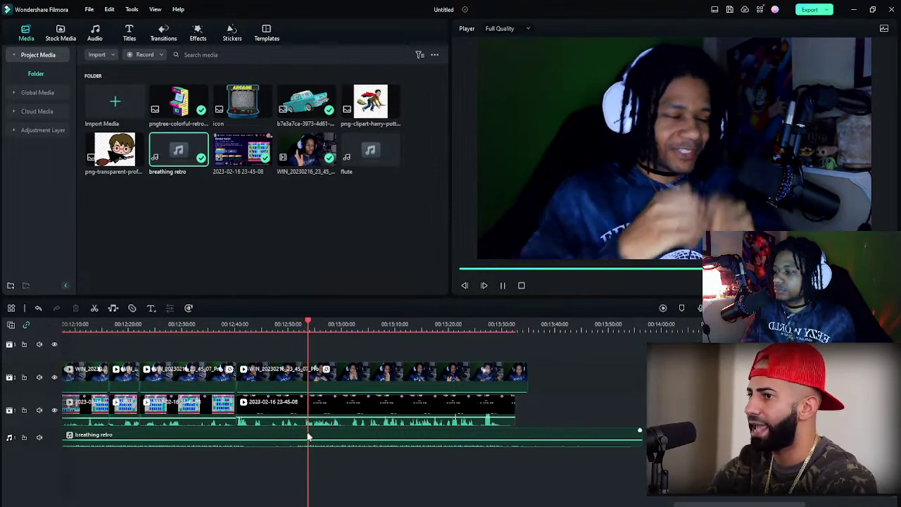
# - Keyframe the breathing retro music at the start of the full-screen webcam section, raising its volume from -18.7 dB to -9.9 dB
pyautogui.moveTo(316, 358); pyautogui.dragTo(223, 336)
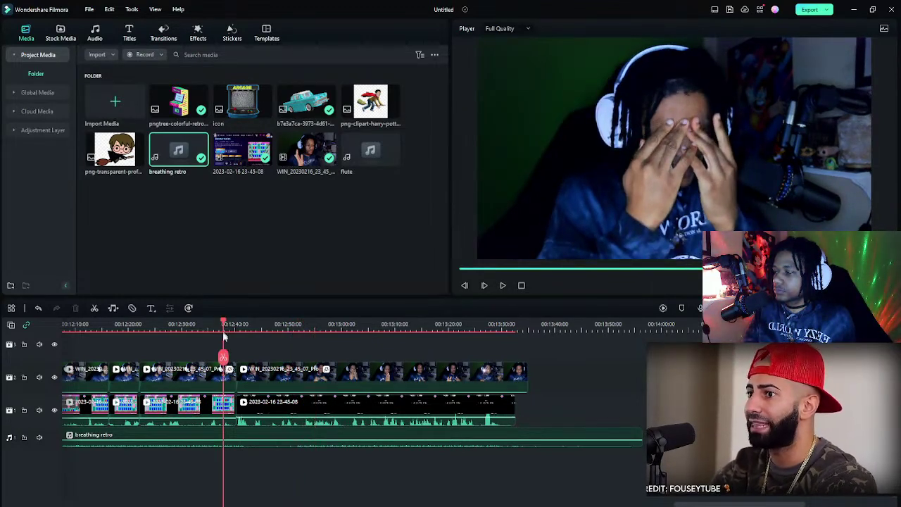
pyautogui.doubleClick(247, 437)
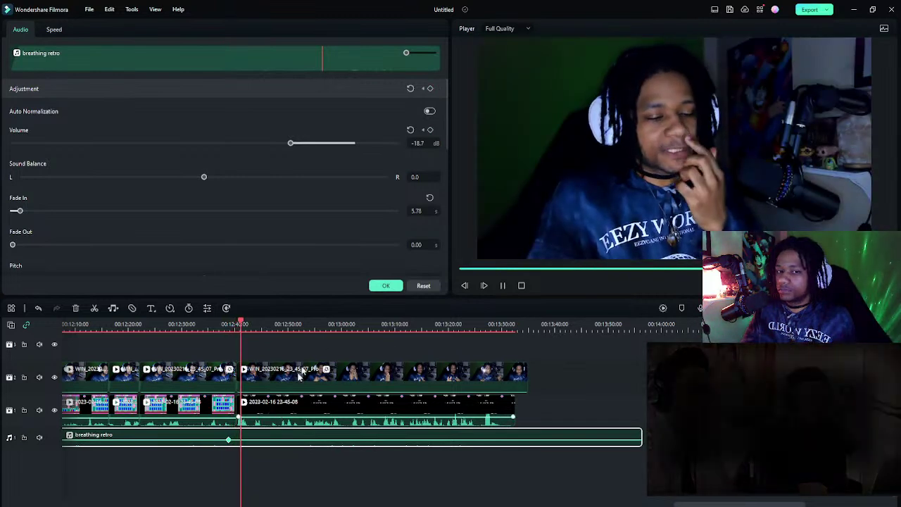
pyautogui.press('space')
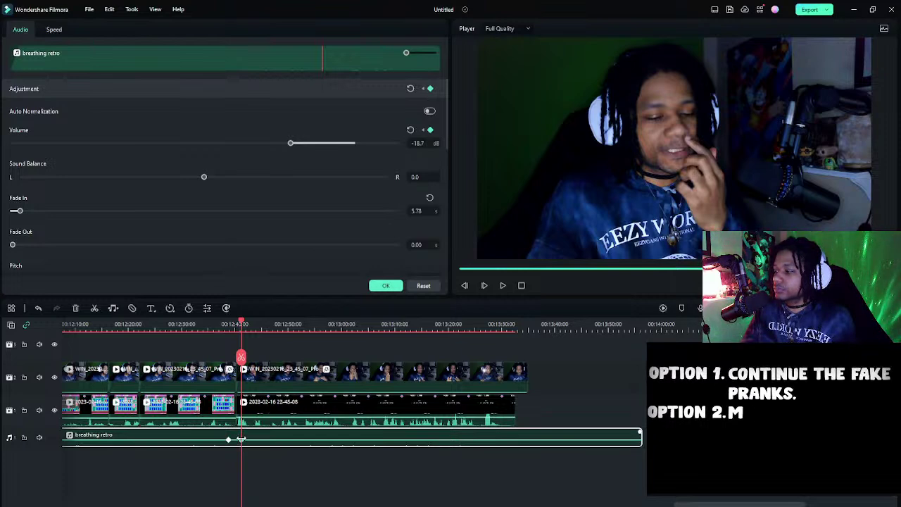
pyautogui.moveTo(240, 439); pyautogui.dragTo(240, 438)
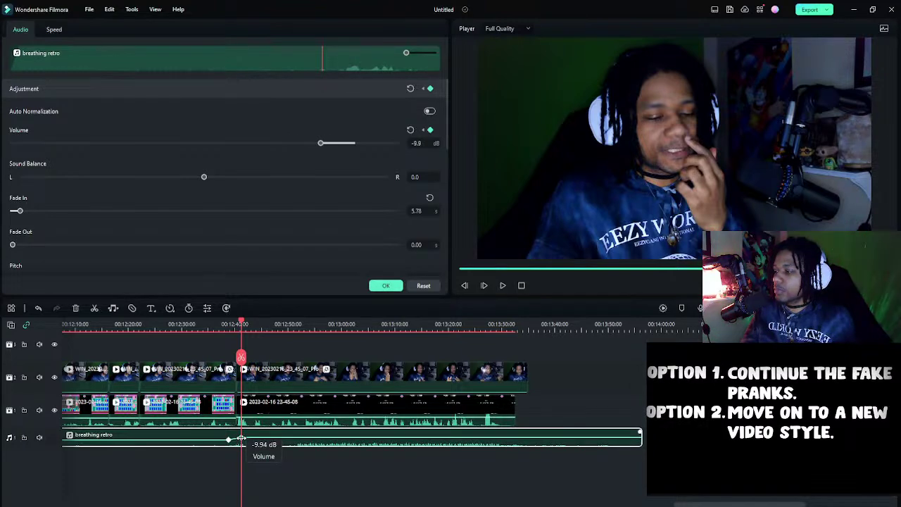
pyautogui.press('space')
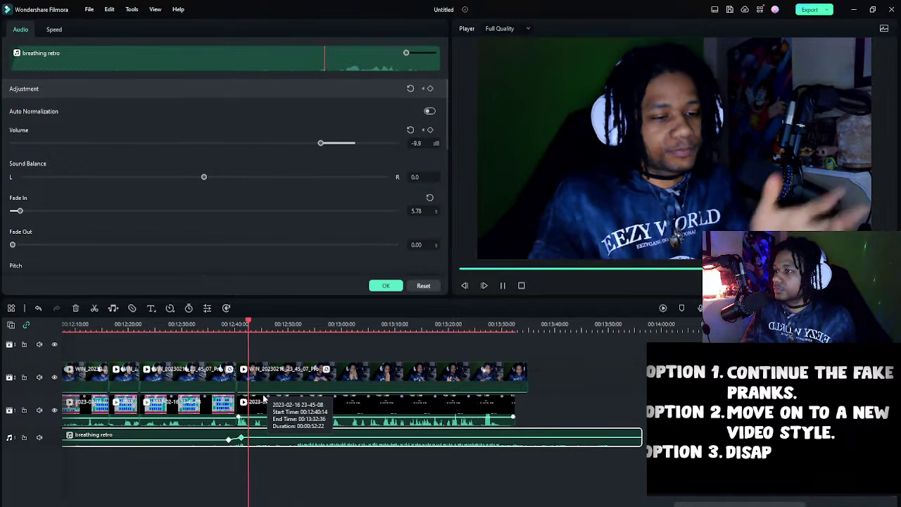
# - Set the exposure of the full-screen webcam clip to 20.0
pyautogui.click(336, 379)
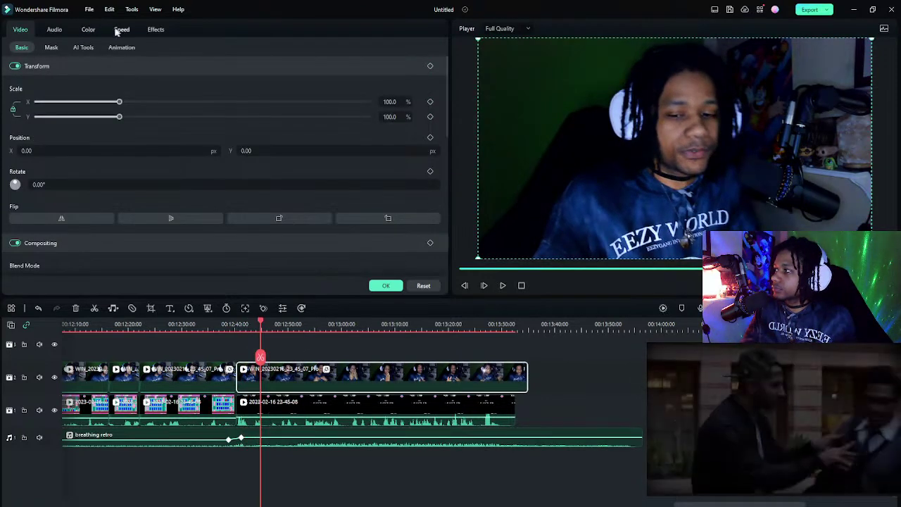
pyautogui.click(88, 30)
pyautogui.scroll(-10, 181, 223)
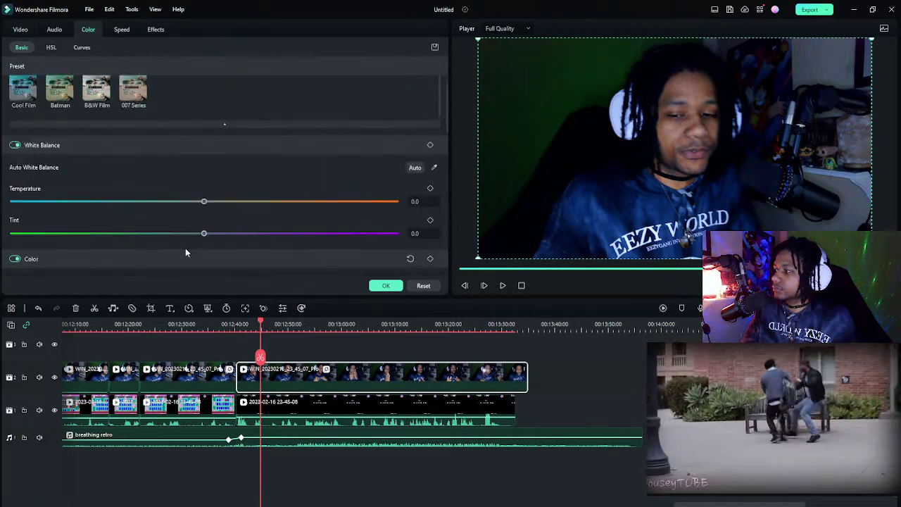
pyautogui.click(242, 124)
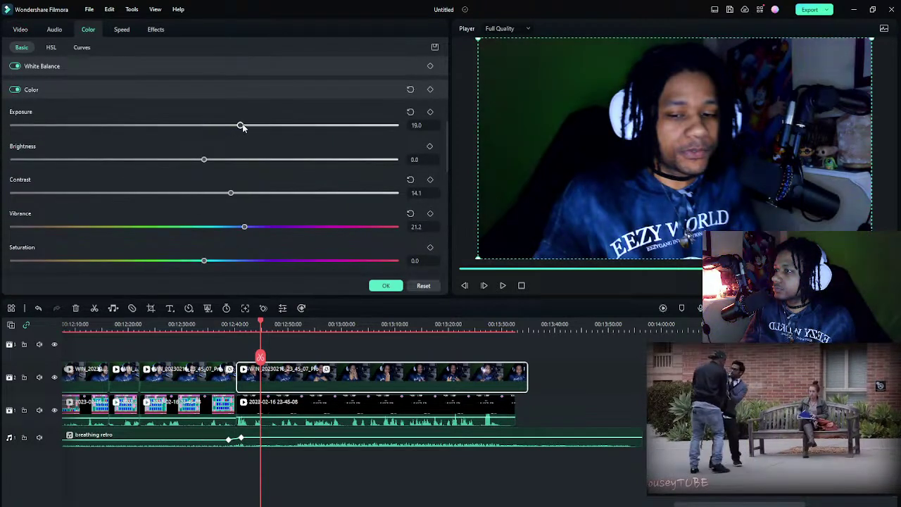
# - Play on to about 00:12:58 and split the webcam and gameplay clips there
pyautogui.press('space')
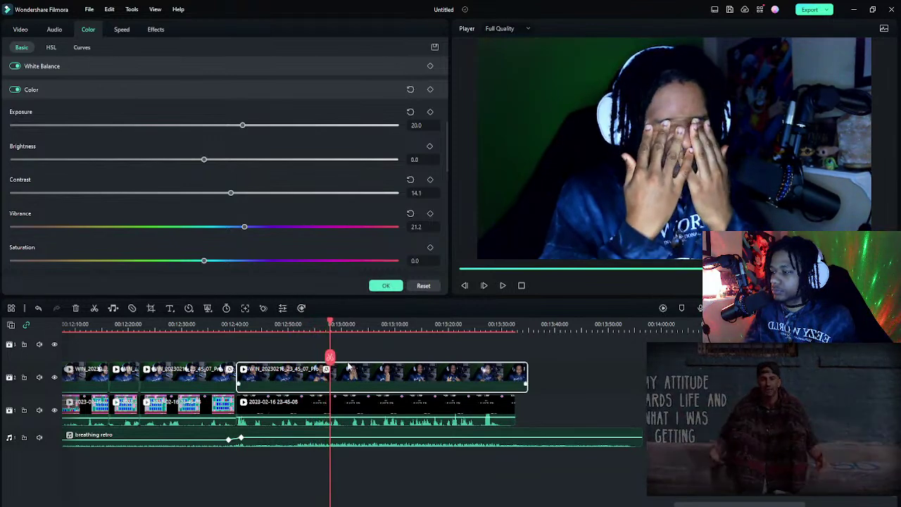
pyautogui.click(355, 411)
pyautogui.hotkey('ctrl', 'b')
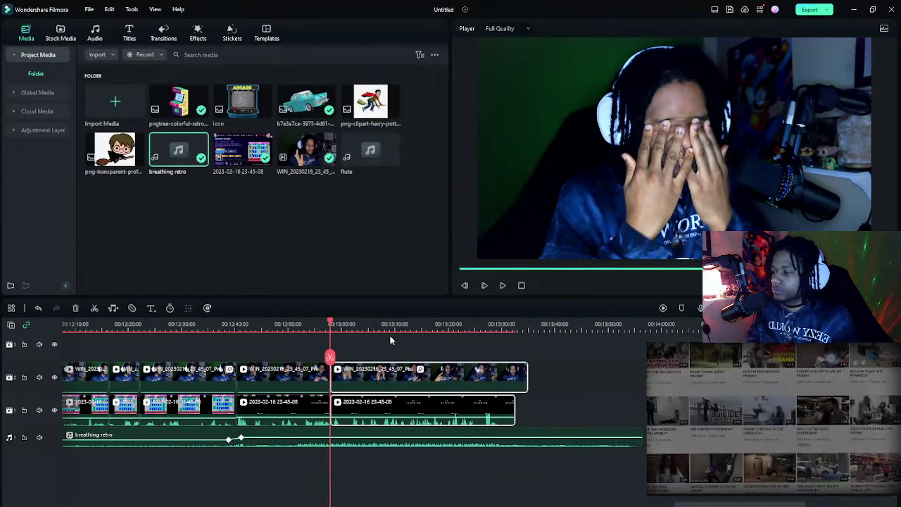
# - Split the webcam and gameplay clips at about 00:13:08 and cut out the section from 00:12:58 up to there
pyautogui.click(362, 323)
pyautogui.press('space')
pyautogui.click(388, 323)
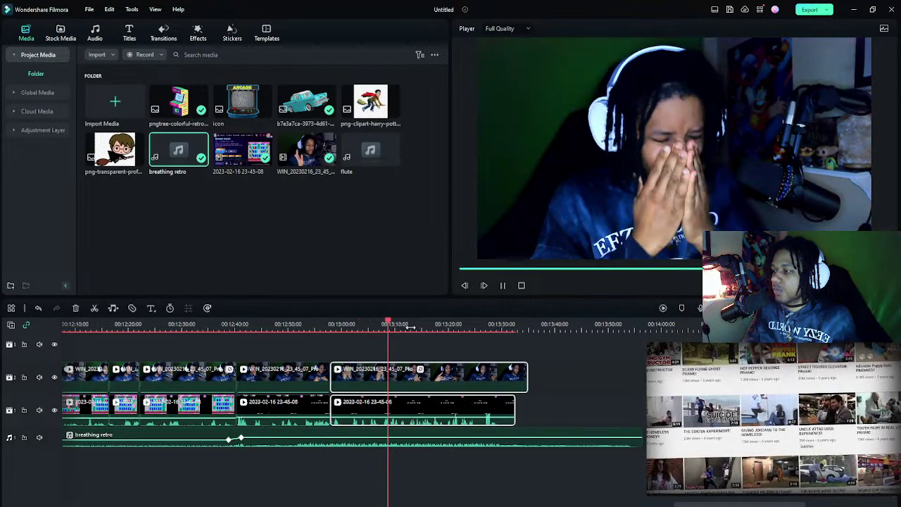
pyautogui.click(386, 324)
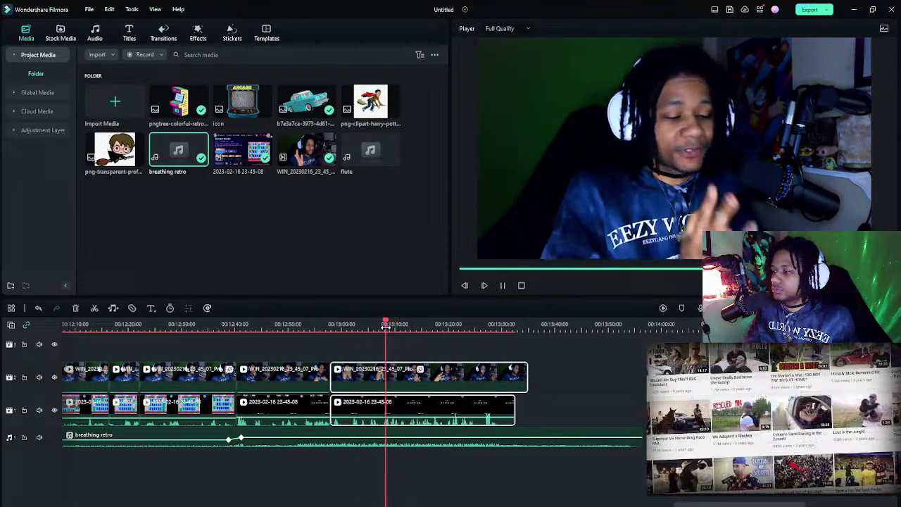
pyautogui.moveTo(386, 325); pyautogui.dragTo(380, 325)
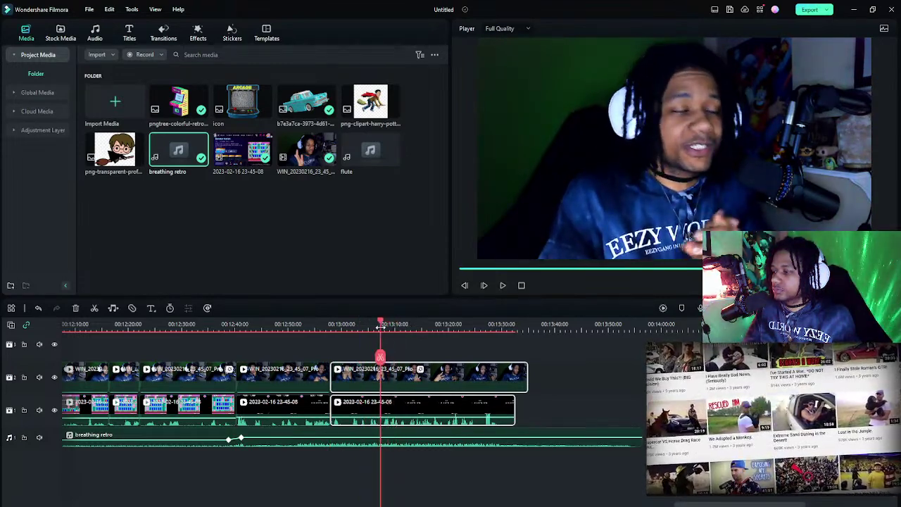
pyautogui.press('space')
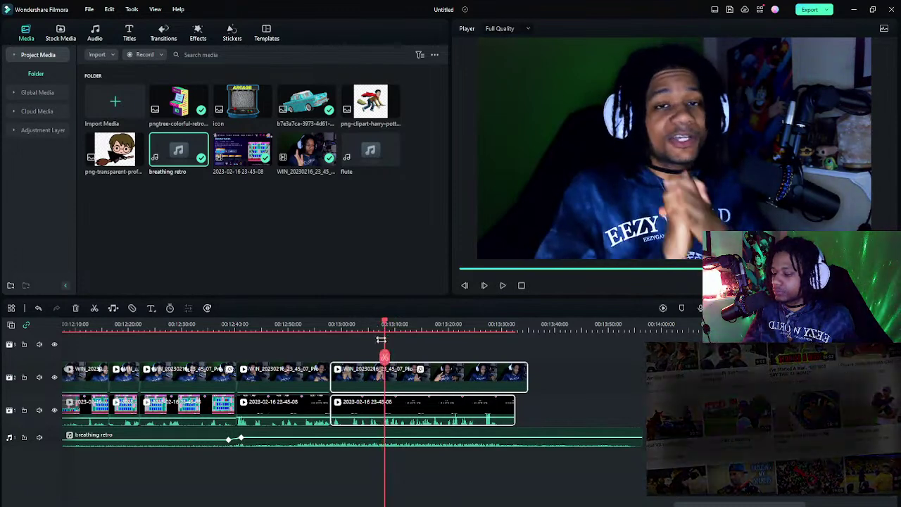
pyautogui.click(385, 357)
pyautogui.click(351, 412)
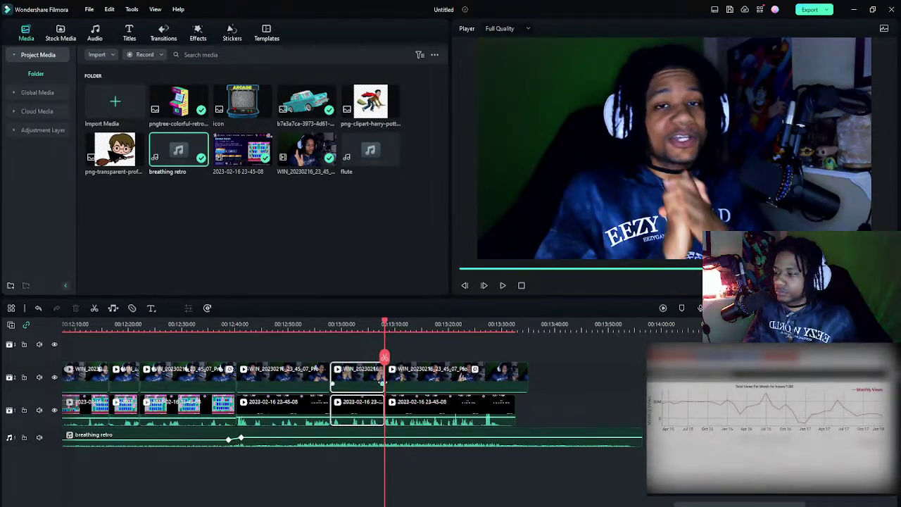
pyautogui.press('Delete')
# - Play the remaining webcam section, split the webcam and gameplay clips at about 00:13:17, and delete everything after the split
pyautogui.press('space')
pyautogui.click(360, 325)
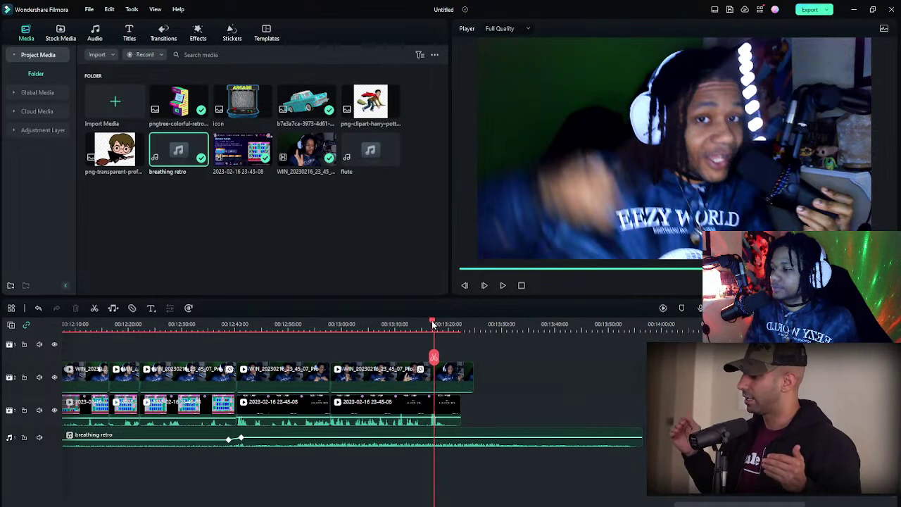
pyautogui.click(431, 324)
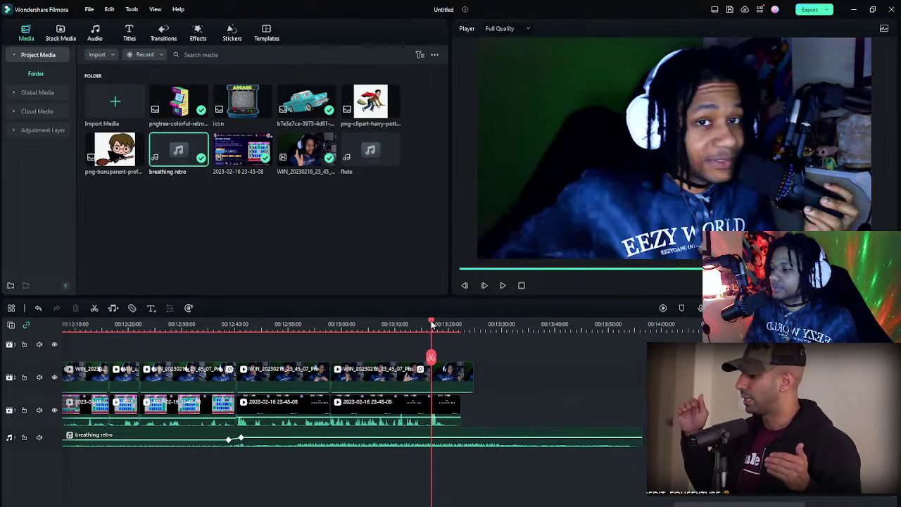
pyautogui.click(451, 382)
pyautogui.press('space')
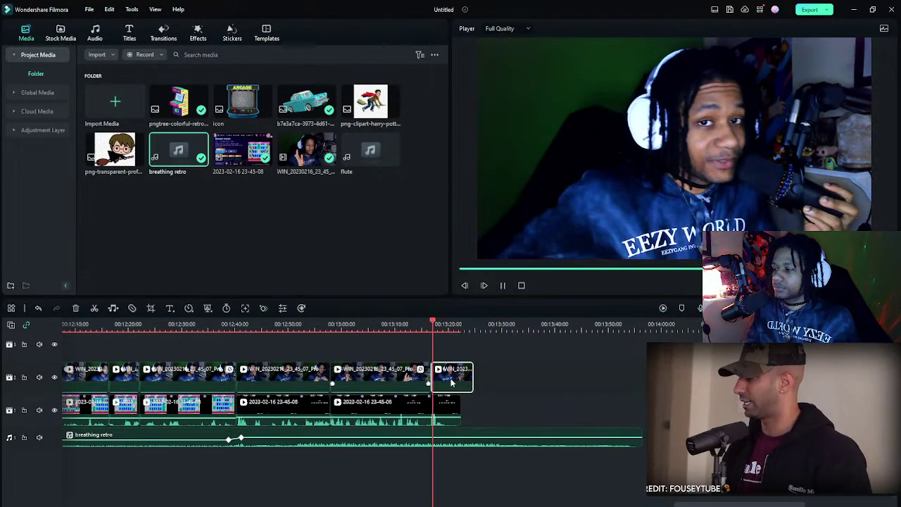
pyautogui.press('space')
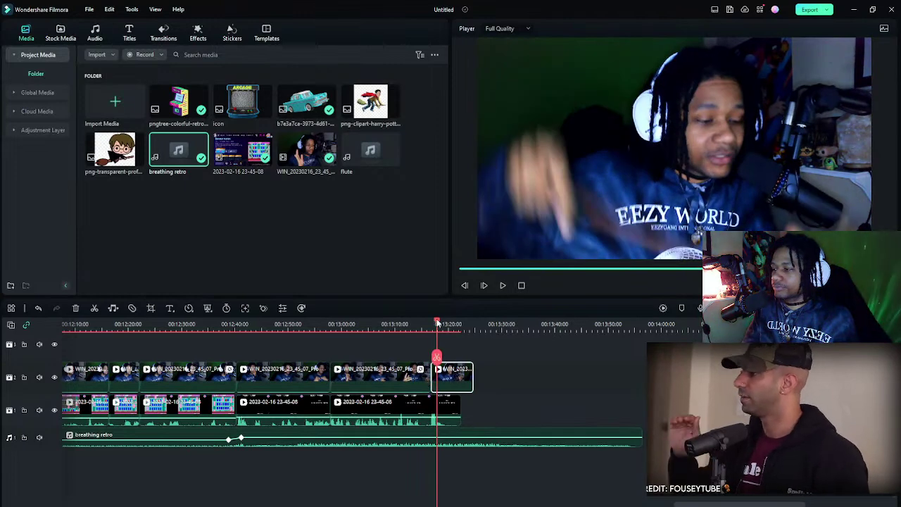
pyautogui.moveTo(437, 323); pyautogui.dragTo(436, 323)
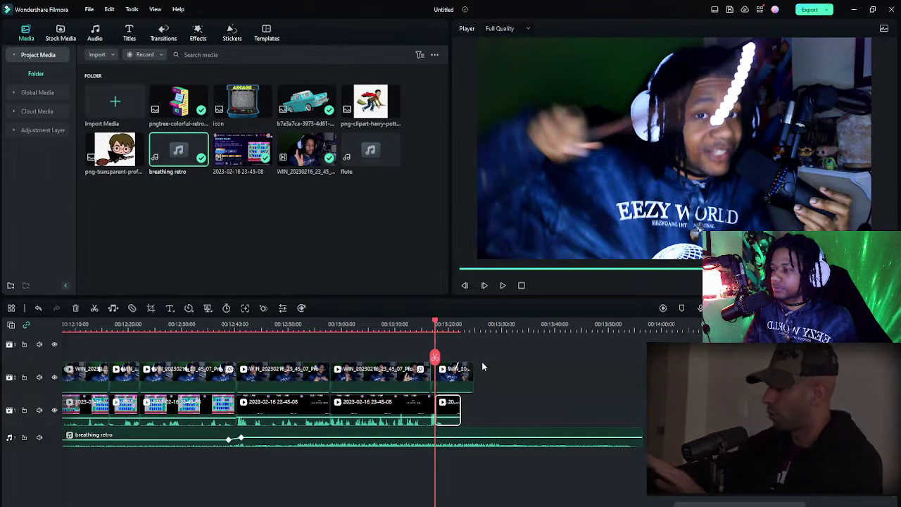
pyautogui.click(456, 413)
pyautogui.press('Delete')
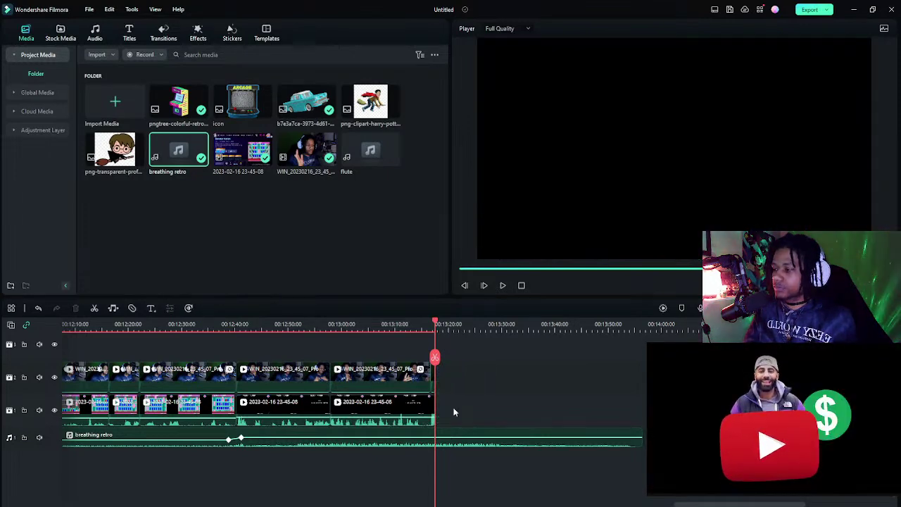
# - Try to add the Chaos 1 effect at the end of the webcam clip and play the ending
pyautogui.click(418, 327)
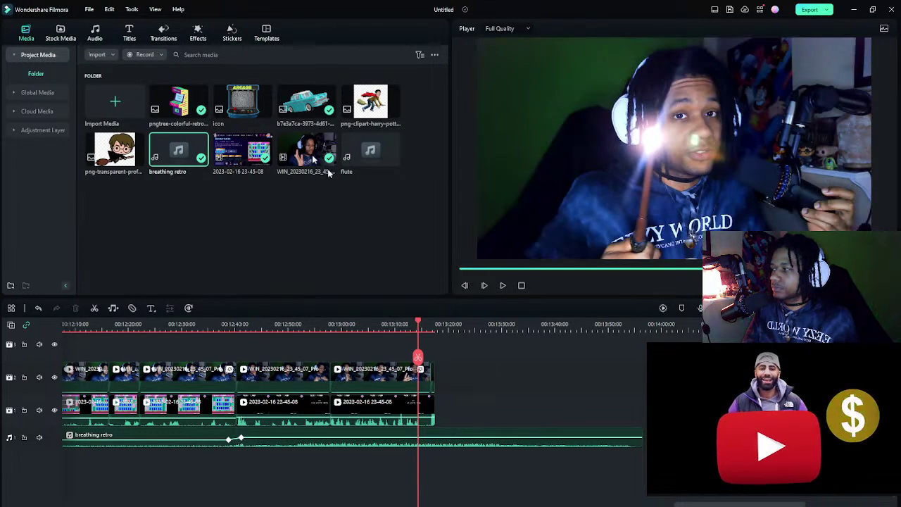
pyautogui.click(197, 34)
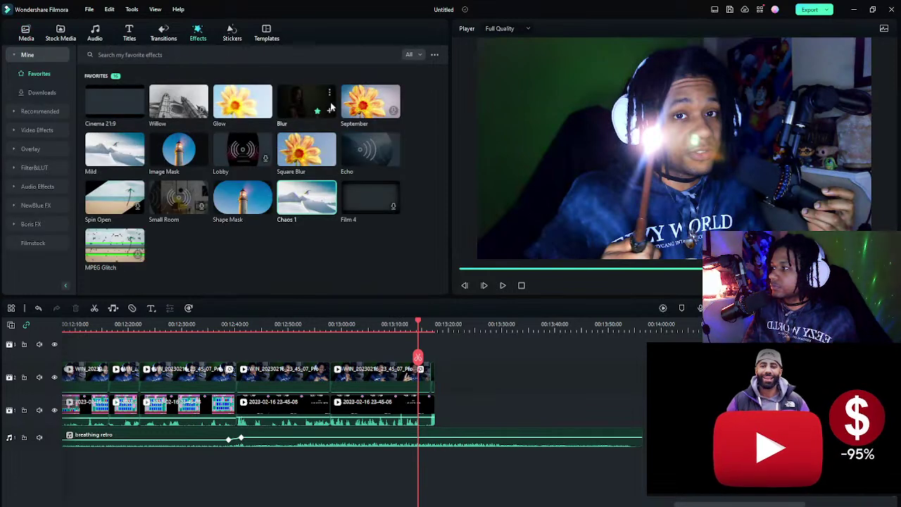
pyautogui.moveTo(303, 220); pyautogui.dragTo(442, 373)
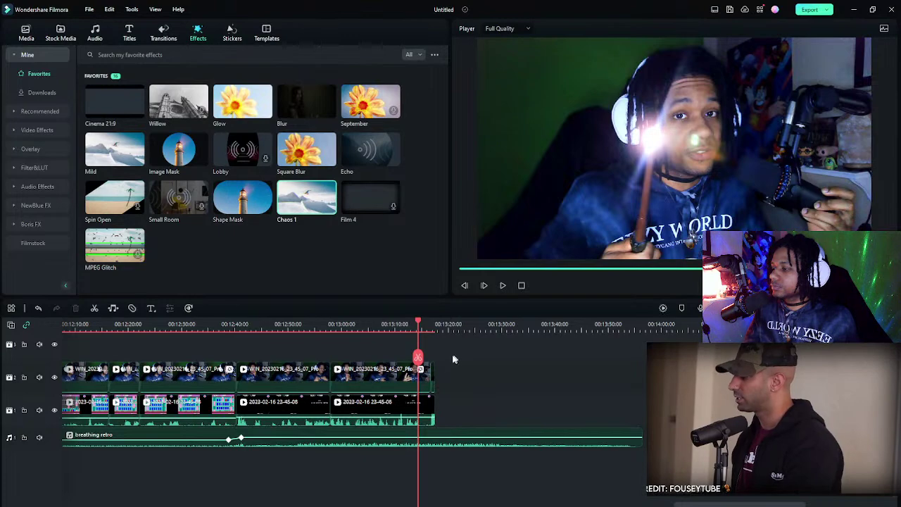
pyautogui.press('space')
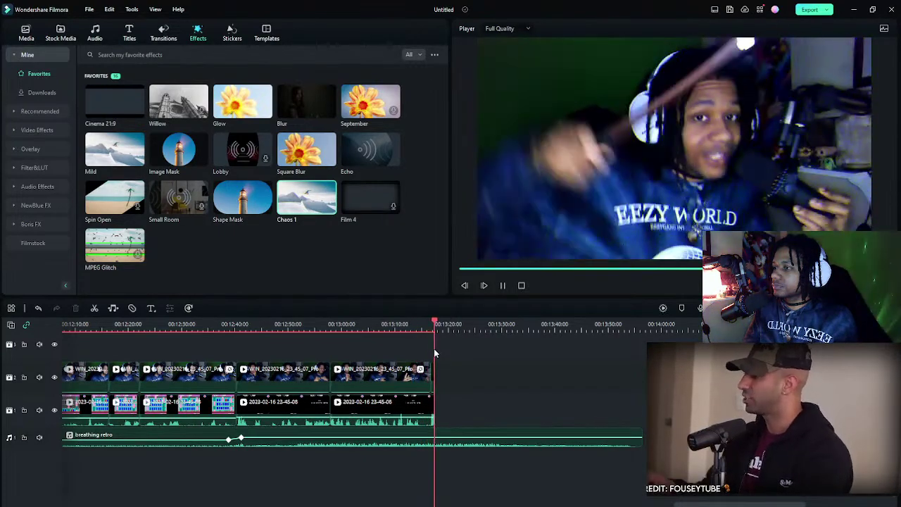
pyautogui.press('space')
pyautogui.click(426, 323)
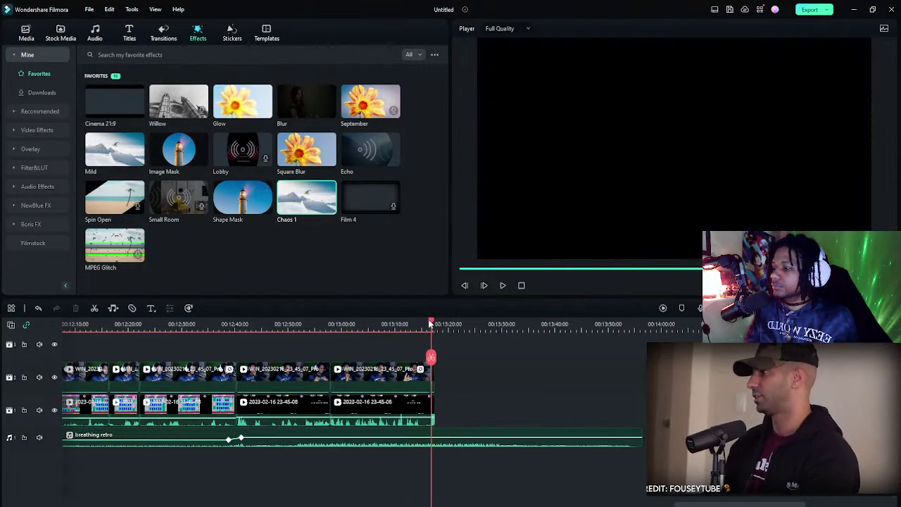
pyautogui.click(26, 33)
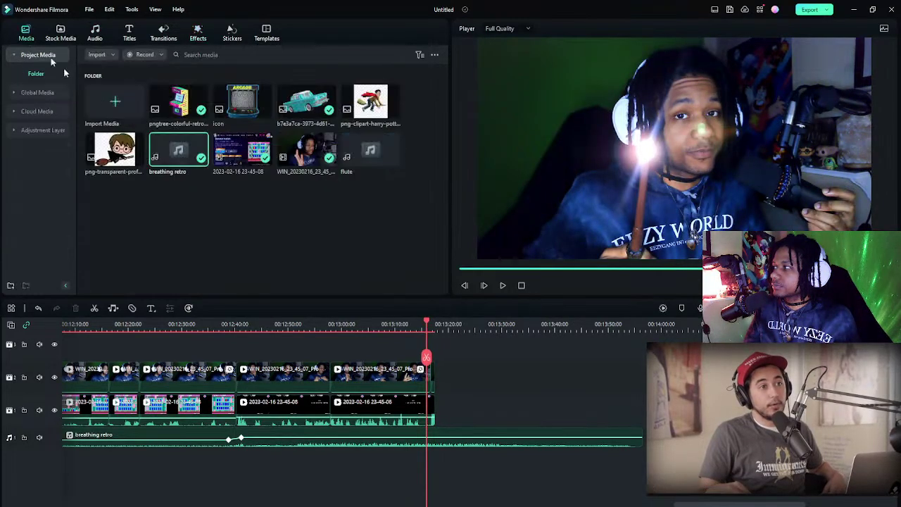
pyautogui.doubleClick(290, 249)
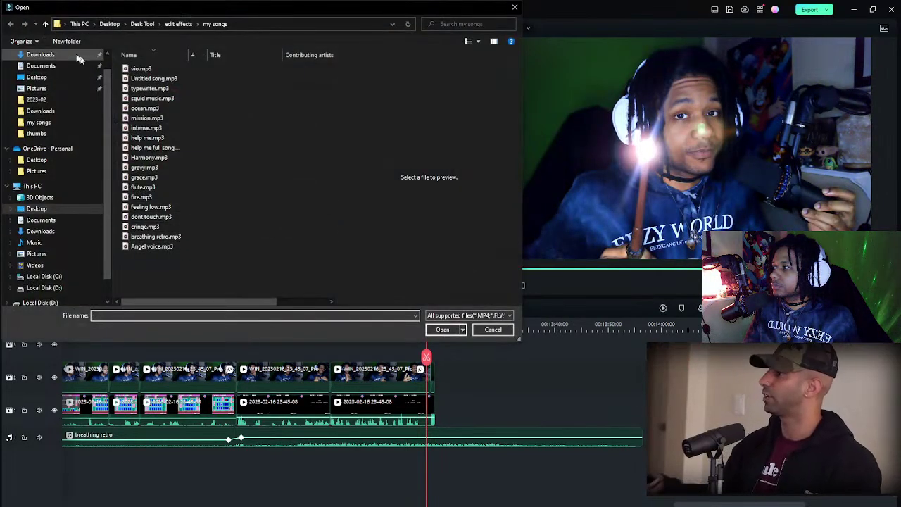
pyautogui.click(45, 287)
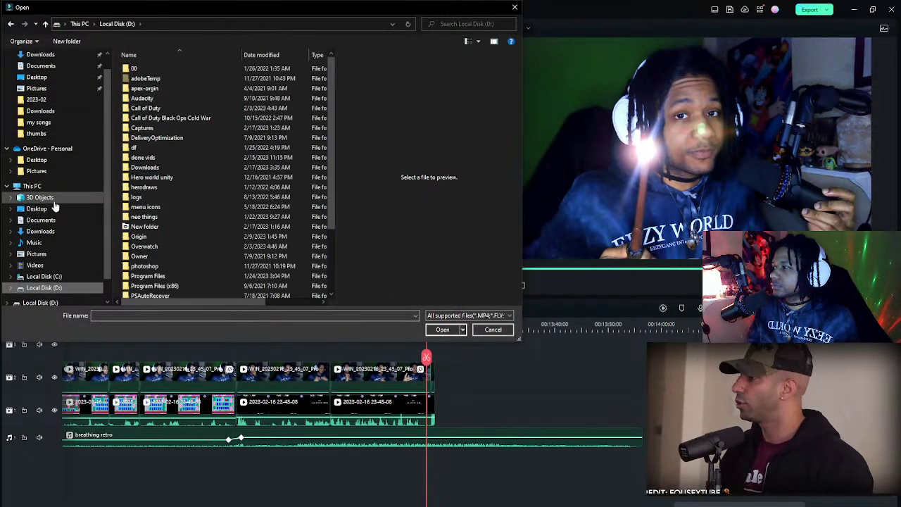
pyautogui.click(52, 198)
pyautogui.click(55, 210)
pyautogui.doubleClick(159, 90)
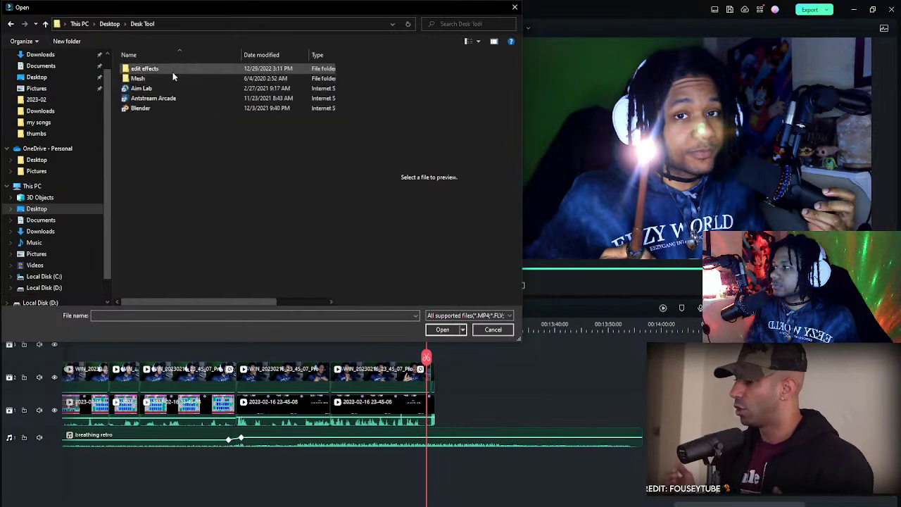
pyautogui.doubleClick(173, 70)
pyautogui.scroll(-5, 246, 176)
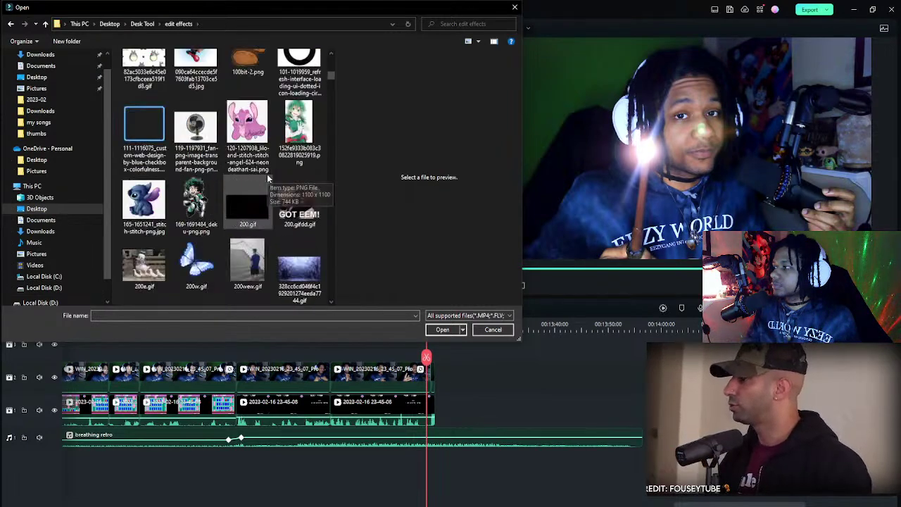
pyautogui.scroll(-5, 266, 181)
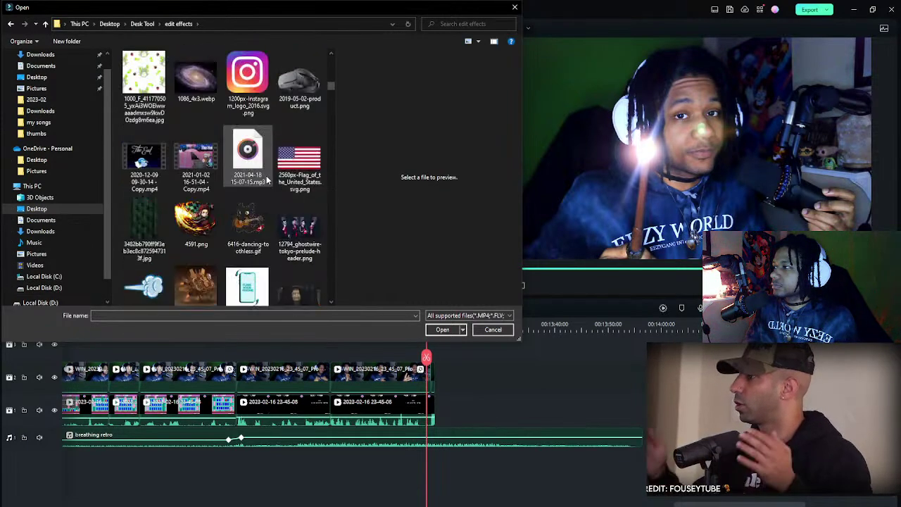
pyautogui.click(196, 166)
pyautogui.click(433, 329)
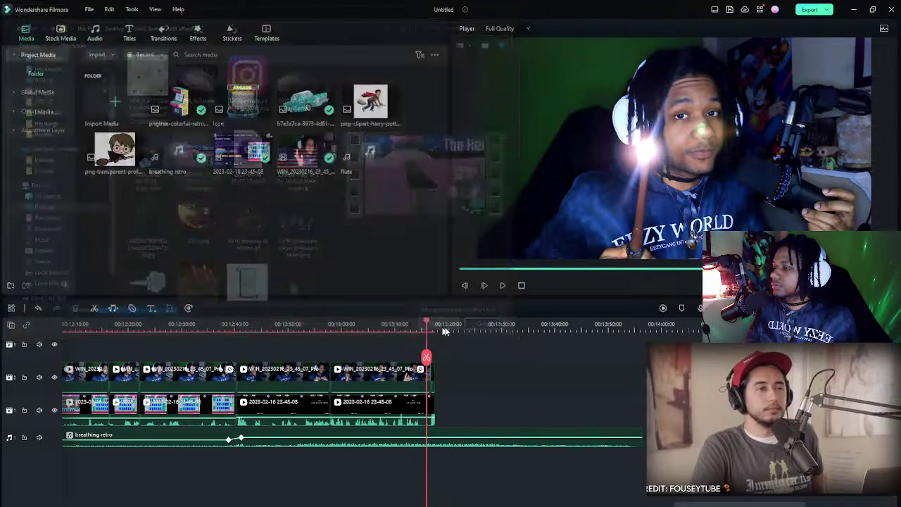
# - Place the end-screen video after the webcam section, keeping the 1920 x 1080 60fps project settings, and append a second copy ending with the music
pyautogui.moveTo(112, 190); pyautogui.dragTo(462, 375)
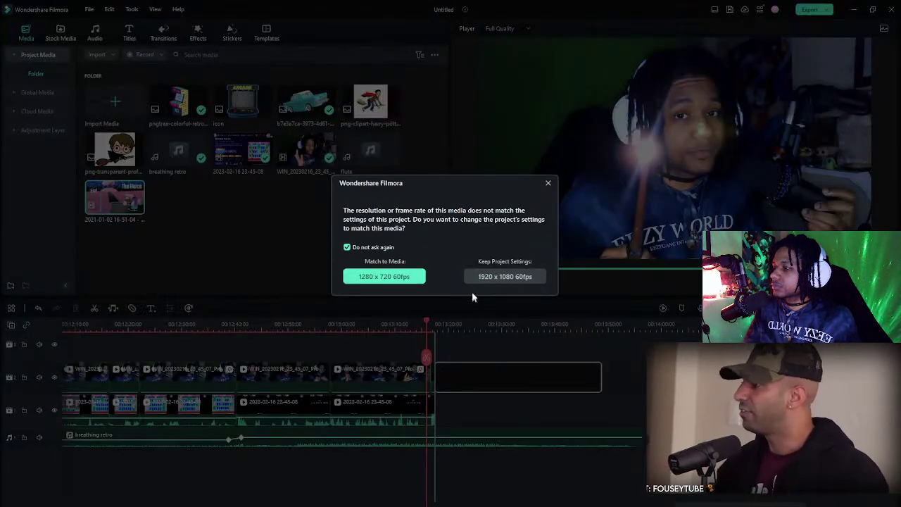
pyautogui.click(528, 282)
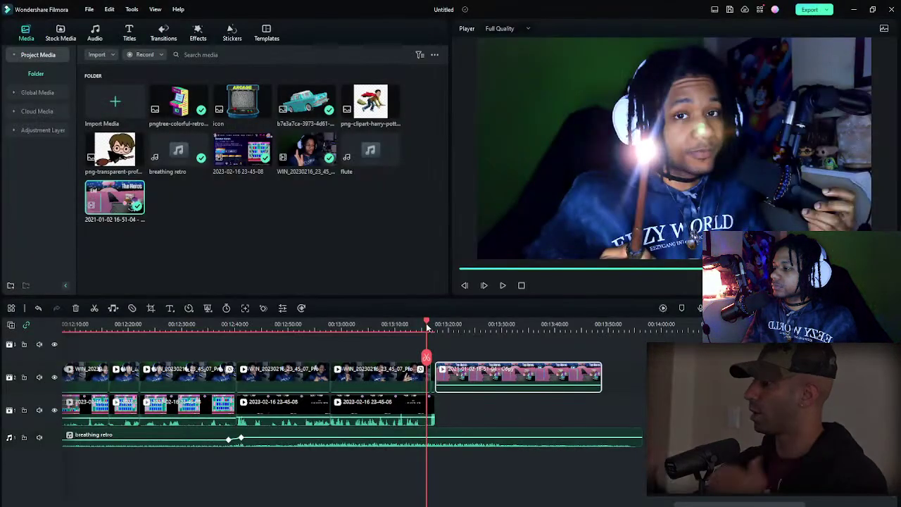
pyautogui.press('space')
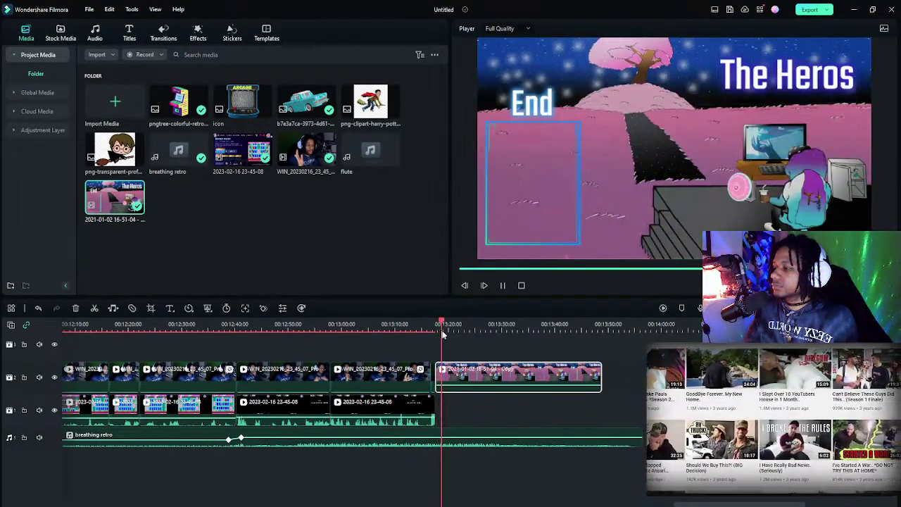
pyautogui.press('space')
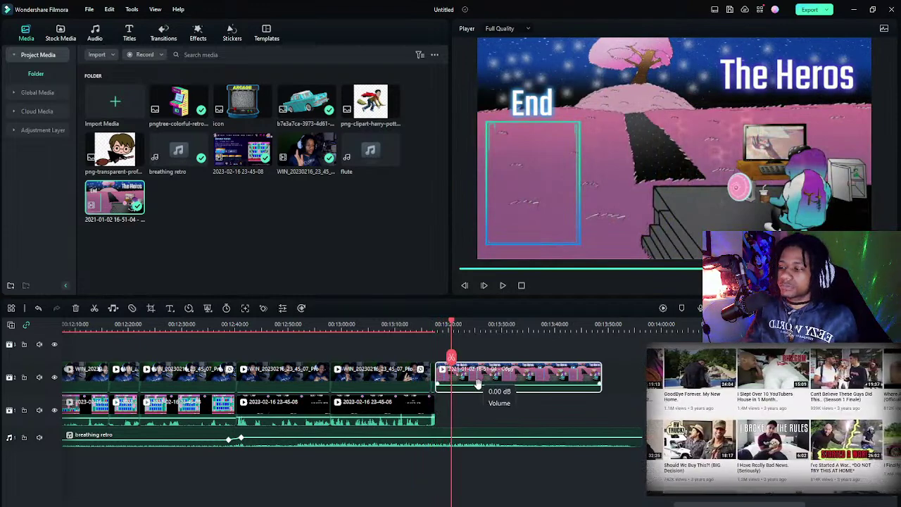
pyautogui.click(436, 328)
pyautogui.press('space')
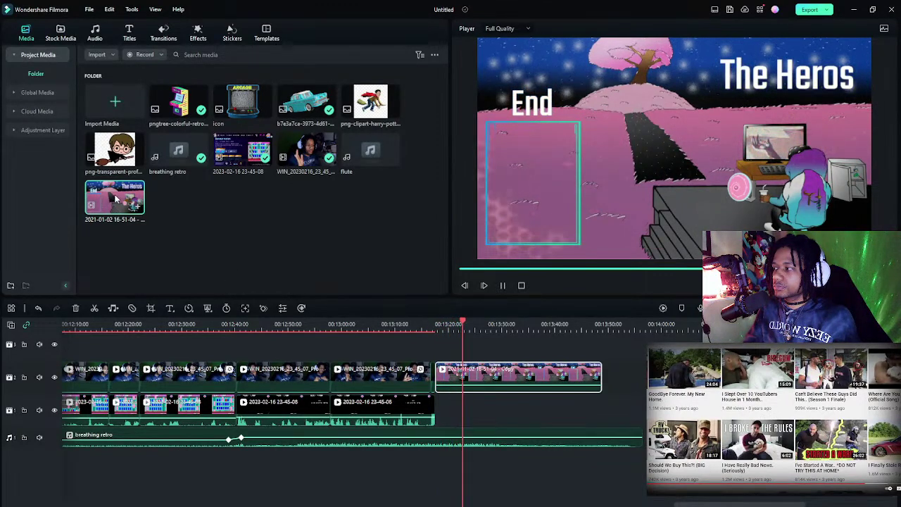
pyautogui.moveTo(116, 200); pyautogui.dragTo(605, 383)
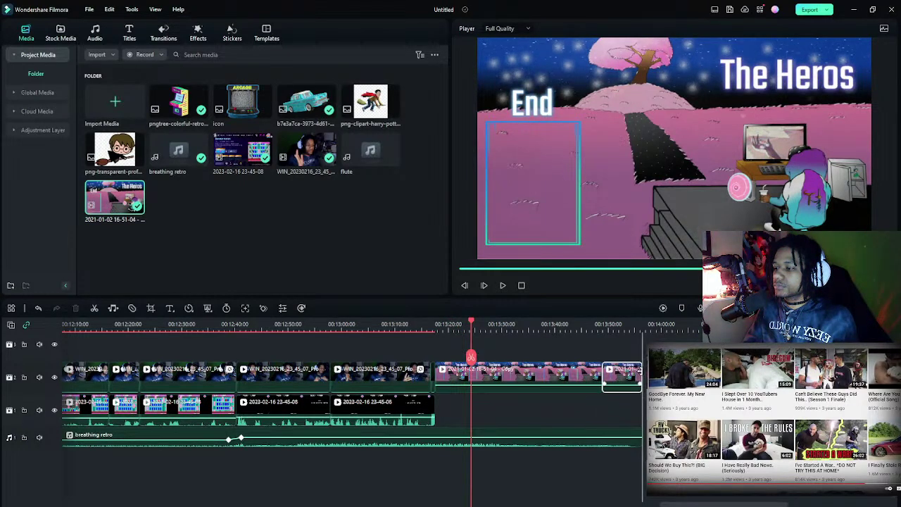
# - Add Glitch Title 03 above the end-screen video and extend it to the end of the second copy
pyautogui.click(129, 35)
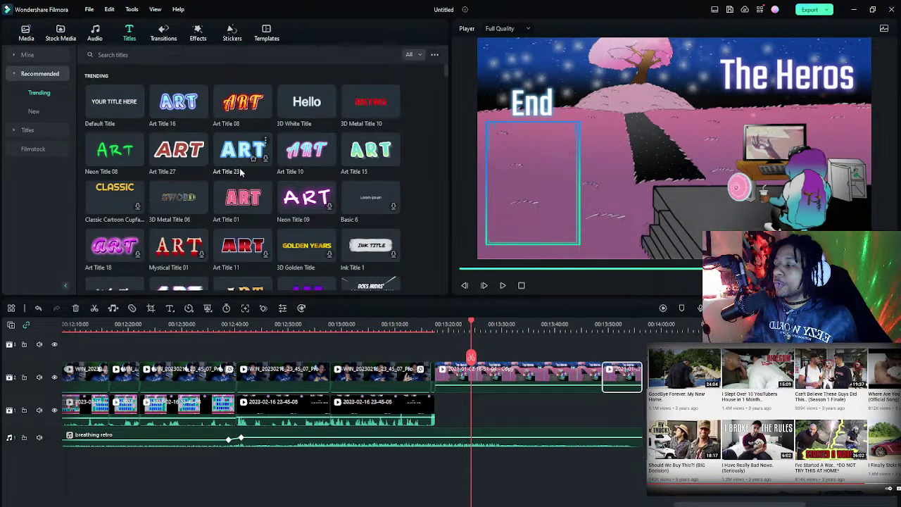
pyautogui.scroll(-1, 240, 172)
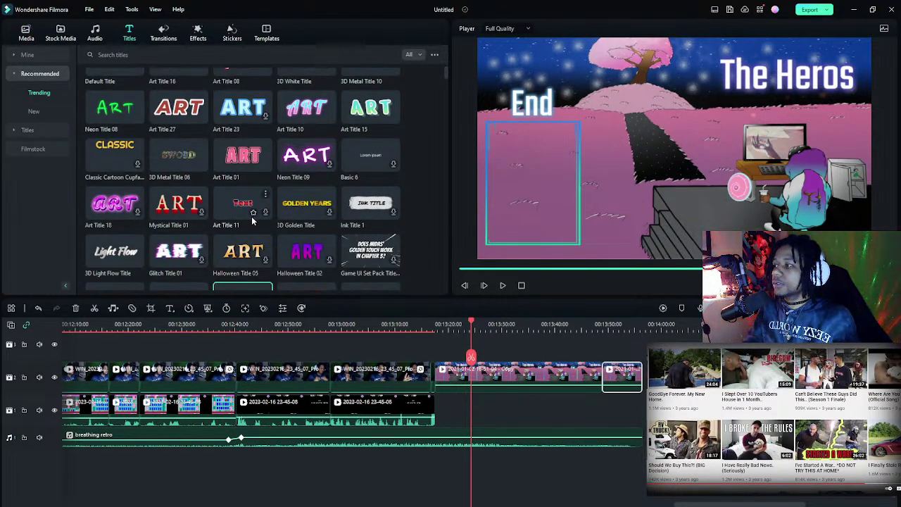
pyautogui.scroll(-1, 253, 221)
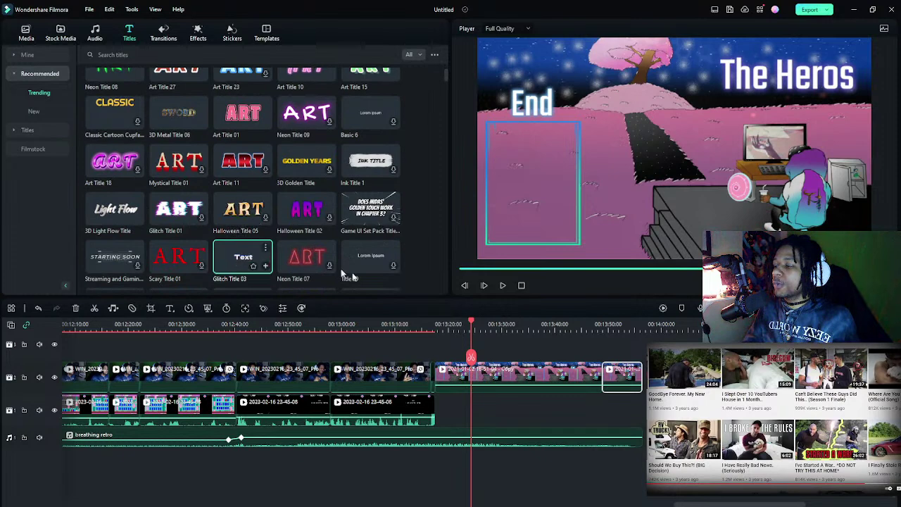
pyautogui.moveTo(345, 274); pyautogui.dragTo(462, 343)
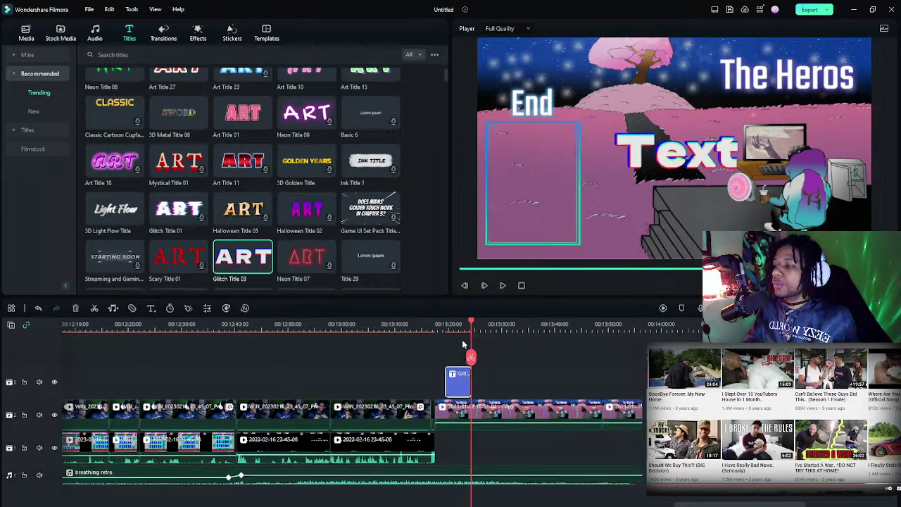
pyautogui.moveTo(468, 376); pyautogui.dragTo(643, 370)
# - Replace the glitch title's text with "thanks for watching" on two lines and centre-align it
pyautogui.doubleClick(612, 378)
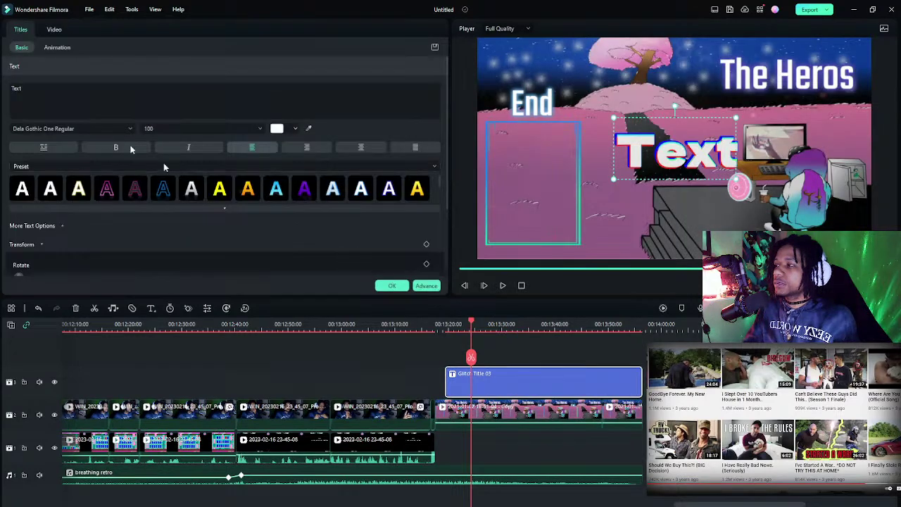
pyautogui.click(47, 97)
pyautogui.doubleClick(39, 89)
pyautogui.write('Th')
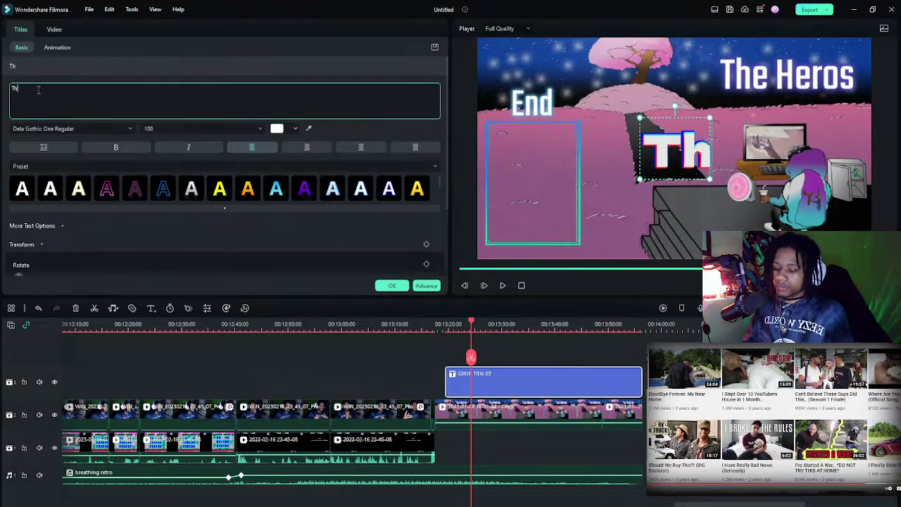
pyautogui.write('an')
pyautogui.press('BackSpace')
pyautogui.press('BackSpace')
pyautogui.press('BackSpace')
pyautogui.press('BackSpace')
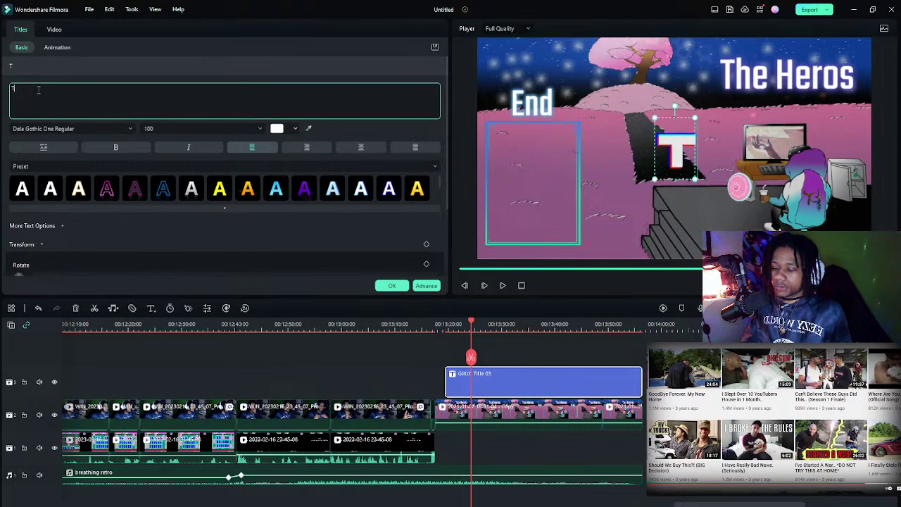
pyautogui.write('thank')
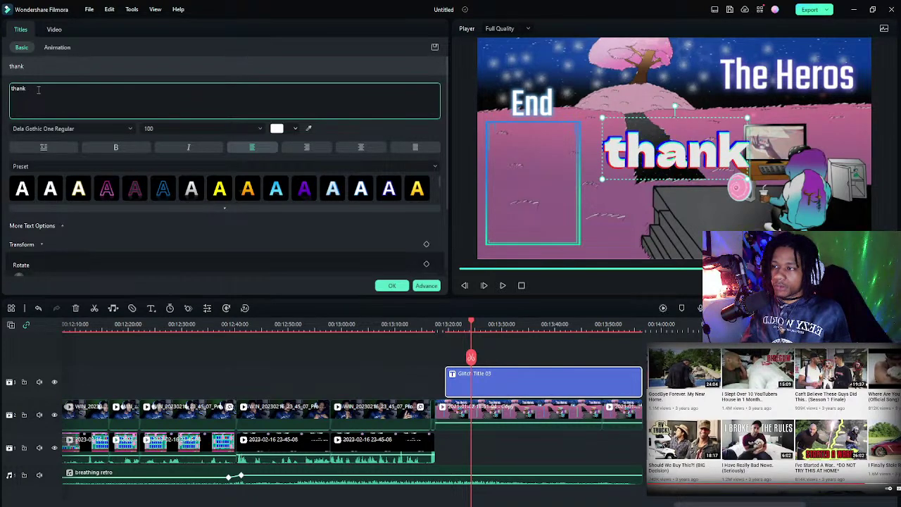
pyautogui.write('s for')
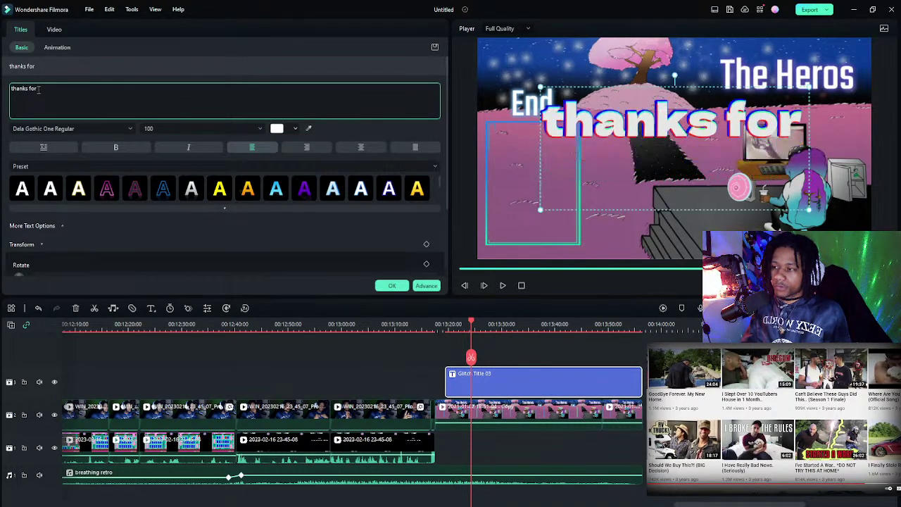
pyautogui.press('Return')
pyautogui.write('watching')
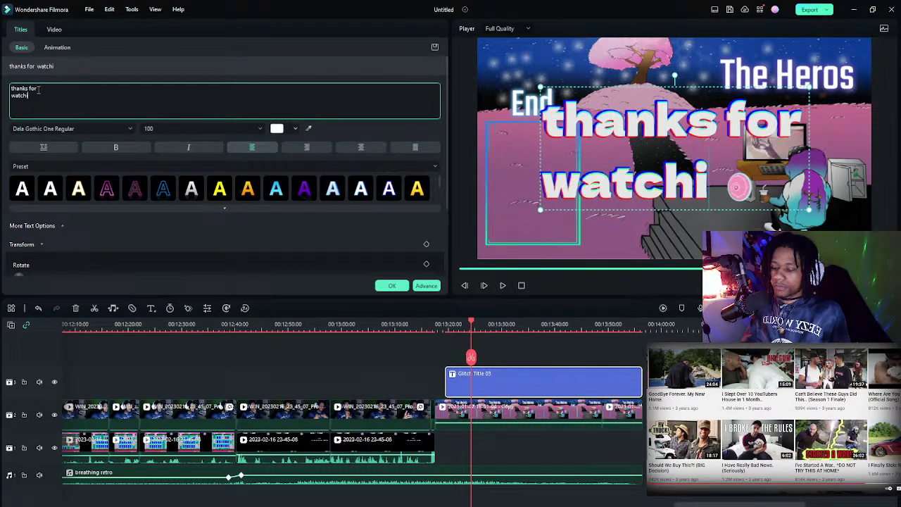
pyautogui.click(360, 147)
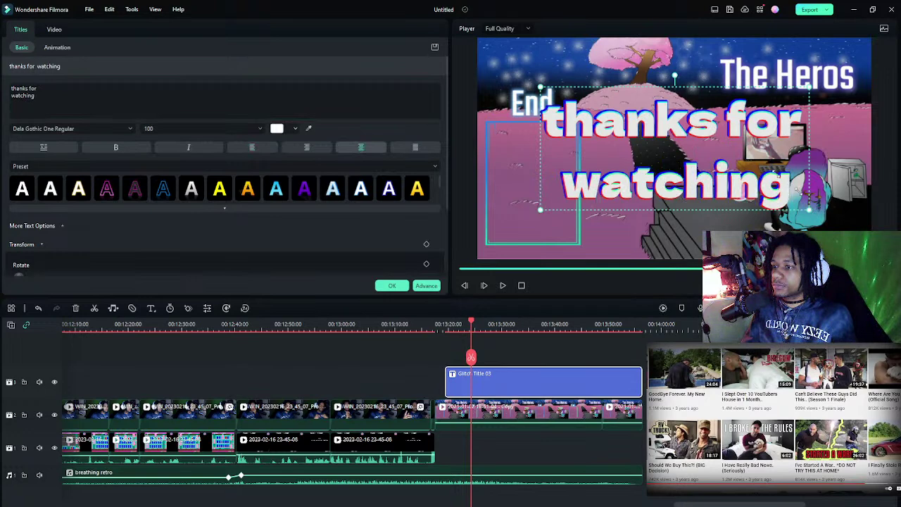
# - Shrink the "thanks for watching" title to font size 21 and place it inside the framed box beneath "End"
pyautogui.moveTo(808, 209); pyautogui.dragTo(556, 131)
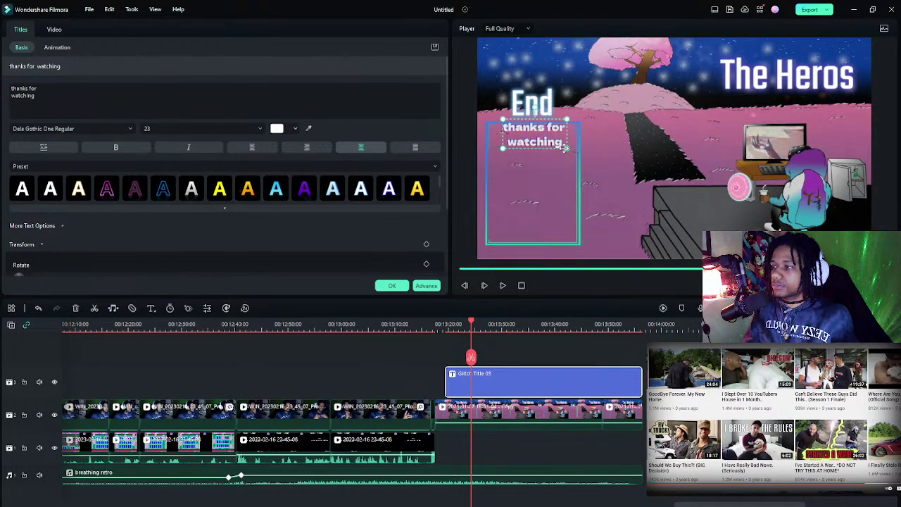
pyautogui.moveTo(566, 146); pyautogui.dragTo(506, 137)
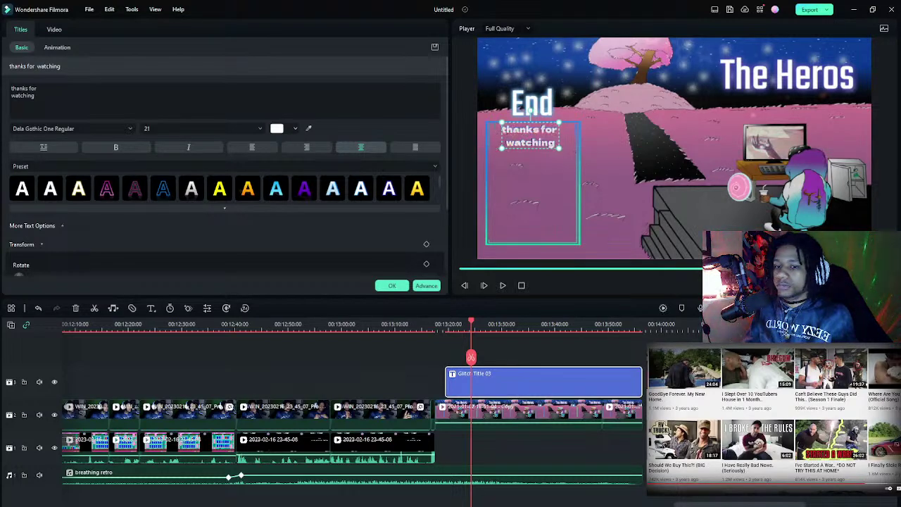
pyautogui.click(567, 342)
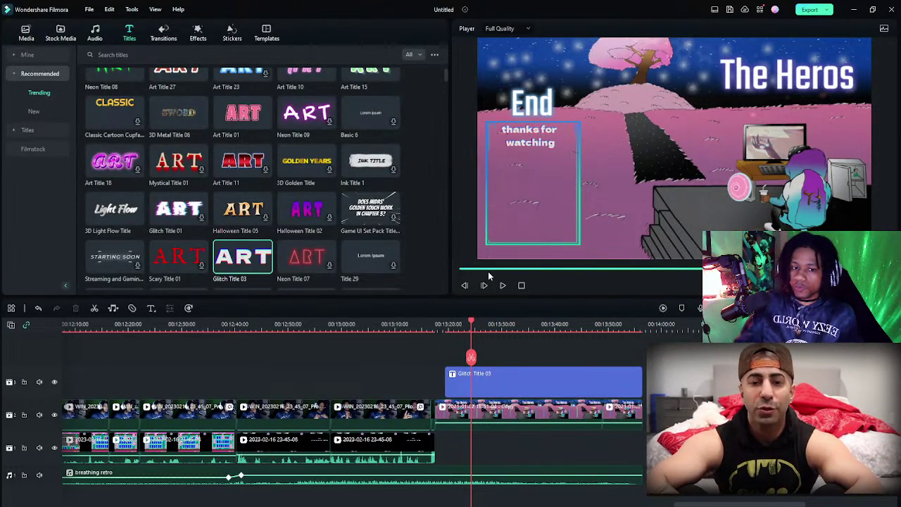
# - Play the last seconds of the end screen, and review the video's opening up to the Elevator Action info page
pyautogui.click(634, 324)
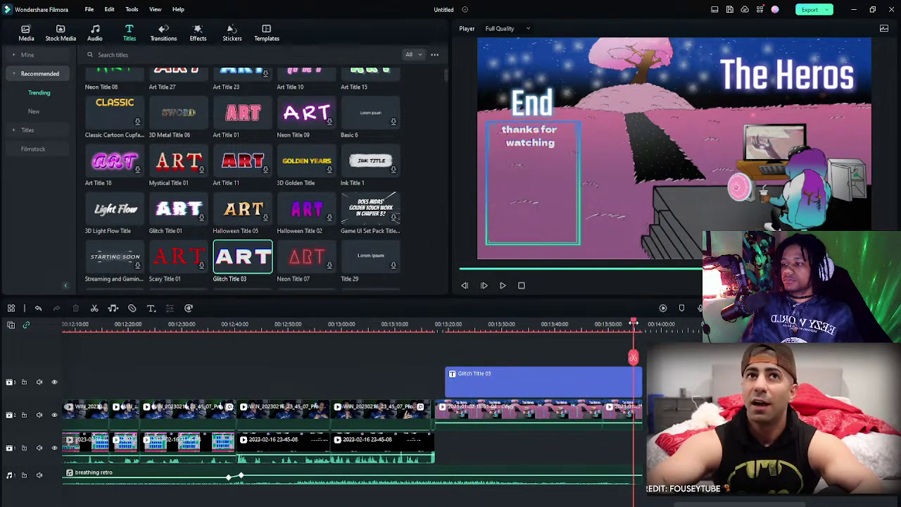
pyautogui.press('space')
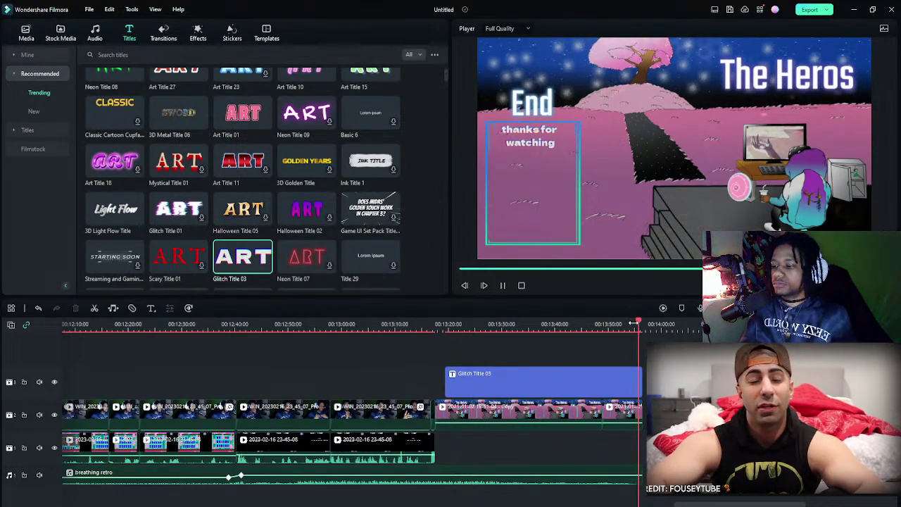
pyautogui.press('space')
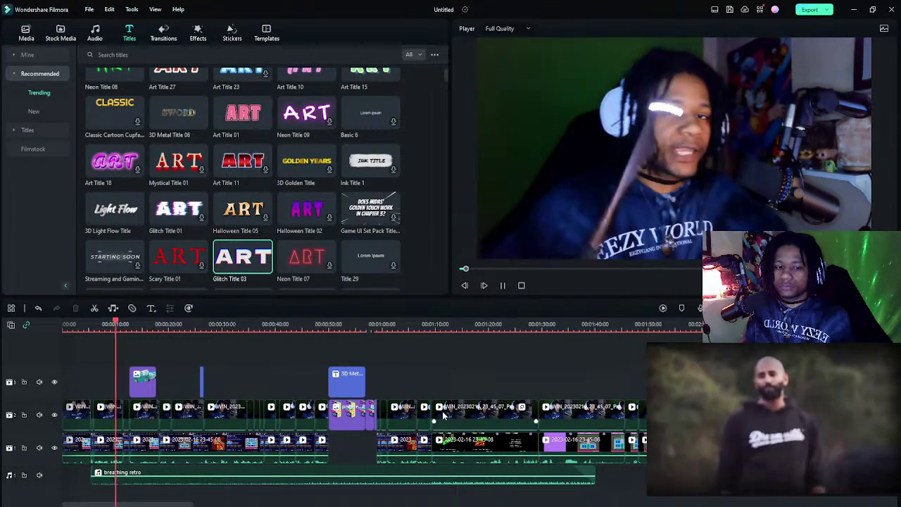
pyautogui.click(200, 324)
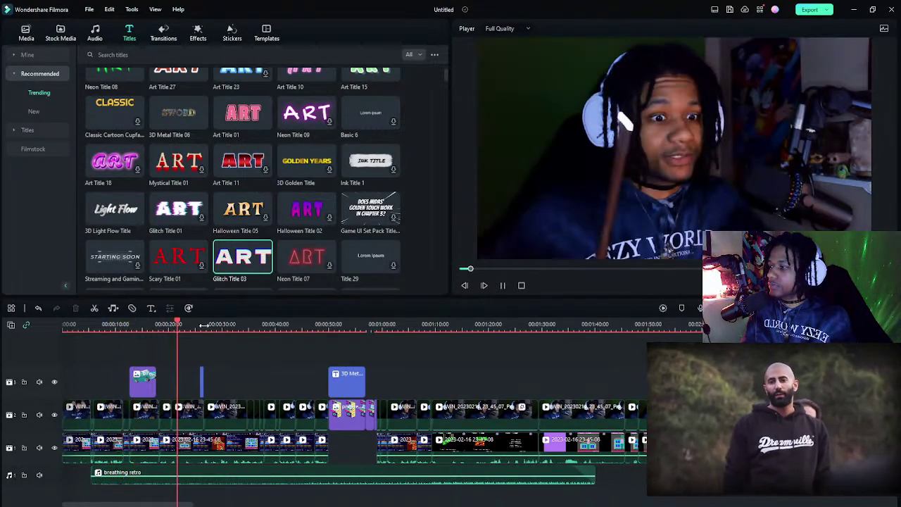
pyautogui.click(319, 324)
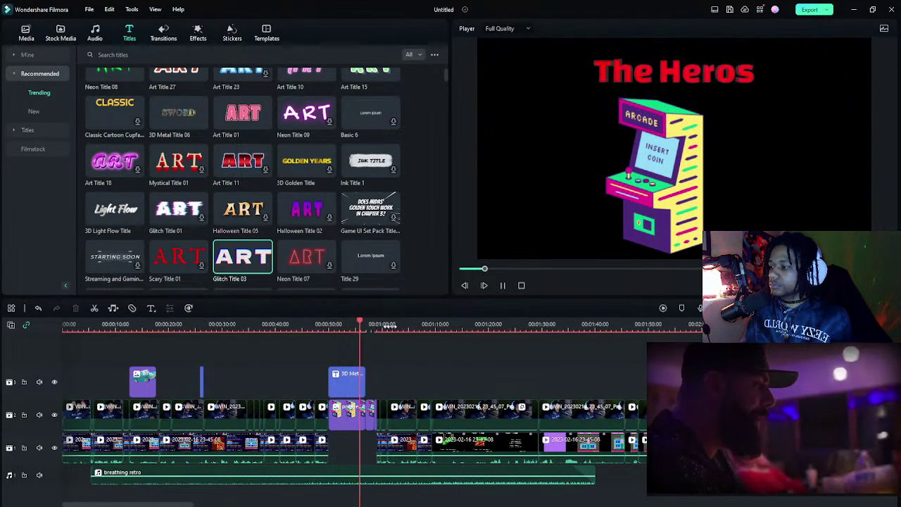
pyautogui.click(382, 325)
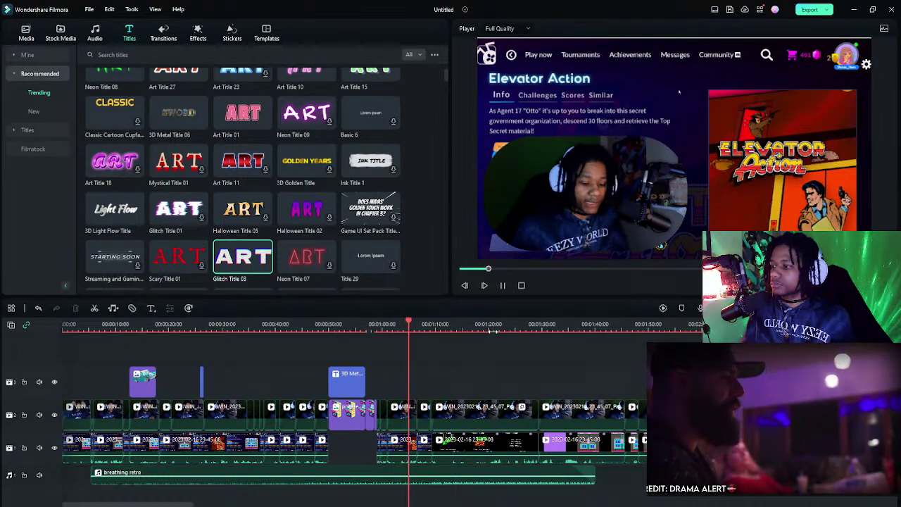
pyautogui.press('space')
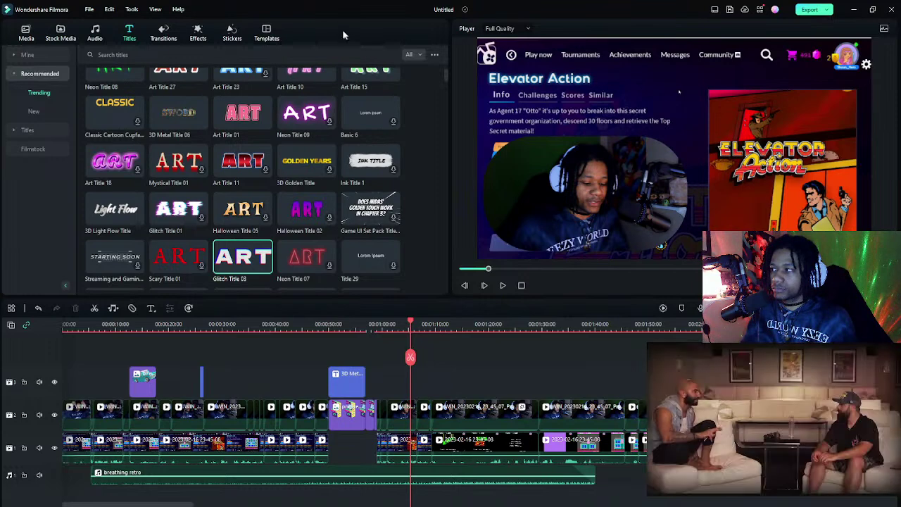
# - Save the project to the Desktop under the name "retro"
pyautogui.click(88, 9)
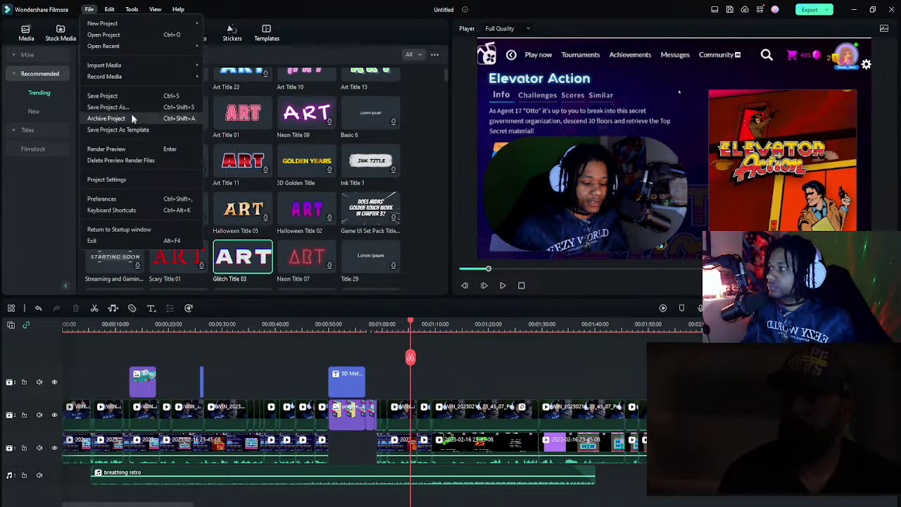
pyautogui.click(107, 107)
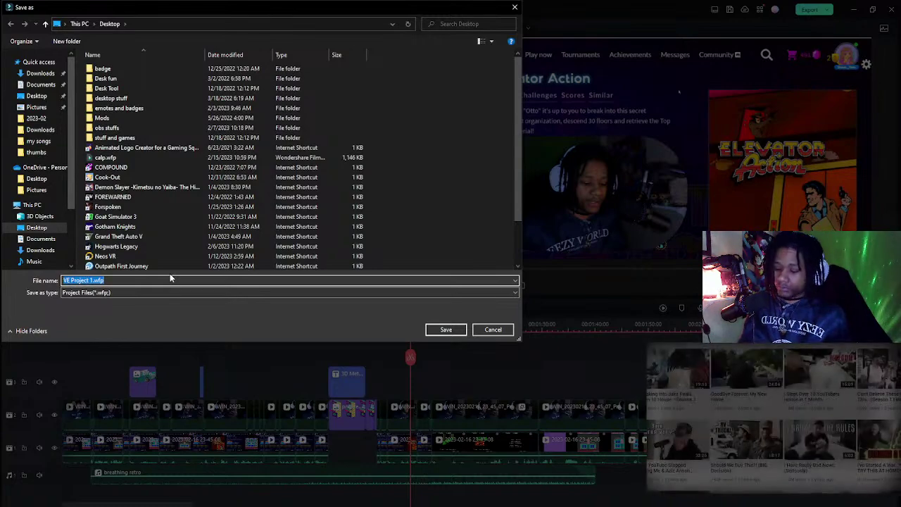
pyautogui.write('retro')
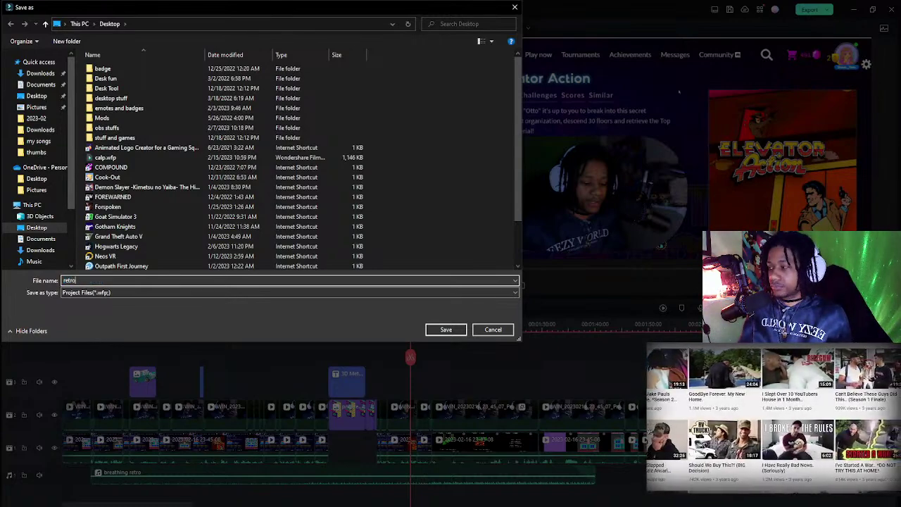
pyautogui.click(446, 329)
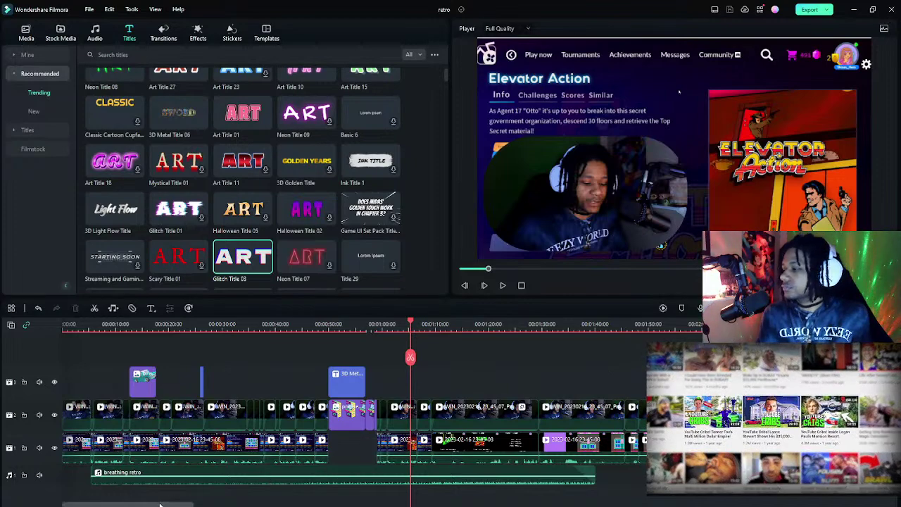
# - Examine the Game Over moment around 00:04:47, and park the playhead just before its caption title starts
pyautogui.moveTo(161, 504); pyautogui.dragTo(388, 504)
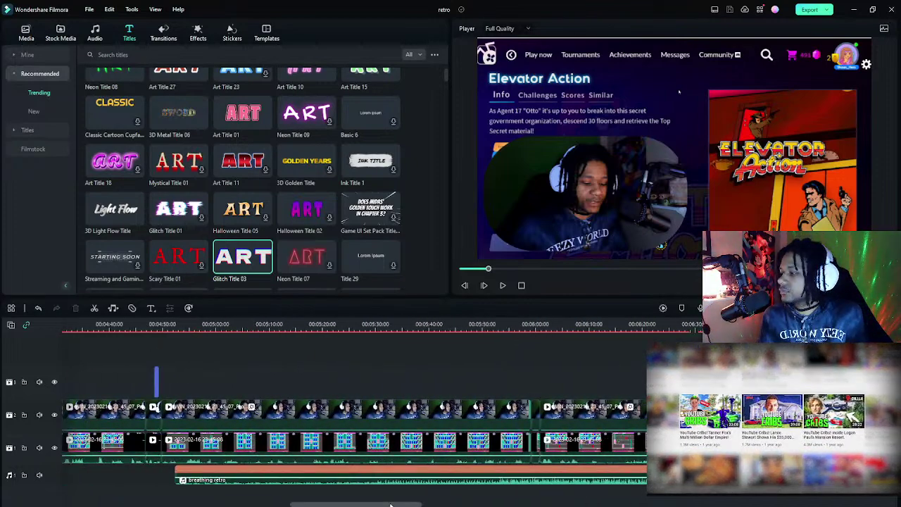
pyautogui.click(681, 325)
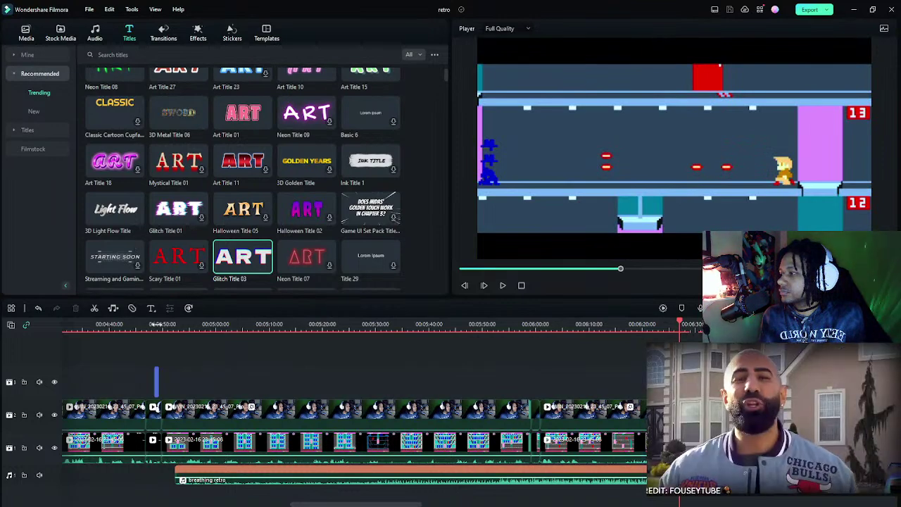
pyautogui.click(158, 325)
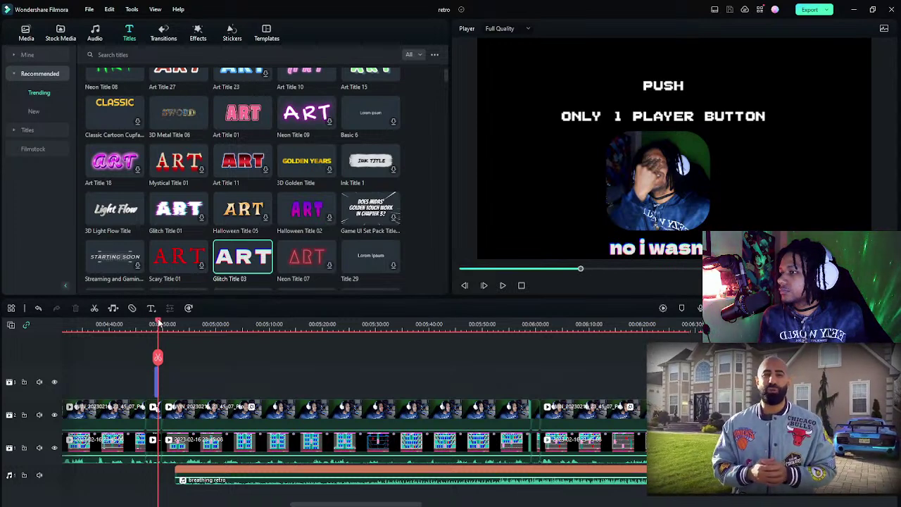
pyautogui.moveTo(160, 323); pyautogui.dragTo(153, 324)
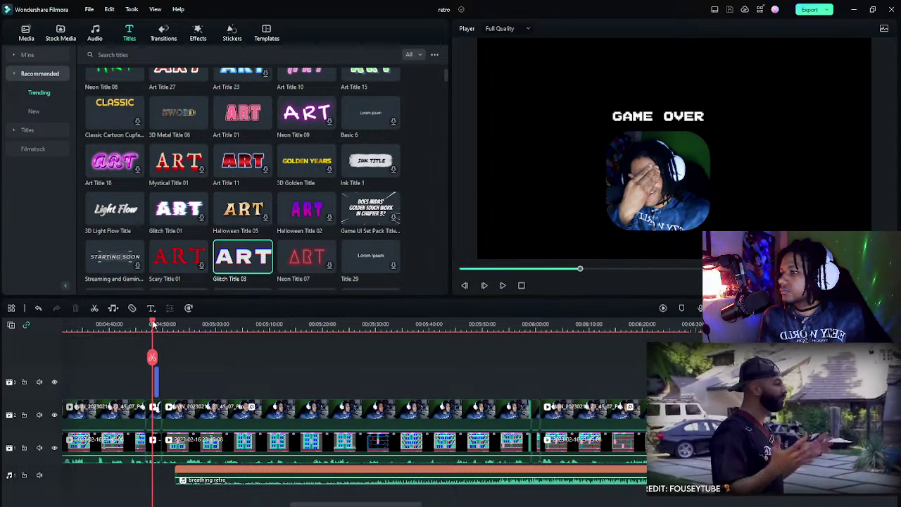
pyautogui.moveTo(152, 324); pyautogui.dragTo(156, 324)
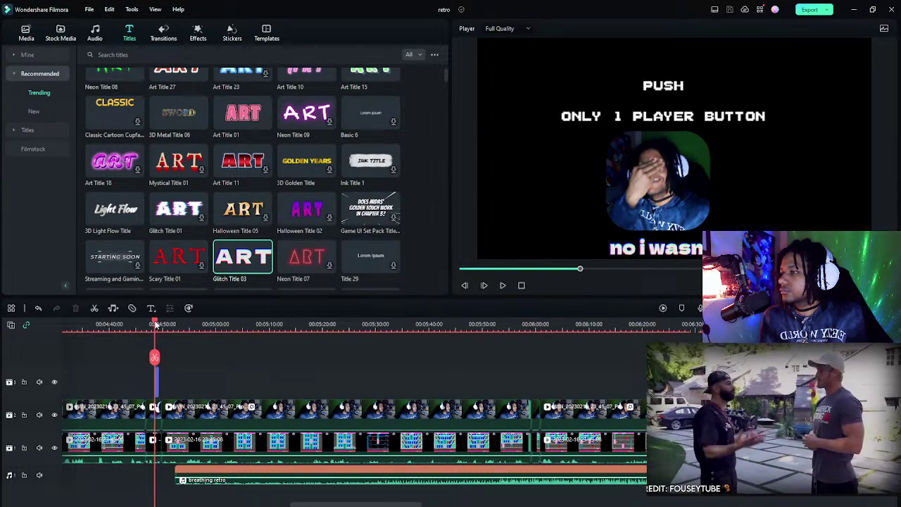
pyautogui.moveTo(156, 324); pyautogui.dragTo(150, 325)
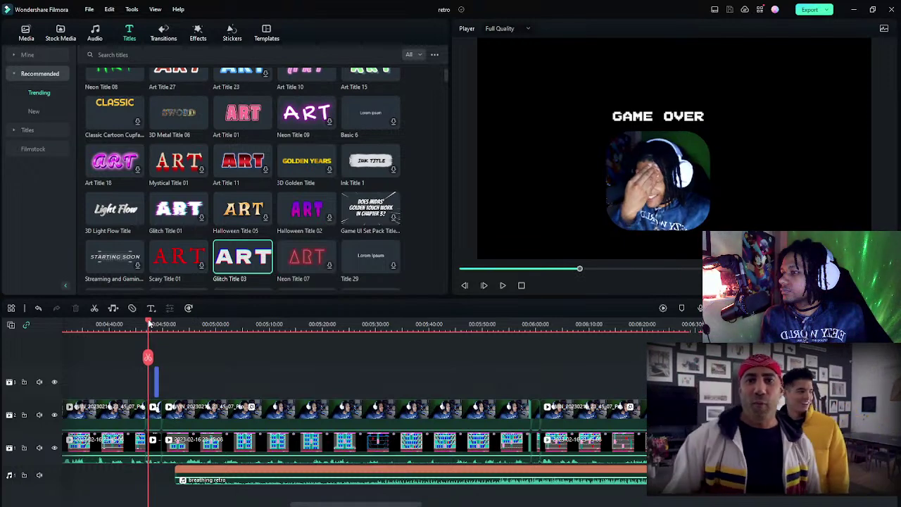
pyautogui.moveTo(149, 323); pyautogui.dragTo(150, 323)
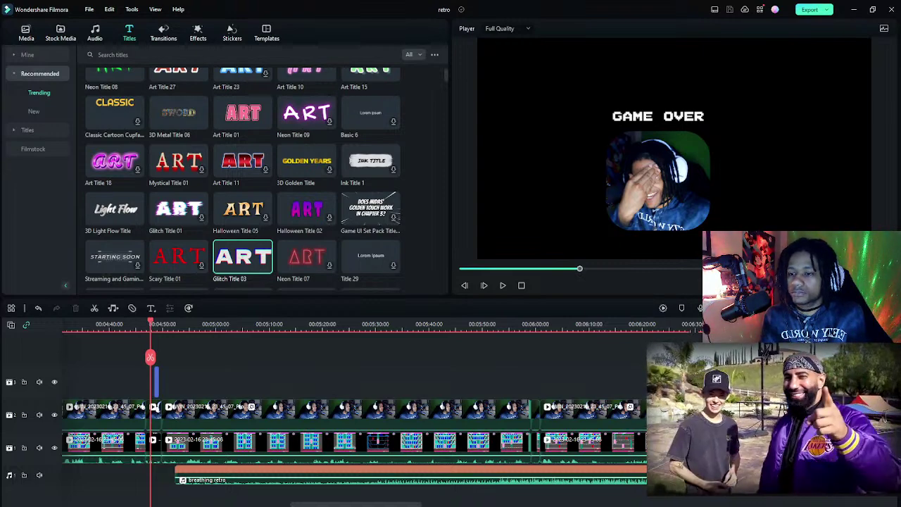
# - Switch to the Camera app and take a self-timer photo of the face covered with both hands
pyautogui.press('super')
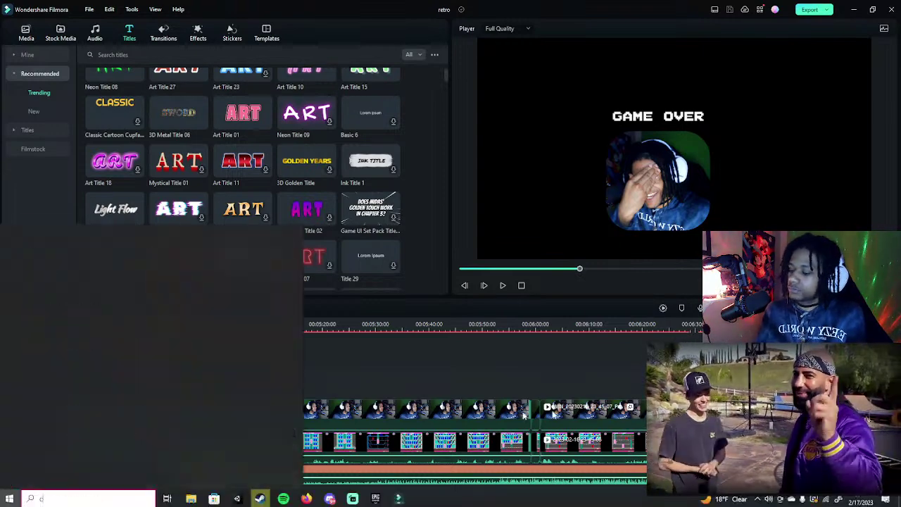
pyautogui.write('camera')
pyautogui.click(75, 270)
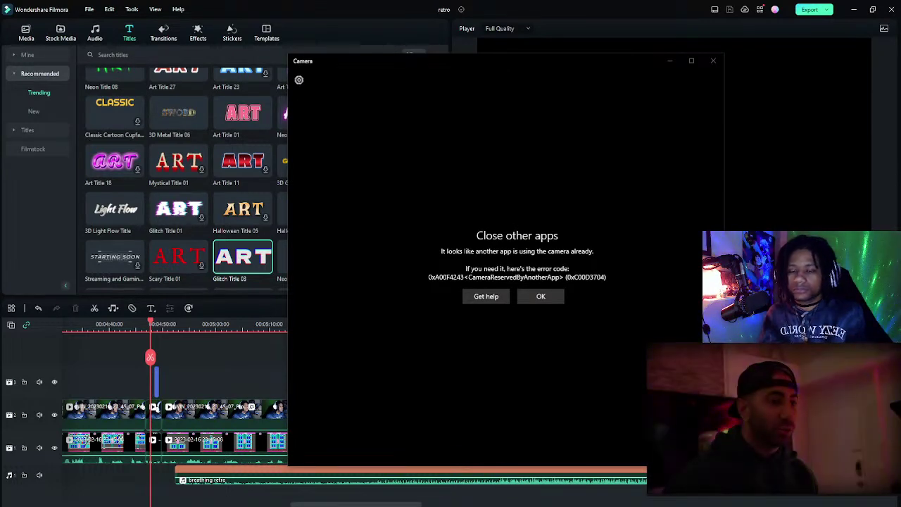
pyautogui.click(551, 299)
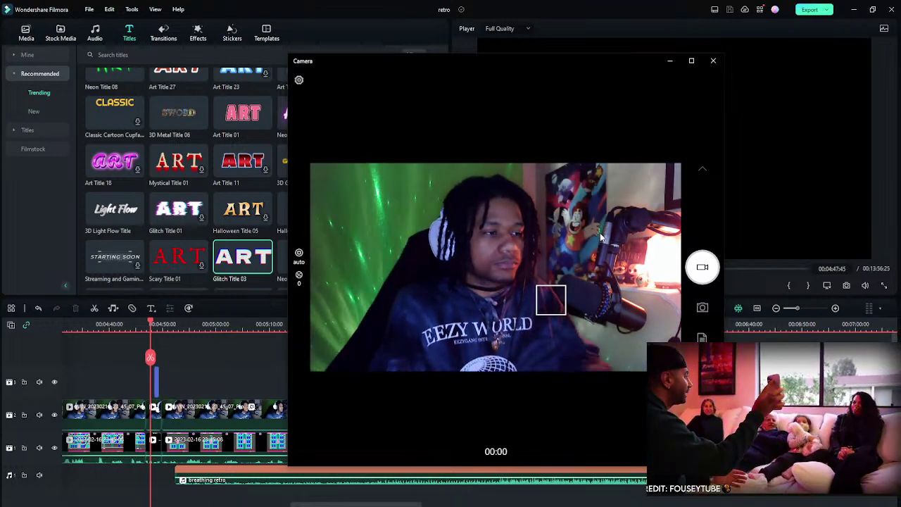
pyautogui.click(702, 308)
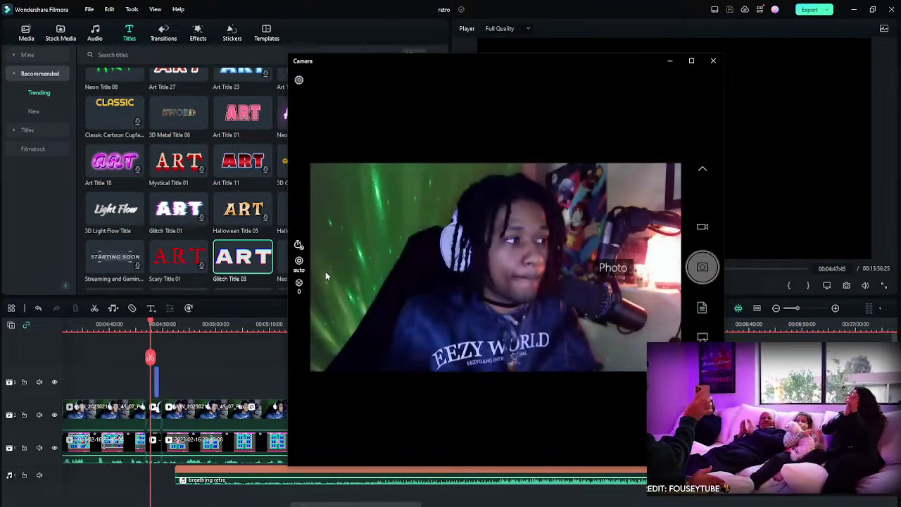
pyautogui.click(299, 245)
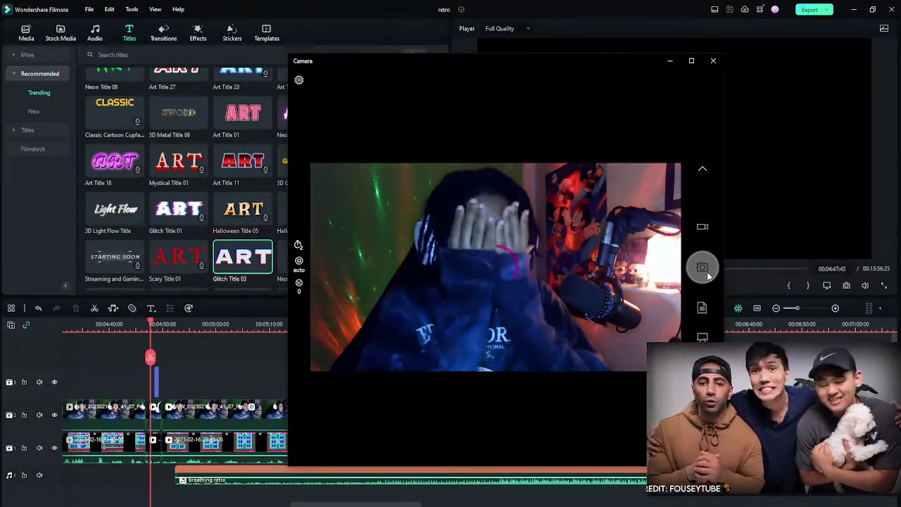
pyautogui.click(703, 268)
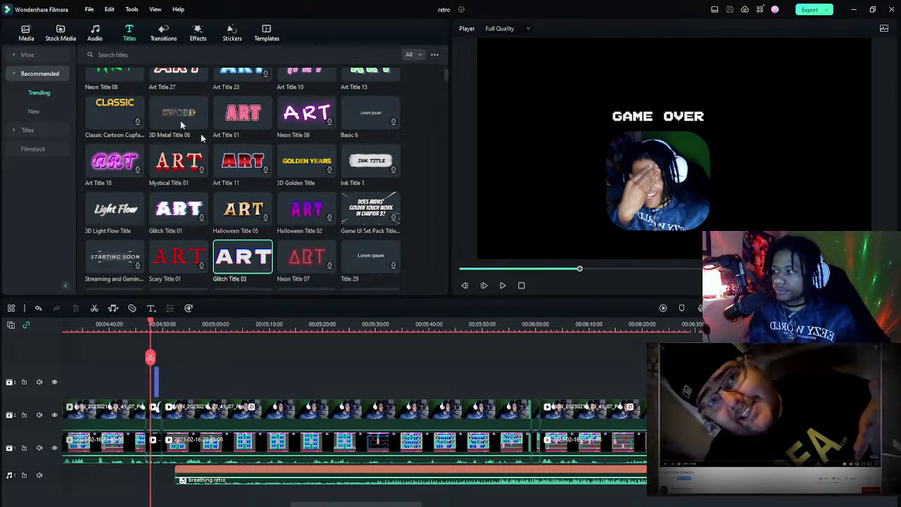
# - Import the new camera photo WIN_20230217_04_30_45_Pro.jpg from the Captures folder on Local Disk (D:) into the project media
pyautogui.click(26, 33)
pyautogui.doubleClick(263, 221)
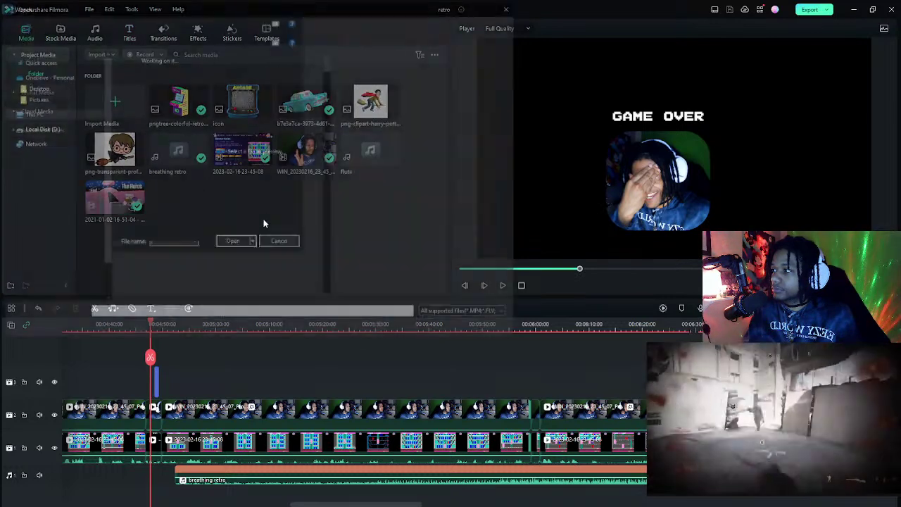
pyautogui.click(38, 62)
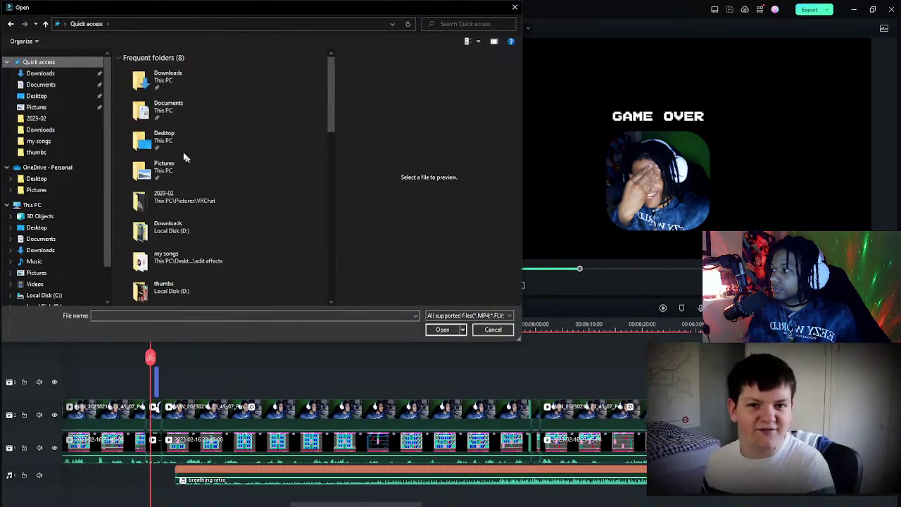
pyautogui.scroll(-3, 185, 158)
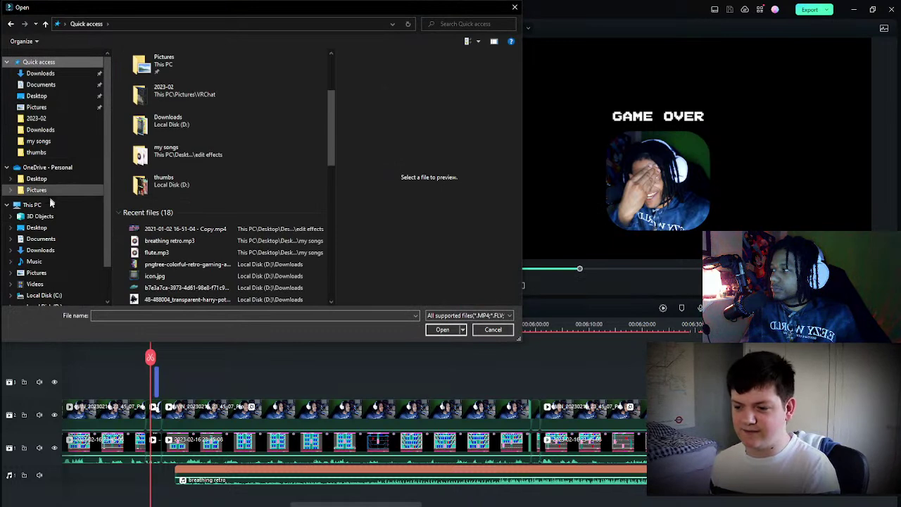
pyautogui.scroll(-1, 51, 218)
pyautogui.click(44, 276)
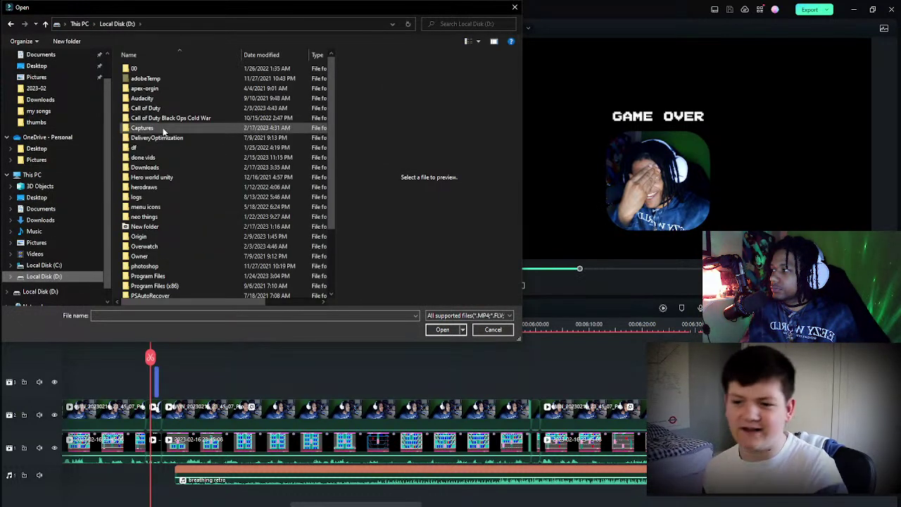
pyautogui.doubleClick(162, 128)
pyautogui.scroll(-3, 269, 146)
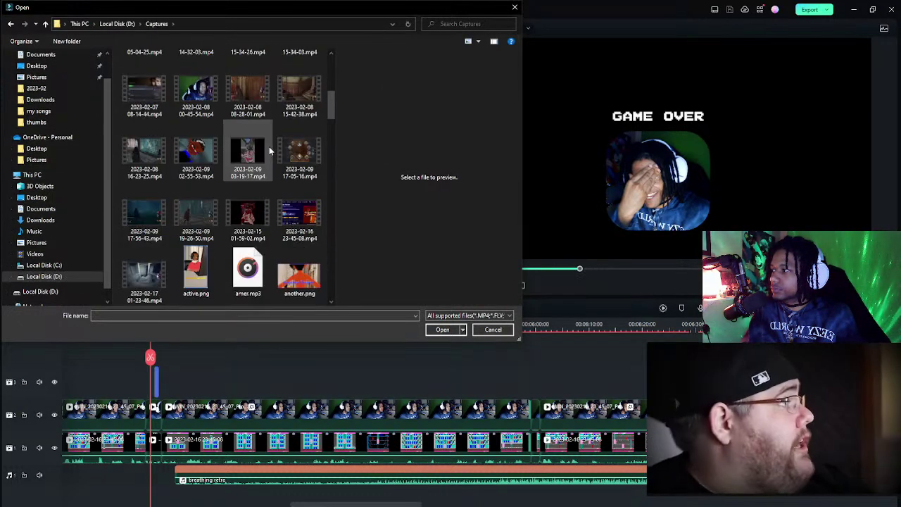
pyautogui.scroll(-15, 269, 152)
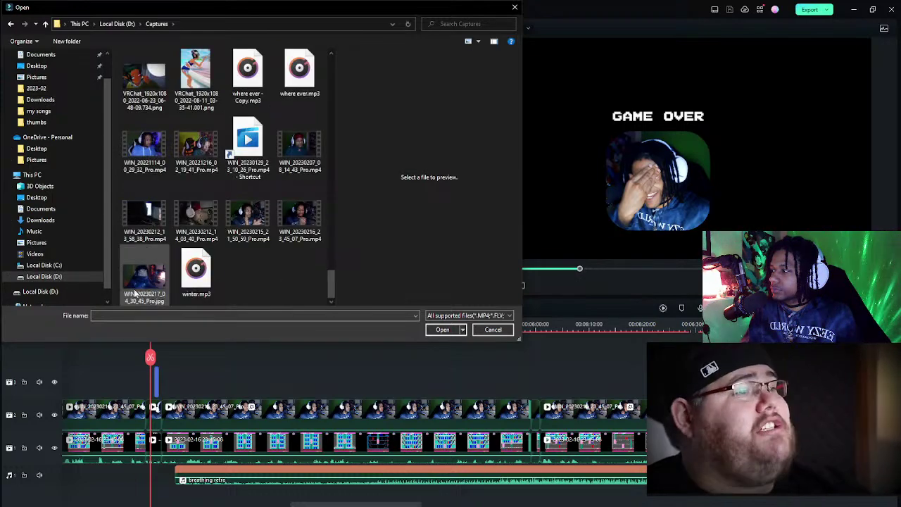
pyautogui.doubleClick(136, 293)
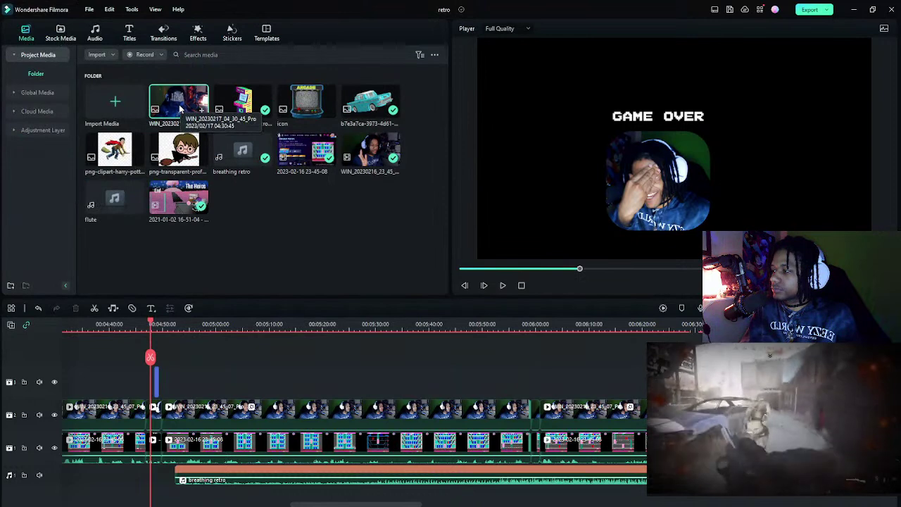
# - Place the imported photo on a new track above the caption title, starting at 00:04:46:49 with the Game Over clip
pyautogui.moveTo(179, 106); pyautogui.dragTo(146, 346)
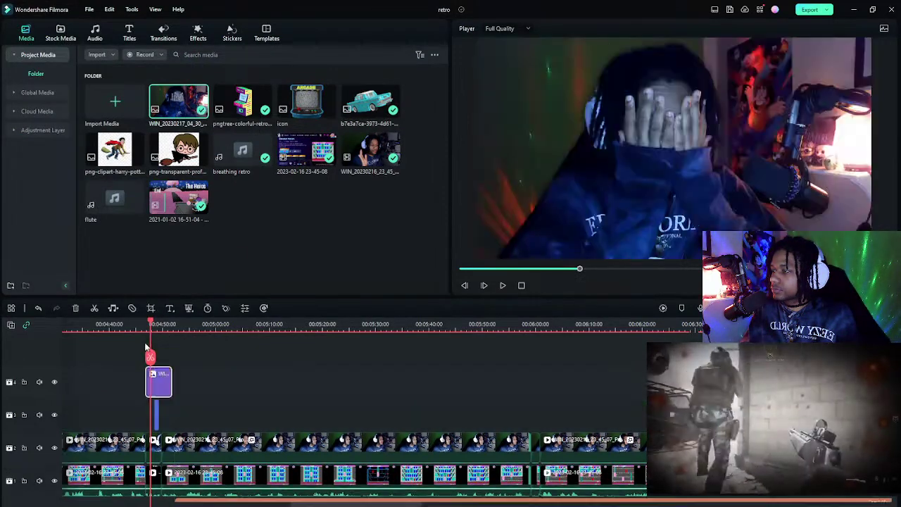
pyautogui.doubleClick(167, 381)
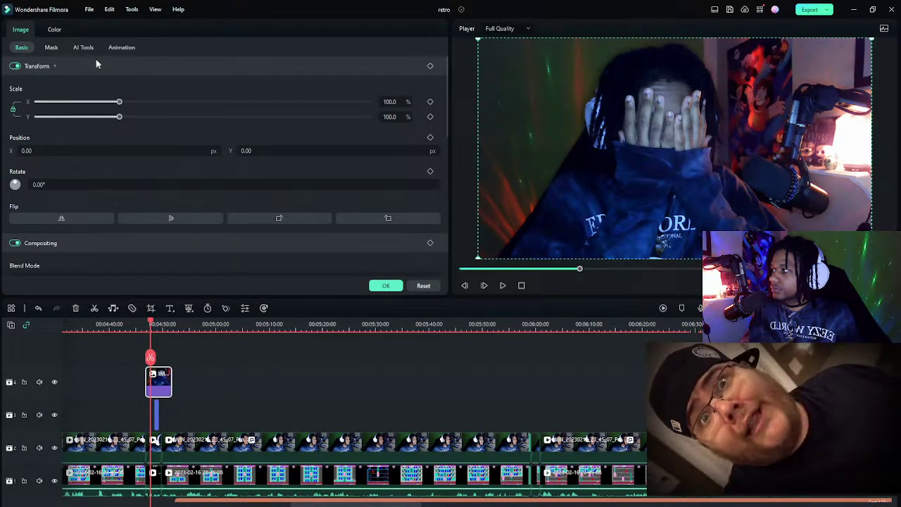
pyautogui.click(389, 285)
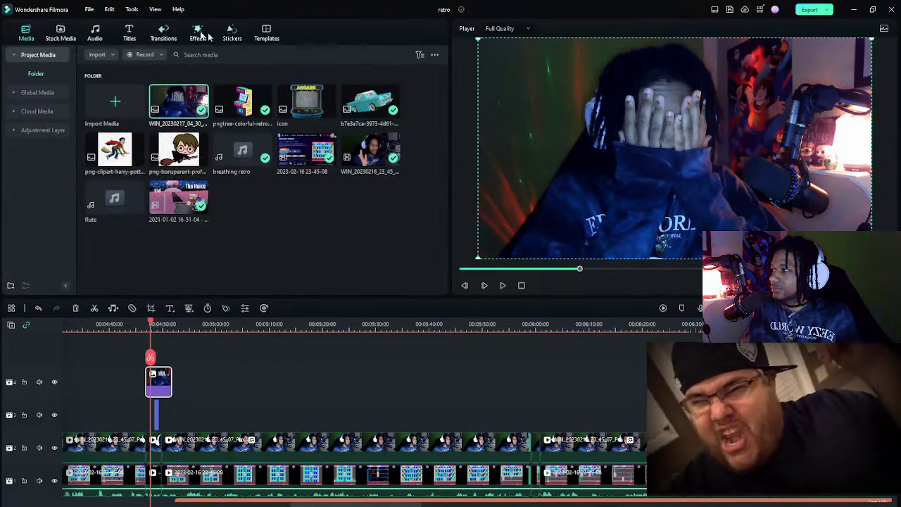
# - Apply the favorite Shape Mask effect to the photo clip and set the mask's width to 57.7
pyautogui.click(197, 34)
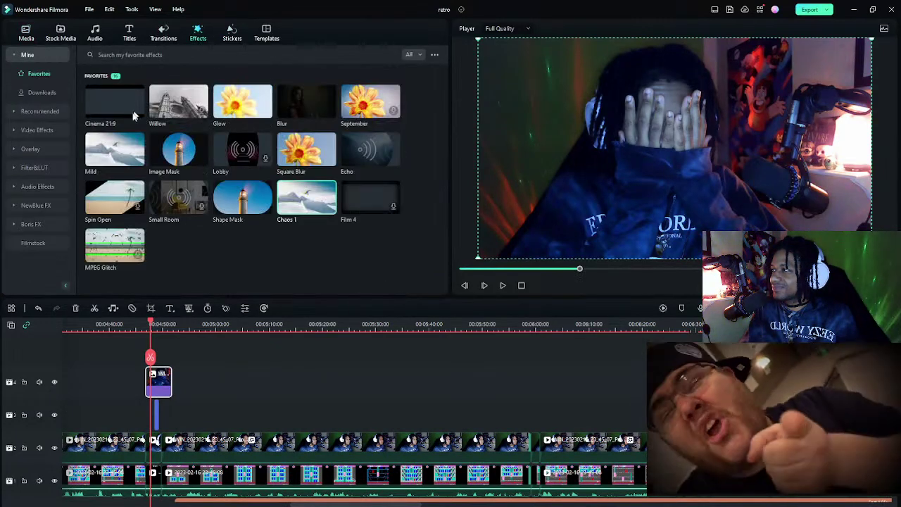
pyautogui.moveTo(242, 197); pyautogui.dragTo(165, 380)
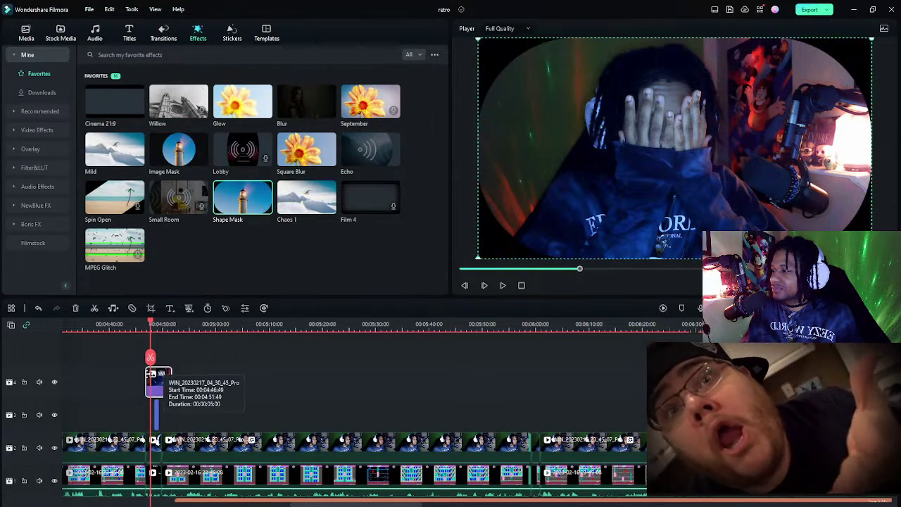
pyautogui.doubleClick(164, 380)
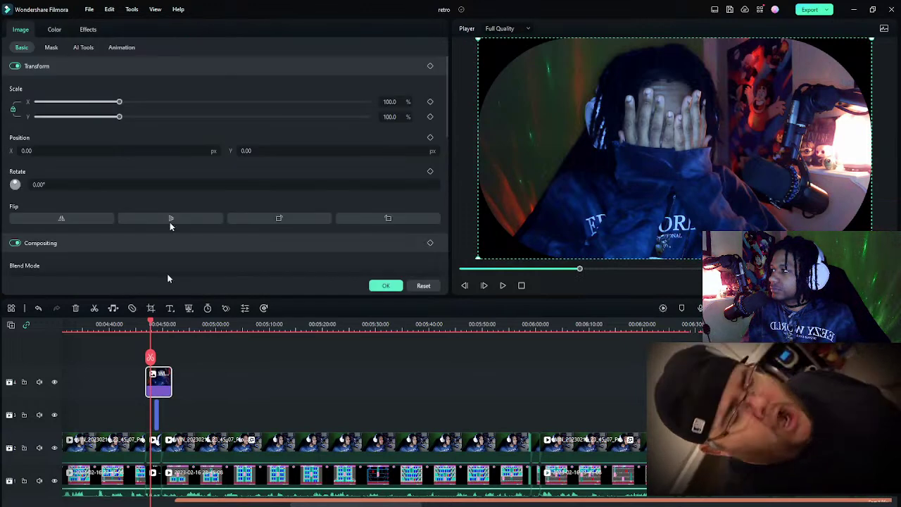
pyautogui.click(88, 29)
pyautogui.click(10, 29)
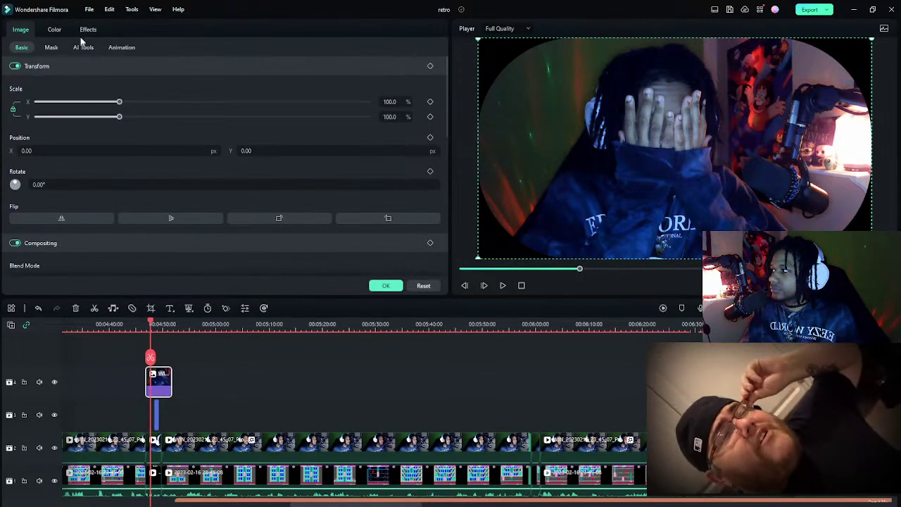
pyautogui.click(88, 29)
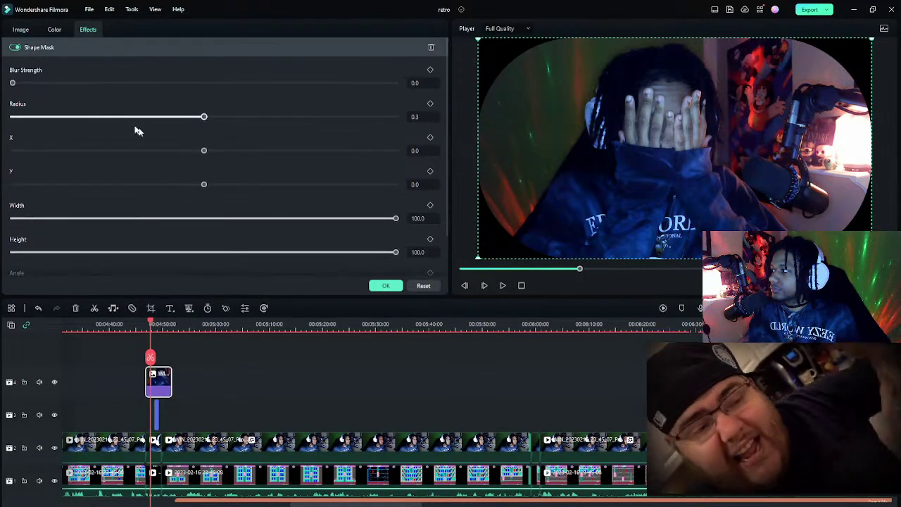
pyautogui.moveTo(200, 219); pyautogui.dragTo(233, 218)
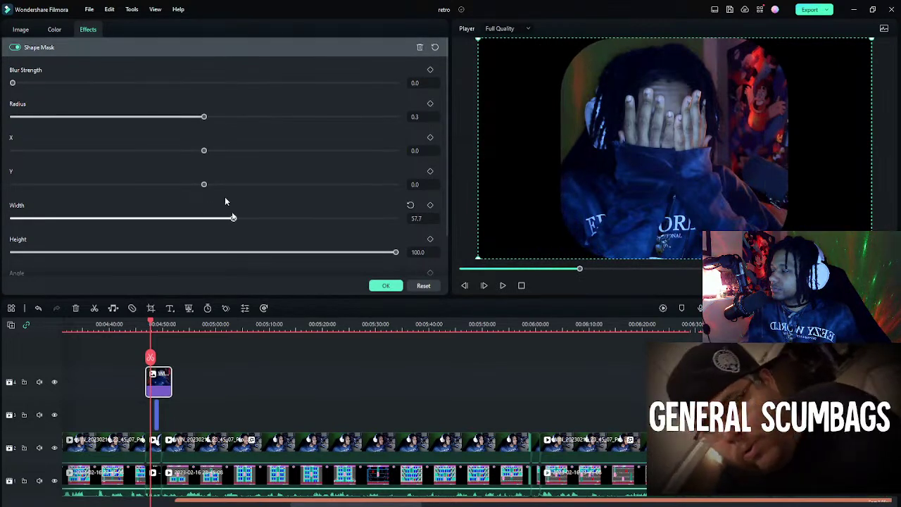
# - Scale the masked photo to 55.2% and position it at X -73, Y -168 px, beneath the GAME OVER text
pyautogui.click(20, 31)
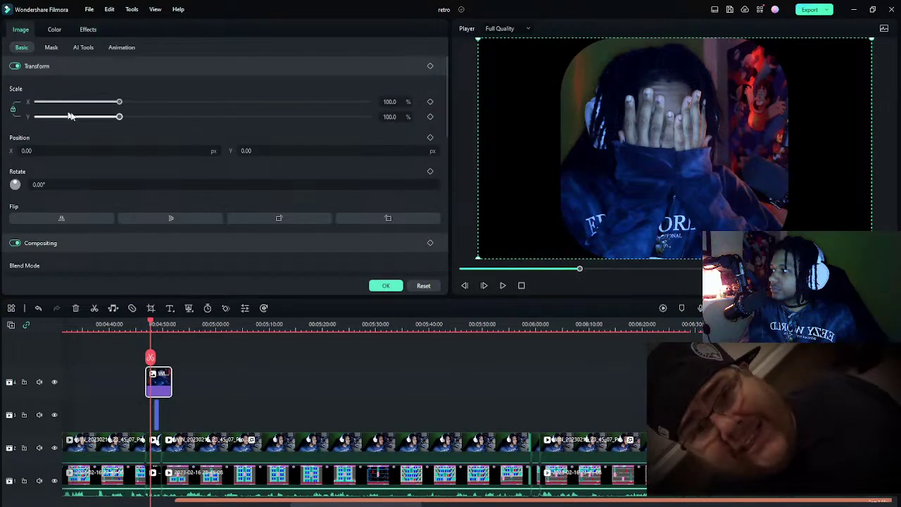
pyautogui.moveTo(119, 101); pyautogui.dragTo(83, 104)
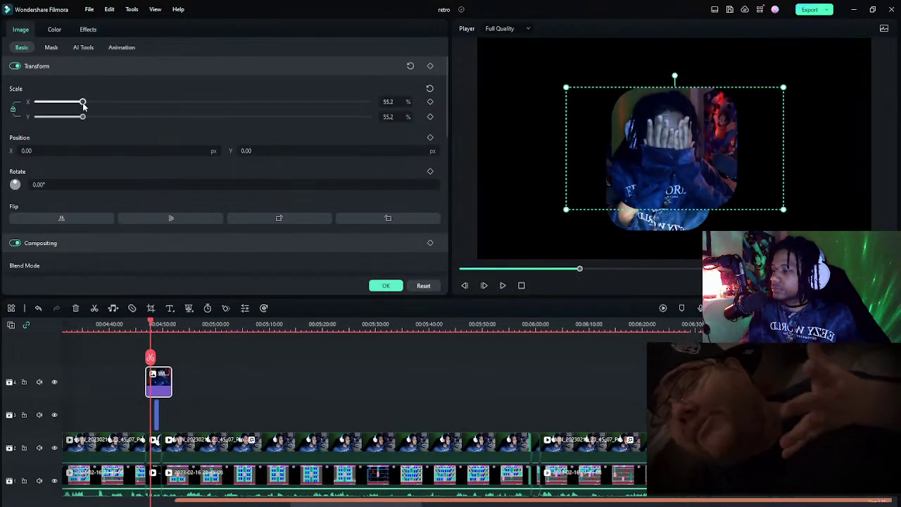
pyautogui.moveTo(611, 90)
pyautogui.mouseDown()
pyautogui.moveTo(630, 215)
pyautogui.moveTo(624, 80)
pyautogui.mouseUp()
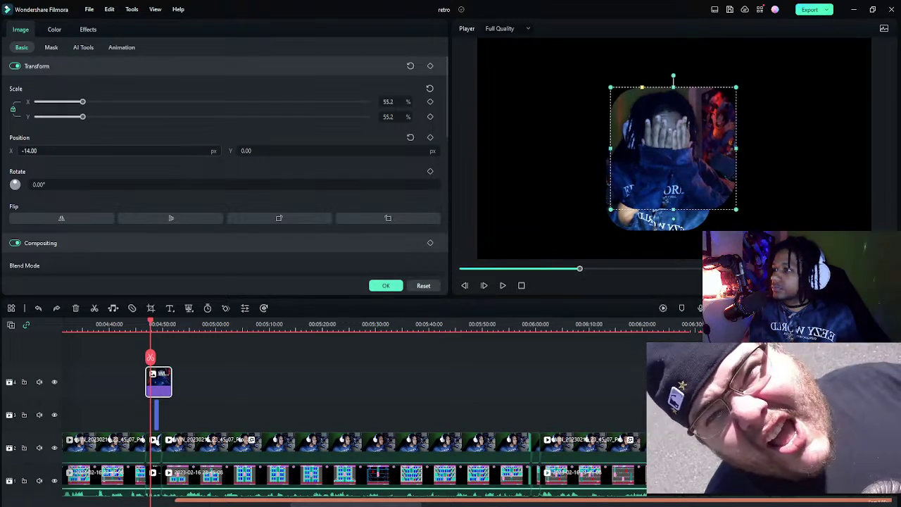
pyautogui.moveTo(28, 151); pyautogui.dragTo(8, 150)
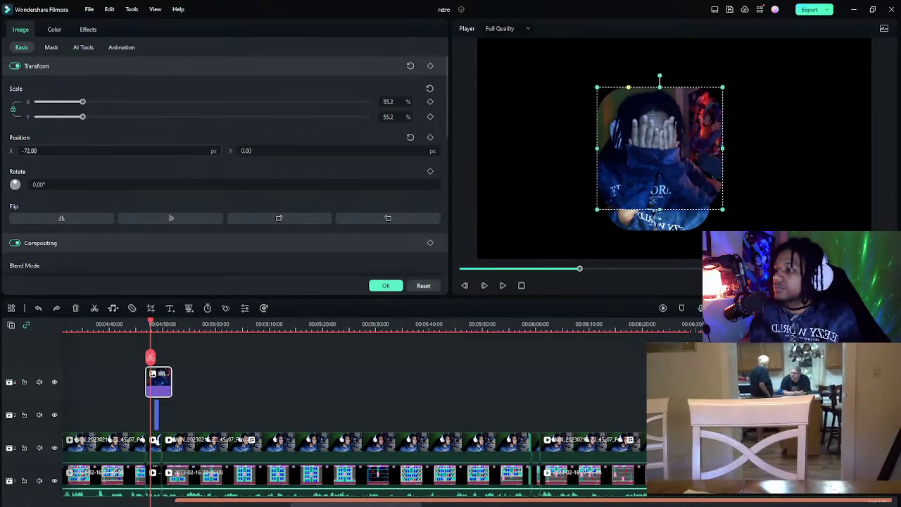
pyautogui.moveTo(324, 151)
pyautogui.mouseDown()
pyautogui.moveTo(282, 149)
pyautogui.moveTo(315, 150)
pyautogui.mouseUp()
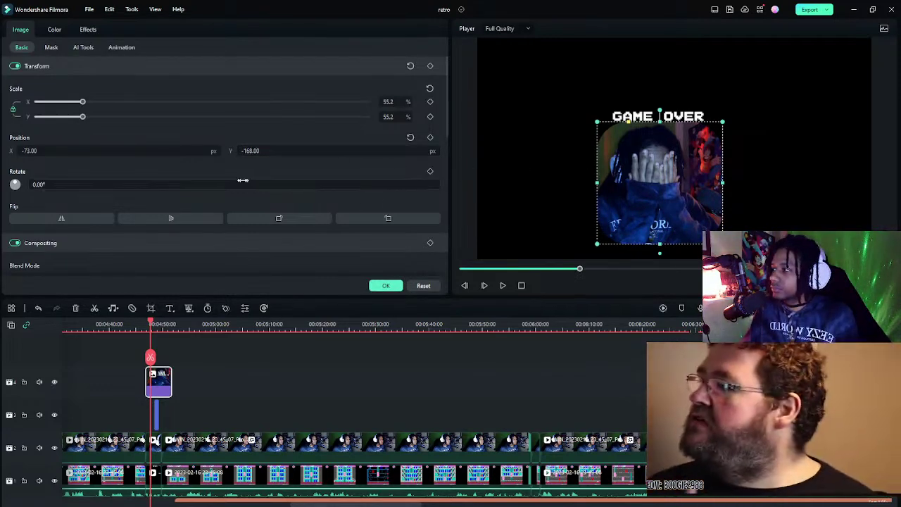
# - Color-correct the photo clip with exposure 7.0 and vibrance 17.1
pyautogui.click(54, 47)
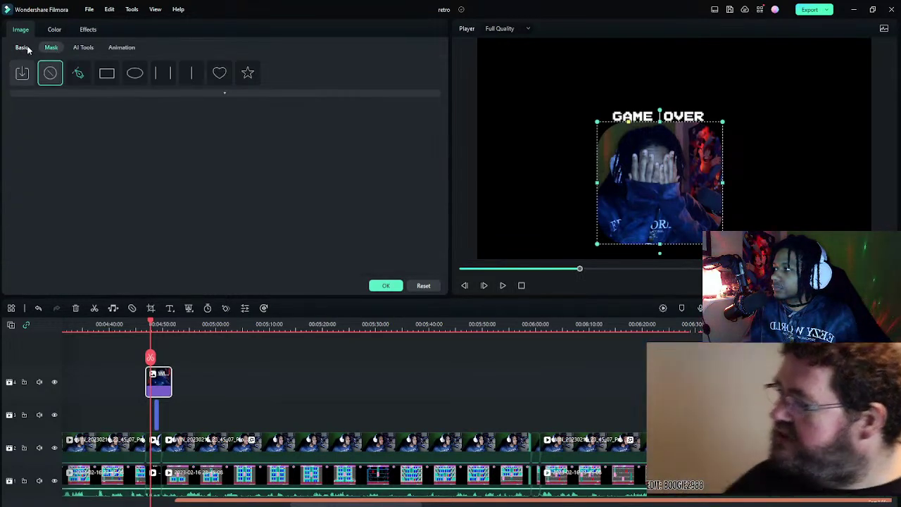
pyautogui.click(22, 47)
pyautogui.click(54, 29)
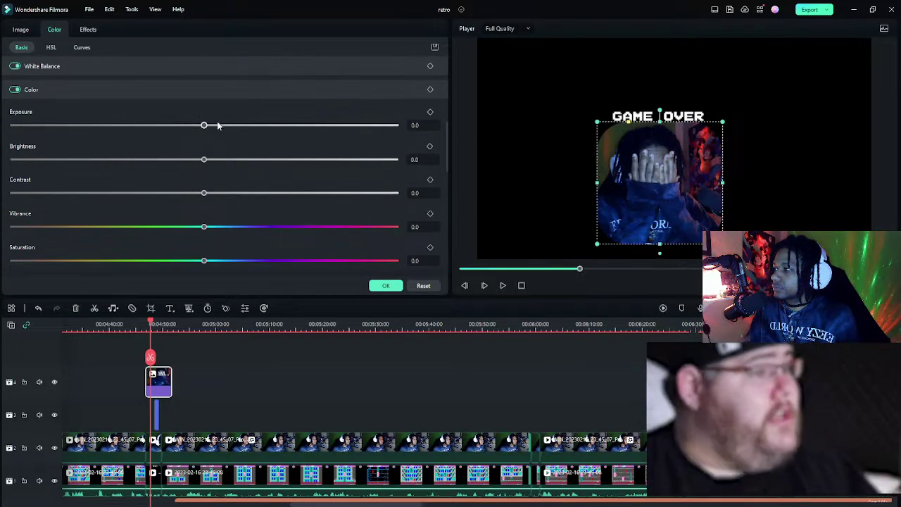
pyautogui.moveTo(218, 125)
pyautogui.mouseDown()
pyautogui.moveTo(330, 126)
pyautogui.moveTo(218, 126)
pyautogui.mouseUp()
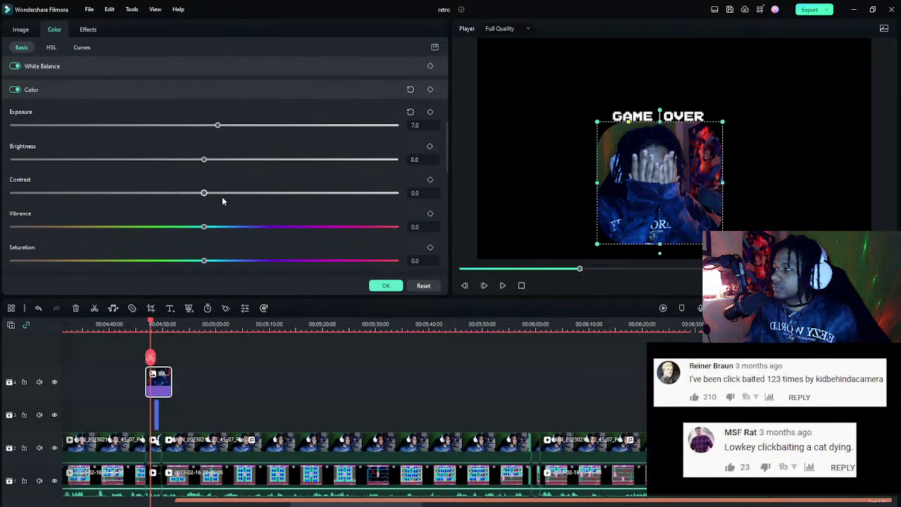
pyautogui.moveTo(221, 227)
pyautogui.mouseDown()
pyautogui.moveTo(259, 227)
pyautogui.moveTo(236, 226)
pyautogui.mouseUp()
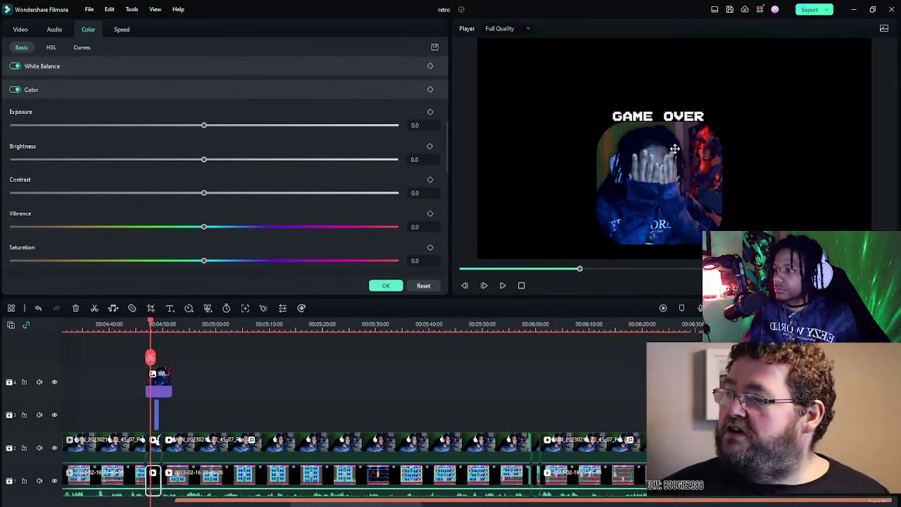
# - Scale the Game Over gameplay clip to 220.8% and shift it horizontally to X 66.19 px
pyautogui.click(568, 215)
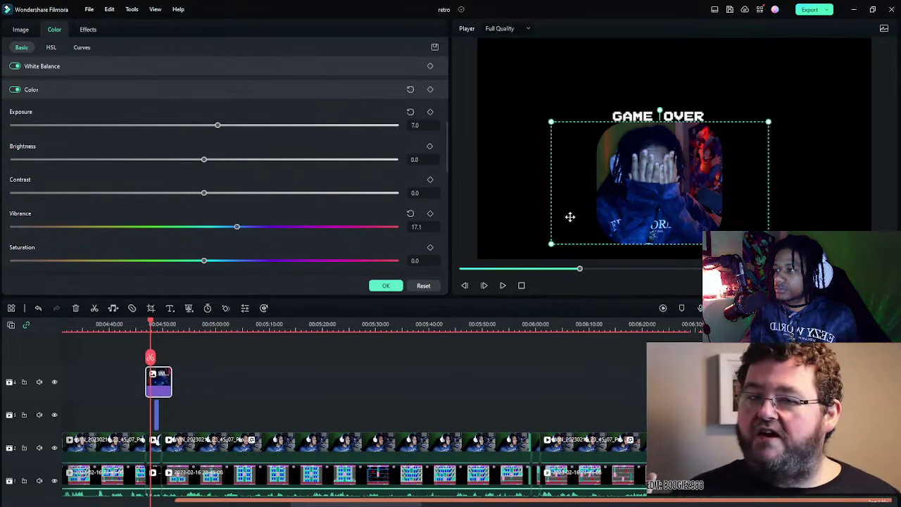
pyautogui.click(528, 125)
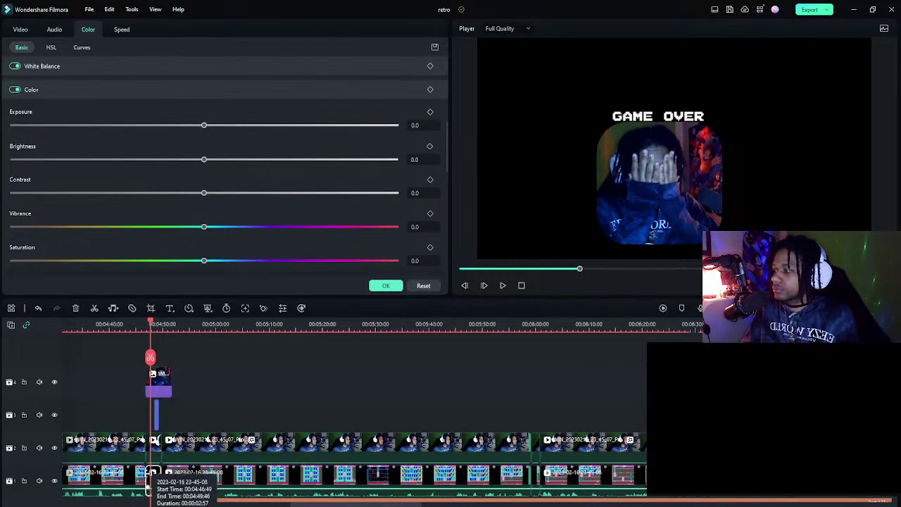
pyautogui.click(20, 29)
pyautogui.moveTo(139, 101); pyautogui.dragTo(219, 102)
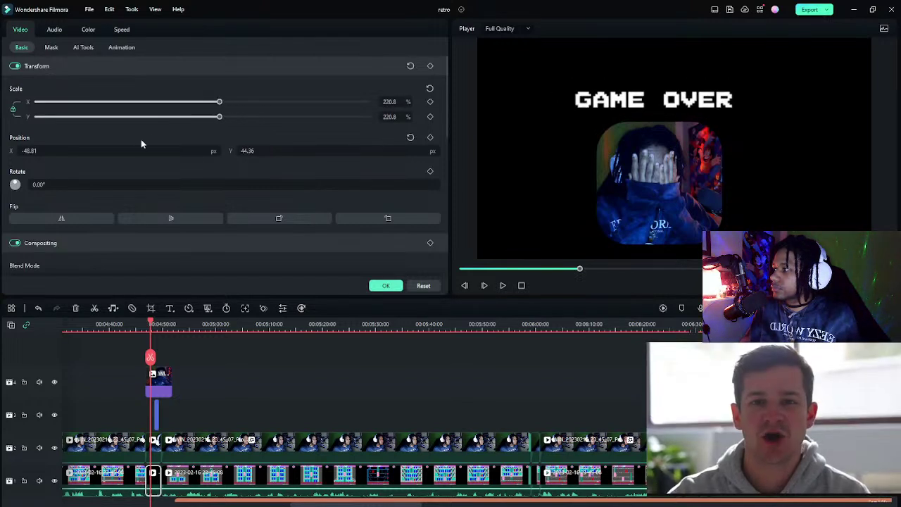
pyautogui.moveTo(653, 99); pyautogui.dragTo(677, 100)
# - Move the face-covering photo horizontally to X -32 px to line it up under the GAME OVER text
pyautogui.click(149, 380)
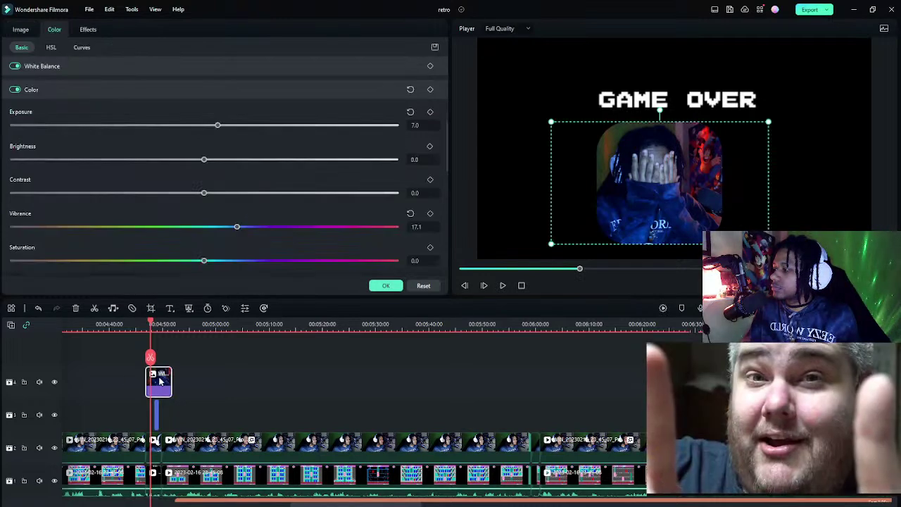
pyautogui.click(21, 29)
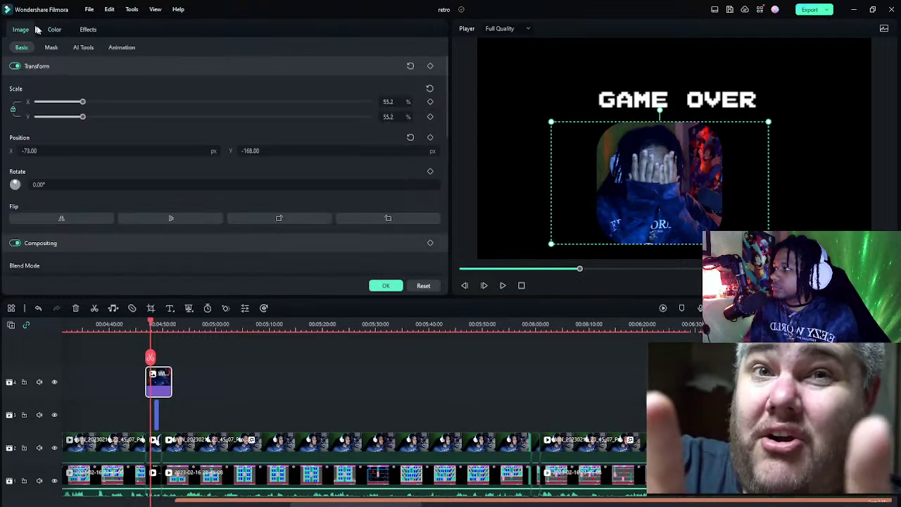
pyautogui.moveTo(81, 150); pyautogui.dragTo(108, 150)
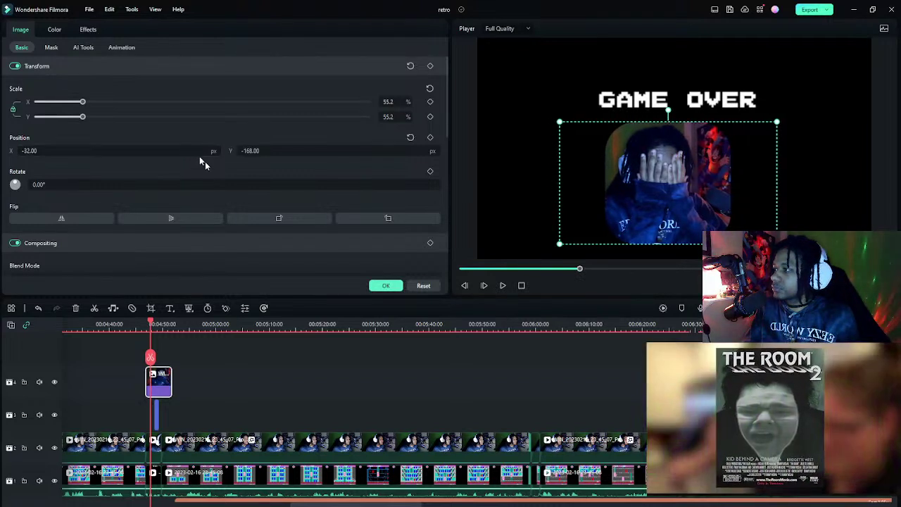
# - Scale the Game Over gameplay clip to 385.8% and position it at X 77.19, Y -95.64 px above the photo
pyautogui.click(152, 472)
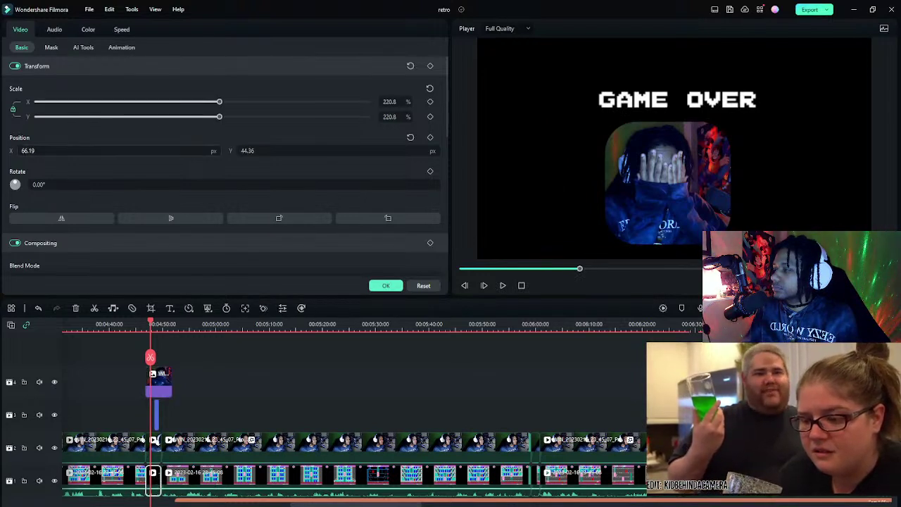
pyautogui.moveTo(75, 149); pyautogui.dragTo(45, 150)
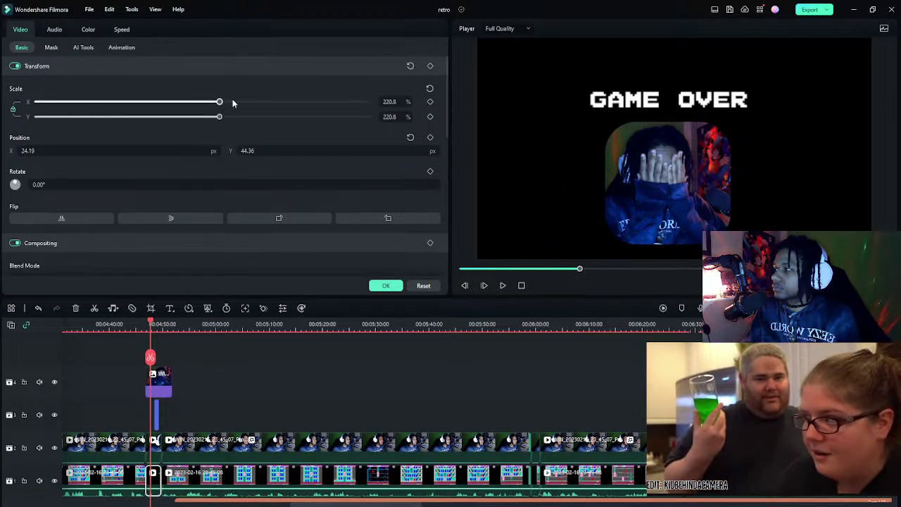
pyautogui.moveTo(233, 101); pyautogui.dragTo(356, 132)
pyautogui.moveTo(286, 150); pyautogui.dragTo(162, 150)
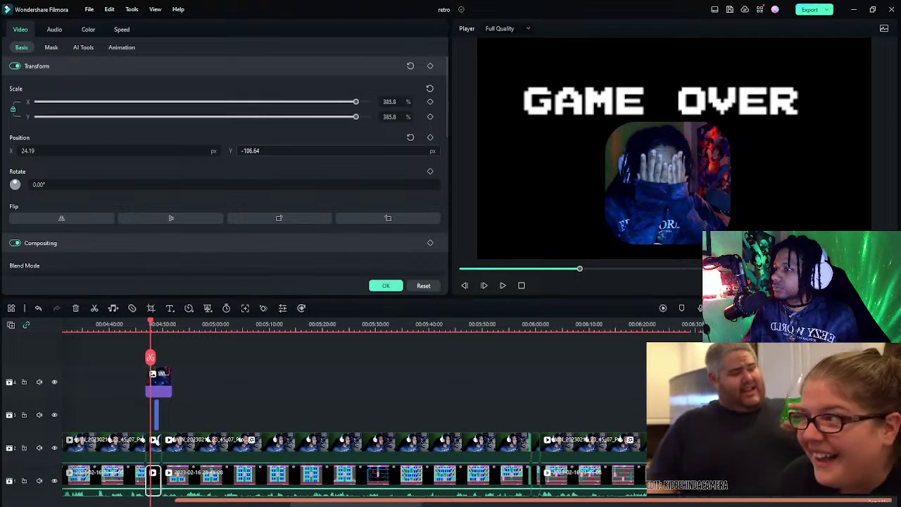
pyautogui.click(271, 152)
pyautogui.click(271, 152)
pyautogui.write('-95.64')
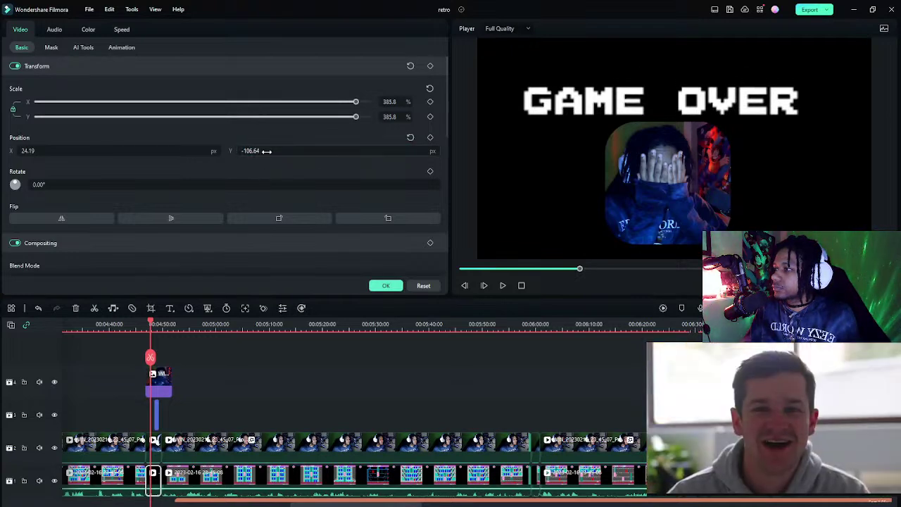
pyautogui.press('Return')
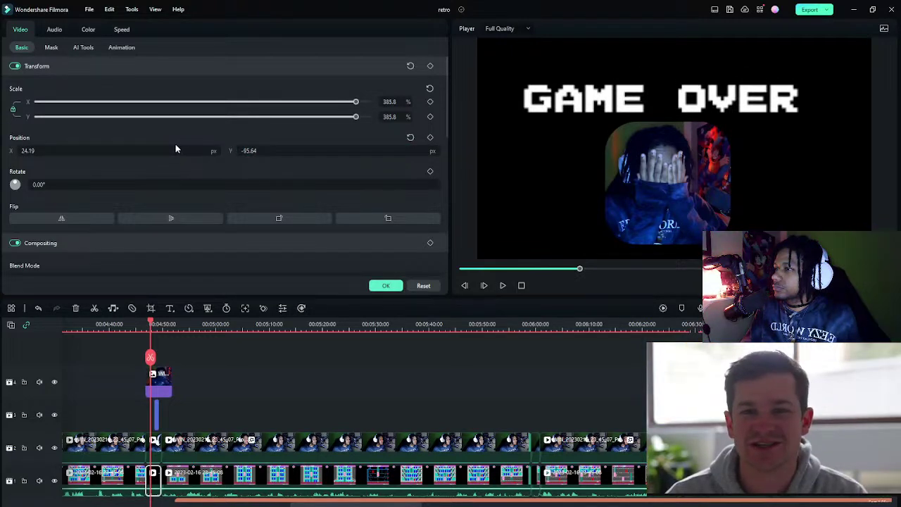
pyautogui.moveTo(175, 149); pyautogui.dragTo(229, 148)
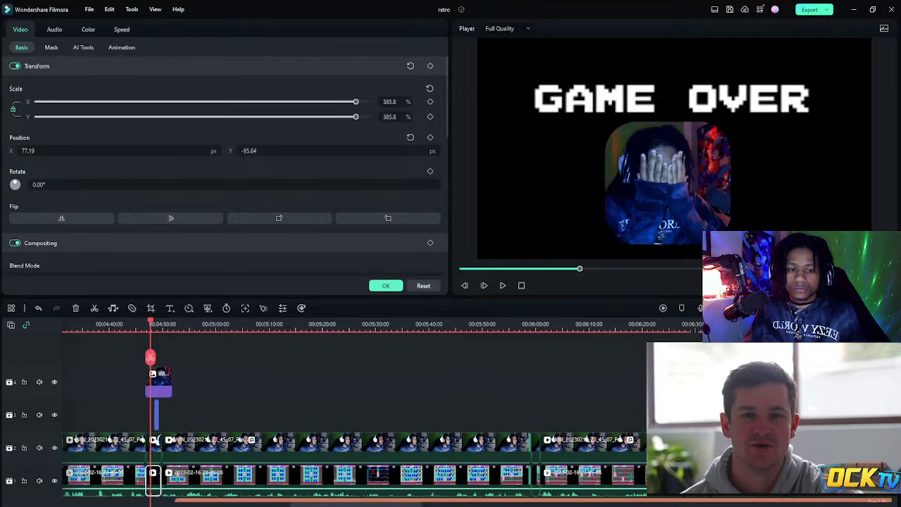
# - Capture the whole GAME OVER frame from the full-screen preview with the Snipping Tool, and leave the preview
pyautogui.hotkey('alt', 'Return')
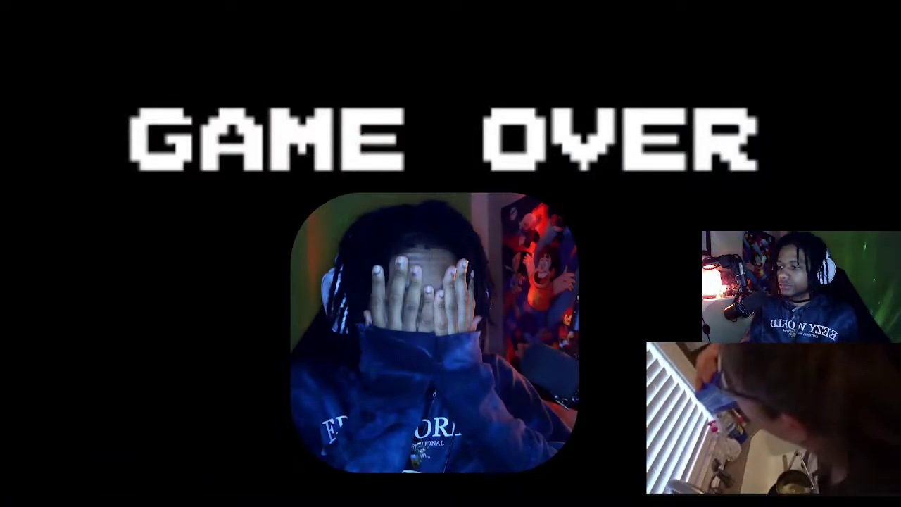
pyautogui.press('super')
pyautogui.write('sn')
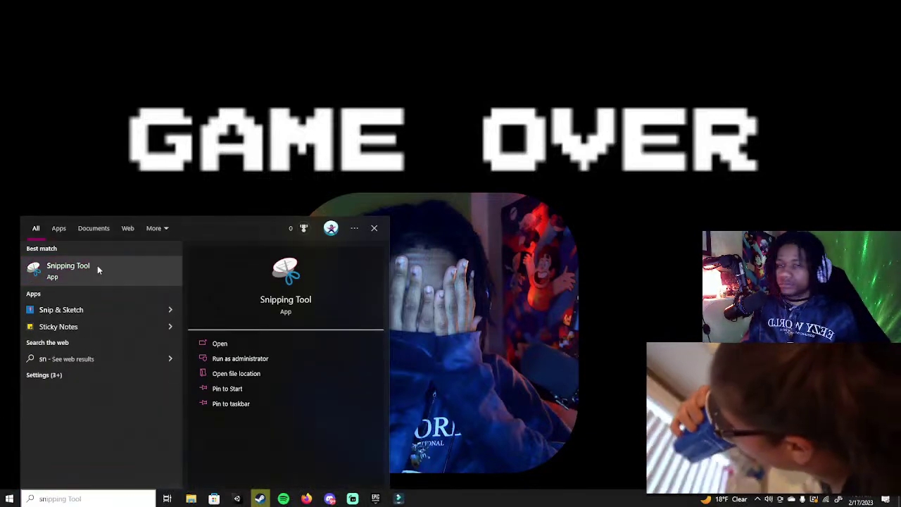
pyautogui.click(97, 265)
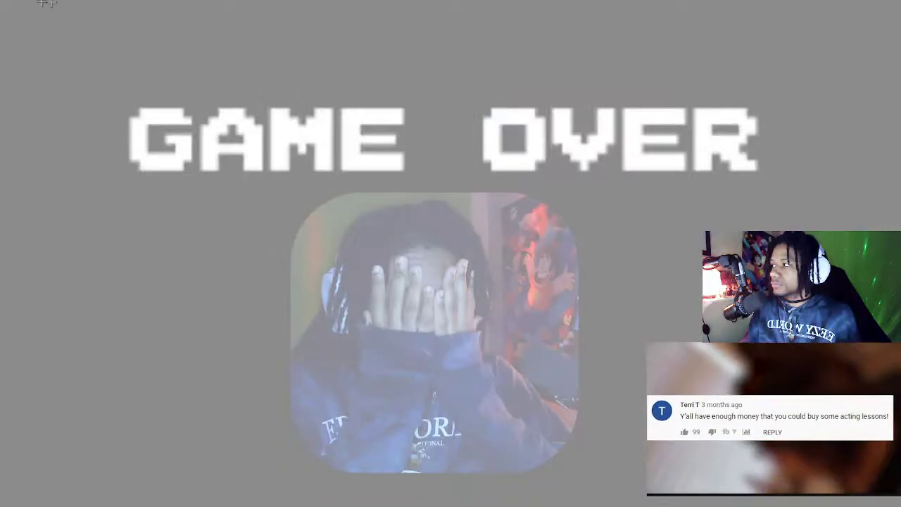
pyautogui.moveTo(0, 1); pyautogui.dragTo(900, 506)
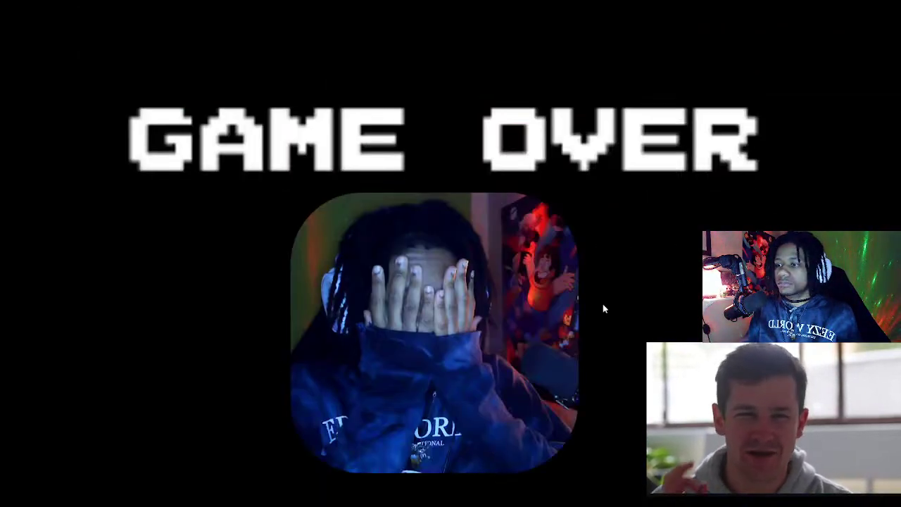
pyautogui.press('Escape')
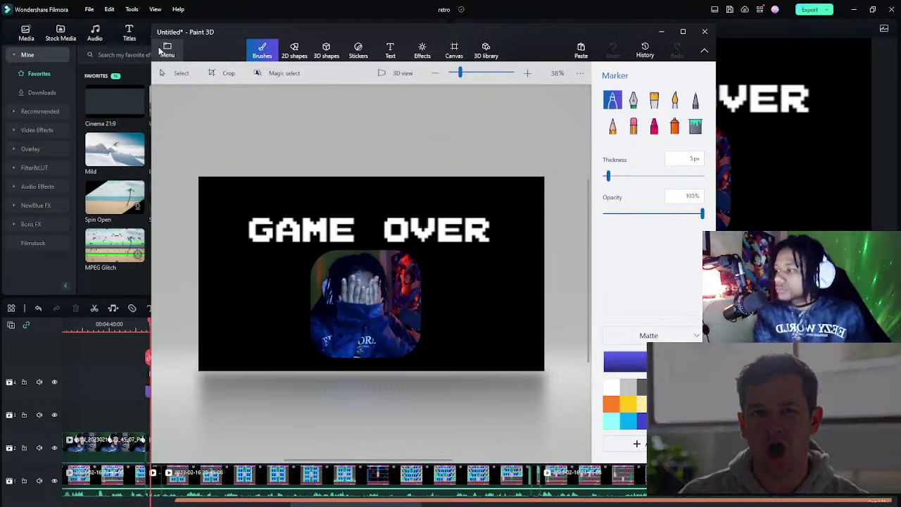
# - Resize the captured picture's canvas in Paint 3D to 1280 × 720 px, keeping the aspect ratio locked and the image scaled with it
pyautogui.click(164, 50)
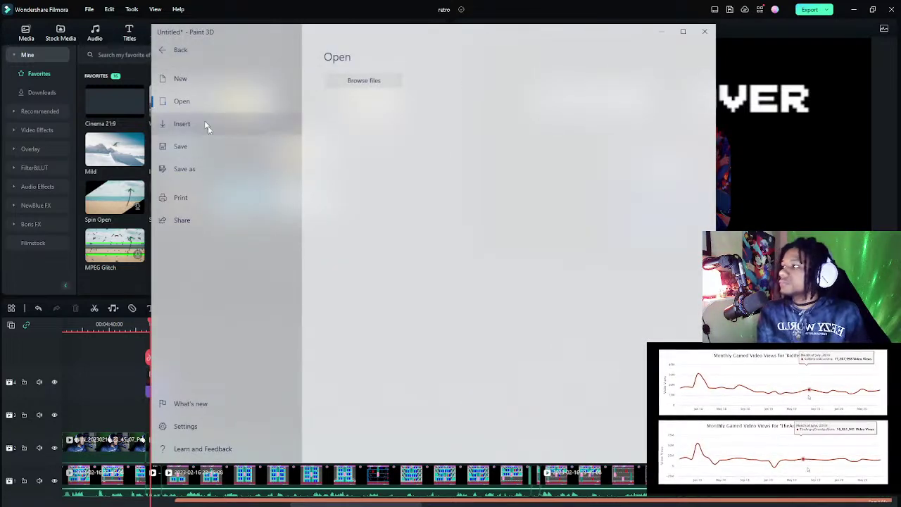
pyautogui.click(217, 51)
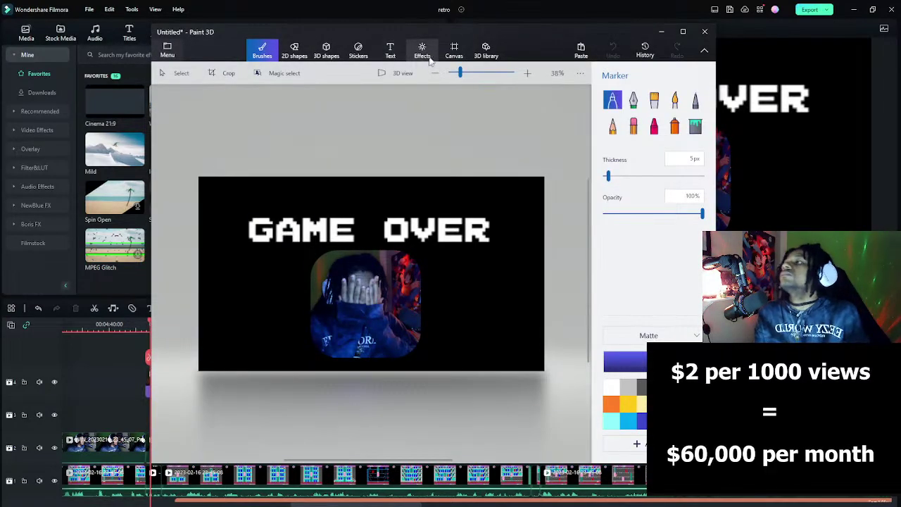
pyautogui.click(454, 51)
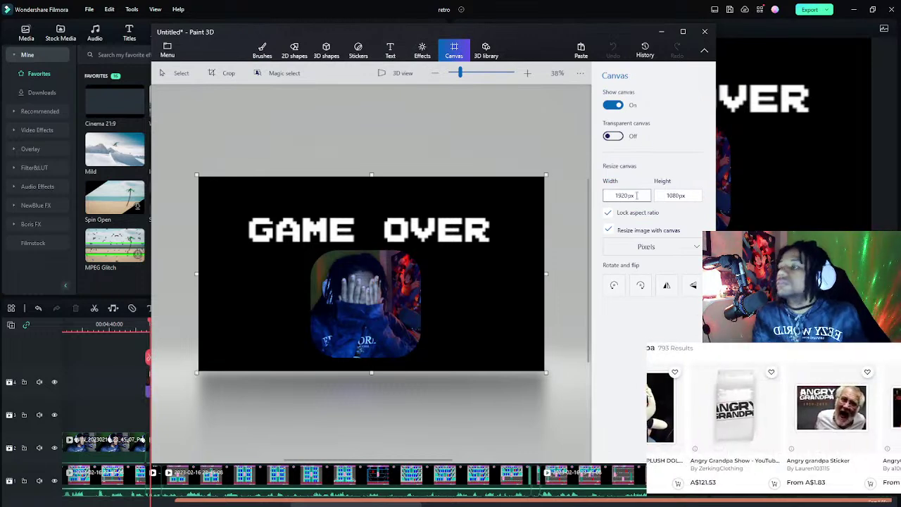
pyautogui.click(608, 213)
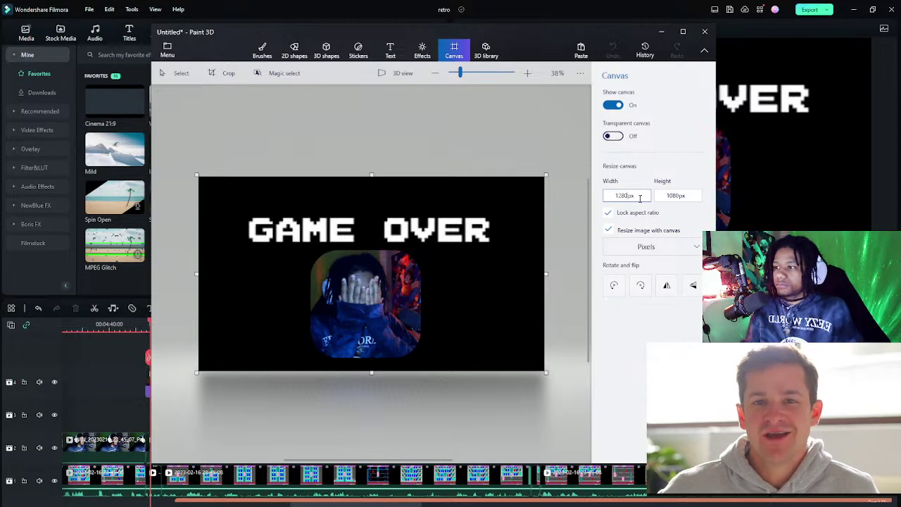
pyautogui.click(655, 175)
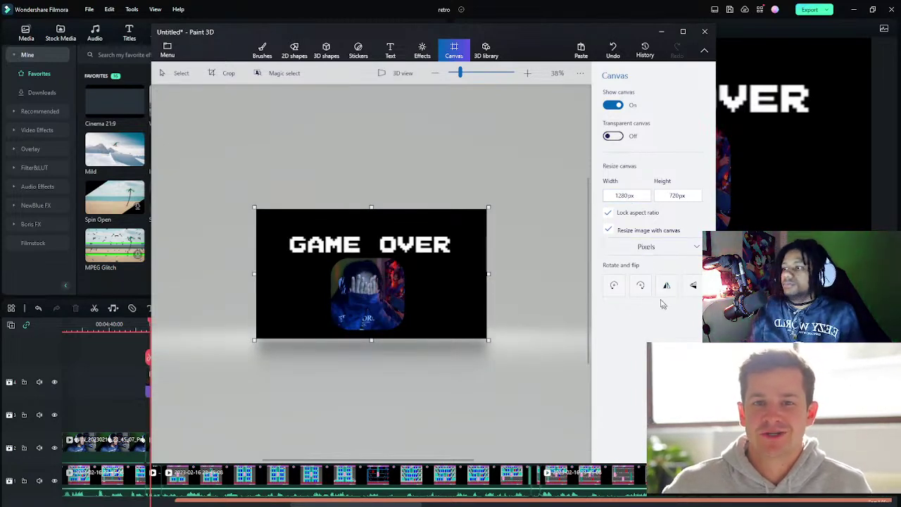
# - Save the resized GAME OVER picture as an image copy
pyautogui.click(181, 57)
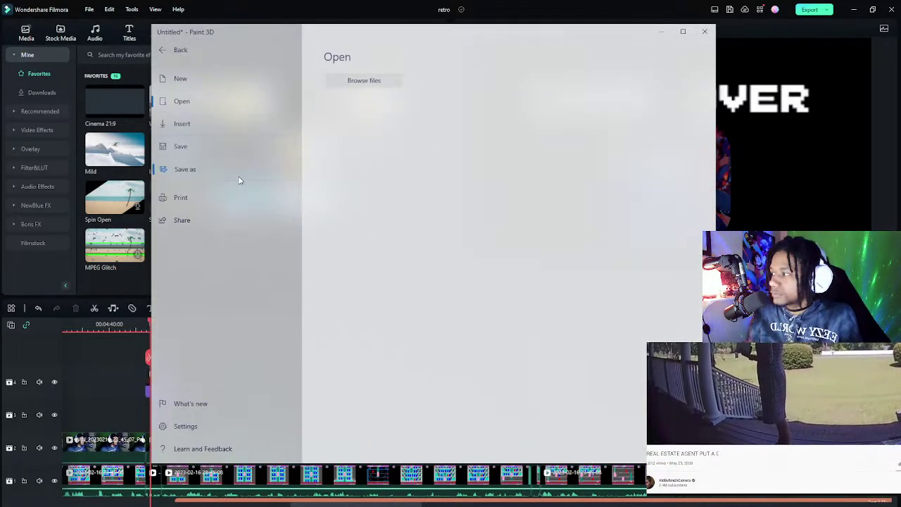
pyautogui.click(225, 169)
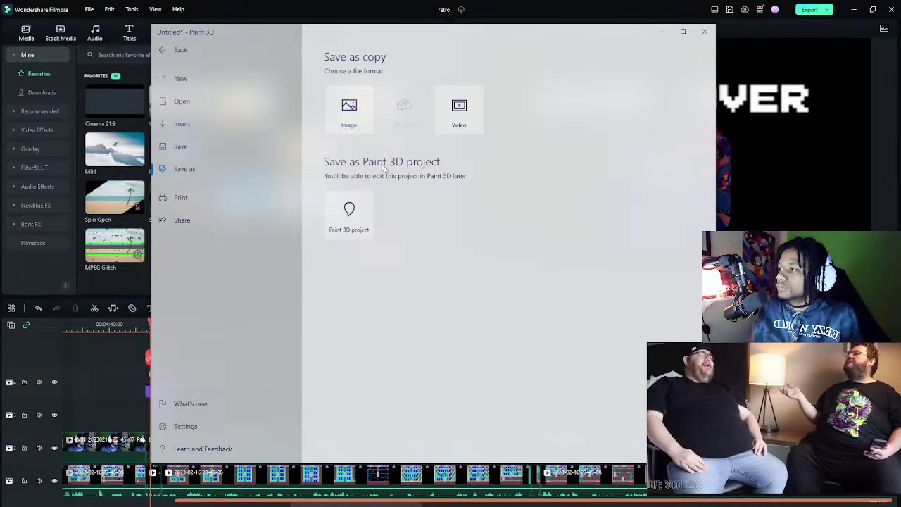
pyautogui.click(349, 112)
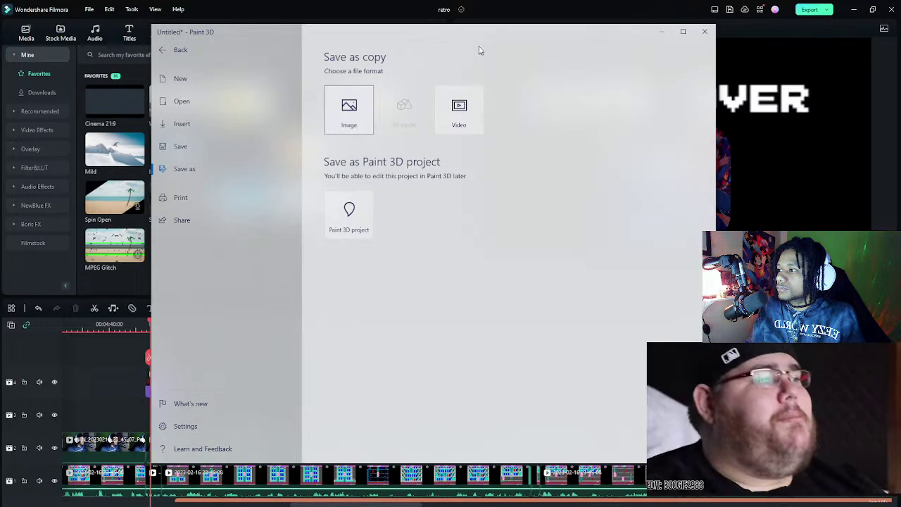
pyautogui.moveTo(477, 34)
pyautogui.mouseDown()
pyautogui.moveTo(564, 90)
pyautogui.moveTo(480, 63)
pyautogui.moveTo(443, 73)
pyautogui.mouseUp()
pyautogui.click(231, 28)
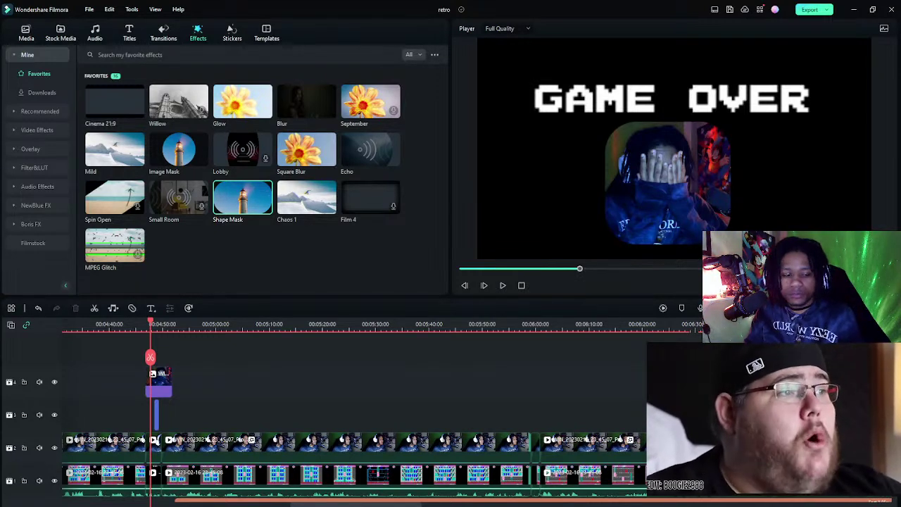
# - Close the Filmora editor and its start window, and minimize the Epic Games and Spotify windows
pyautogui.click(891, 10)
pyautogui.click(527, 259)
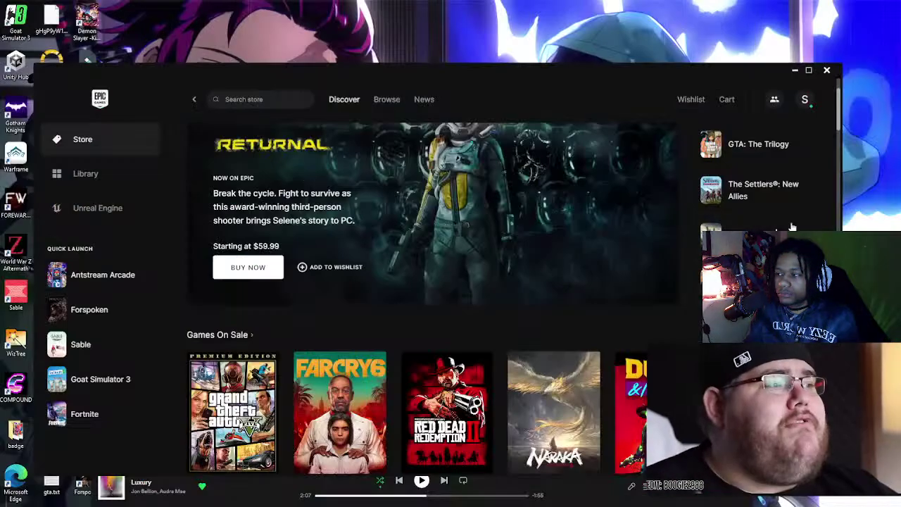
pyautogui.click(794, 71)
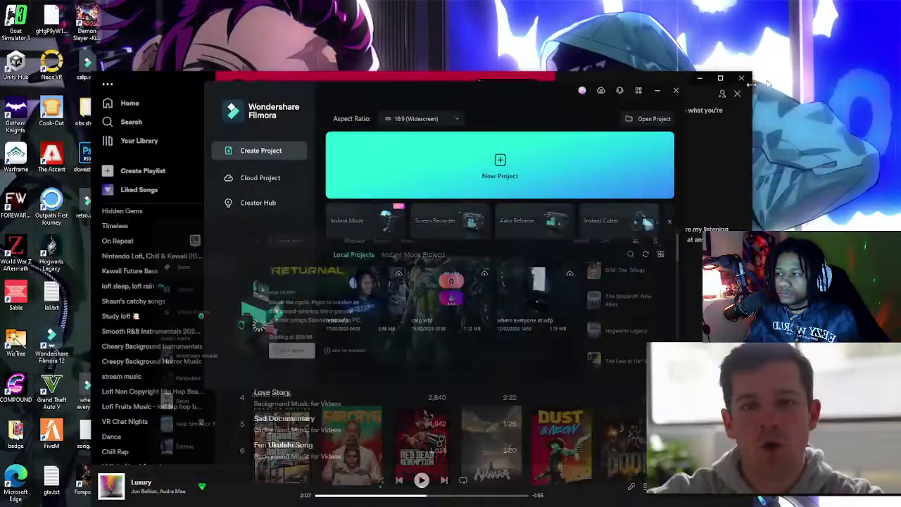
pyautogui.click(675, 92)
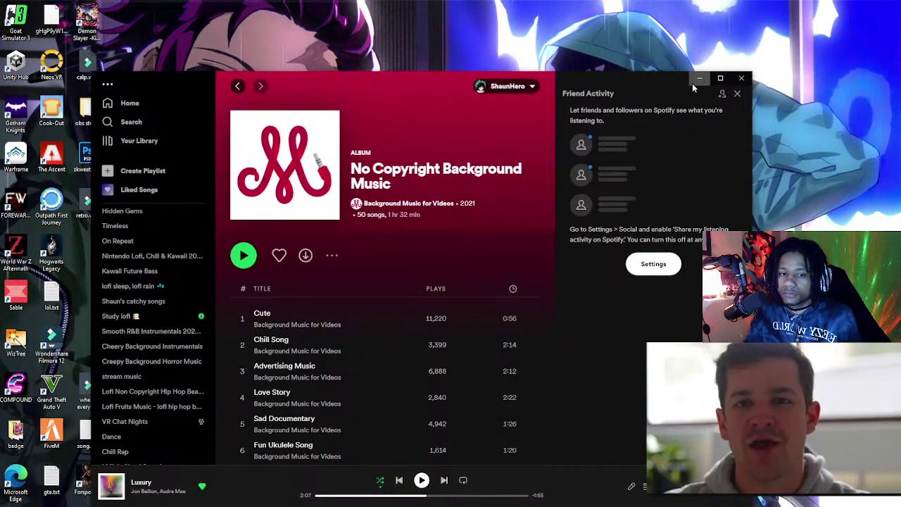
pyautogui.click(692, 81)
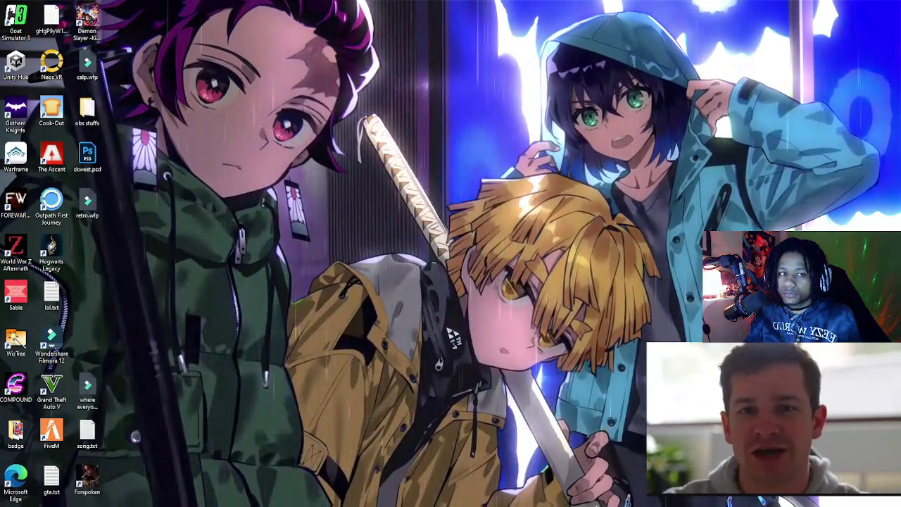
# - Switch to the browser, restore its window to uncover the desktop icons, and check the Wondershare Filmora 12 shortcut's file options
pyautogui.hotkey('alt', 'Tab')
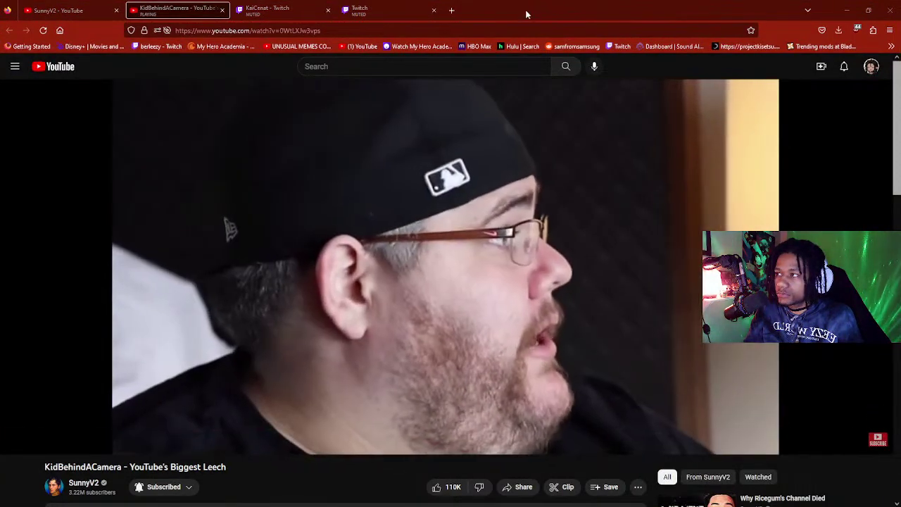
pyautogui.doubleClick(546, 16)
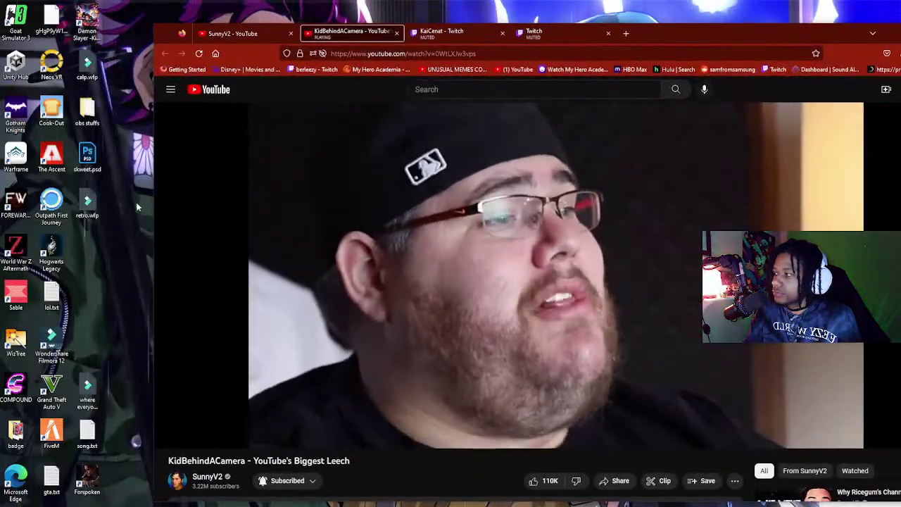
pyautogui.rightClick(87, 69)
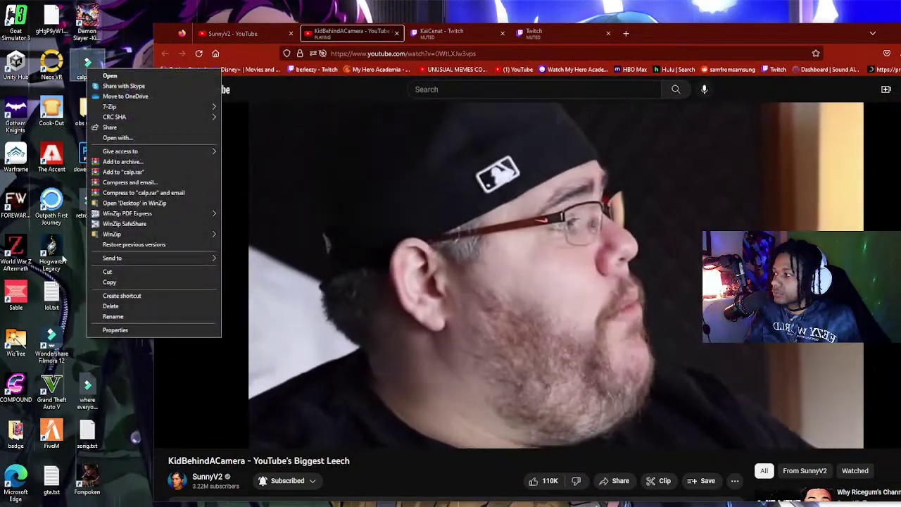
pyautogui.rightClick(51, 343)
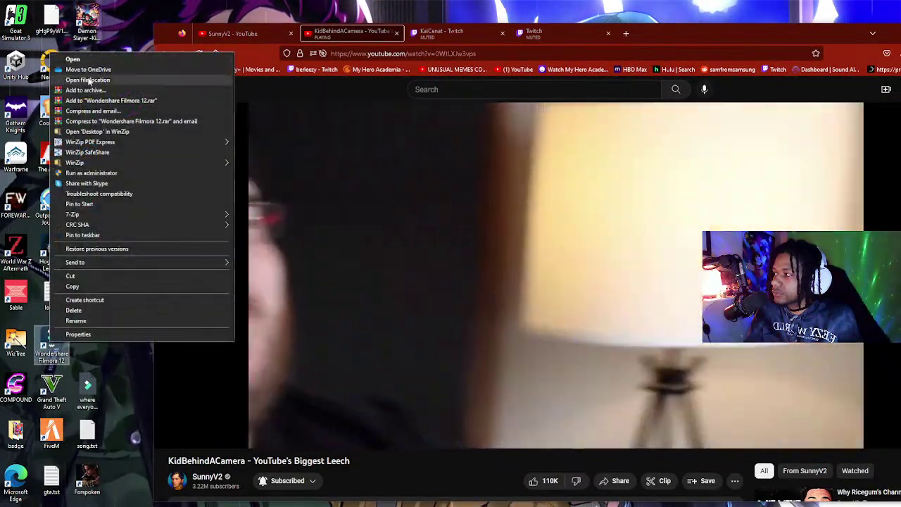
pyautogui.click(278, 115)
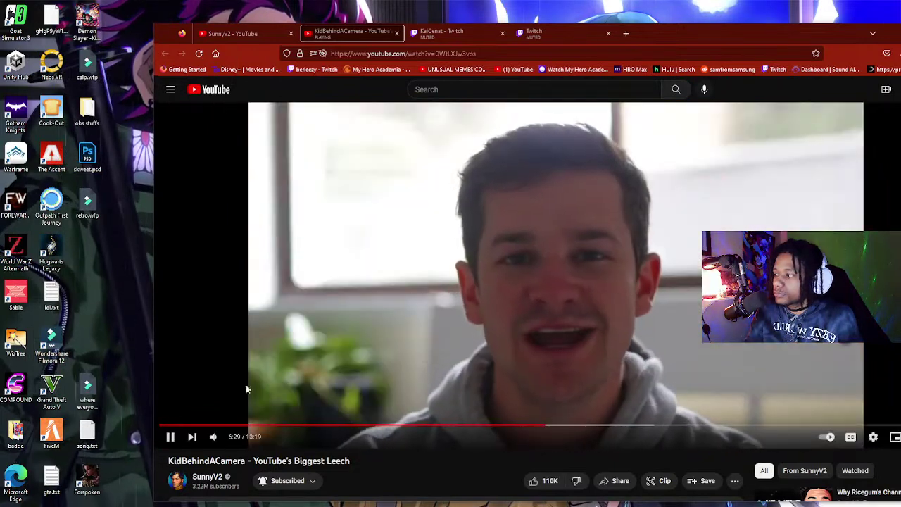
# - Launch WizTree from the desktop and dismiss the File Association Helper for unins000.dat
pyautogui.doubleClick(16, 337)
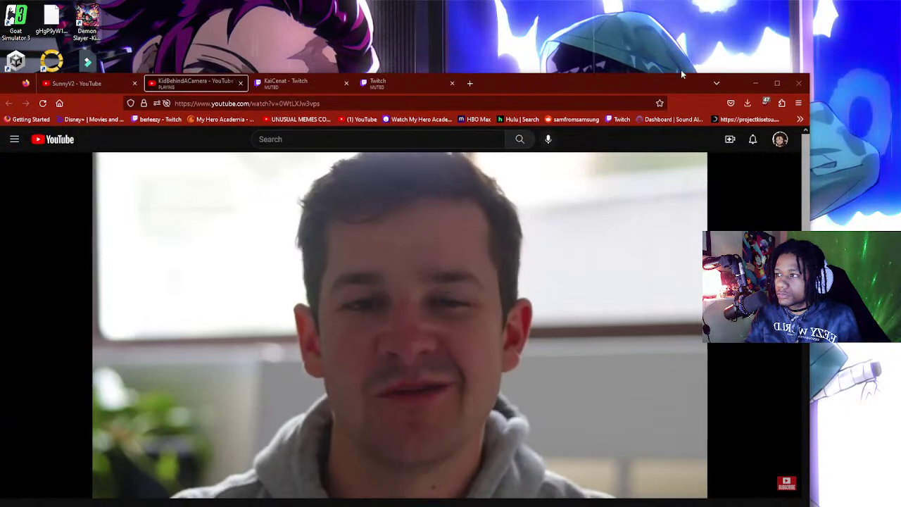
pyautogui.doubleClick(629, 83)
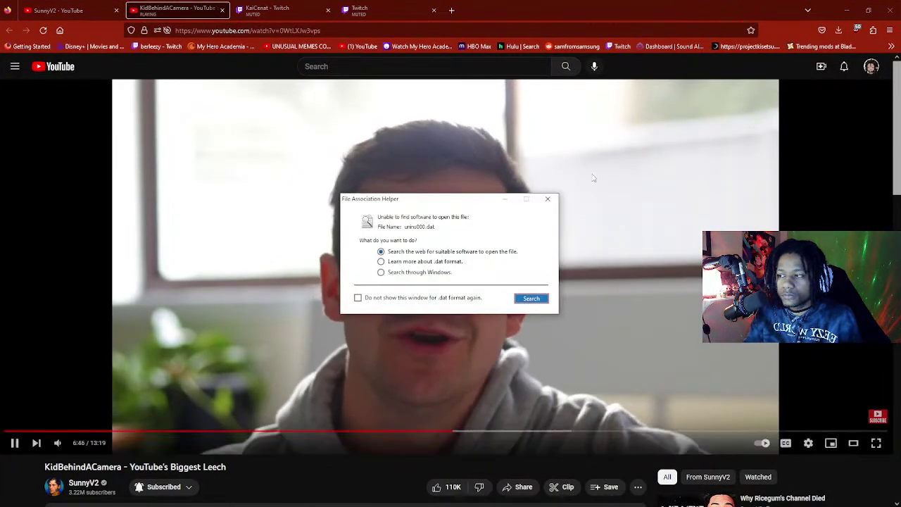
pyautogui.click(547, 198)
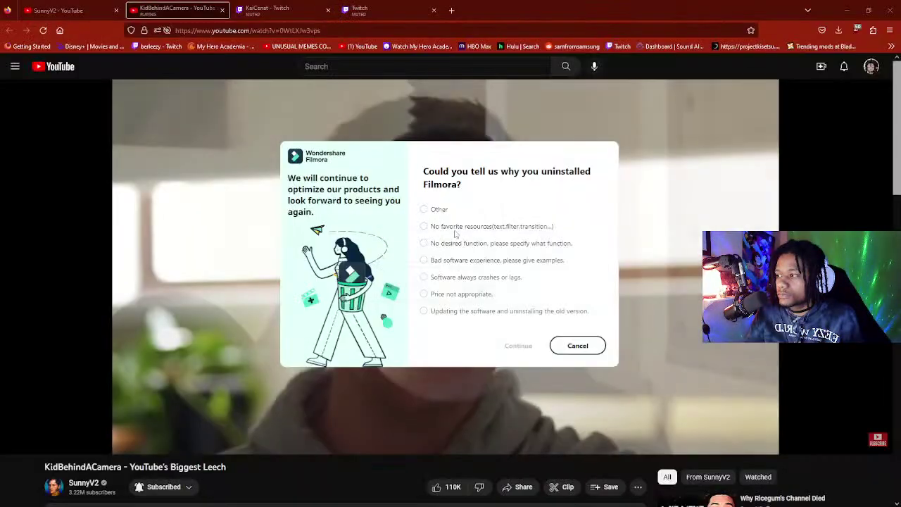
# - Uninstall Wondershare Filmora with the reason Other, including removal of all the effect resource files
pyautogui.click(439, 210)
pyautogui.click(519, 345)
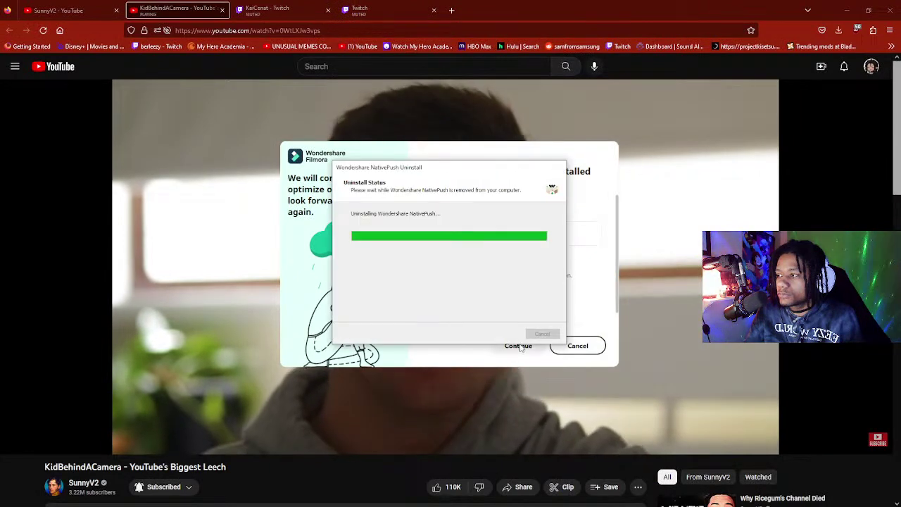
pyautogui.press('Return')
pyautogui.click(518, 345)
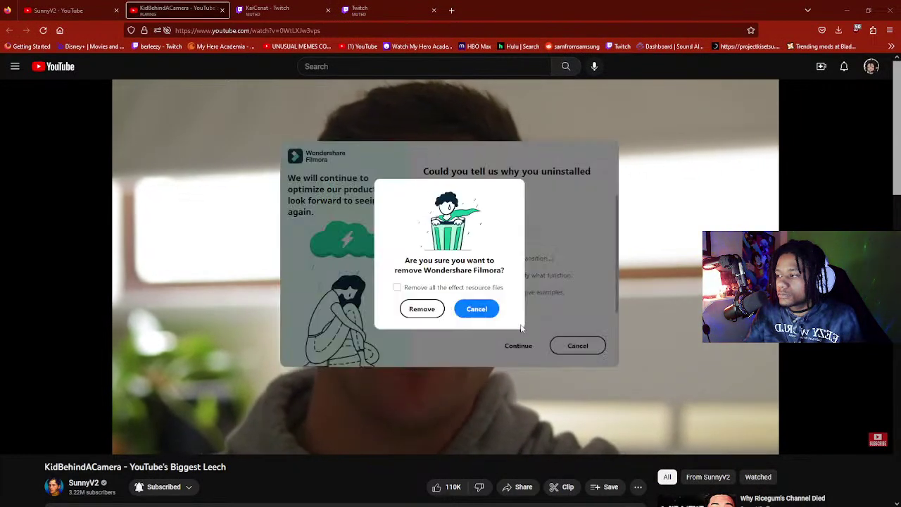
pyautogui.click(399, 288)
pyautogui.click(421, 307)
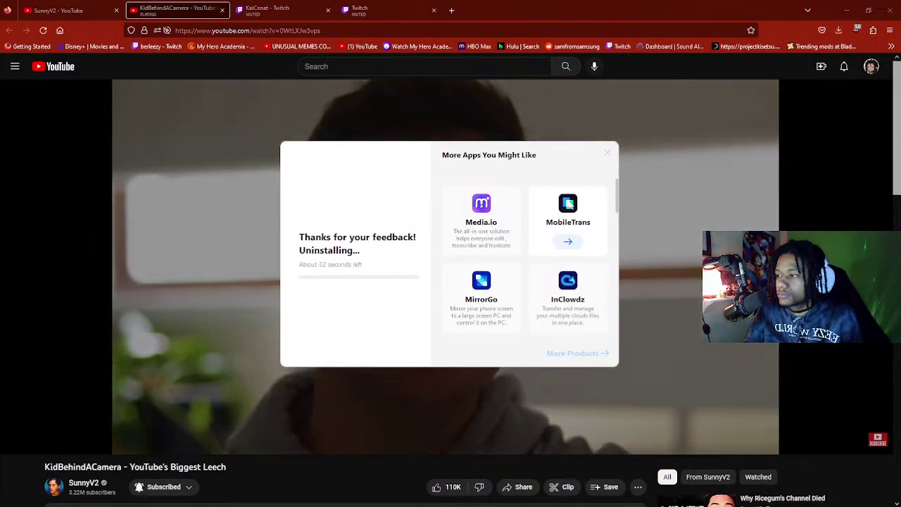